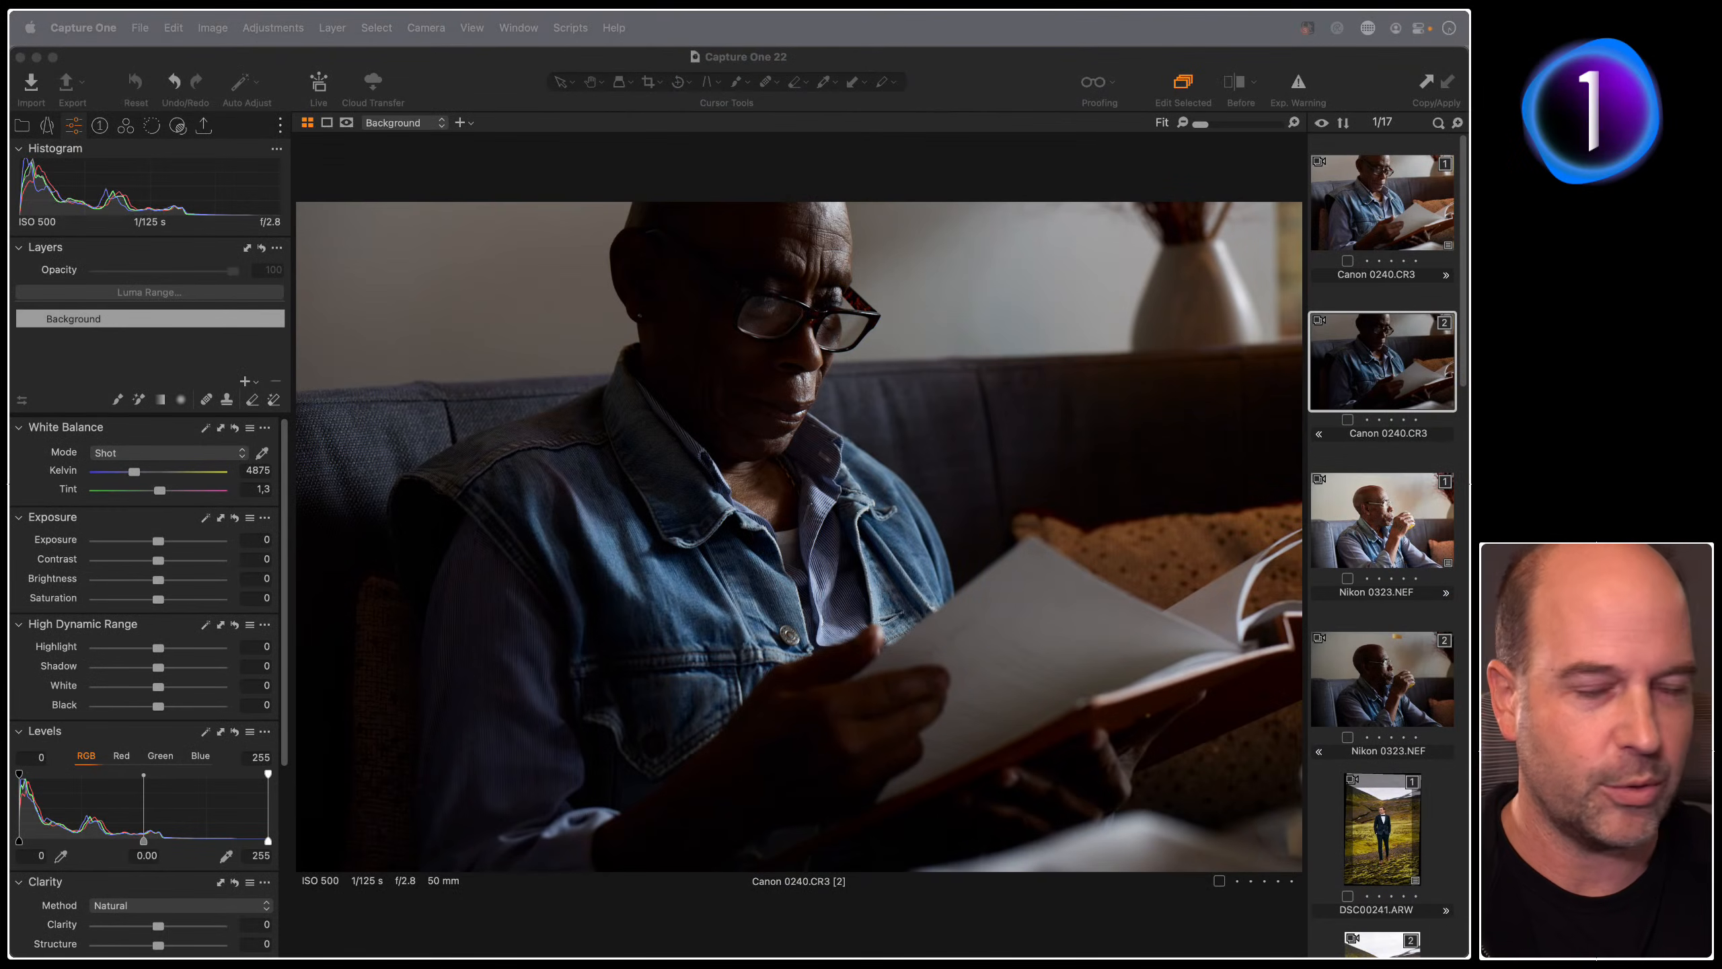
Step: Open the second, darker Canon 0240.CR3 variant in the viewer and hide the thumbnail browser beside it
left_click(700, 198)
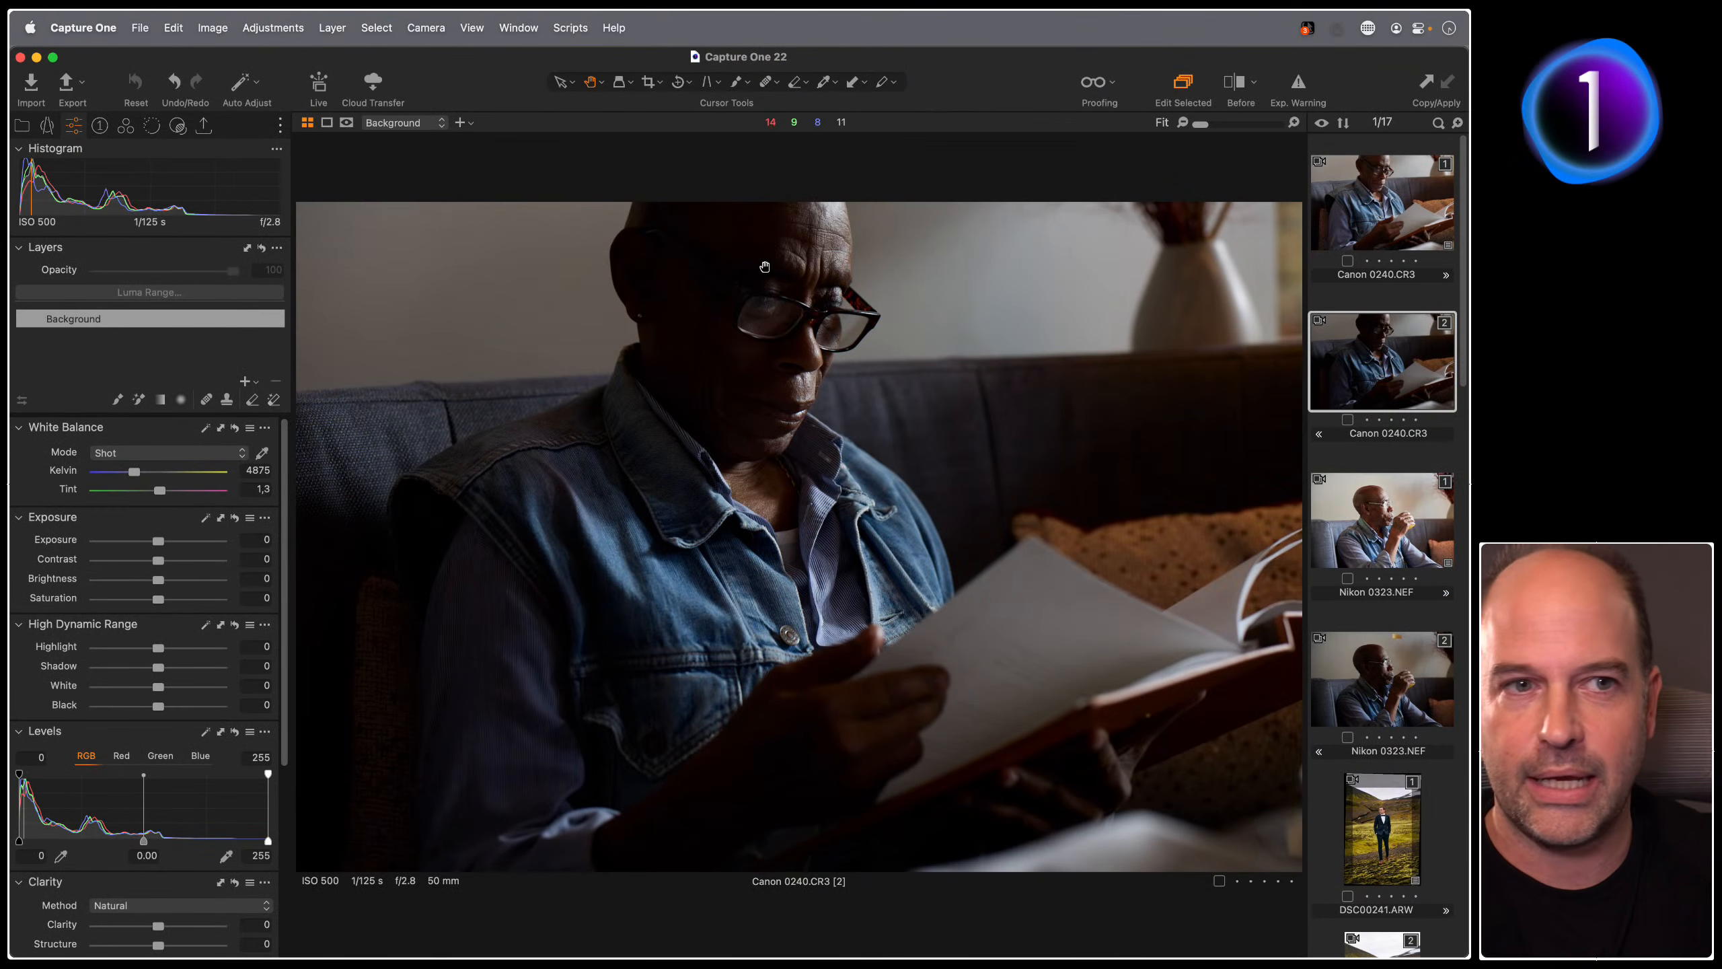
key("alt+super+v")
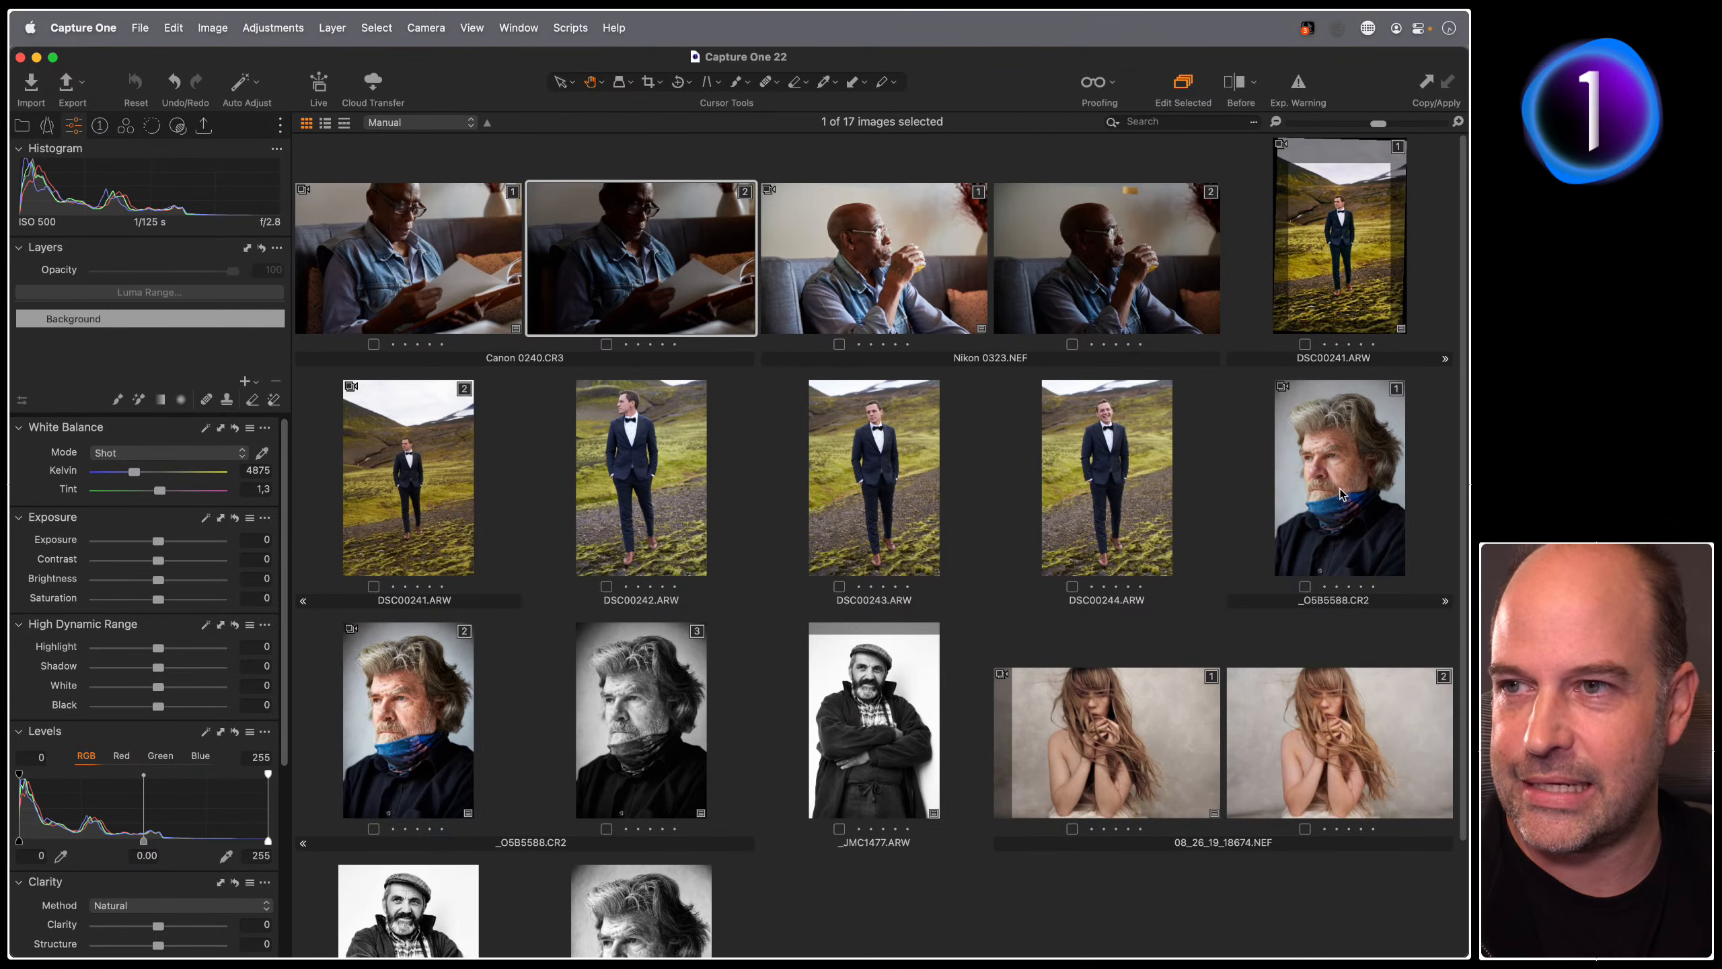
double_click(700, 331)
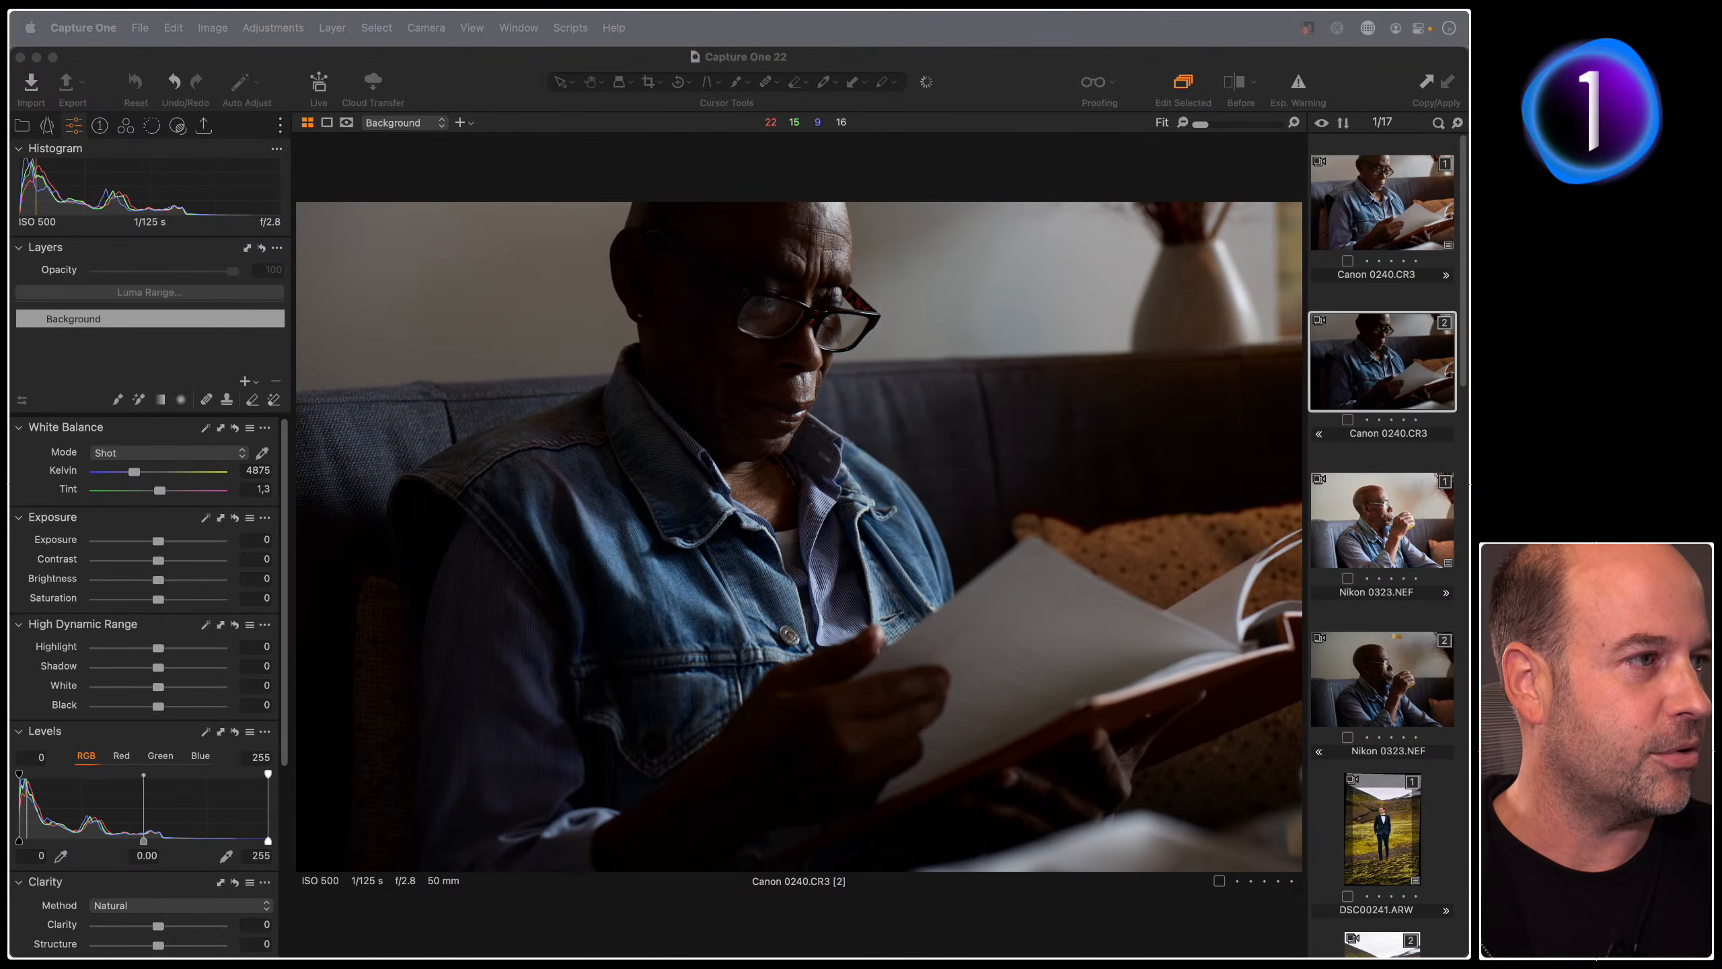
left_click(932, 501)
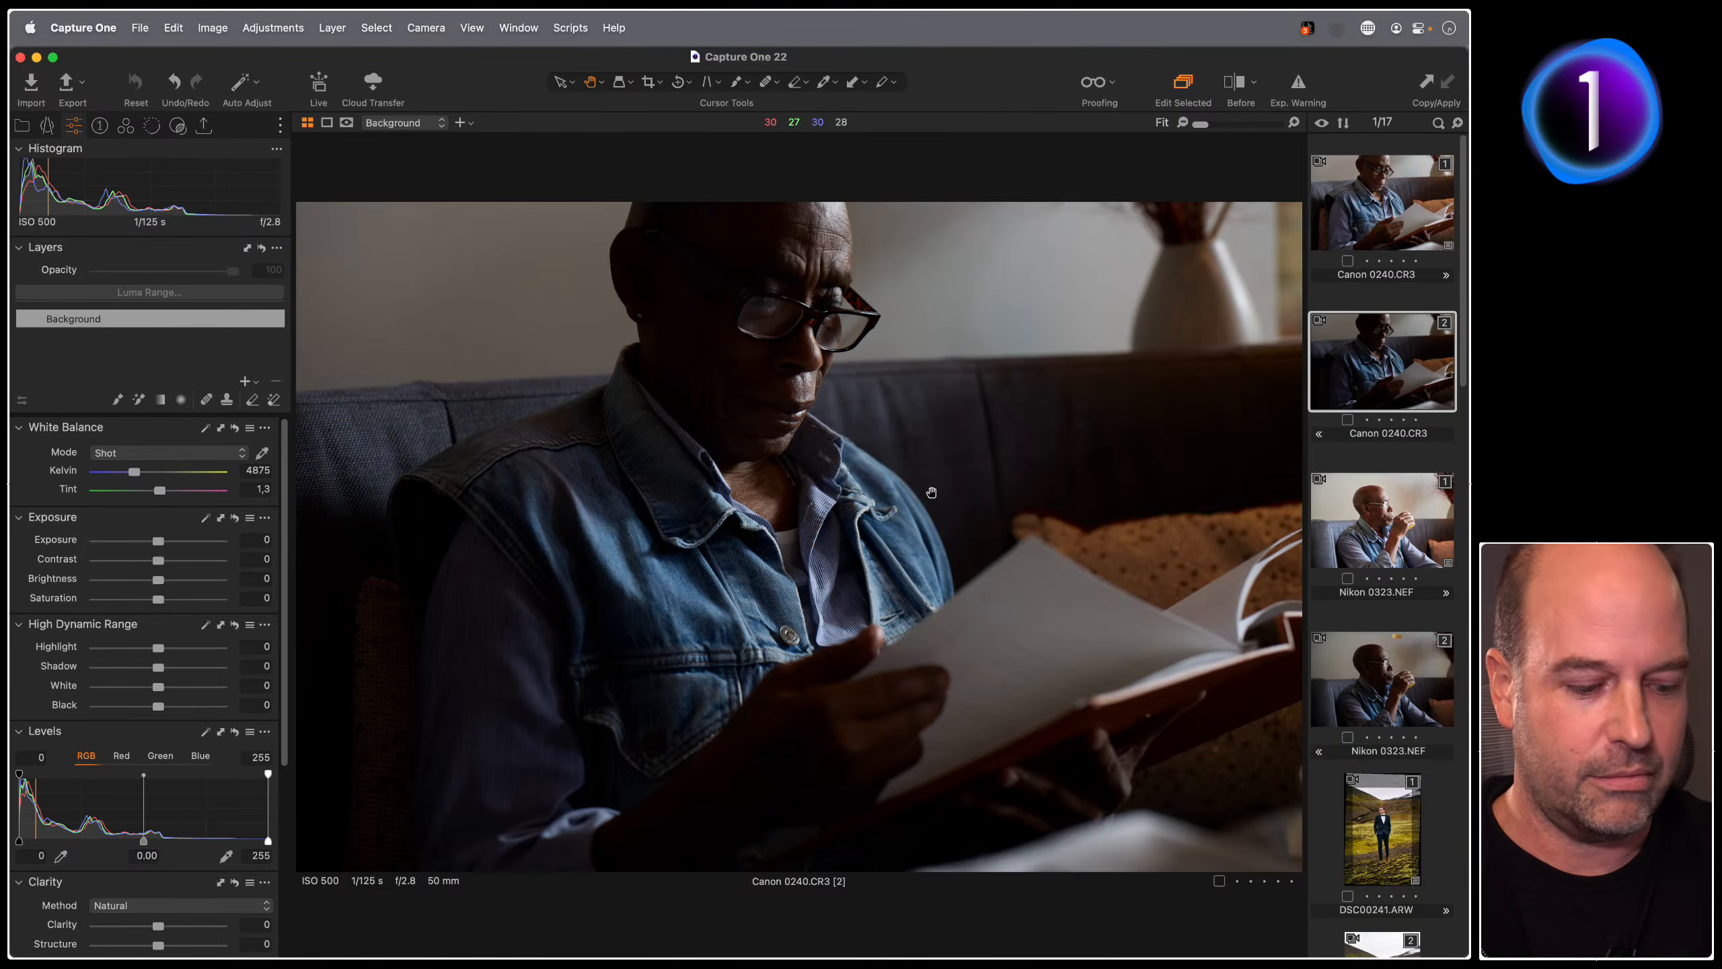
key("super+shift+b")
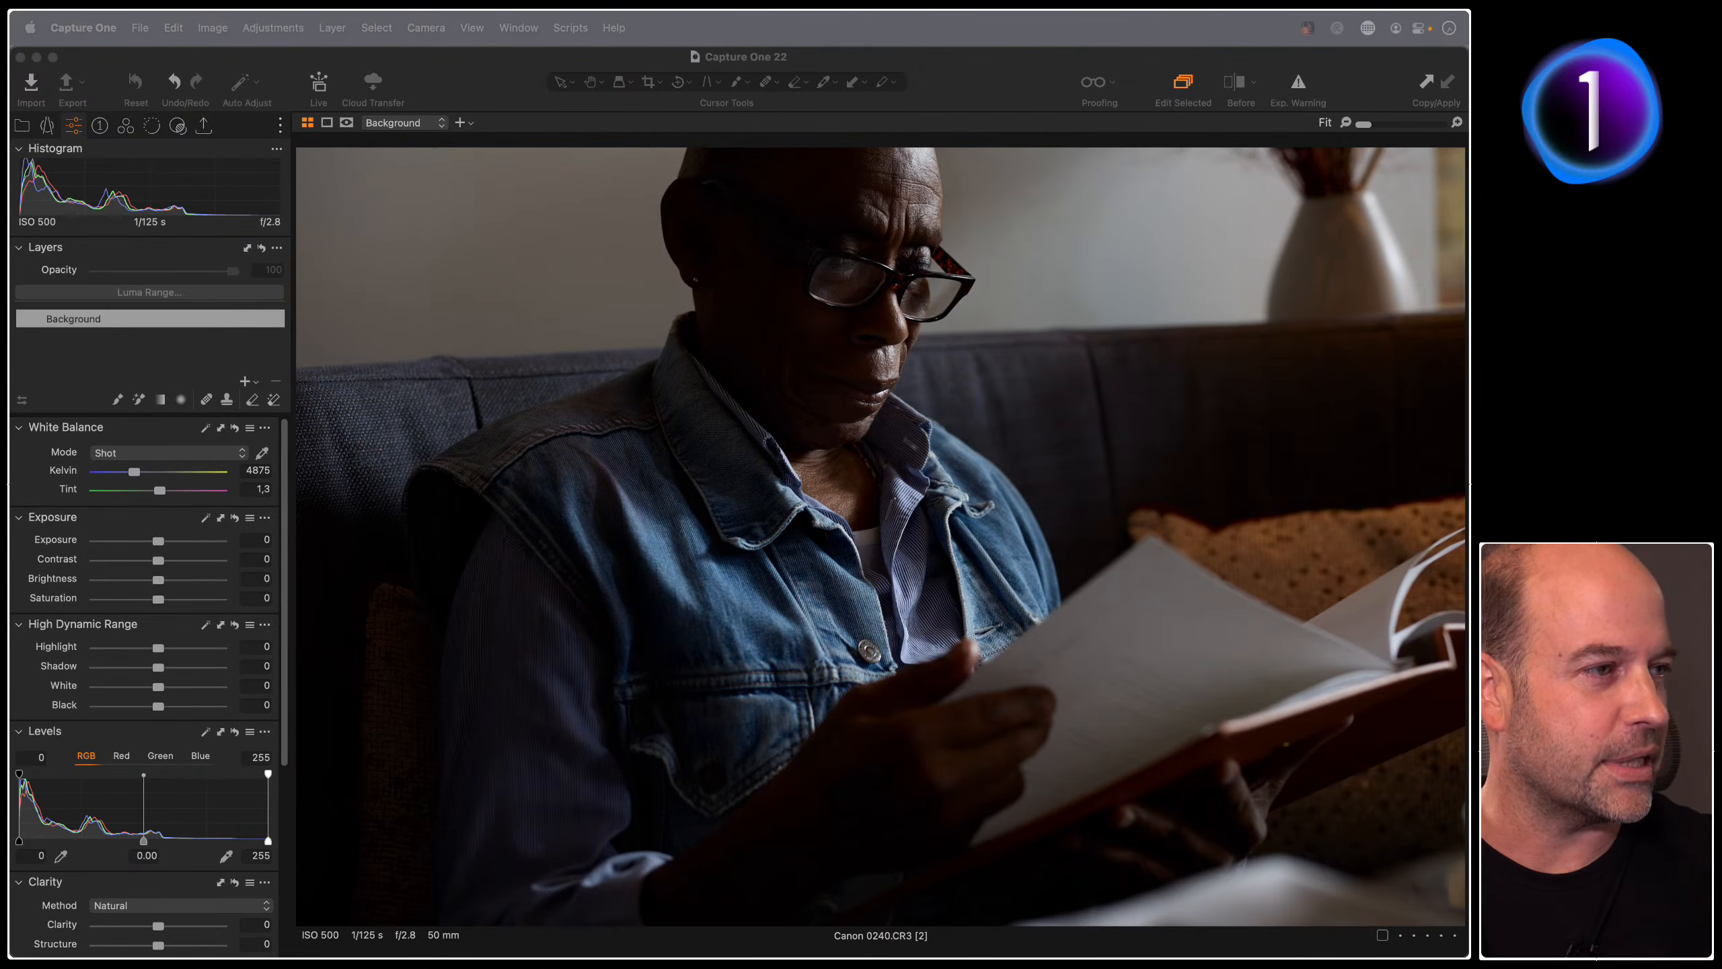
left_click(1053, 493)
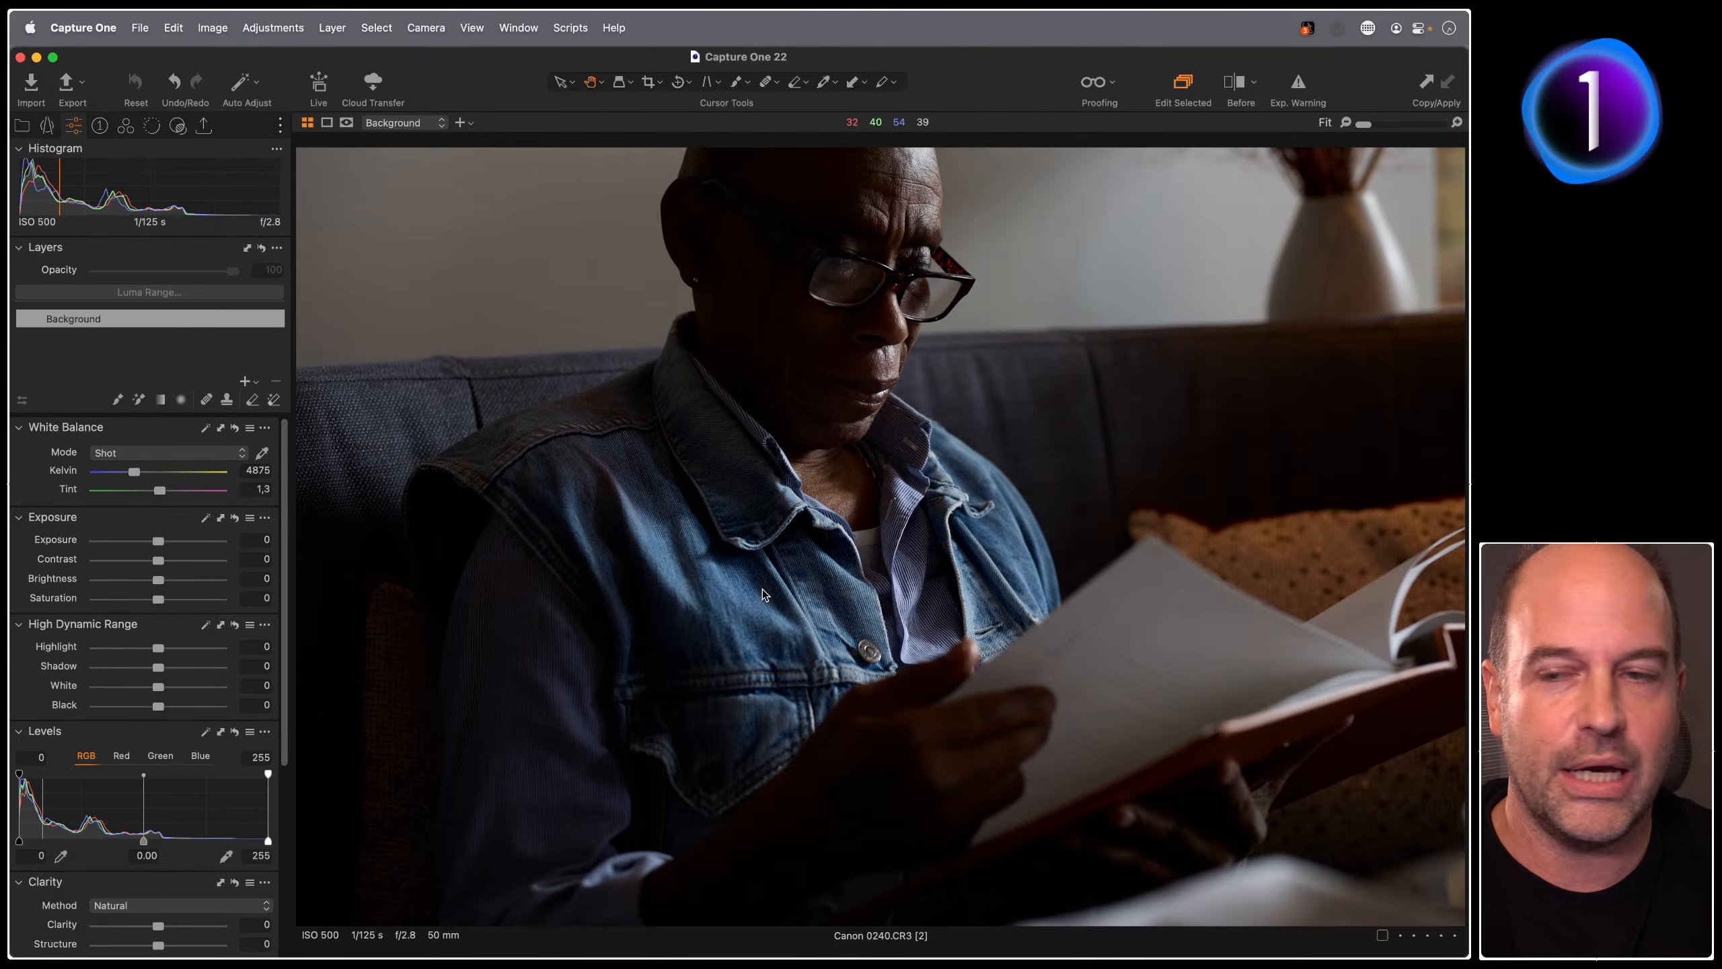
Step: Show the thumbnail grid and, for the selected dark Canon 0240.CR3 variant, set Exposure to 1,5 and Shadow to 13
key("g")
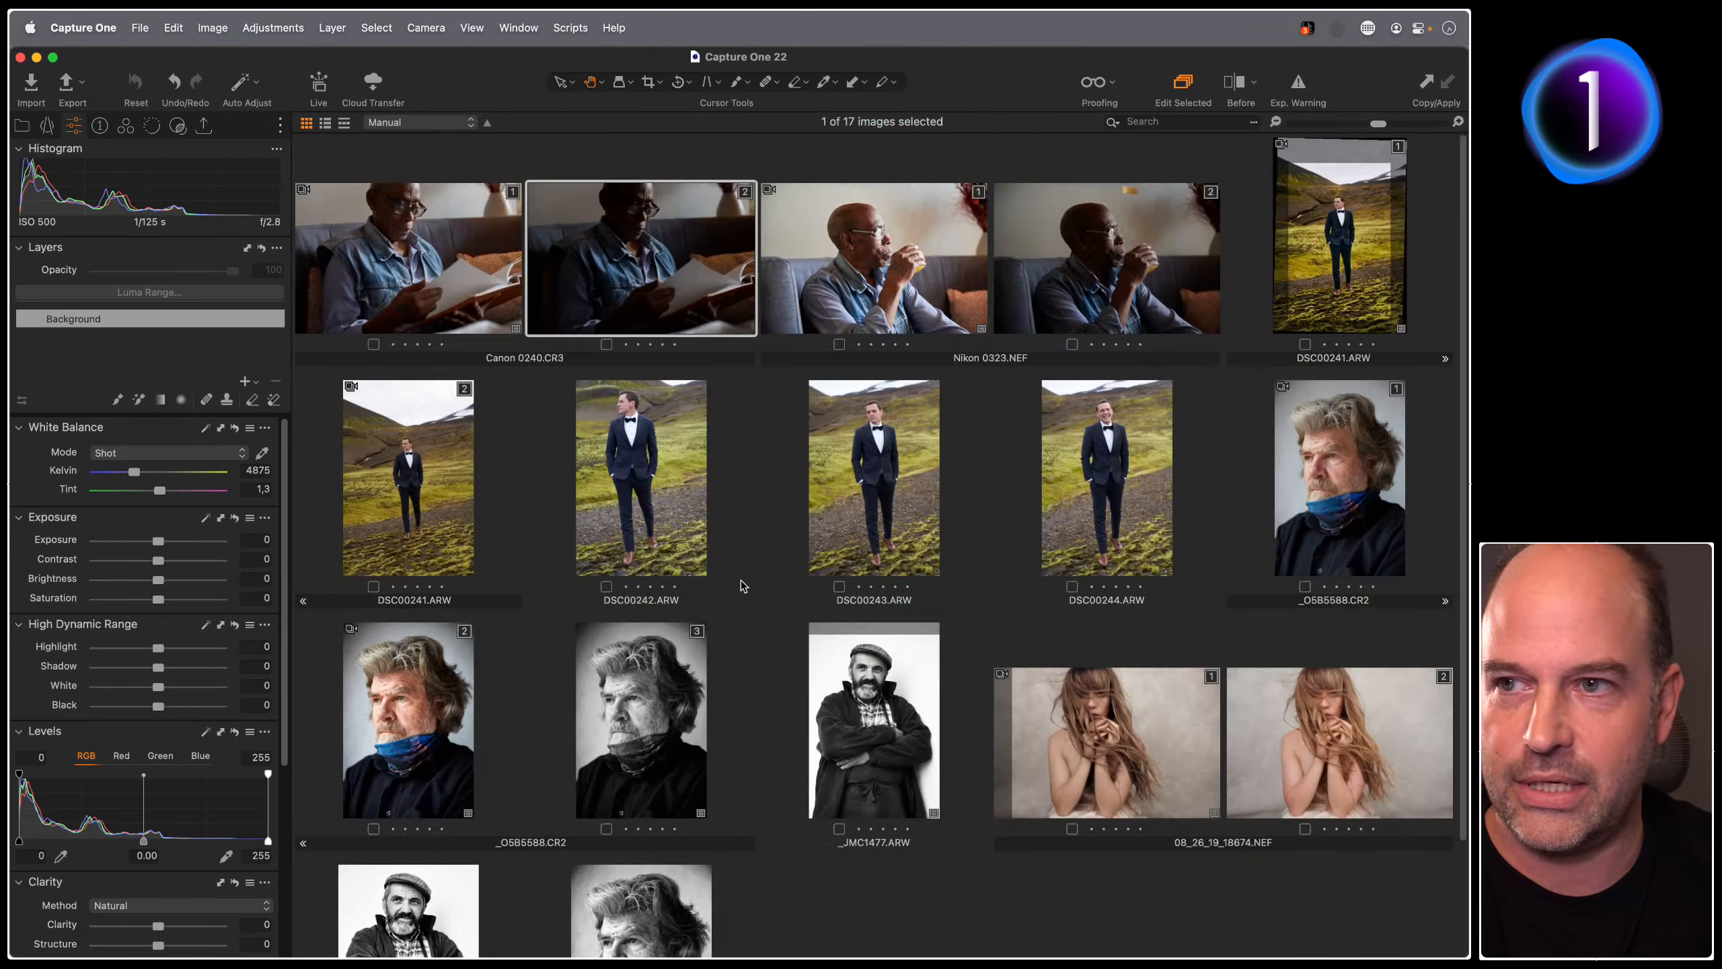
scroll(740, 586, "down", 3)
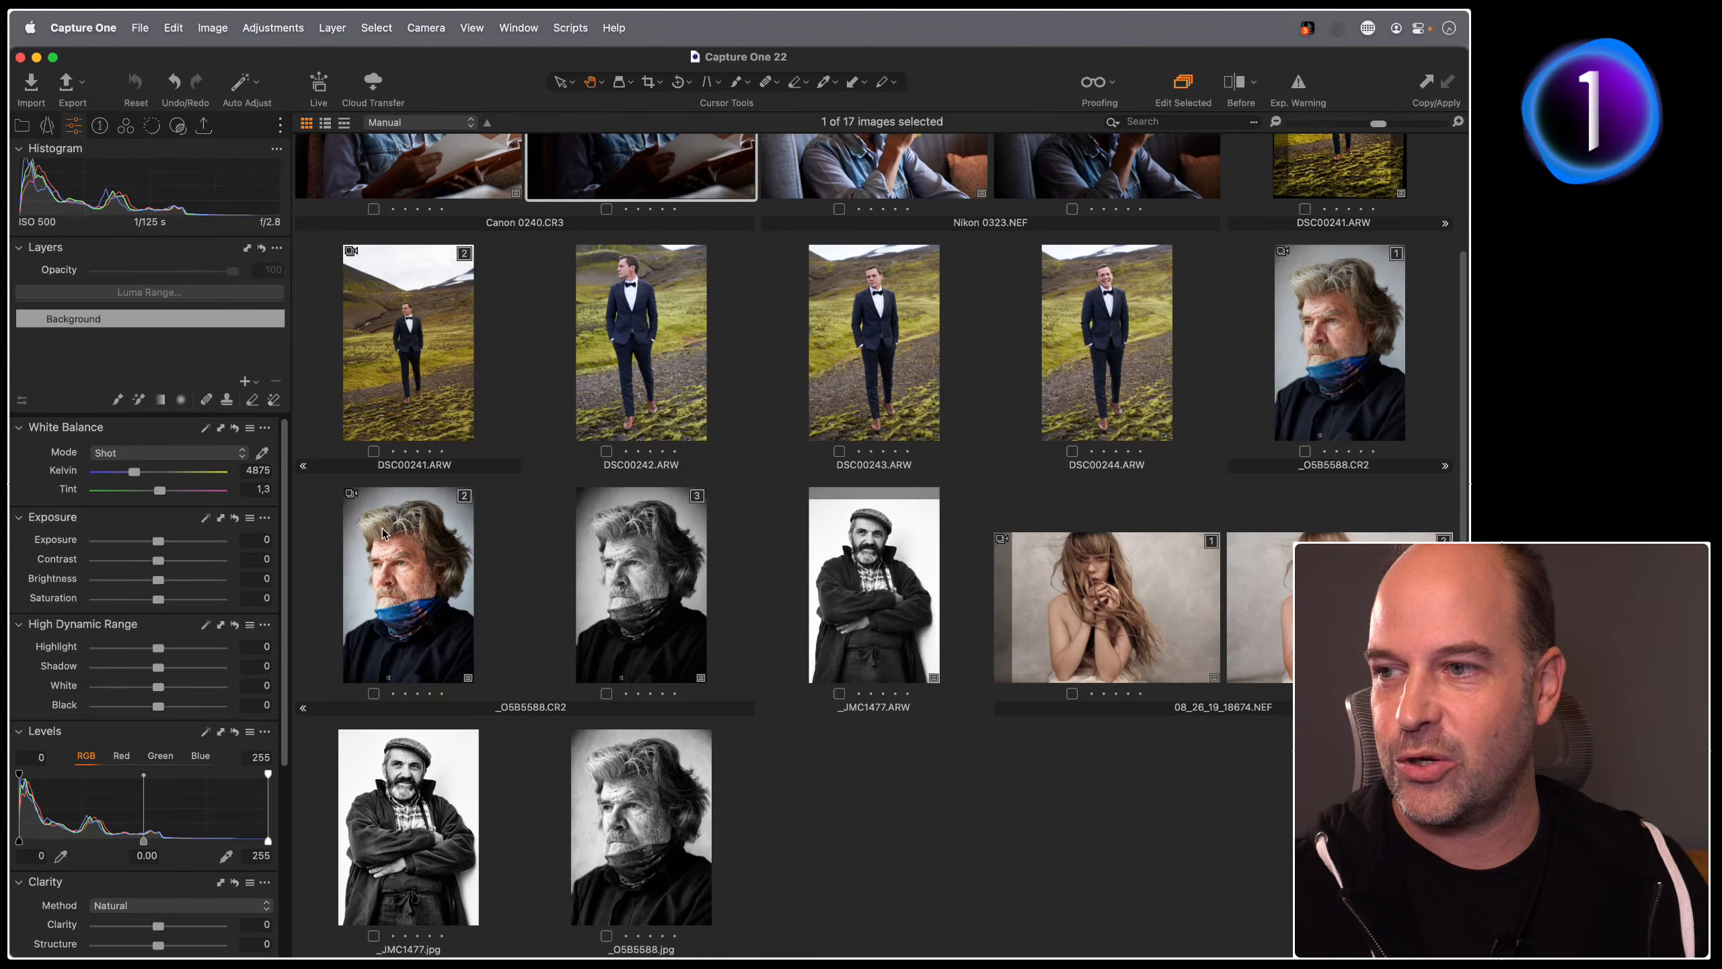
left_click_drag(159, 541, 182, 537)
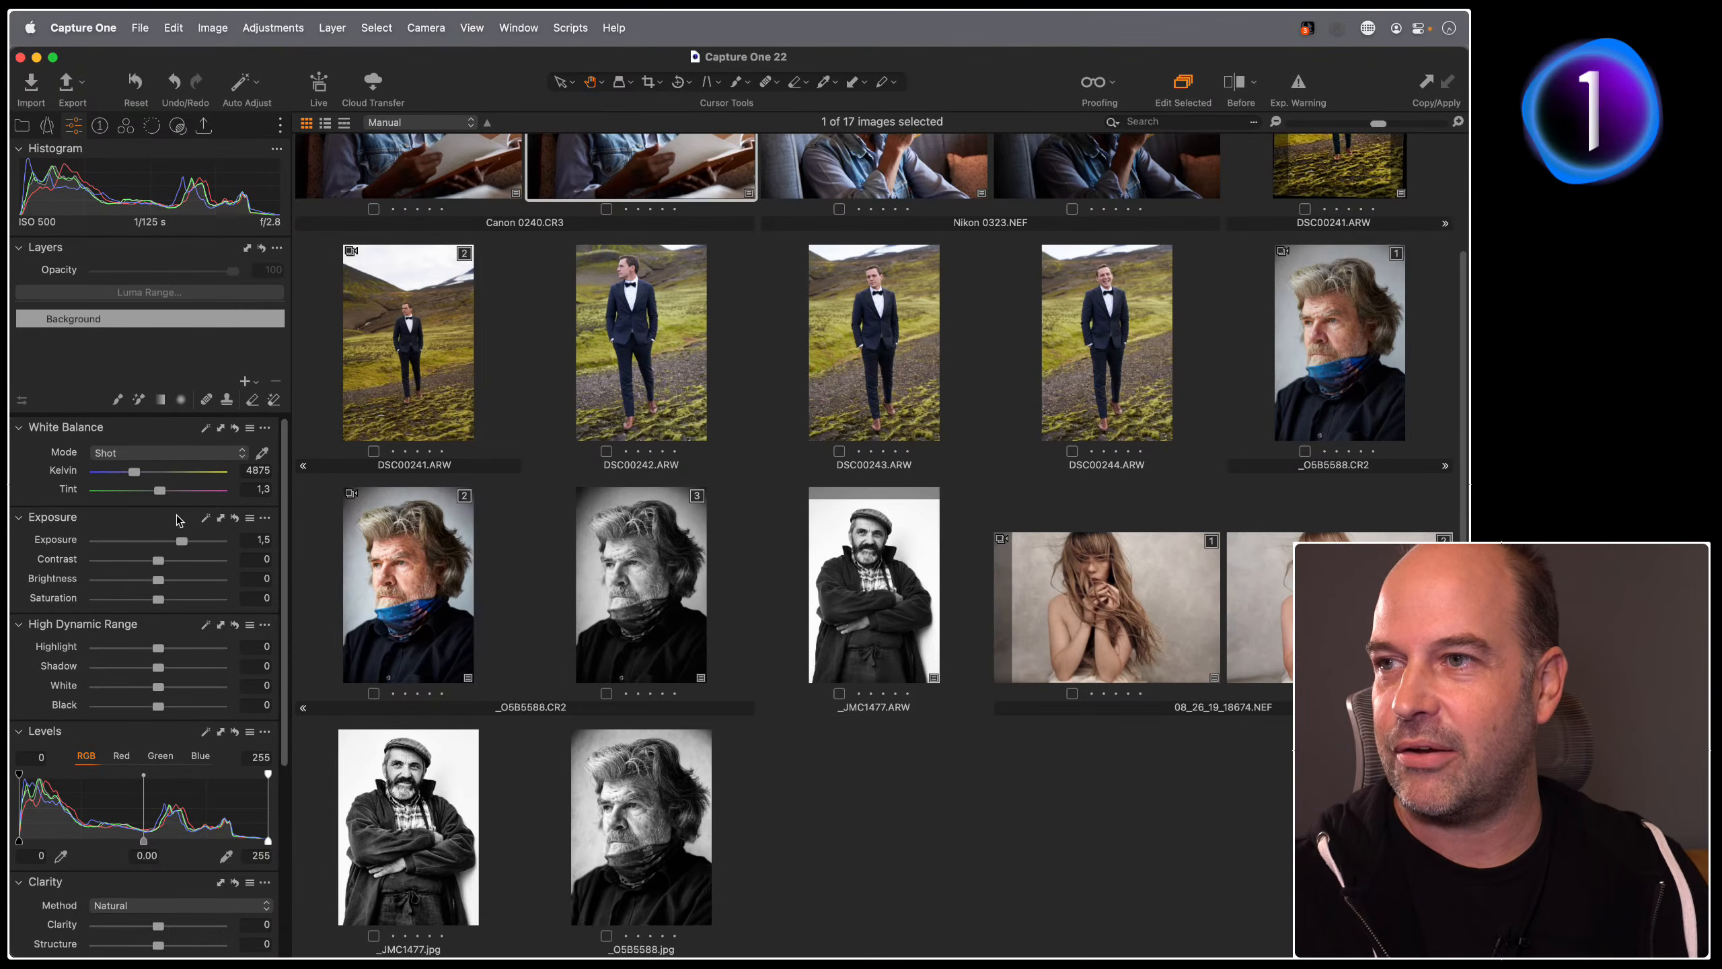
left_click_drag(161, 668, 168, 670)
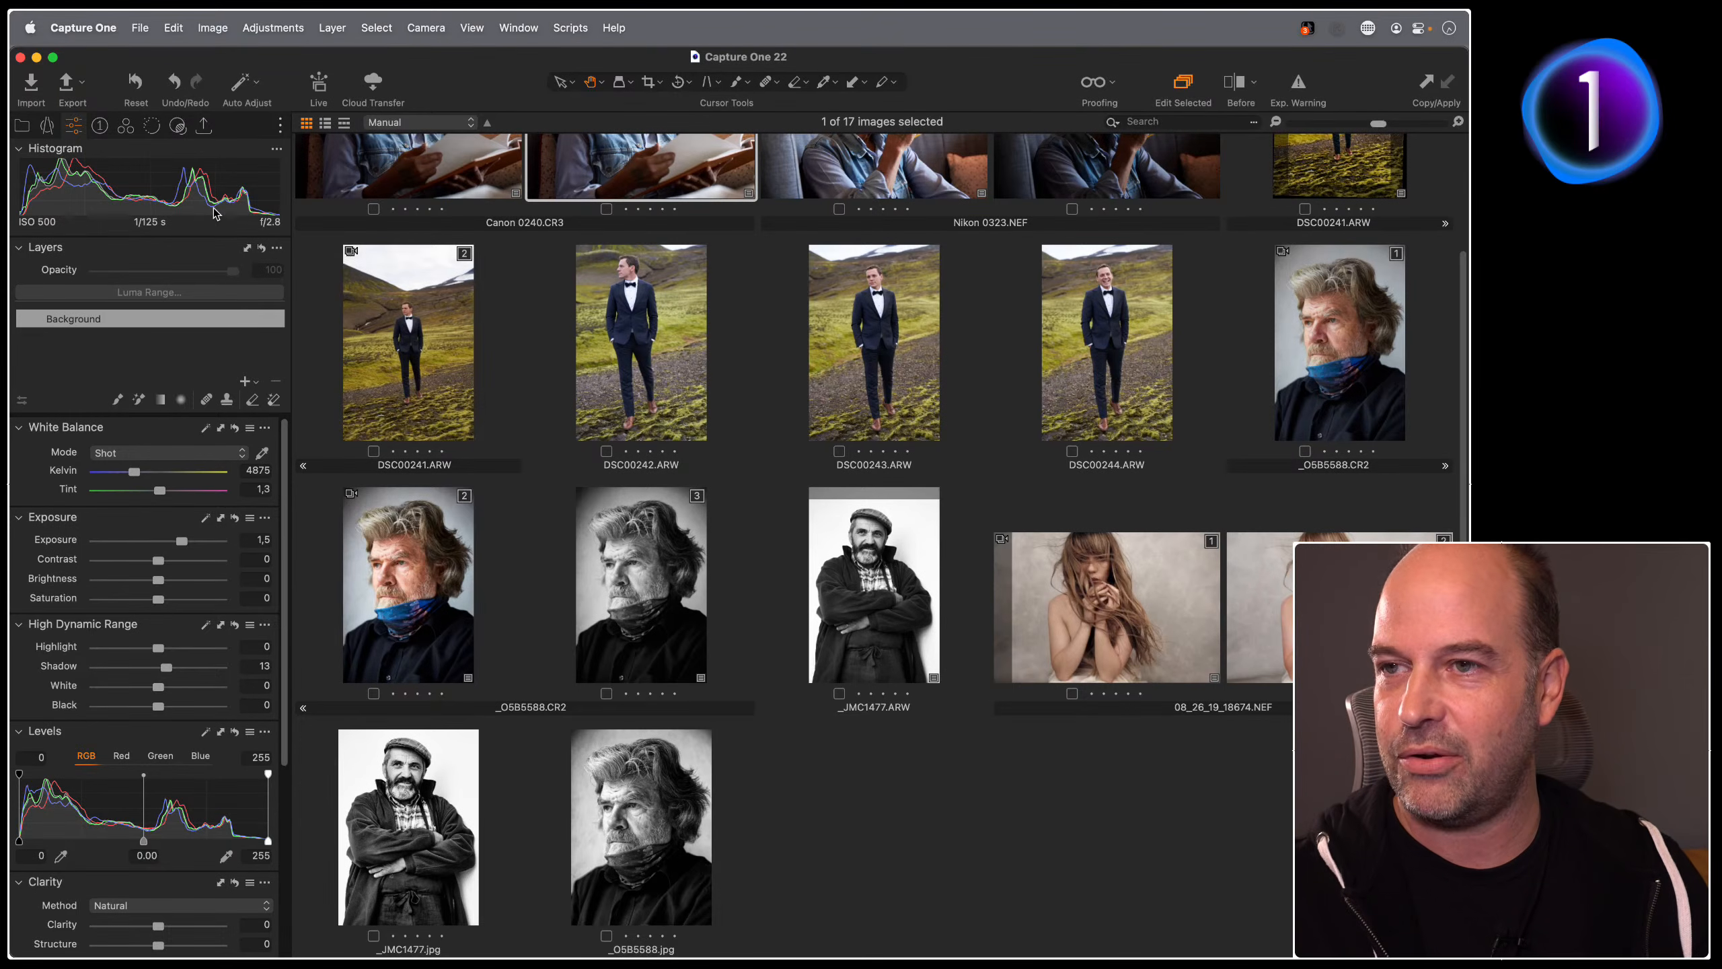
Step: Show the brightened portrait in the viewer and compare it before and after the adjustments by sweeping the split view divider
left_click(732, 315)
key("super+b")
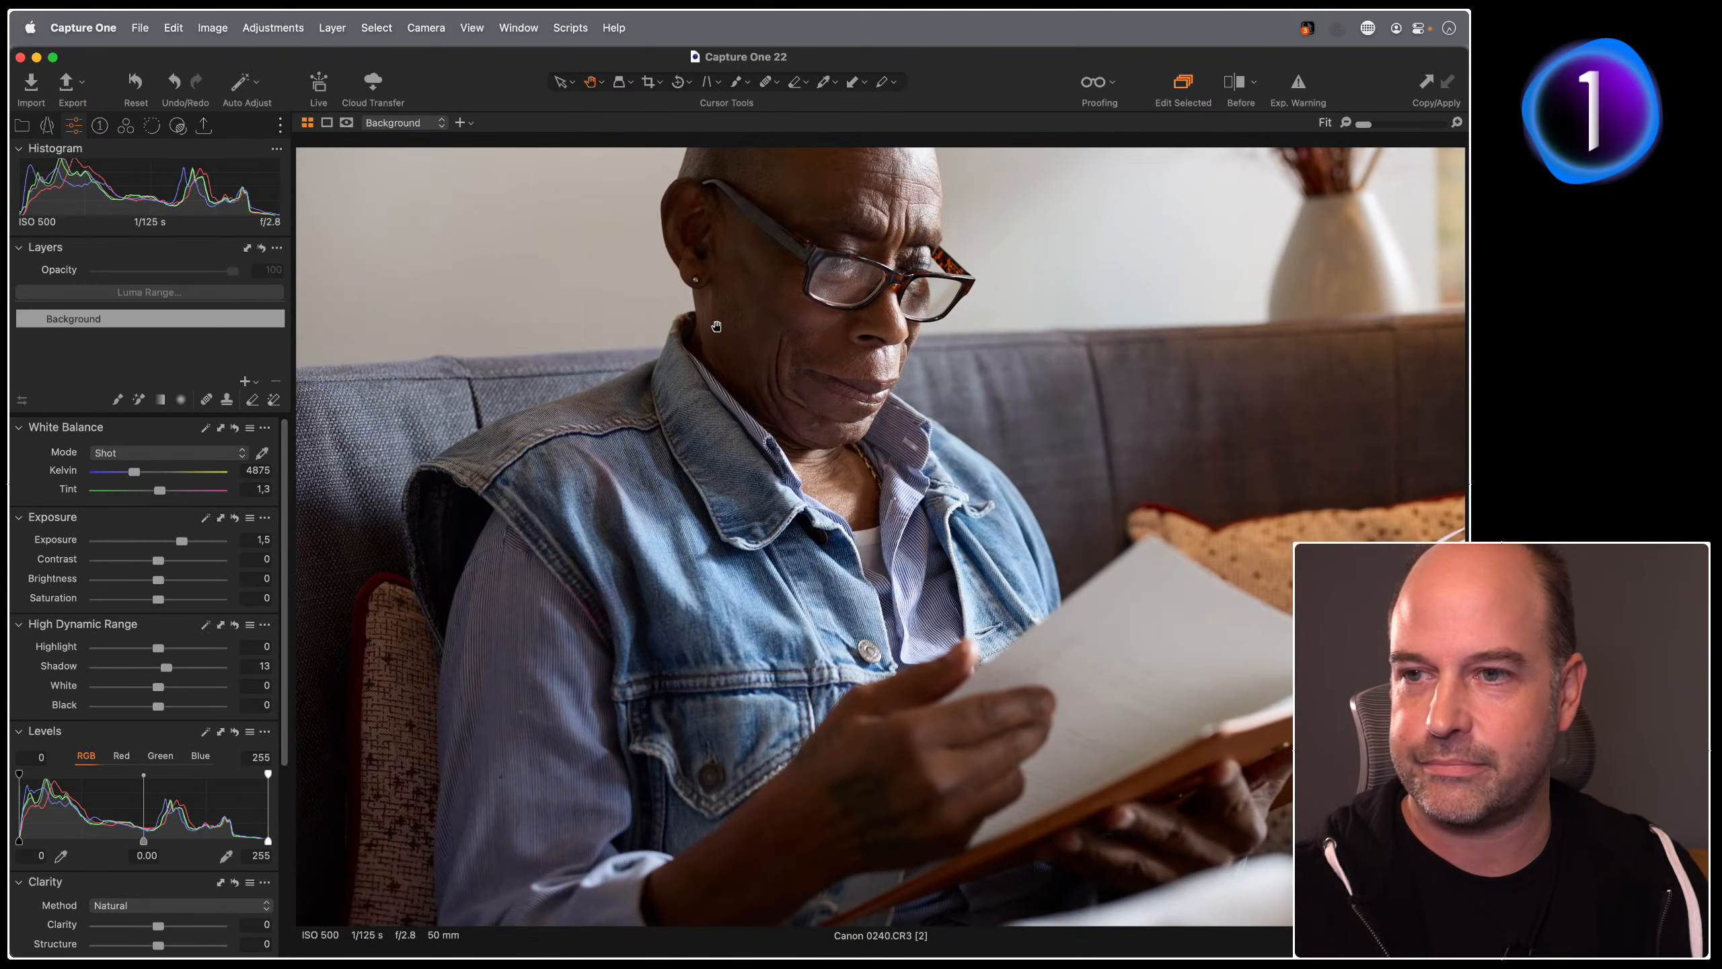
key("y")
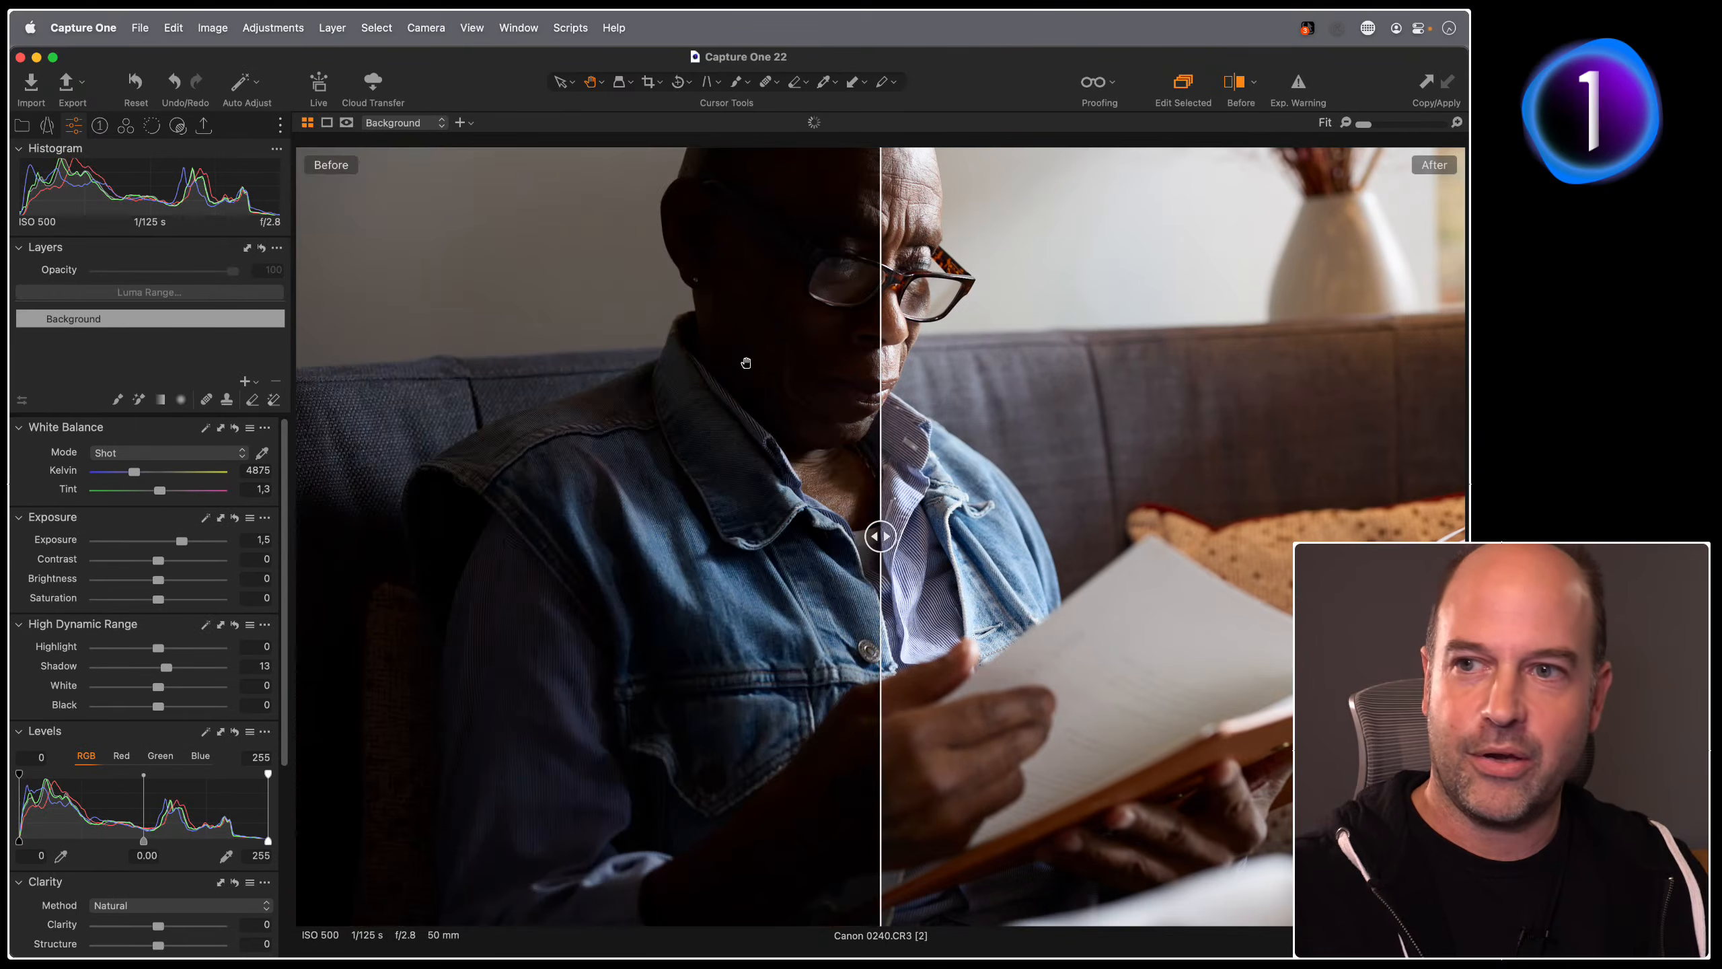
left_click_drag(883, 520, 1462, 477)
left_click_drag(656, 559, 925, 534)
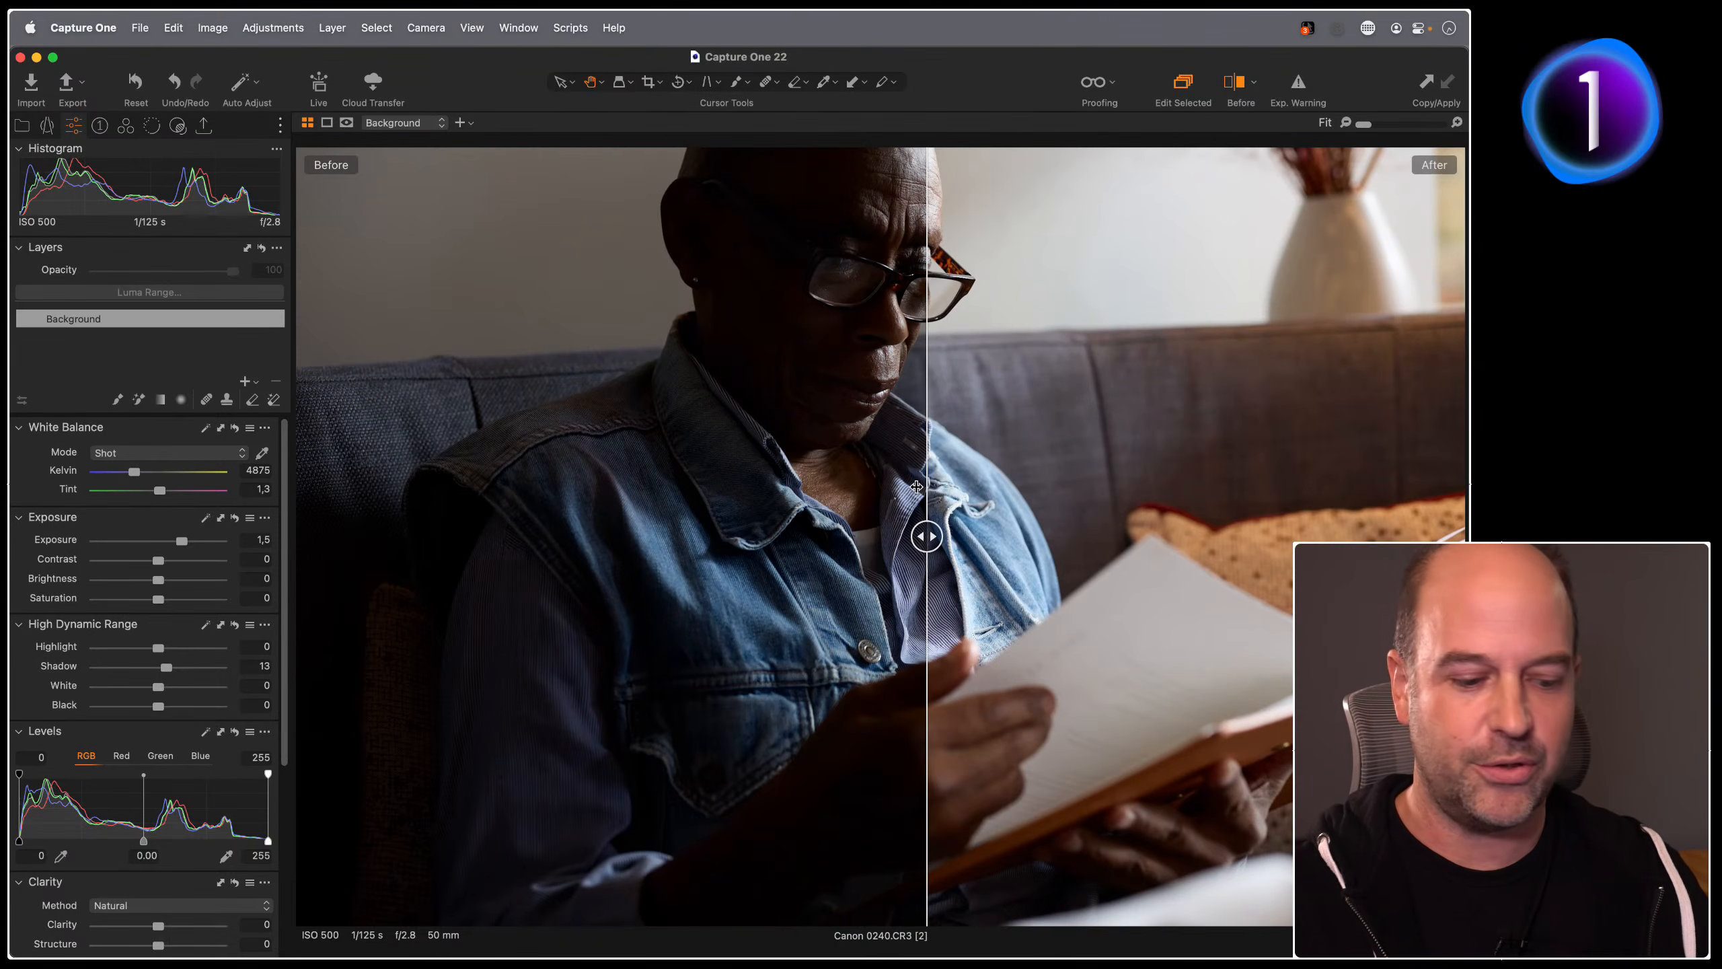
key("y")
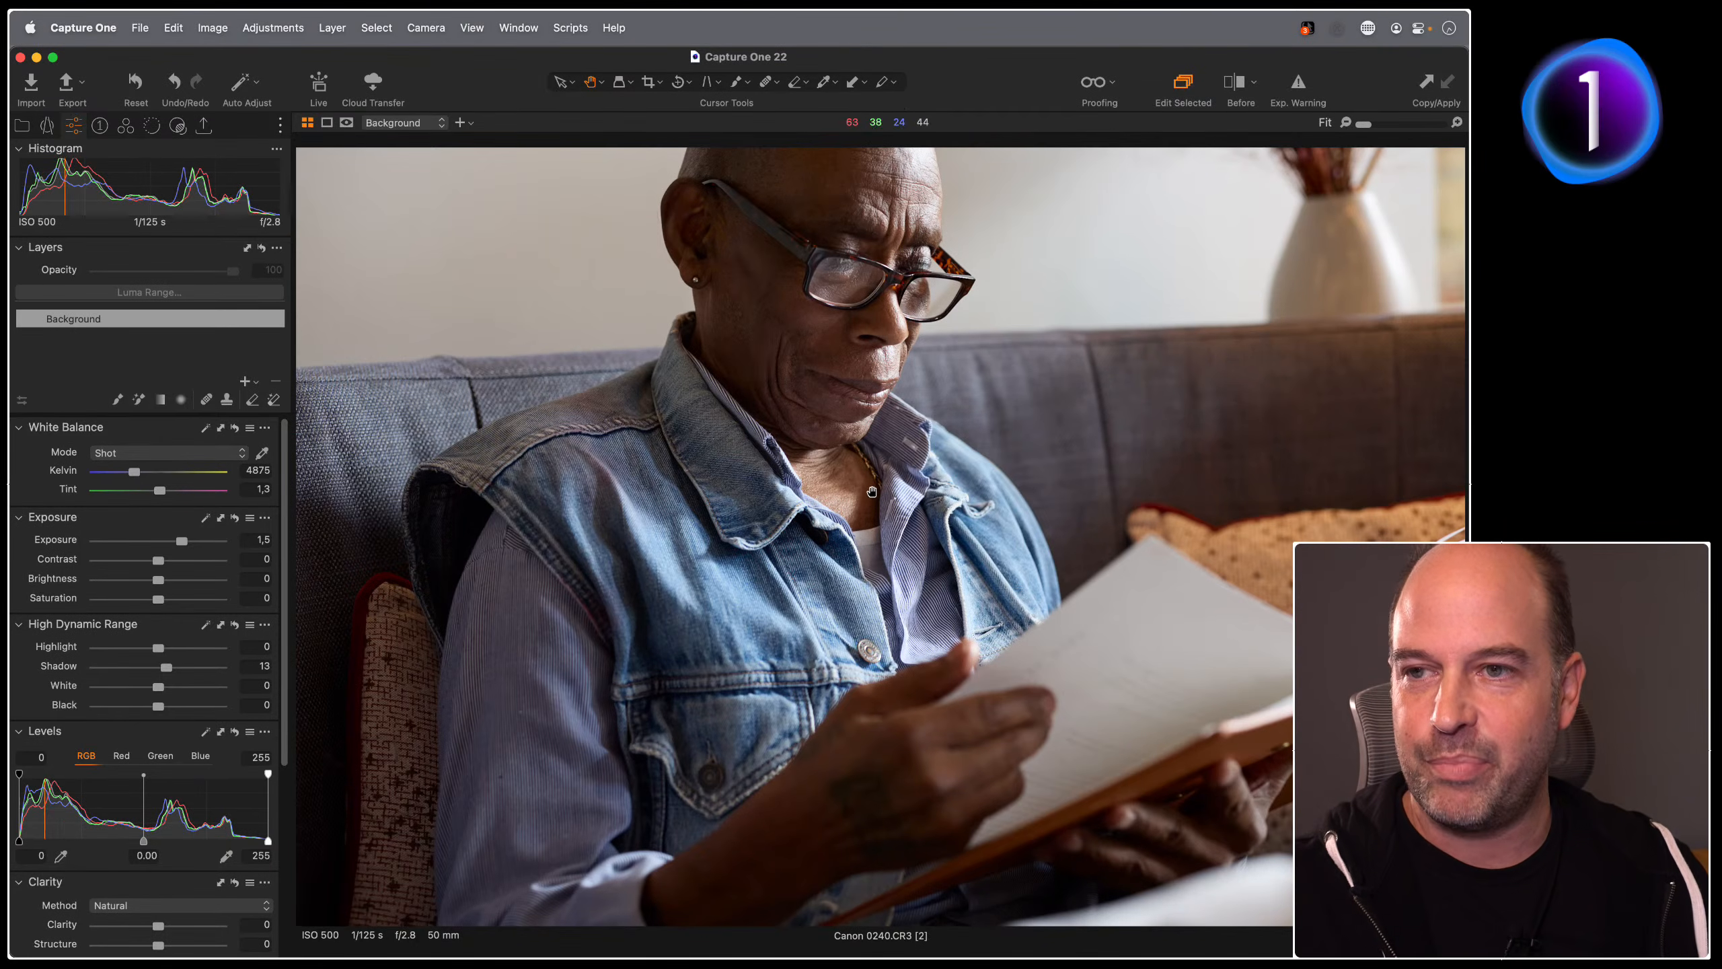
key("y")
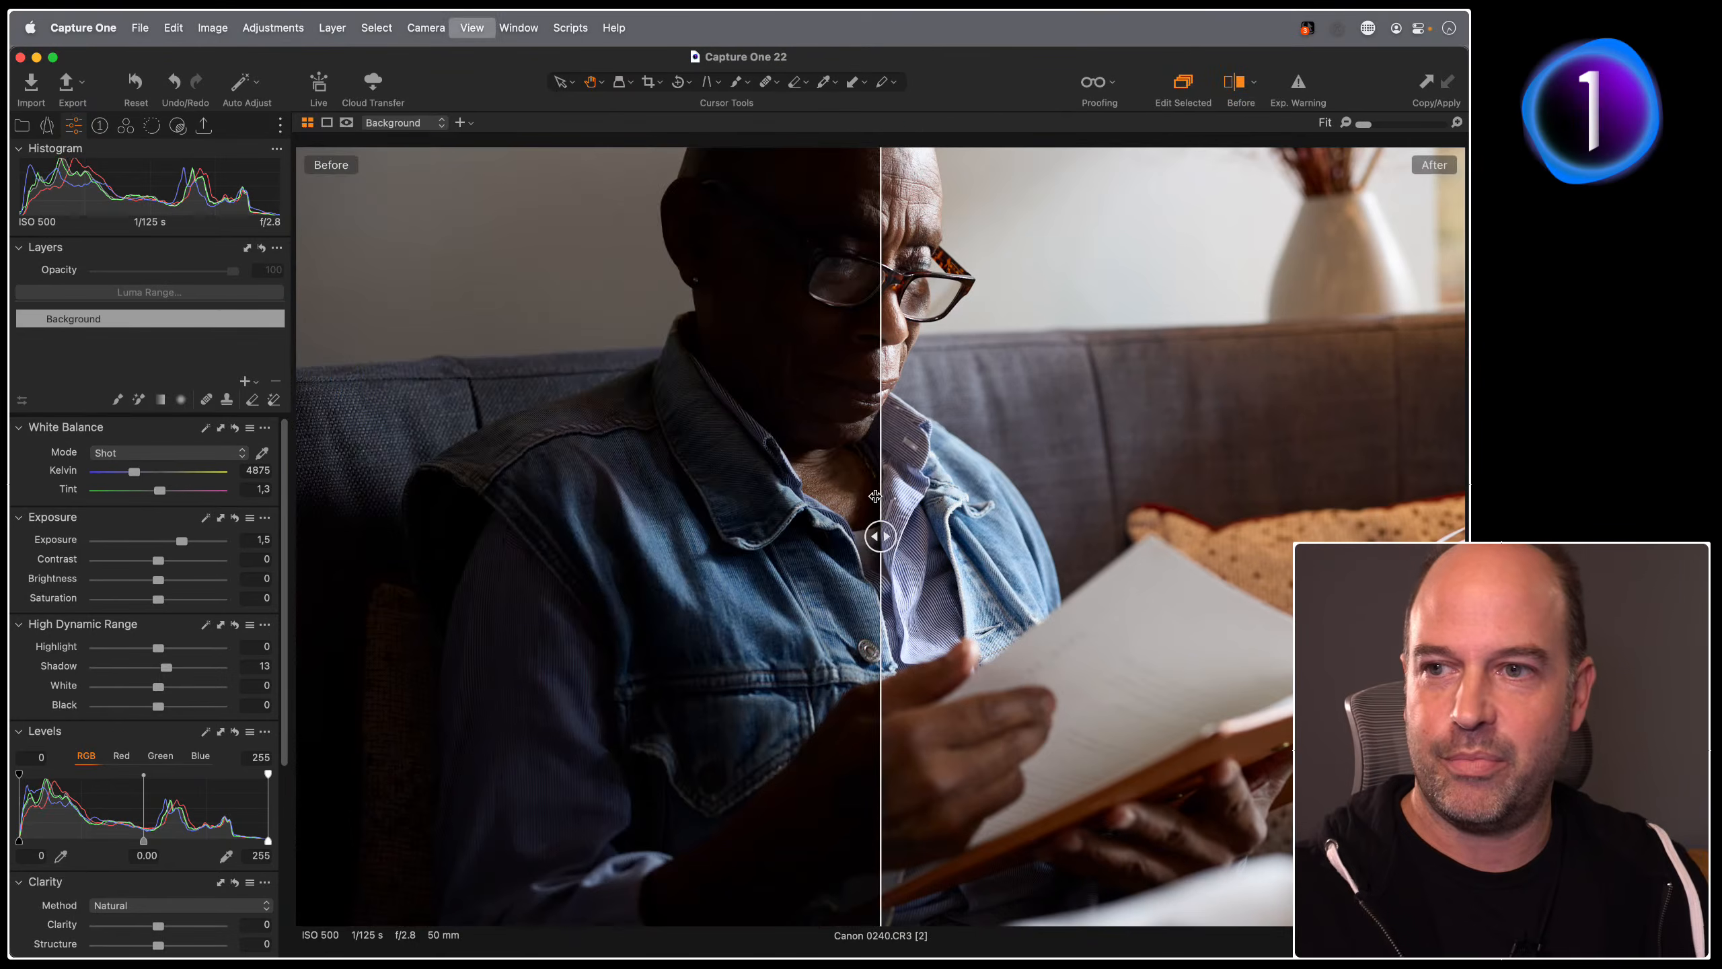
left_click_drag(875, 495, 909, 536)
key("y")
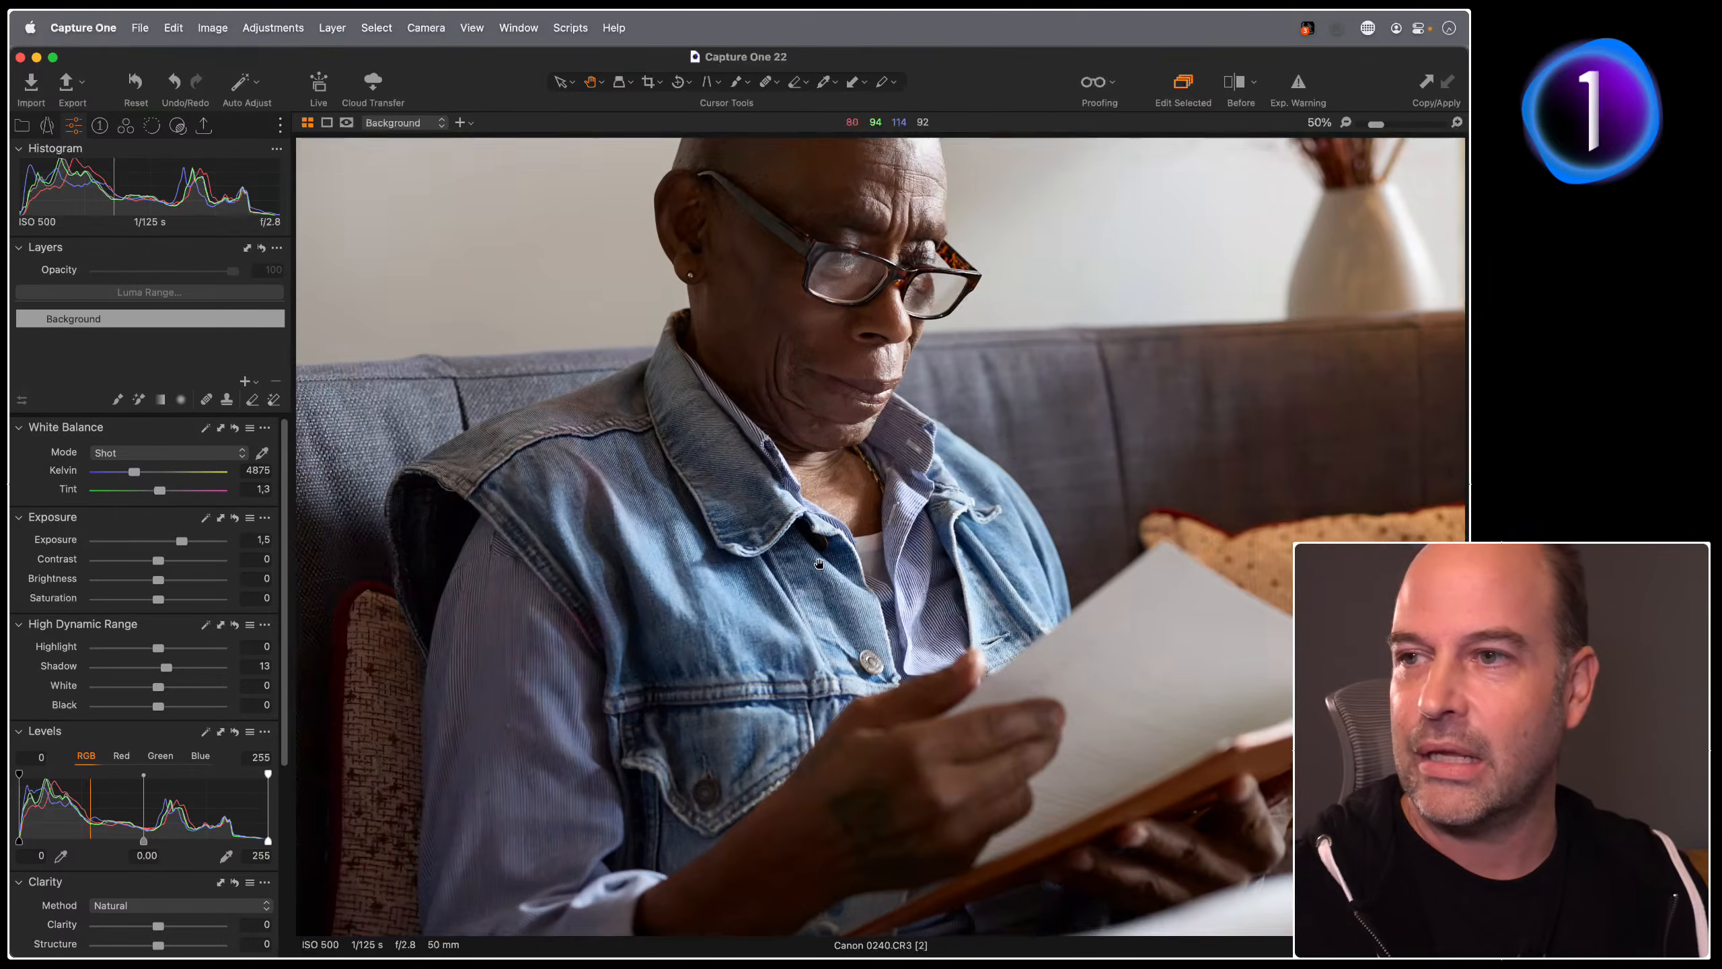
left_click(861, 538)
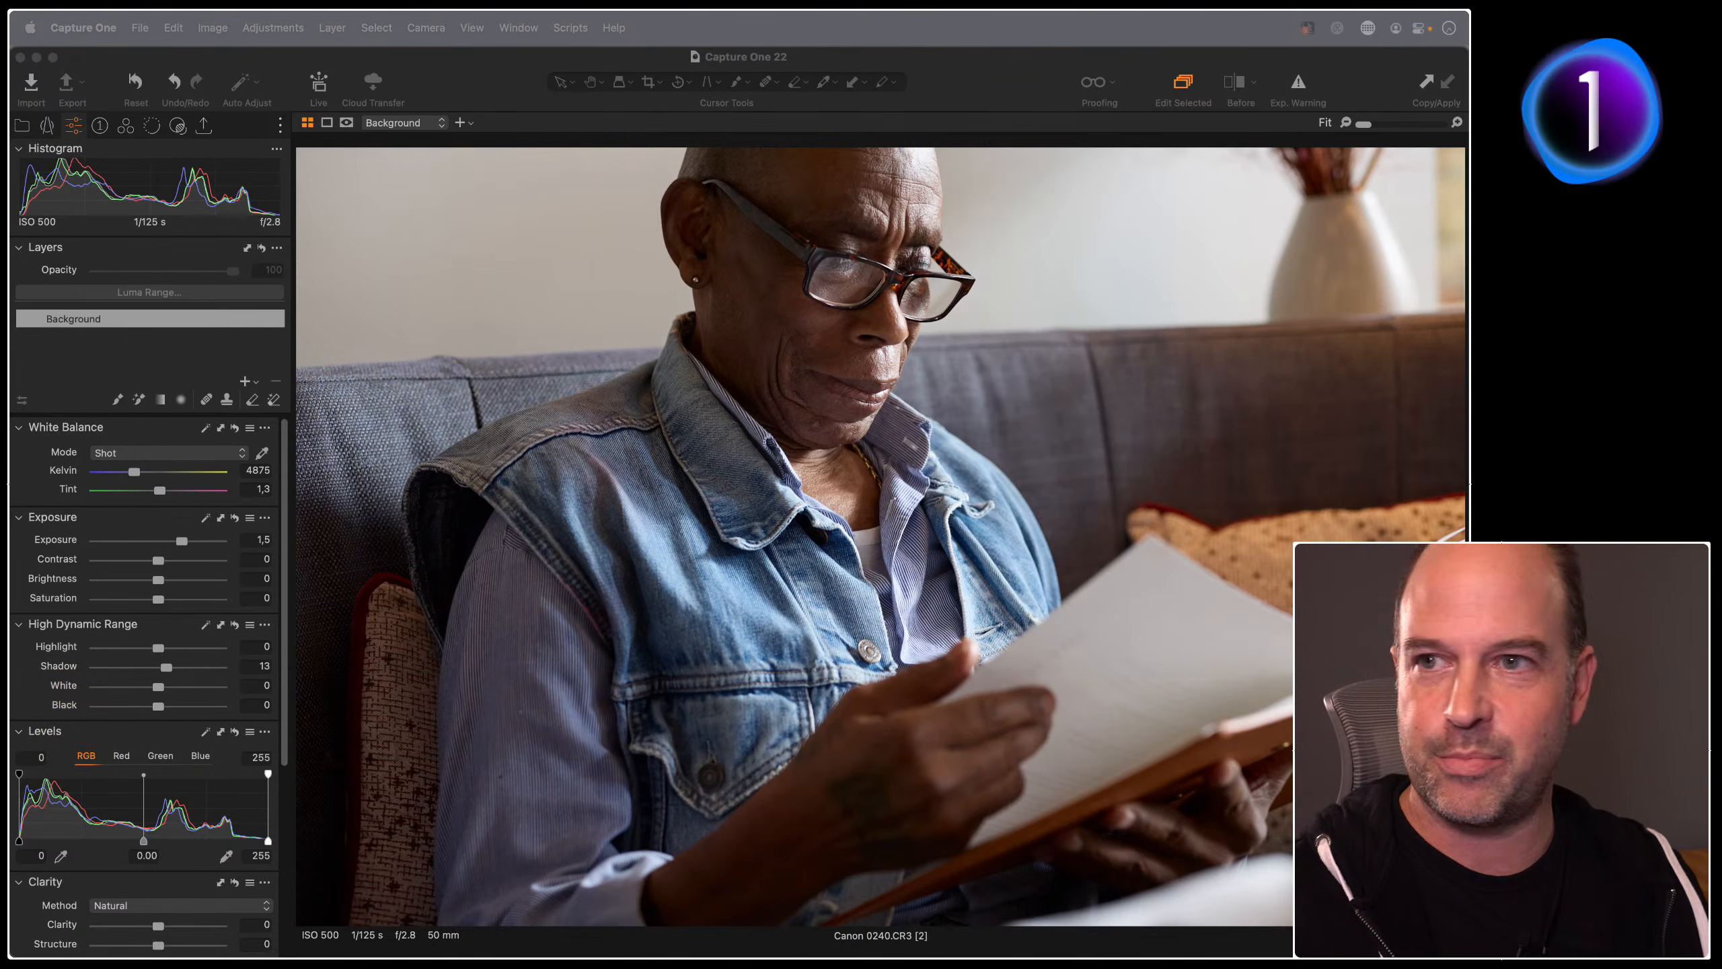
left_click(834, 481)
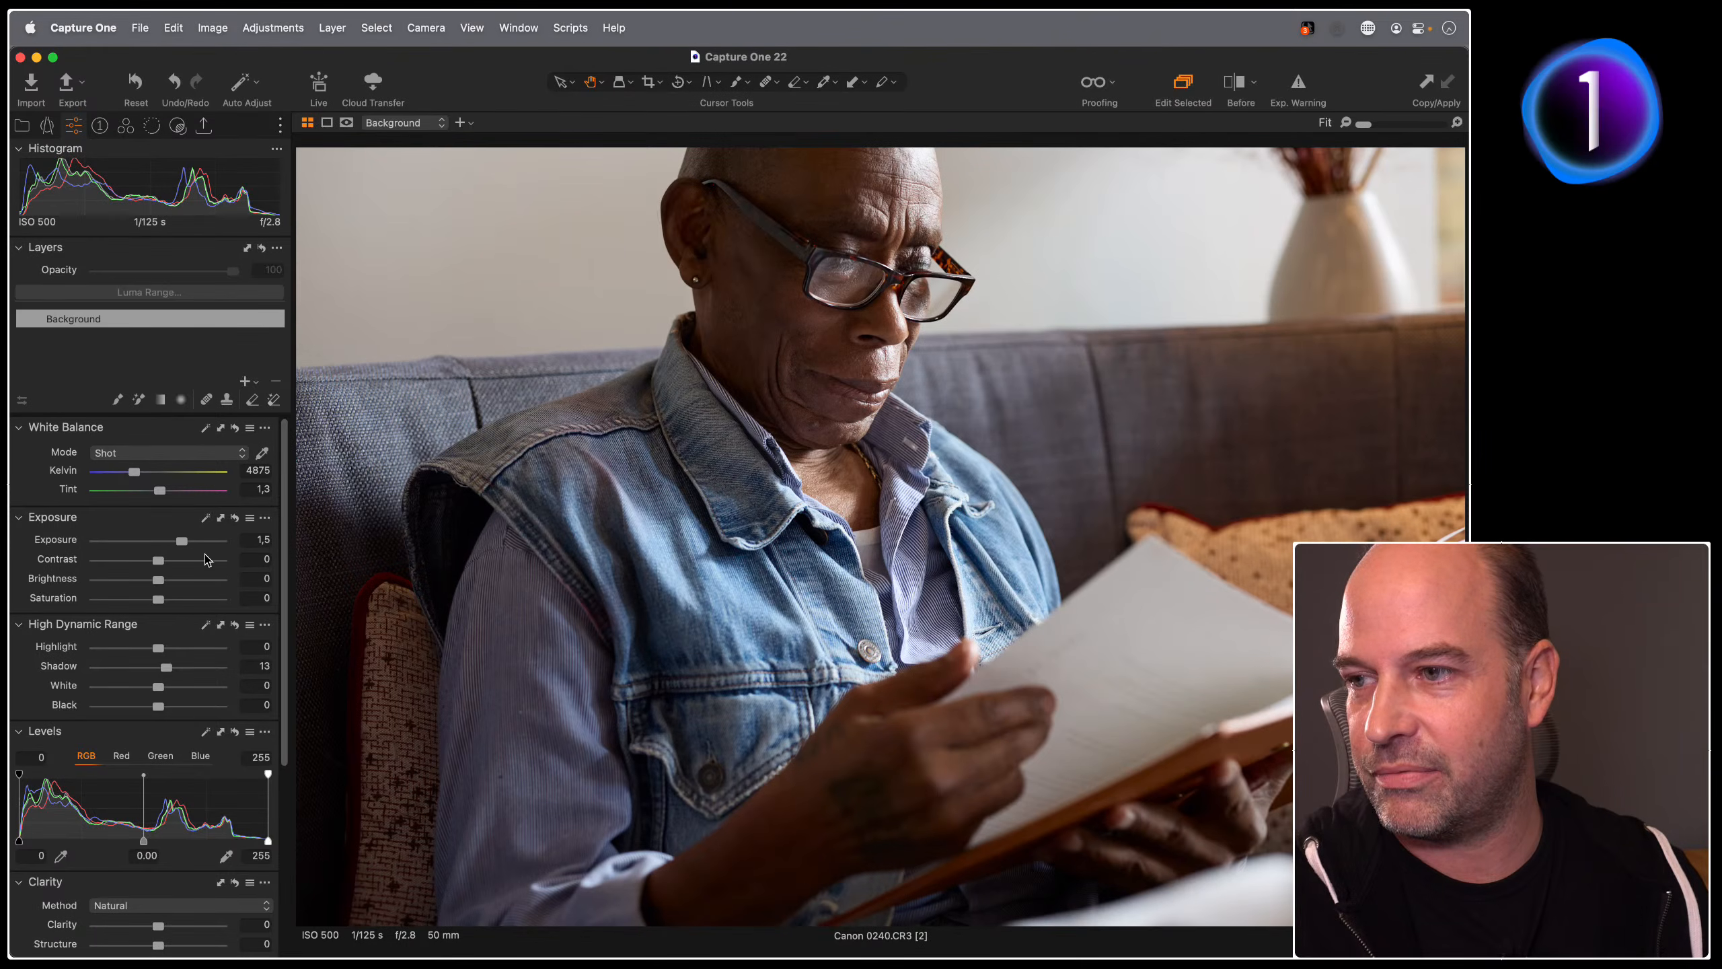
Step: Reset the portrait's adjustments and try raising Exposure and Brightness, returning both to their defaults
left_click(135, 85)
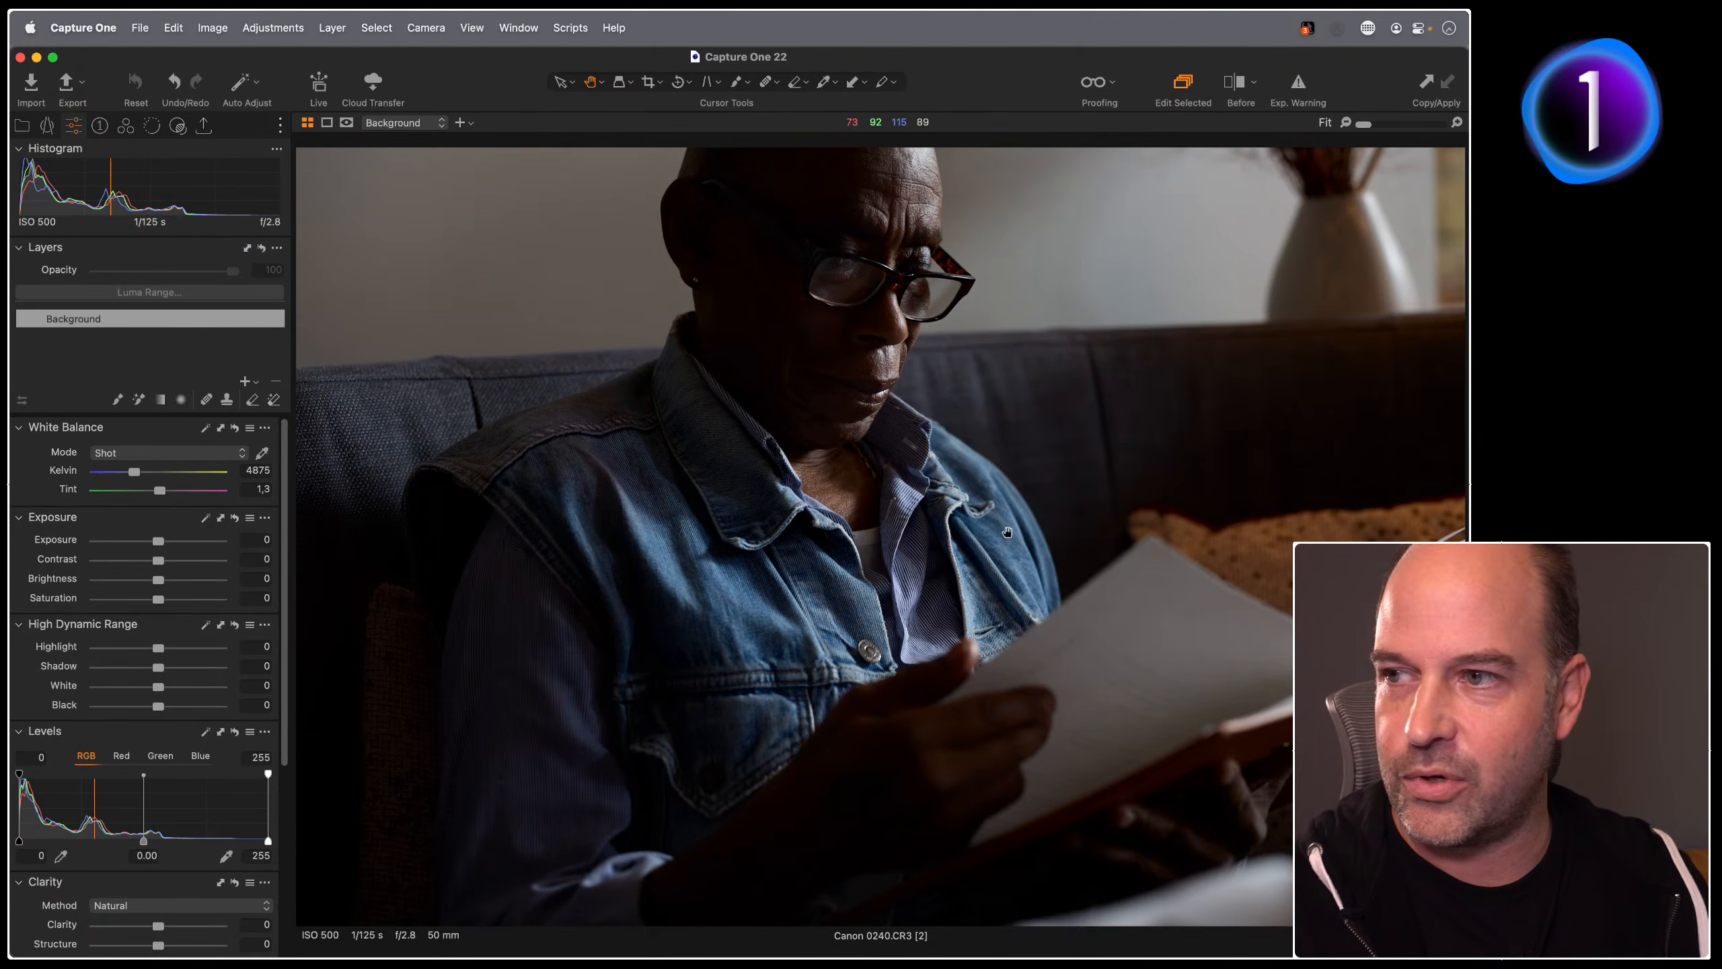
left_click_drag(160, 540, 187, 540)
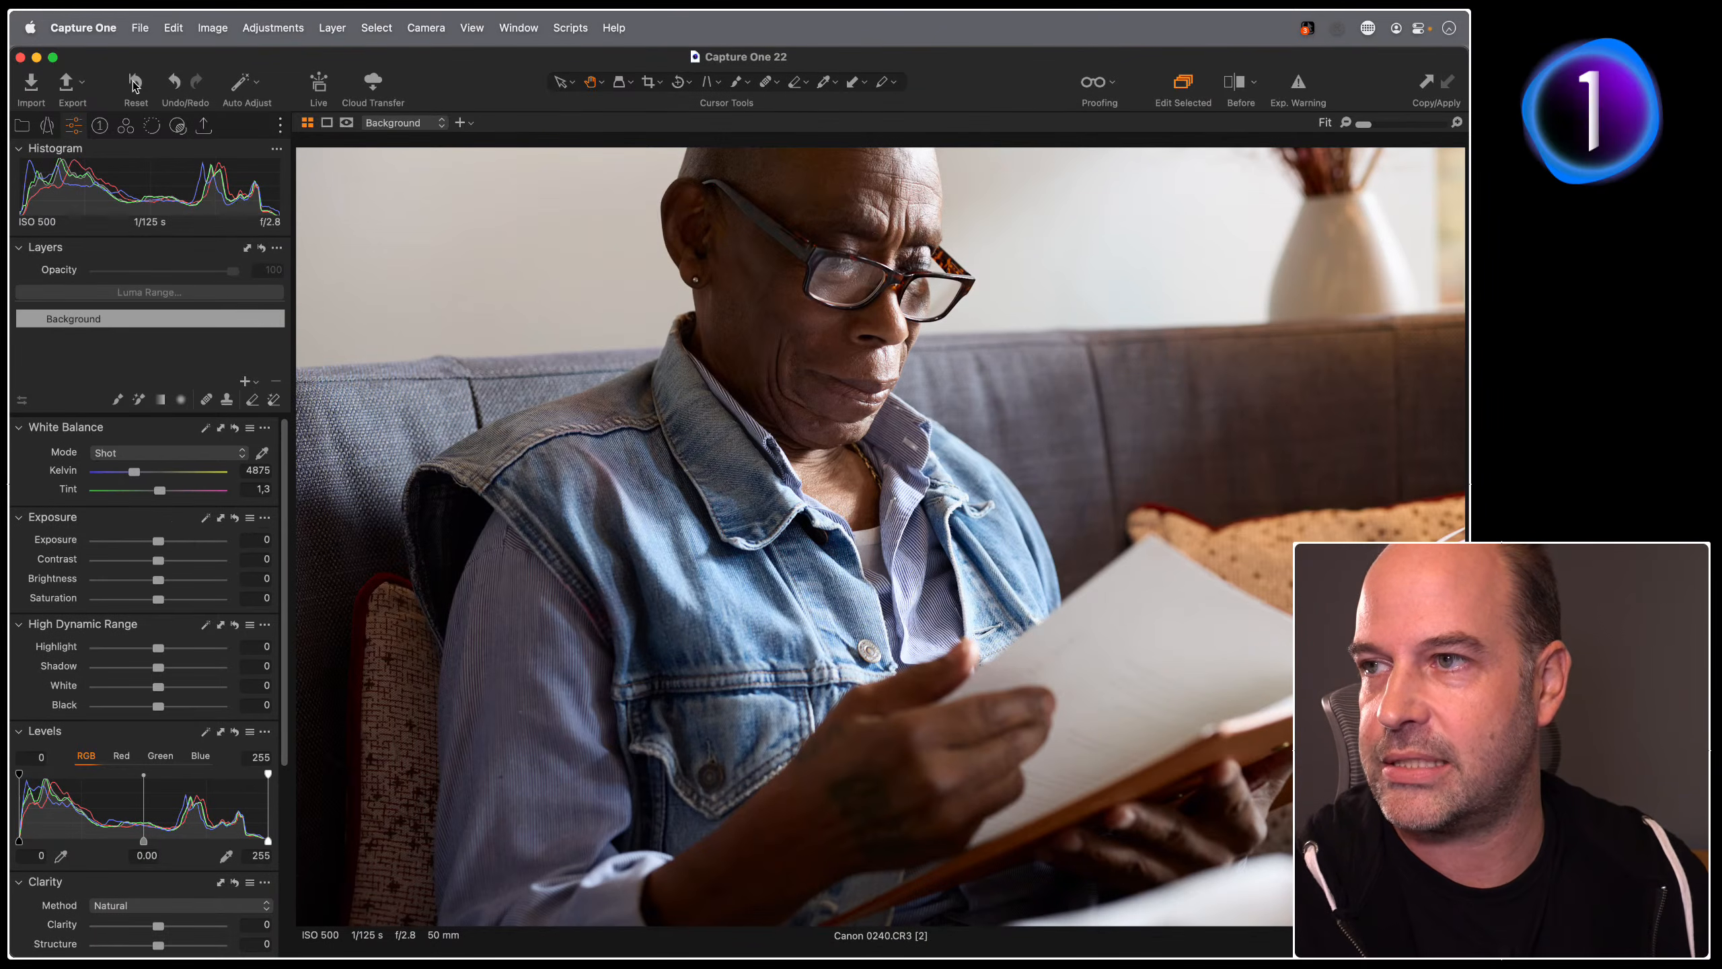
left_click(133, 83)
mouse_move(159, 580)
left_mouse_down()
mouse_move(202, 581)
mouse_move(167, 552)
left_mouse_up()
double_click(202, 581)
double_click(167, 551)
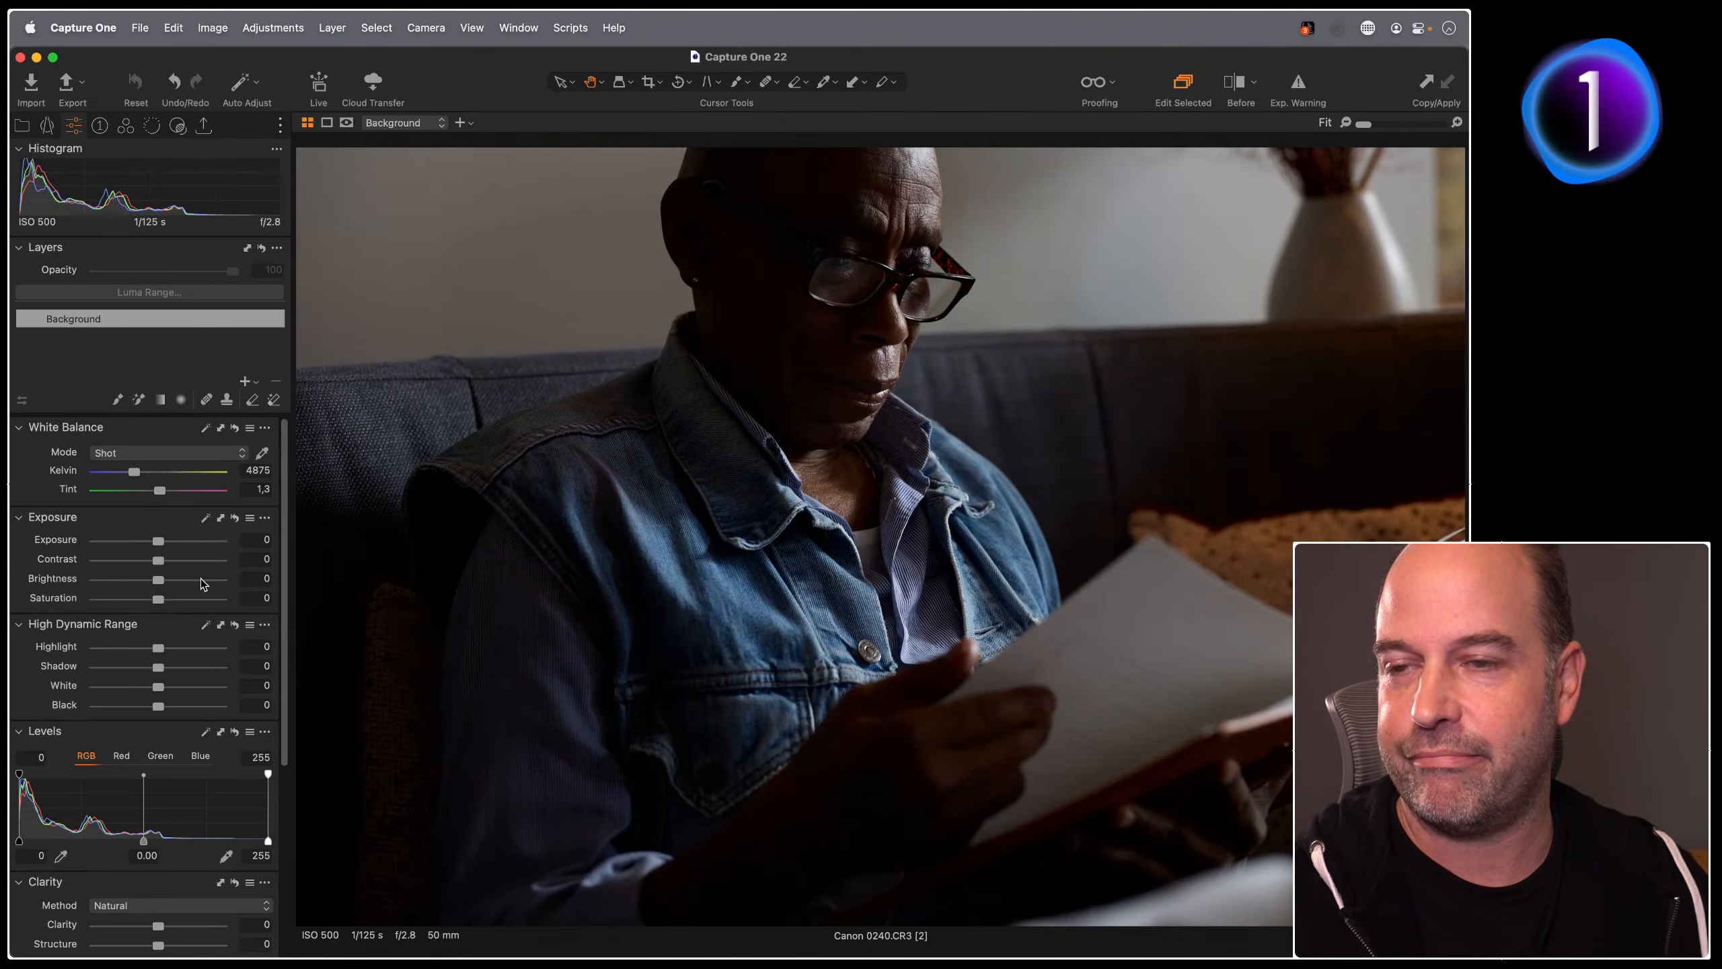
Step: Set Brightness to 20 and Shadow to 28, and check the dark jacket and hand areas up close
left_click_drag(157, 580, 181, 581)
left_click_drag(162, 670, 179, 667)
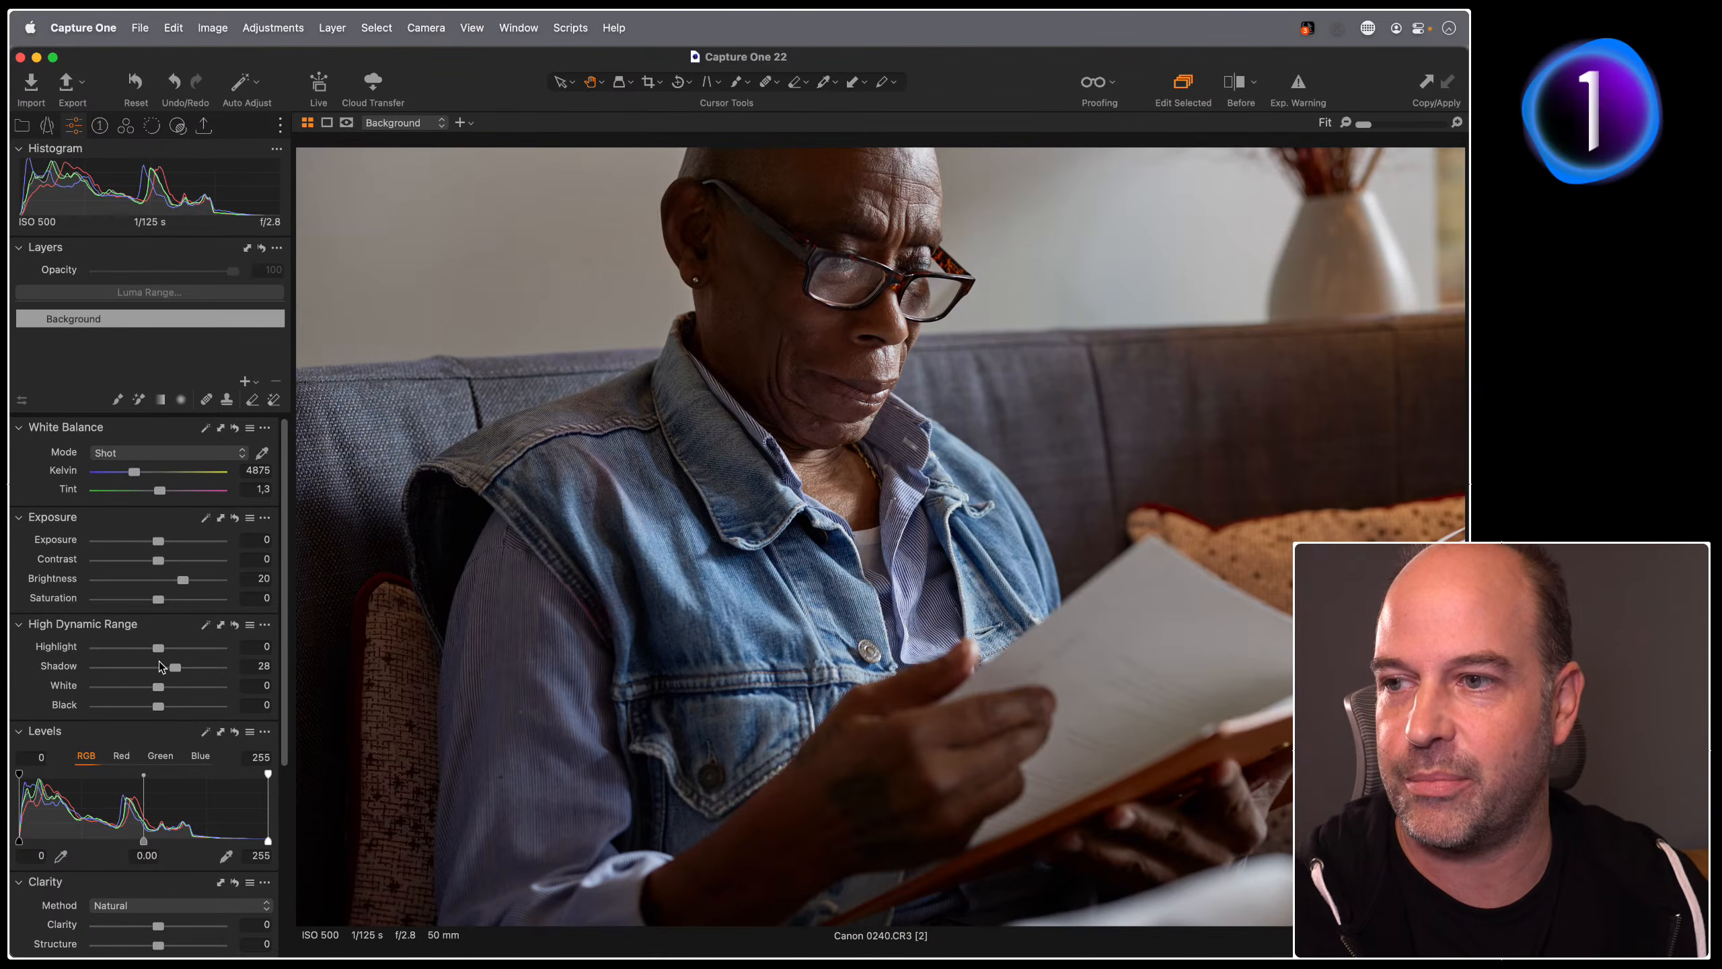
double_click(456, 529)
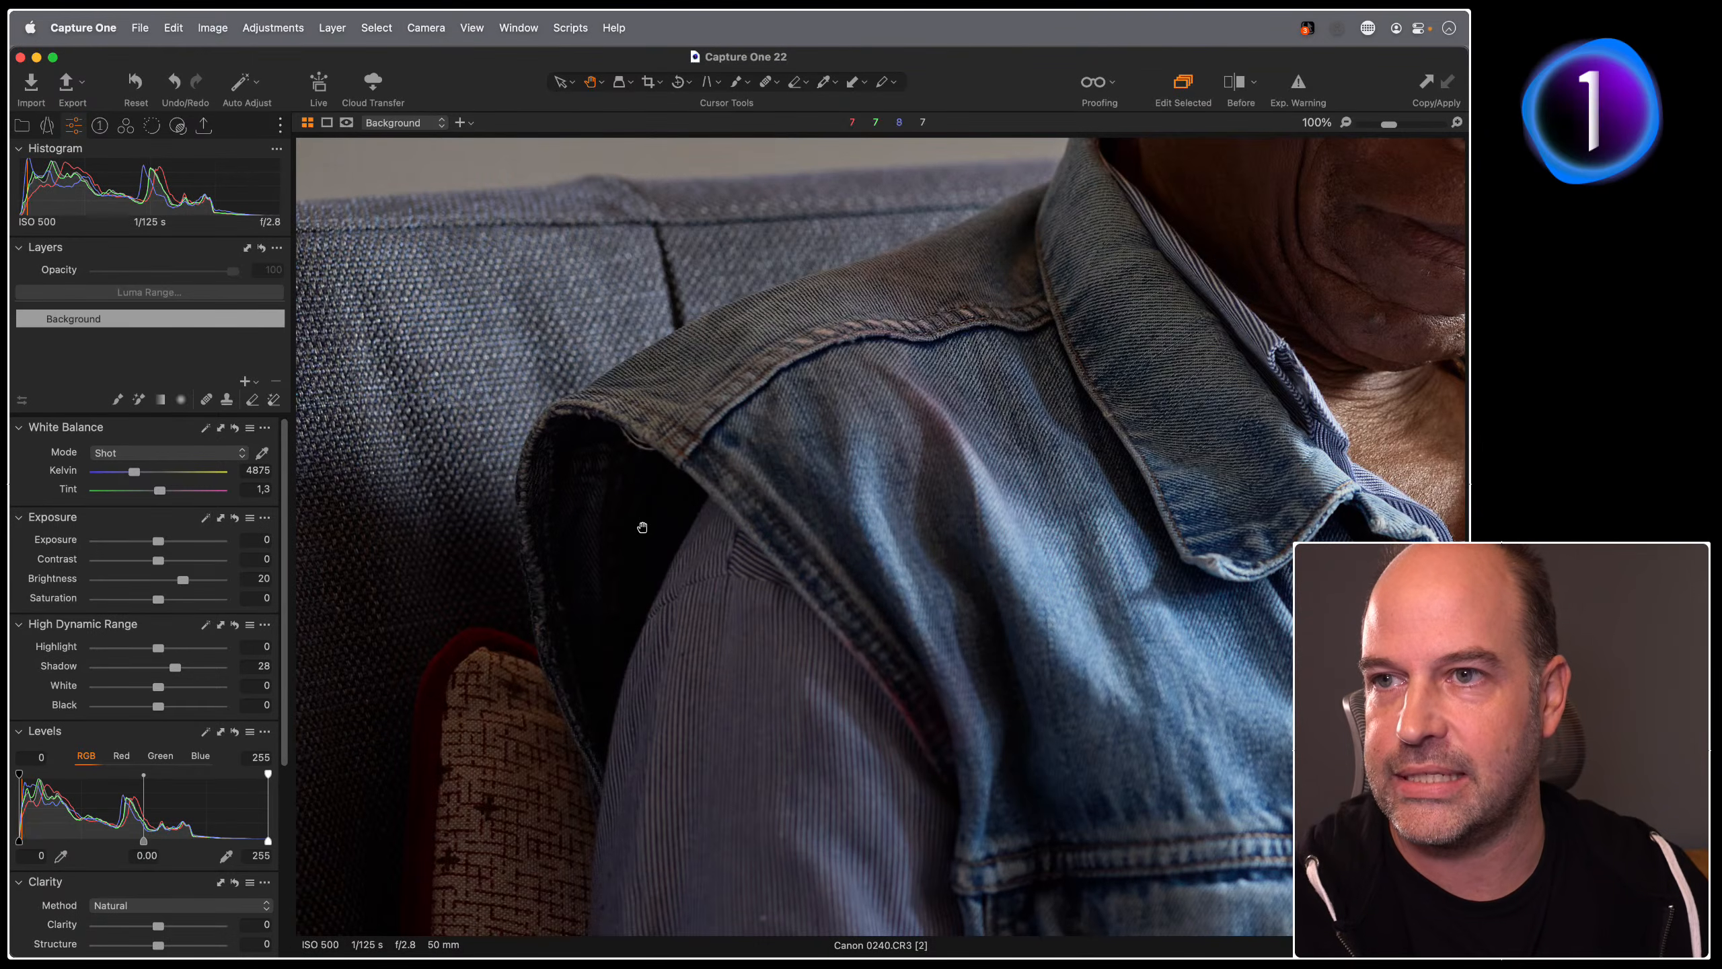
double_click(619, 564)
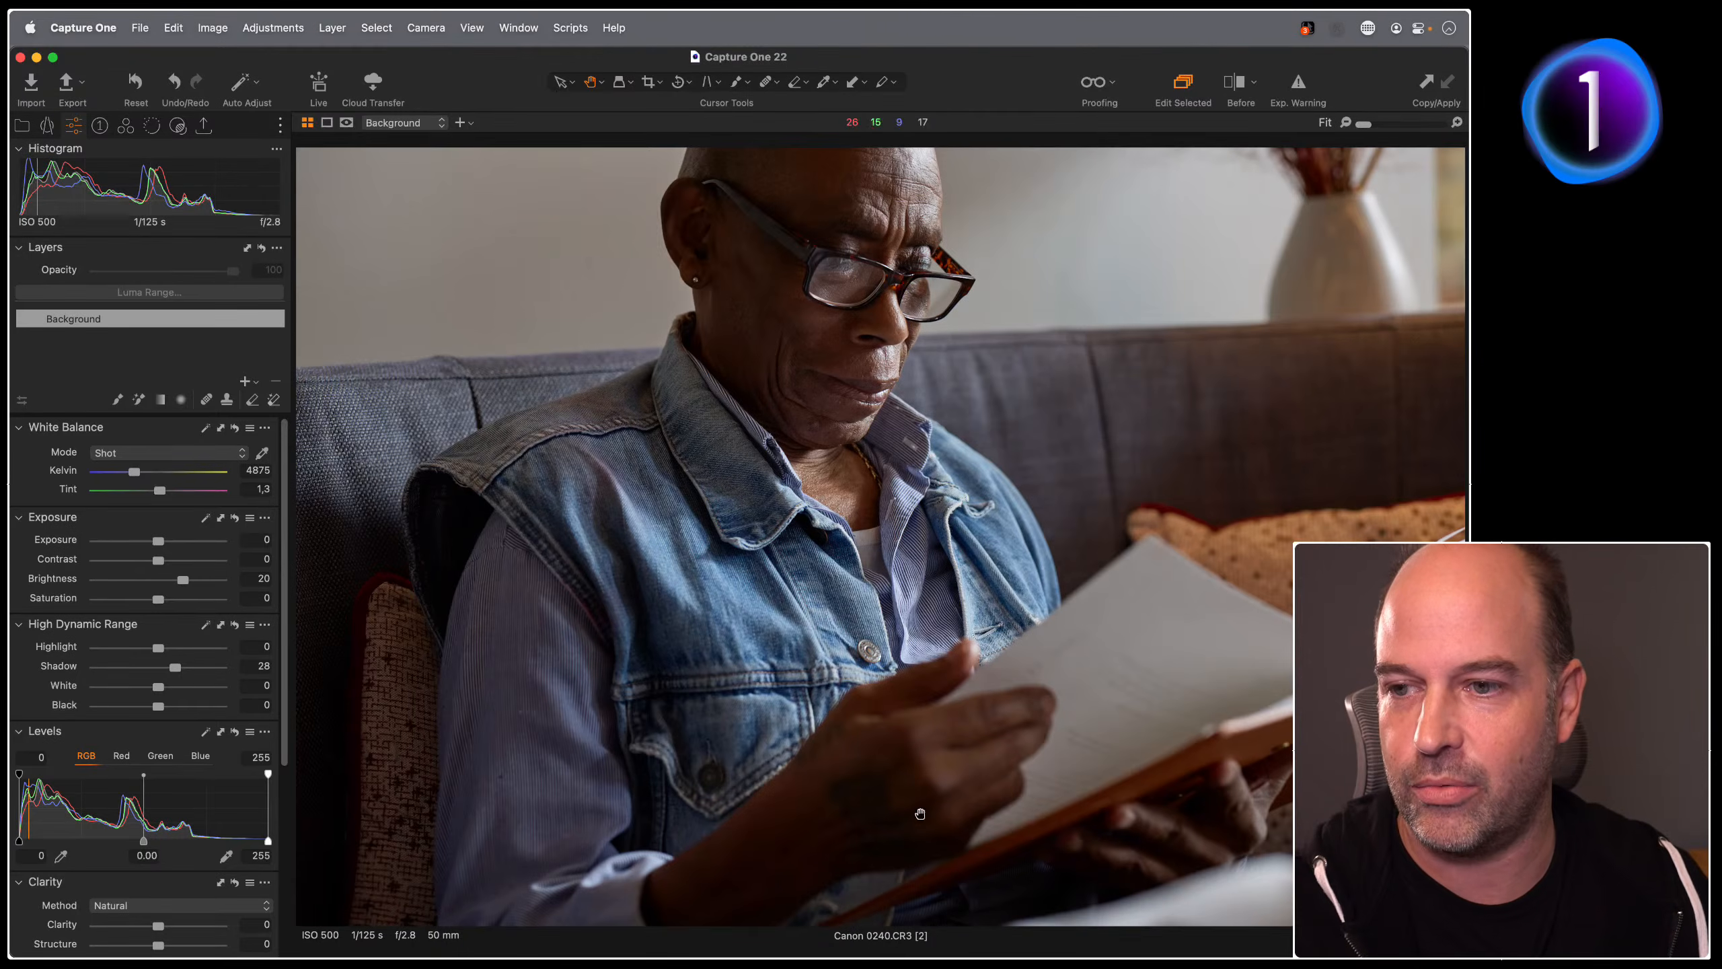
double_click(863, 796)
double_click(864, 796)
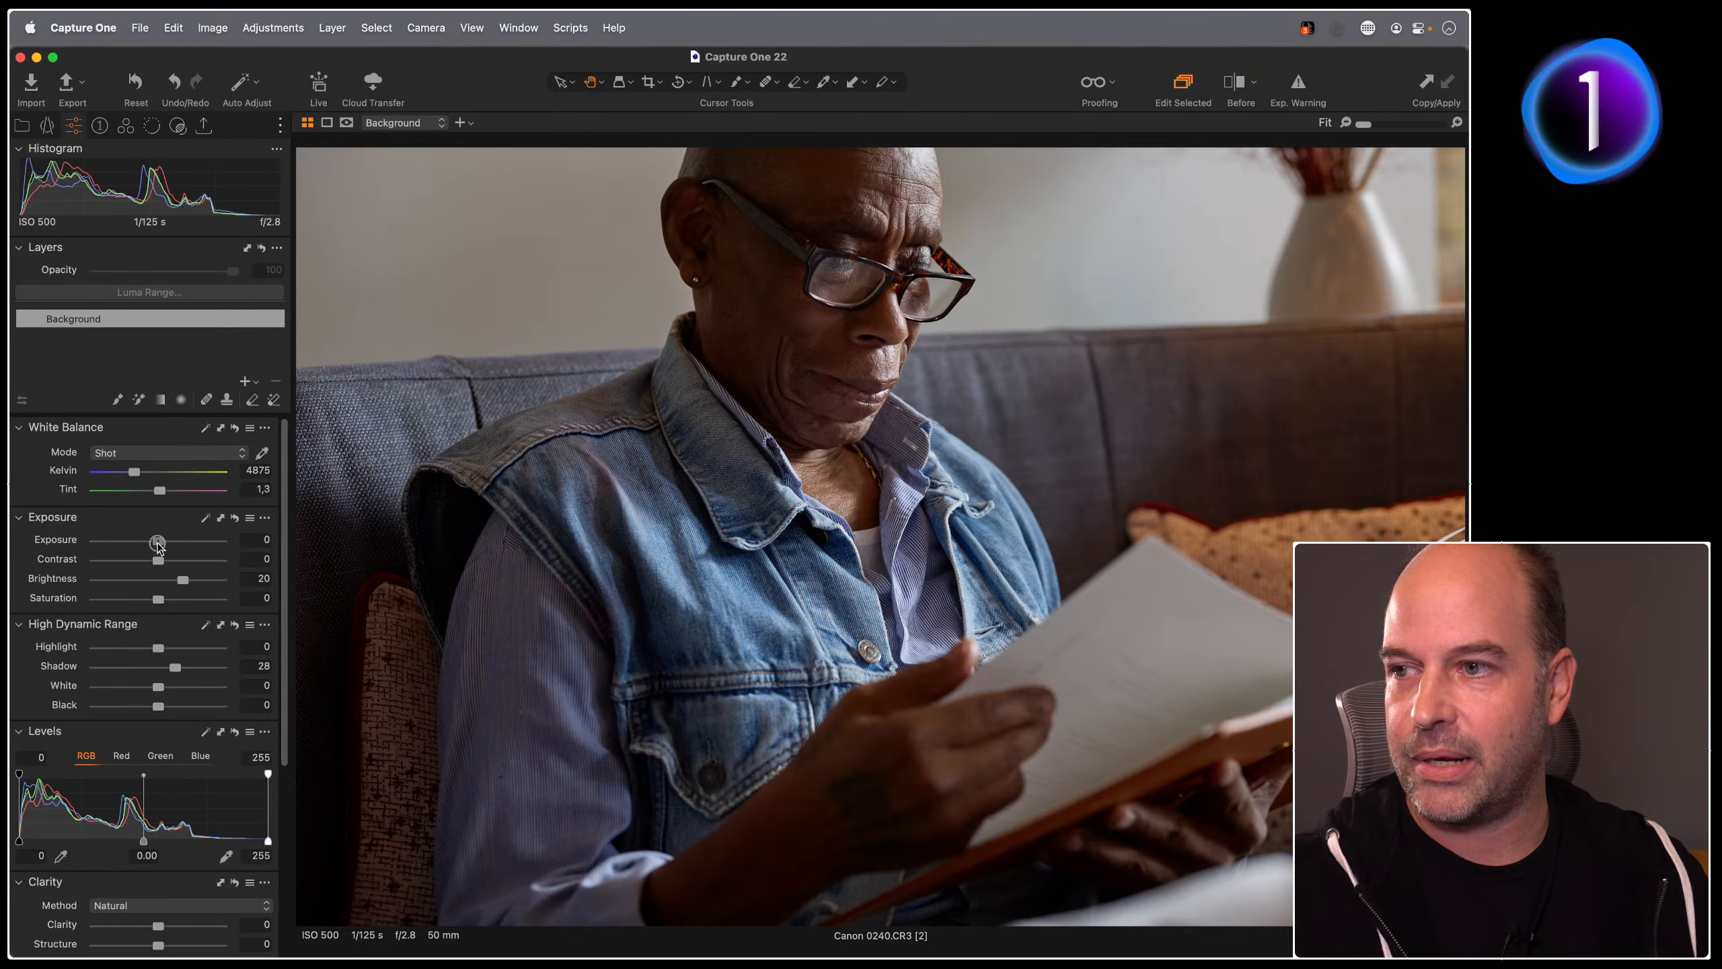
Step: Set Exposure to 0,18 and Highlight to -9 on the portrait
left_click_drag(157, 545, 161, 545)
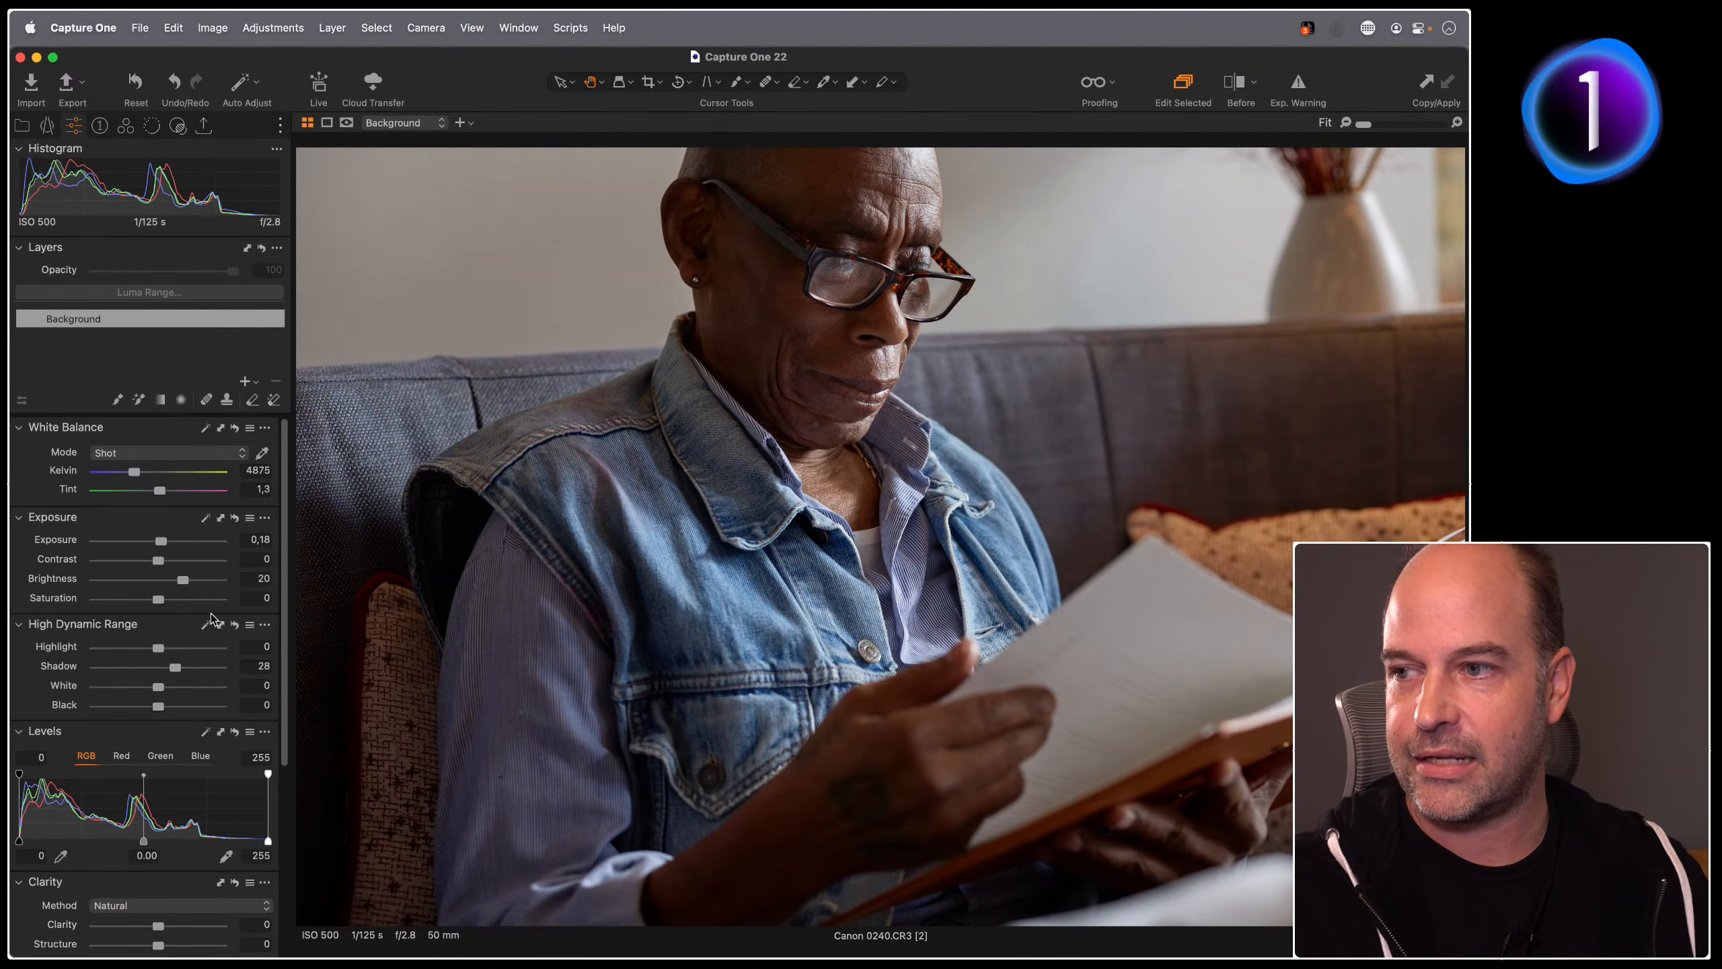
left_click_drag(158, 649, 152, 652)
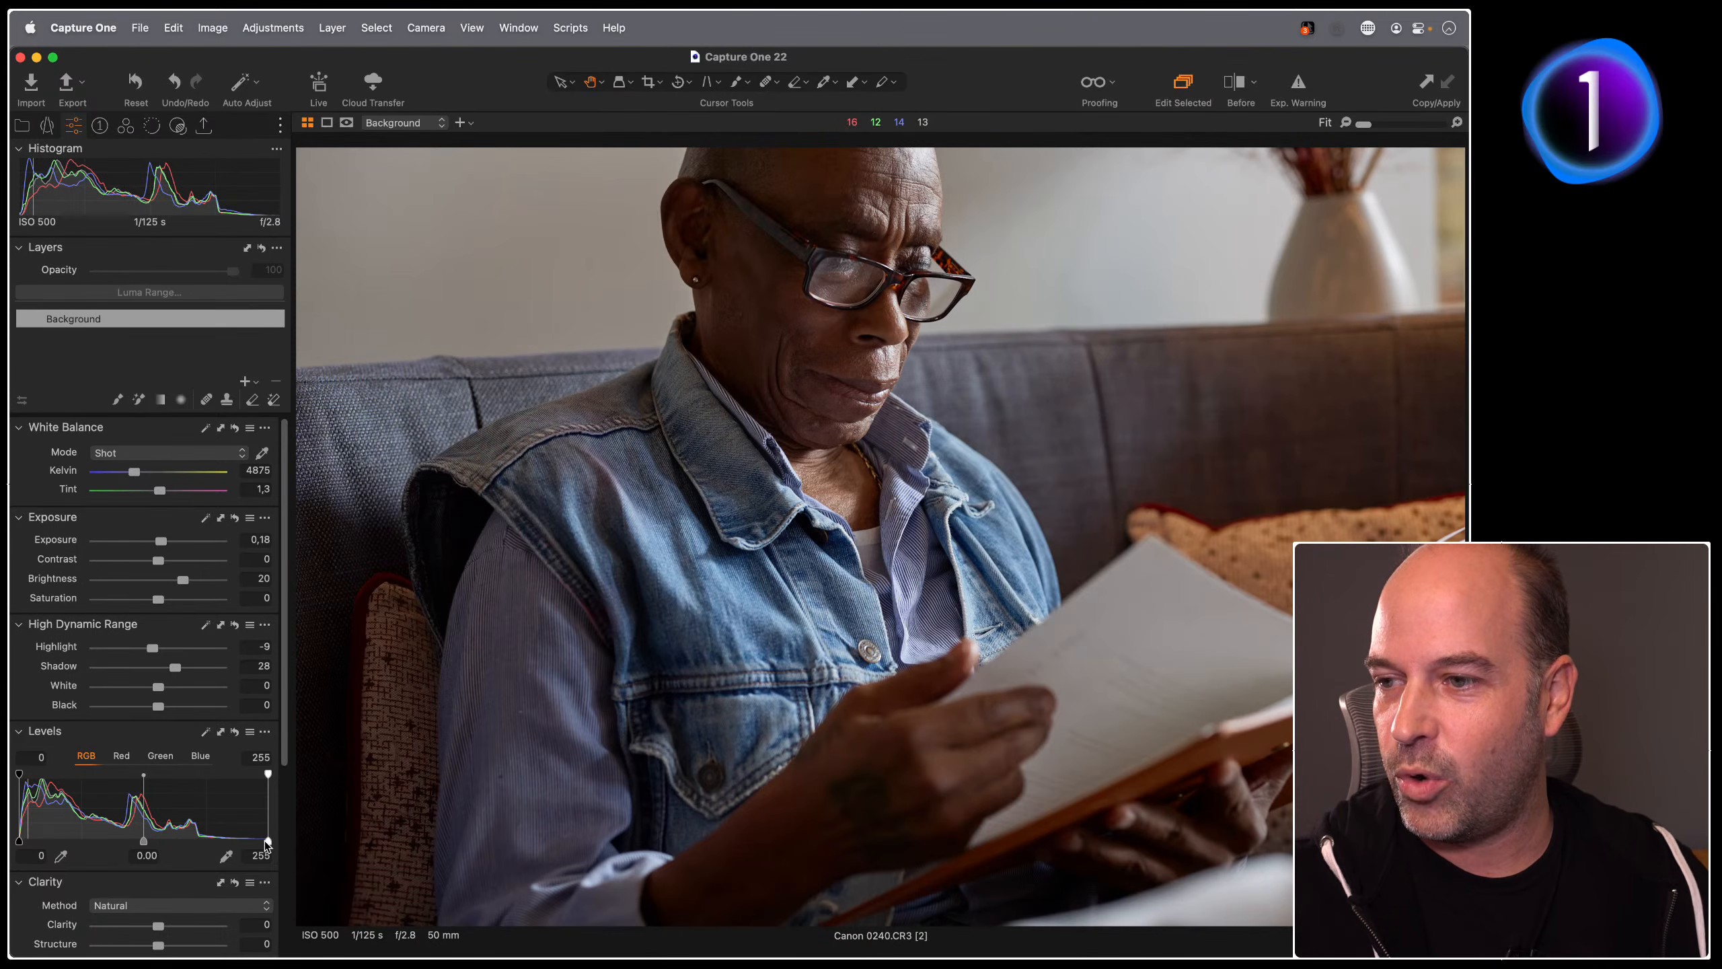
Step: Auto-adjust the Levels, compare with the unadjusted Levels, and move the white input point to 238
left_click(205, 732)
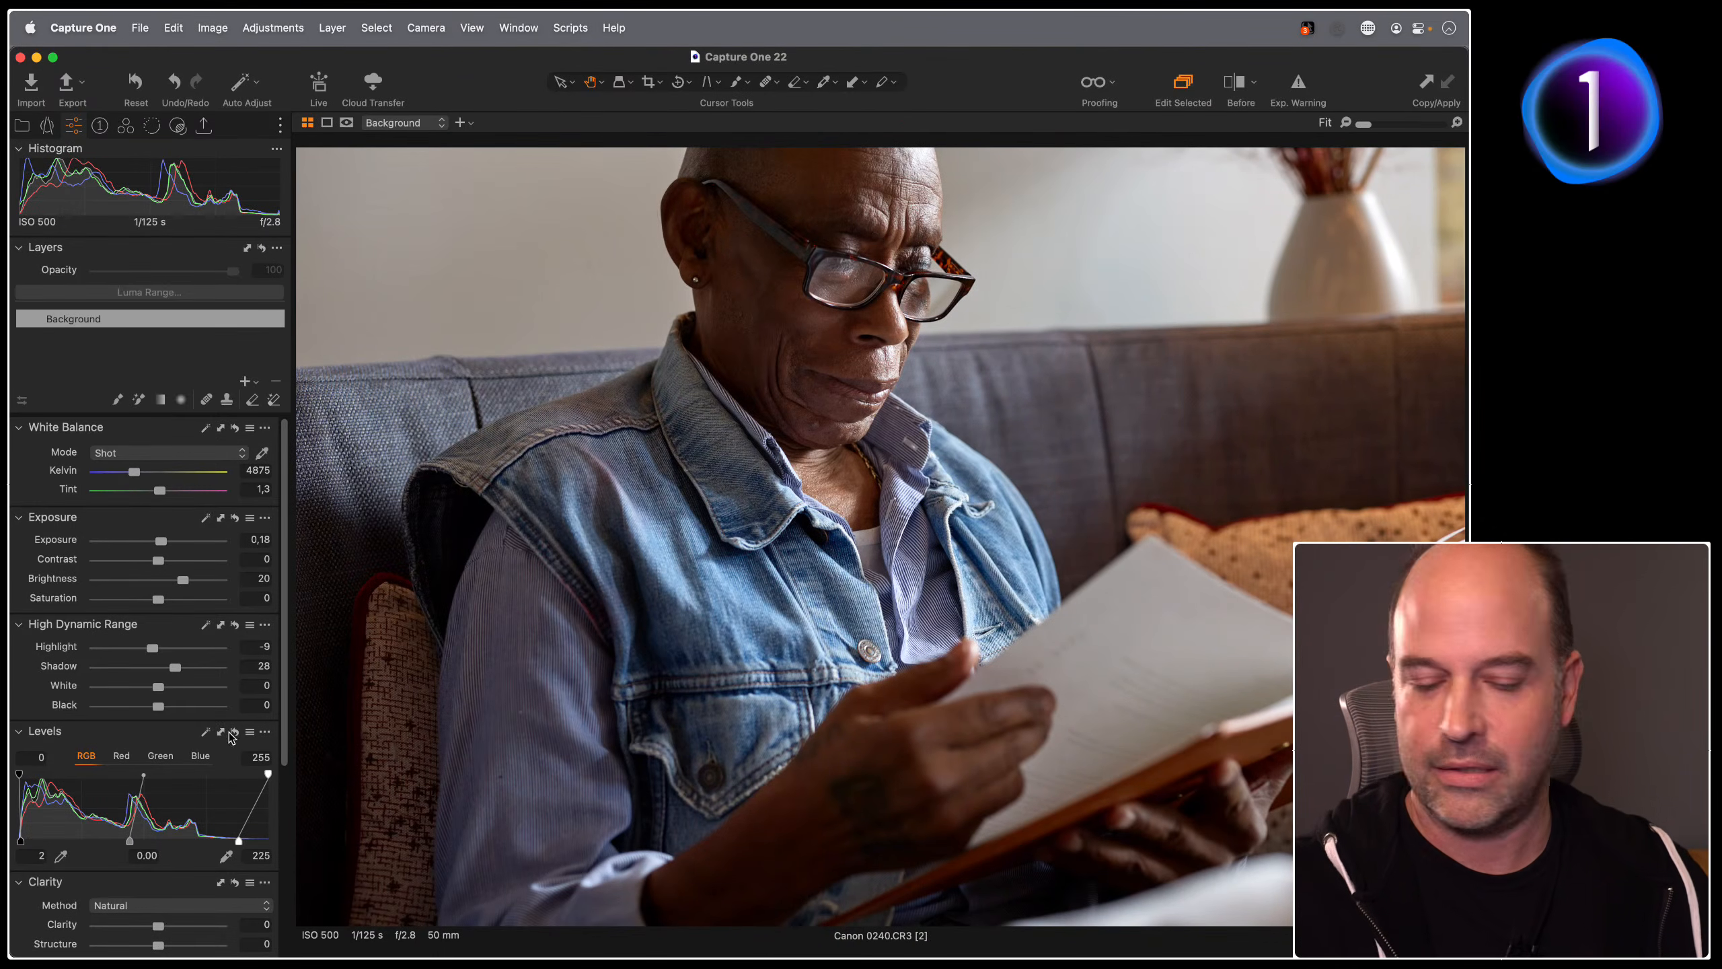
left_click(235, 733)
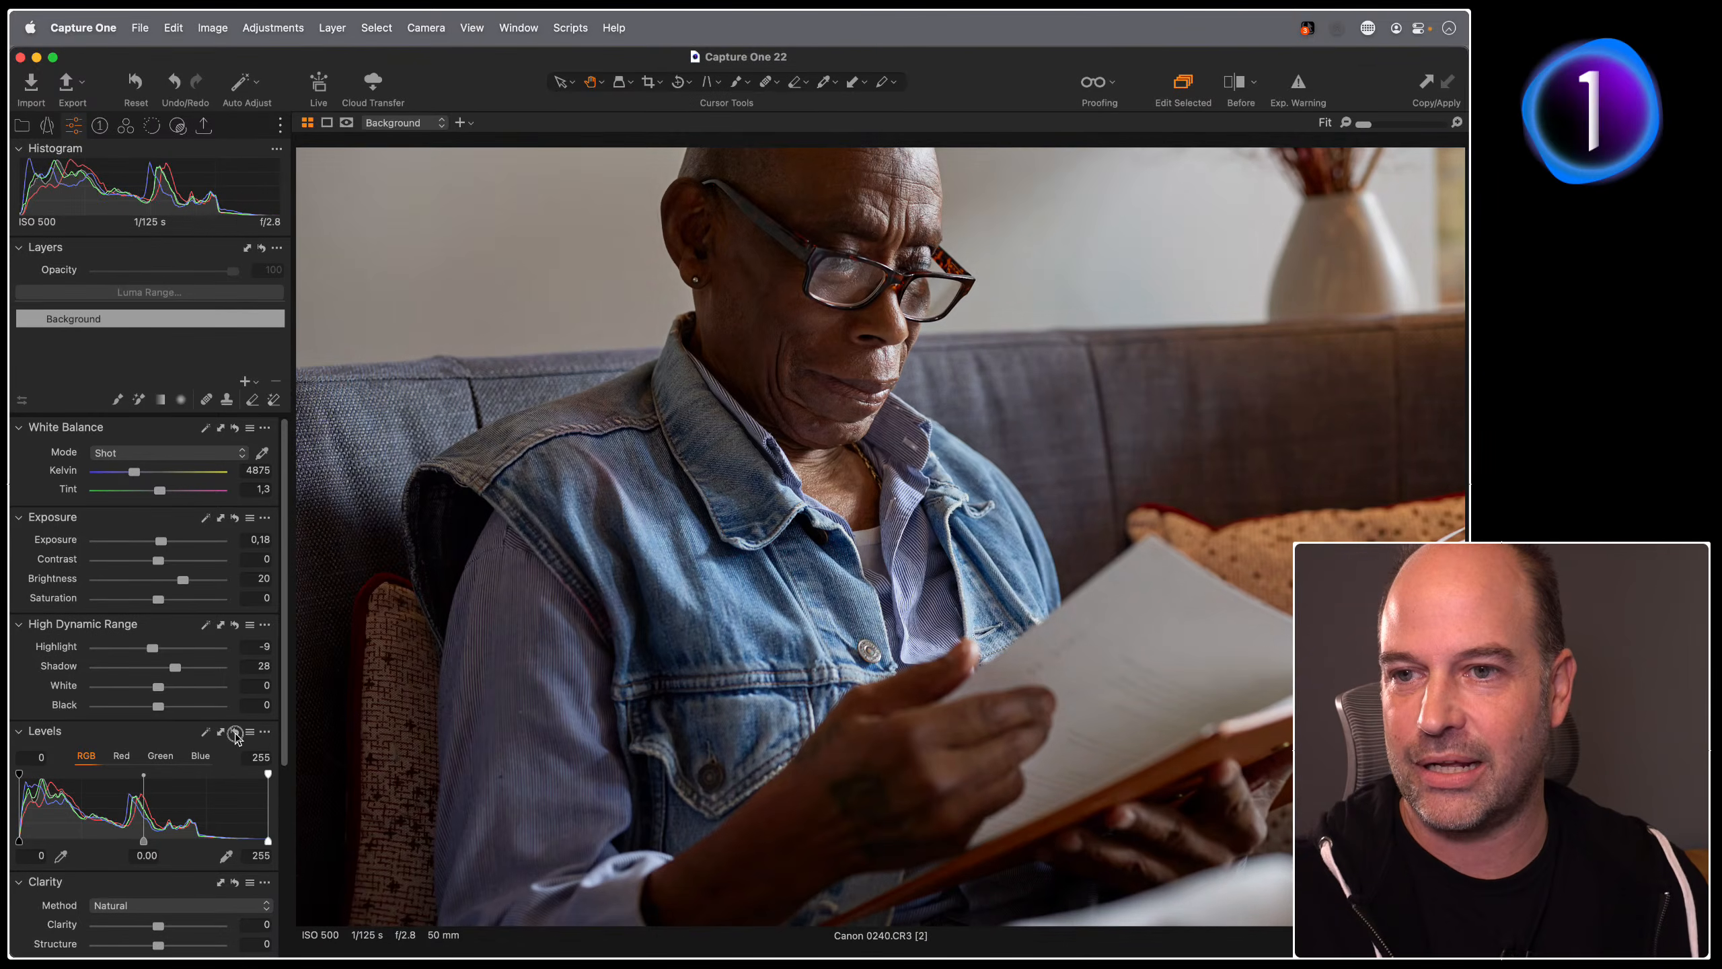
left_click(234, 733)
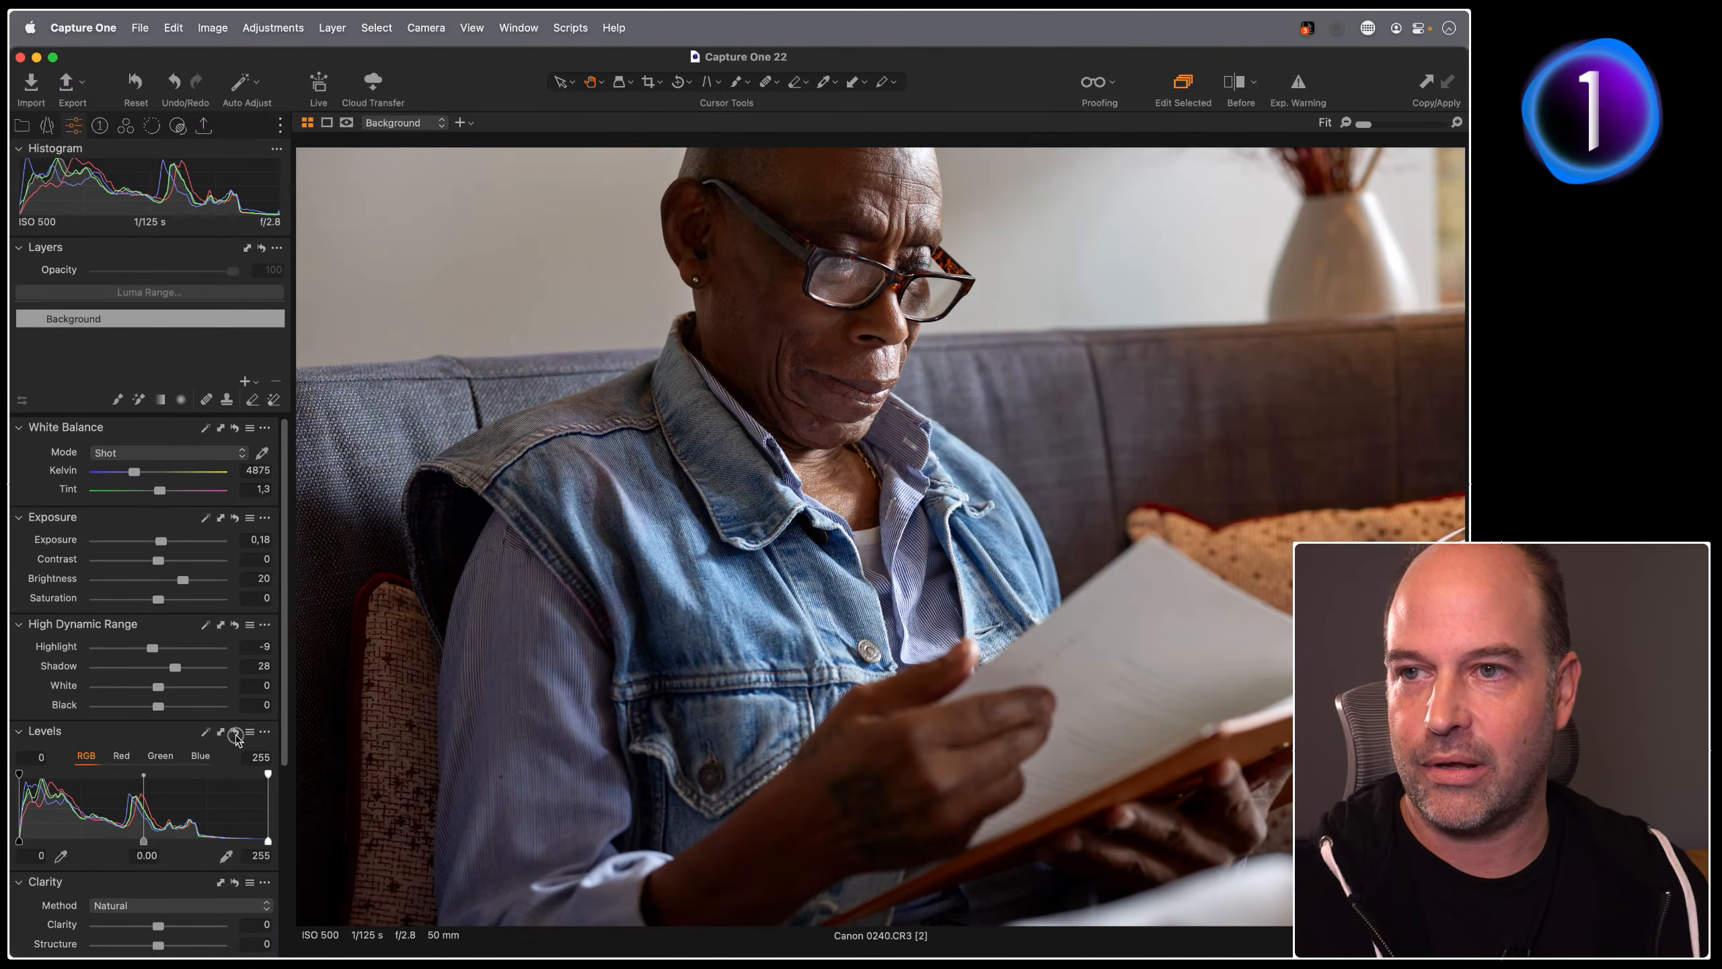
left_click_drag(268, 840, 252, 839)
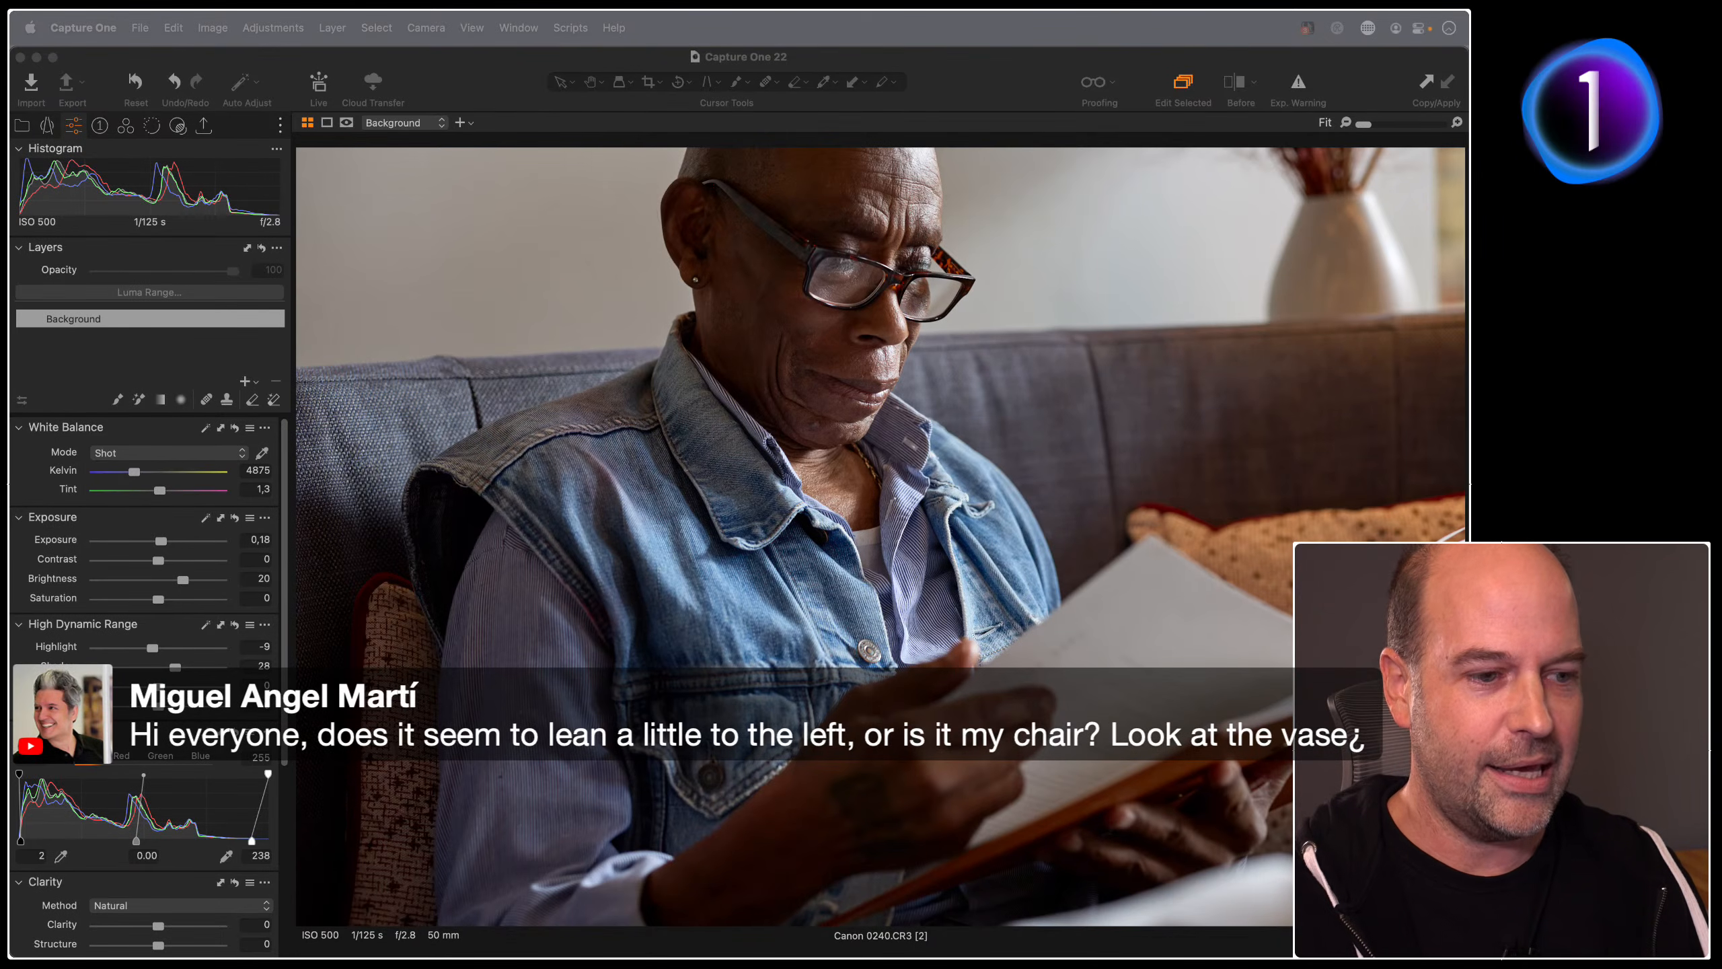
Step: Try straightening the portrait with a rotation angle of 1,17 and reset the rotation
left_click(47, 125)
left_click_drag(166, 468, 188, 473)
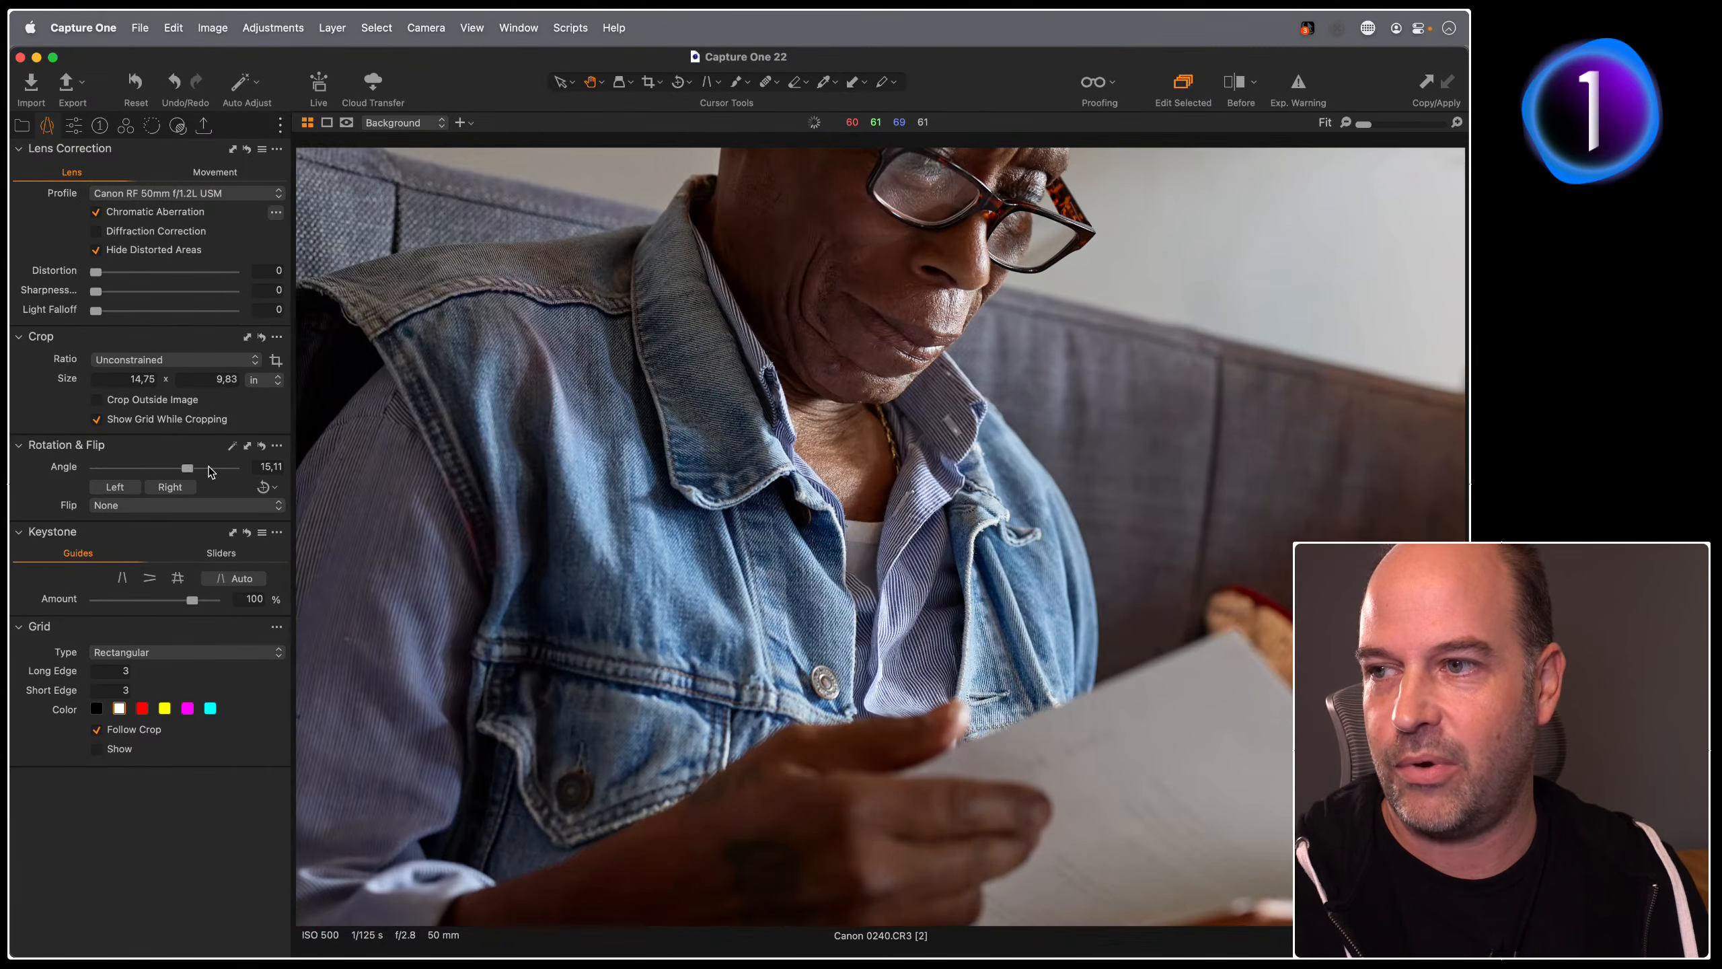
double_click(210, 472)
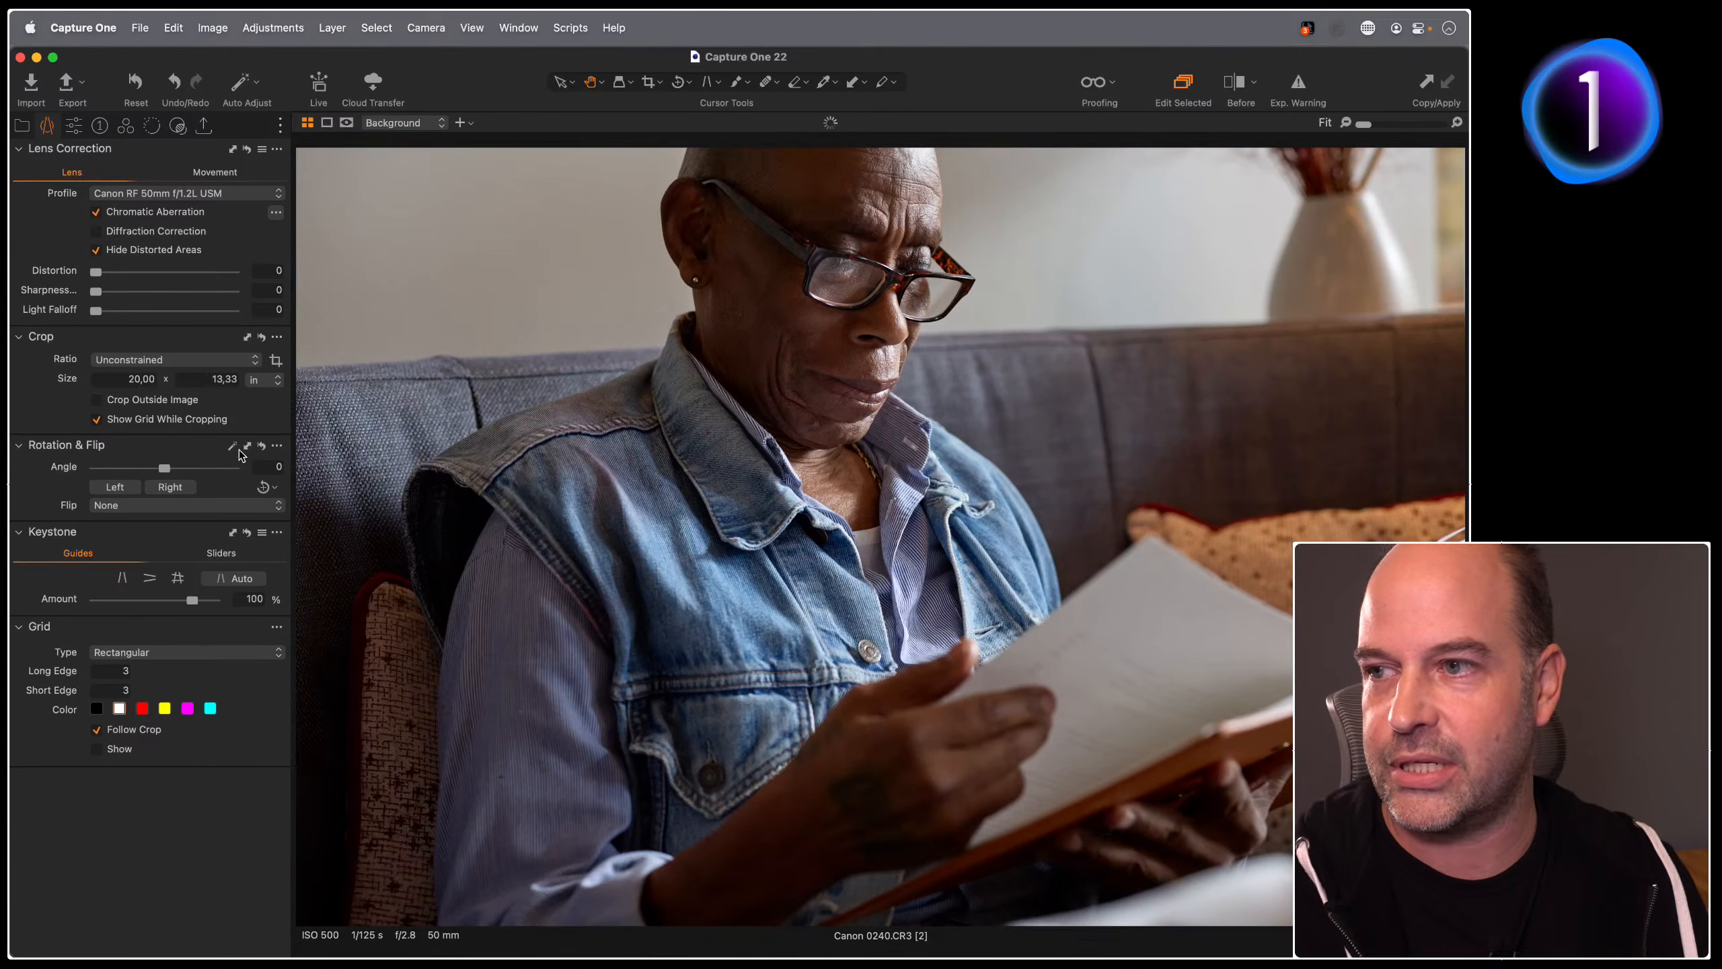
left_click_drag(164, 471, 166, 472)
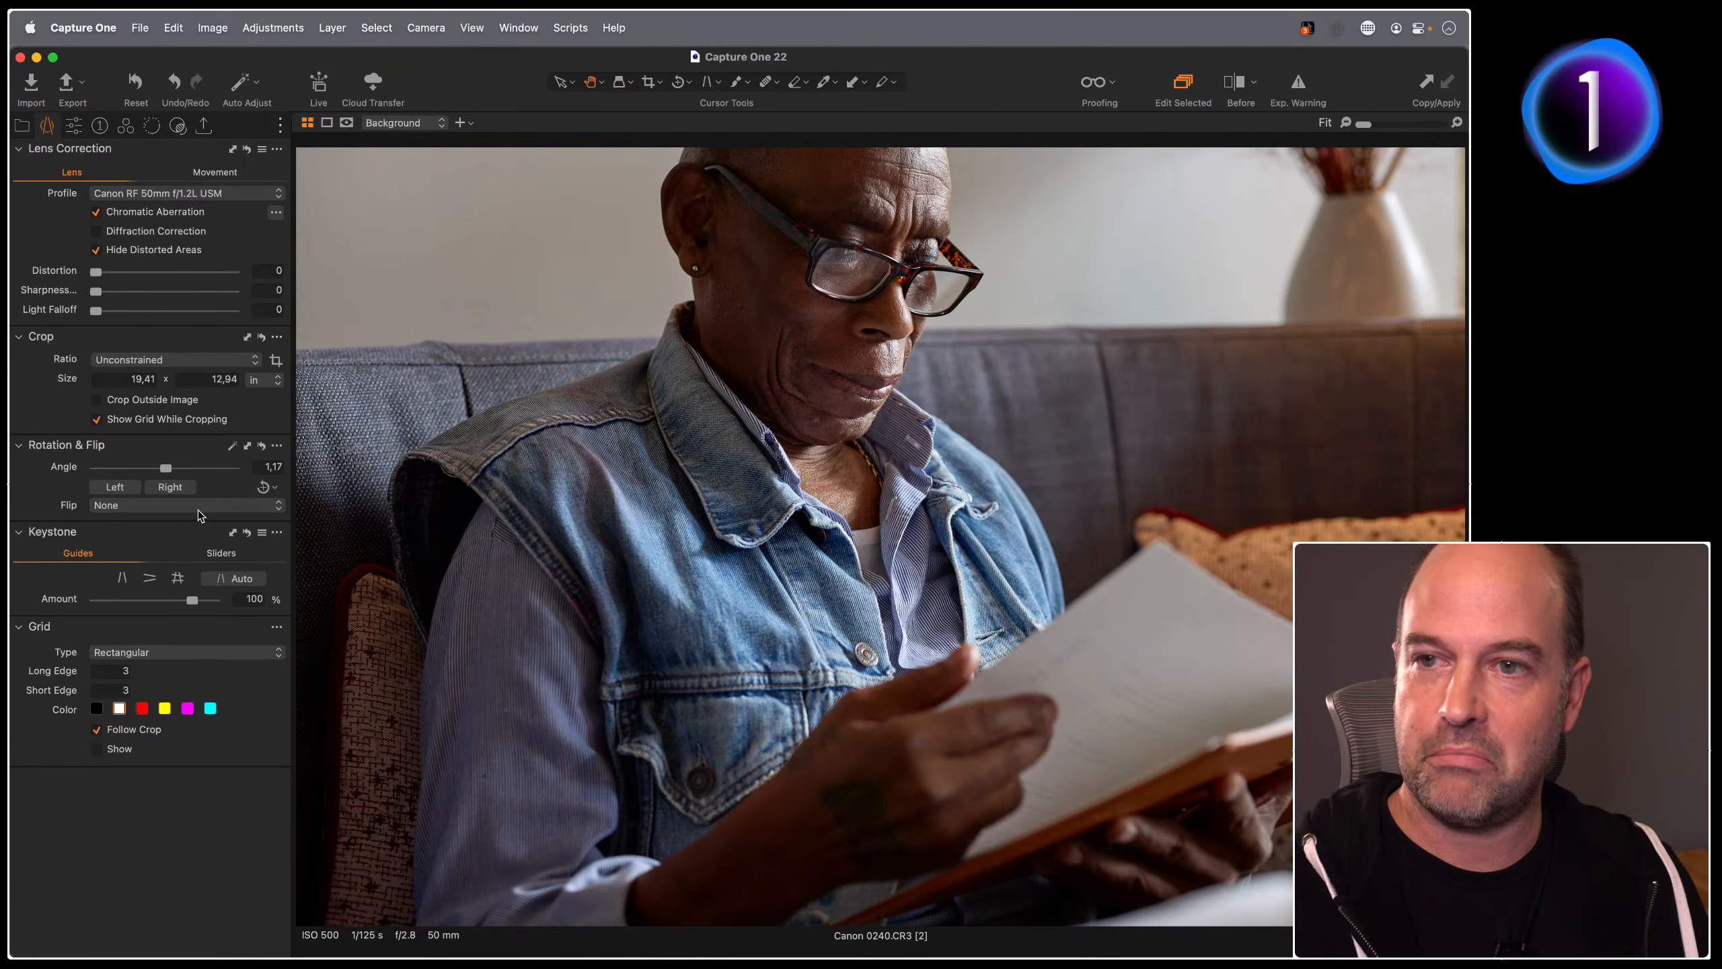
left_click(263, 446)
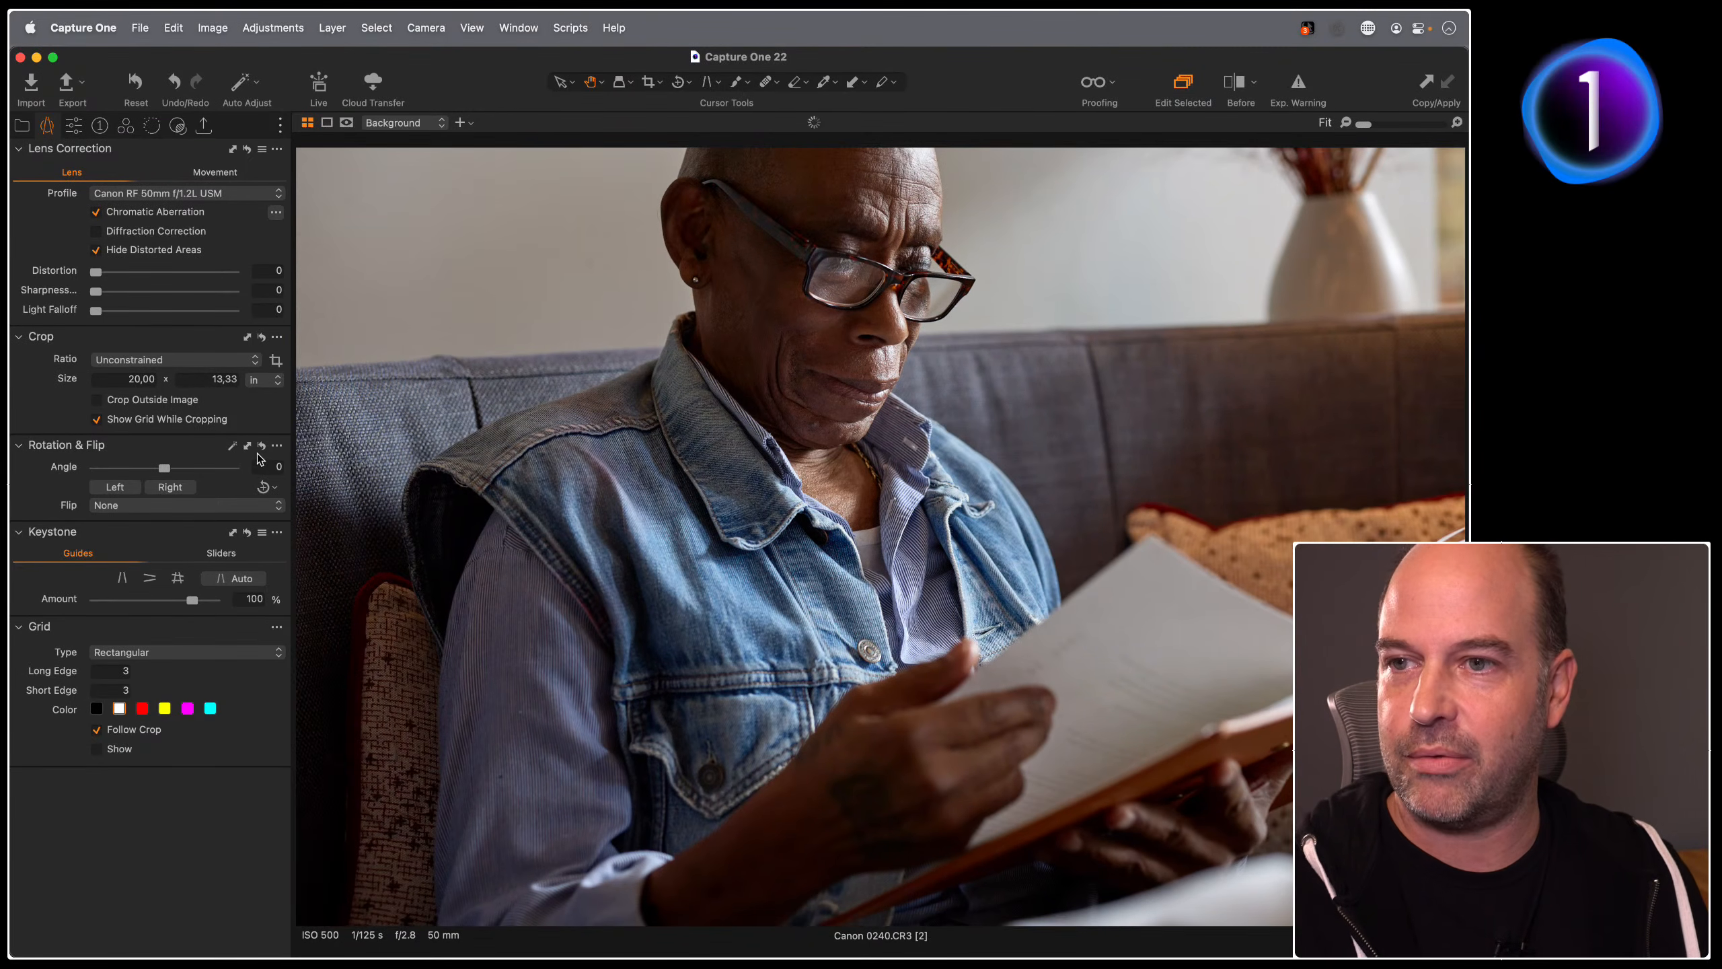
Step: Straighten the portrait with a rotation angle of 1,44
left_click_drag(163, 468, 170, 472)
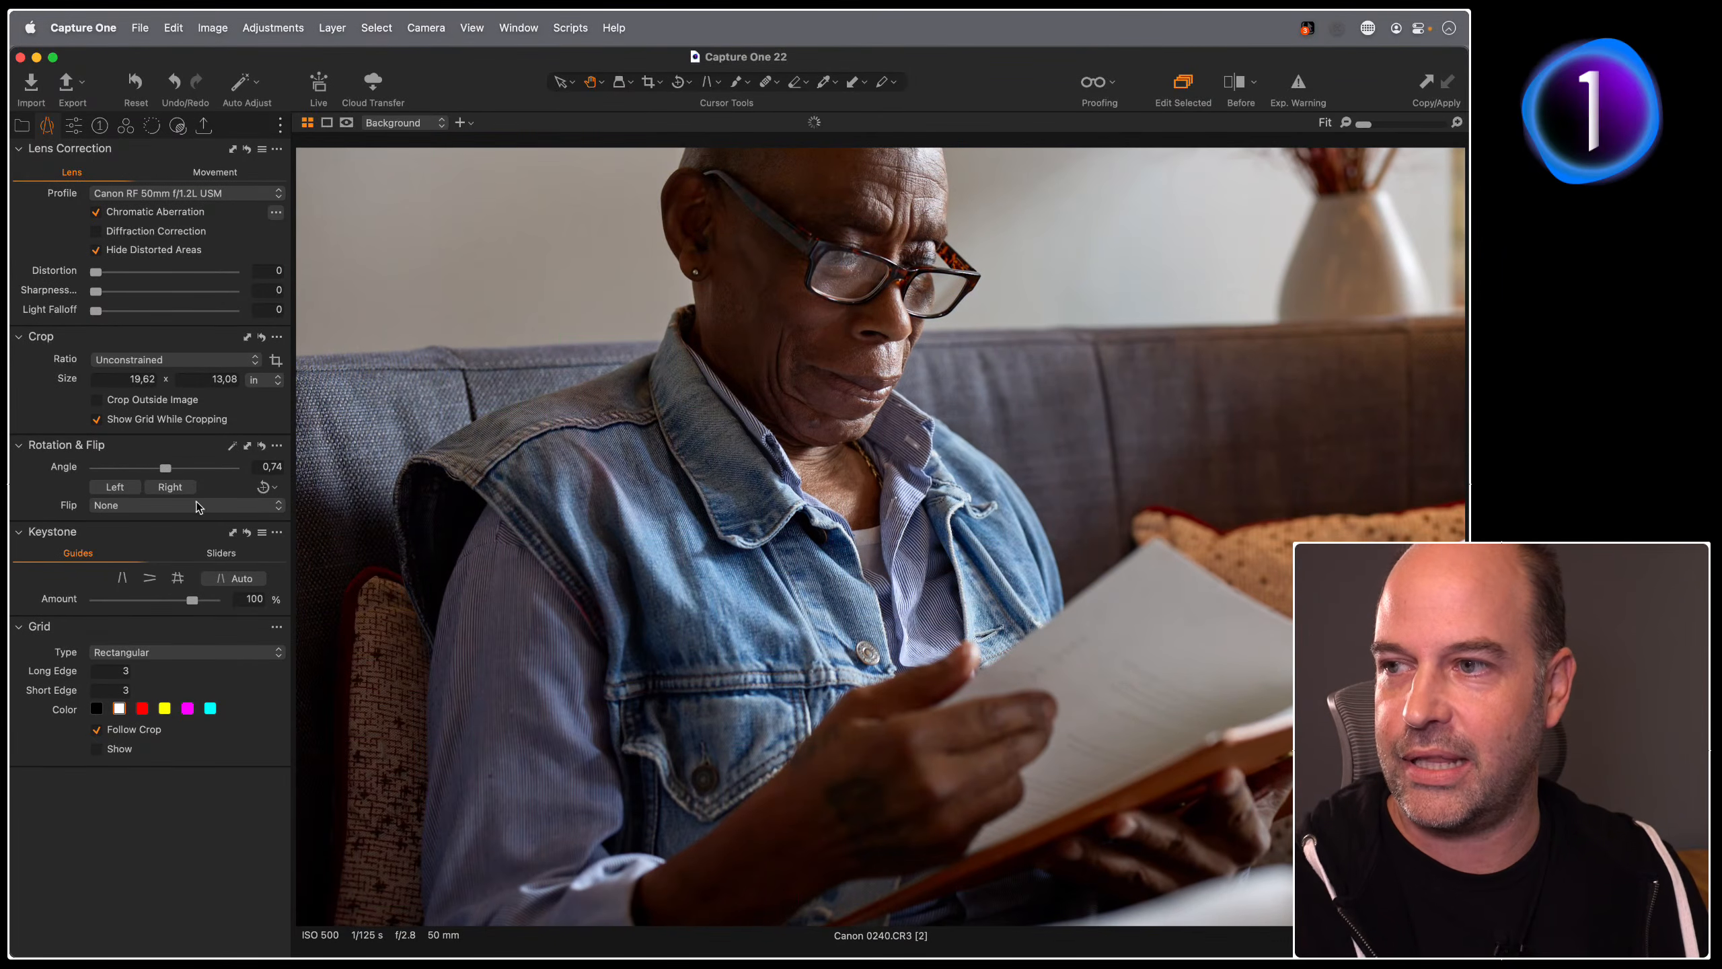
left_click(233, 448)
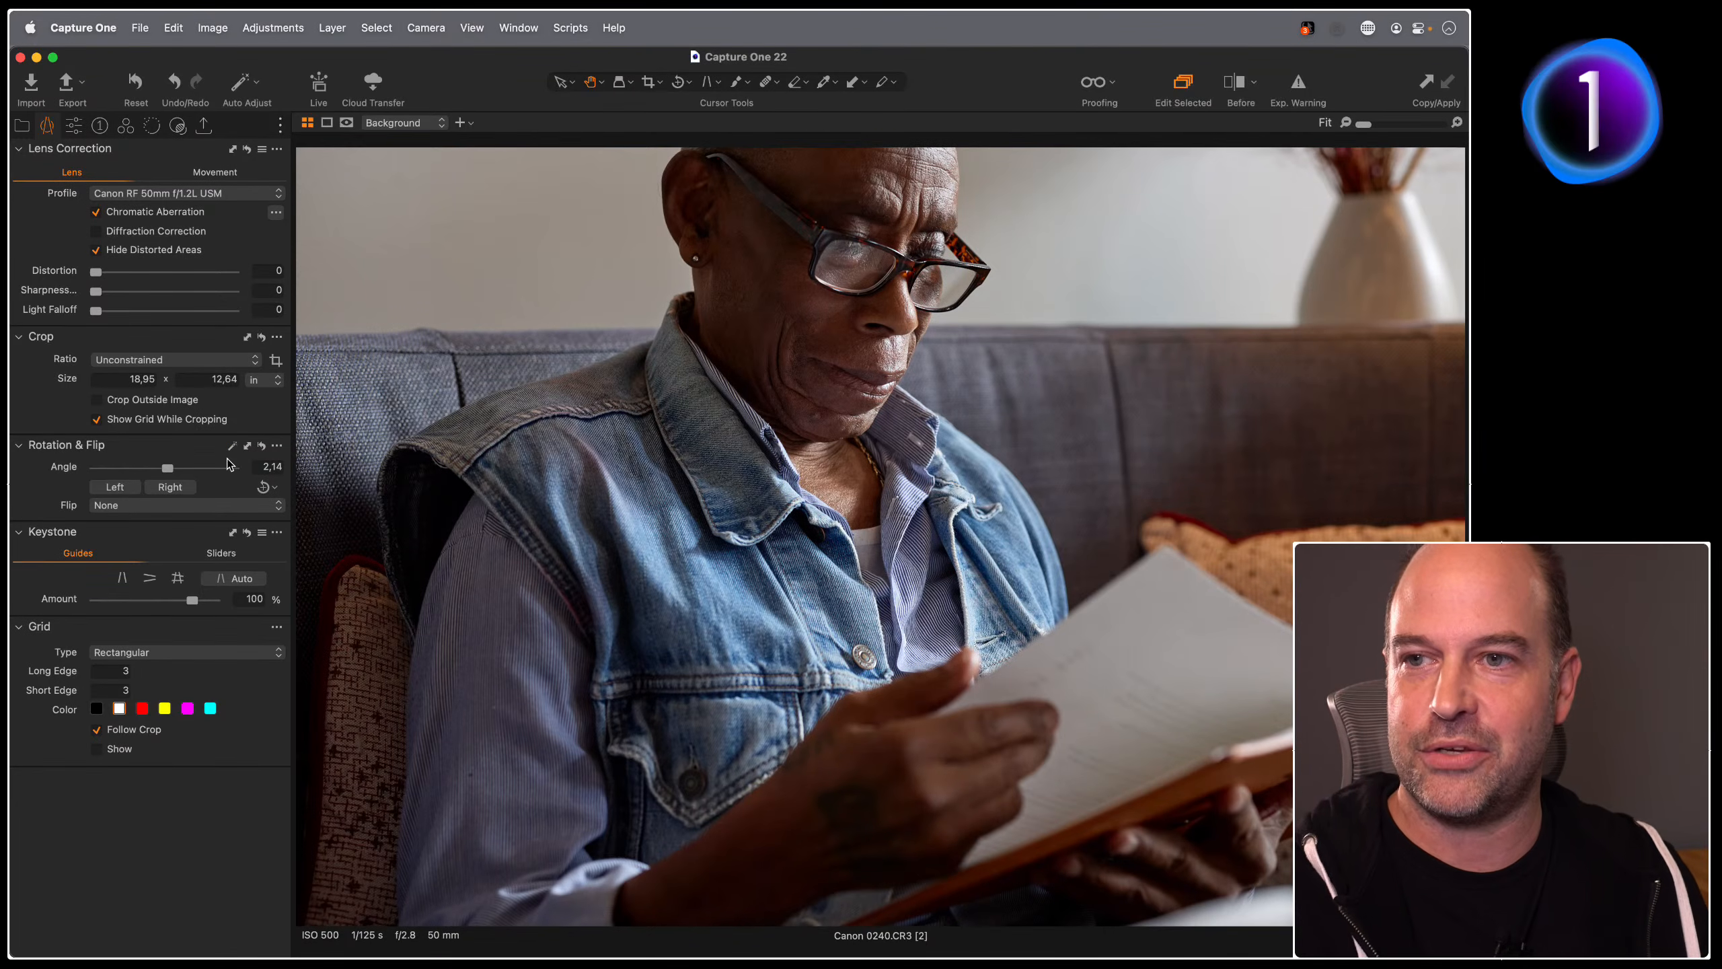
left_click(275, 465)
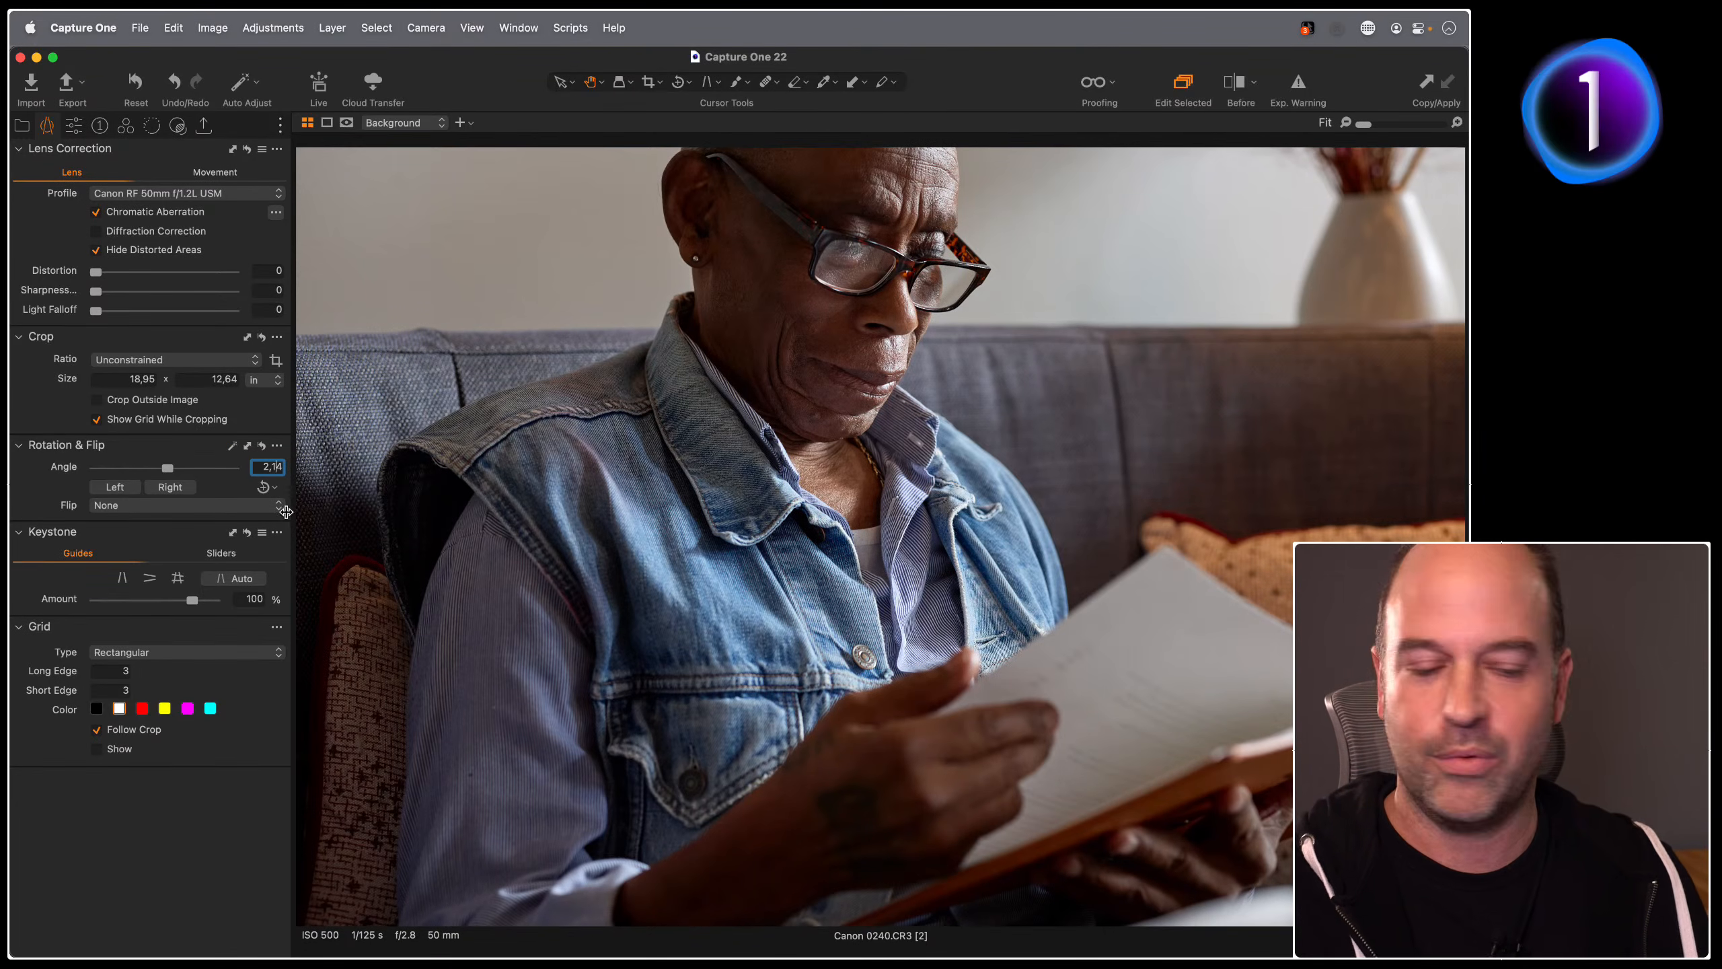
key("Down")
key("Down")
key("Down")
key("Down")
key("Down")
key("Down")
key("Down")
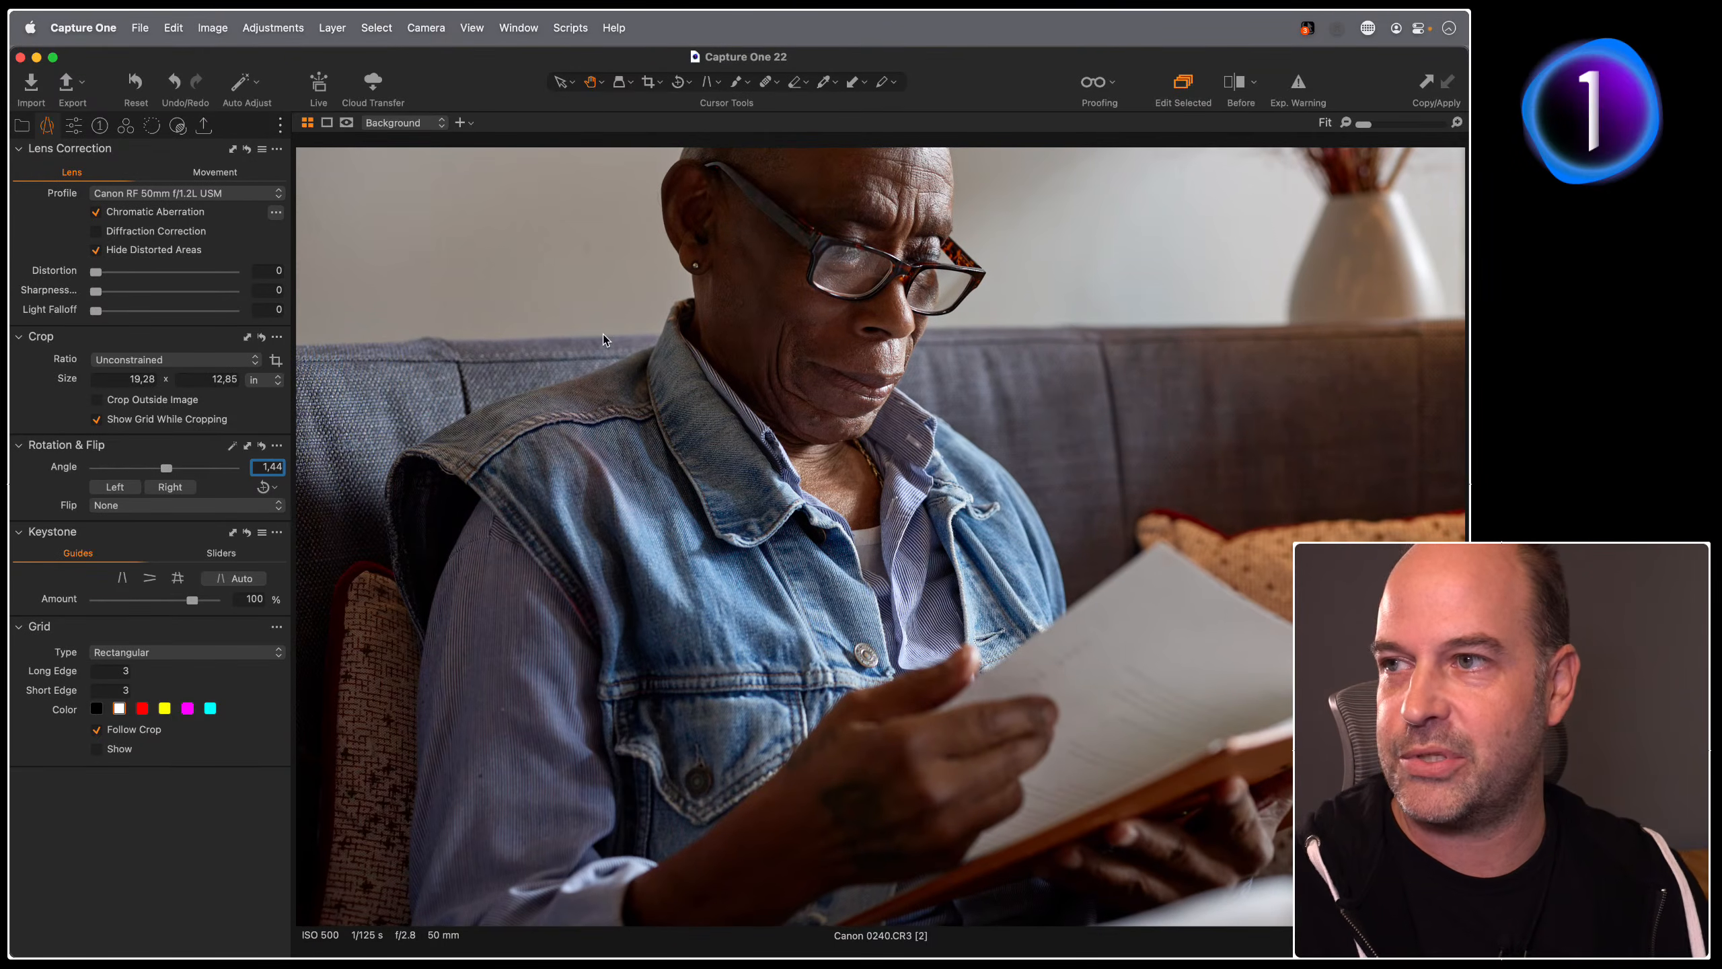
Step: Examine the striped shirt sleeve at up to 200% for specks that need retouching
left_click(73, 126)
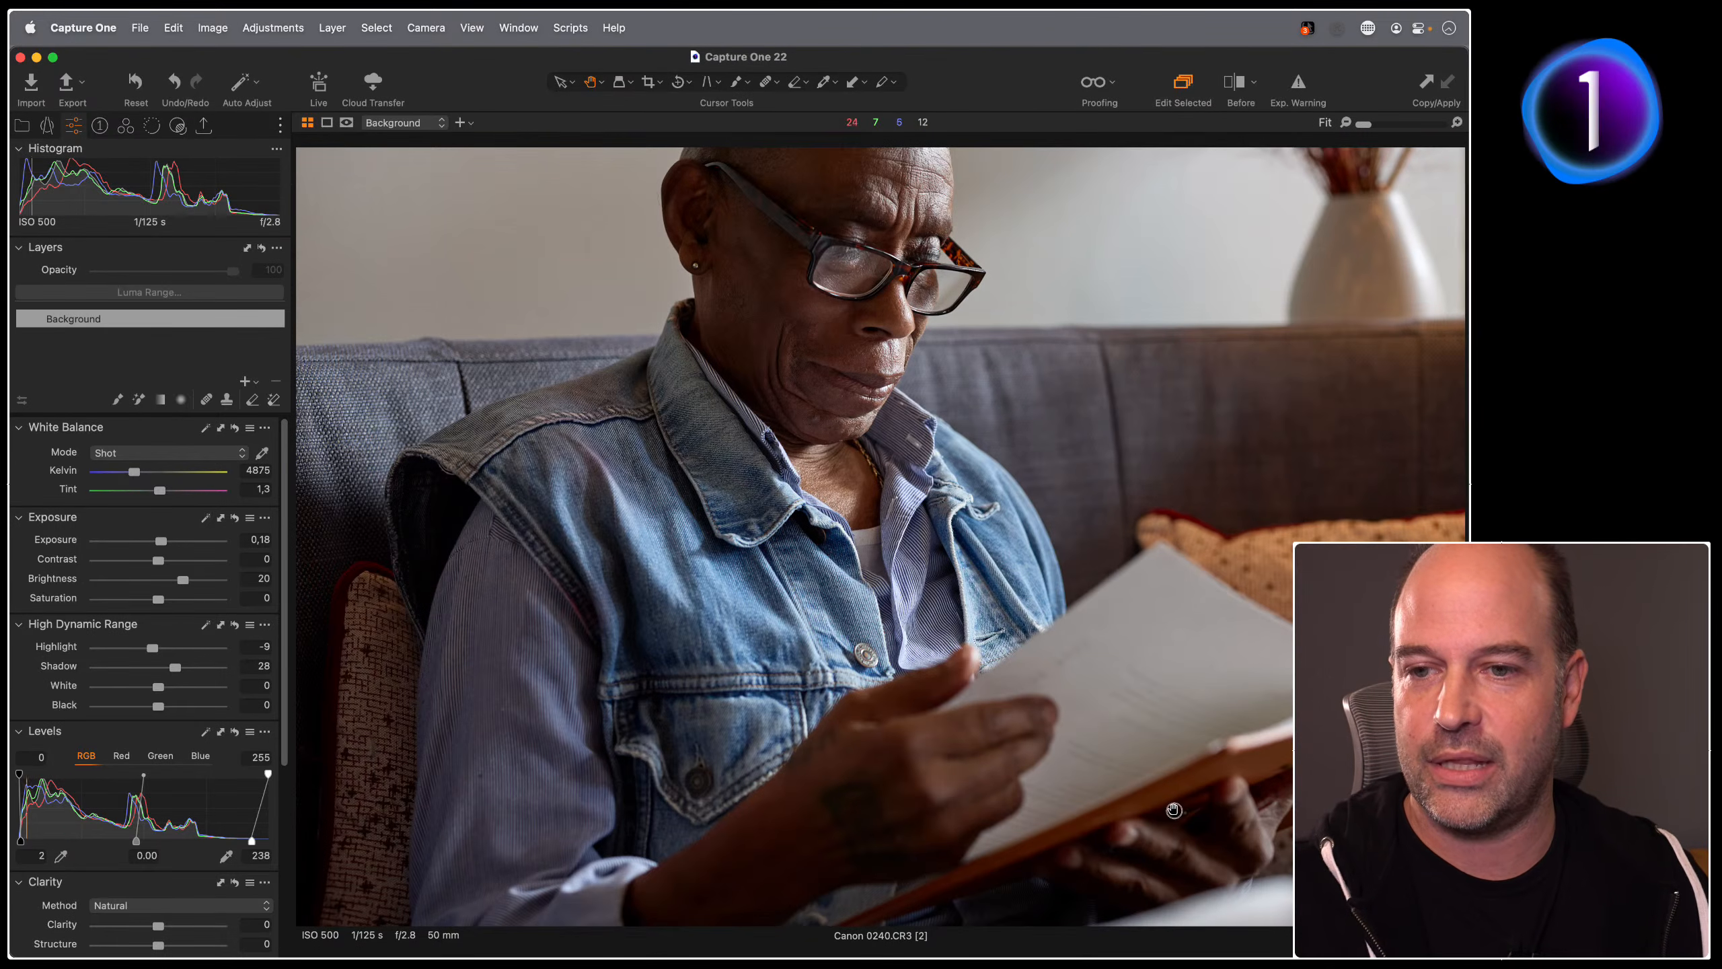
double_click(1173, 812)
left_click_drag(971, 763, 1116, 666)
left_click_drag(507, 634, 884, 608)
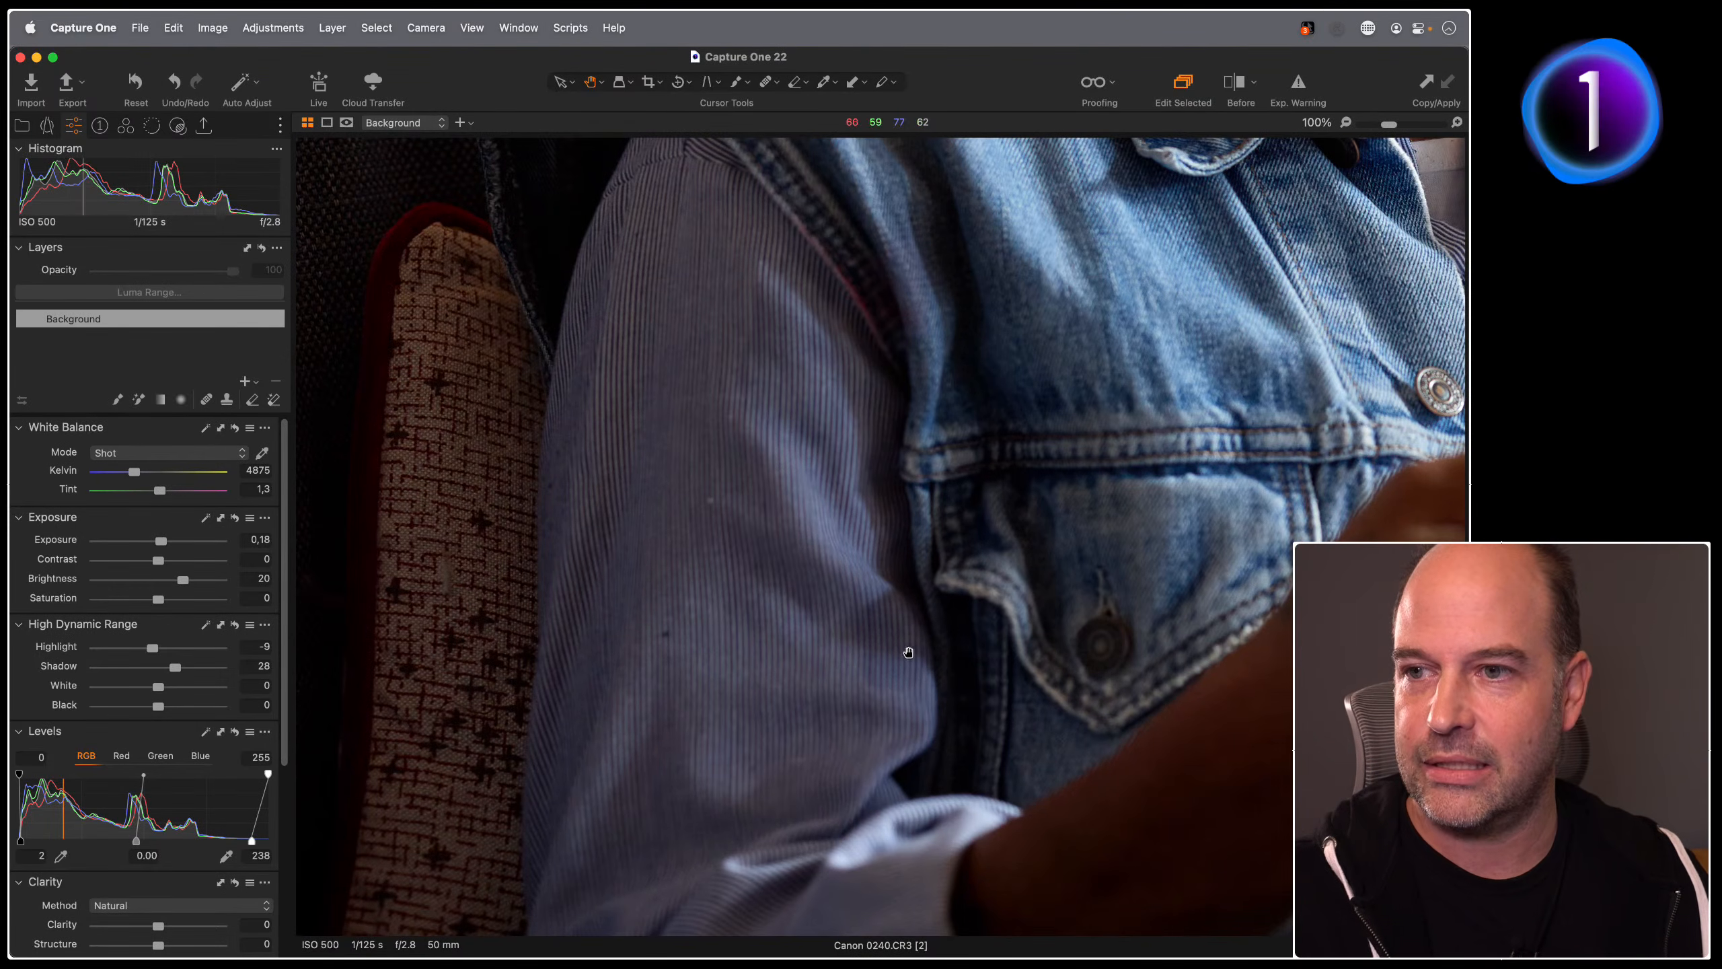
scroll(883, 634, "up", 2)
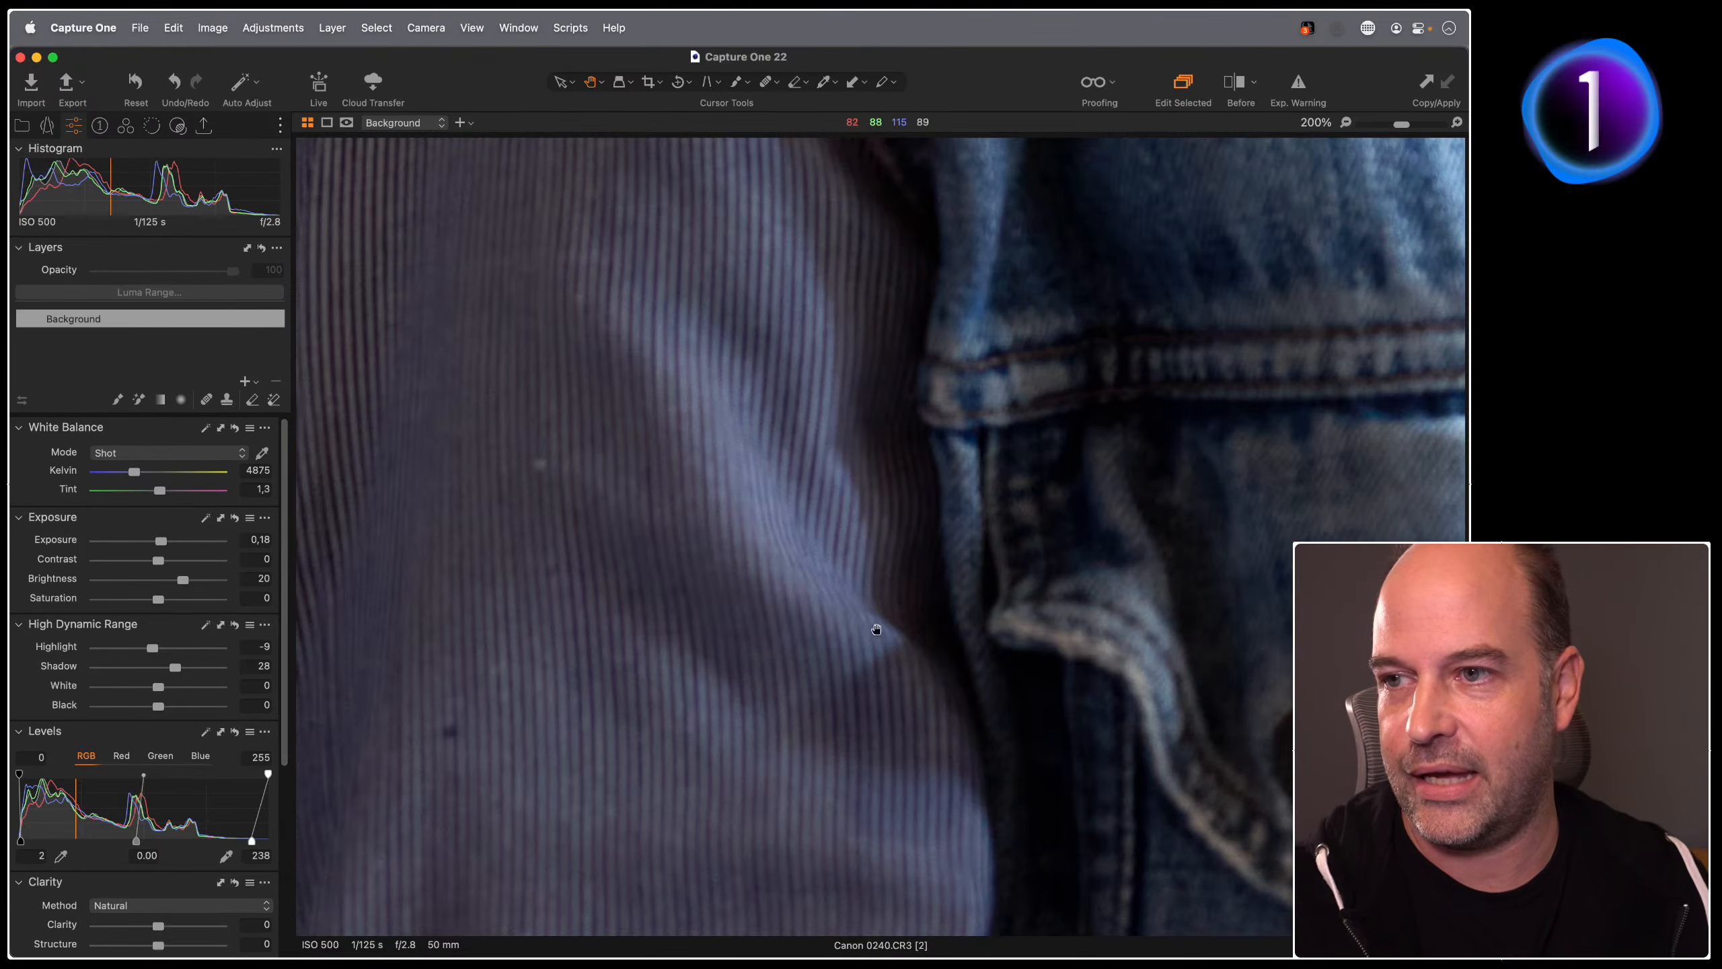
scroll(964, 569, "left", 5)
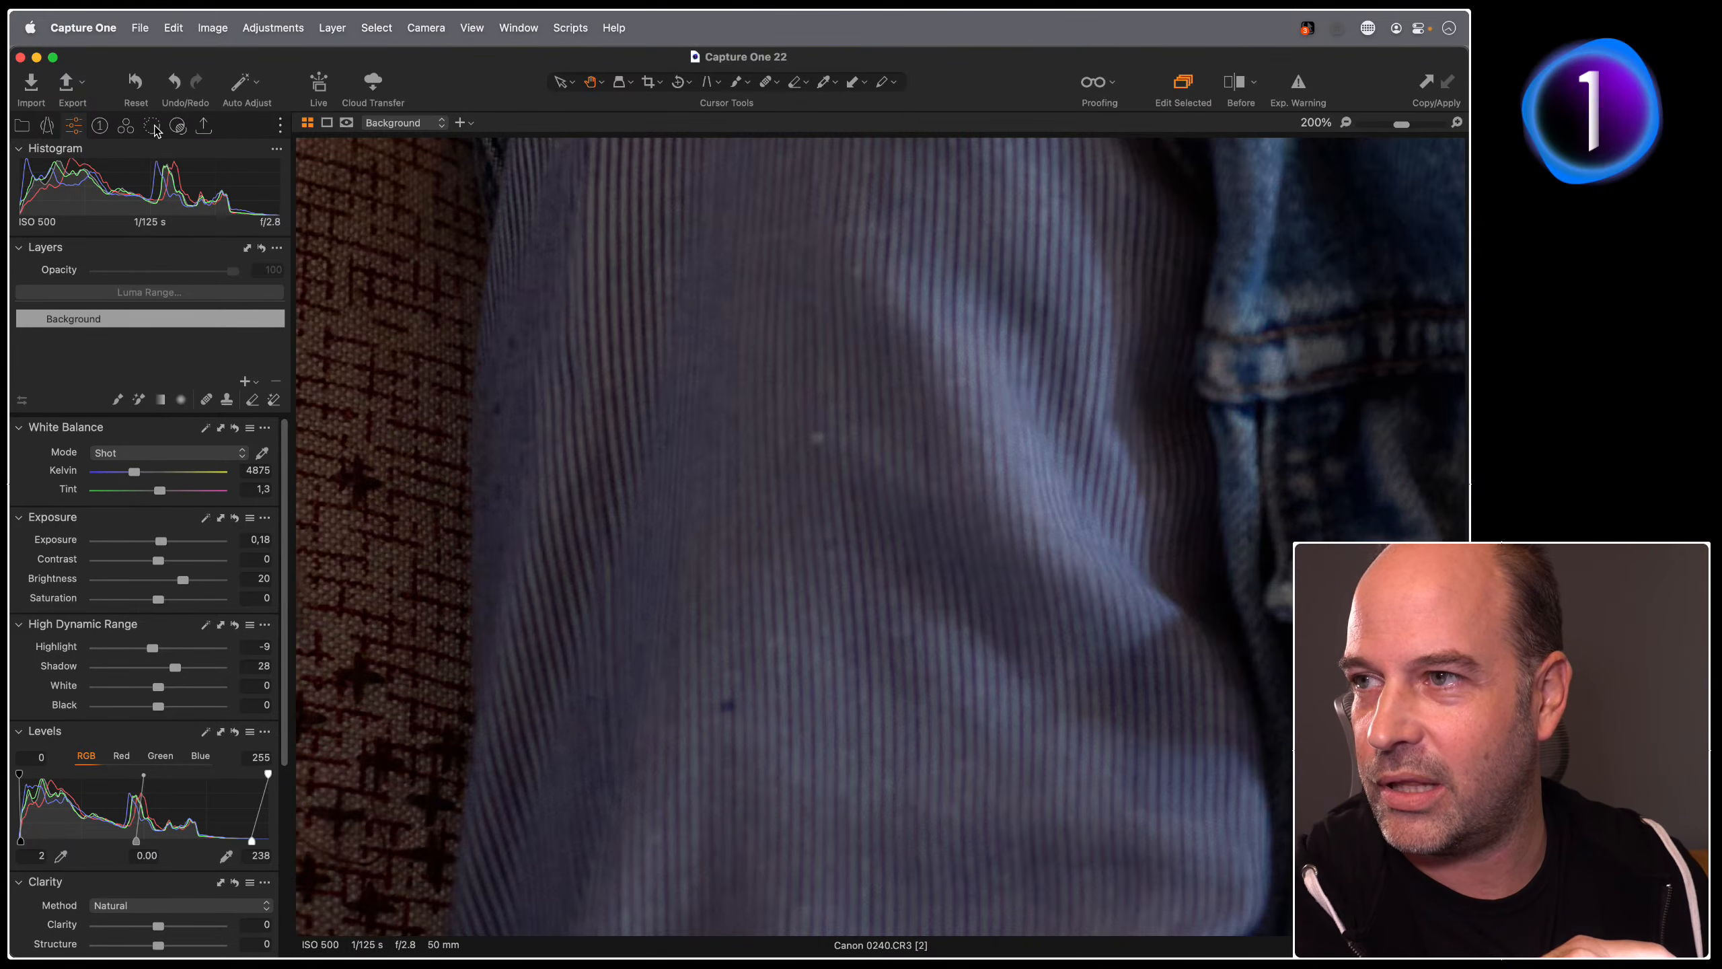
scroll(110, 629, "down", 1)
scroll(110, 630, "down", 3)
scroll(110, 630, "up", 4)
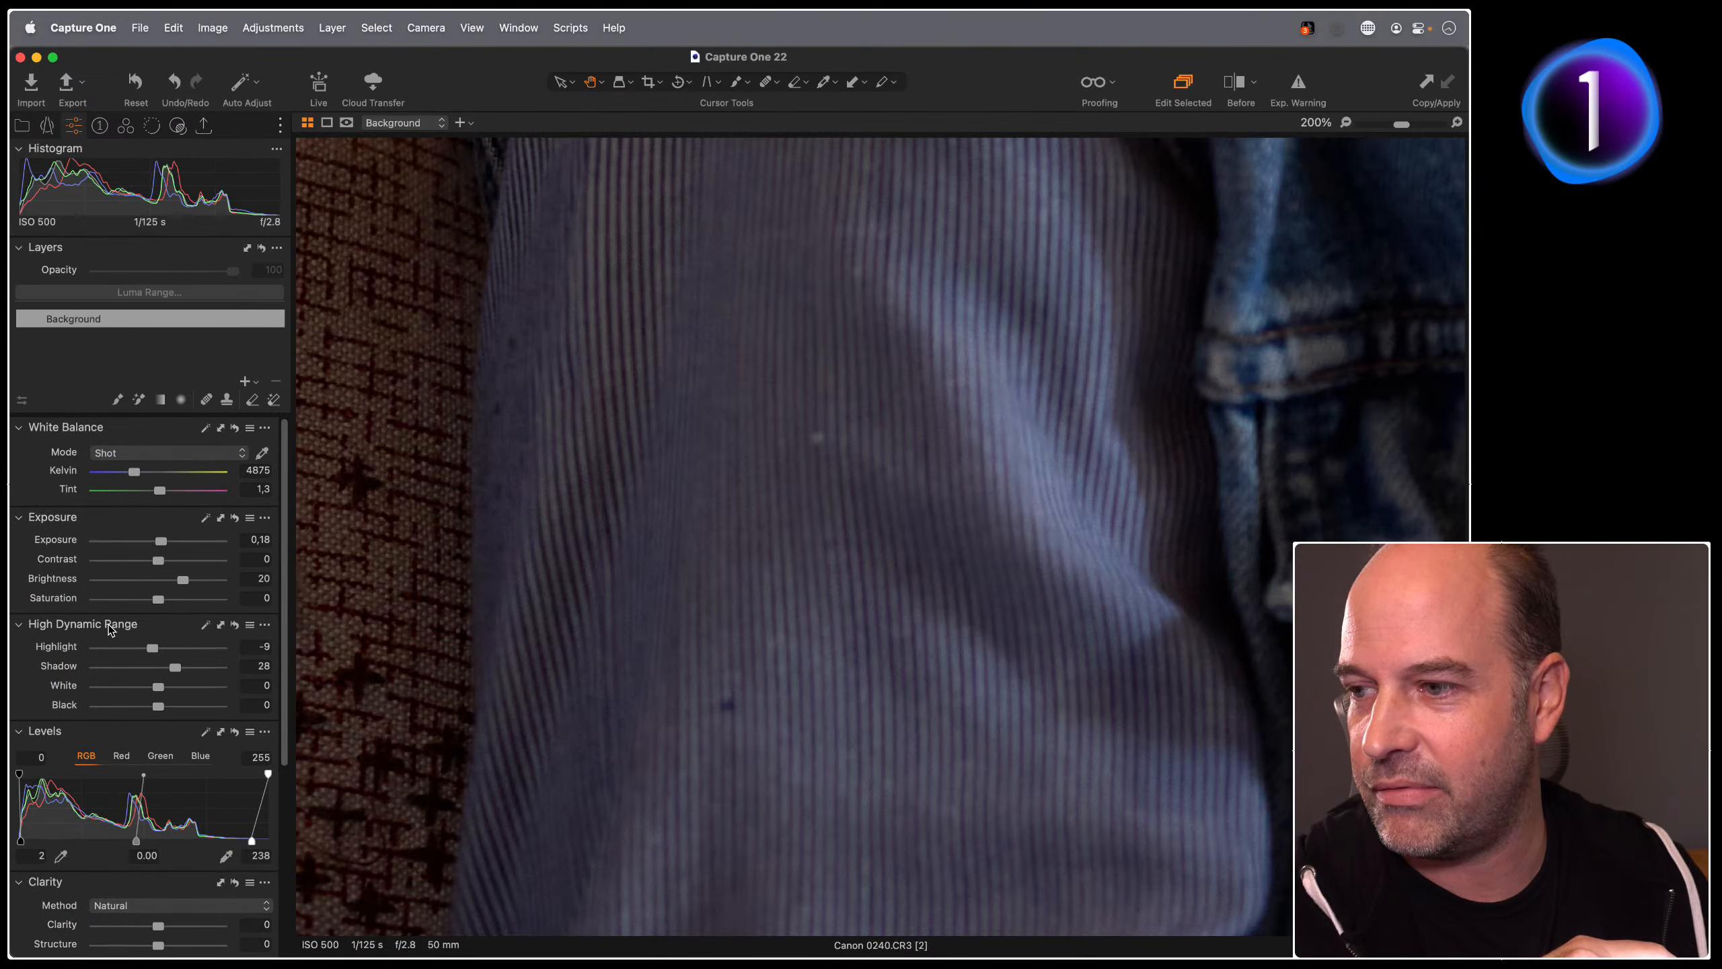
Step: Add the Spot Removal tool to the Refine tool set and place it below Moire
left_click(152, 125)
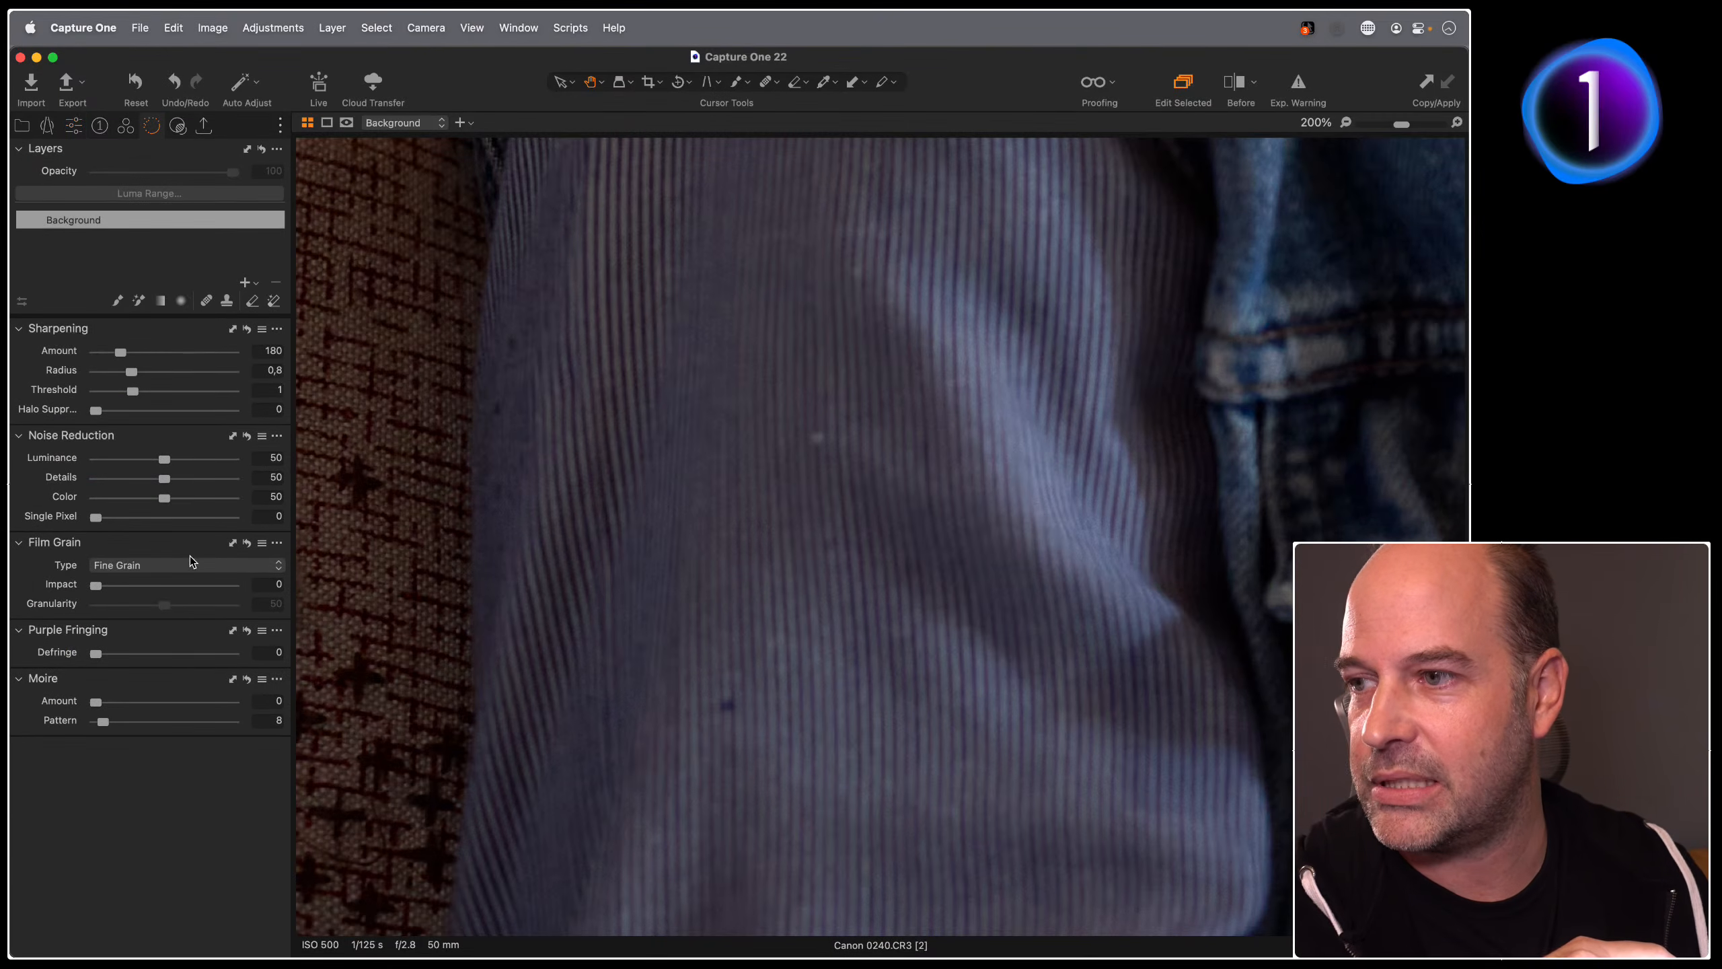
right_click(156, 129)
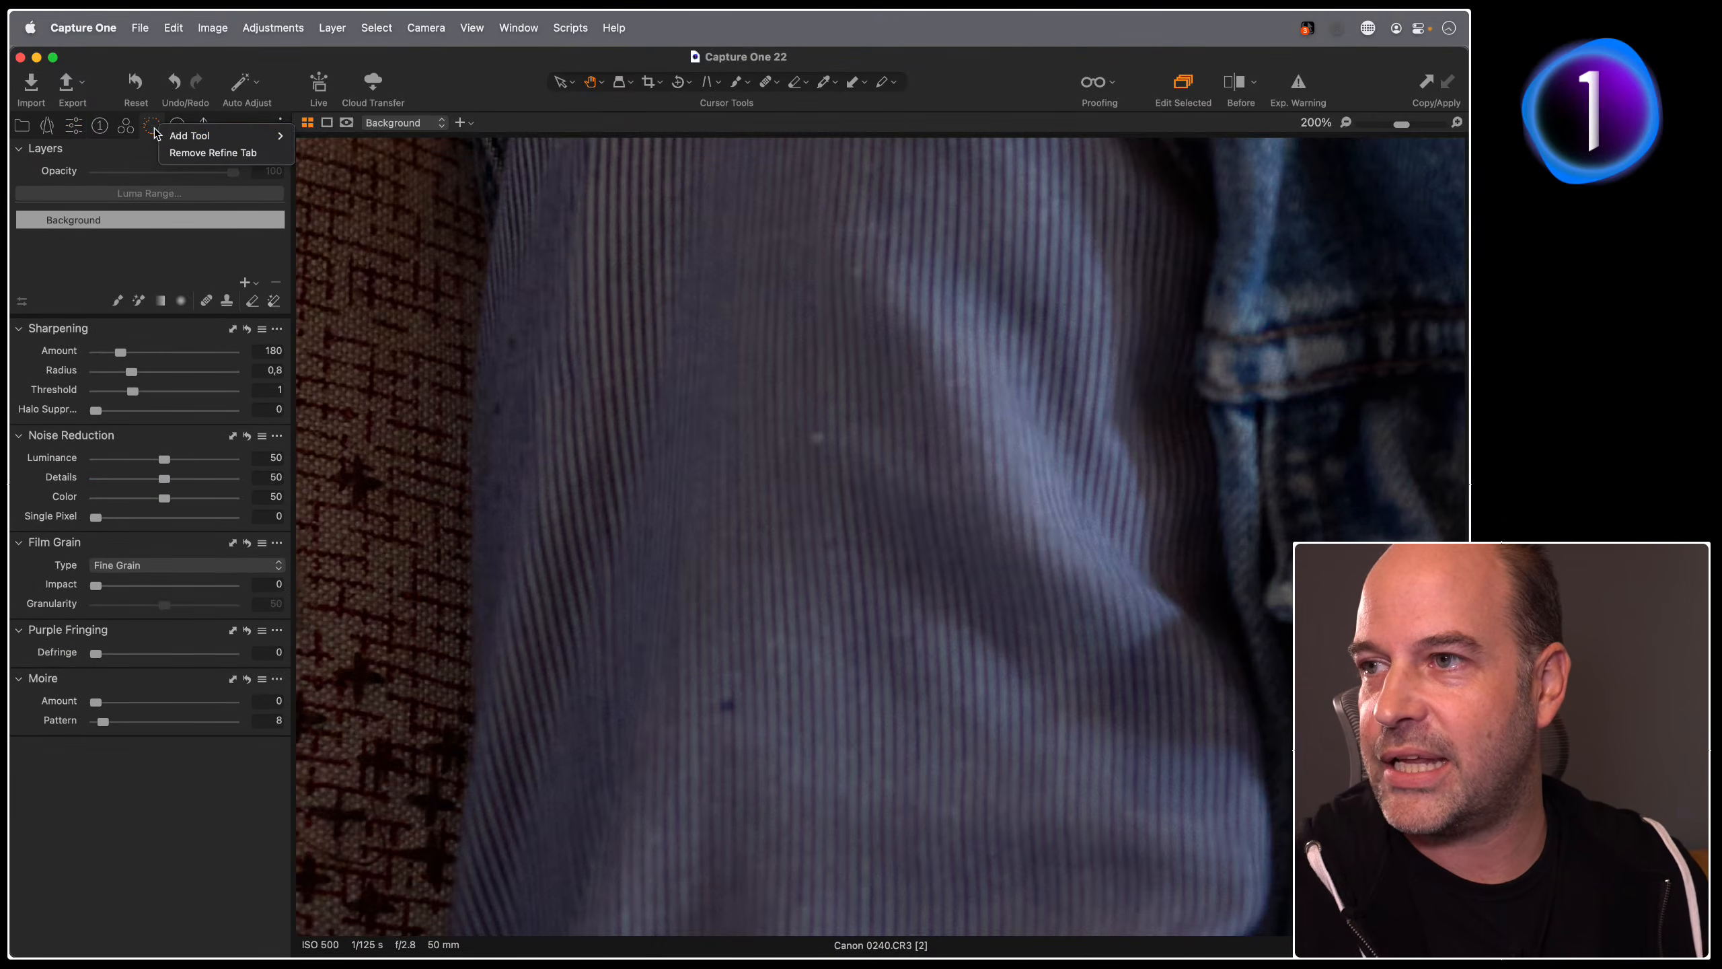
mouse_move(264, 136)
mouse_move(367, 943)
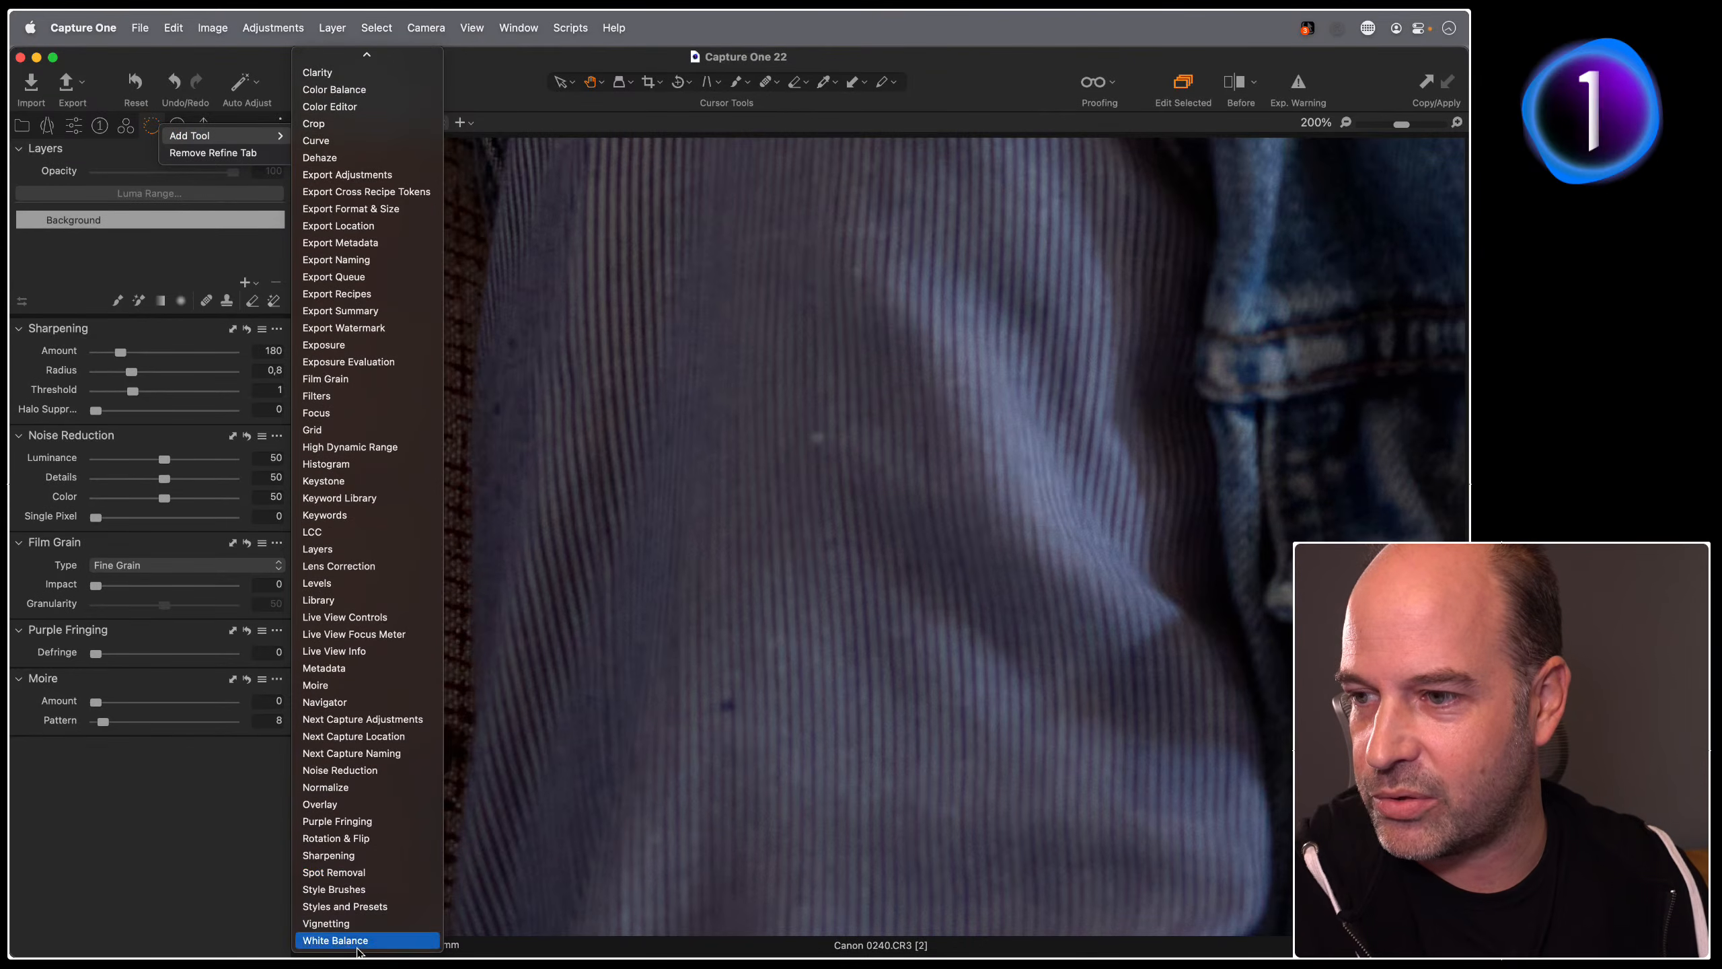
left_click(374, 873)
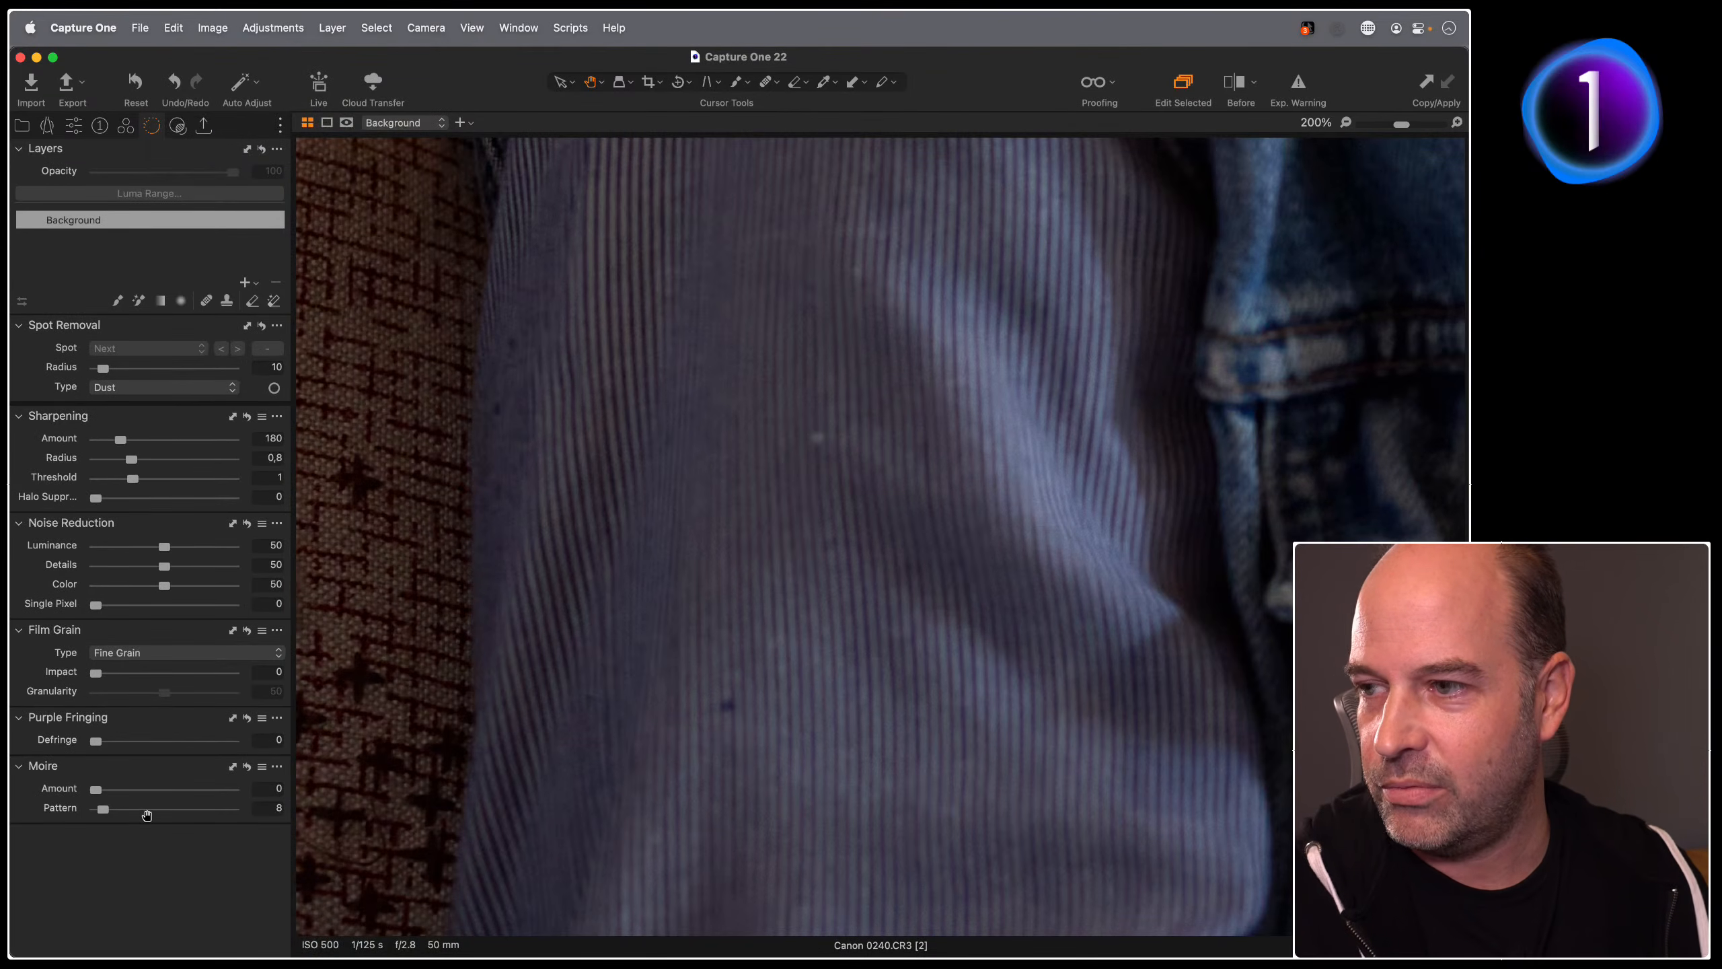
left_click_drag(156, 329, 188, 807)
Step: Try removing the light speck on the shirt sleeve using Spot Removal with type Spot and radius 23
left_click(183, 811)
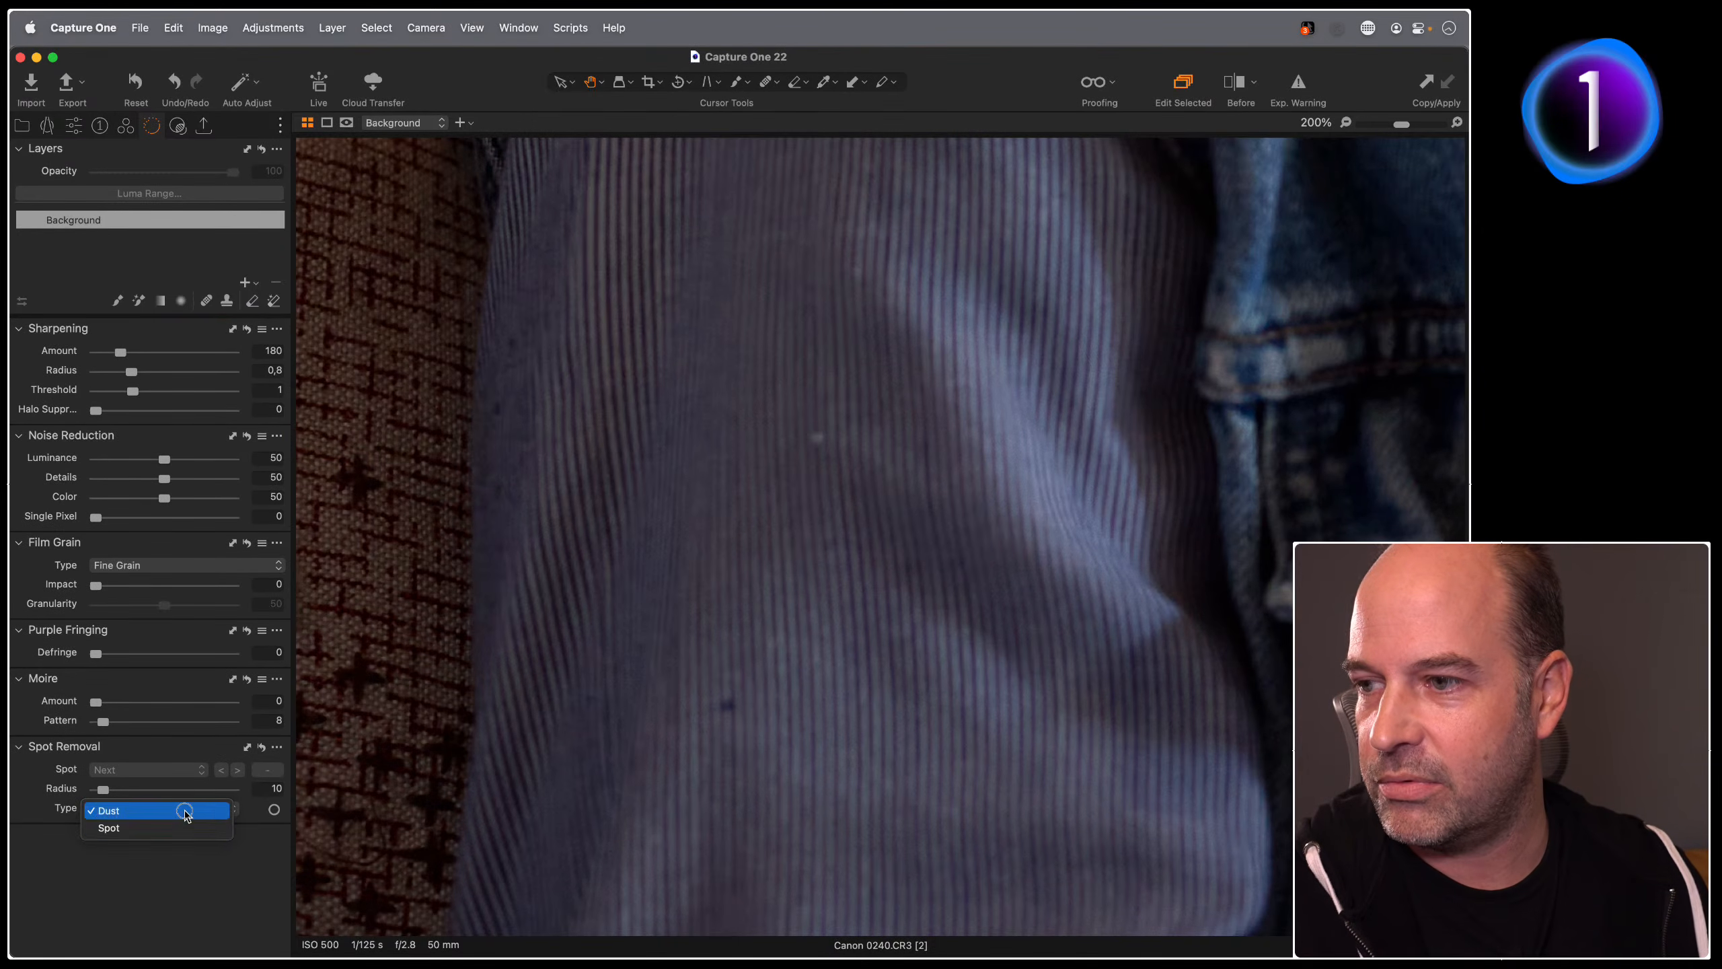
left_click(199, 831)
left_click(274, 809)
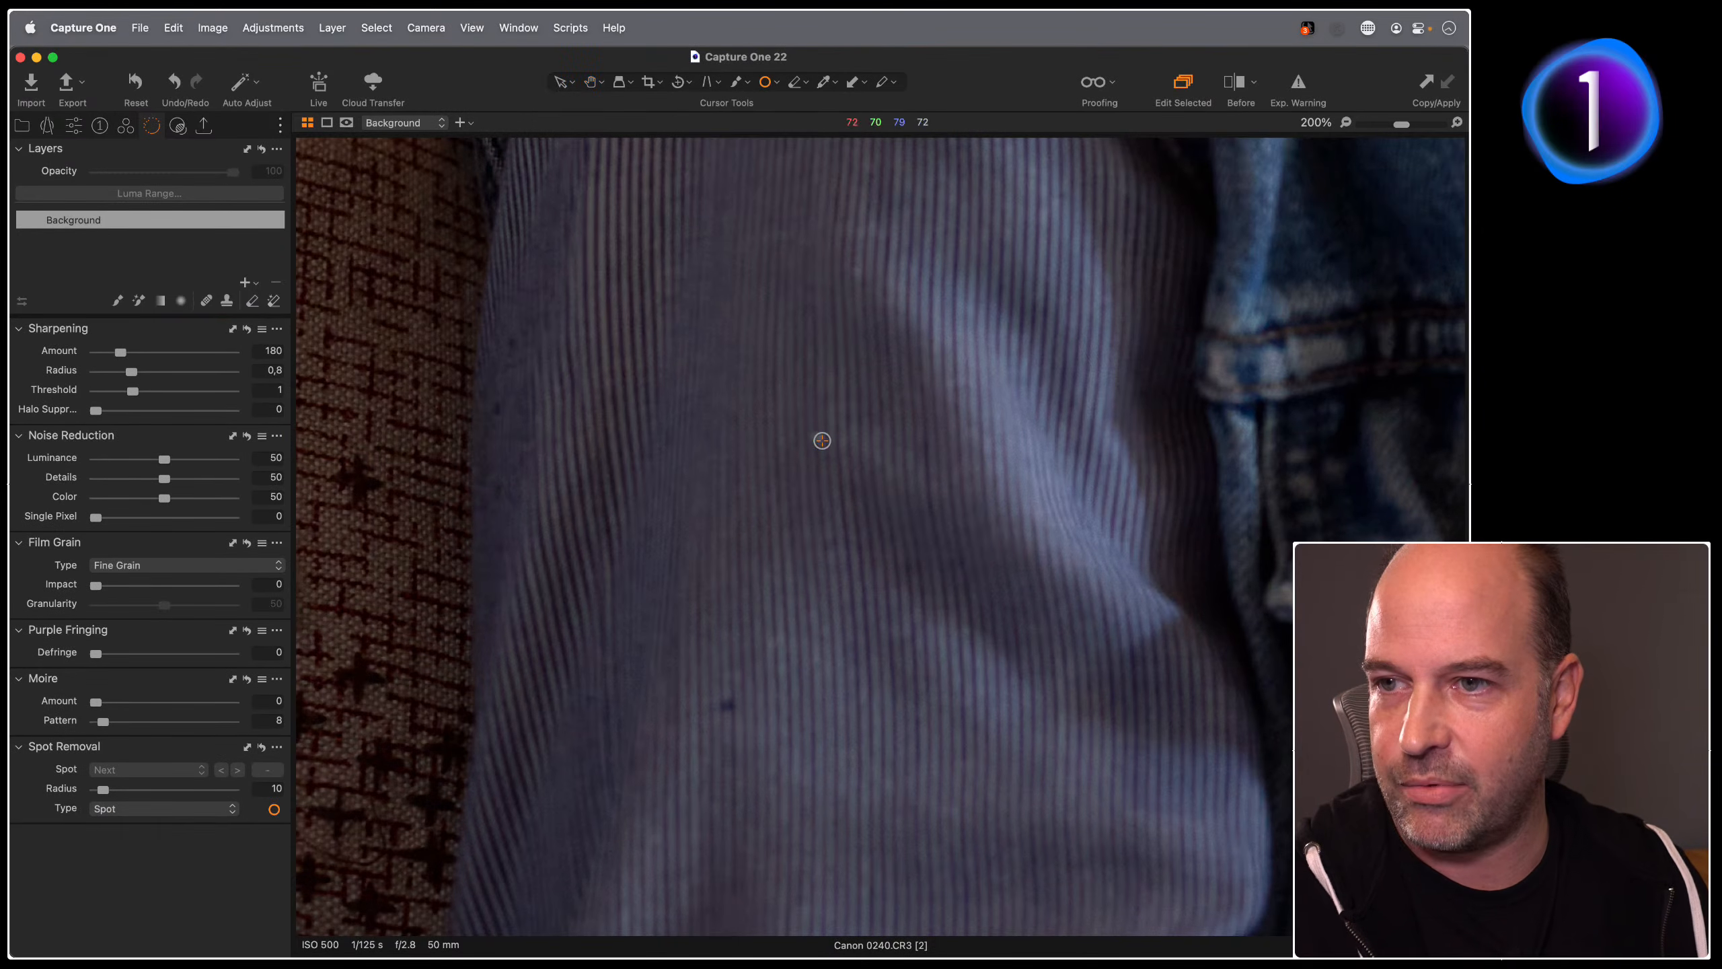
right_click(823, 442)
left_click_drag(831, 448, 843, 448)
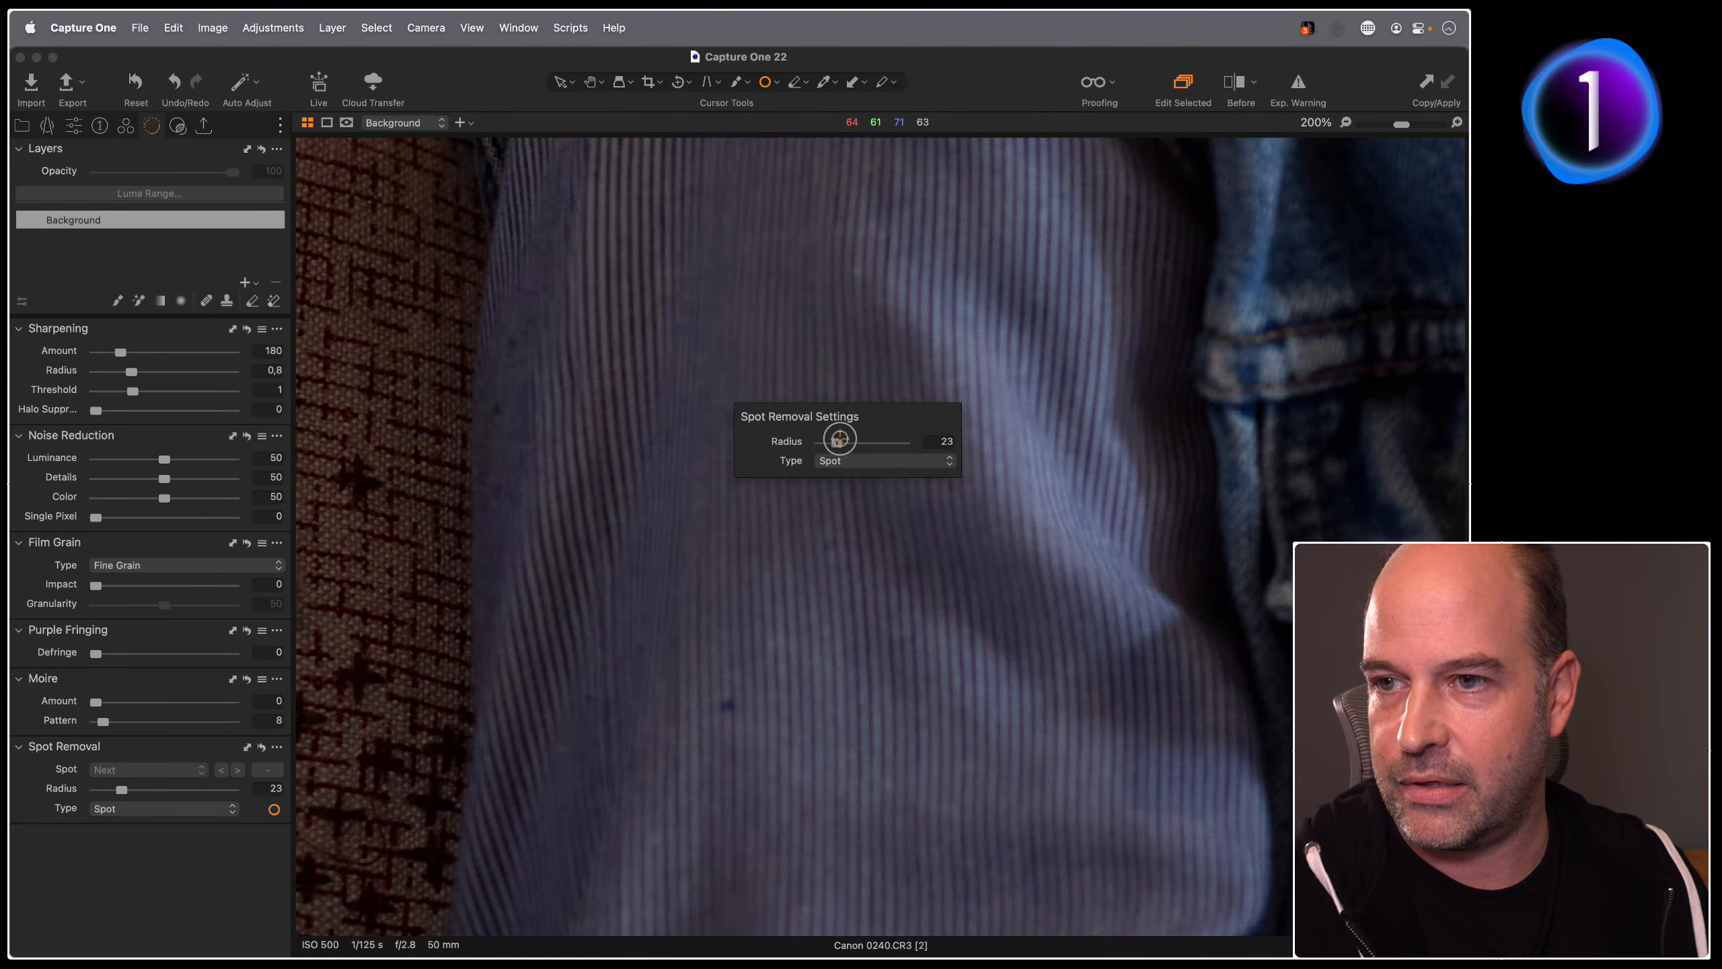
left_click(815, 438)
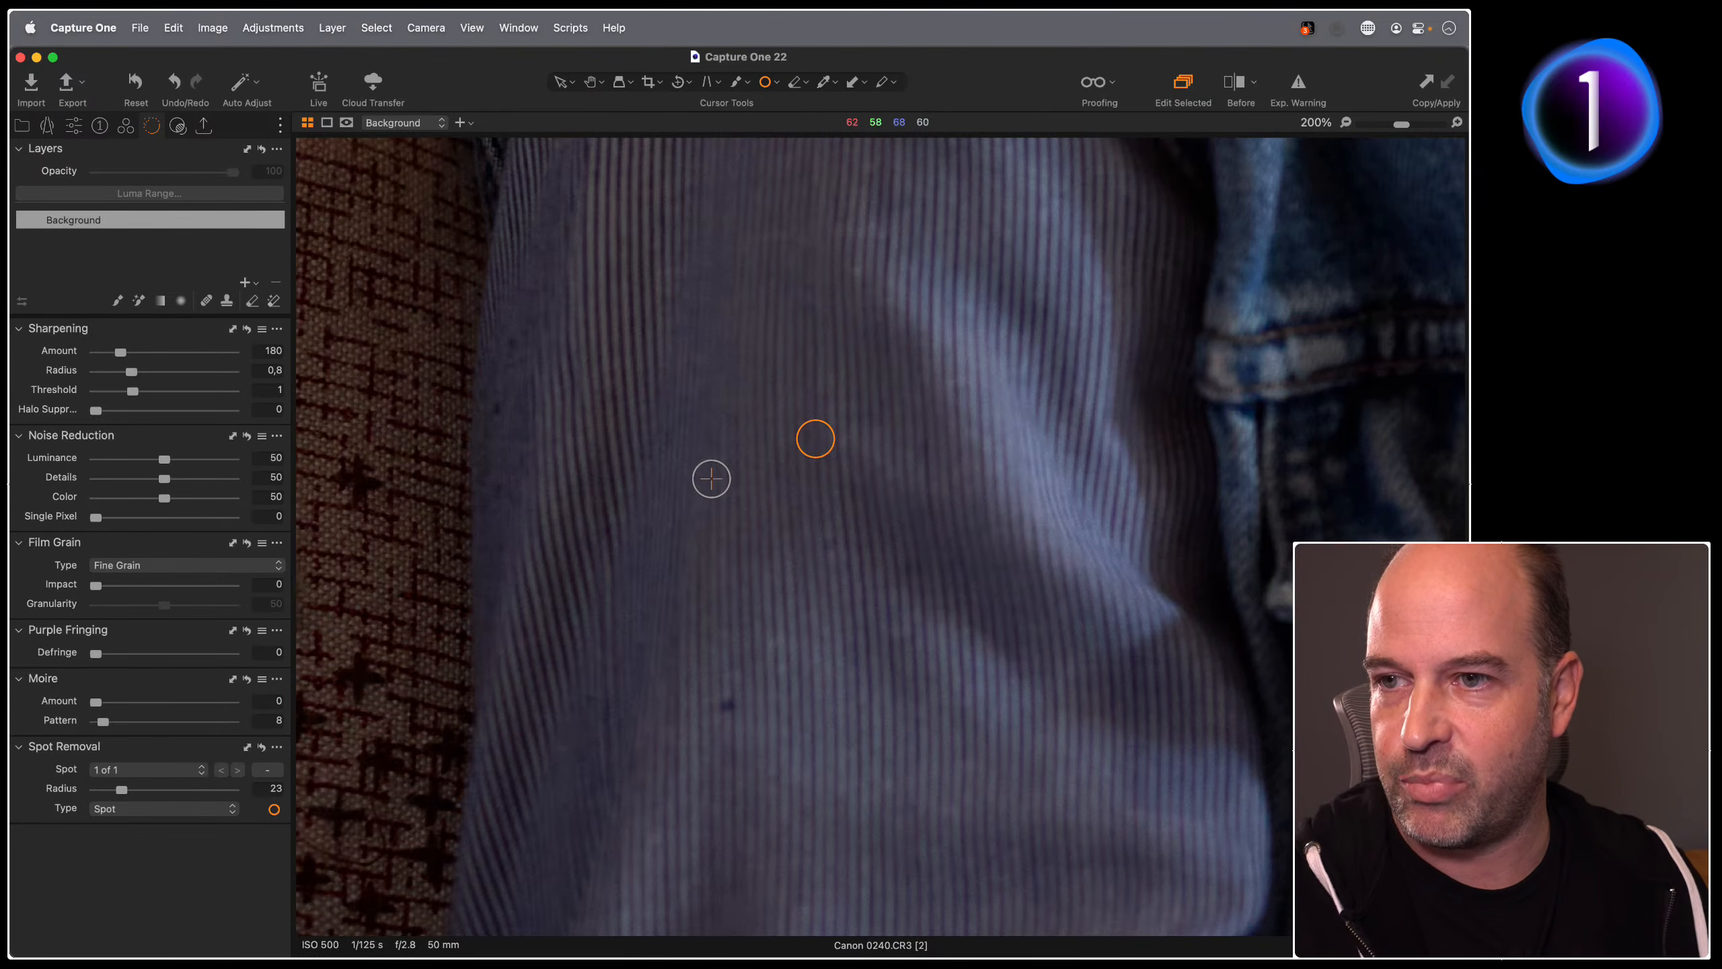
Step: Try removing the dark speck lower on the sleeve and reset the Spot Removal corrections
key("h")
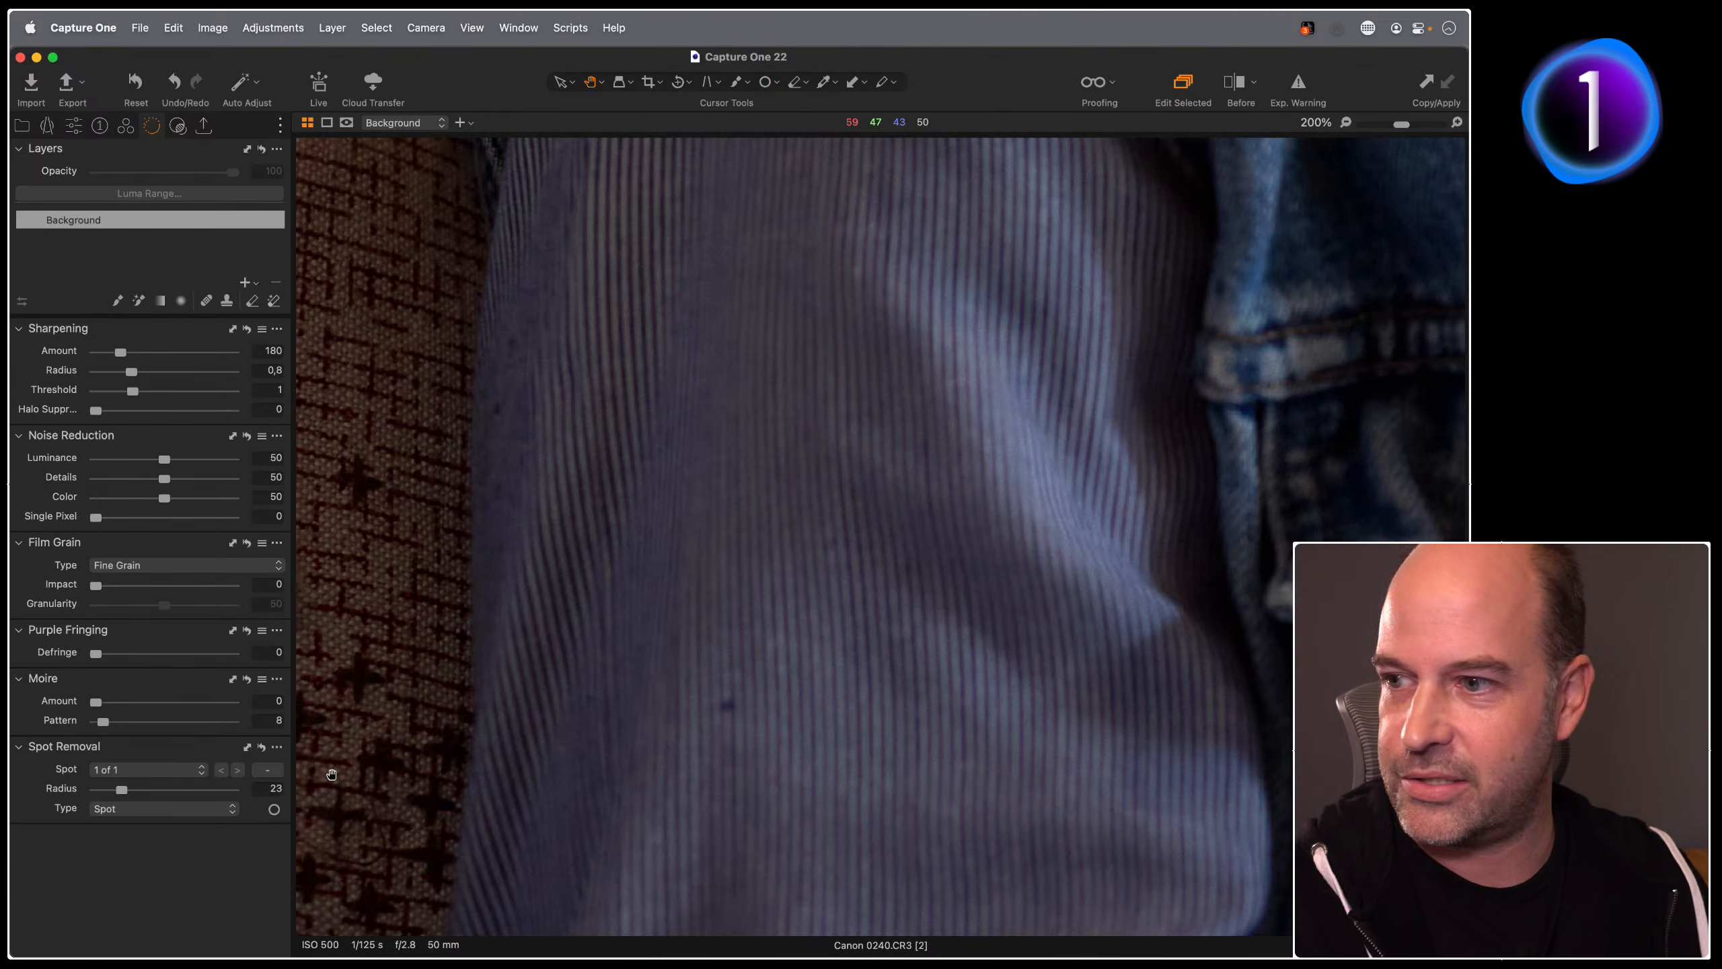
left_click(273, 809)
left_click(722, 708)
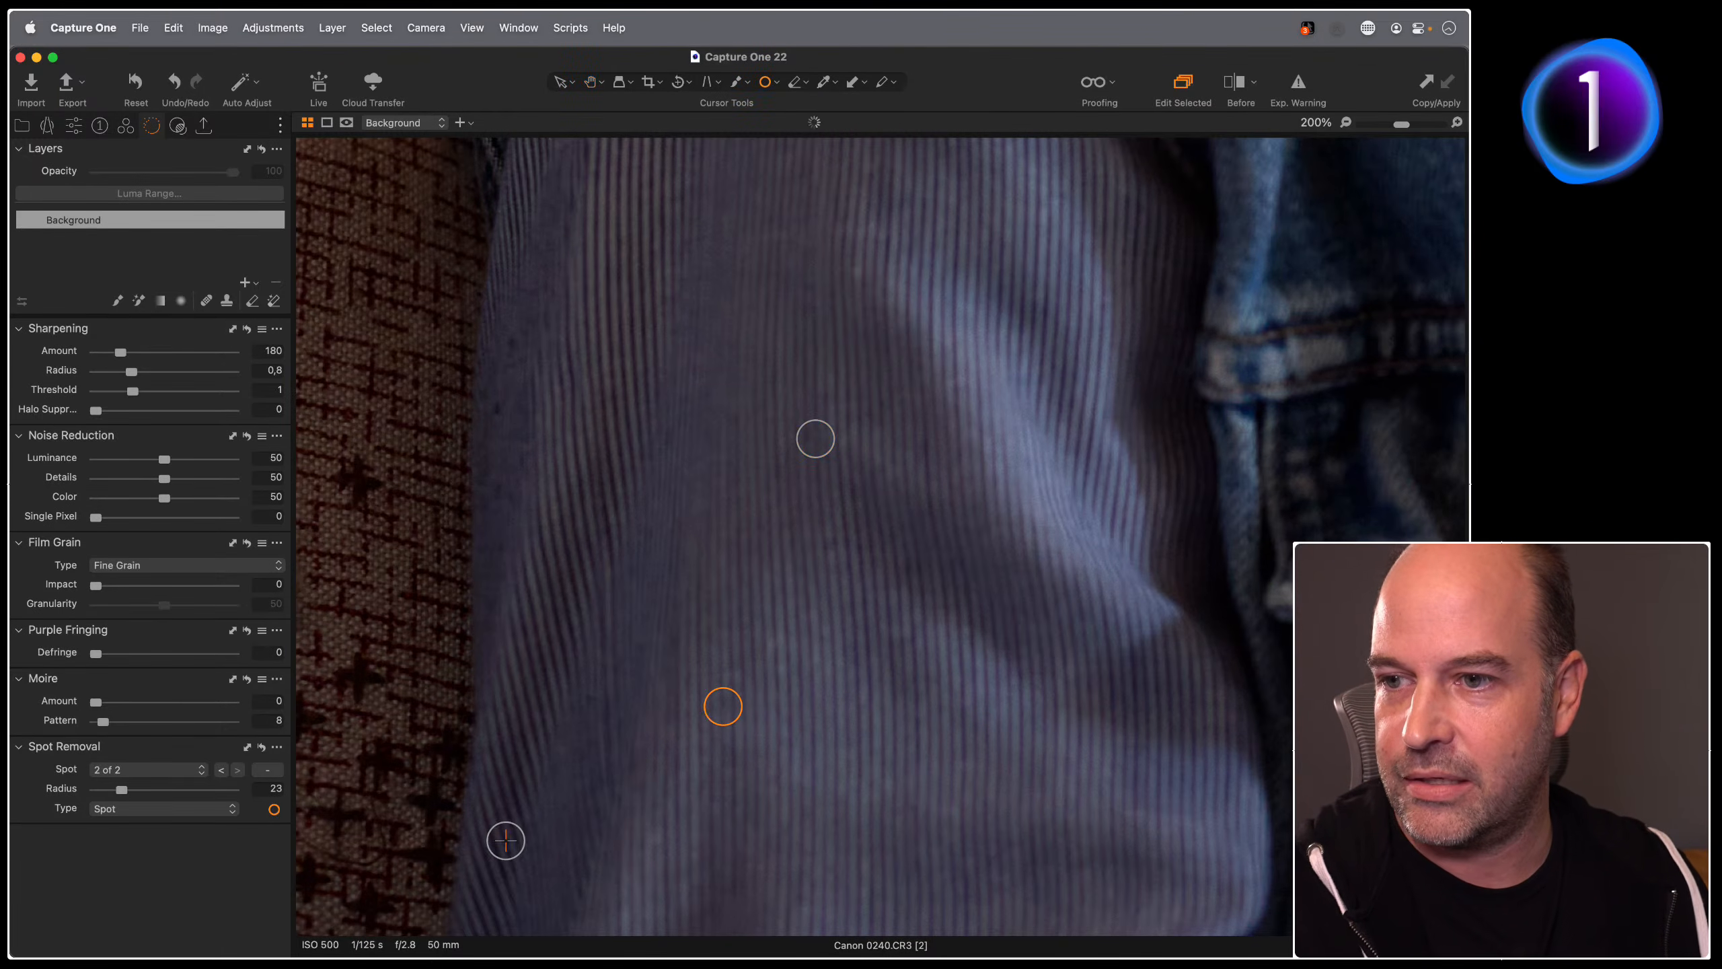
key("h")
left_click(262, 747)
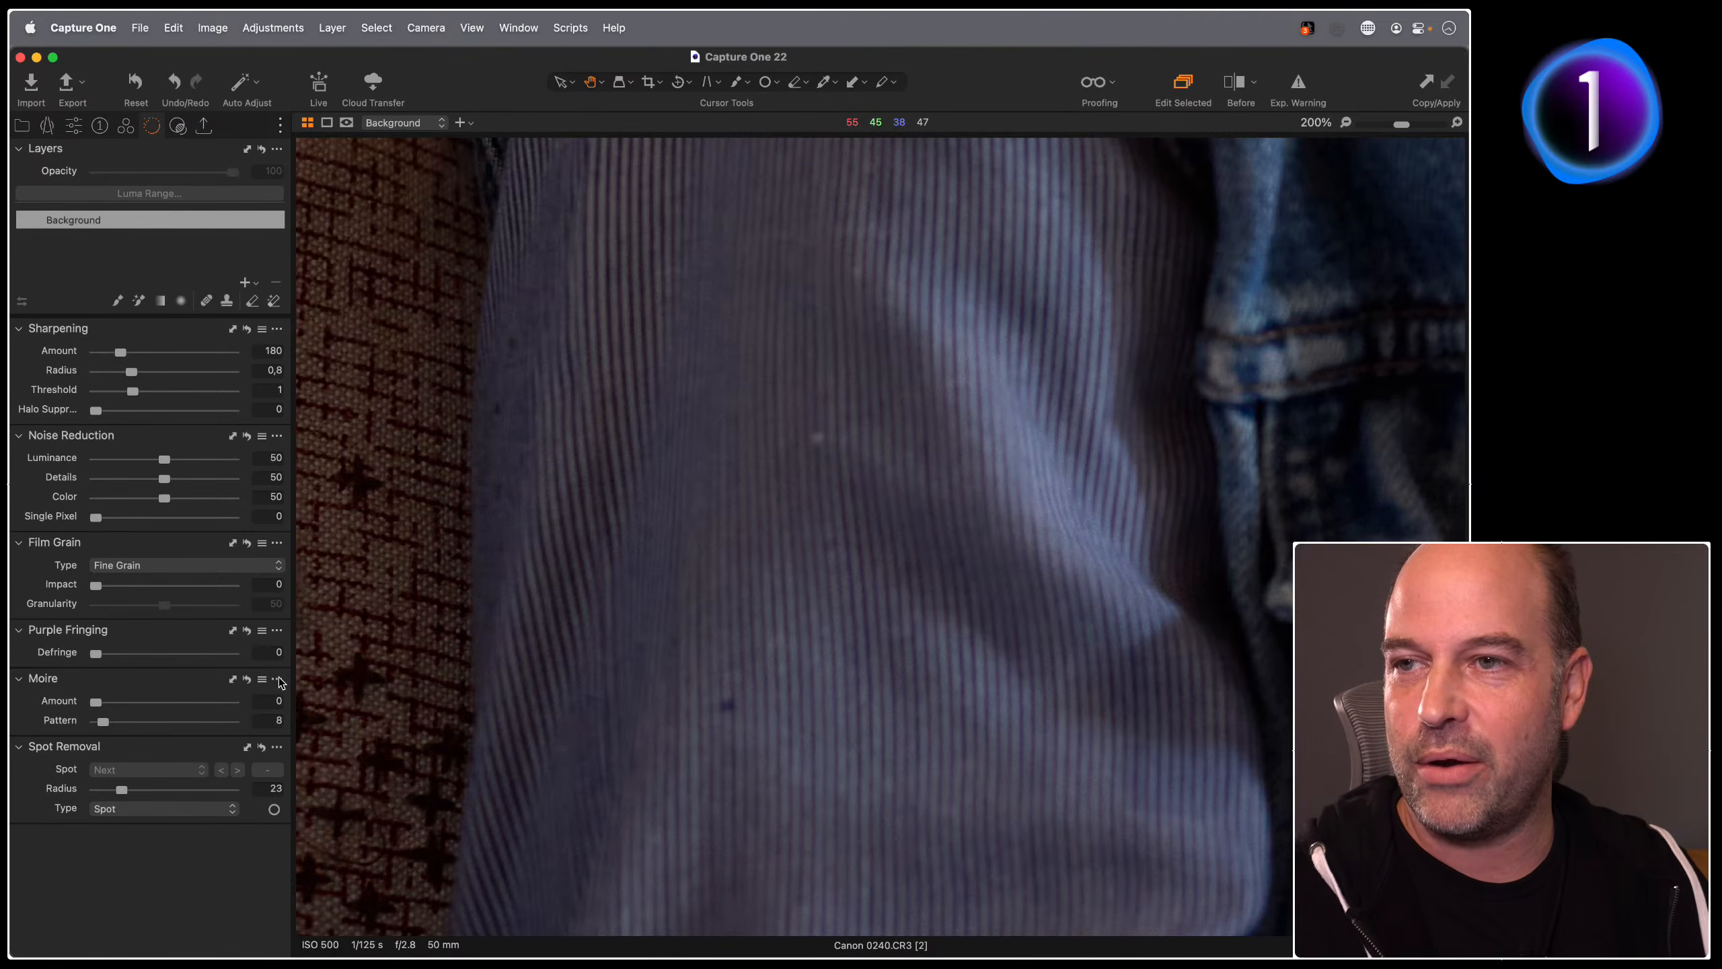
Step: Heal the light and dark specks on the shirt sleeve with the Heal brush at size 35
left_click(74, 127)
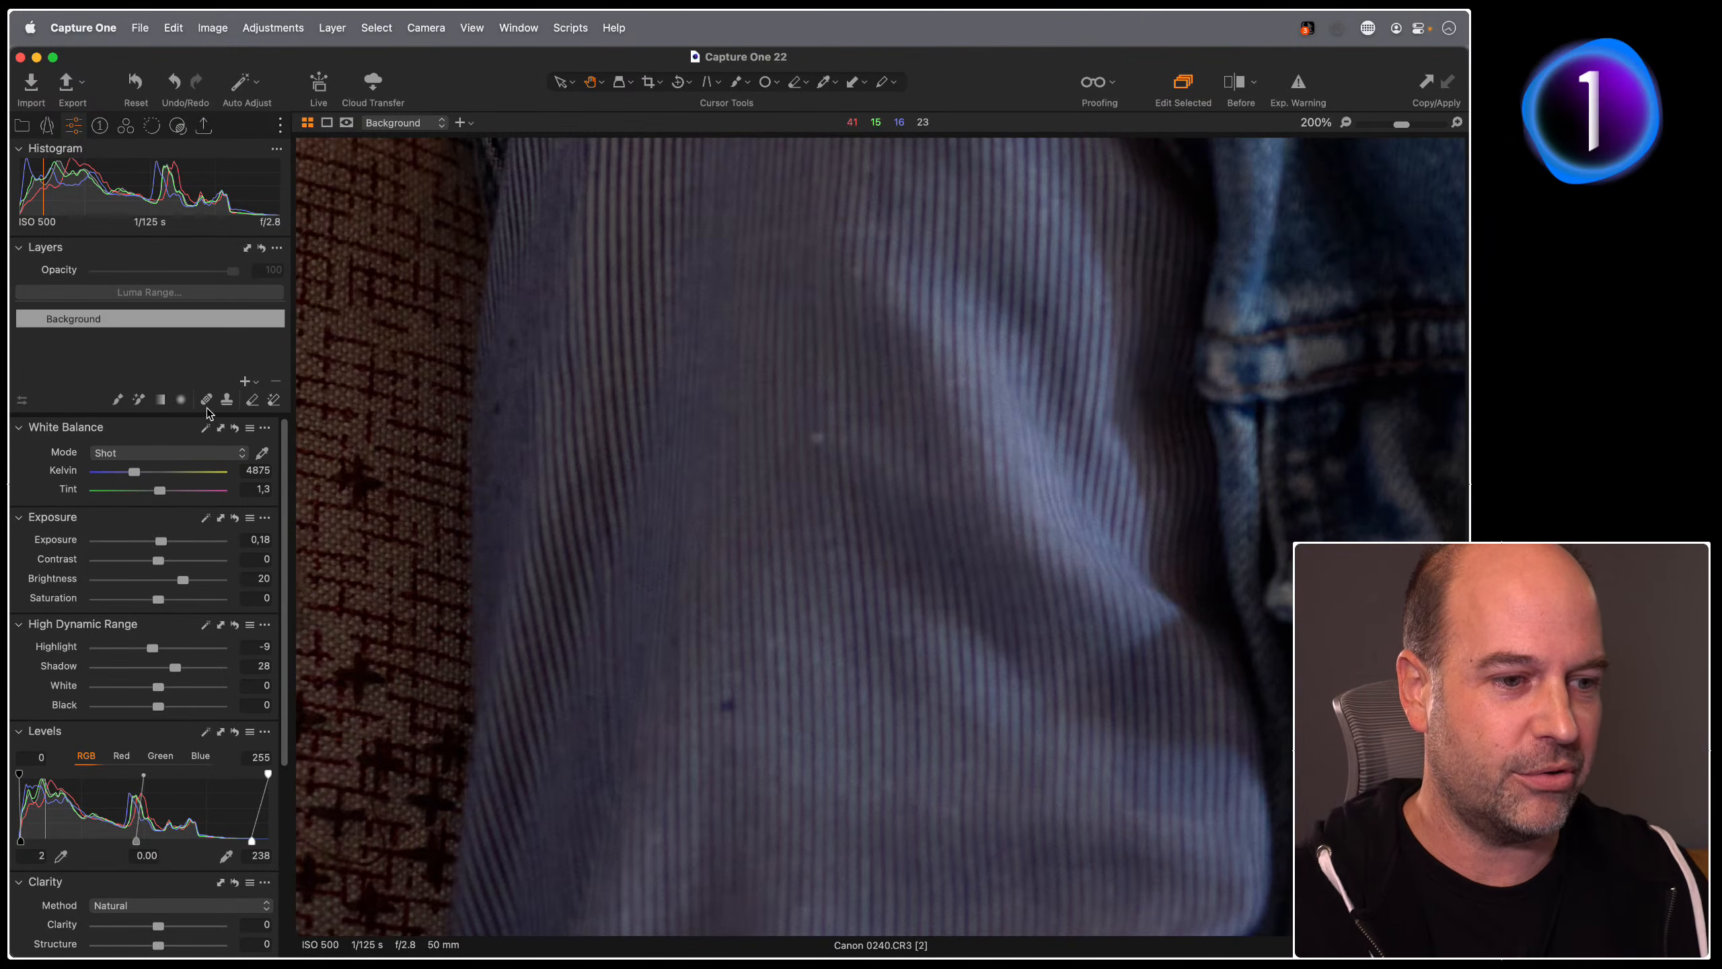
left_click(206, 401)
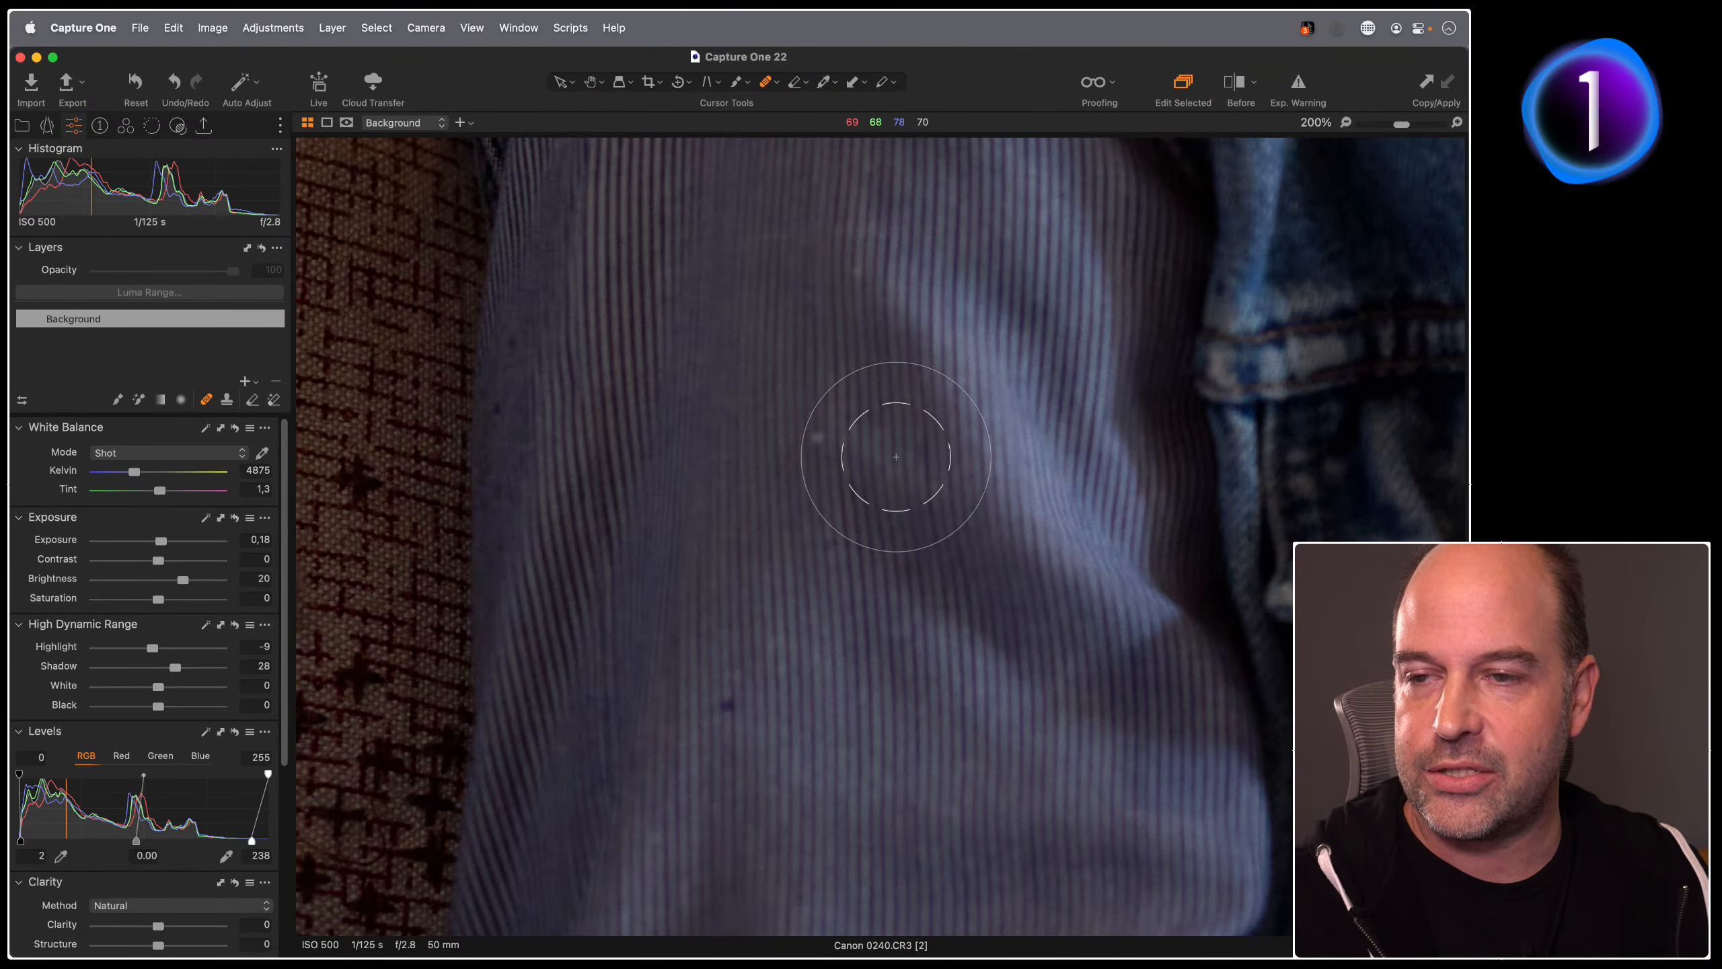
right_click(838, 541)
left_click_drag(838, 537, 822, 536)
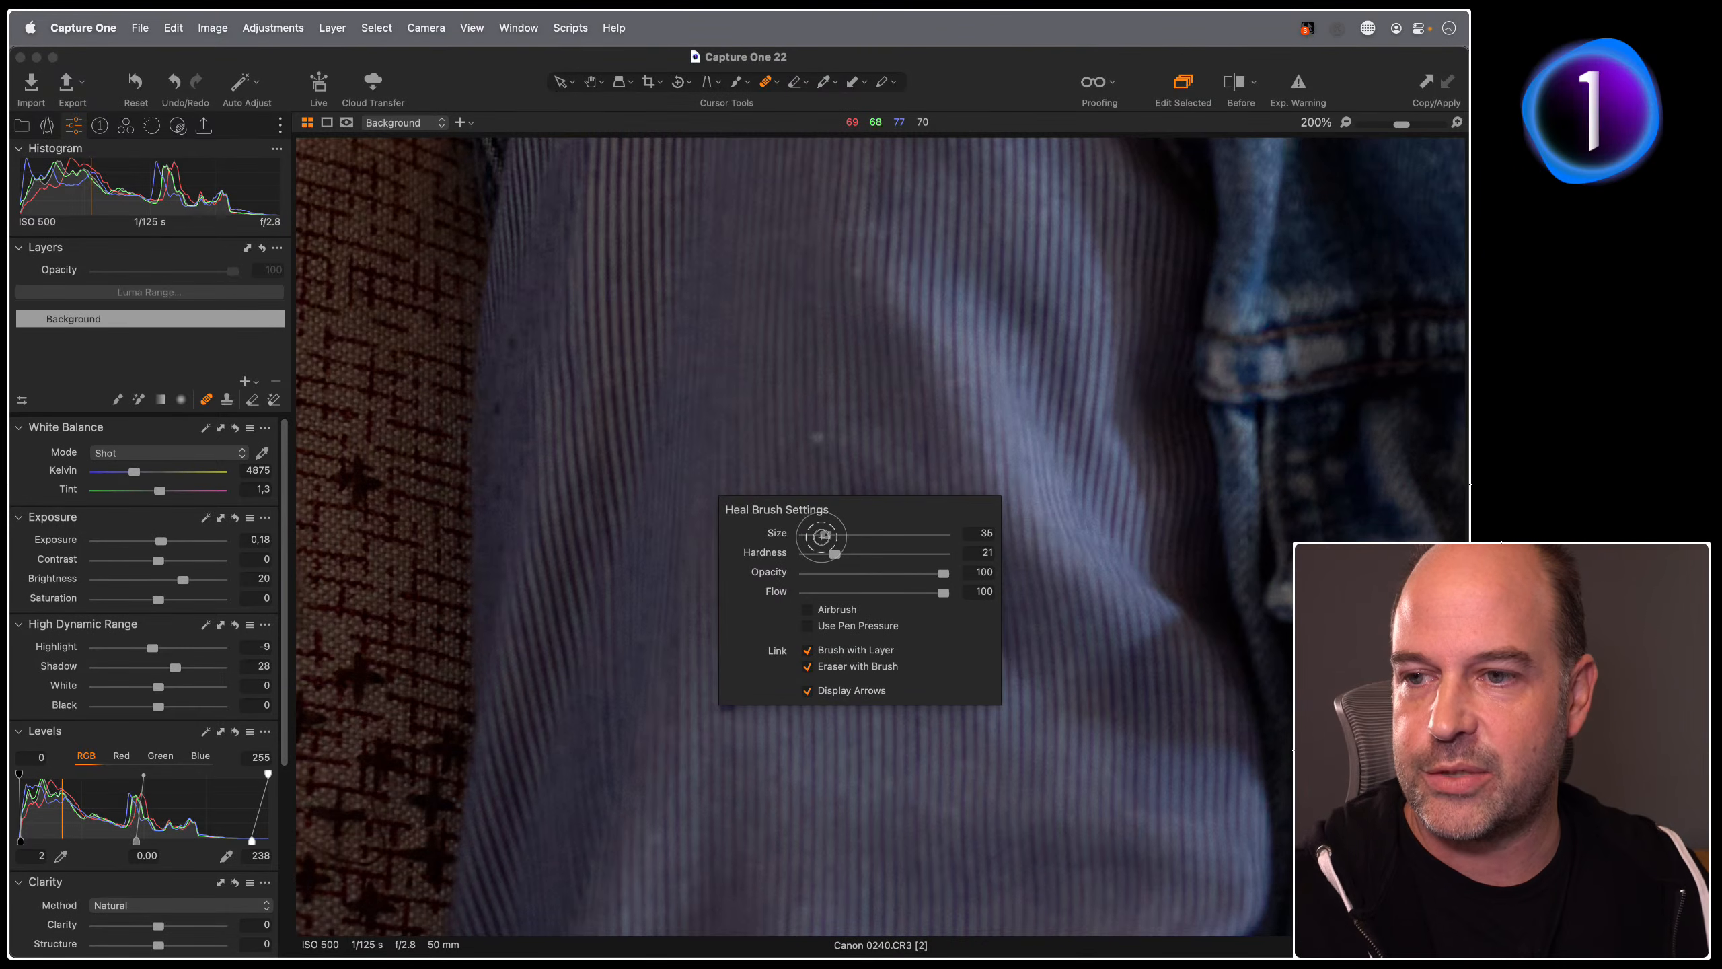
left_click(816, 437)
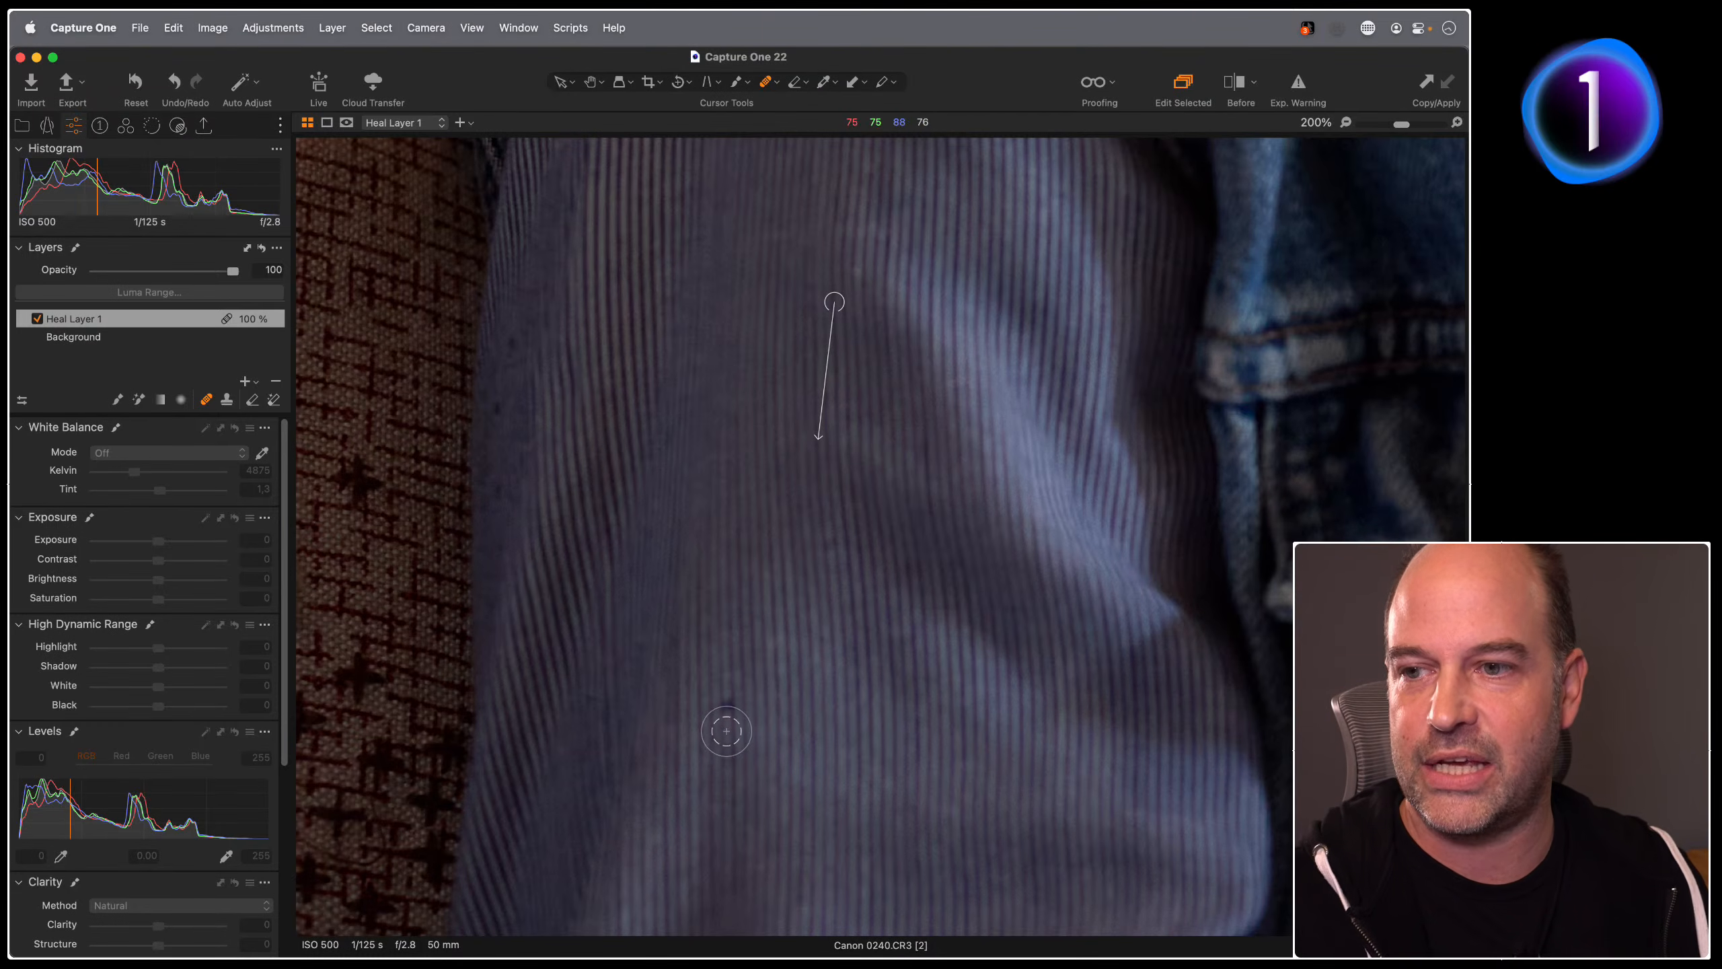
left_click(728, 706)
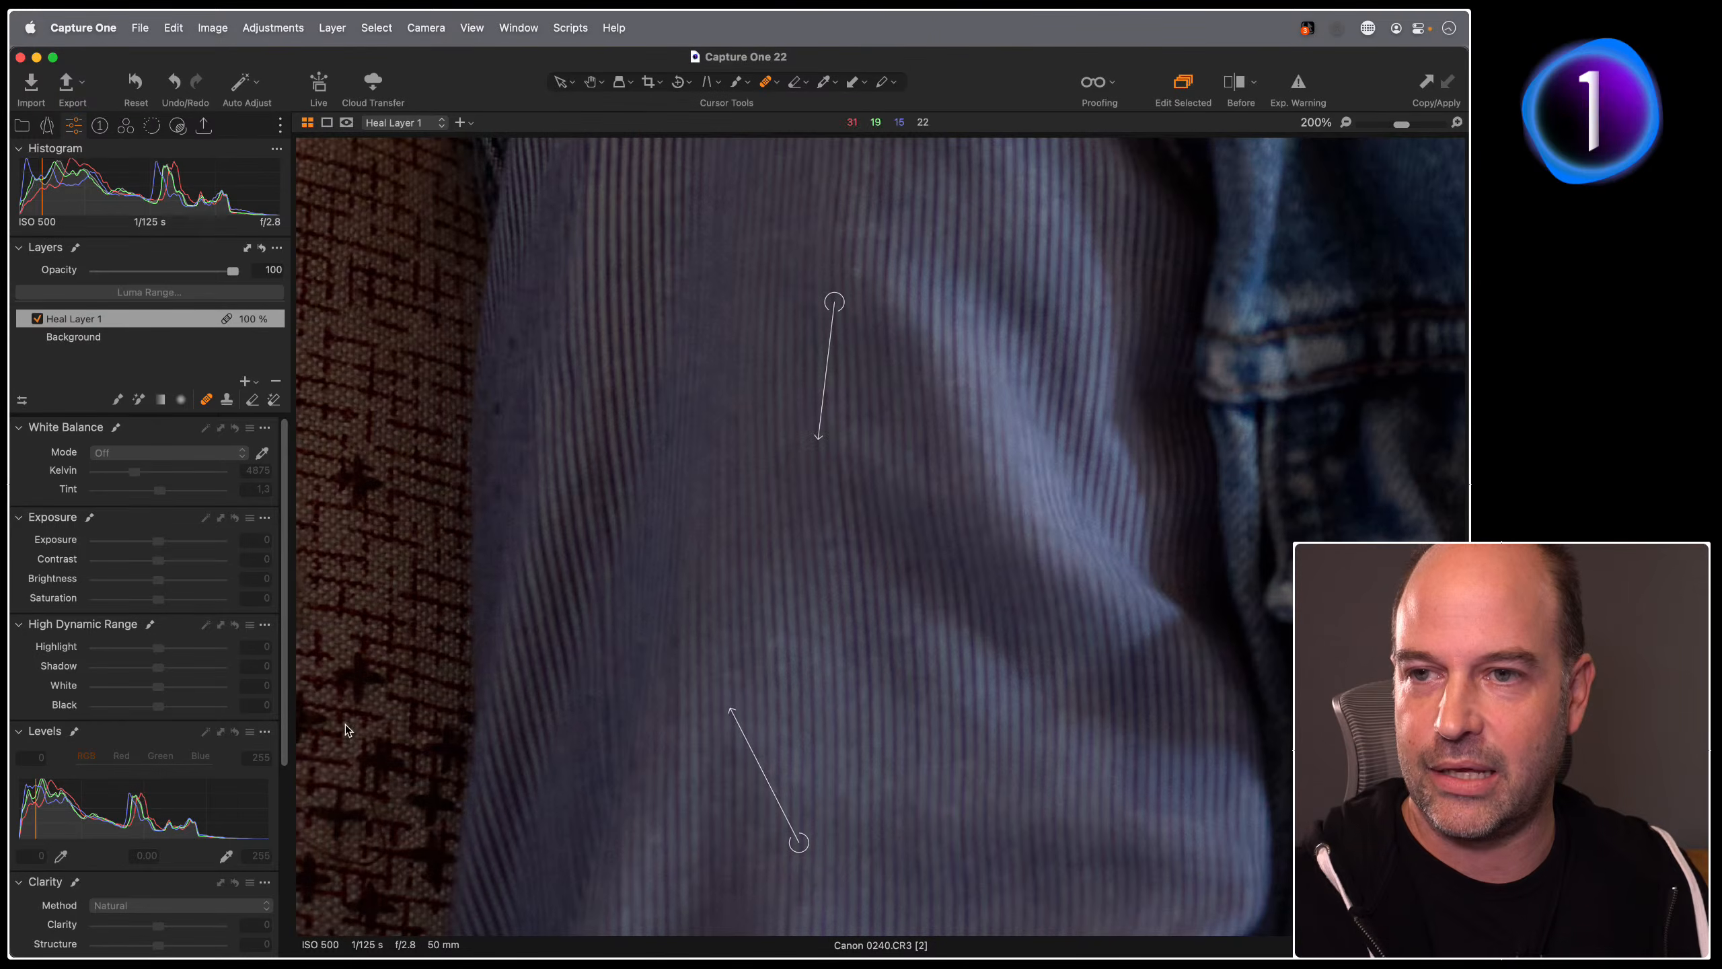
Step: Hide the heal source arrows over the image through the Heal brush settings and show them again
key("super+0")
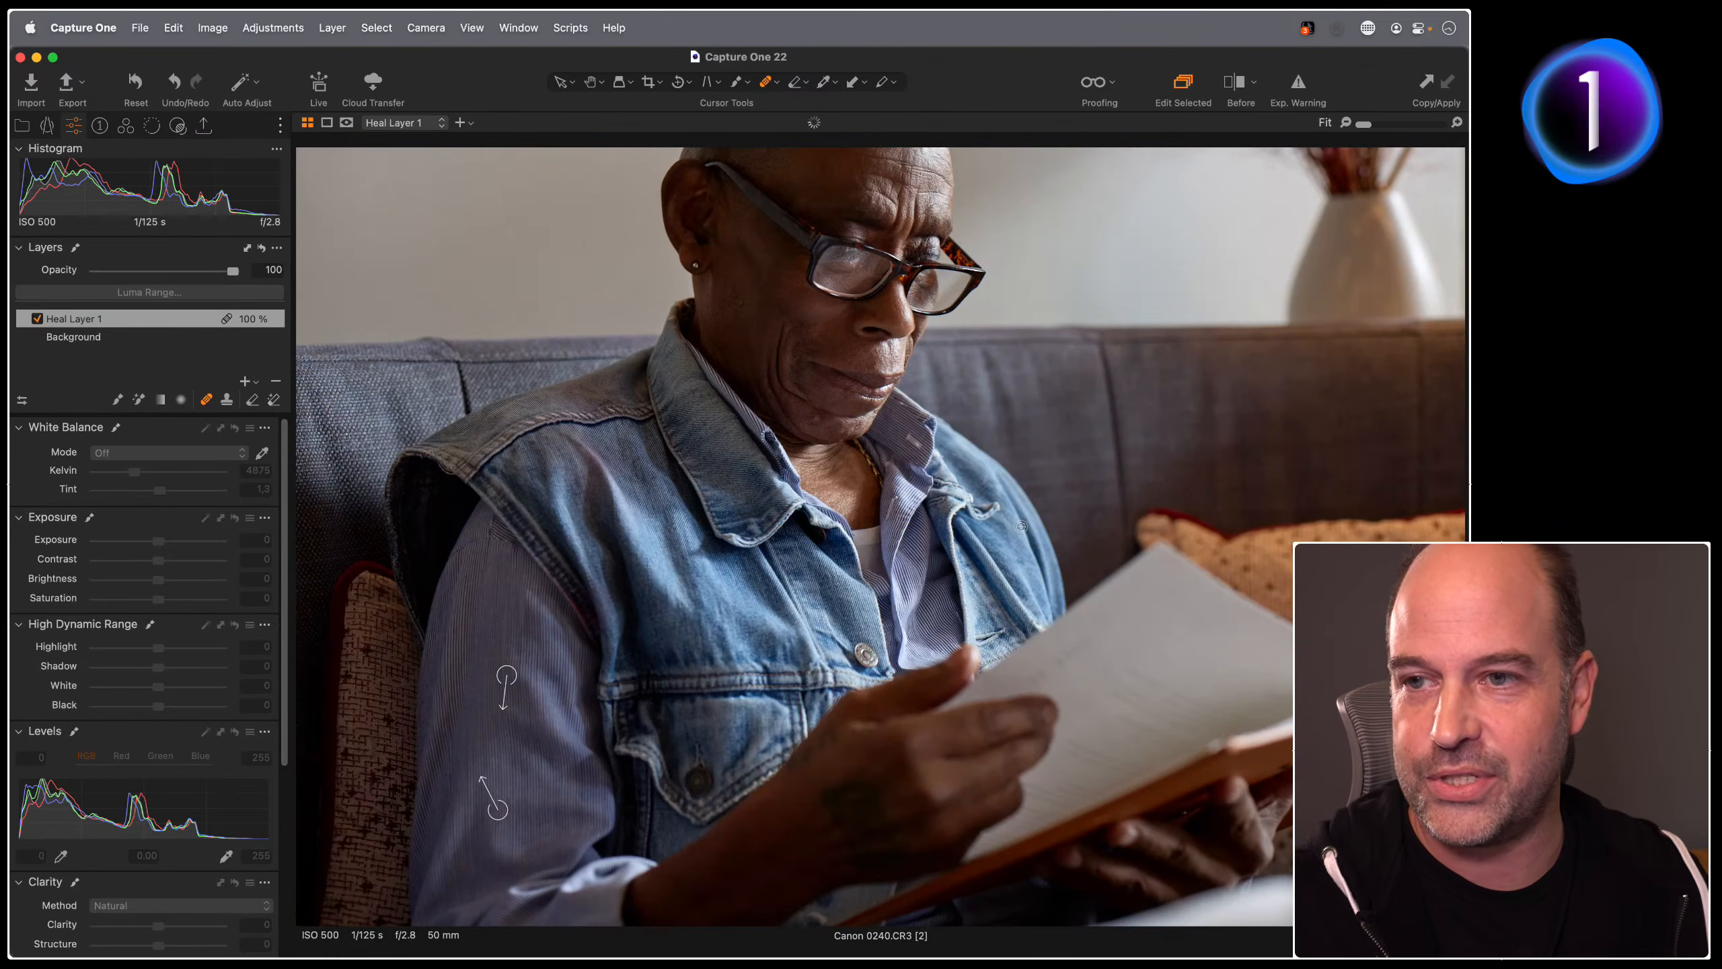
double_click(1187, 813)
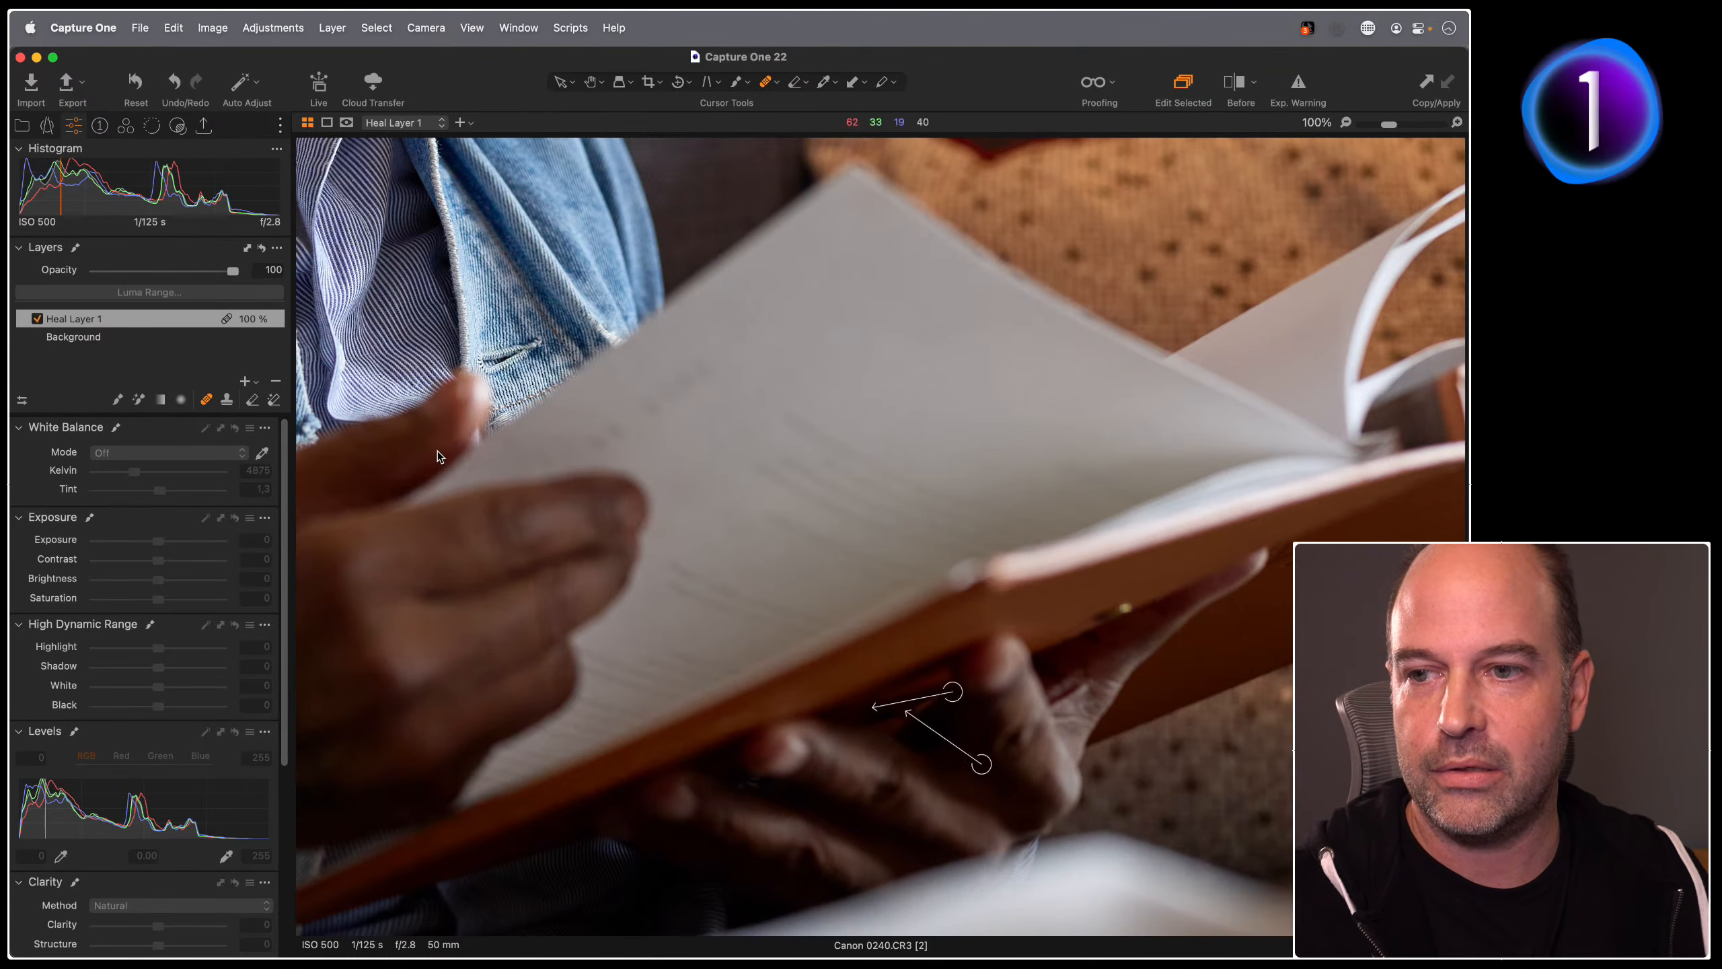
right_click(859, 422)
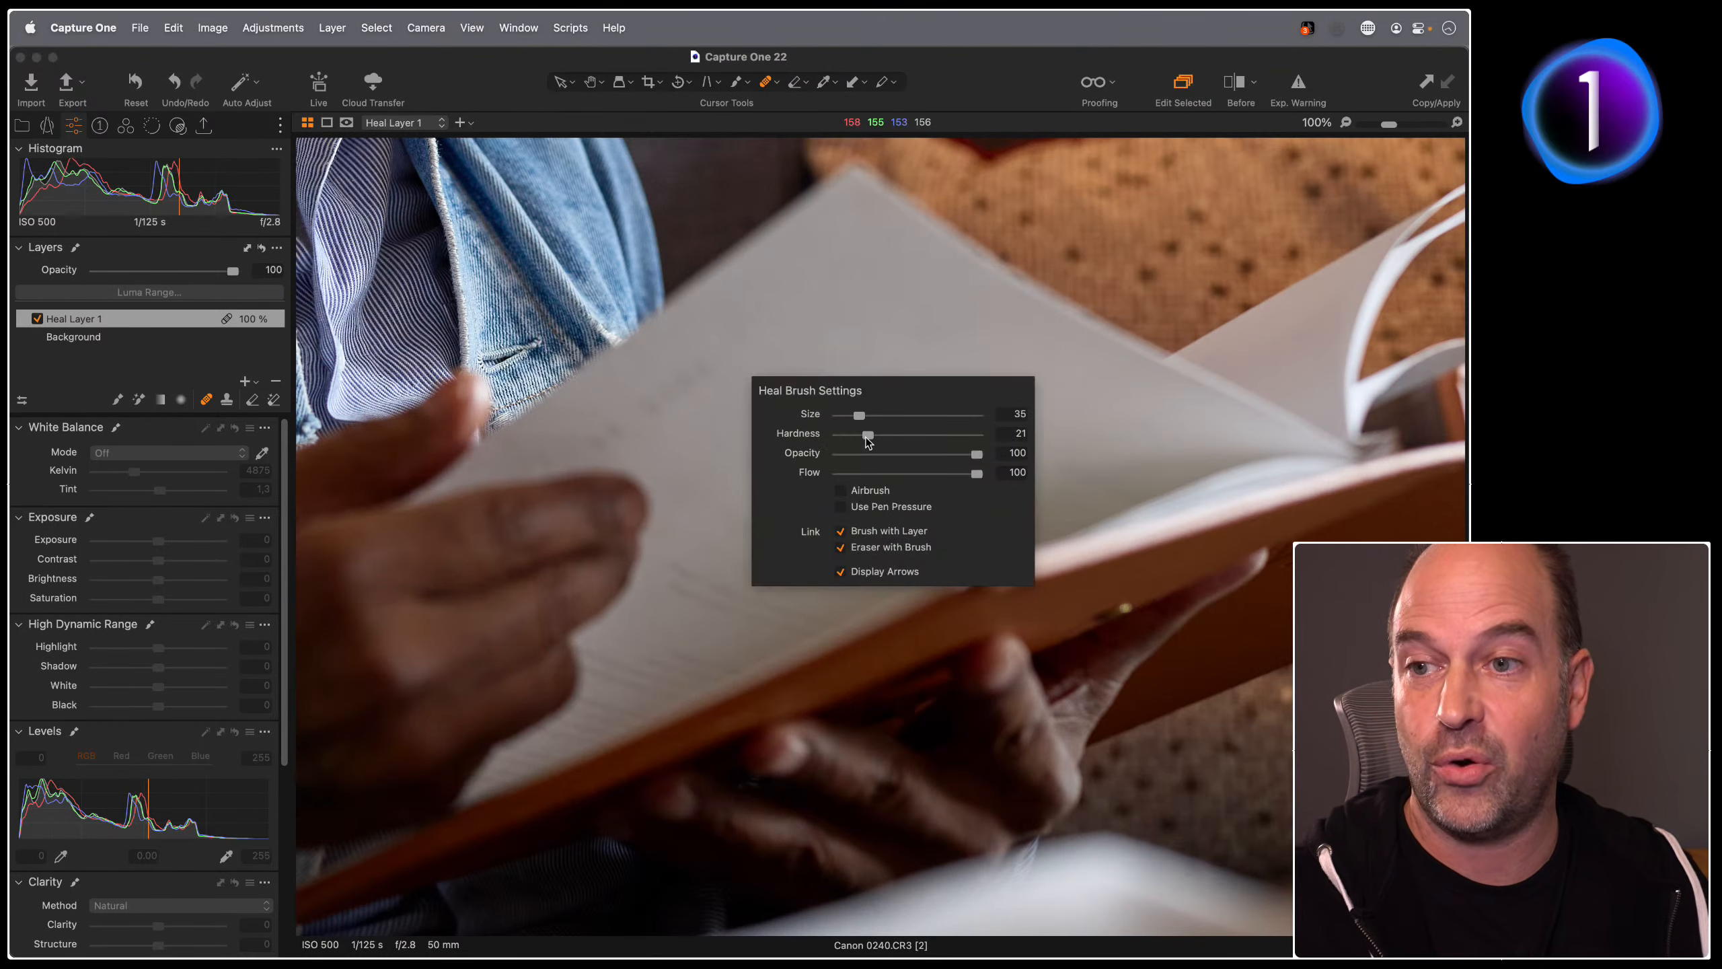
left_click(842, 572)
right_click(822, 577)
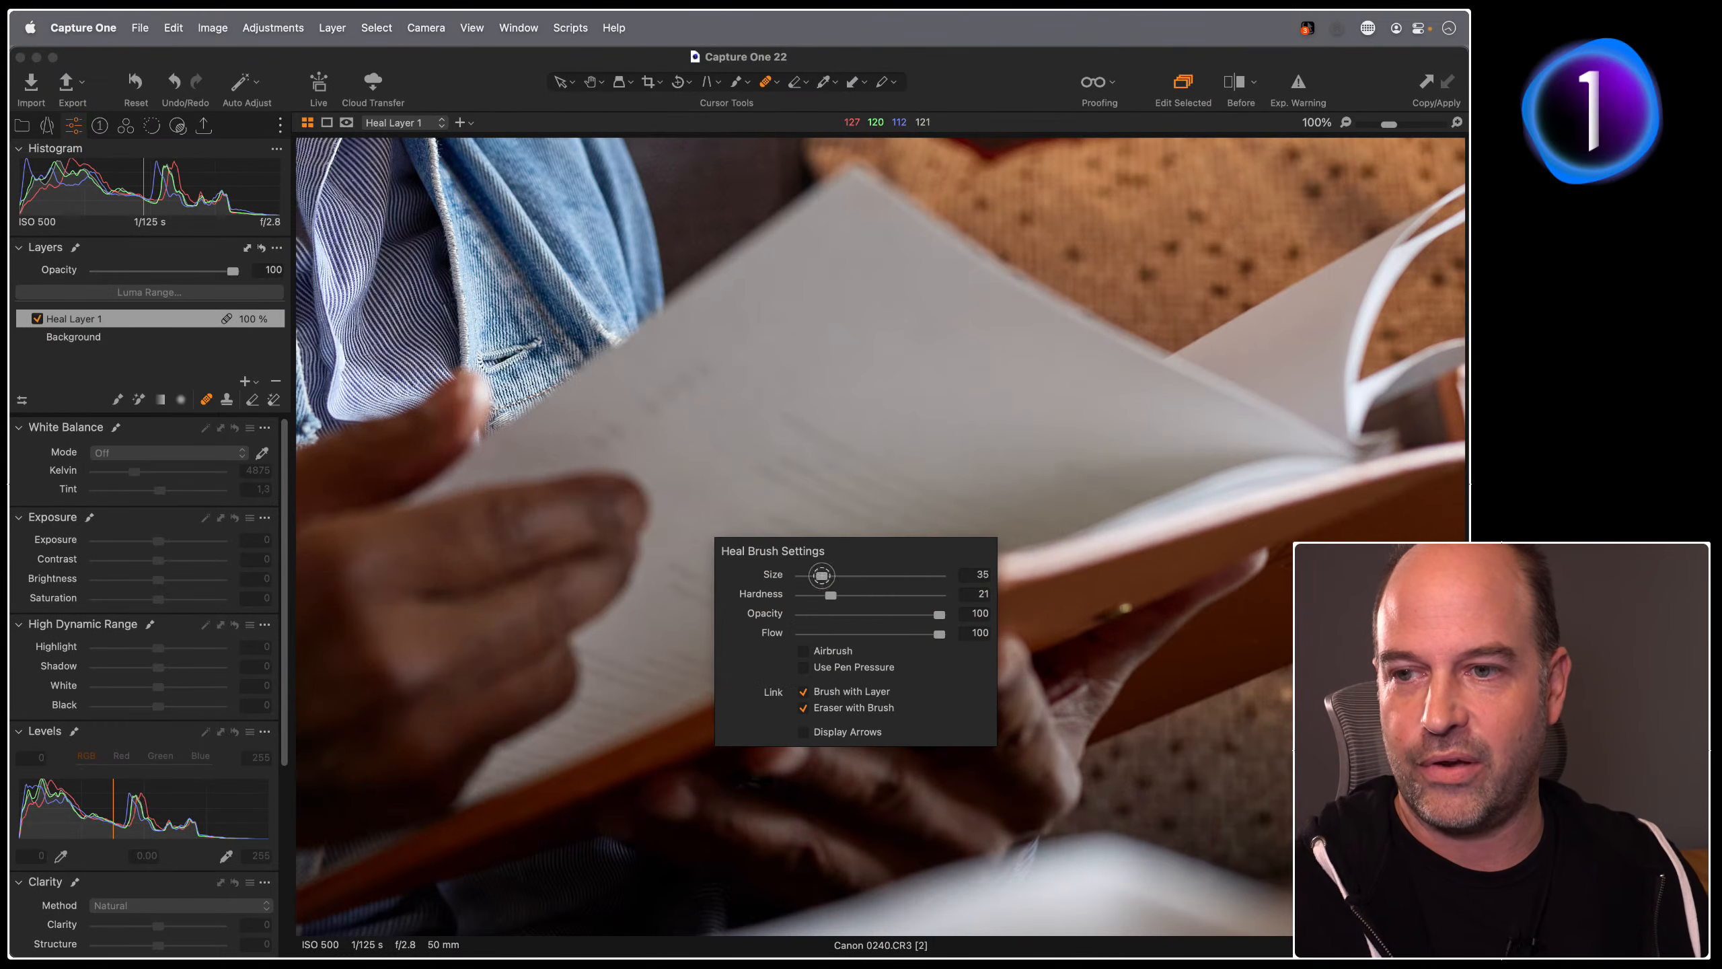
left_click(807, 732)
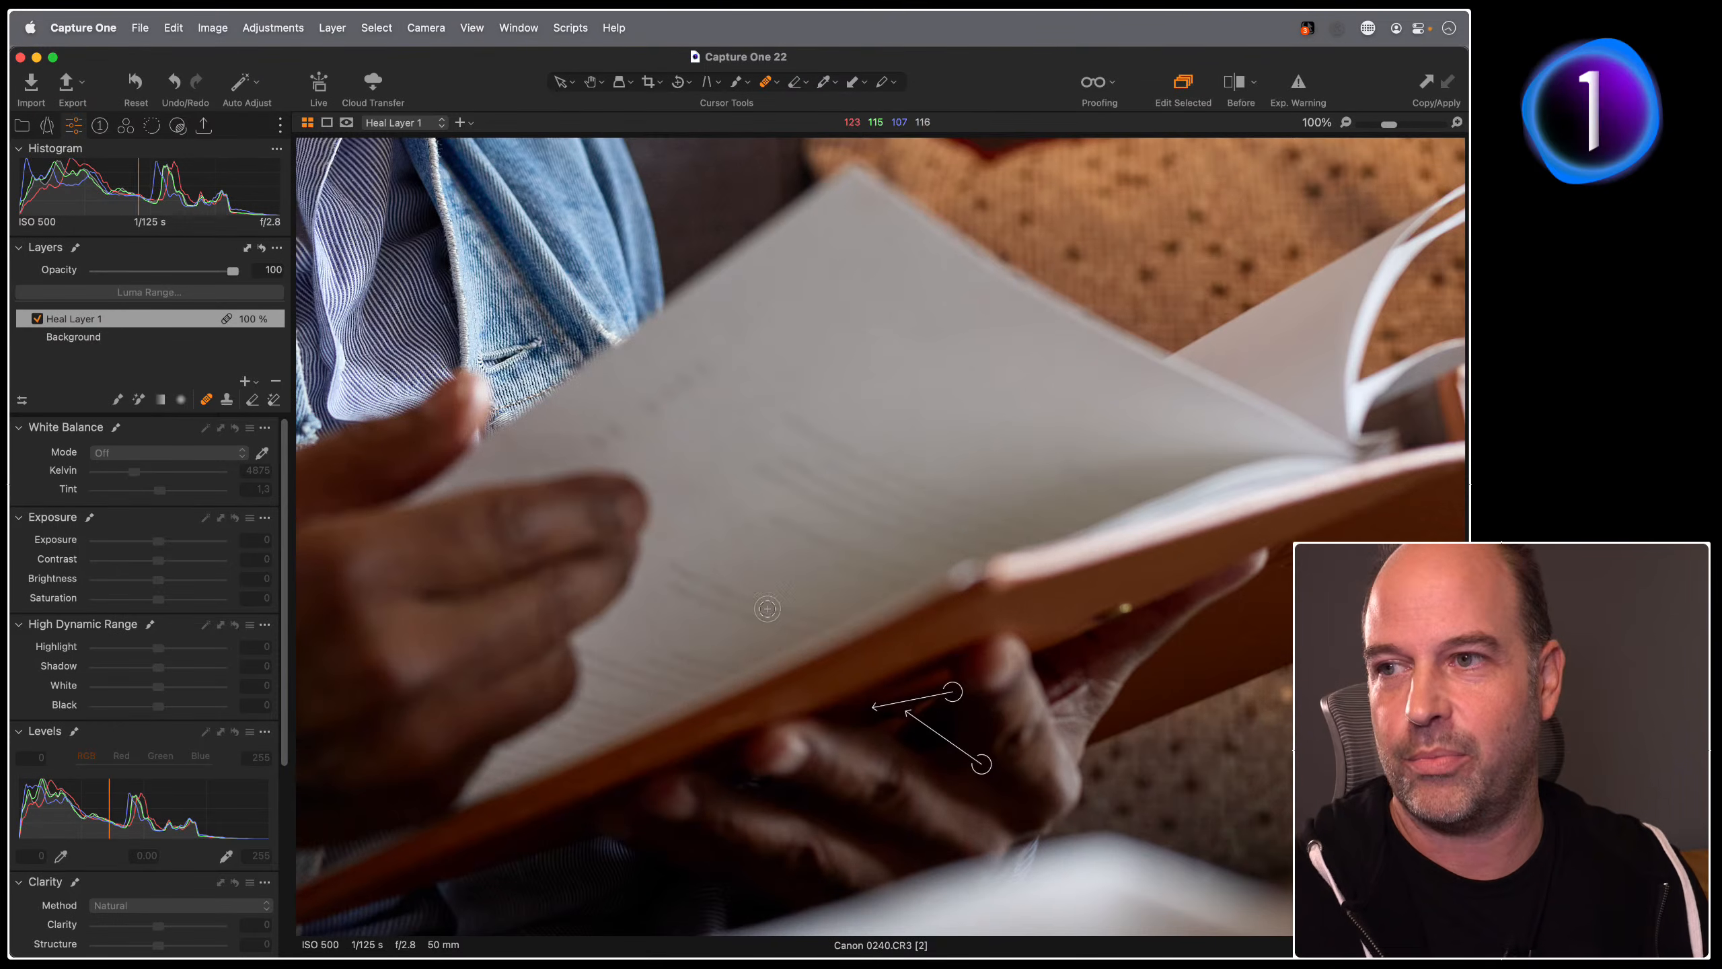
Step: Check the man's face up close and open the first variant of Nikon 0323.NEF from the image browser
mouse_move(593, 397)
left_mouse_down()
mouse_move(635, 396)
mouse_move(1007, 681)
mouse_move(892, 760)
mouse_move(858, 760)
left_mouse_up()
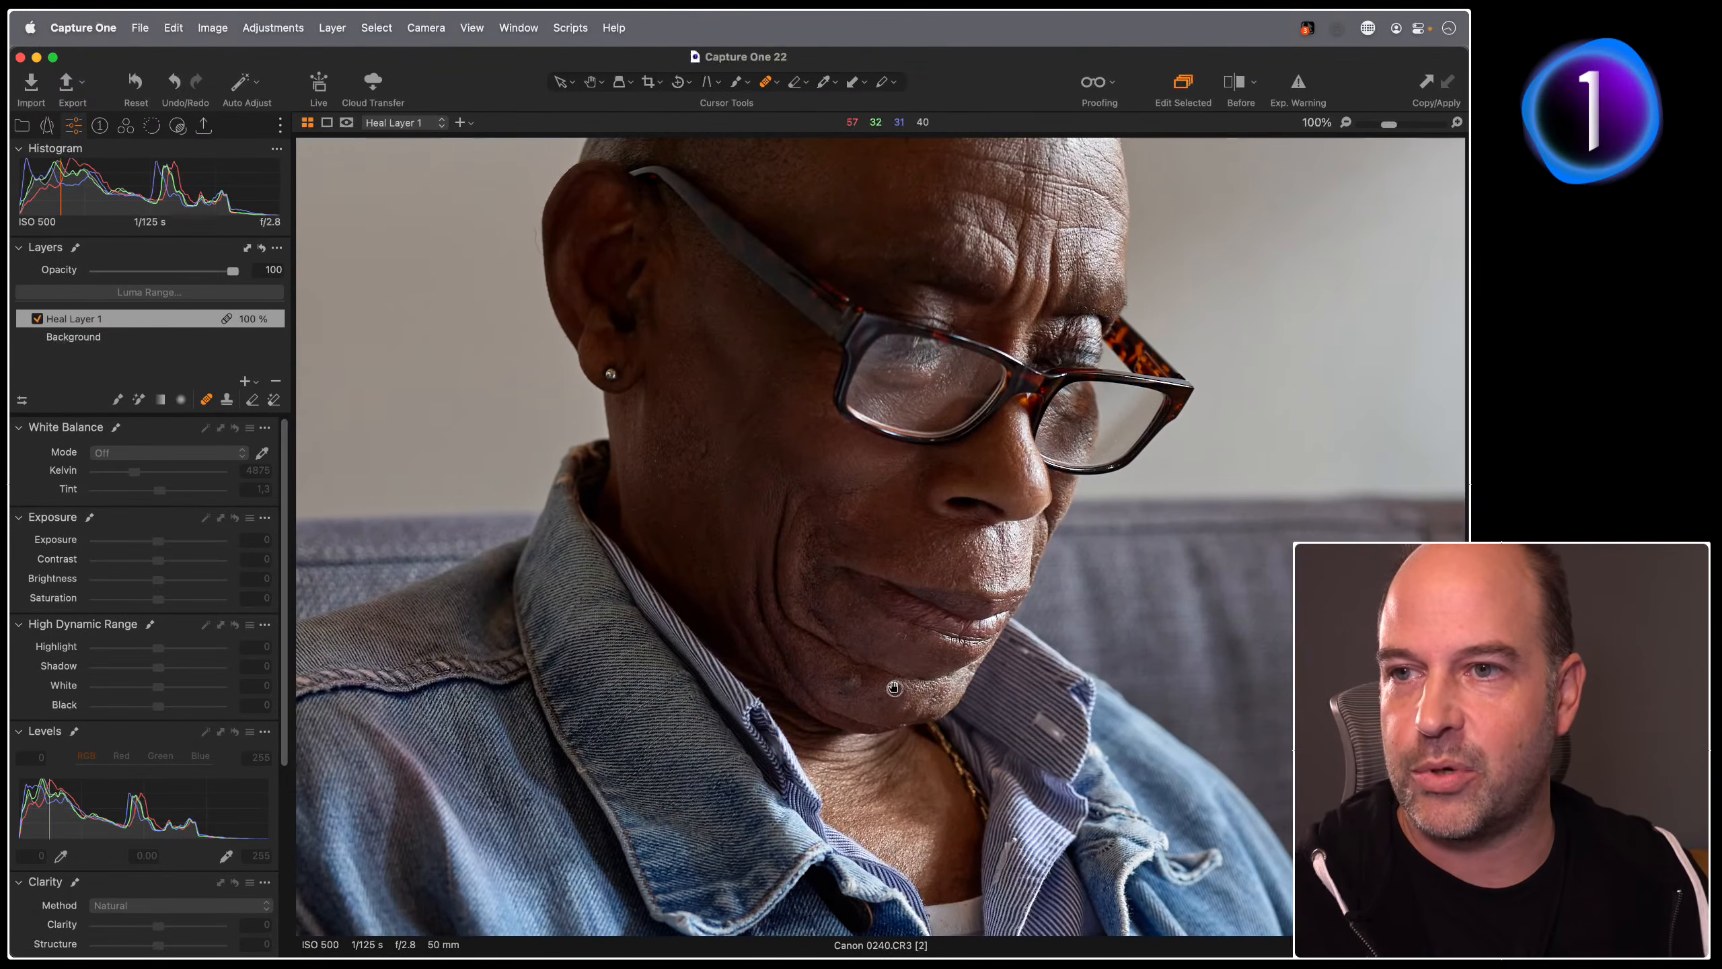
key("h")
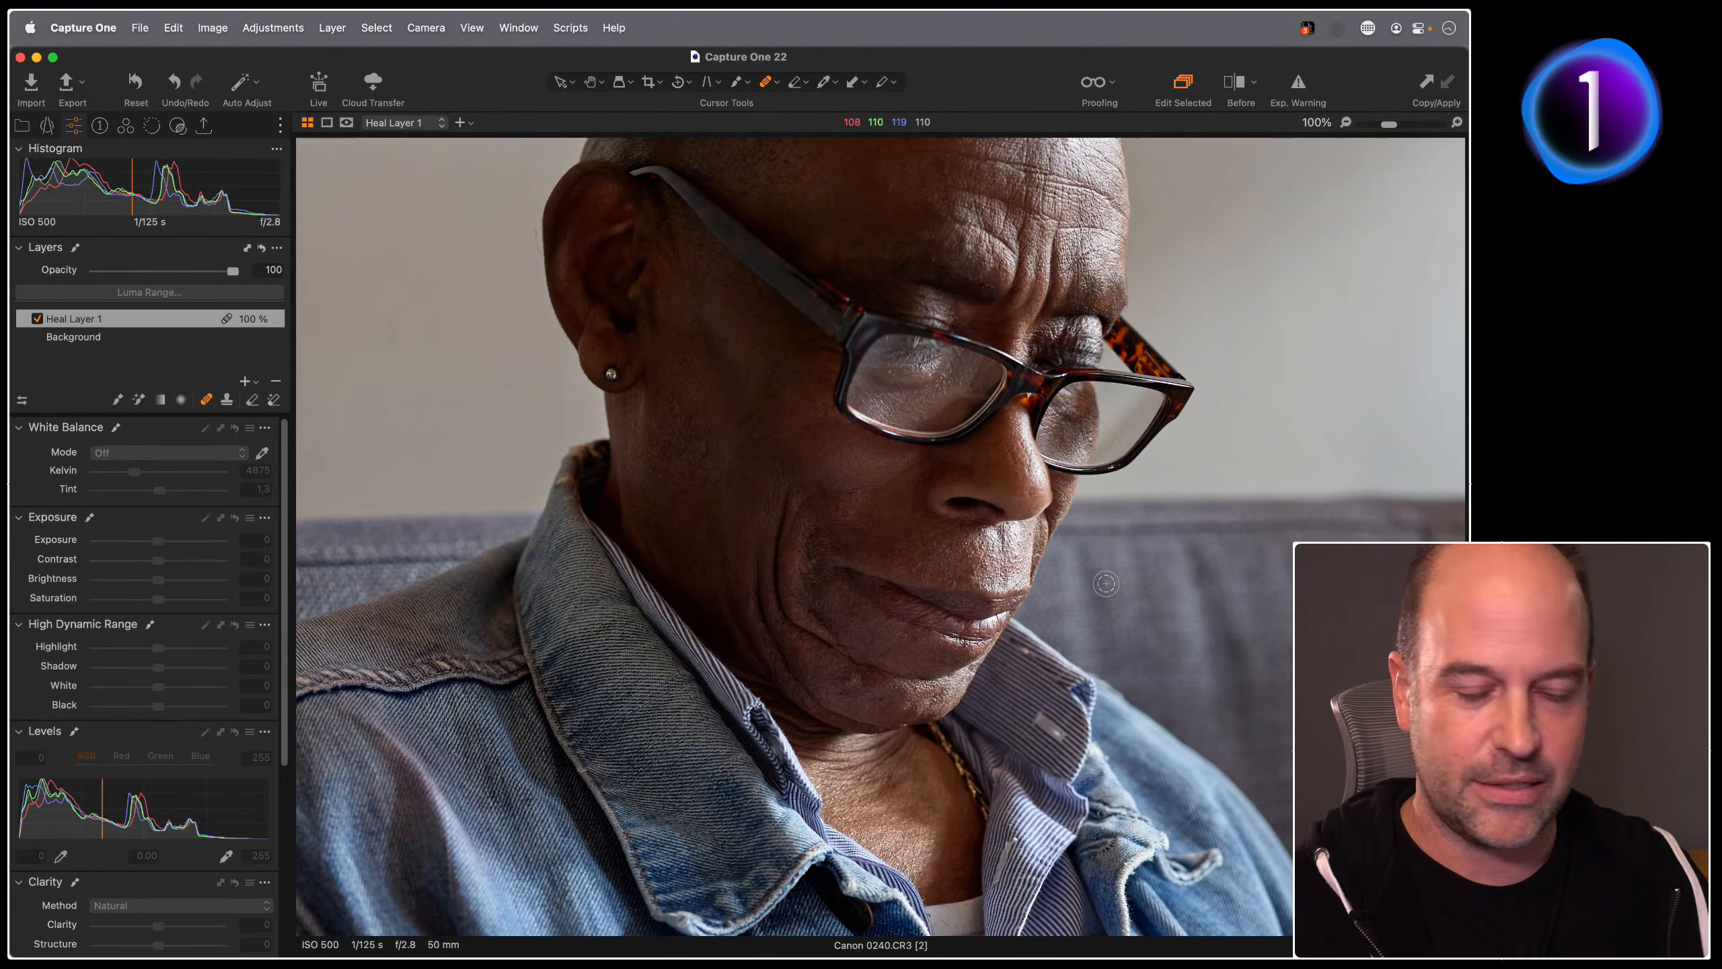
key("super+0")
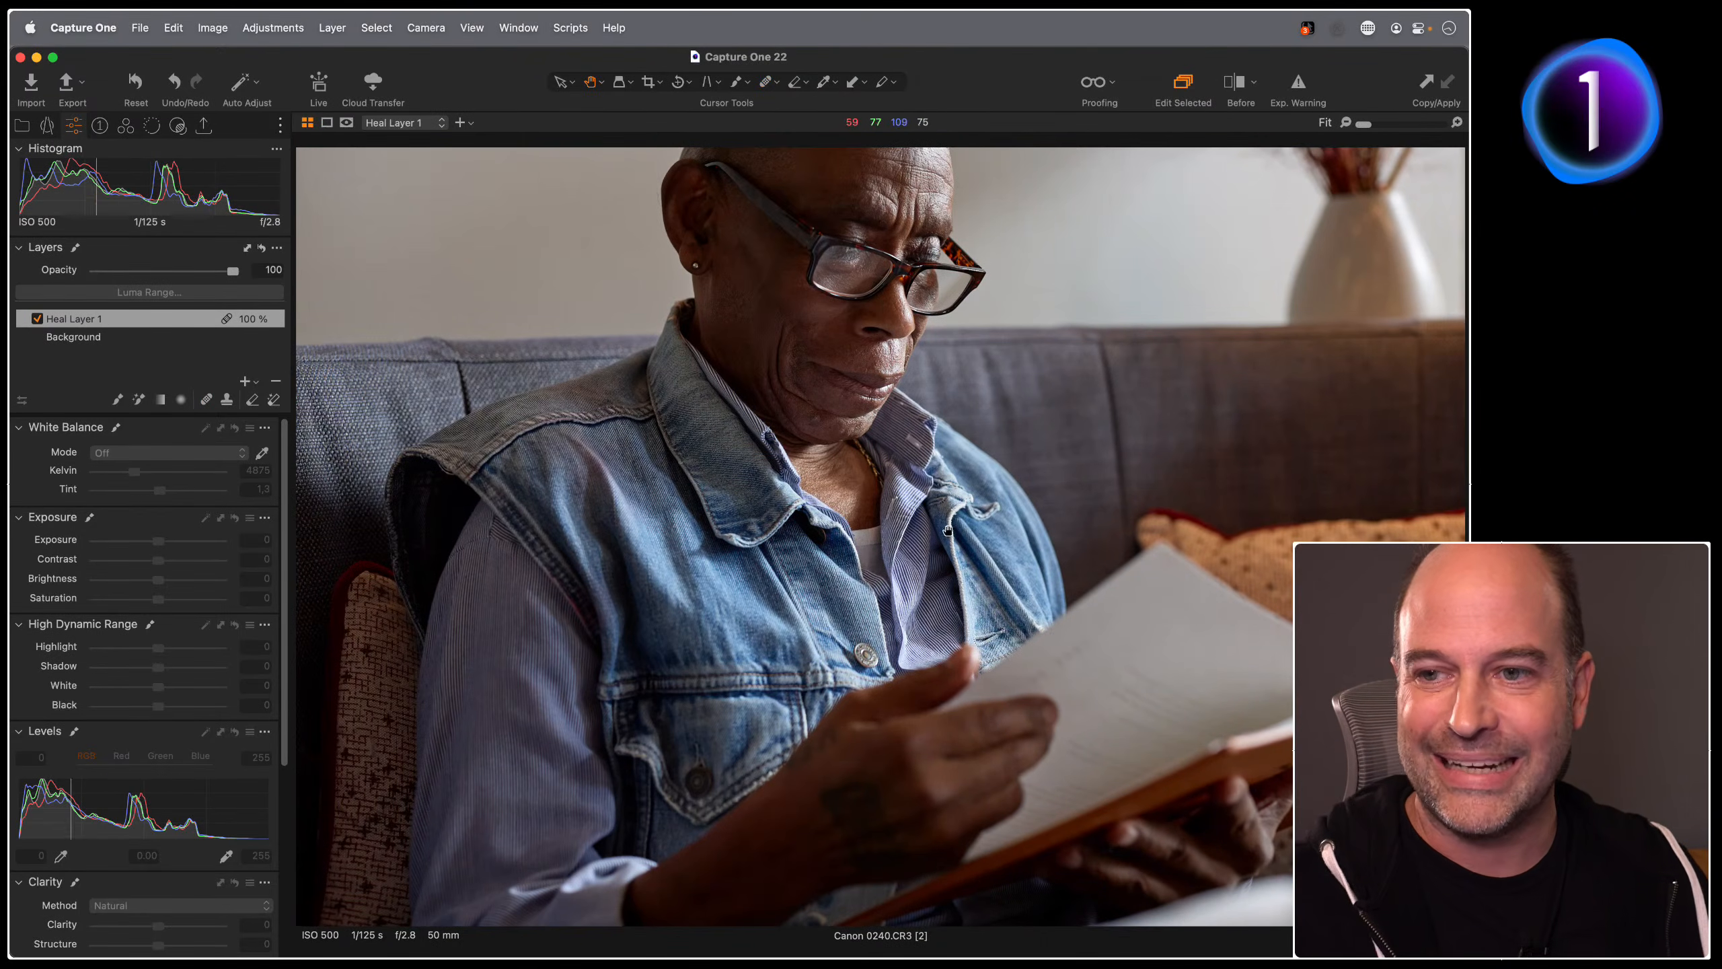
key("g")
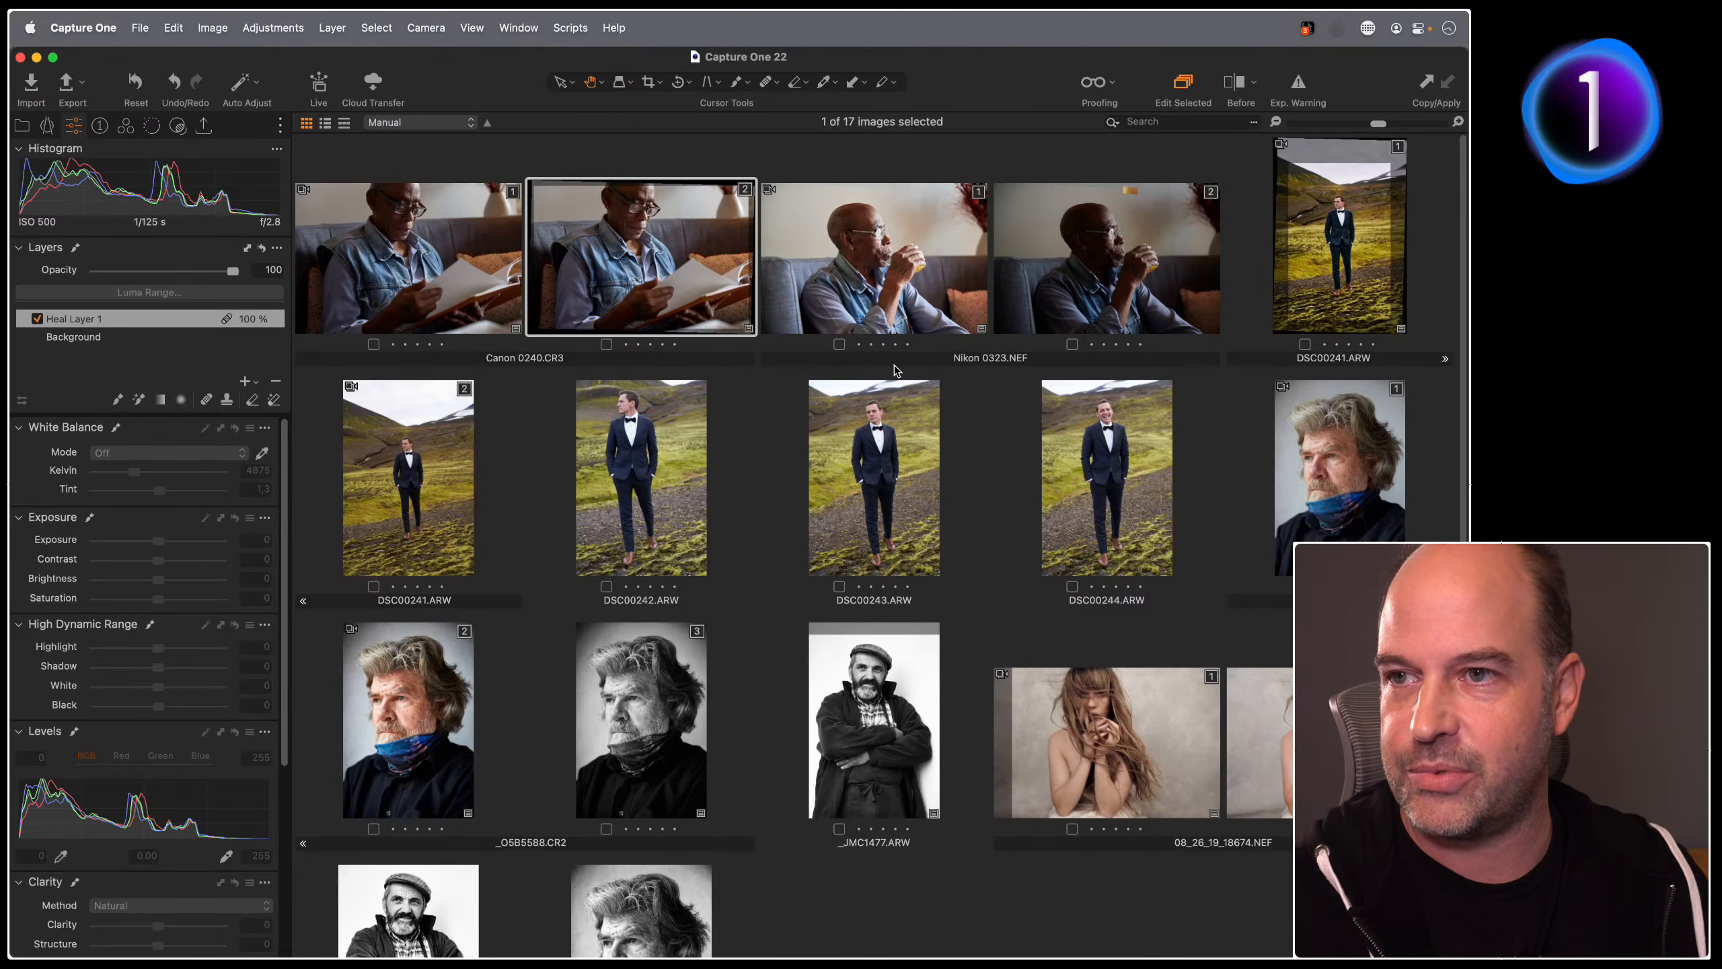
double_click(908, 271)
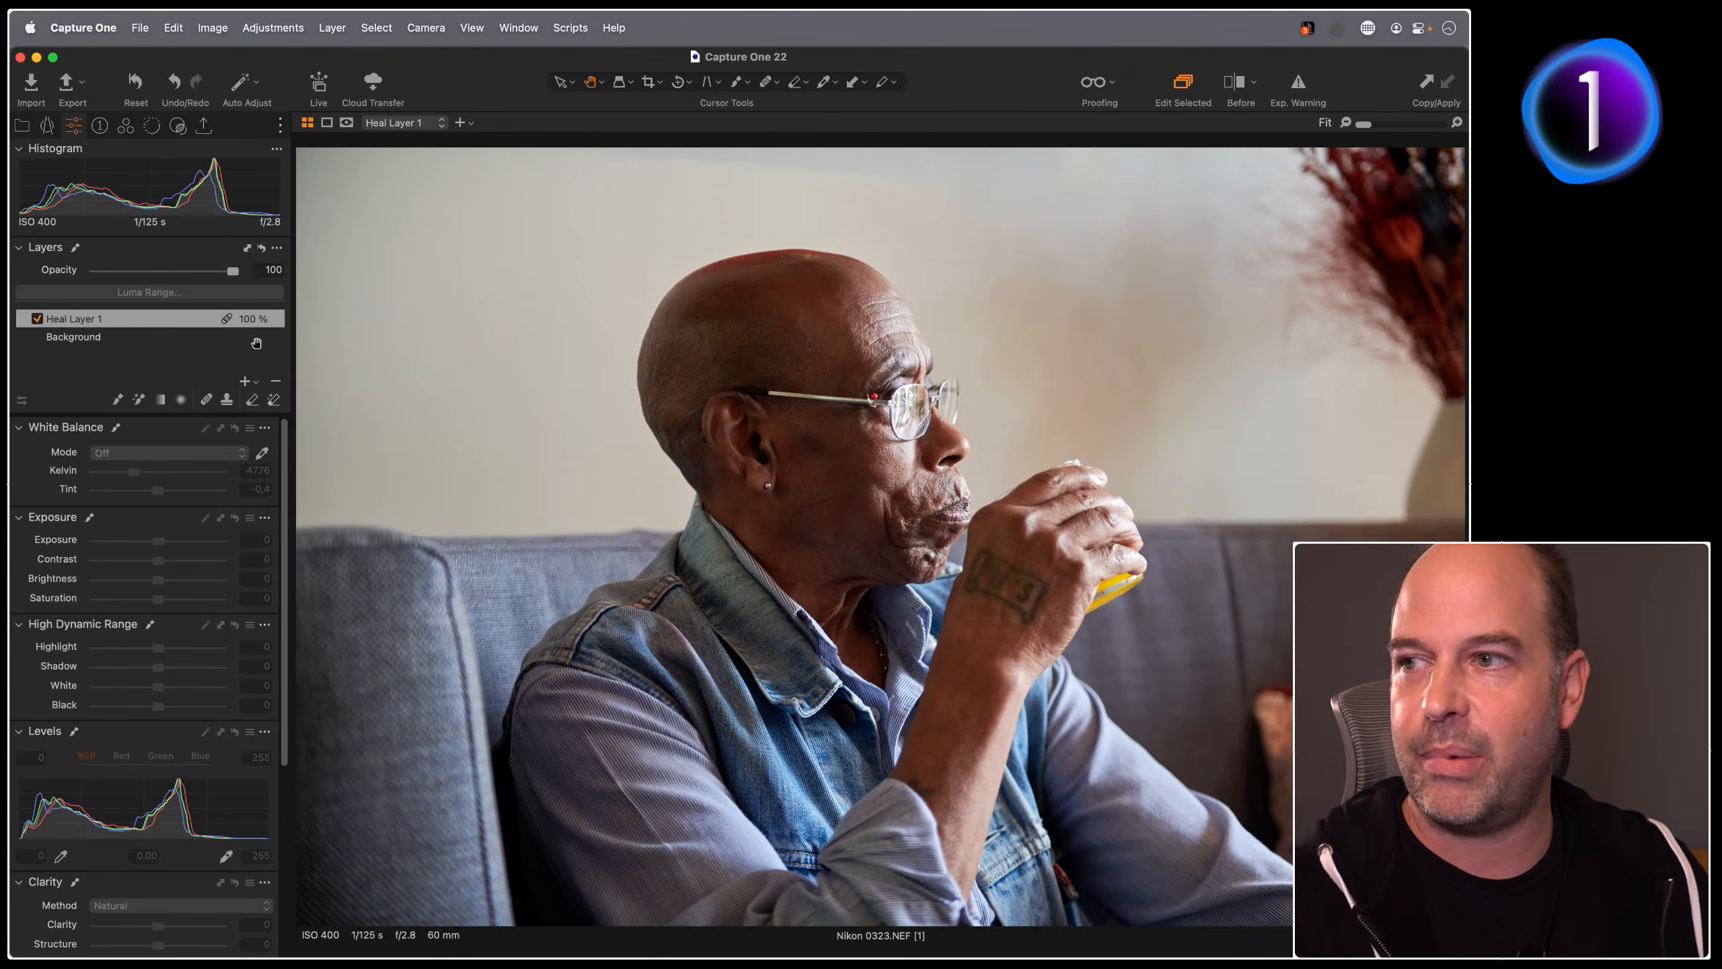
Step: Compare the image without Heal Layer 1, then delete that layer and heal the gold plaque on the wall again
left_click(37, 319)
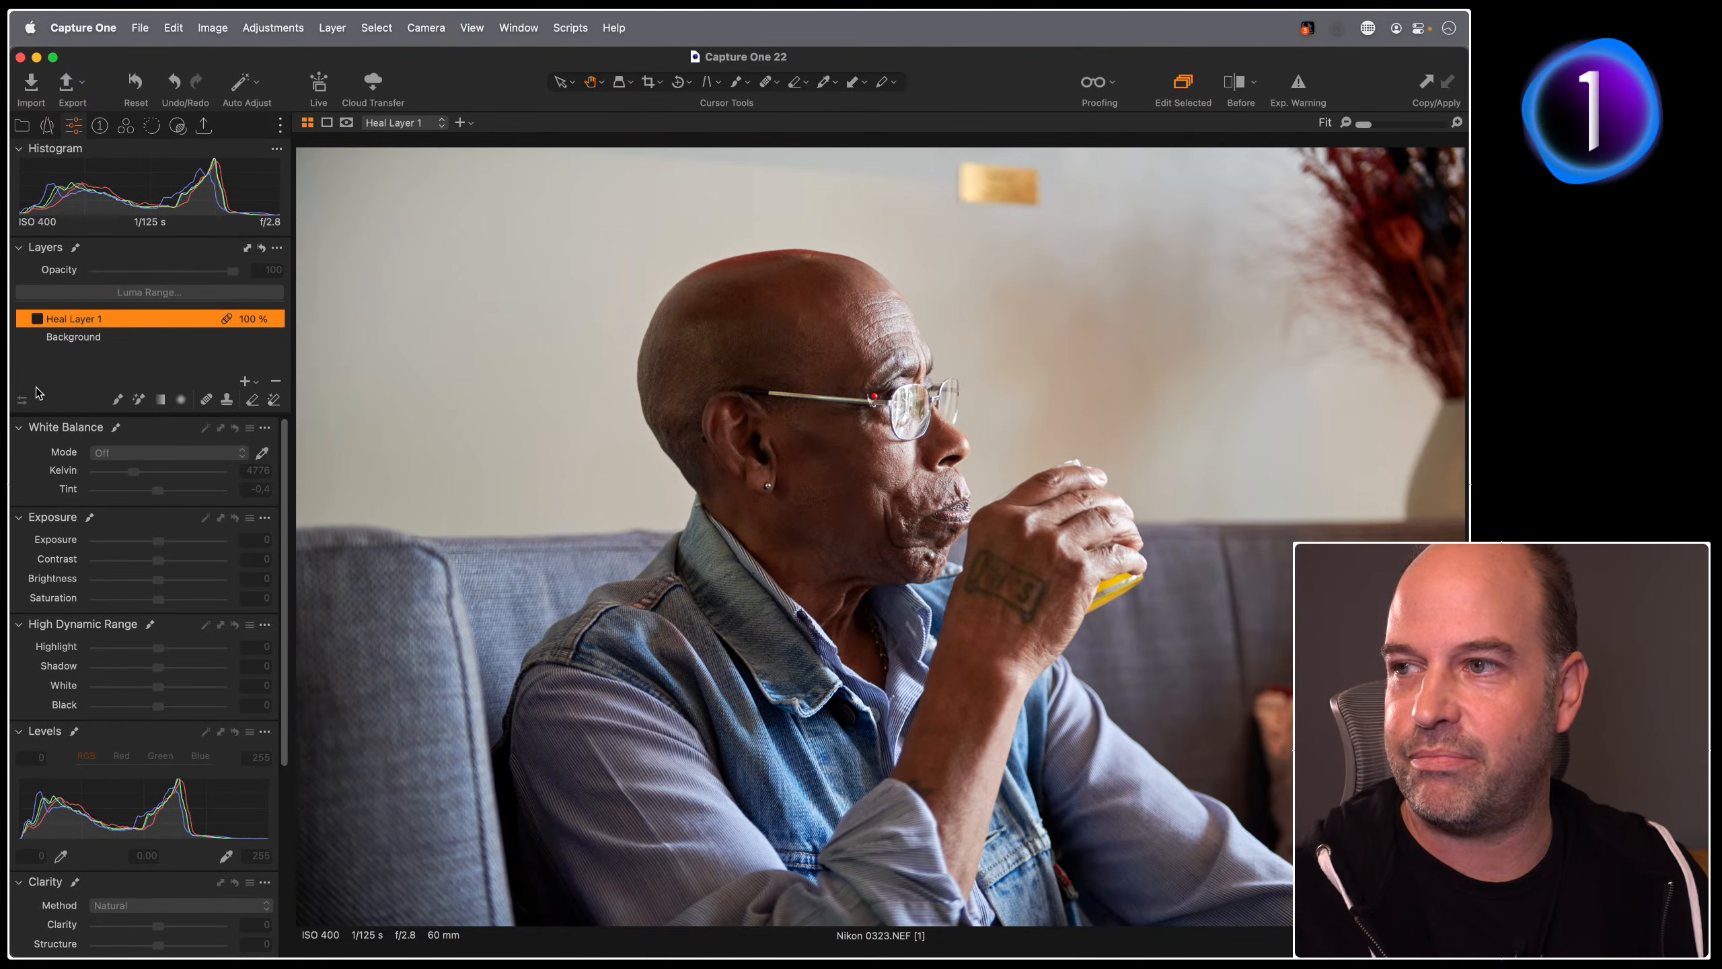
left_click(37, 318)
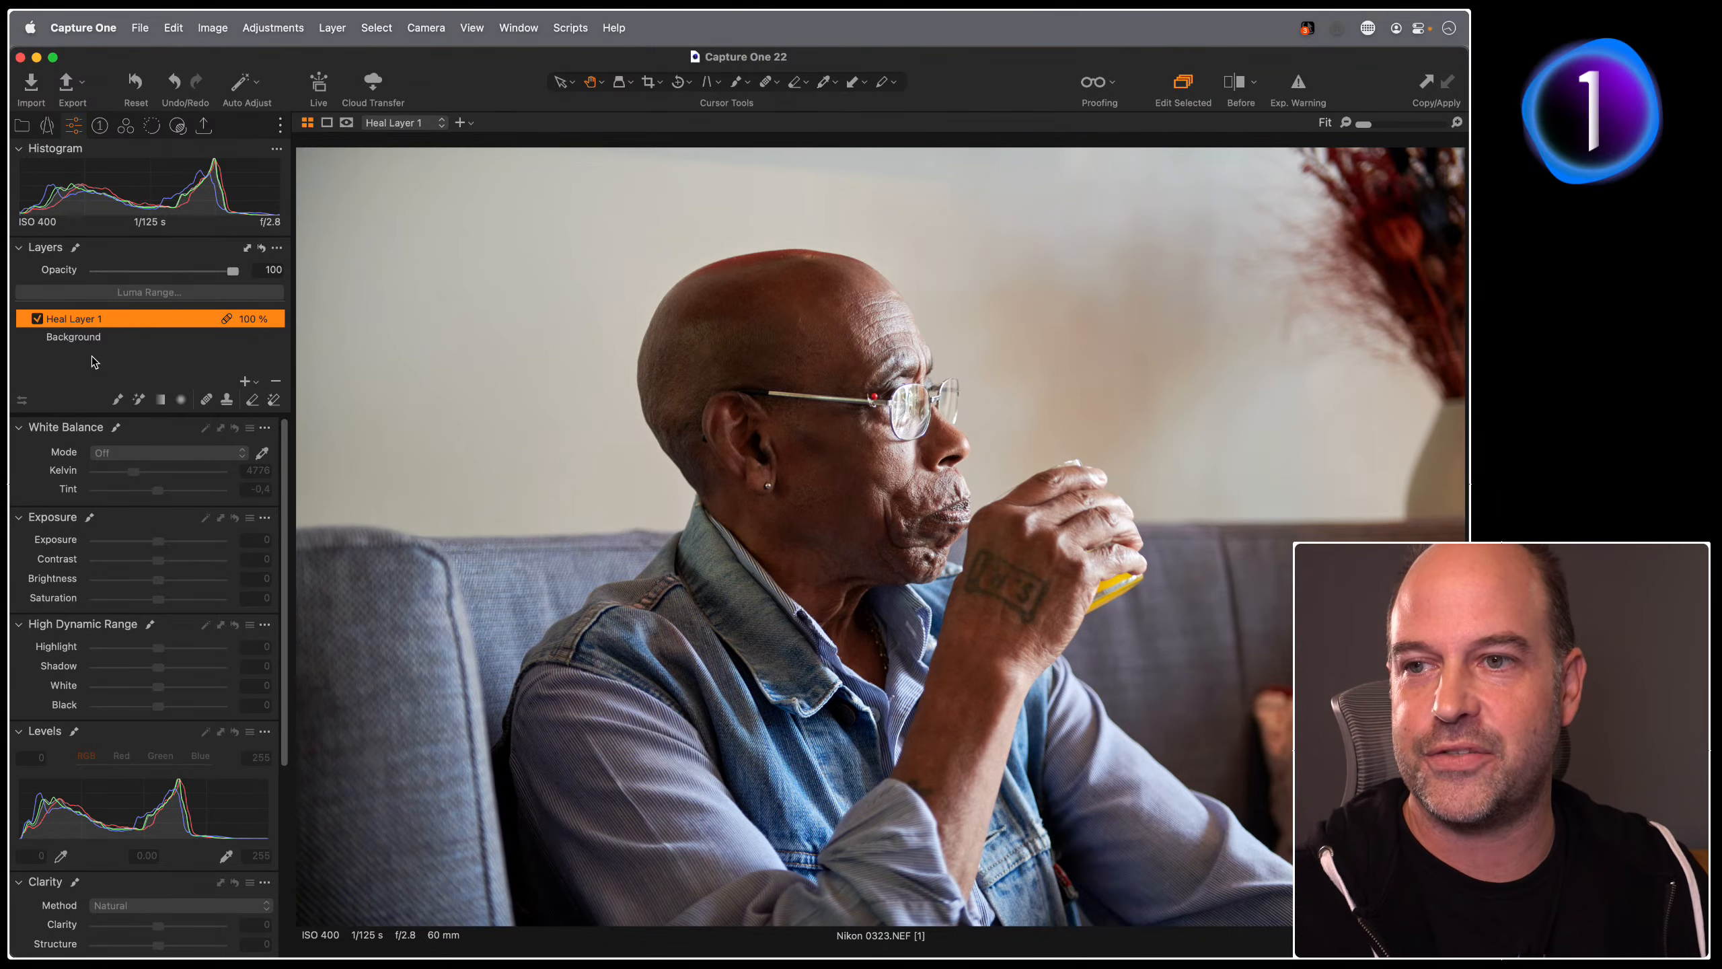
left_click(275, 382)
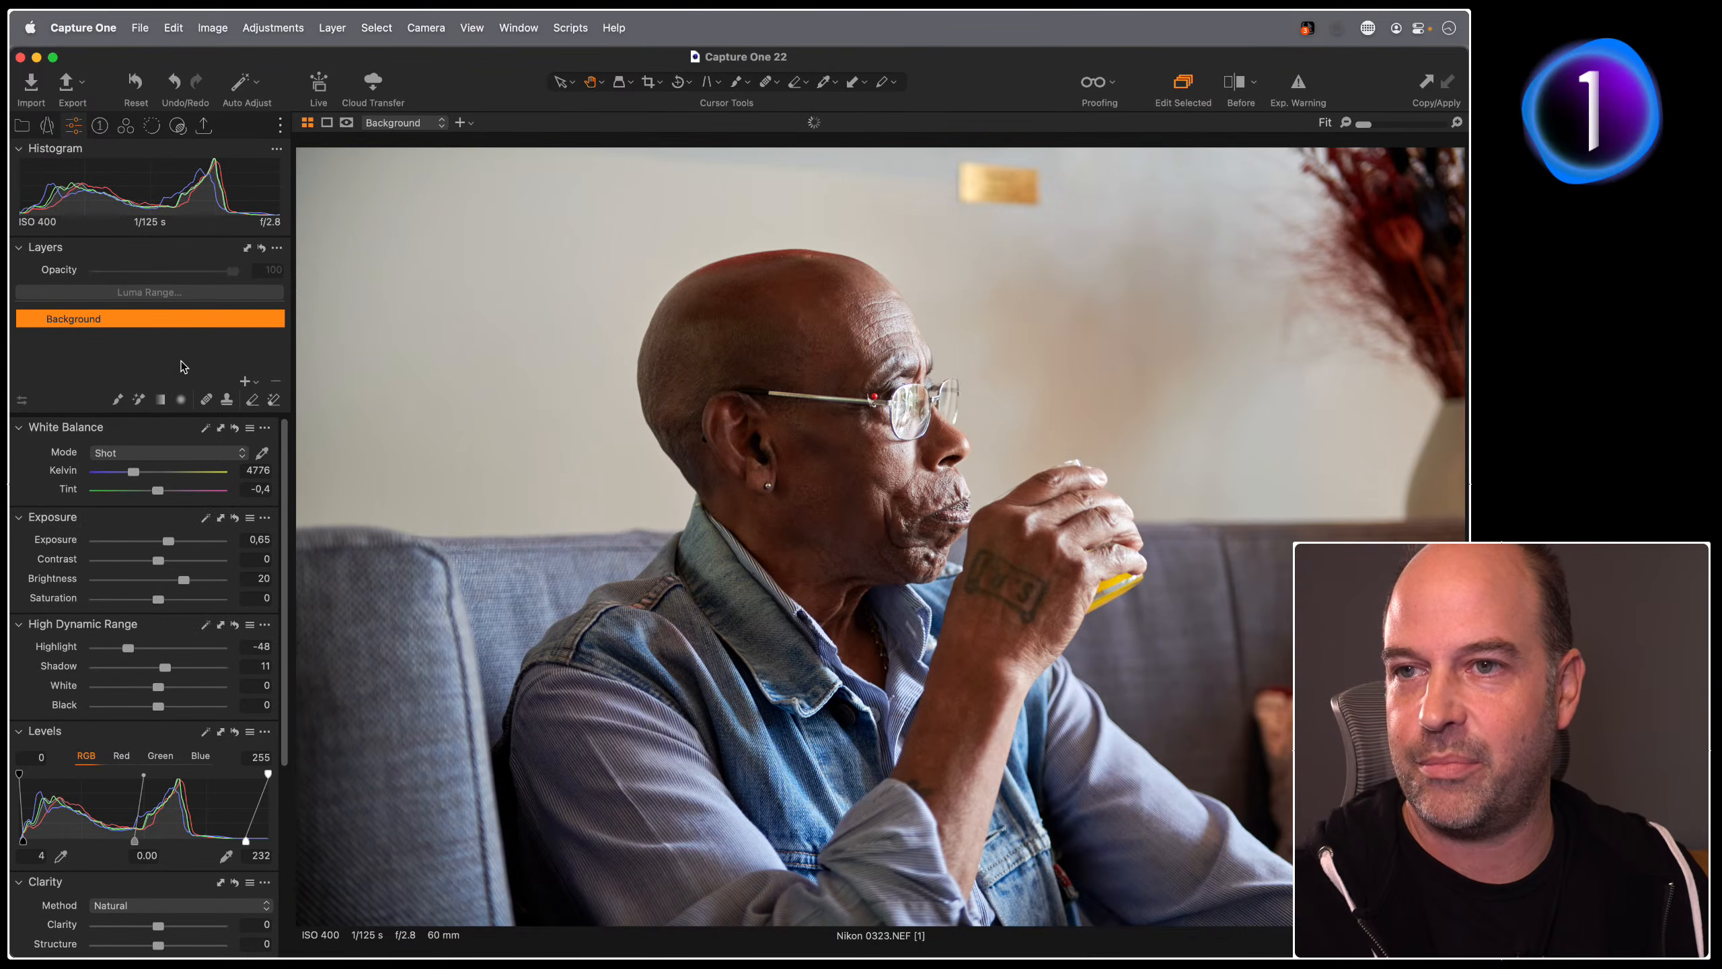
left_click(206, 400)
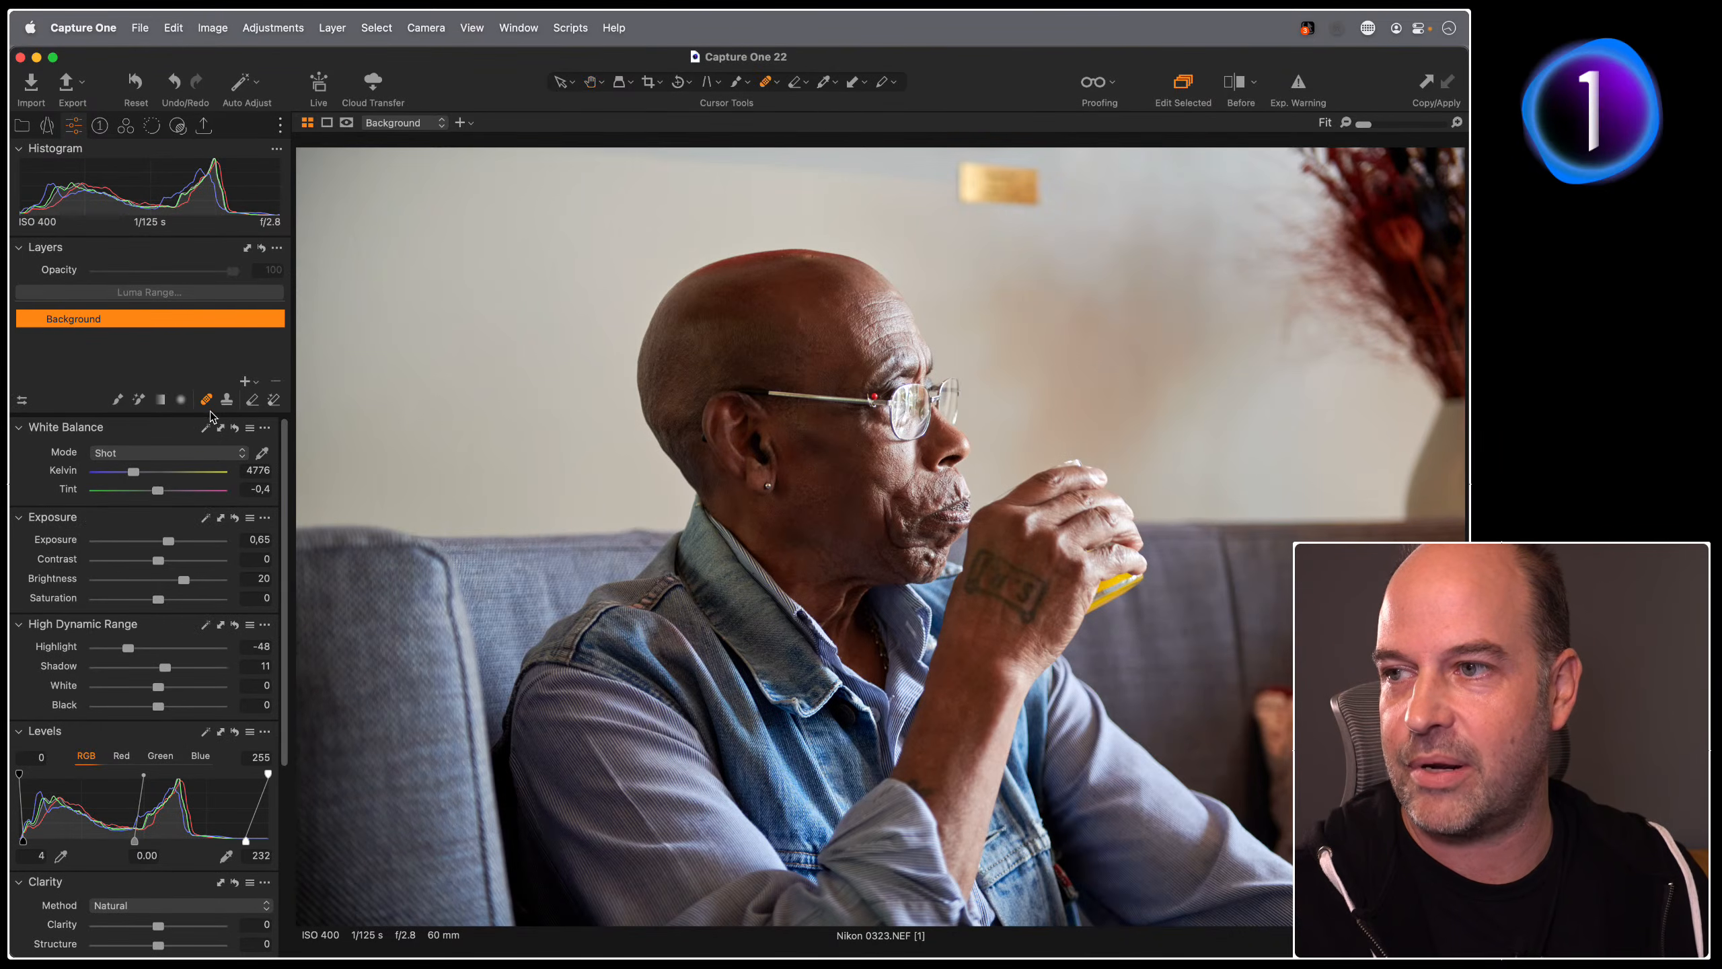
right_click(949, 225)
left_click_drag(1047, 174, 958, 184)
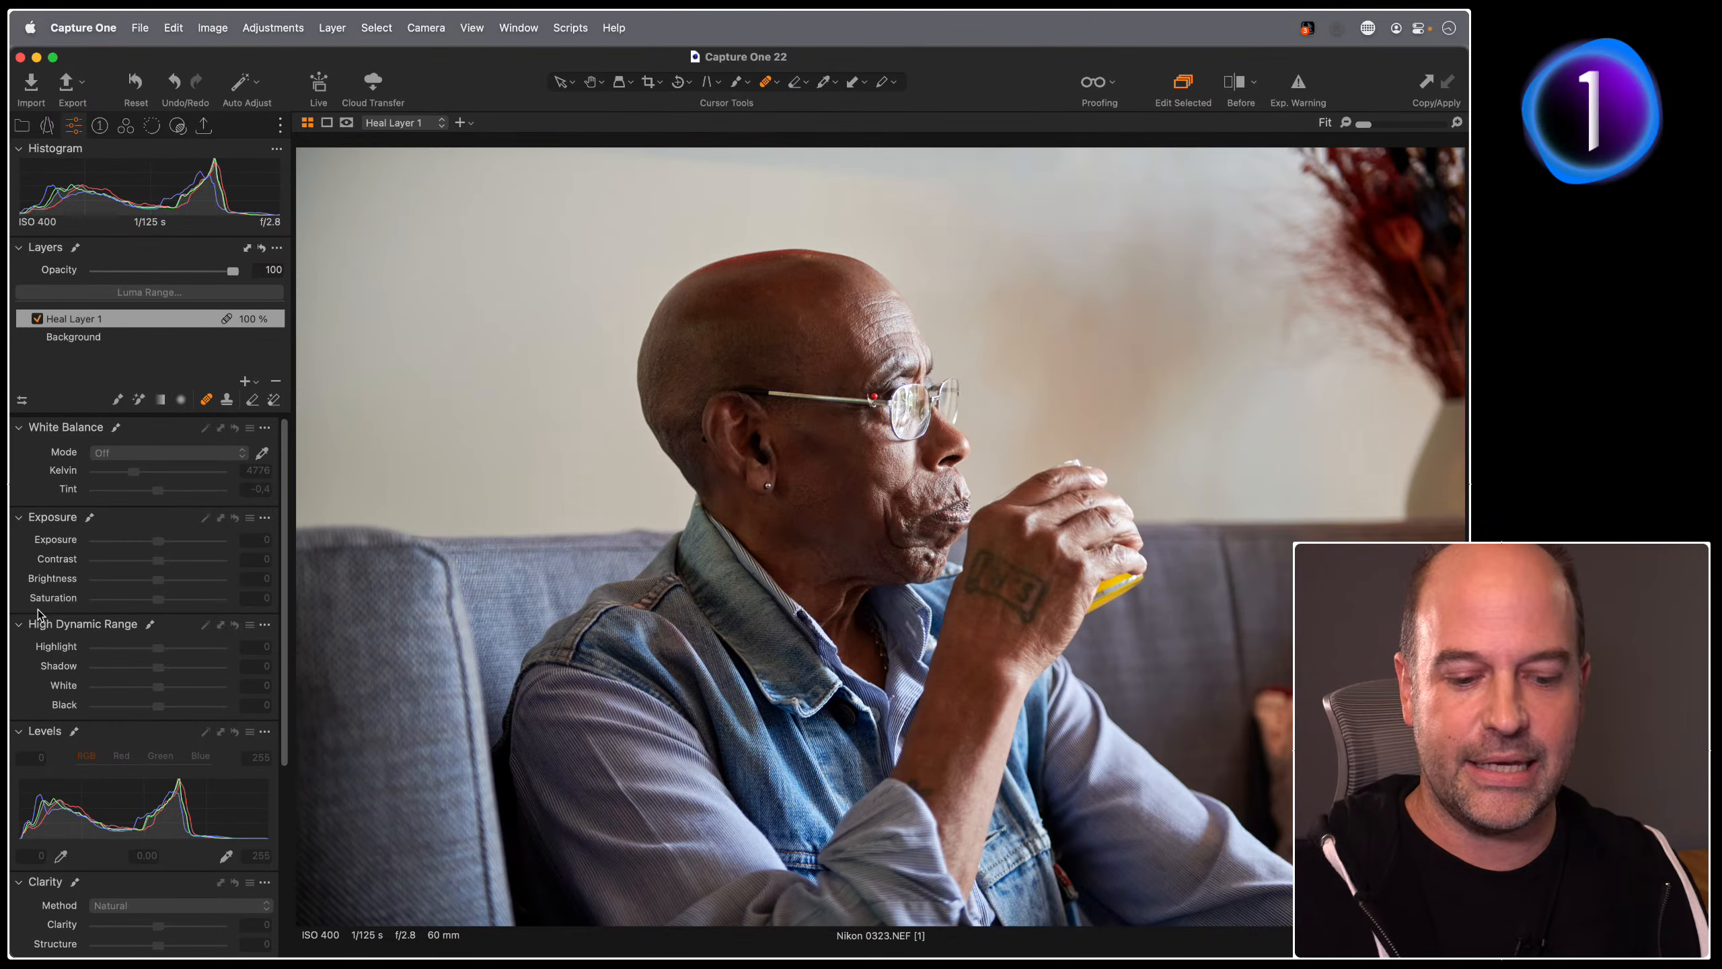
Step: Open the second variant of Canon 0240.CR3 from the image browser and select its Background layer
key("g")
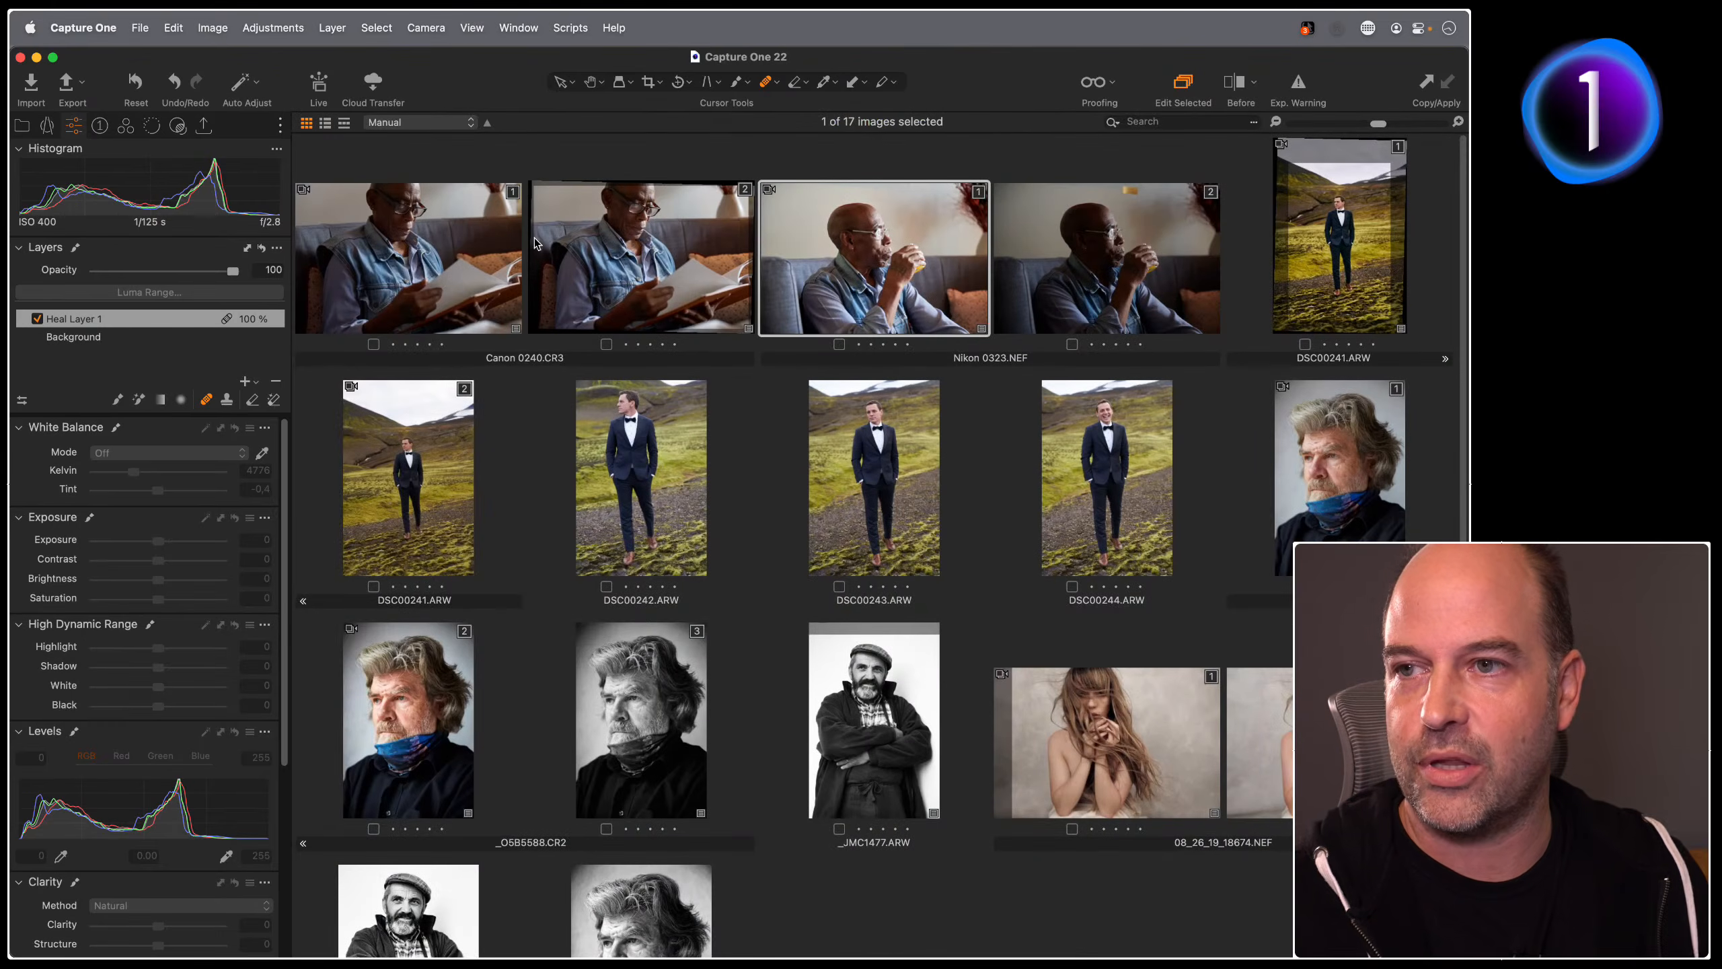
left_click(658, 261)
key("g")
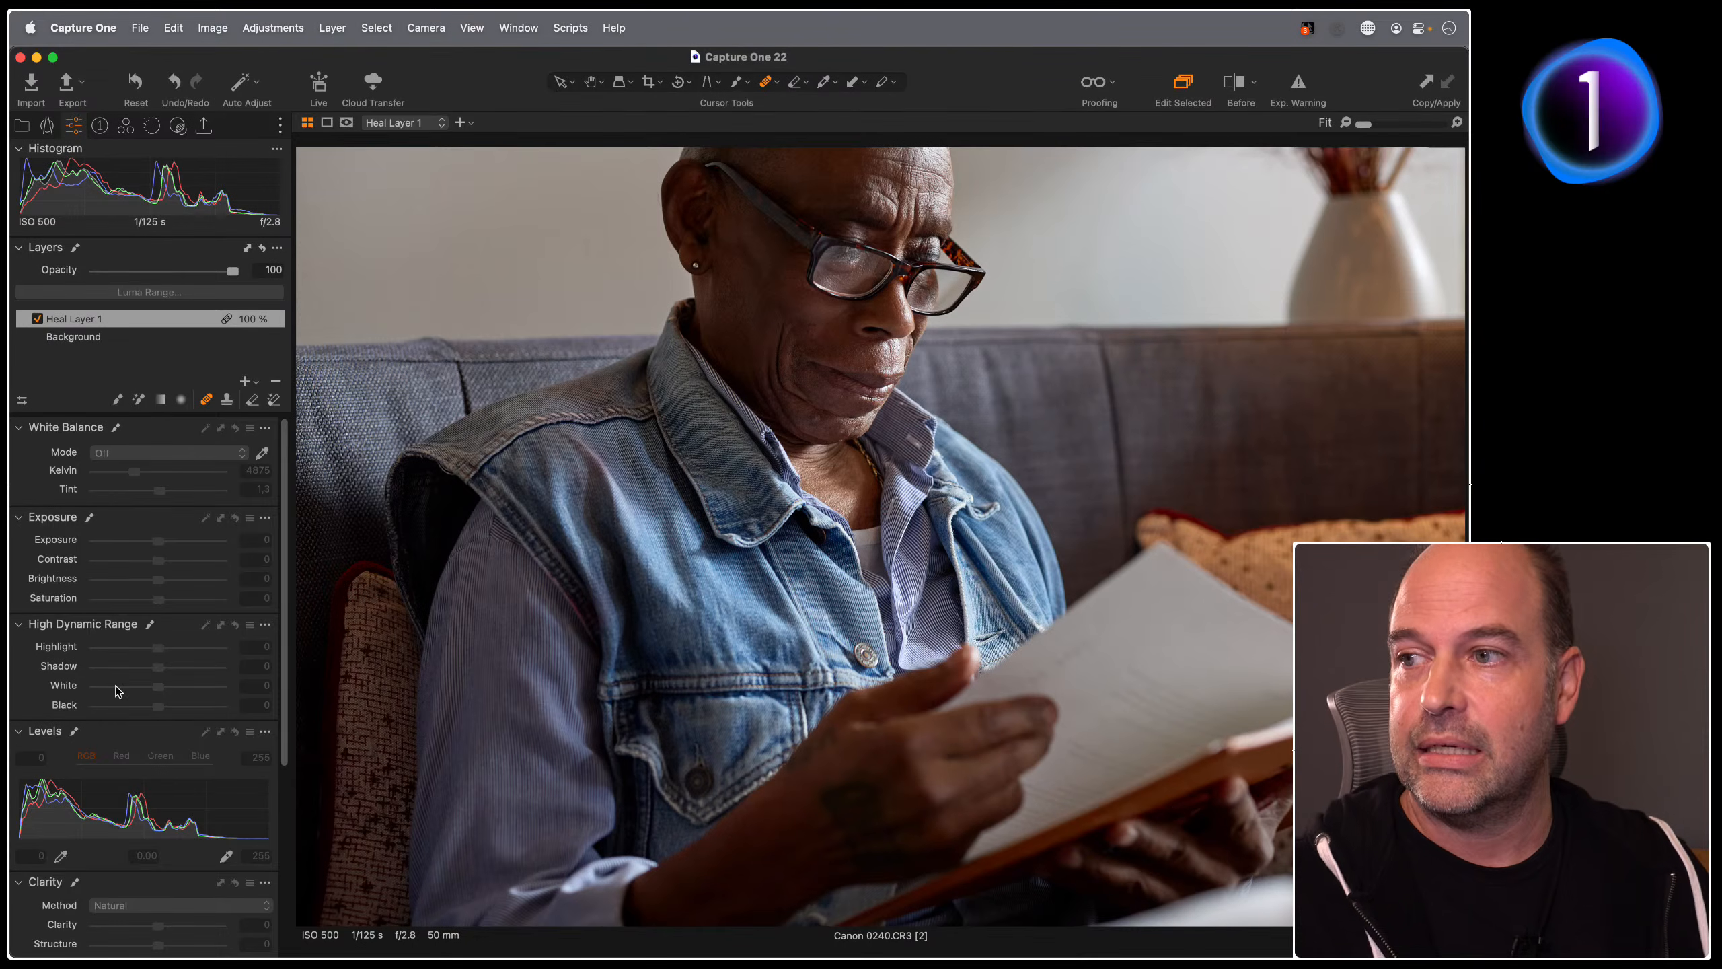
left_click(113, 339)
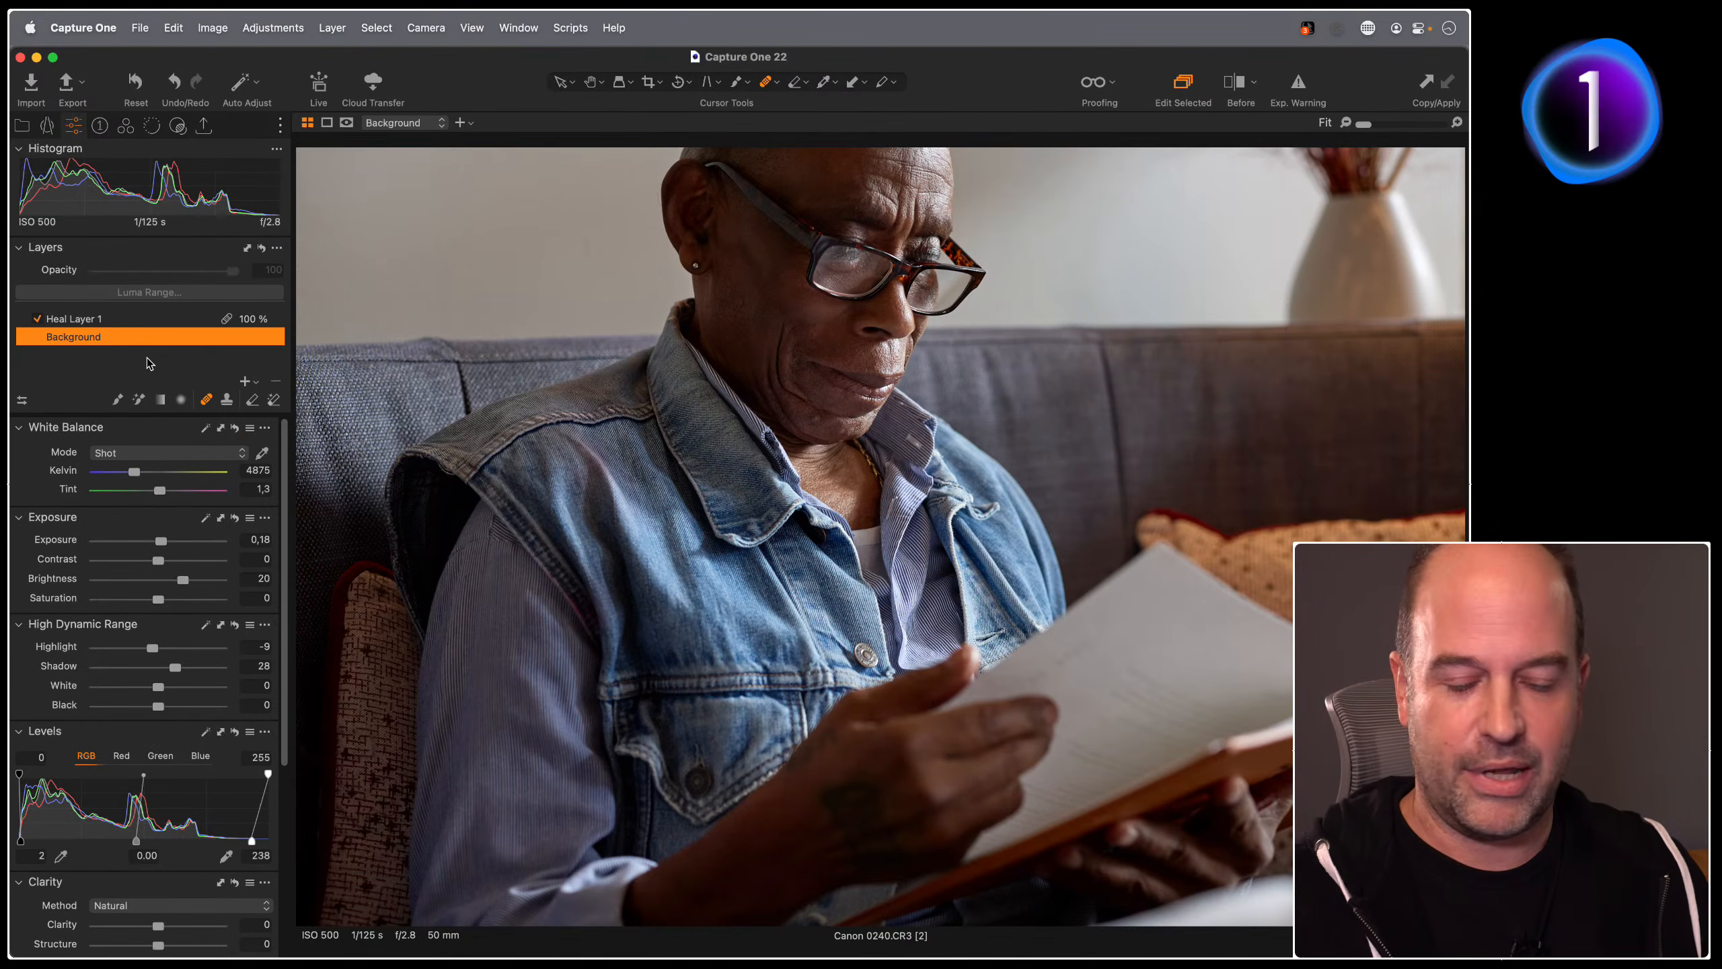
key("F1")
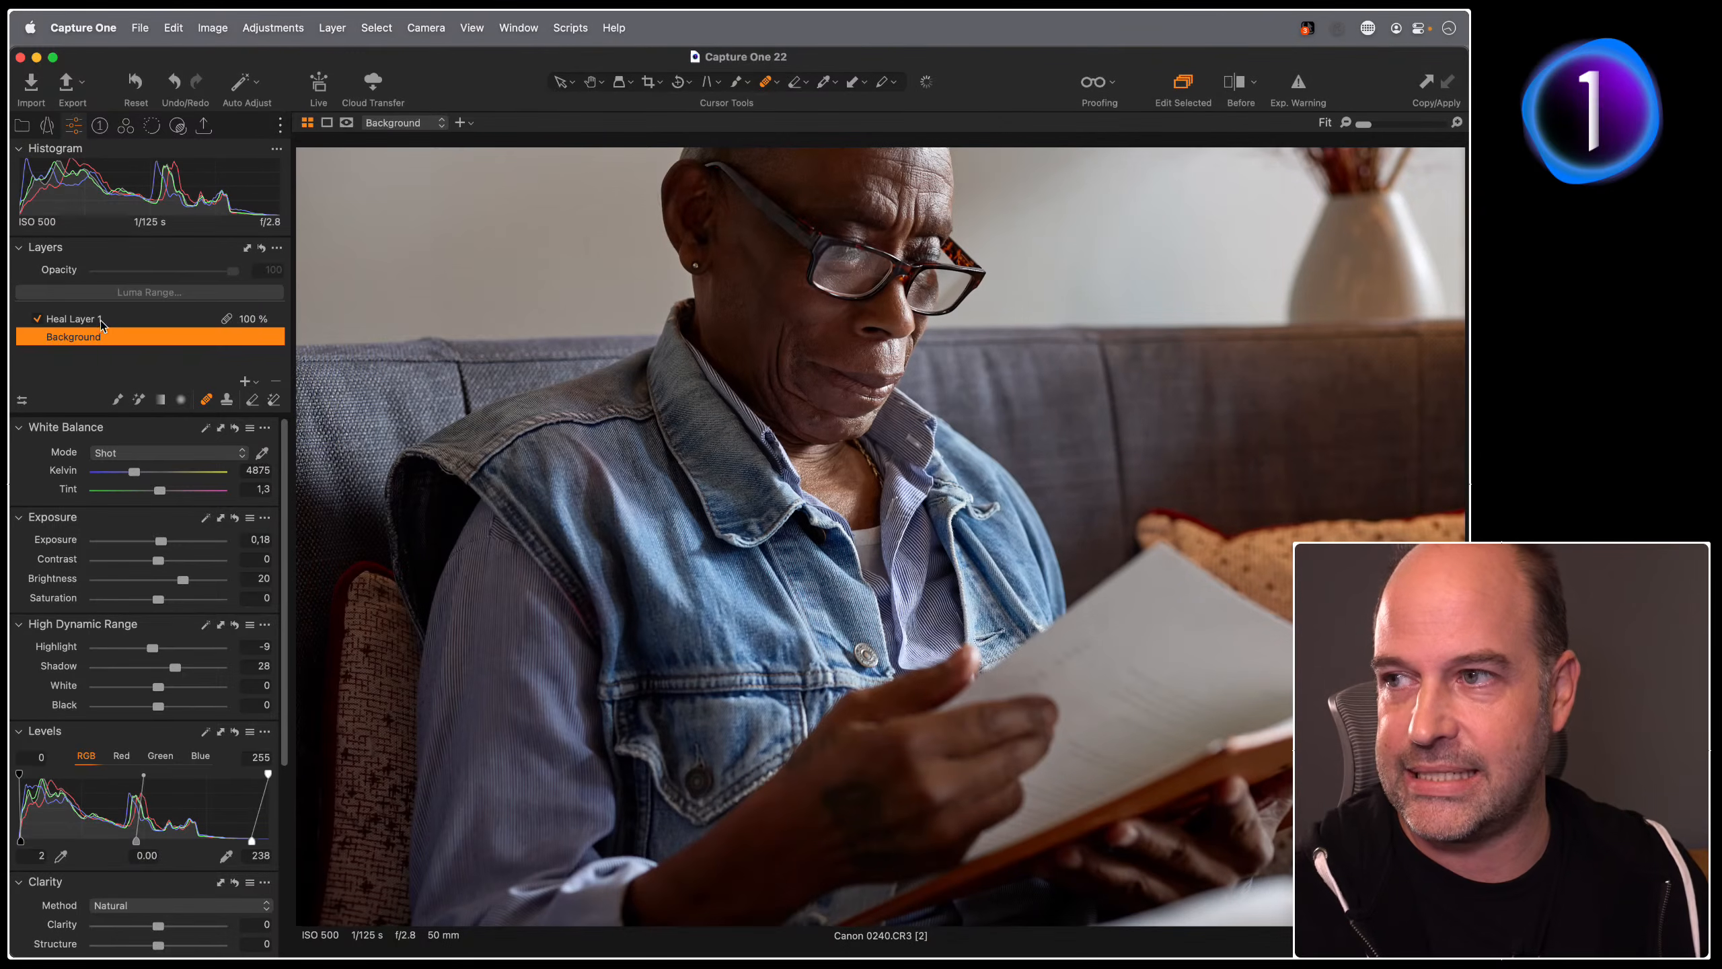
left_click(100, 320)
left_click(37, 319)
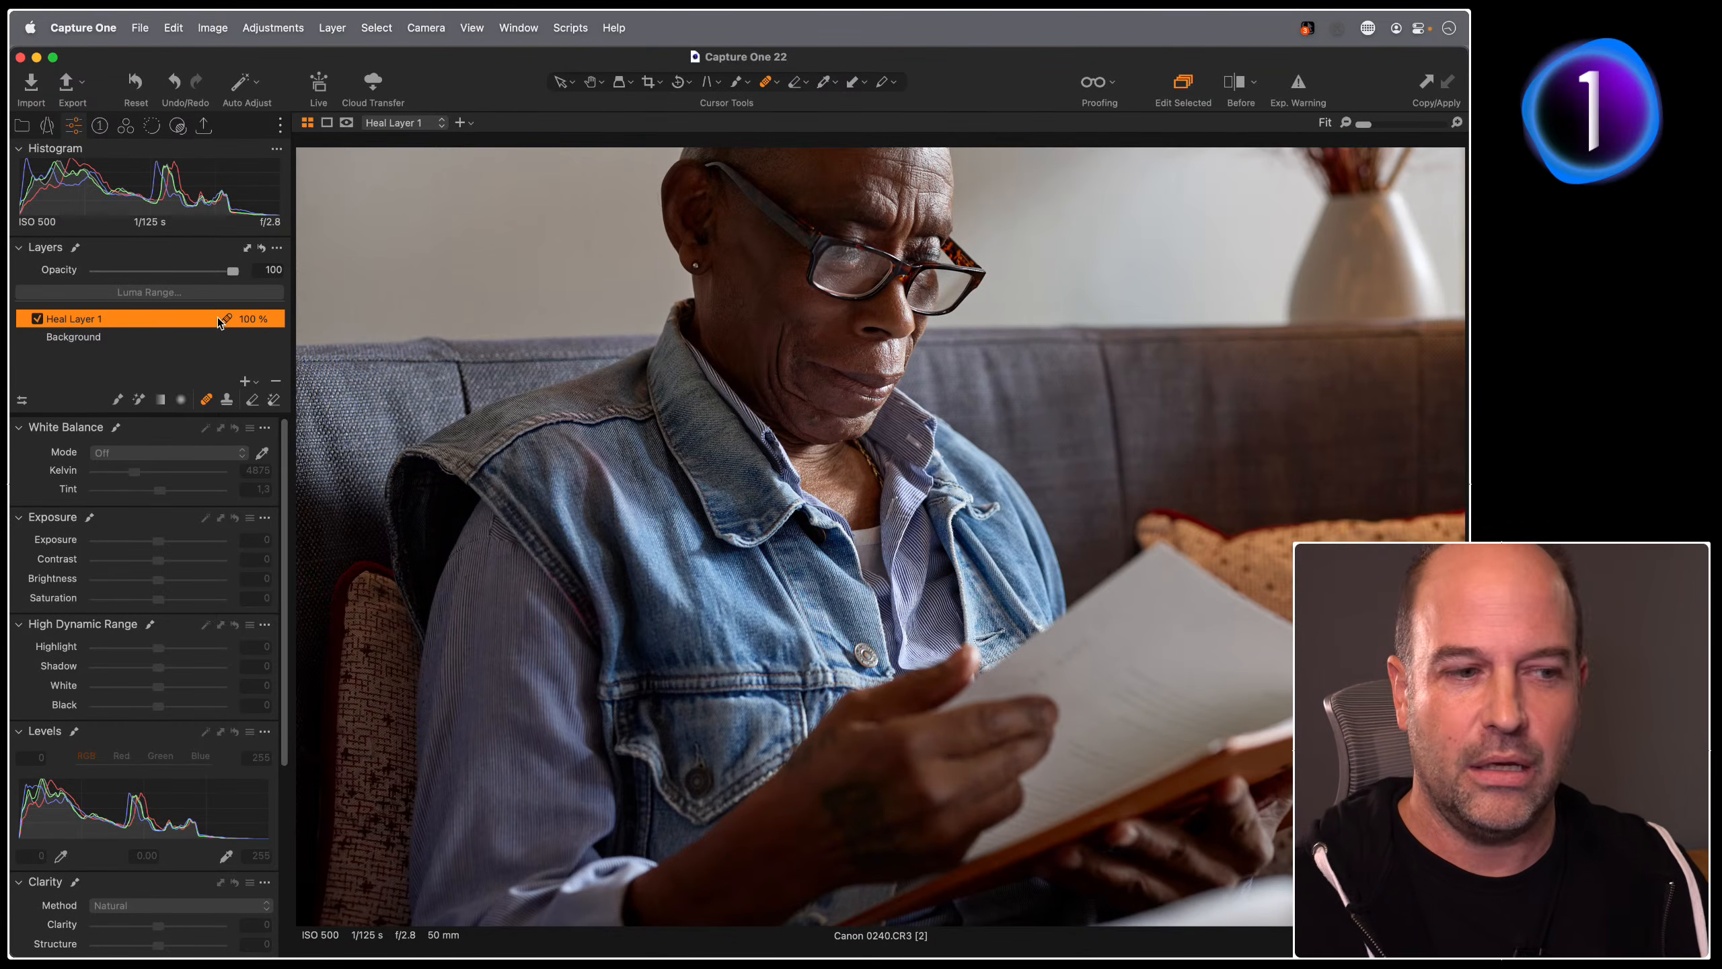
left_click(92, 339)
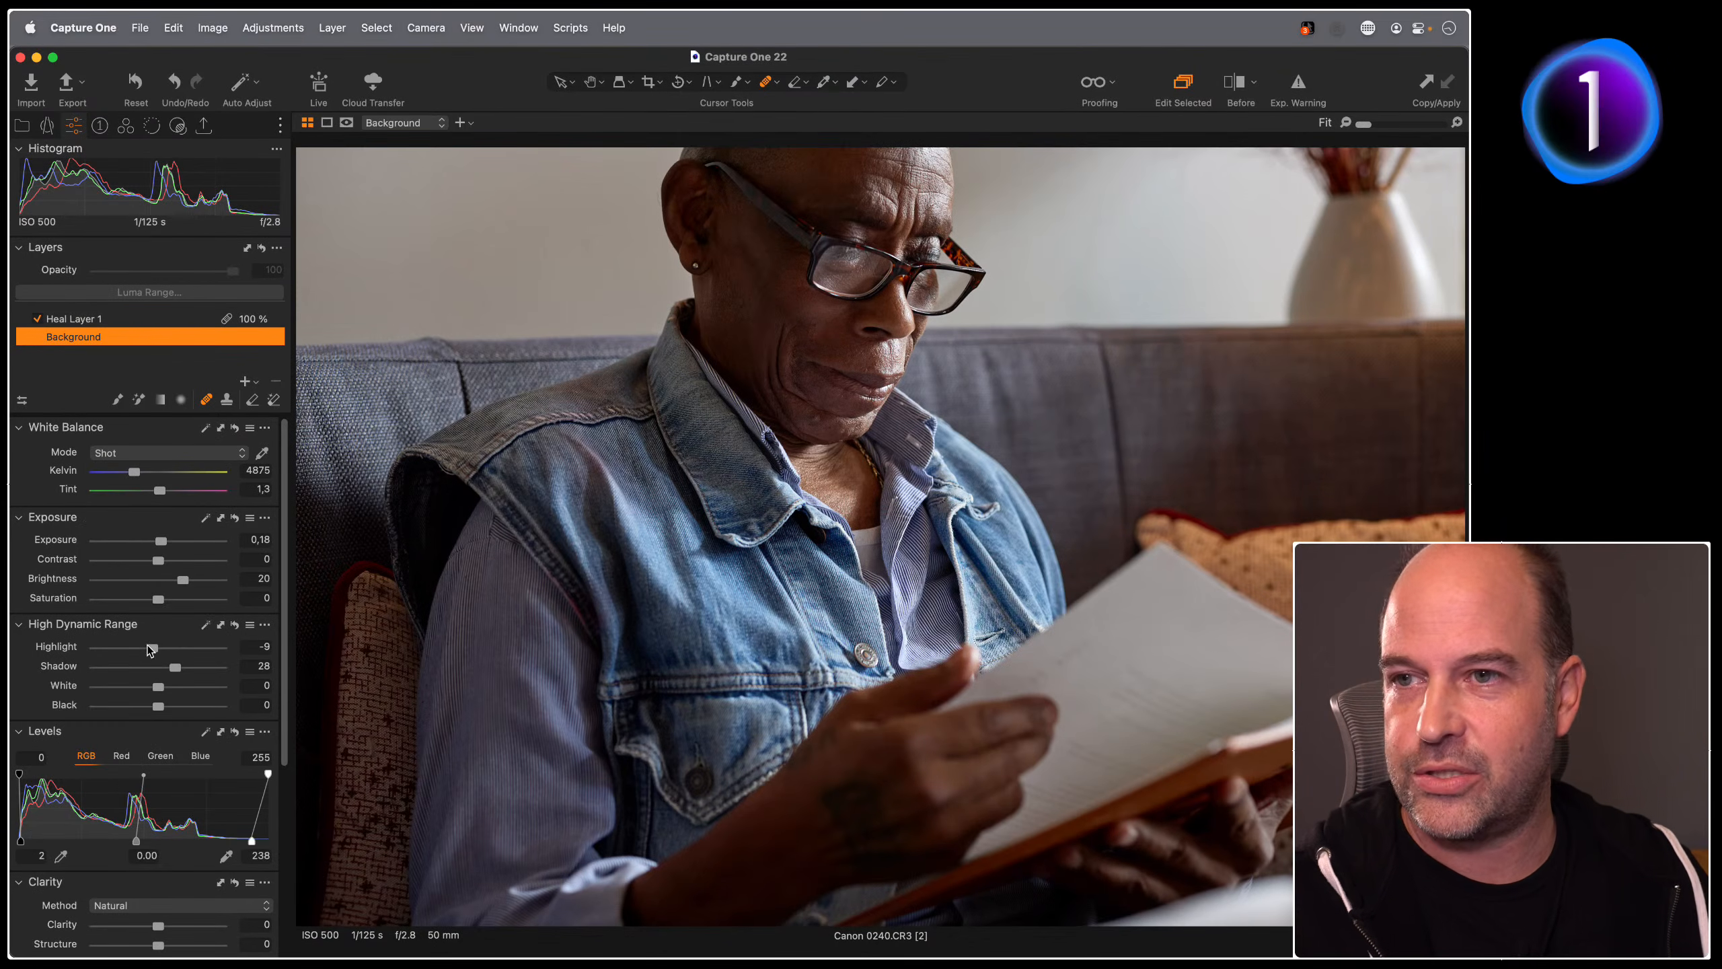
Step: Inspect the man's forehead up close and set the High Dynamic Range Highlight to 19 on the Background layer
key("h")
left_click(949, 193)
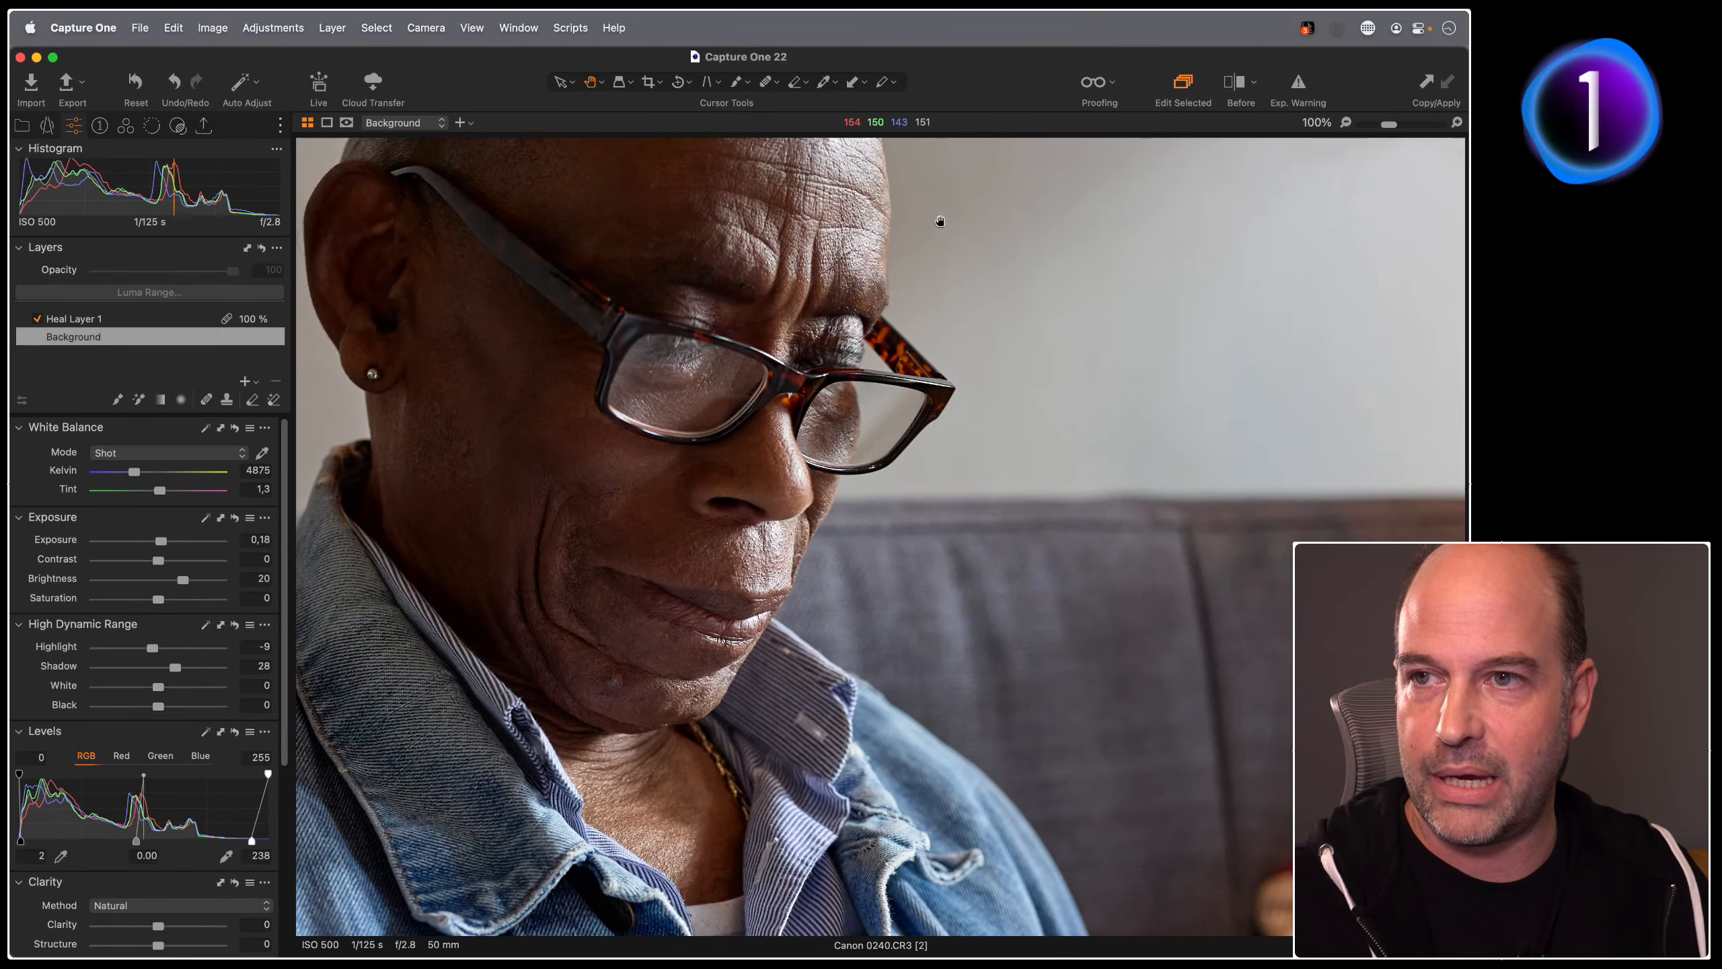
left_click(867, 238)
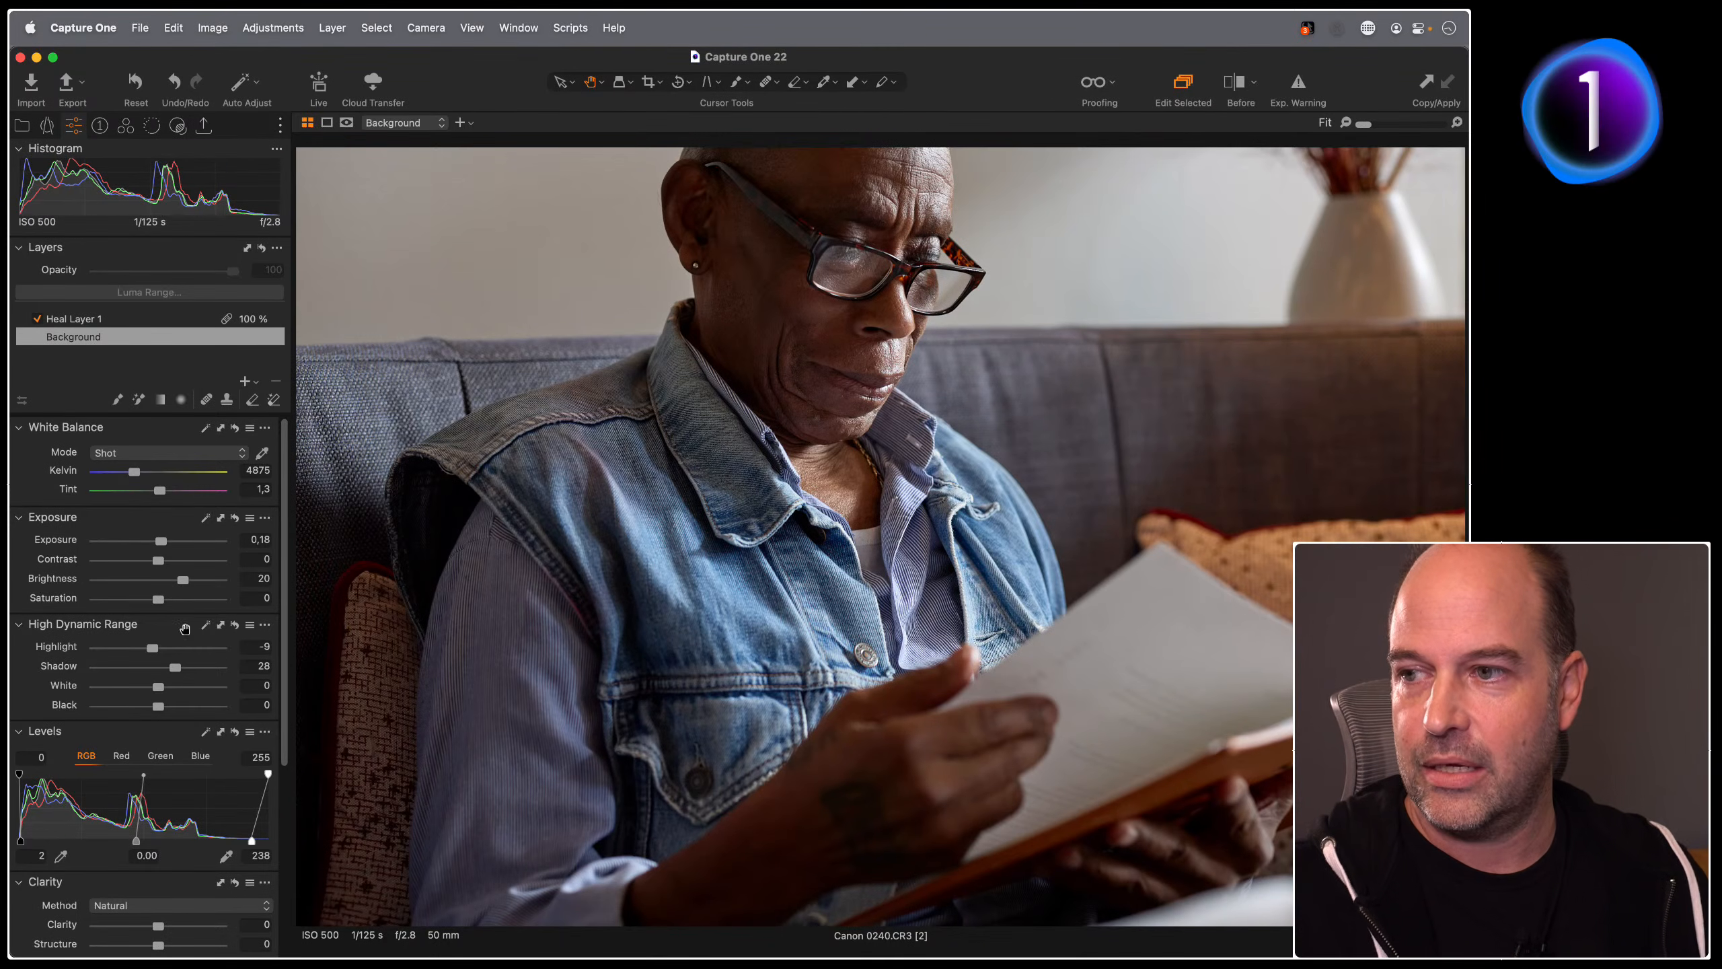
left_click_drag(160, 649, 88, 657)
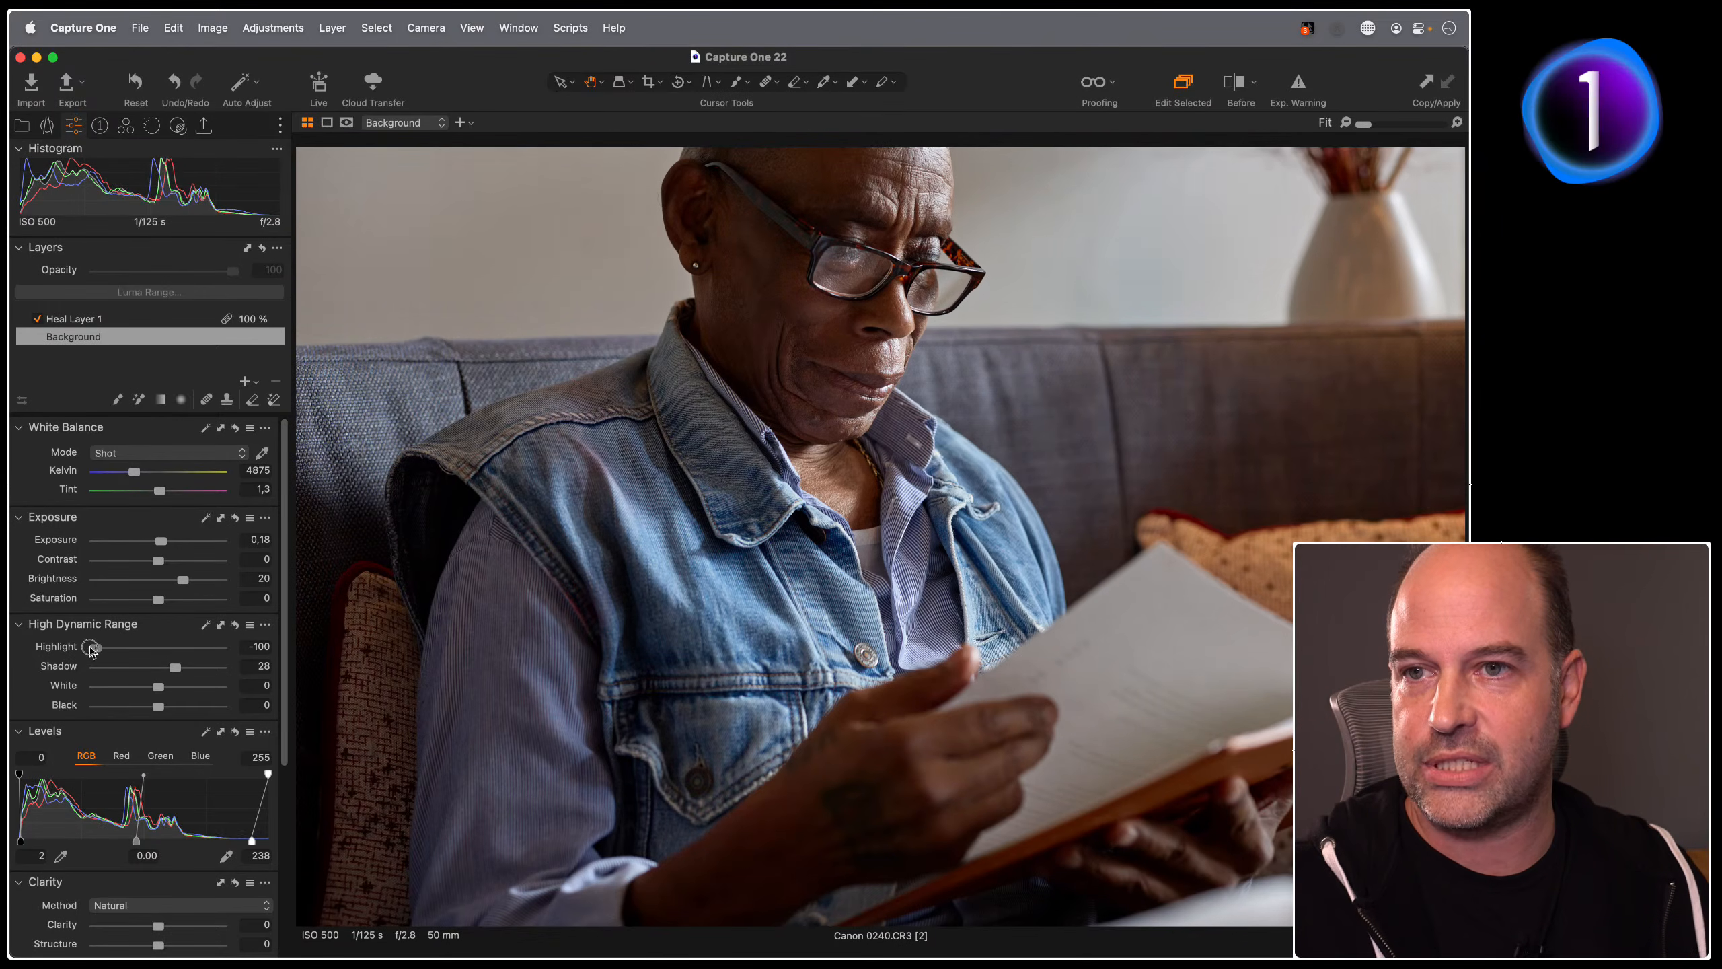
left_click_drag(96, 648, 169, 646)
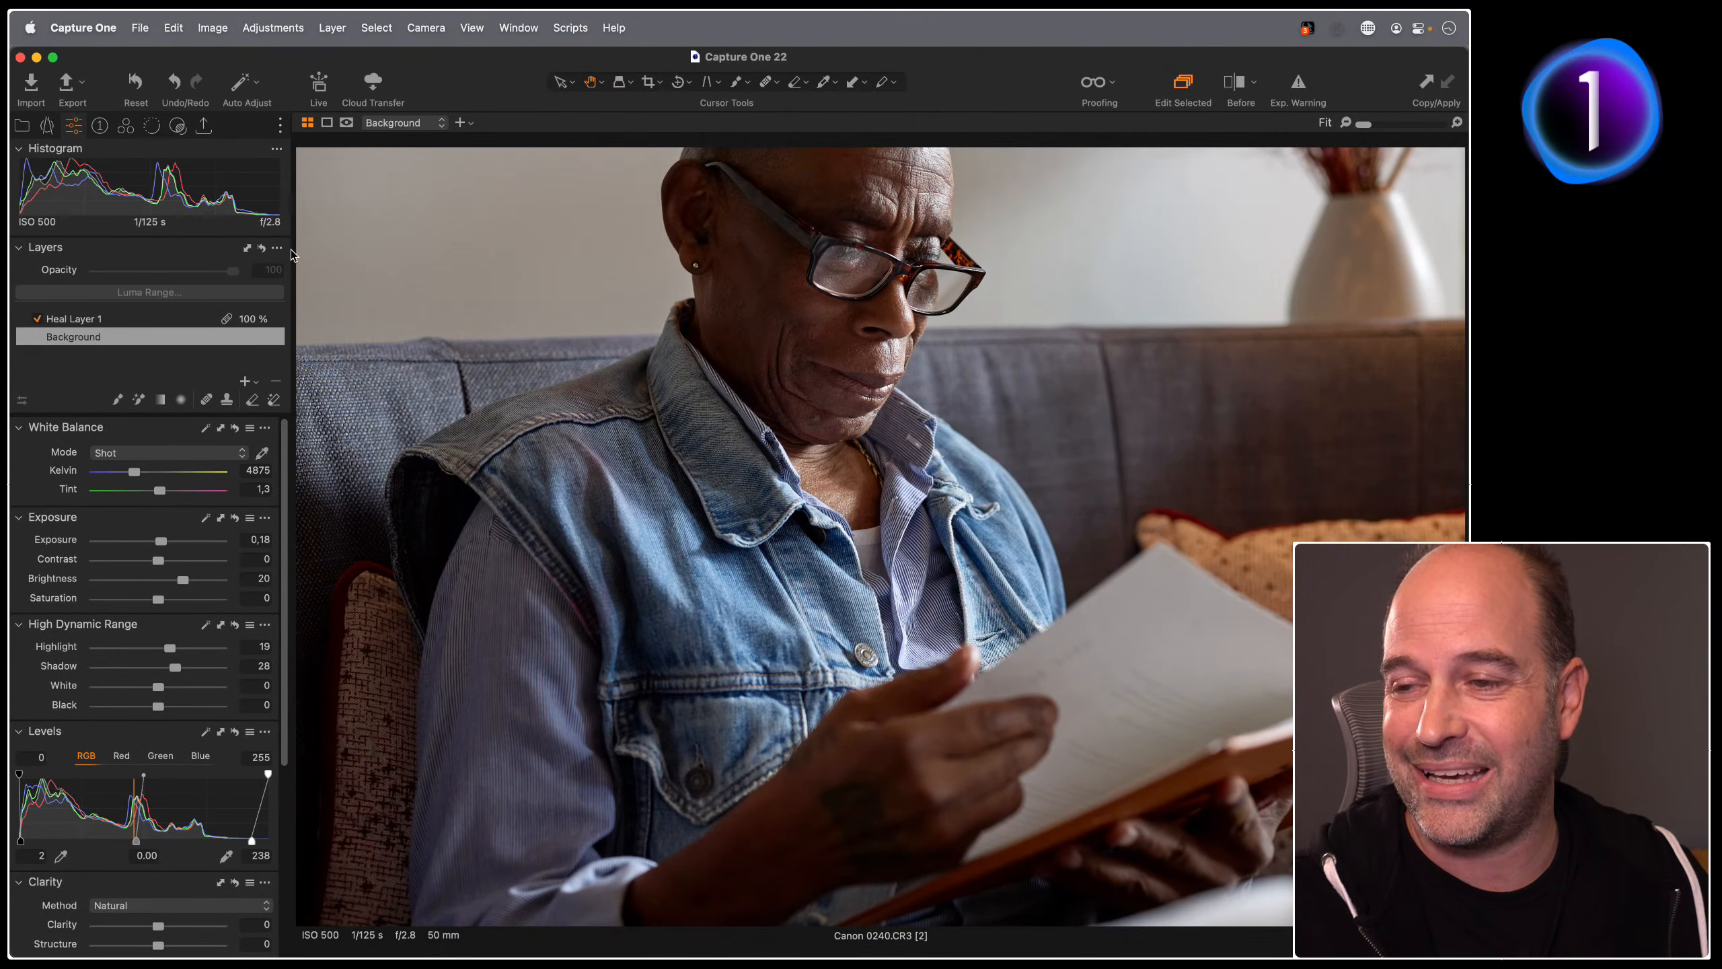
Step: Try High Dynamic Range White at -100 while checking the face up close and set it to -35
mouse_move(158, 687)
left_mouse_down()
mouse_move(49, 692)
mouse_move(172, 690)
mouse_move(148, 689)
left_mouse_up()
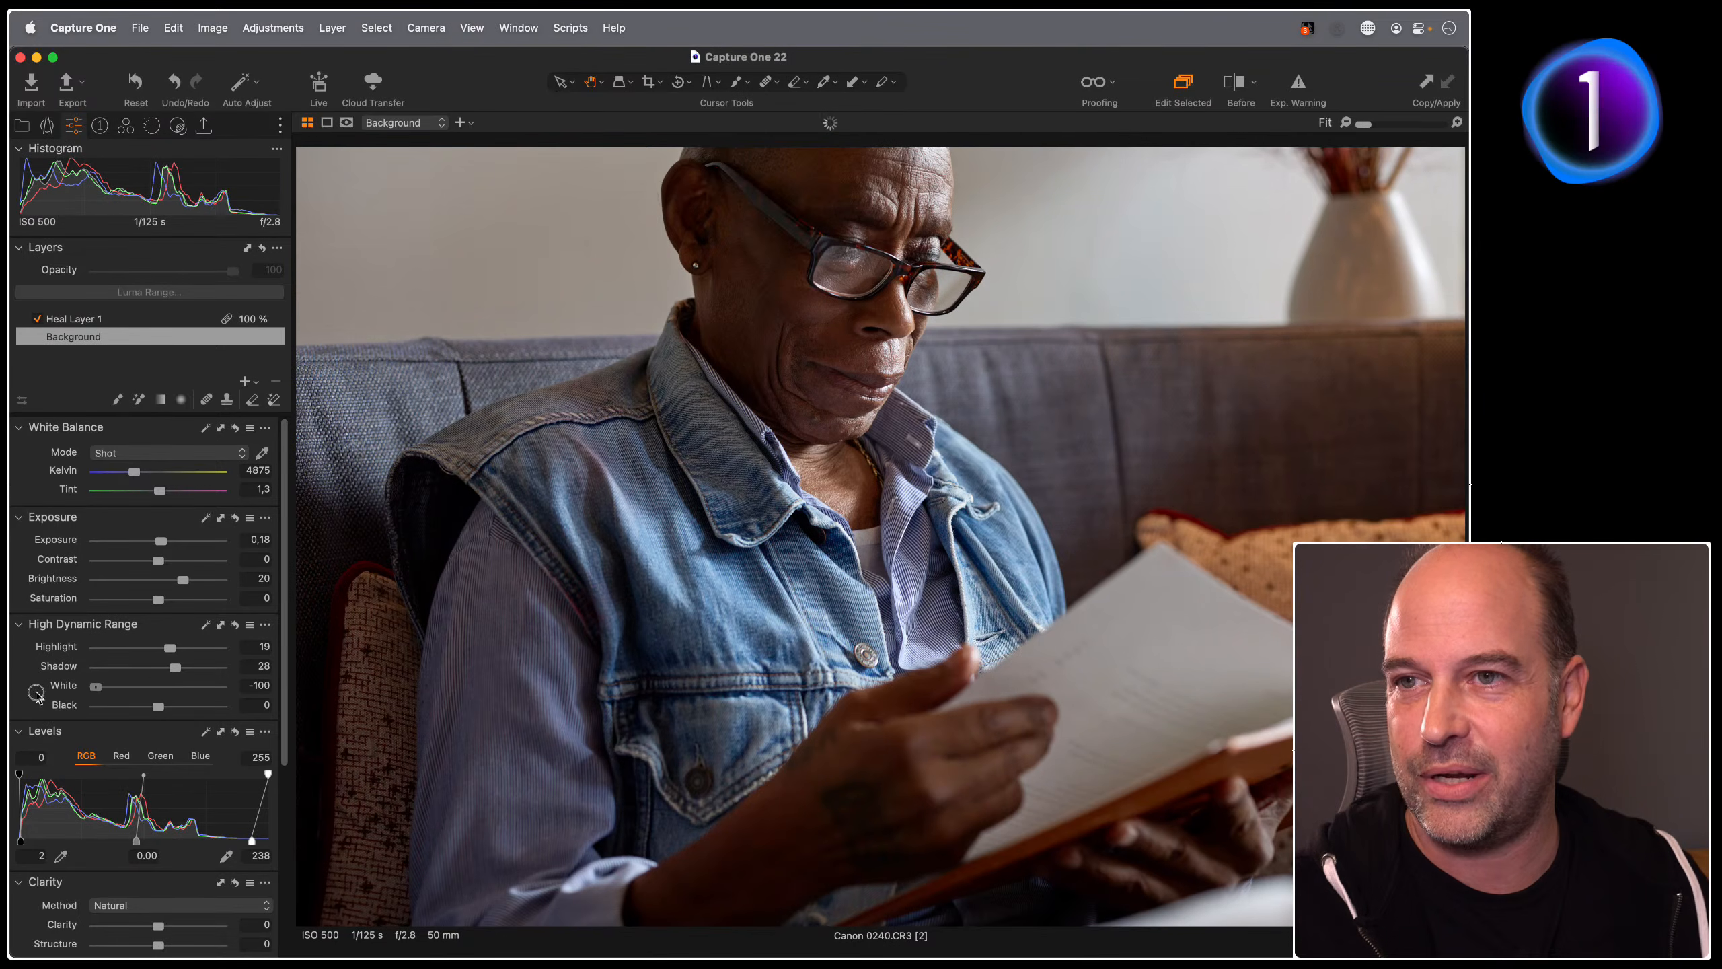
left_click(933, 177)
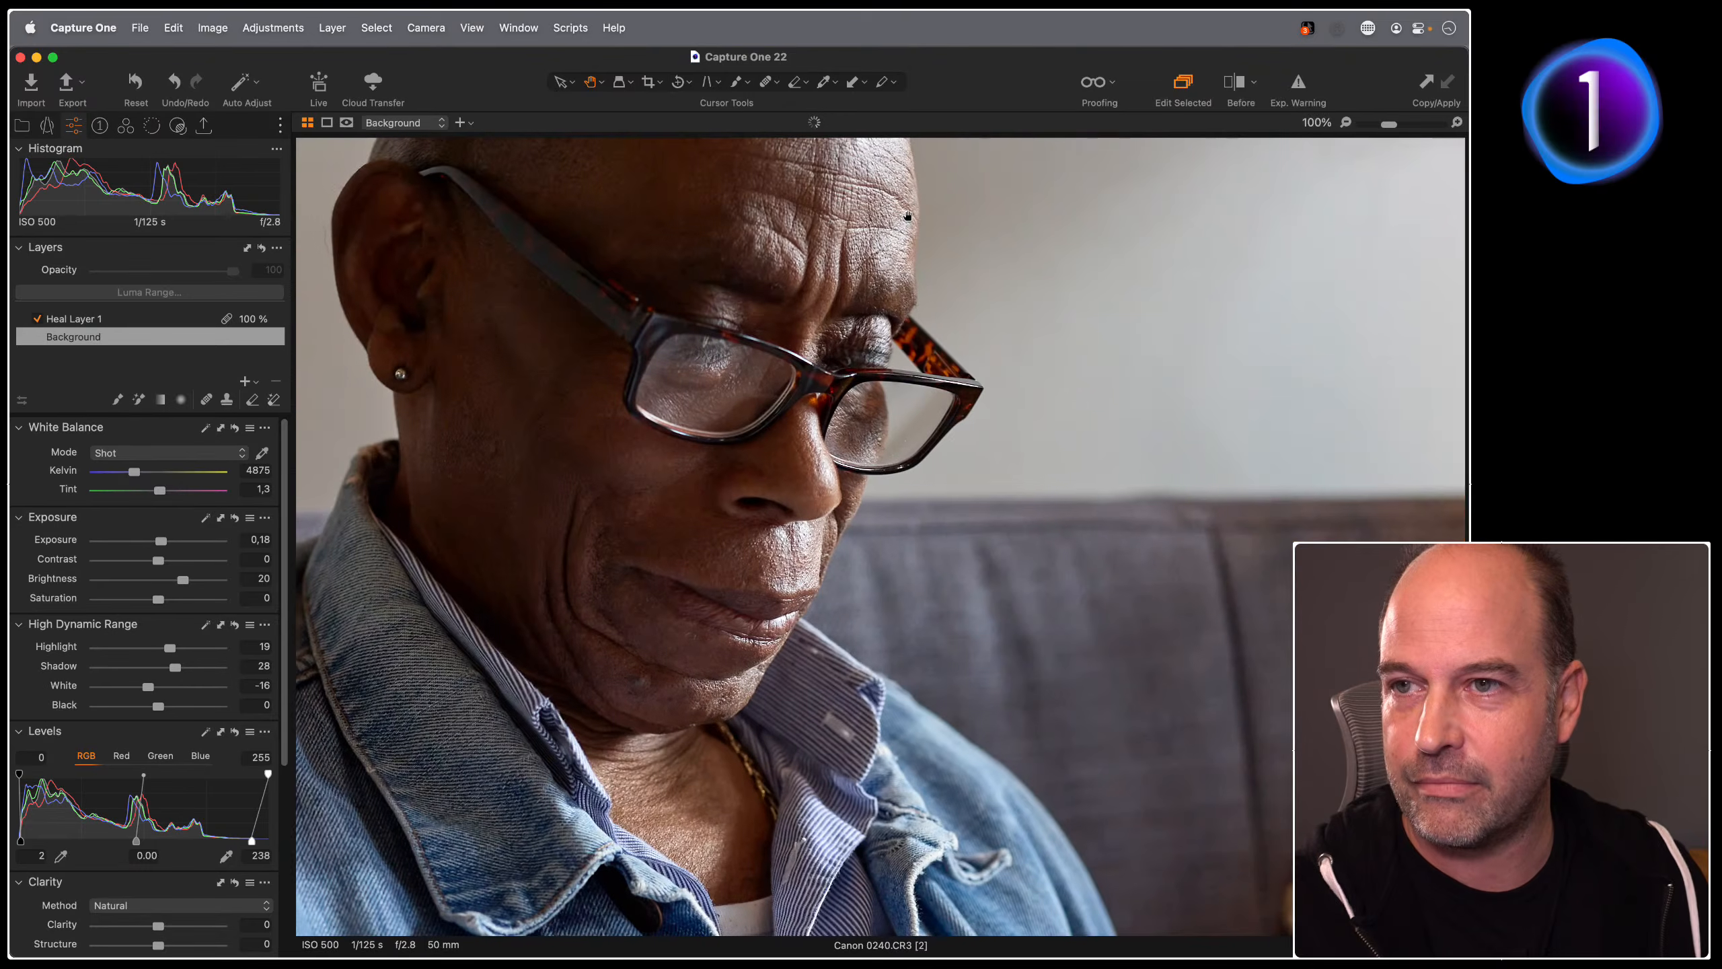
left_click_drag(148, 687, 68, 702)
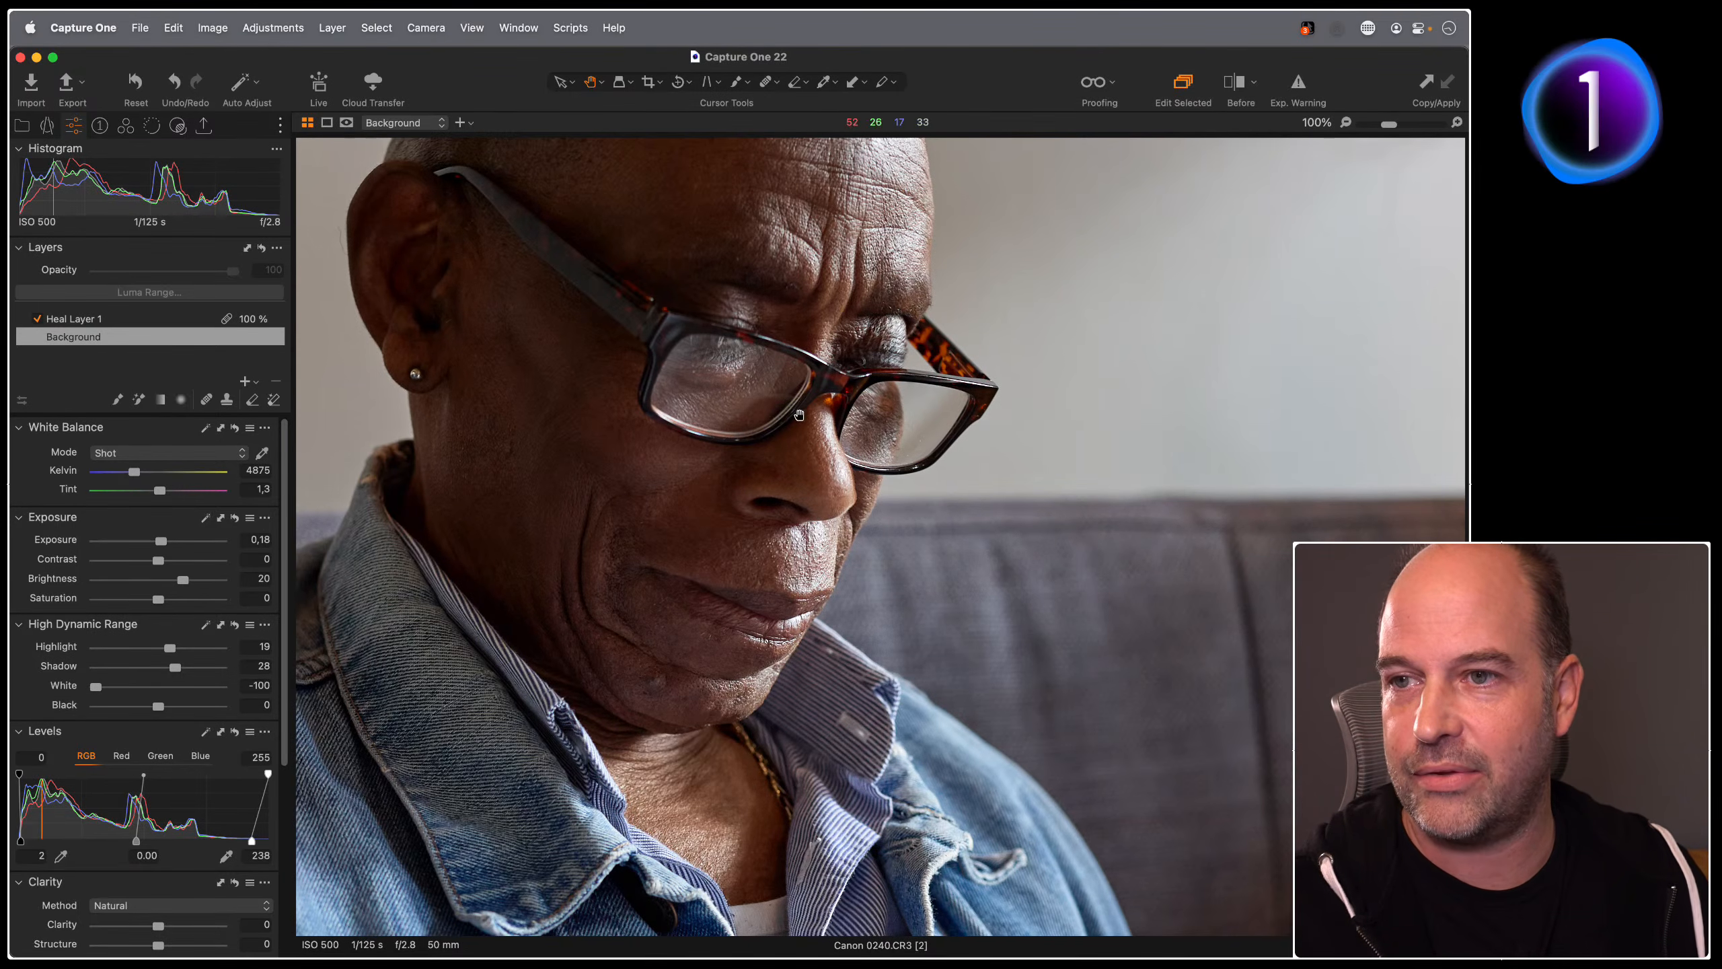
left_click(505, 648)
mouse_move(103, 694)
left_mouse_down()
mouse_move(206, 692)
mouse_move(81, 689)
left_mouse_up()
double_click(81, 690)
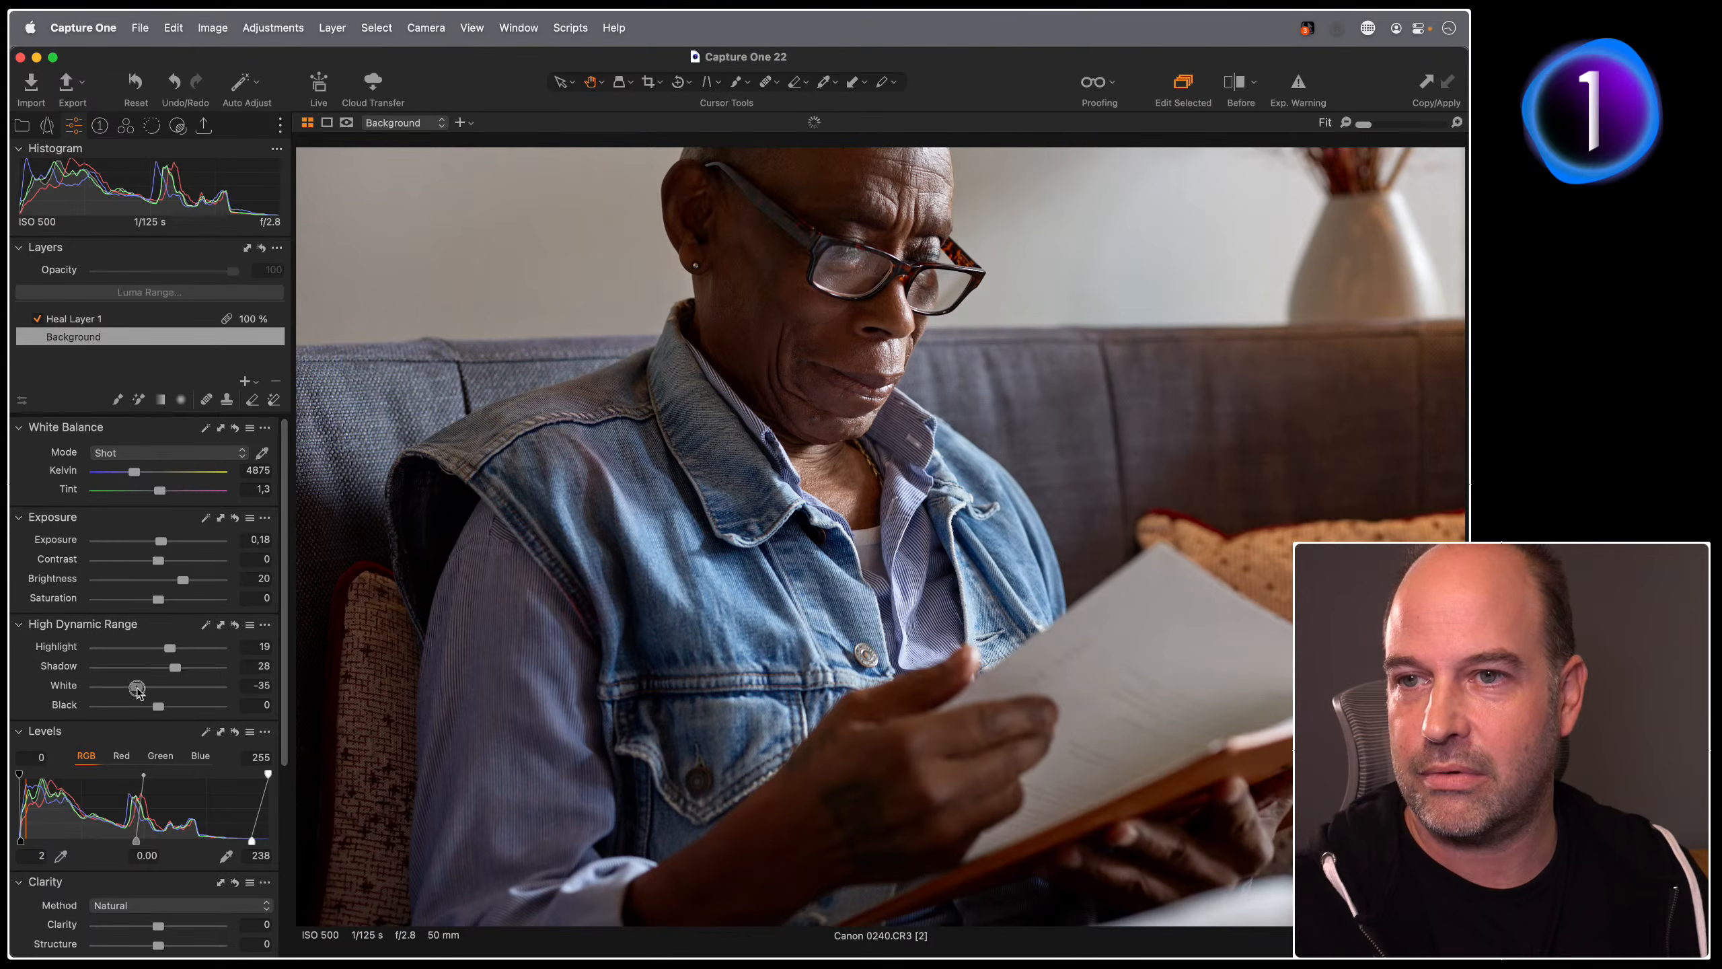
Step: Paint over the bright areas of the man's forehead with the Highlights (recover) style brush at a reduced brush size
left_click(99, 125)
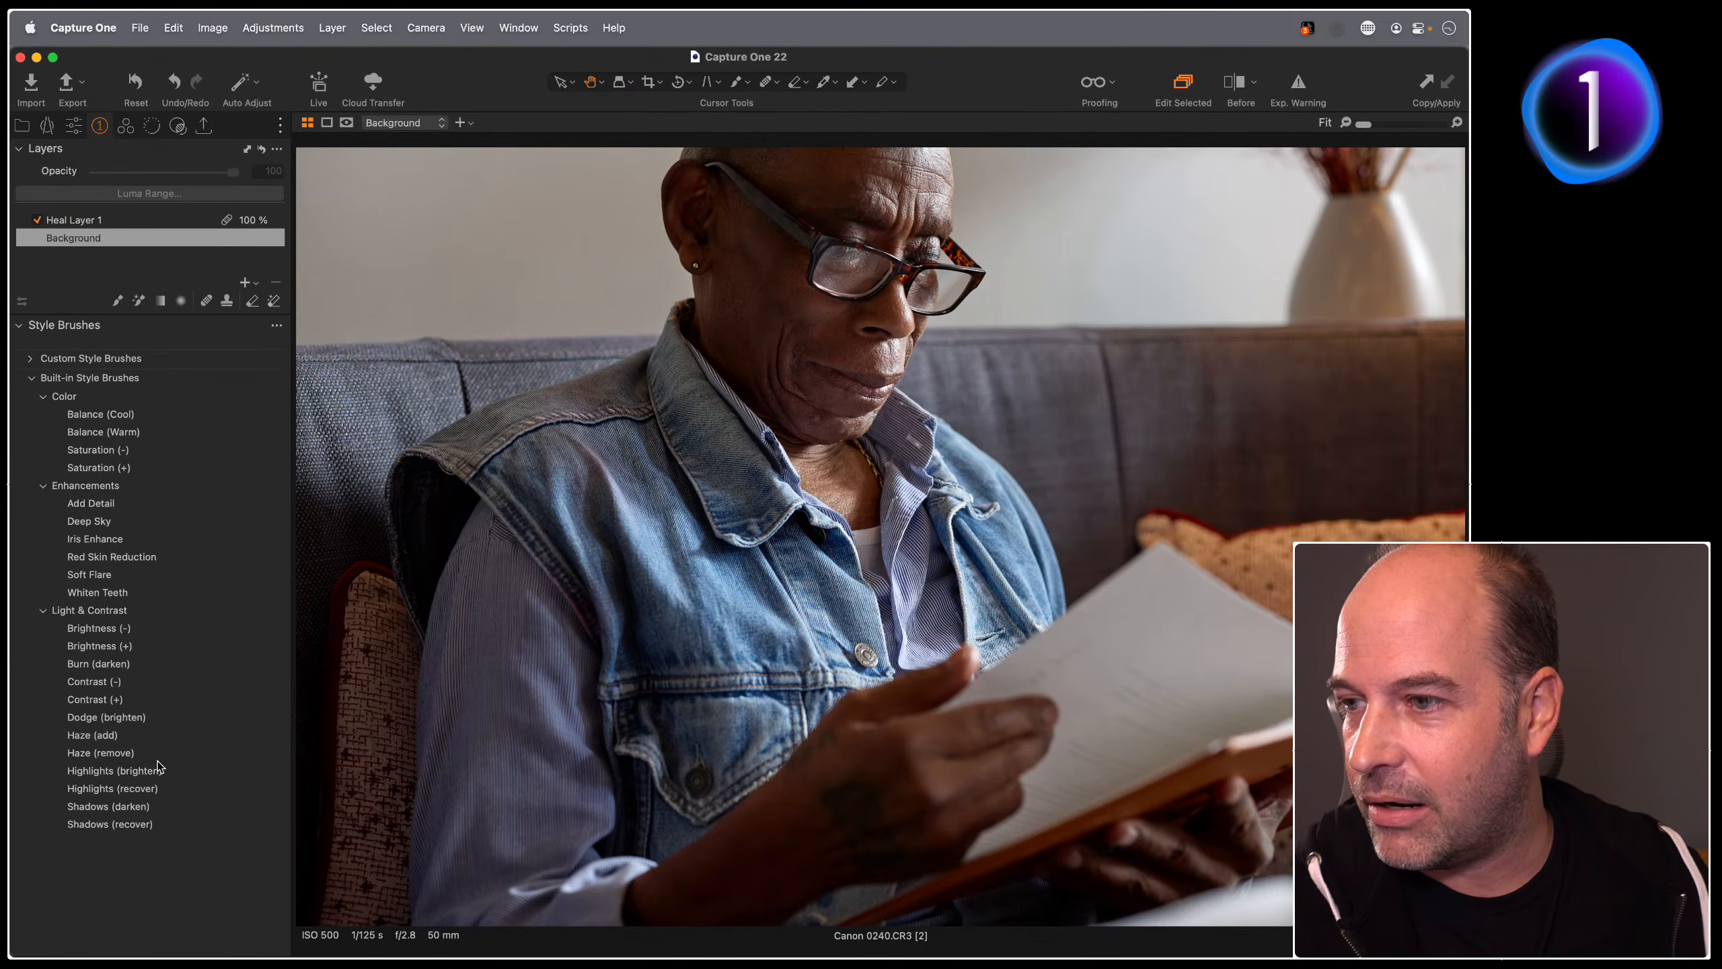
left_click(153, 789)
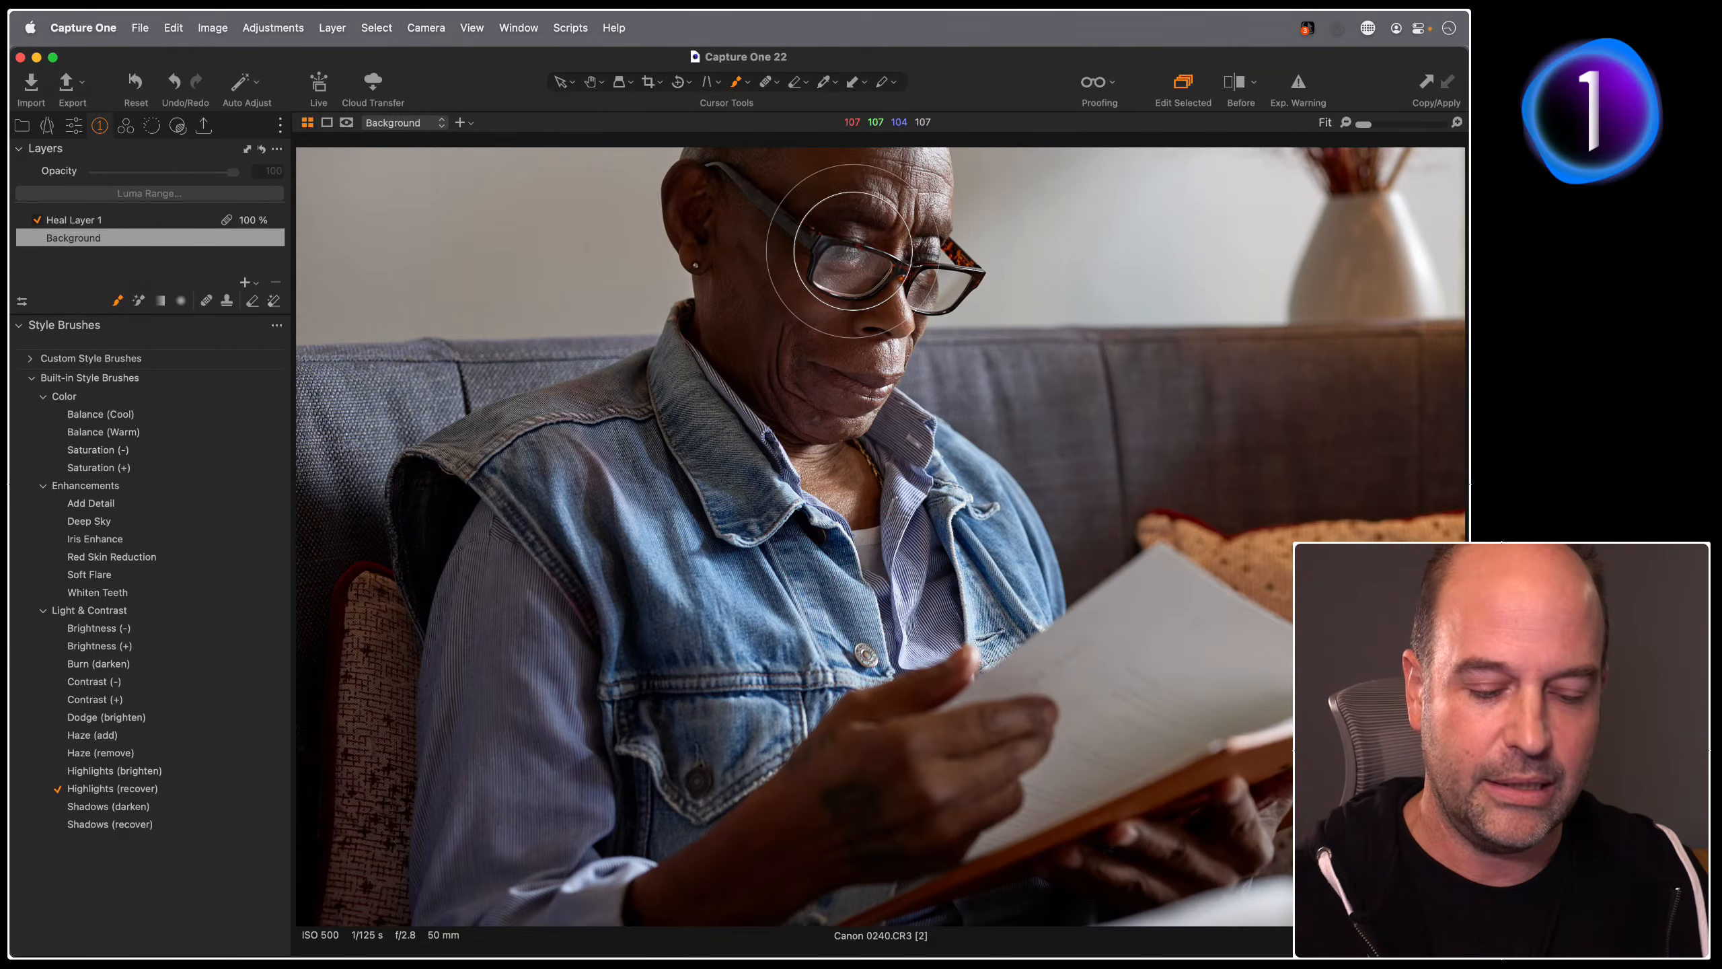
right_click(840, 274)
left_click_drag(839, 273, 831, 272)
key("super+alt+0")
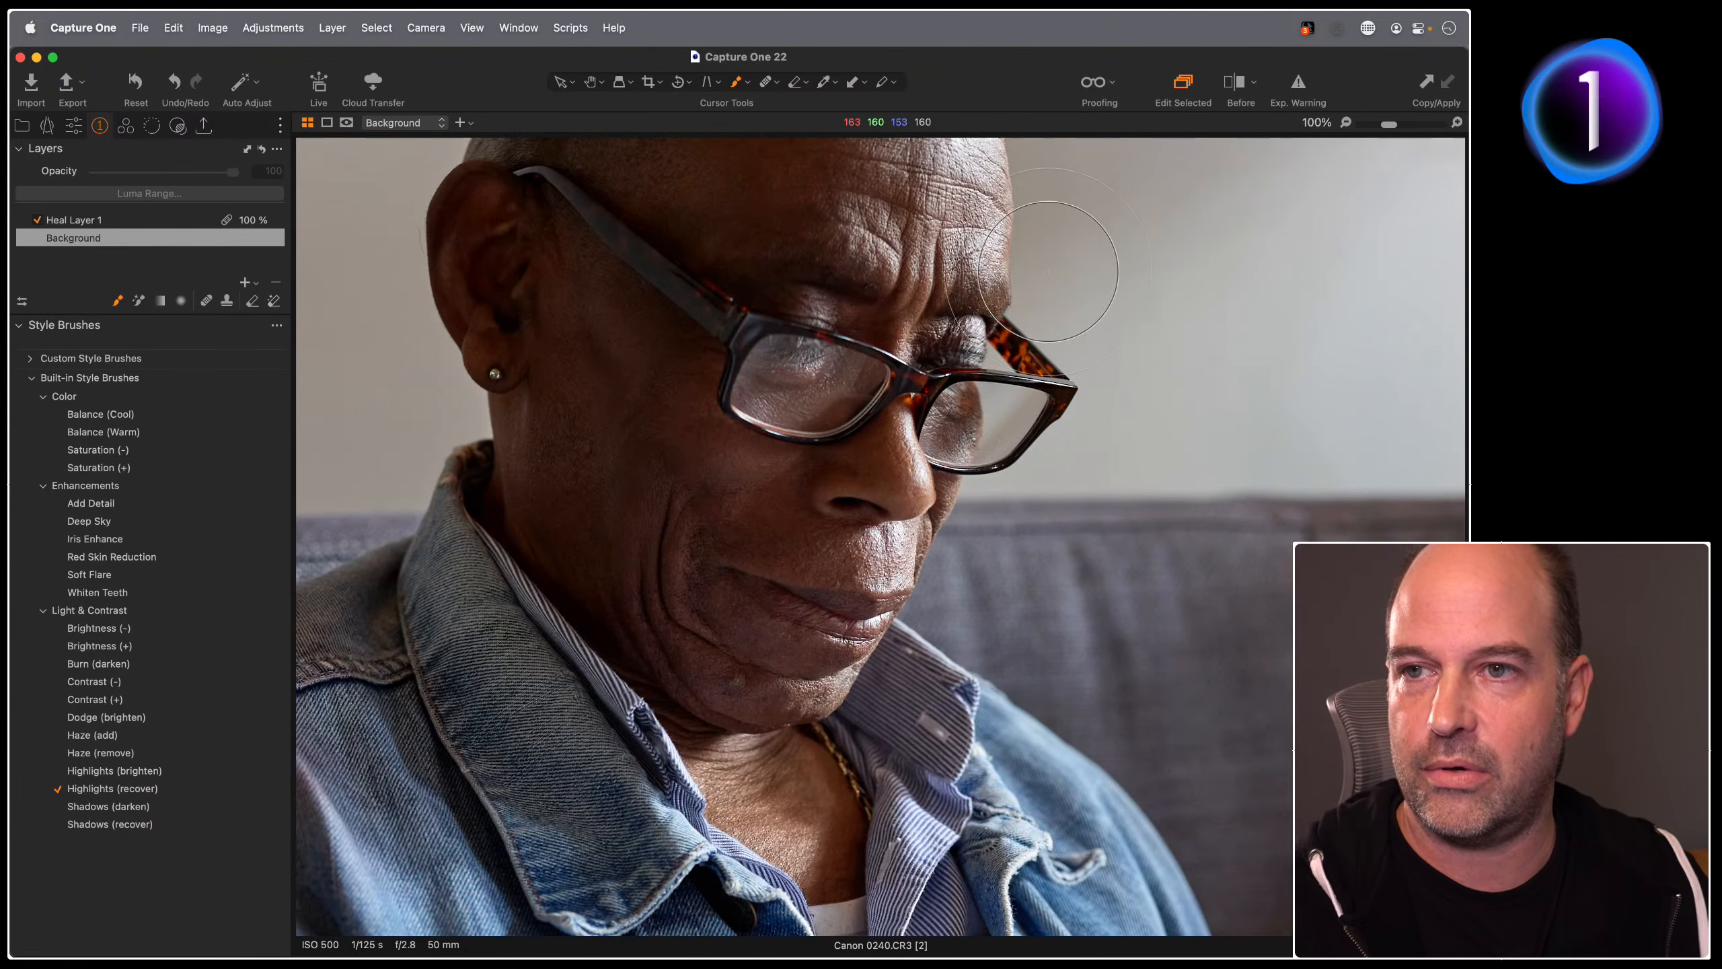
left_click_drag(968, 437, 1007, 439)
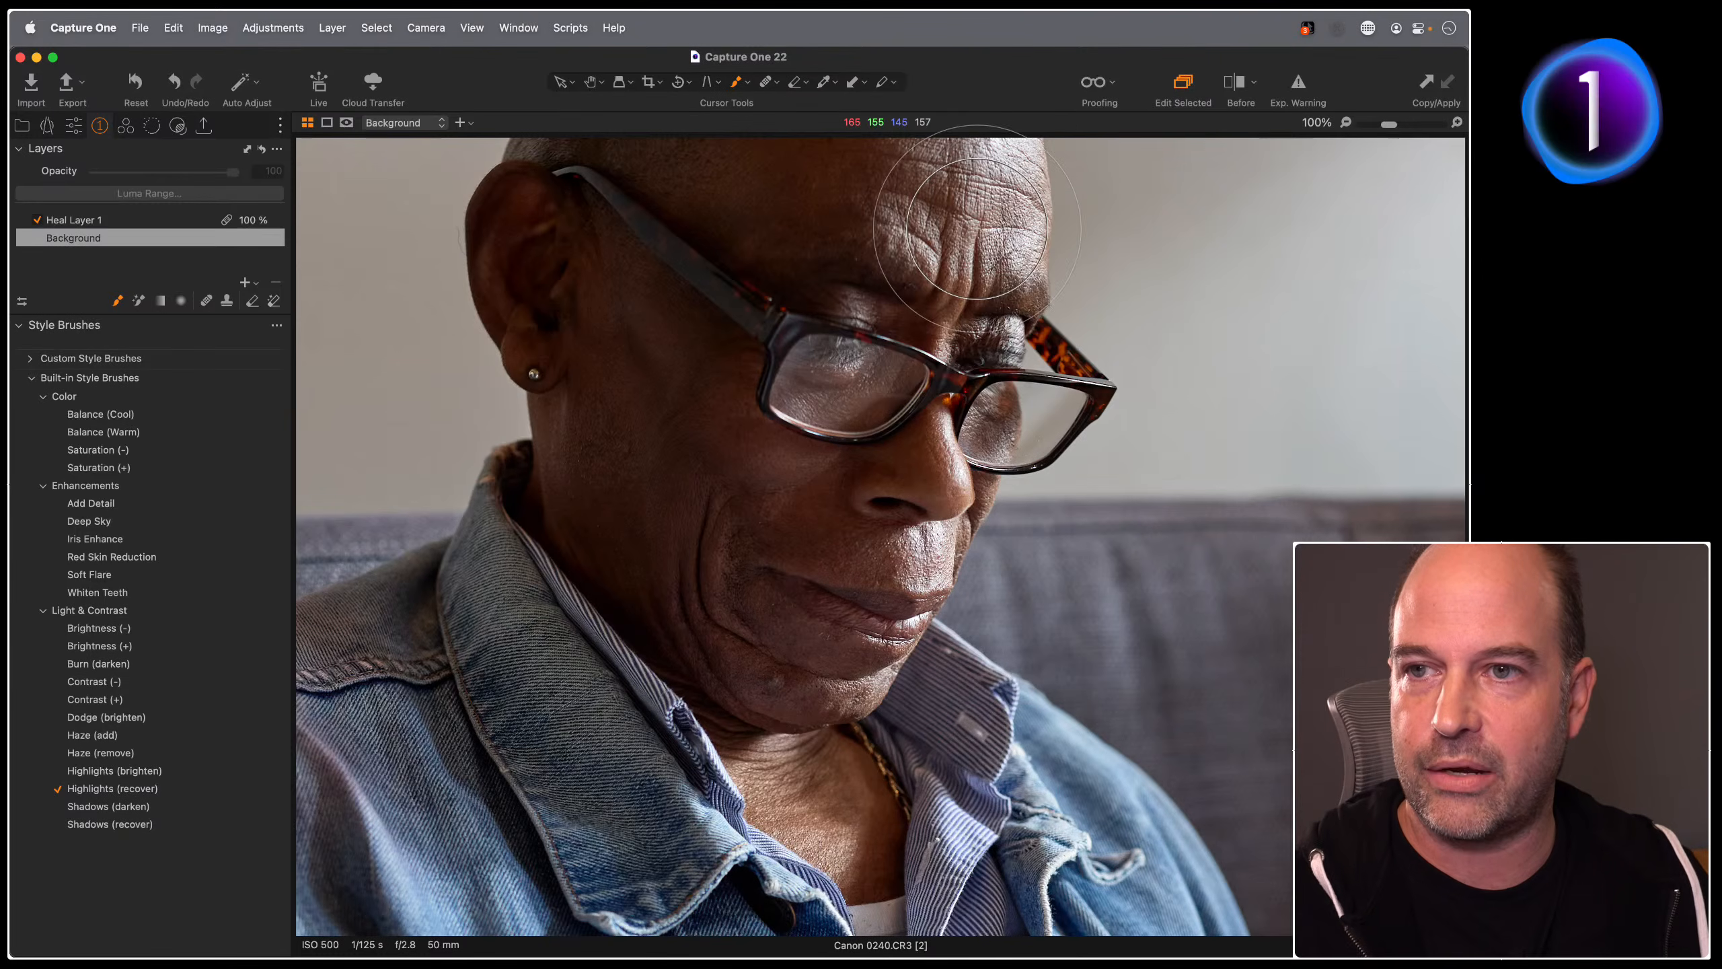
right_click(1000, 232)
mouse_move(1000, 233)
left_mouse_down()
mouse_move(966, 234)
mouse_move(969, 252)
left_mouse_up()
mouse_move(998, 171)
left_mouse_down()
mouse_move(1007, 267)
mouse_move(996, 141)
mouse_move(1016, 207)
mouse_move(1016, 249)
mouse_move(1001, 153)
mouse_move(1012, 255)
mouse_move(993, 149)
left_mouse_up()
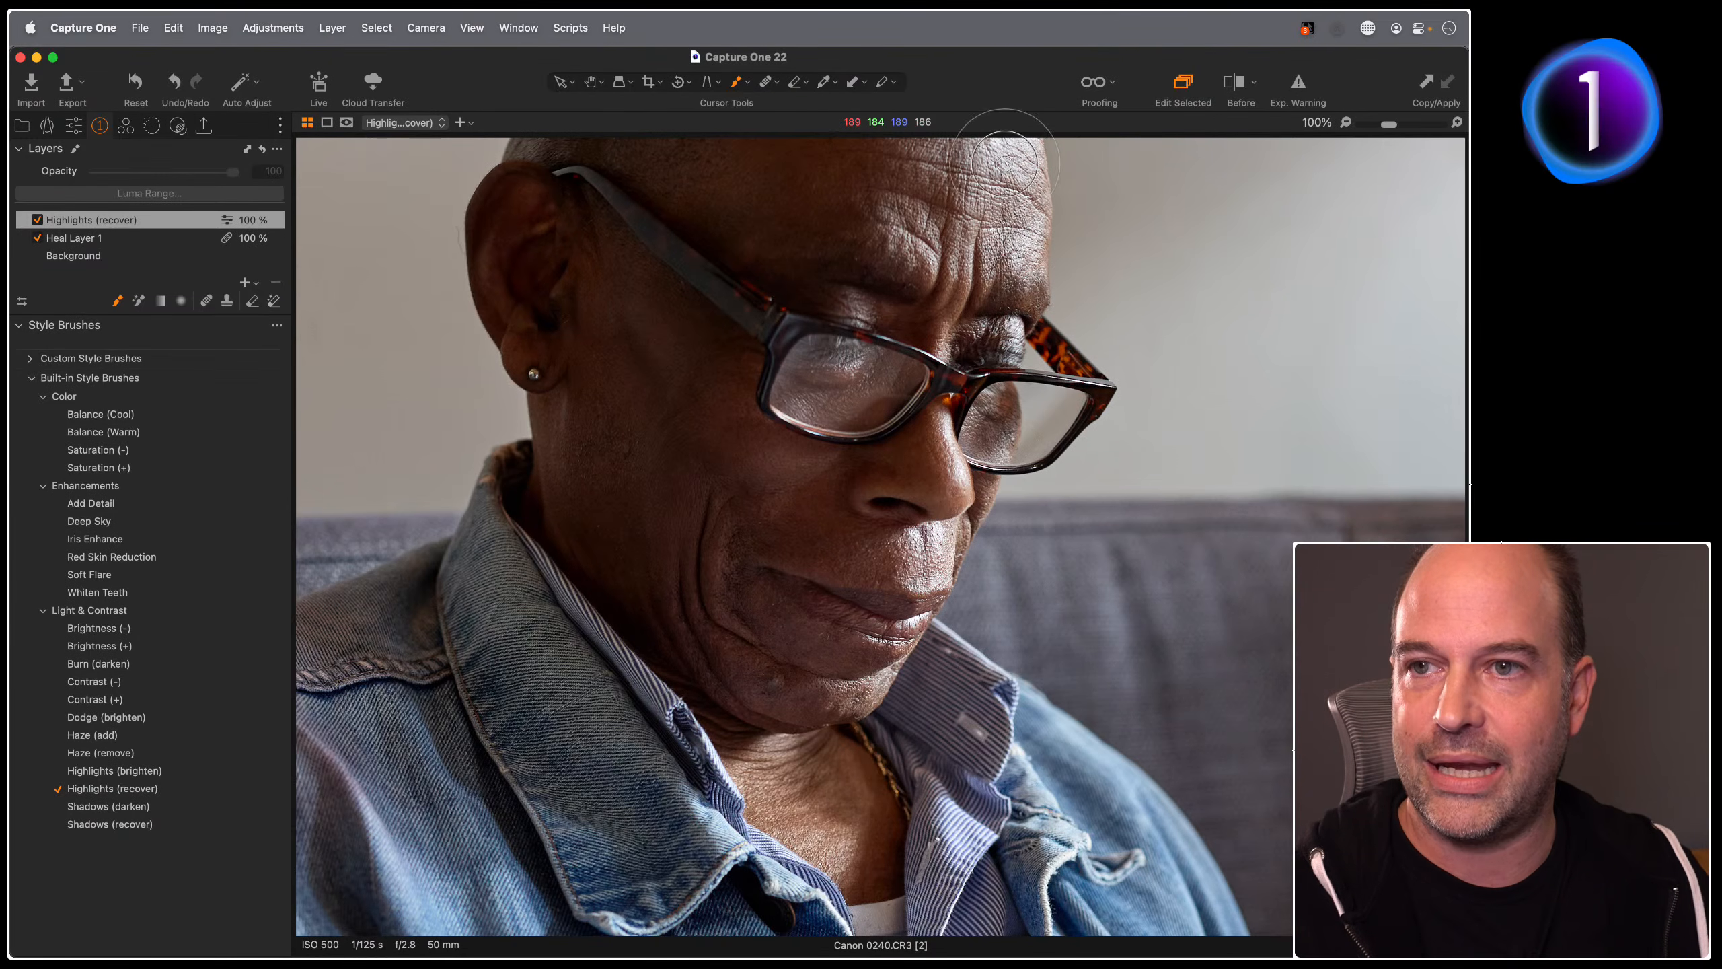
Step: Check the brush settings and recover highlights on the forehead, around the mouth and on the shirt front at flow 4
right_click(901, 231)
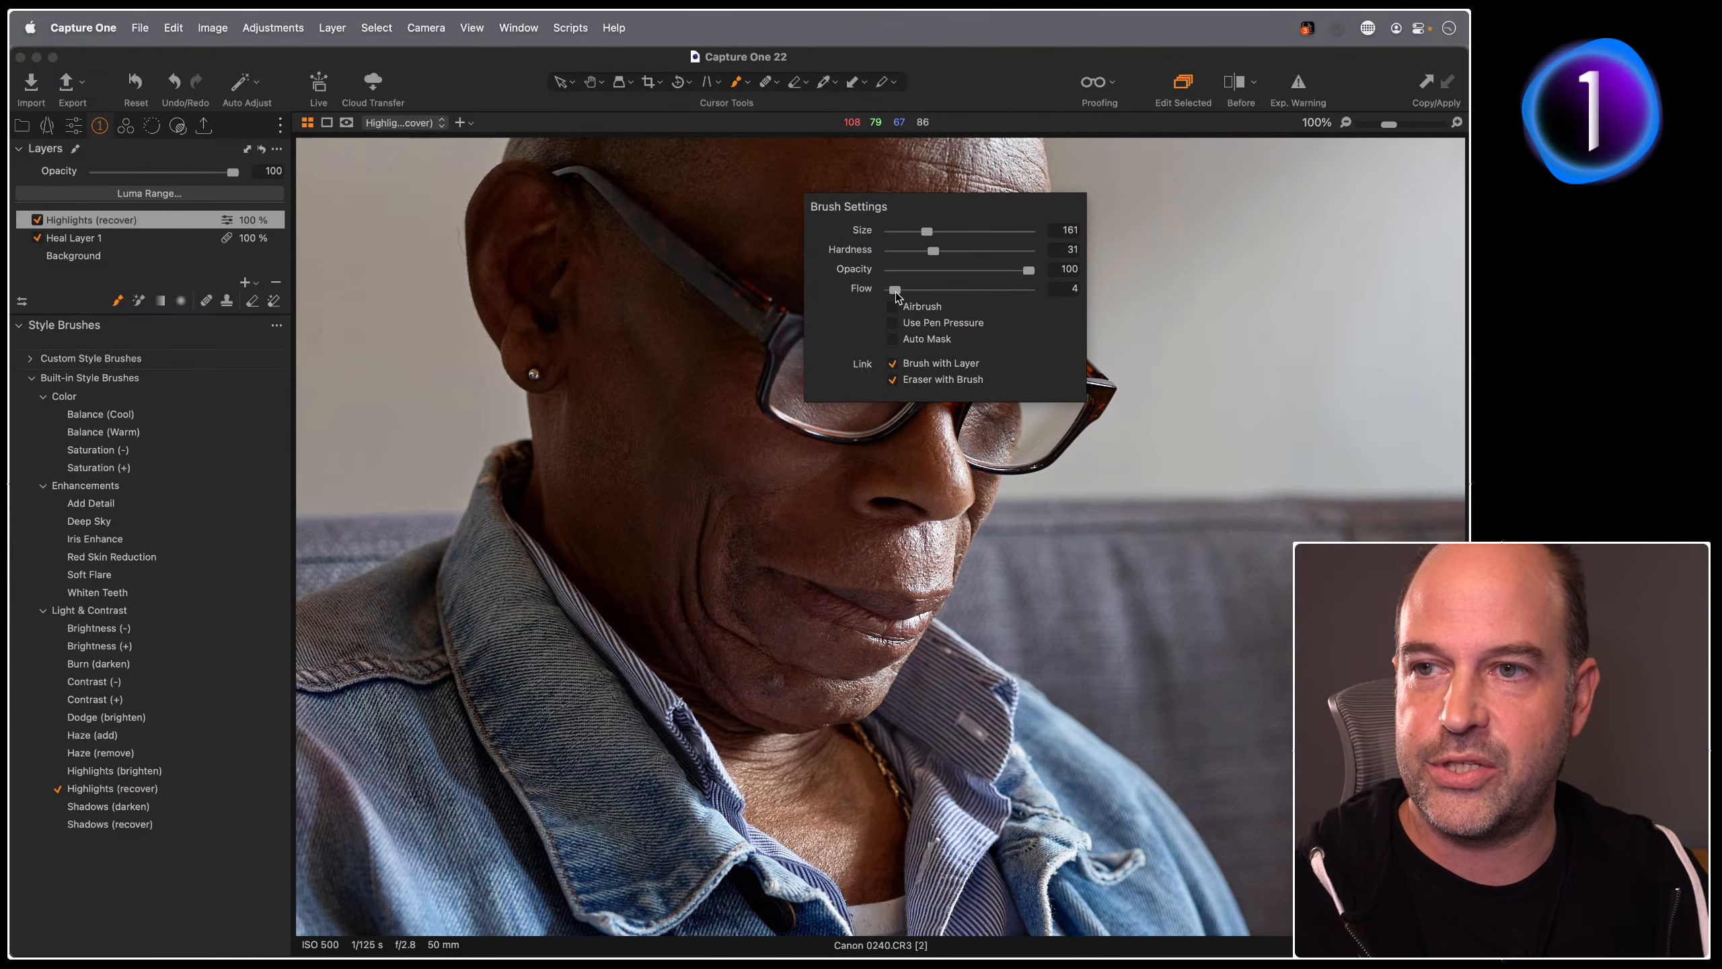
mouse_move(1019, 170)
left_mouse_down()
mouse_move(1003, 235)
mouse_move(992, 221)
mouse_move(1012, 284)
mouse_move(987, 270)
mouse_move(981, 163)
left_mouse_up()
mouse_move(918, 523)
left_mouse_down()
mouse_move(935, 421)
mouse_move(951, 523)
mouse_move(882, 635)
mouse_move(900, 635)
mouse_move(933, 506)
mouse_move(905, 598)
left_mouse_up()
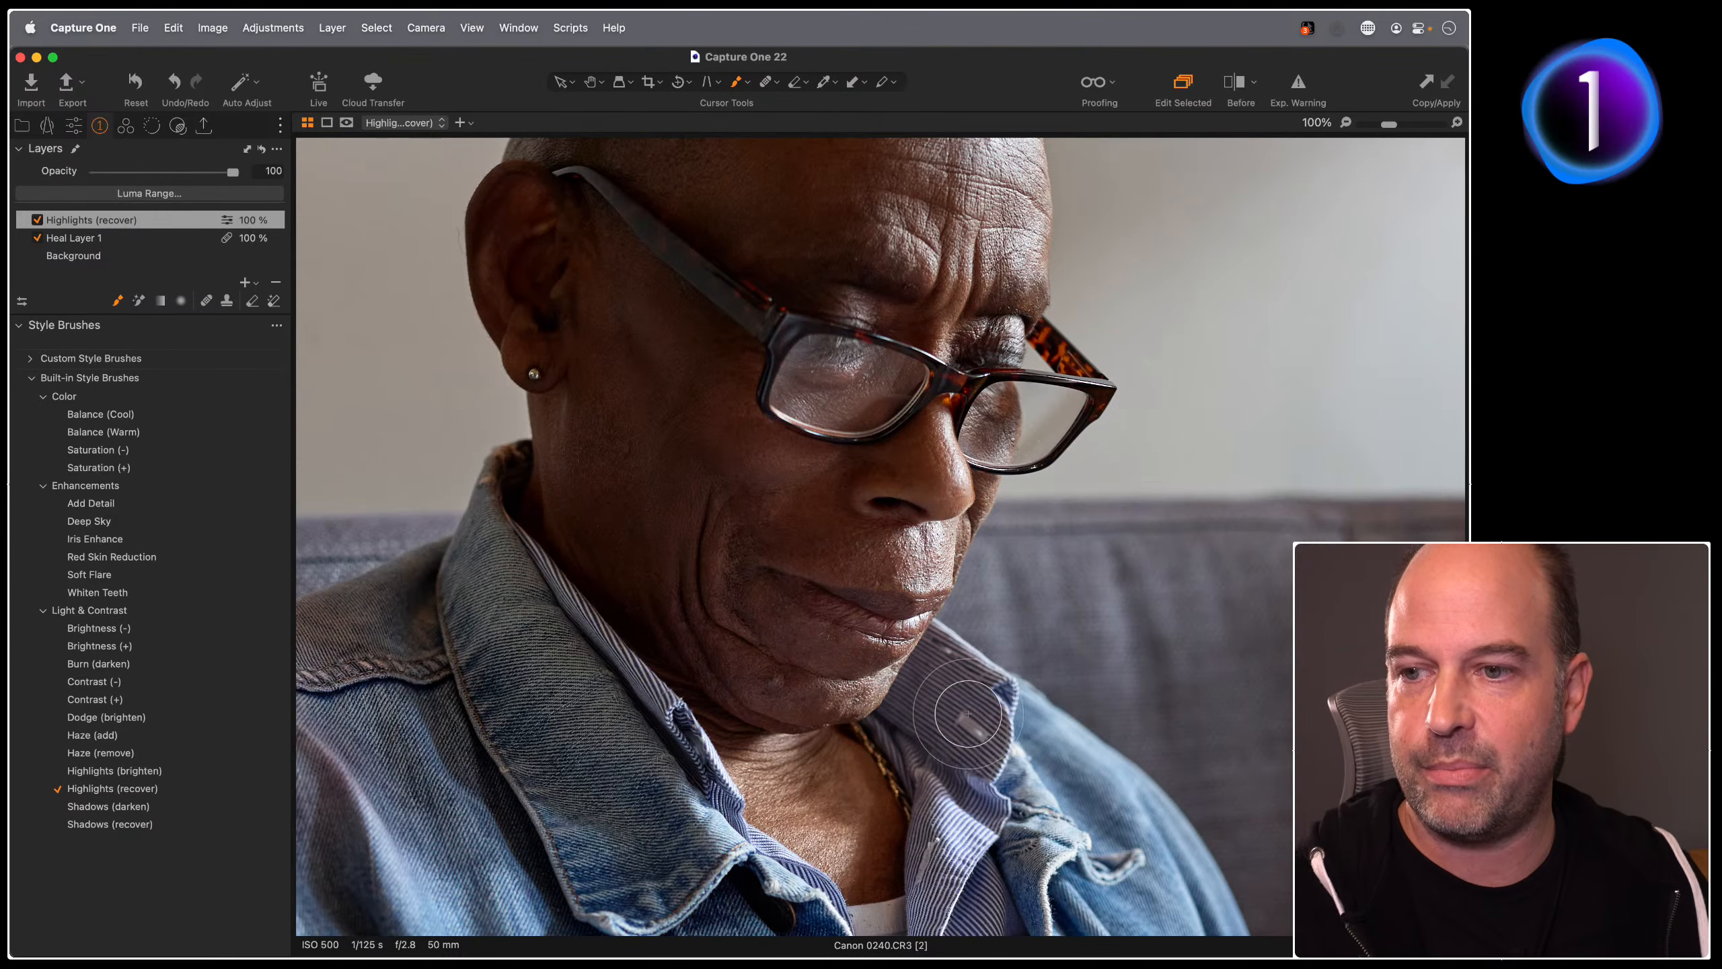
mouse_move(897, 807)
left_mouse_down()
mouse_move(985, 785)
mouse_move(950, 500)
mouse_move(1123, 502)
left_mouse_up()
mouse_move(1005, 545)
left_mouse_down()
mouse_move(1028, 536)
mouse_move(888, 555)
mouse_move(954, 650)
mouse_move(1213, 759)
mouse_move(1201, 809)
left_mouse_up()
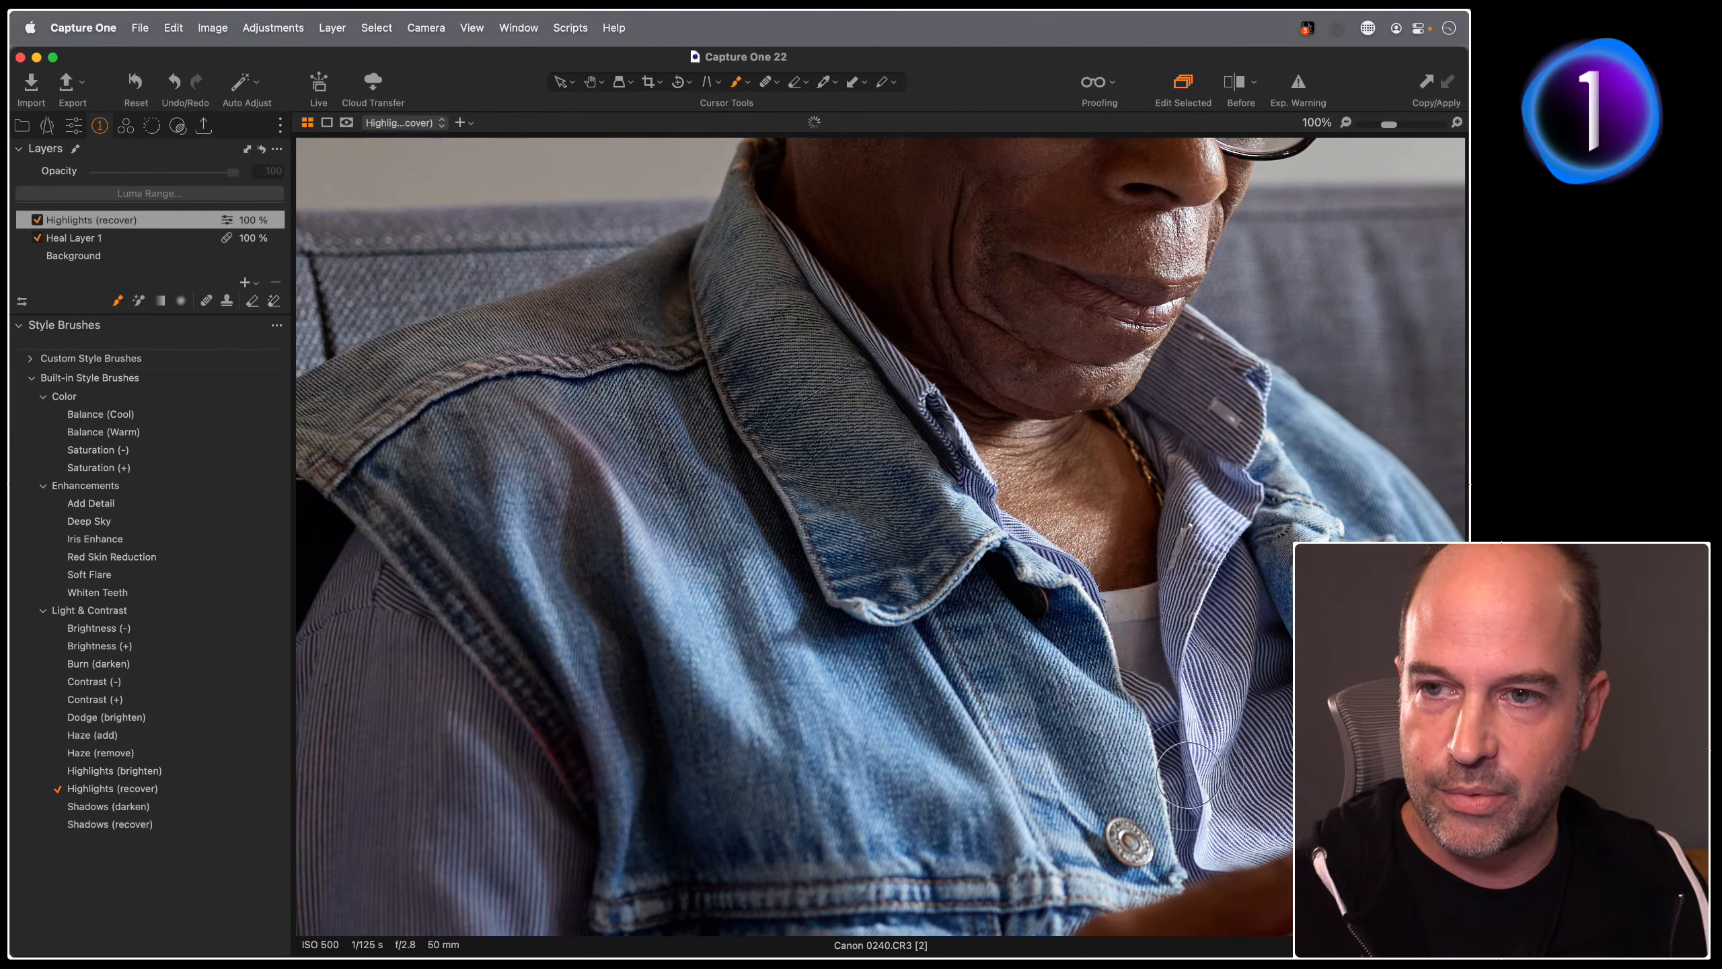
mouse_move(1138, 309)
left_mouse_down()
mouse_move(1101, 331)
mouse_move(877, 636)
left_mouse_up()
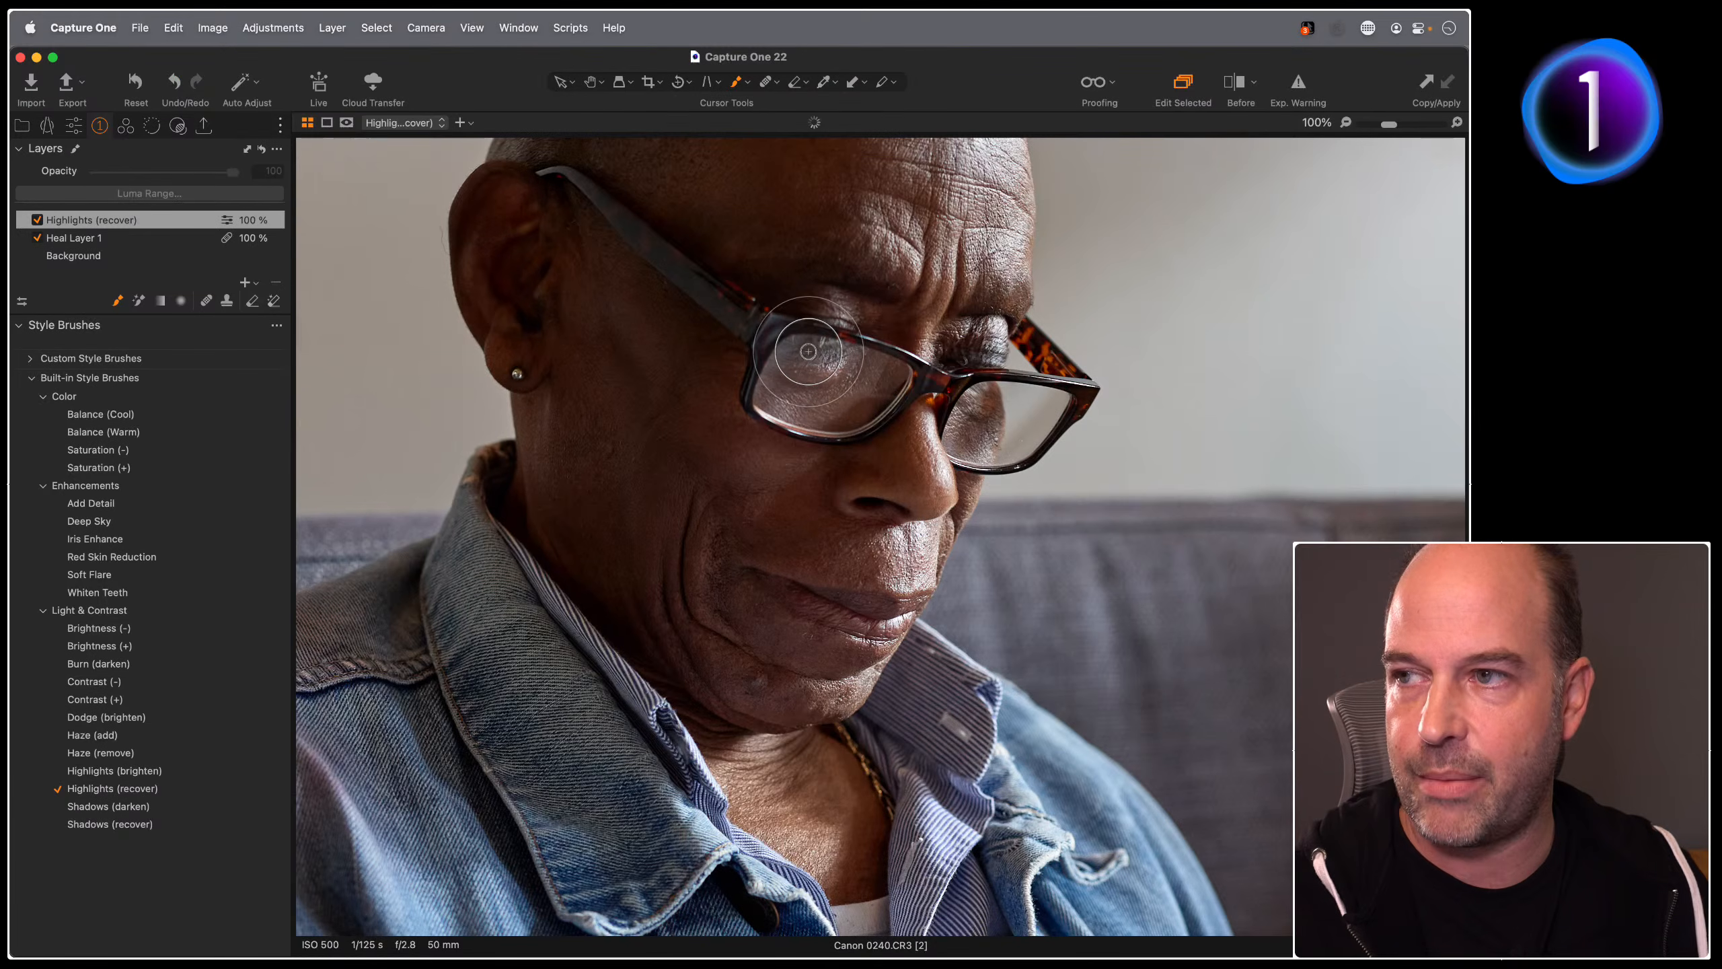
Step: Compare the portrait with the Highlights (recover) layer off and on, leaving it enabled, and view the whole image
left_click(37, 220)
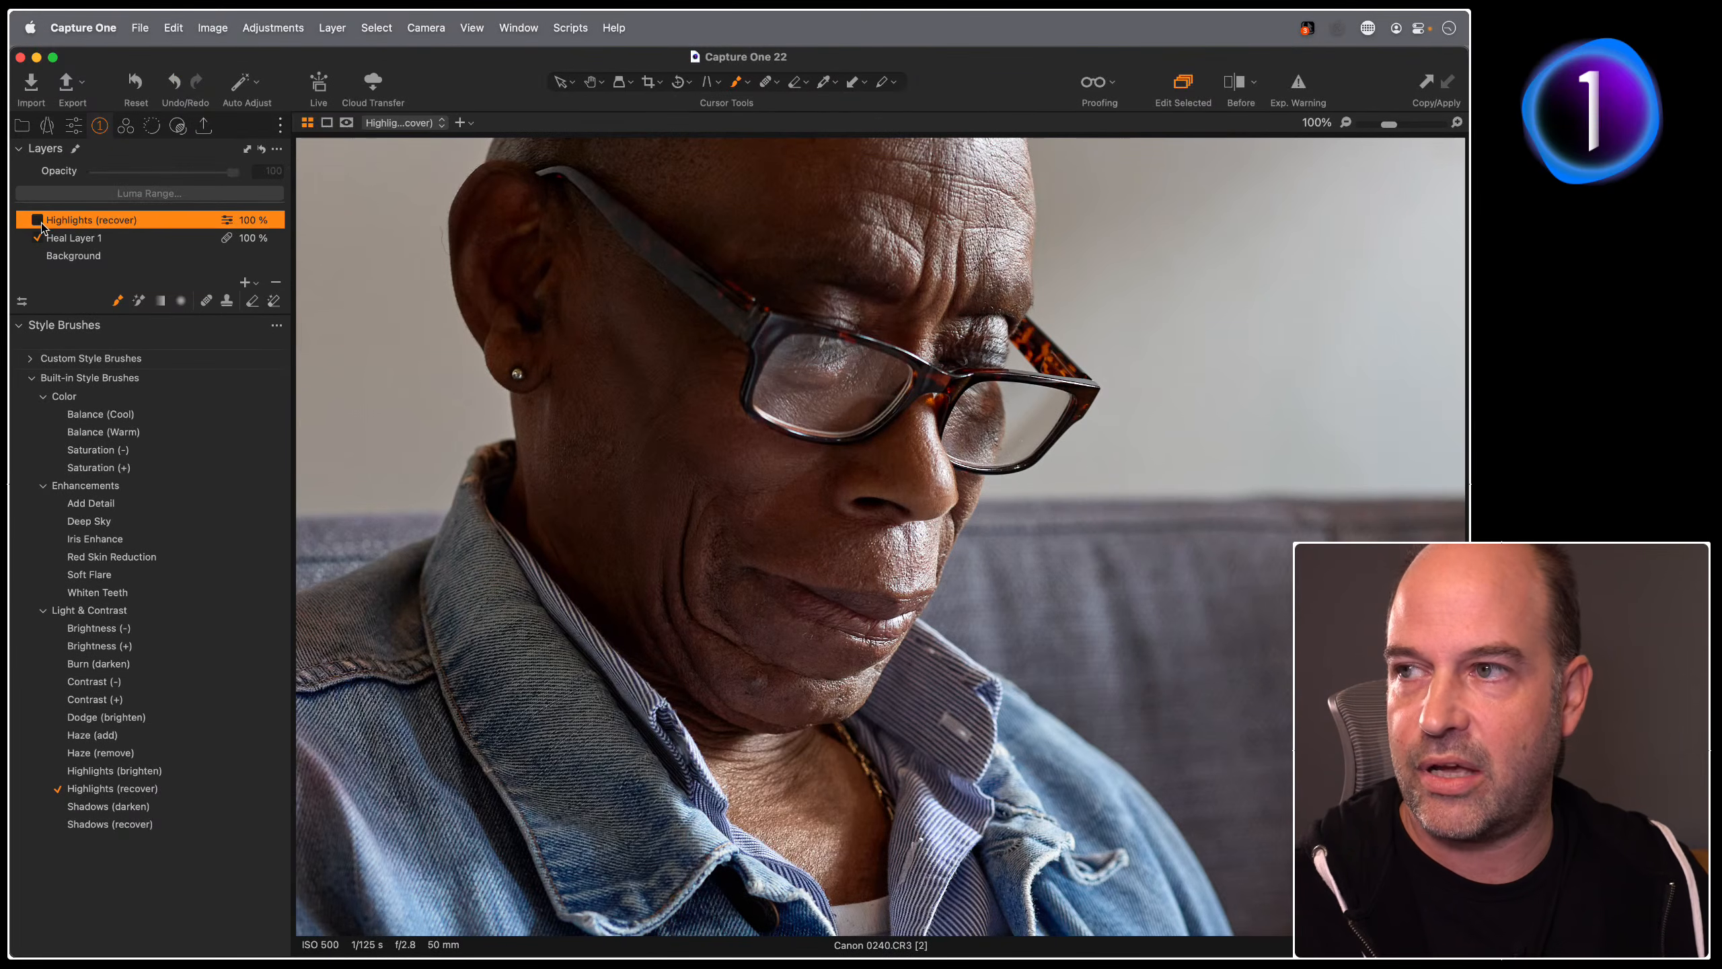
left_click(37, 220)
left_click(37, 220)
left_click(37, 220)
left_click(37, 220)
left_click(37, 220)
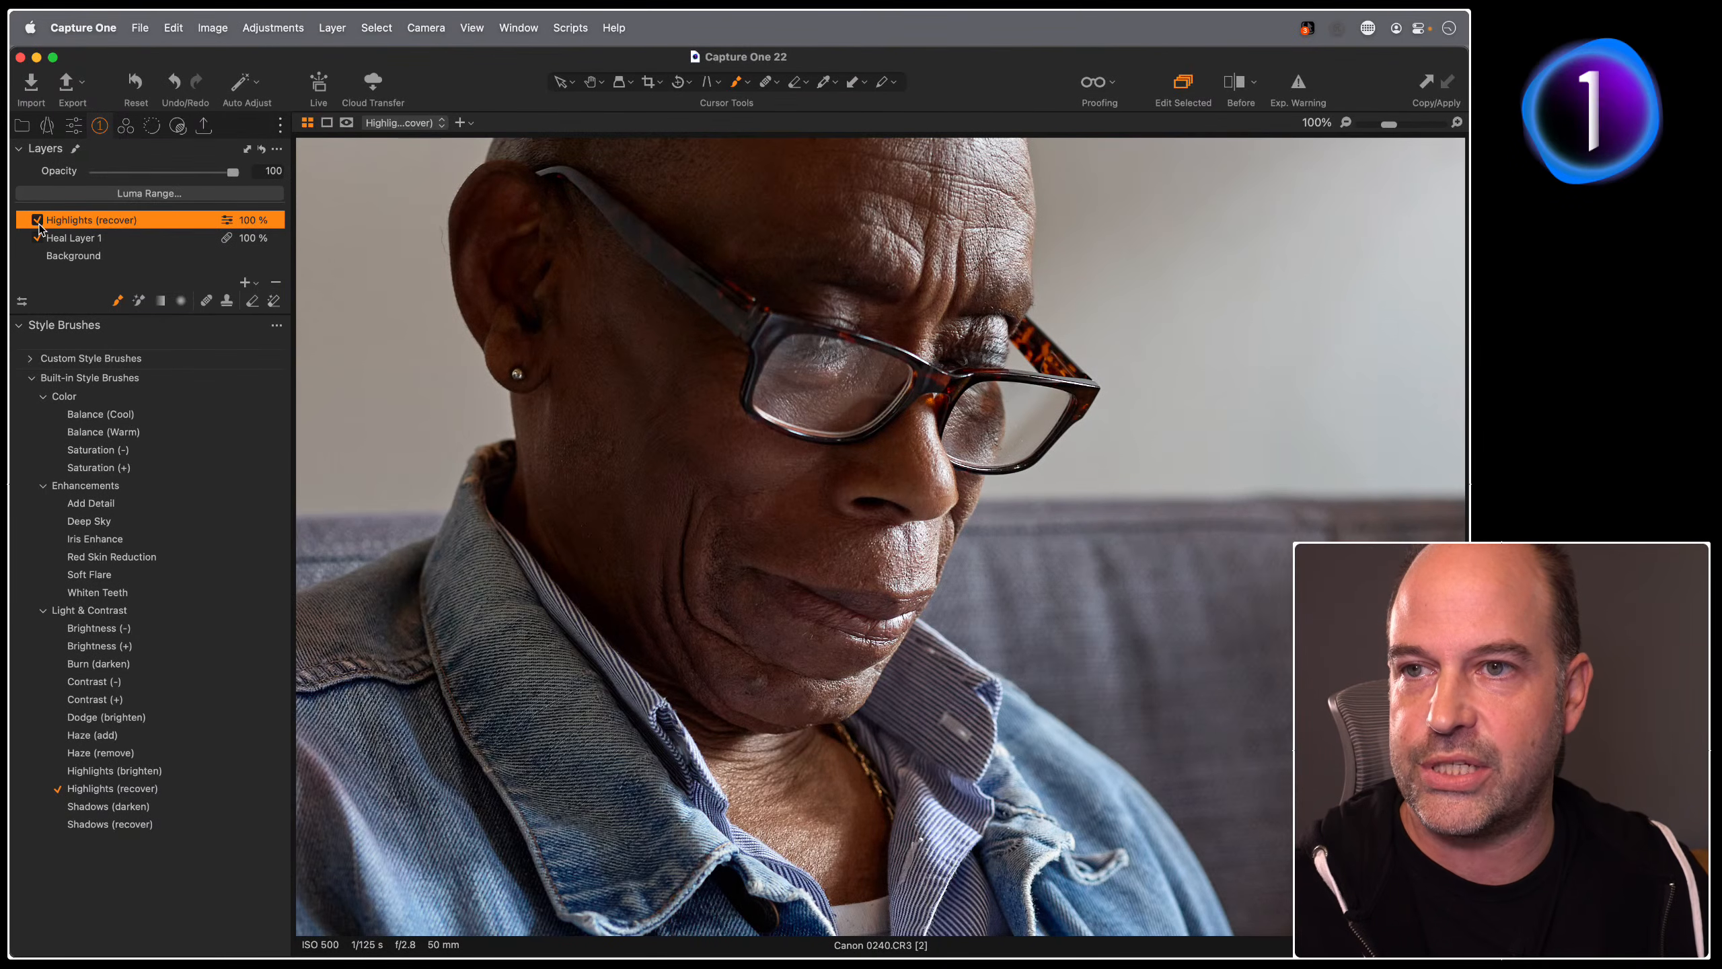
left_click(37, 220)
left_click(37, 220)
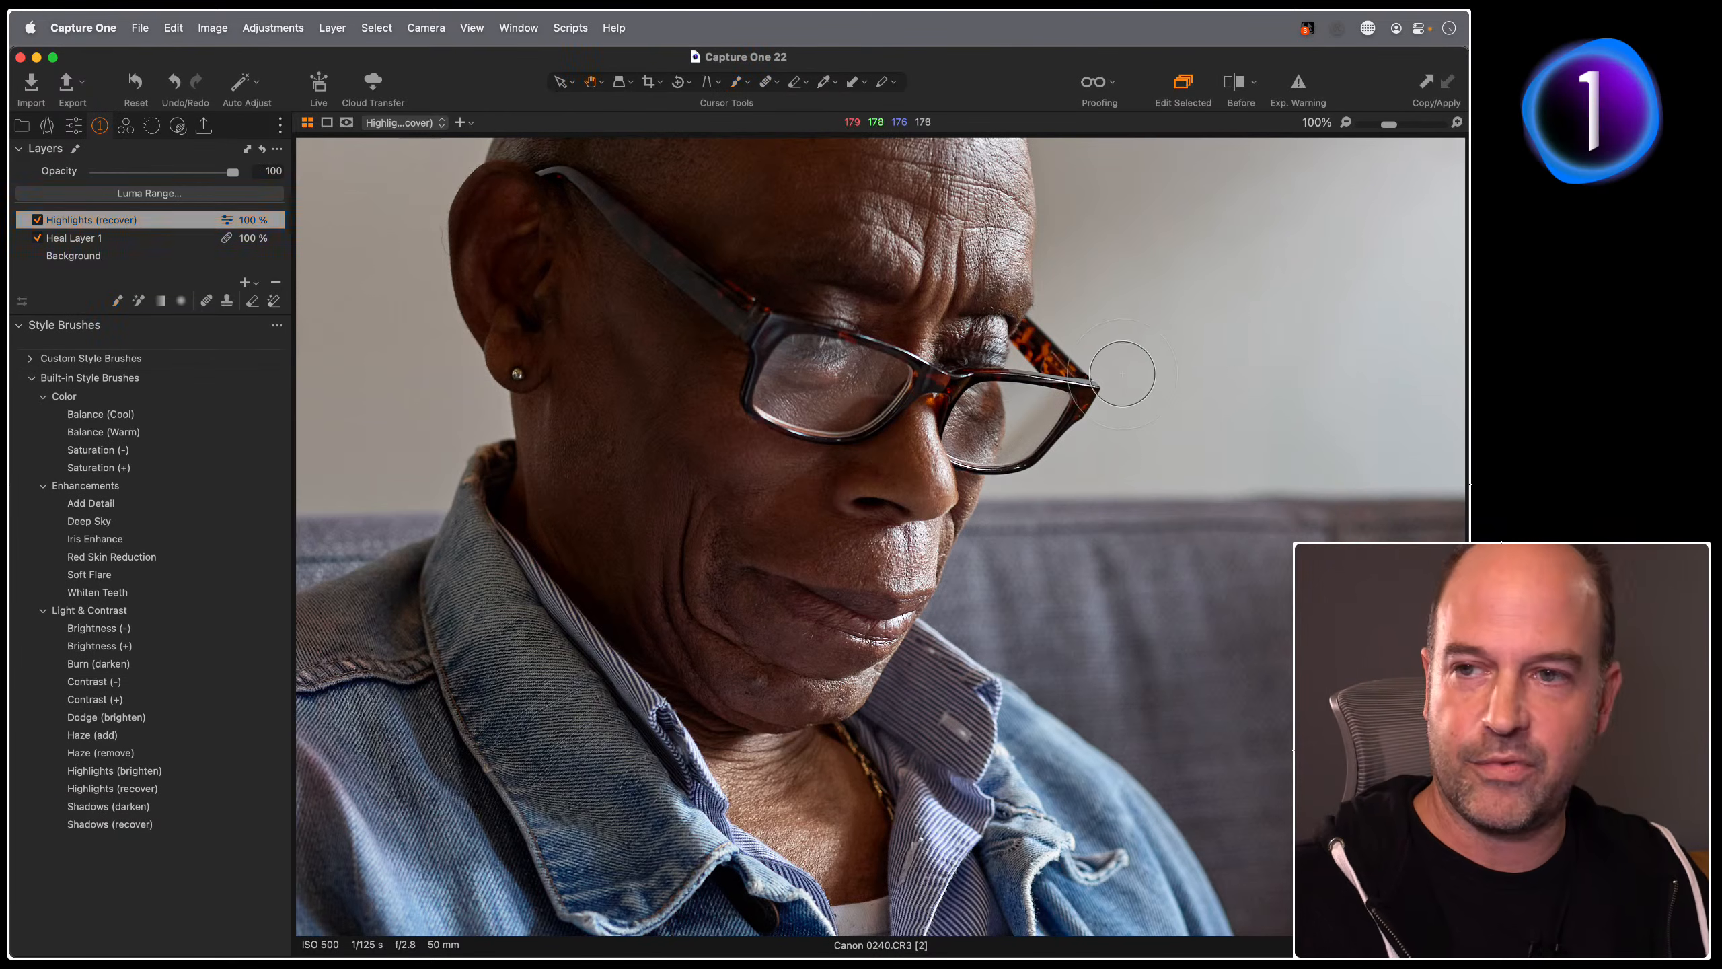
key("h")
double_click(1234, 174)
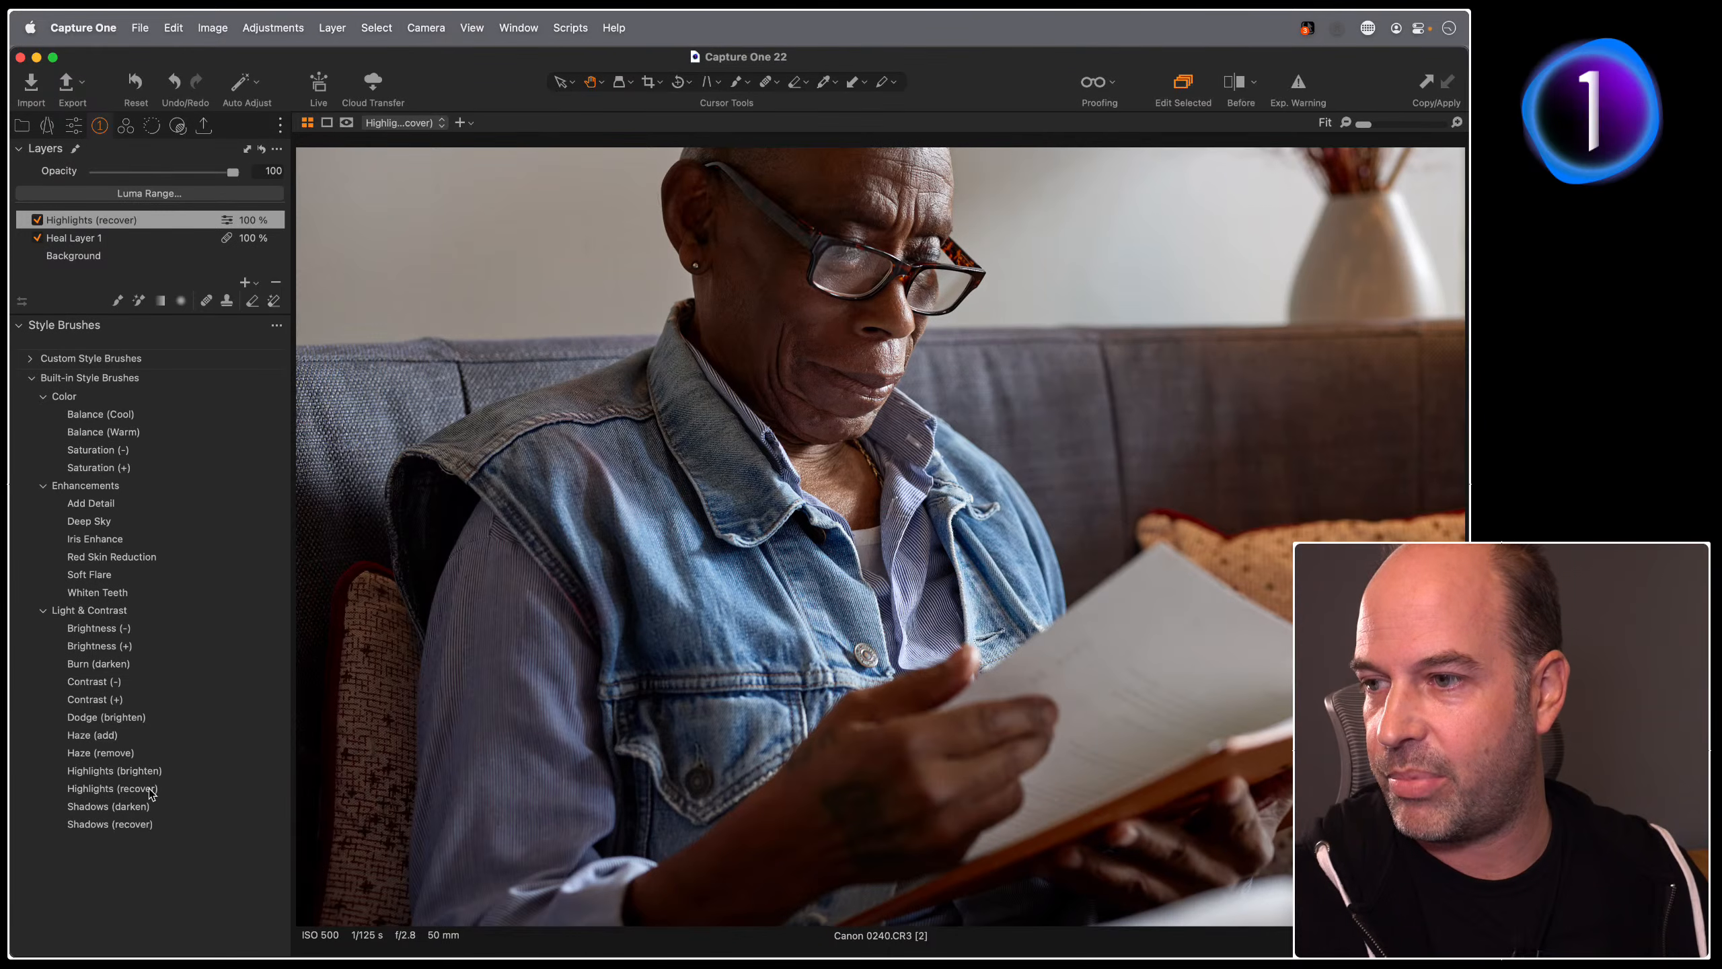
Step: Brighten the man's face and neck with the Dodge (brighten) style brush at about size 472, hardness 0 and flow 4
left_click(108, 720)
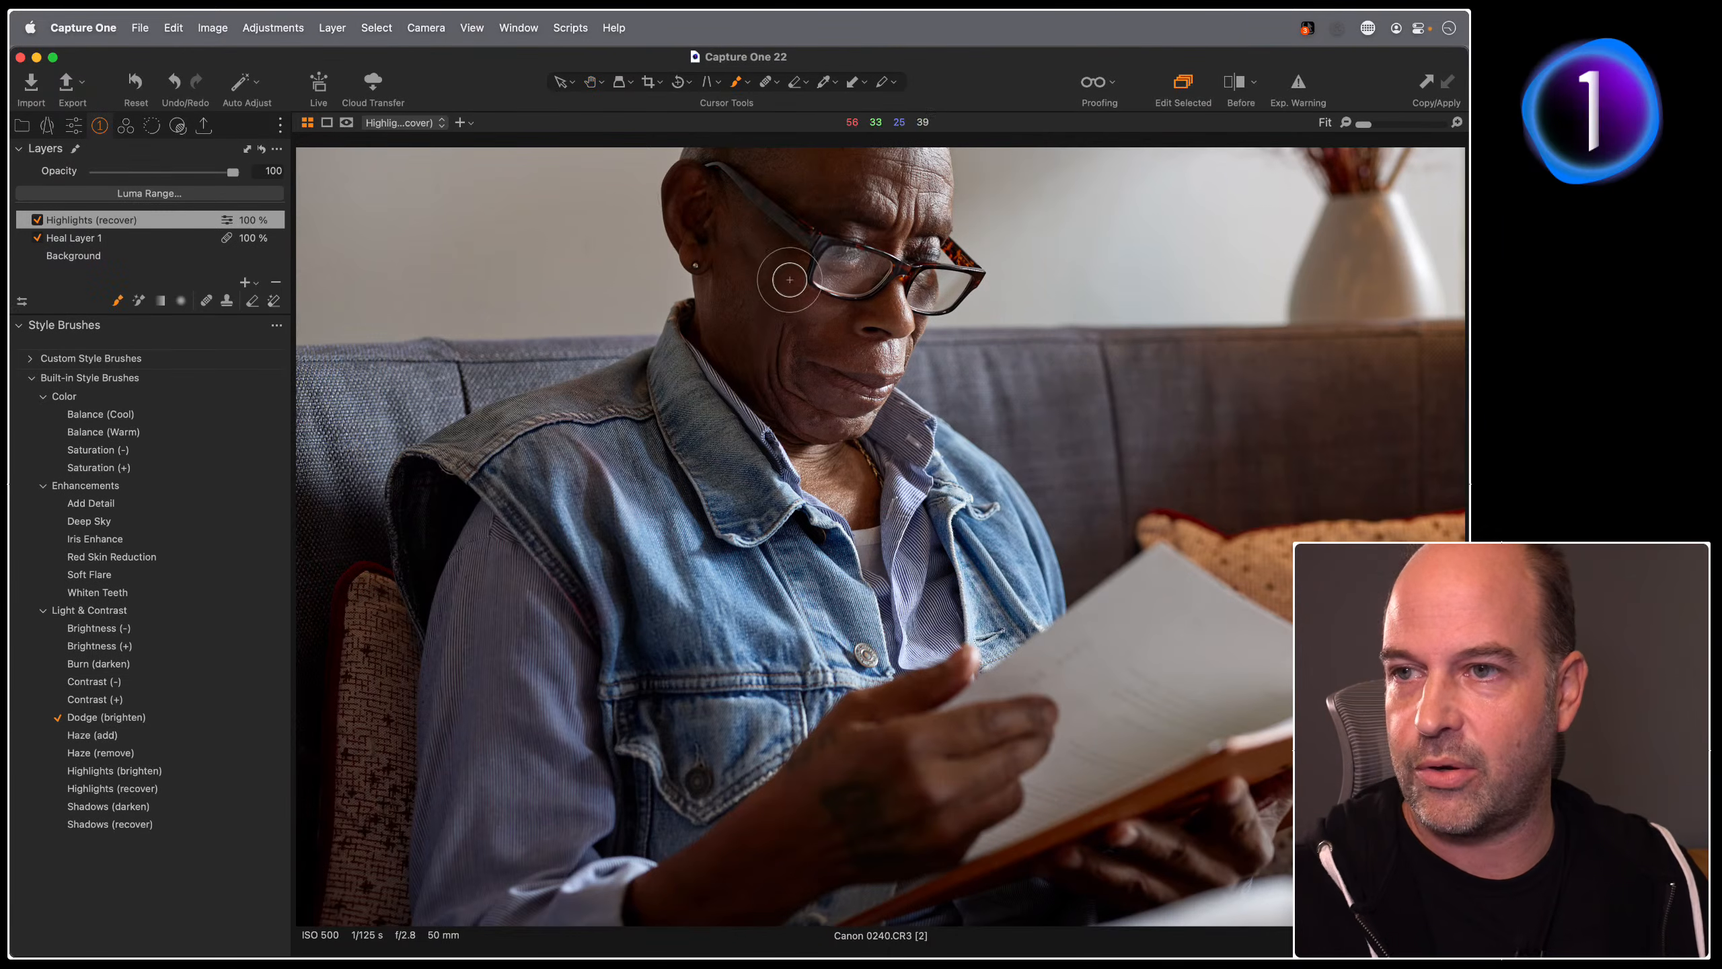
right_click(686, 376)
left_click_drag(686, 376, 699, 388)
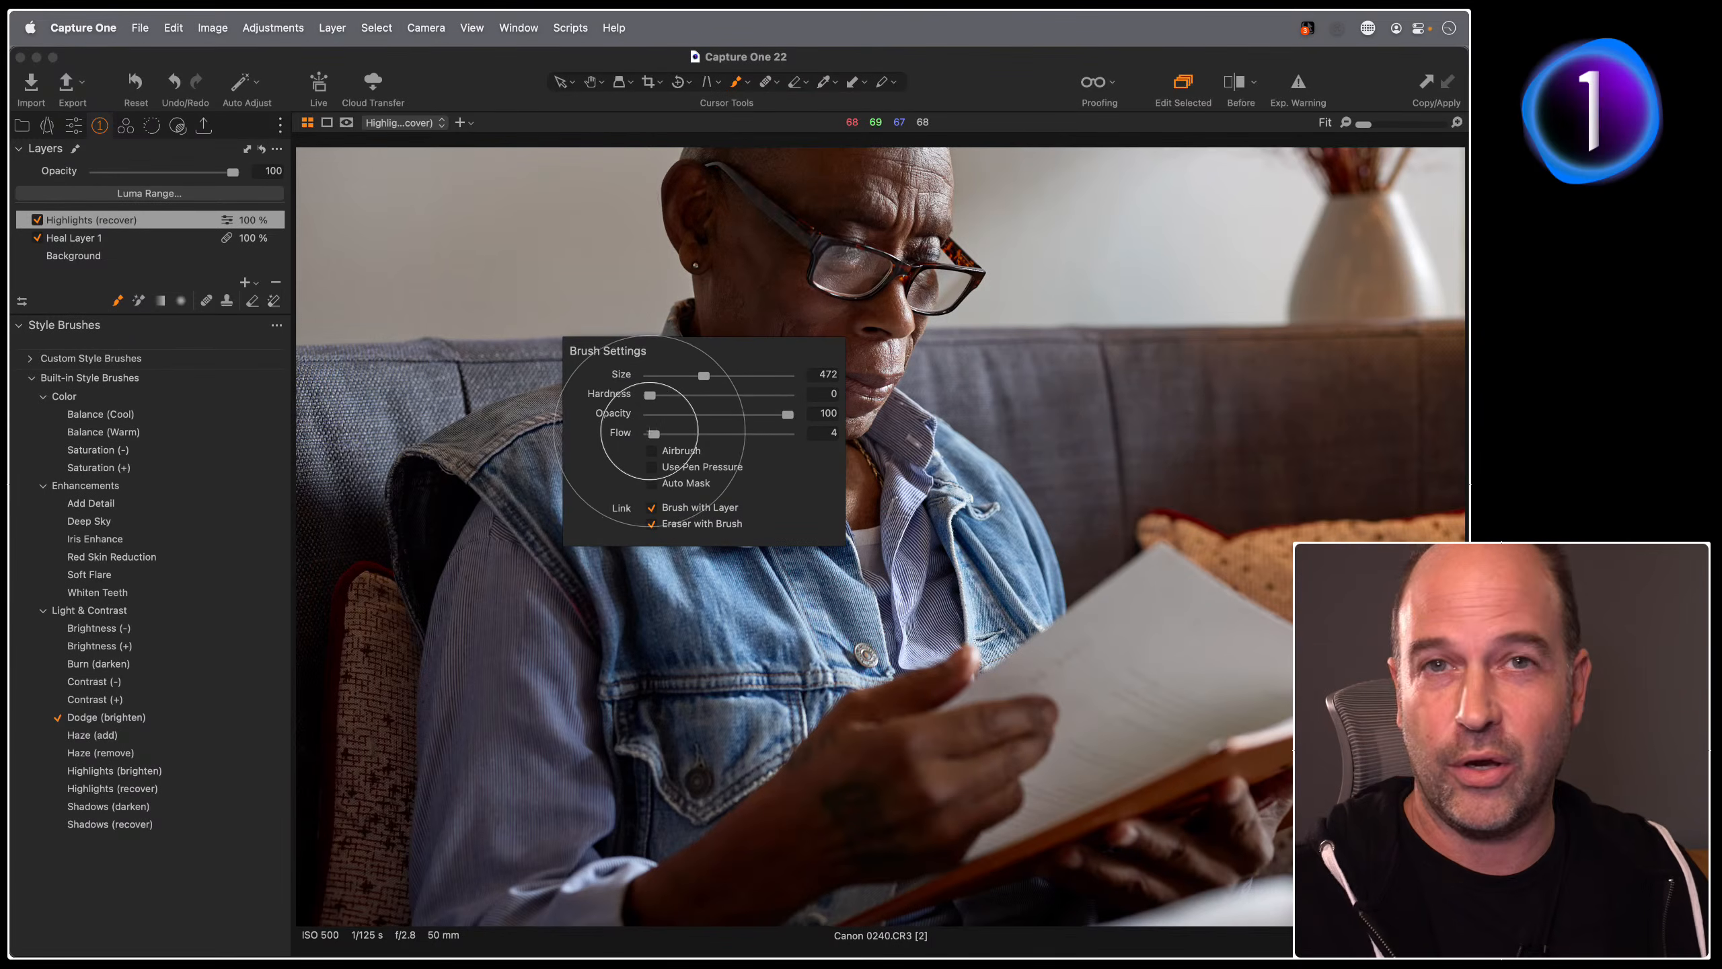
mouse_move(773, 282)
left_mouse_down()
mouse_move(815, 175)
mouse_move(720, 317)
mouse_move(853, 177)
mouse_move(758, 341)
mouse_move(817, 321)
mouse_move(838, 267)
mouse_move(838, 161)
mouse_move(738, 173)
mouse_move(729, 318)
mouse_move(817, 395)
mouse_move(724, 382)
mouse_move(794, 445)
left_mouse_up()
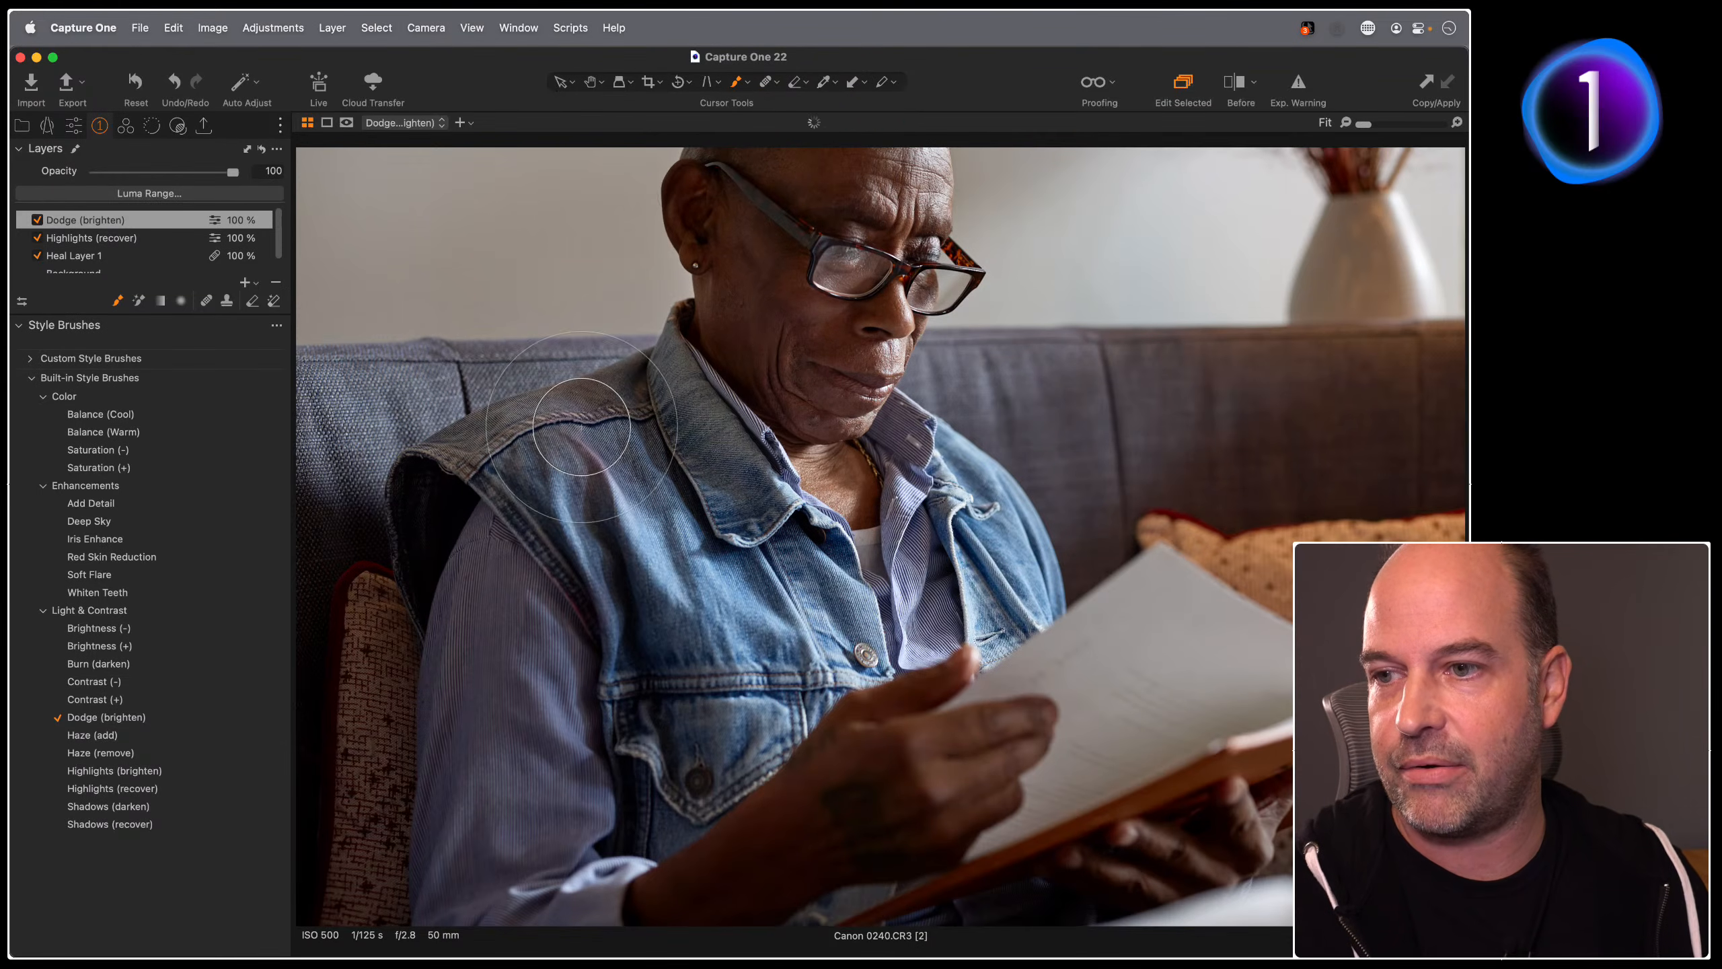
Step: Brighten the man's hands with the Dodge (brighten) style brush and compare the portrait with that layer off and on
mouse_move(893, 802)
left_mouse_down()
mouse_move(645, 926)
mouse_move(916, 802)
mouse_move(935, 838)
mouse_move(1009, 860)
left_mouse_up()
left_click(38, 220)
left_click(37, 220)
left_click(37, 220)
left_click(37, 220)
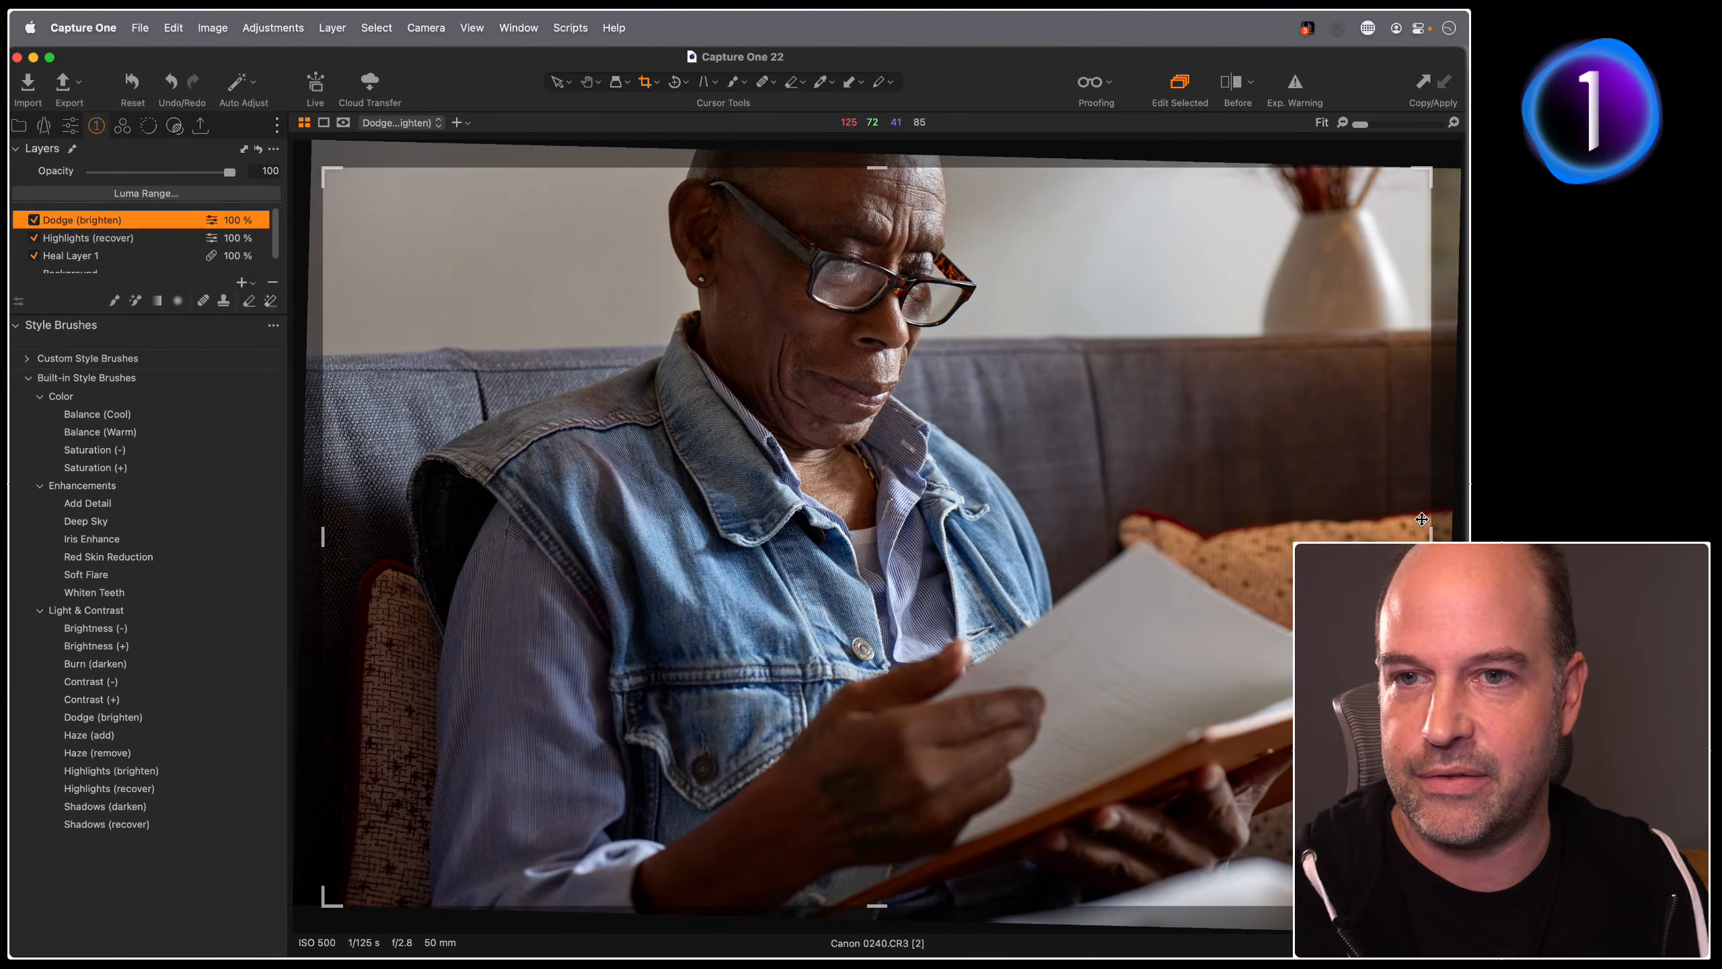
Step: Try a tighter crop that cuts off the vase and cushion, and restore the wider framing of the portrait
left_click_drag(1428, 536, 1262, 543)
left_click_drag(811, 563, 825, 560)
key("h")
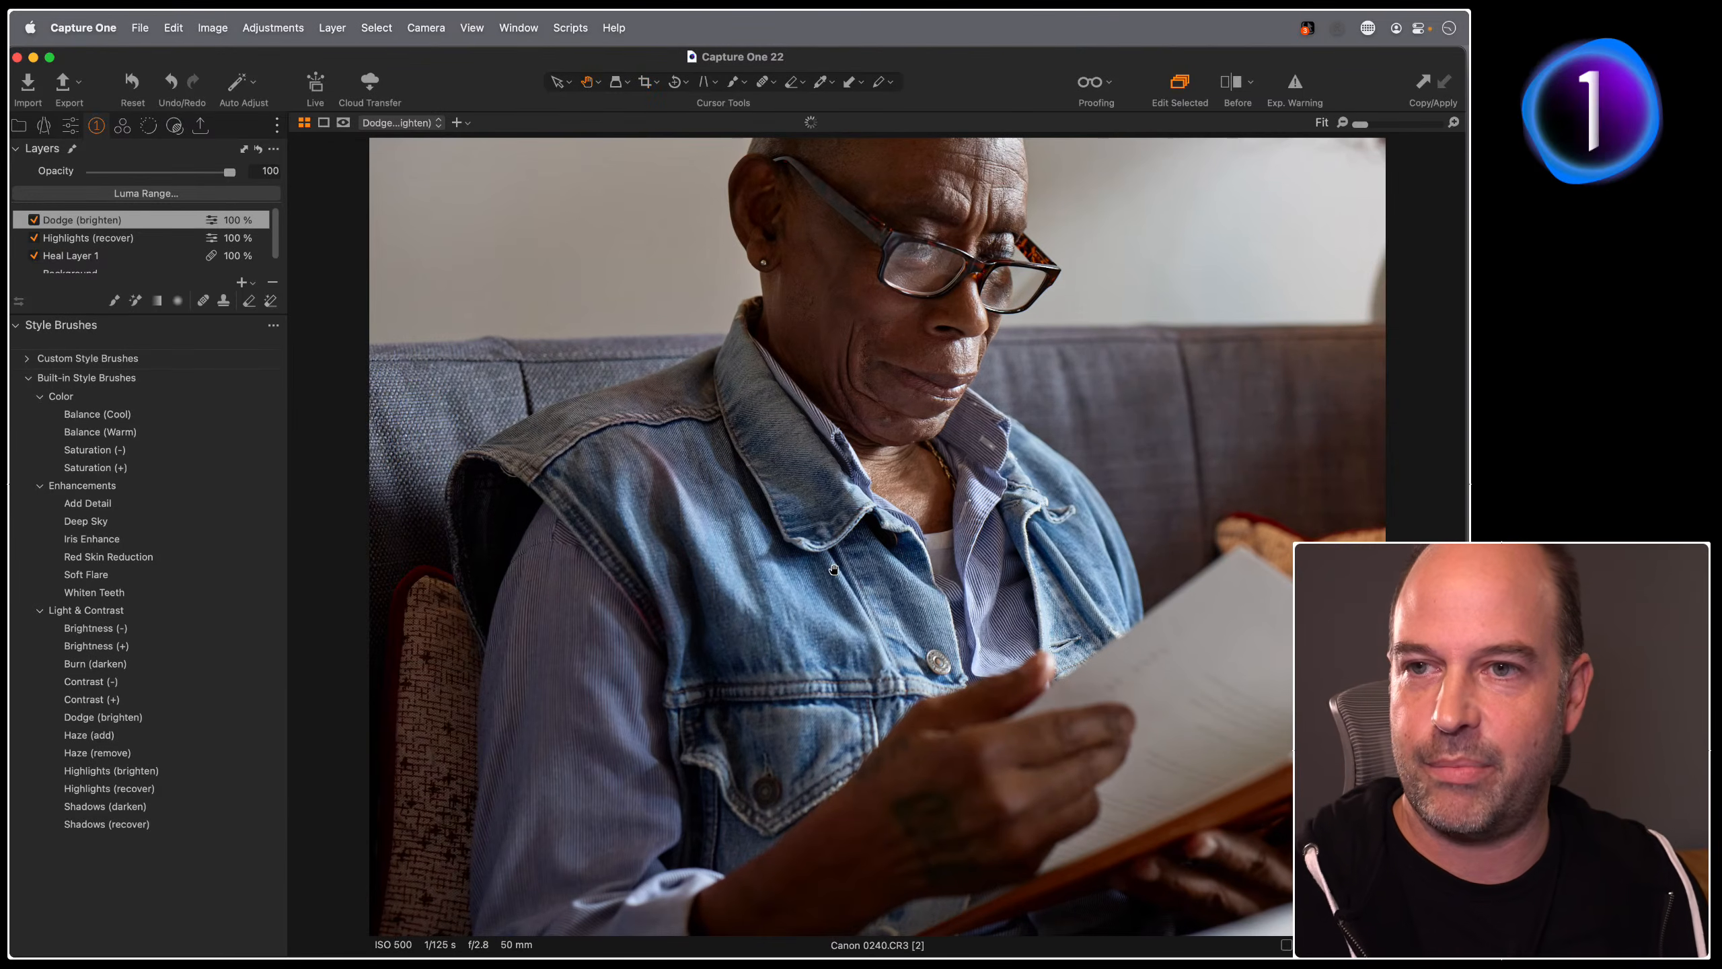
key("c")
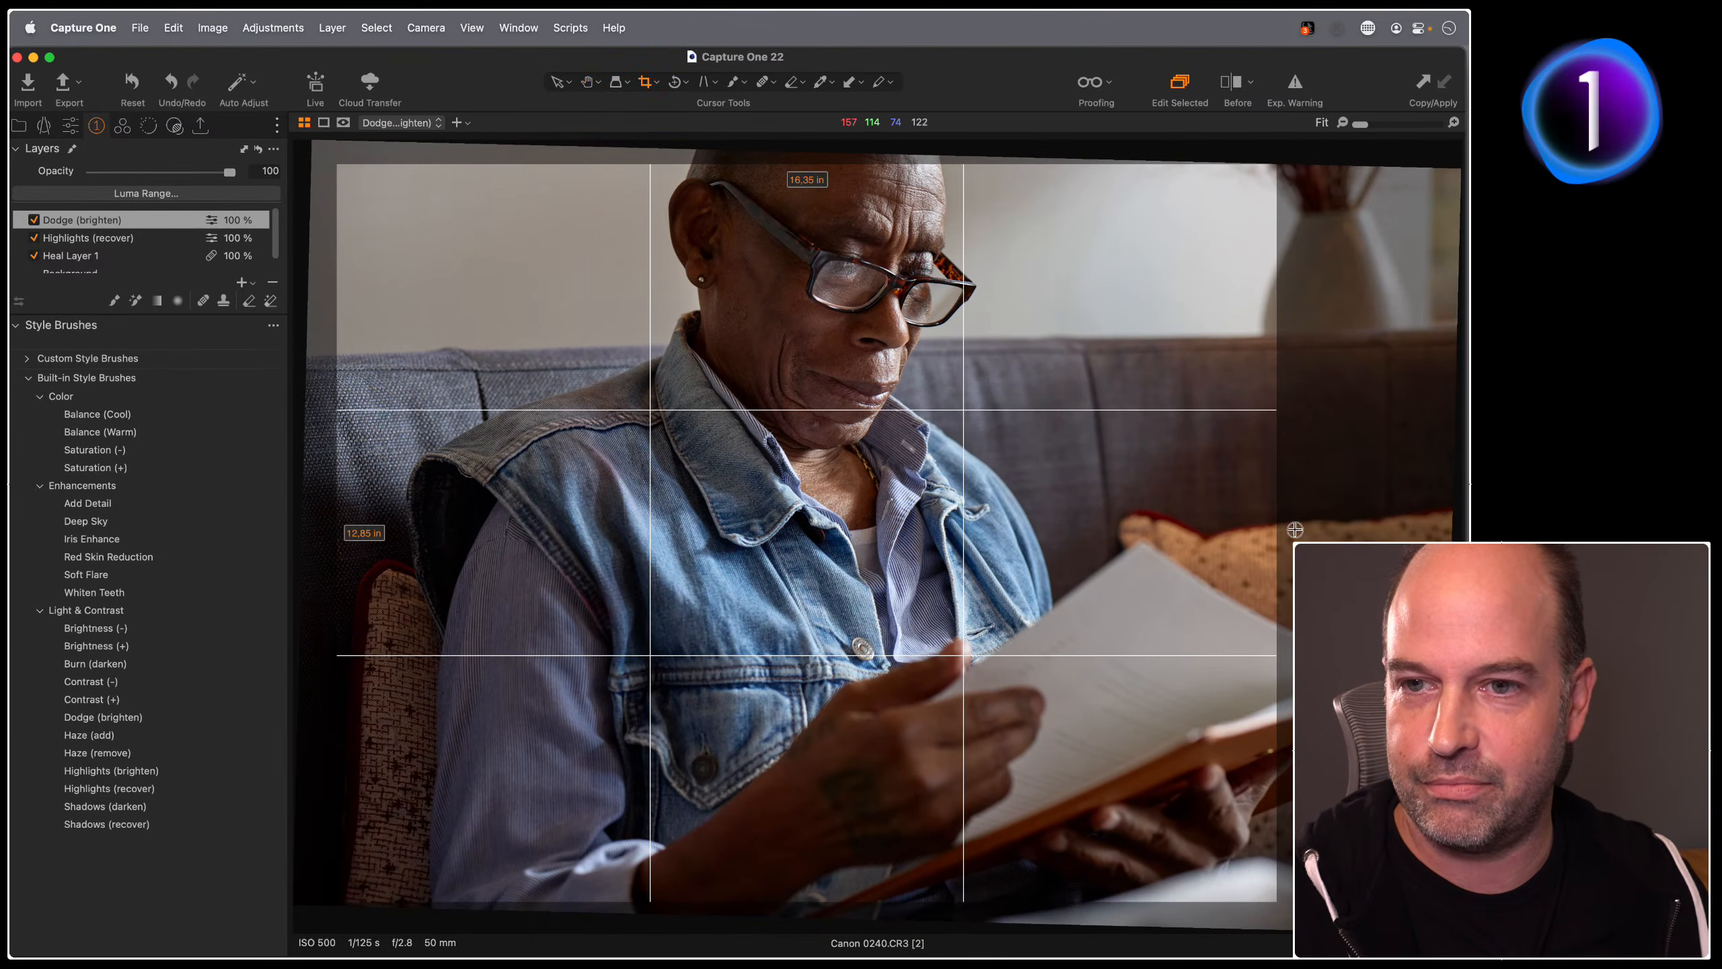
left_click(1273, 533)
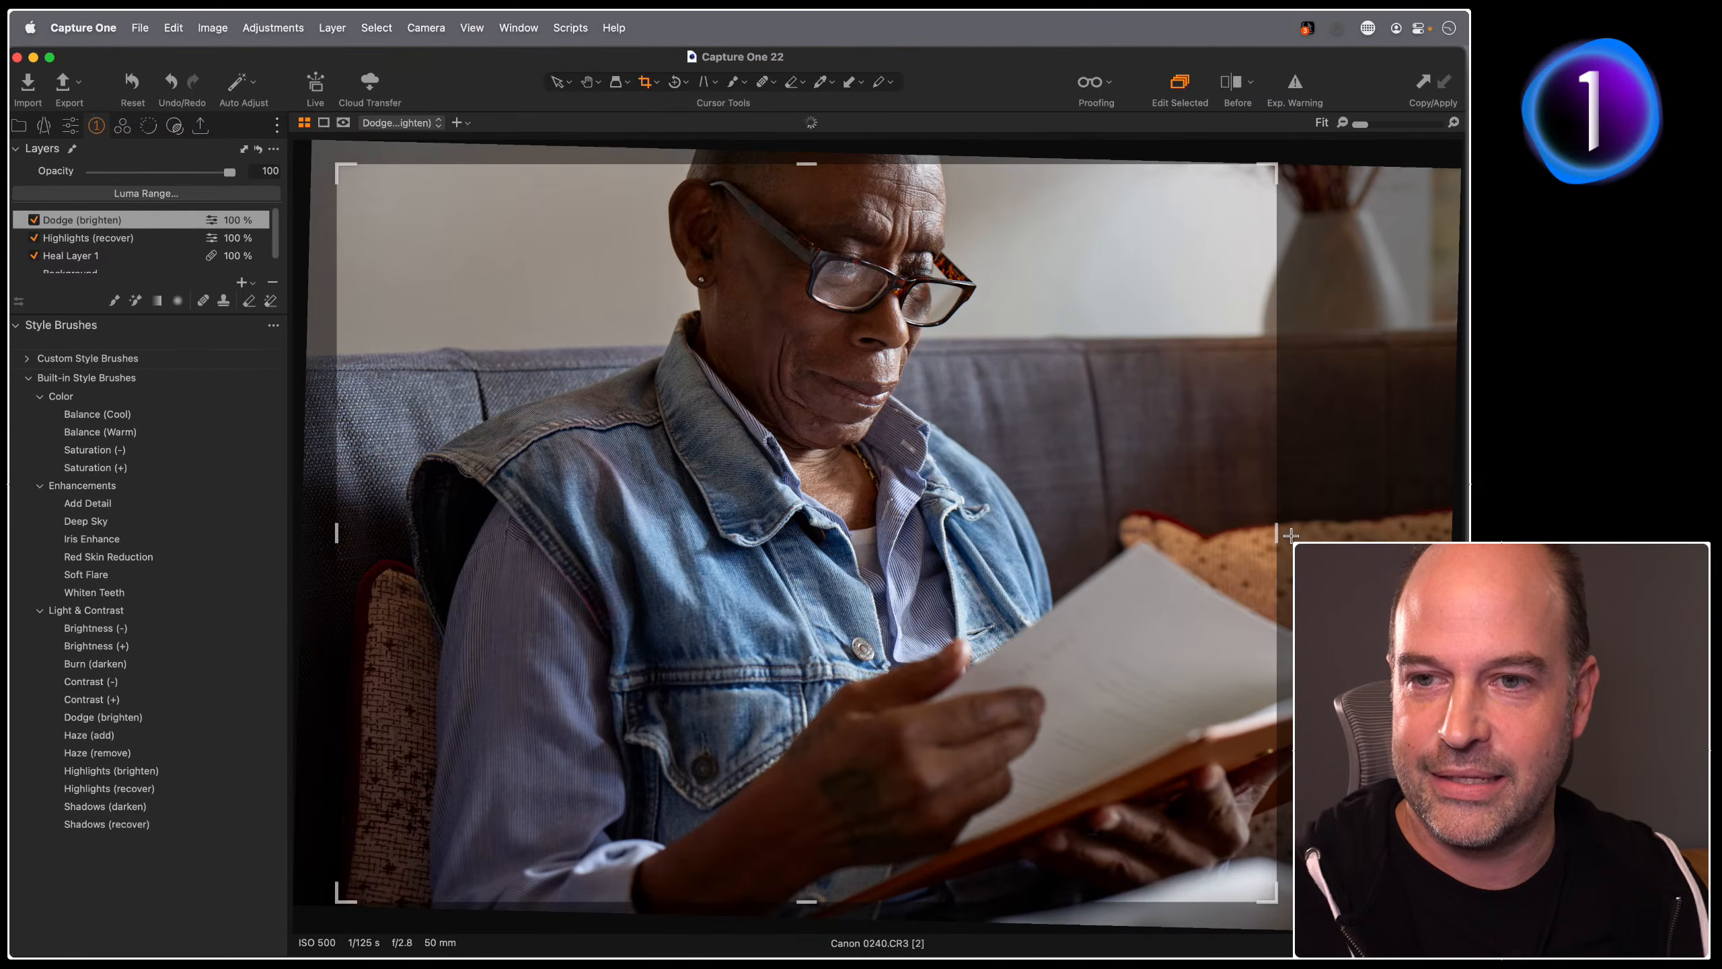
mouse_move(1274, 534)
left_mouse_down()
mouse_move(1437, 535)
mouse_move(1277, 539)
left_mouse_up()
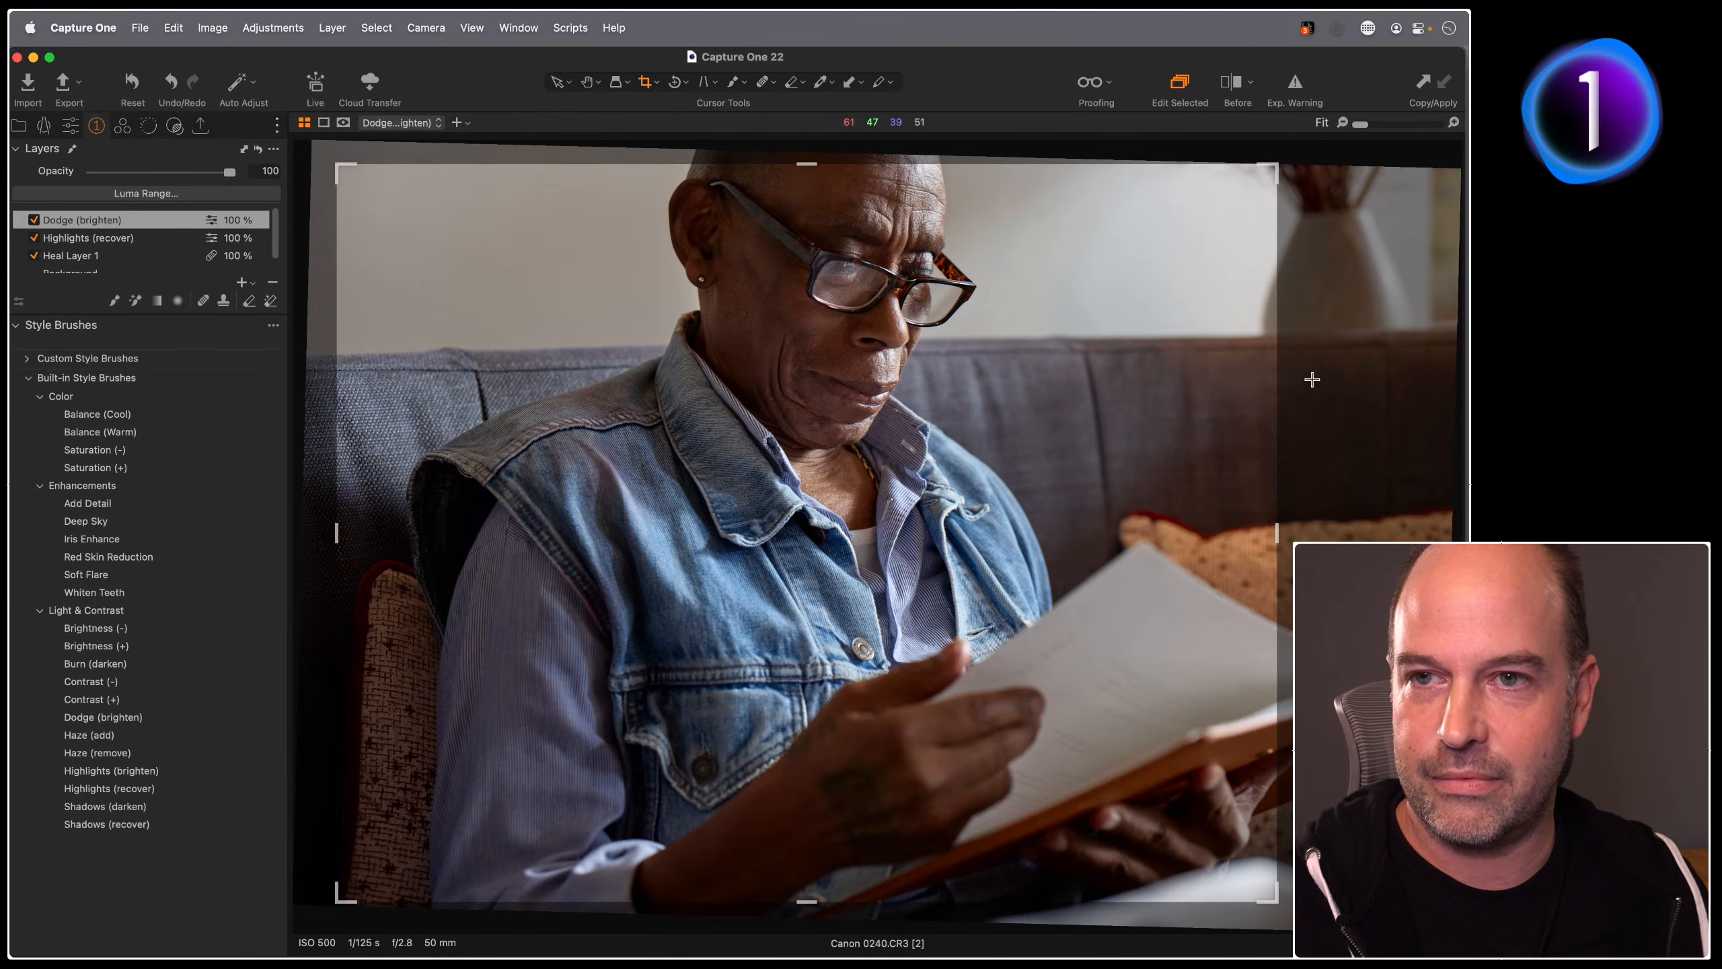
left_click_drag(1272, 173, 1448, 158)
key("h")
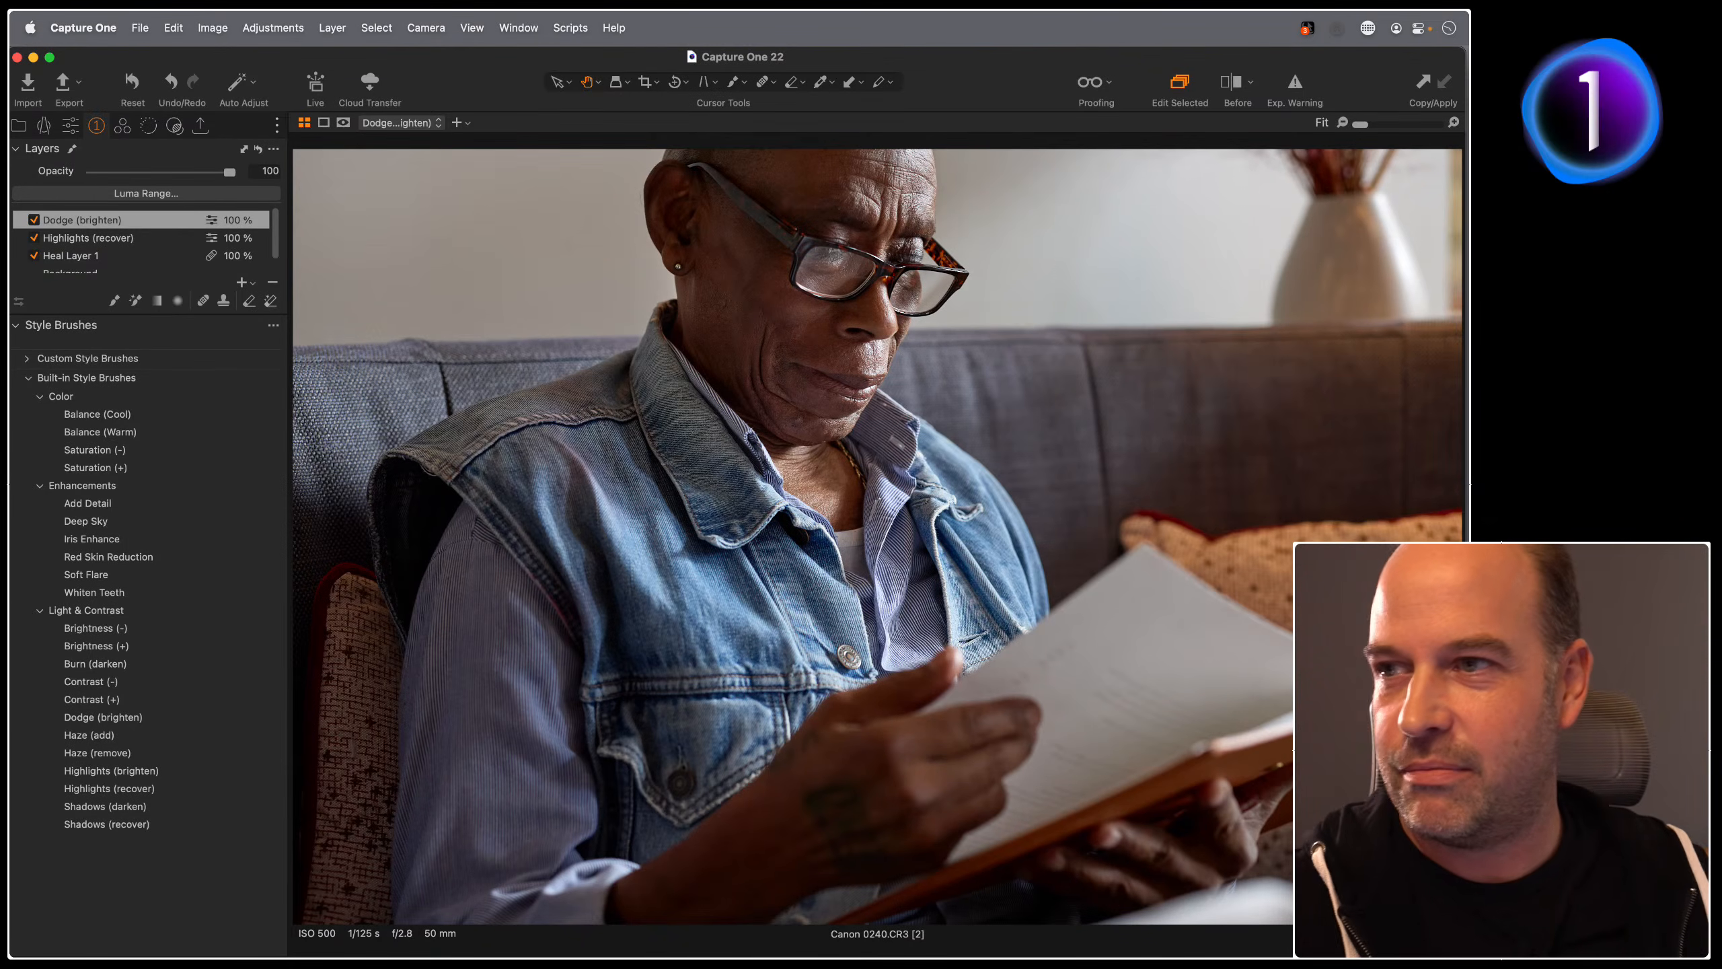
Step: Open the first variant of Nikon 0323.NEF and examine the edges of the glasses frame at 300% for colour fringing
key("g")
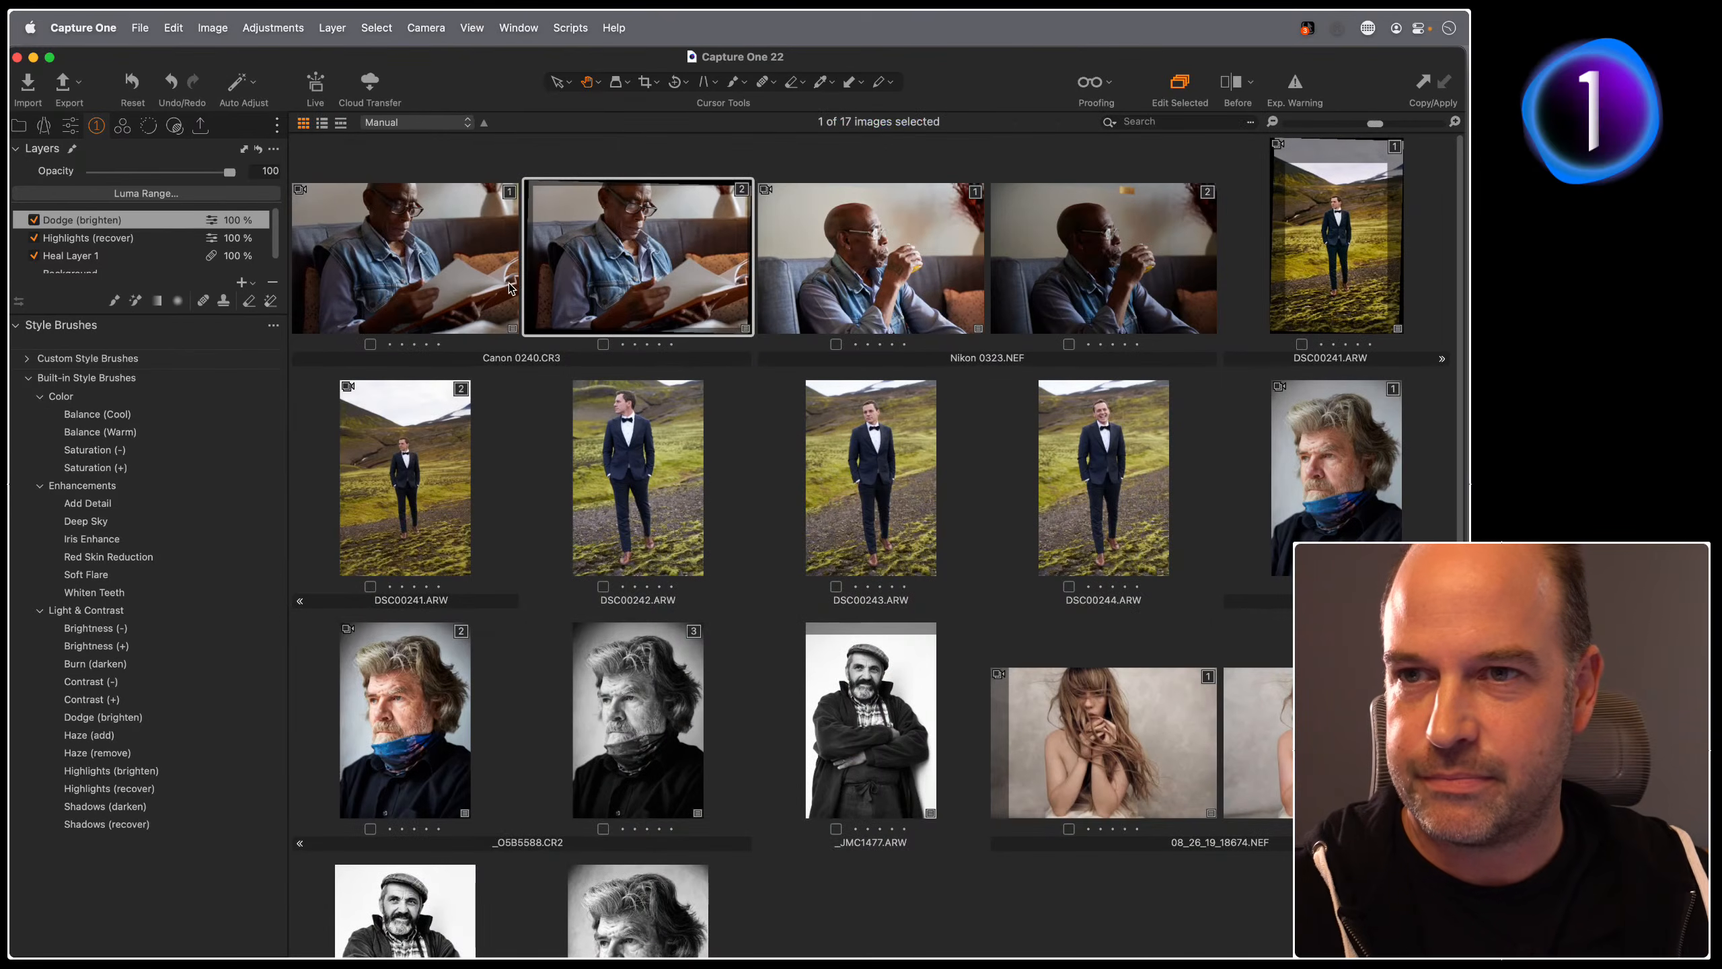
double_click(843, 246)
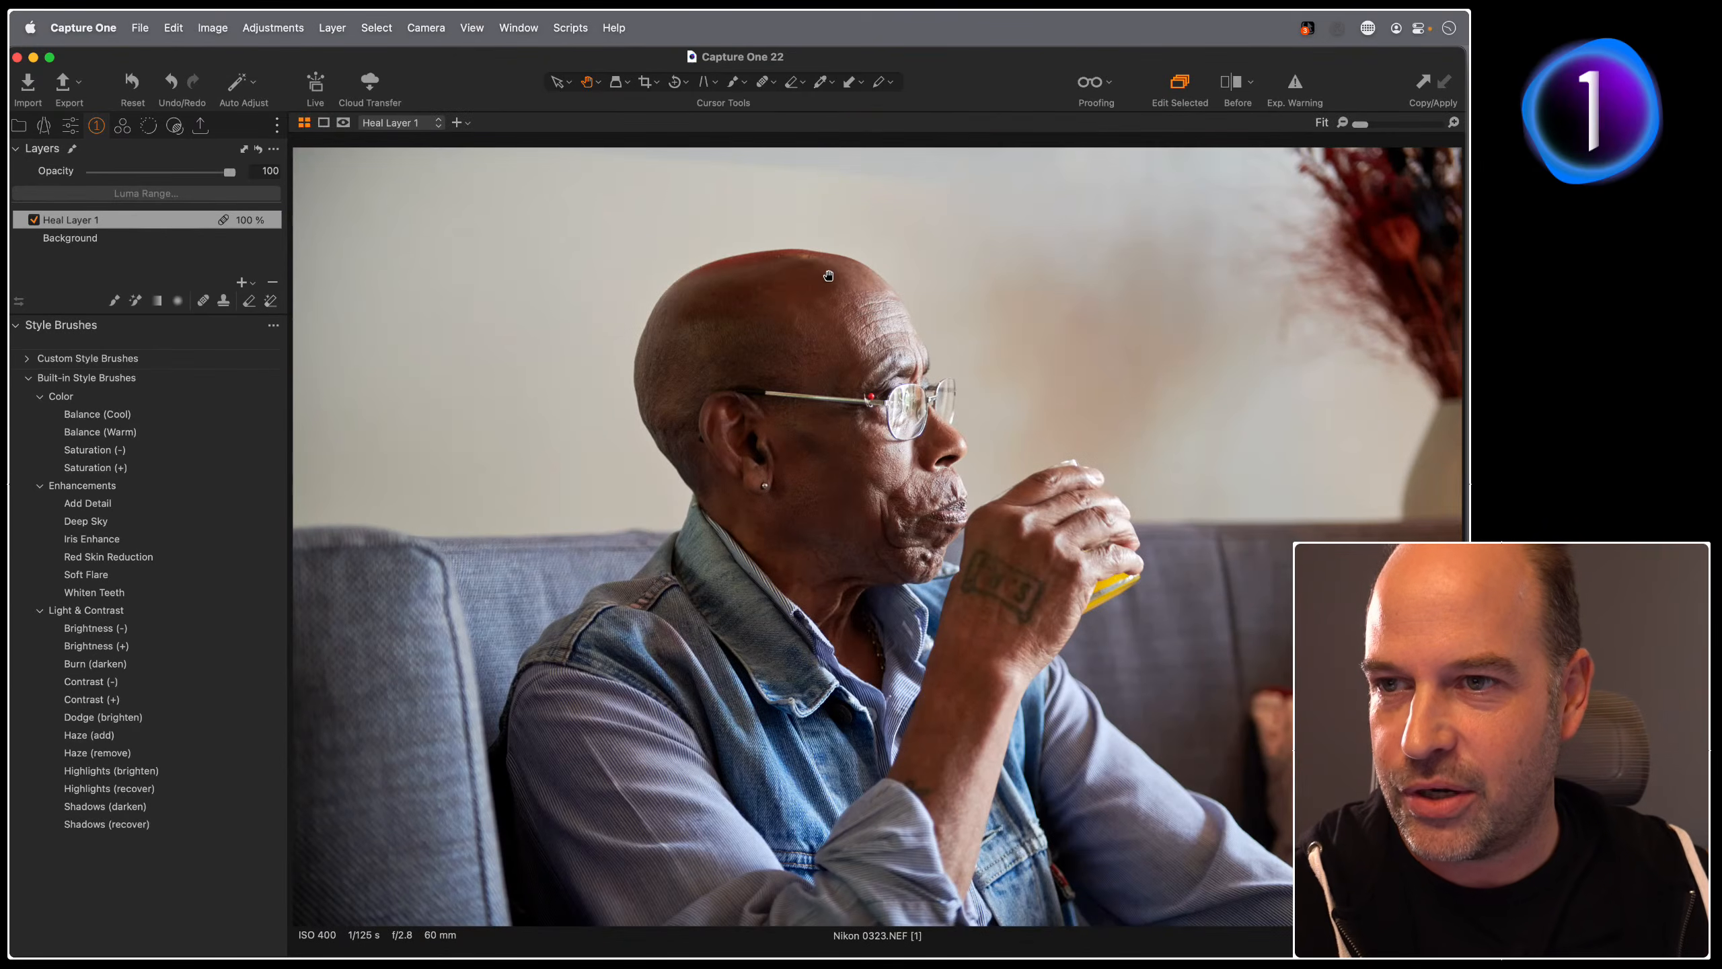
double_click(901, 417)
left_click_drag(856, 507, 856, 457)
key("super+plus")
key("super+plus")
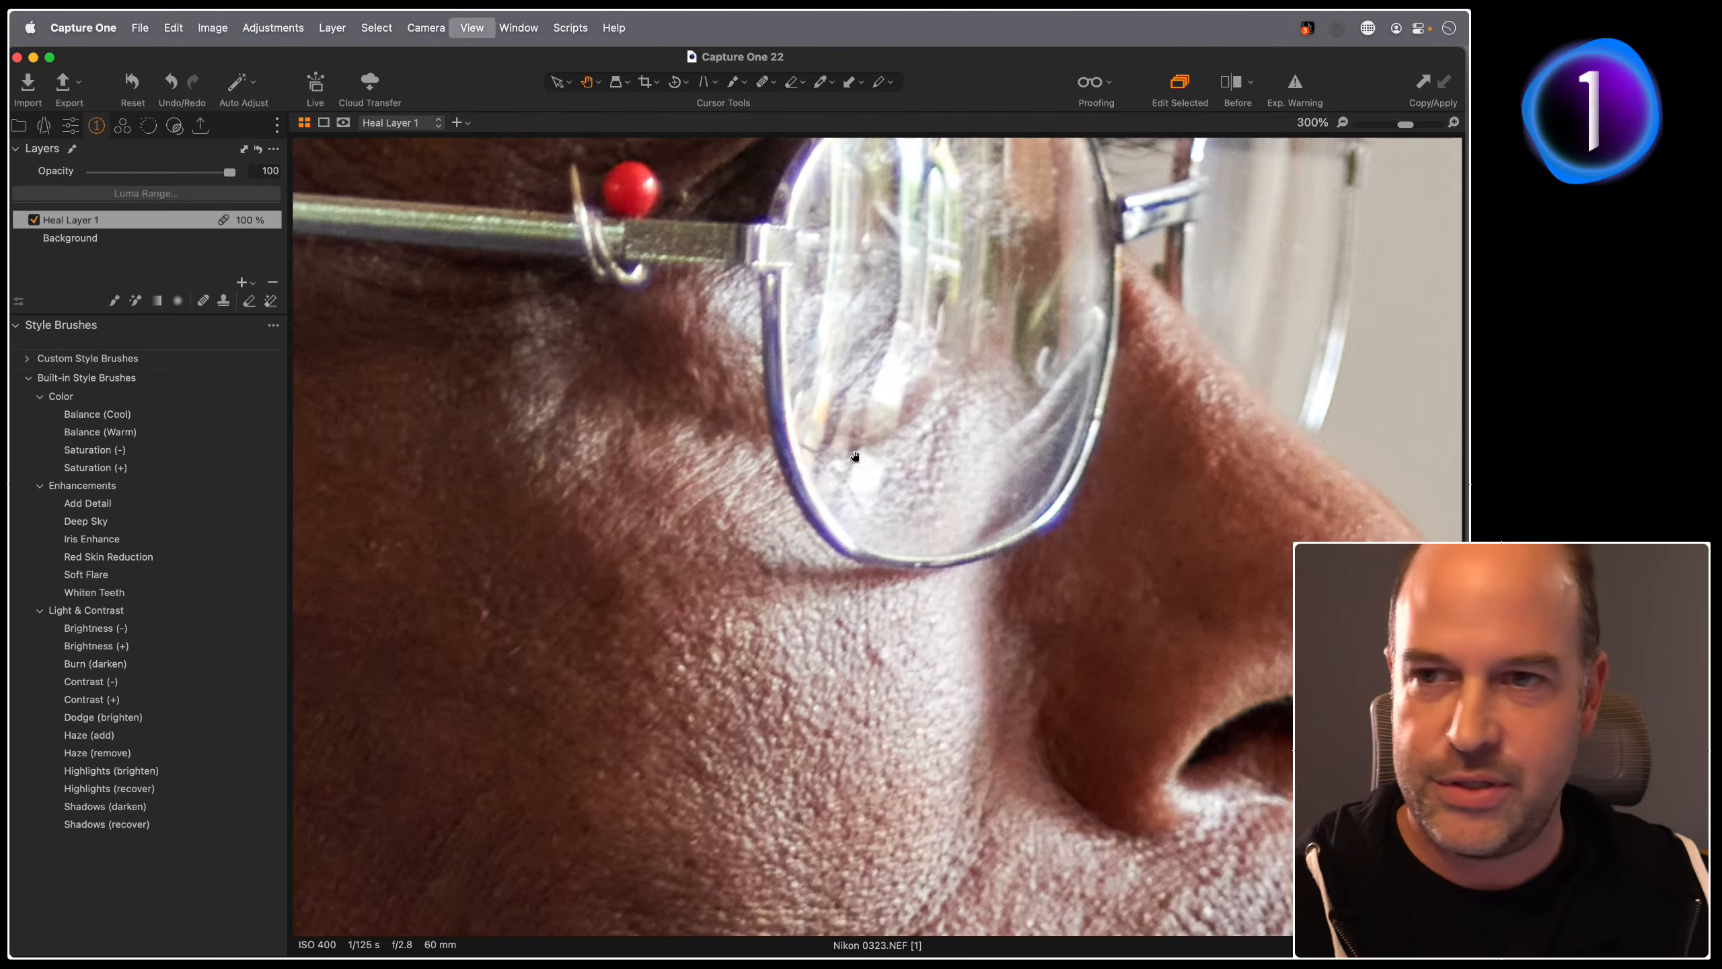
left_click_drag(973, 316, 923, 450)
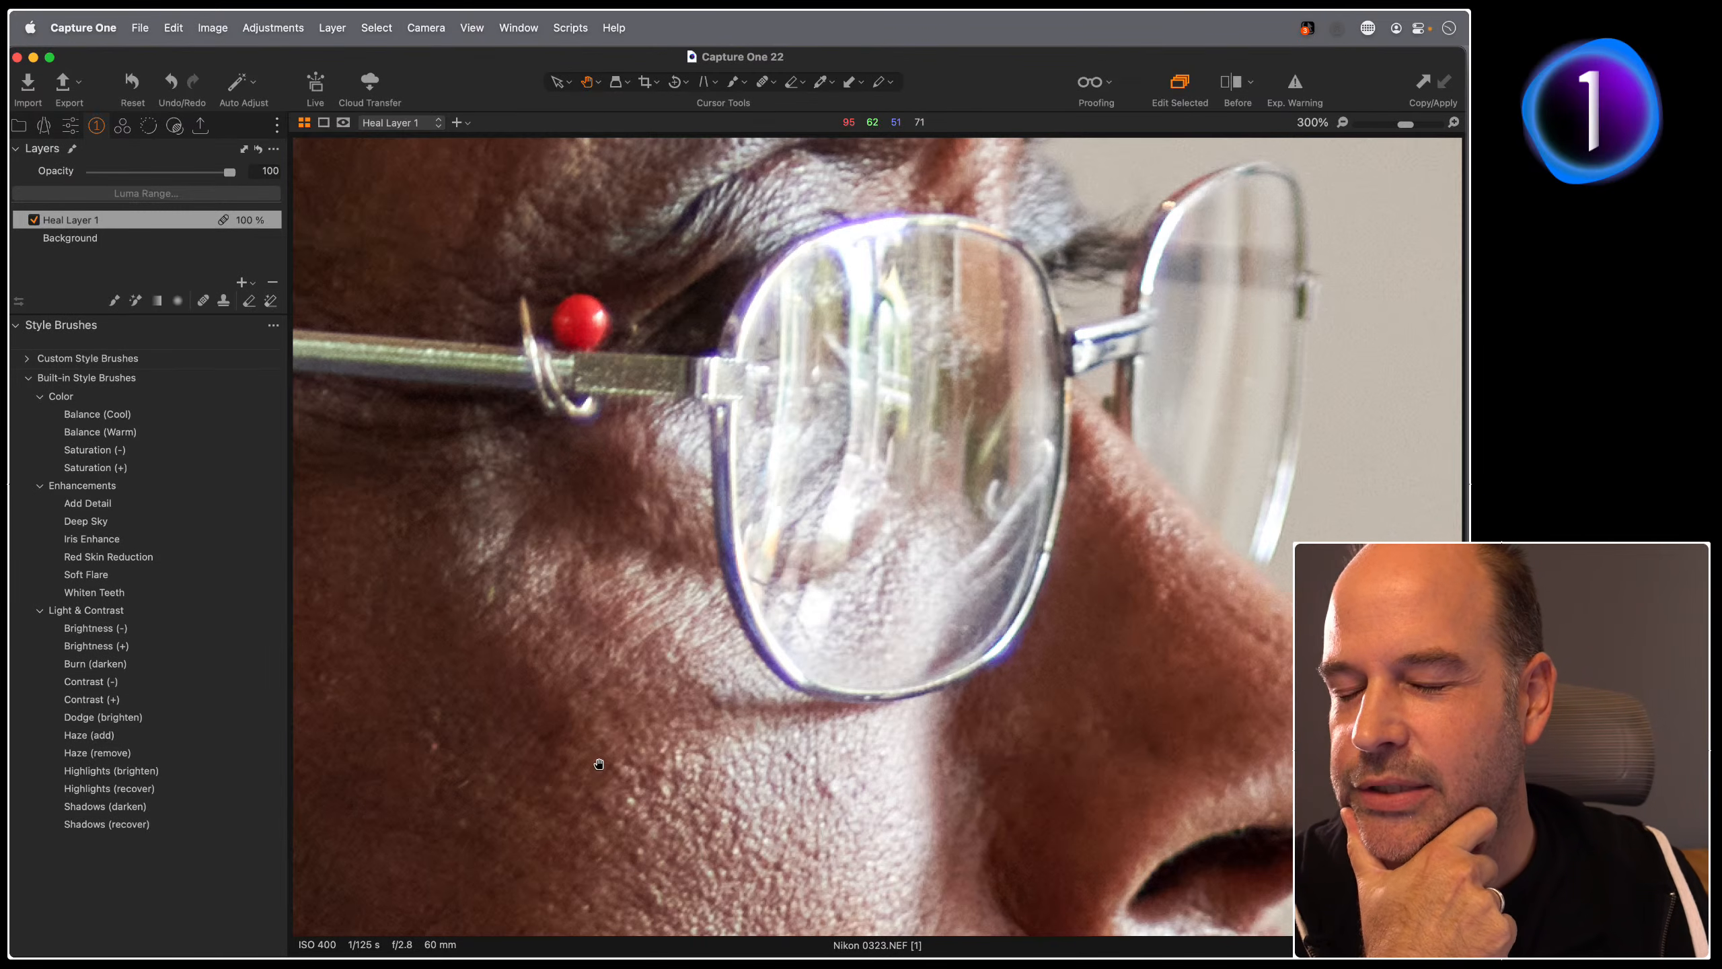
left_click_drag(815, 536, 860, 576)
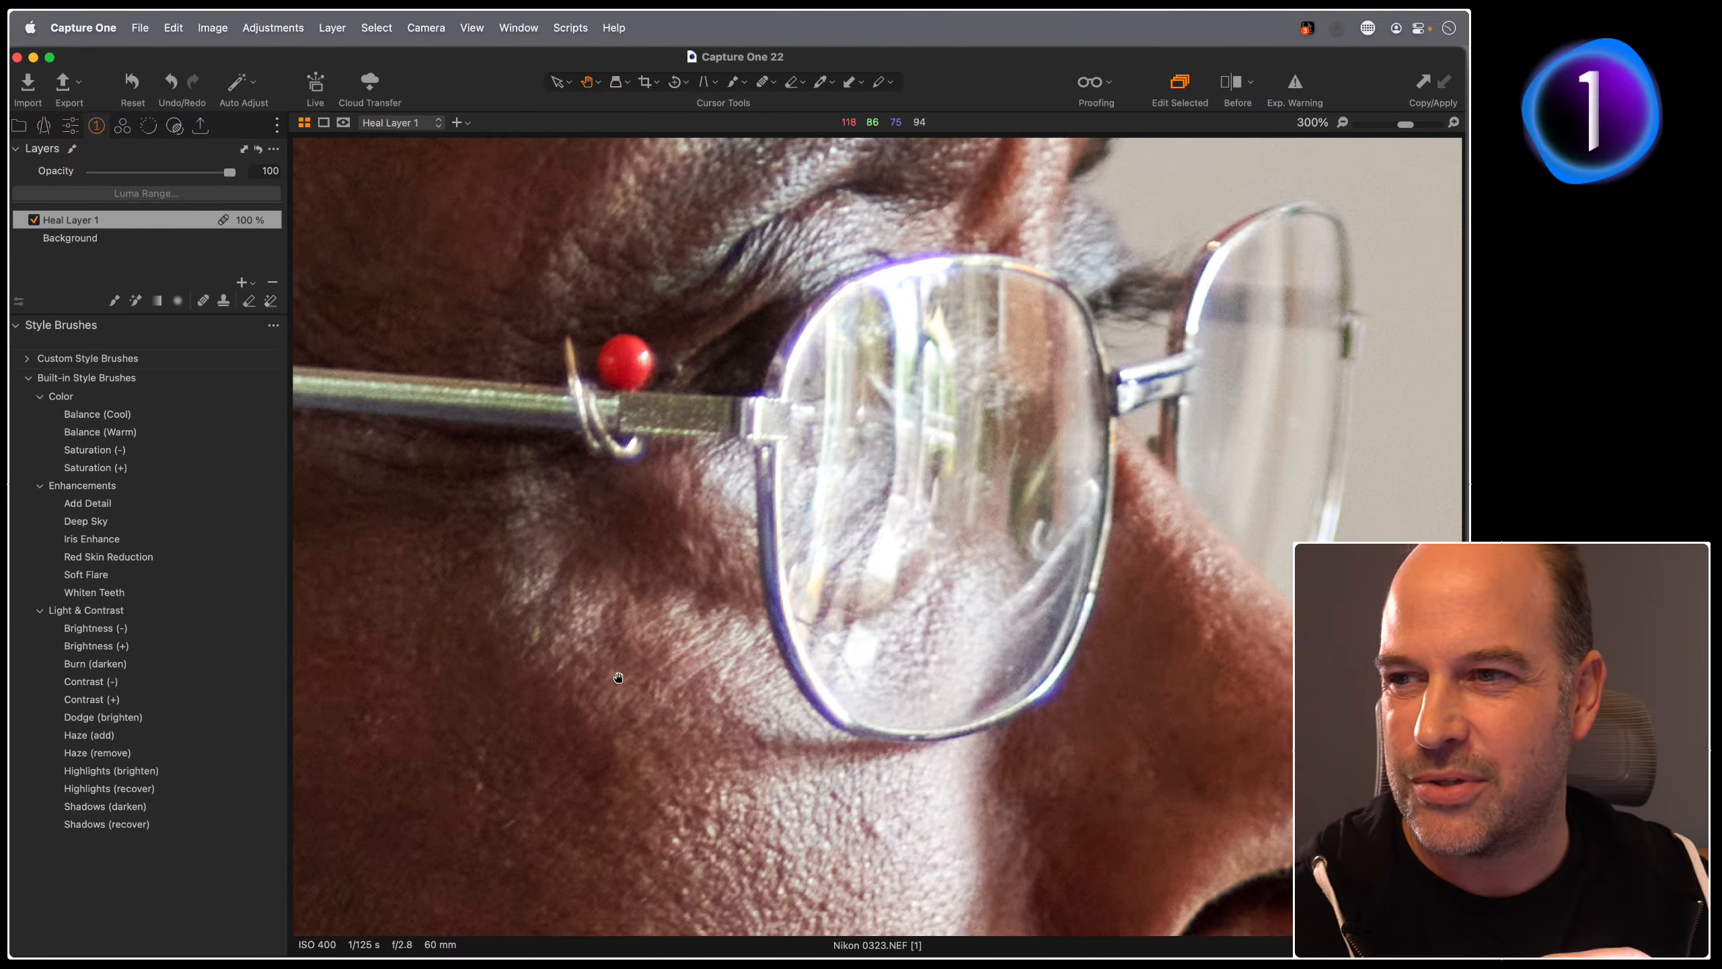
left_click_drag(808, 550, 811, 590)
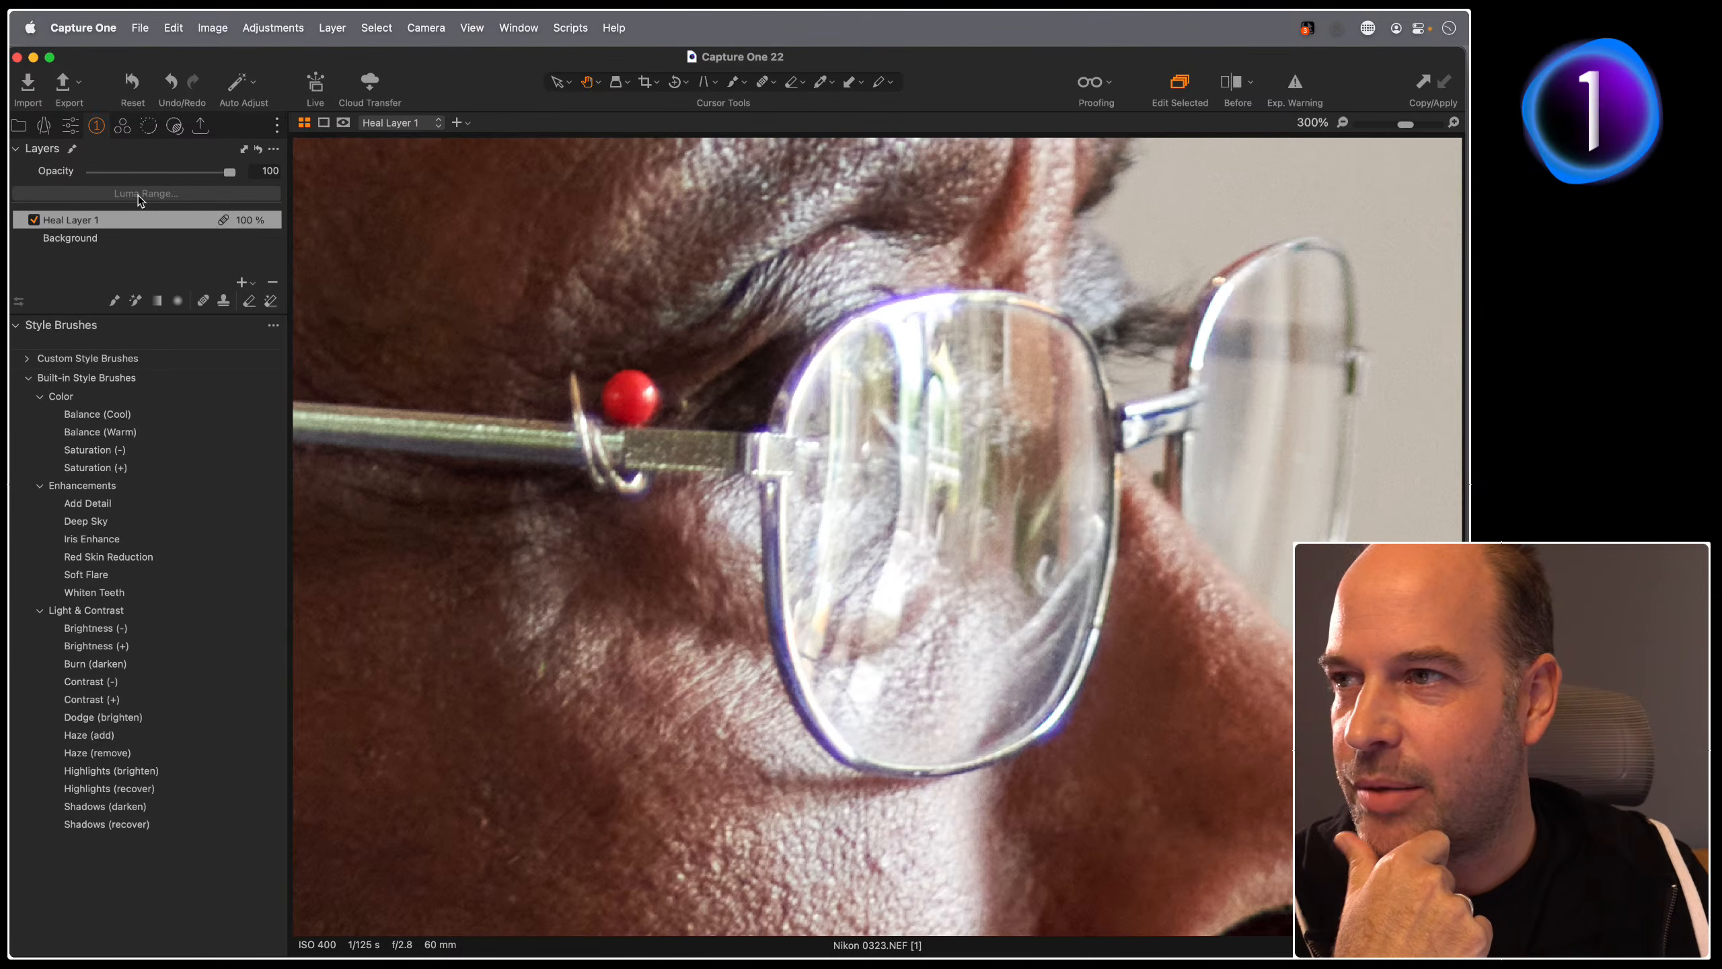
Step: Set the Purple Fringing Defringe amount to 100 on the Background layer
left_click(149, 130)
left_click(74, 237)
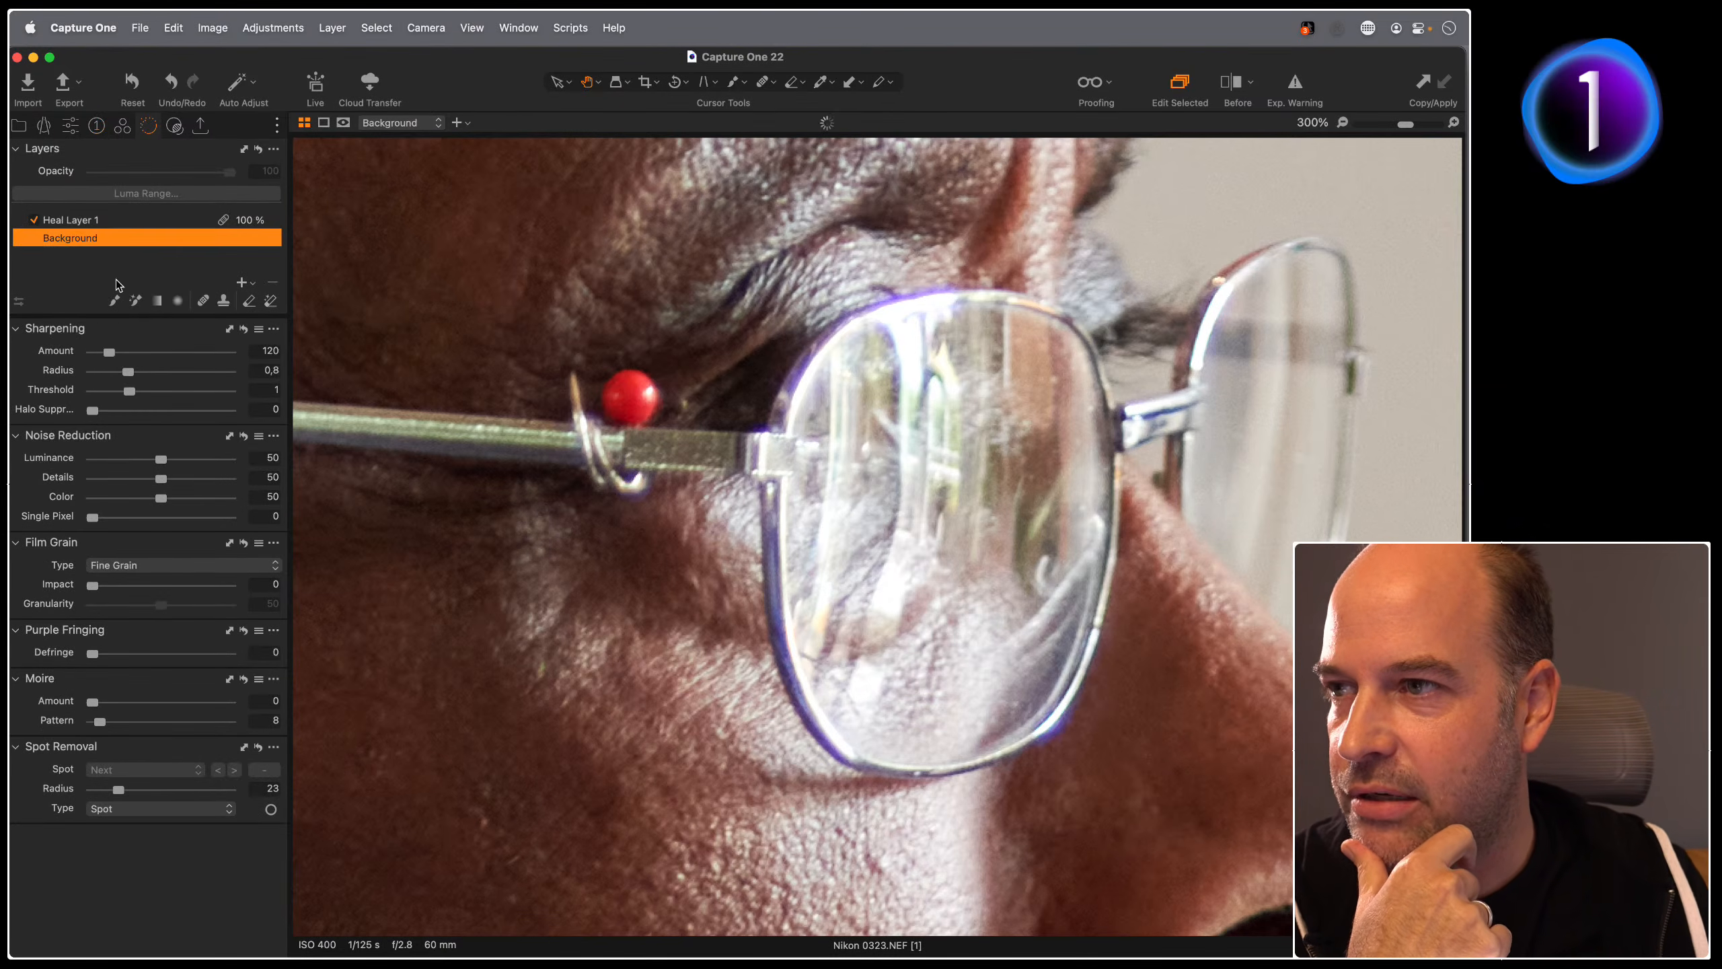
left_click_drag(99, 652, 324, 658)
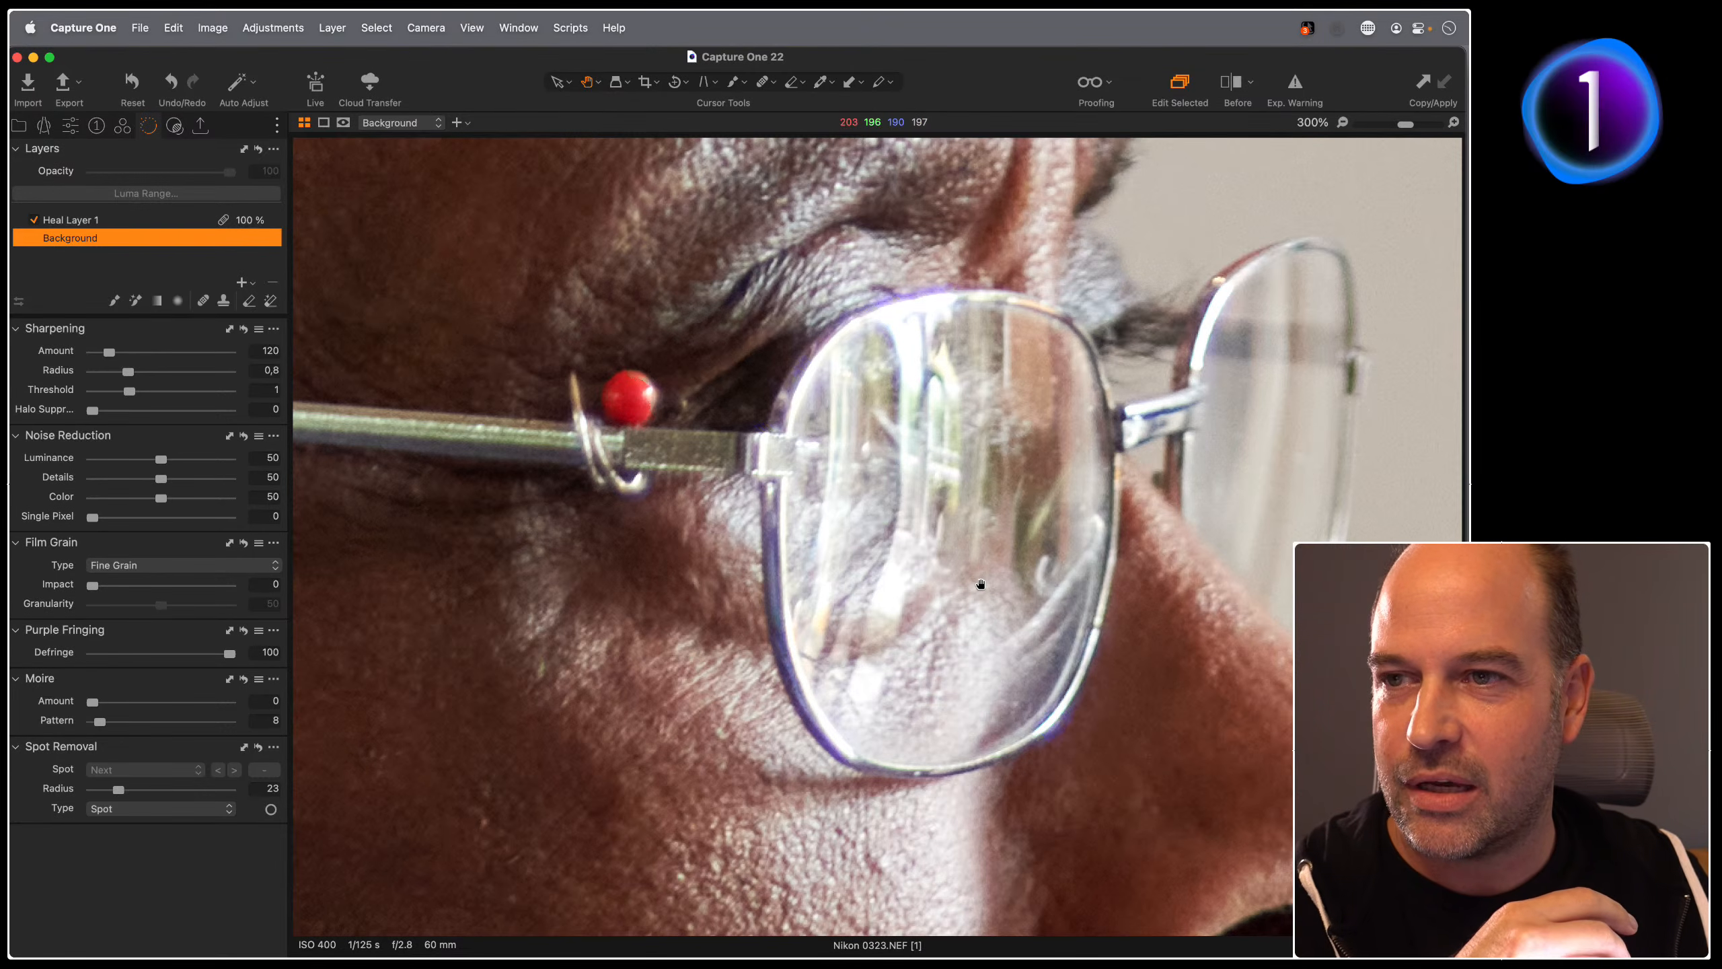
Step: Add an adjustment layer, paint its mask around the glasses frame with a small brush, and check the mask
left_click(242, 282)
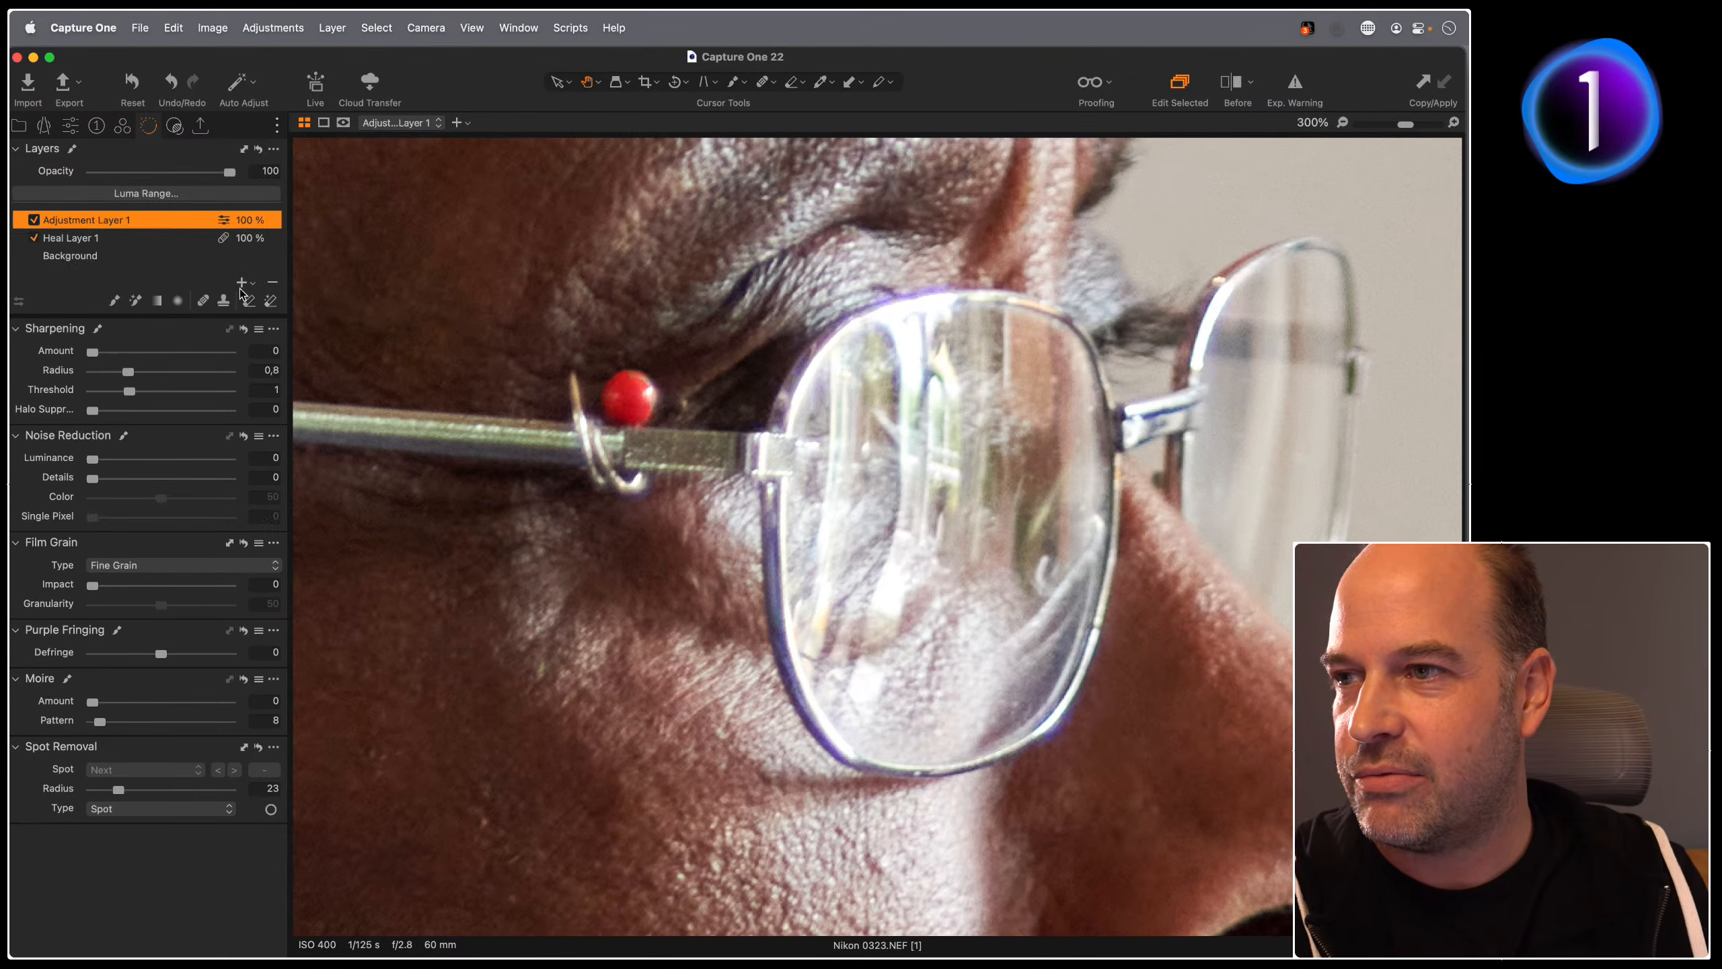
left_click(114, 301)
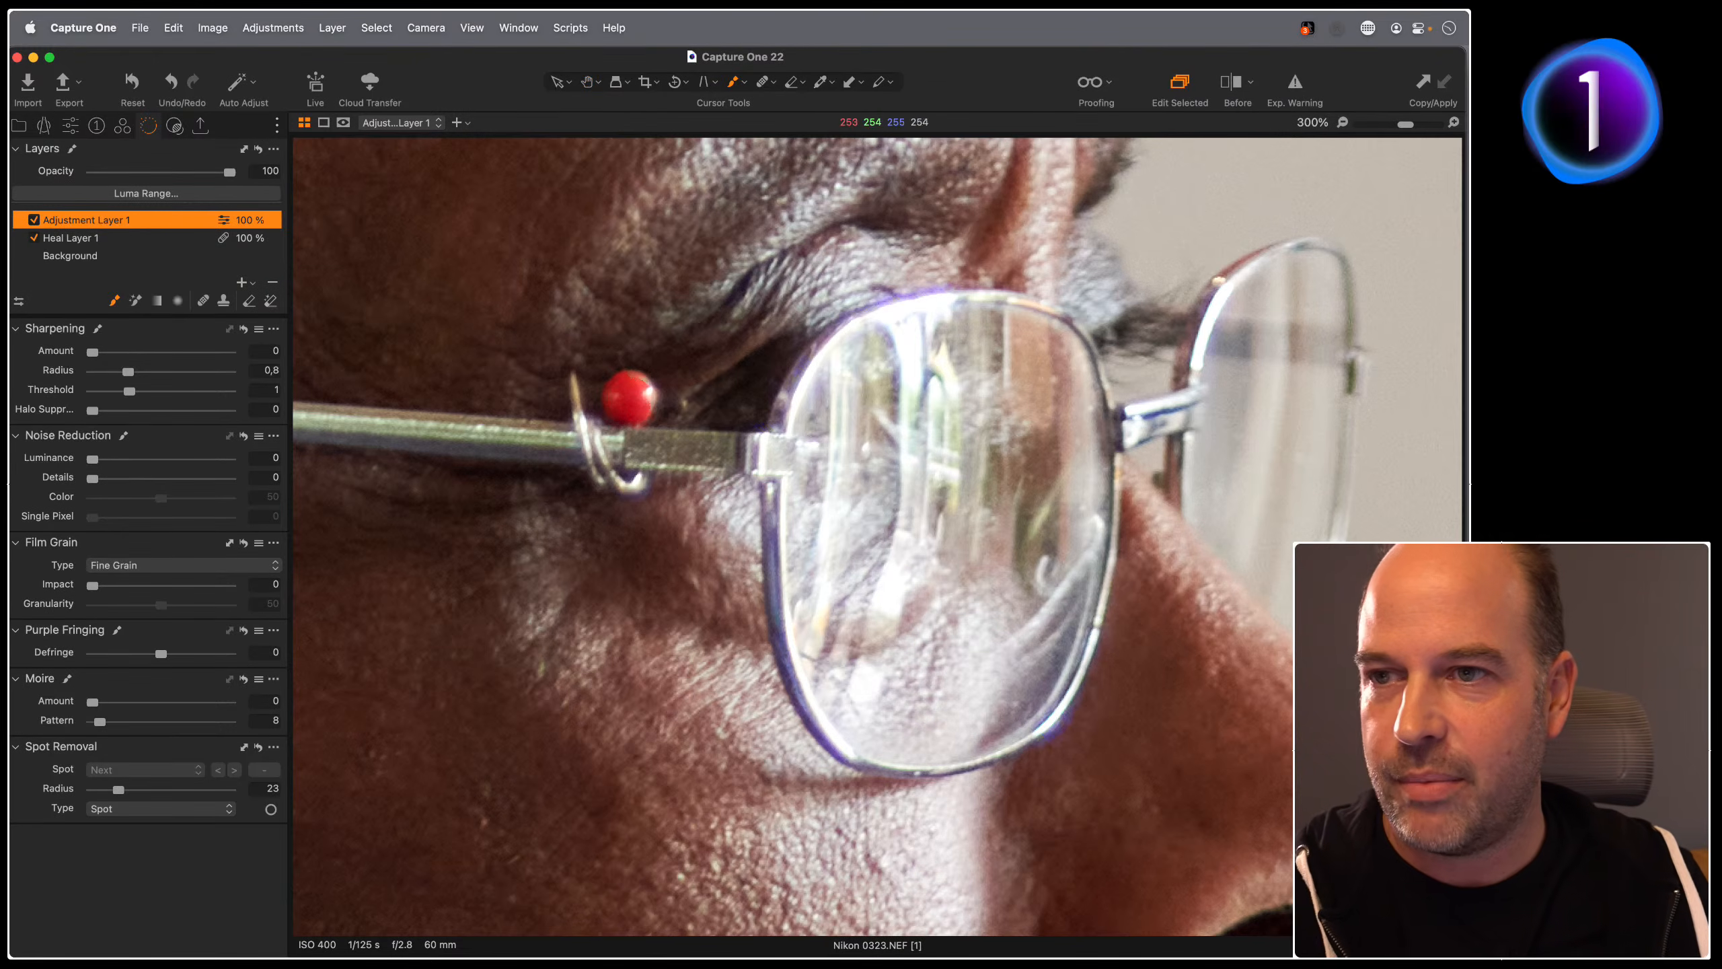
right_click(851, 343)
mouse_move(851, 344)
left_mouse_down()
mouse_move(873, 342)
mouse_move(816, 341)
left_mouse_up()
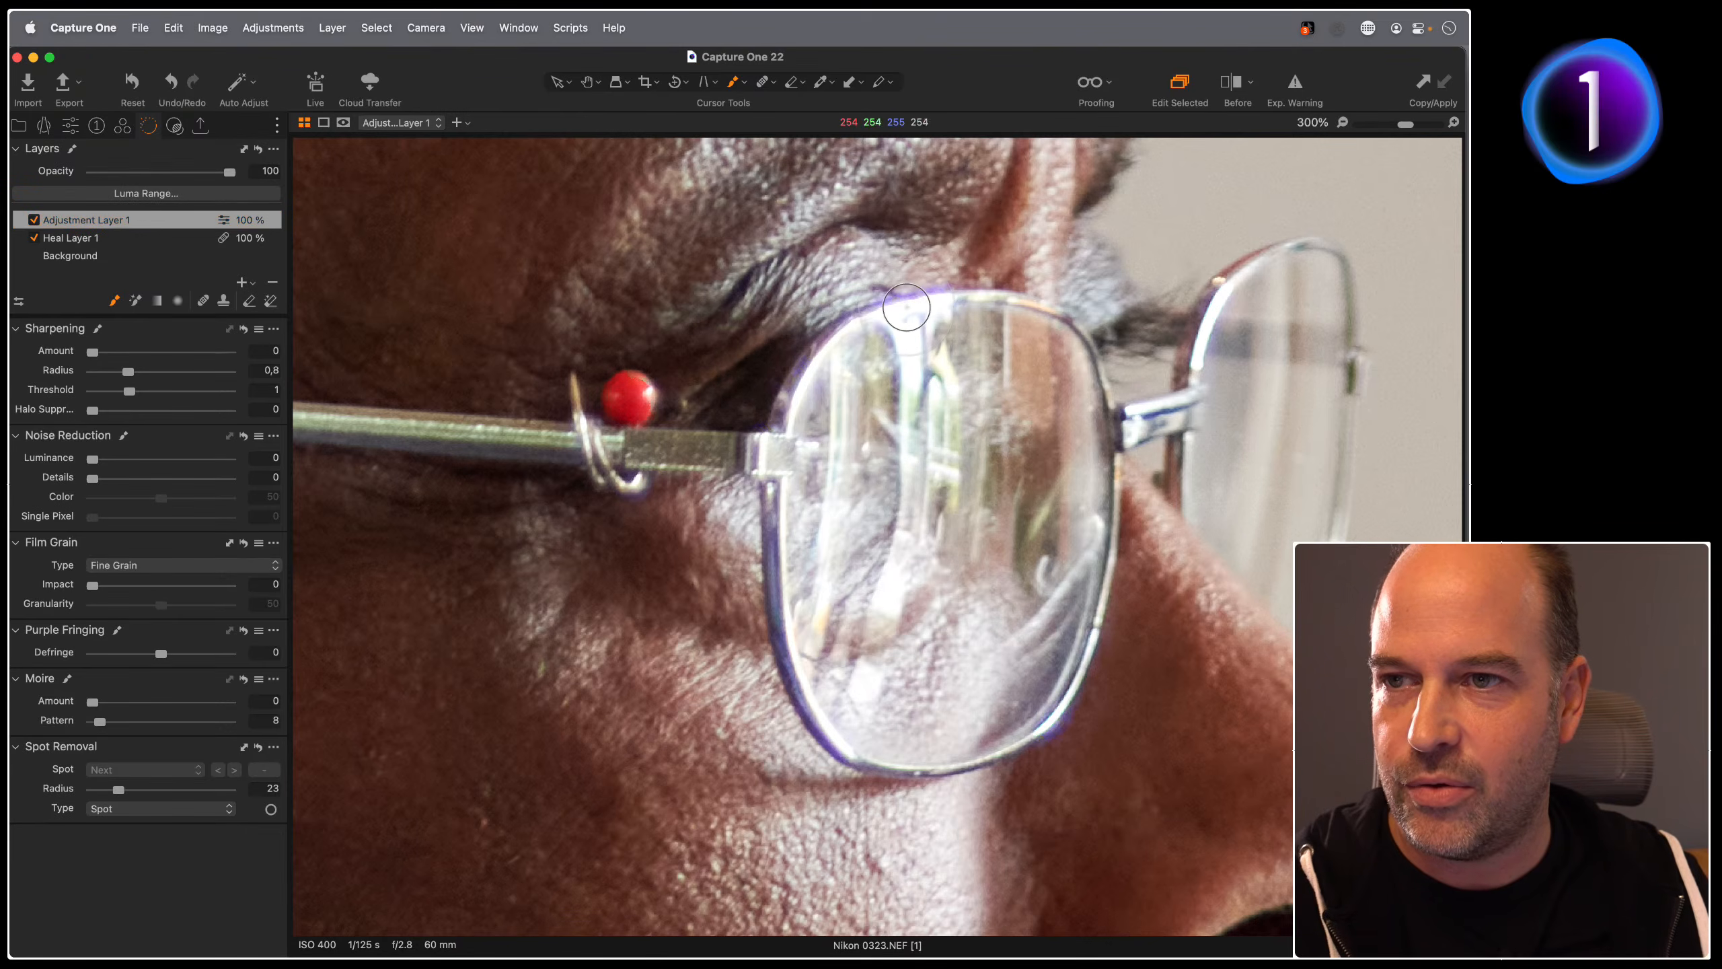
mouse_move(907, 307)
left_mouse_down()
mouse_move(975, 304)
mouse_move(826, 340)
mouse_move(788, 423)
mouse_move(769, 559)
mouse_move(791, 696)
mouse_move(857, 768)
mouse_move(977, 759)
mouse_move(1060, 726)
mouse_move(1082, 688)
mouse_move(1103, 572)
mouse_move(987, 737)
mouse_move(792, 714)
mouse_move(743, 607)
mouse_move(758, 430)
mouse_move(932, 296)
mouse_move(972, 287)
mouse_move(1053, 304)
mouse_move(875, 310)
mouse_move(790, 364)
mouse_move(773, 441)
mouse_move(839, 642)
mouse_move(840, 708)
mouse_move(979, 744)
mouse_move(870, 743)
mouse_move(1079, 704)
mouse_move(1040, 678)
left_mouse_up()
key("m")
key("m")
key("m")
key("m")
key("m")
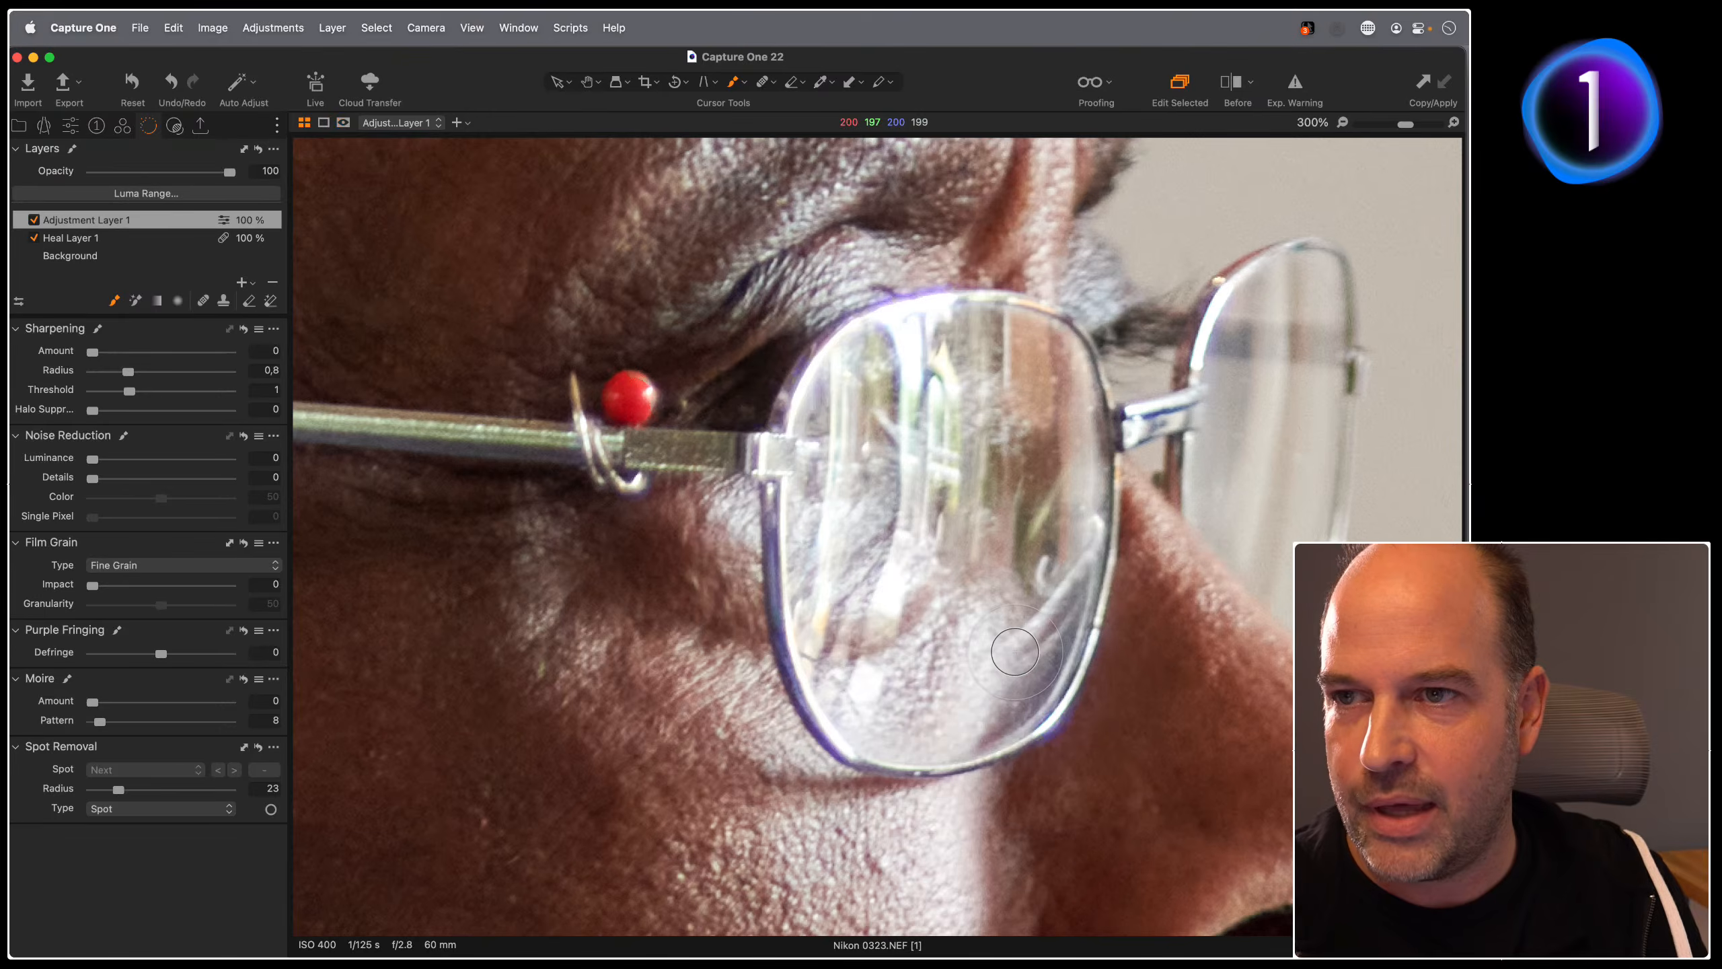
Step: Sample the purple fringe on the frame in the advanced Color Editor, widen its colour range and set its saturation to -100
key("super+plus")
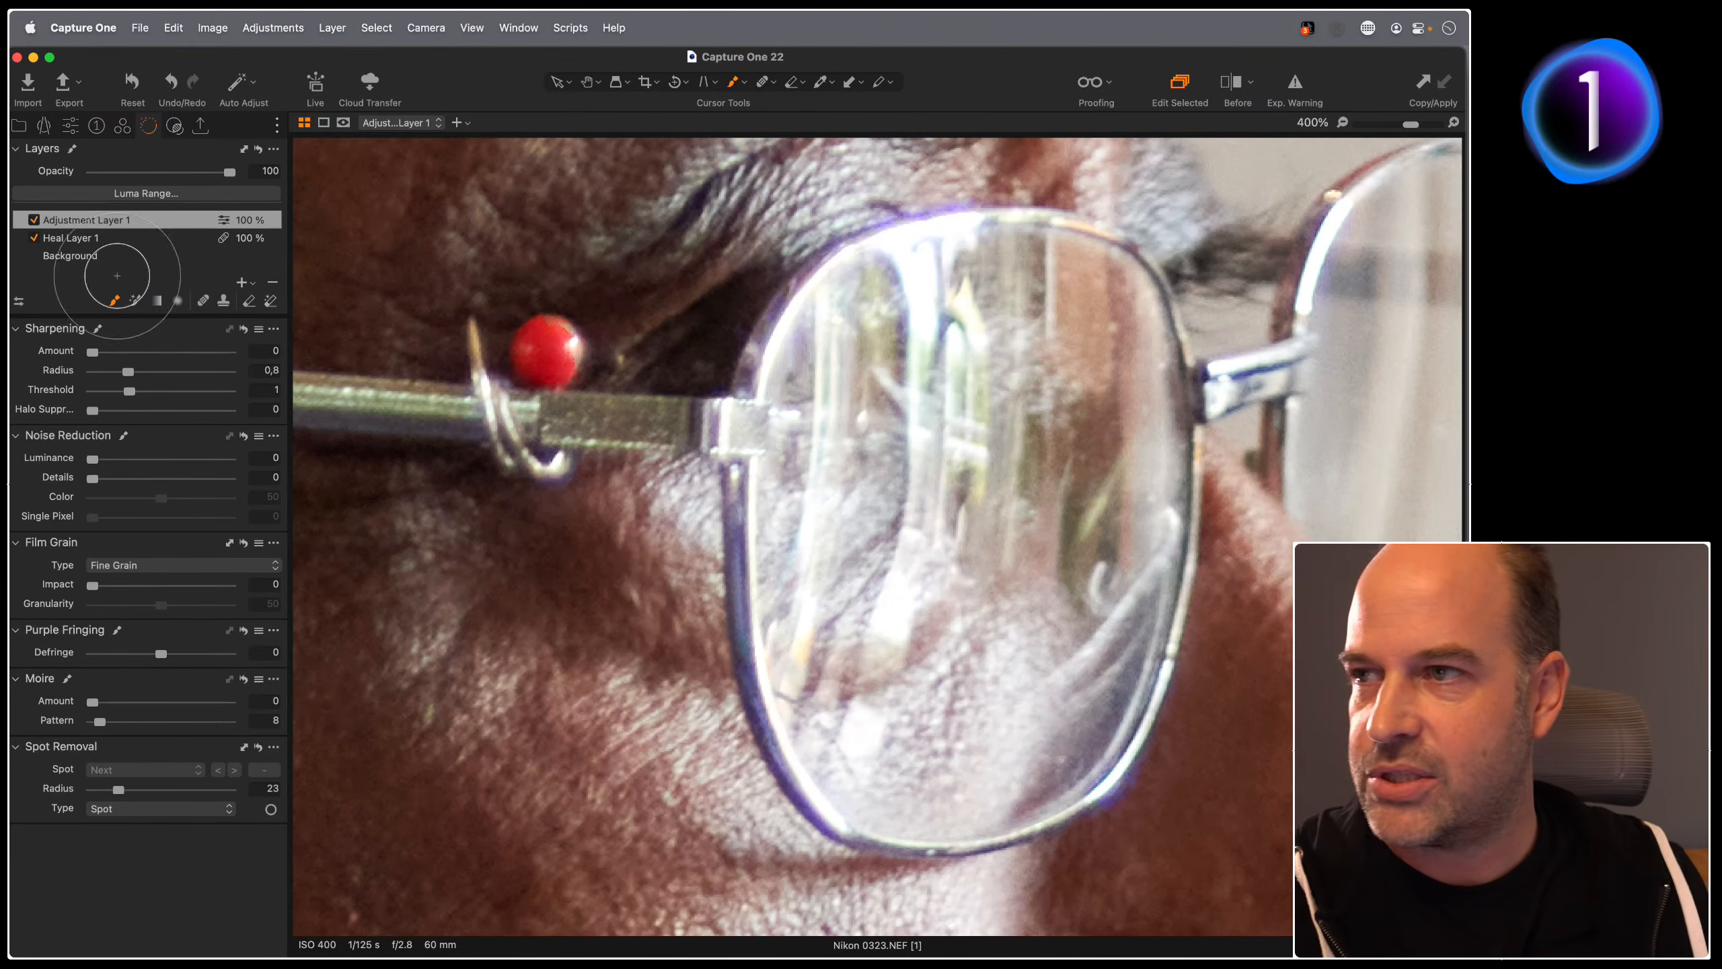
left_click(122, 126)
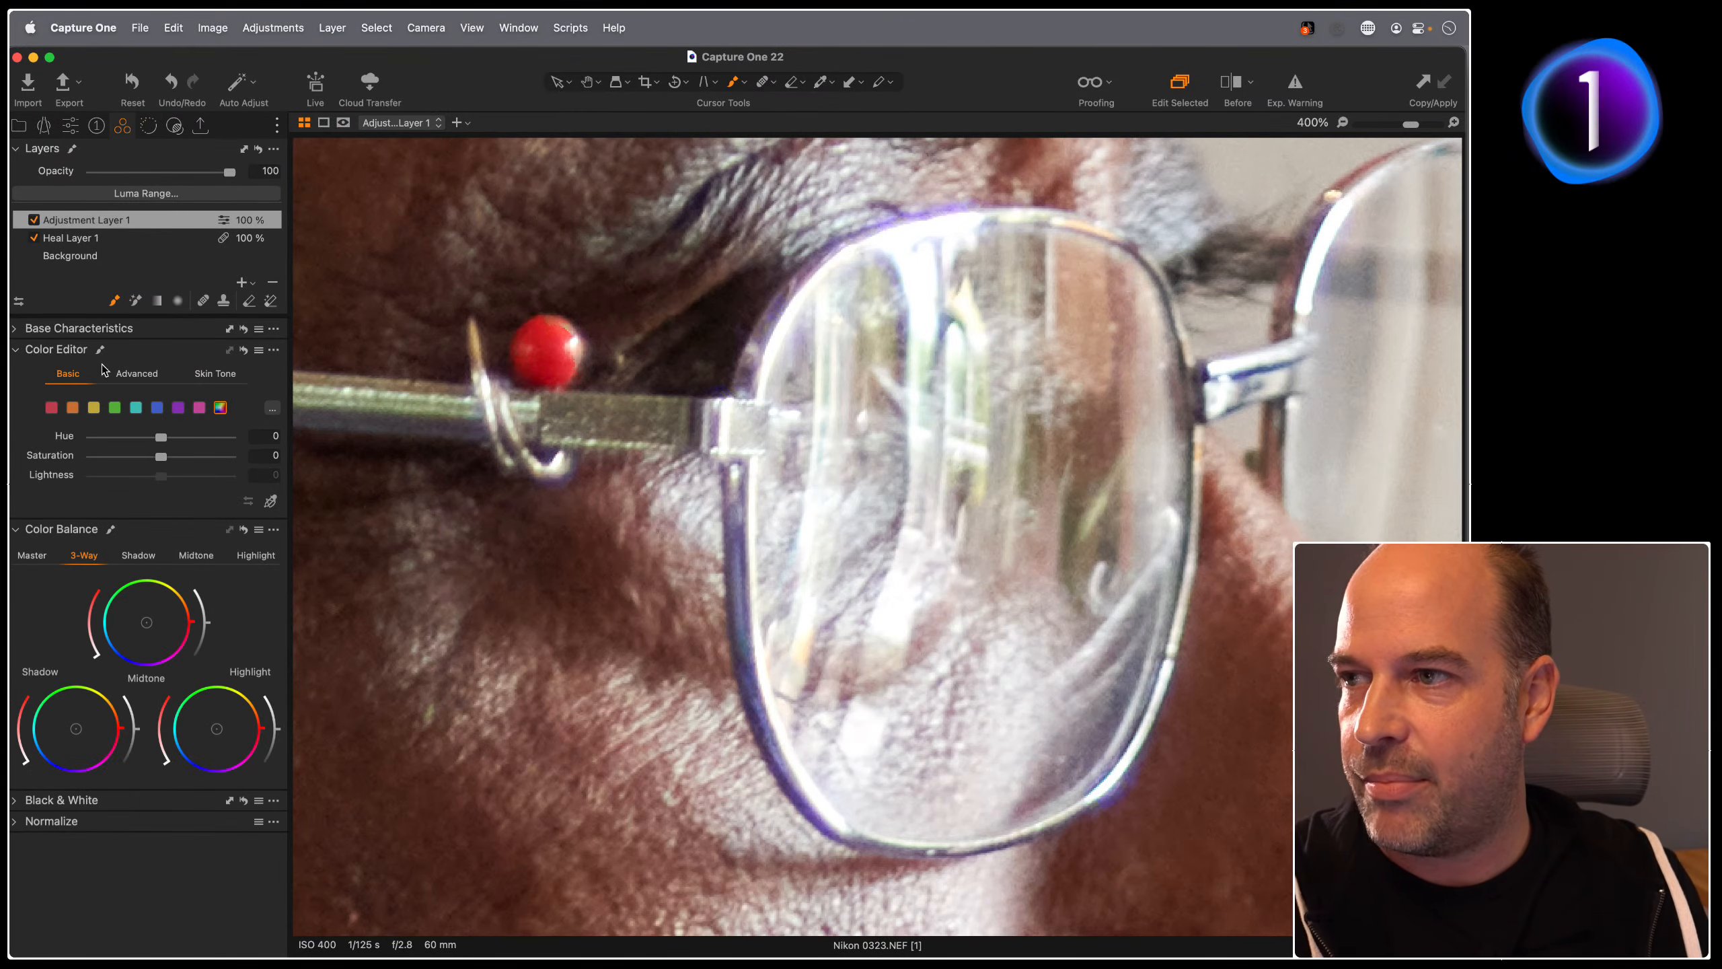
left_click(140, 374)
left_click(255, 585)
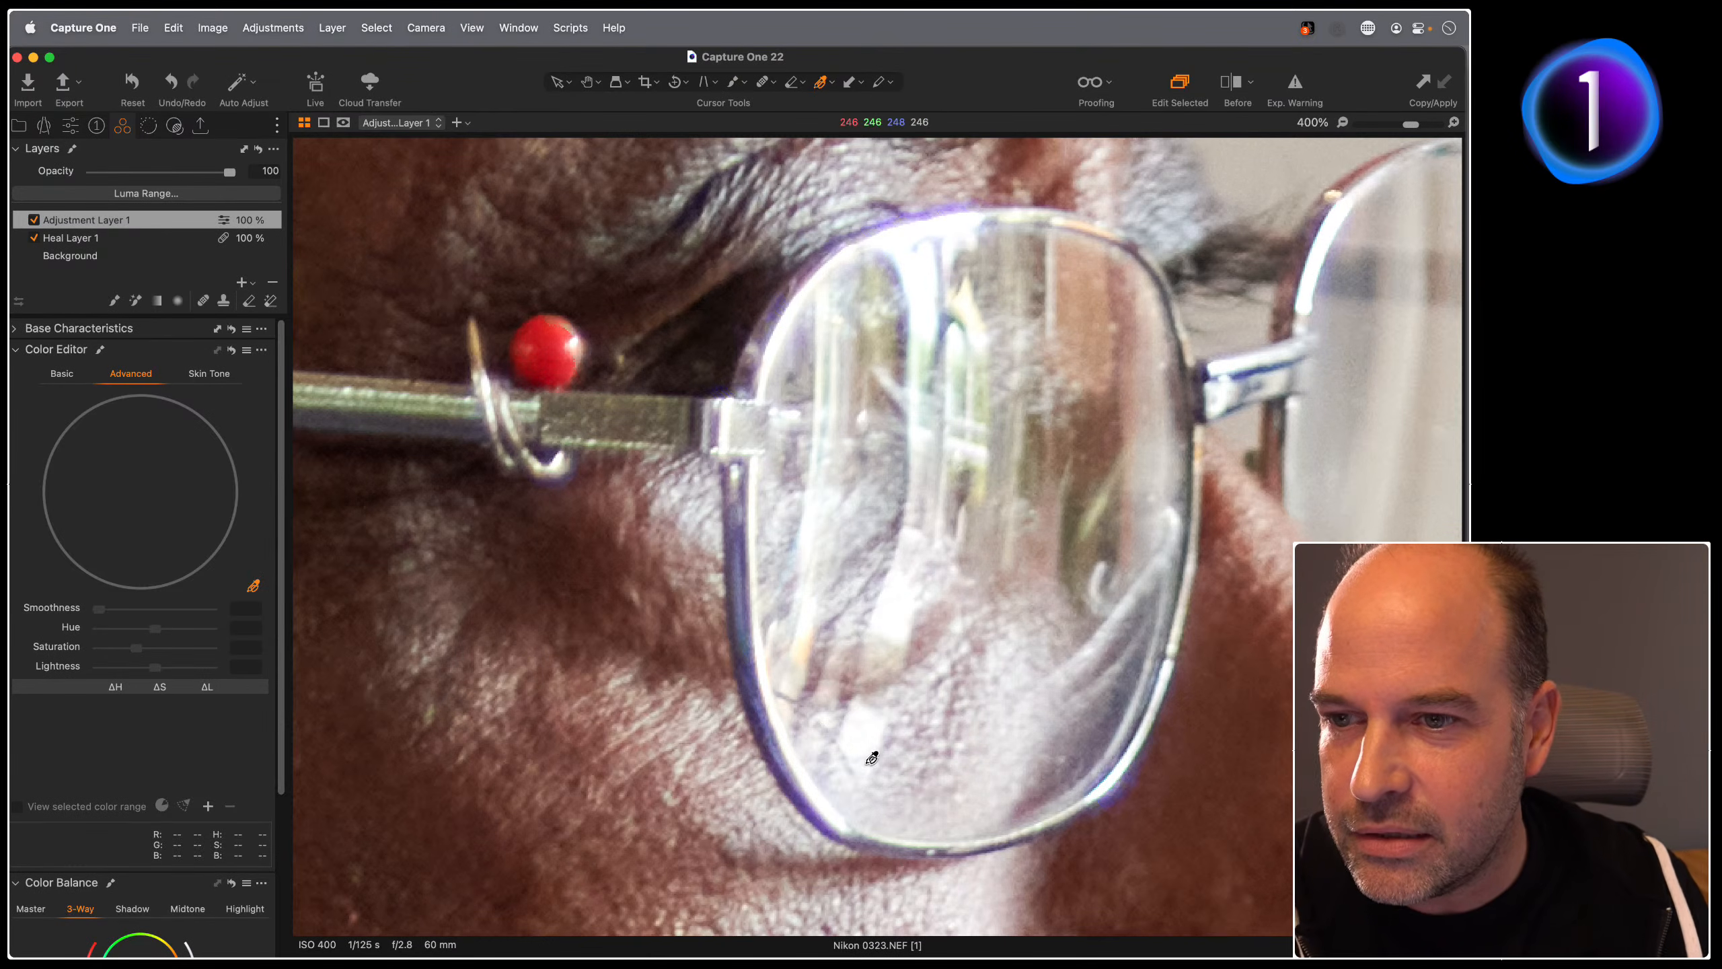
left_click(954, 204)
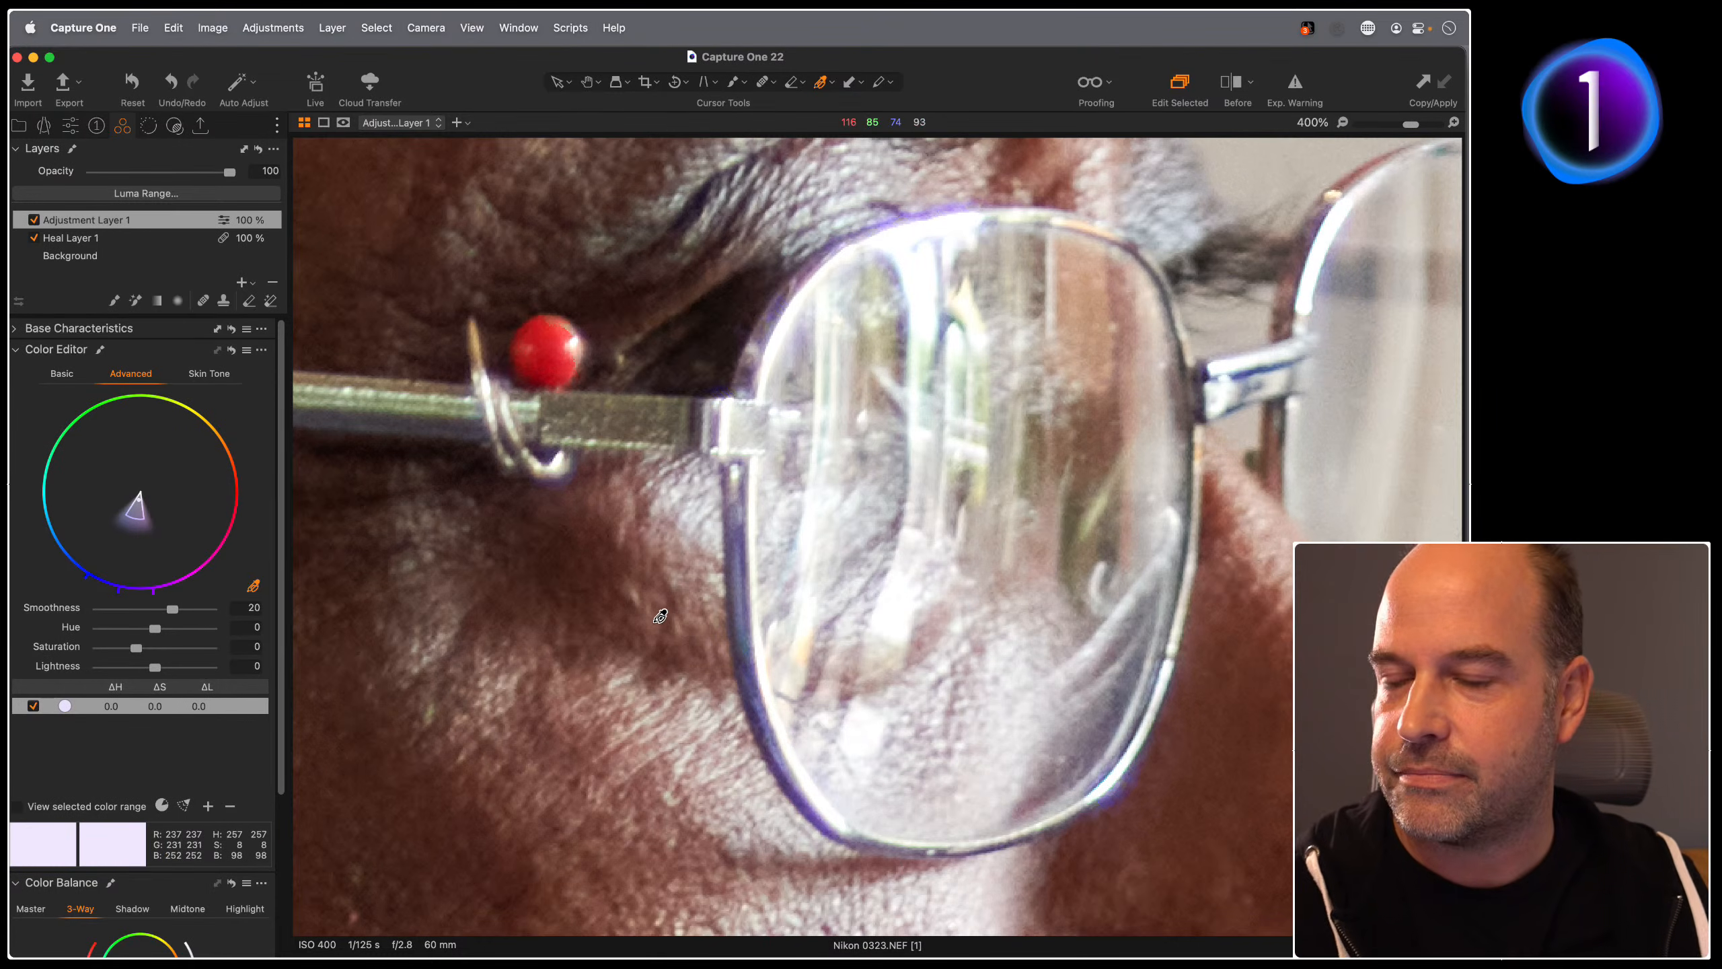
left_click_drag(135, 519, 146, 589)
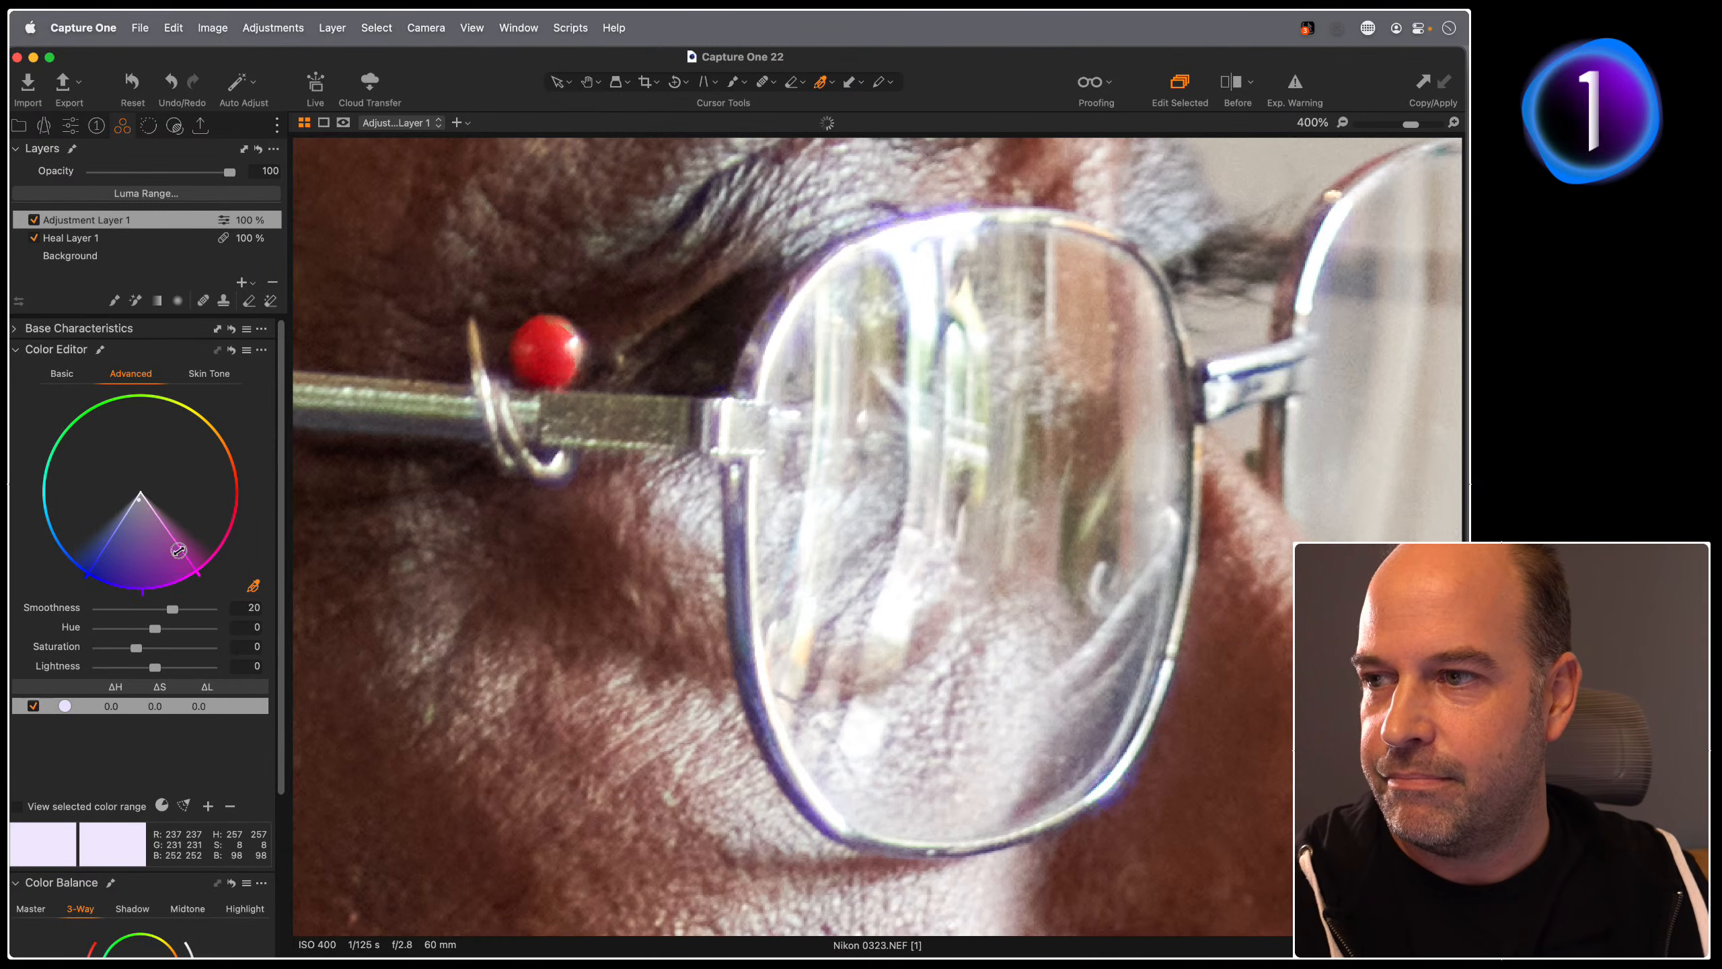
left_click_drag(165, 554, 181, 551)
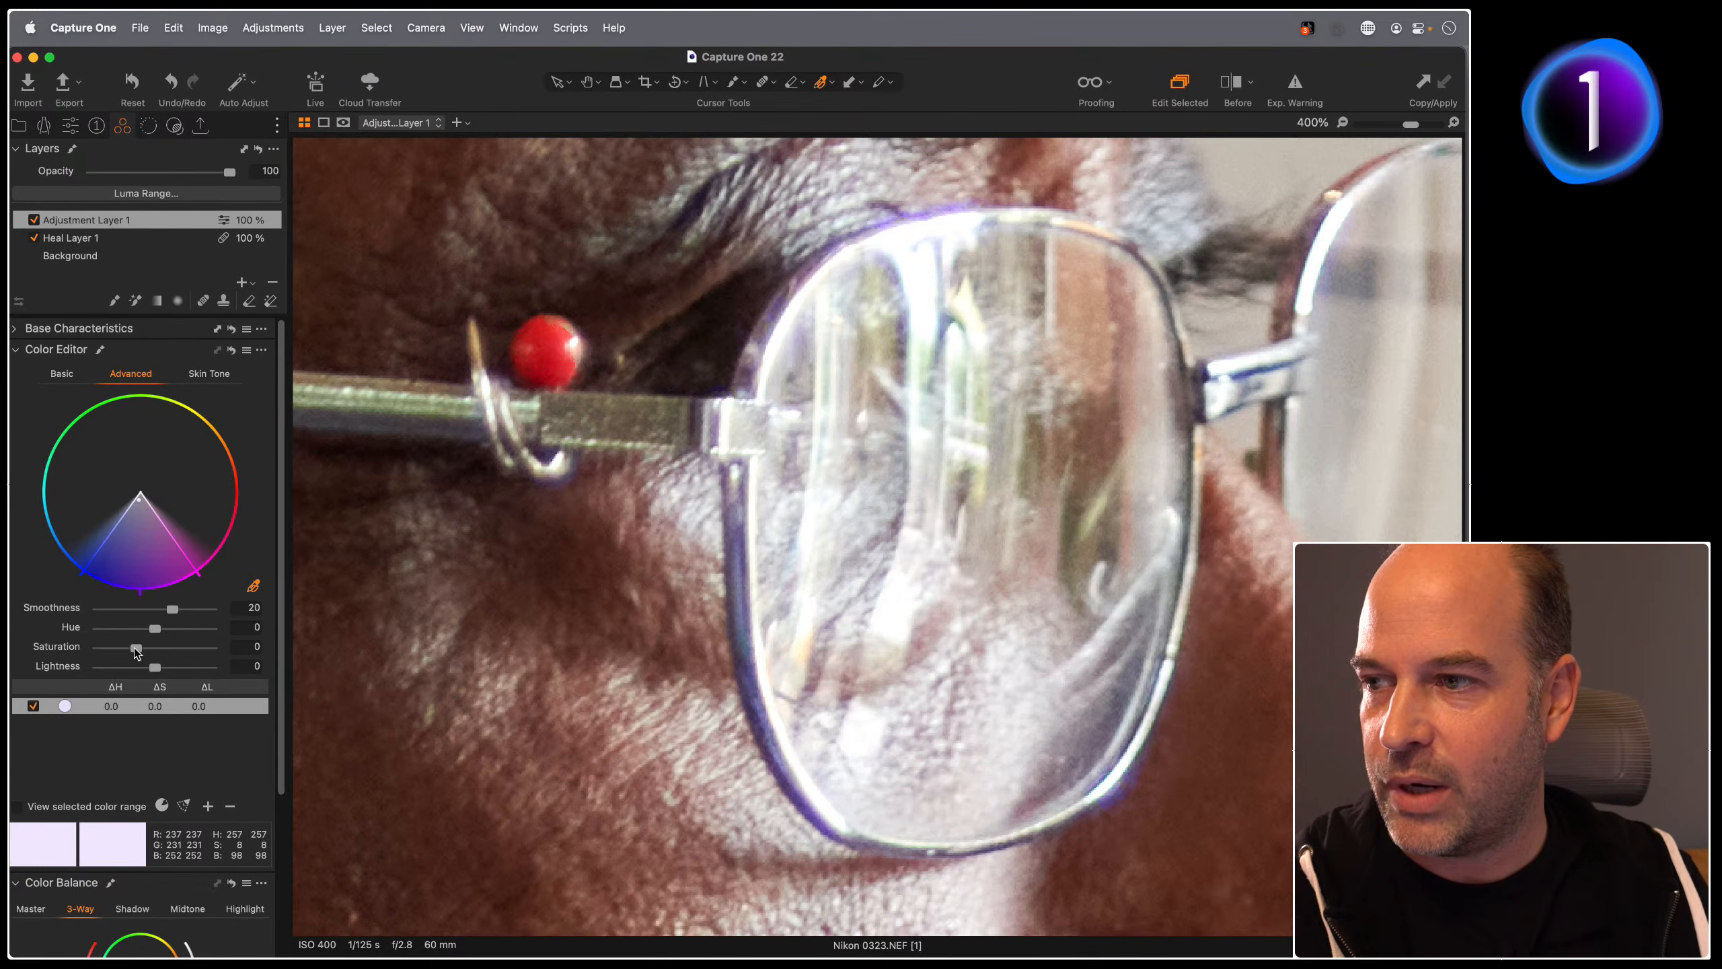
left_click_drag(136, 649, 58, 650)
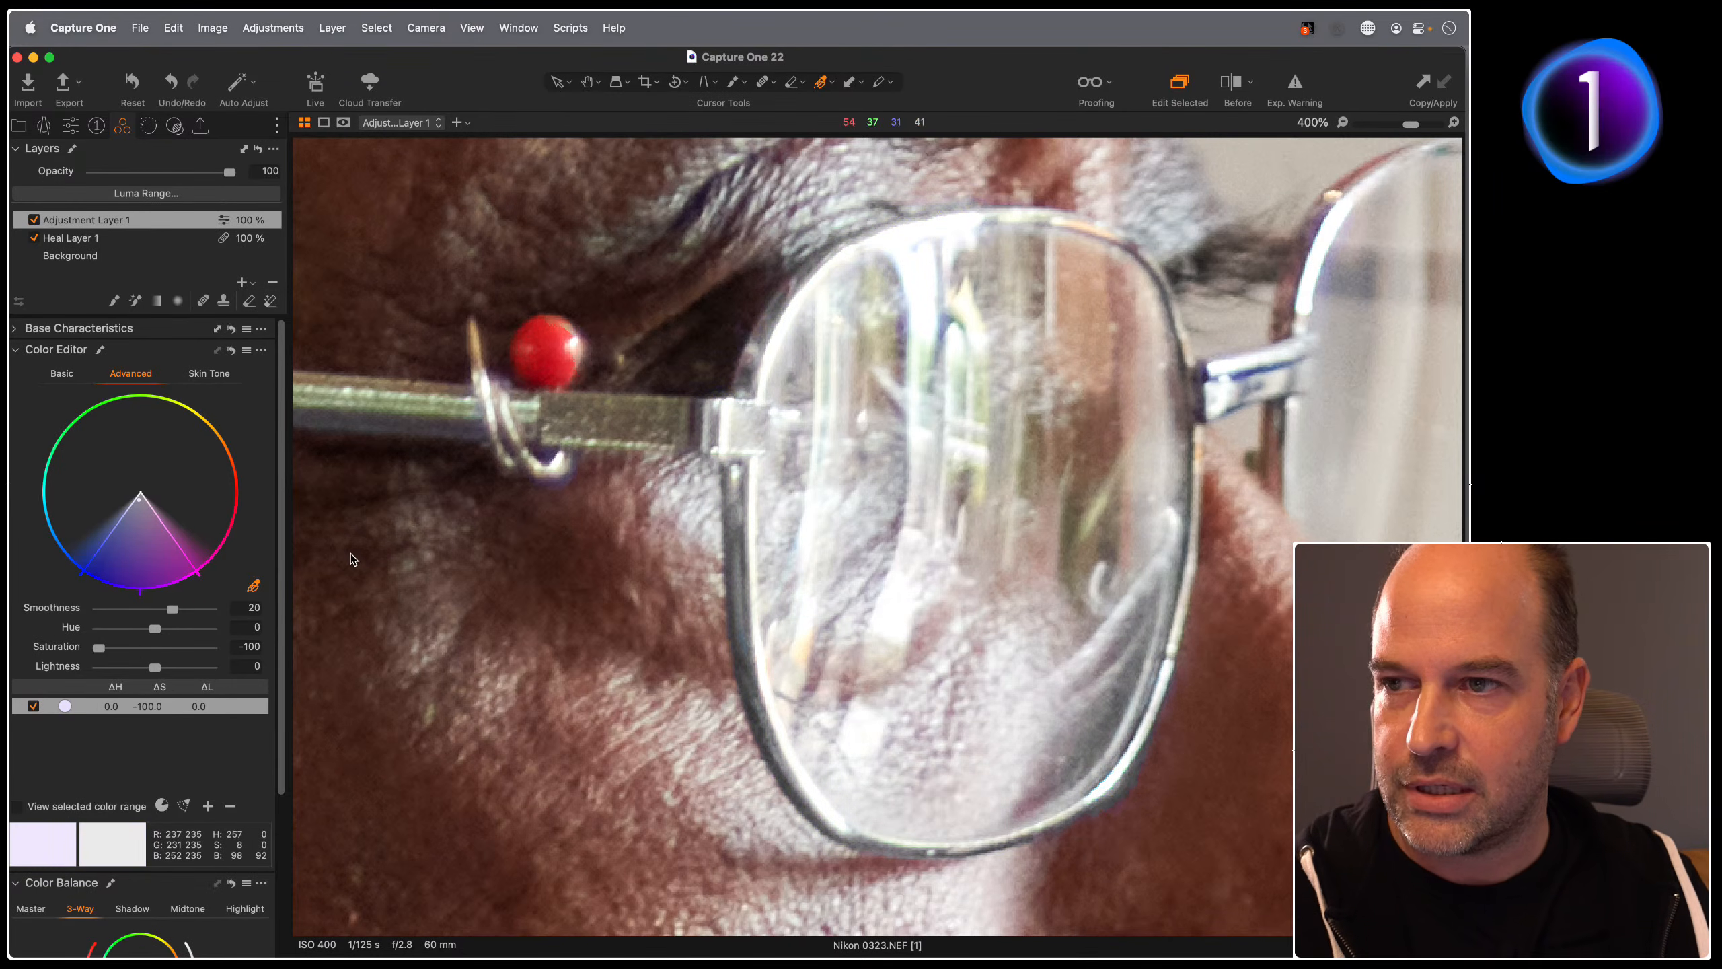
Step: Compare the glasses with the adjustment layer off and on, leaving it enabled, and inspect the temple arm and both lenses
key("h")
double_click(933, 575)
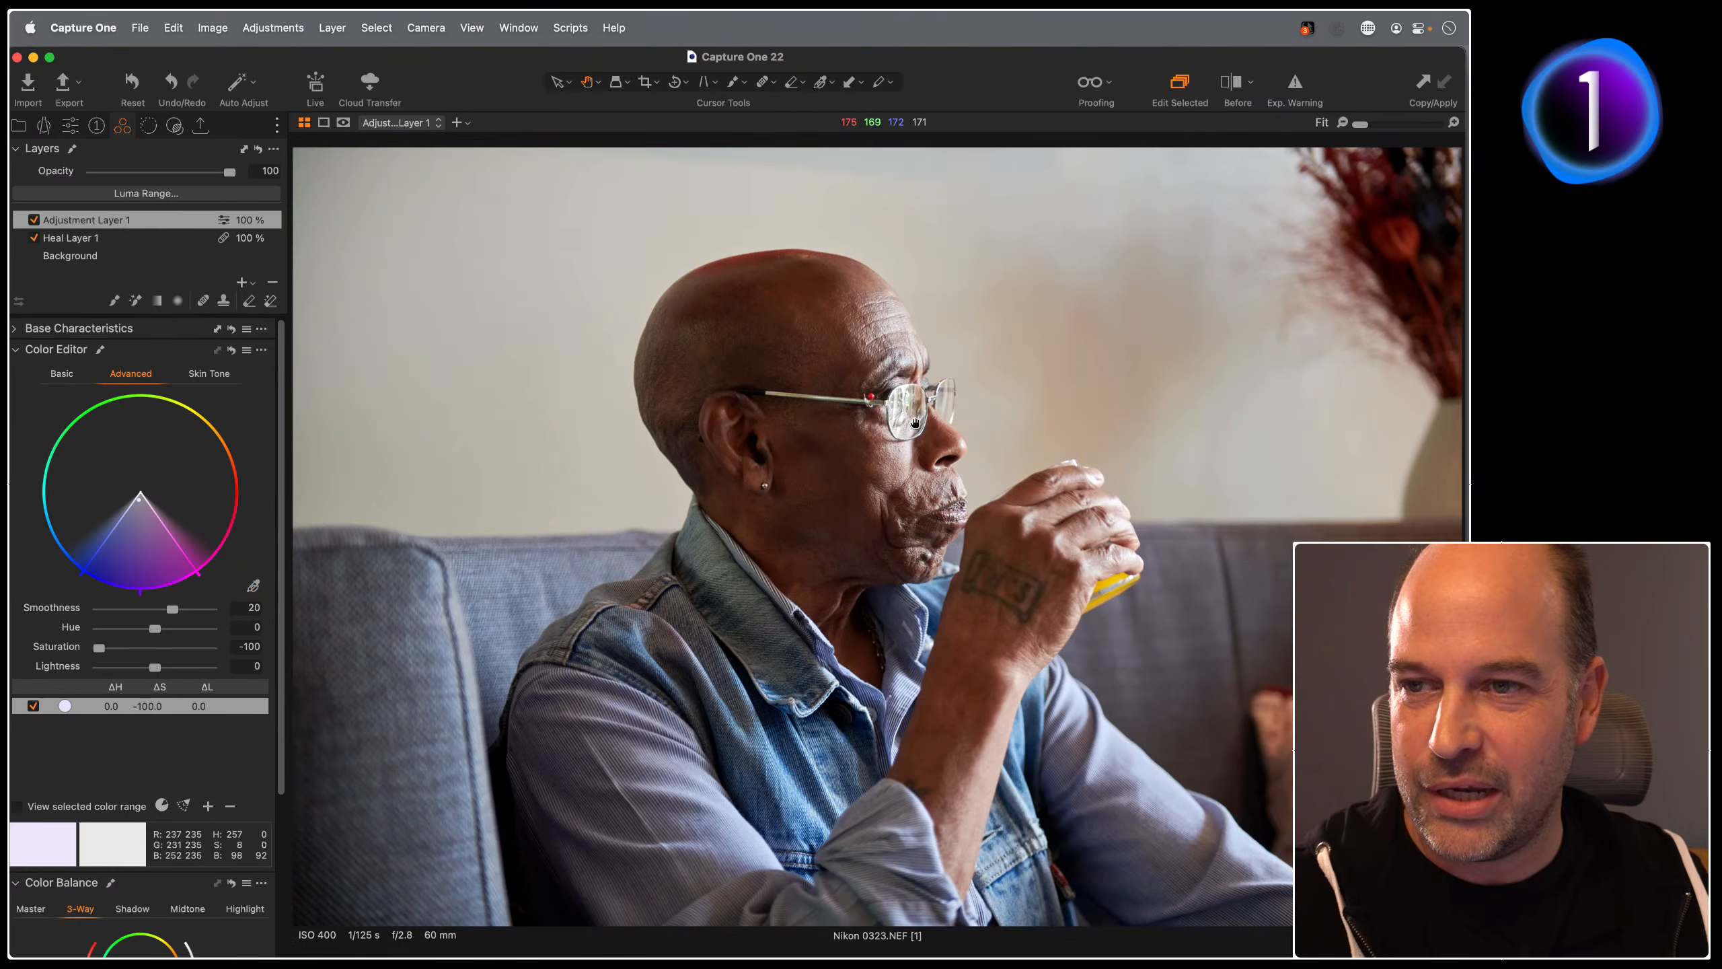
scroll(909, 421, "up", 5)
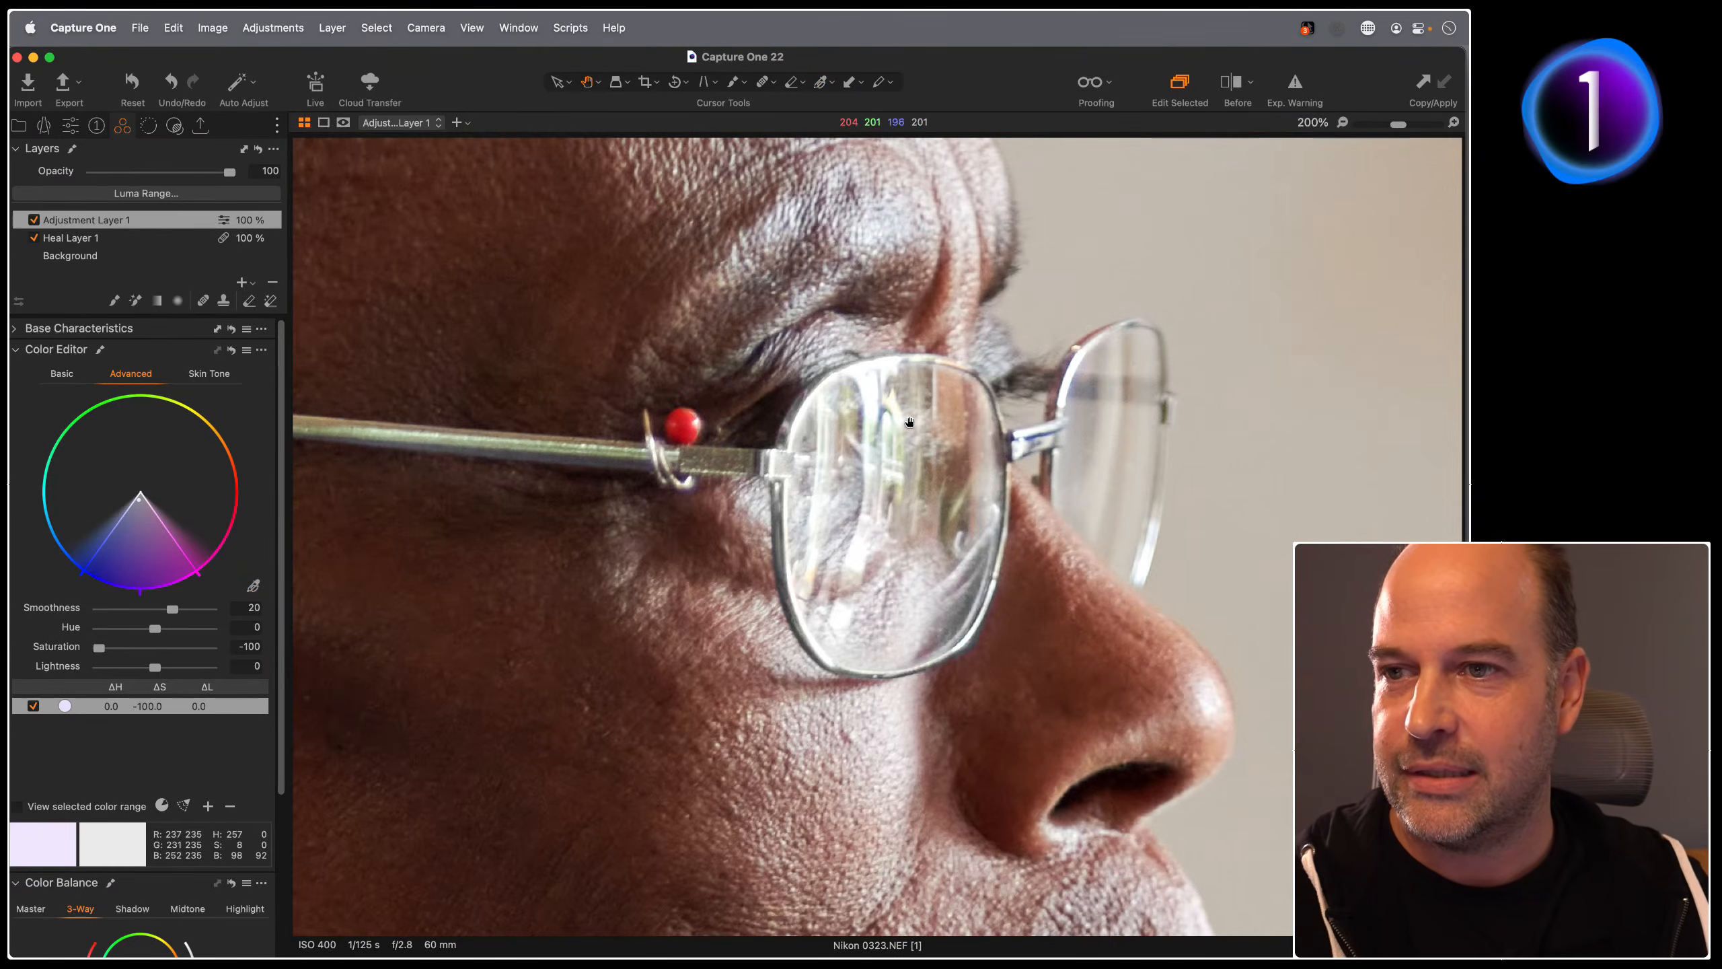
left_click(33, 220)
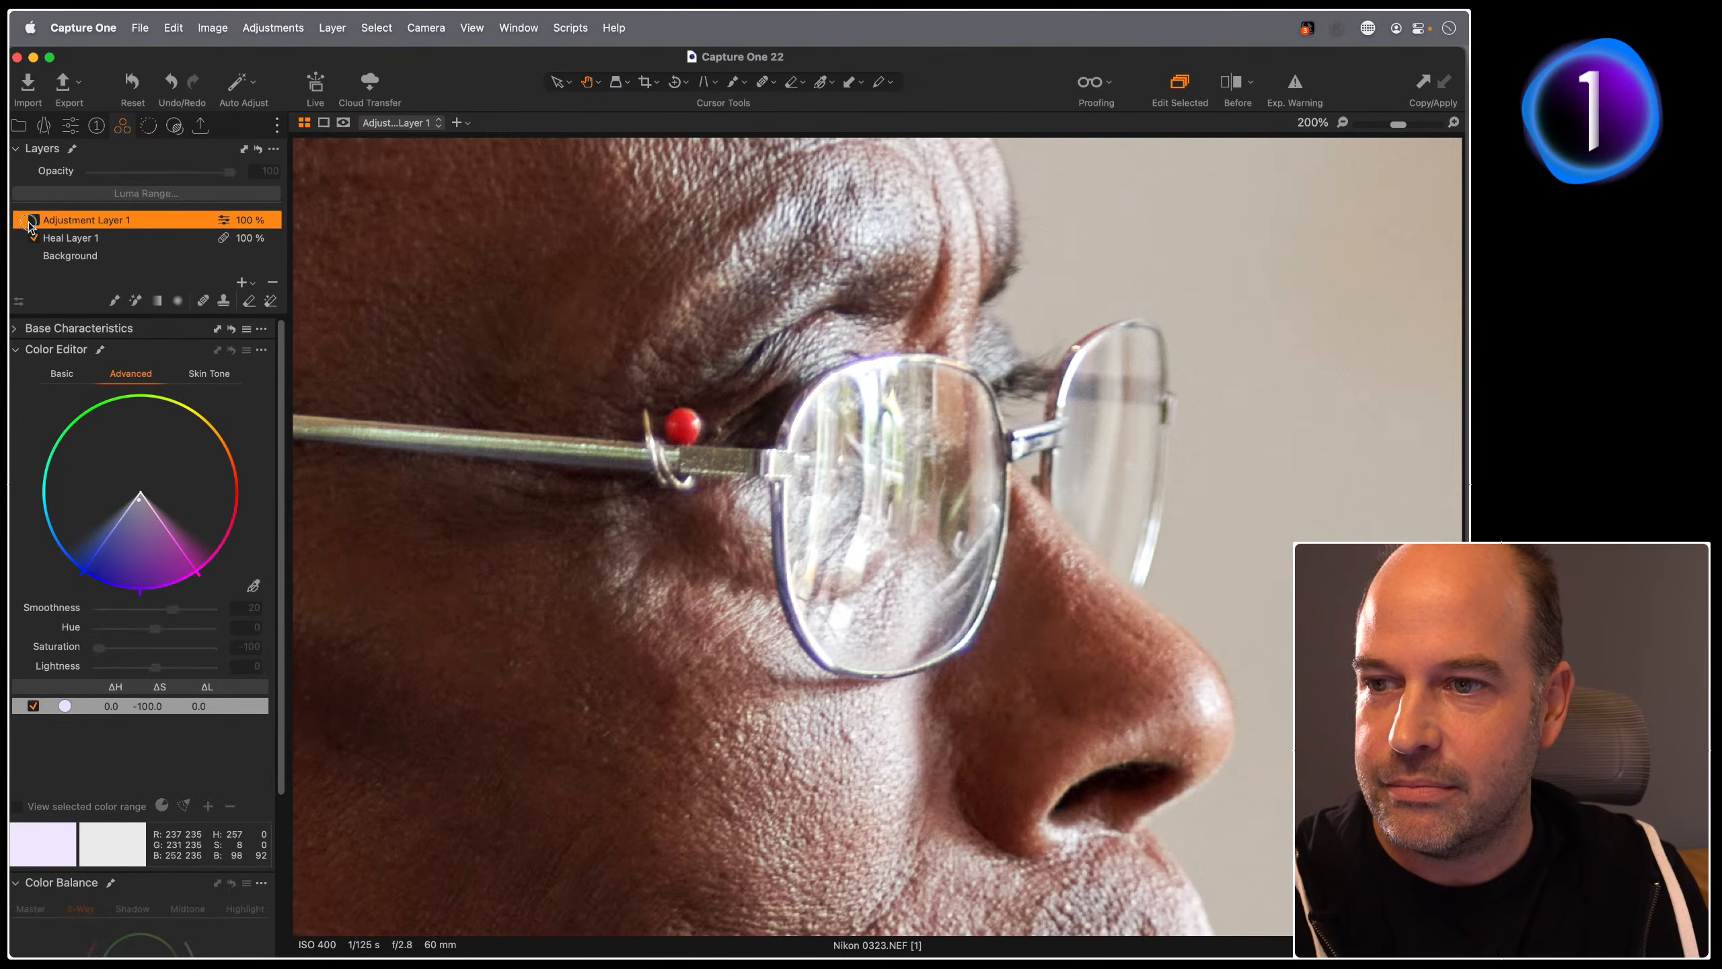
left_click(31, 225)
left_click(33, 238)
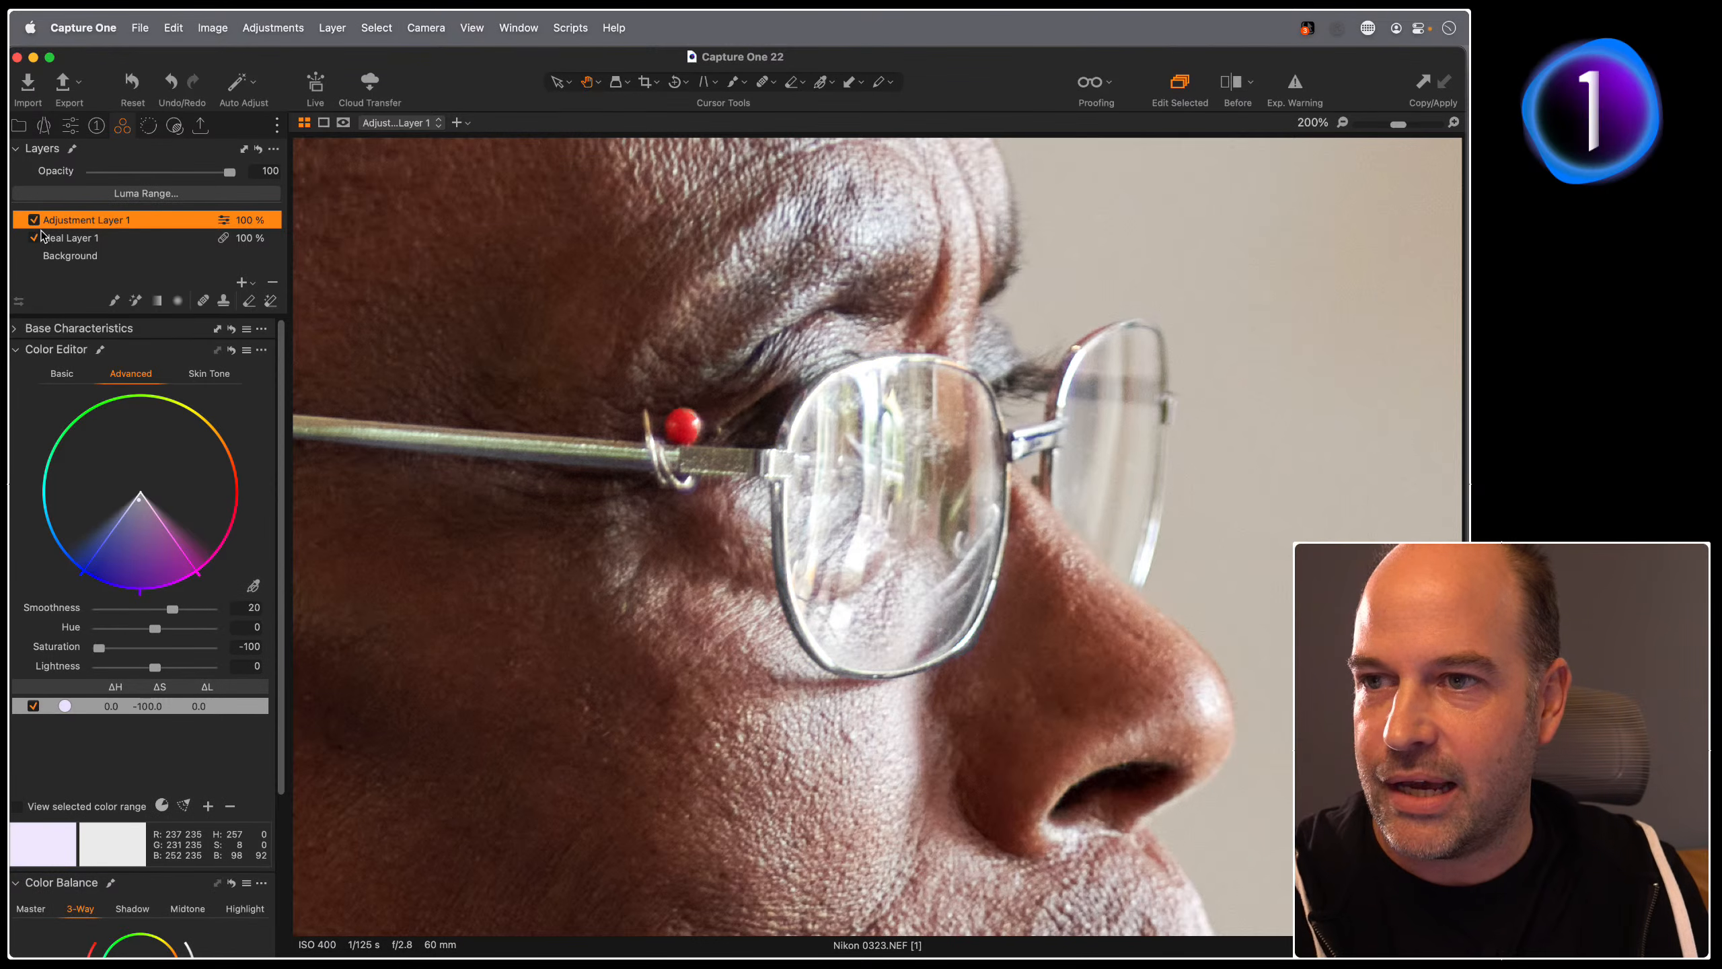
key("b")
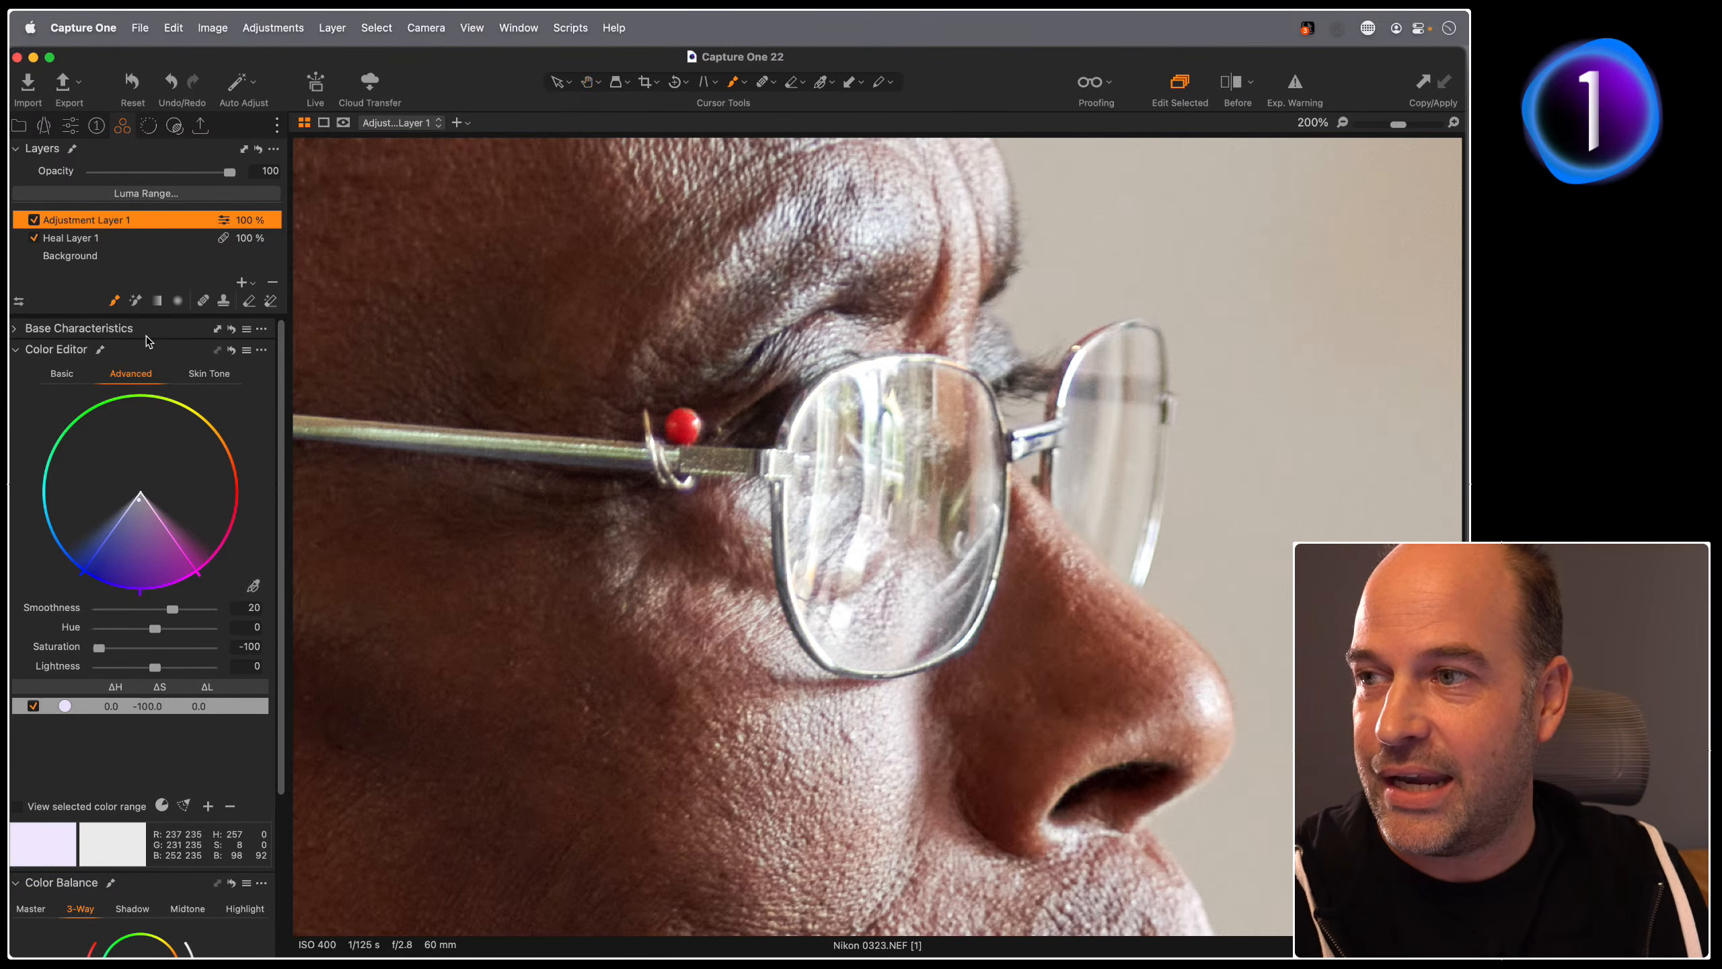
mouse_move(686, 460)
left_mouse_down()
mouse_move(1011, 457)
mouse_move(445, 389)
mouse_move(1078, 441)
left_mouse_up()
scroll(711, 475, "left", 5)
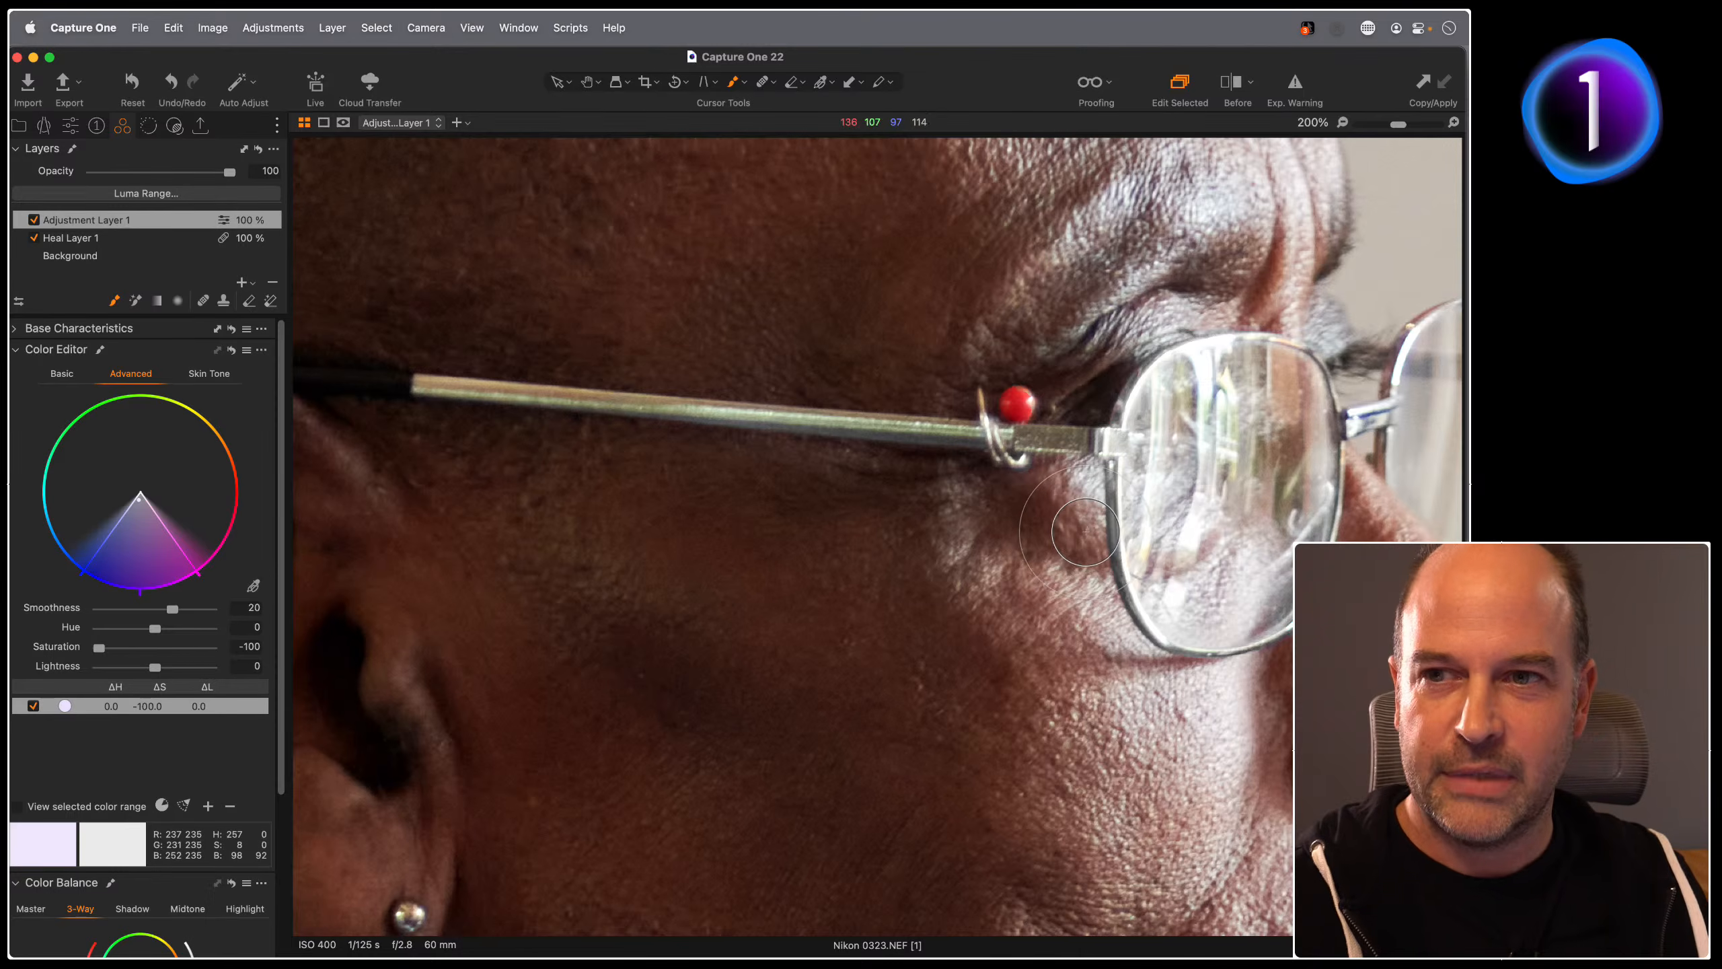
scroll(1204, 493, "right", 6)
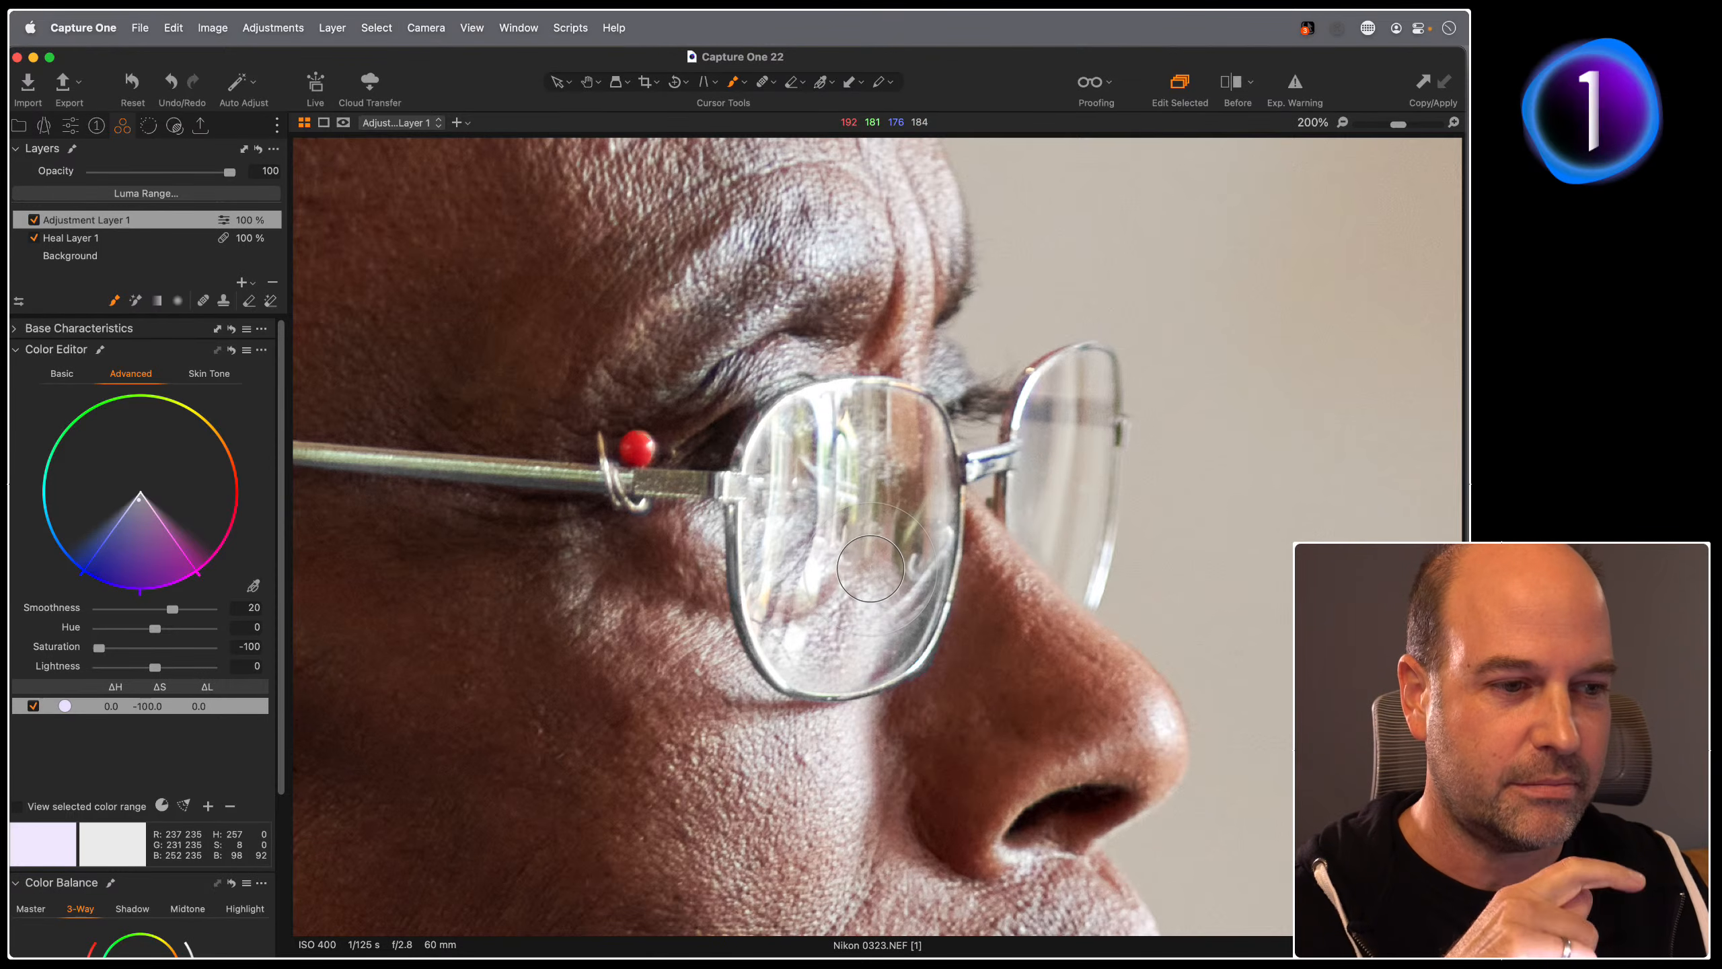
Step: View the whole retouched portrait and open the second variant of DSC00241.ARW from the image browser
key("h")
double_click(884, 628)
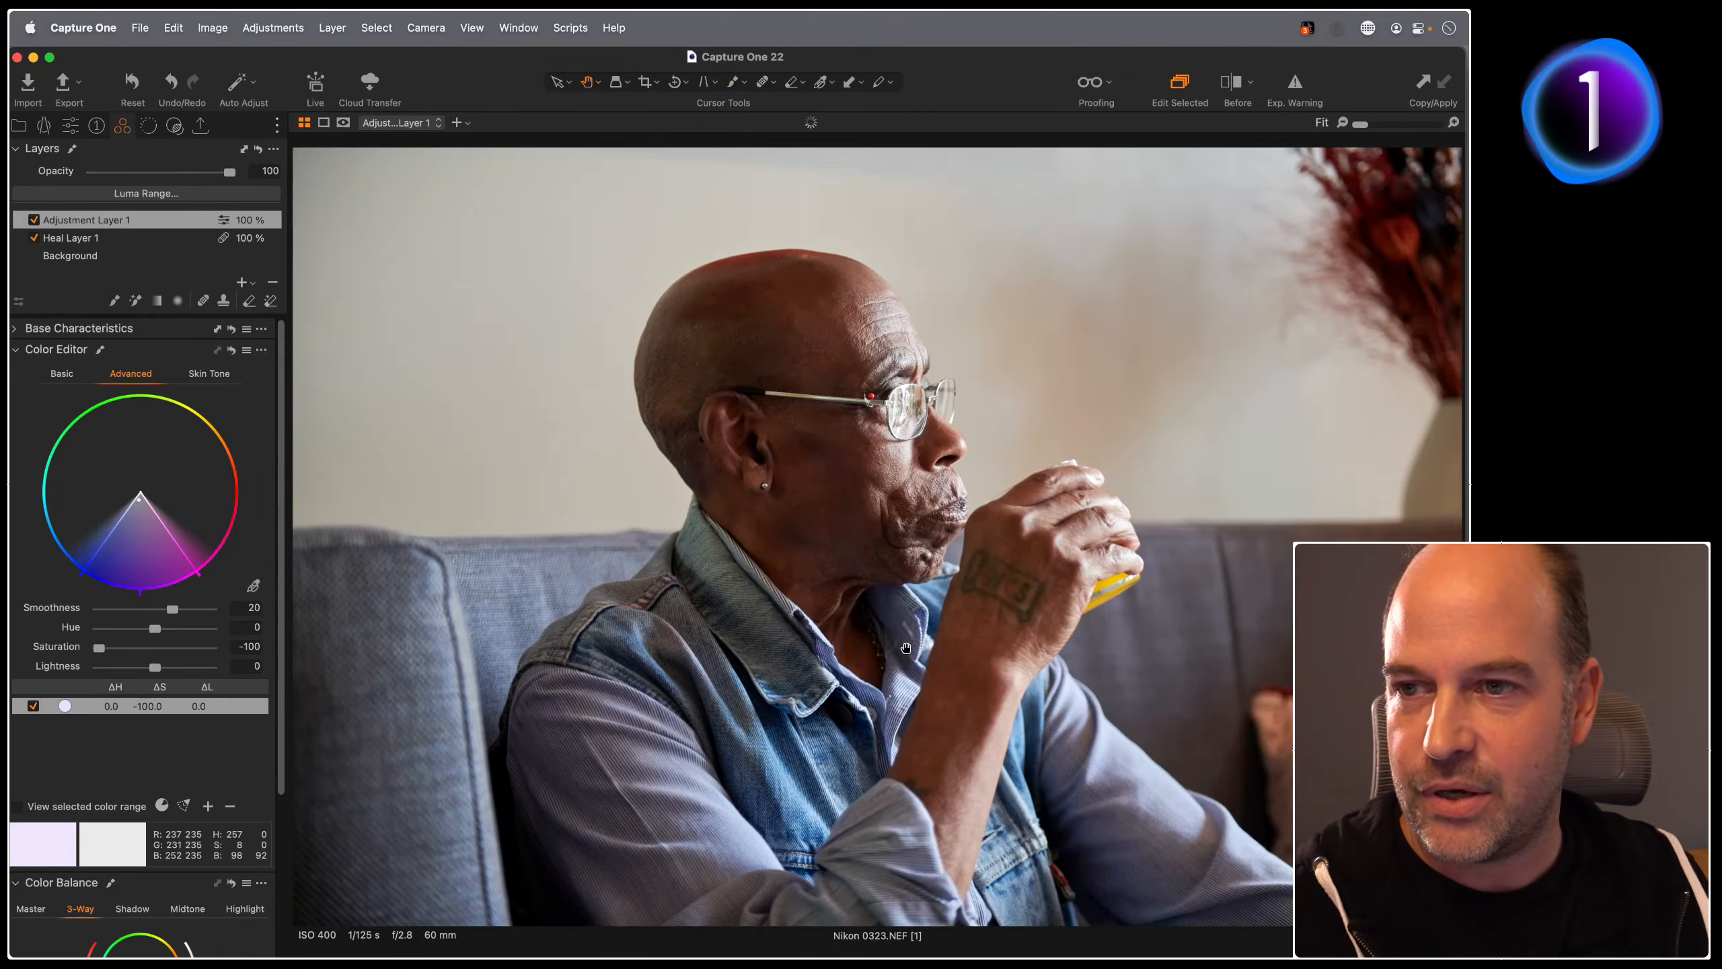
key("g")
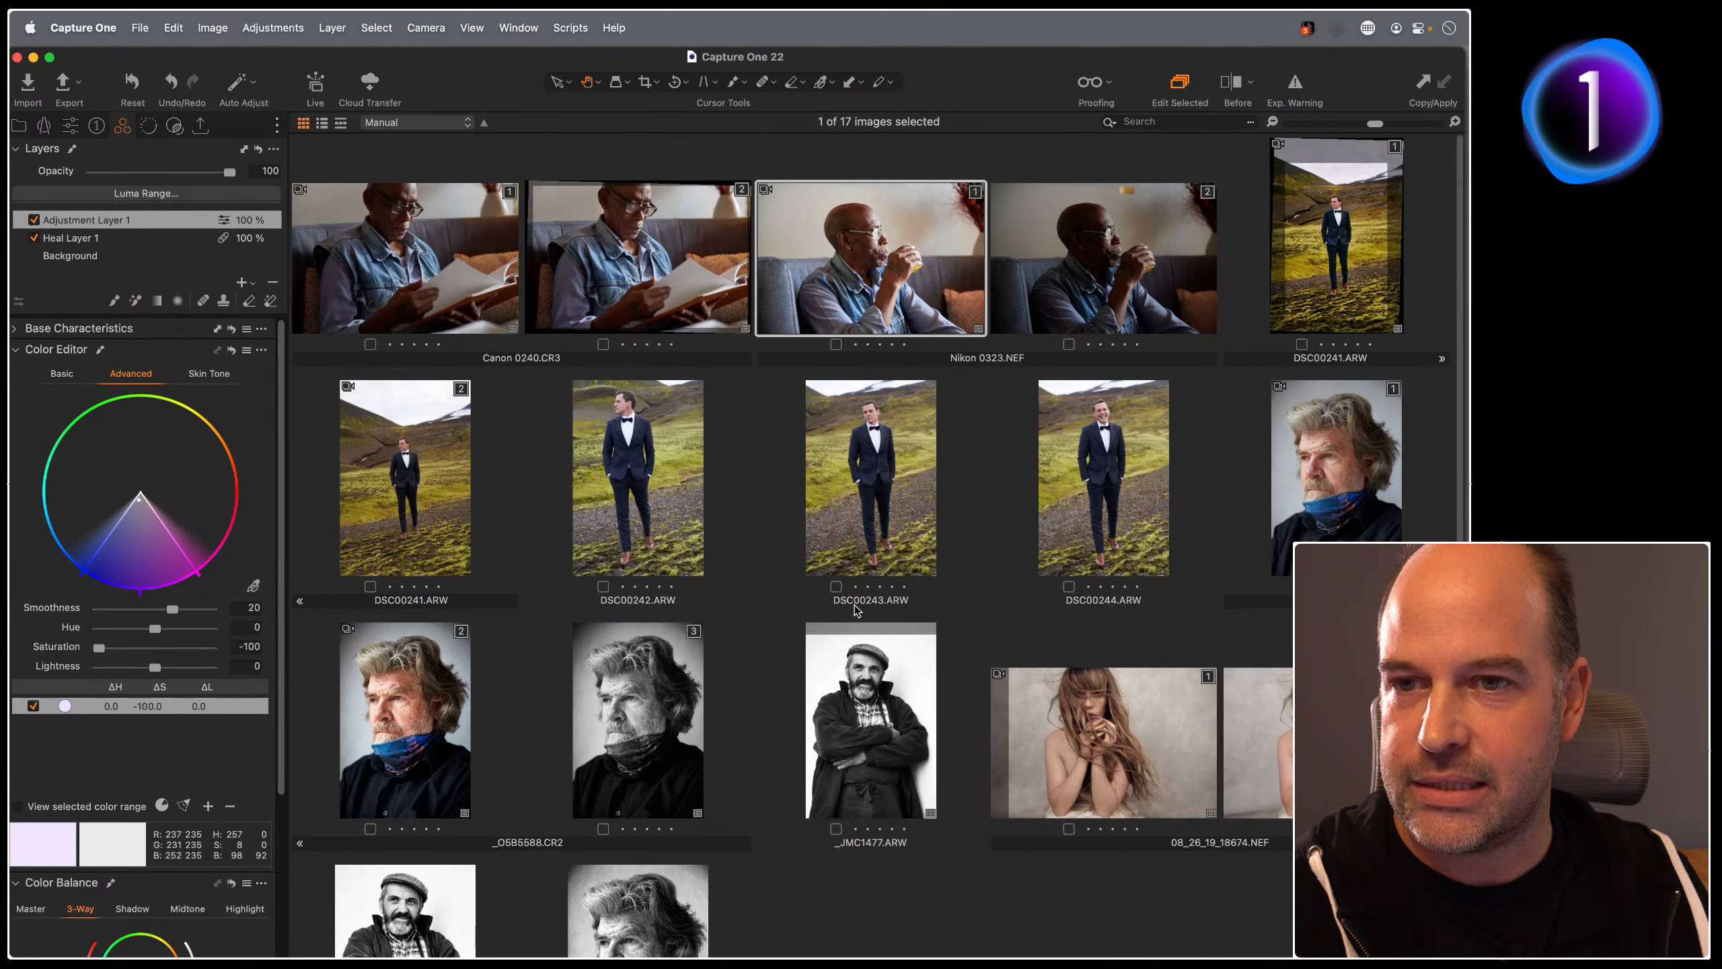
left_click(1331, 297)
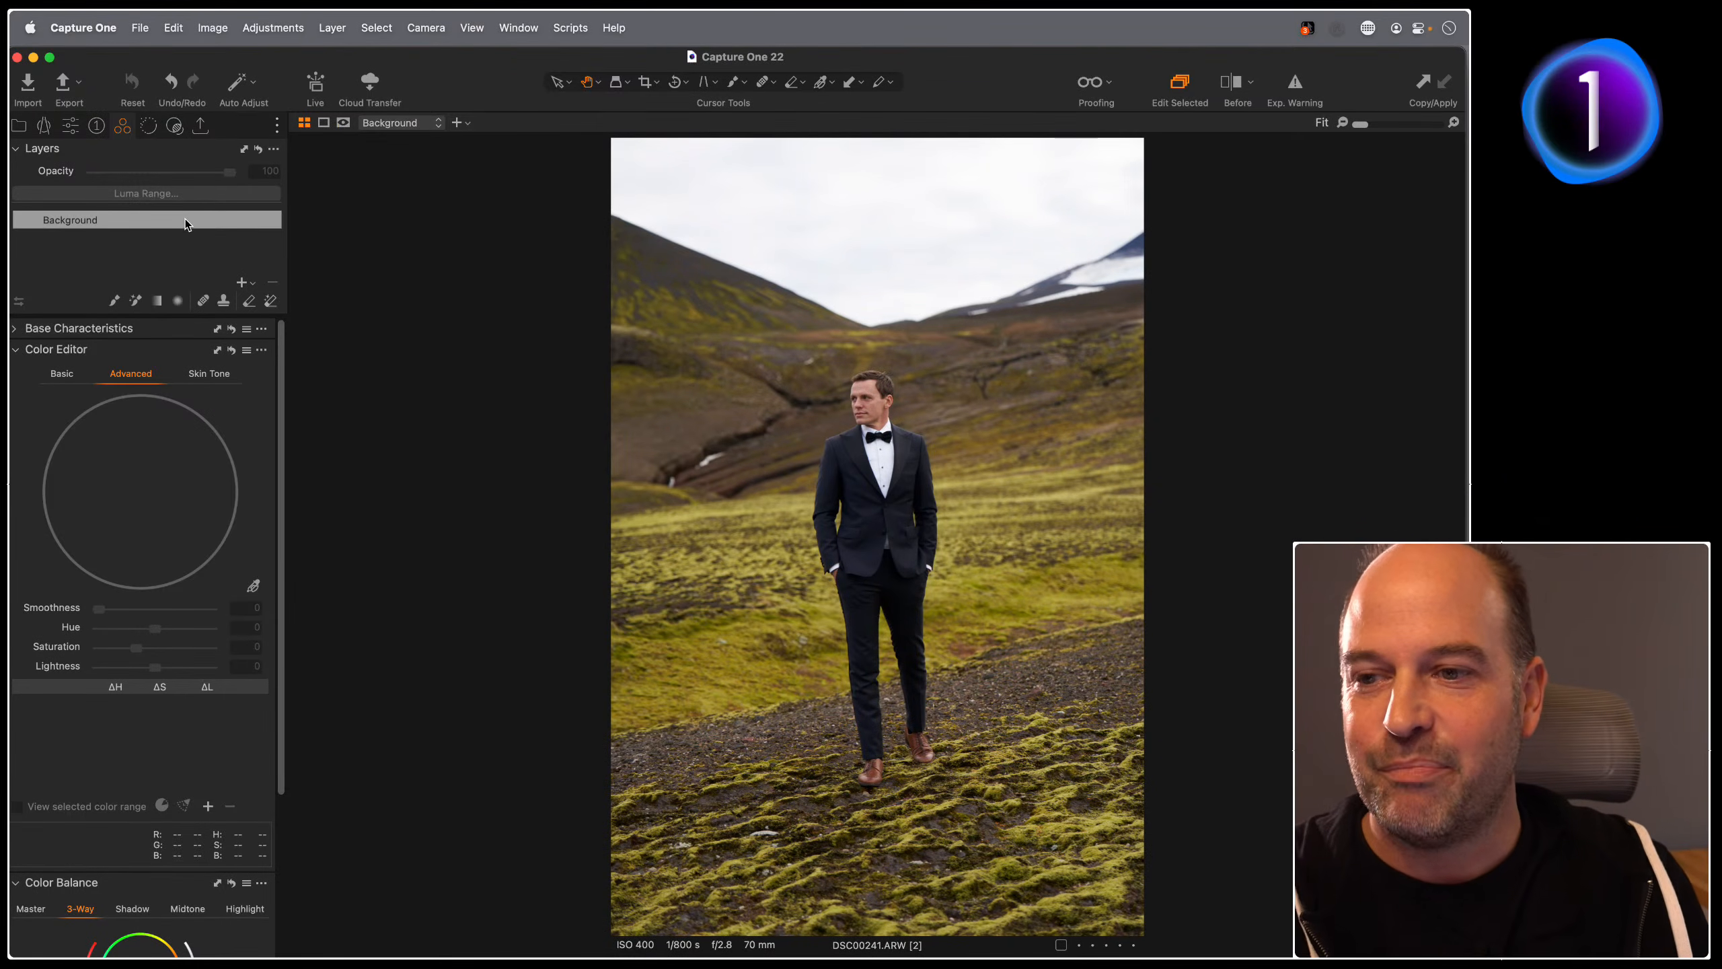
Step: Reopen the second variant of DSC00241.ARW from the image browser and look over the mask display options
key("alt+super+n")
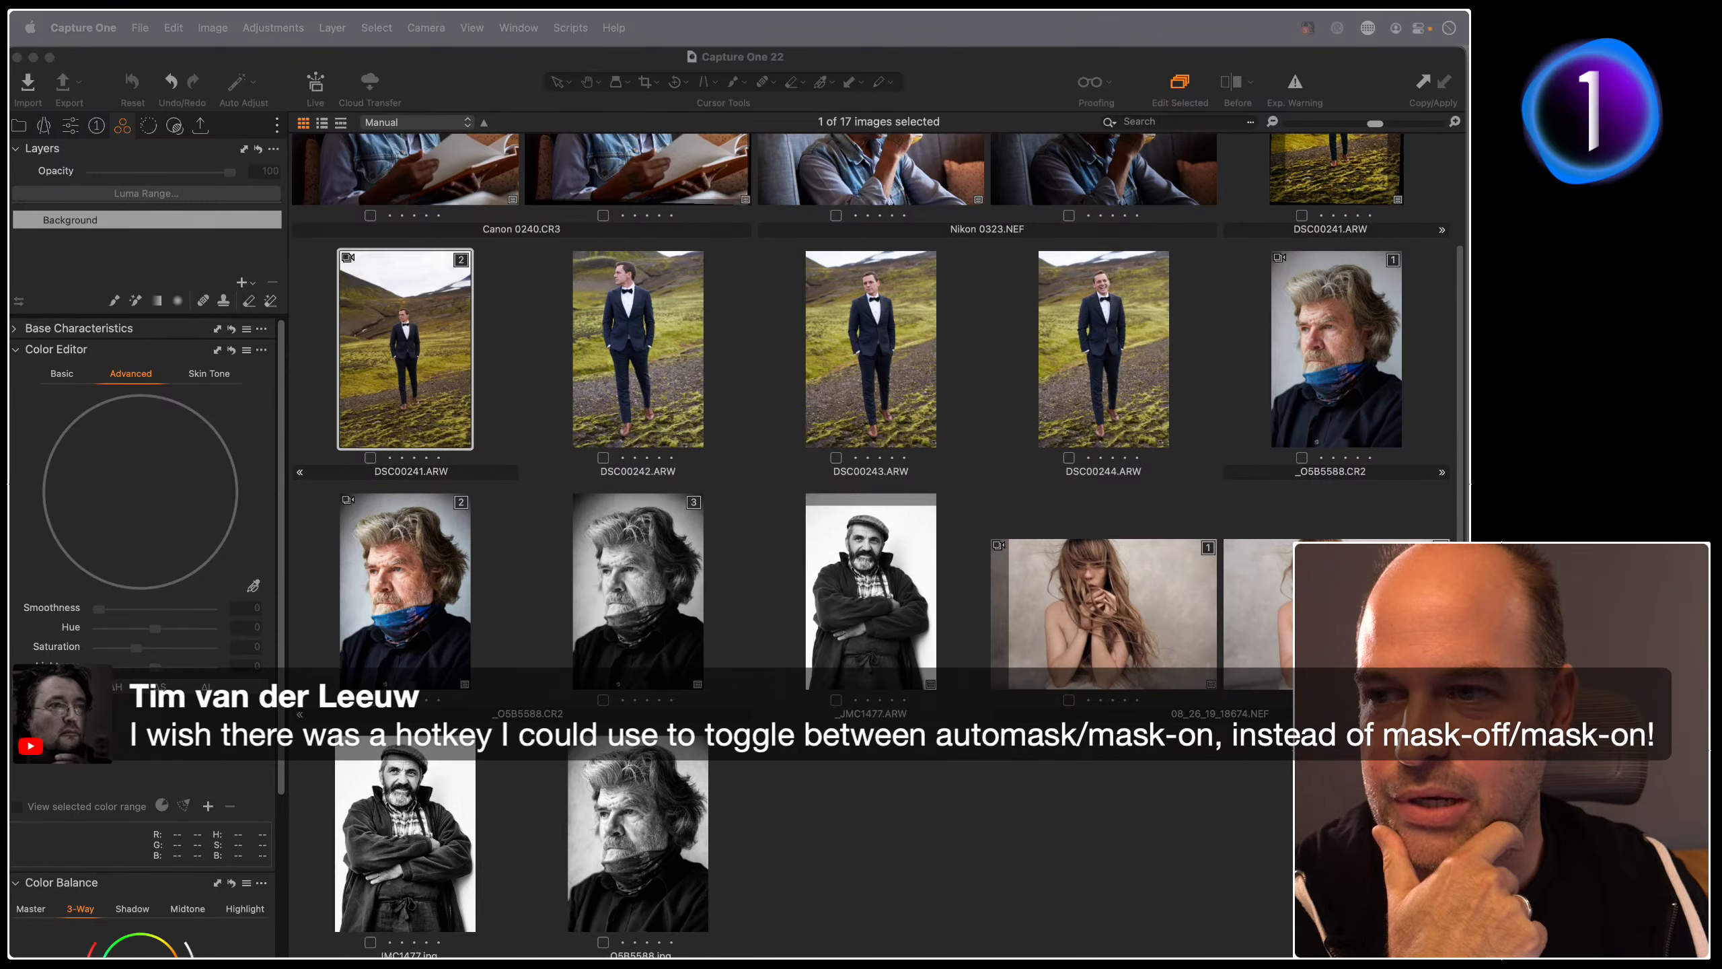
double_click(440, 380)
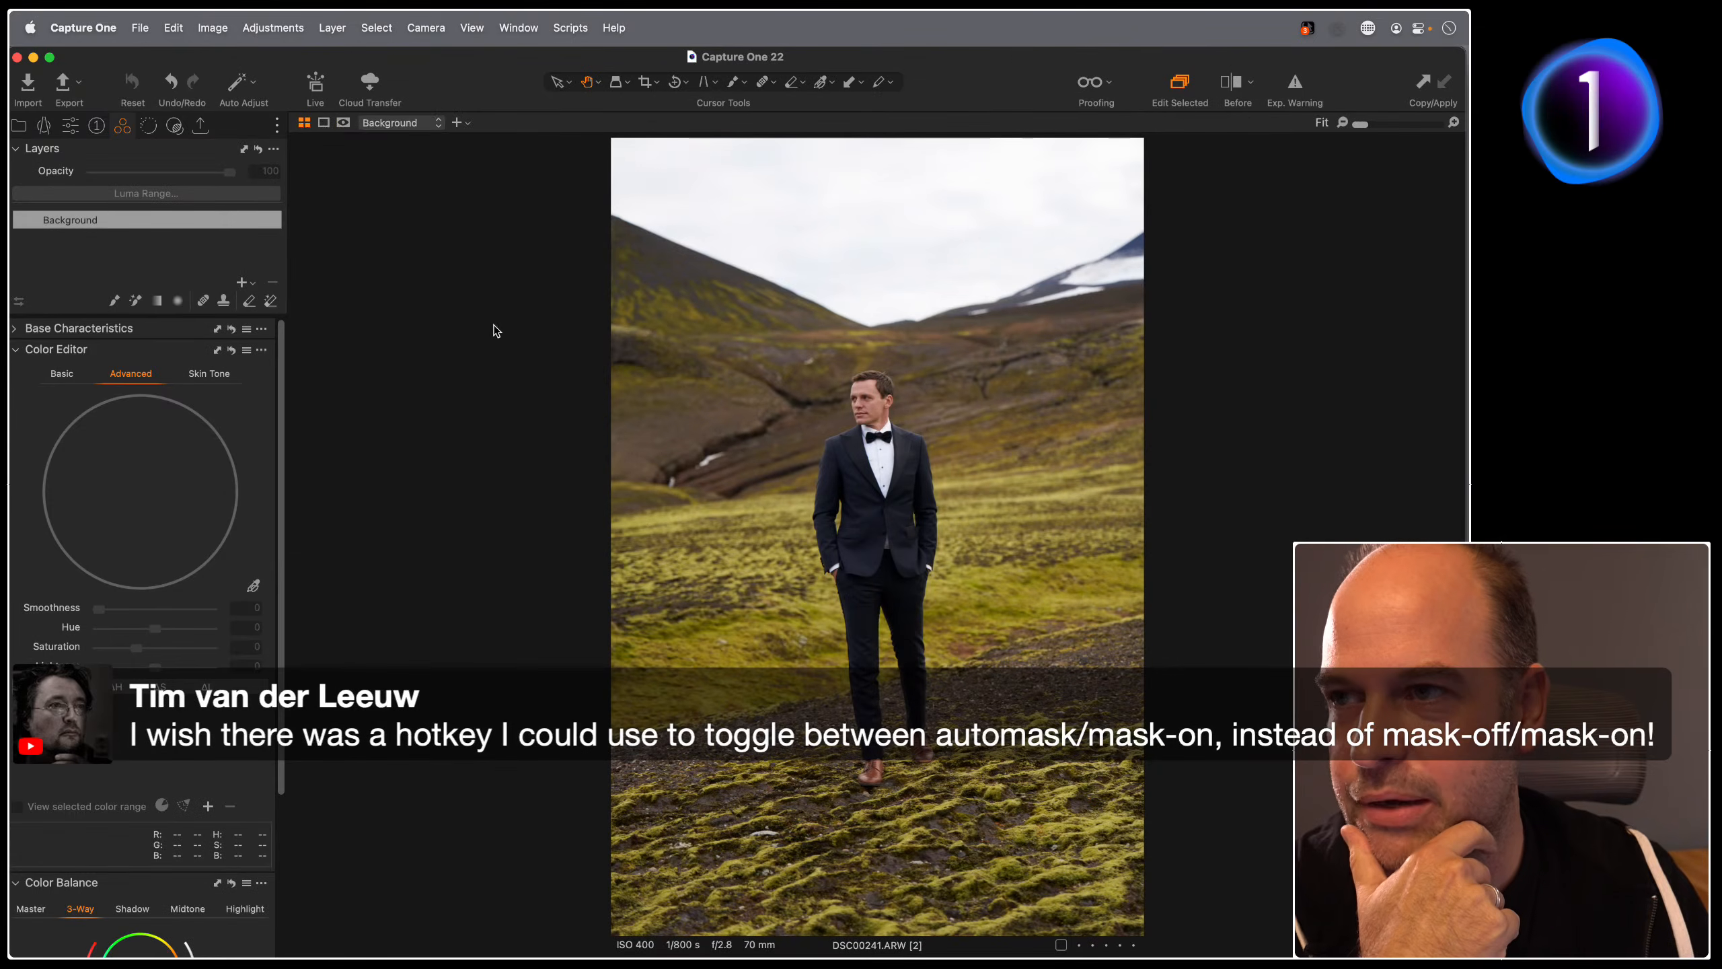
left_click(343, 123)
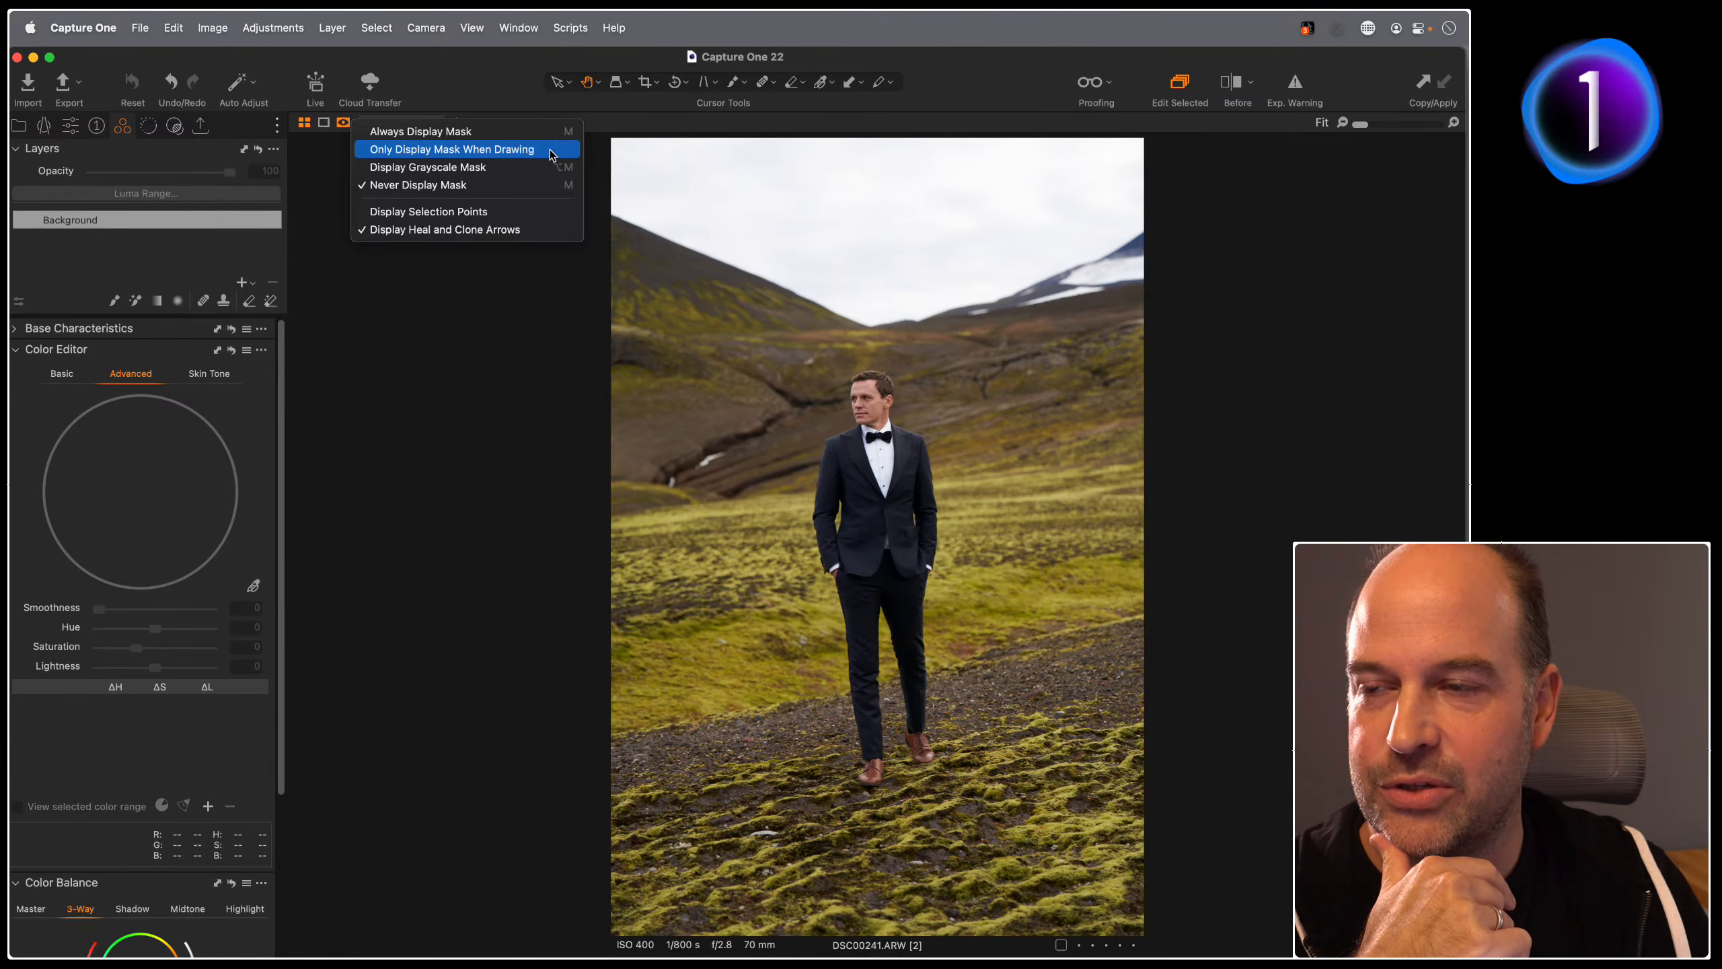
left_click(528, 425)
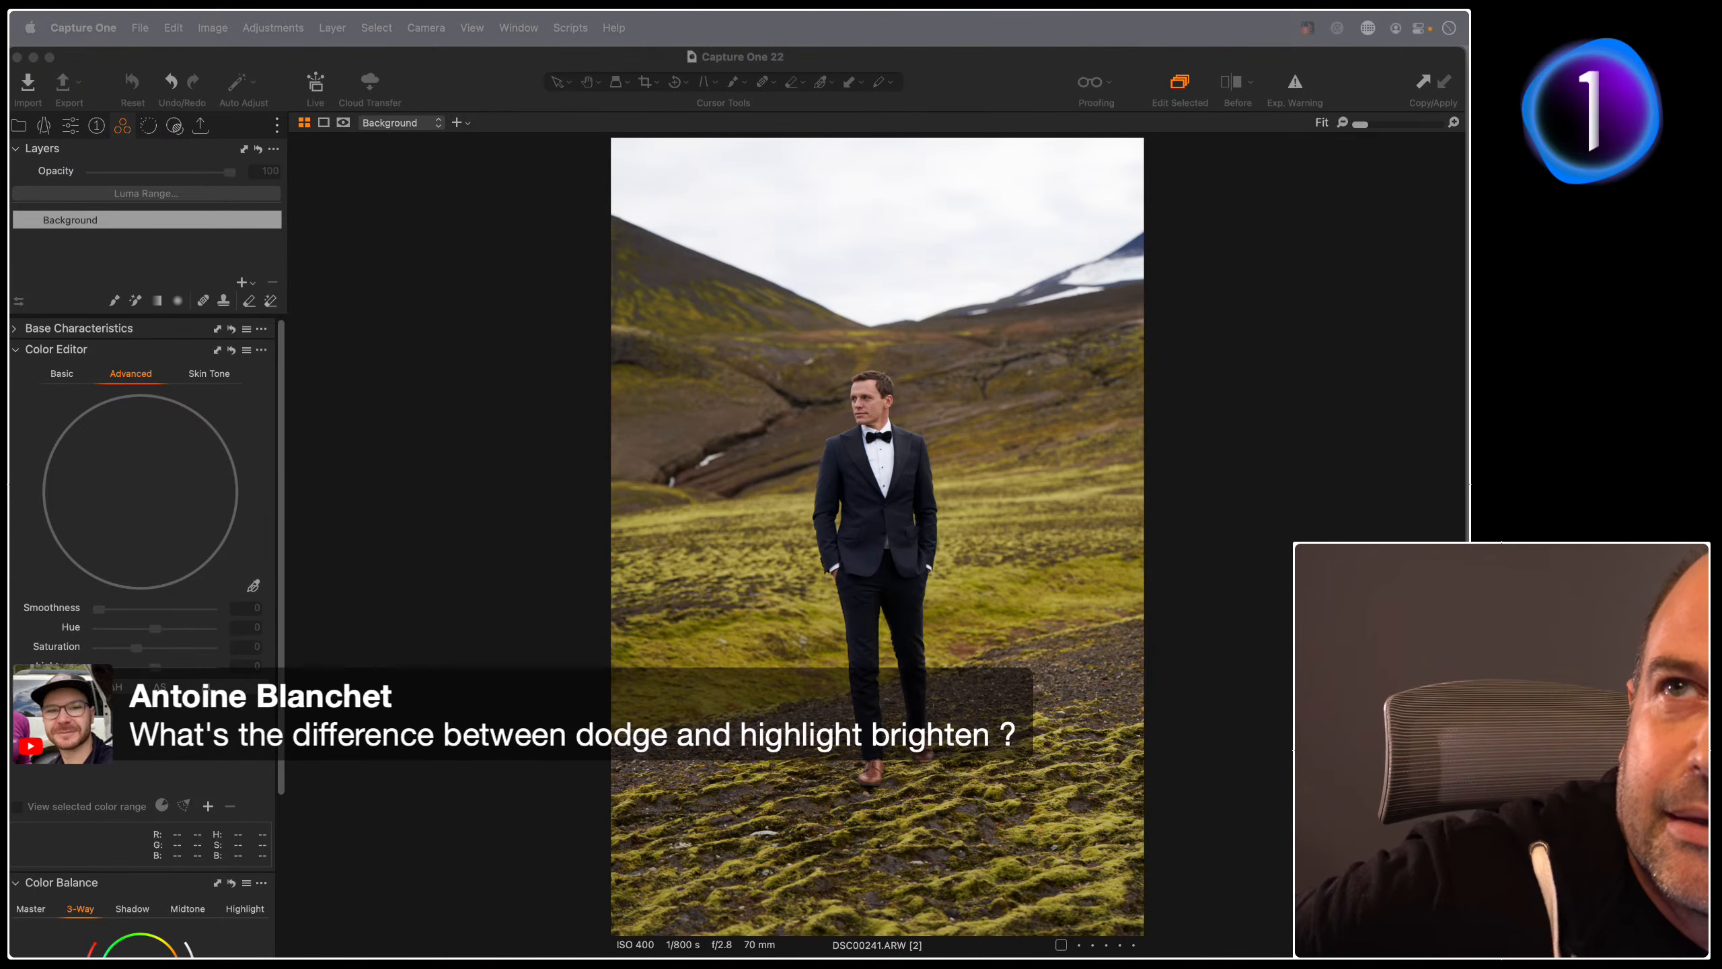
left_click(440, 461)
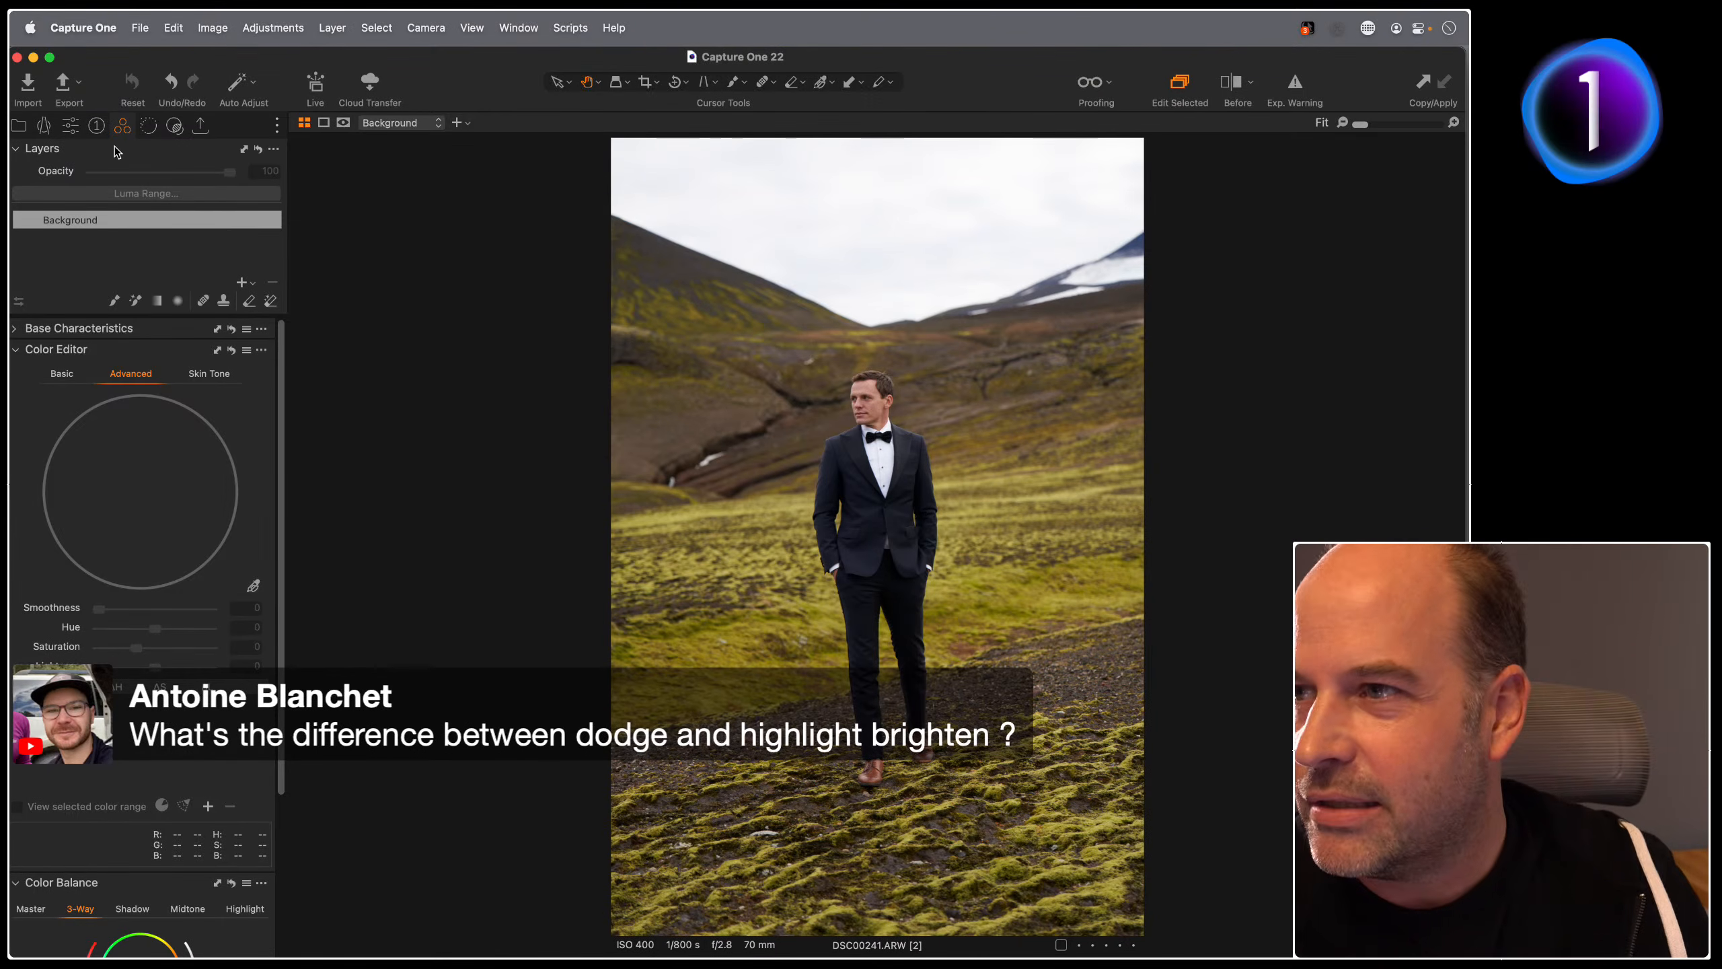
Step: Paint over the man's suit jacket with the built-in Dodge (brighten) style brush
left_click(96, 125)
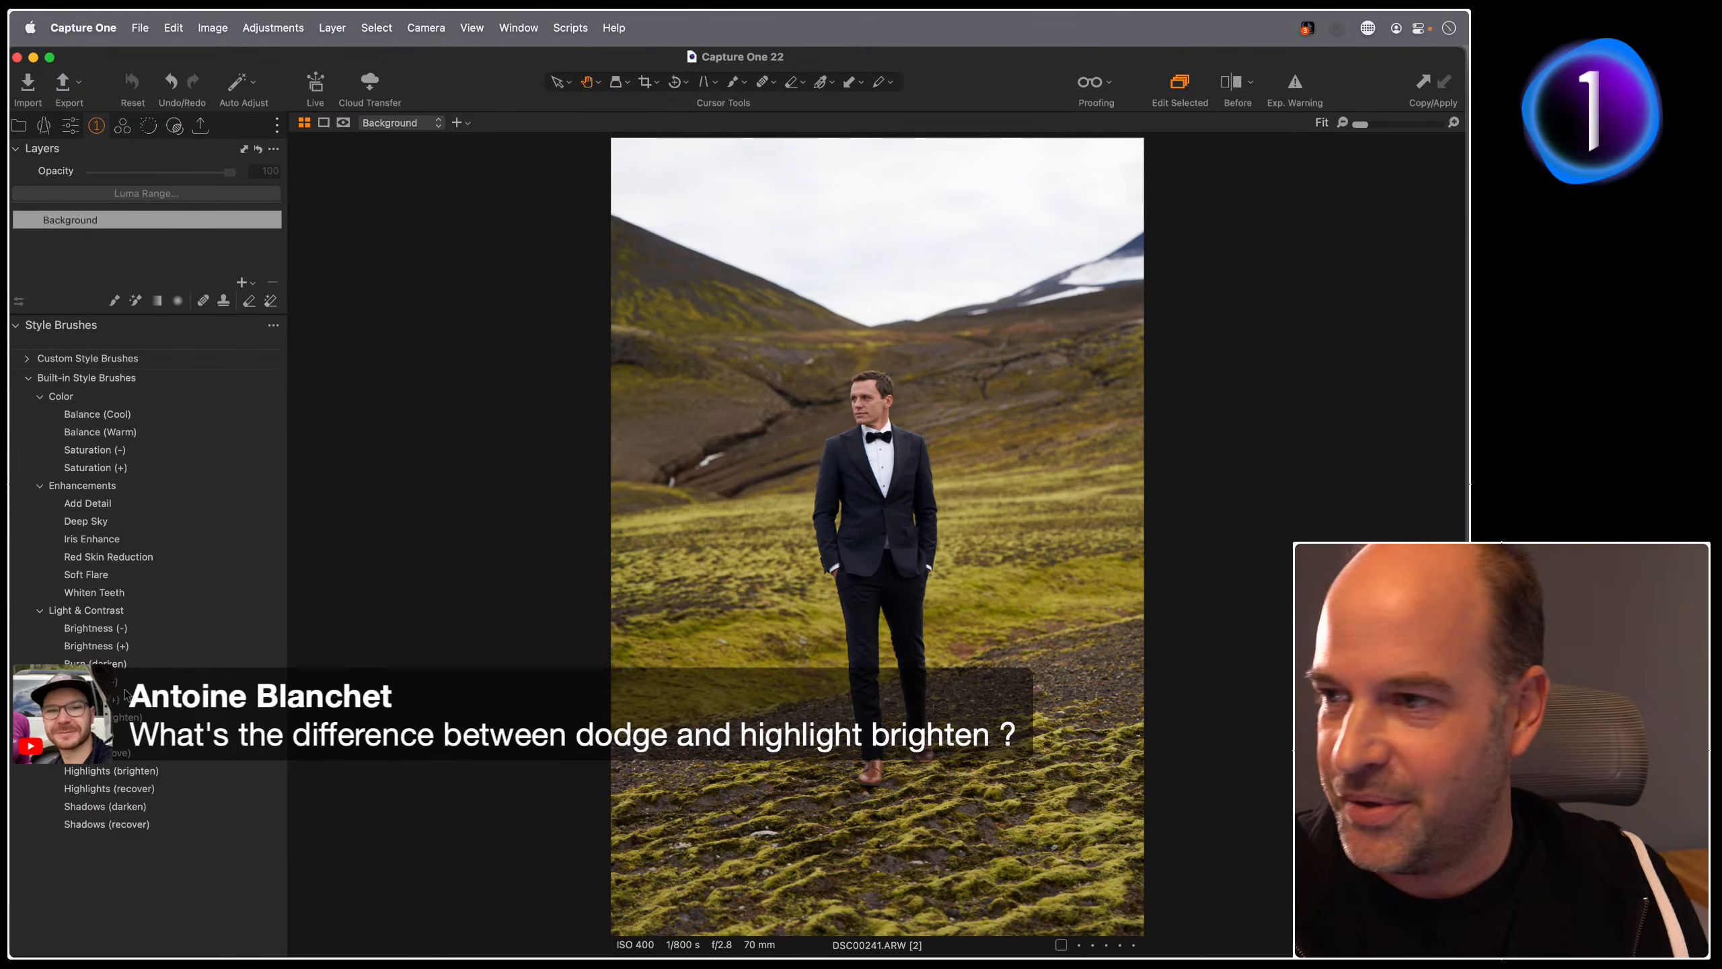
left_click(126, 721)
mouse_move(847, 493)
left_mouse_down()
mouse_move(852, 457)
mouse_move(908, 458)
mouse_move(911, 437)
mouse_move(904, 475)
mouse_move(831, 451)
mouse_move(834, 490)
mouse_move(892, 473)
left_mouse_up()
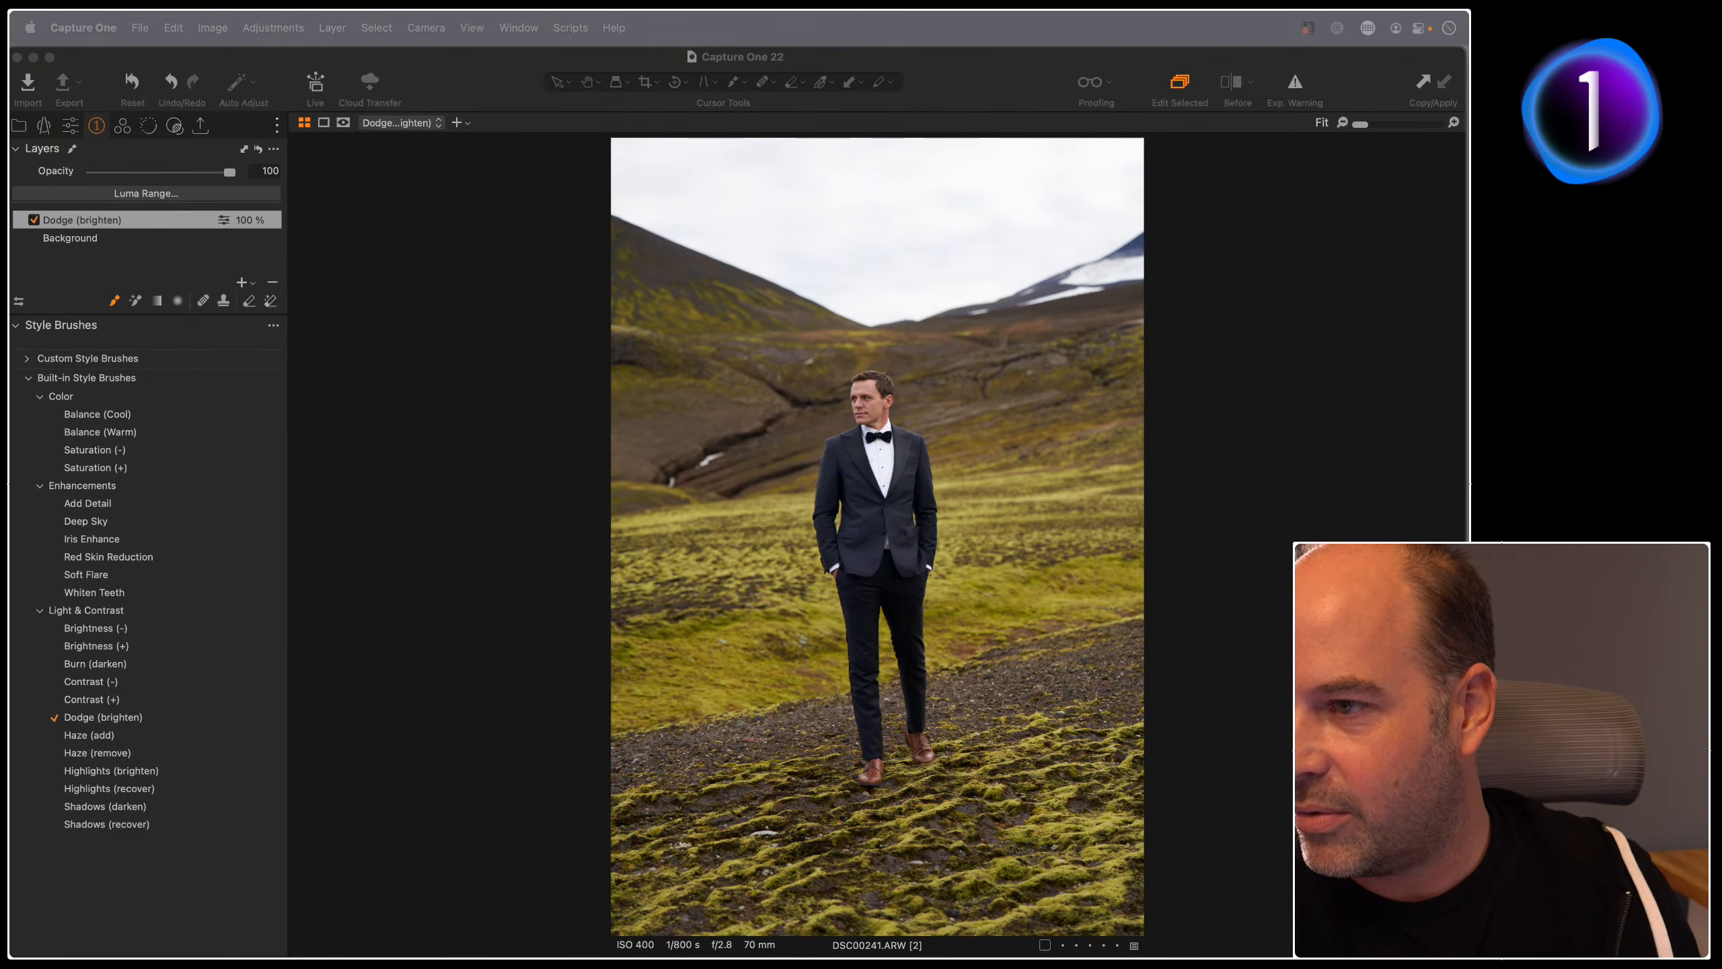
Step: Brush the sky and upper hills with the Highlights (brighten) style brush
left_click(130, 768)
left_click_drag(988, 254, 1041, 258)
mouse_move(1051, 264)
left_mouse_down()
mouse_move(1143, 213)
mouse_move(1048, 258)
mouse_move(935, 282)
mouse_move(945, 271)
mouse_move(1142, 221)
mouse_move(922, 296)
mouse_move(705, 236)
left_mouse_up()
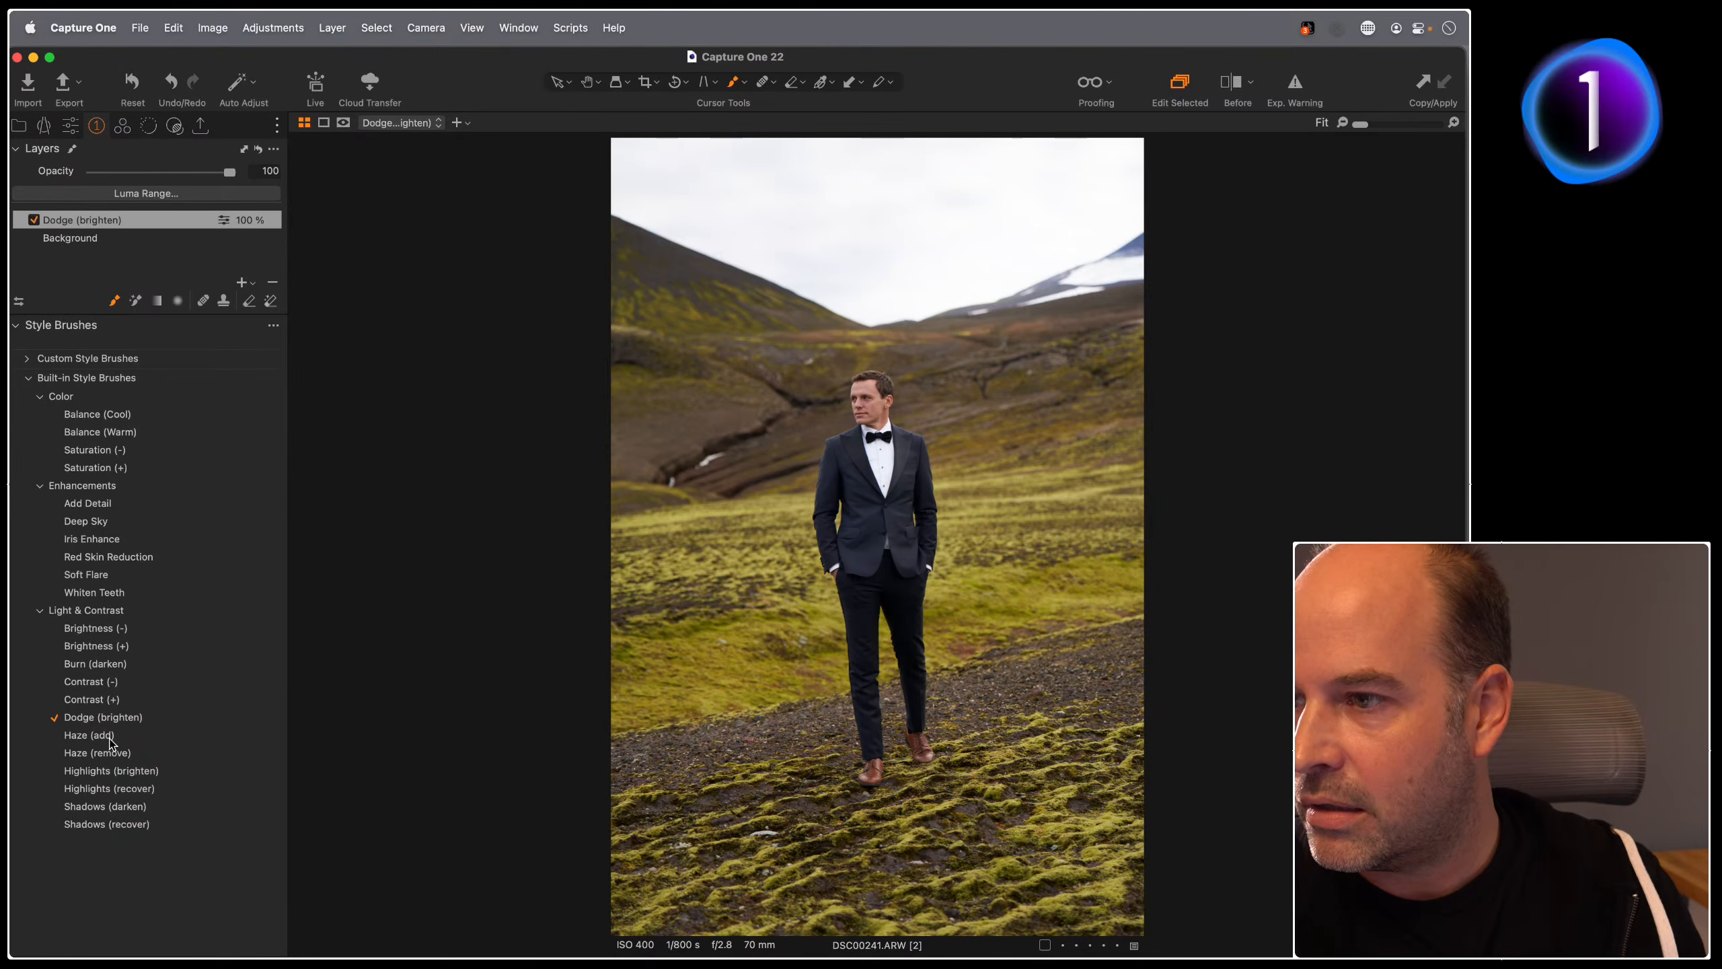
mouse_move(1001, 273)
left_mouse_down()
mouse_move(794, 270)
mouse_move(877, 280)
mouse_move(826, 283)
mouse_move(827, 261)
mouse_move(731, 236)
mouse_move(822, 324)
left_mouse_up()
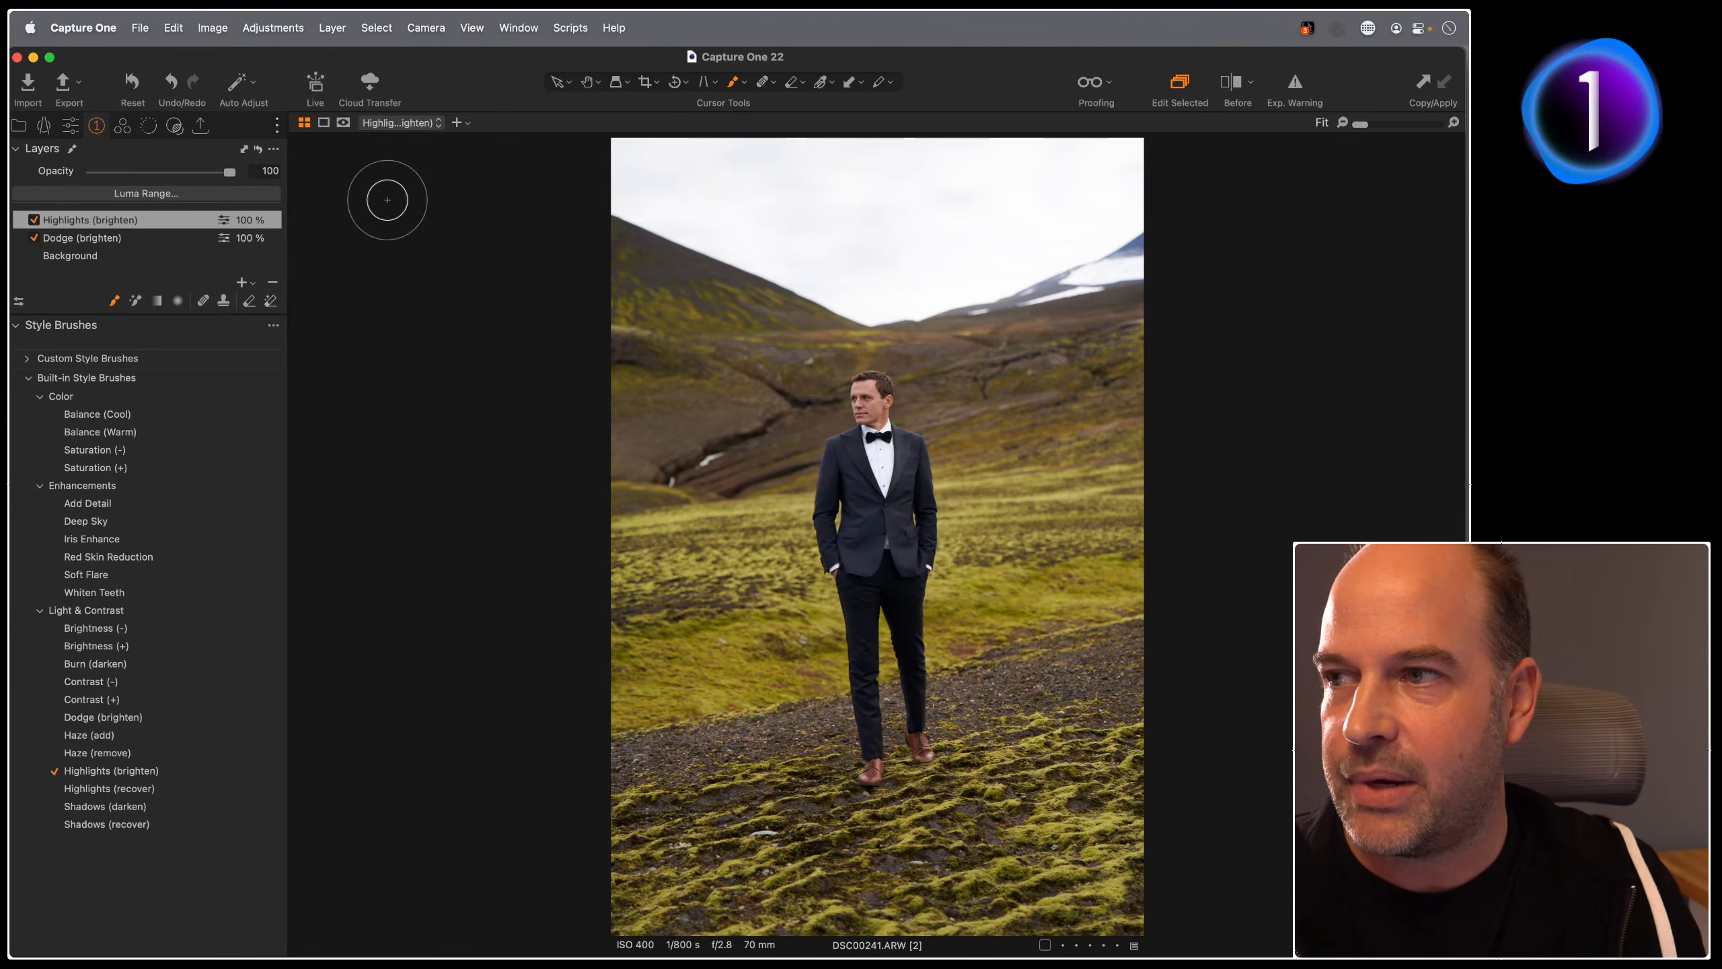
Step: Examine the exposure and curve adjustments stored in the Dodge (brighten) layer
left_click(95, 238)
left_click(70, 125)
scroll(174, 709, "down", 10)
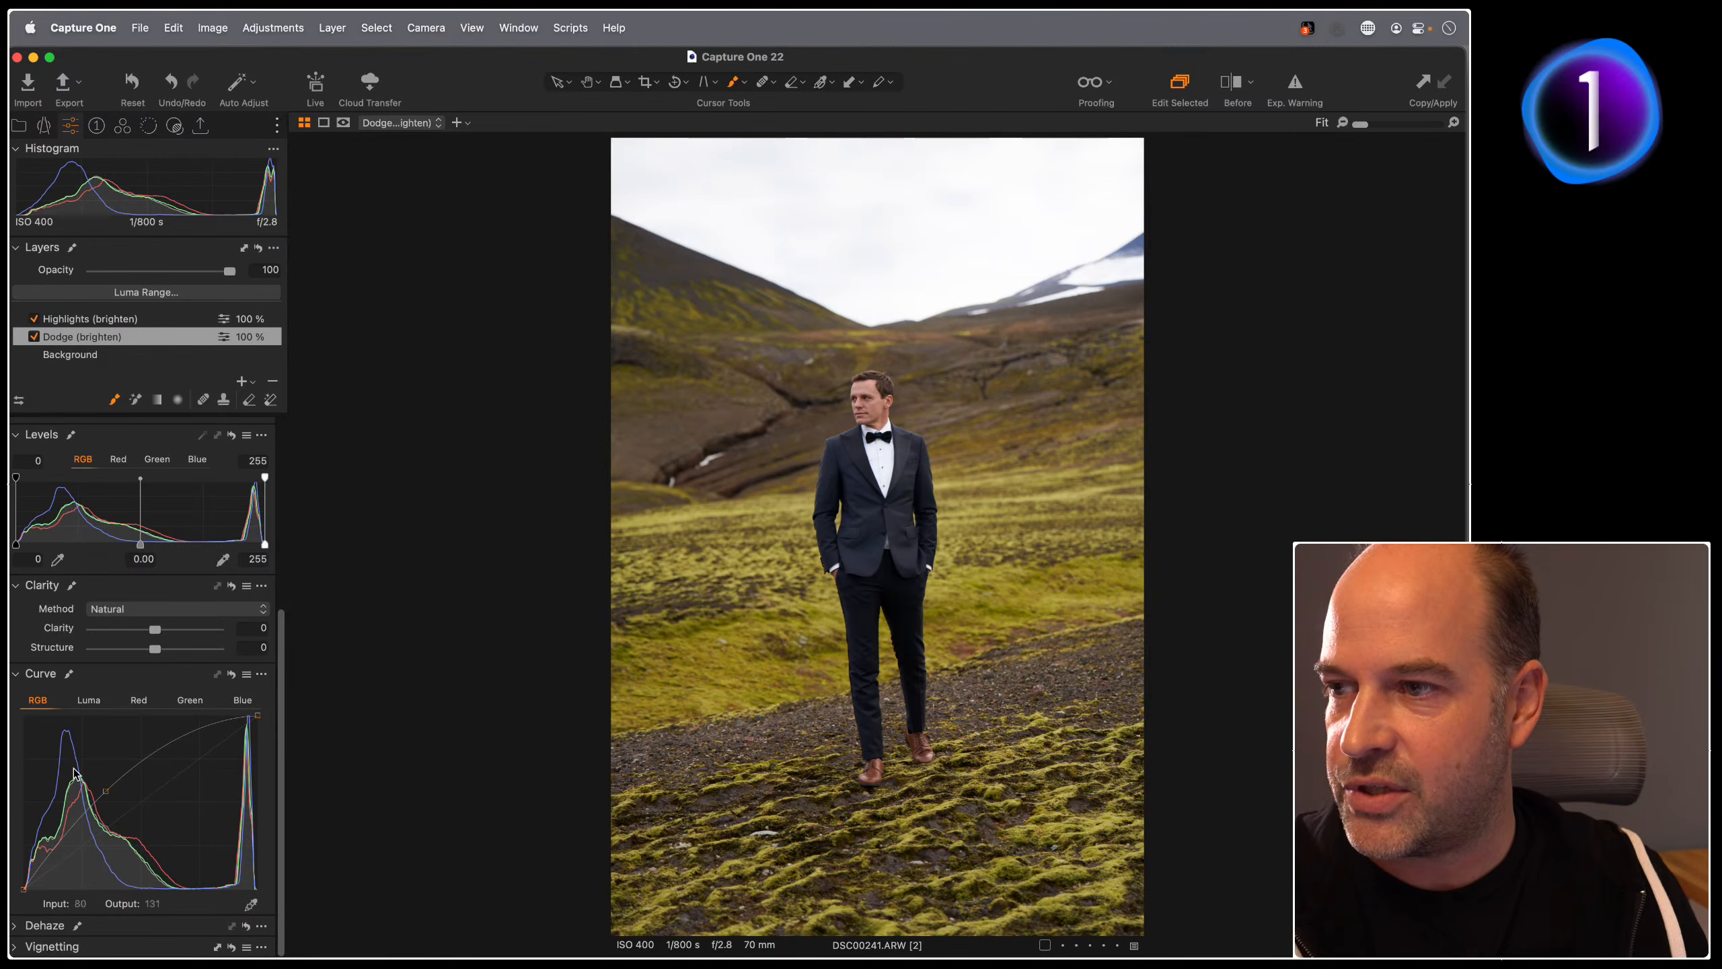
scroll(175, 699, "up", 5)
scroll(175, 692, "up", 2)
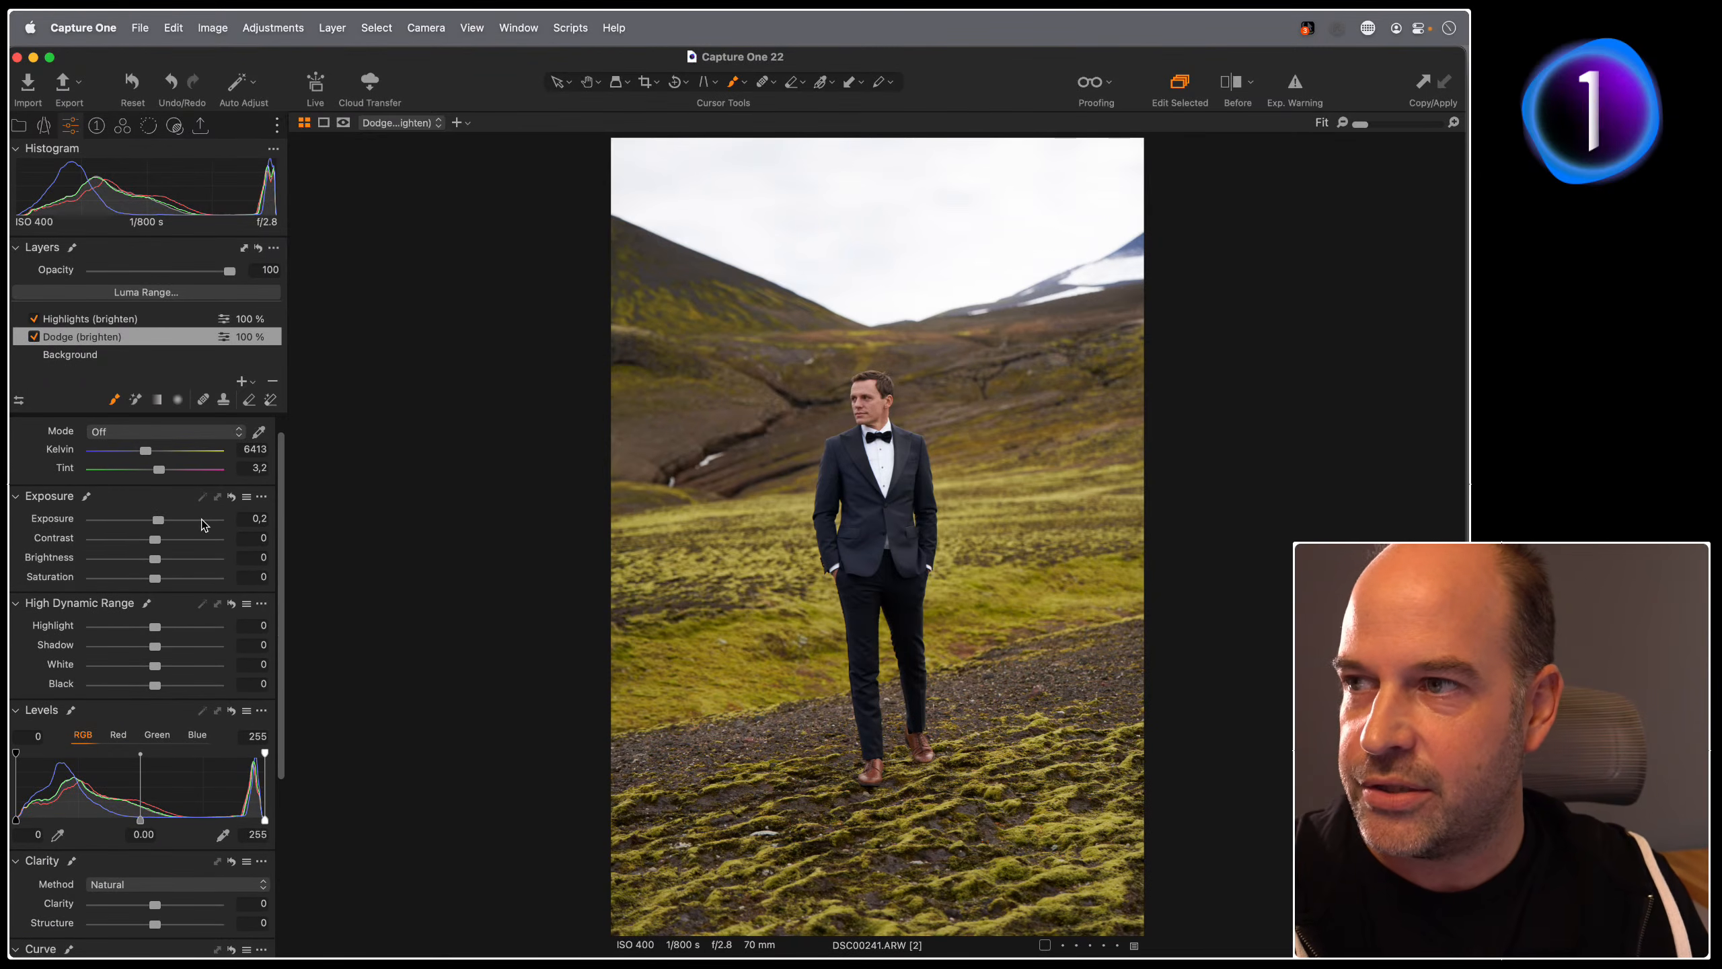
Step: Examine the High Dynamic Range and curve settings of the Highlights (brighten) layer and compare them with the Dodge (brighten) layer
left_click(127, 321)
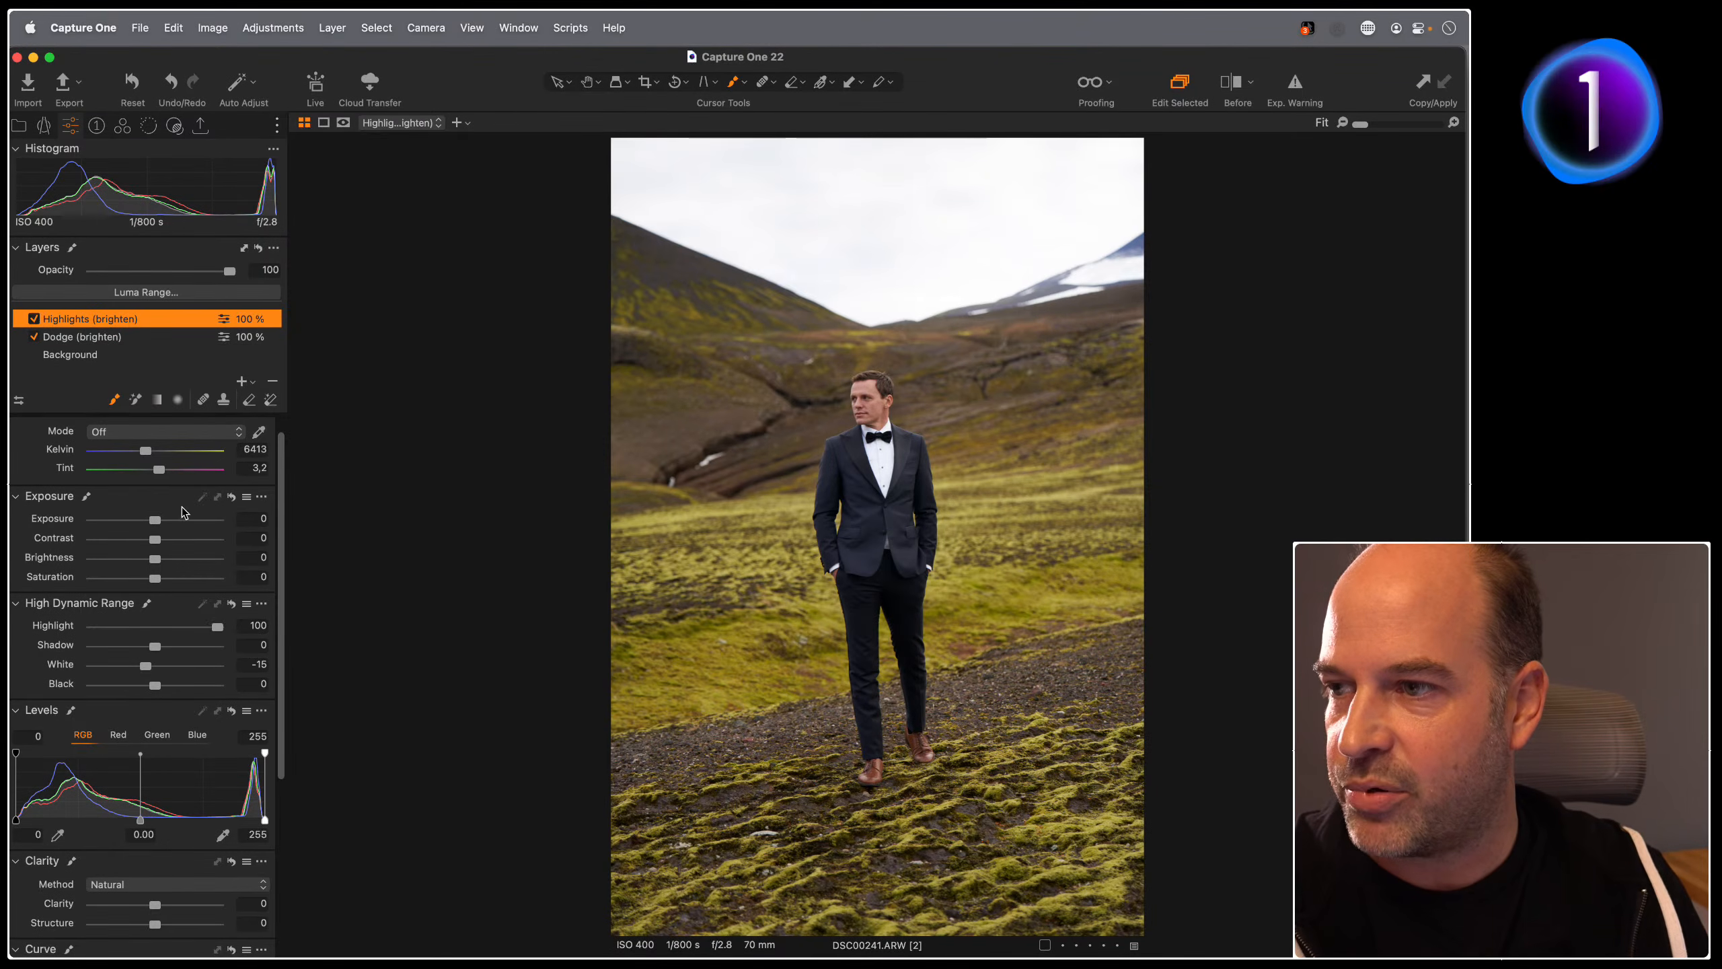
scroll(169, 673, "down", 2)
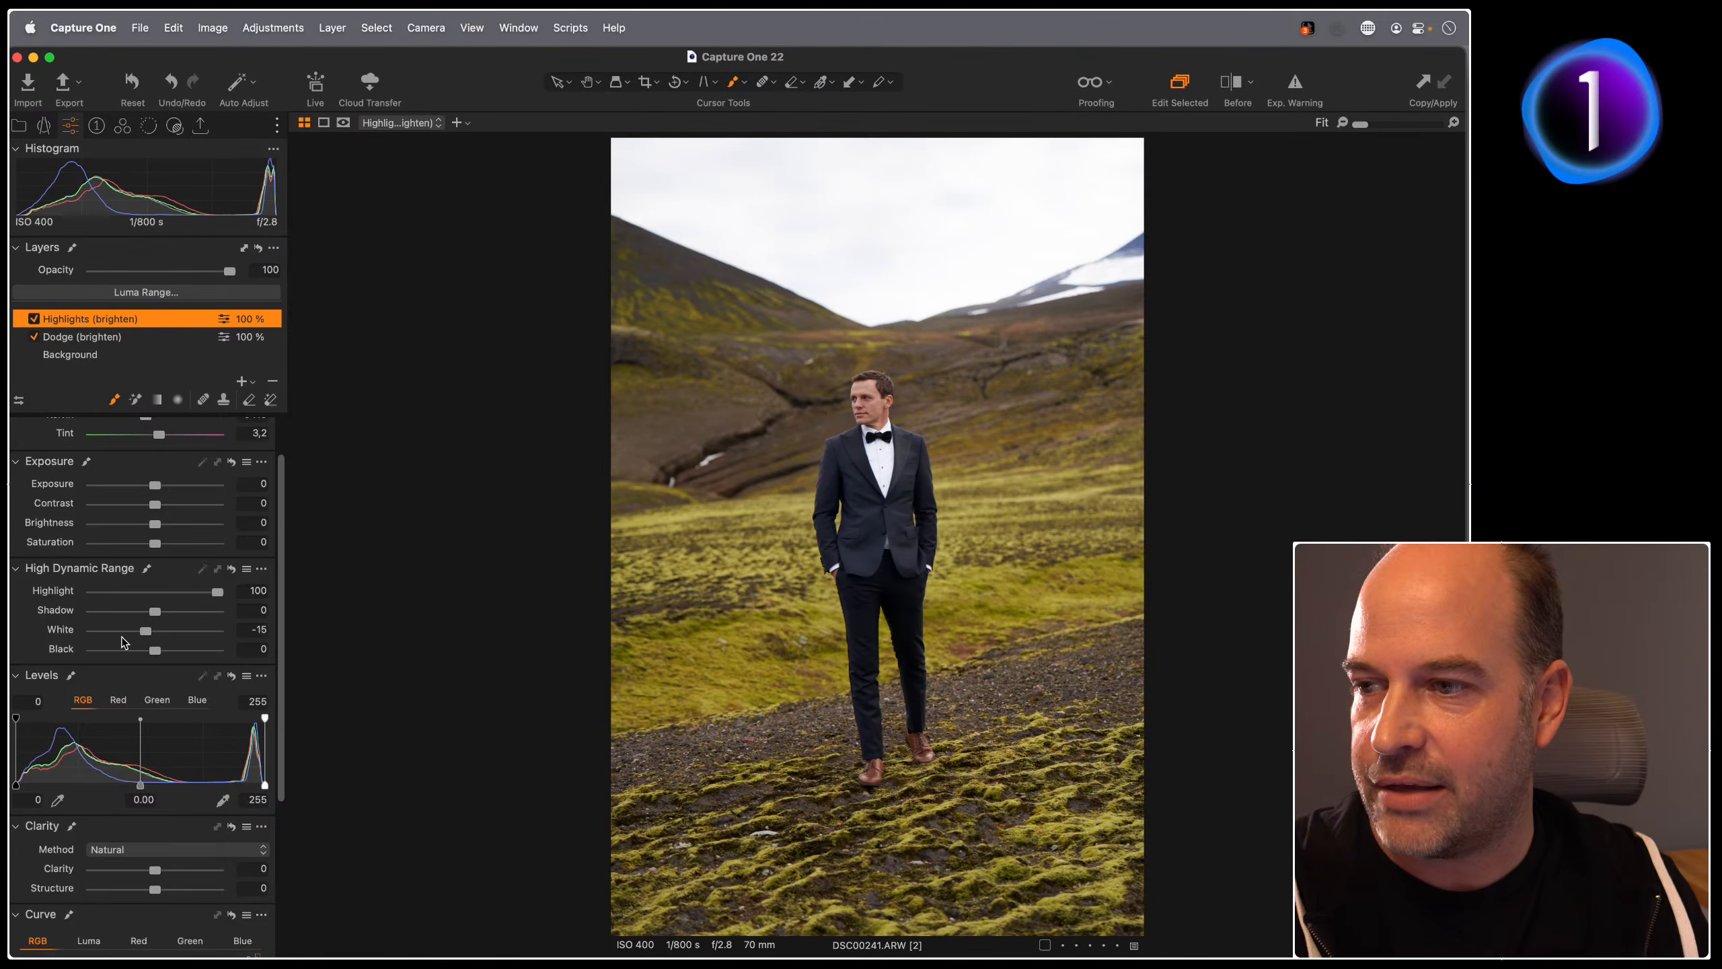
scroll(110, 659, "down", 10)
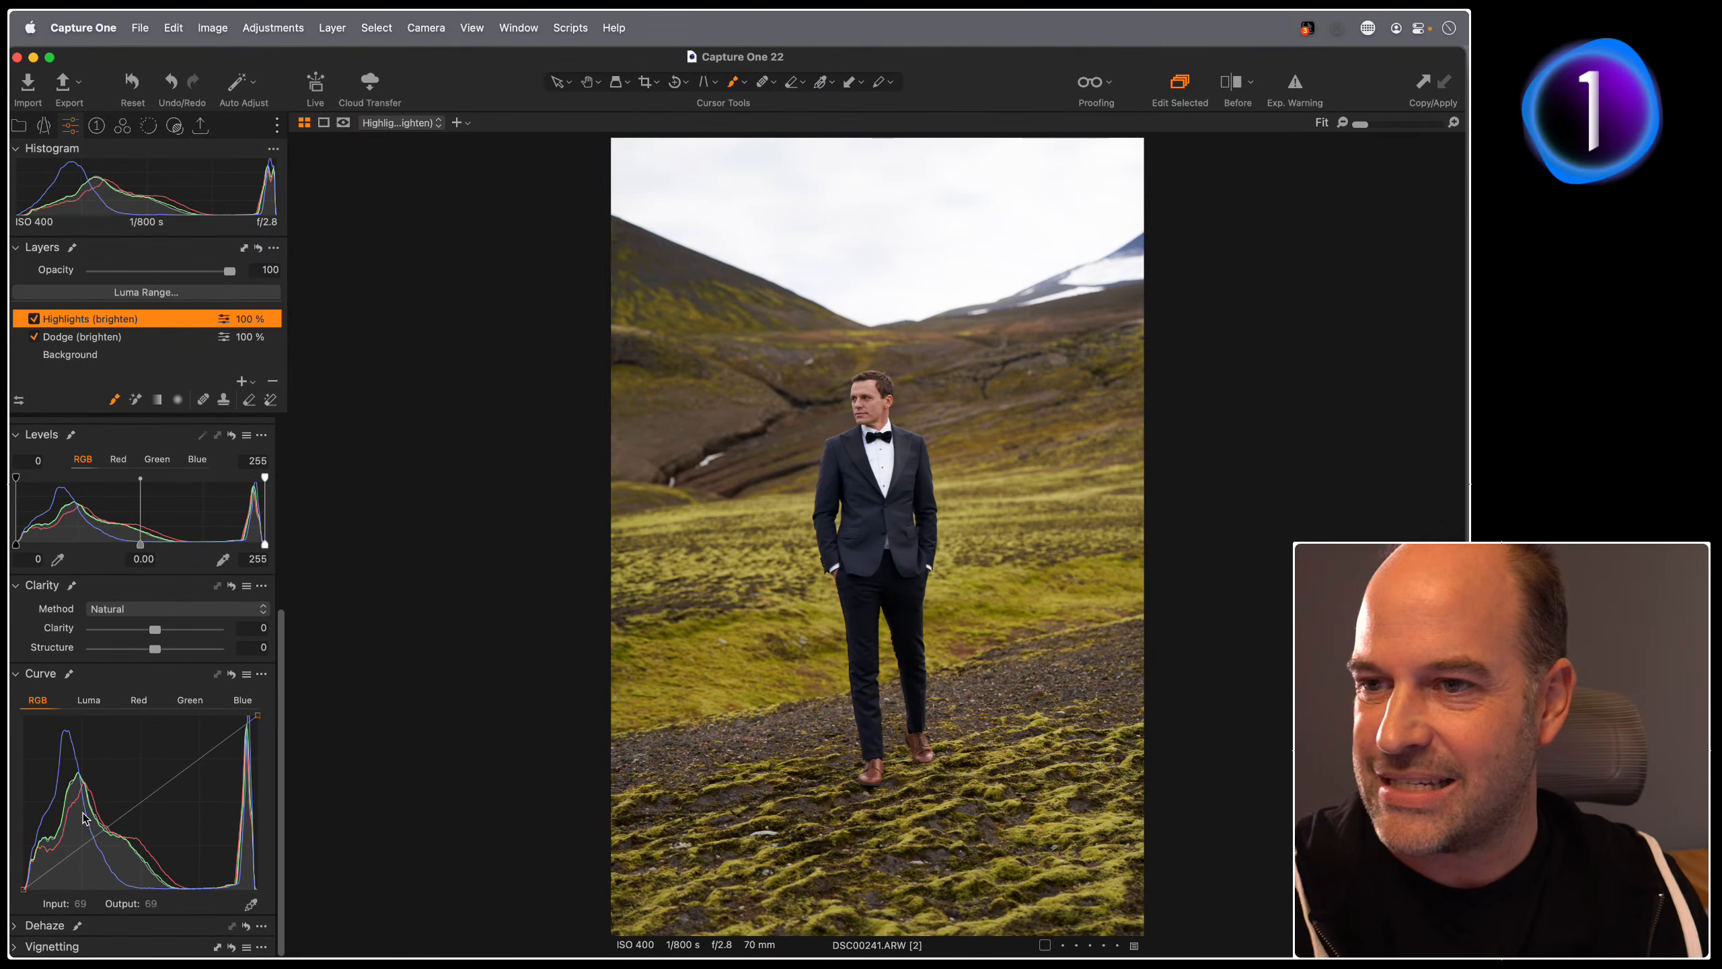
scroll(124, 769, "up", 8)
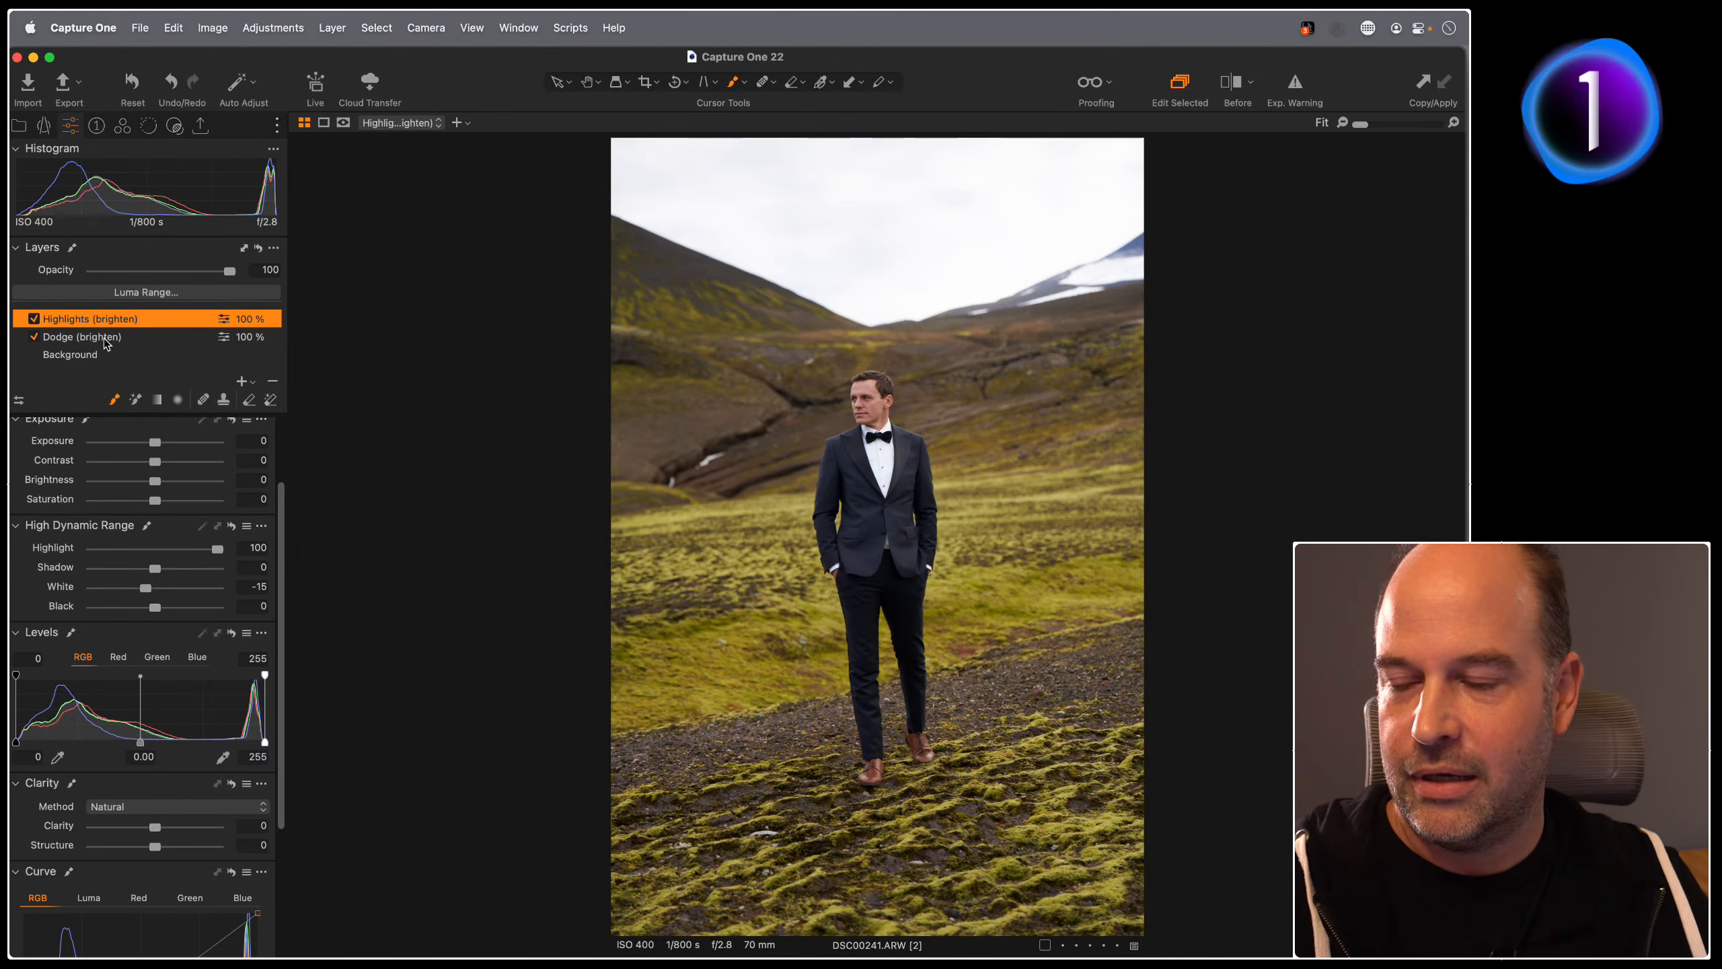
scroll(255, 719, "down", 8)
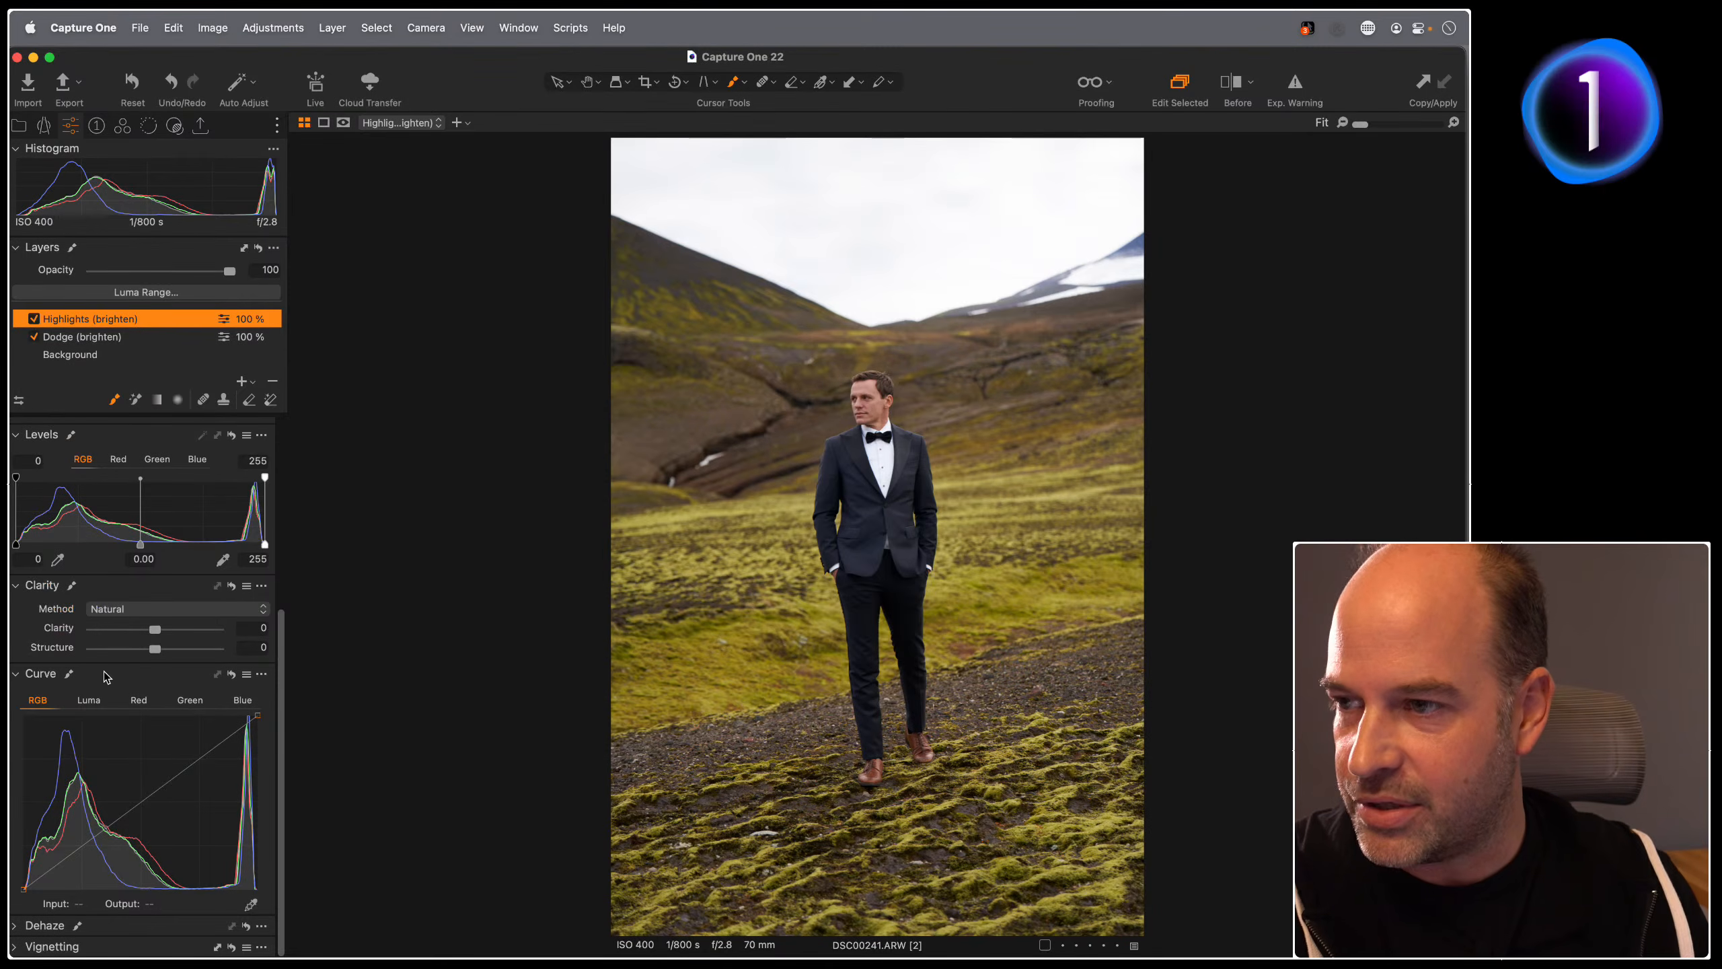
left_click(117, 337)
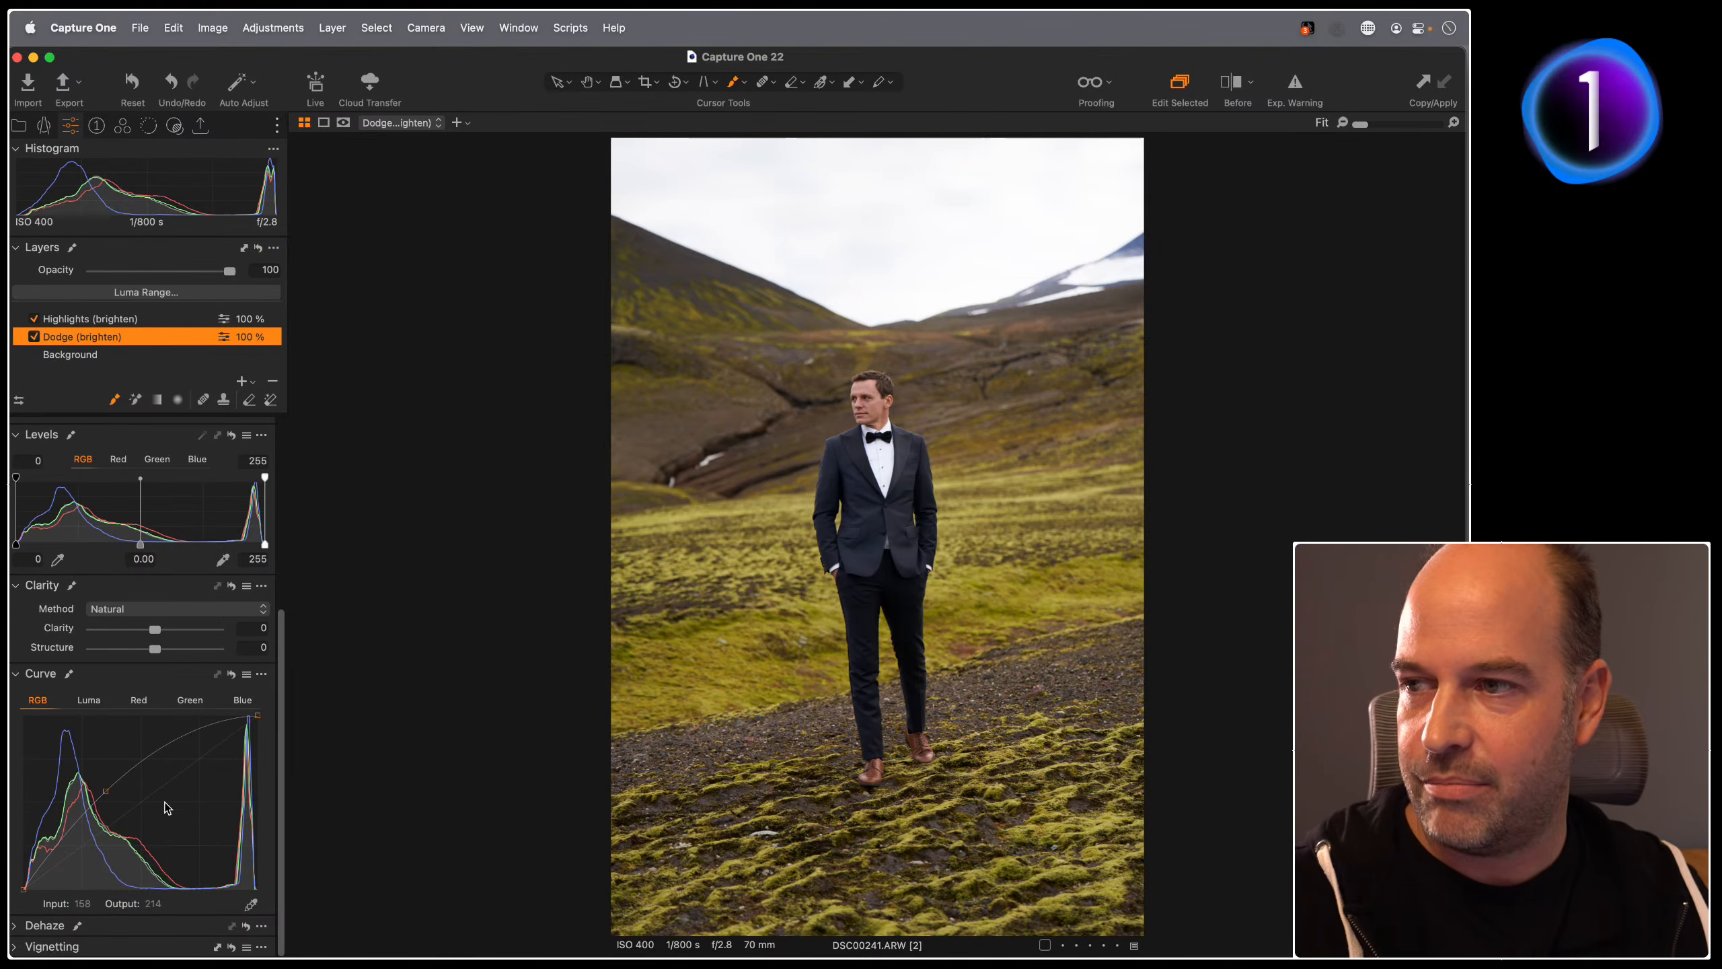
scroll(165, 807, "up", 5)
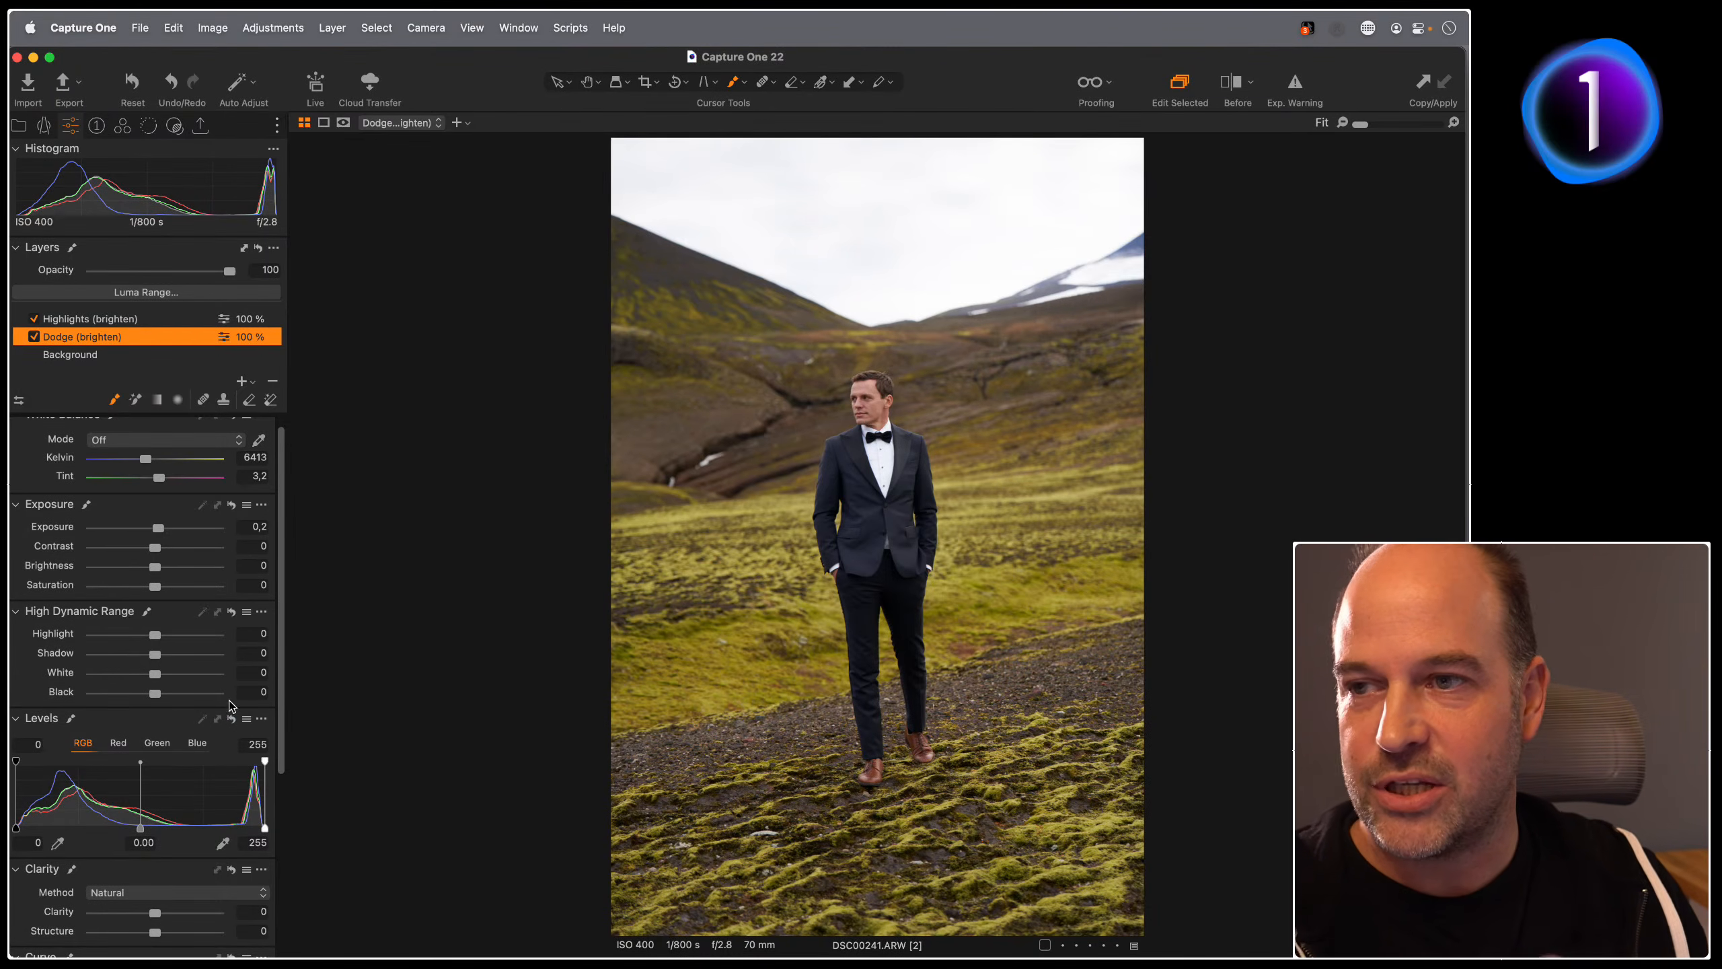
left_click(97, 322)
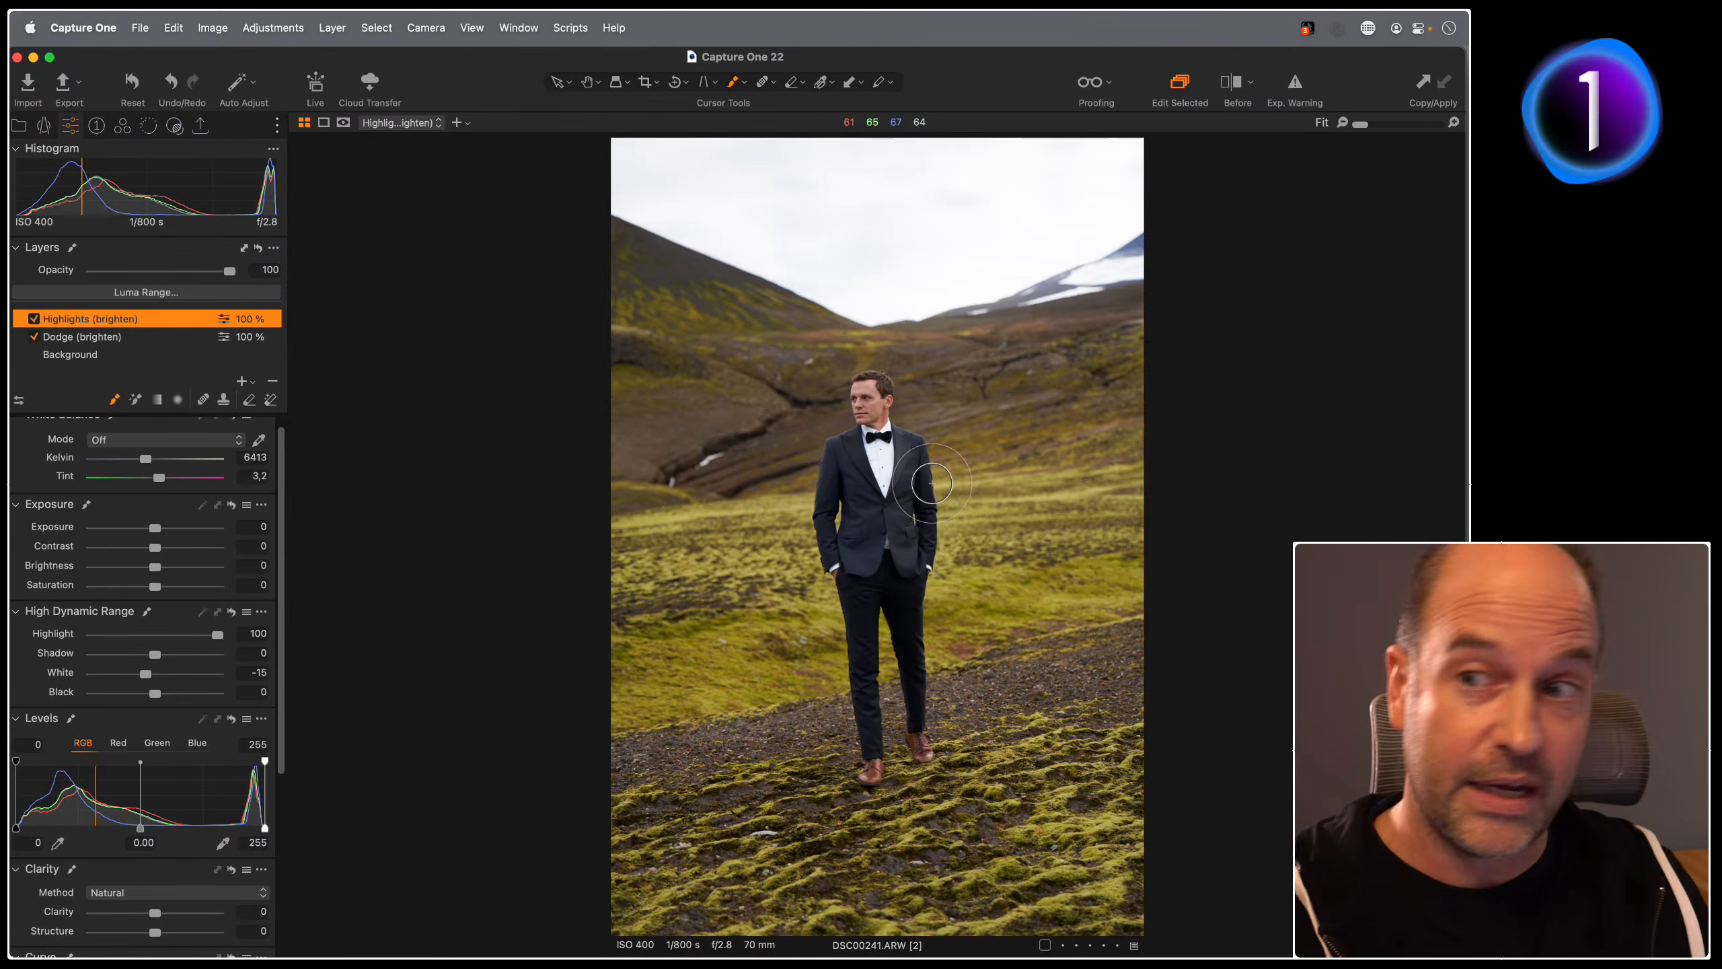
Step: Reset the layers to remove both style brush layers, then check the image browser and return to the photo
left_click(258, 249)
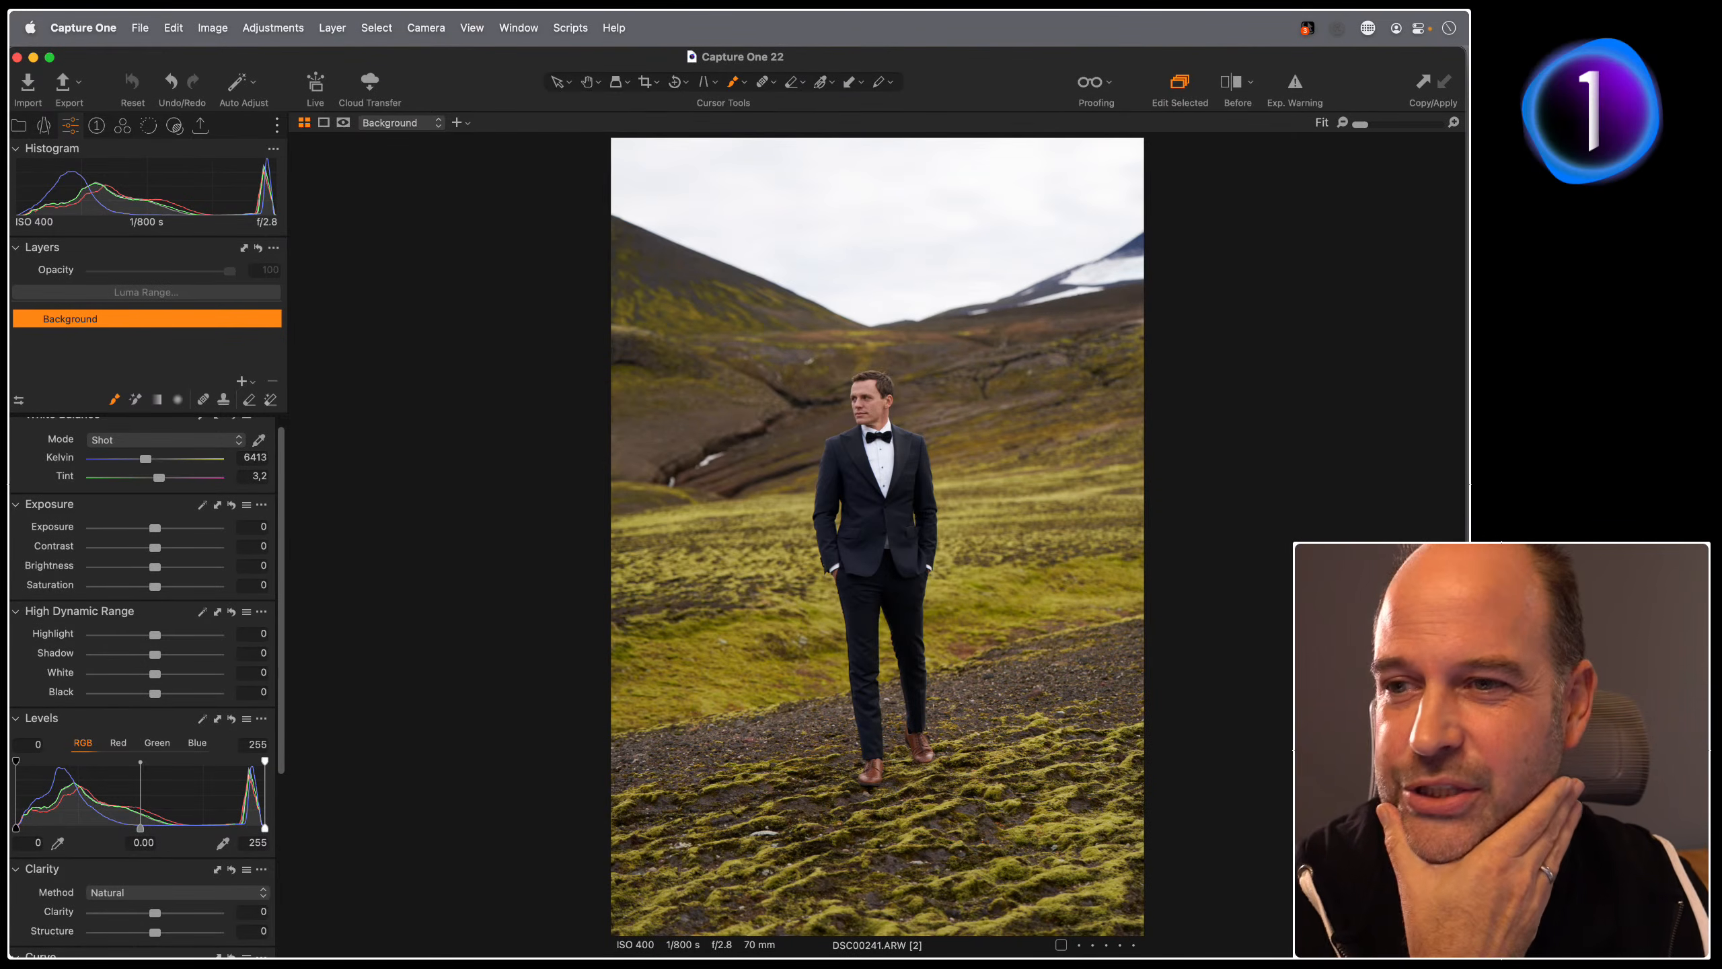
key("g")
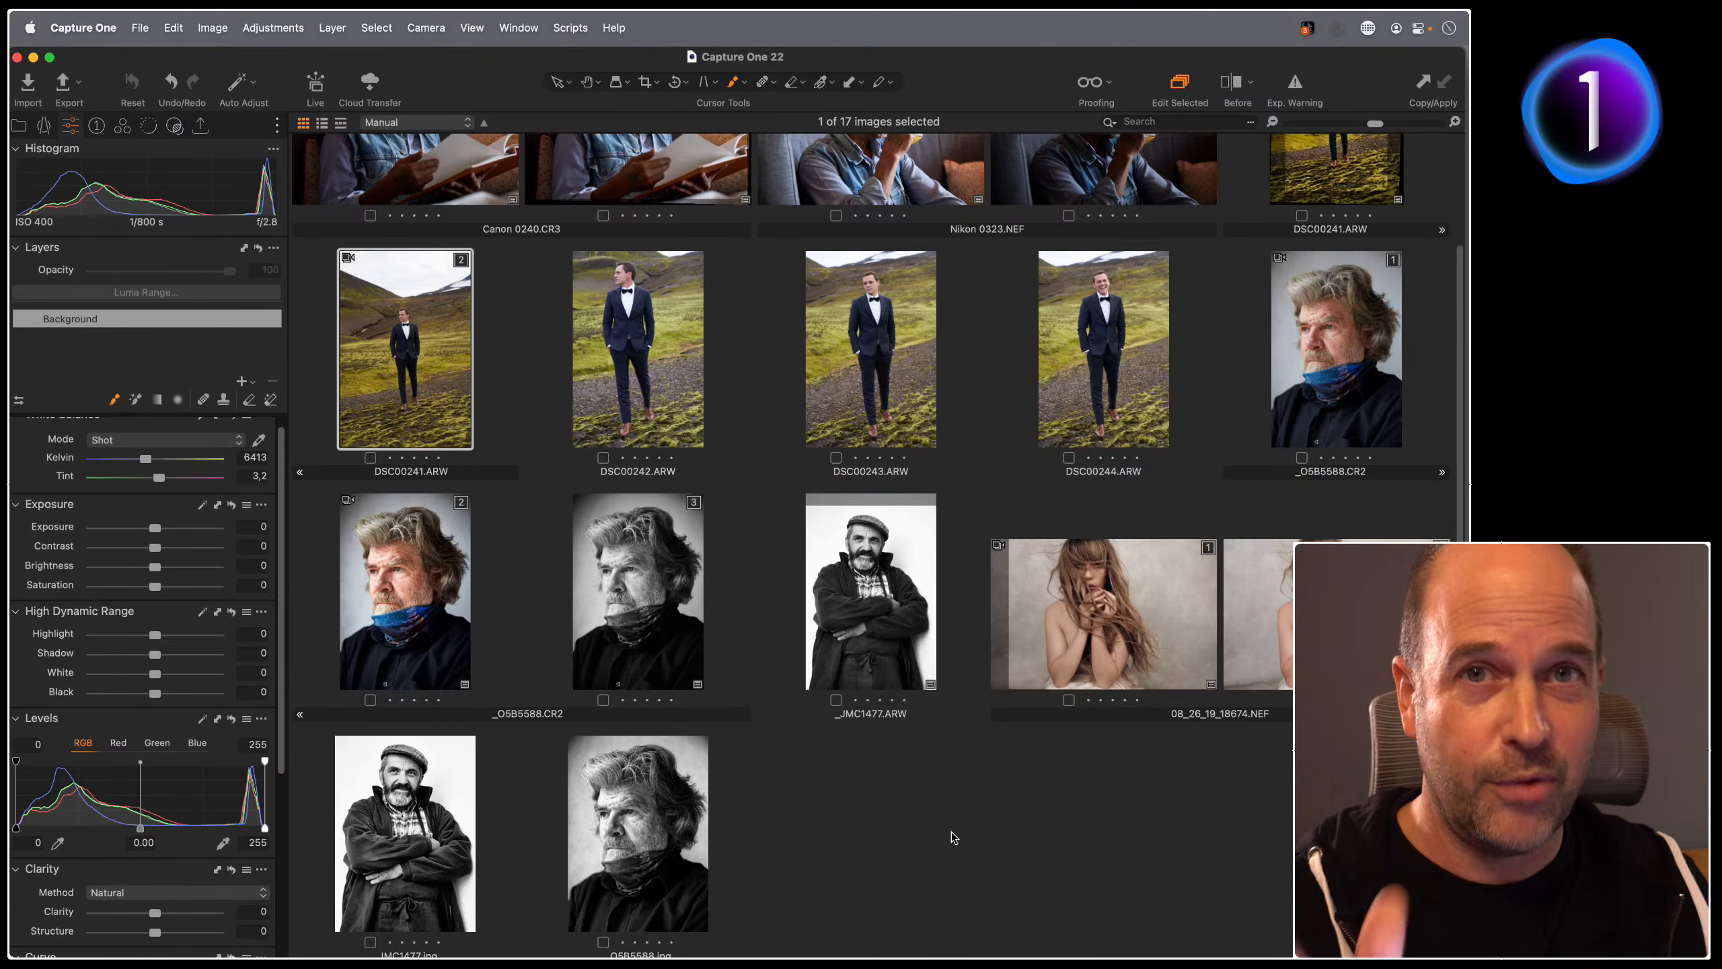
key("g")
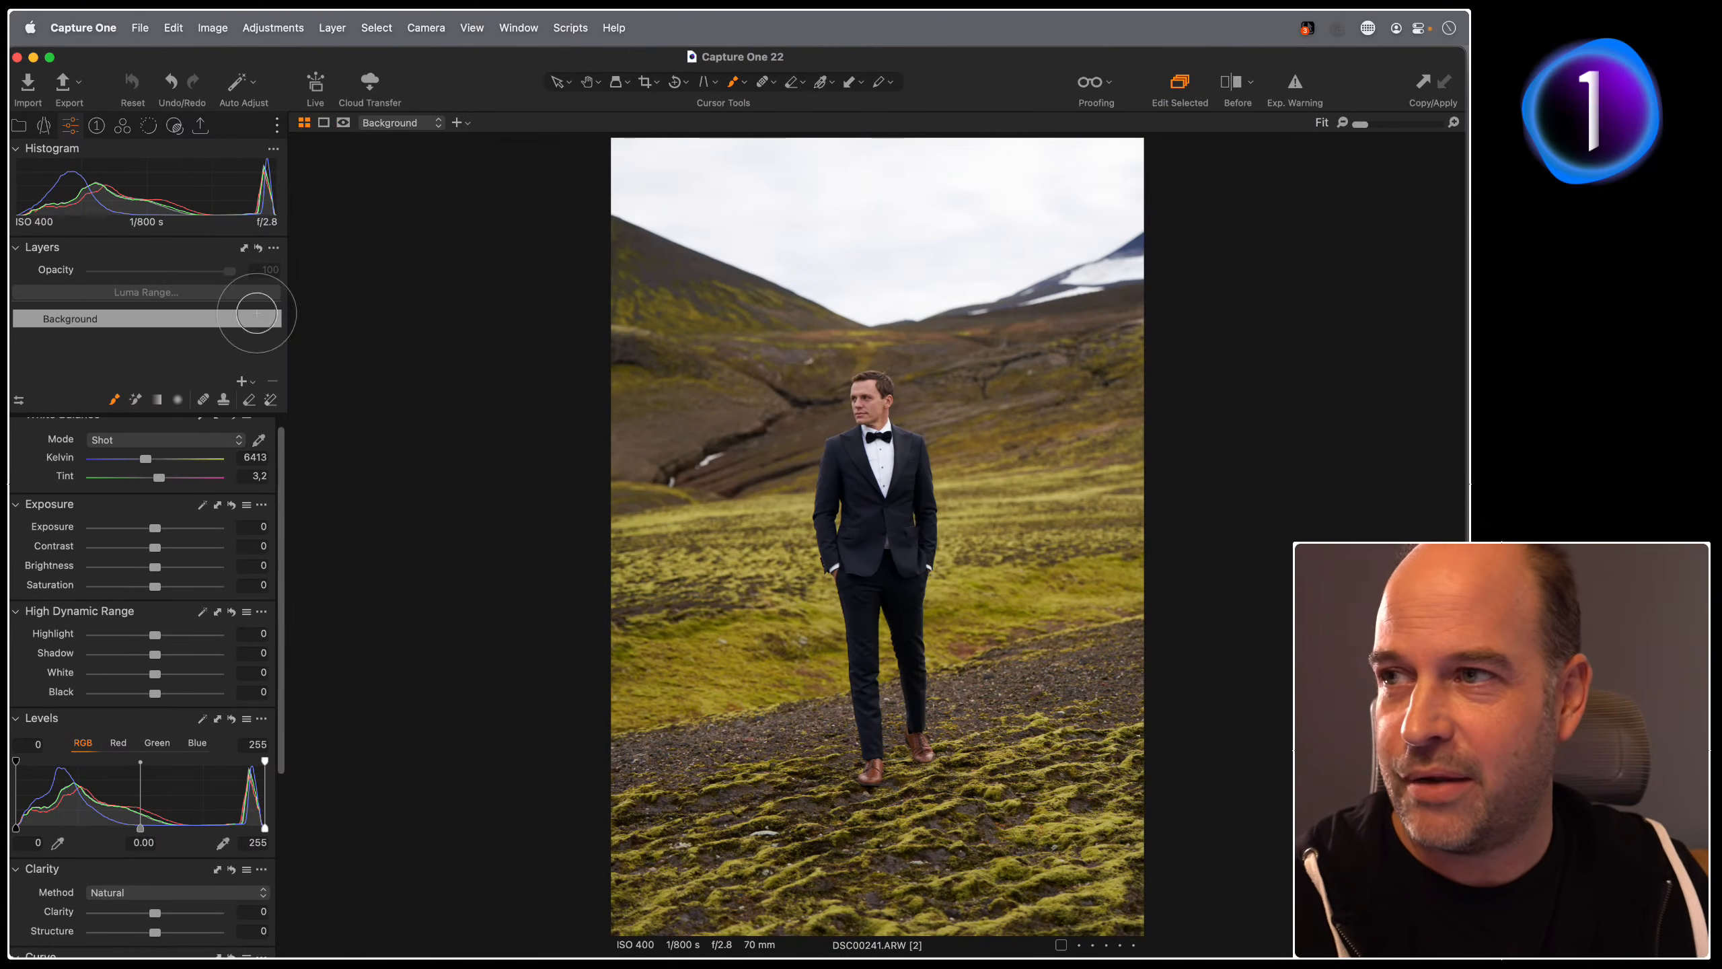
Step: Try the custom film style F200 - II on the background, then remove the applied style
left_click(175, 133)
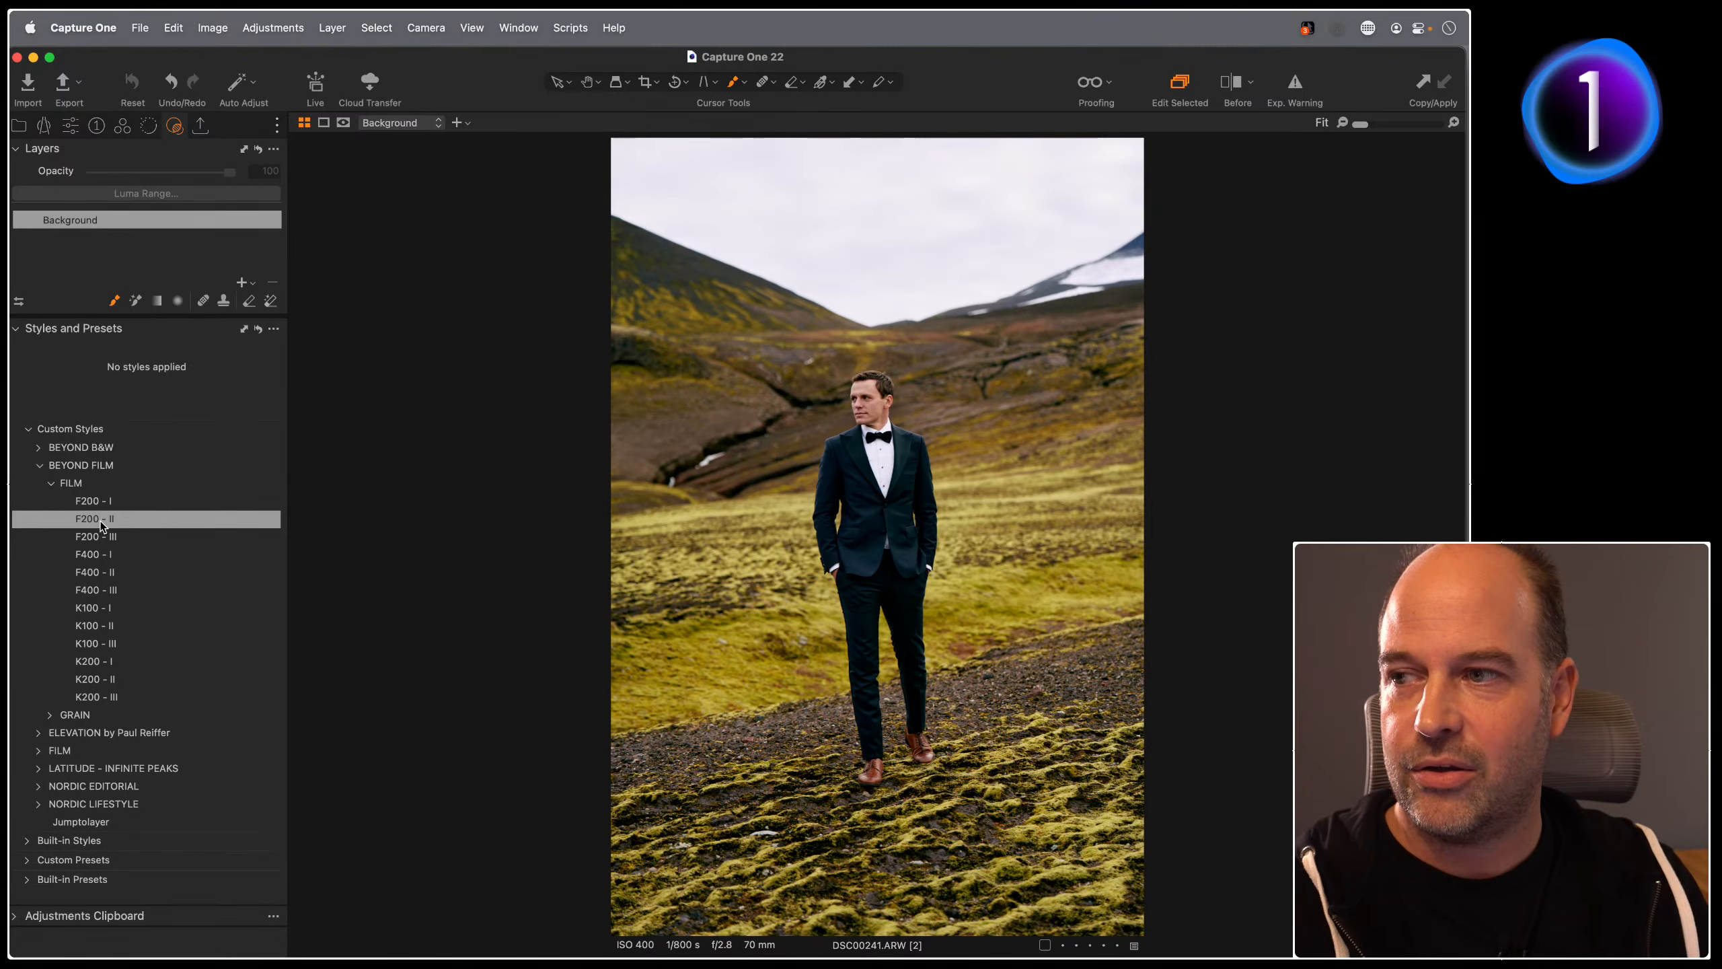
left_click(172, 520)
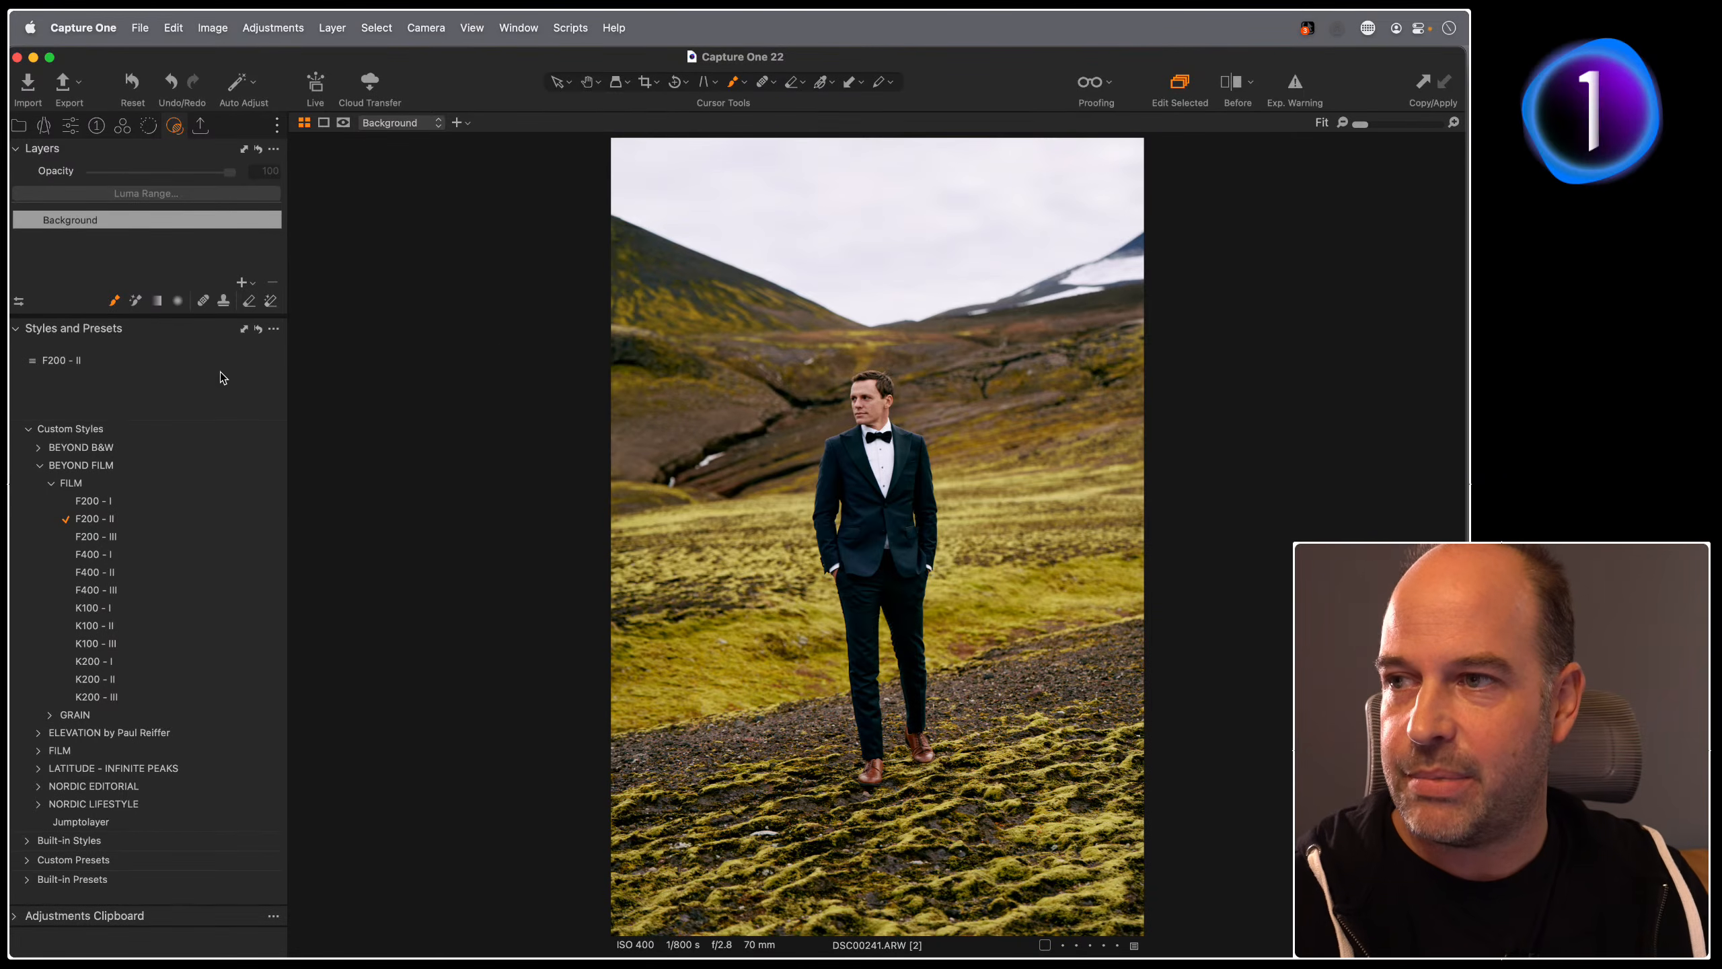
right_click(160, 361)
left_click(180, 370)
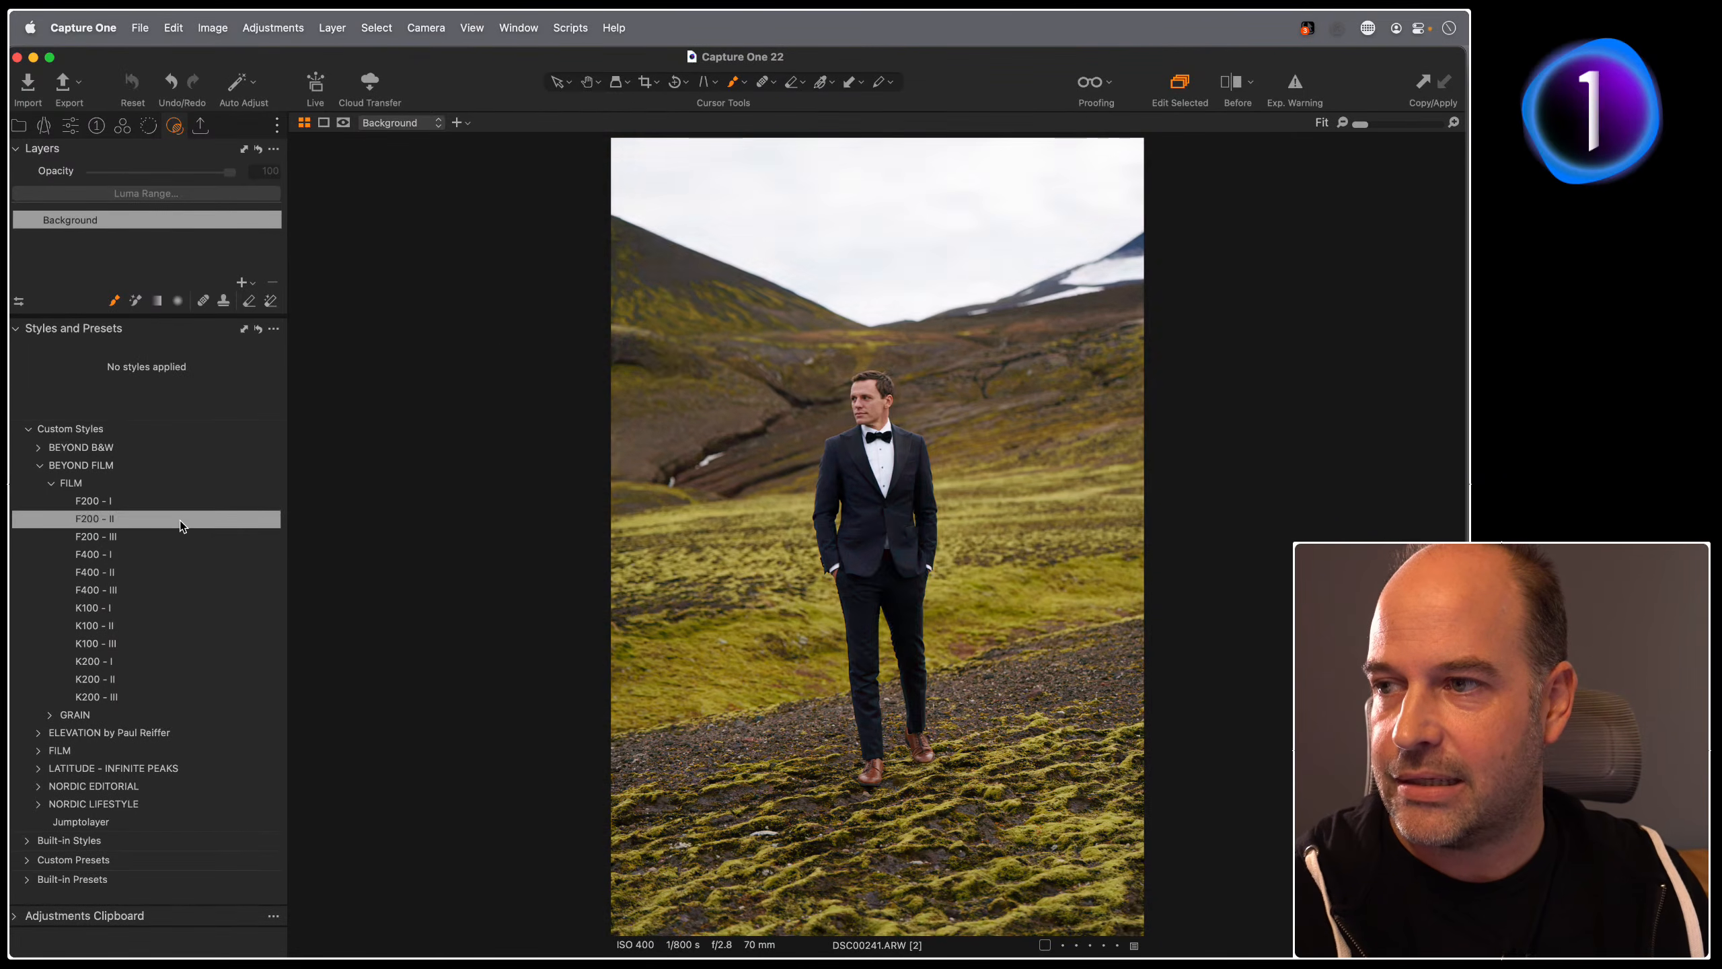
Step: Apply the F200 - II style to a new layer, compare the photo with it off and on, and leave it enabled at 100 opacity
right_click(174, 522)
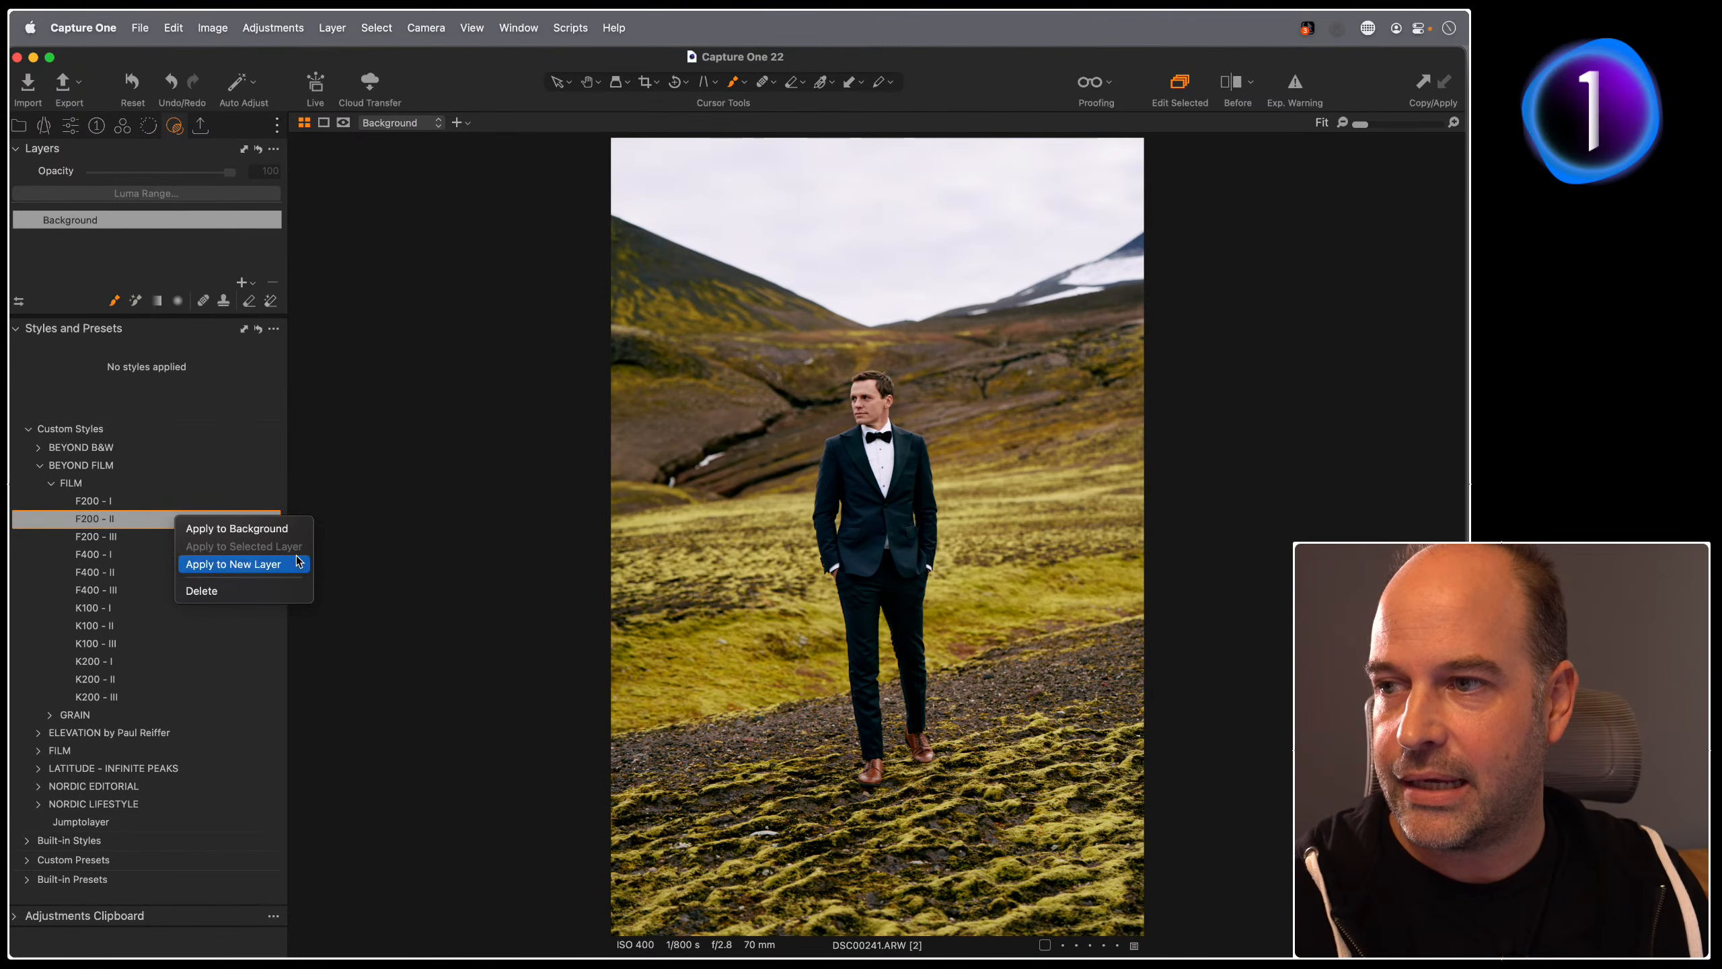
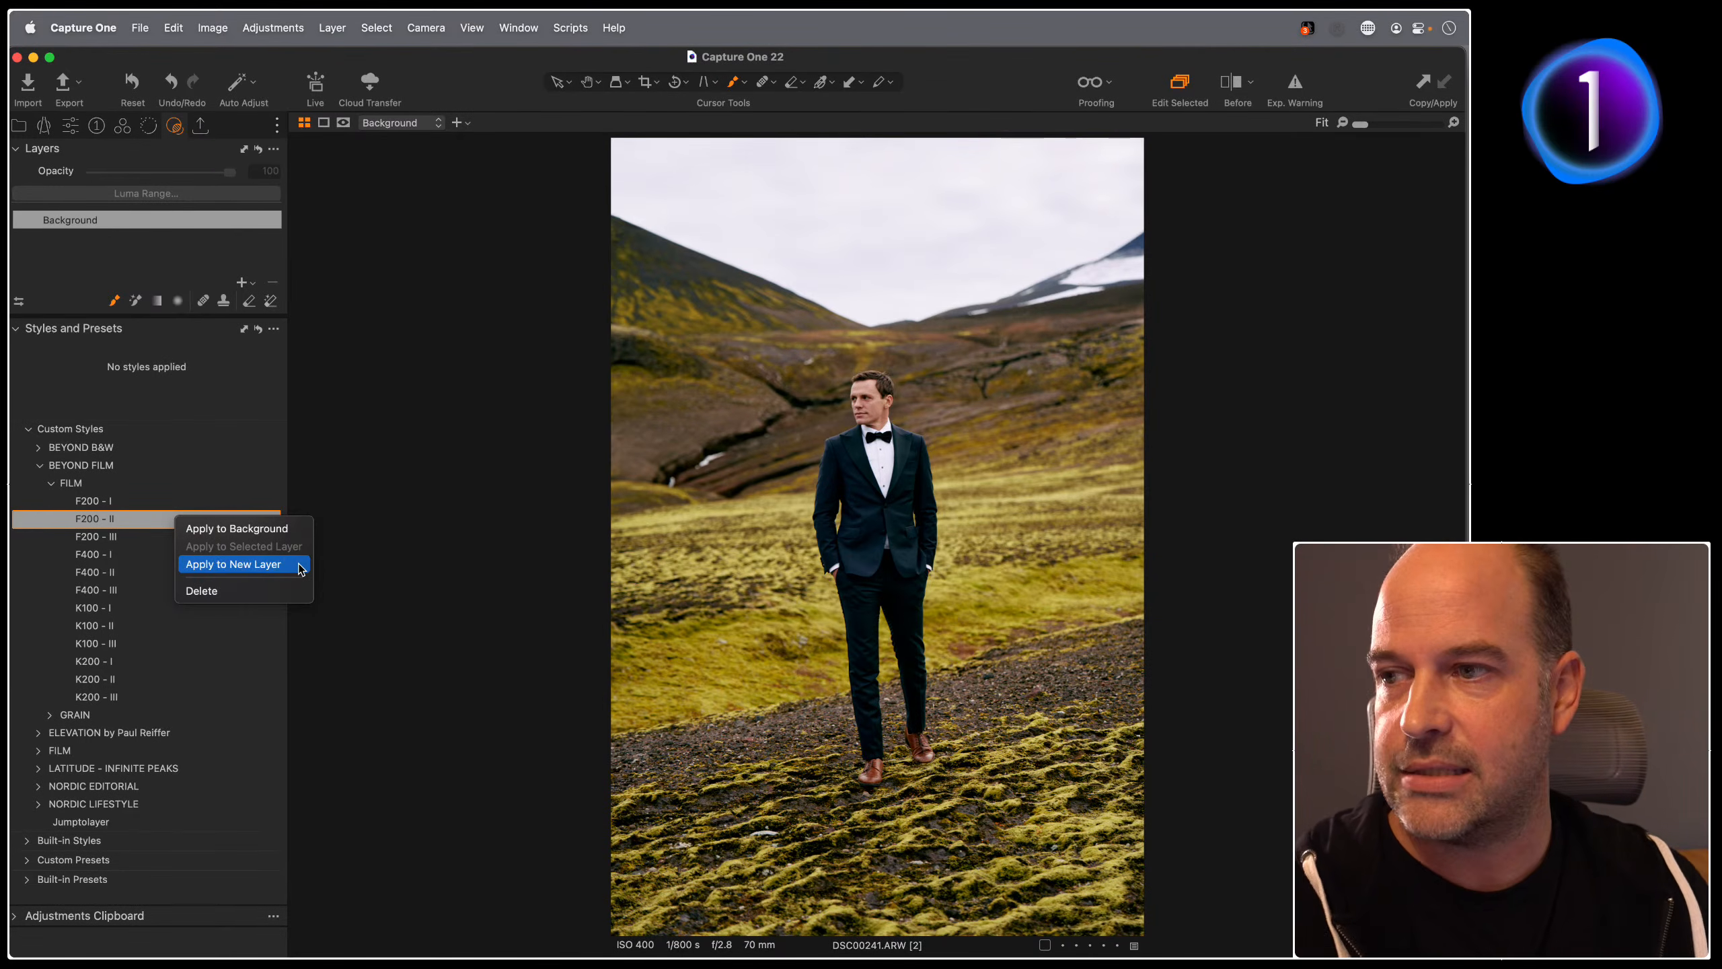
left_click(232, 566)
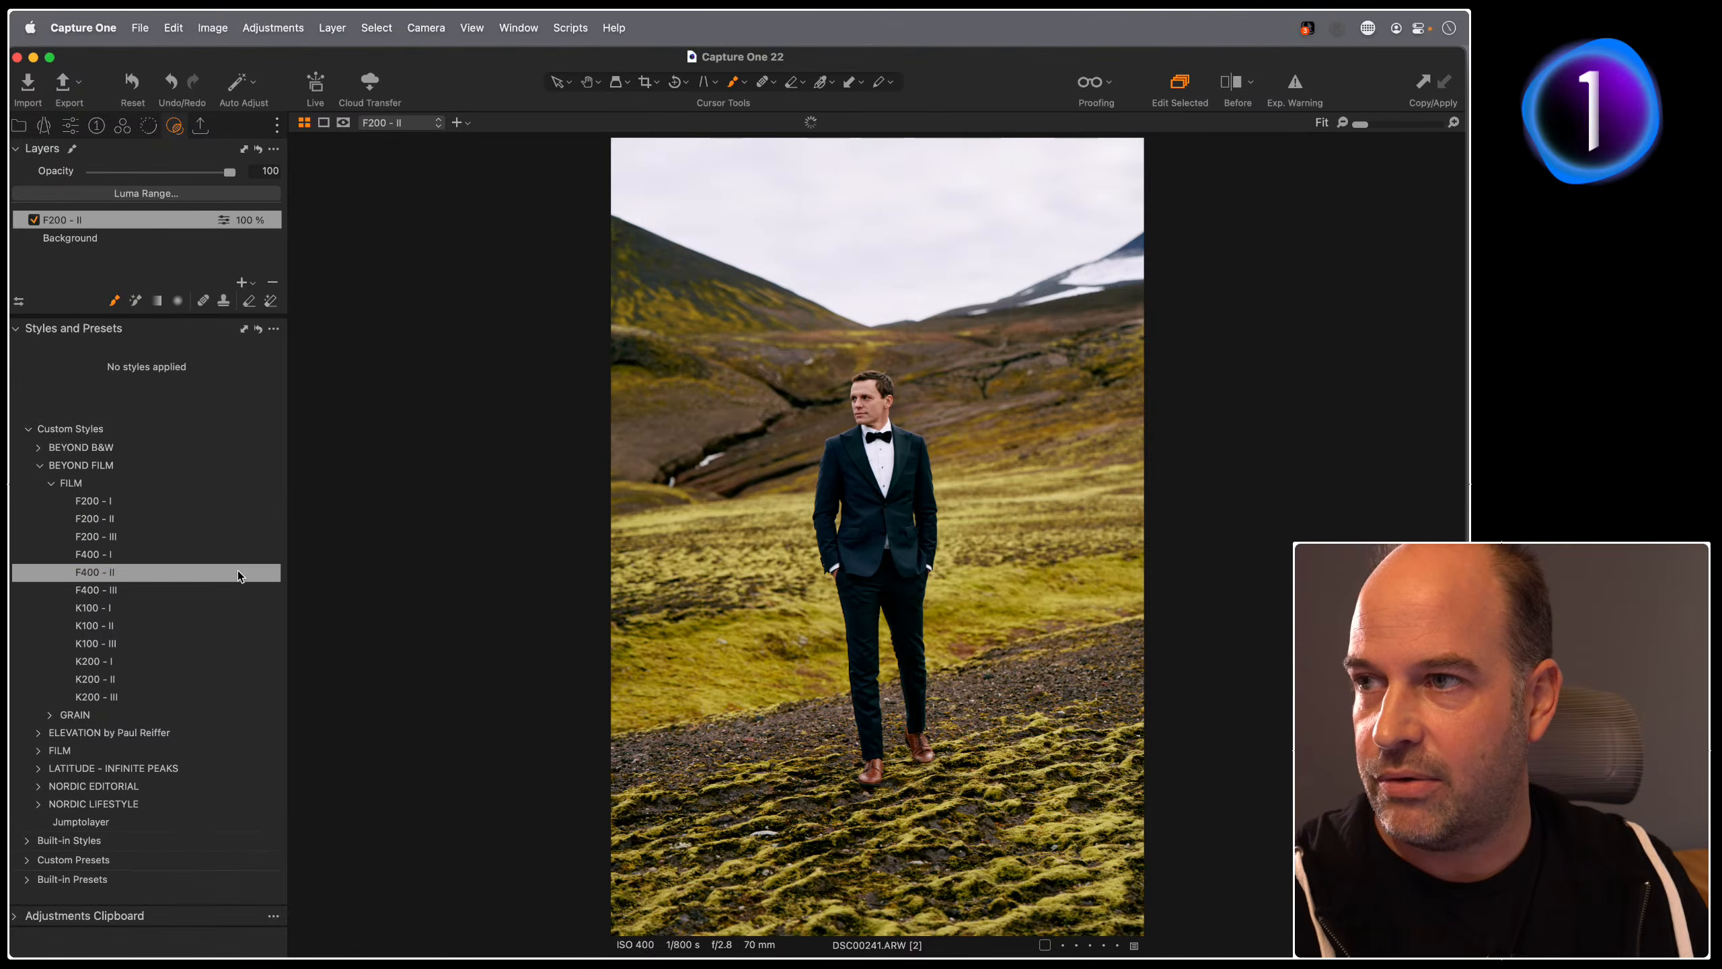
left_click(69, 126)
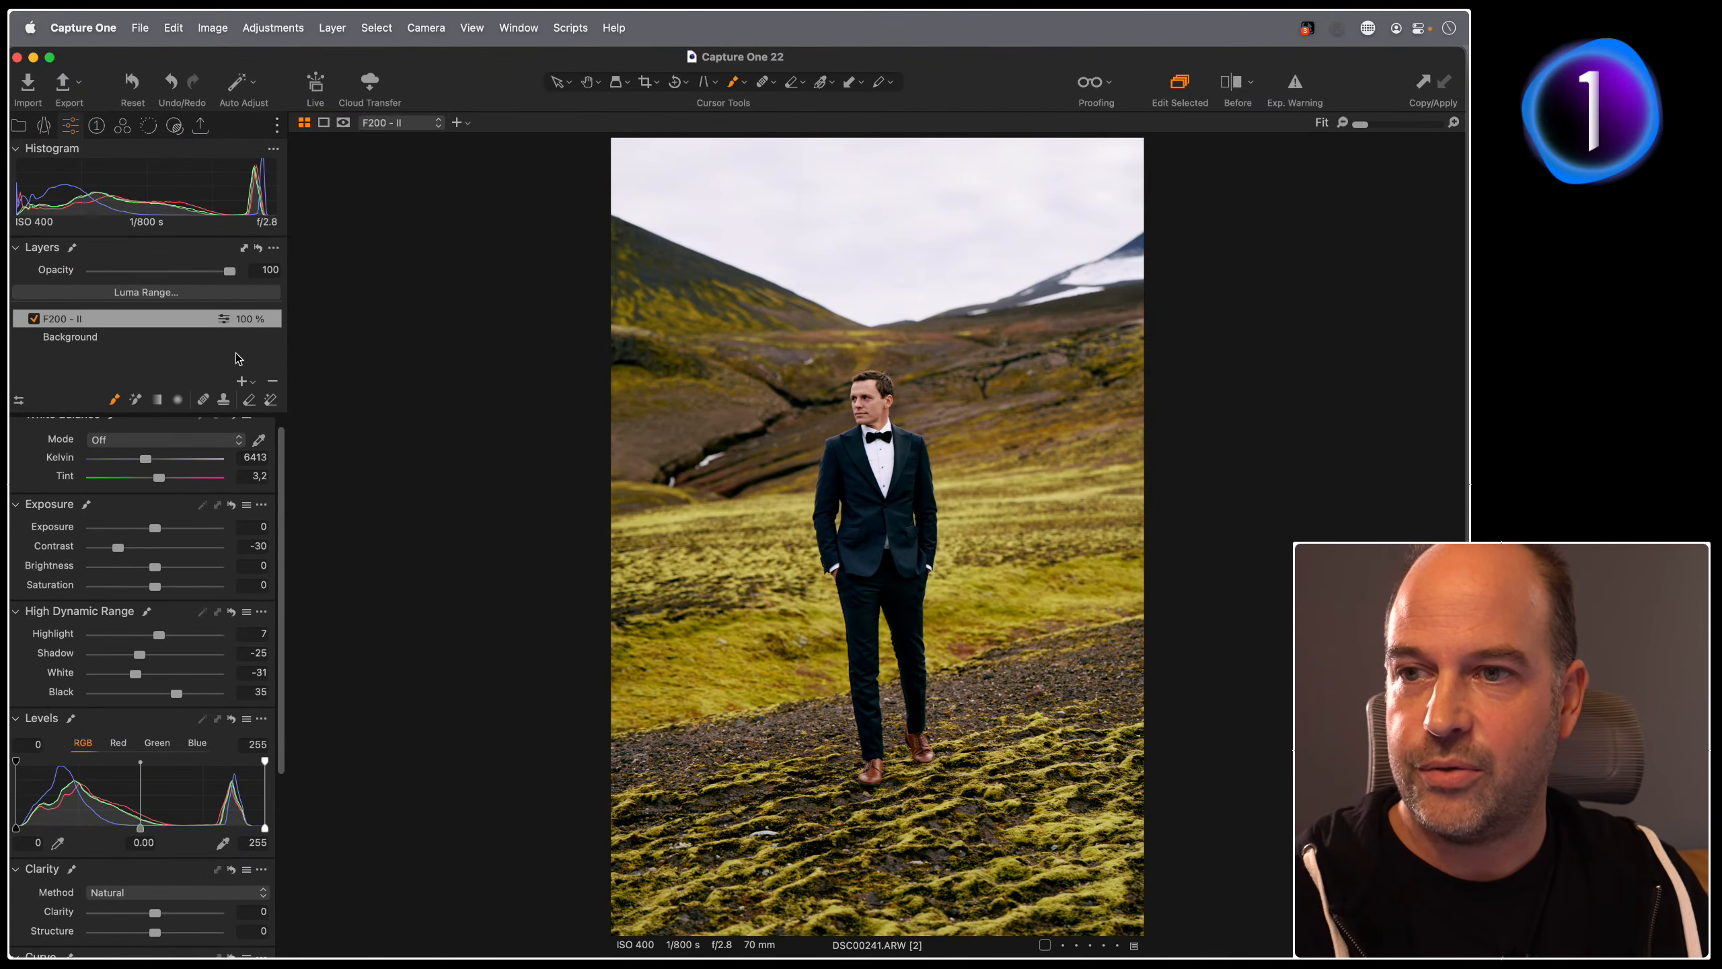
left_click(33, 319)
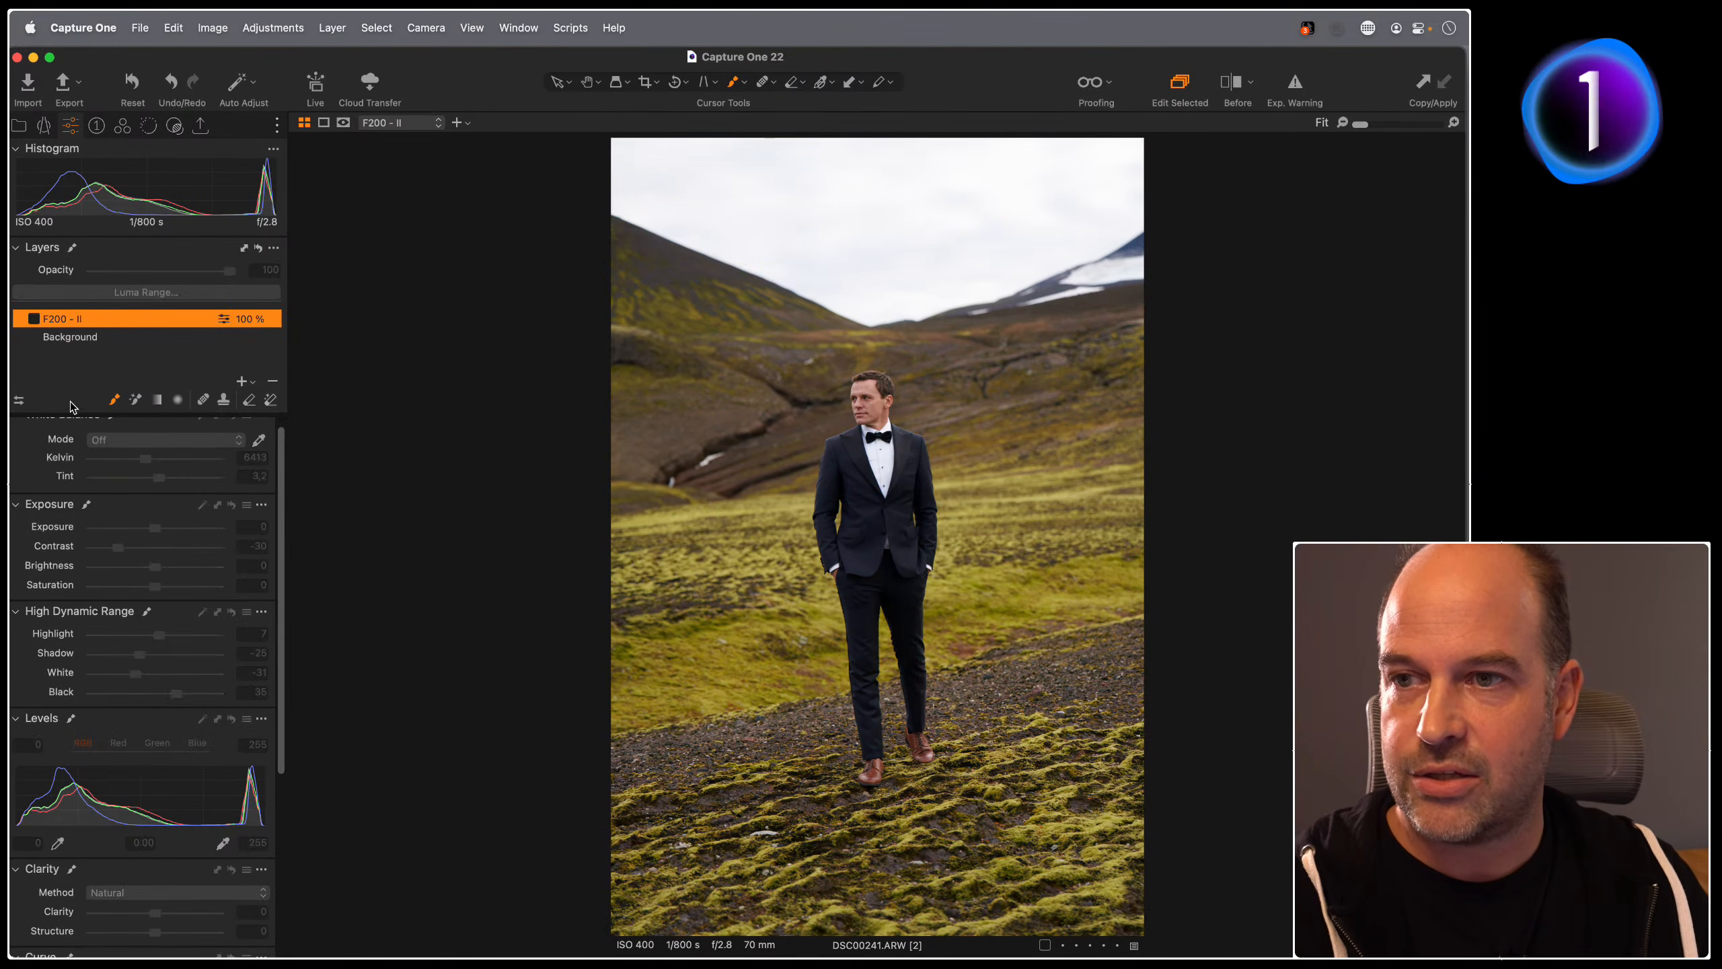
left_click(34, 320)
left_click(34, 319)
left_click(34, 319)
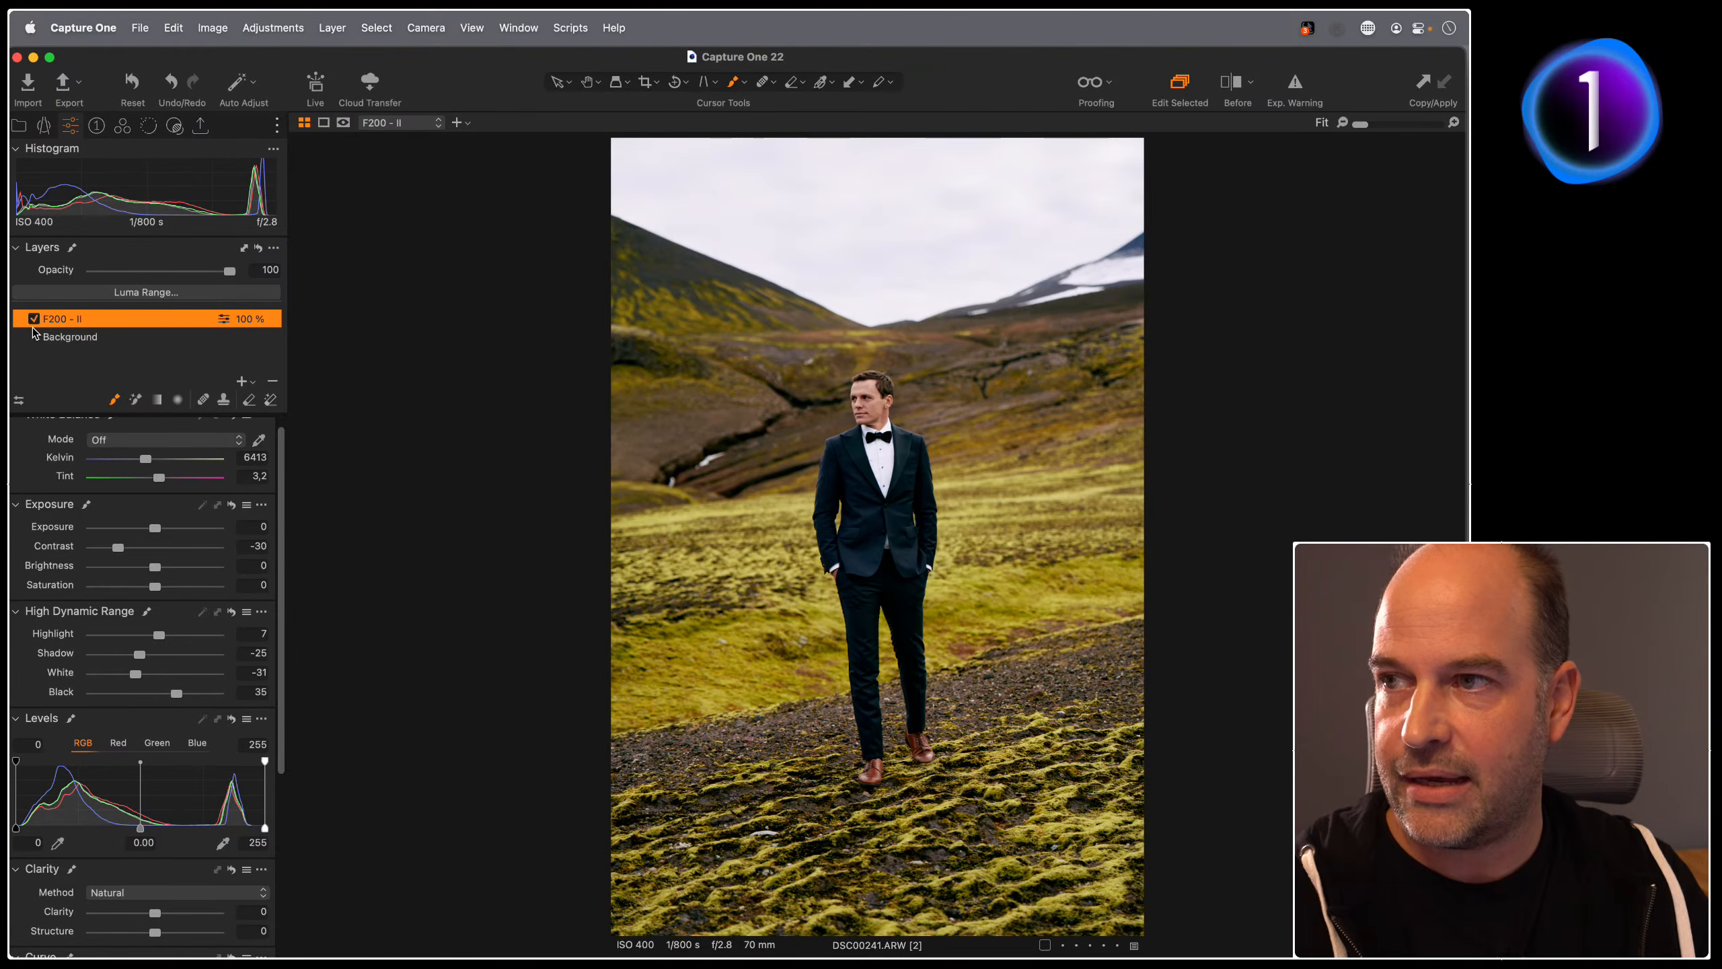
mouse_move(230, 271)
left_mouse_down()
mouse_move(39, 291)
mouse_move(293, 278)
mouse_move(184, 277)
mouse_move(255, 275)
left_mouse_up()
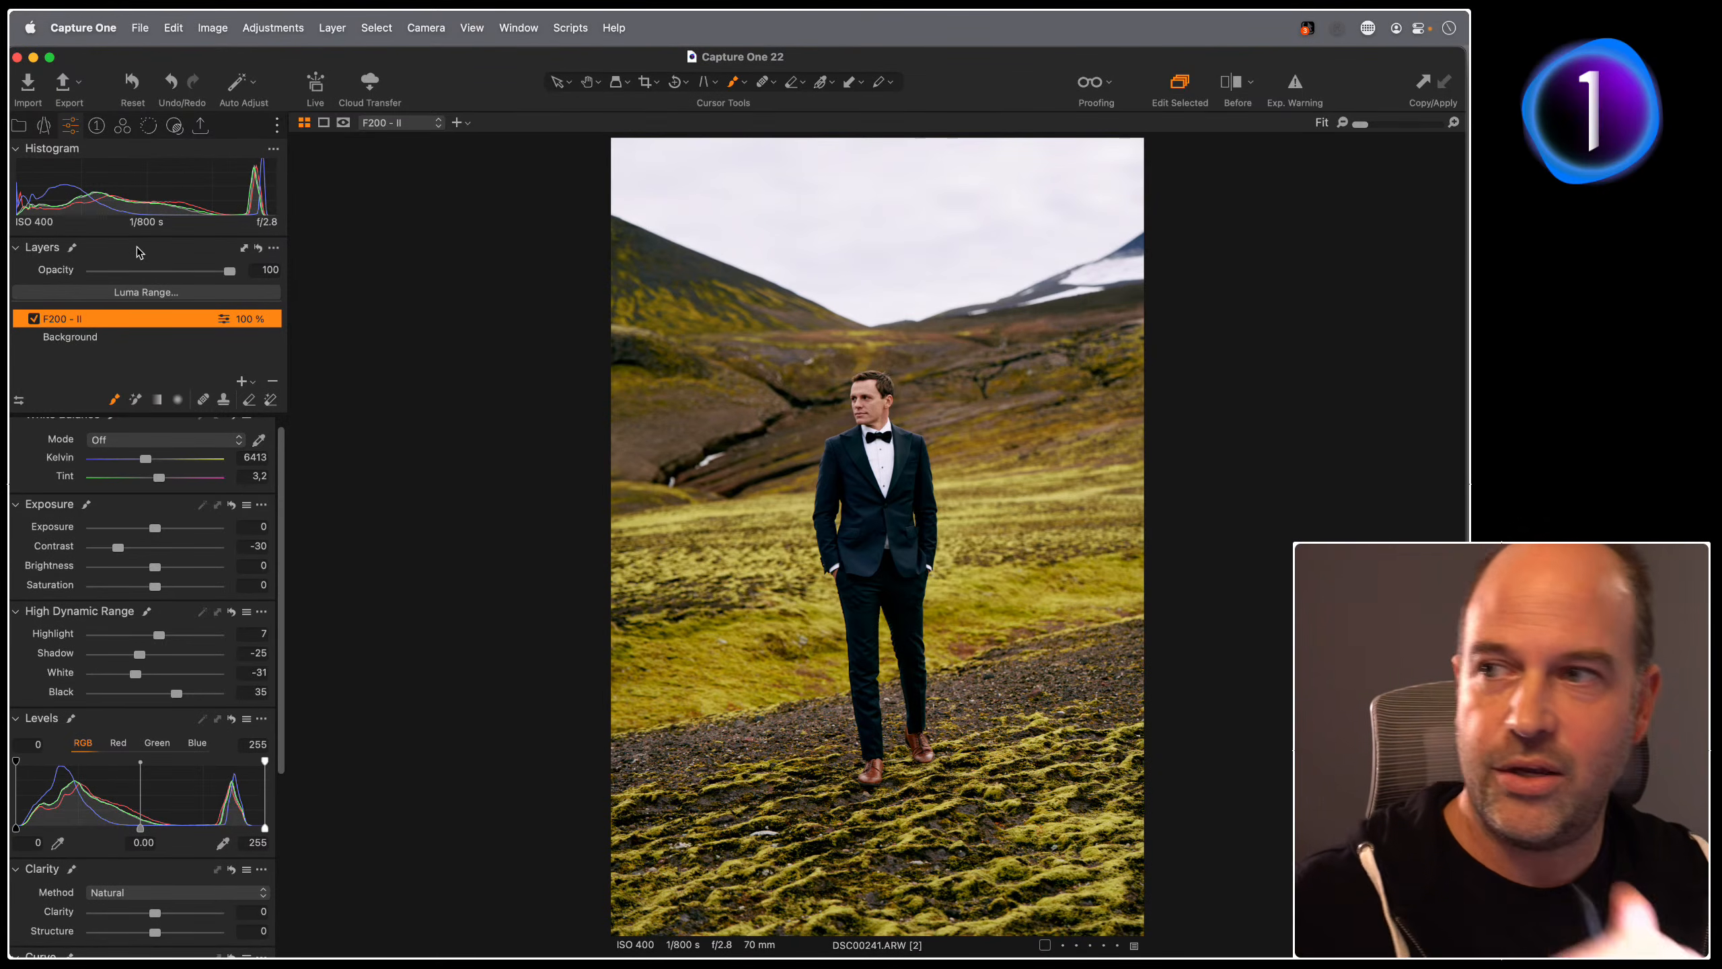
Step: Add a new filled adjustment layer above the F200 - II layer and name it Edit
left_click(244, 382)
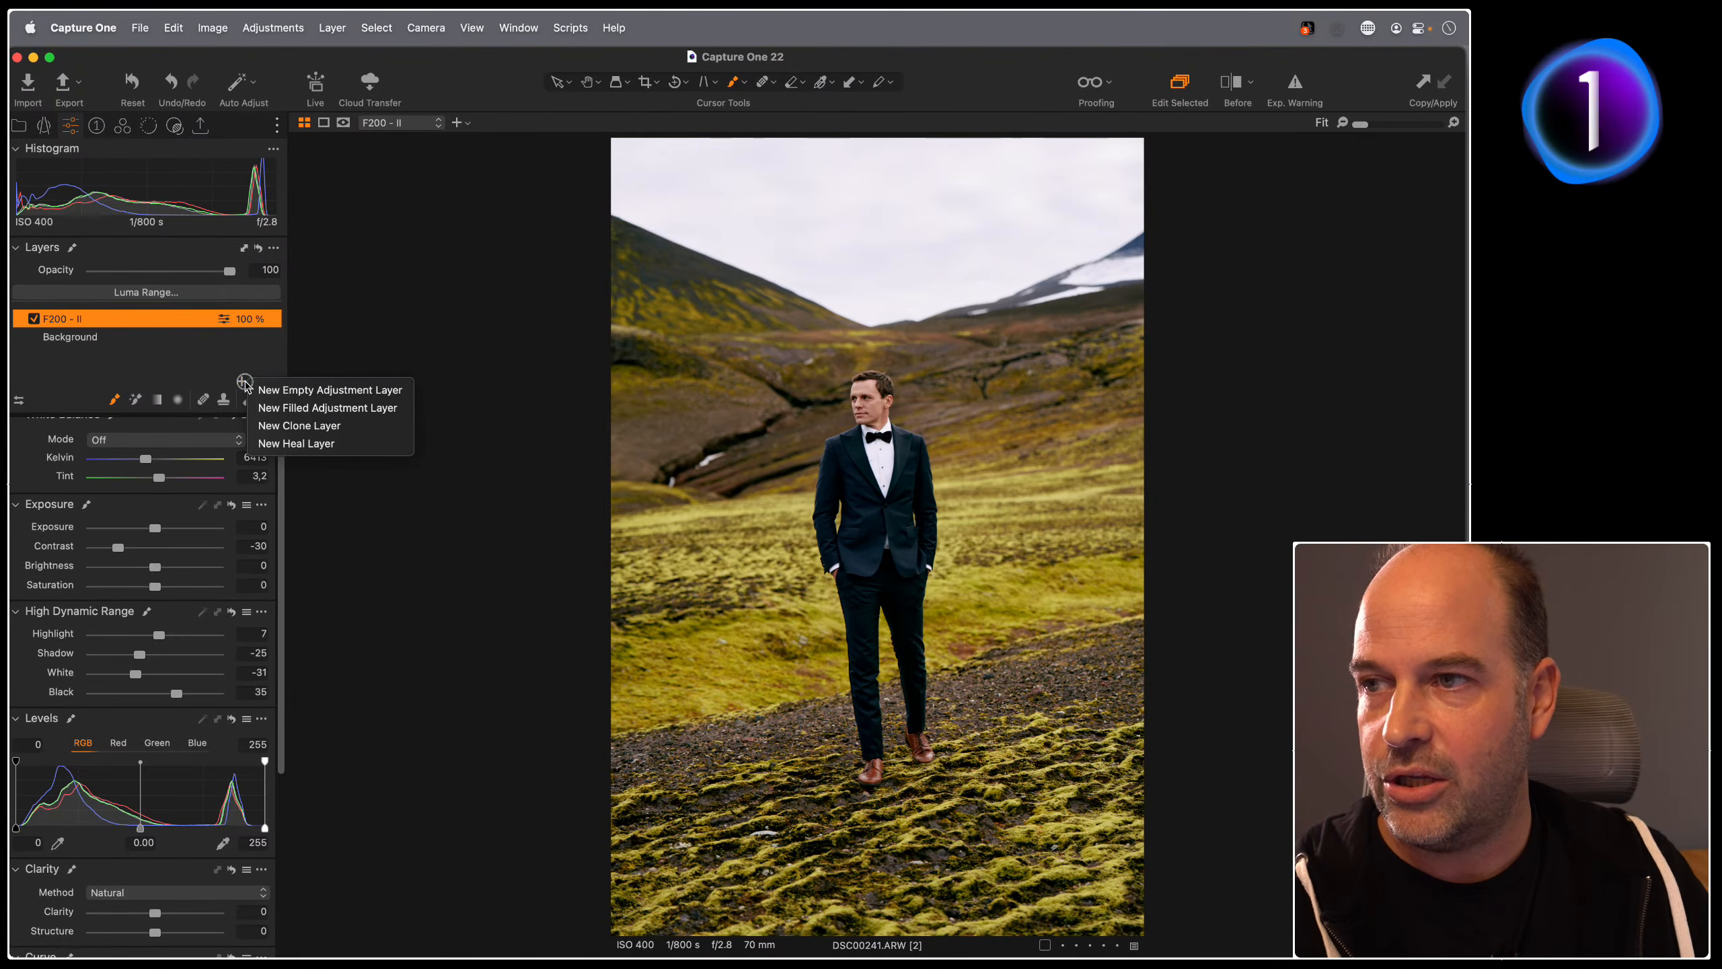
left_click(319, 407)
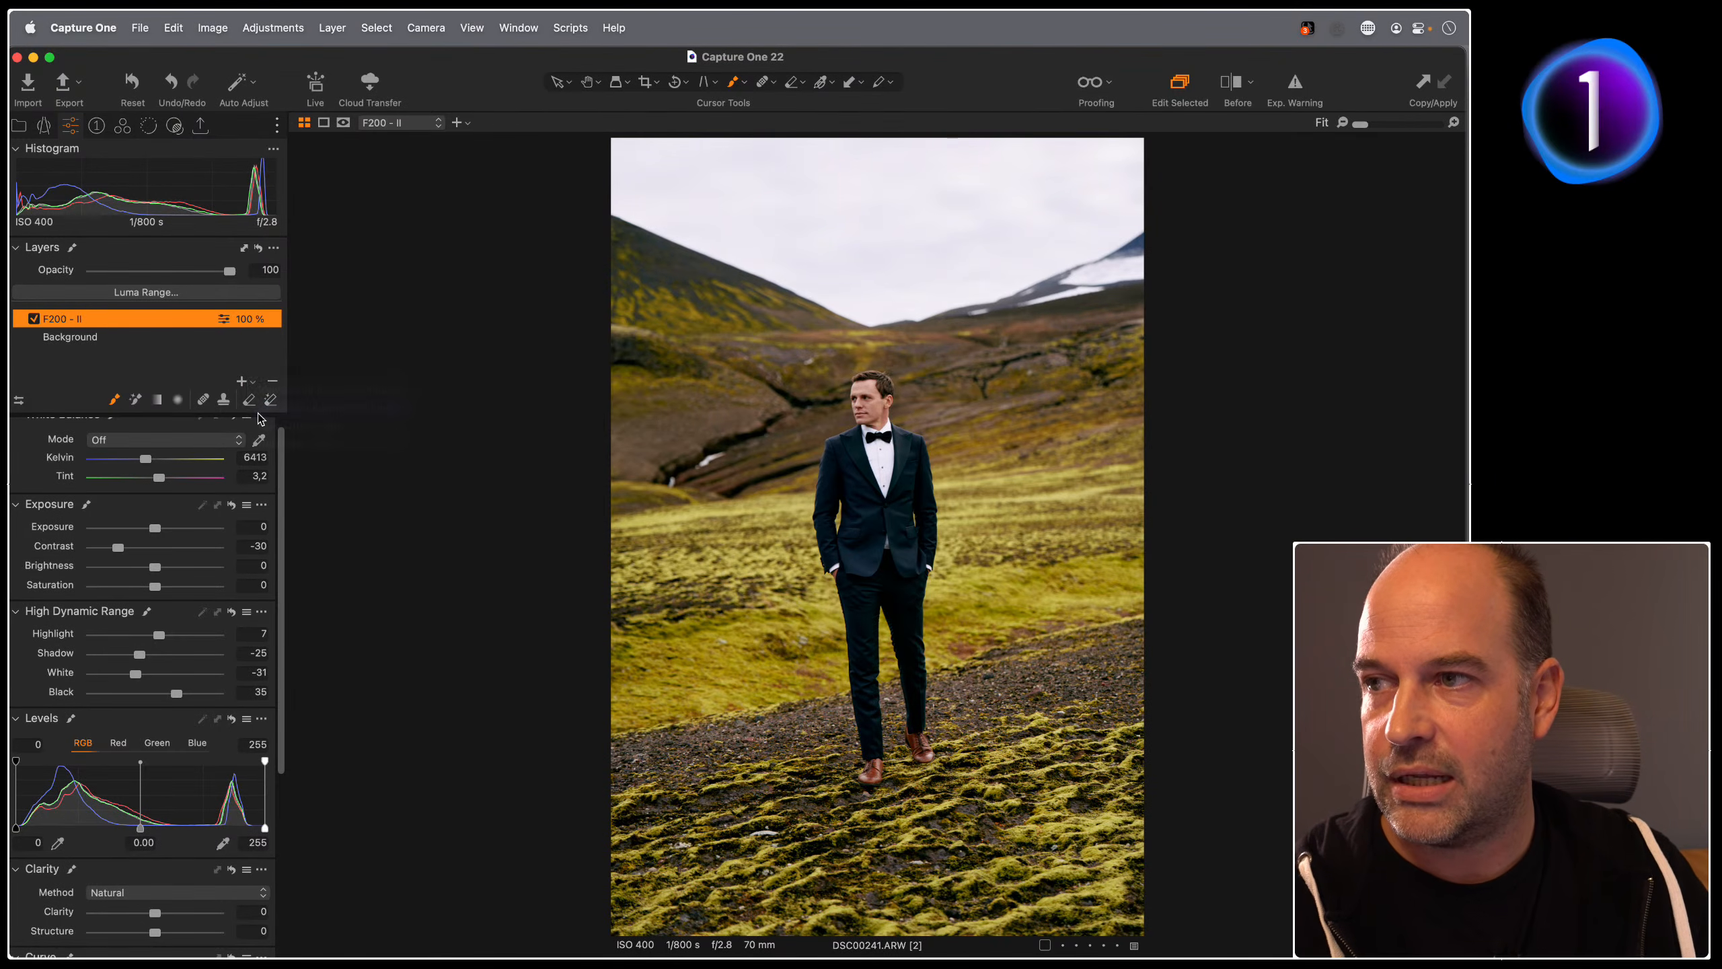
type("Edit")
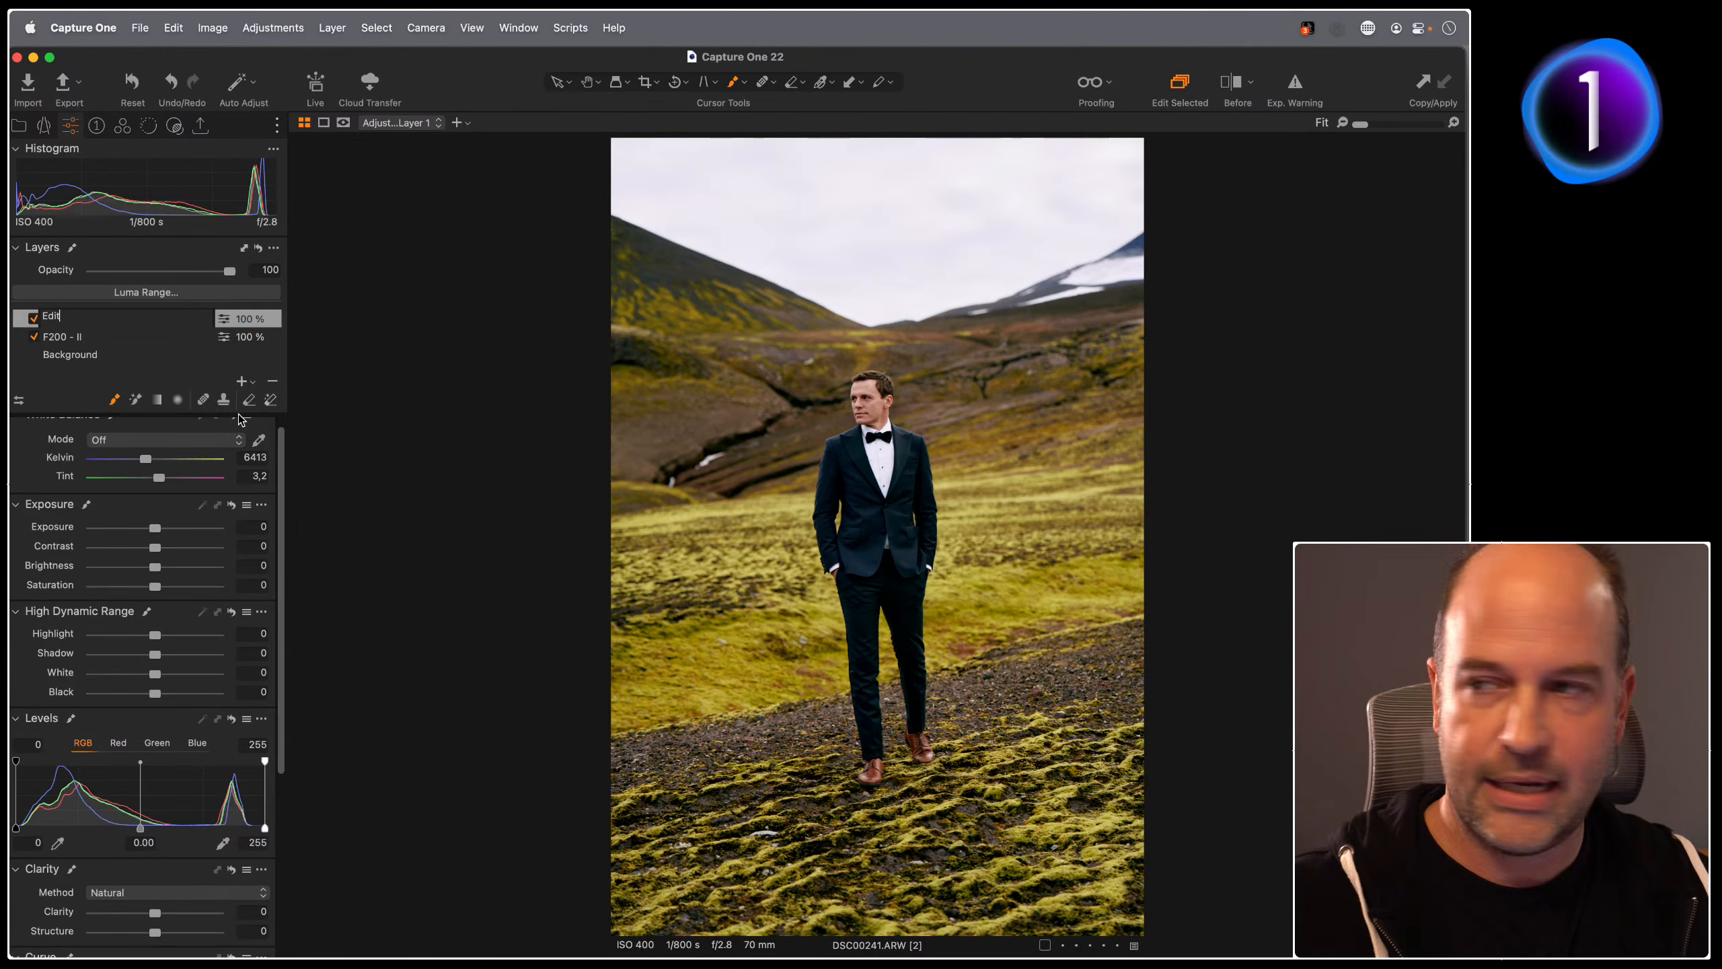
Step: Finish naming the new filled adjustment layer Edits
type("s")
key("Return")
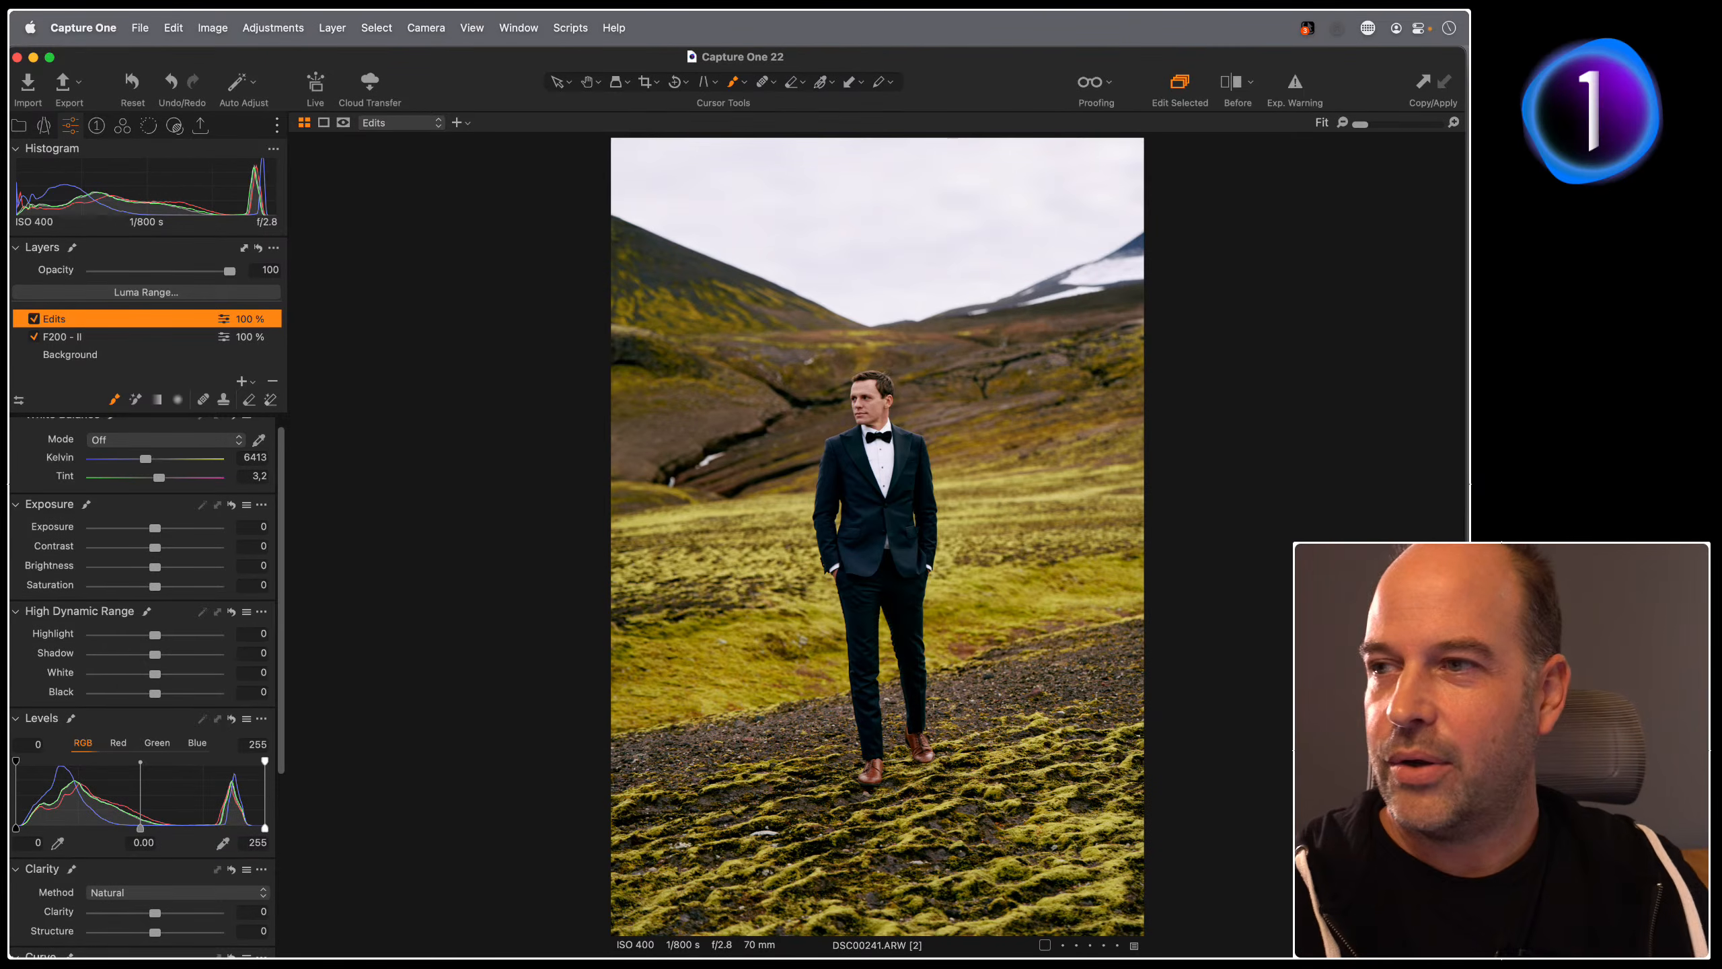
Step: Crop the photo tighter around the standing man to about 17.78 by 26.95 in, keeping him horizontally centred
left_click(653, 89)
left_click_drag(612, 140, 700, 261)
left_click_drag(909, 509, 878, 457)
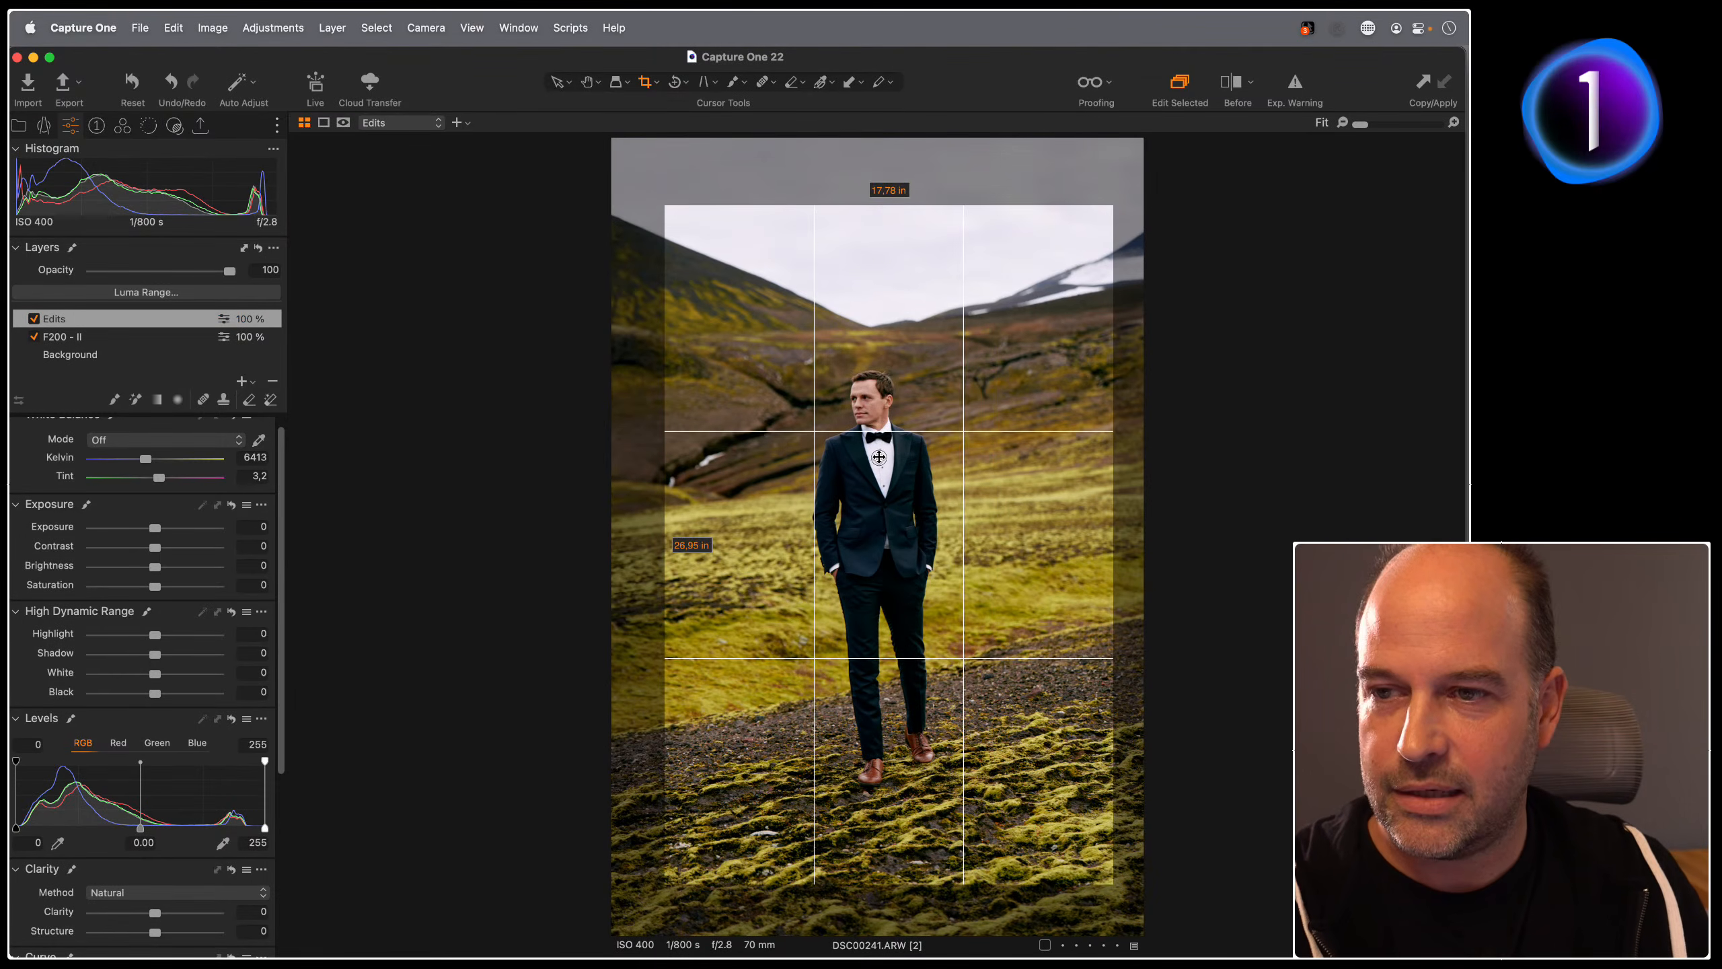
key("h")
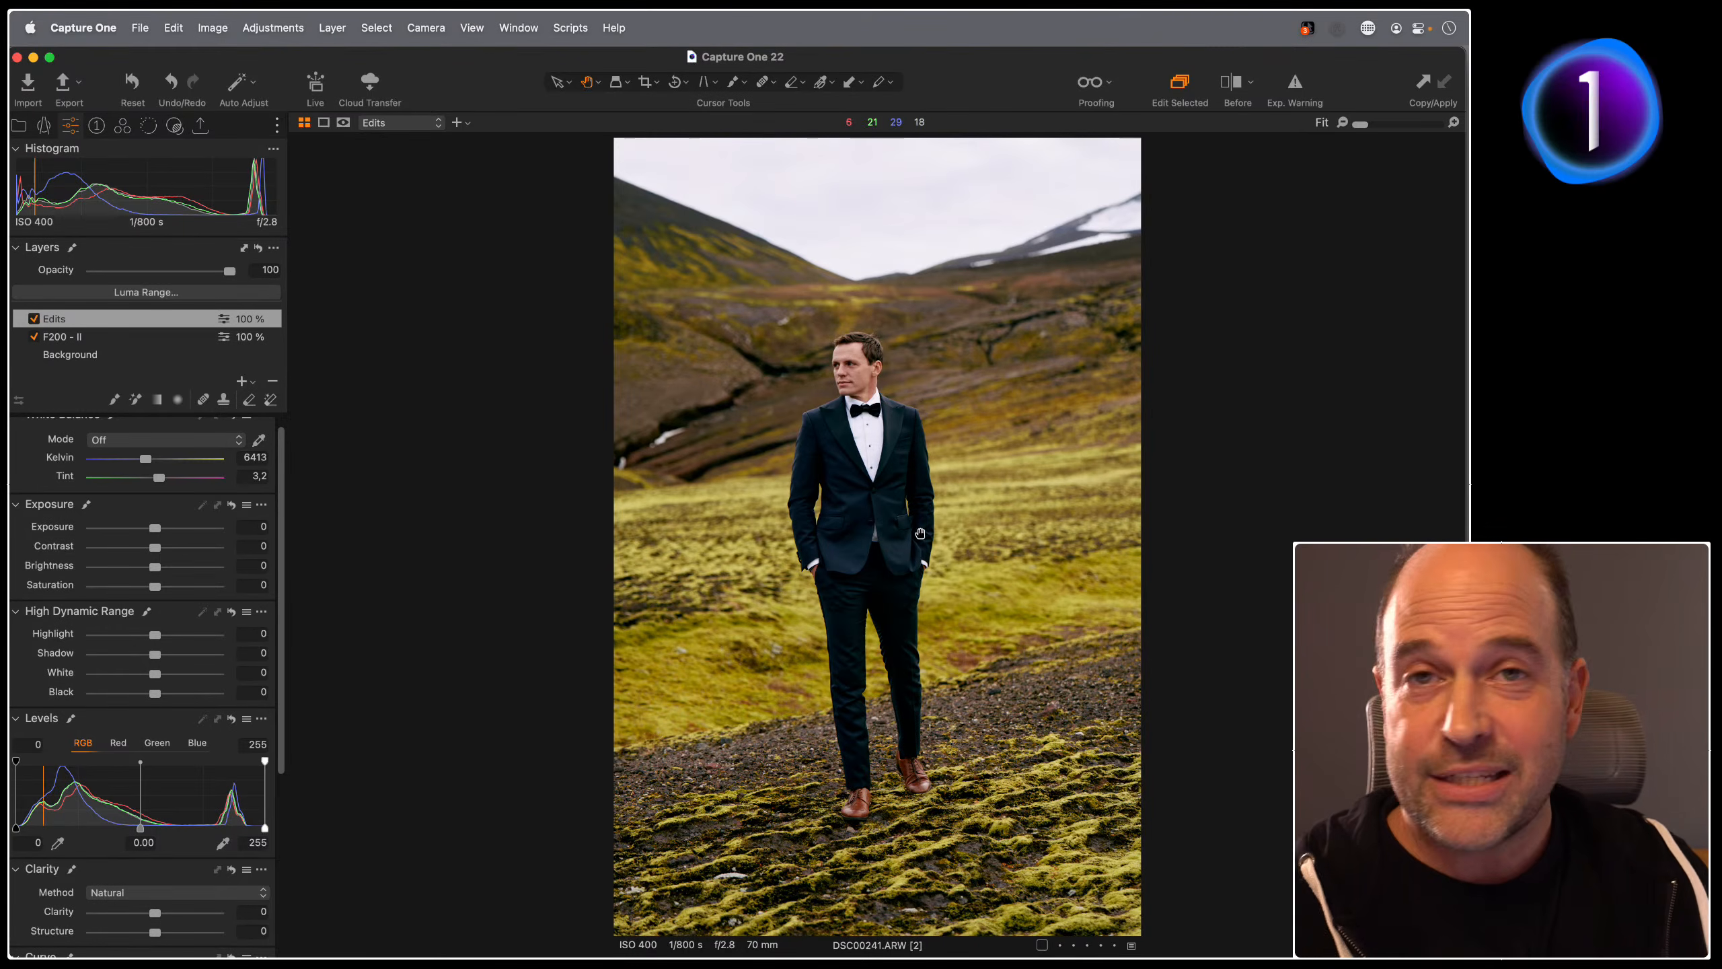
key("c")
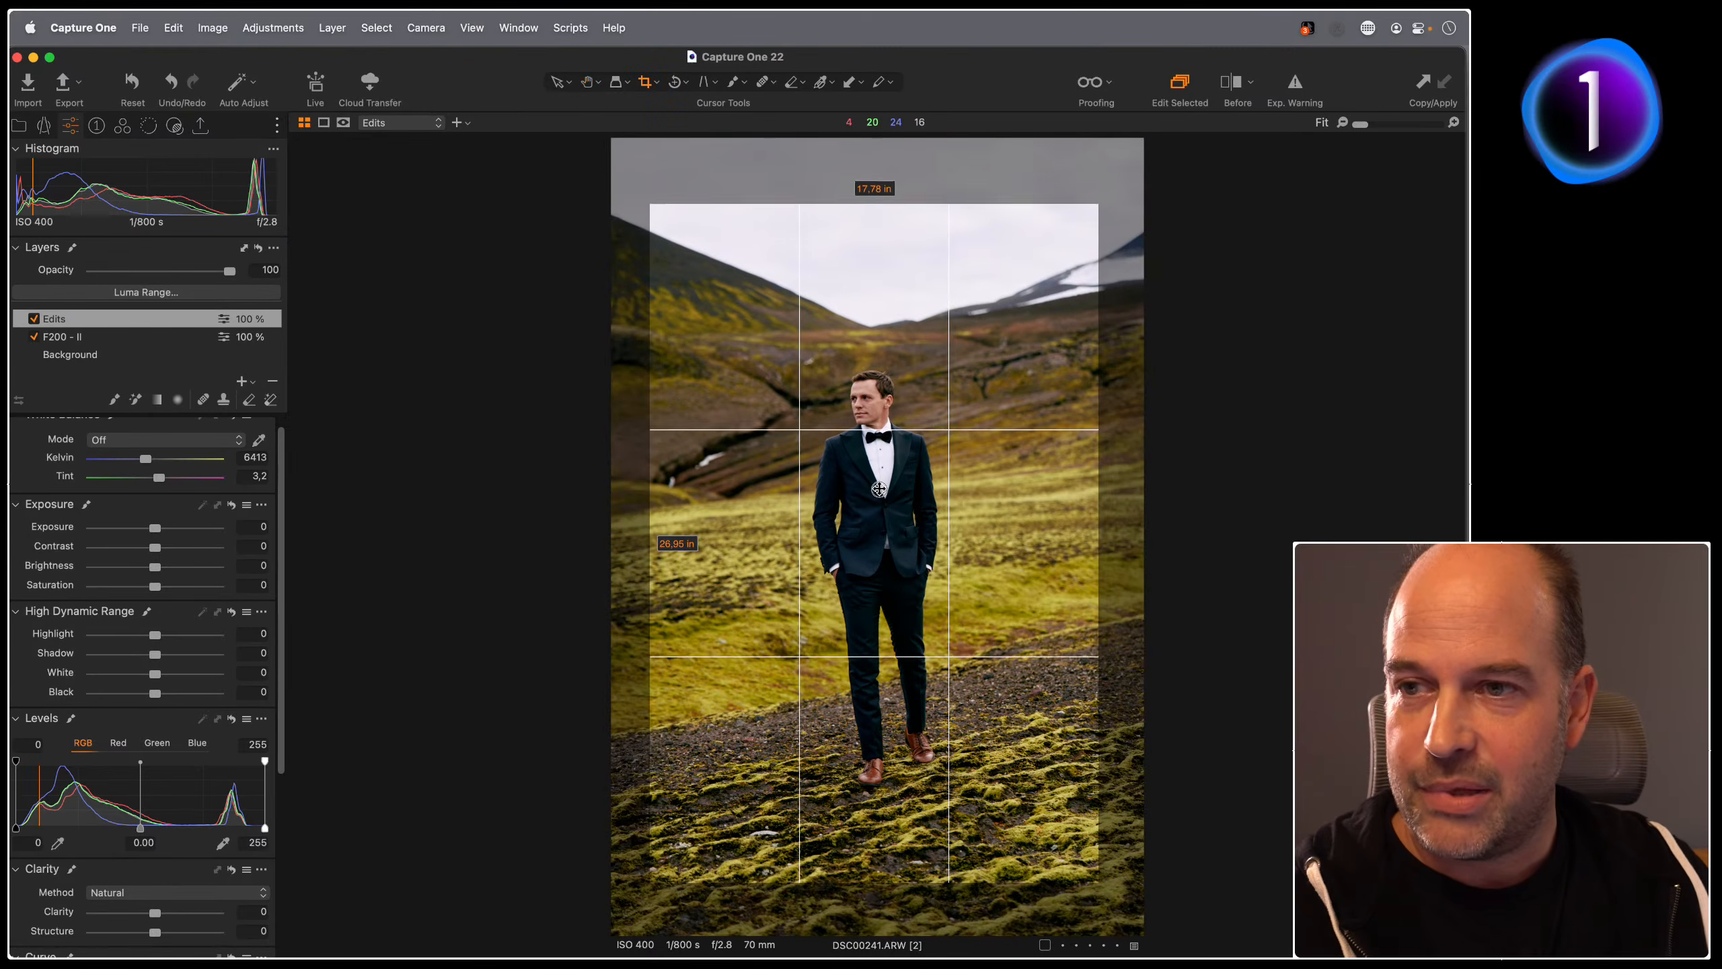
key("h")
Step: Examine the shadow detail in the dark jacket and trousers at 100% zoom and check the Edits layer's mask
left_click(879, 479)
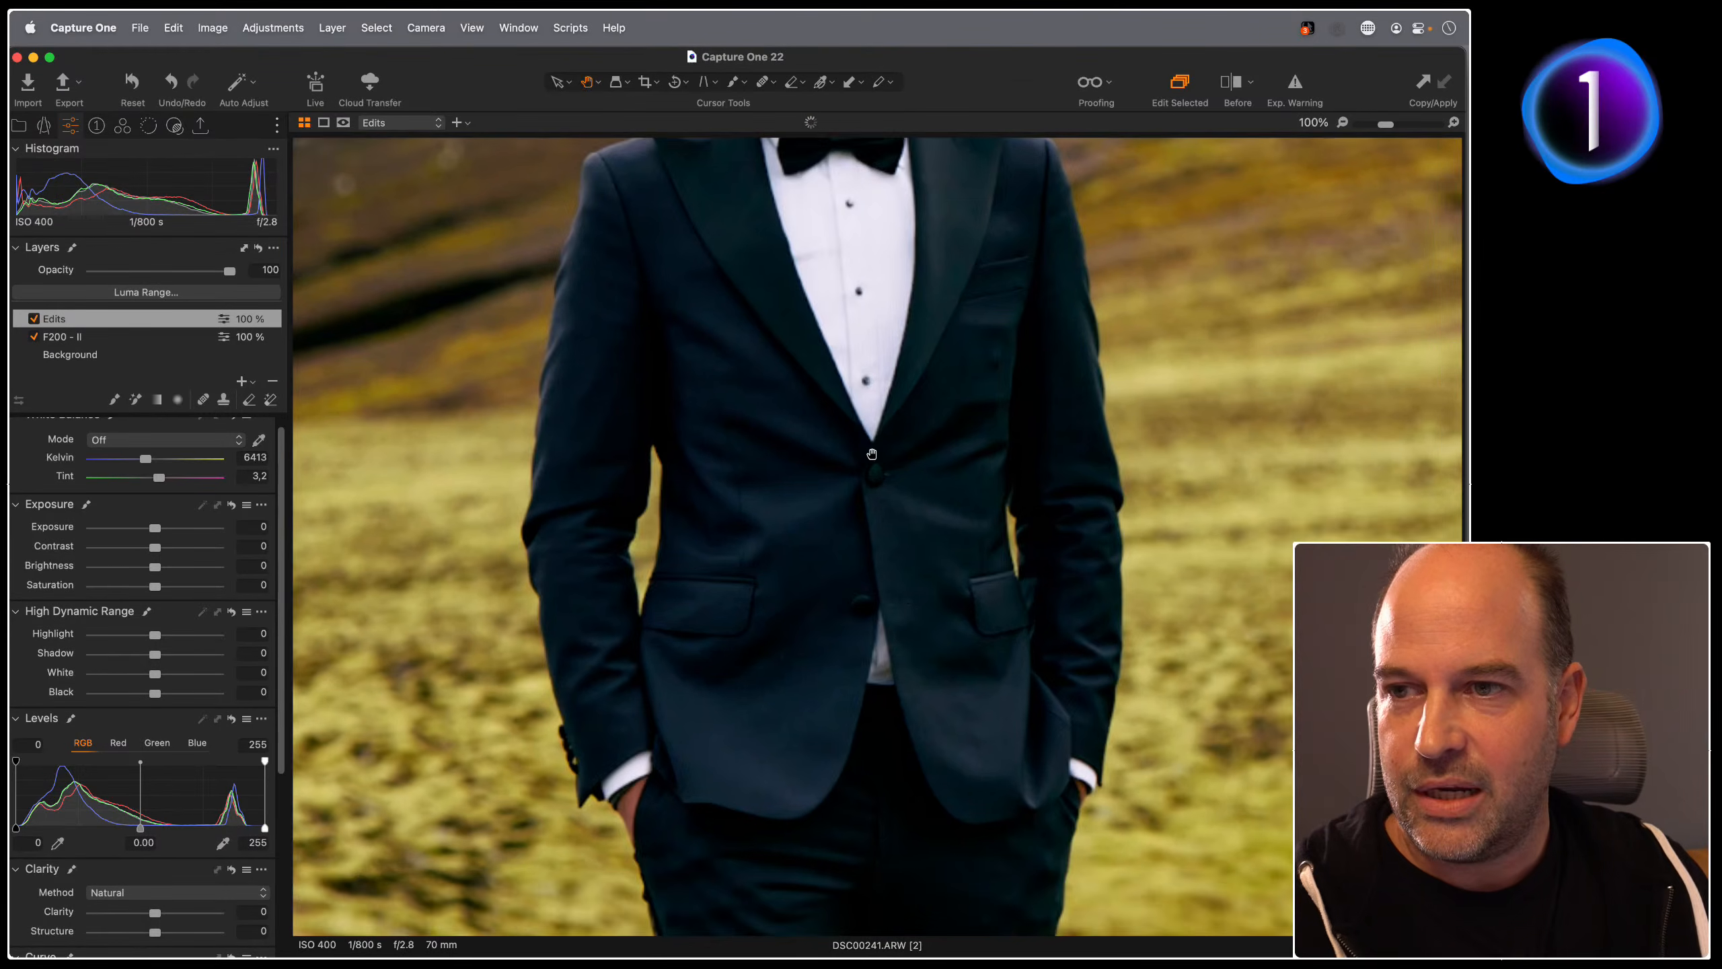
scroll(879, 478, "up", 2)
scroll(848, 461, "down", 8)
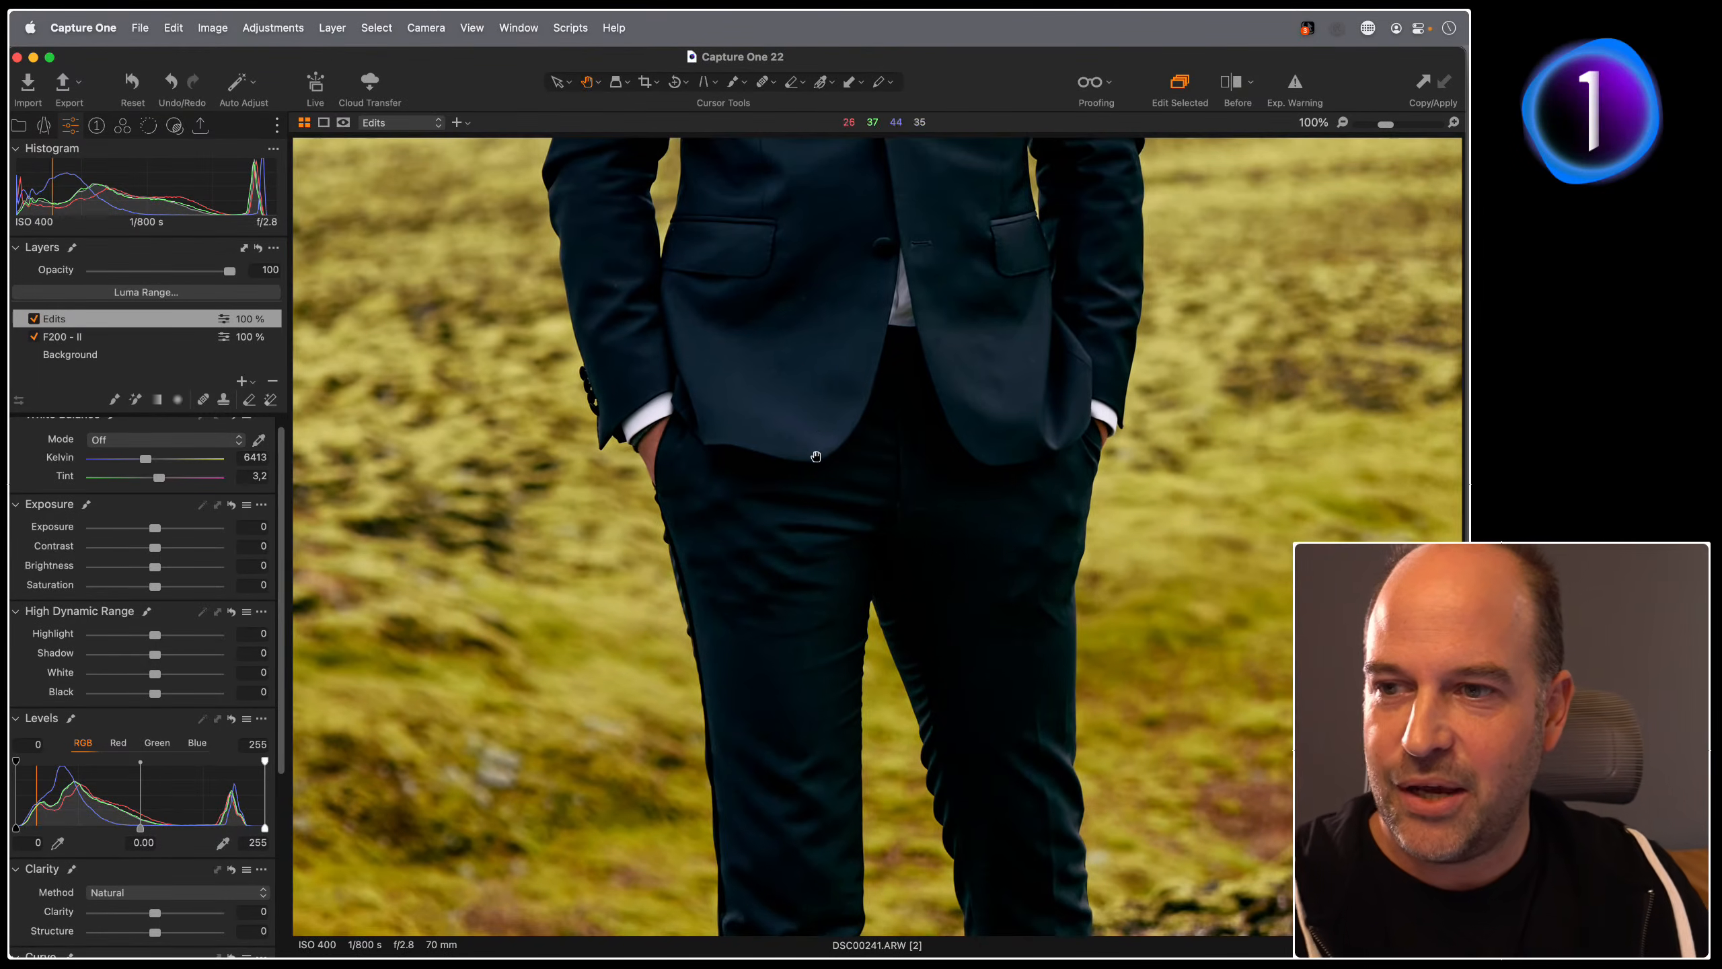
scroll(813, 445, "down", 6)
scroll(946, 327, "down", 4)
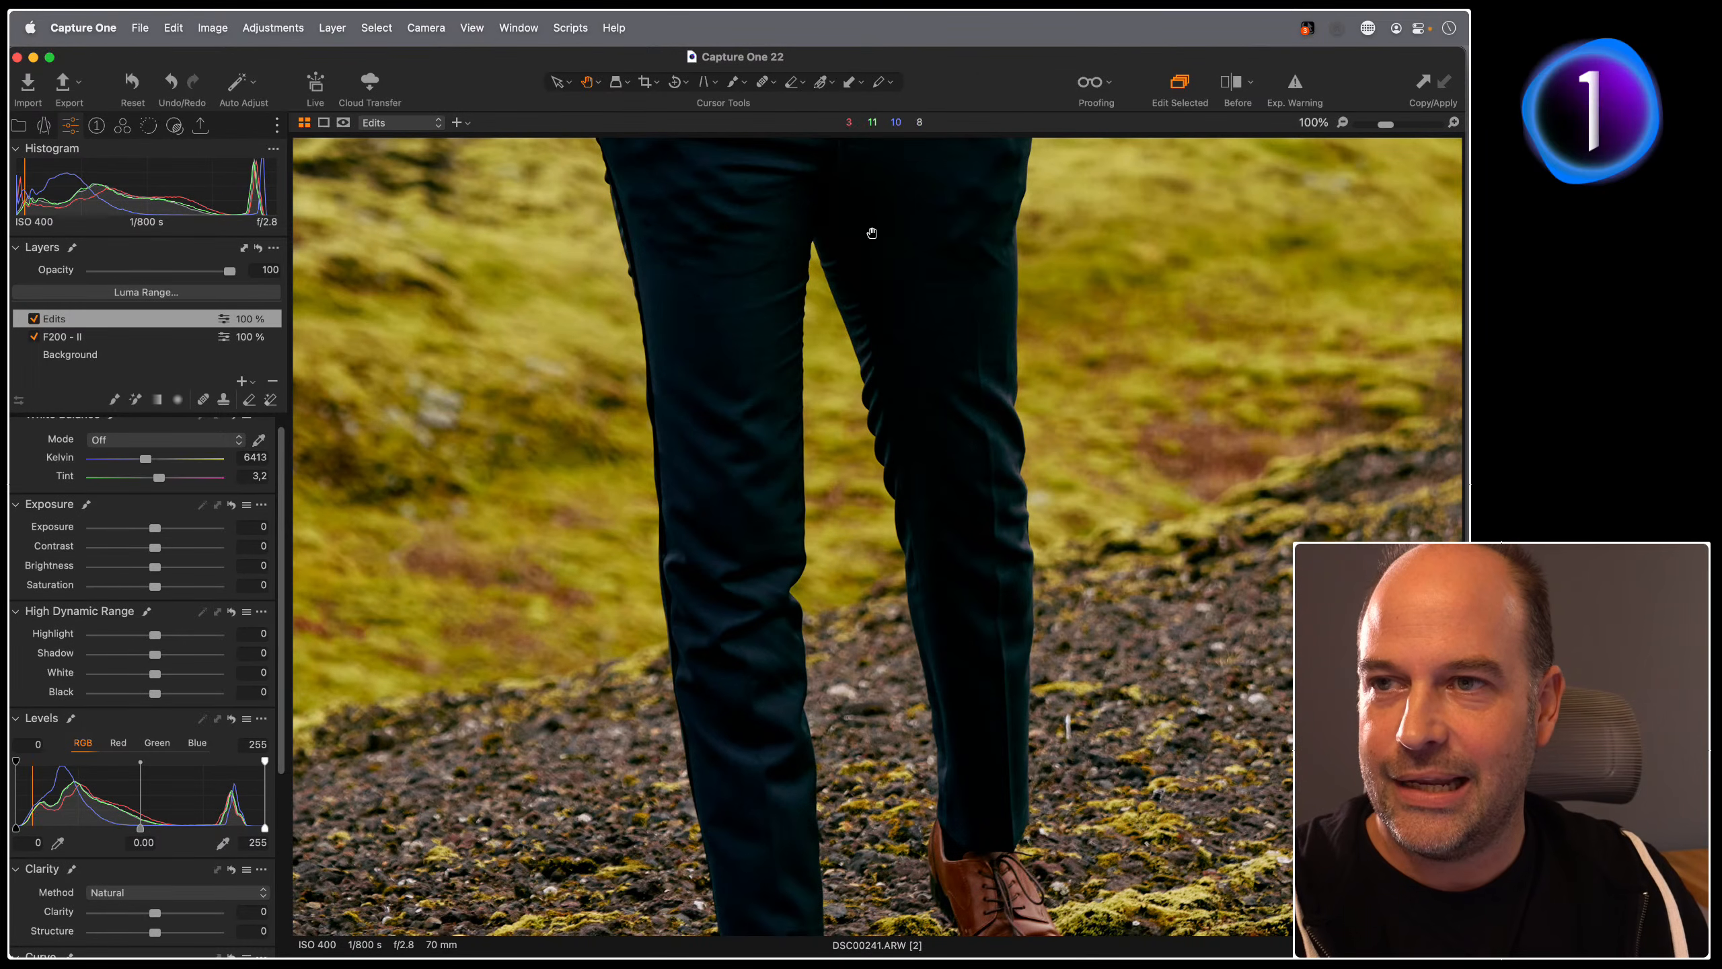
left_click_drag(891, 191, 766, 270)
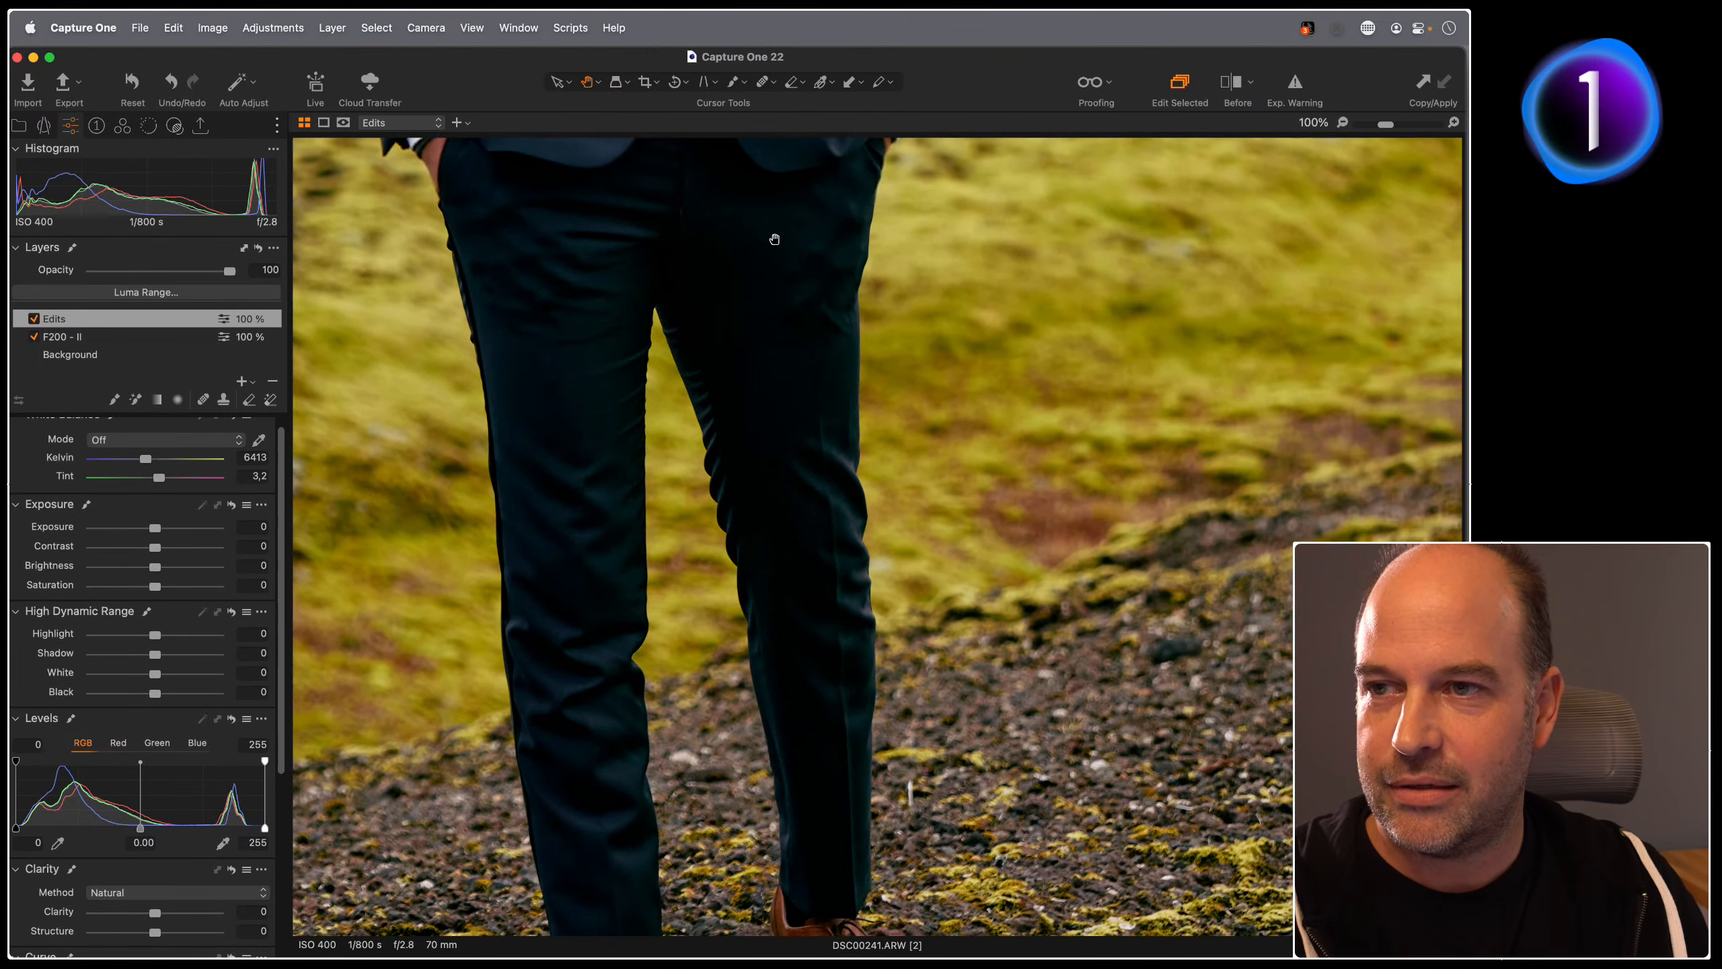
left_click_drag(596, 603, 850, 604)
double_click(1004, 482)
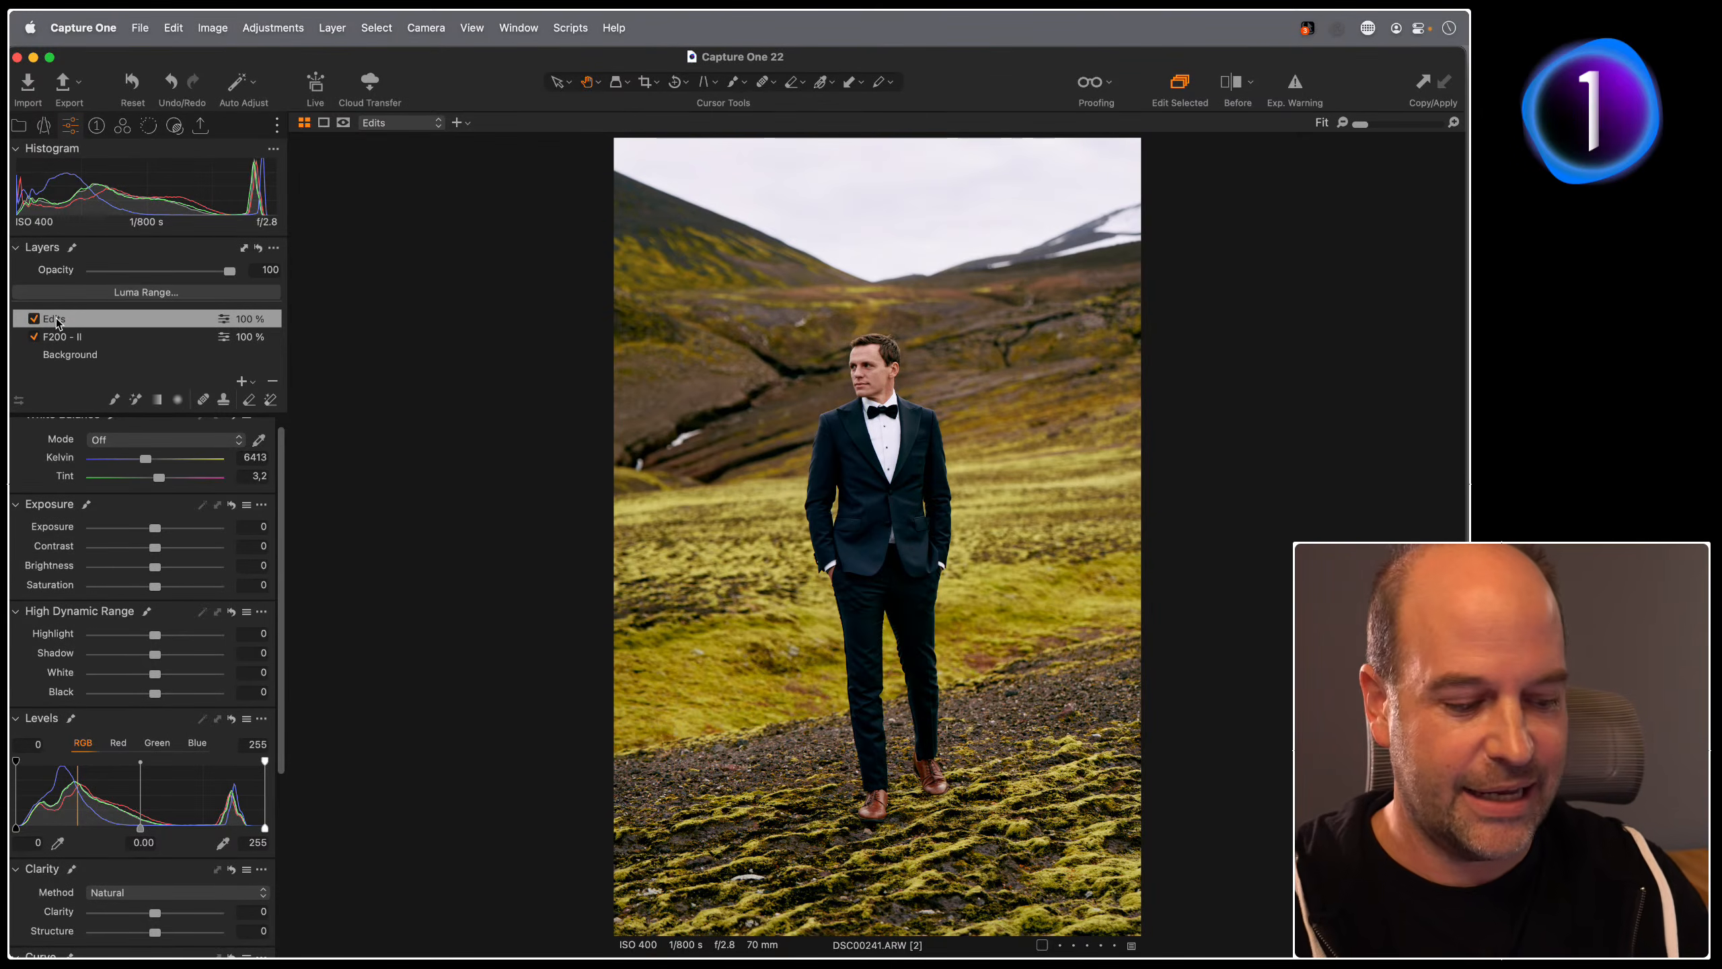
key("m")
key("m")
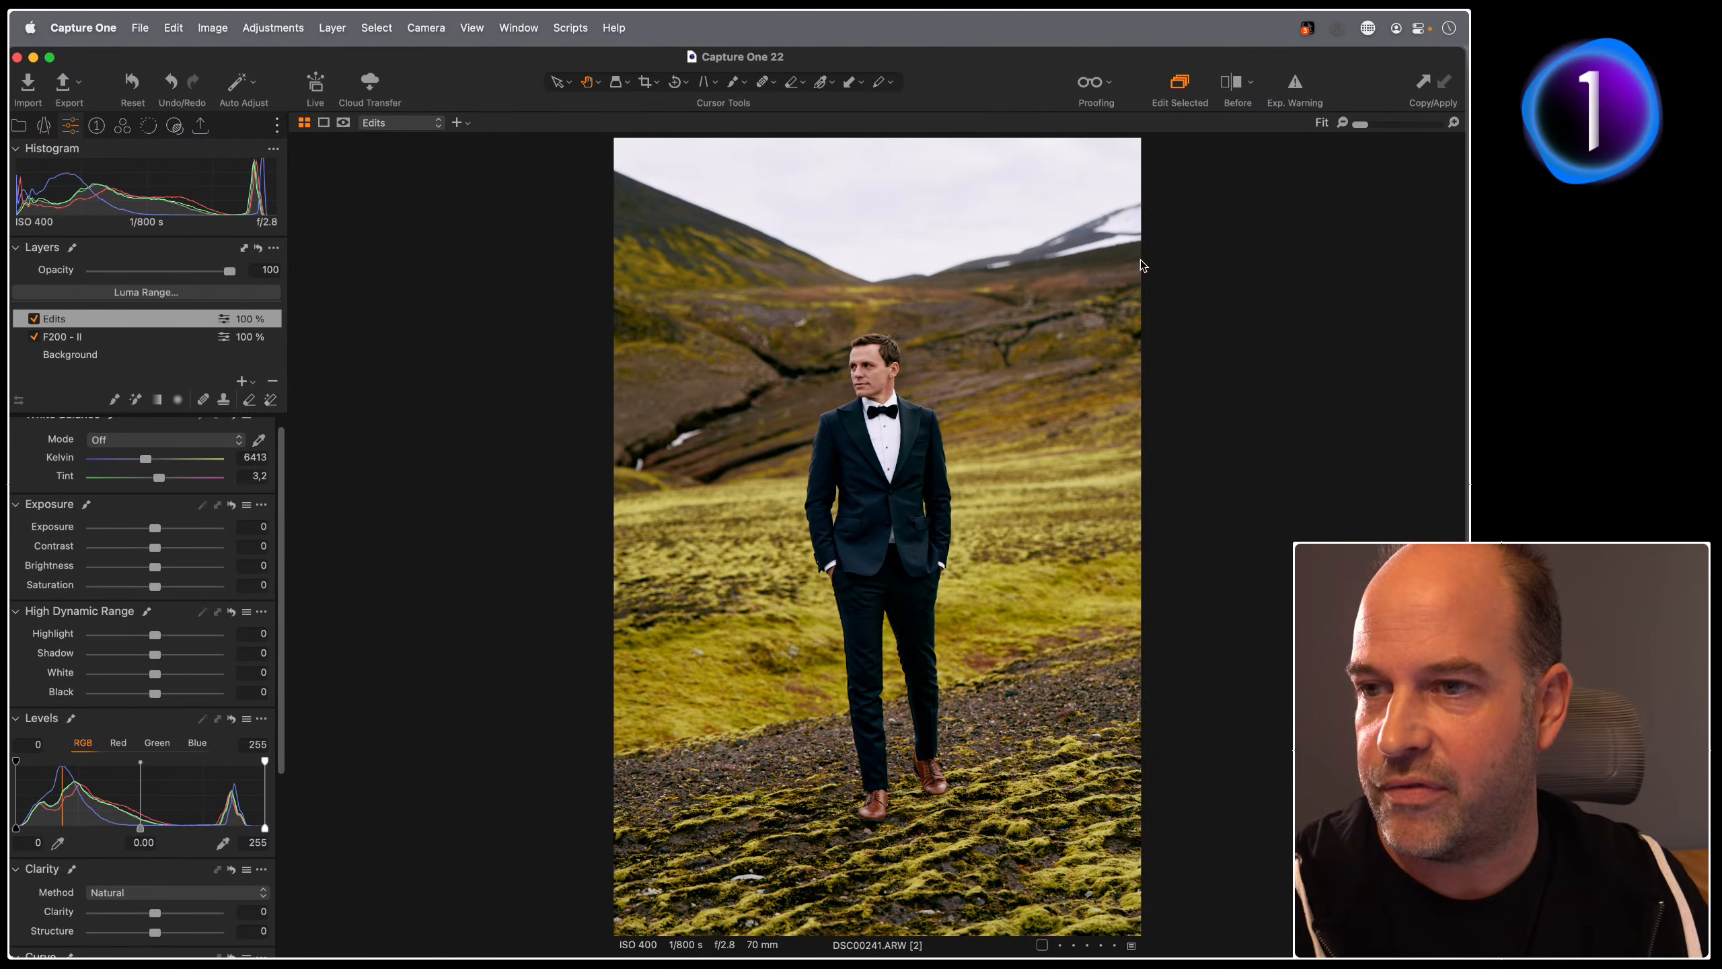
Step: Try raising the Edits layer's High Dynamic Range Shadow to 88, then reset it
key("super+equal")
left_click_drag(869, 347, 869, 516)
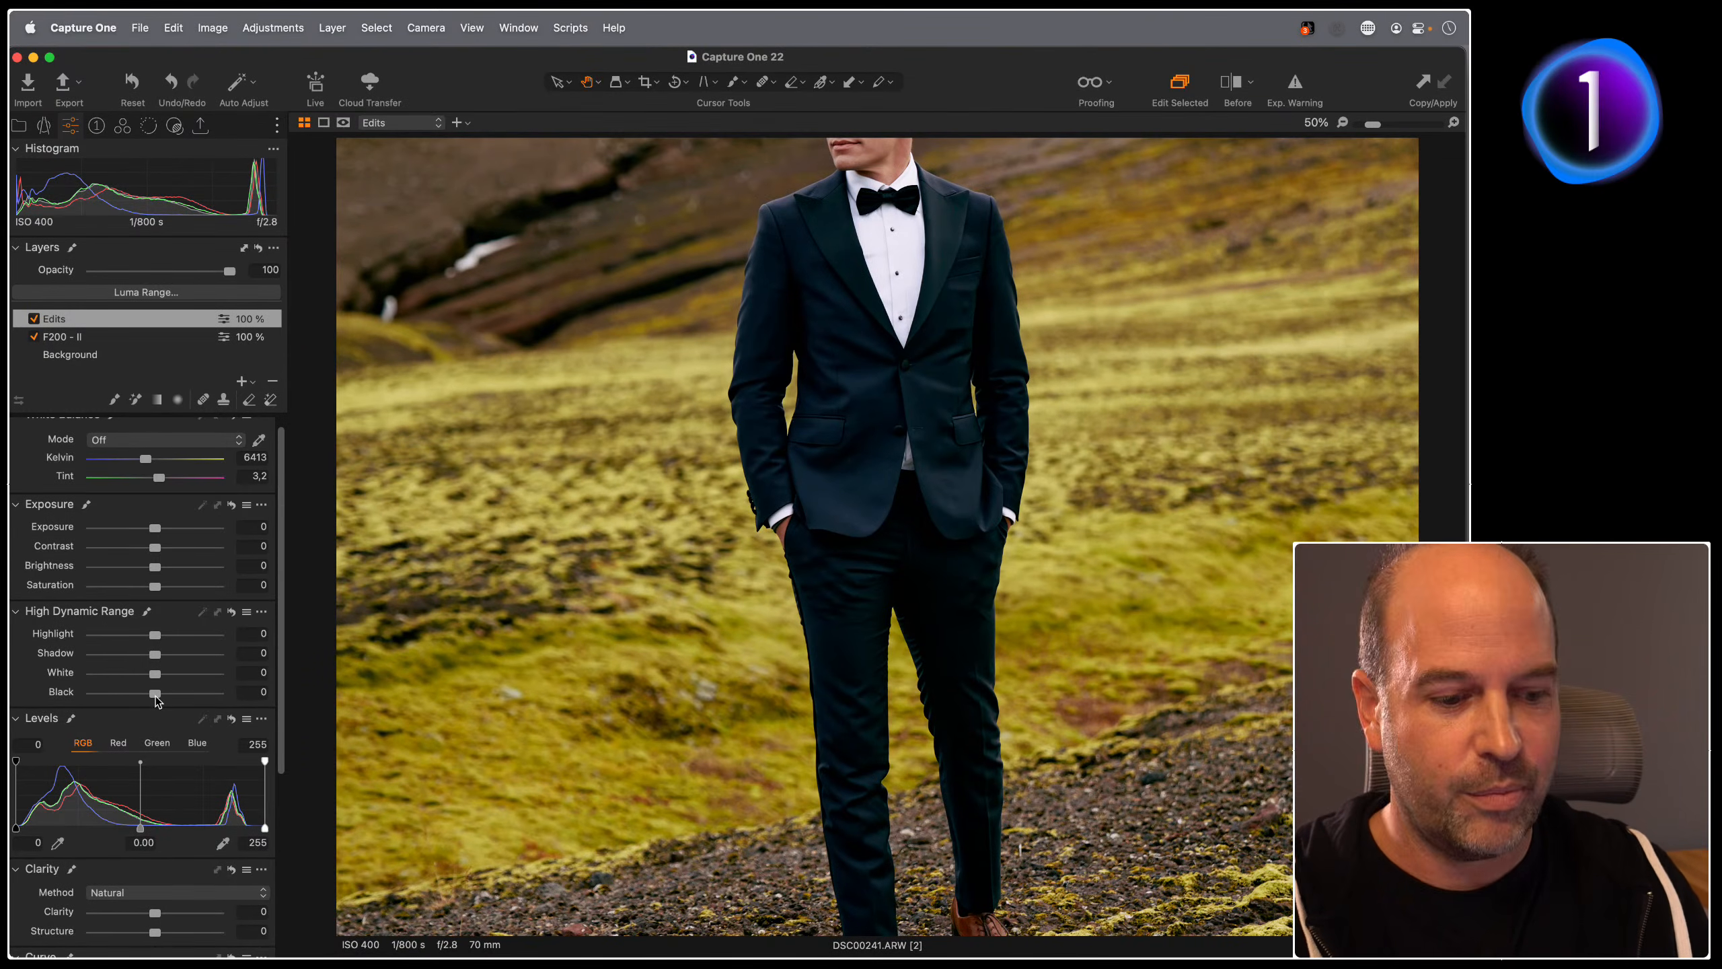
mouse_move(156, 699)
left_mouse_down()
mouse_move(217, 695)
mouse_move(156, 697)
left_mouse_up()
double_click(530, 647)
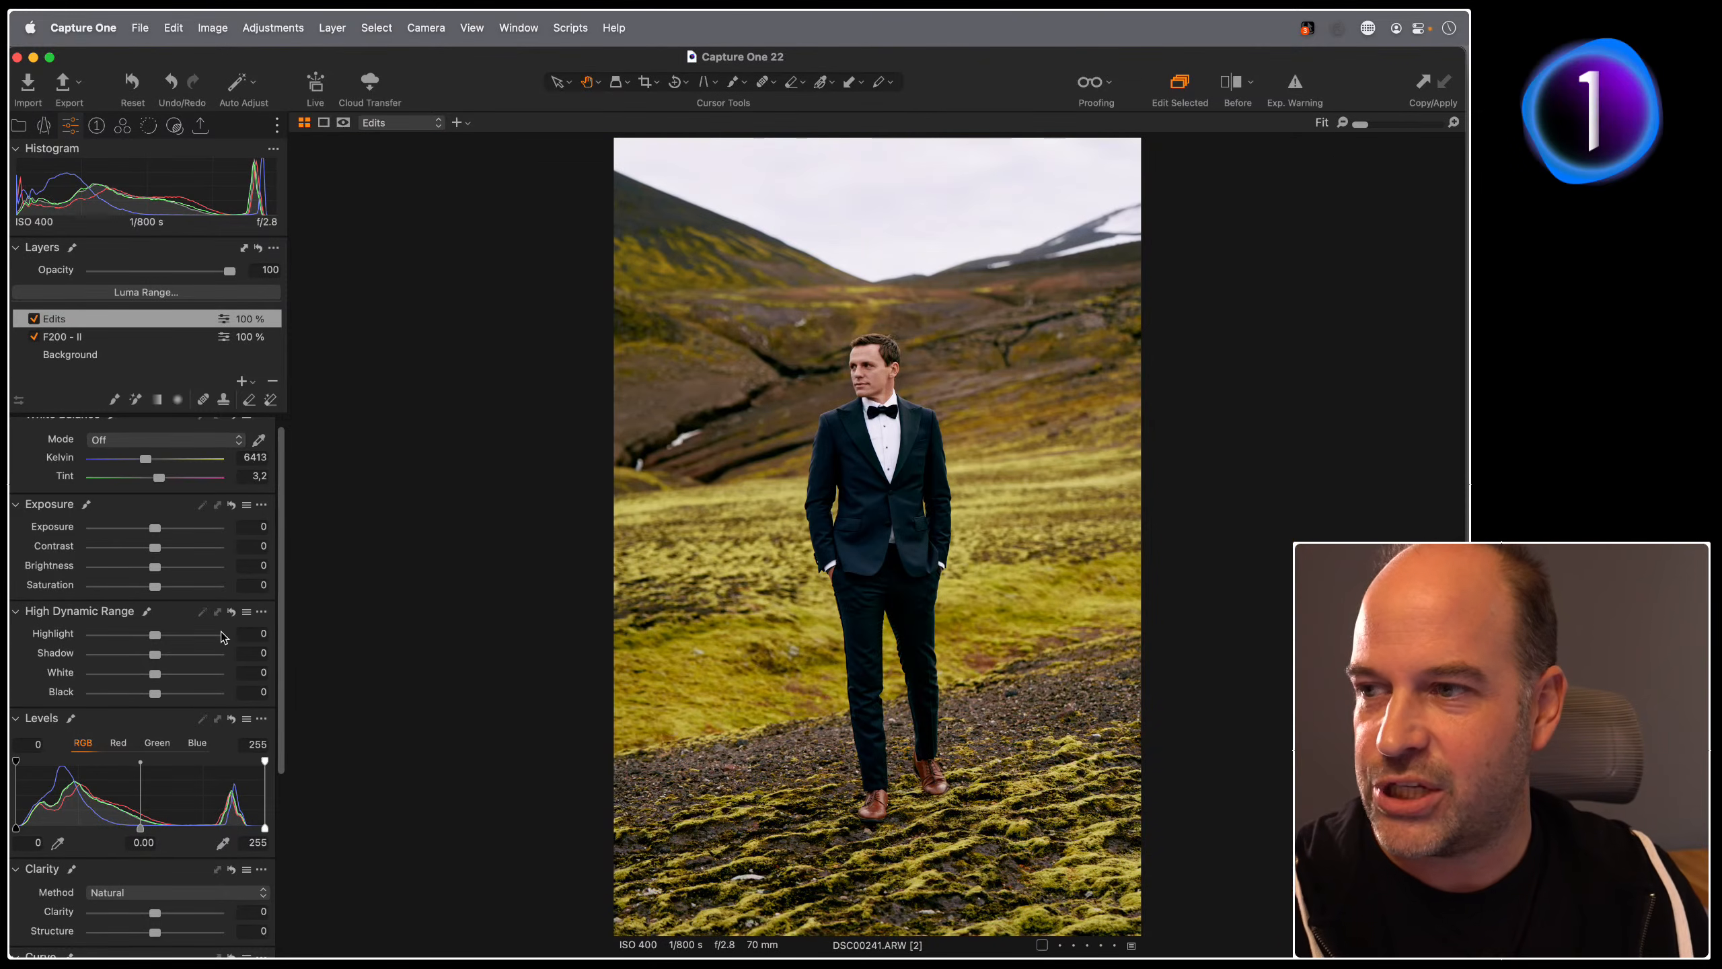
left_click_drag(156, 657, 209, 655)
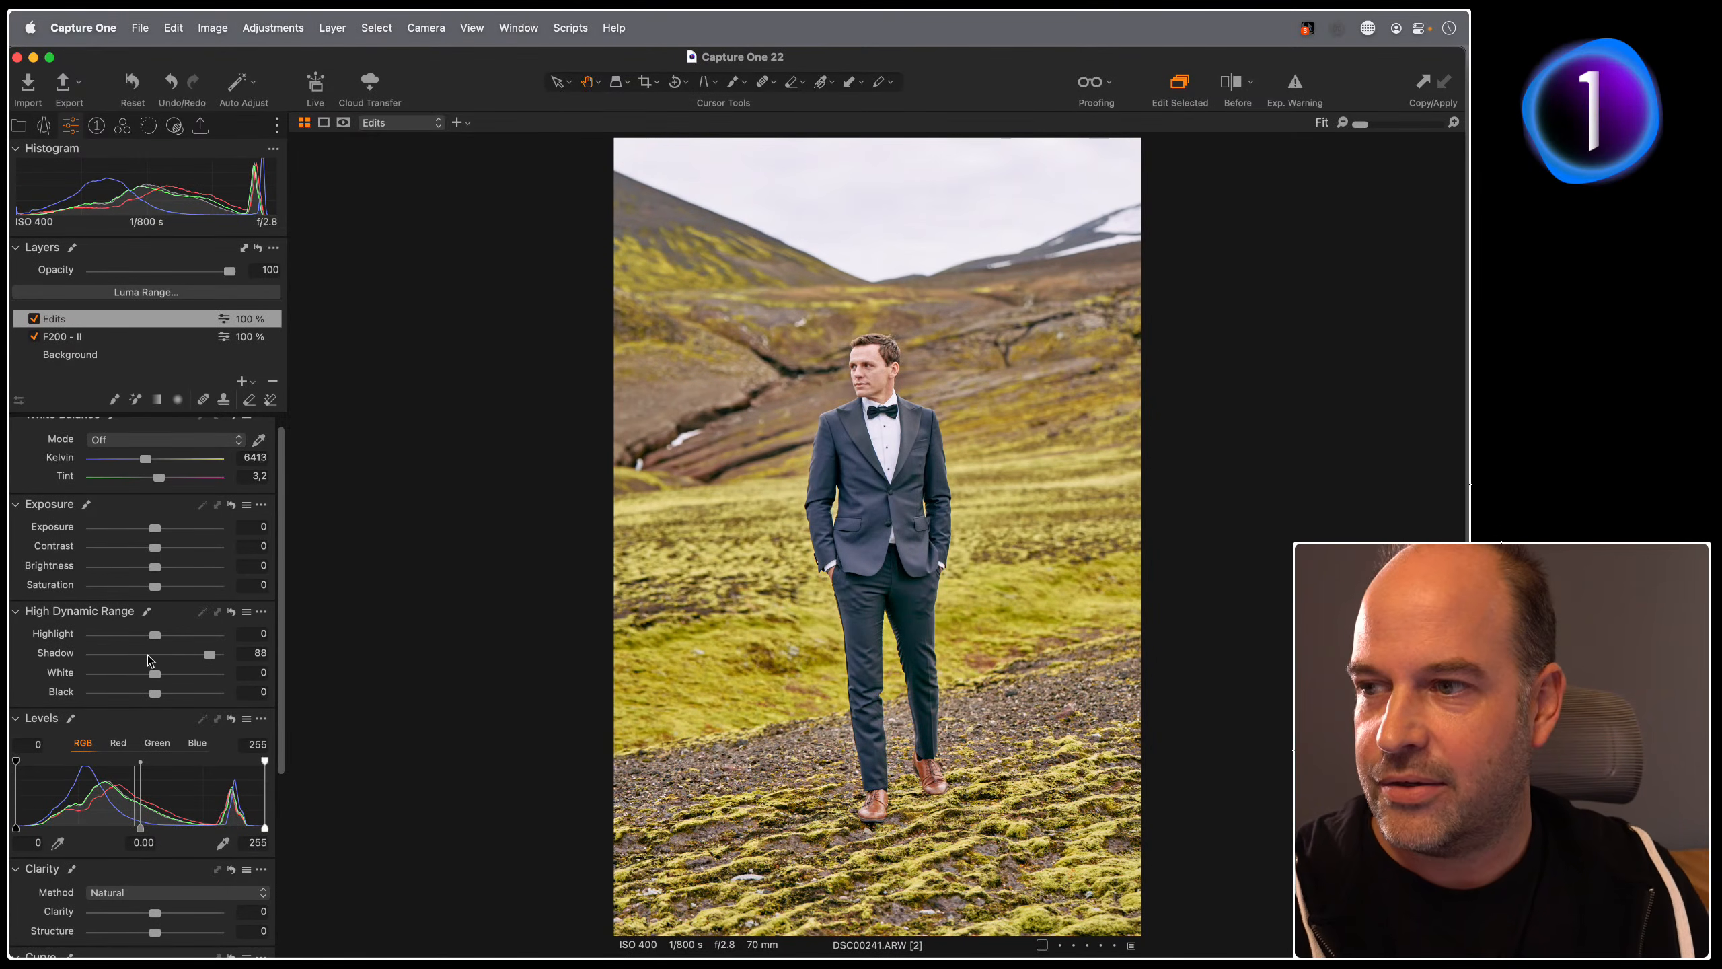
double_click(146, 661)
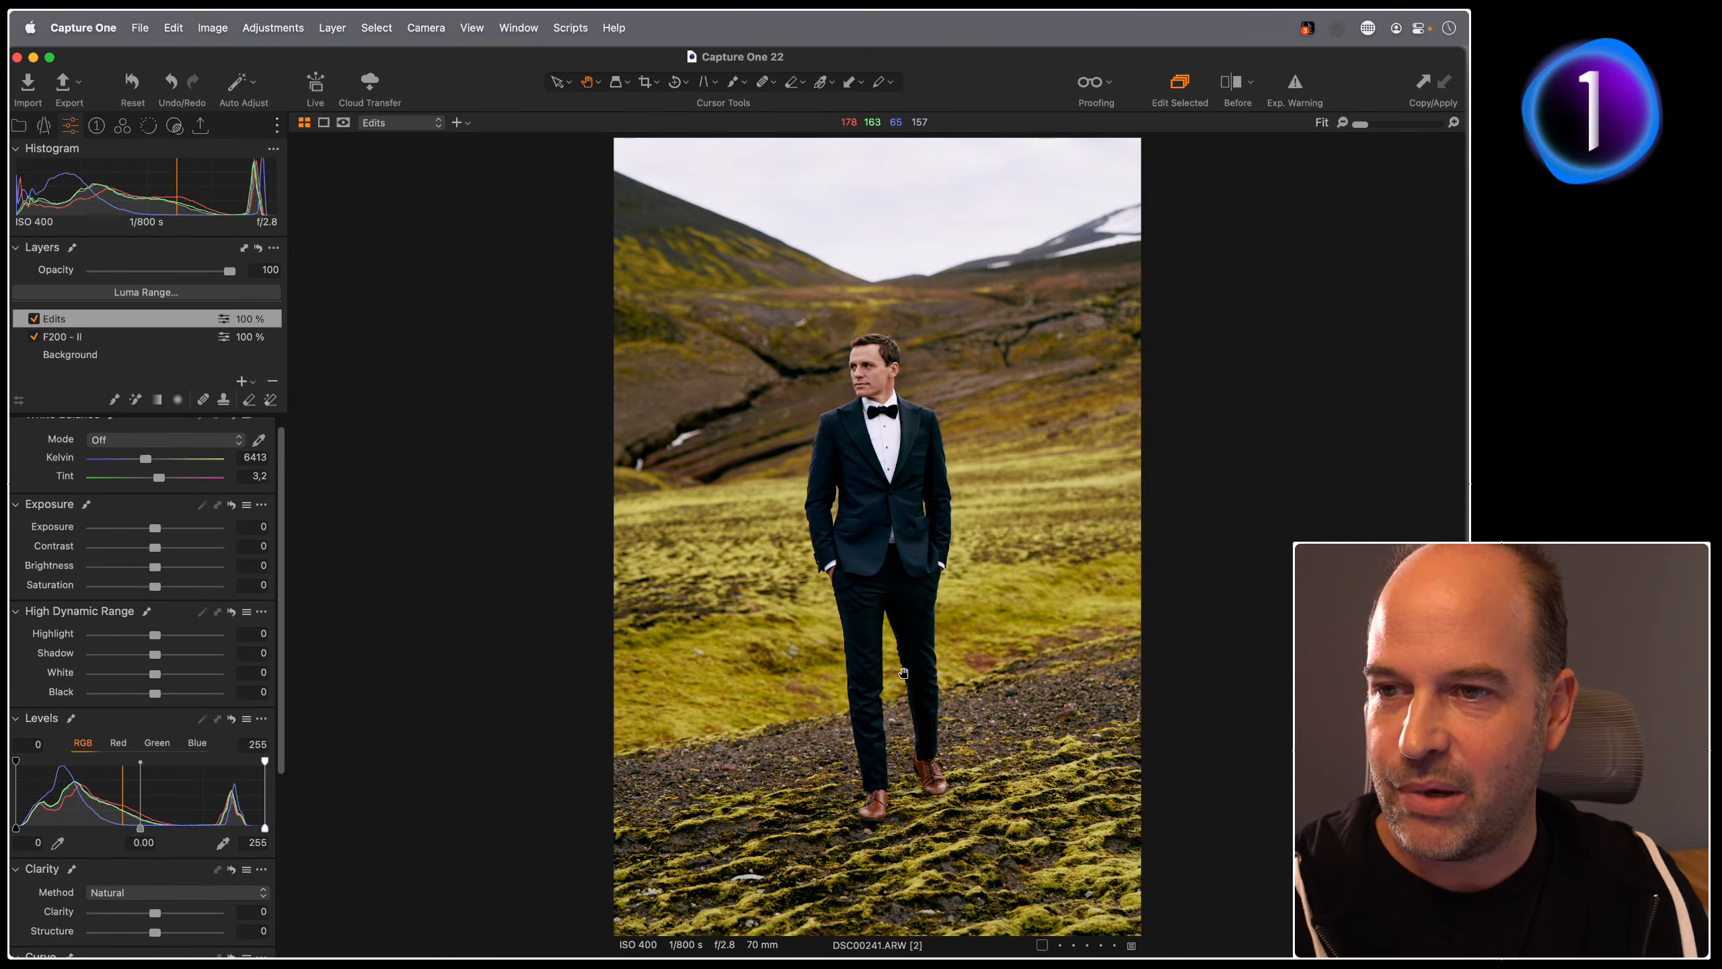
Step: Set the Edits layer's High Dynamic Range Black to 28 and White to -5
left_click_drag(157, 700, 170, 699)
left_click(895, 604)
left_click(419, 889)
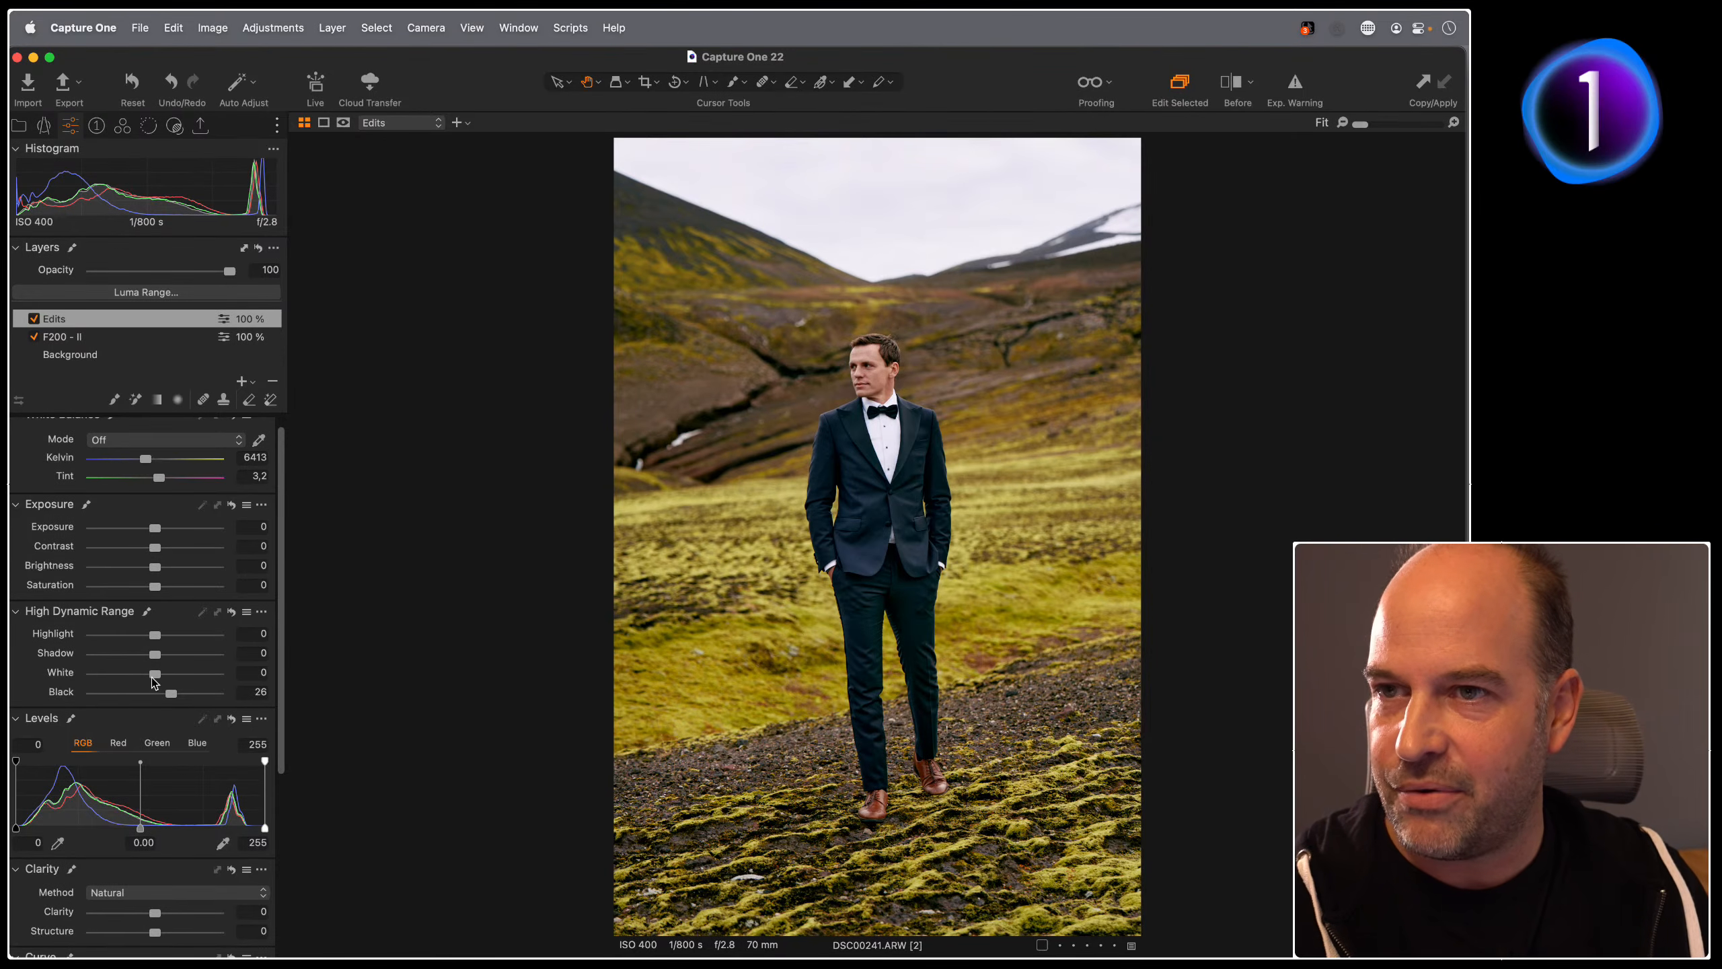
left_click_drag(154, 681, 156, 641)
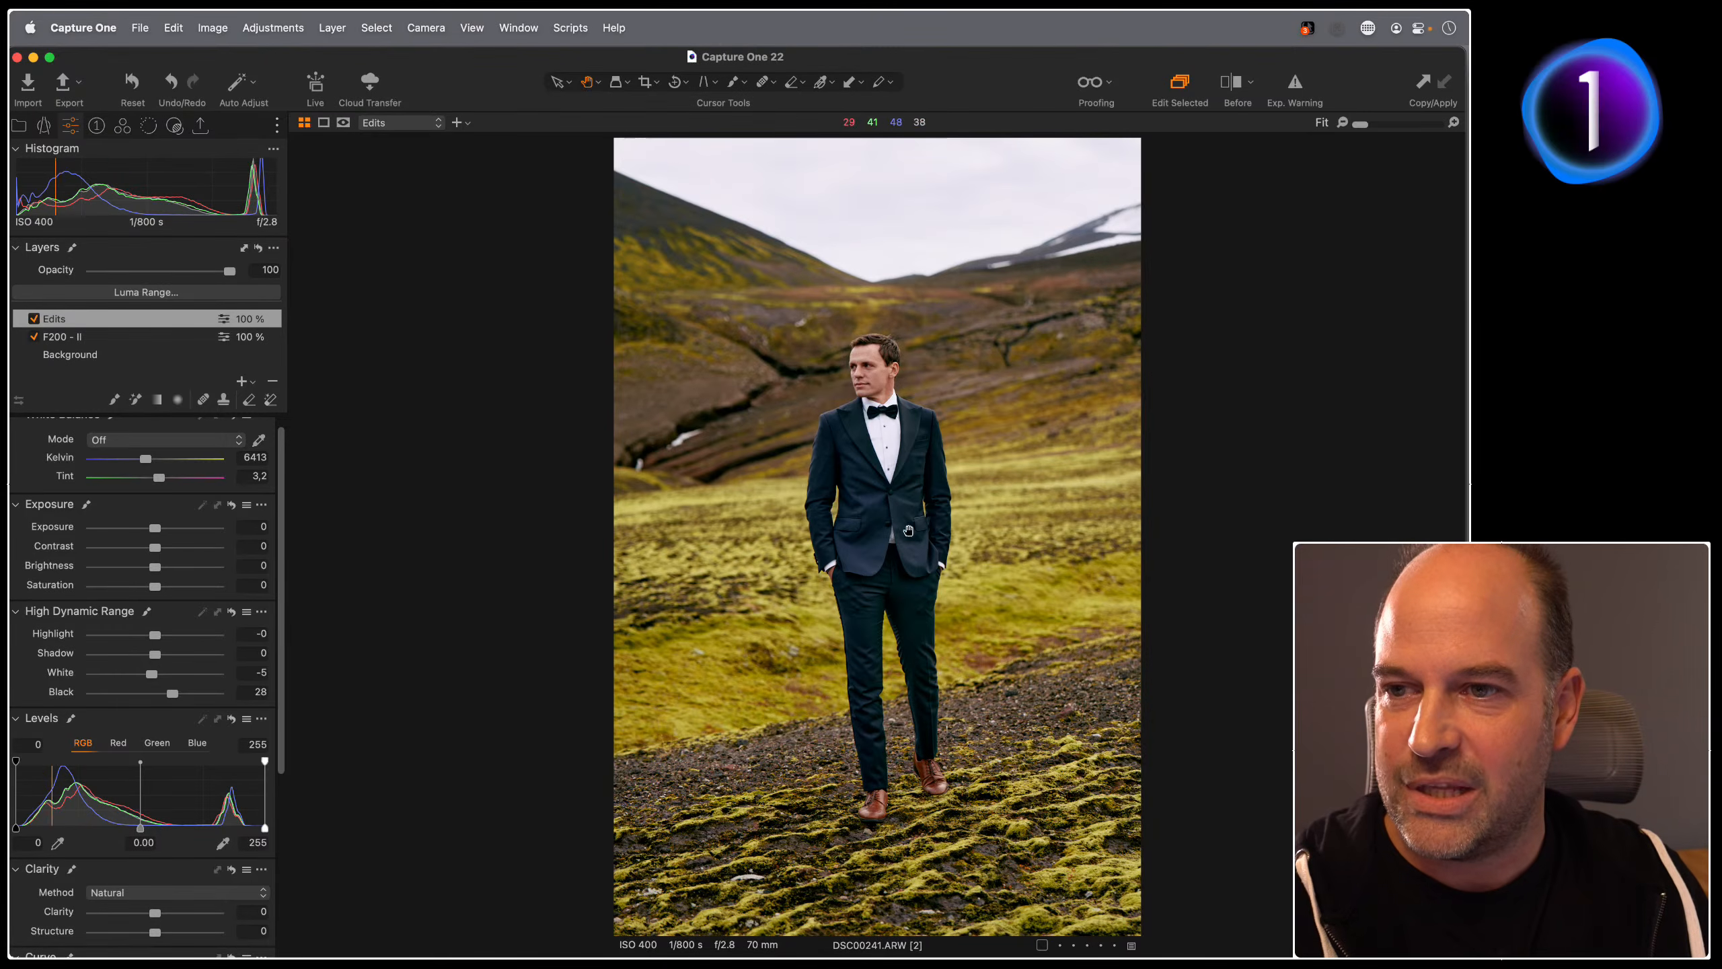
Step: Choose the Heal brush for the jacket at 200% zoom and shrink it to speck size with hardness 28 and opacity and flow 100
left_click(872, 509)
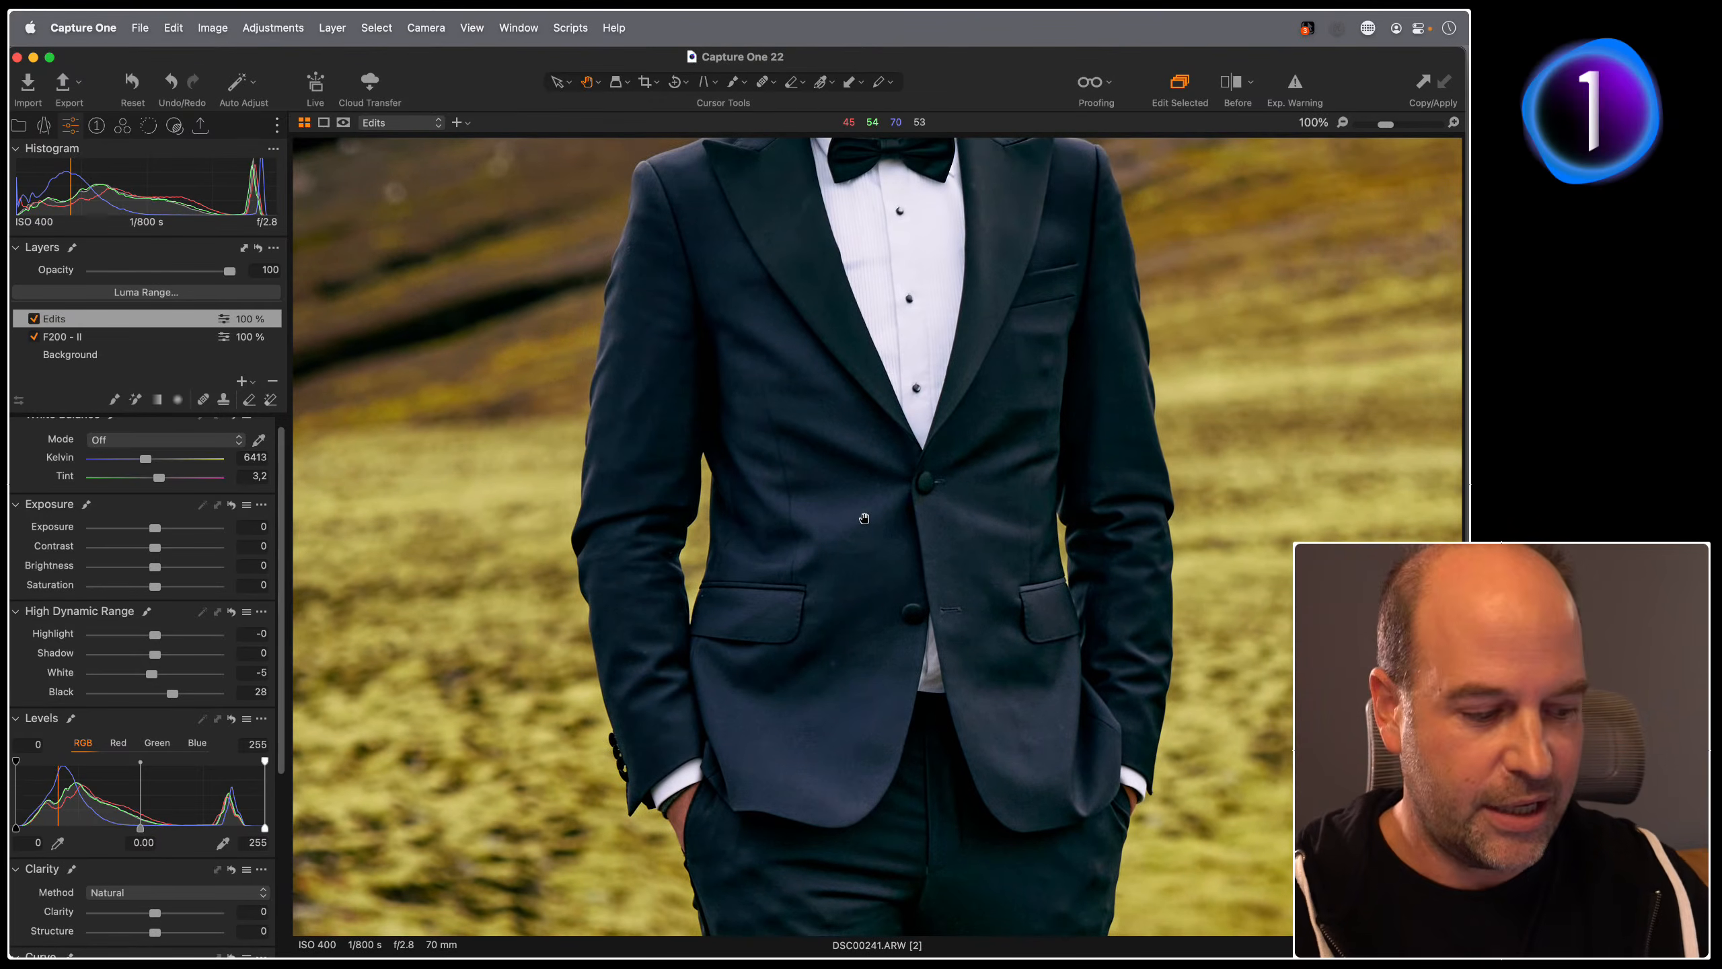
scroll(804, 636, "down", 5)
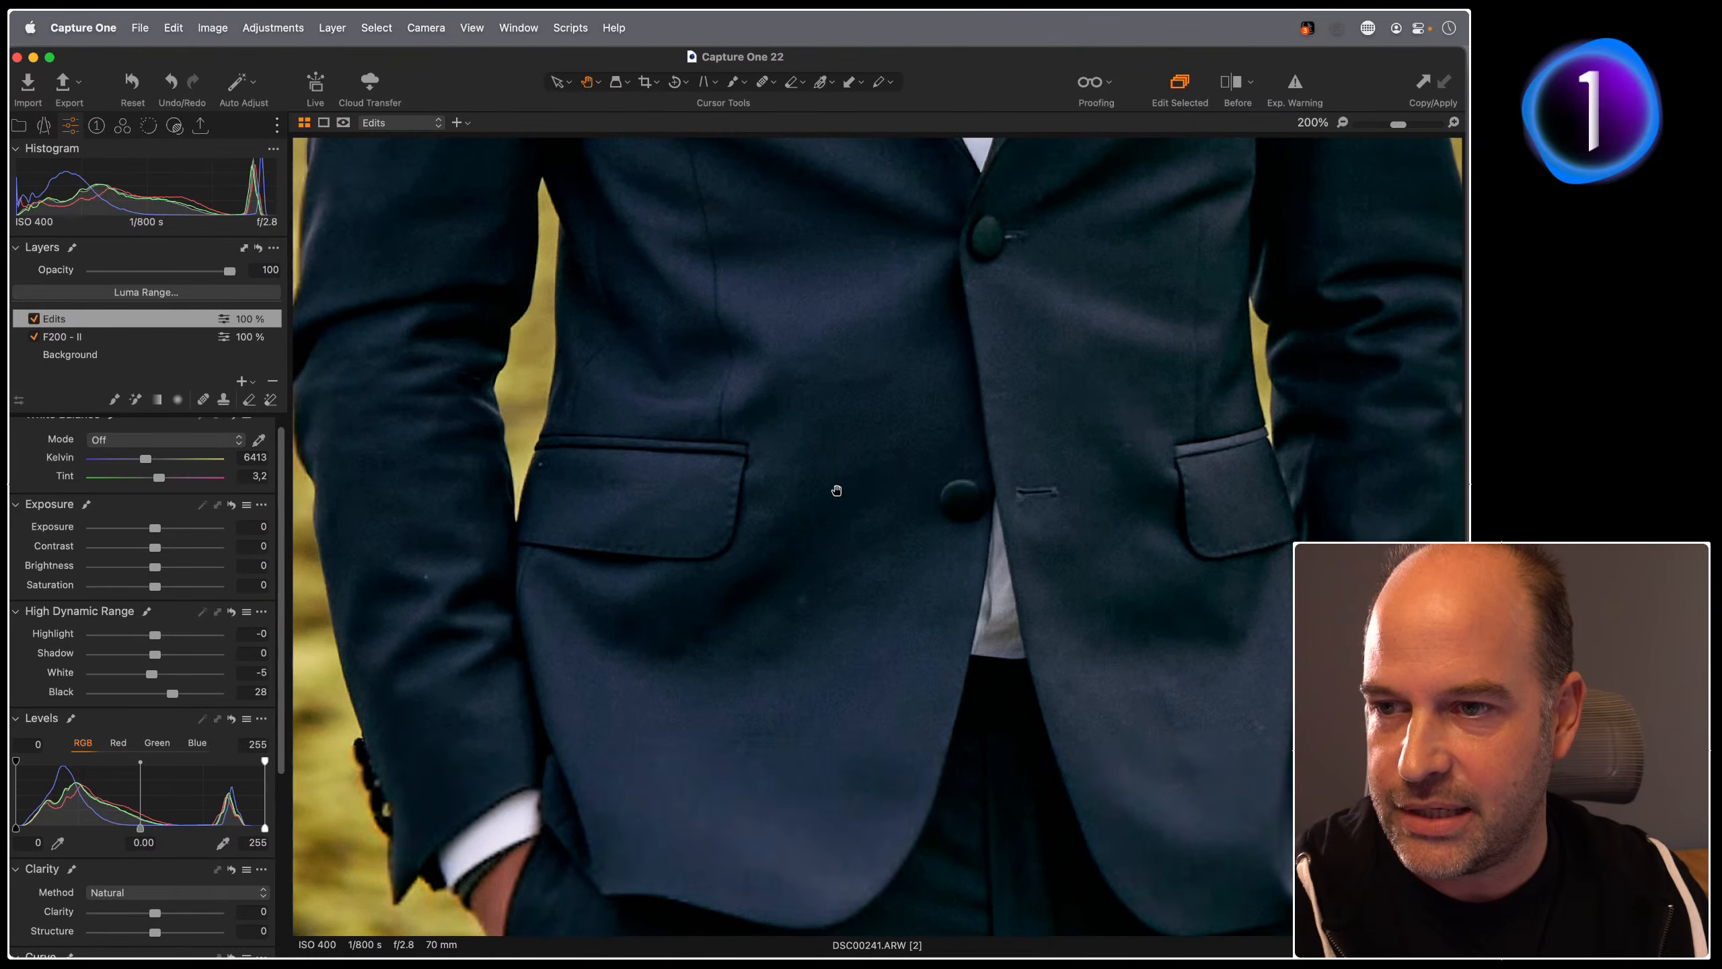
left_click(203, 399)
mouse_move(864, 614)
left_mouse_down()
mouse_move(902, 622)
mouse_move(873, 625)
left_mouse_up()
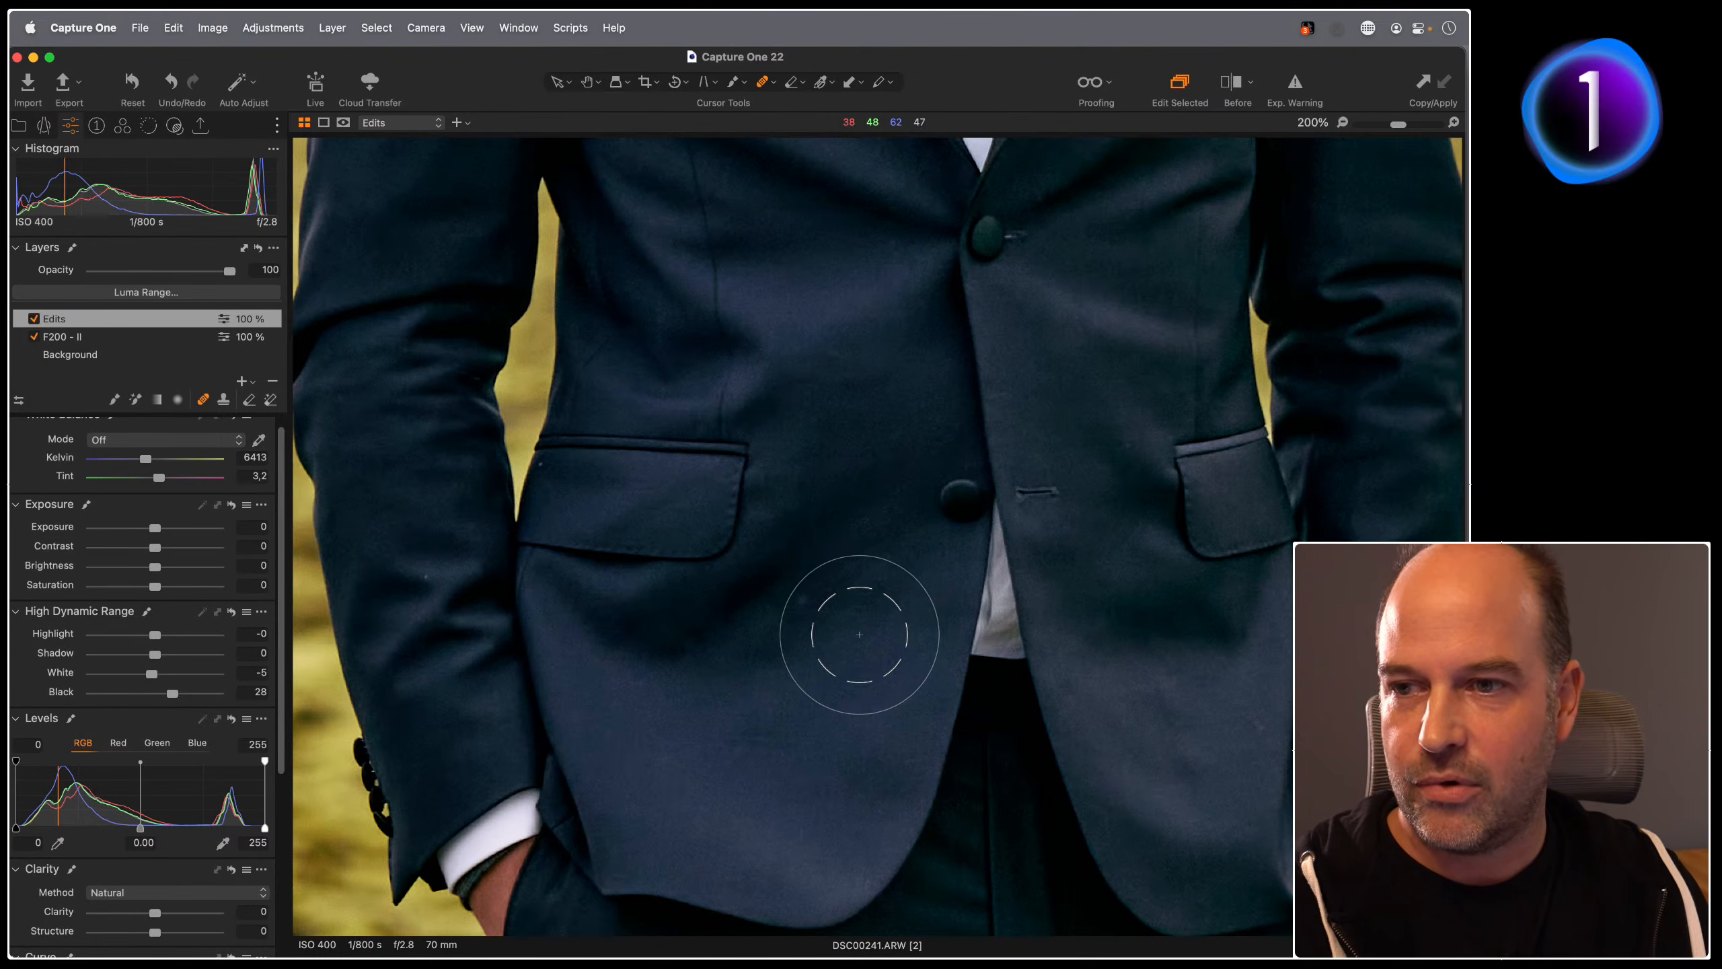
right_click(861, 634)
left_click_drag(860, 626, 856, 624)
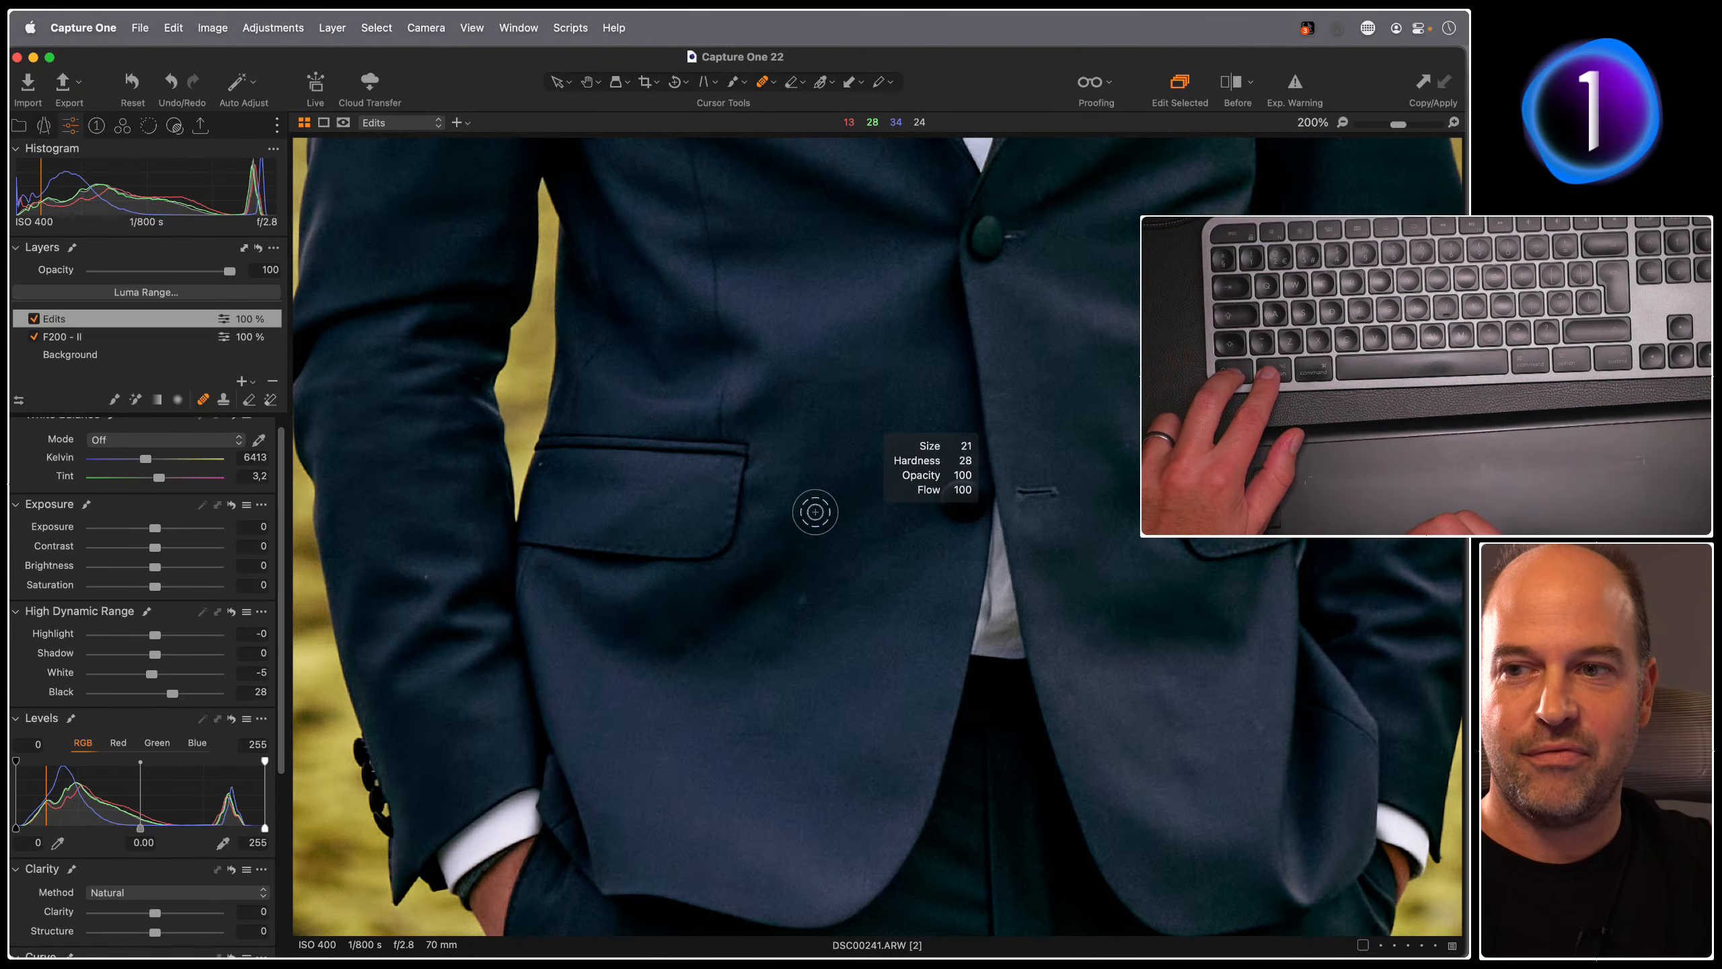
left_click_drag(893, 569, 875, 569)
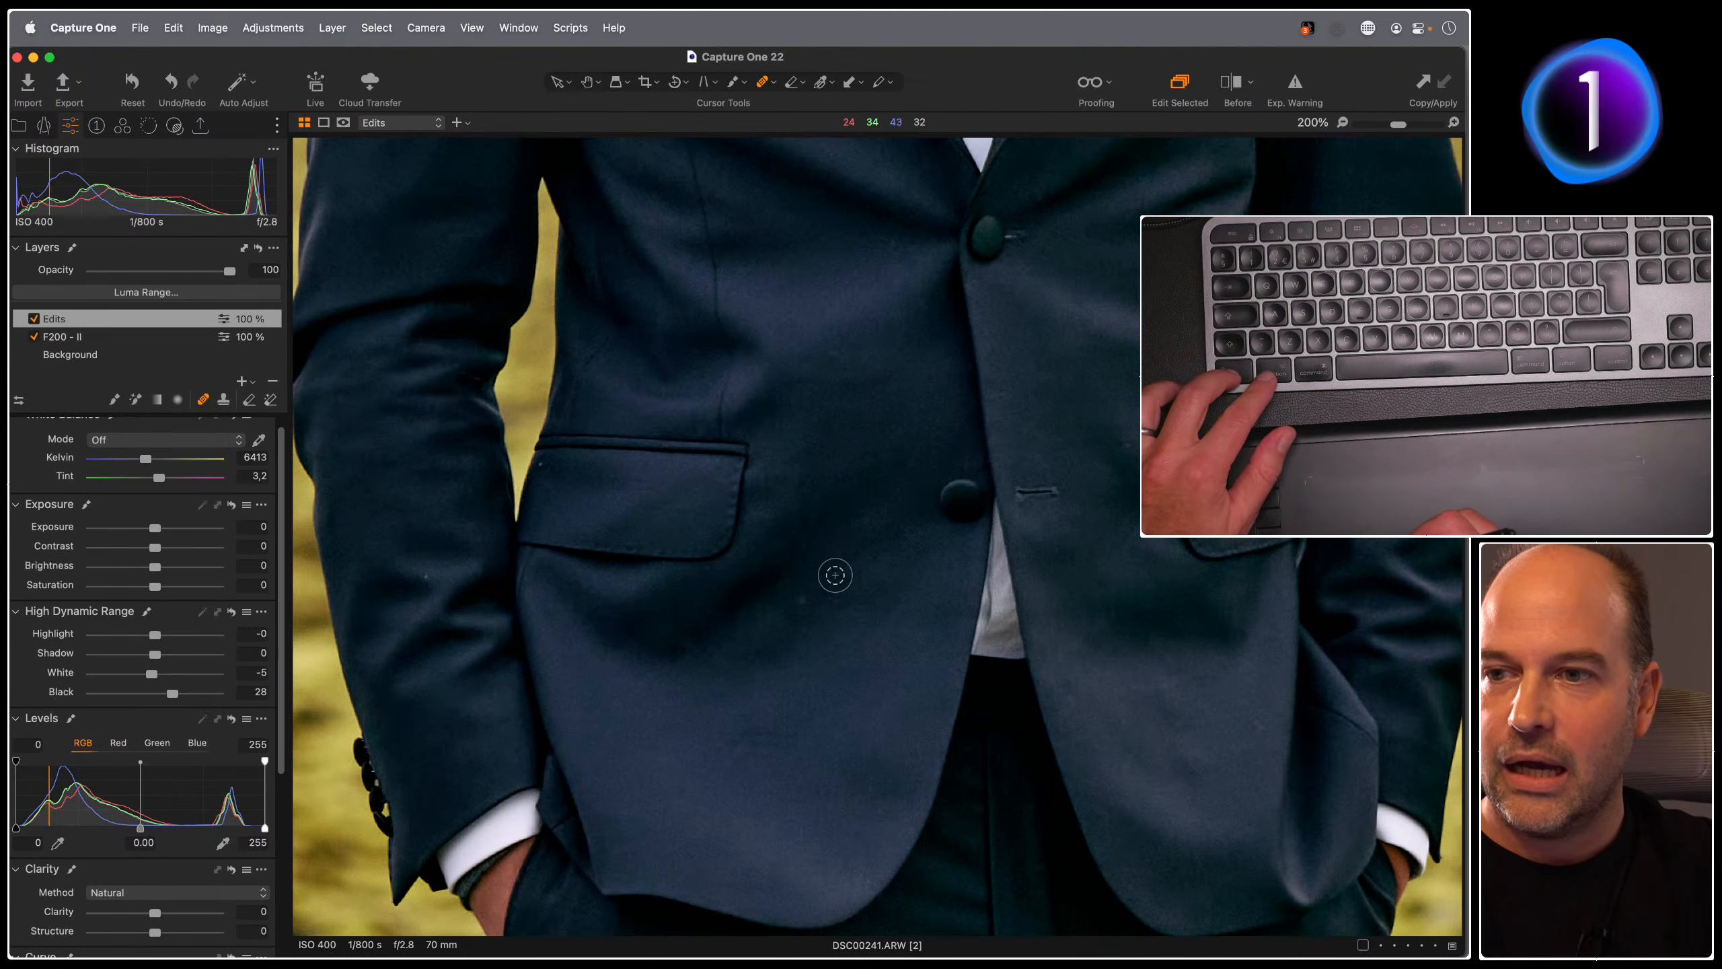
Step: Heal the small light specks on the jacket's front panel, sleeve and shoulder
left_click(803, 600)
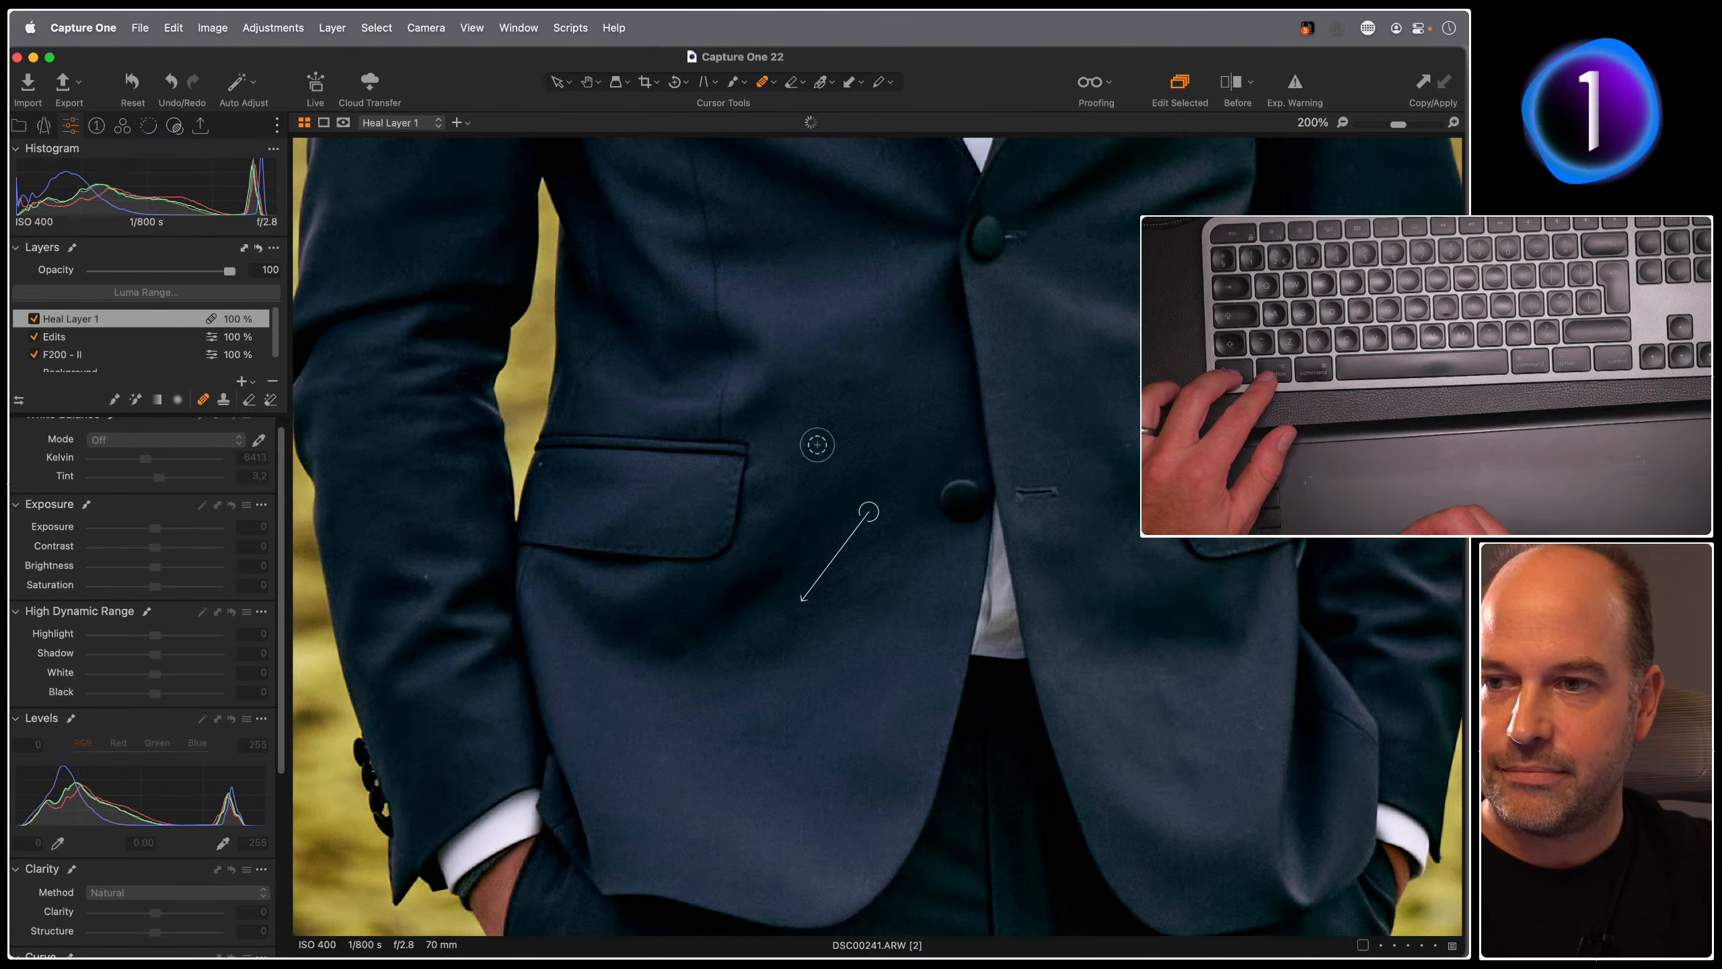
left_click(424, 580)
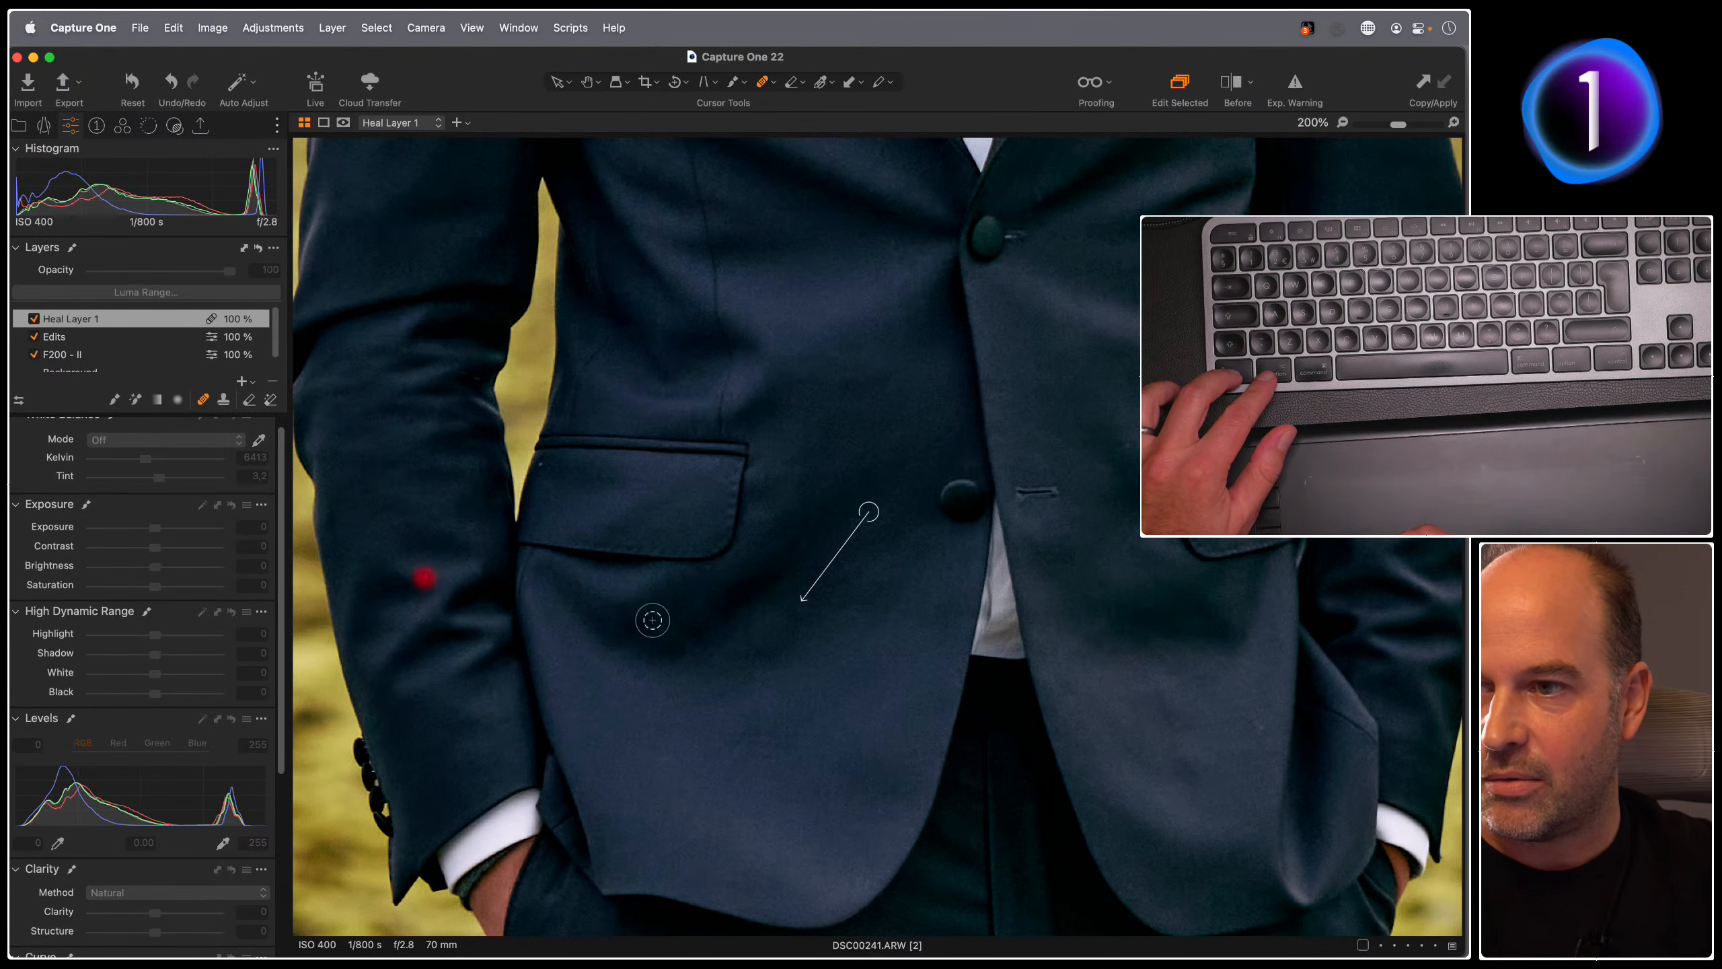
left_click_drag(1042, 347, 872, 785)
left_click_drag(839, 551, 969, 807)
left_click_drag(783, 578, 1052, 640)
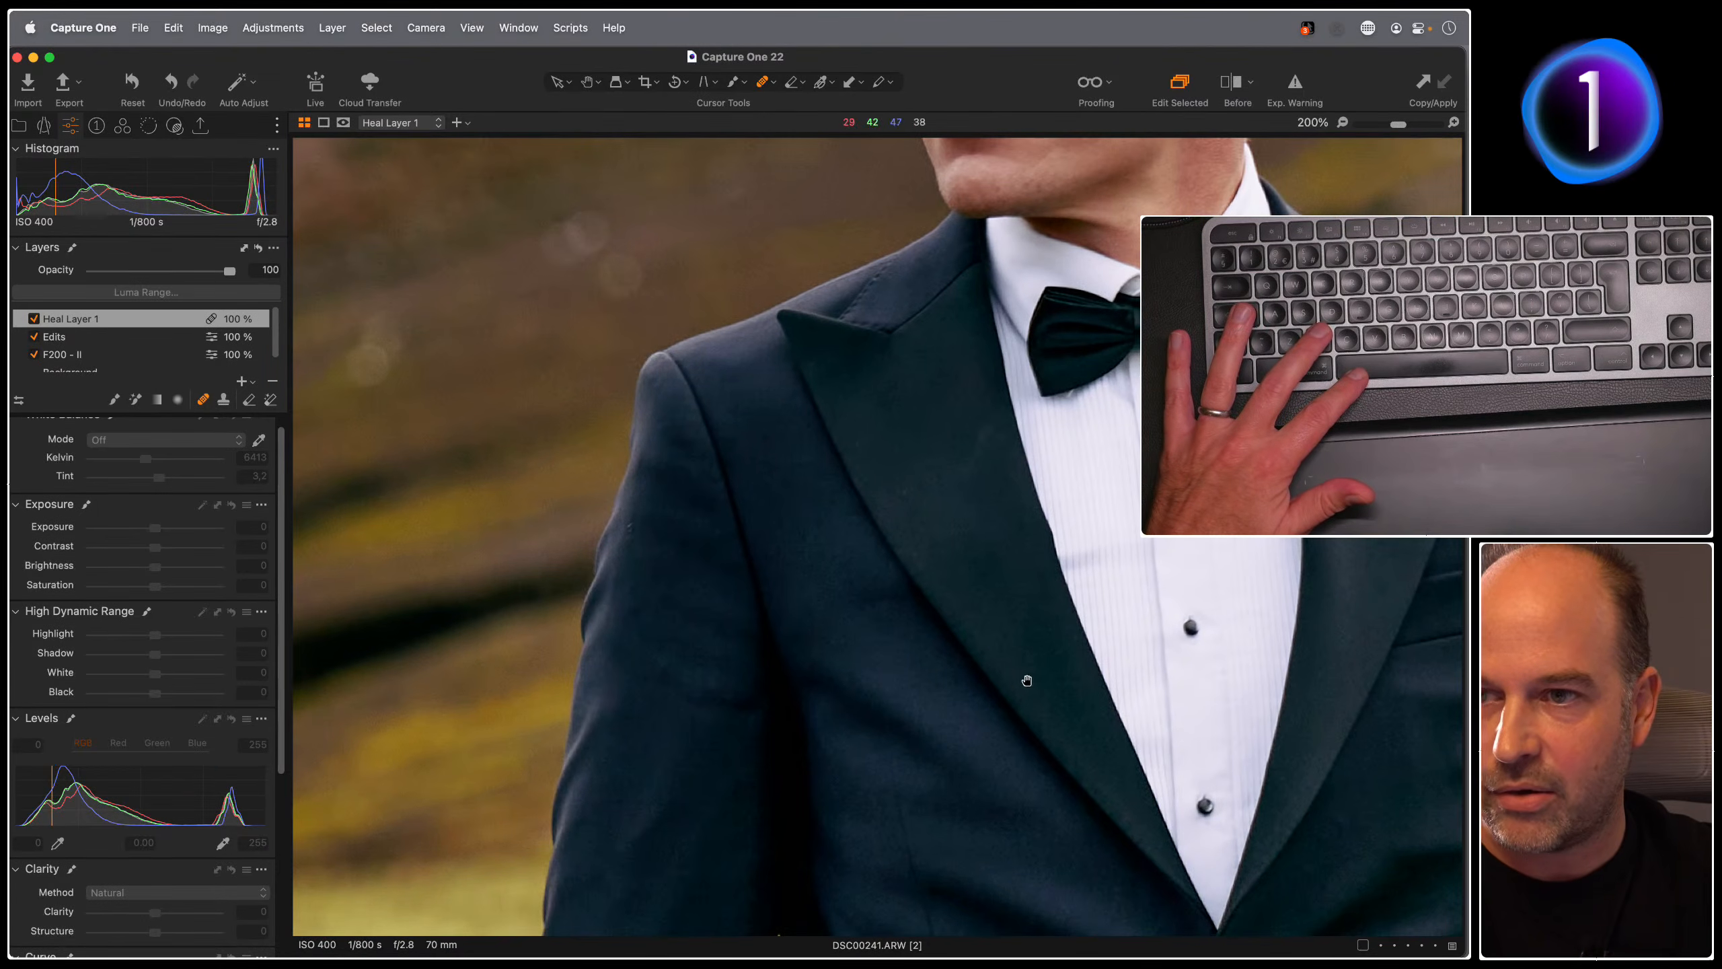
left_click(627, 528)
Step: Heal a small speck on the trousers below the jacket hem
mouse_move(1007, 627)
left_mouse_down()
mouse_move(781, 459)
mouse_move(766, 190)
left_mouse_up()
left_click_drag(906, 774, 888, 488)
left_click_drag(964, 677, 972, 466)
mouse_move(1012, 594)
left_mouse_down()
mouse_move(1009, 415)
mouse_move(1029, 388)
left_mouse_up()
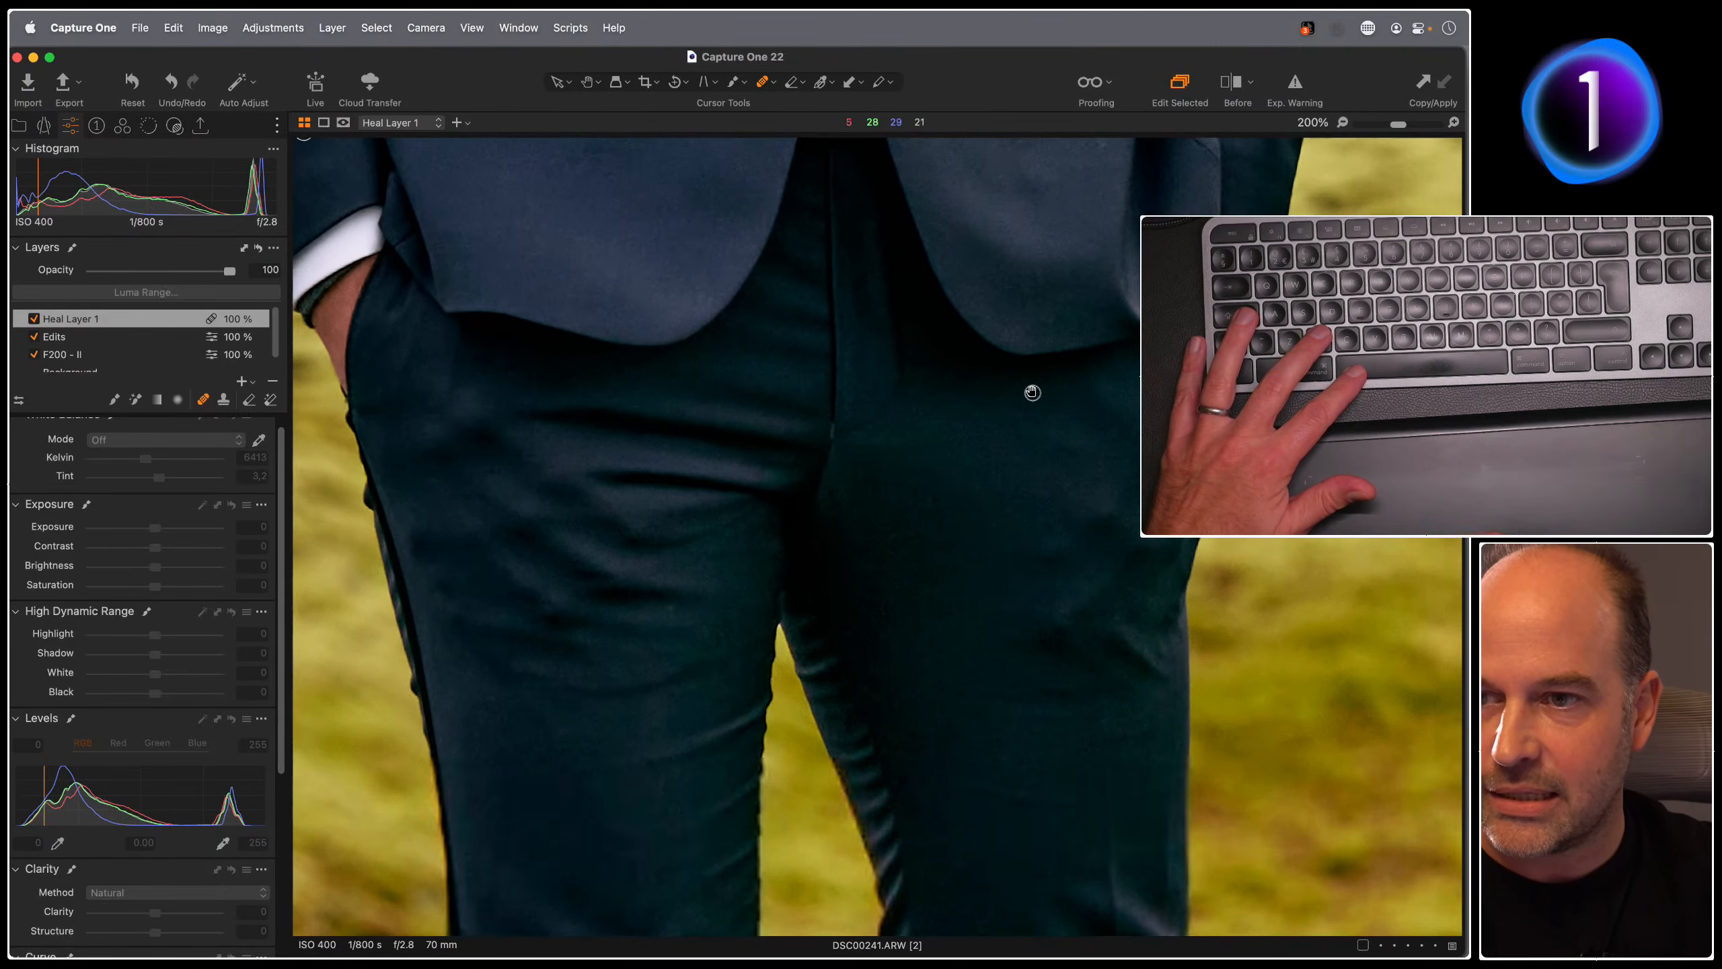
left_click(895, 537)
Step: Examine the retouched jacket and trousers at 200% zoom, then return to the full photo
key("h")
mouse_move(888, 511)
left_mouse_down()
mouse_move(884, 604)
mouse_move(926, 728)
left_mouse_up()
left_click_drag(891, 623, 976, 631)
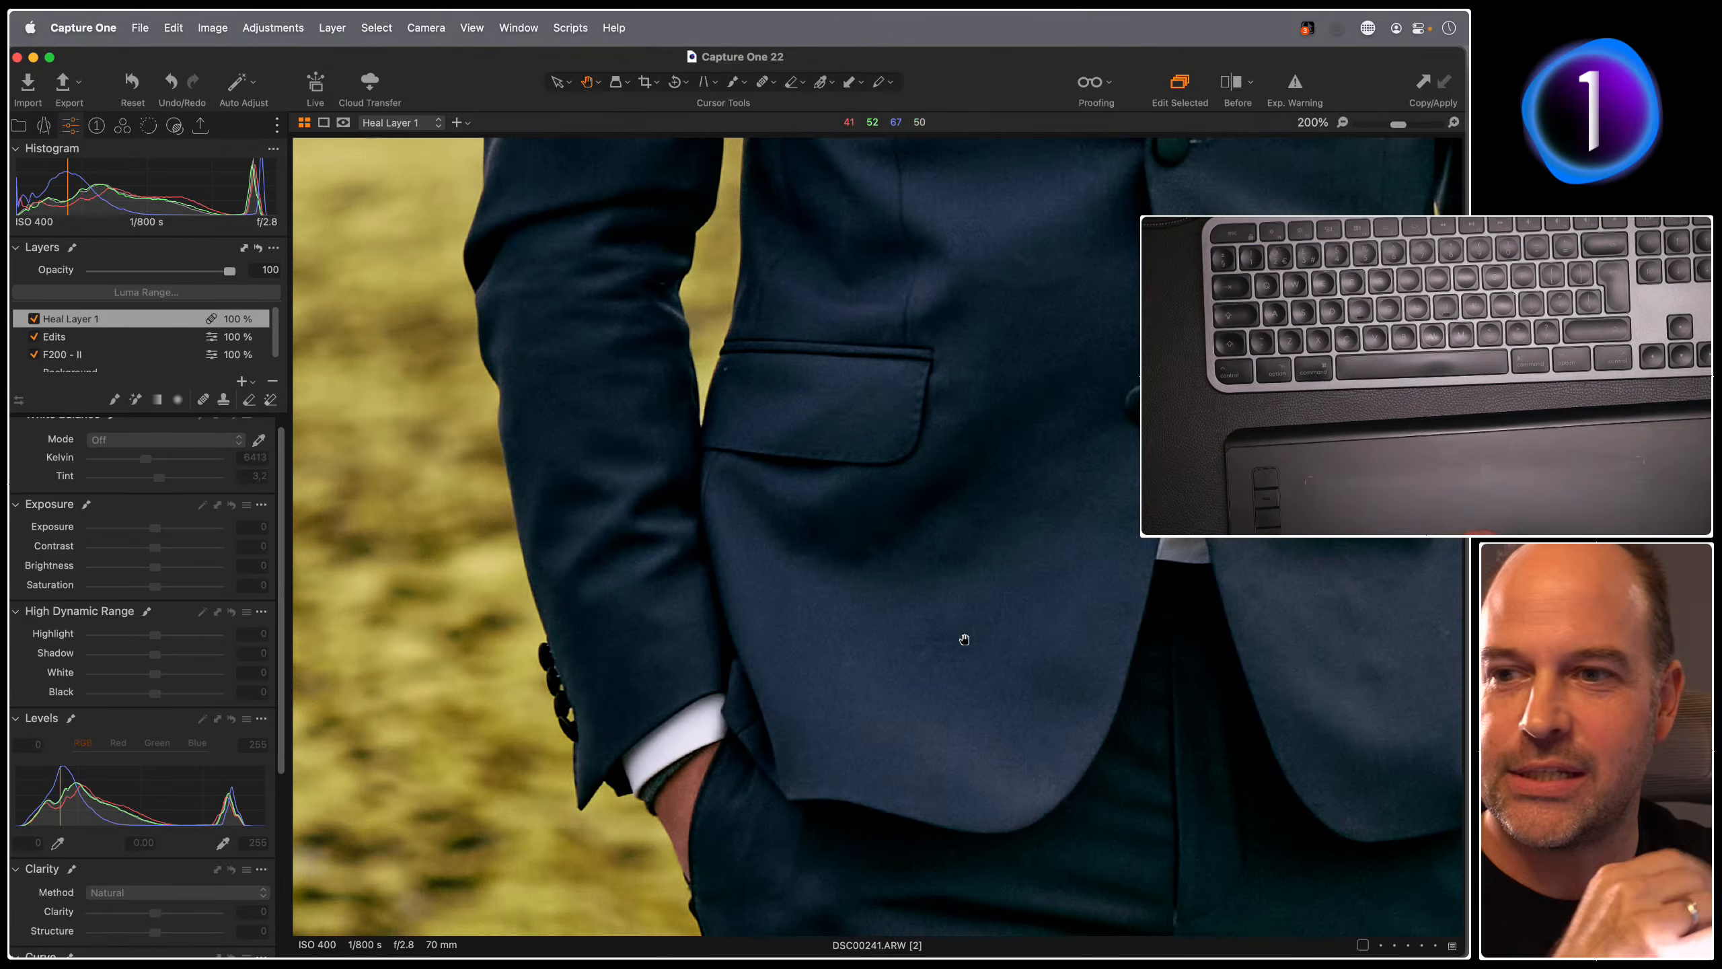
left_click_drag(891, 543, 902, 670)
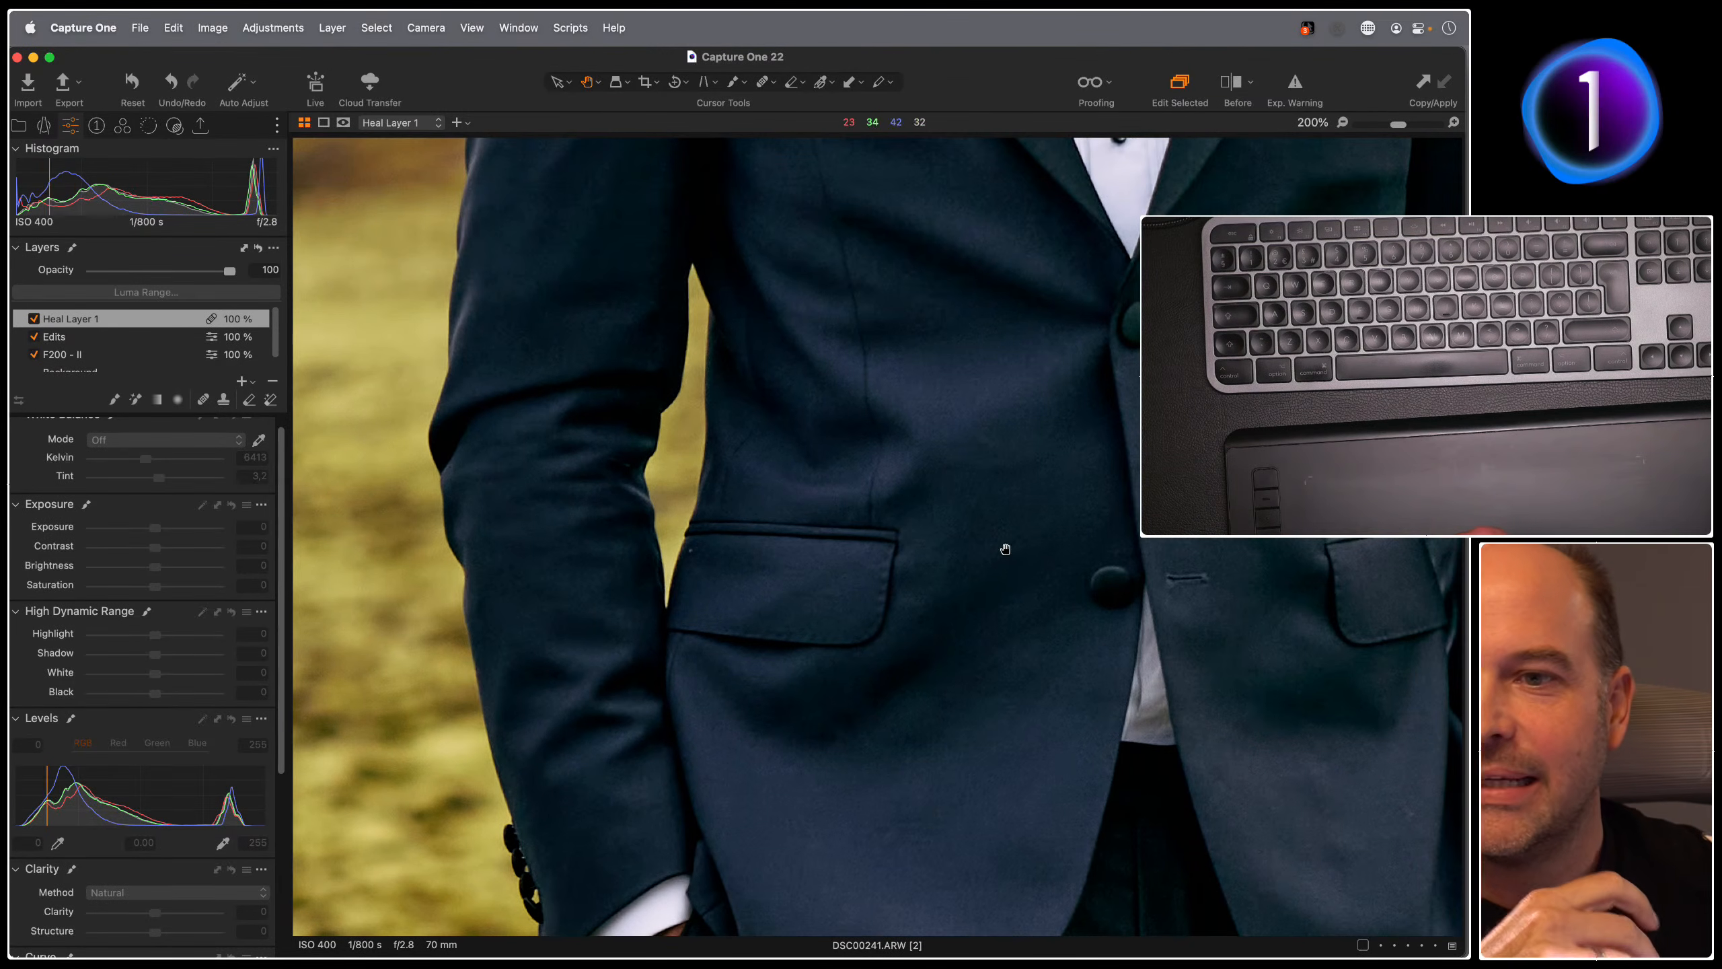
left_click_drag(1004, 549, 970, 534)
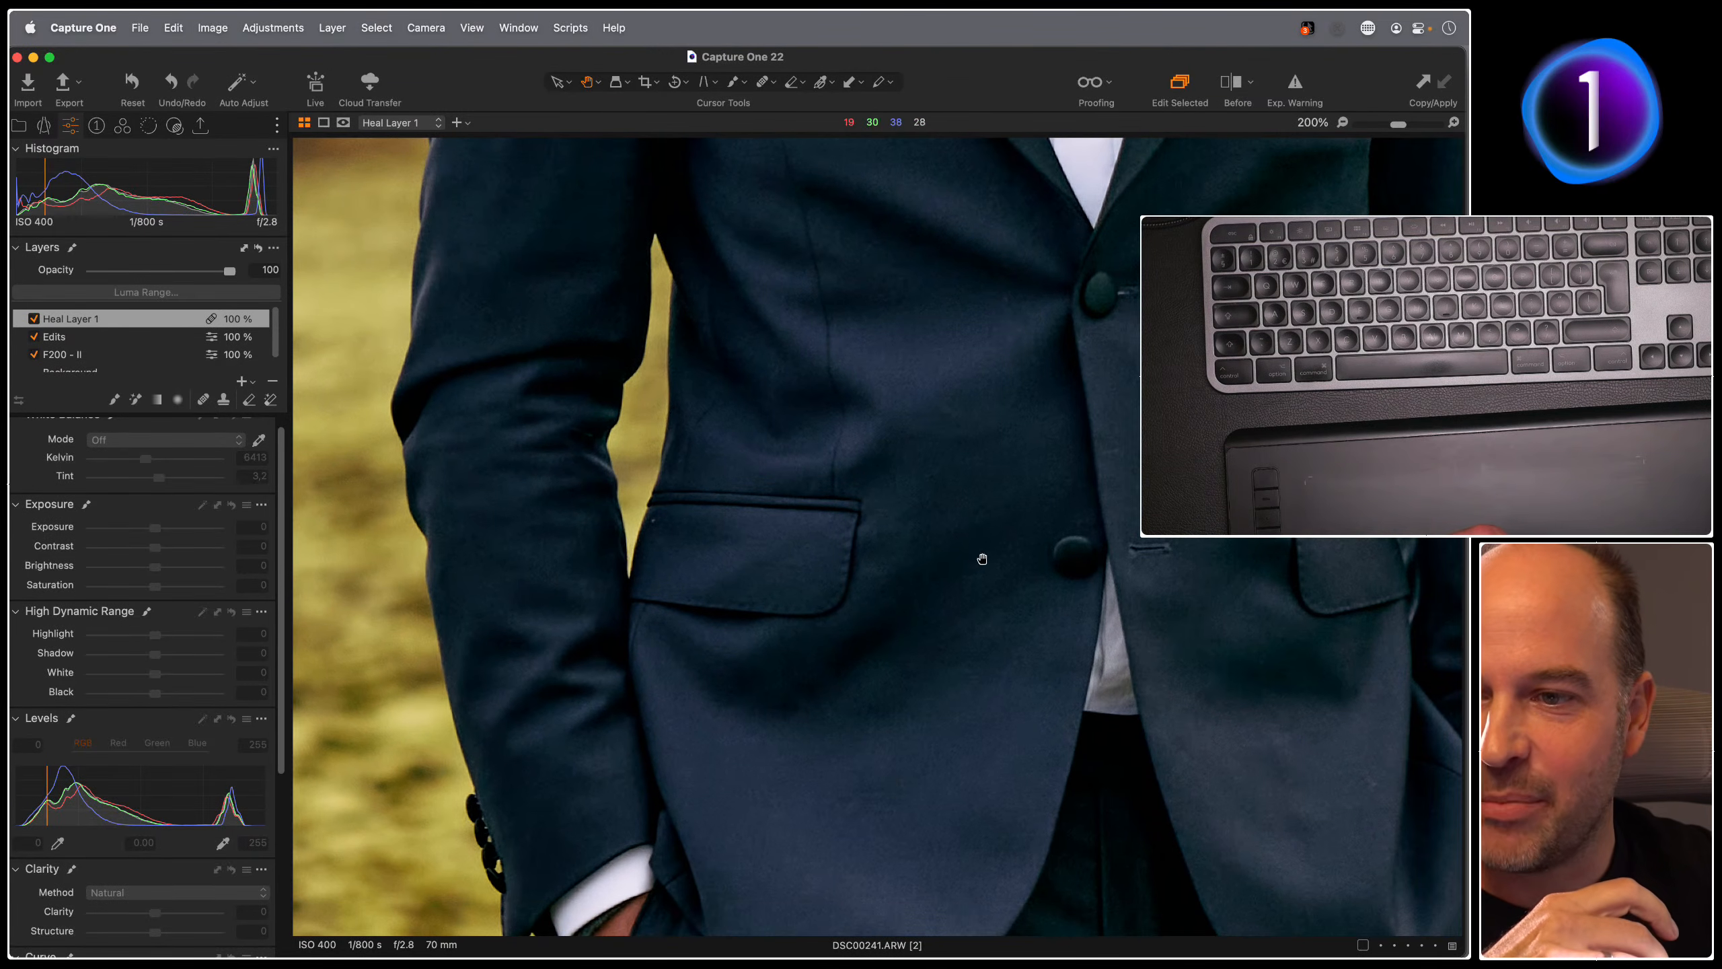
left_click_drag(940, 613, 965, 404)
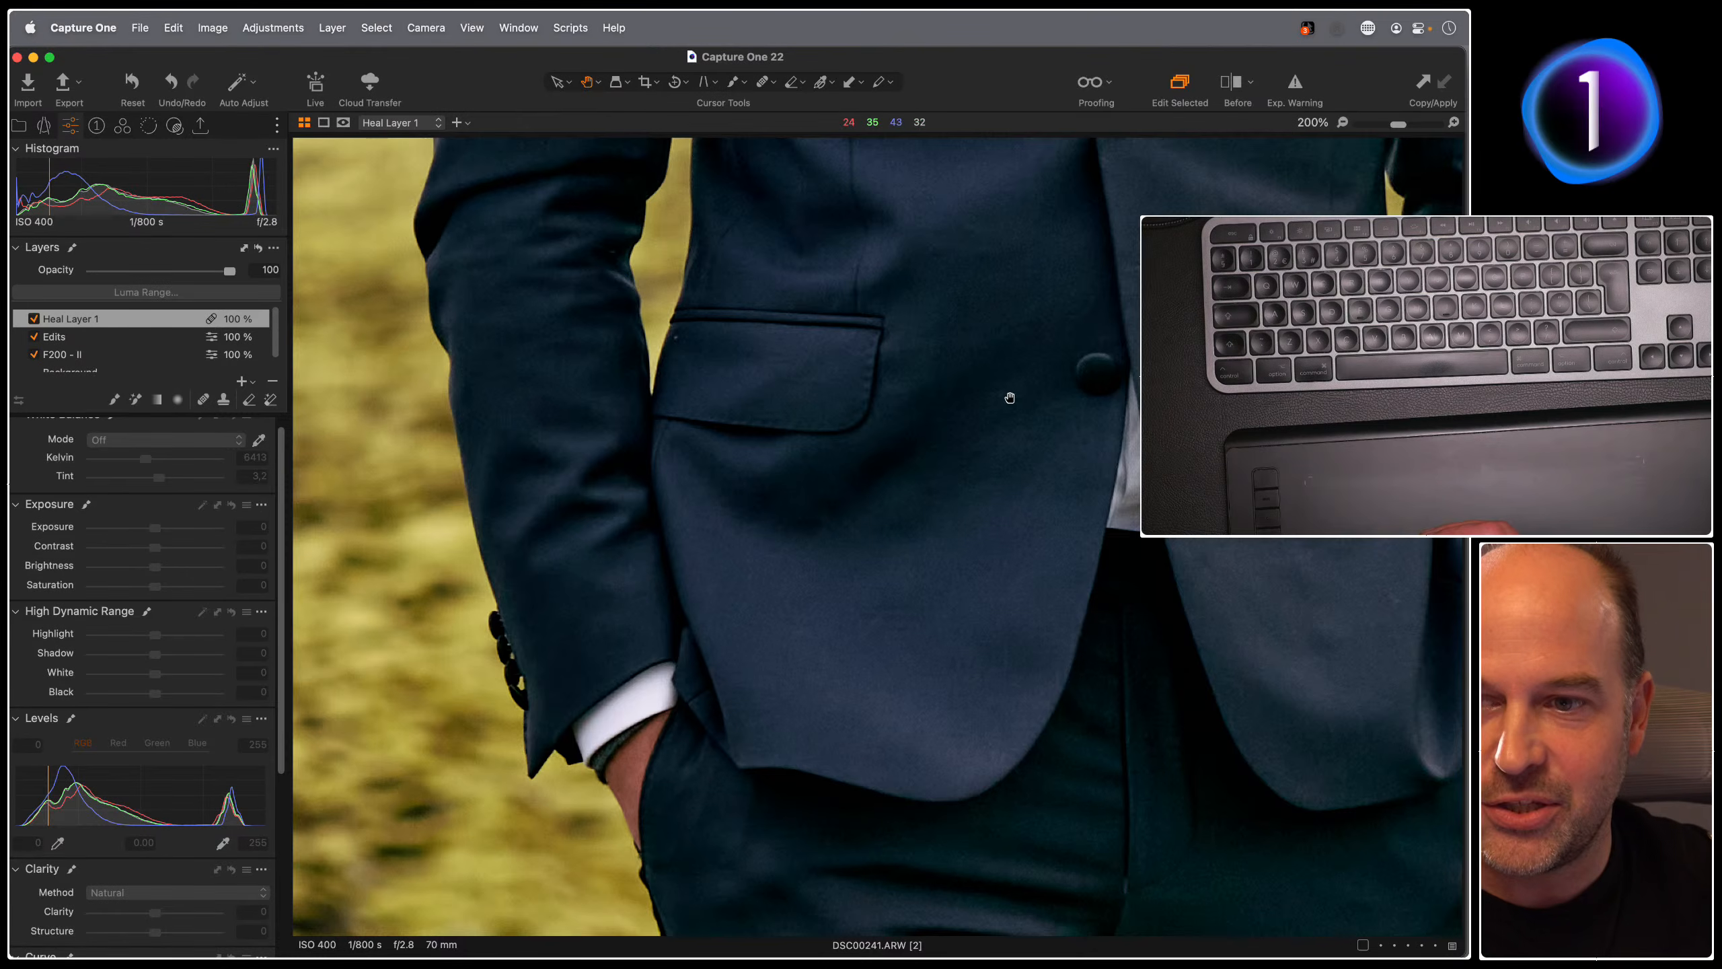
left_click_drag(1009, 575, 988, 277)
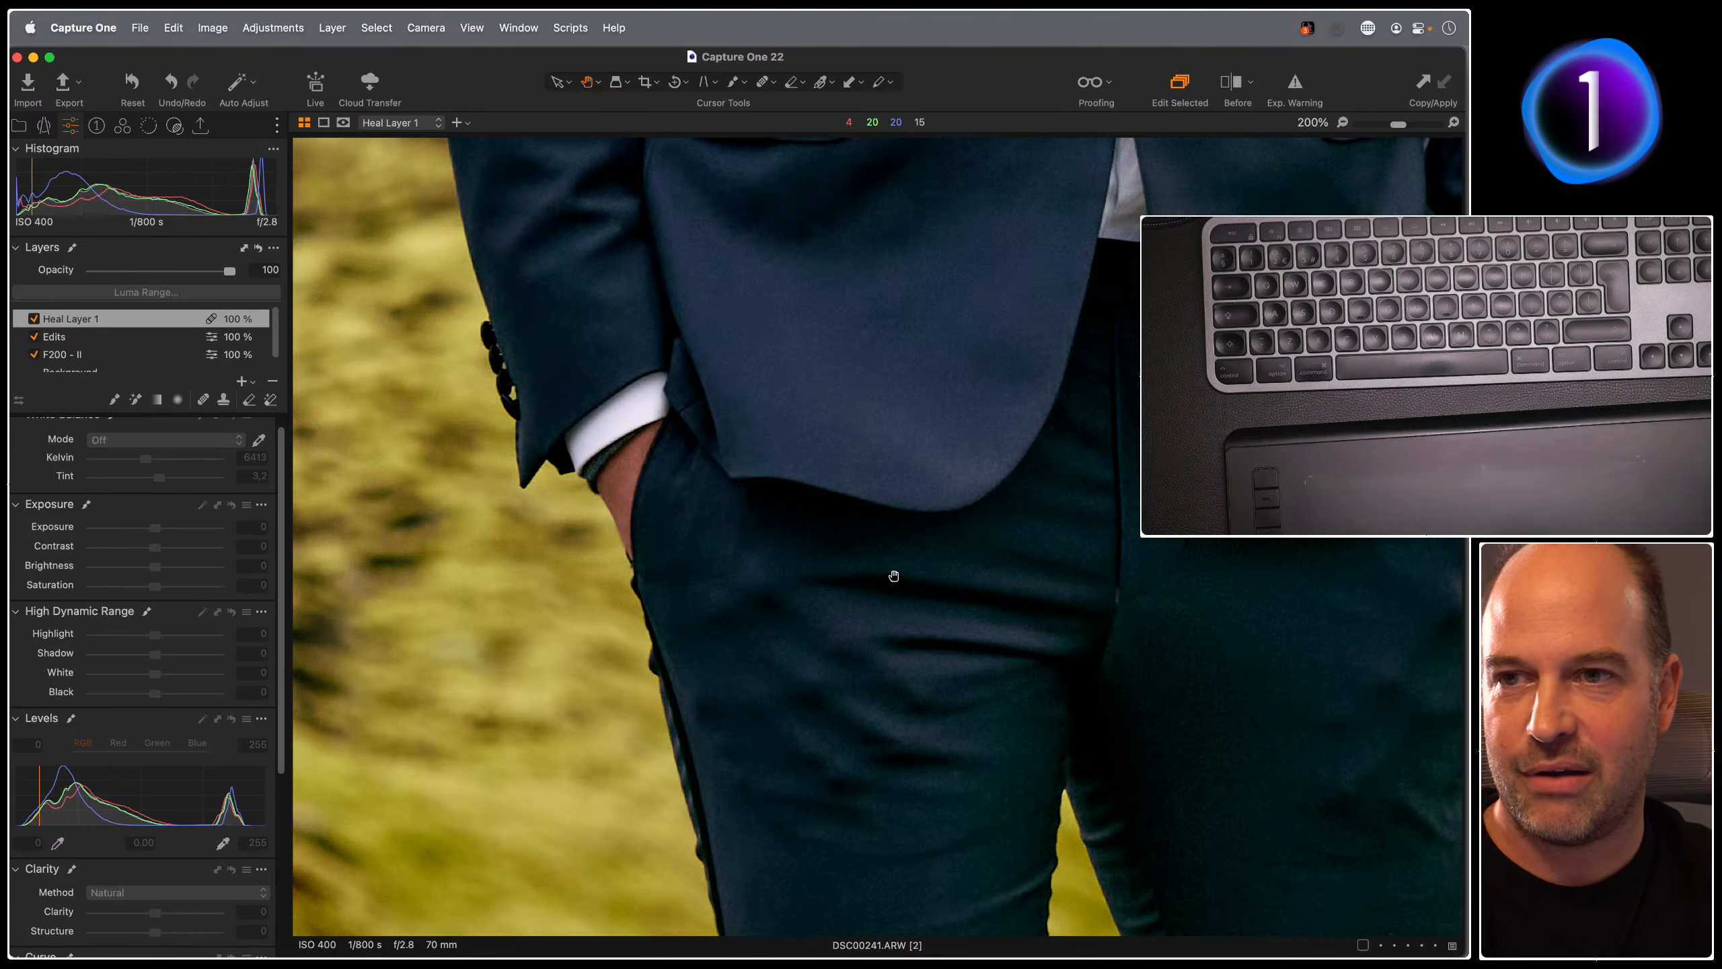
double_click(854, 495)
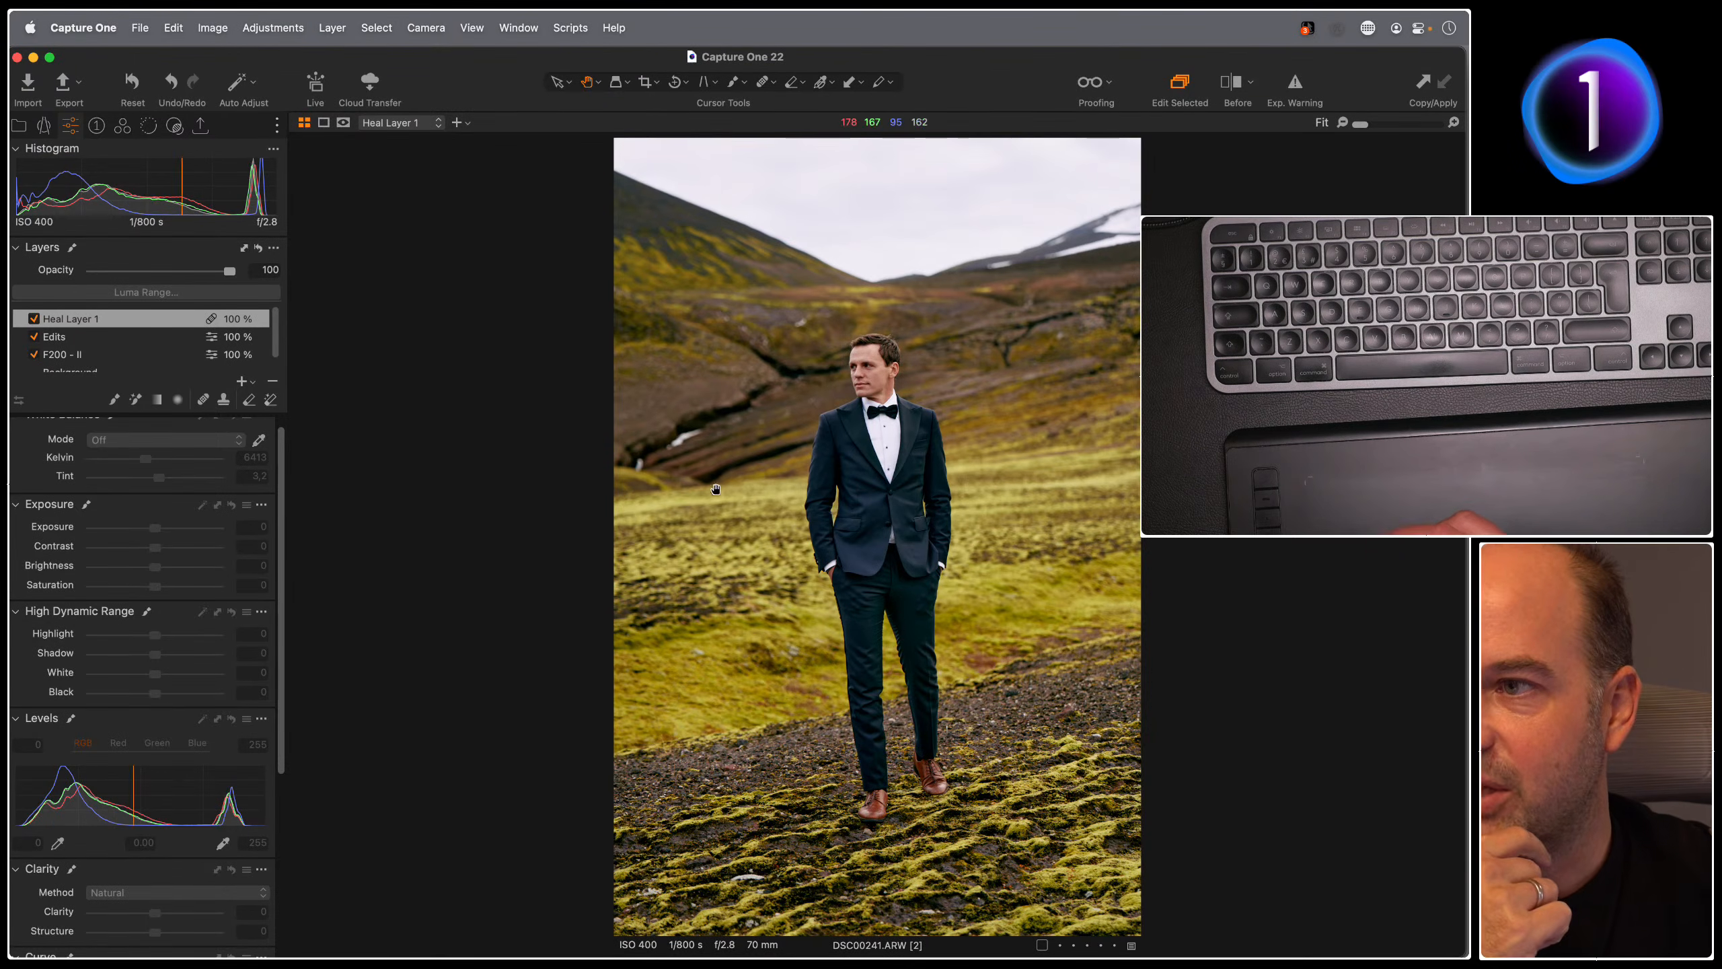
Step: Add a new filled adjustment layer above Heal Layer 1, check its mask overlay, and display the mask in grayscale
left_click(243, 381)
left_click(325, 404)
key("m")
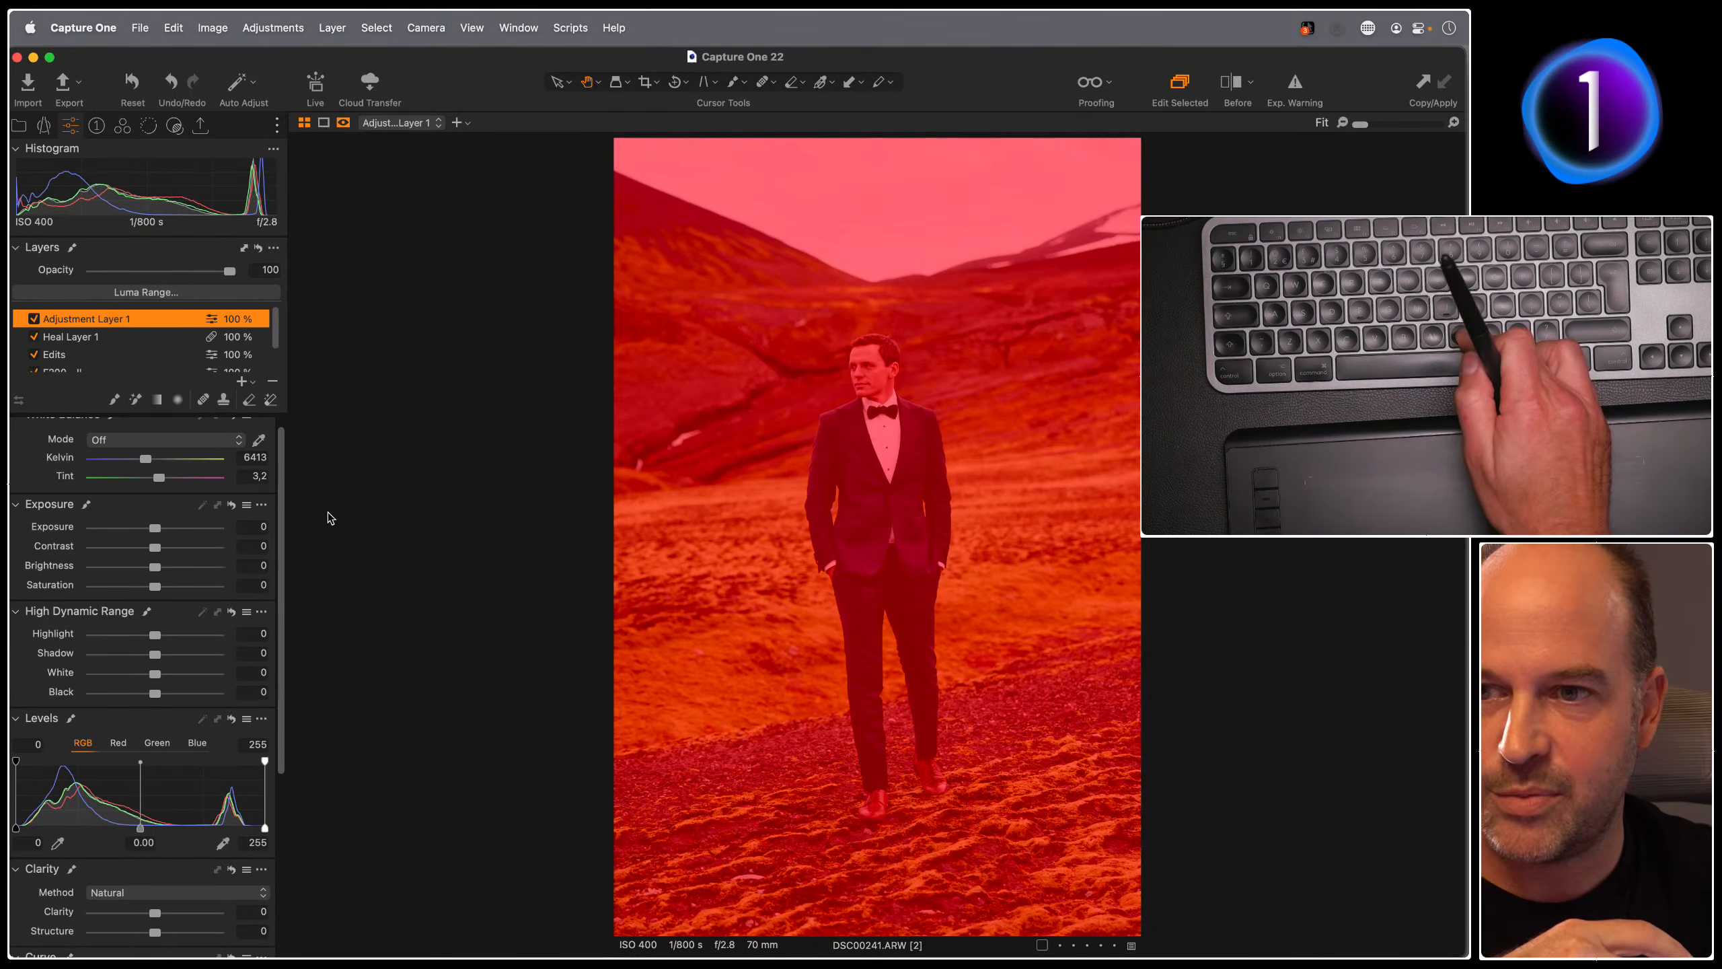
key("m")
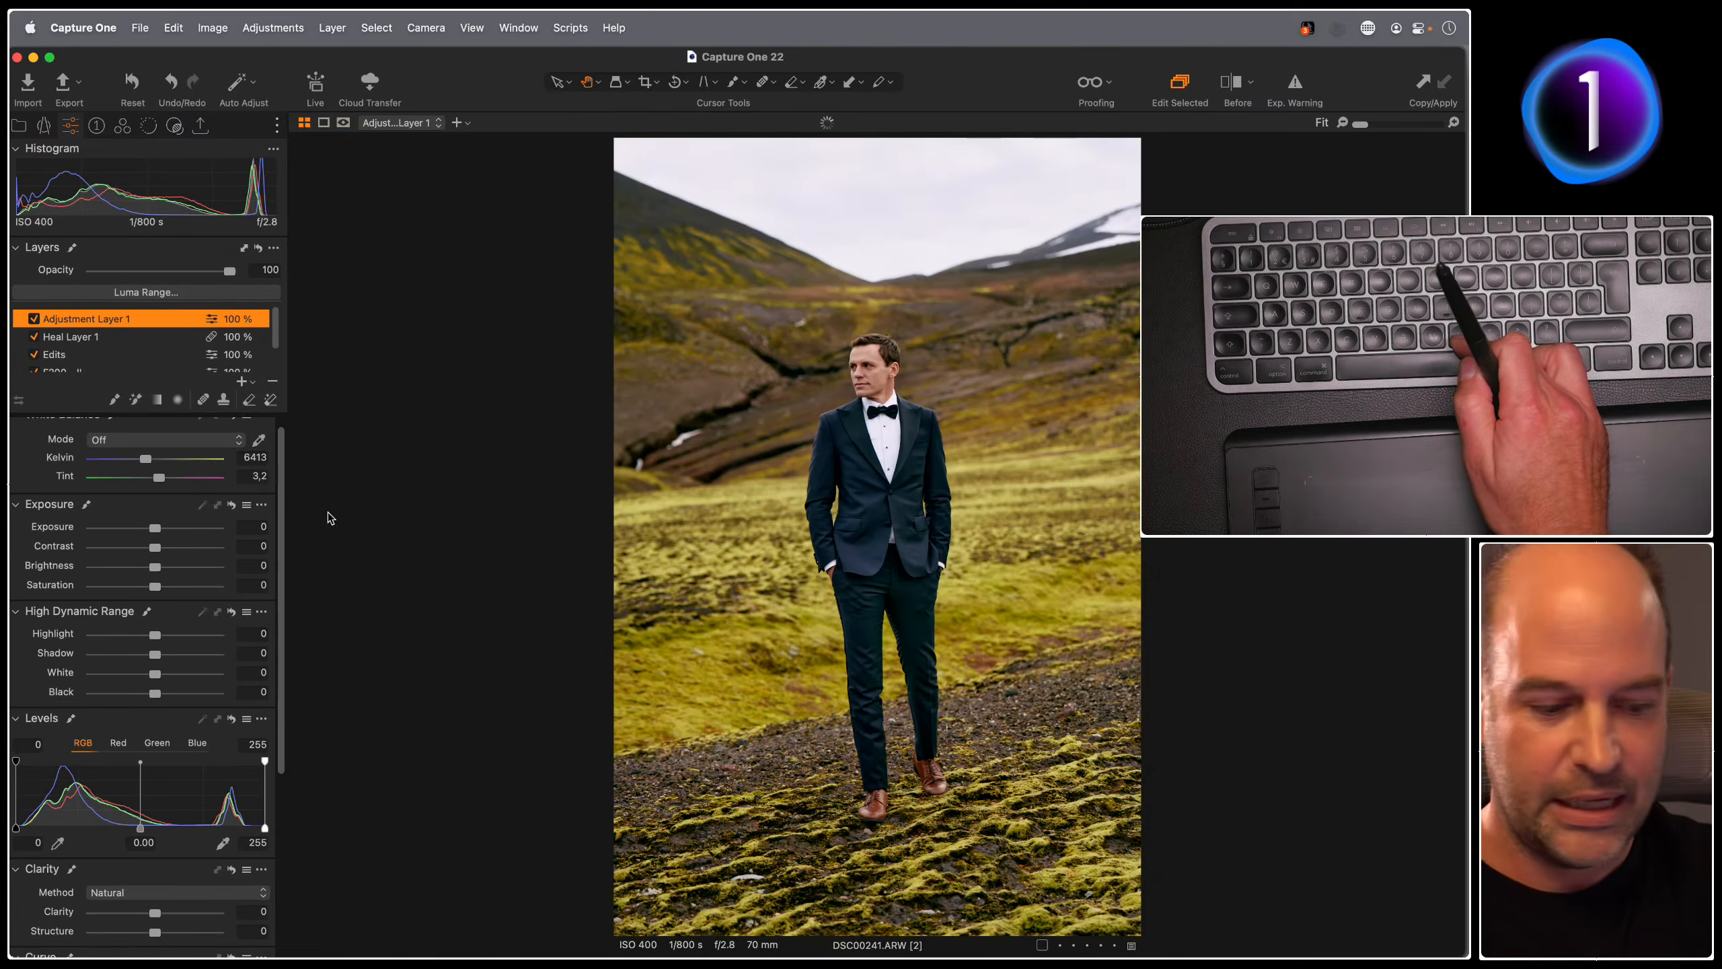
left_click(345, 124)
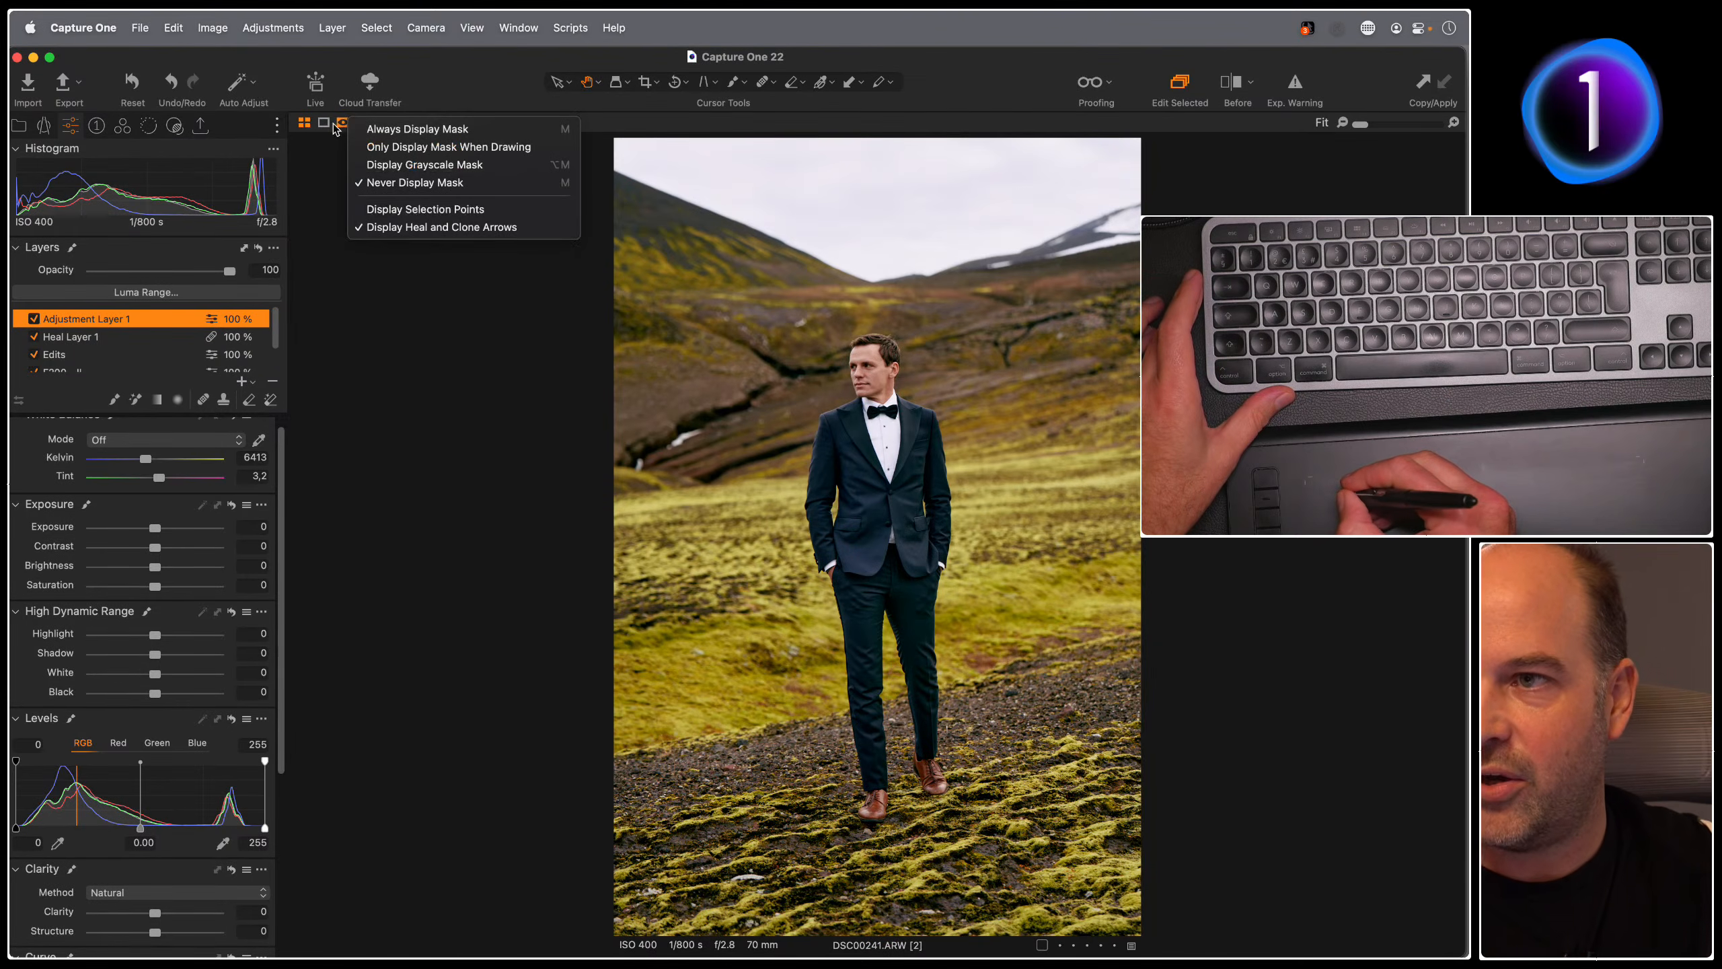
left_click(394, 165)
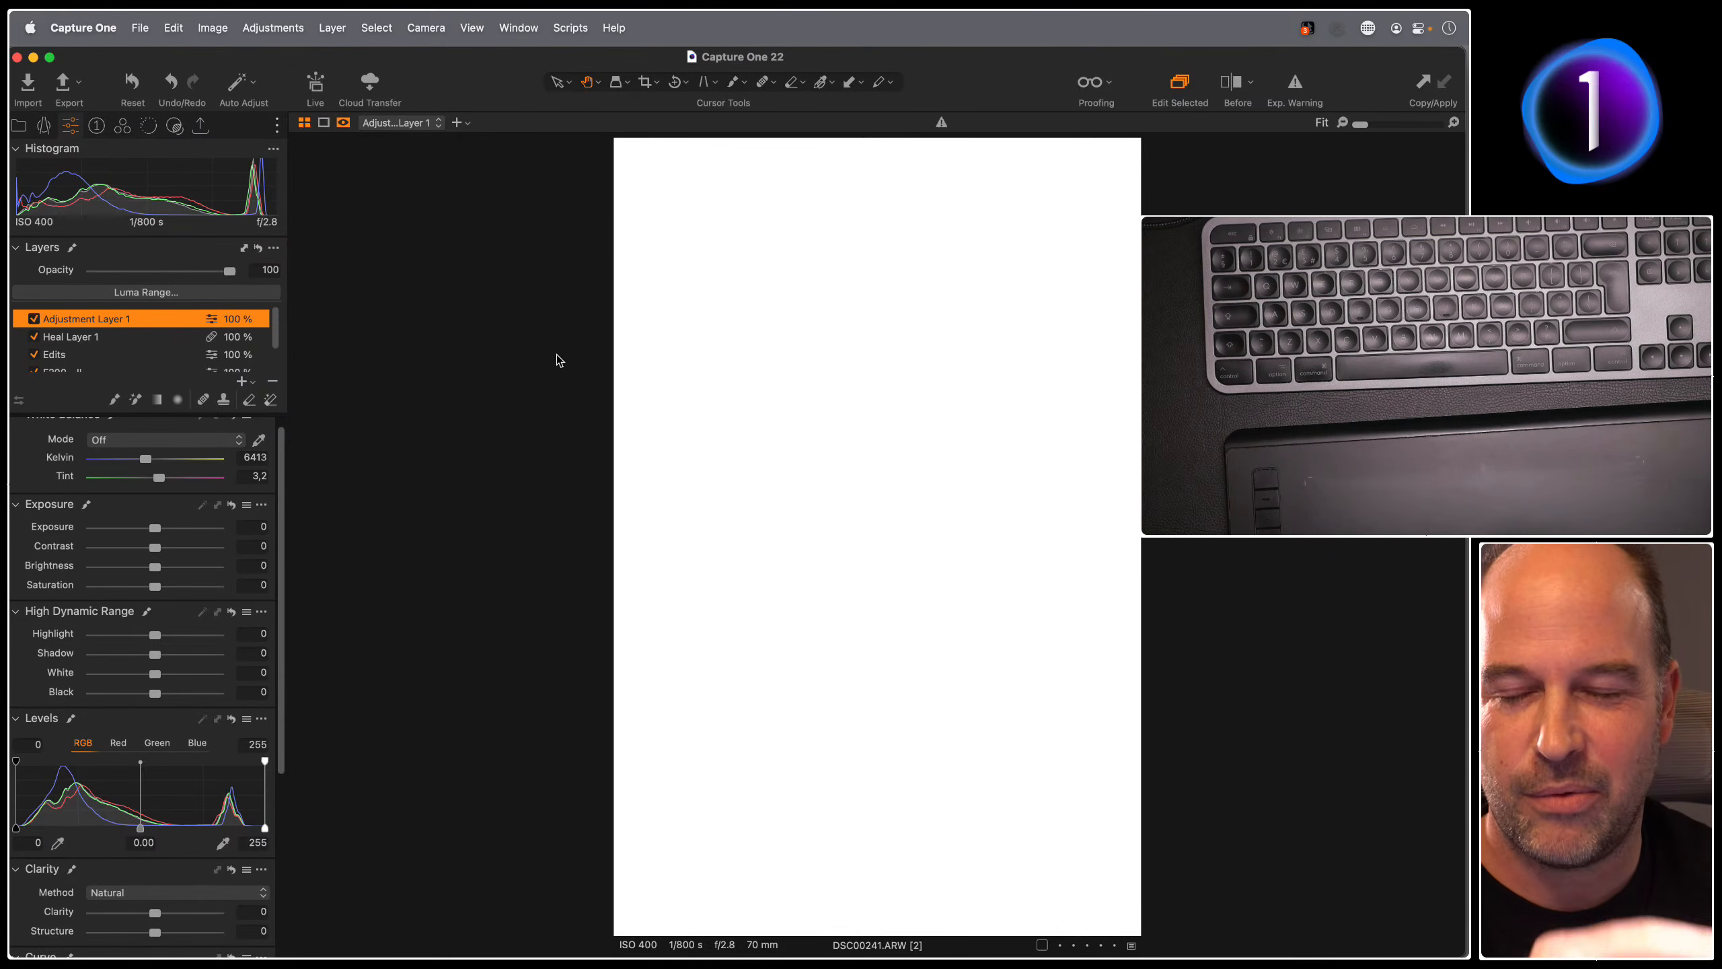
Step: Limit the adjustment layer's mask with a luma range of 0 to 55 and an upper falloff of 75, and check the mask overlay
left_click(161, 294)
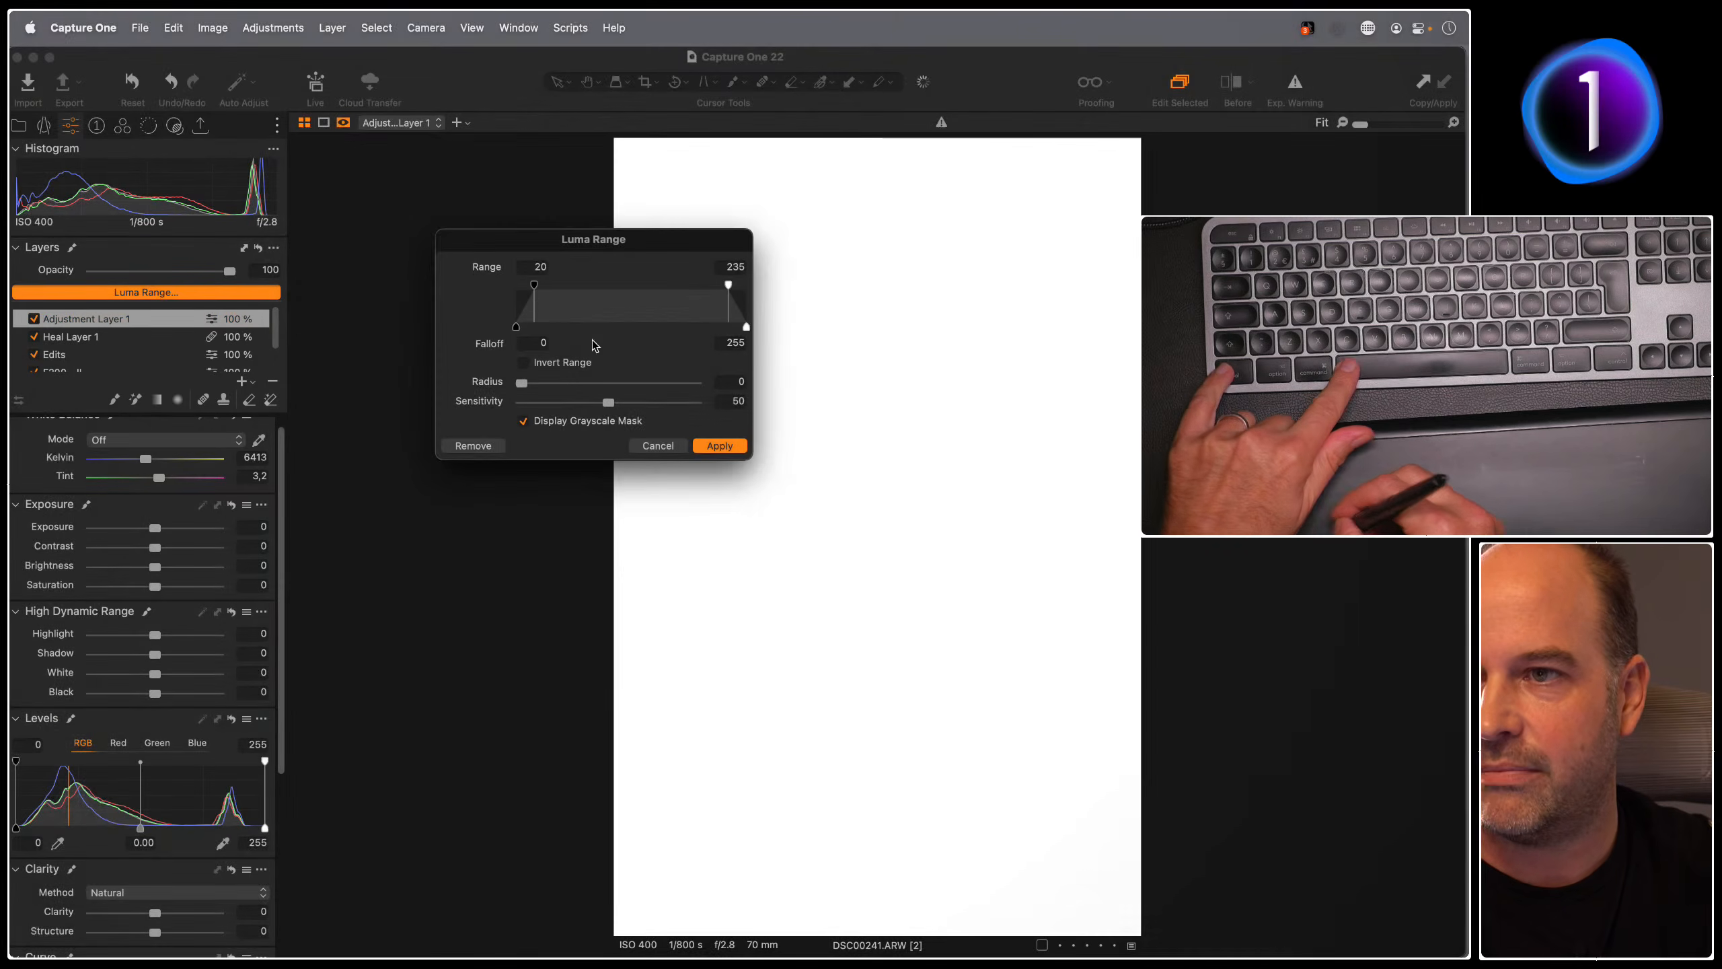
left_click_drag(534, 286, 515, 285)
left_click_drag(728, 286, 557, 287)
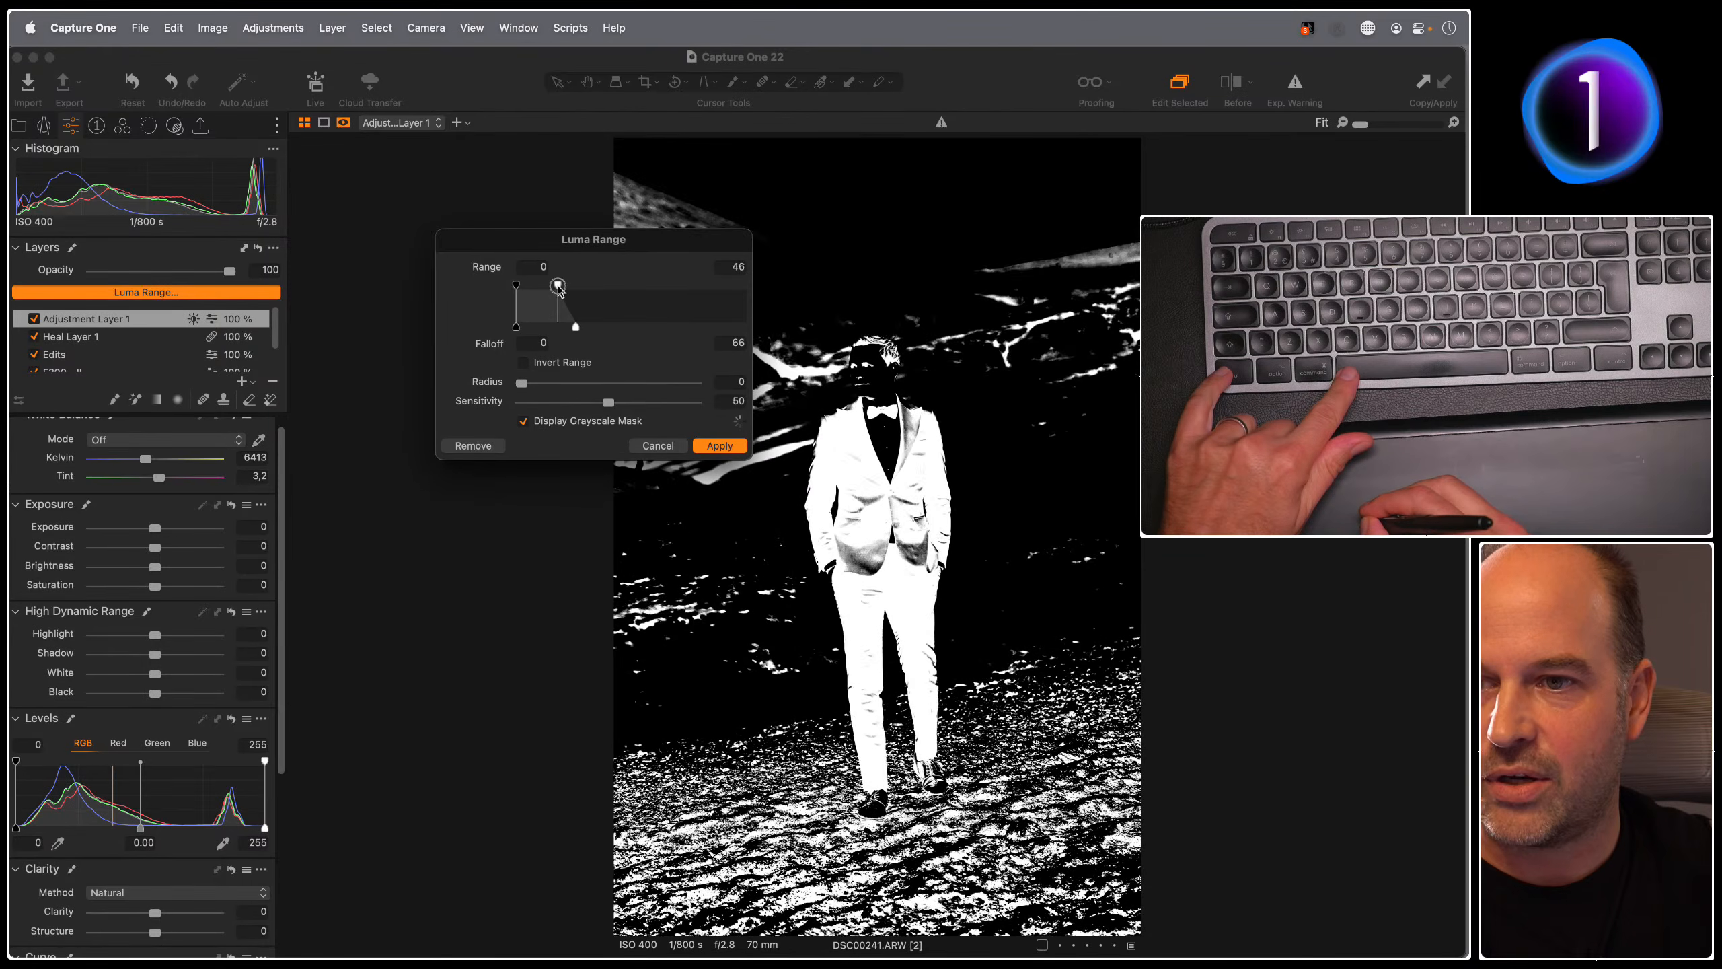
left_click_drag(557, 286, 567, 288)
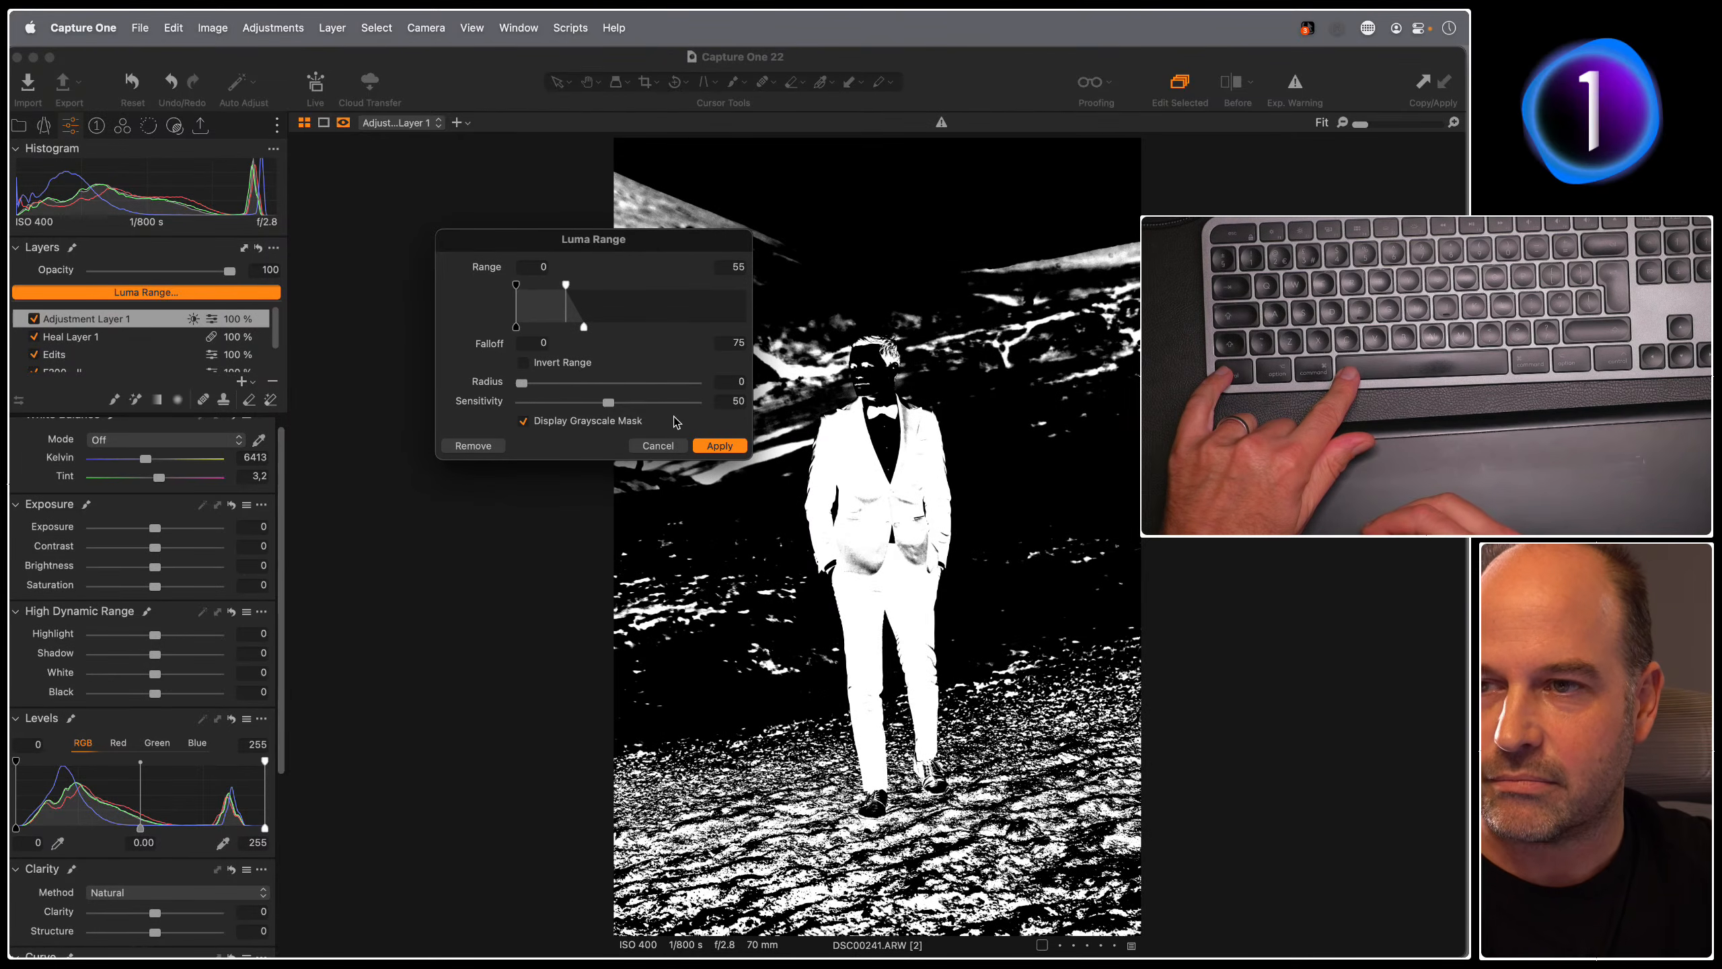
left_click(717, 446)
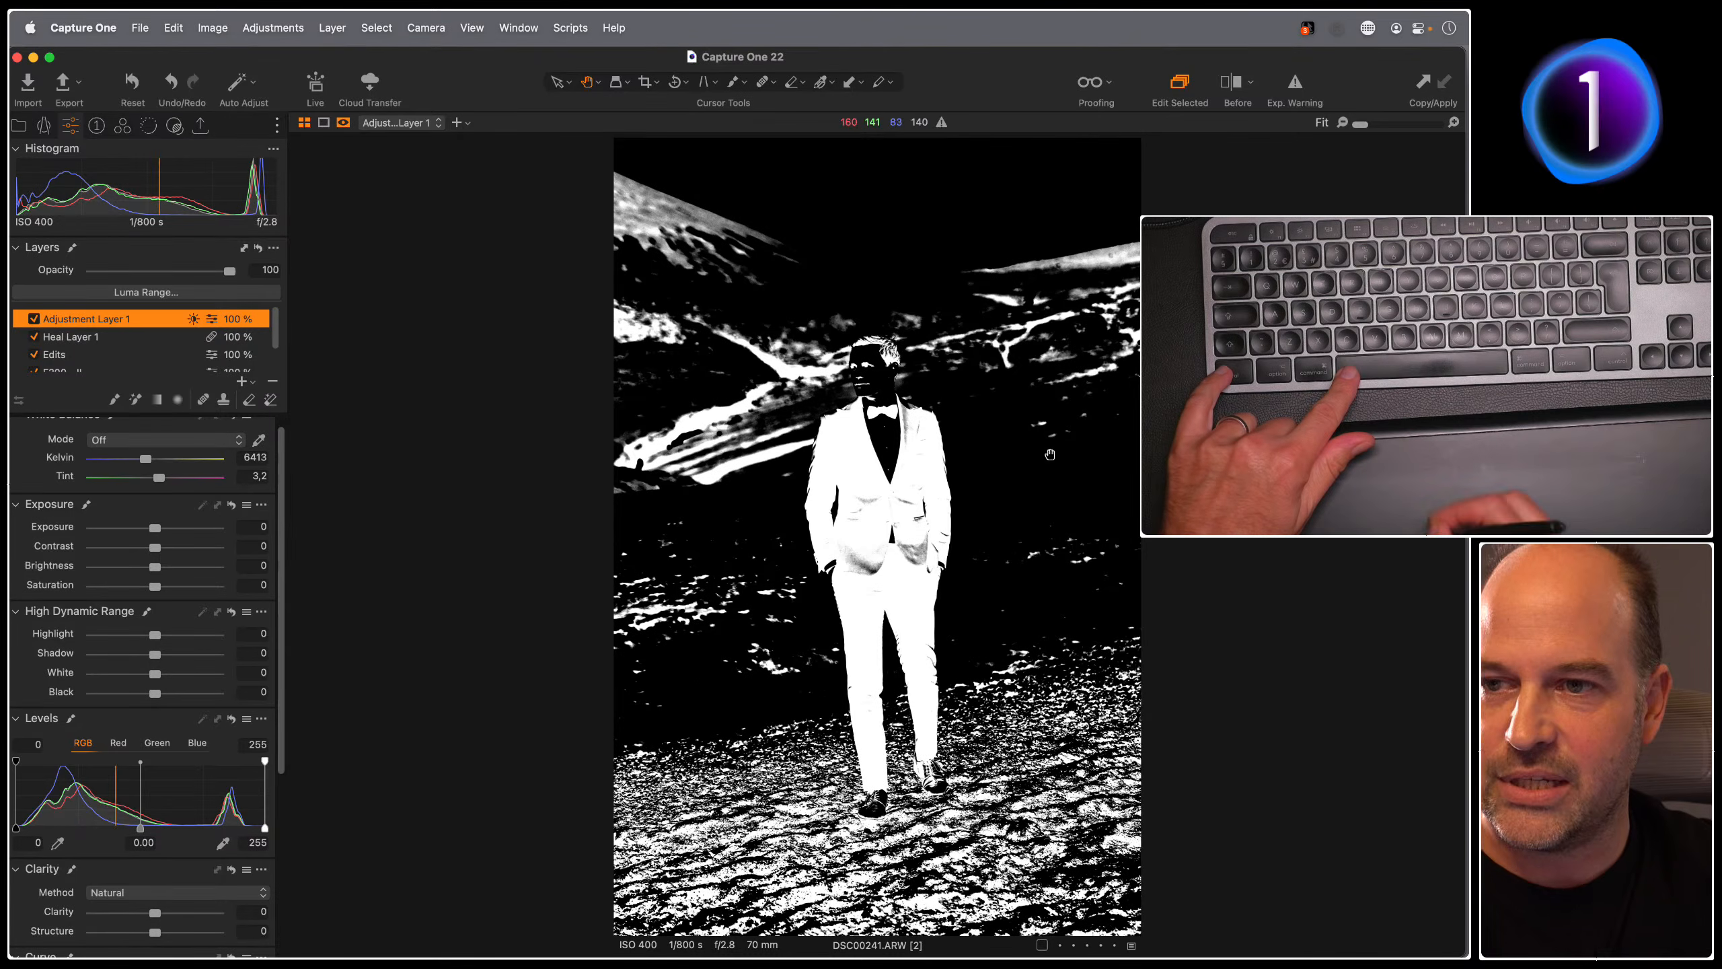
key("m")
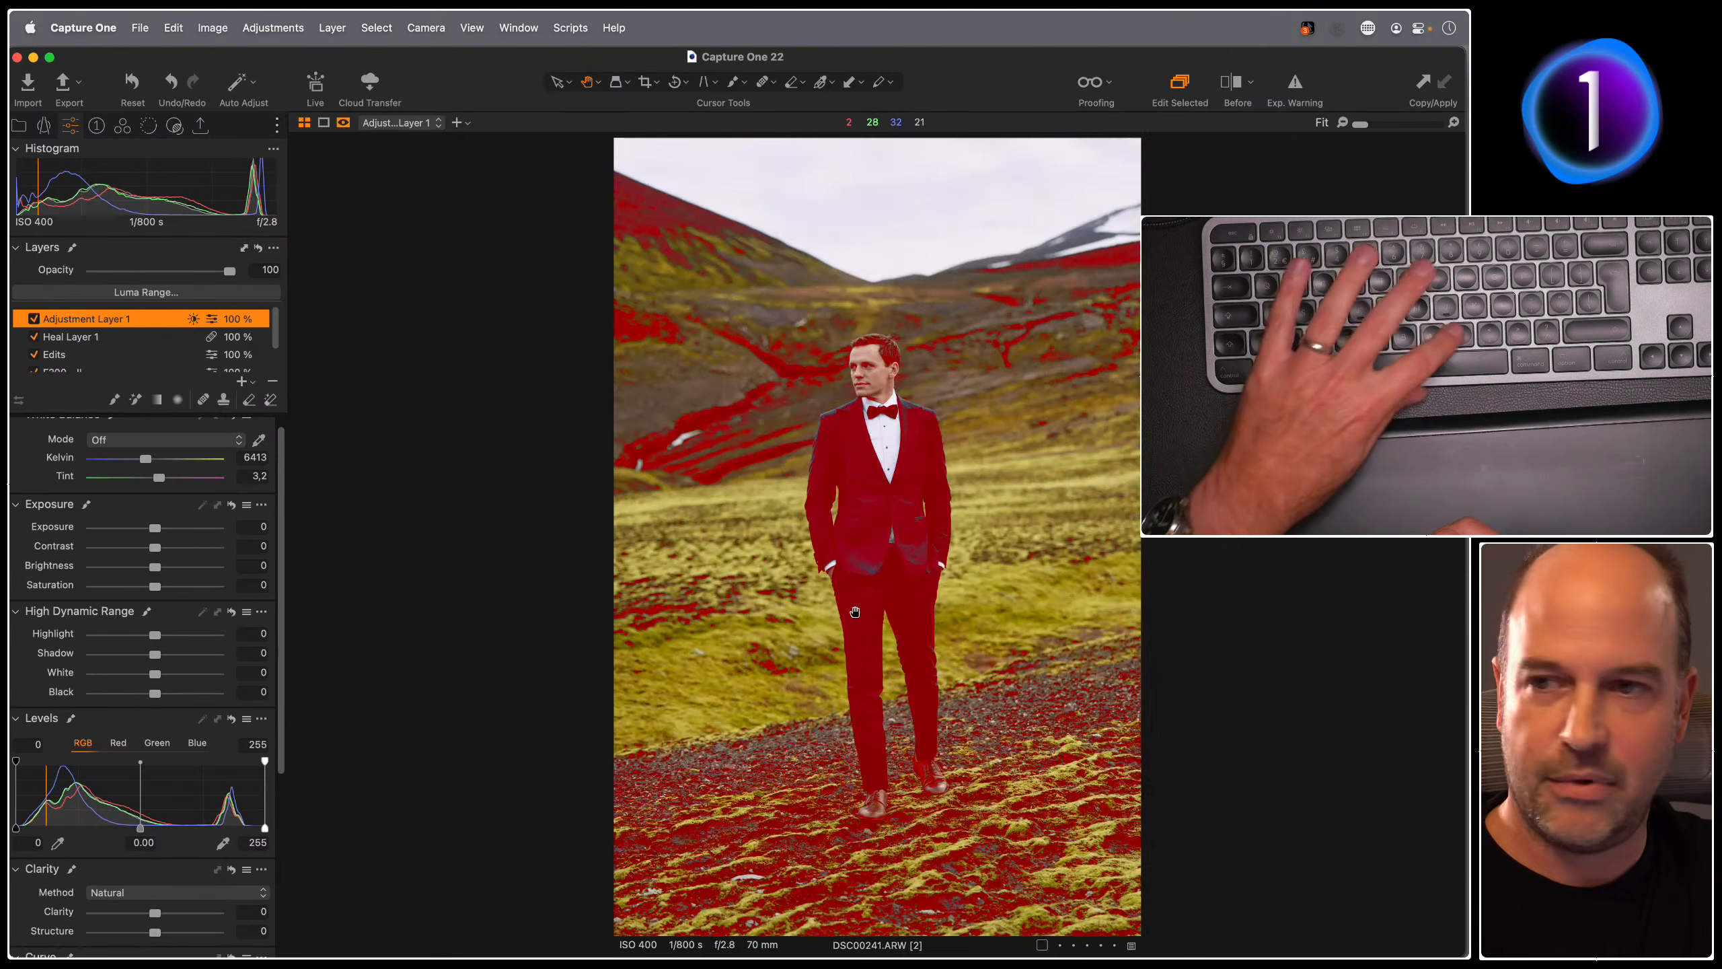
key("m")
key("m")
key("m")
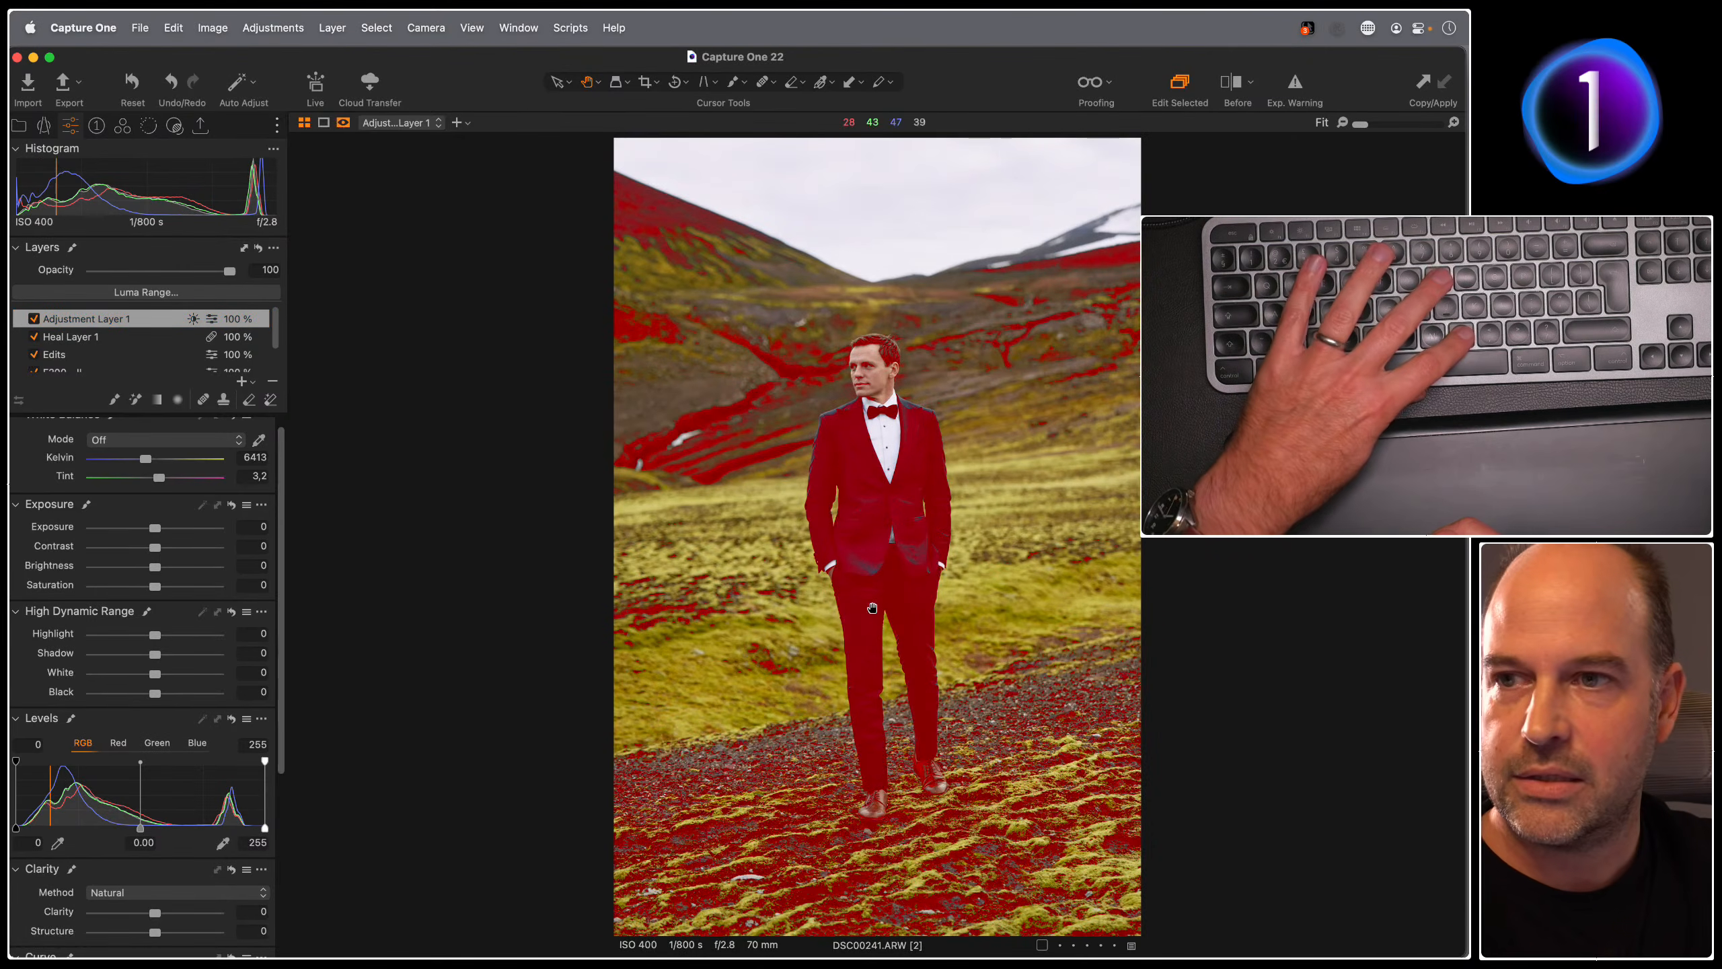
Step: Examine the man's jacket and trousers at 100% and 200% zoom with the mask overlay hidden
left_click(711, 475)
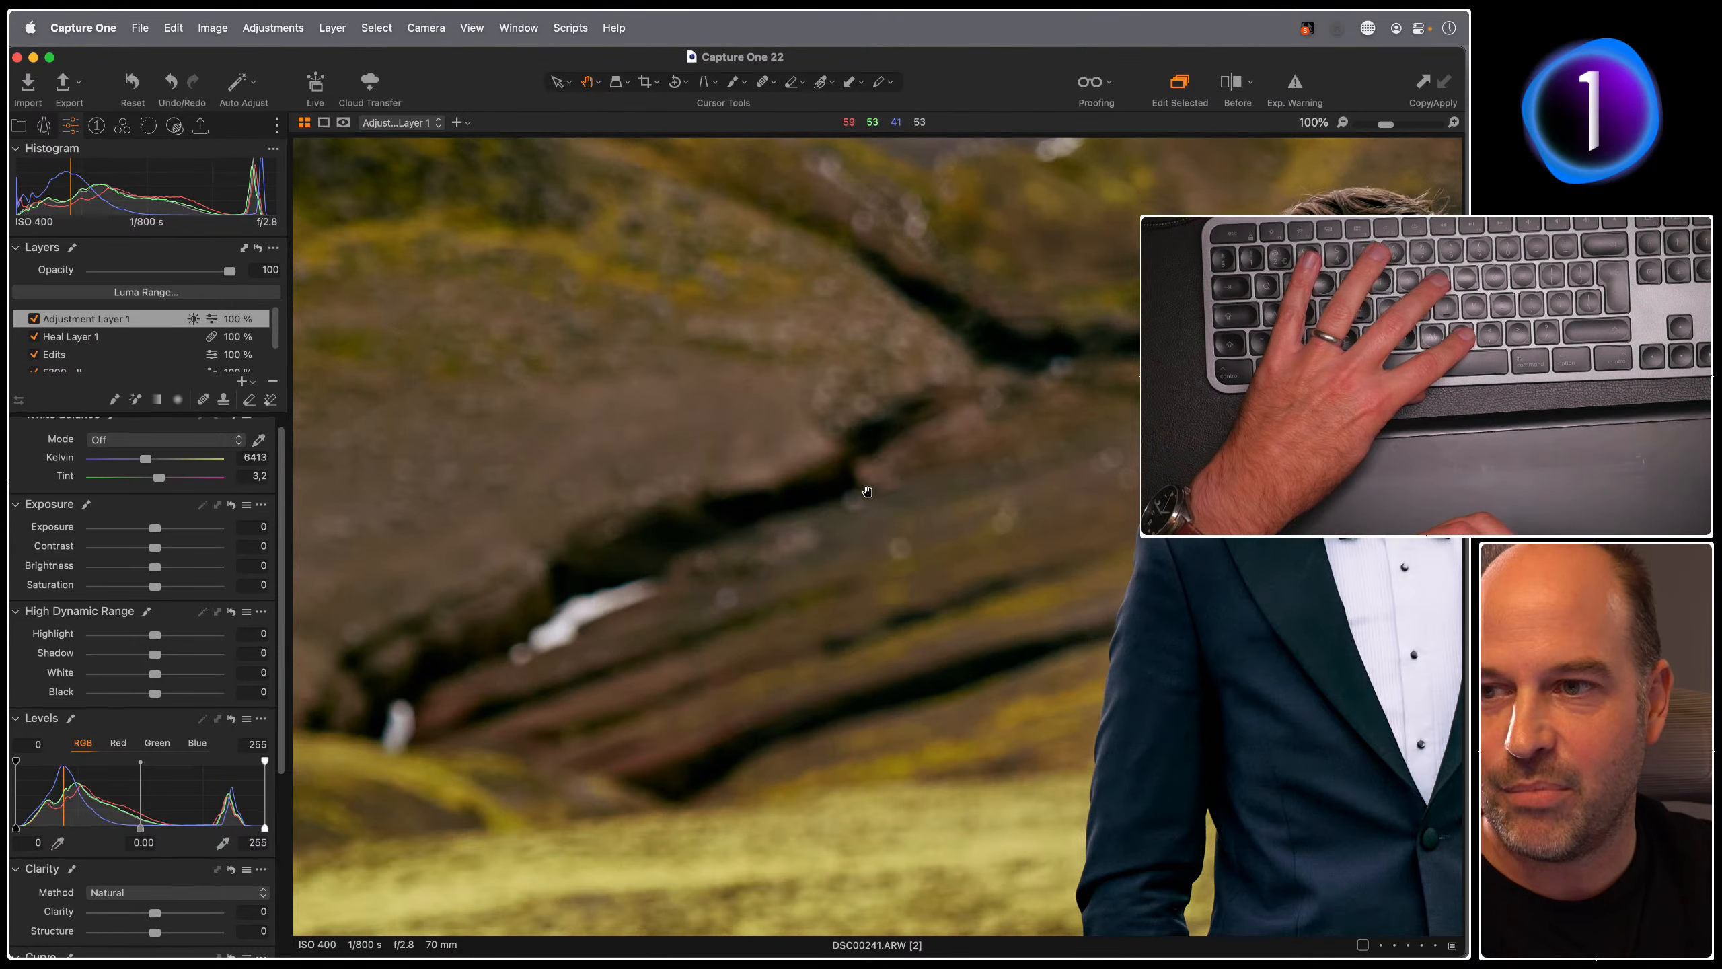
left_click_drag(744, 592, 729, 435)
left_click_drag(984, 528, 549, 562)
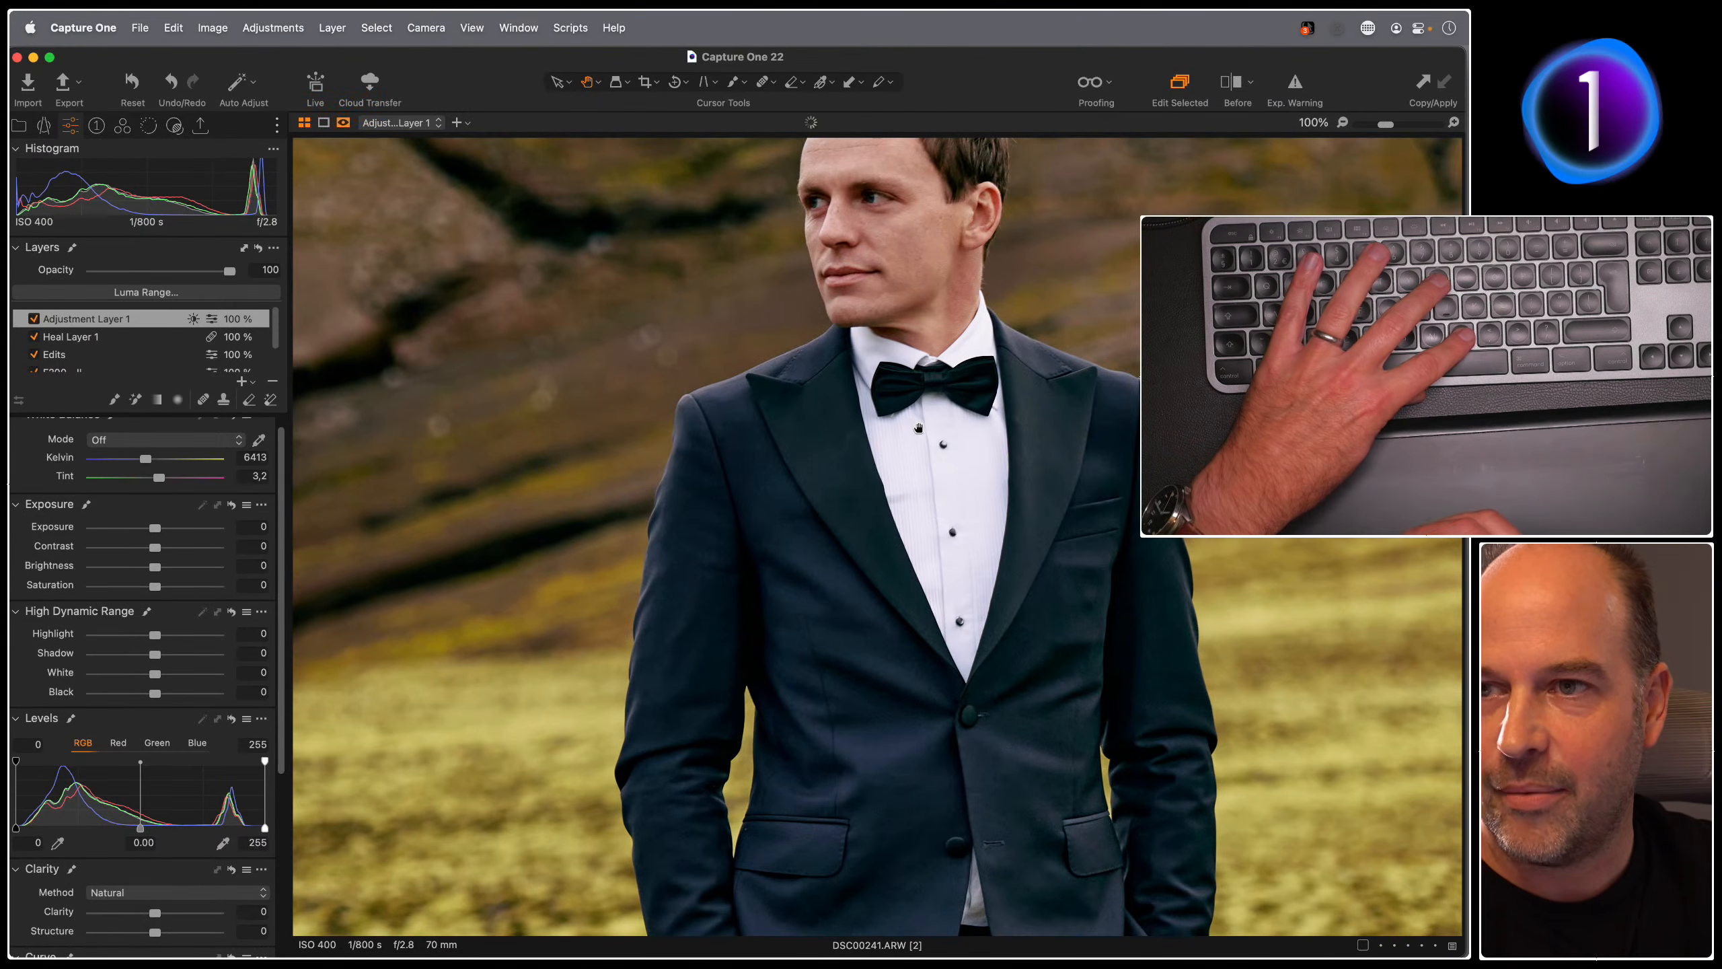
key("m")
left_click_drag(915, 435, 912, 224)
left_click_drag(841, 499, 864, 317)
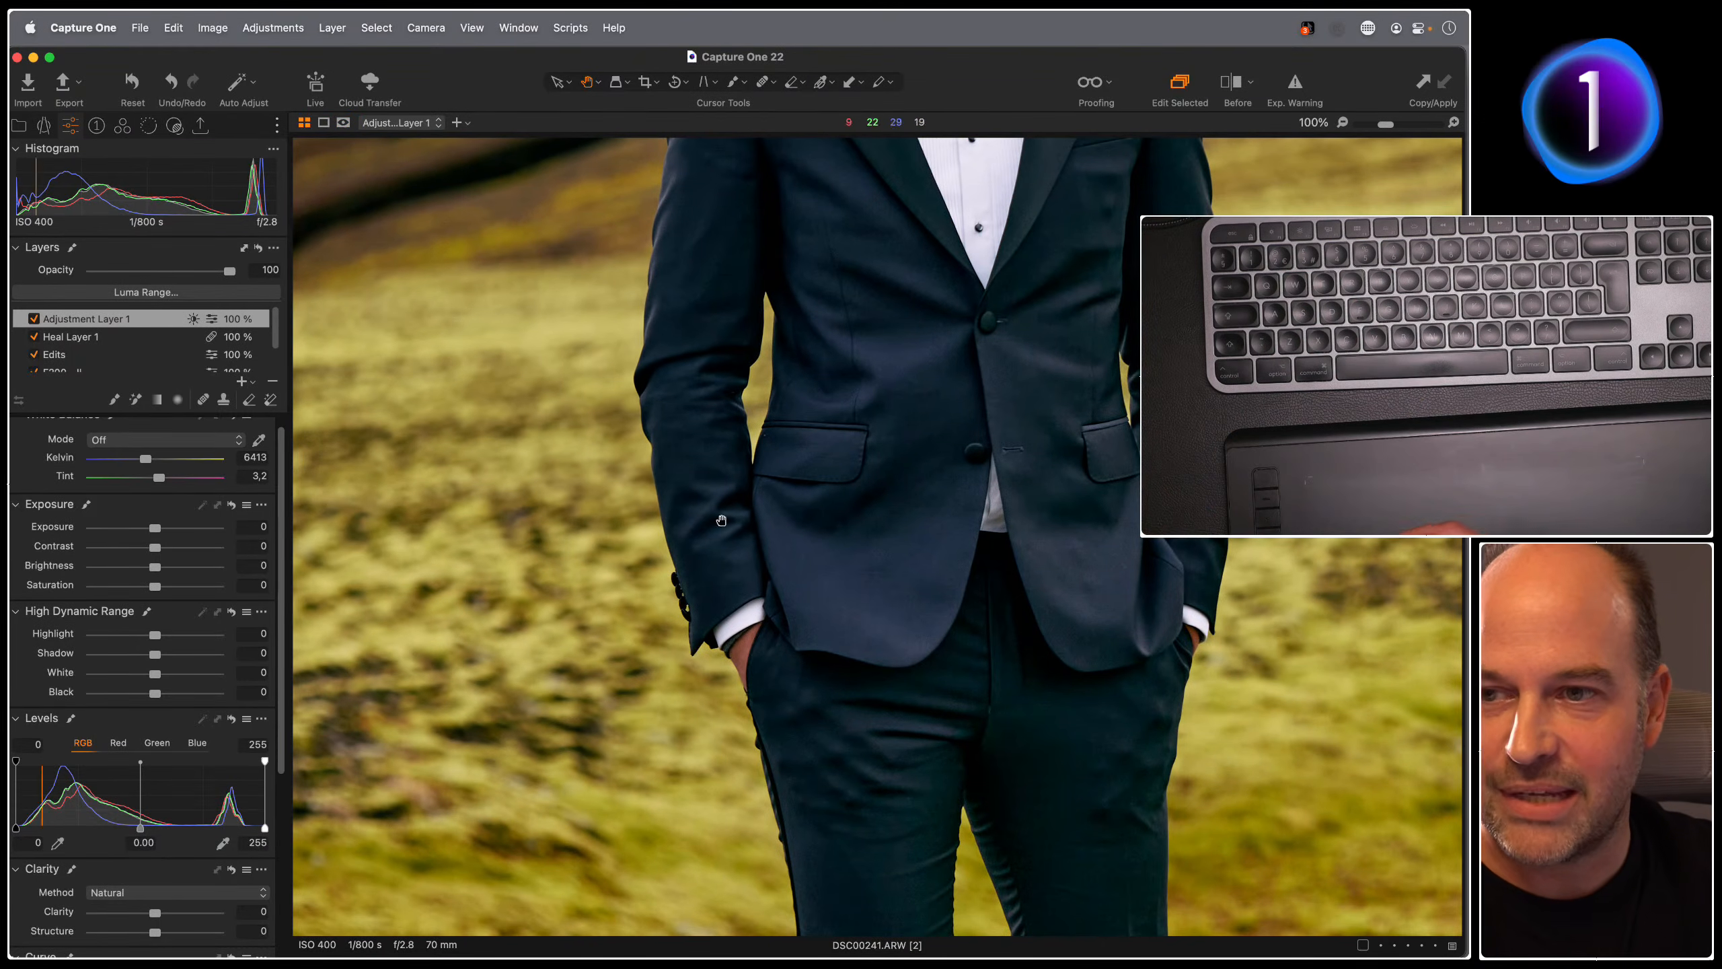
left_click_drag(940, 553, 901, 429)
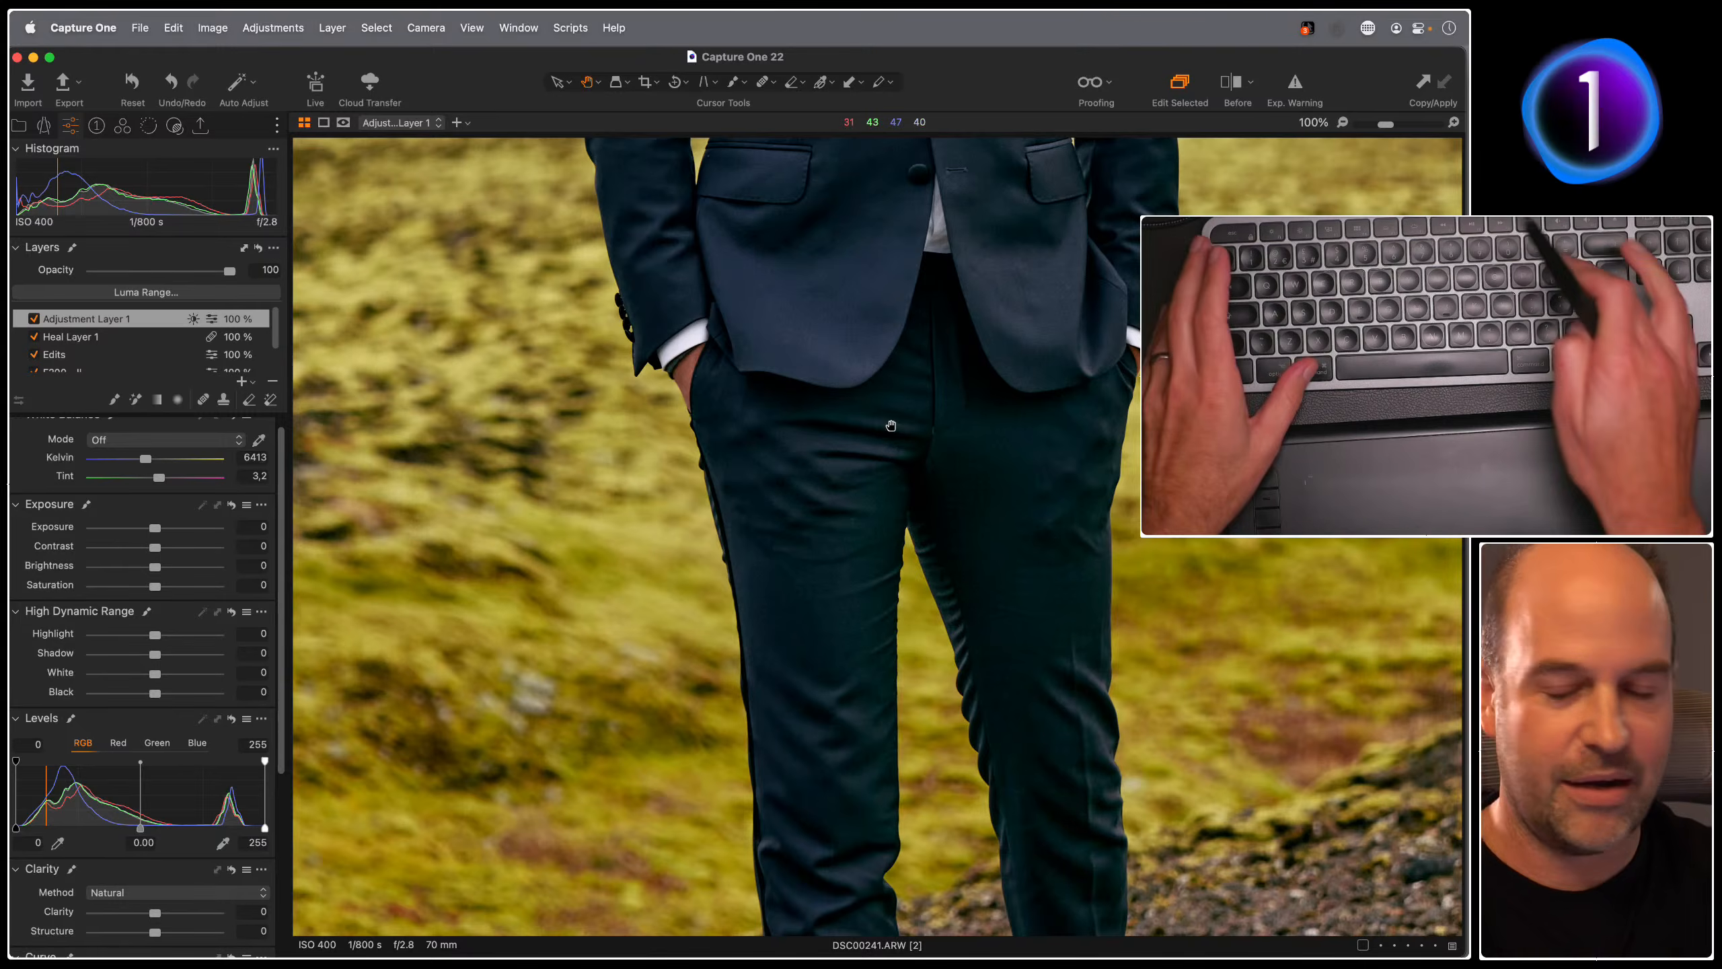
key("super+equal")
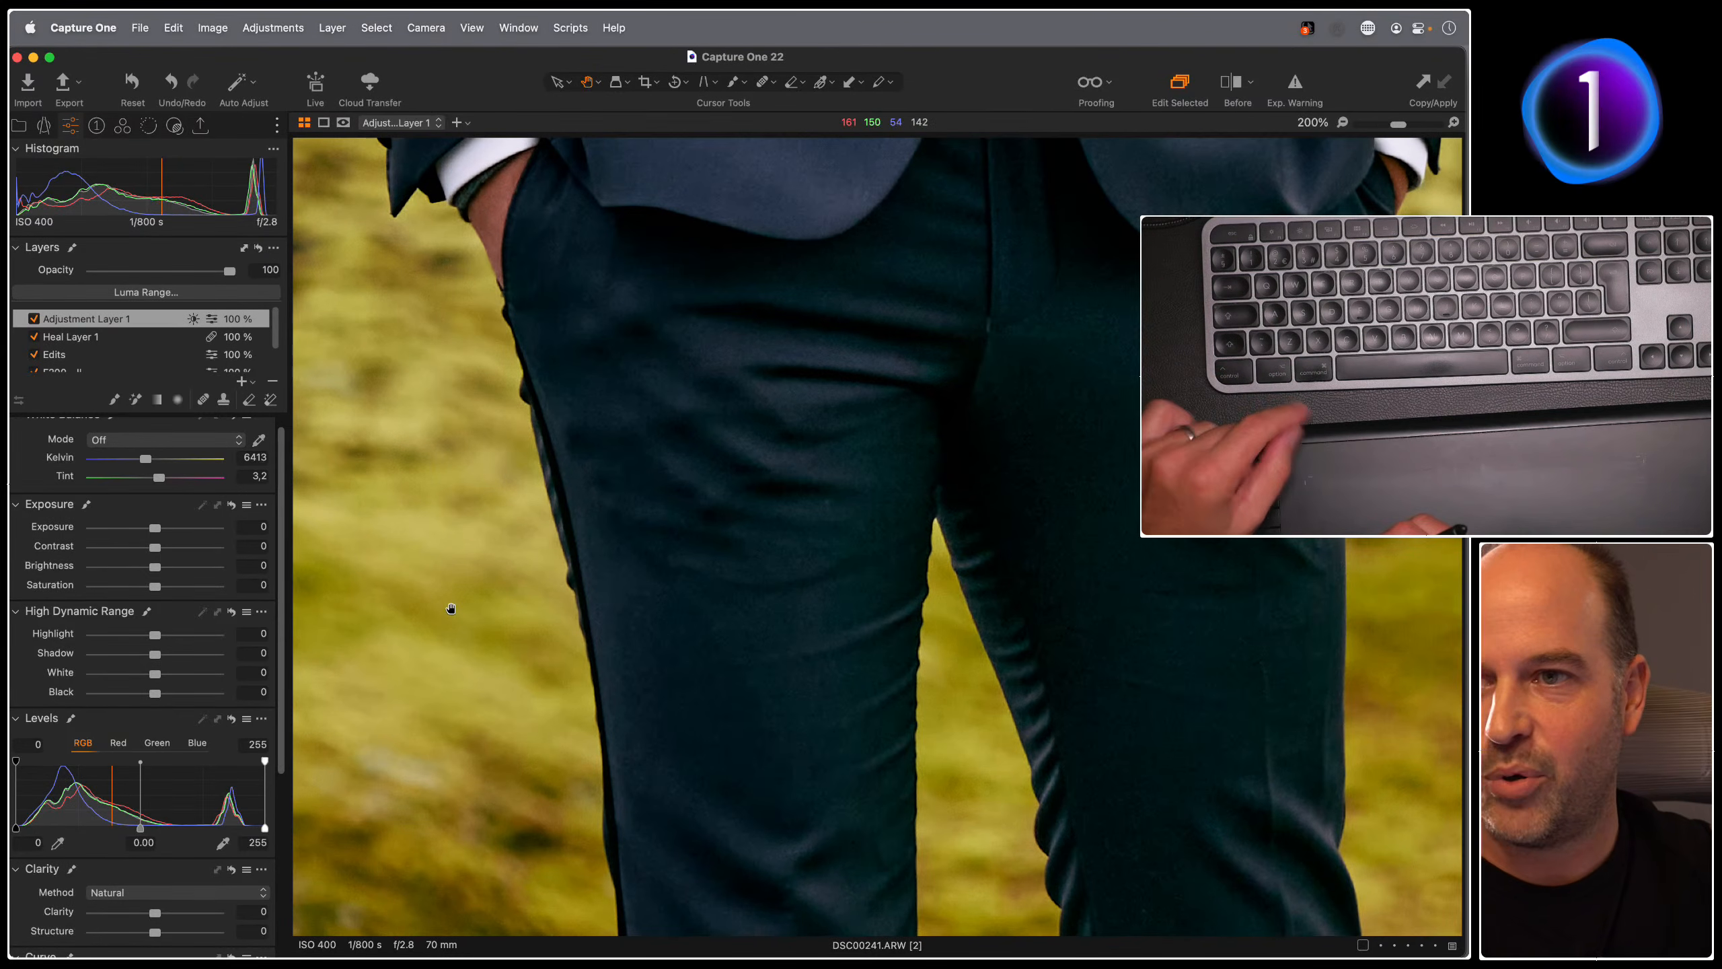
Step: Set luminance noise reduction on Adjustment Layer 1 to 57 while viewing the lower jacket at 200% zoom
key("super+0")
left_click(858, 396)
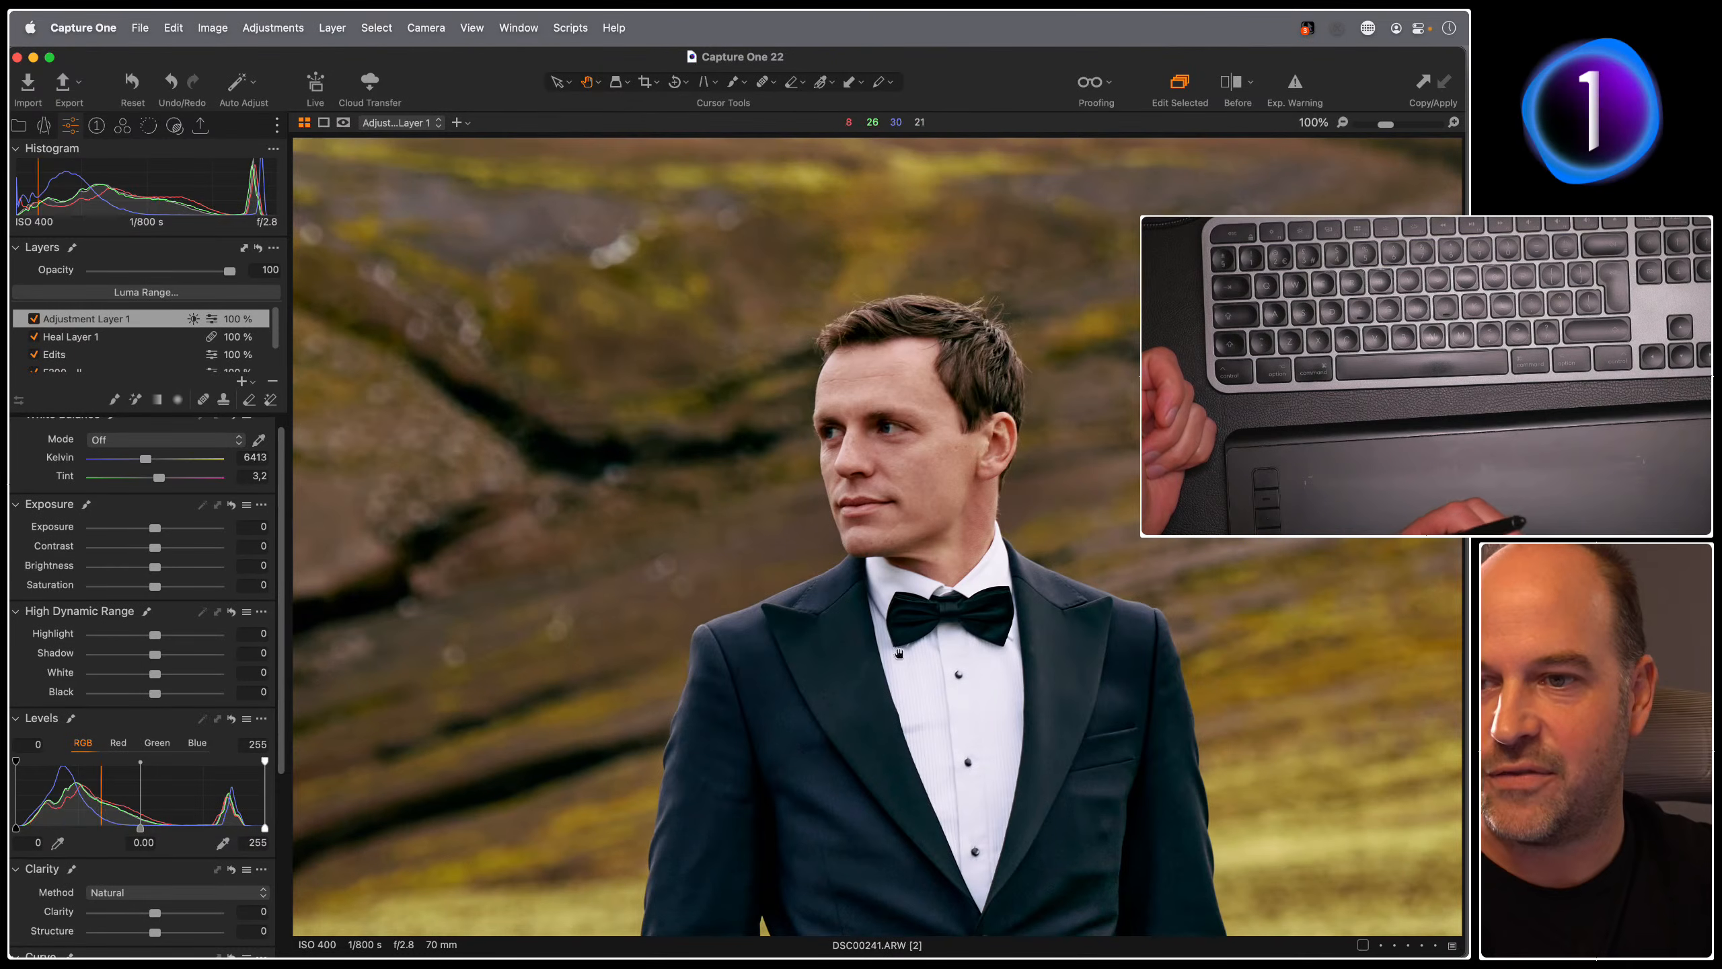
scroll(887, 333, "down", 10)
key("super+equal")
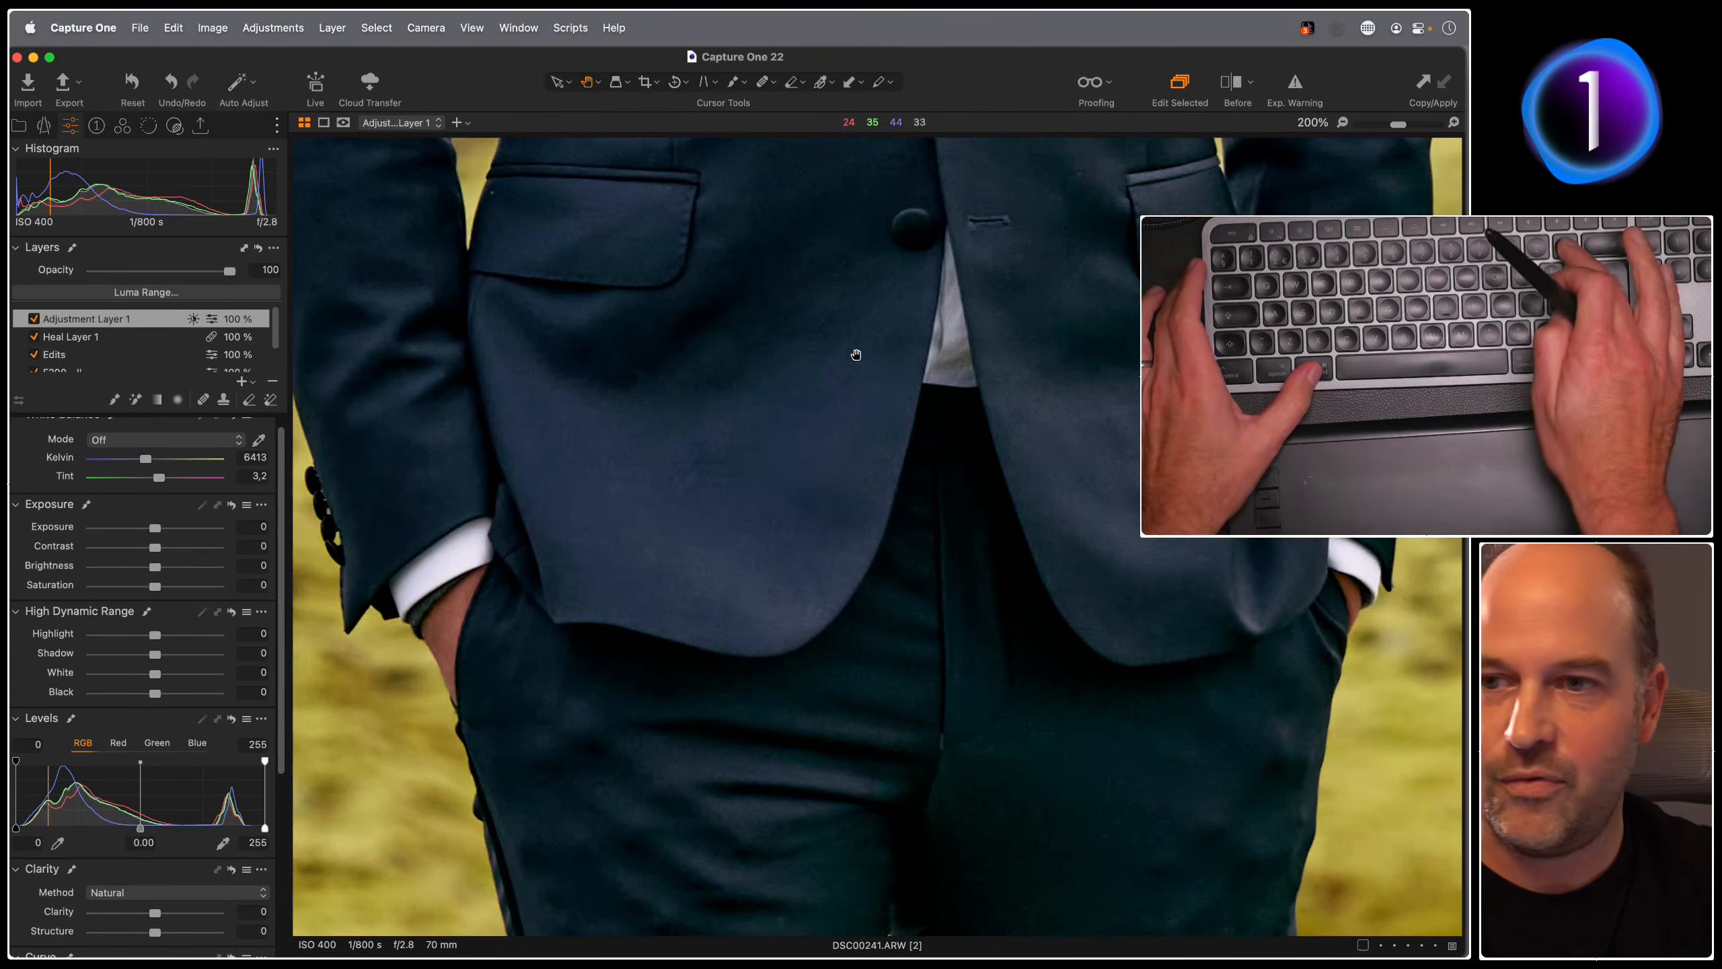
left_click(174, 126)
left_click(150, 126)
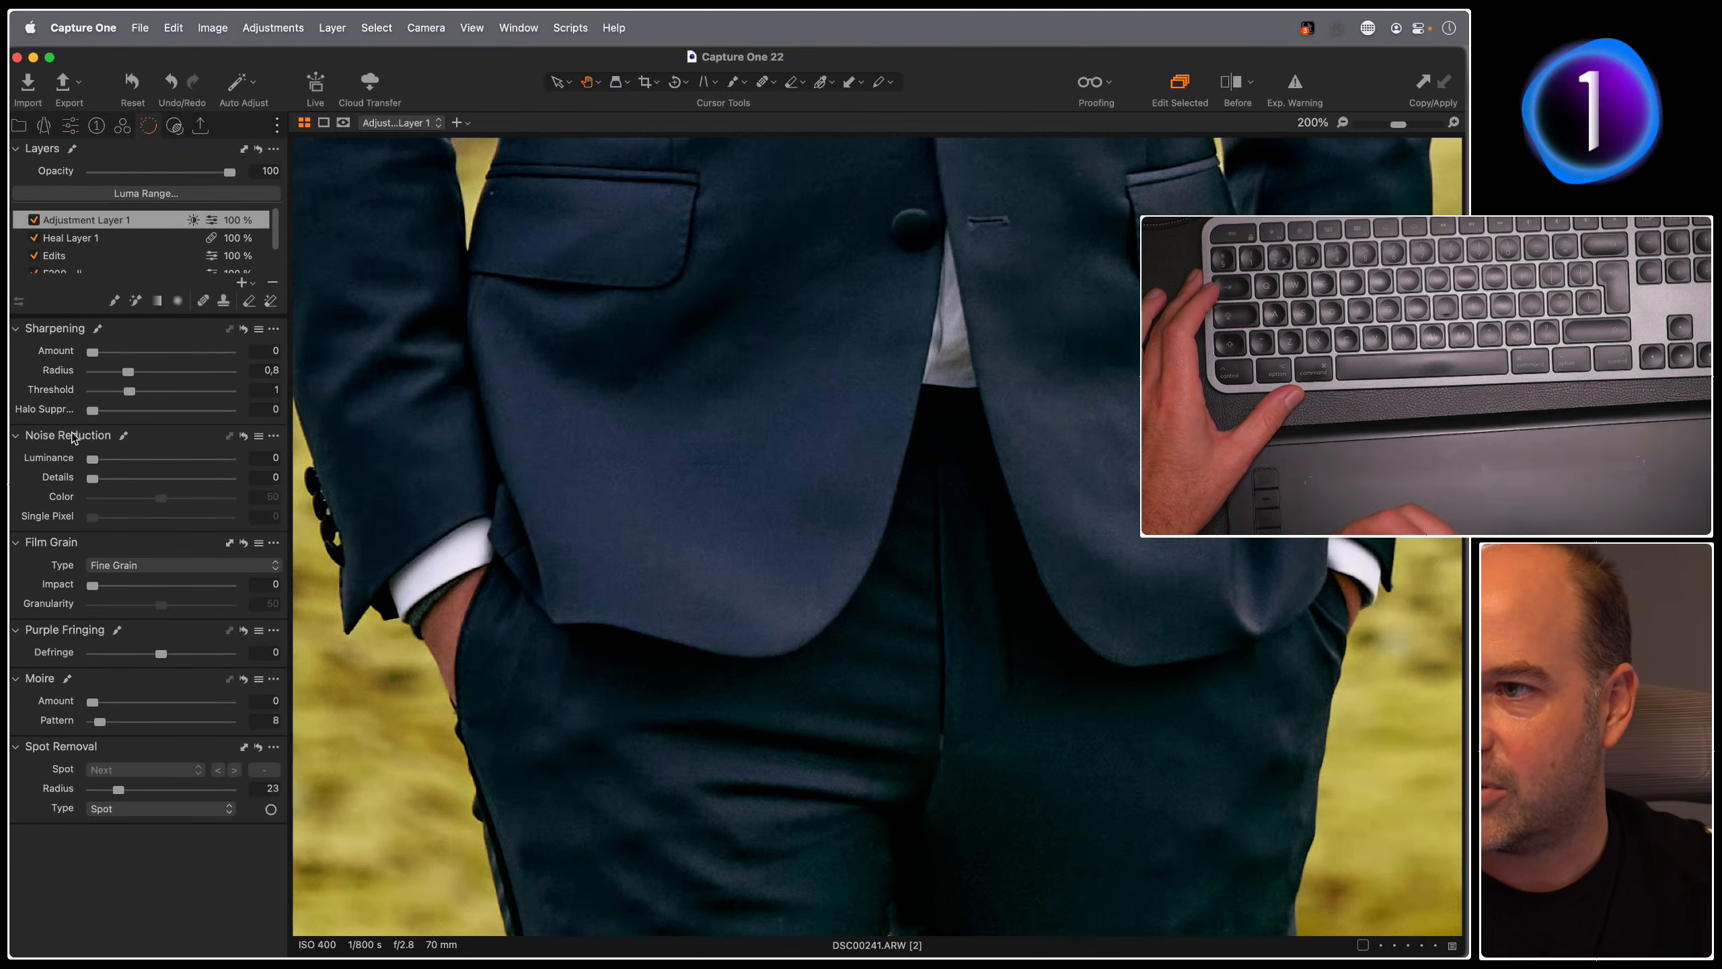
left_click_drag(91, 460, 170, 467)
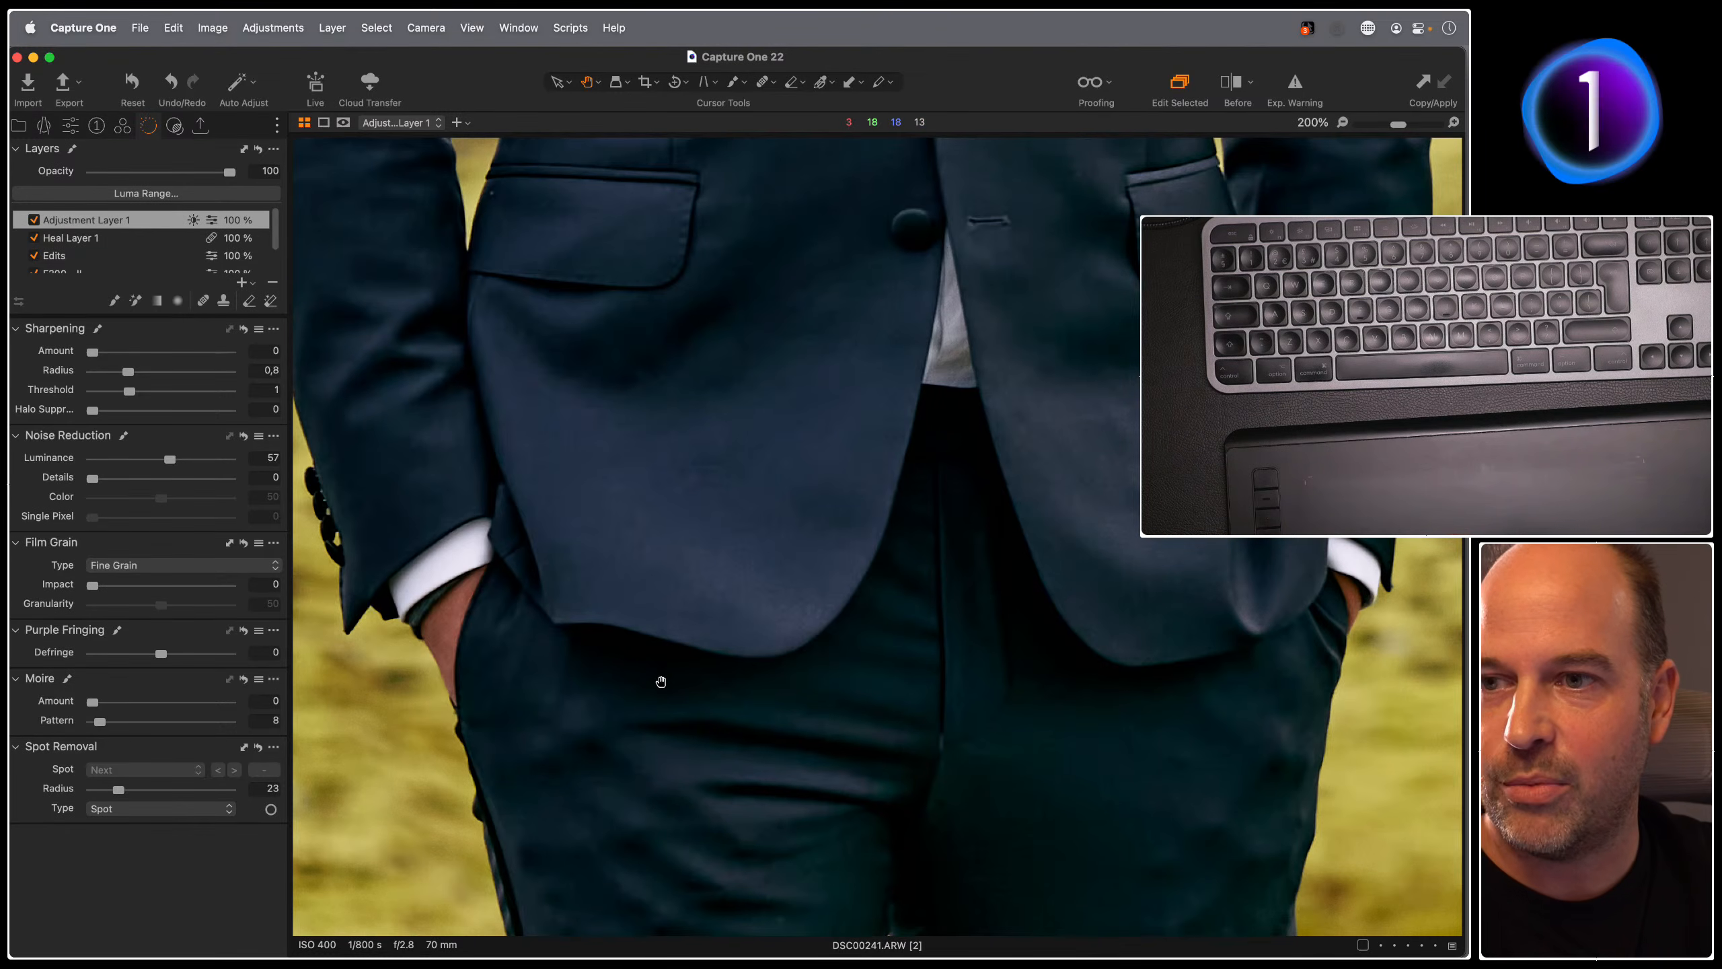
Step: Compare the jacket fabric with Adjustment Layer 1 switched off and on
scroll(703, 481, "up", 5)
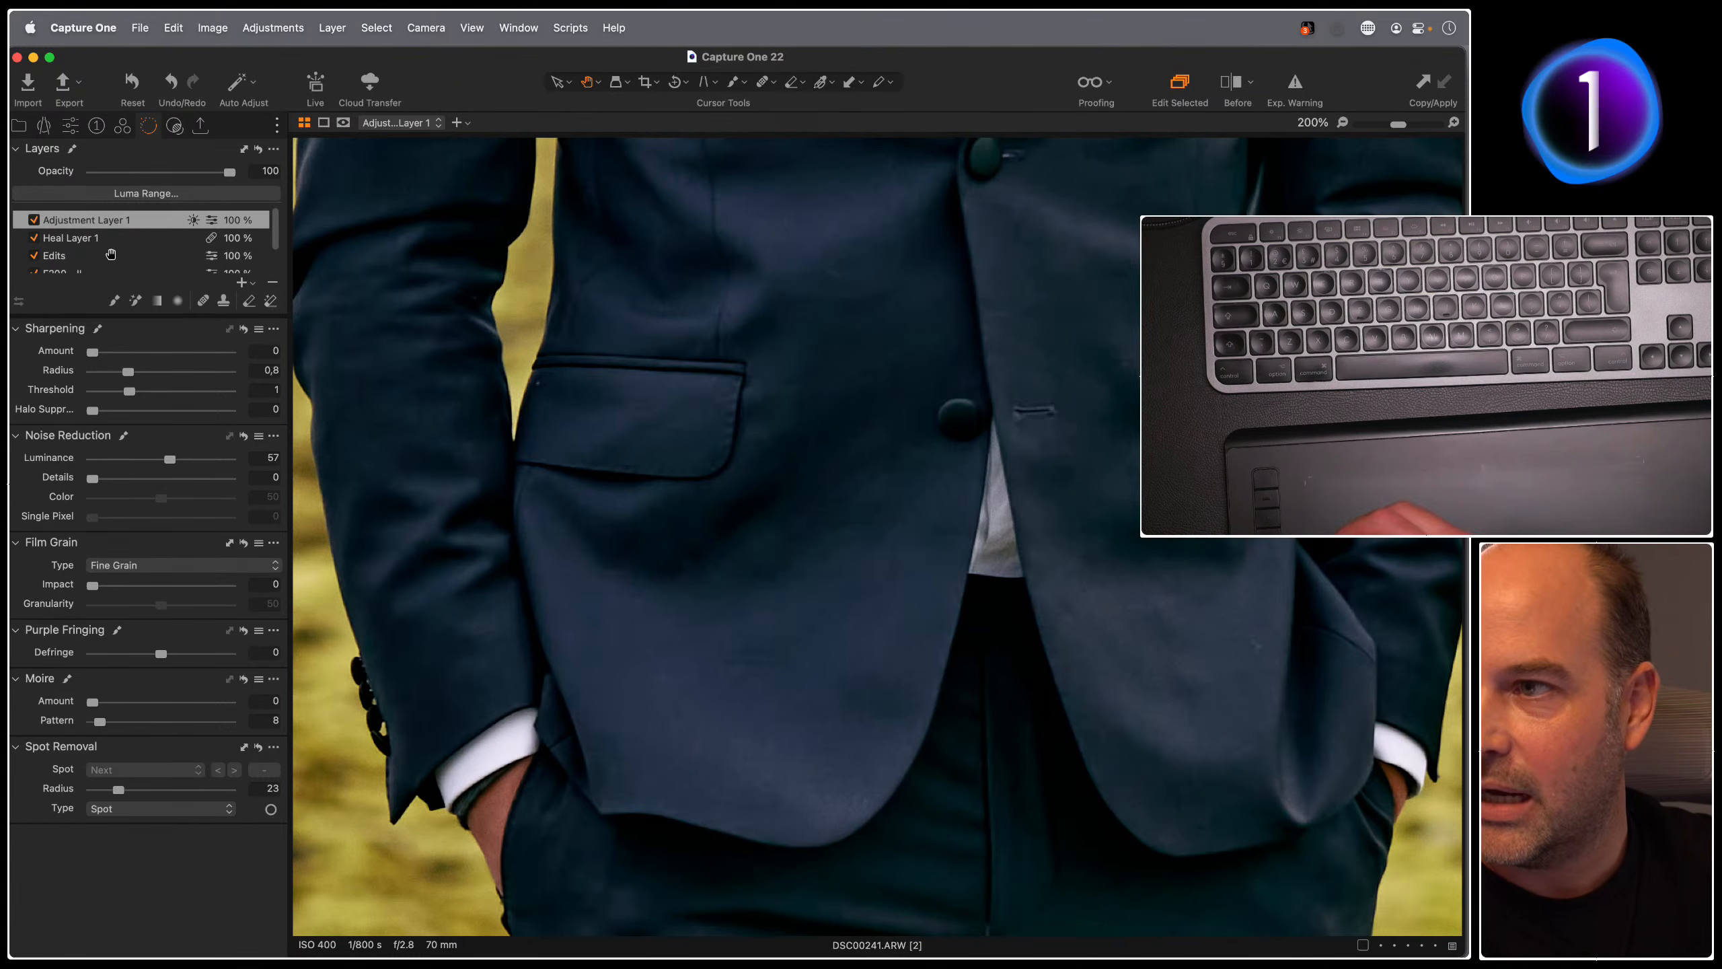
left_click(34, 220)
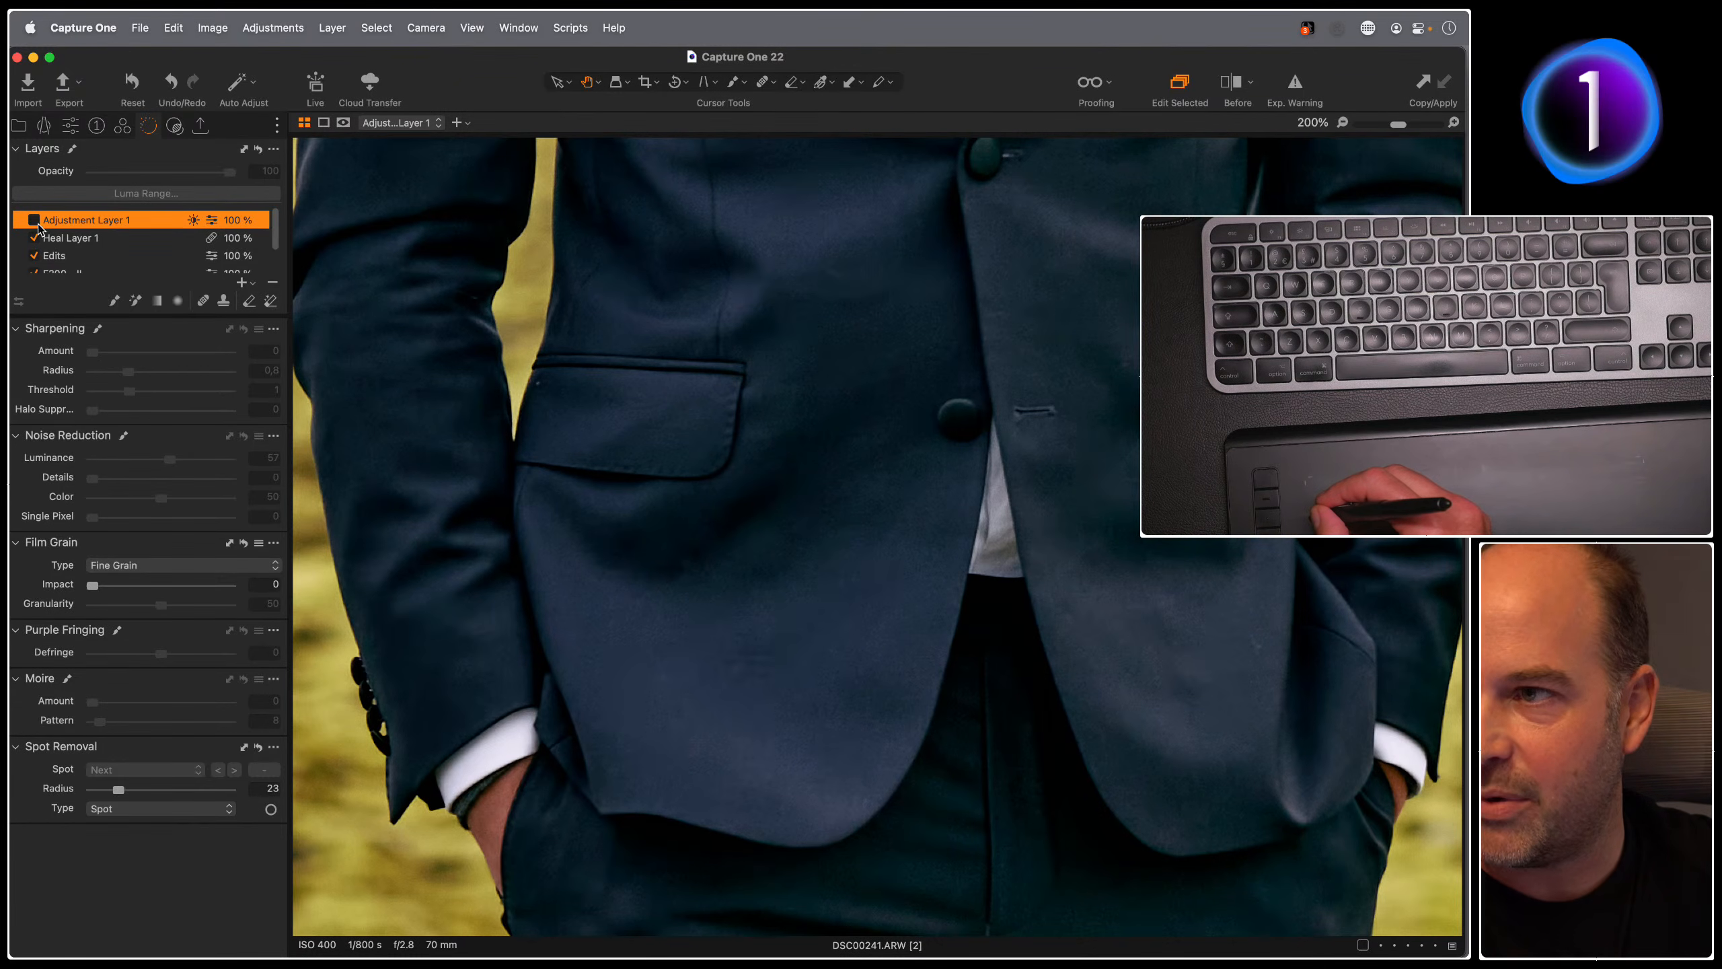
left_click(34, 220)
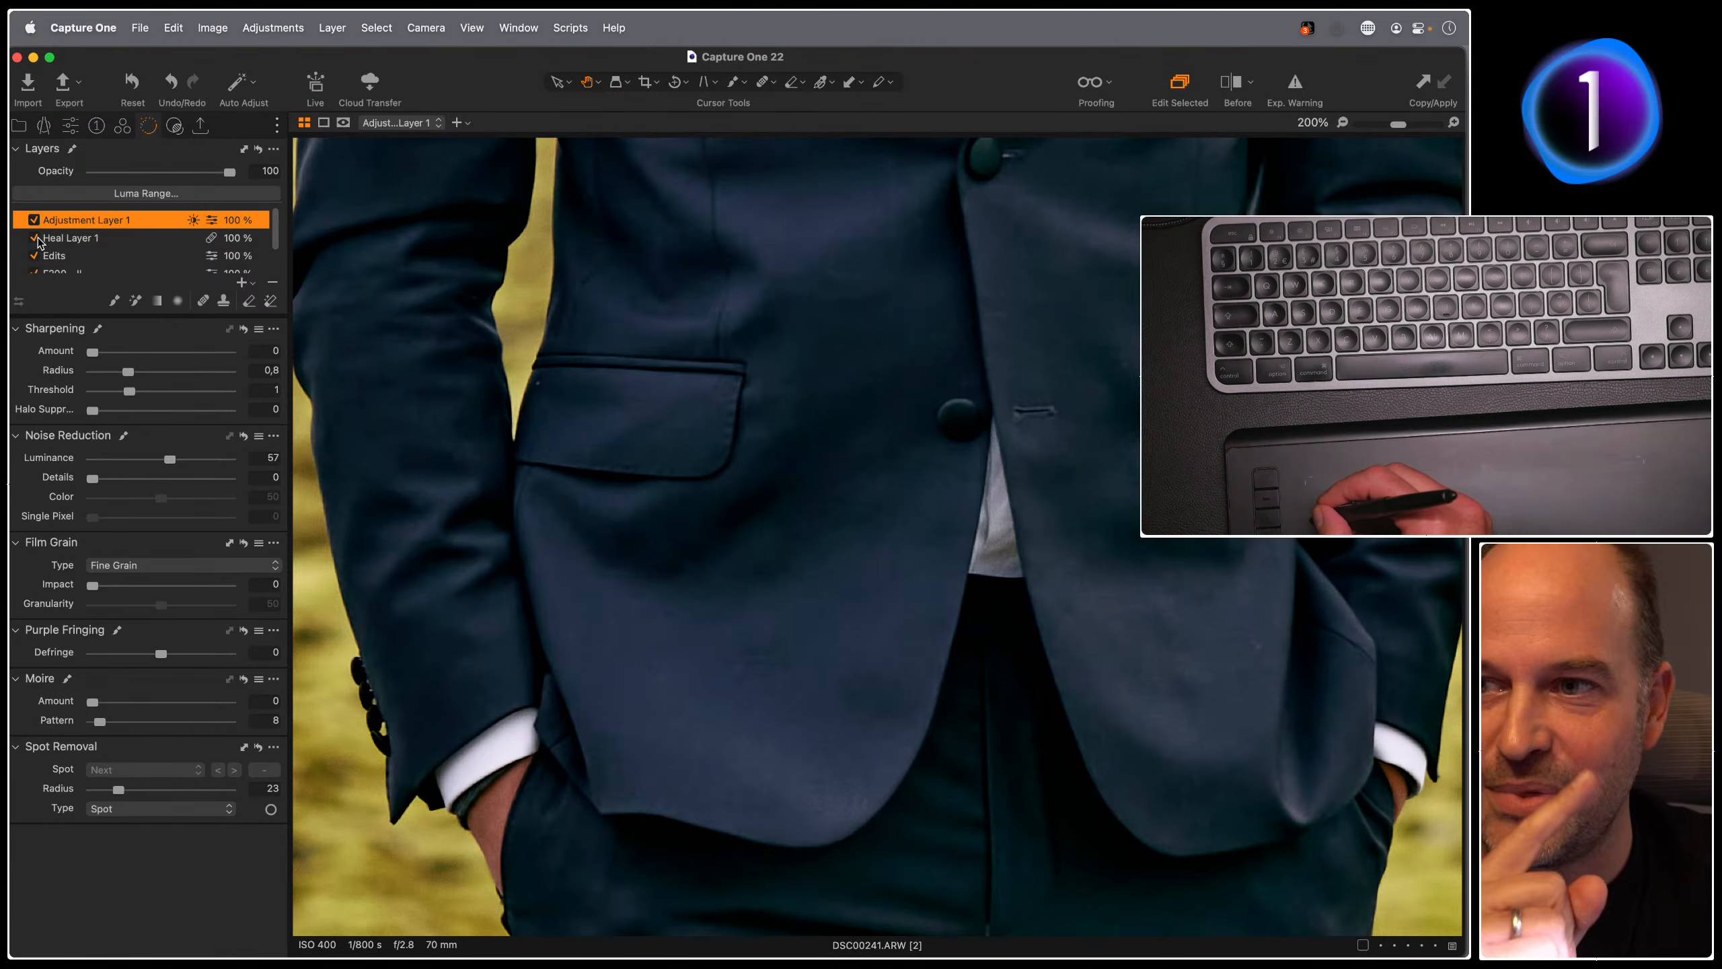
left_click(33, 220)
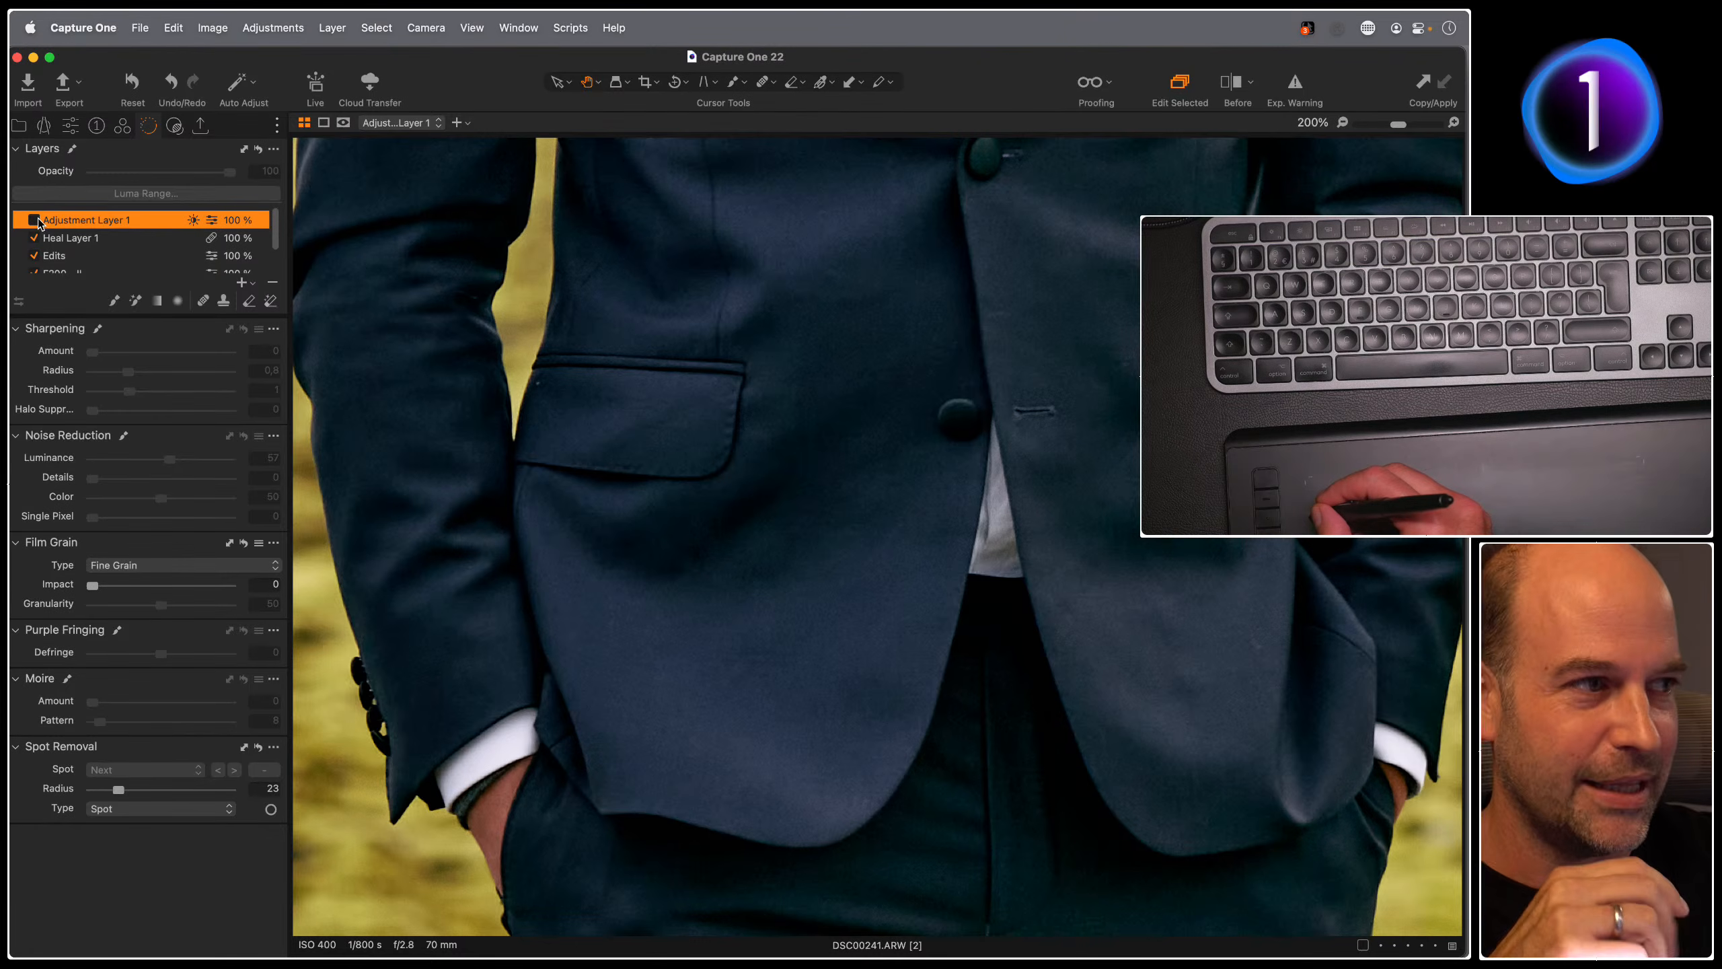
left_click(33, 220)
left_click(33, 221)
left_click(34, 221)
left_click(33, 220)
left_click(34, 221)
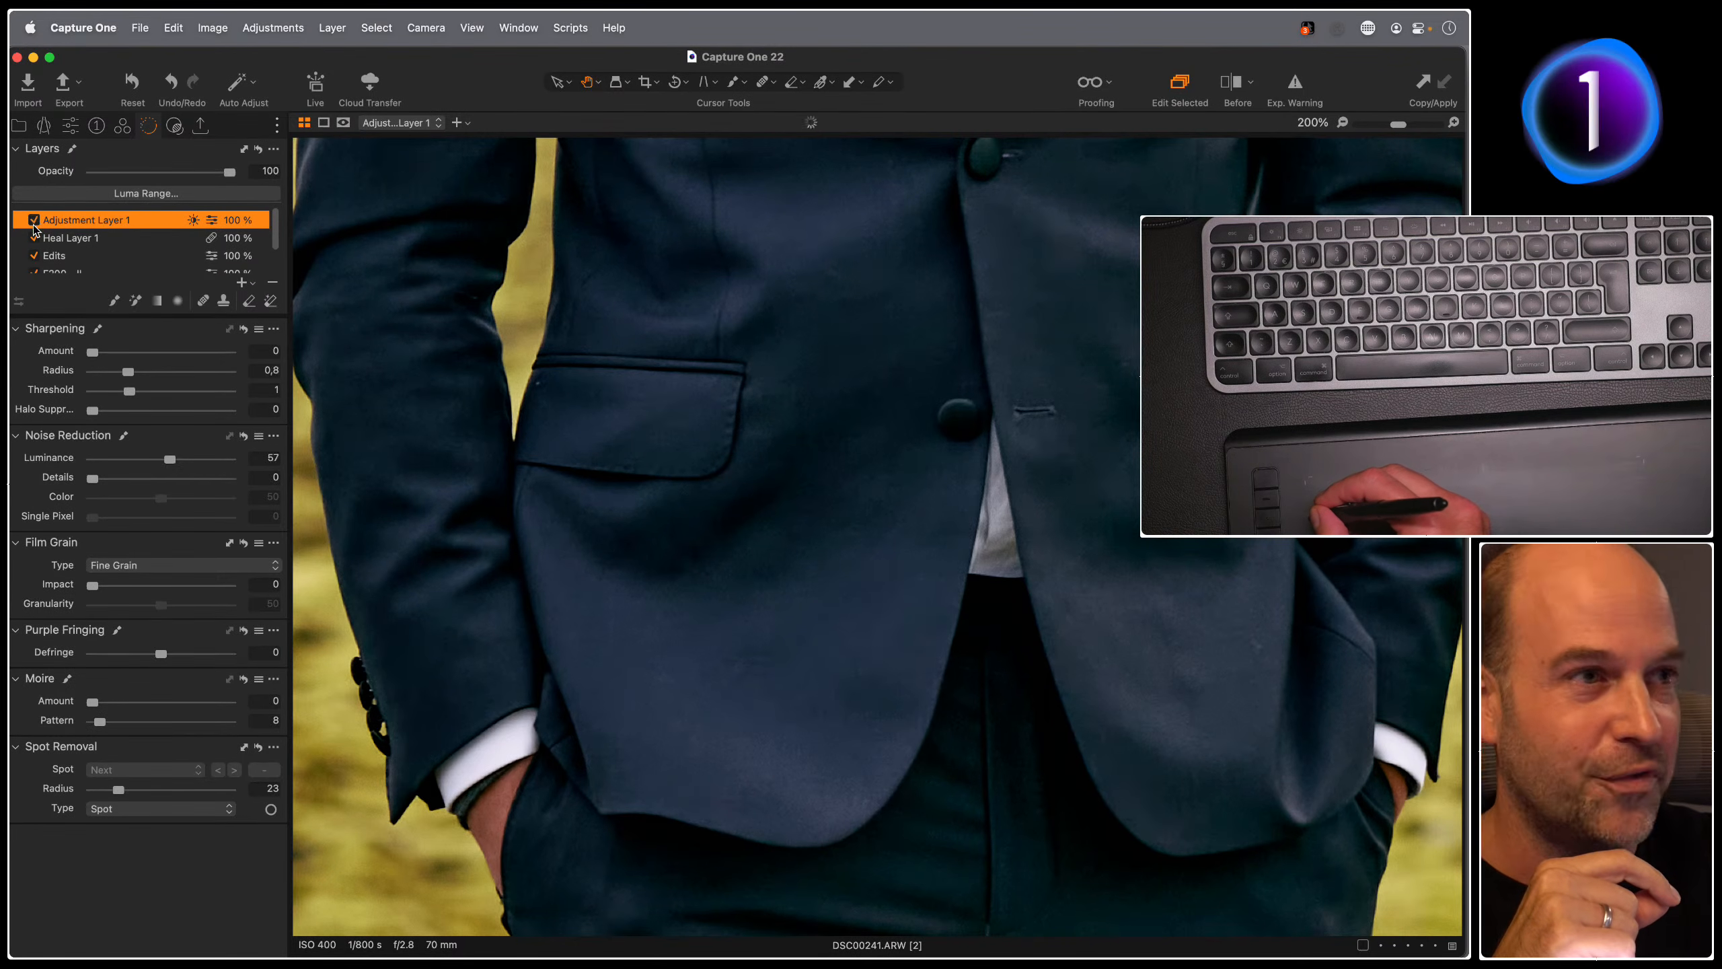
left_click(33, 227)
left_click(33, 228)
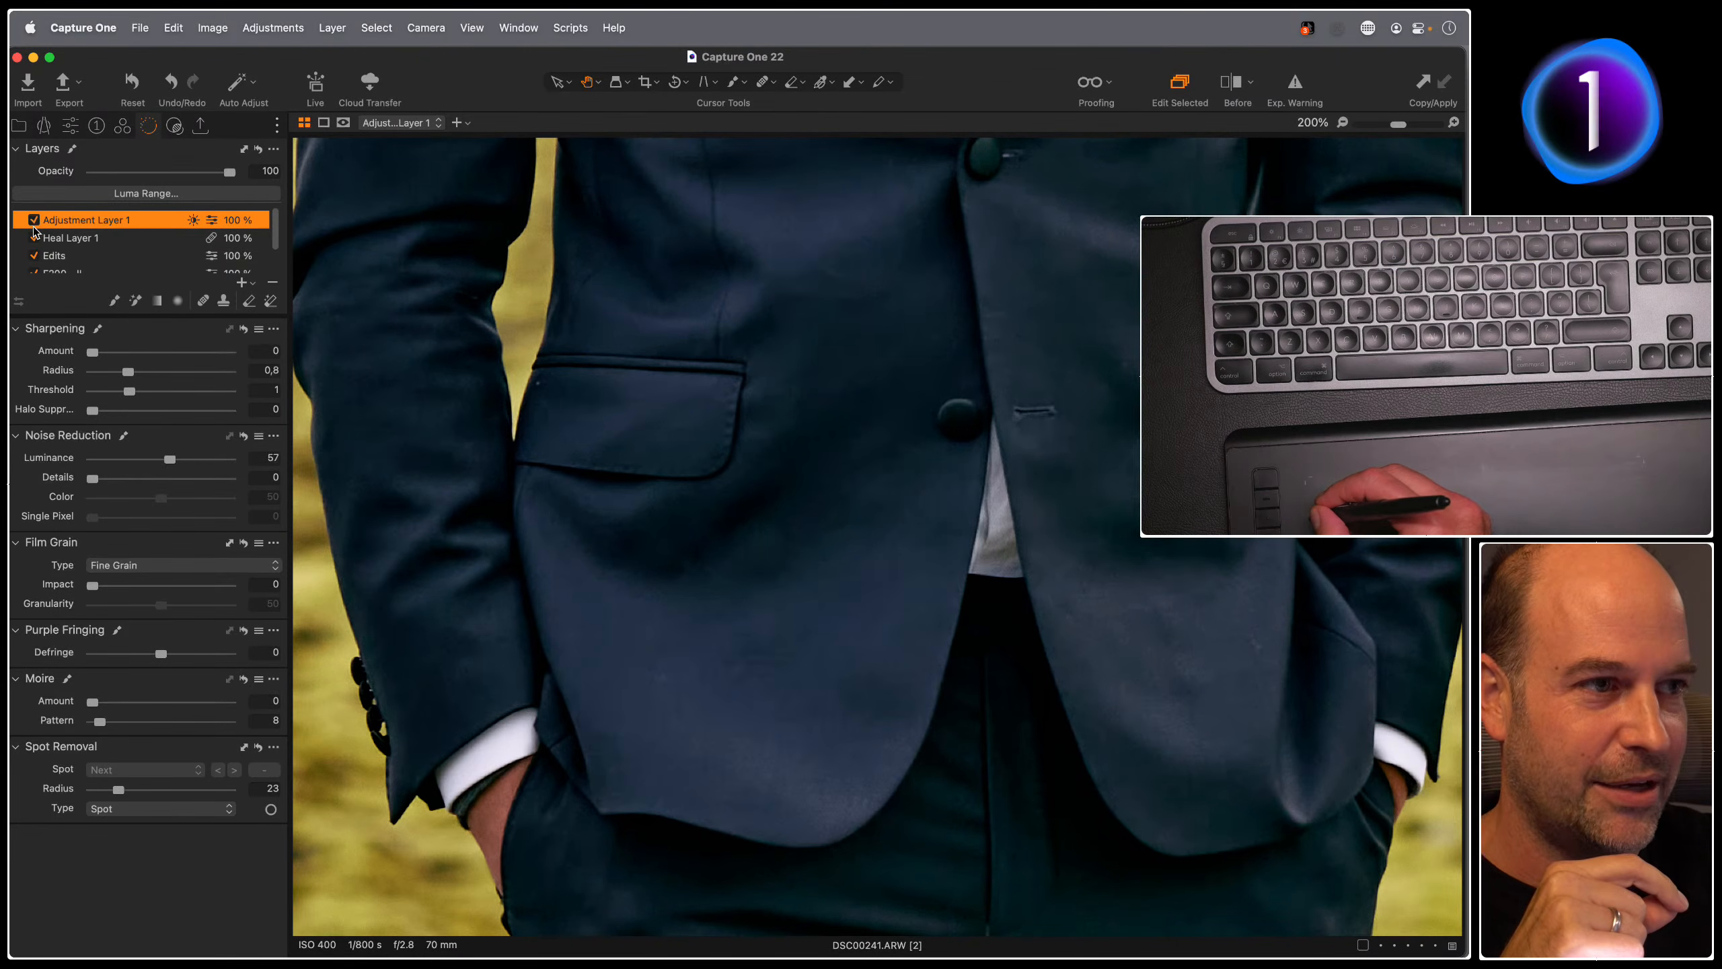
Step: Reduce the layer's luminance noise reduction to 41, compare it with the layer off and on, and return to the full photo
left_click_drag(170, 460, 148, 458)
left_click(32, 224)
left_click(33, 224)
double_click(712, 537)
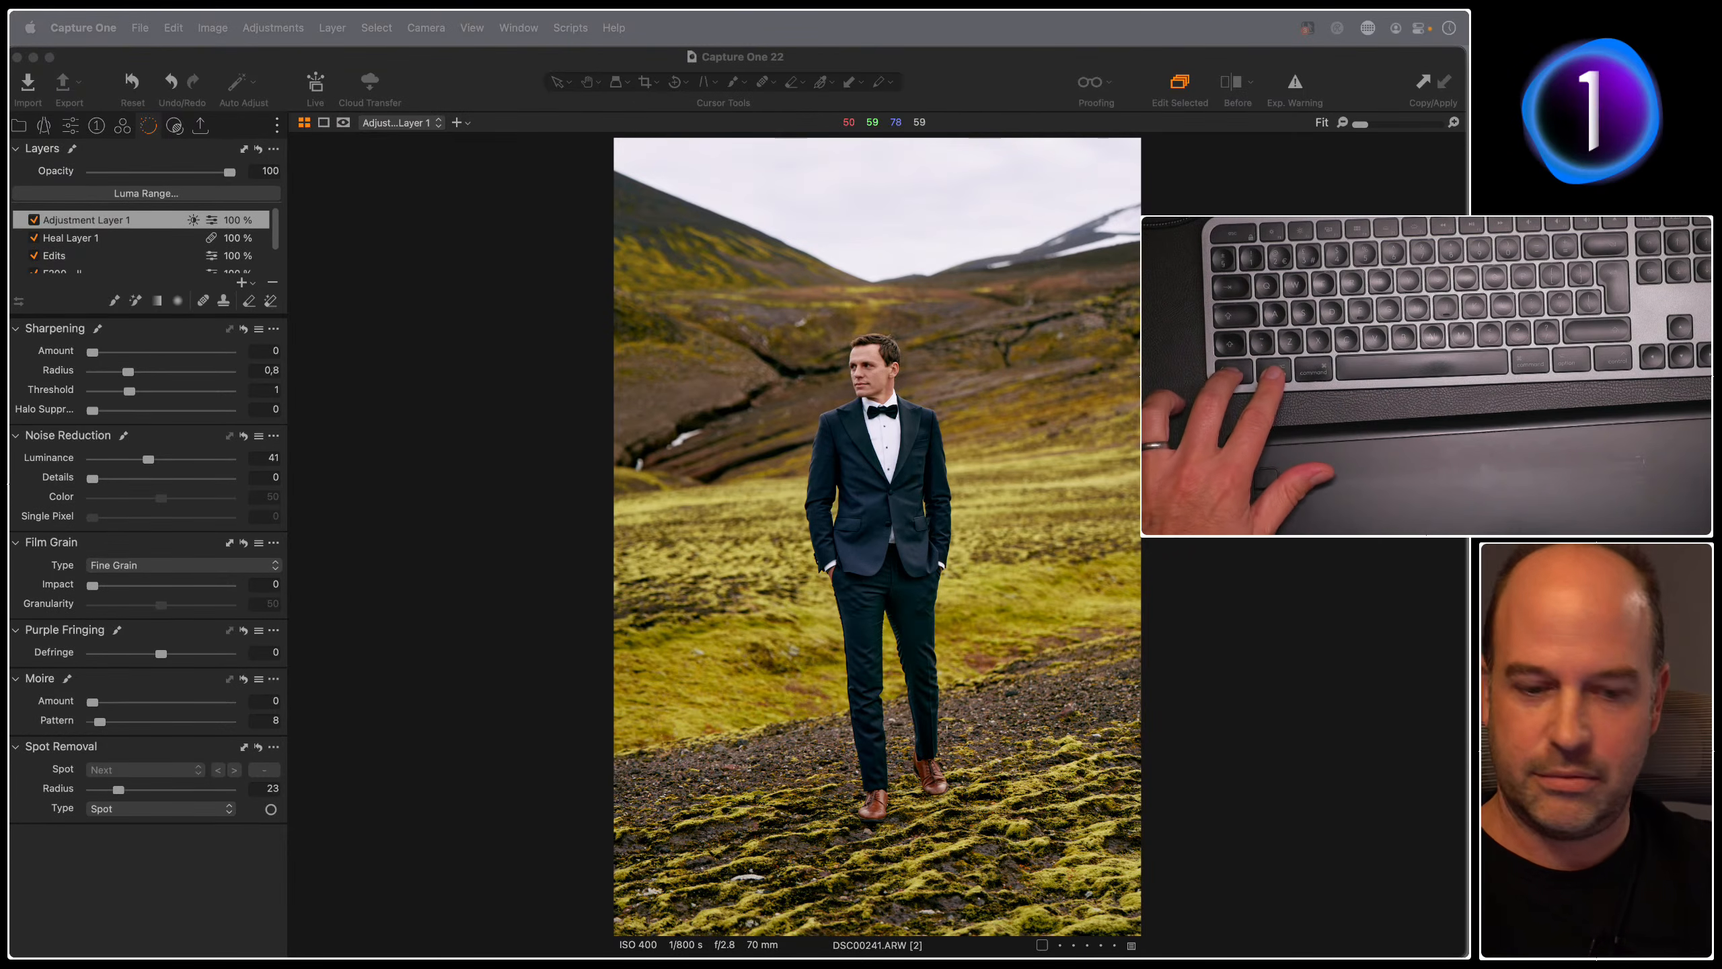
Step: Select the Edits layer and ready the mask brush over the man's upper body
left_click(100, 238)
left_click(93, 256)
left_click(113, 301)
mouse_move(796, 367)
left_mouse_down()
mouse_move(853, 369)
mouse_move(841, 378)
left_mouse_up()
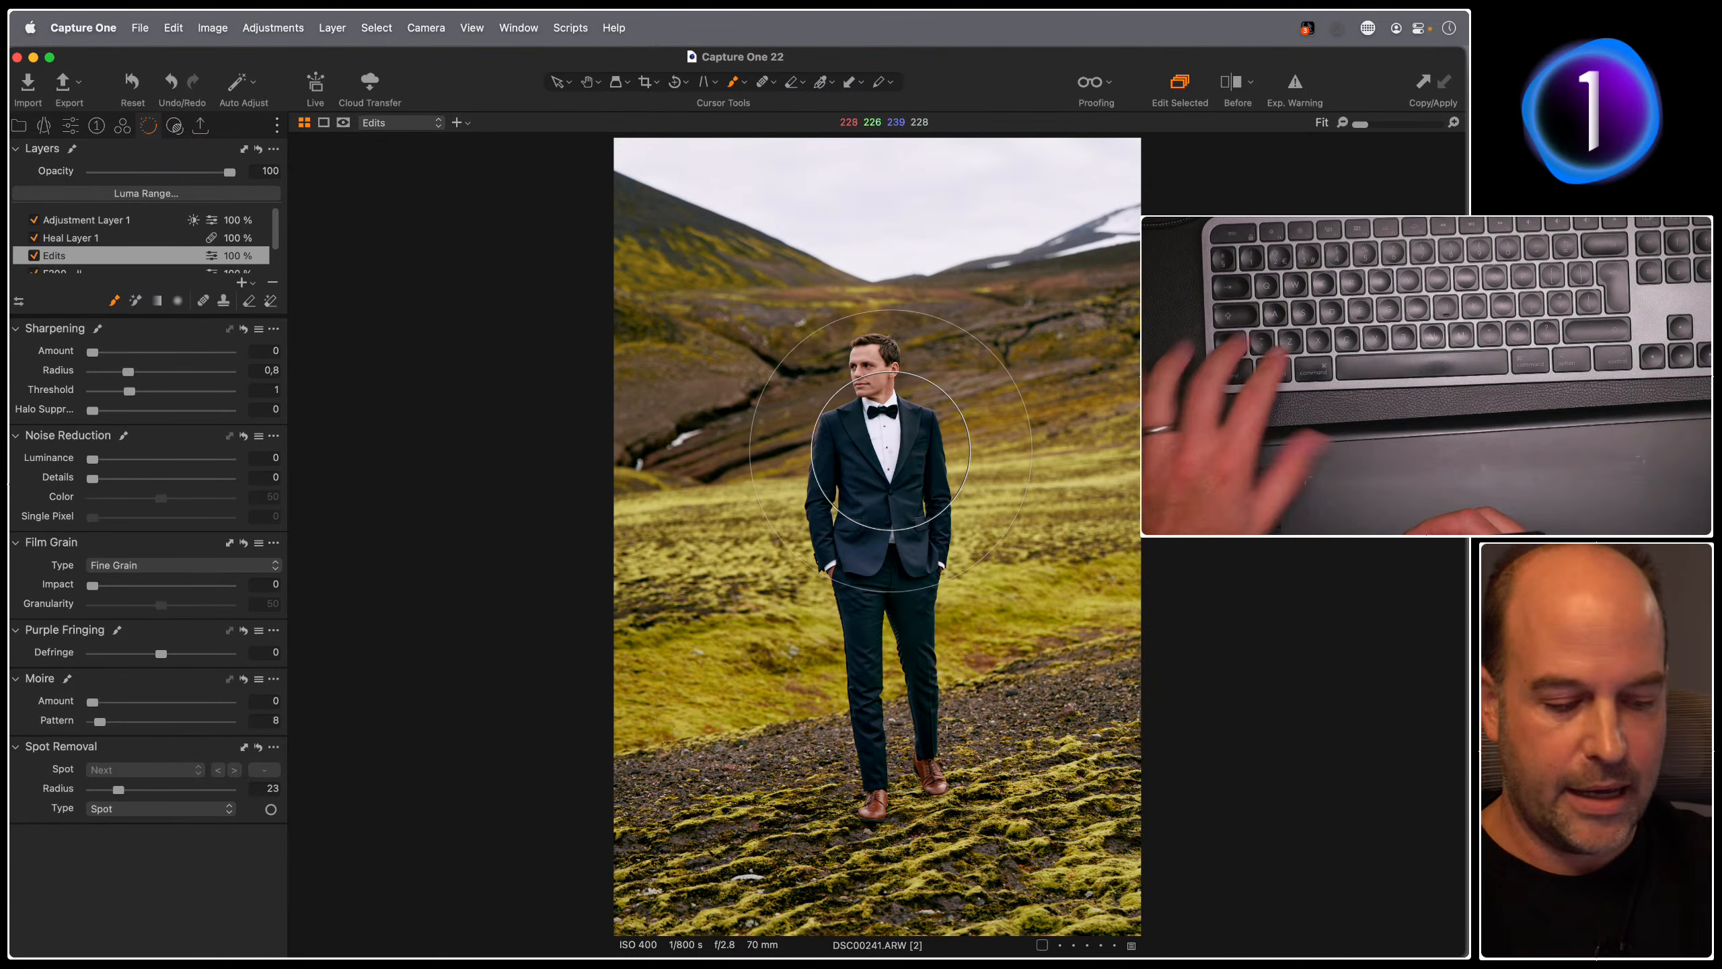
Step: Activate the Crop tool and check its available aspect ratios, leaving the ratio Unconstrained
key("space")
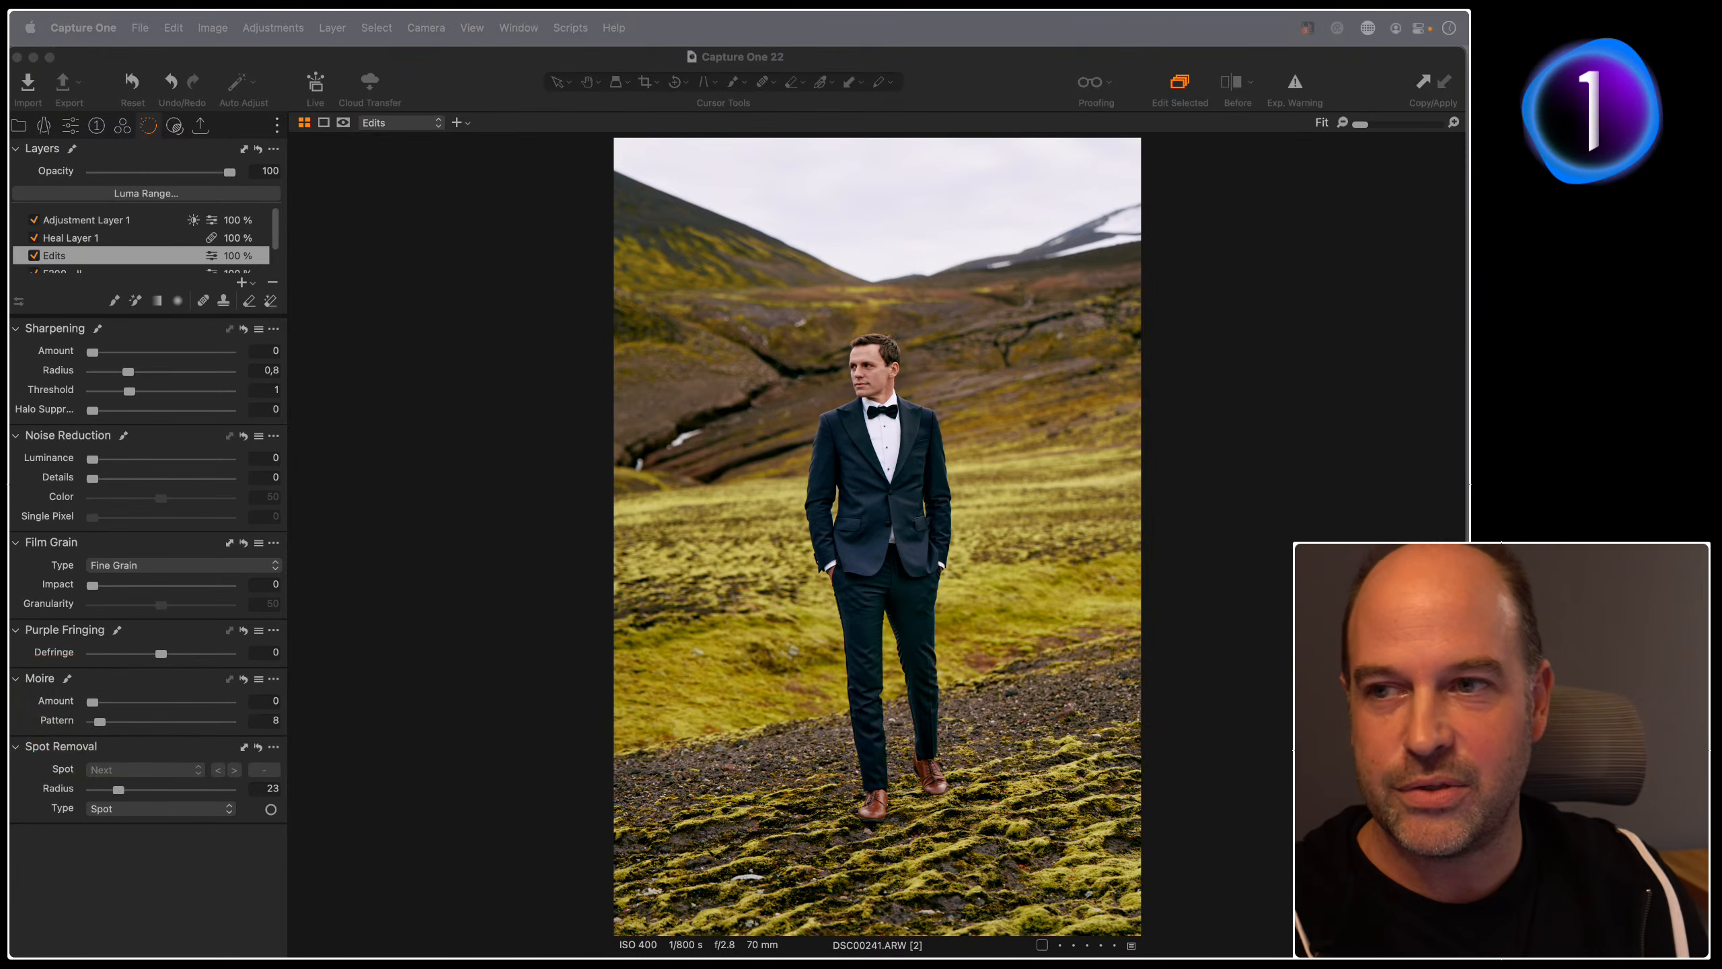
left_click(921, 613)
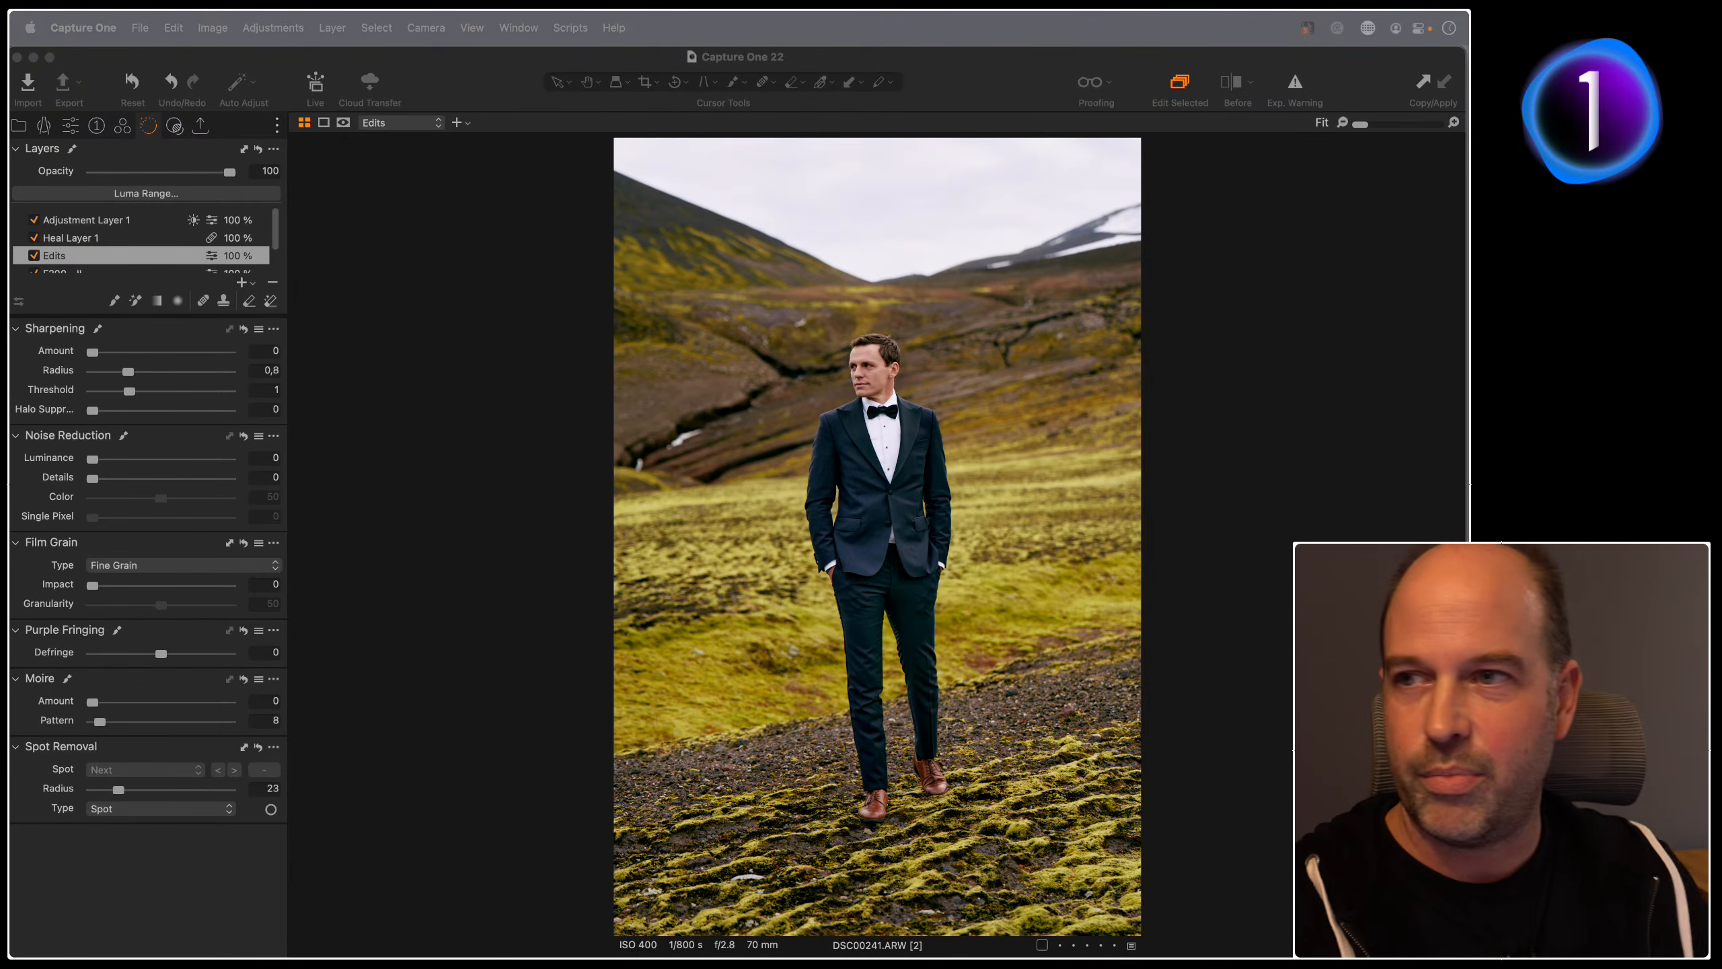
left_click(453, 369)
key("c")
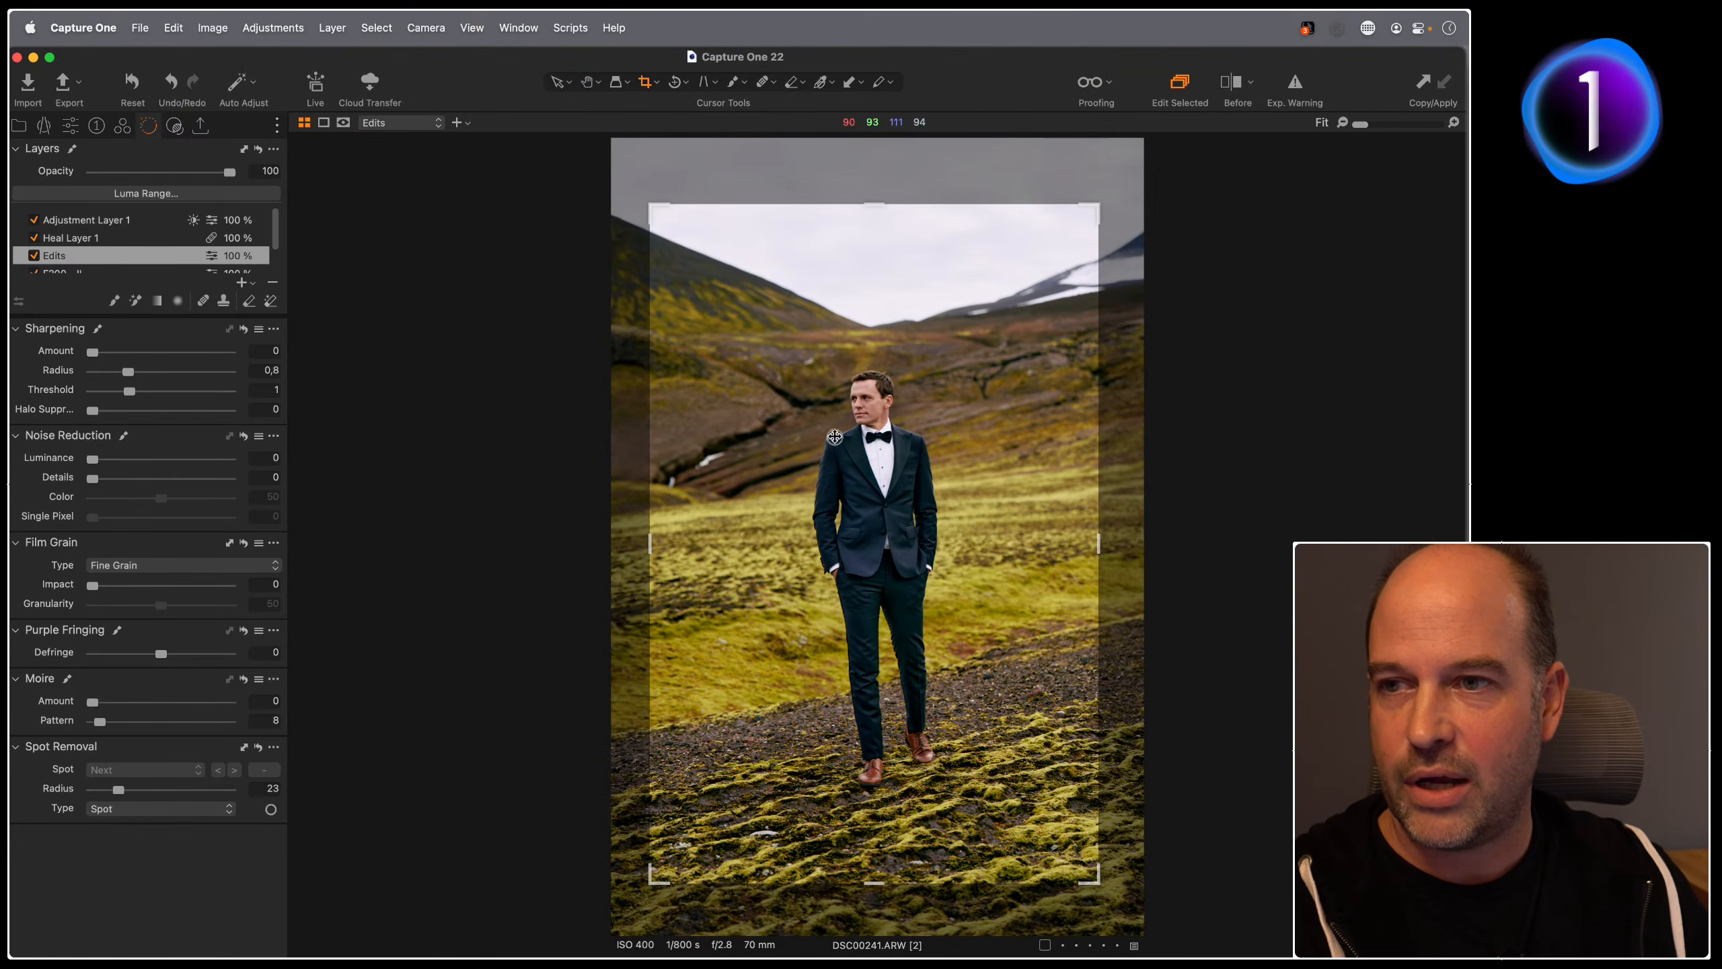
right_click(815, 365)
left_click(851, 375)
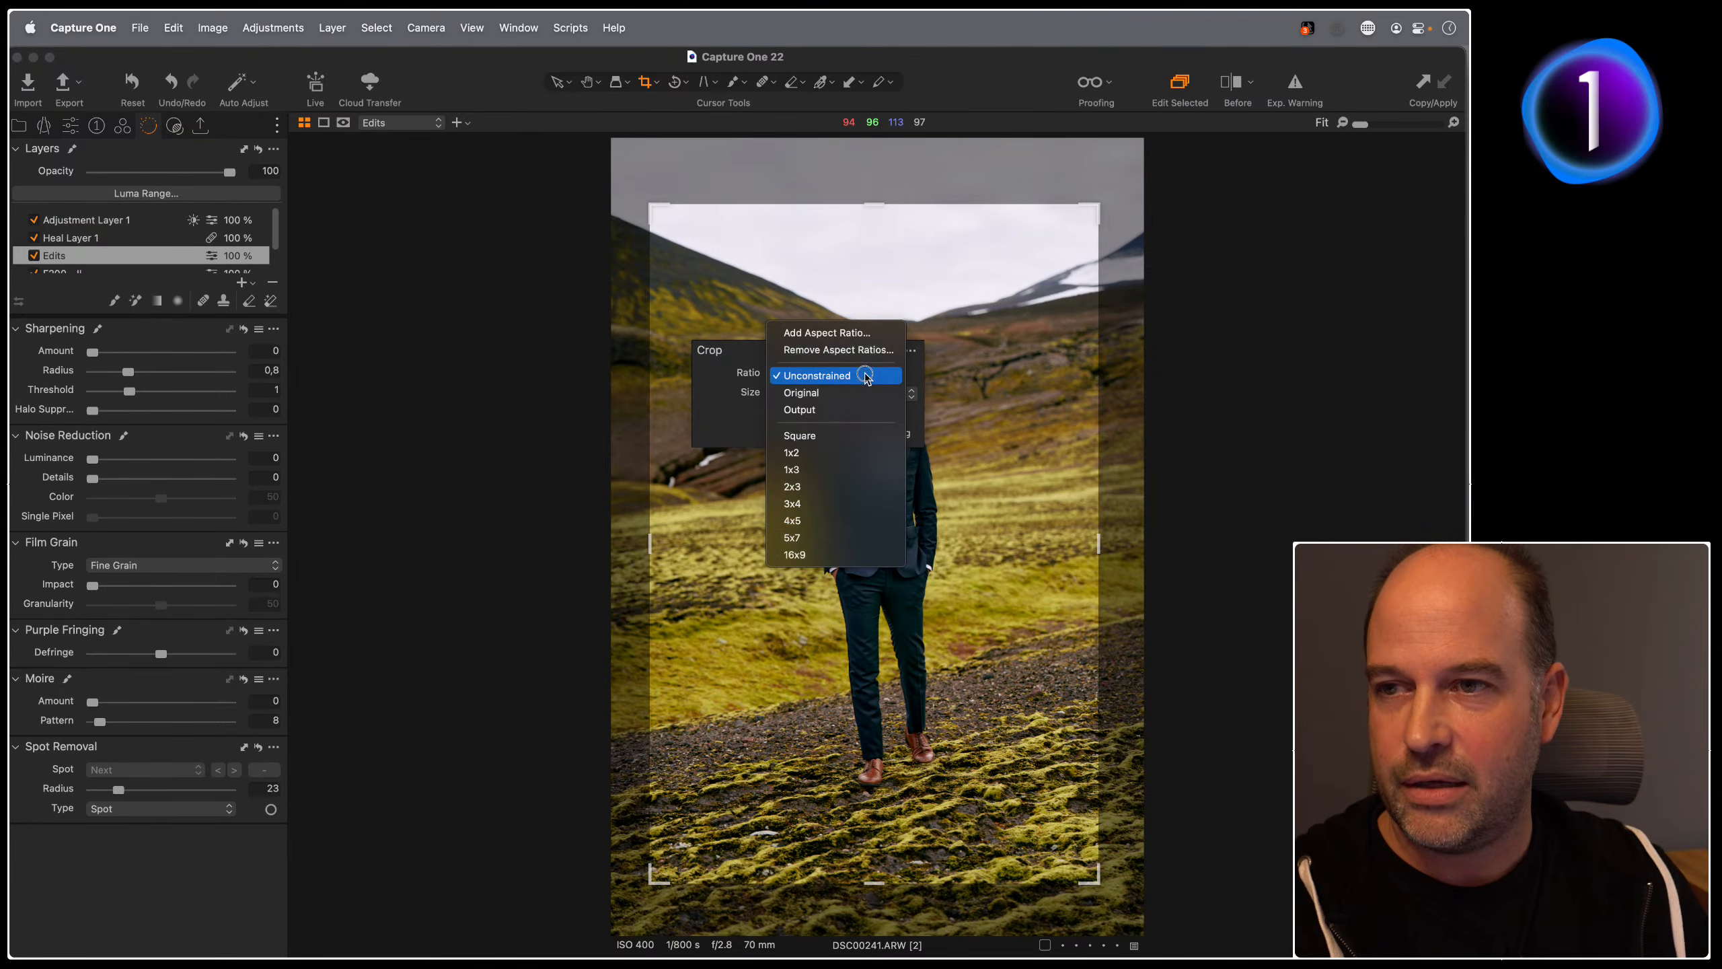
left_click(764, 365)
Step: Review the aspect ratio behavior choices in the Crop preferences without changing them, and show the image thumbnails in the browser
left_click(76, 21)
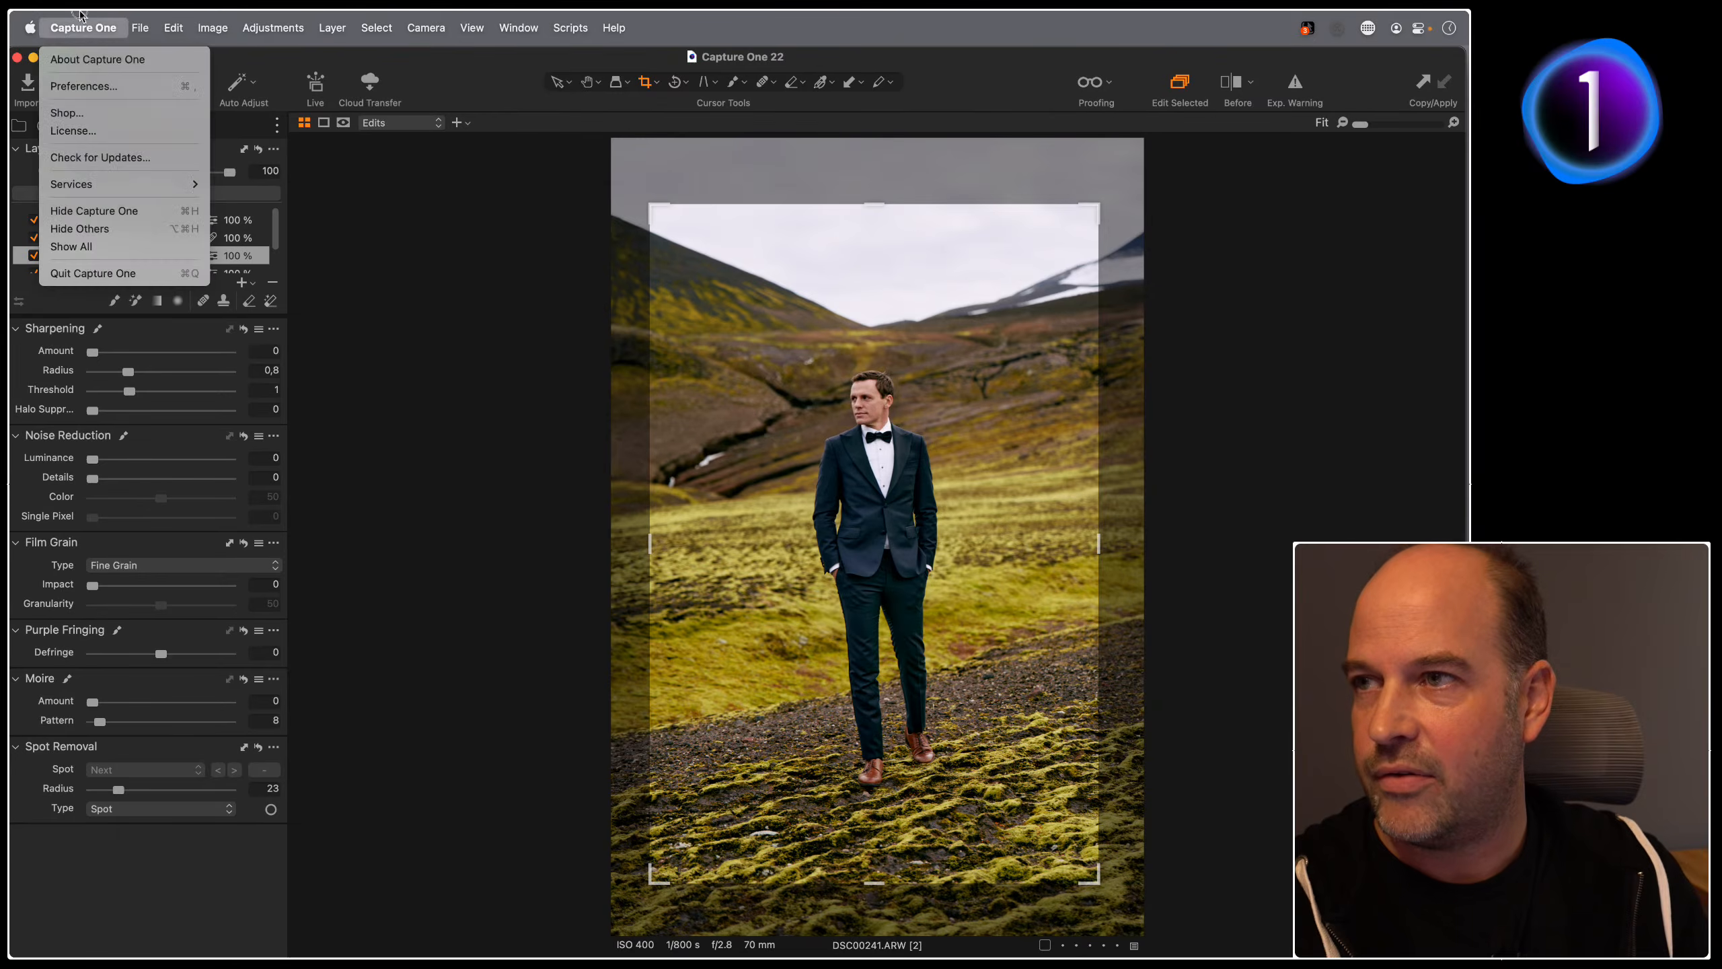
left_click(113, 93)
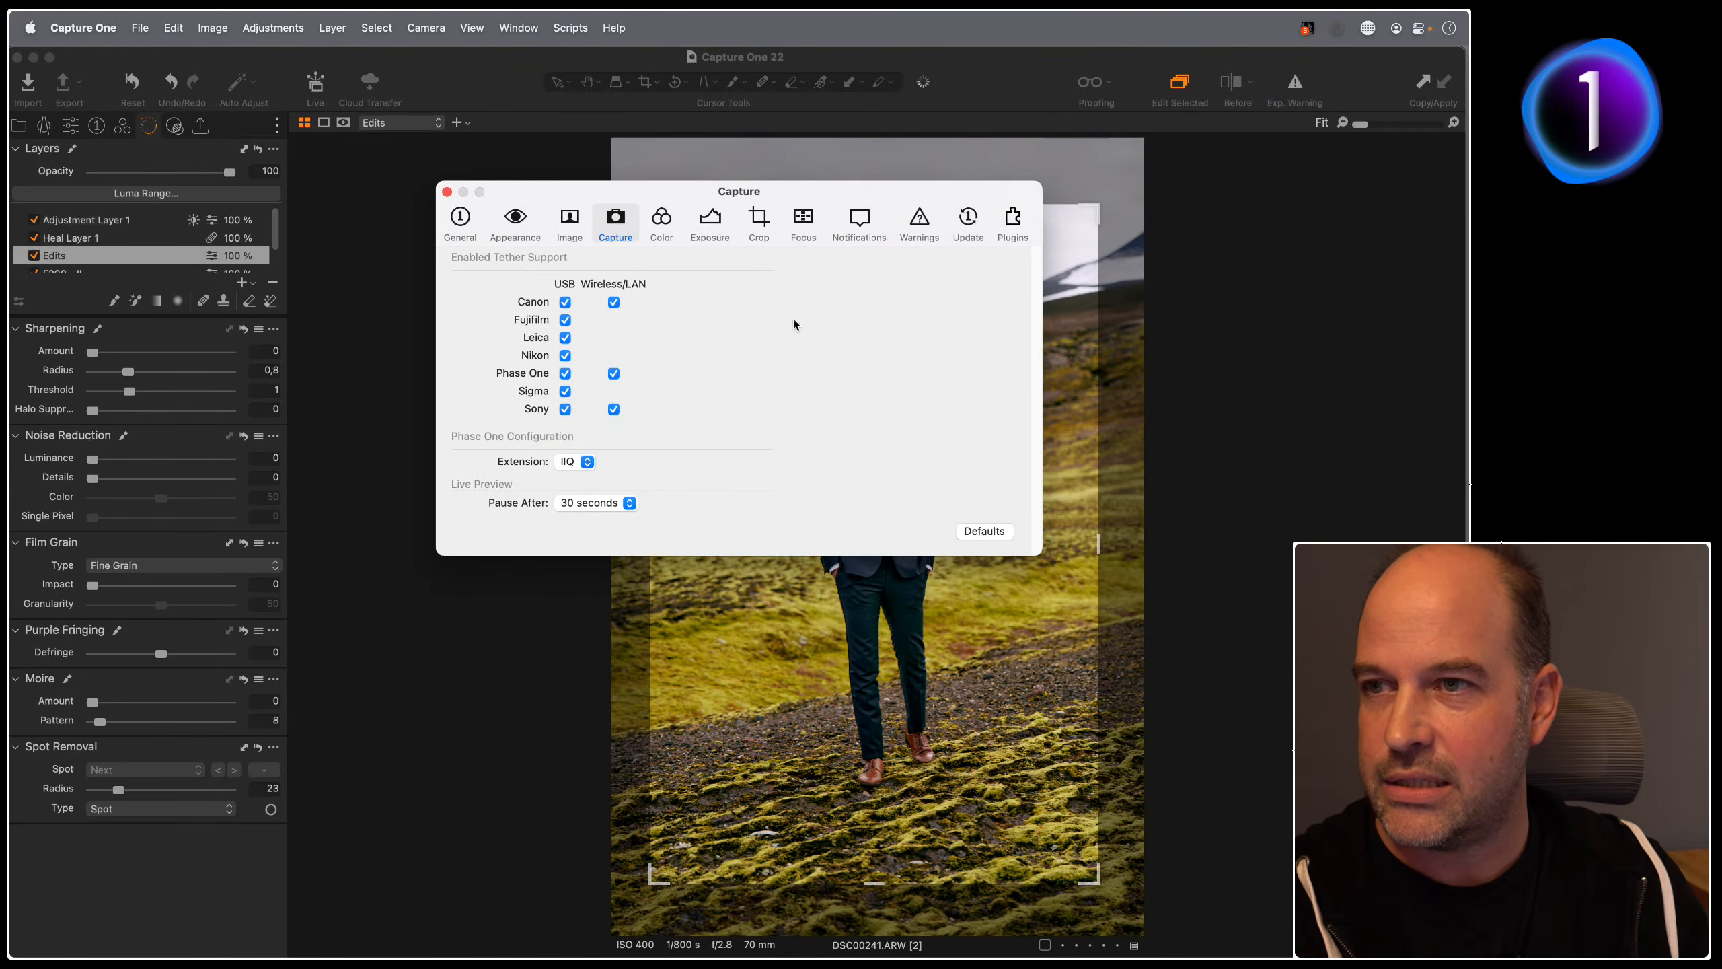
left_click(759, 224)
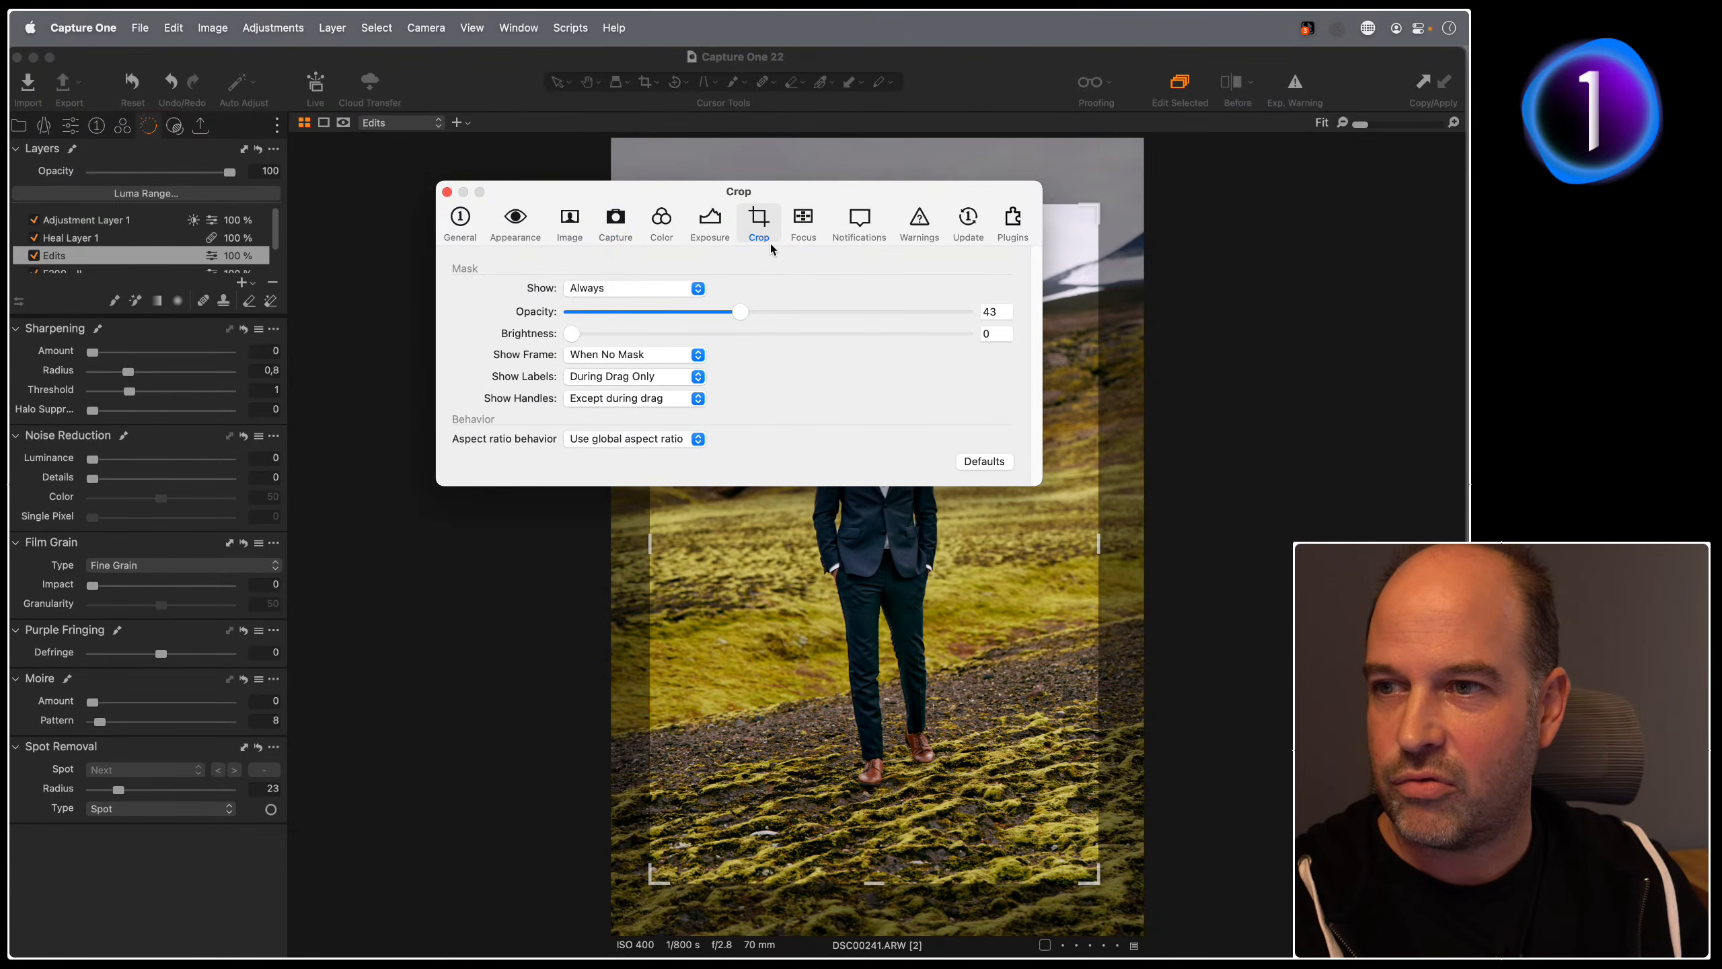
left_click(634, 438)
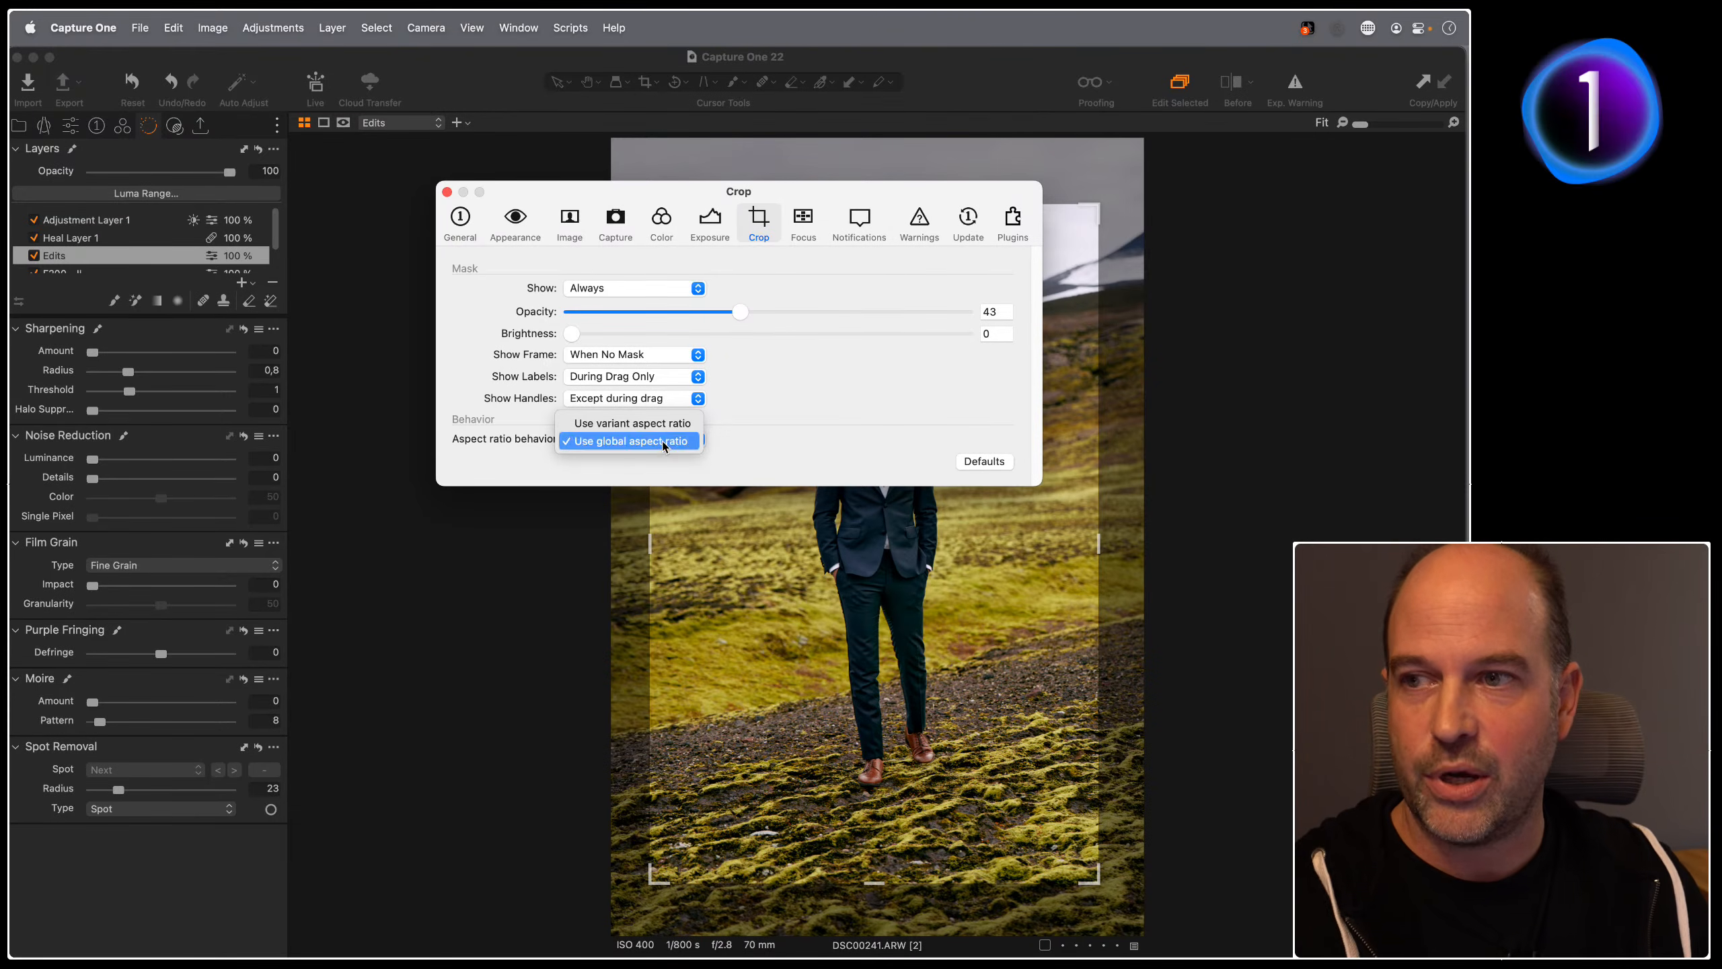
left_click(731, 461)
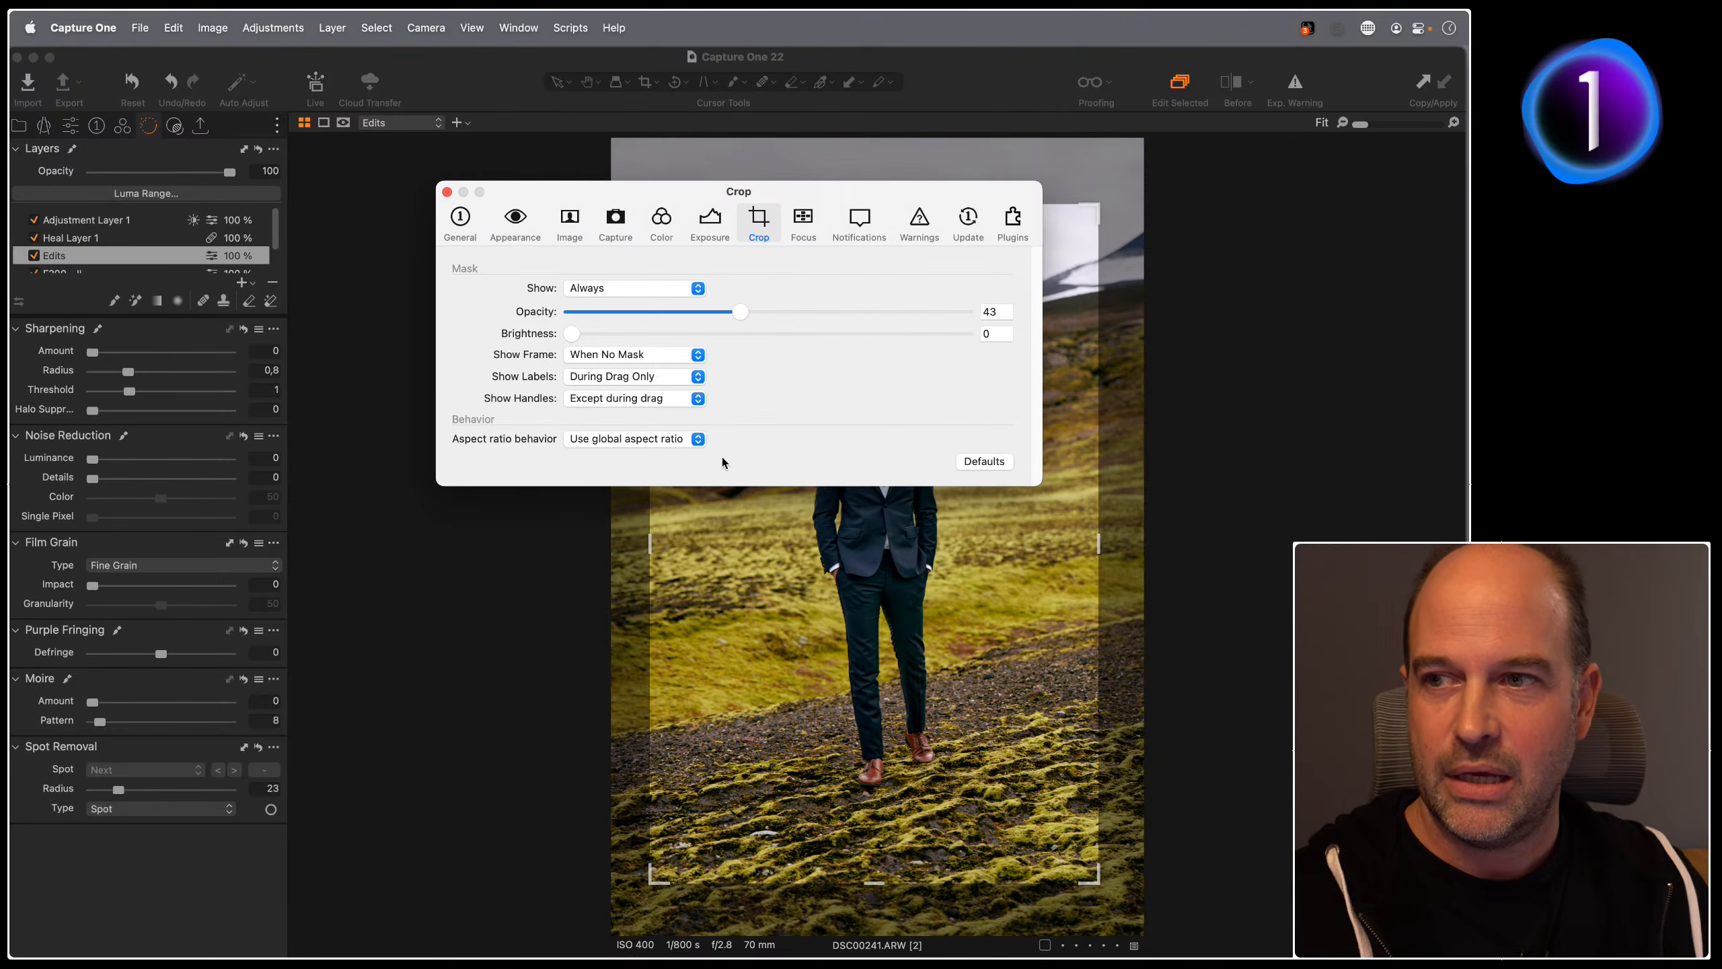
left_click(698, 440)
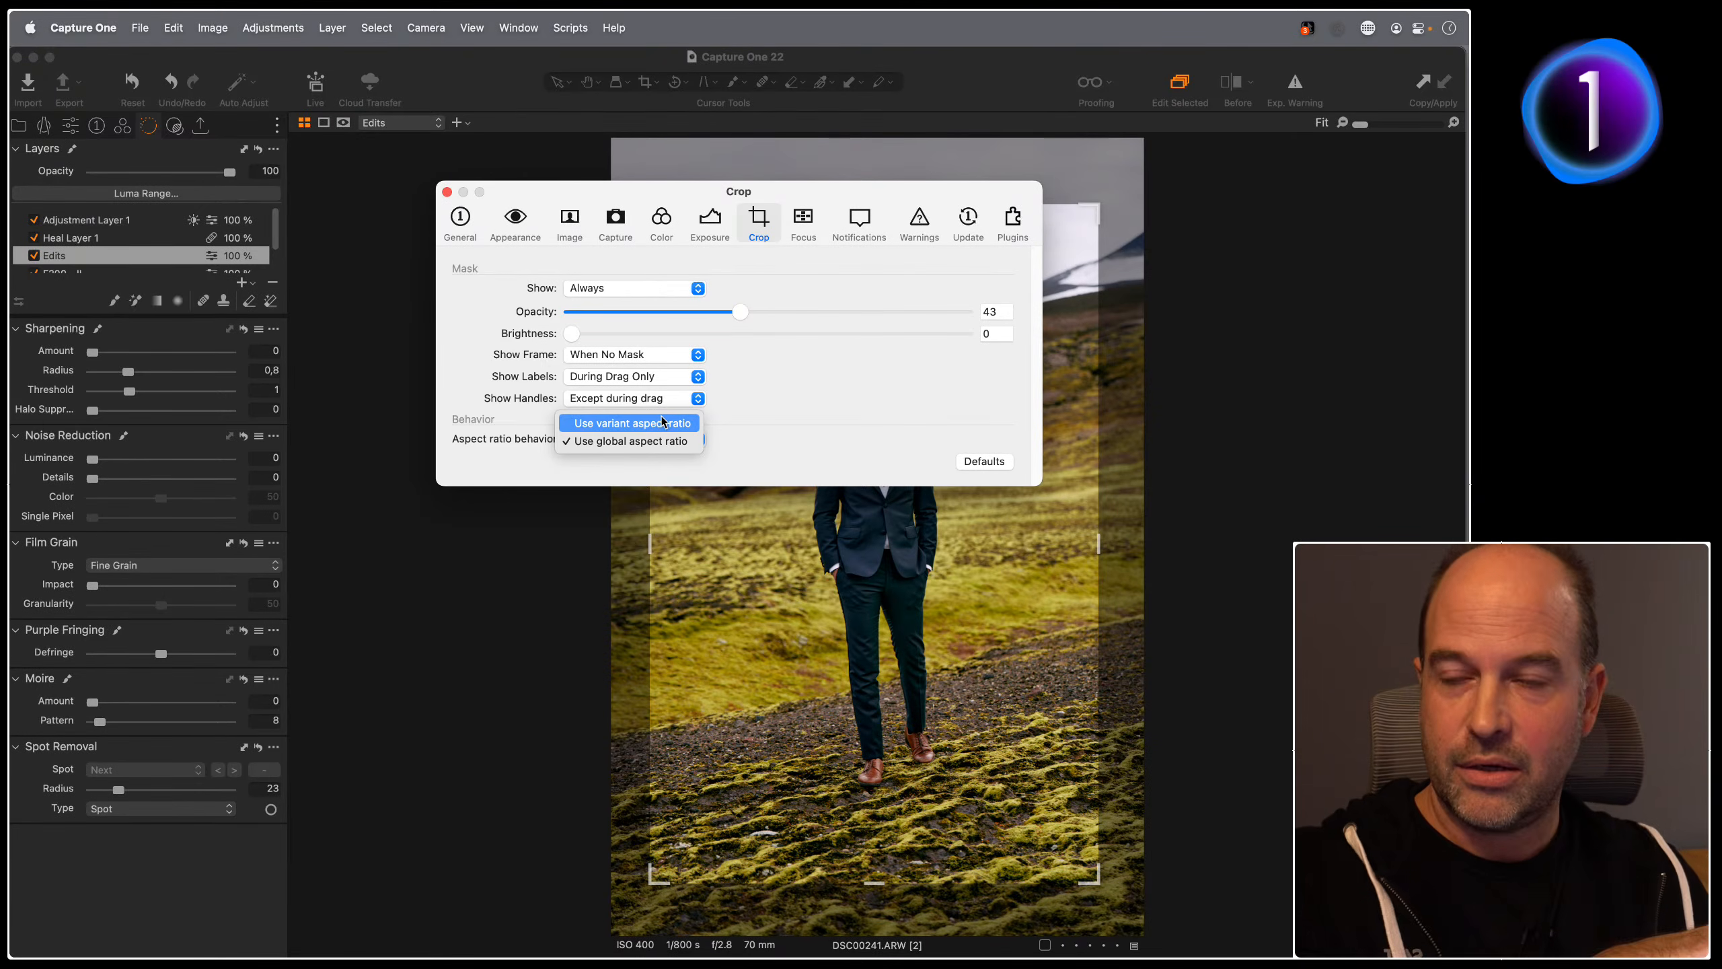
left_click(768, 438)
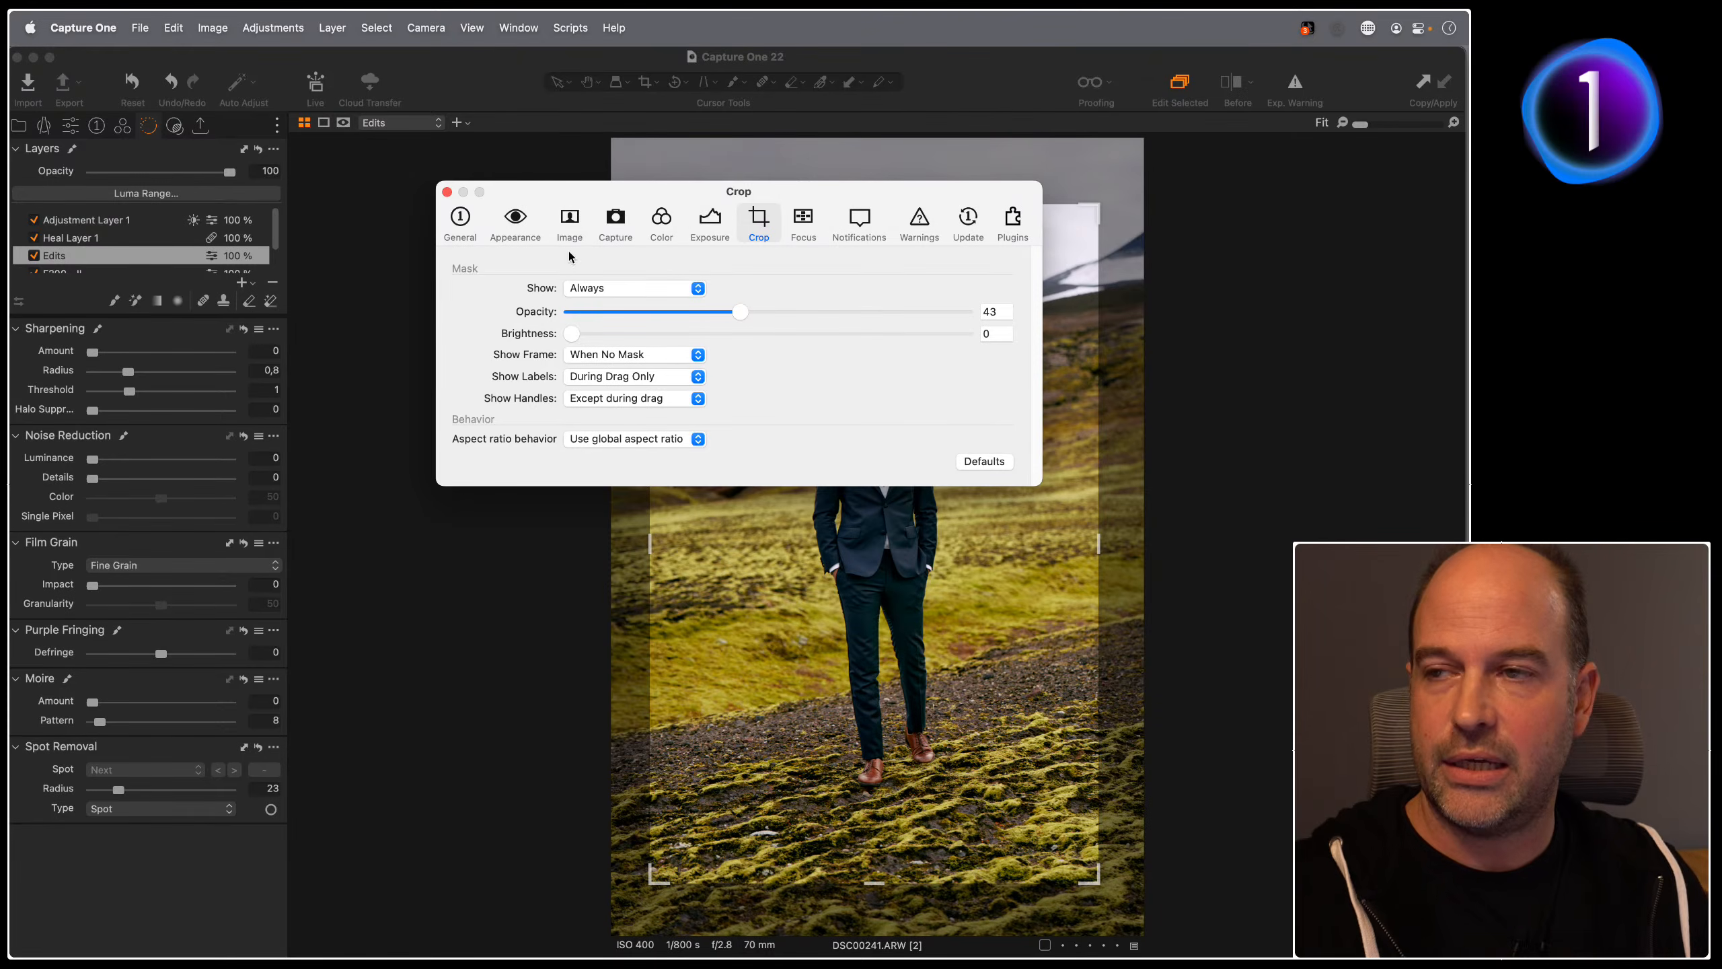
left_click(447, 192)
key("super+alt+v")
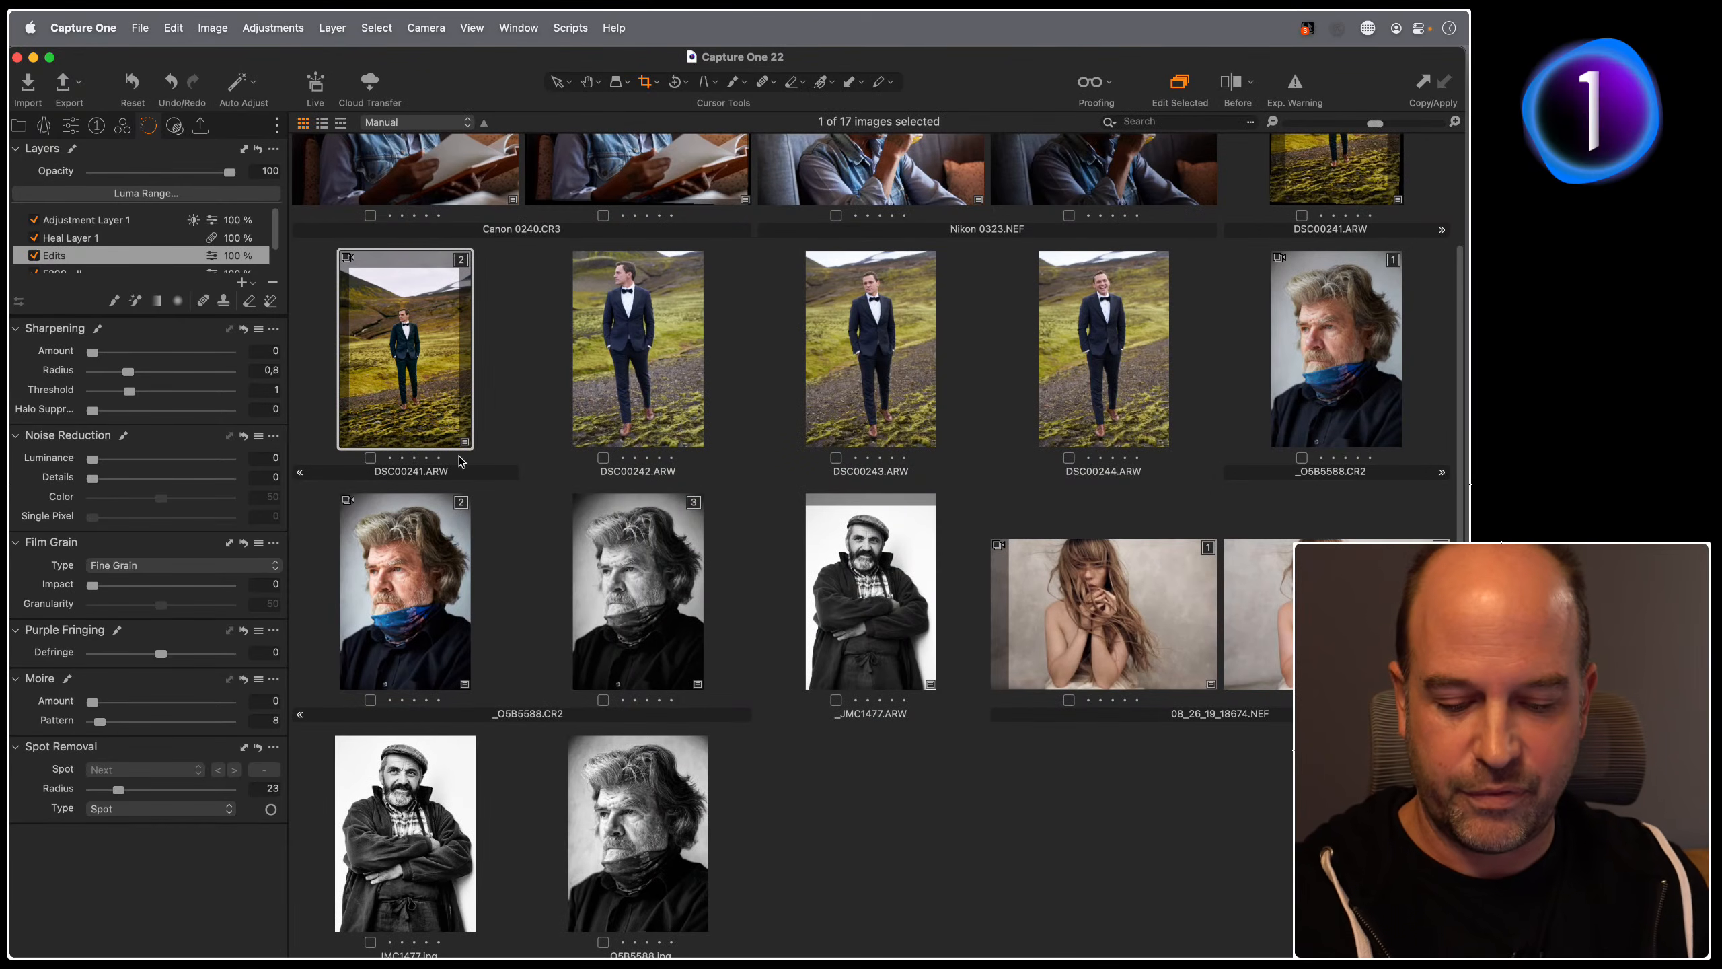
Step: Copy the adjustments from the second DSC00241.ARW variant and apply them to DSC00242, DSC00243 and DSC00244
left_click(530, 372)
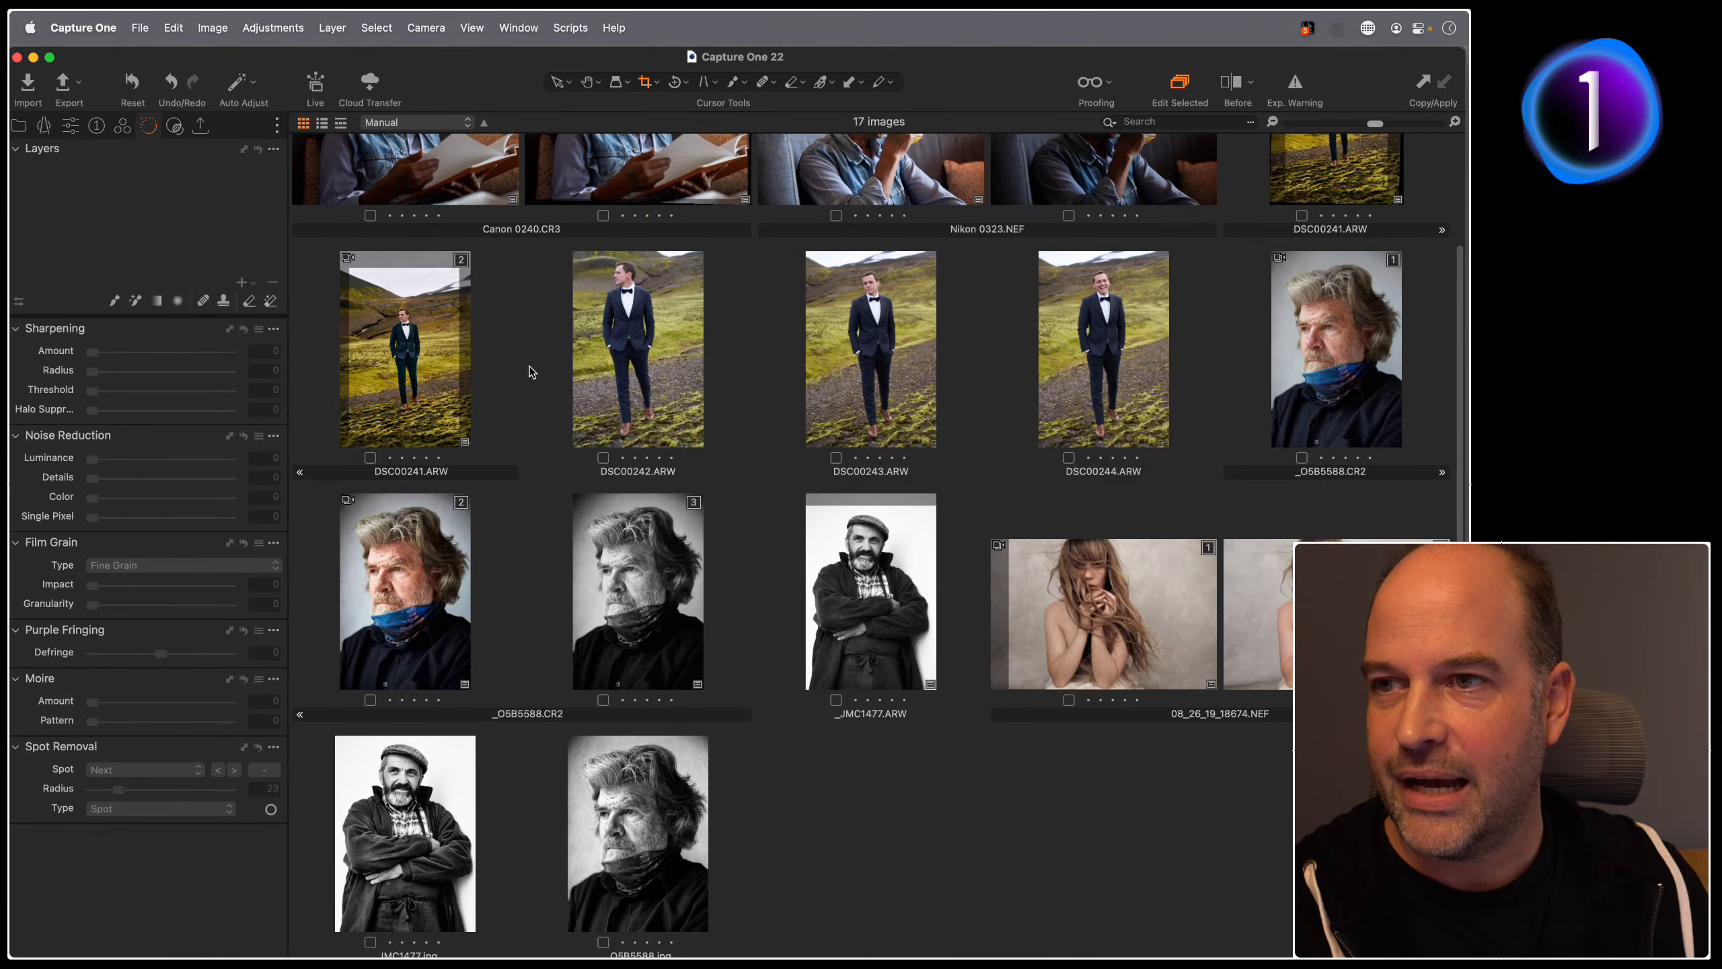
left_click(420, 365)
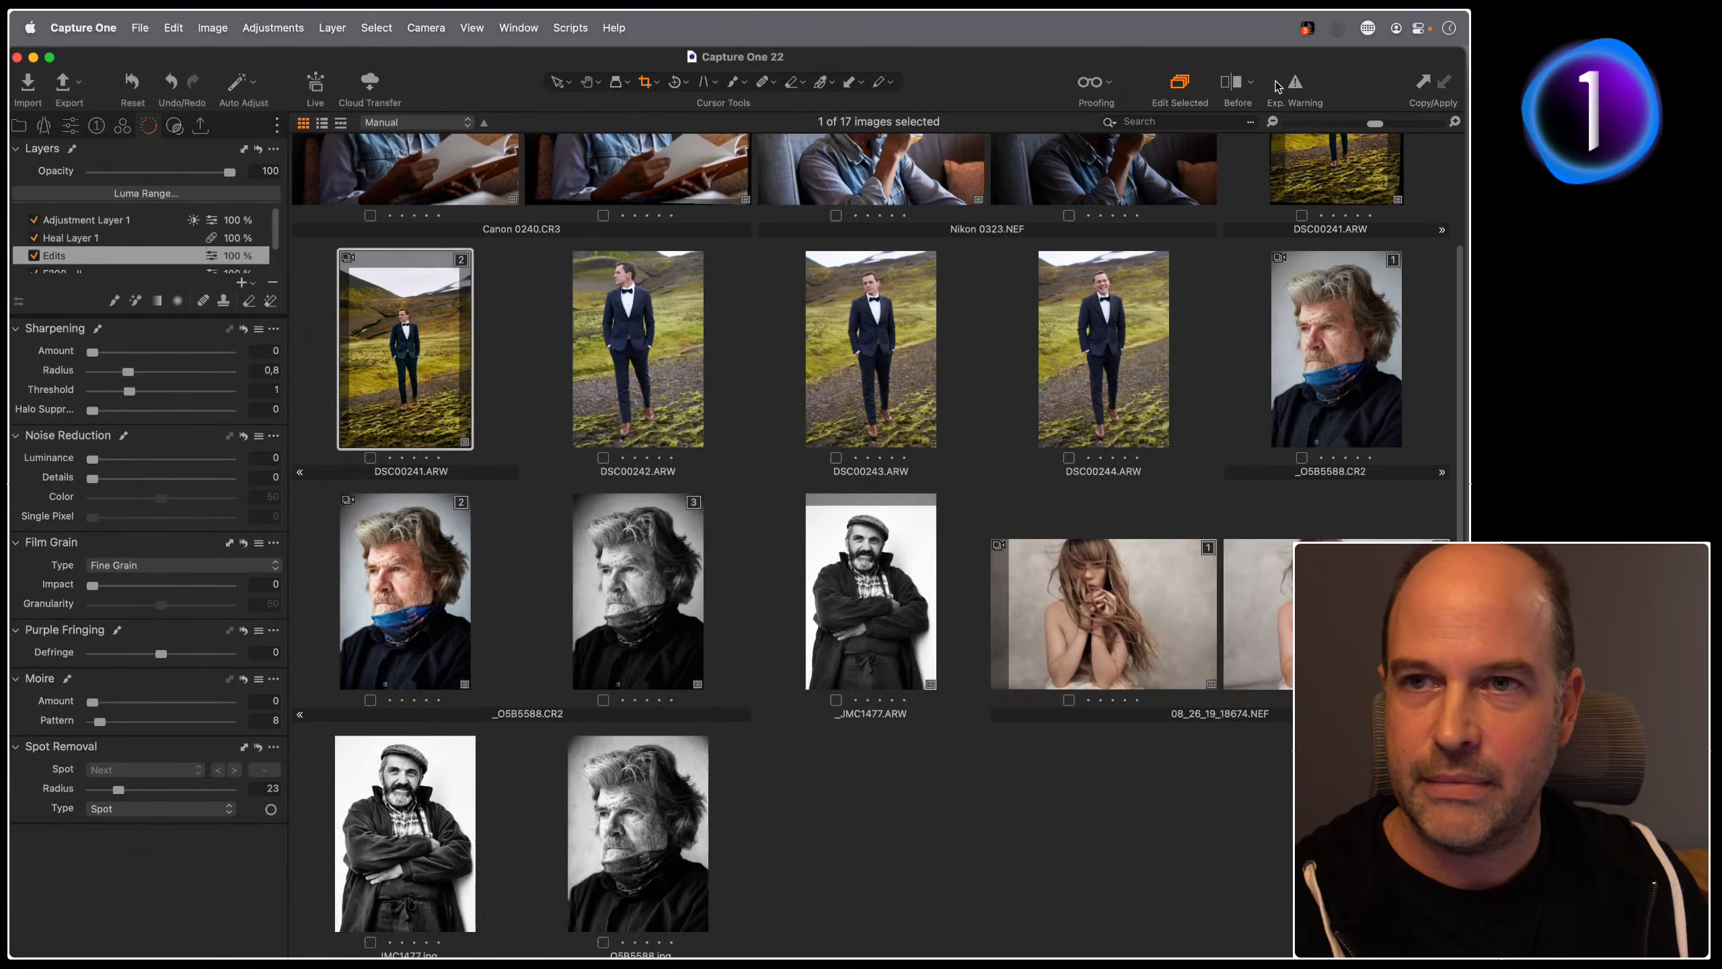
left_click_drag(1359, 72, 1350, 71)
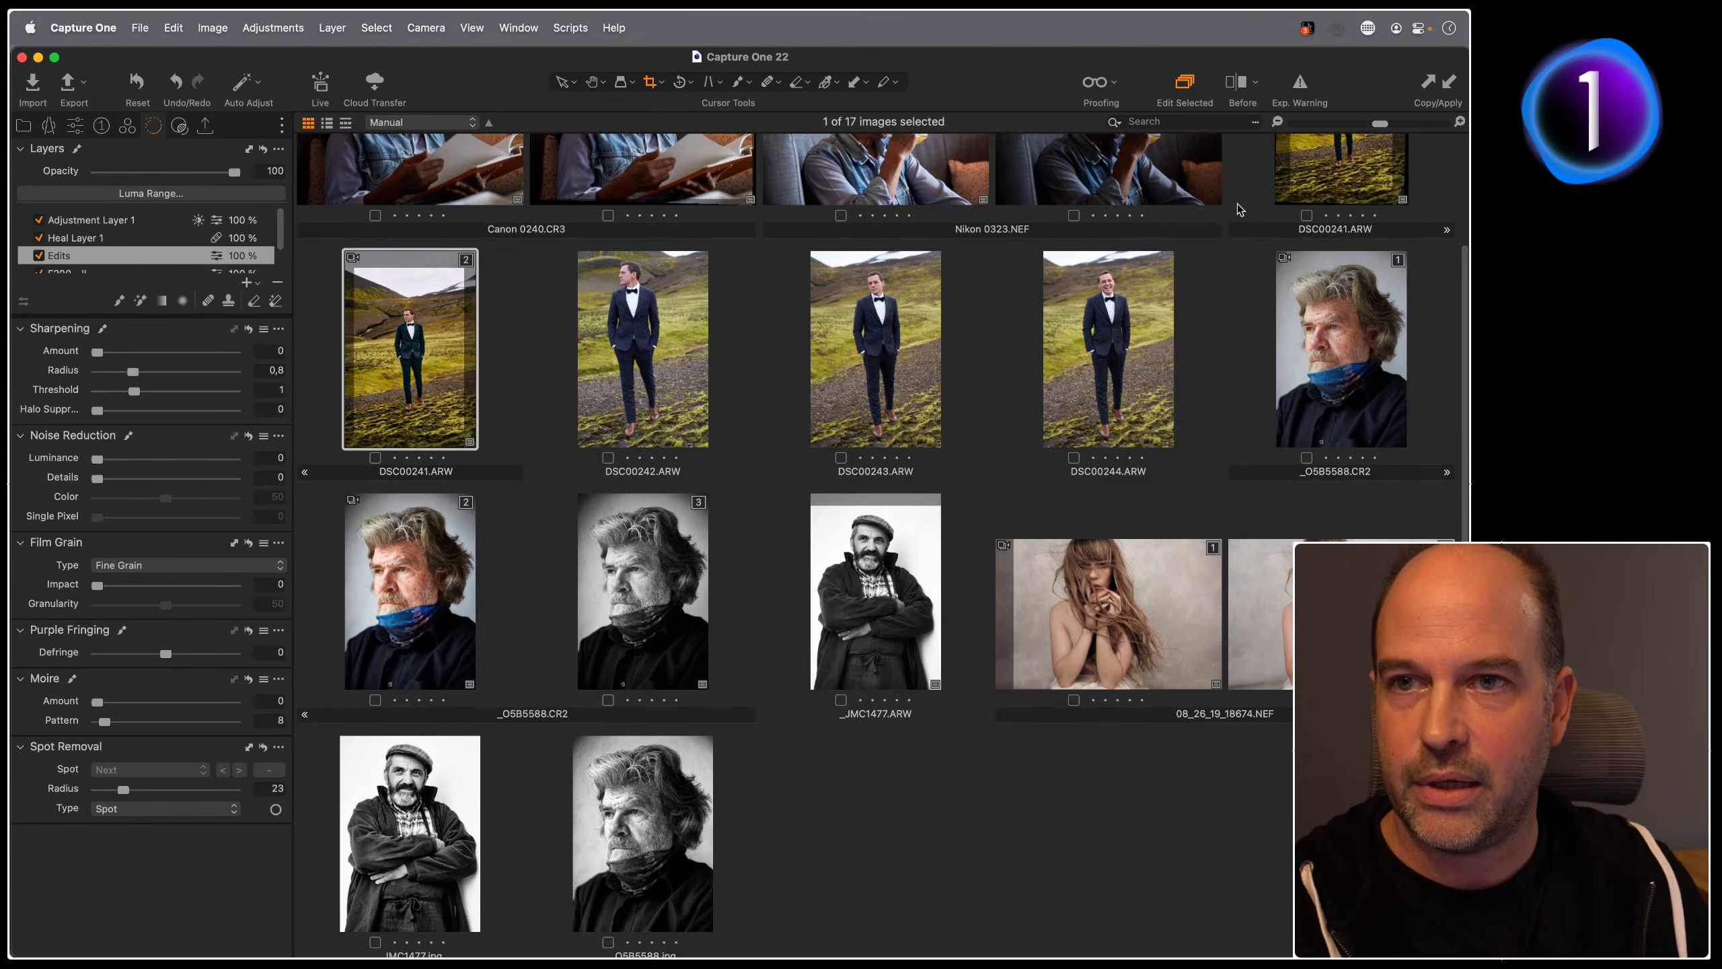
left_click(675, 346)
left_click(1136, 340)
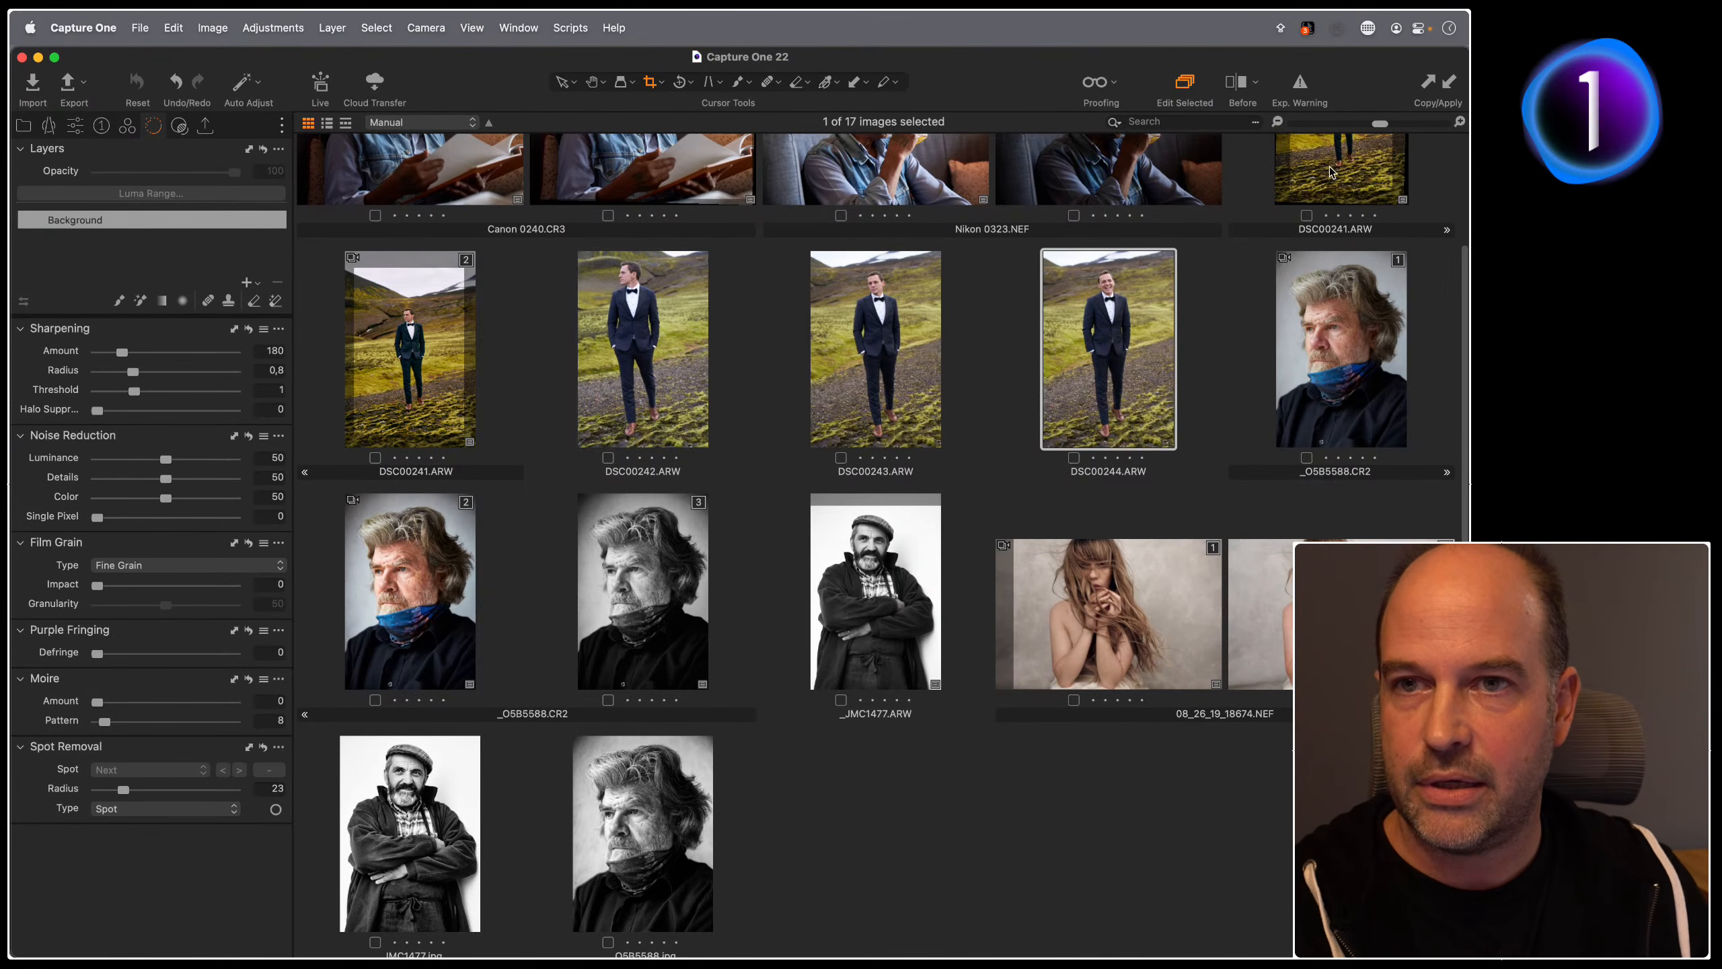
left_click(679, 341)
left_click(1144, 326, "shift")
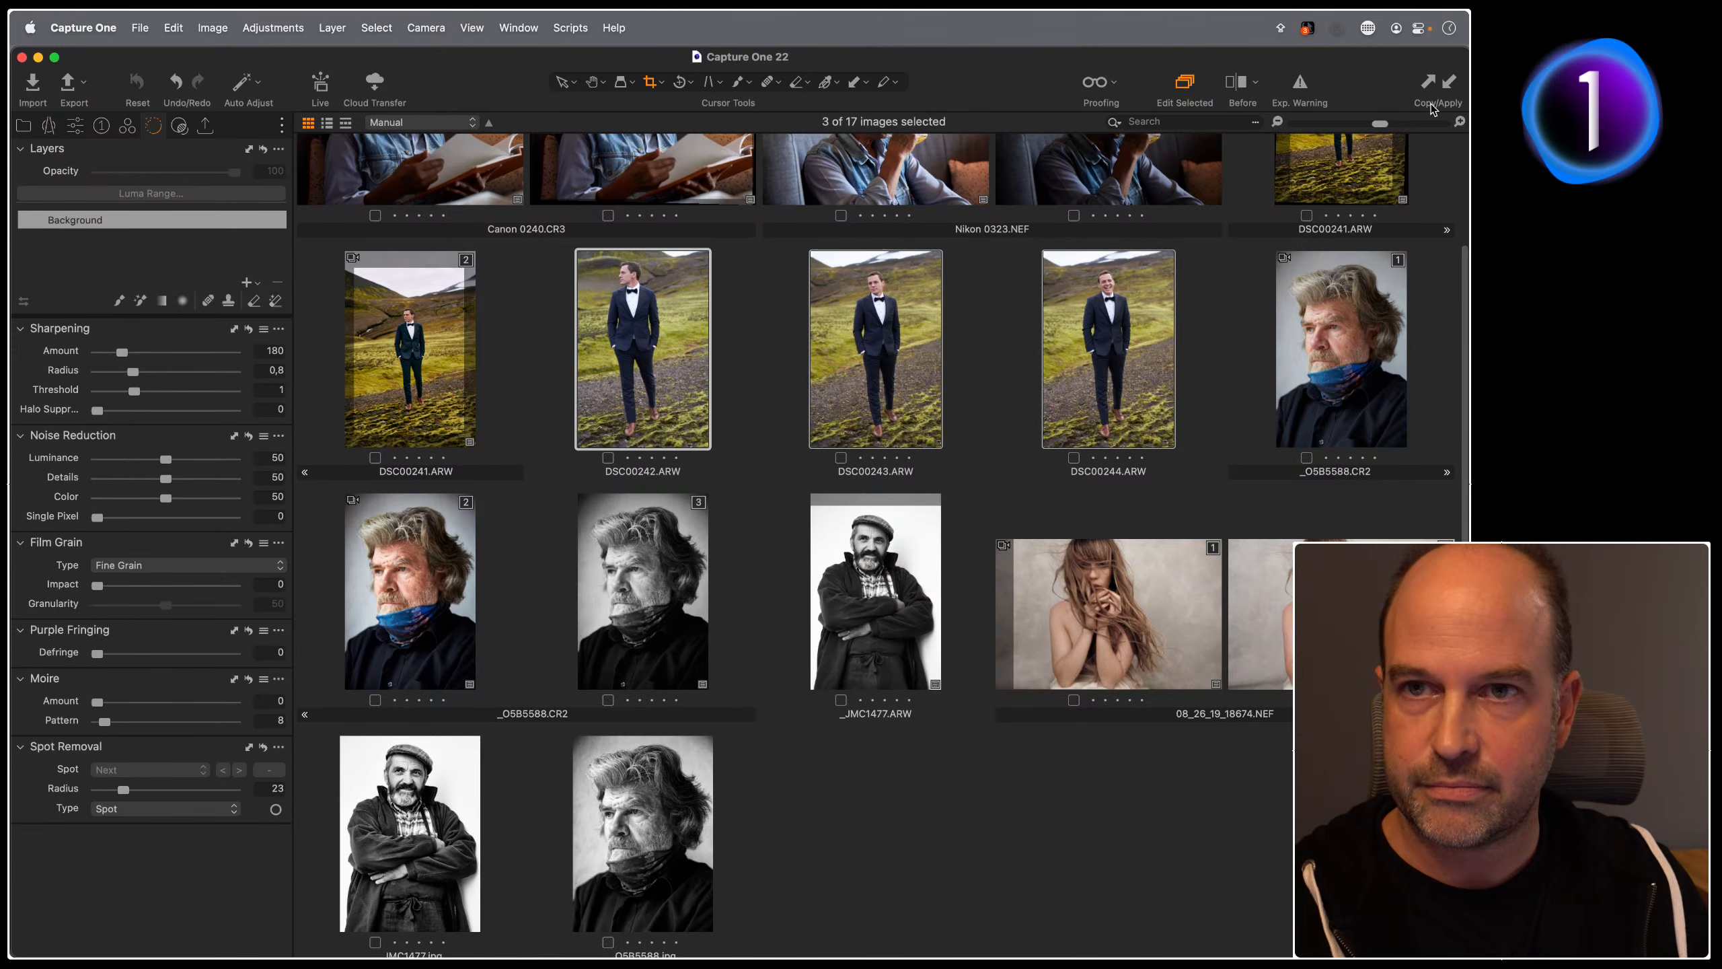
left_click(1452, 84)
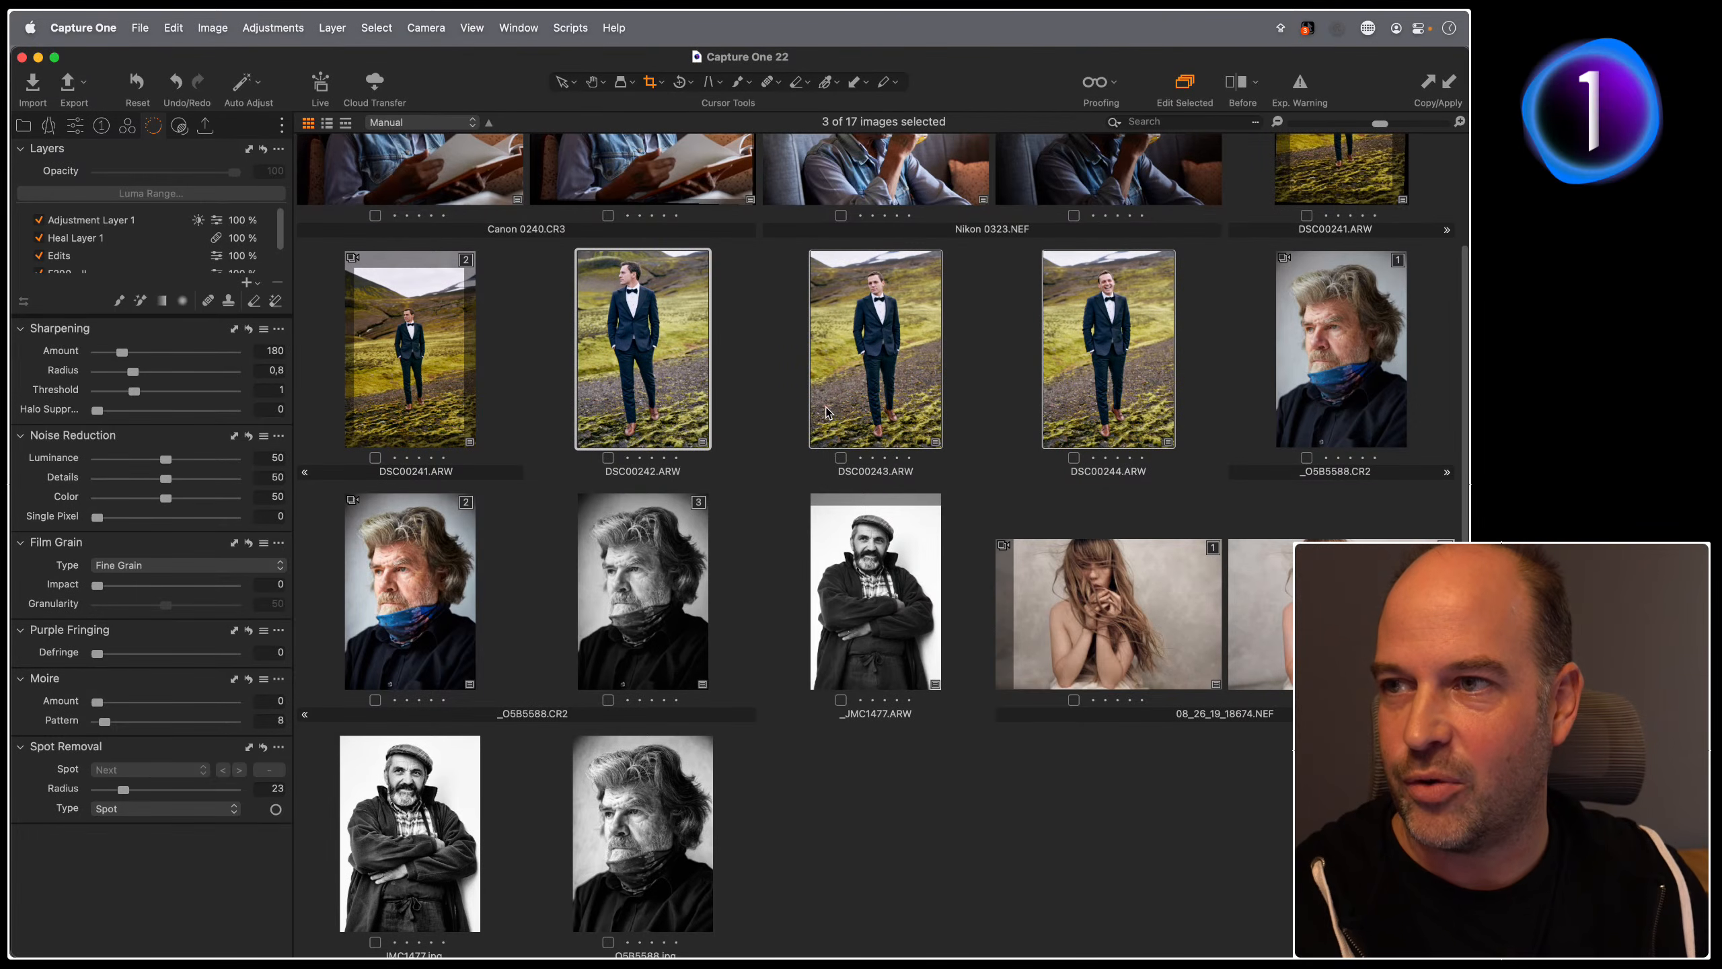
Step: Select Adjustment Layer 1 on DSC00242, open the photo in the viewer, and examine the layer's mask in grayscale
scroll(104, 260, "down", 2)
scroll(103, 258, "up", 2)
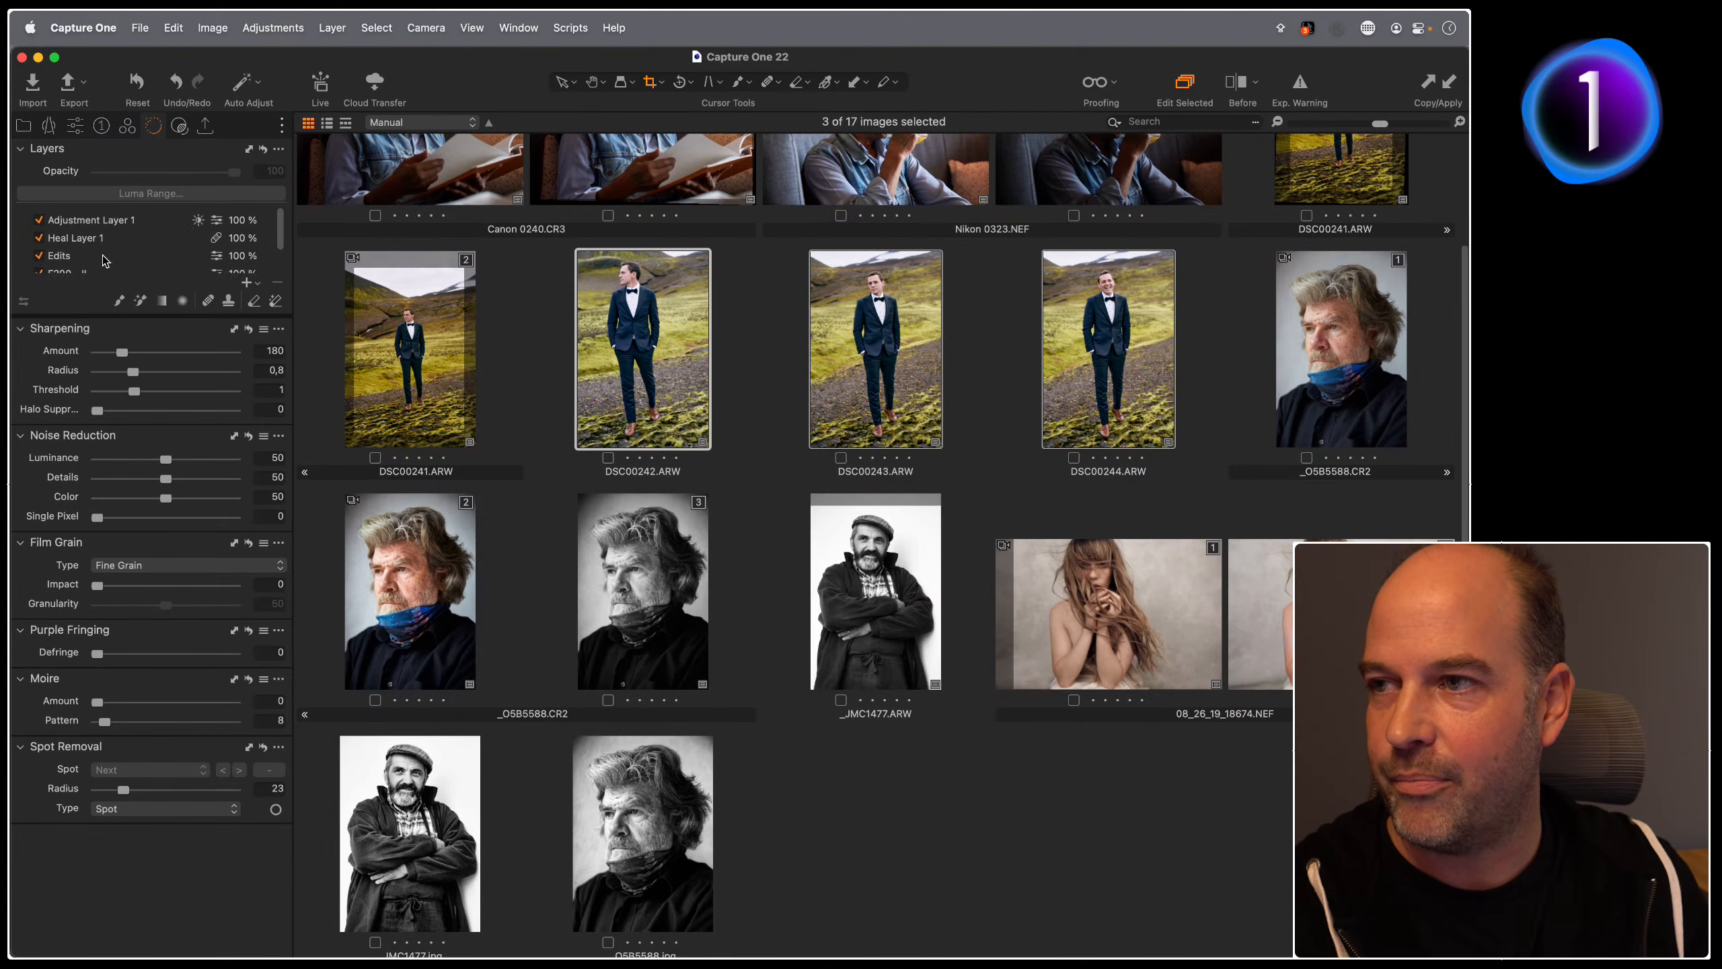
left_click(90, 226)
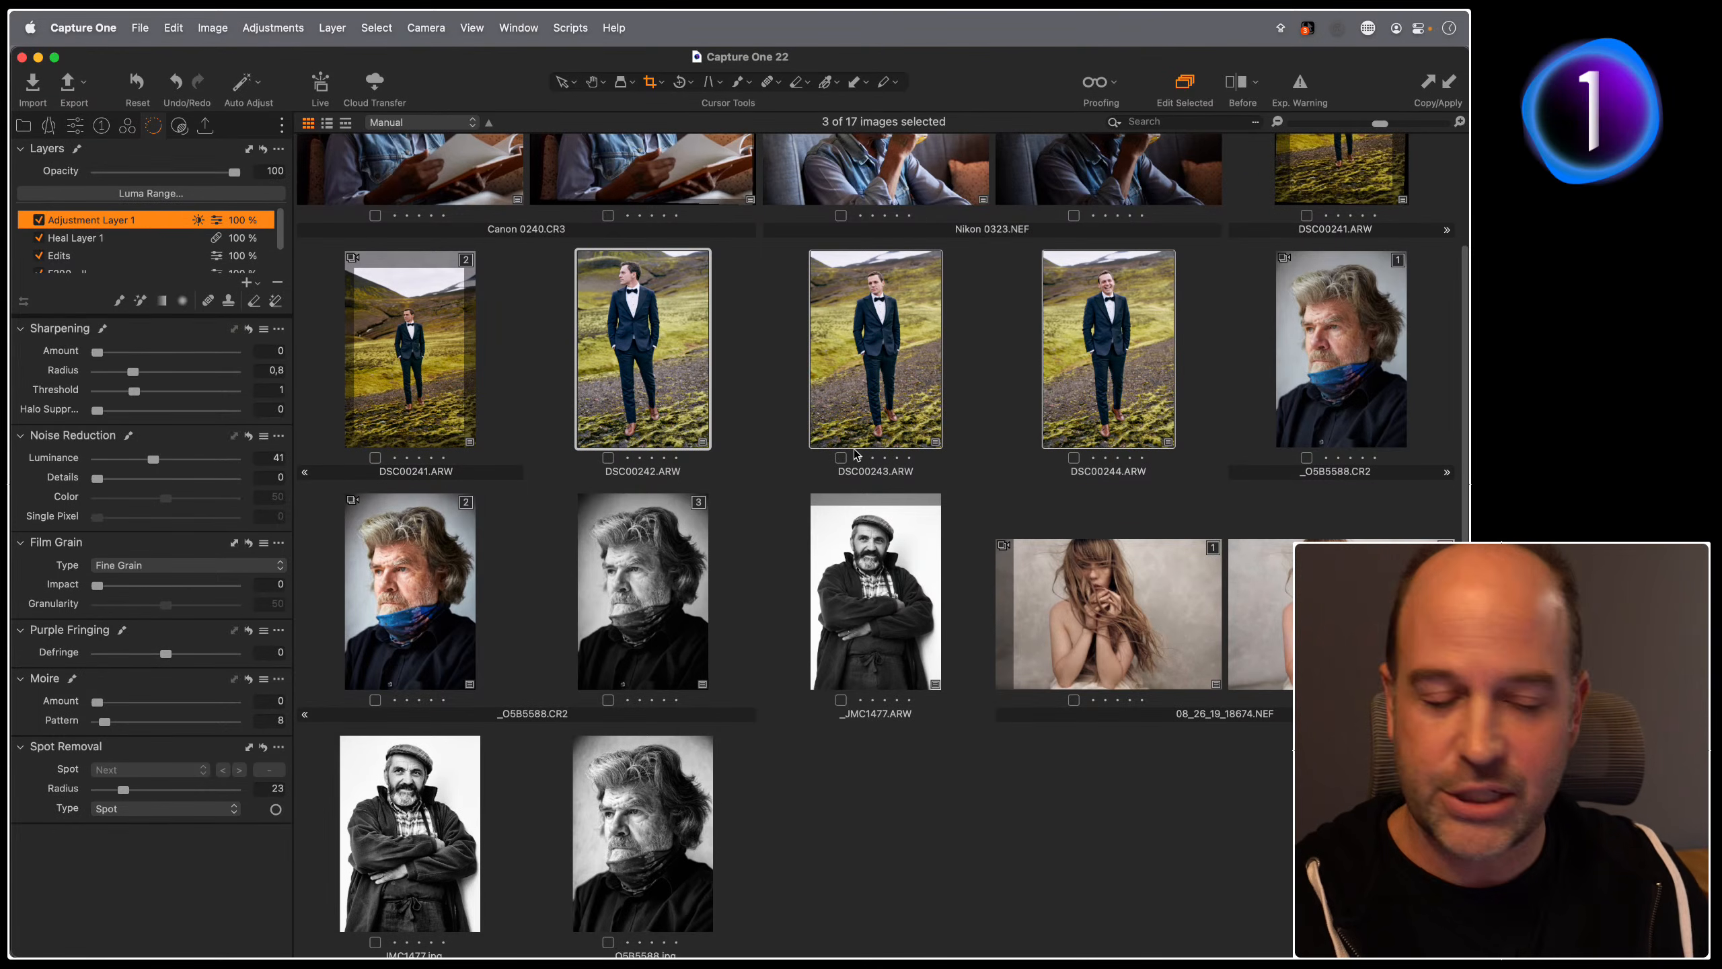
double_click(704, 407)
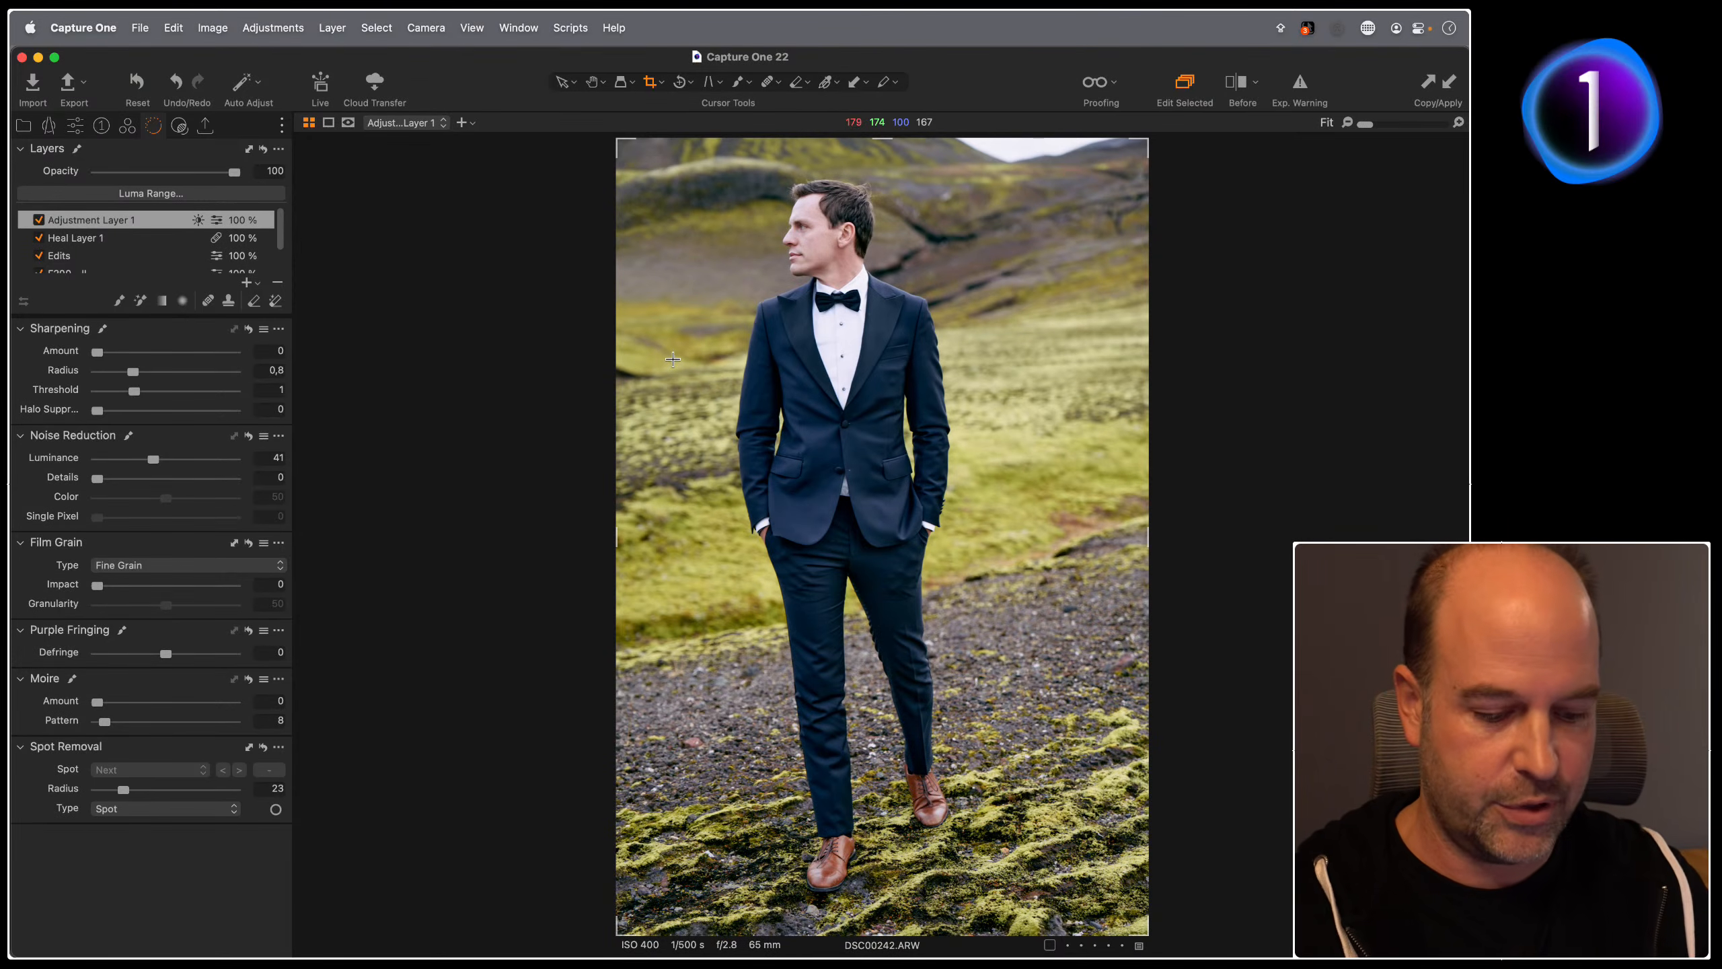
key("alt+m")
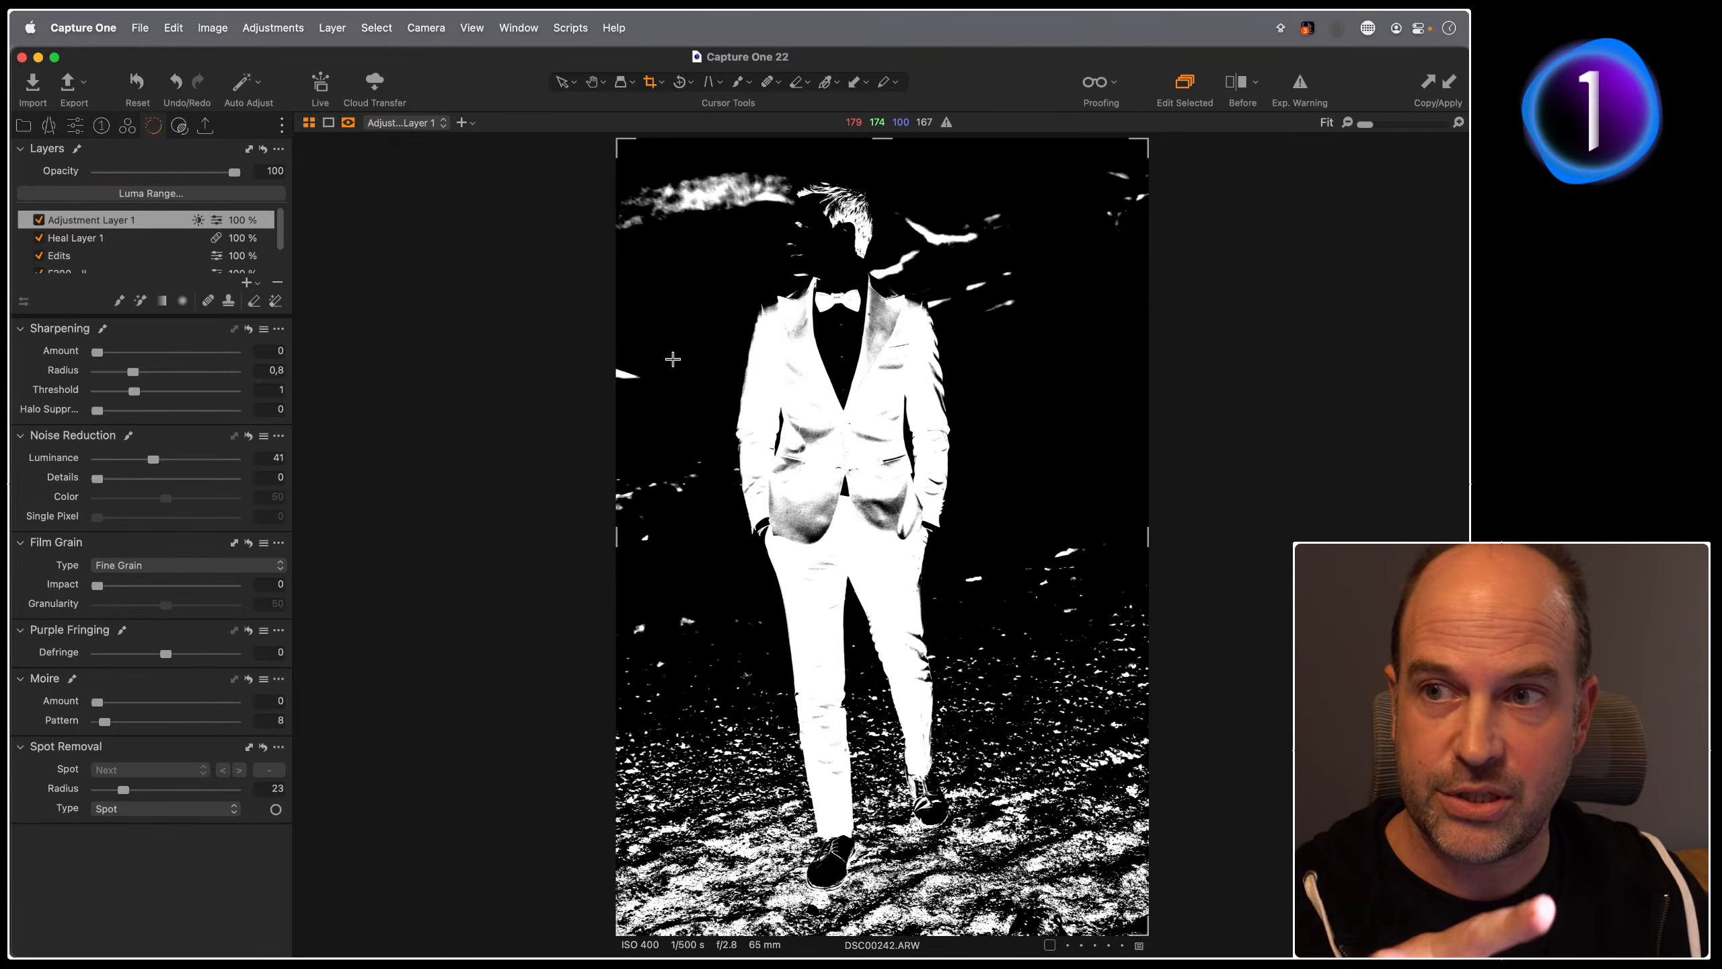
Step: Examine the grayscale mask of Adjustment Layer 1 on DSC00243 and DSC00244
key("Right")
key("m")
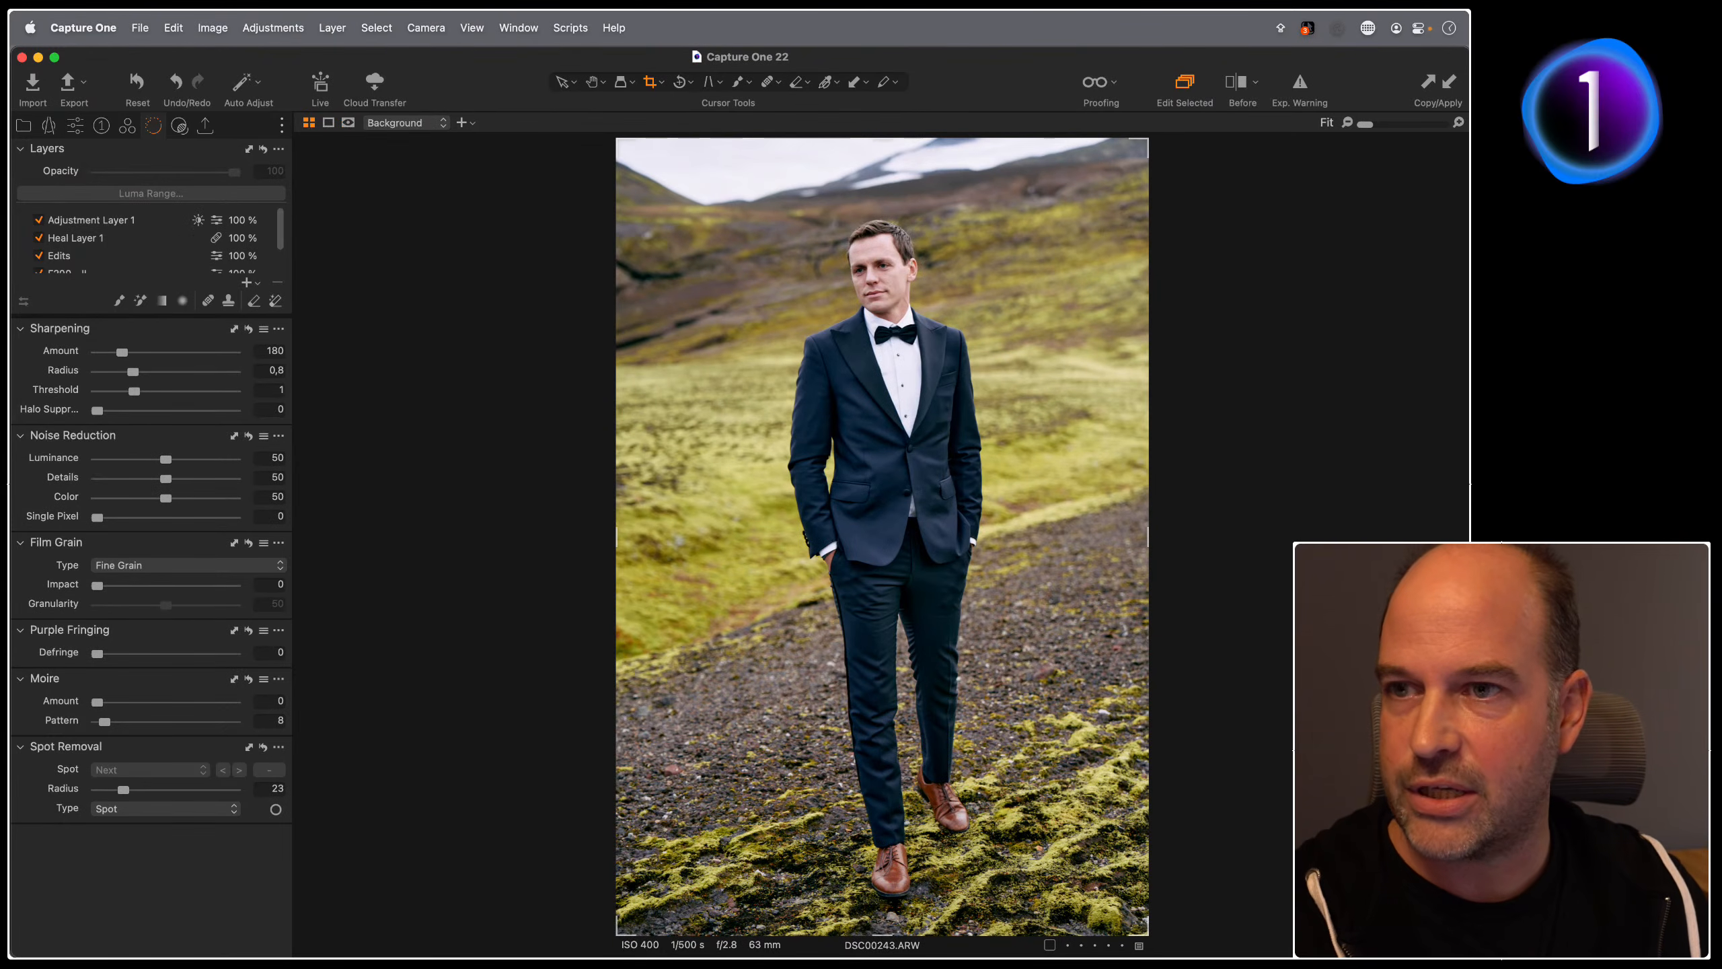
left_click(105, 221)
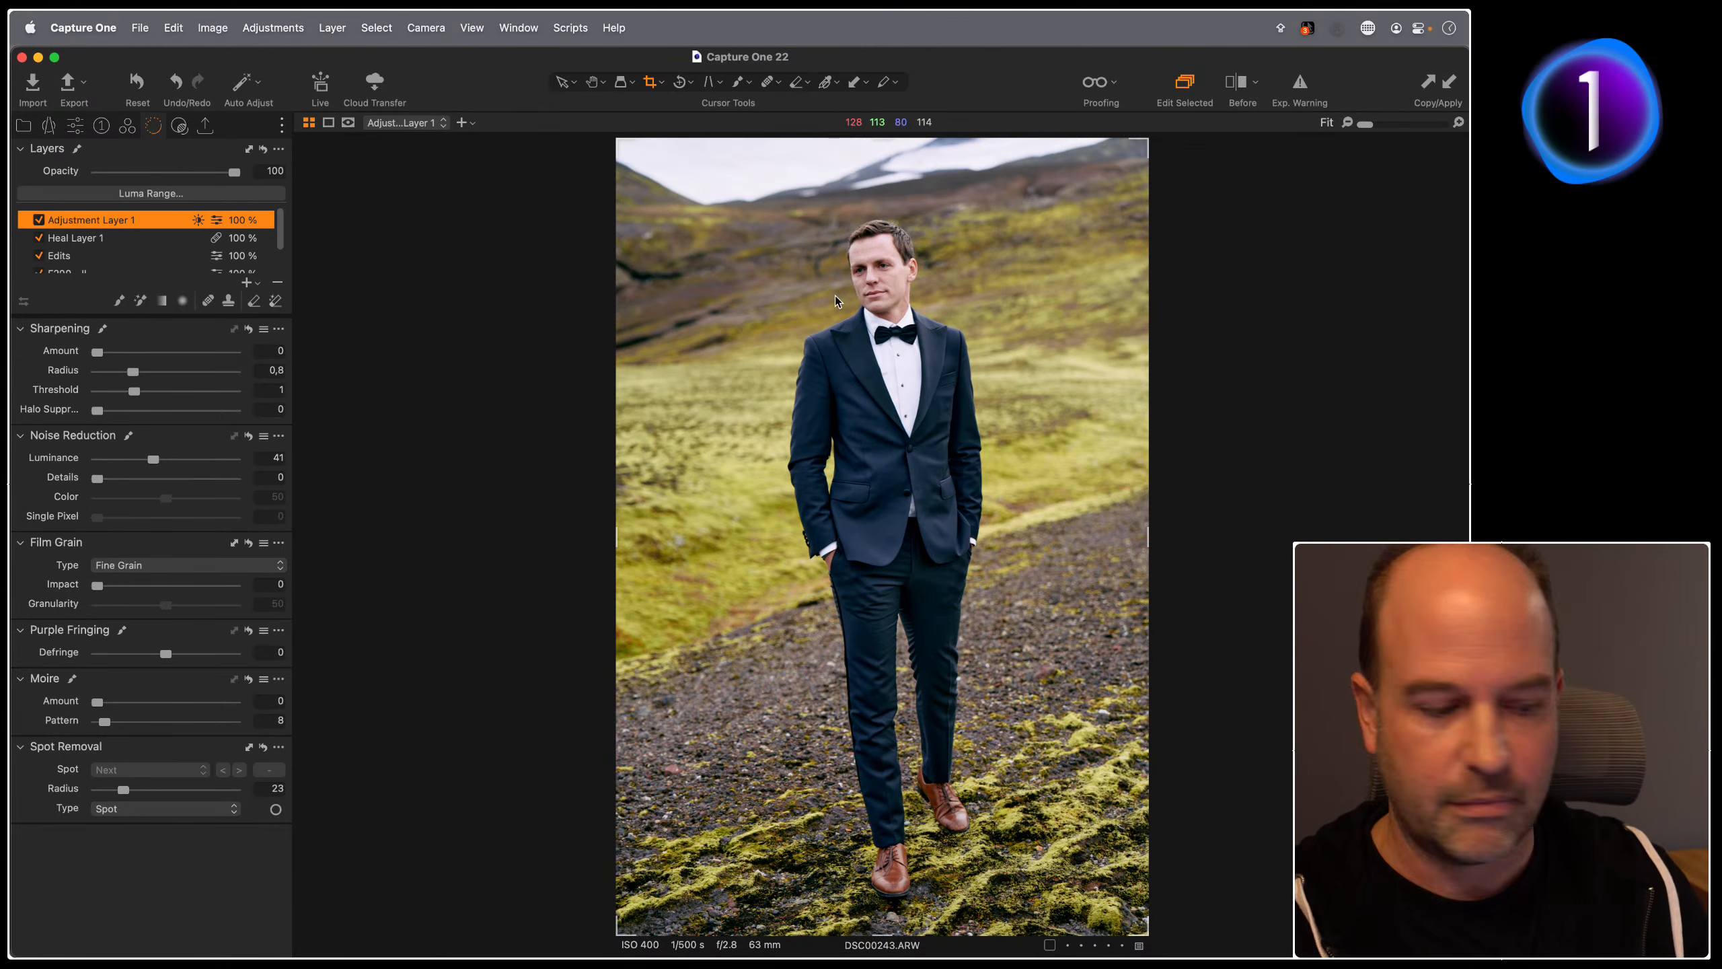
key("m")
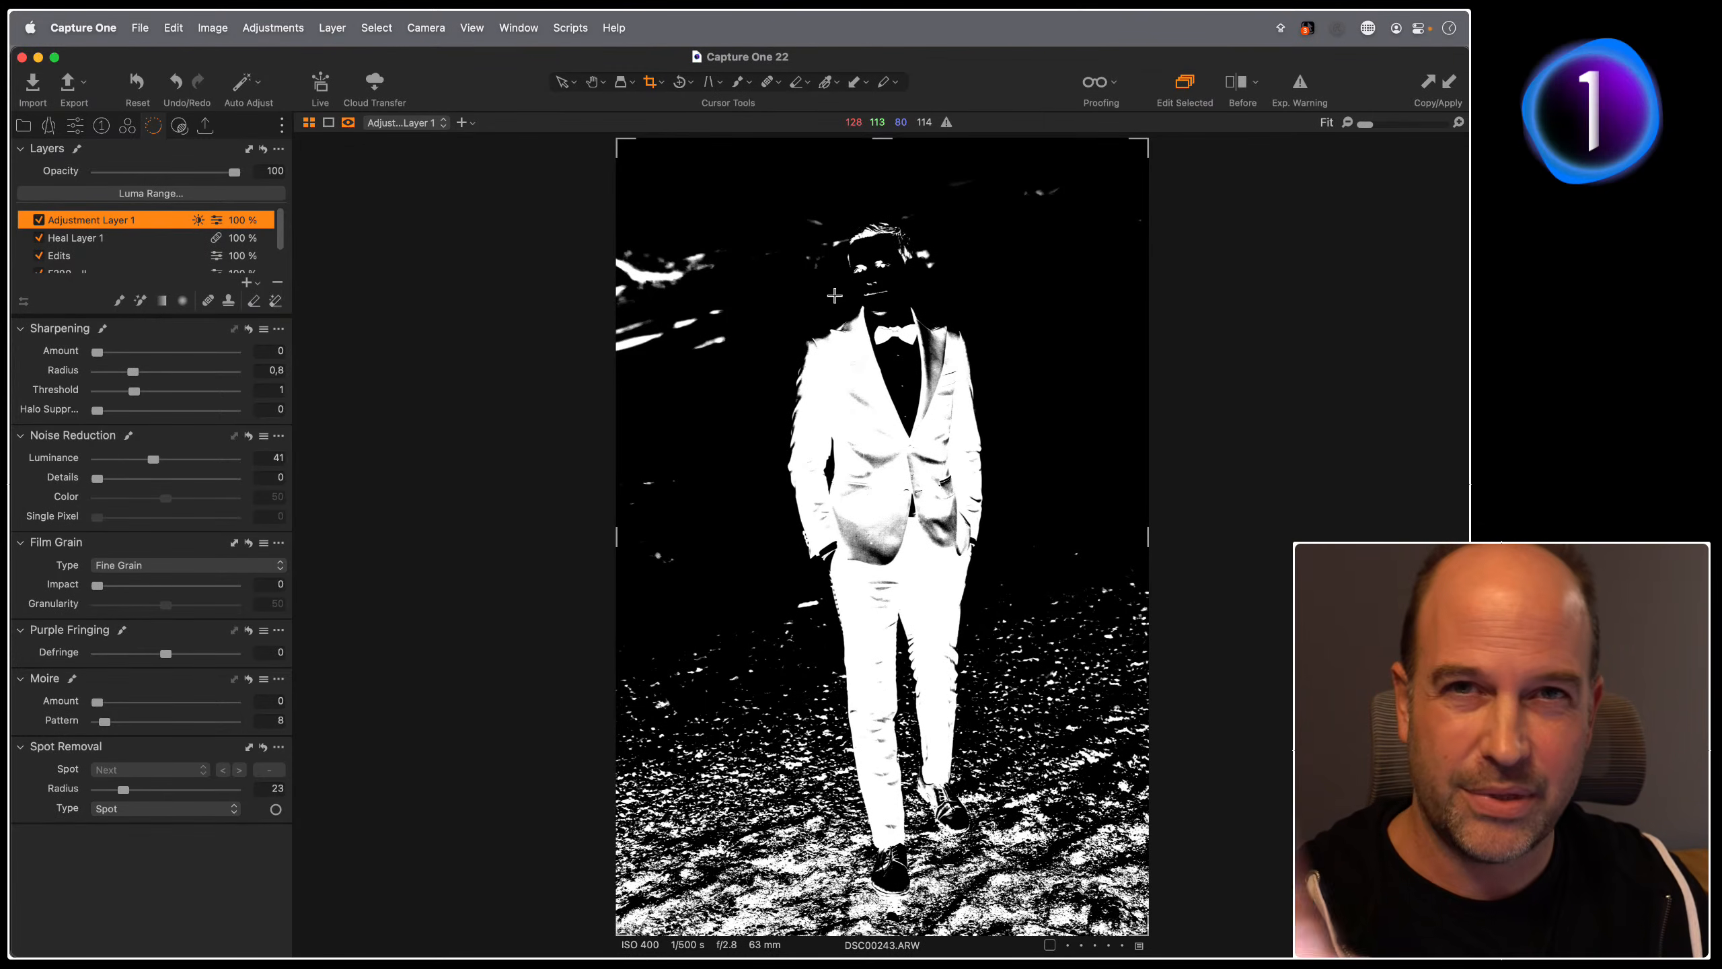
key("Right")
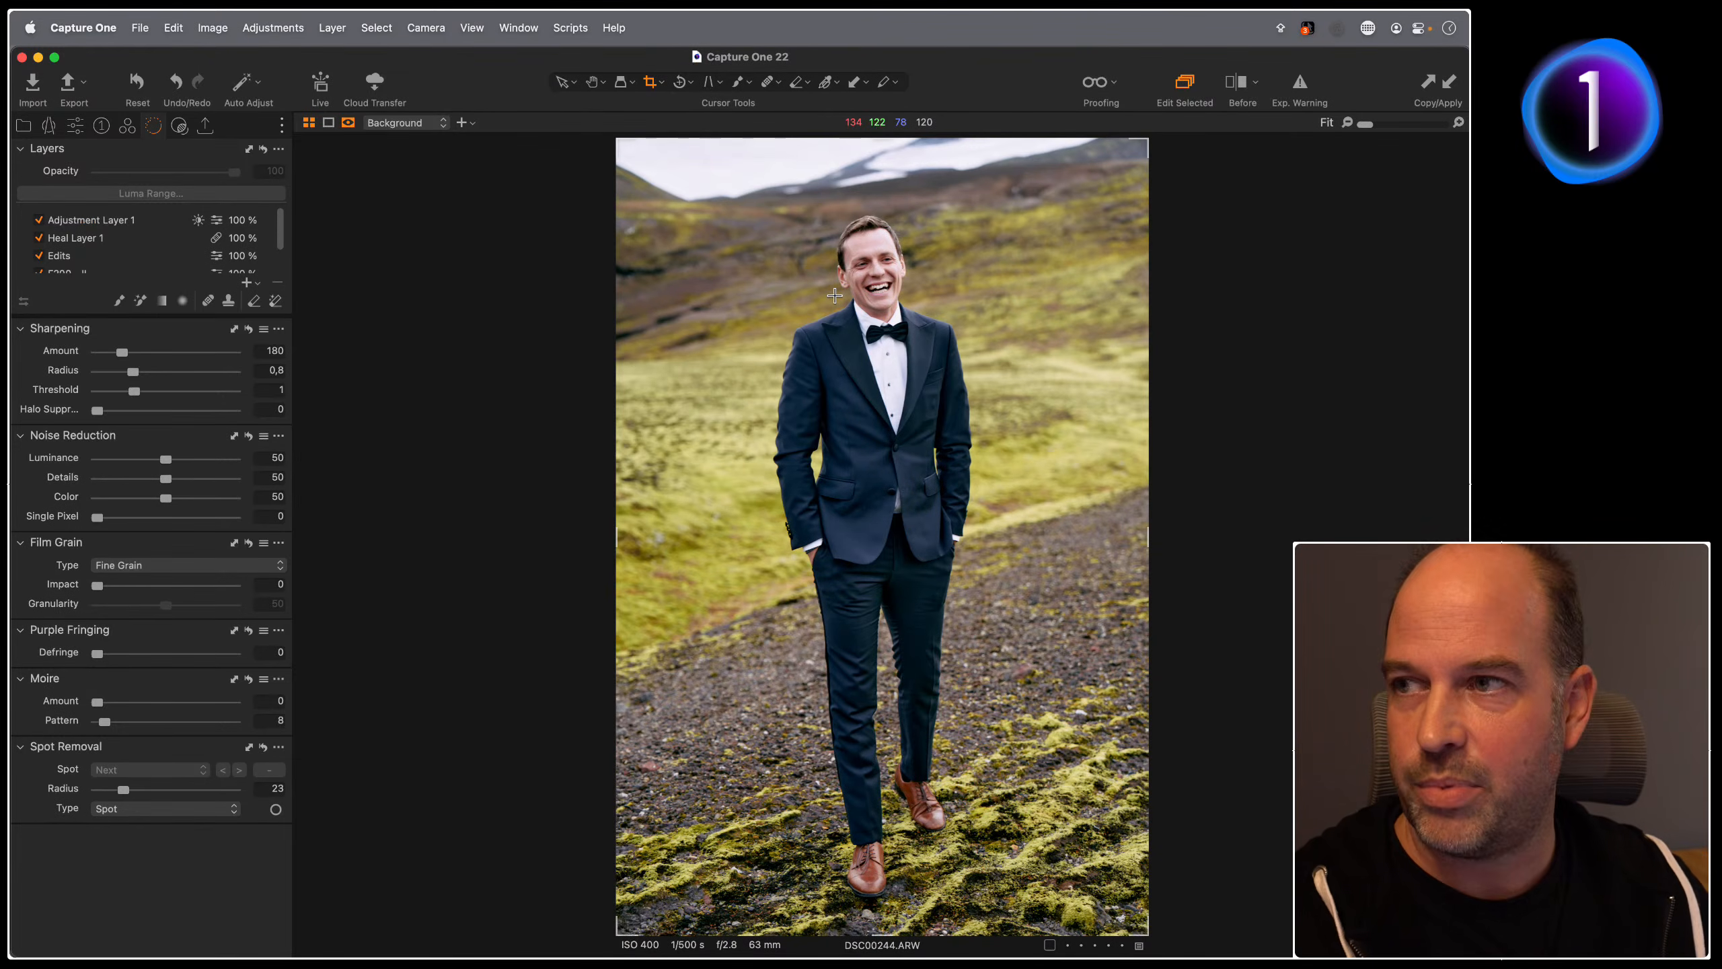
left_click(140, 220)
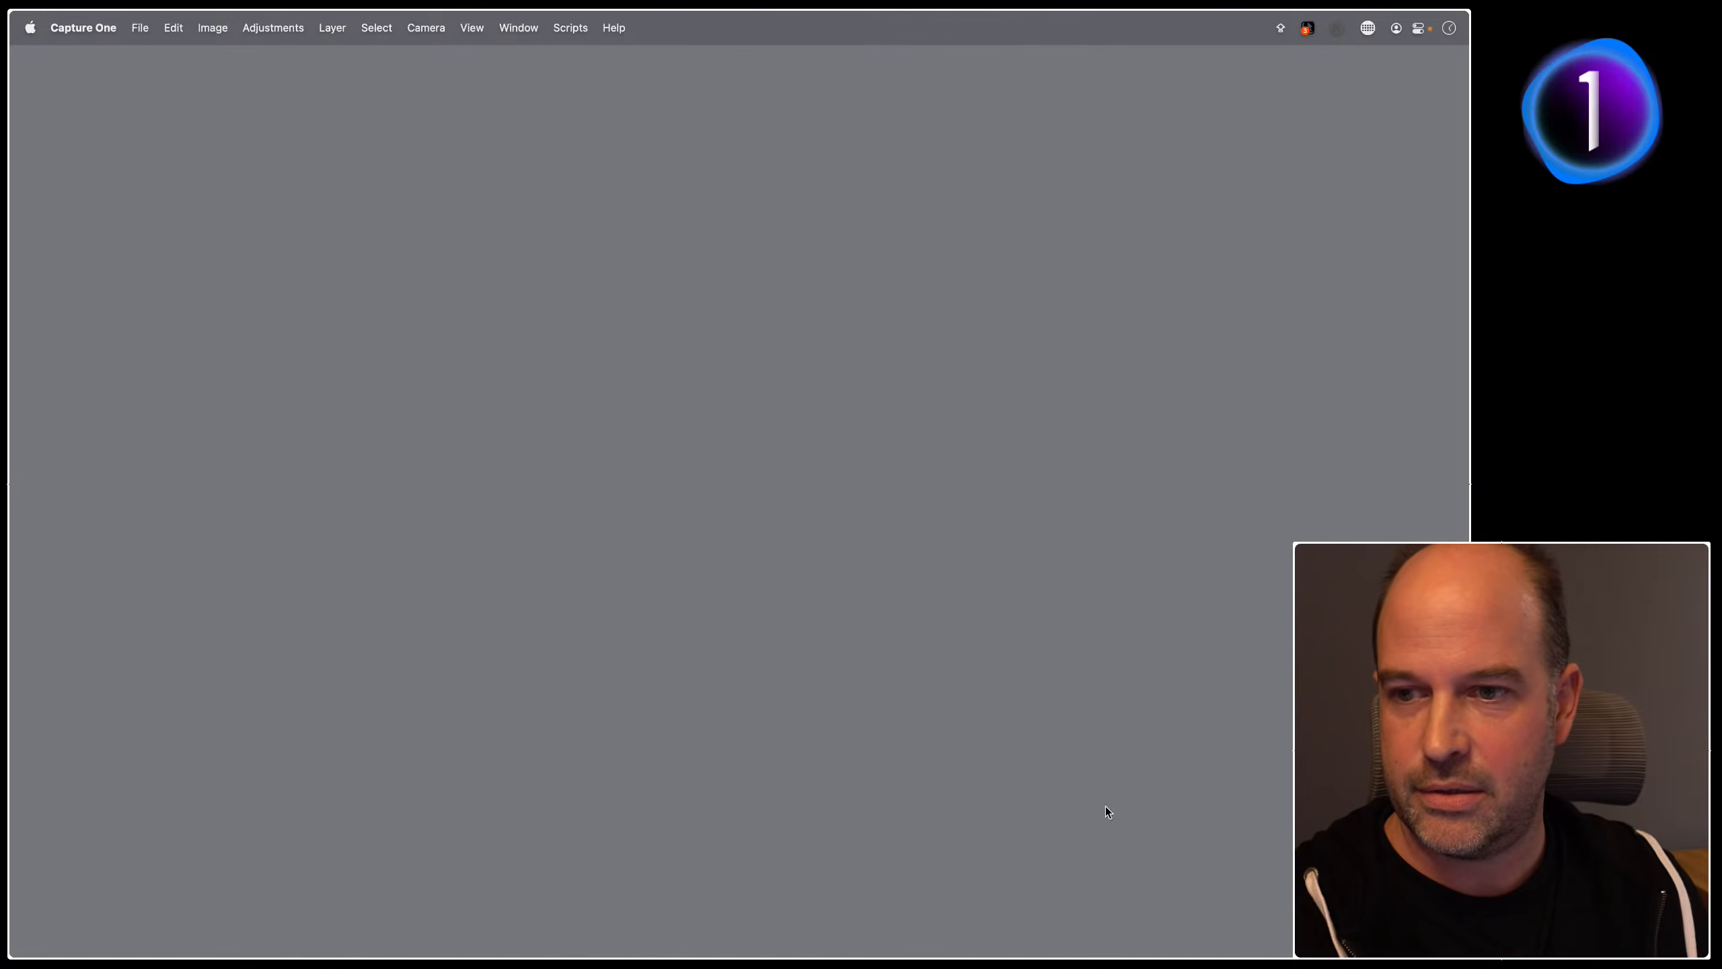
Step: Compare the grayscale masks across DSC00242, DSC00243 and DSC00244, and hide the mask display
left_click(1011, 924)
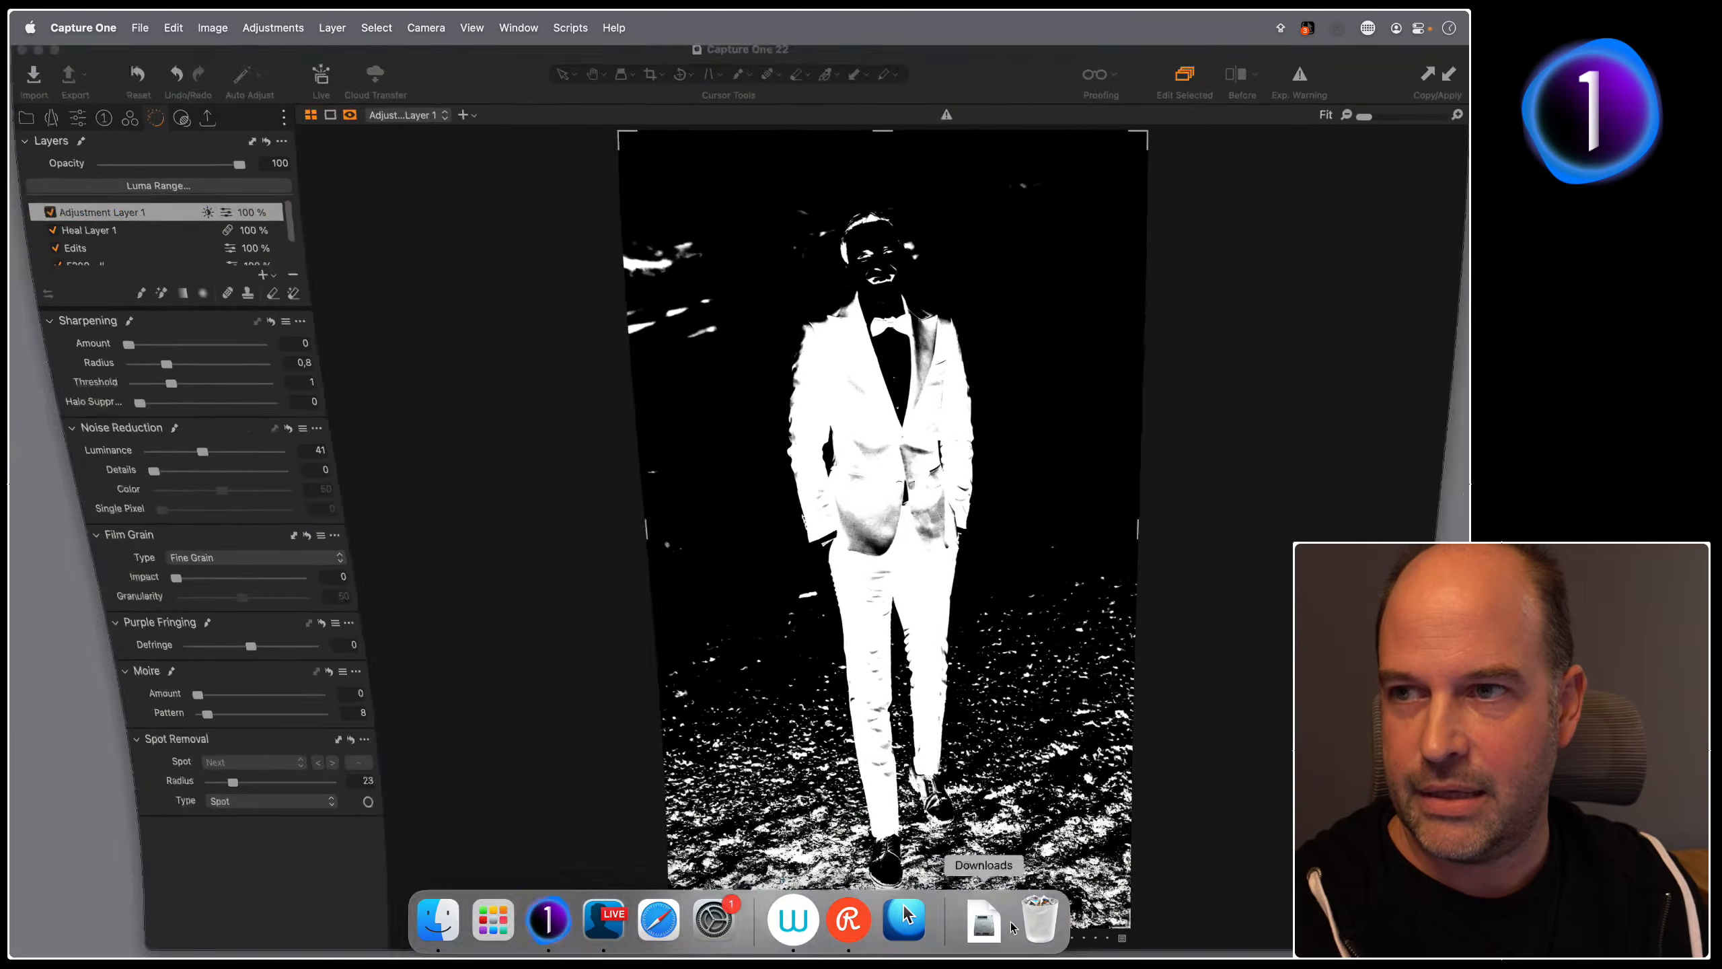
left_click(450, 342)
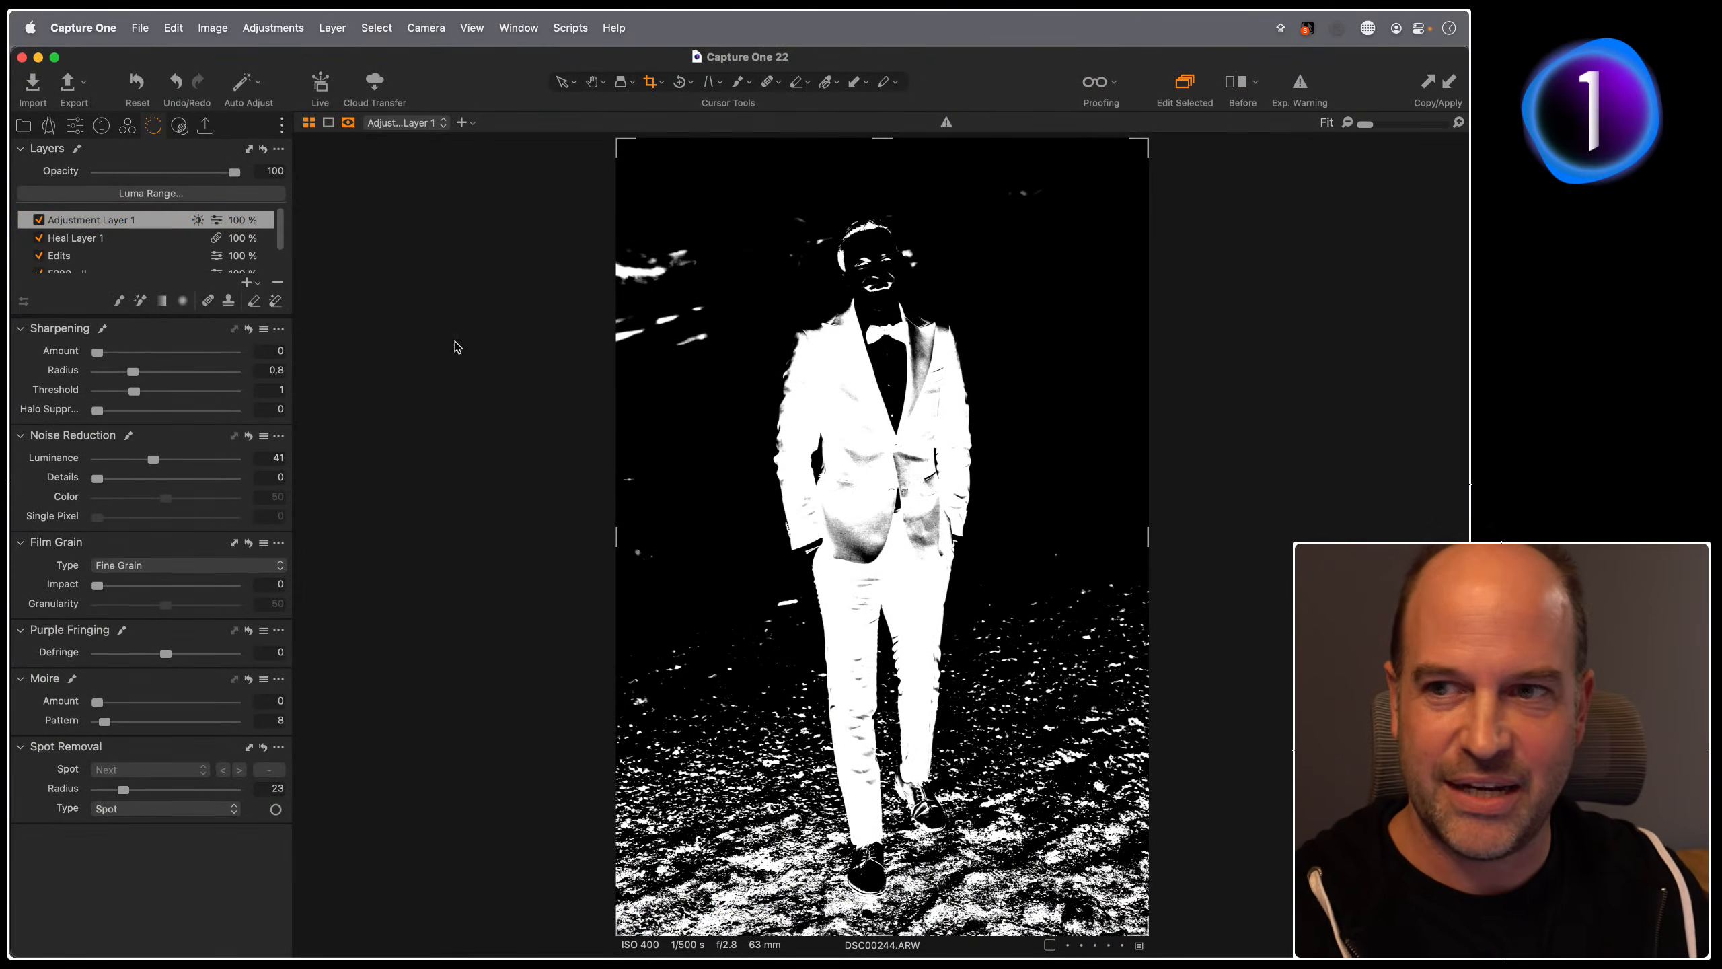
key("g")
key("g")
key("Left")
key("Left")
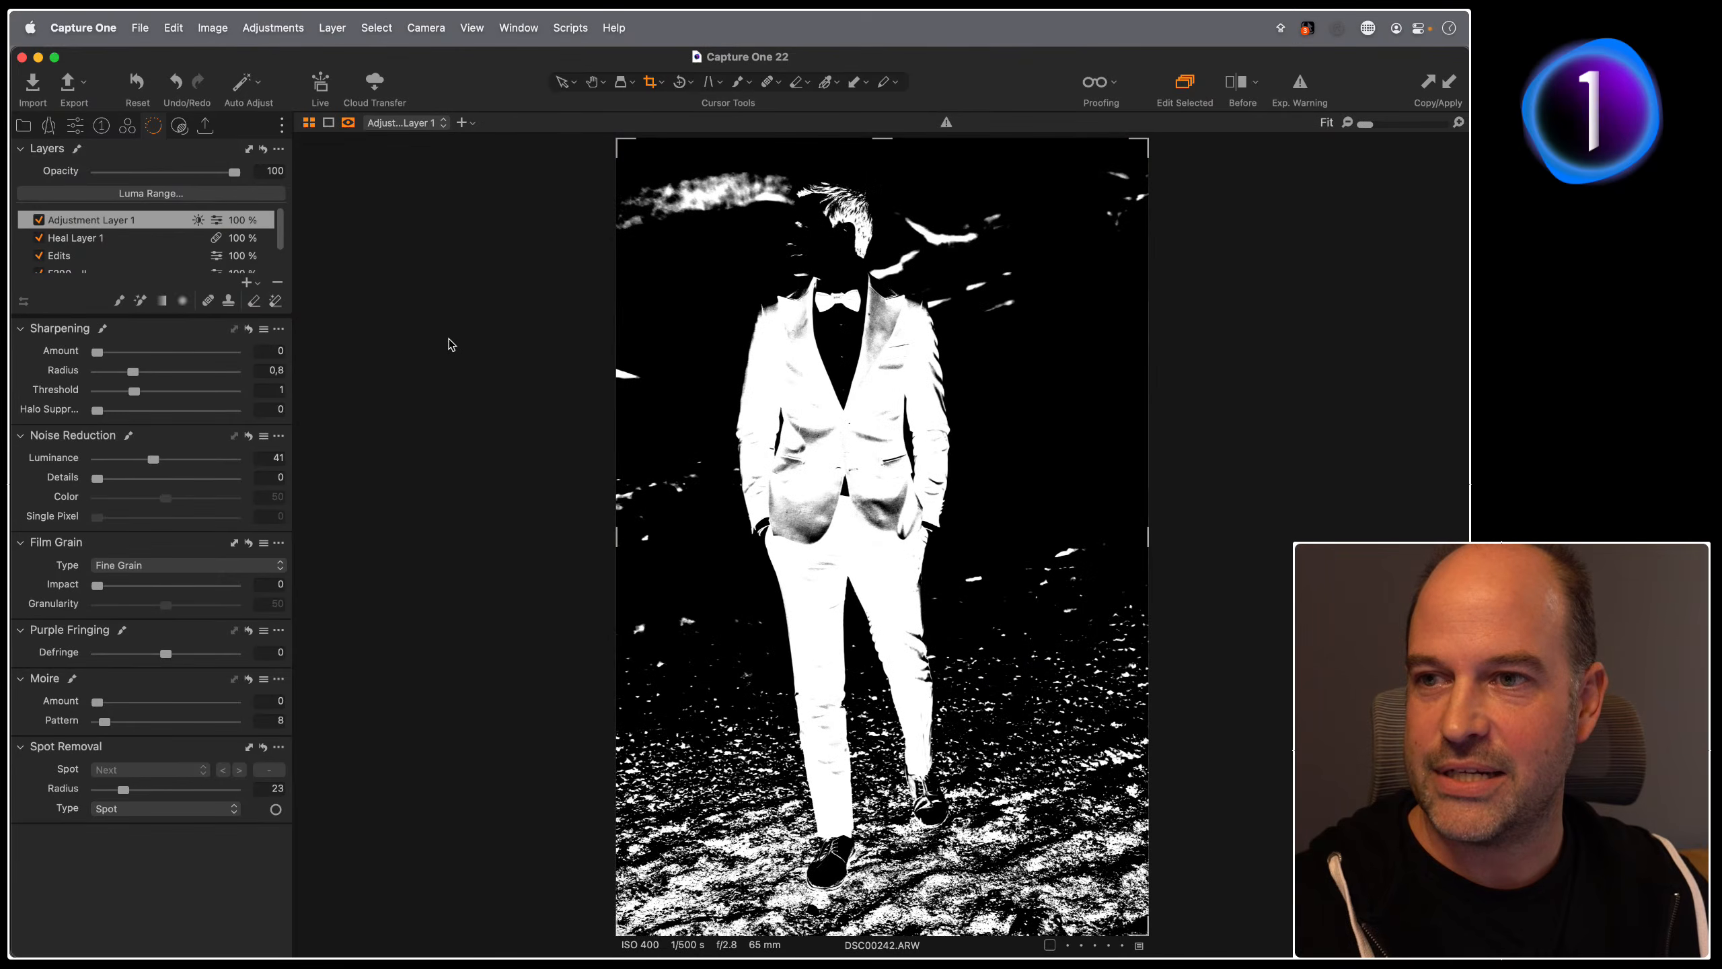
key("Right")
key("Right")
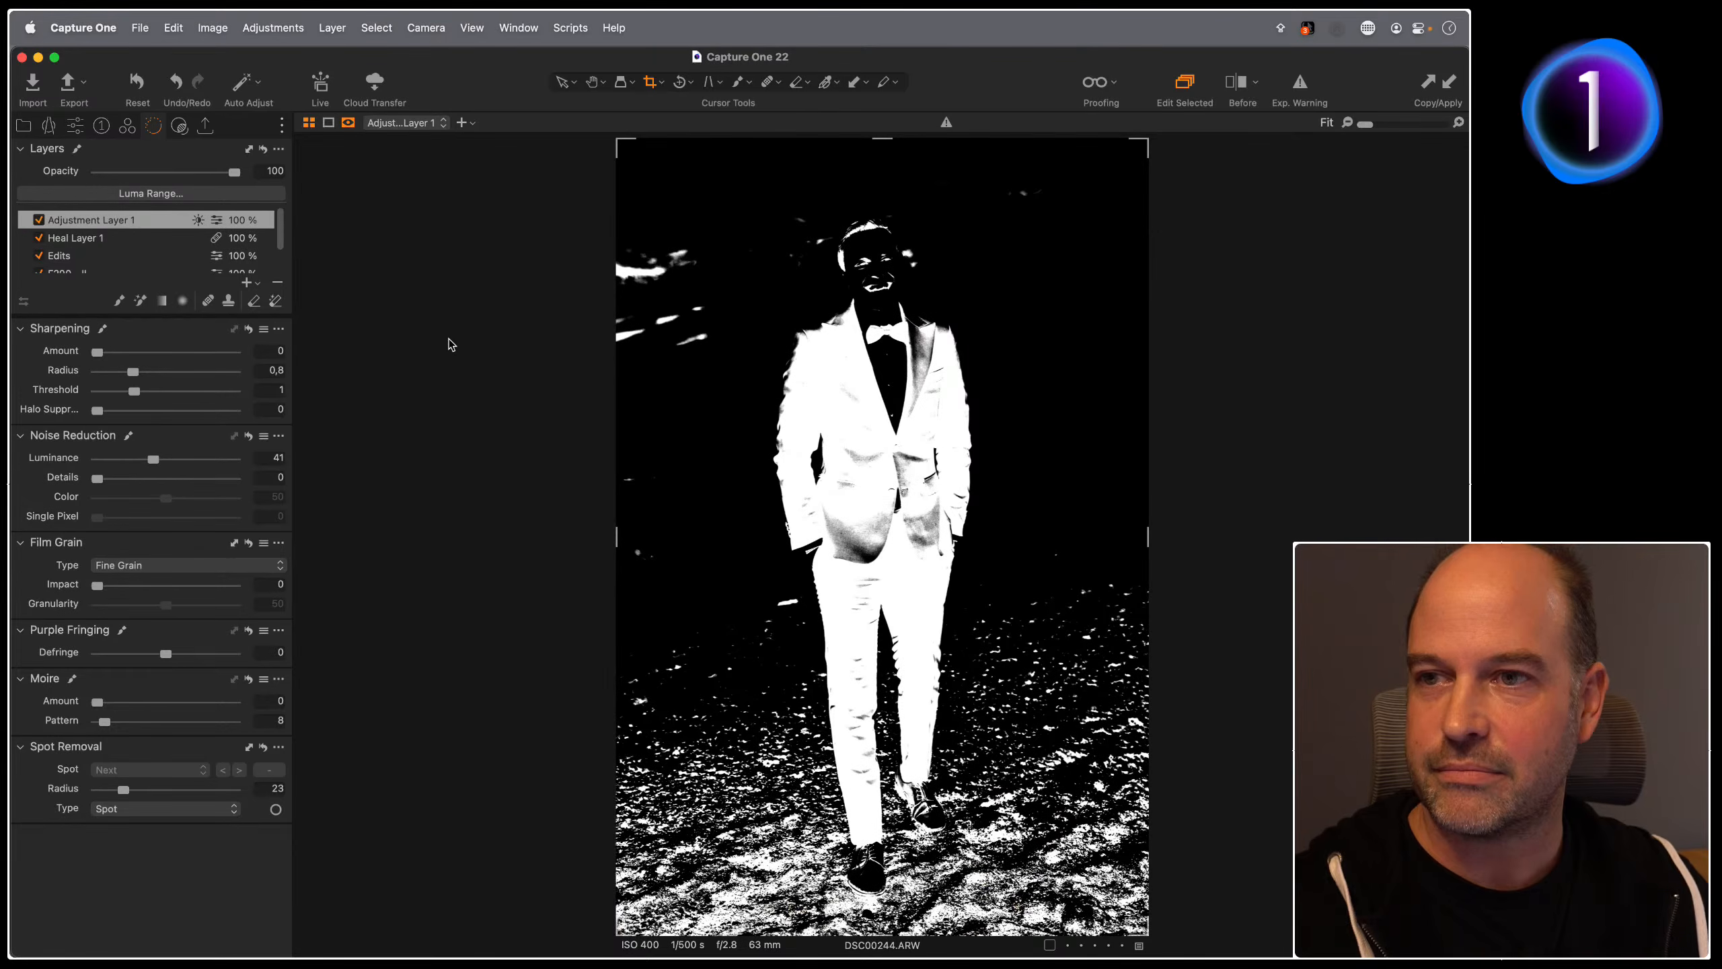
key("m")
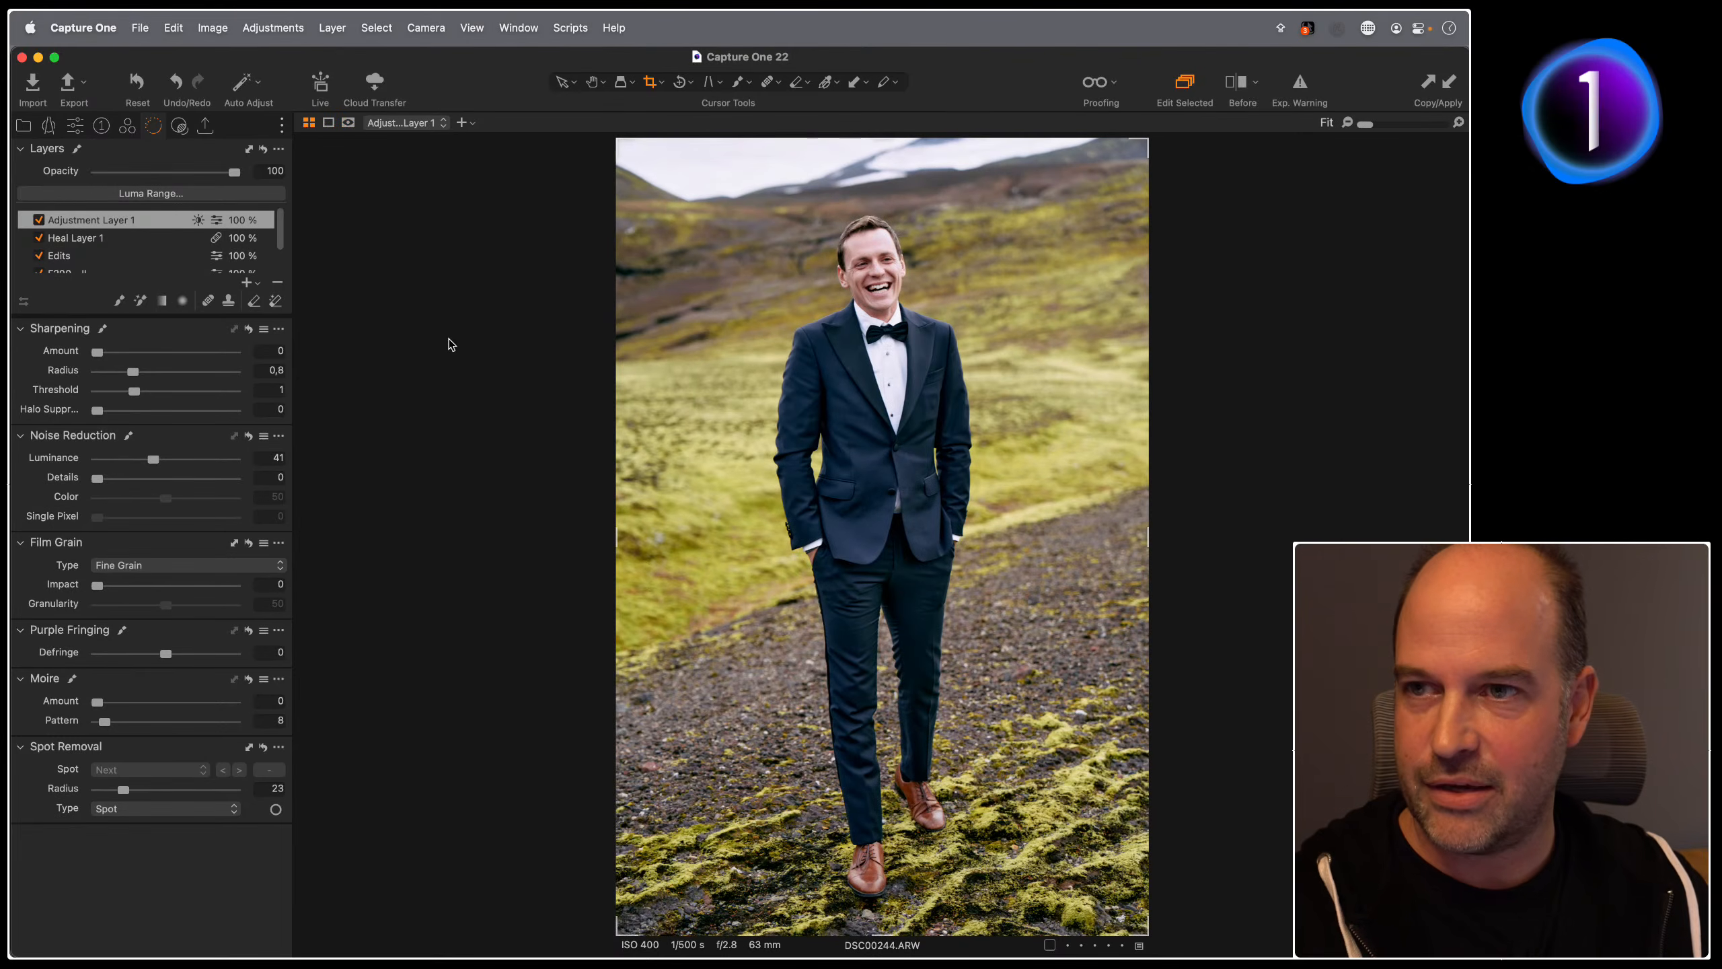
Step: Compare the cropped DSC00241 variant with the neighbouring edited photos in the viewer, and return to the thumbnail browser
key("alt+super+v")
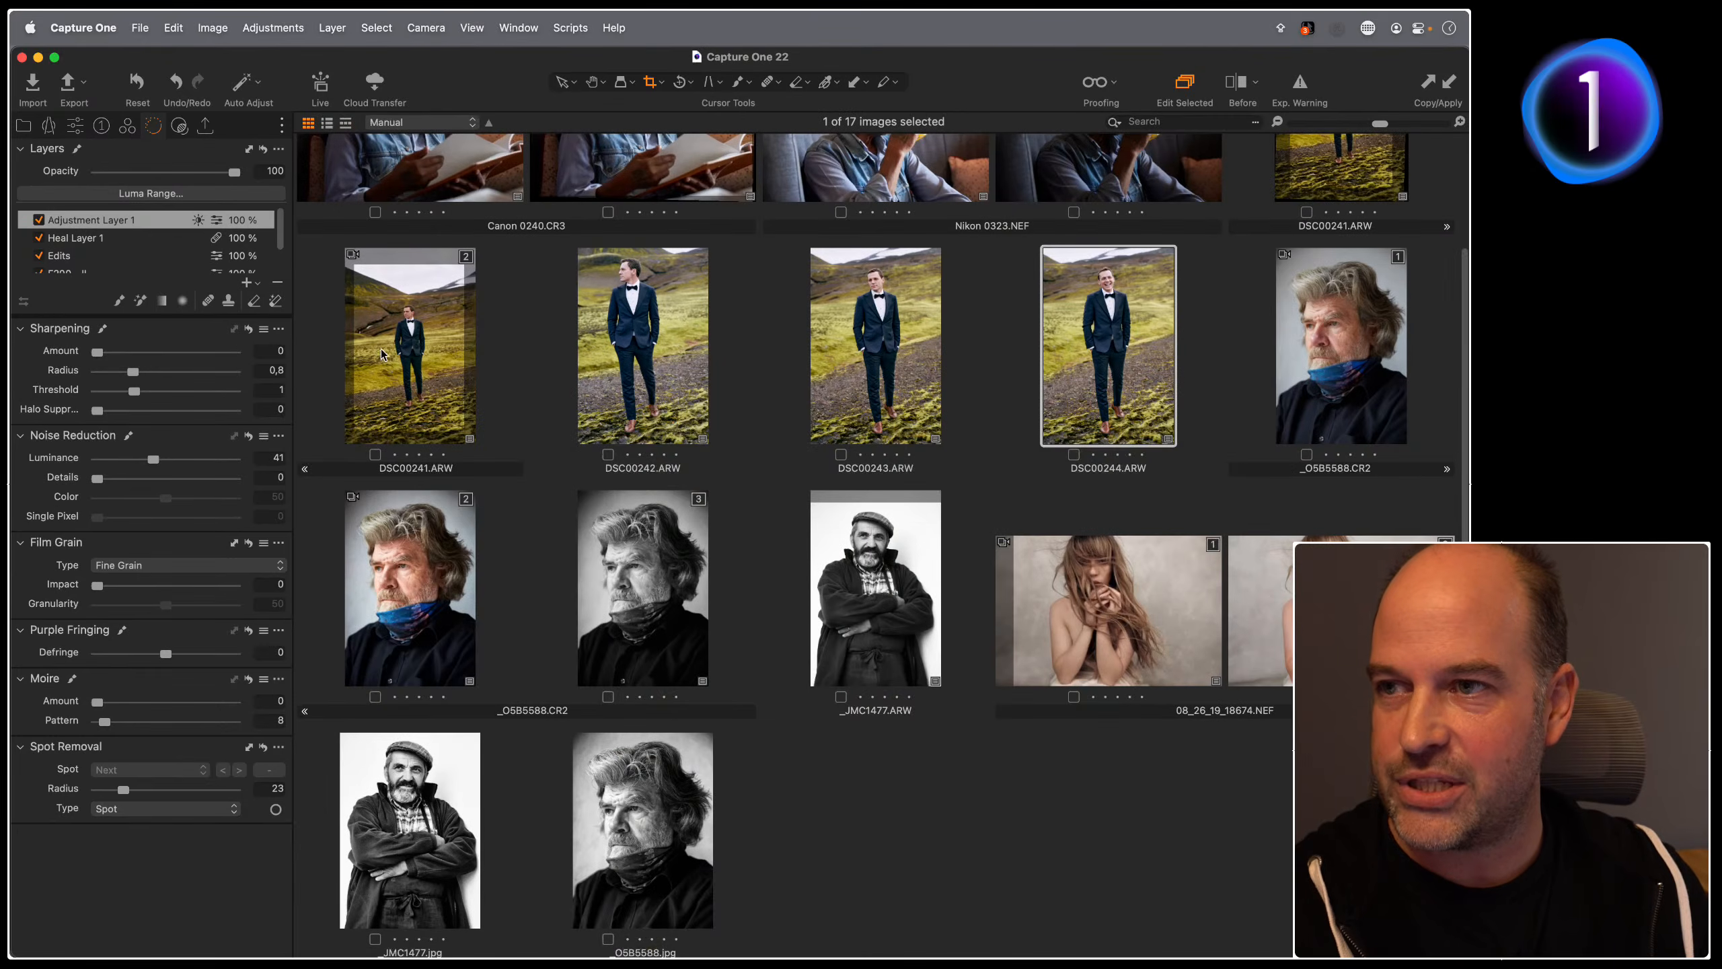
left_click(386, 371)
key("alt+super+v")
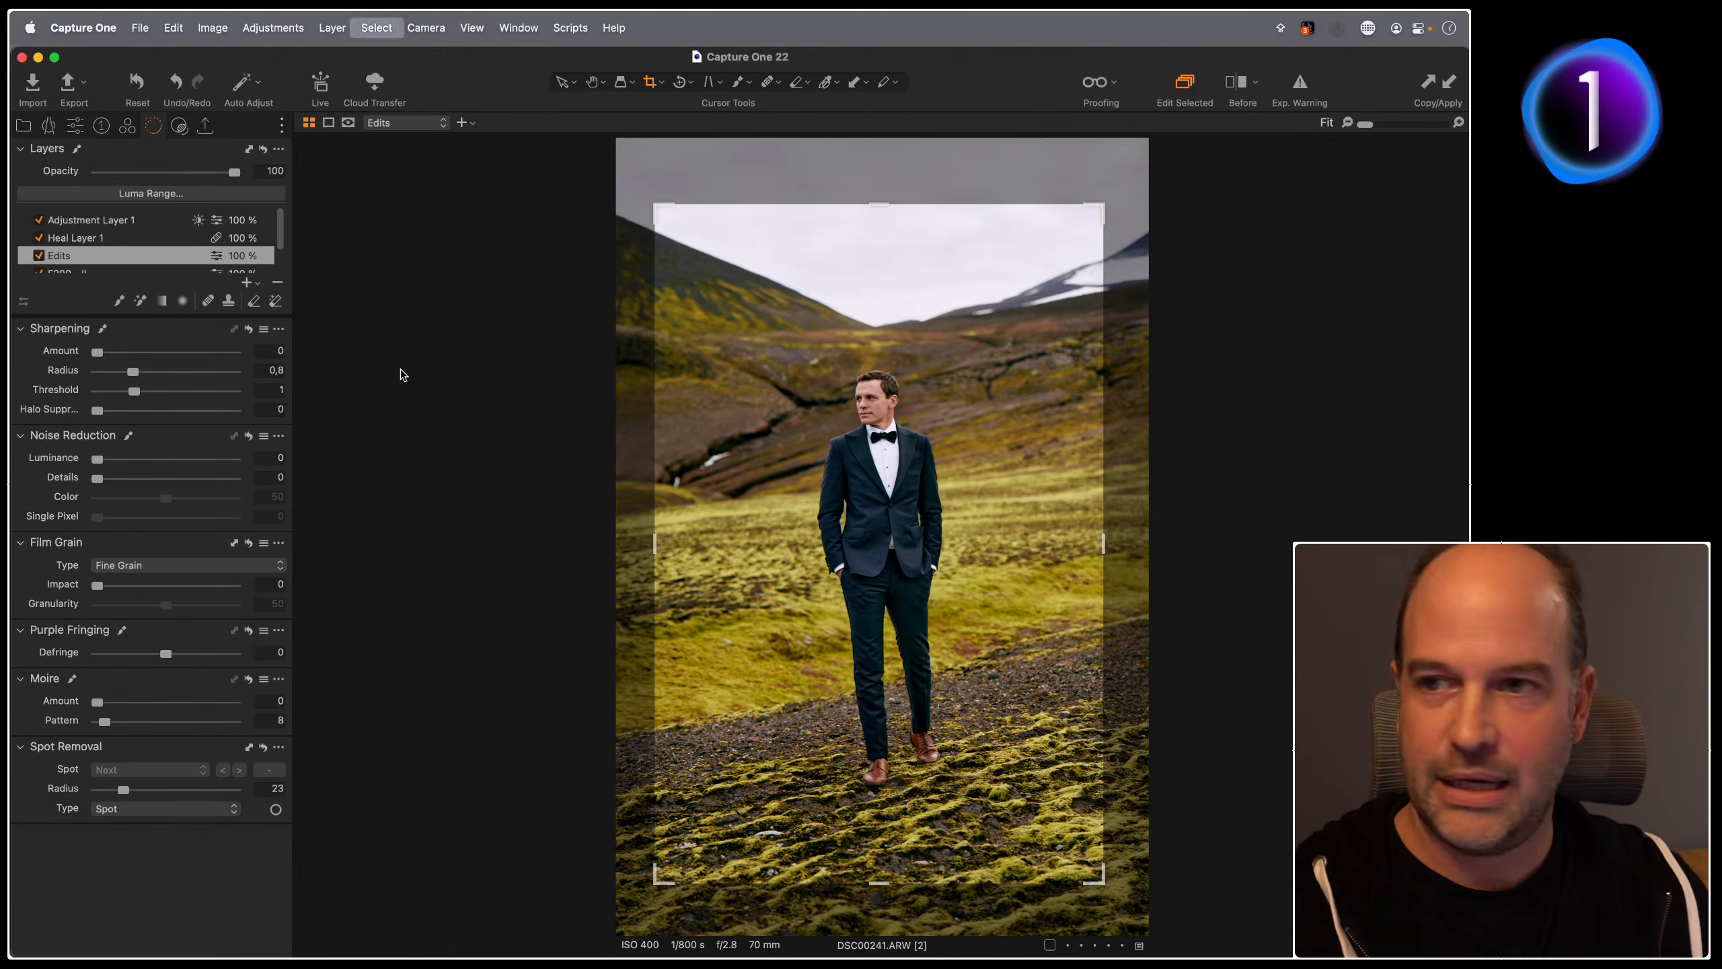
key("Right")
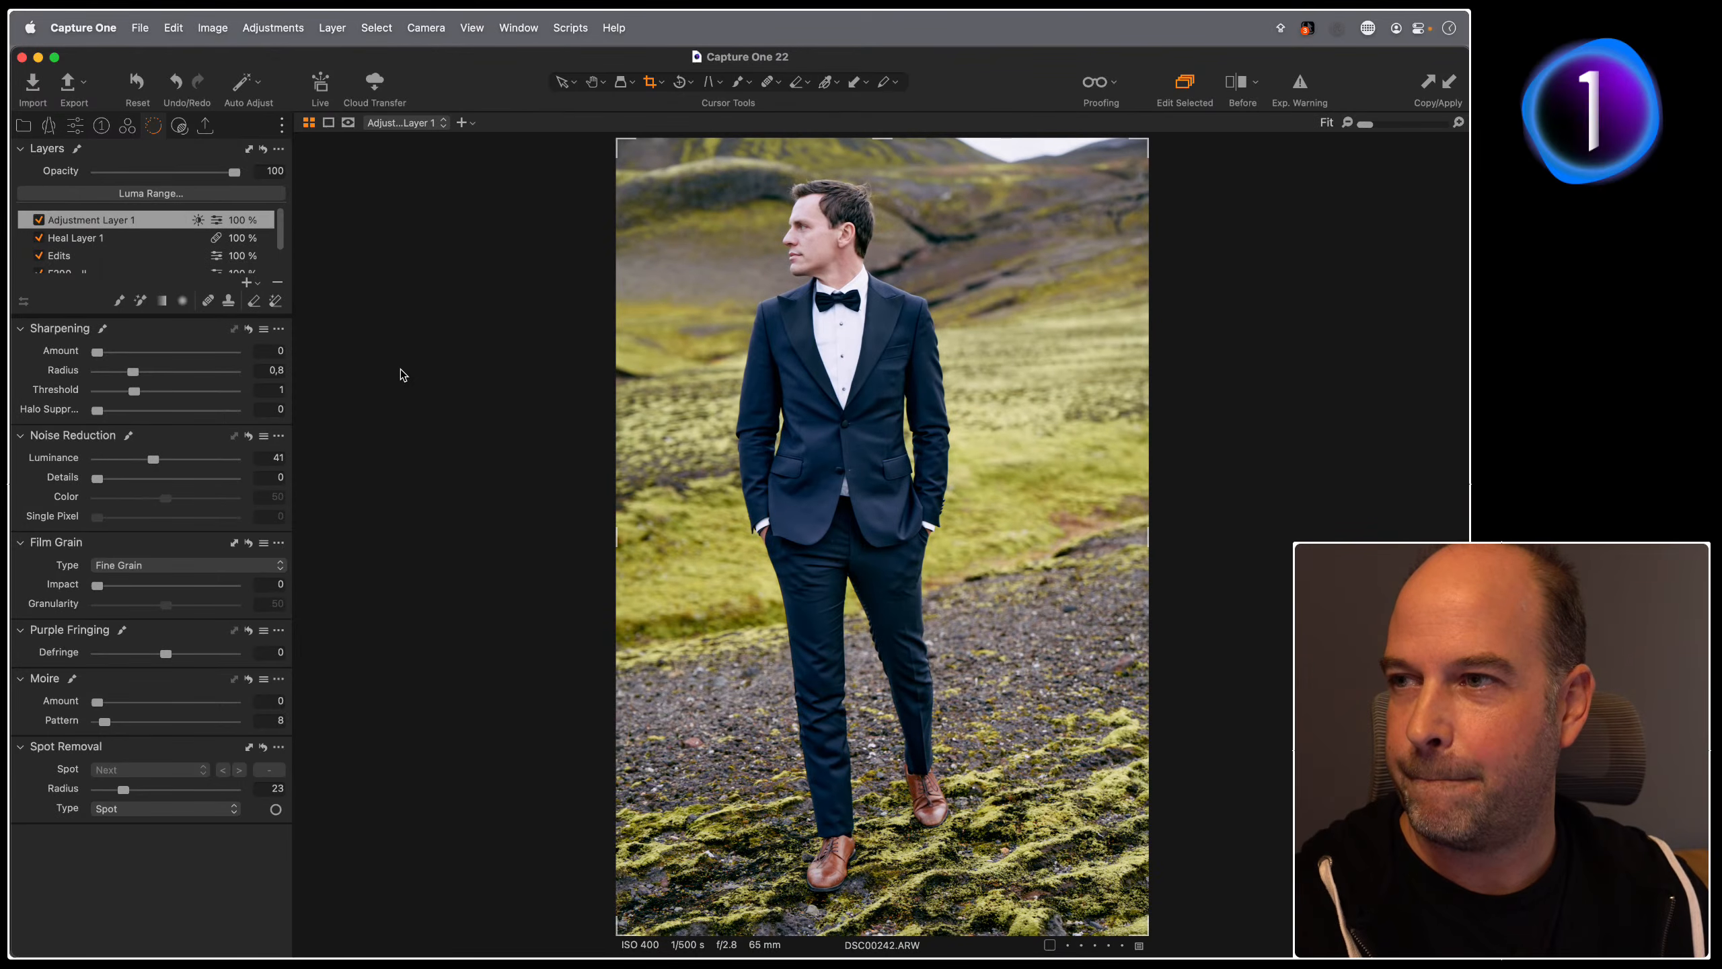
key("Right")
key("Right")
key("Left")
key("Left")
key("Left")
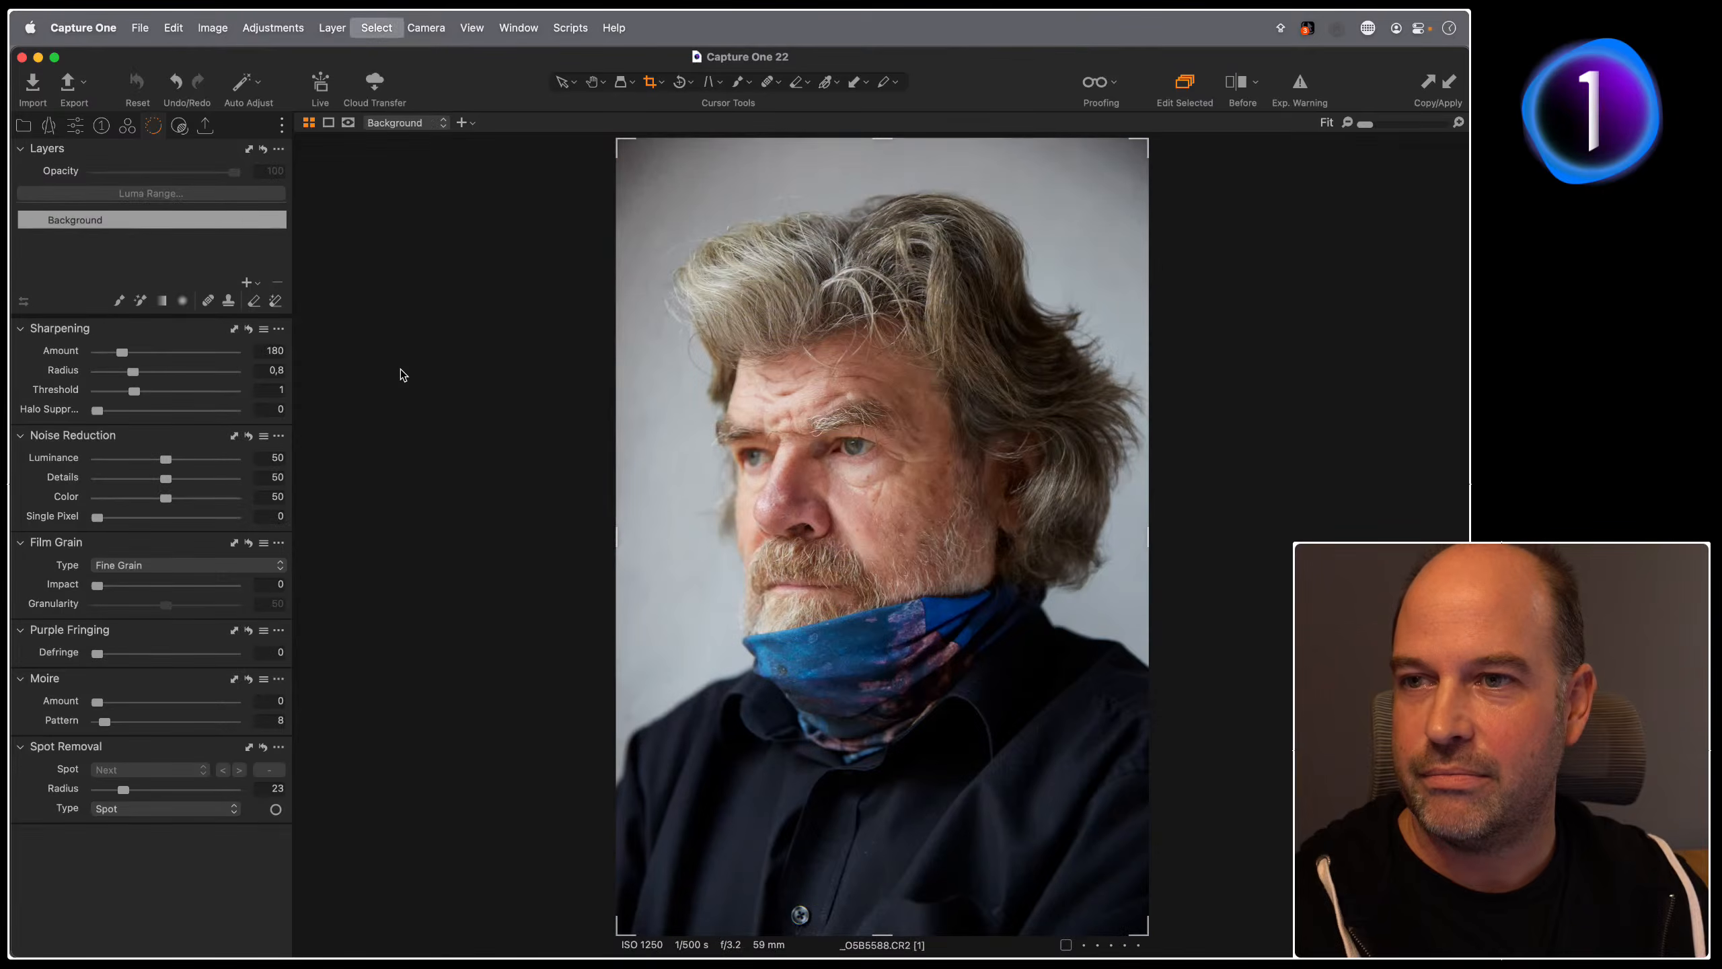
key("Right")
key("alt+super+v")
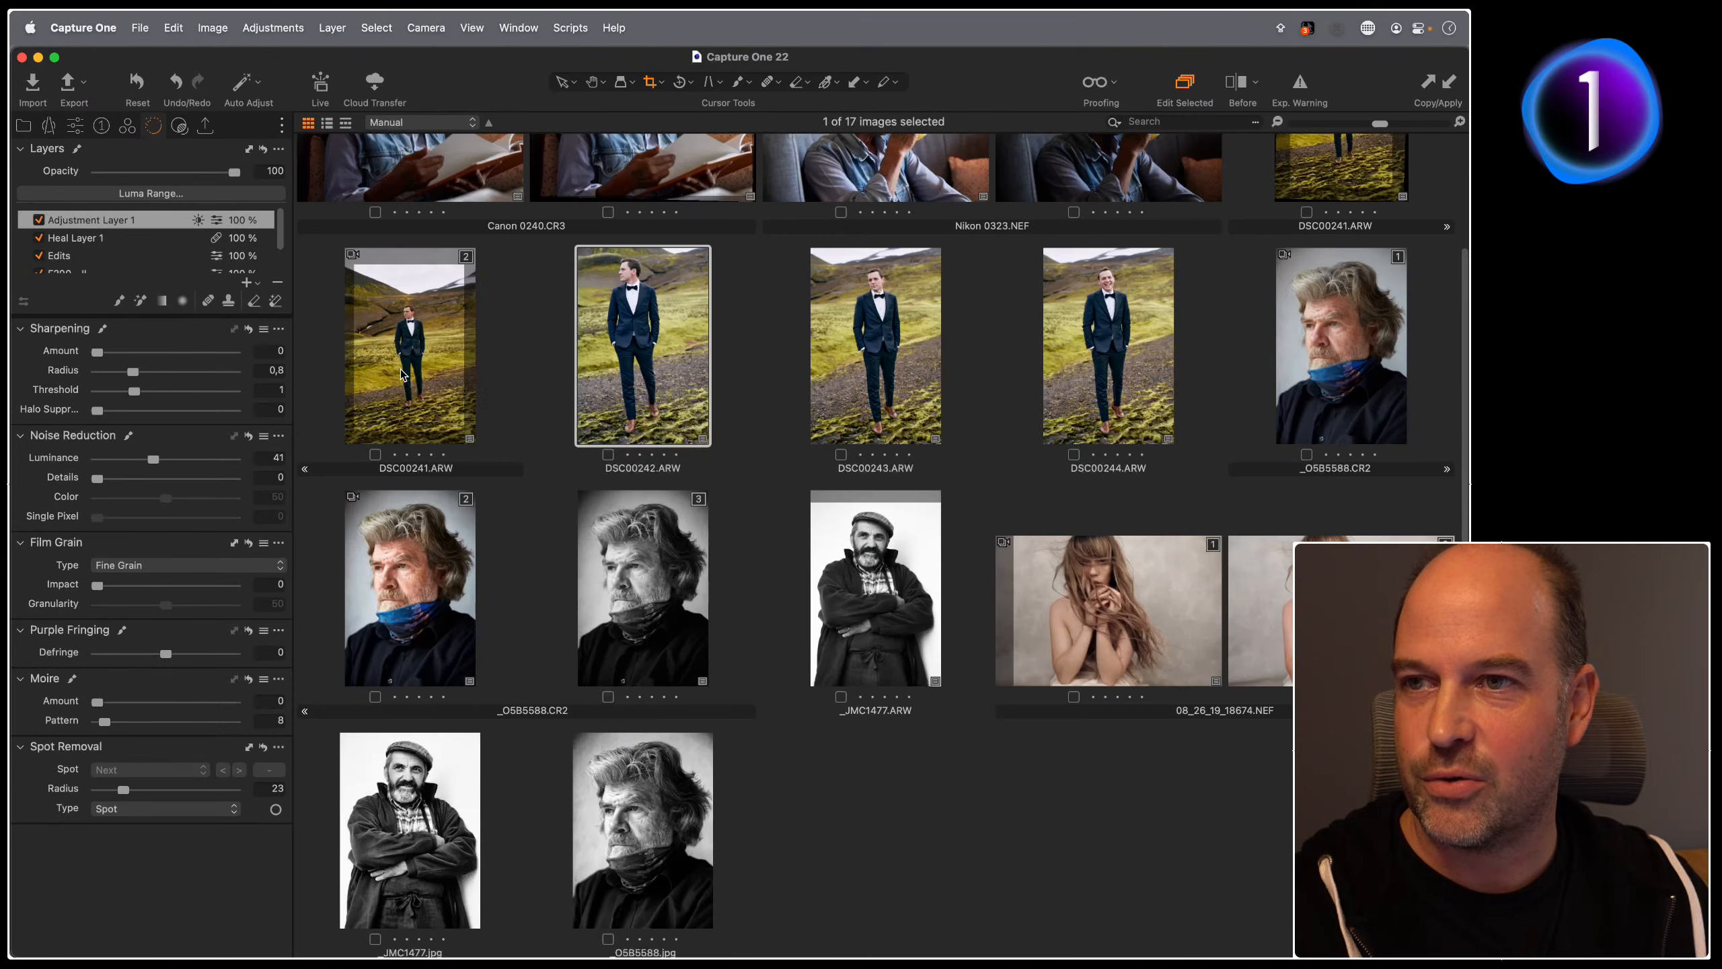
Step: Display DSC00242, DSC00243 and DSC00244 side by side with the exposure tools, and switch to the Pan tool
left_click(760, 360)
left_click(682, 372)
left_click(1112, 380, "shift")
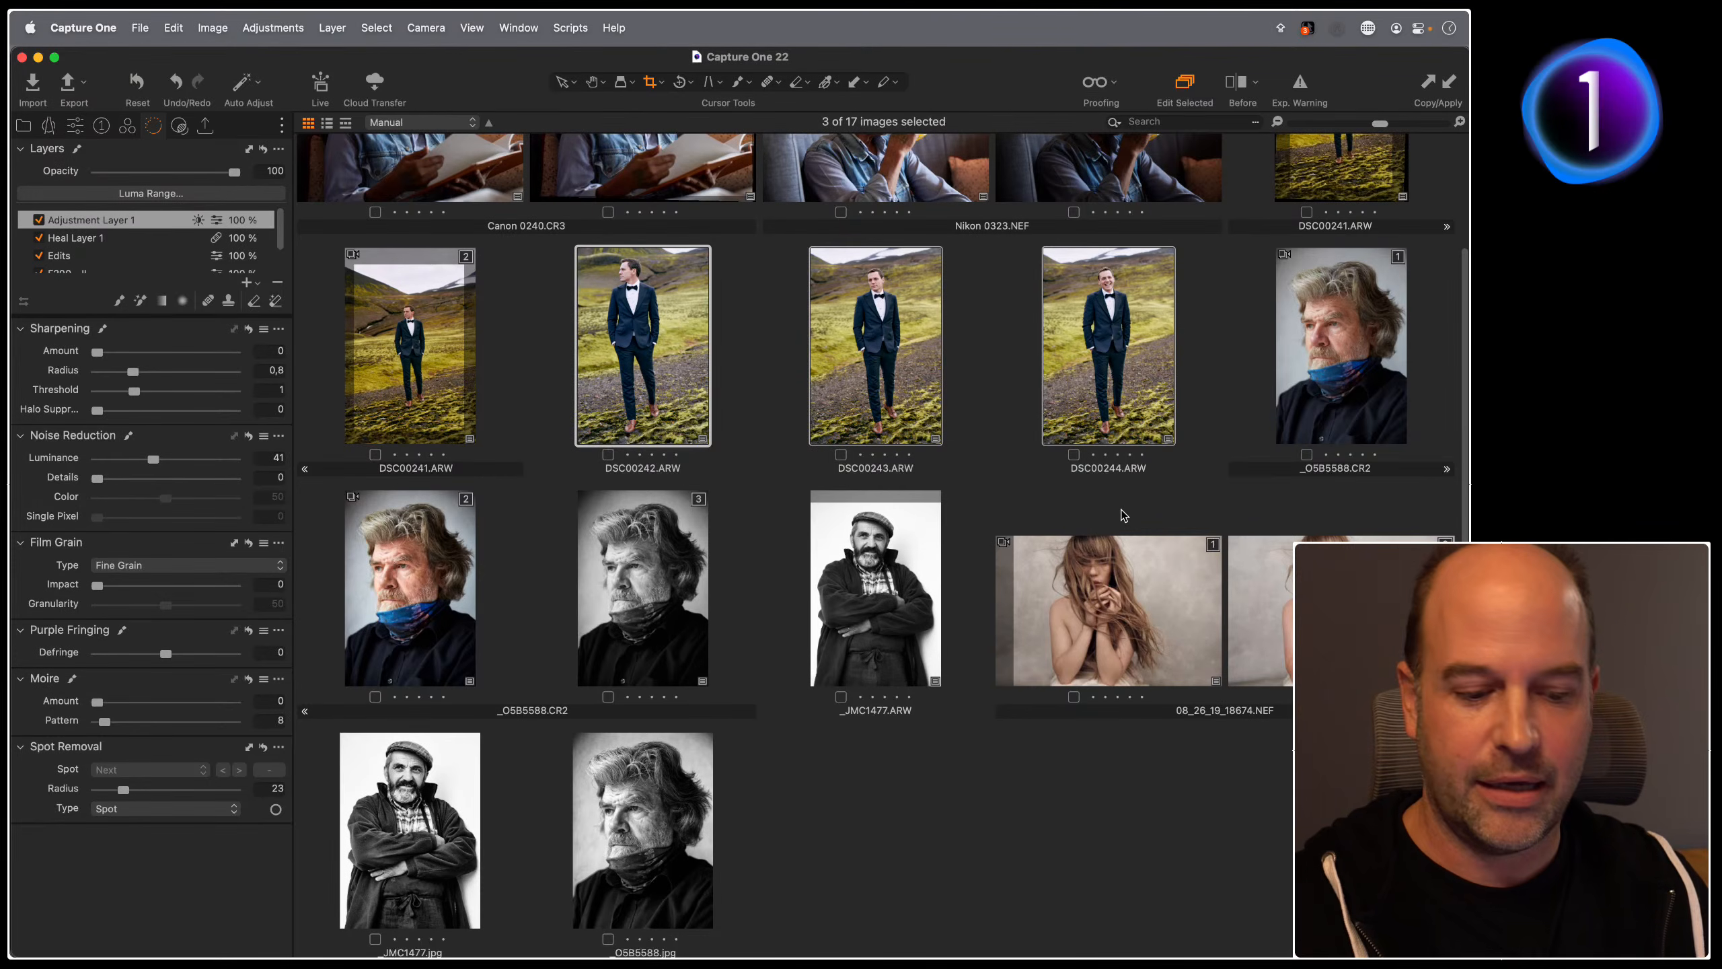
key("alt+super+v")
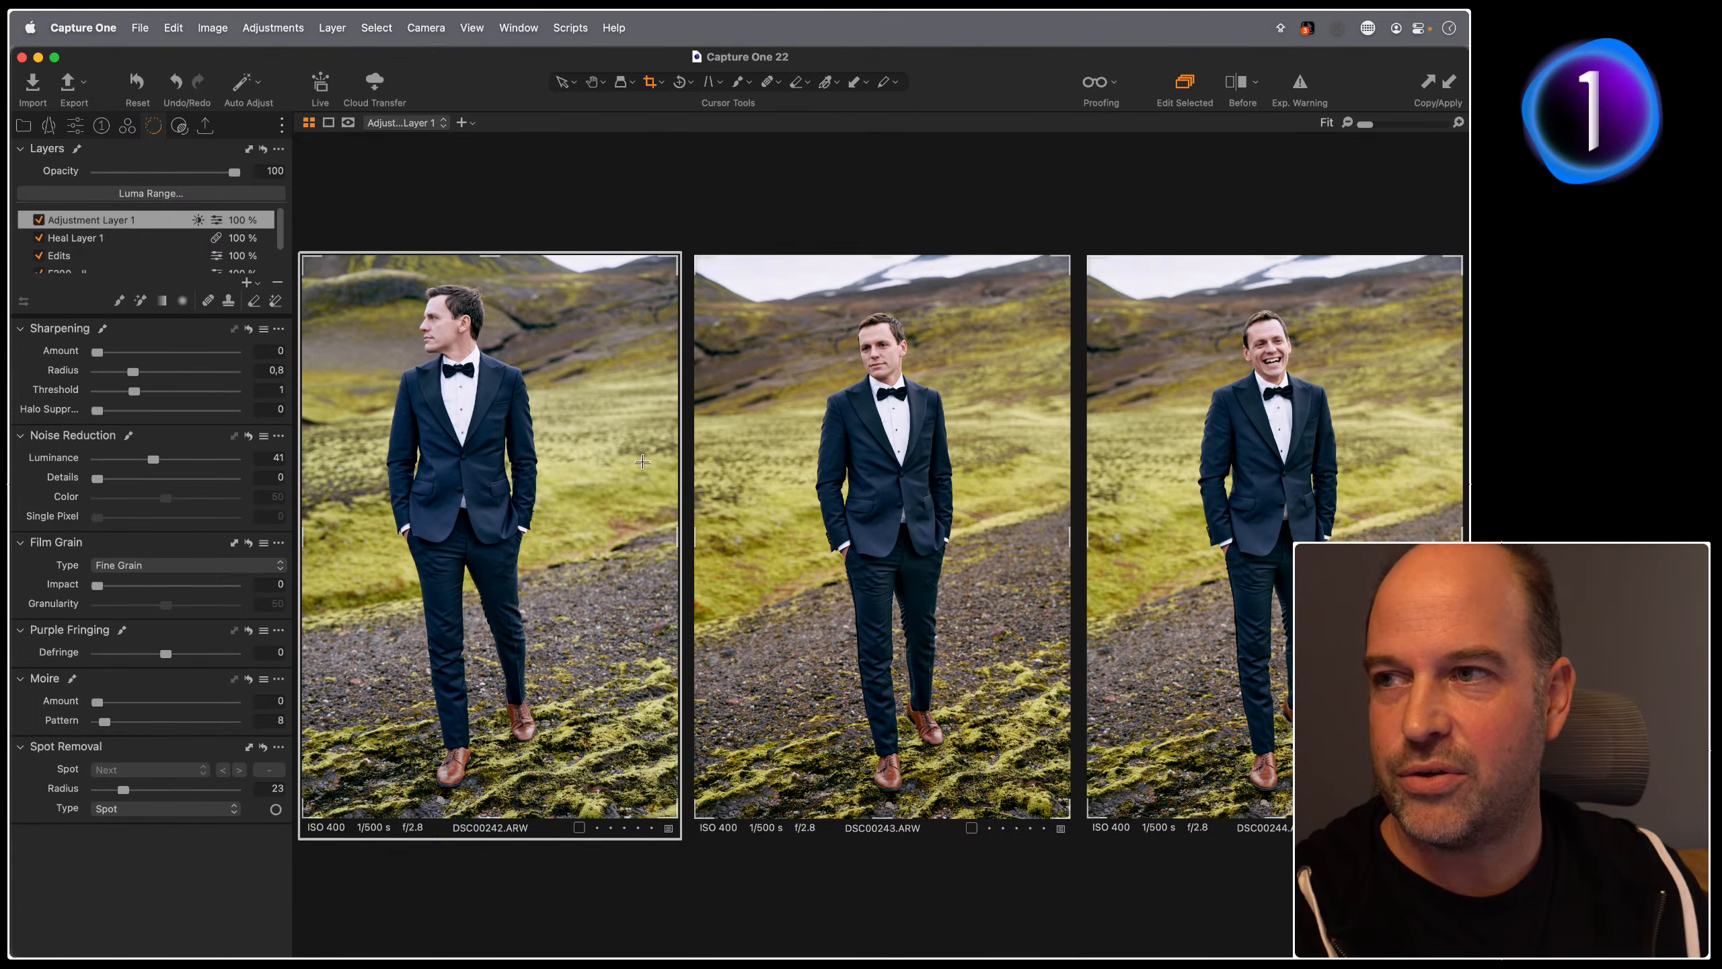
left_click(76, 126)
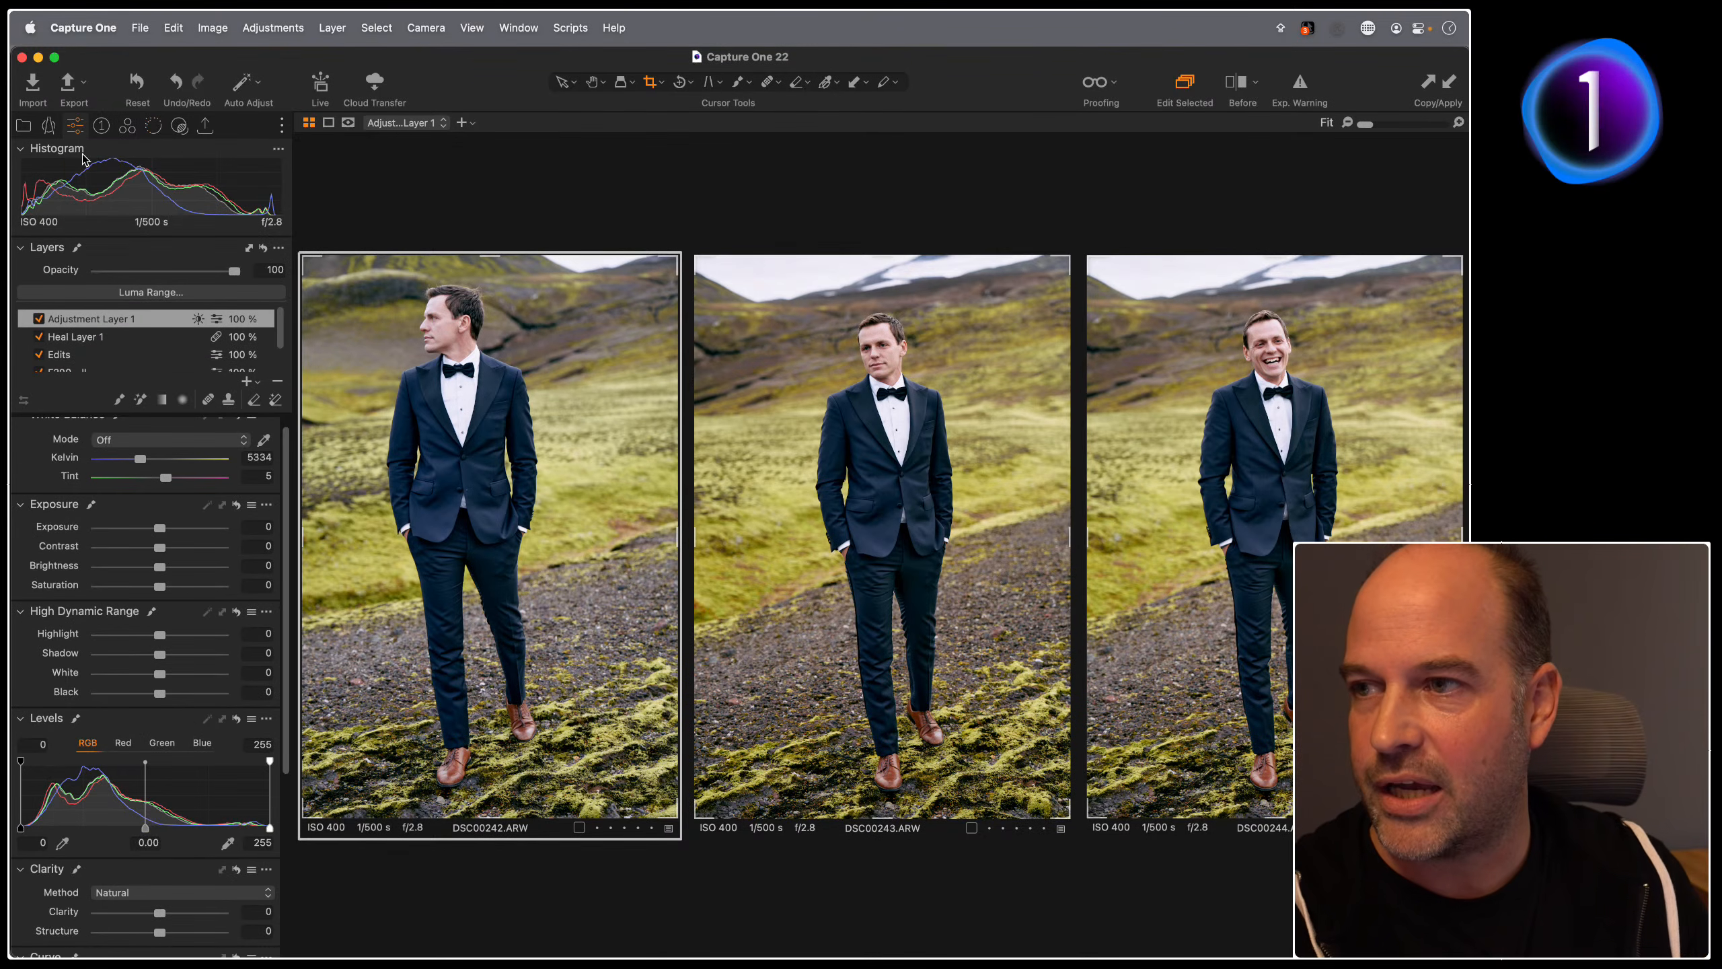
left_click(848, 527)
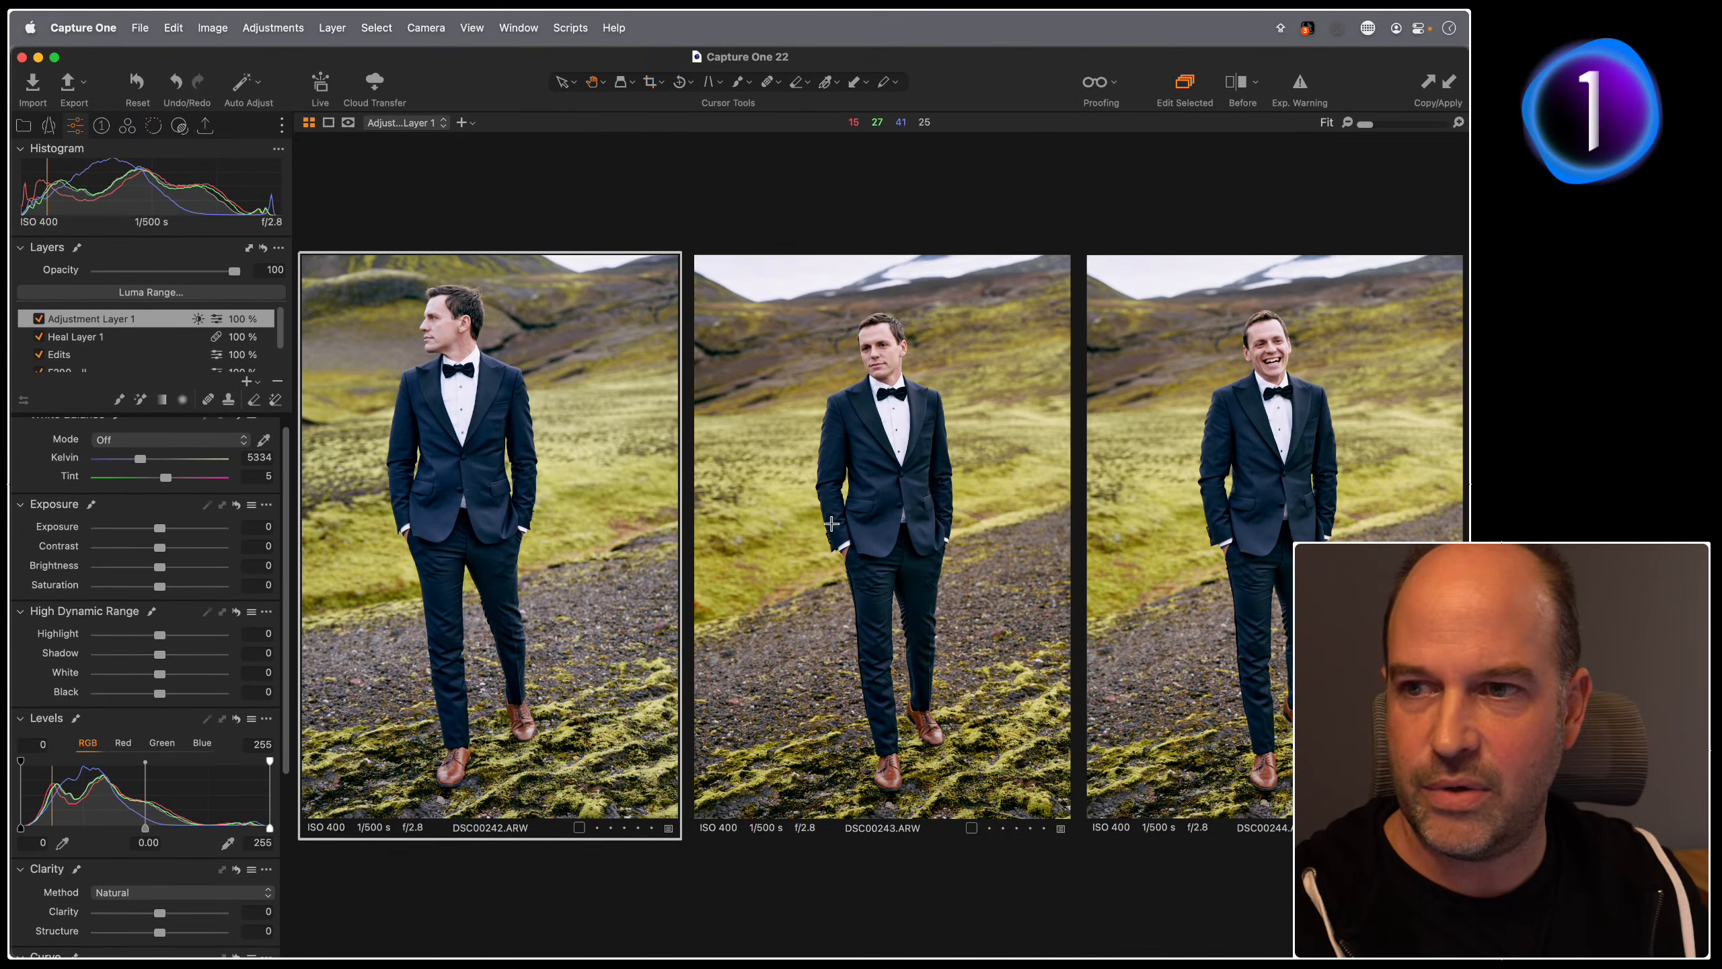
left_click(1173, 522)
left_click(352, 490)
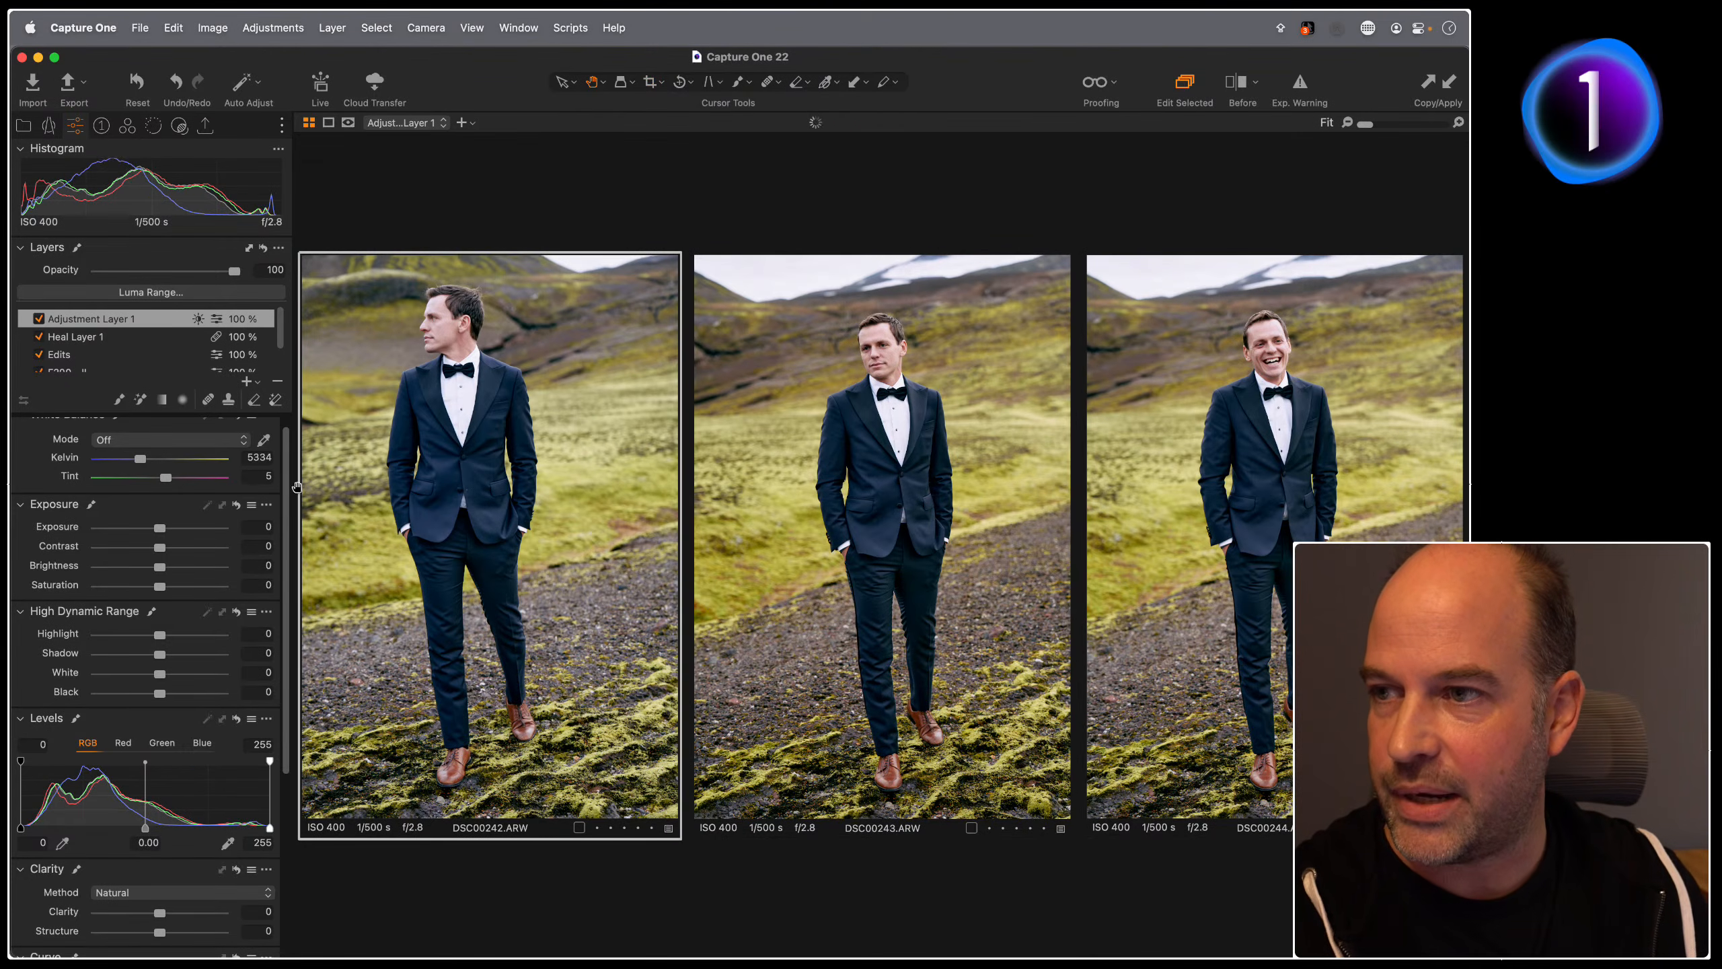
left_click(822, 491)
left_click(1203, 531)
left_click(919, 508)
left_click(537, 498)
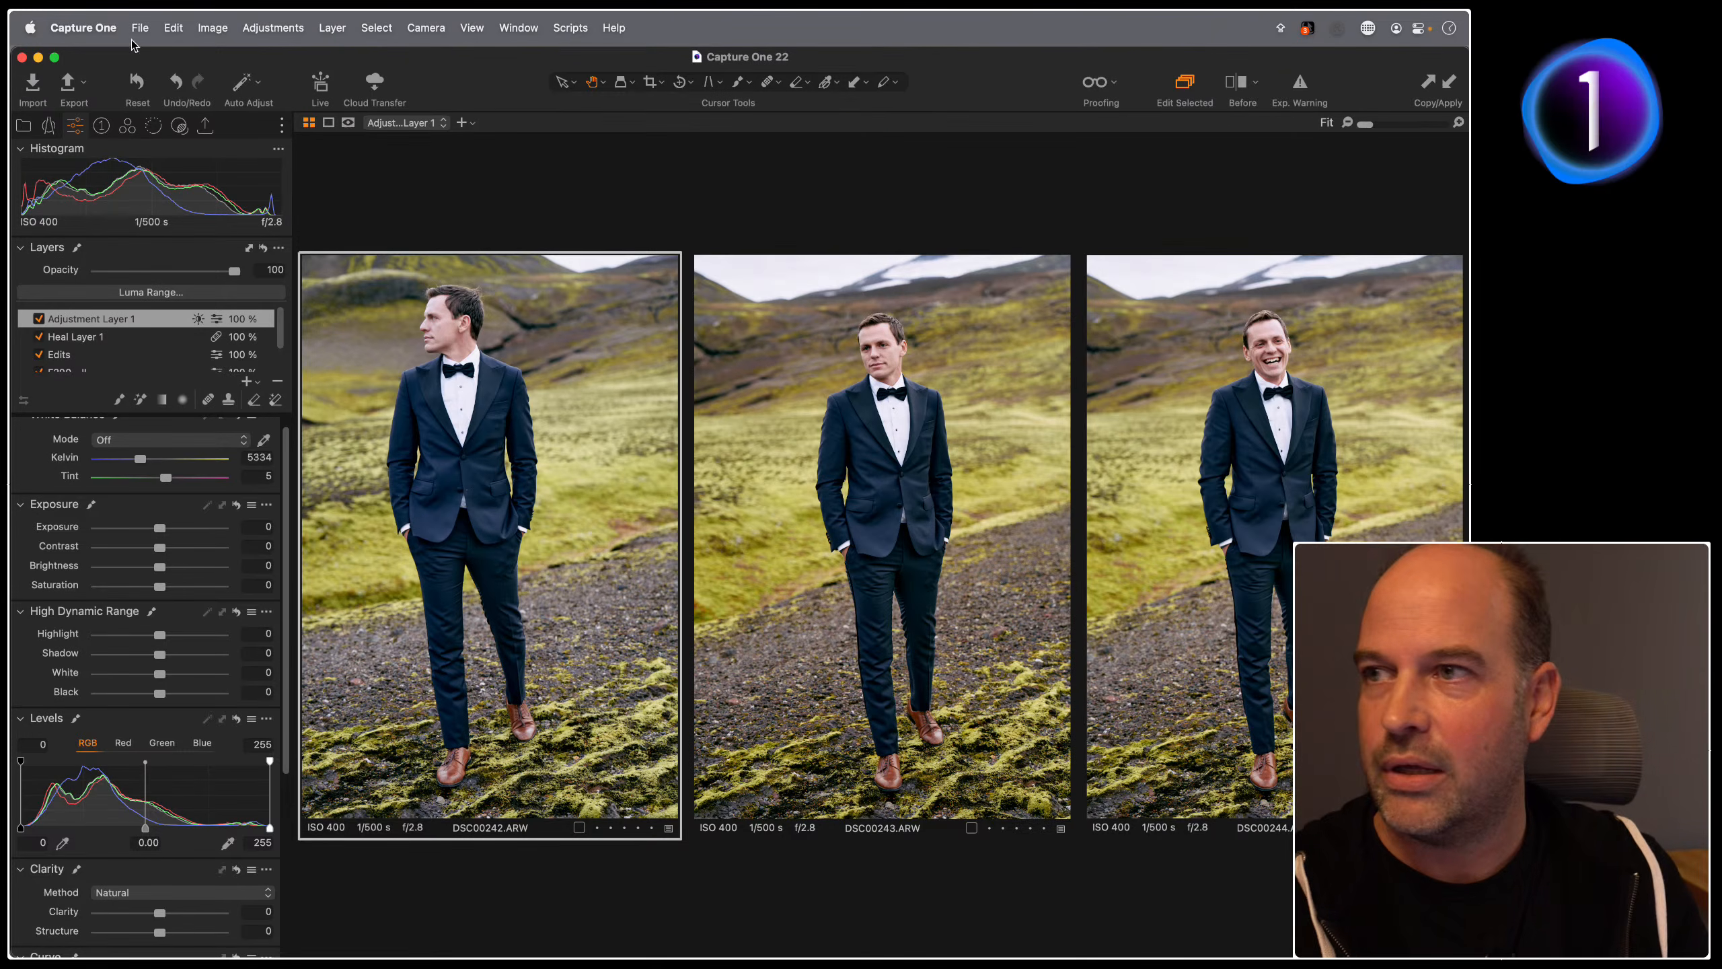
Step: Review the Speed Edit key assignments of the DGR Default shortcut set, and close the shortcuts window
left_click(188, 28)
left_click(198, 214)
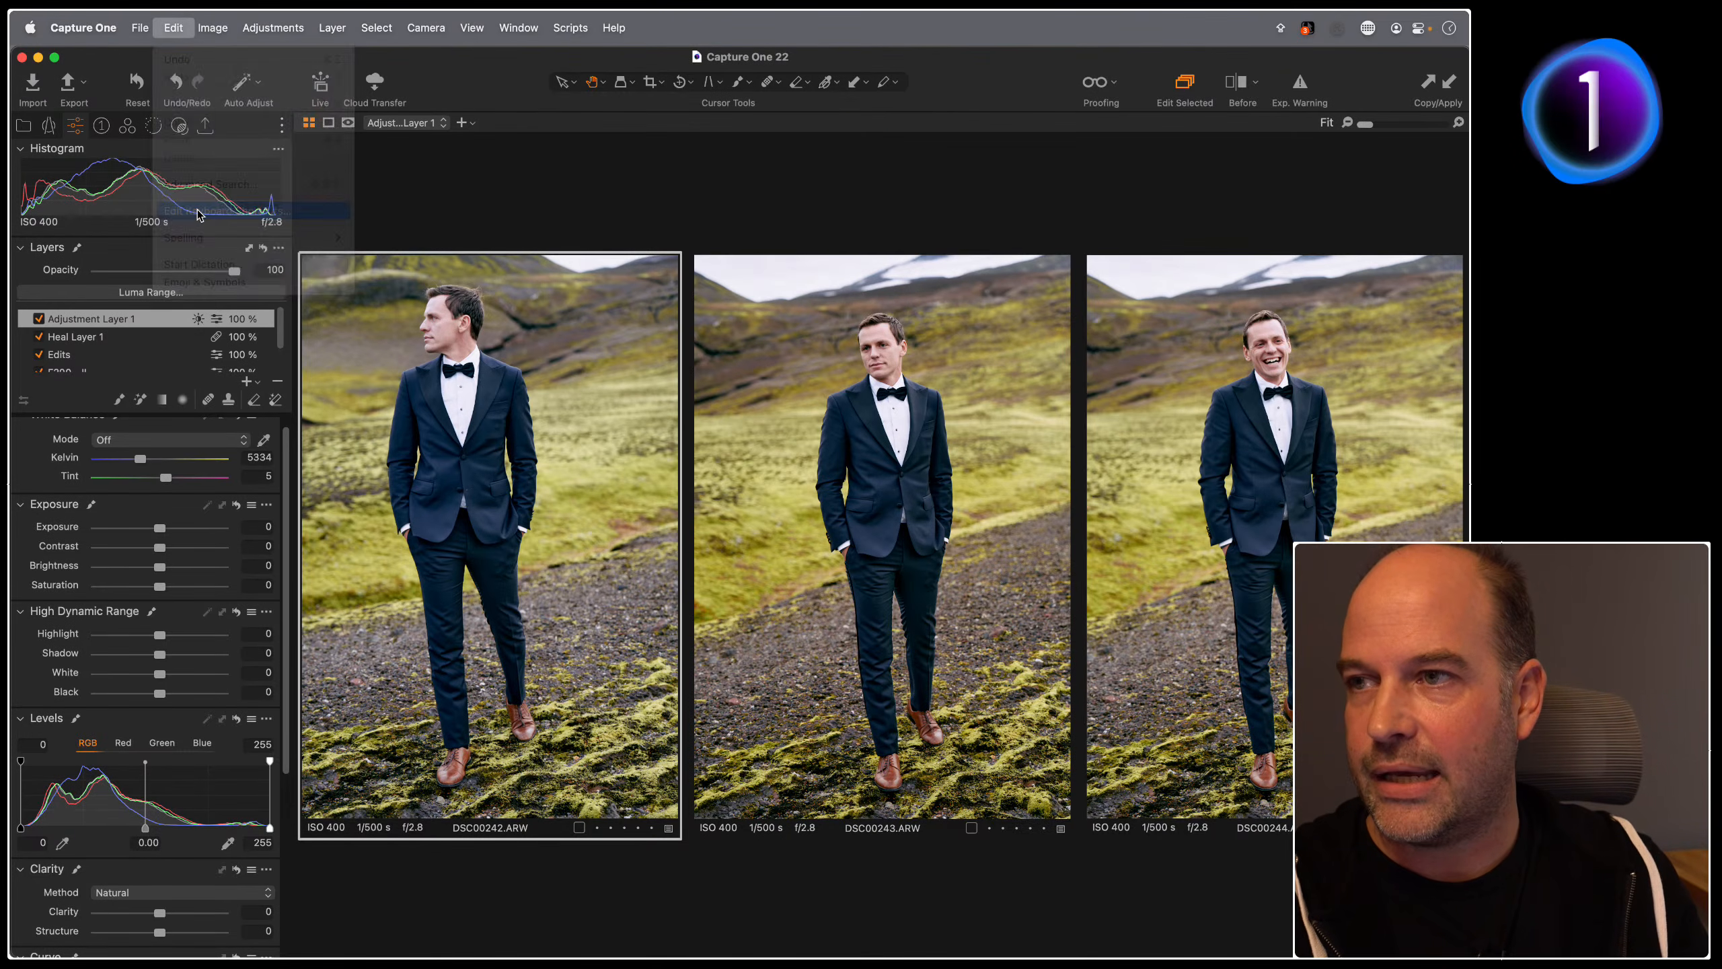
left_click(275, 199)
left_click_drag(291, 145, 480, 162)
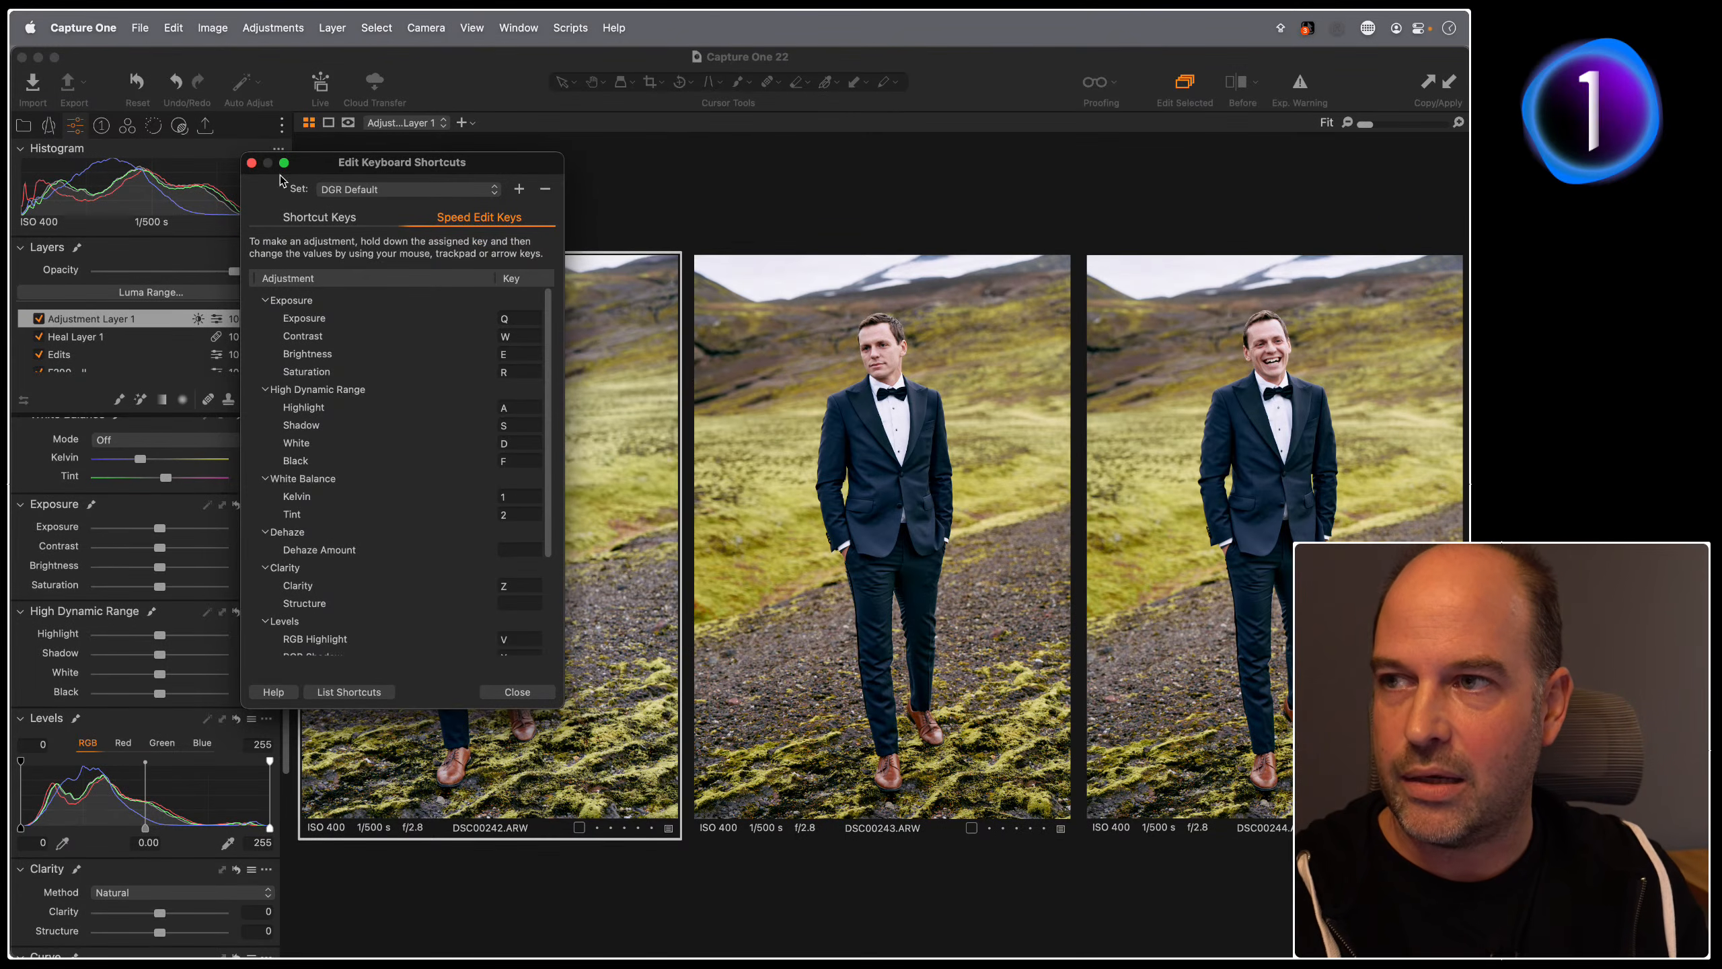
left_click(251, 164)
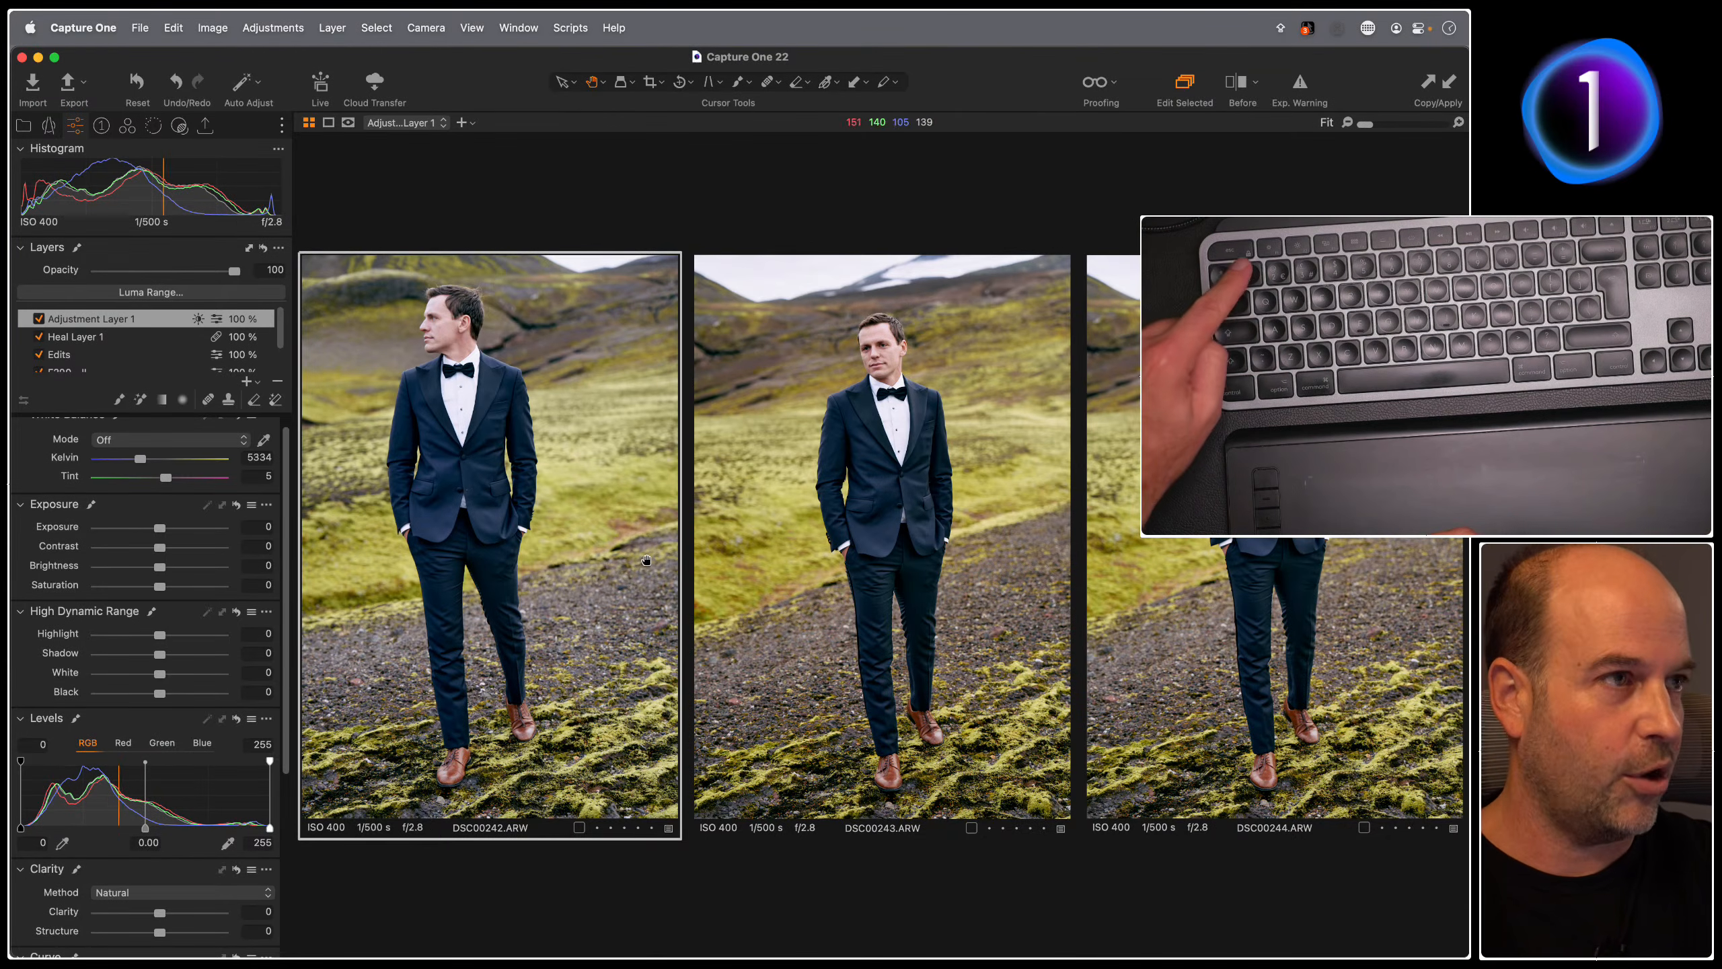
Step: Try to adjust the Kelvin value of the three selected photos with Speed Edit on Adjustment Layer 1
key("1")
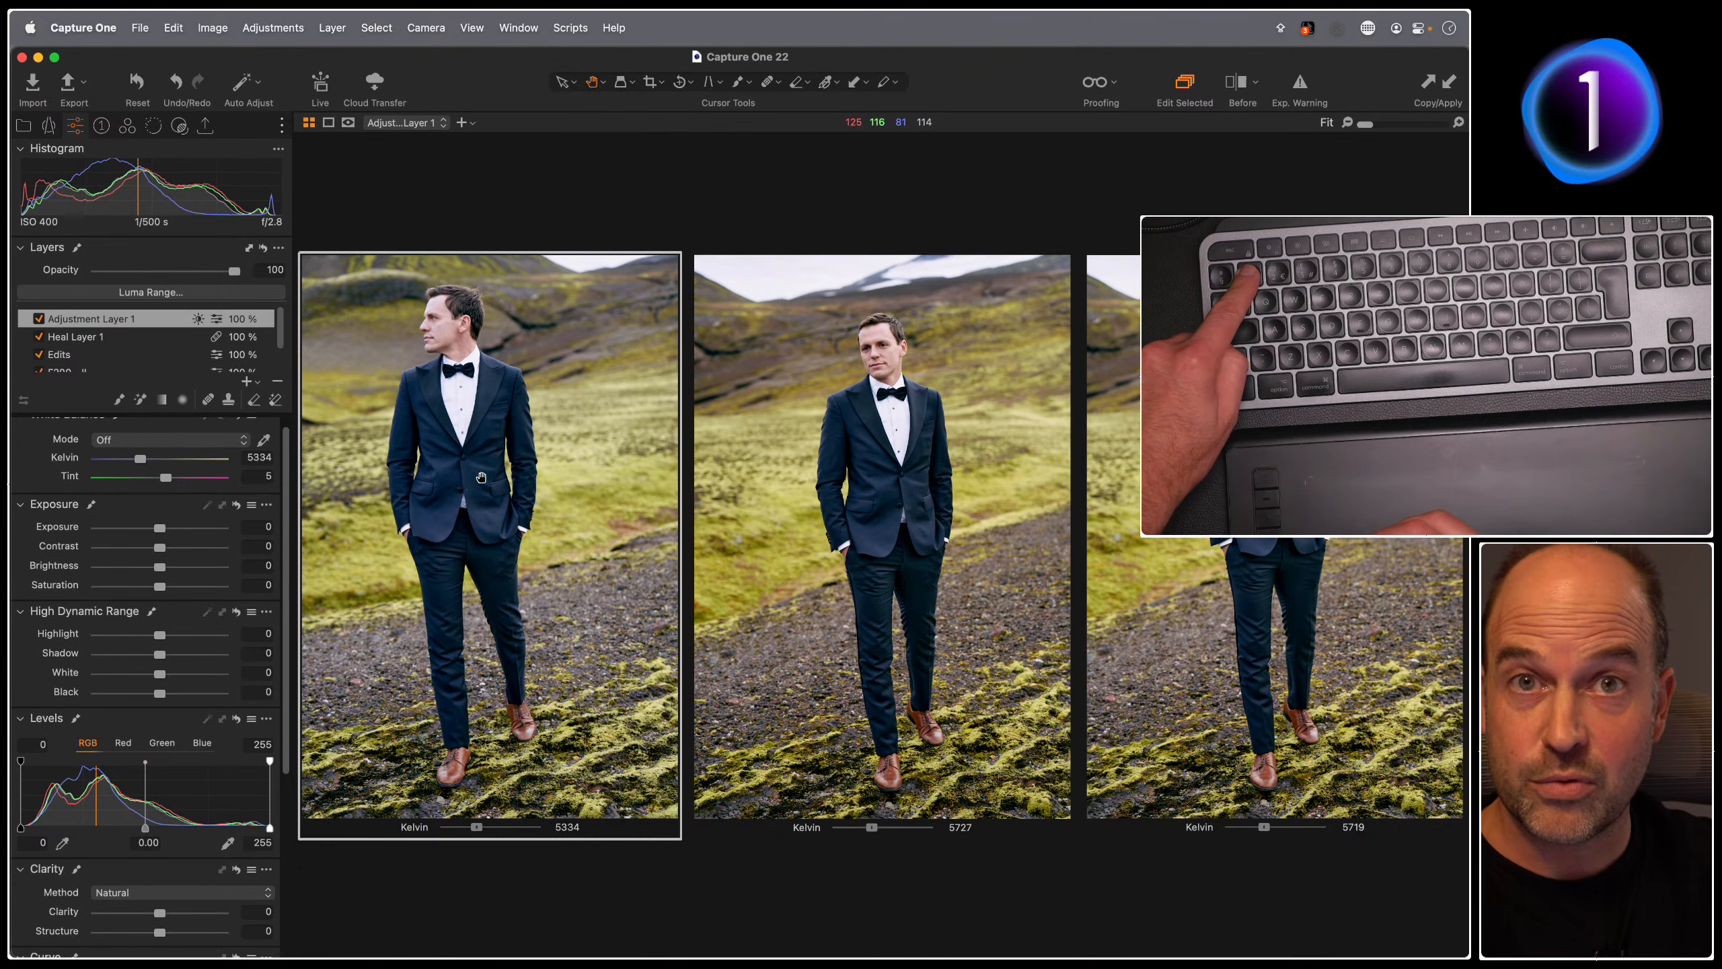
mouse_move(476, 479)
left_mouse_down()
mouse_move(752, 473)
mouse_move(479, 474)
left_mouse_up()
key("super+z")
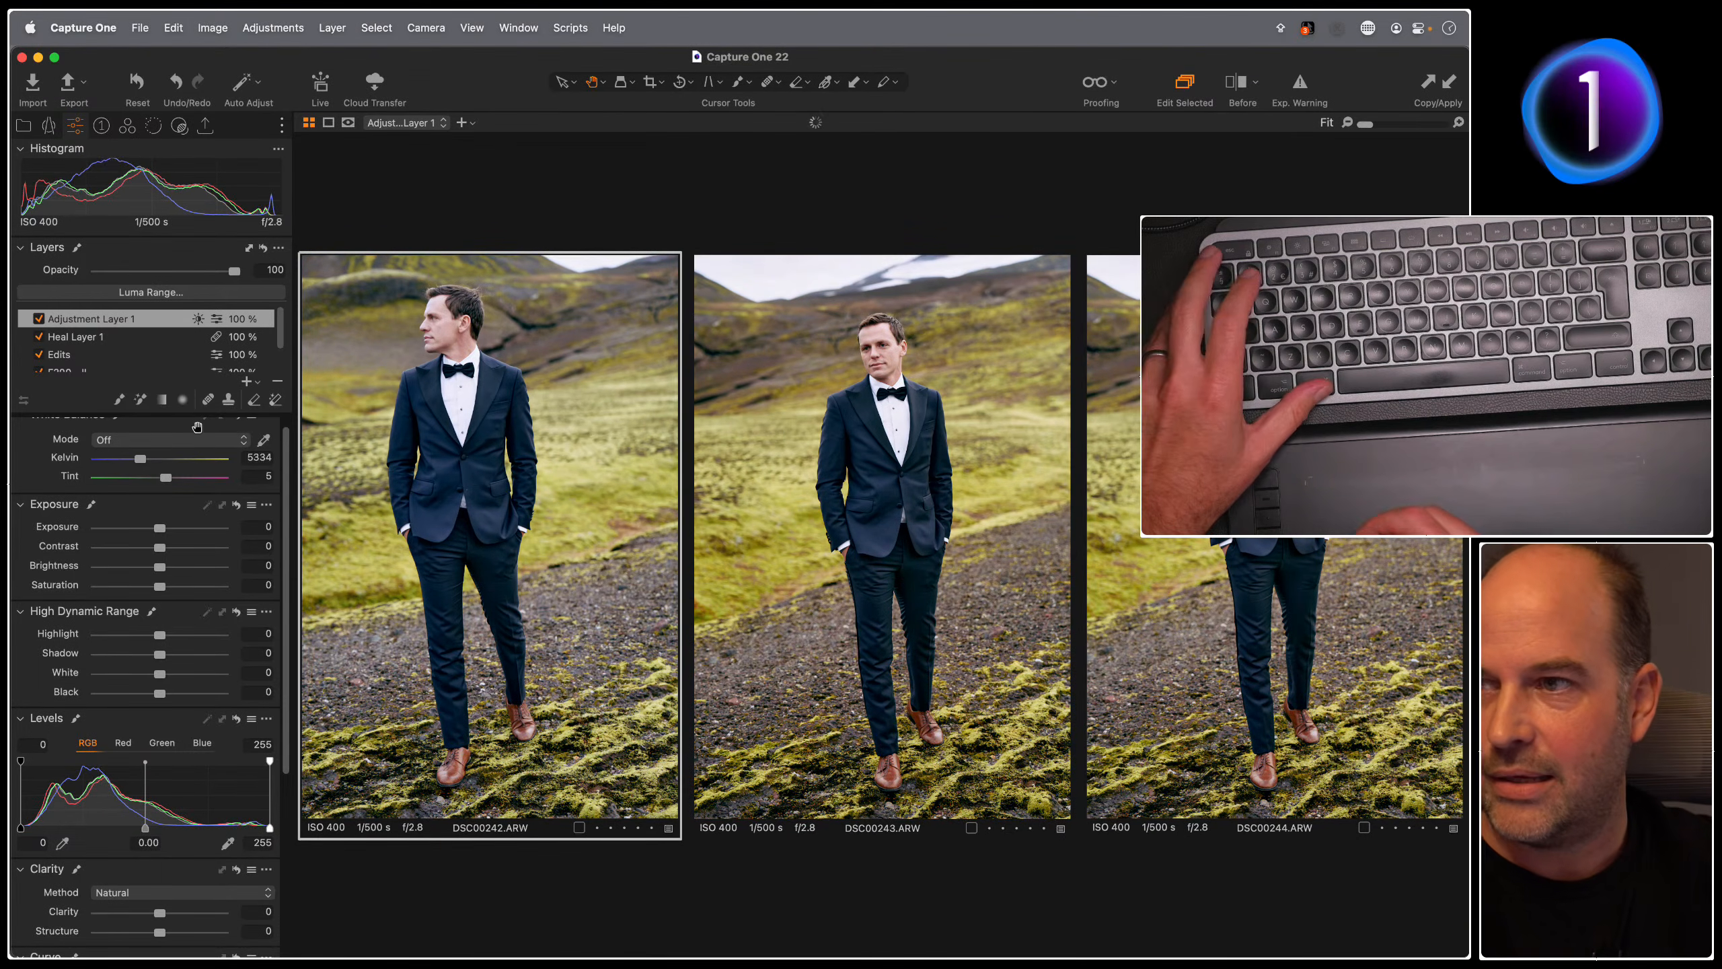
Step: Select the Background layer for the three selected photos
scroll(139, 347, "down", 2)
left_click(110, 356)
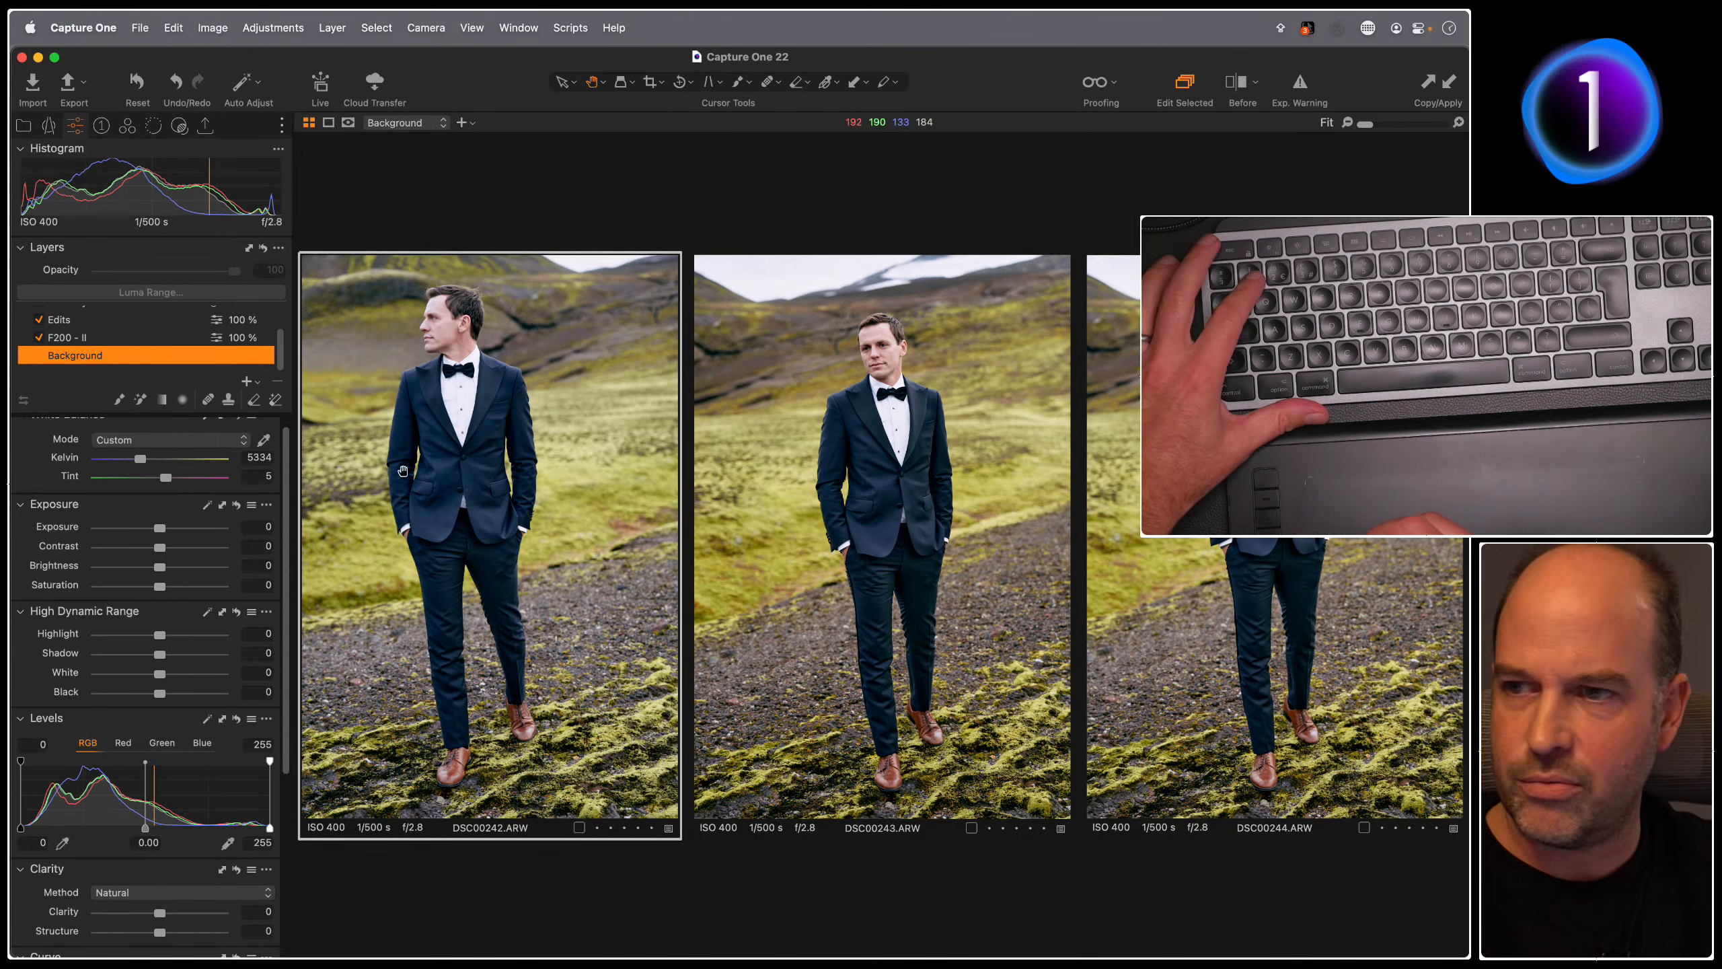
Step: Warm the white balance of the three selected photos together, bringing DSC00242's Kelvin value to 5915
key("a")
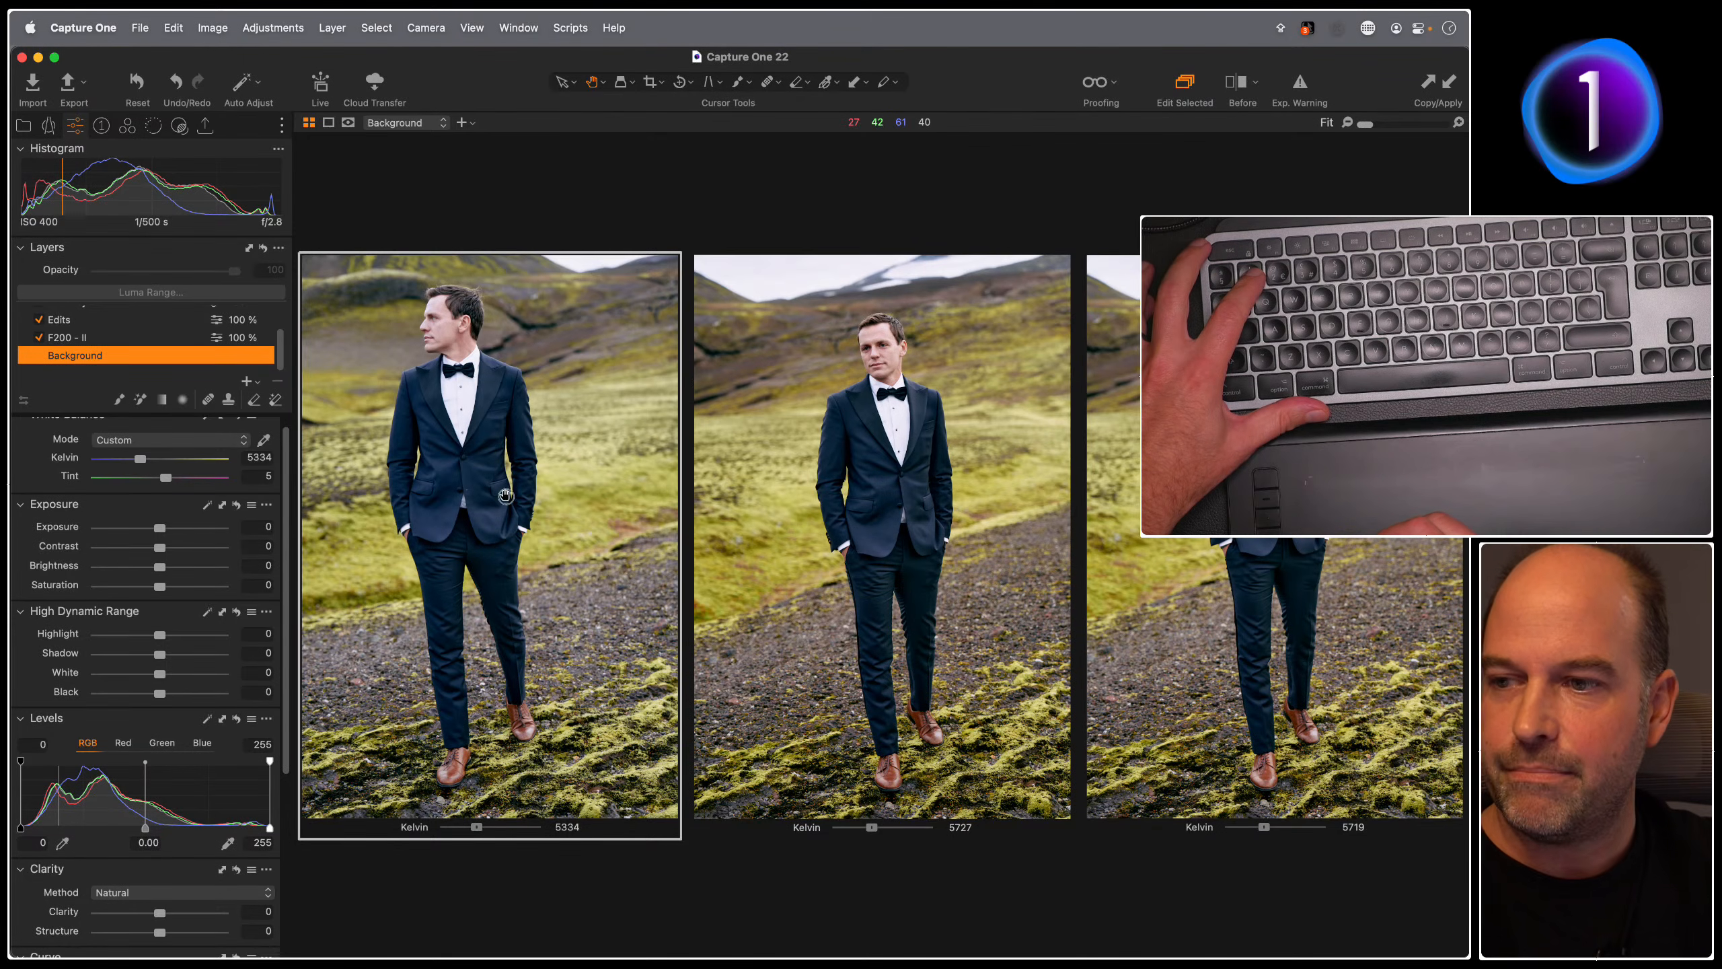
left_click_drag(612, 497, 662, 708)
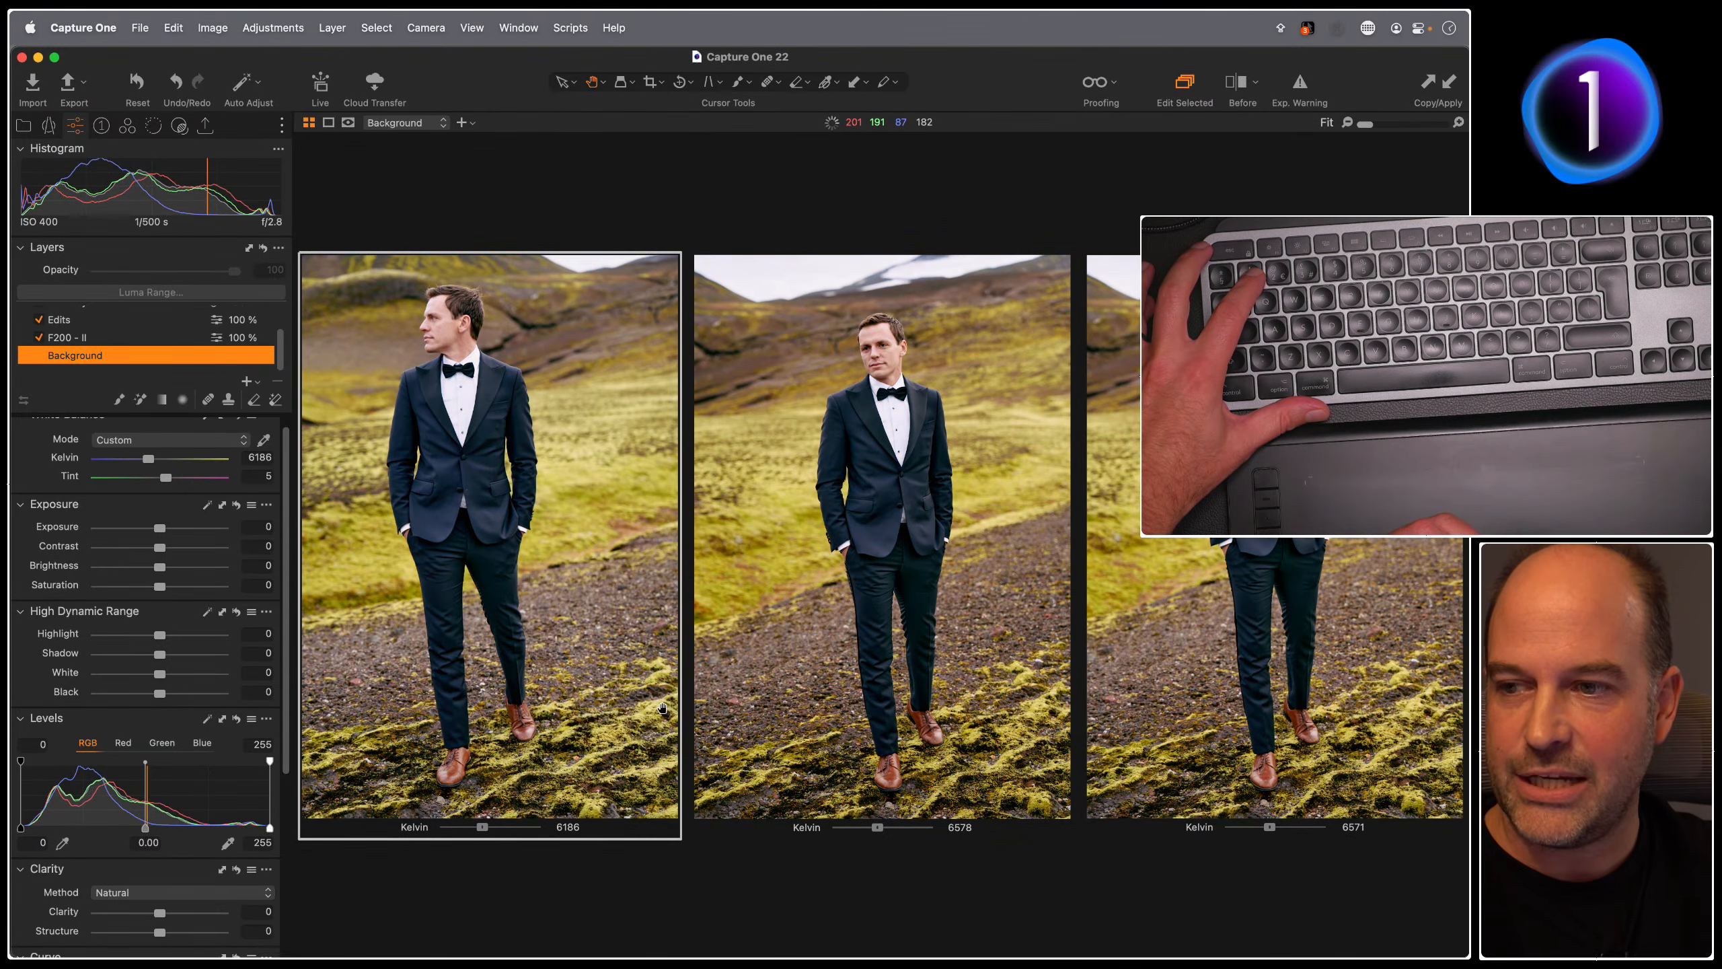
mouse_move(512, 493)
left_mouse_down()
mouse_move(464, 492)
mouse_move(488, 493)
left_mouse_up()
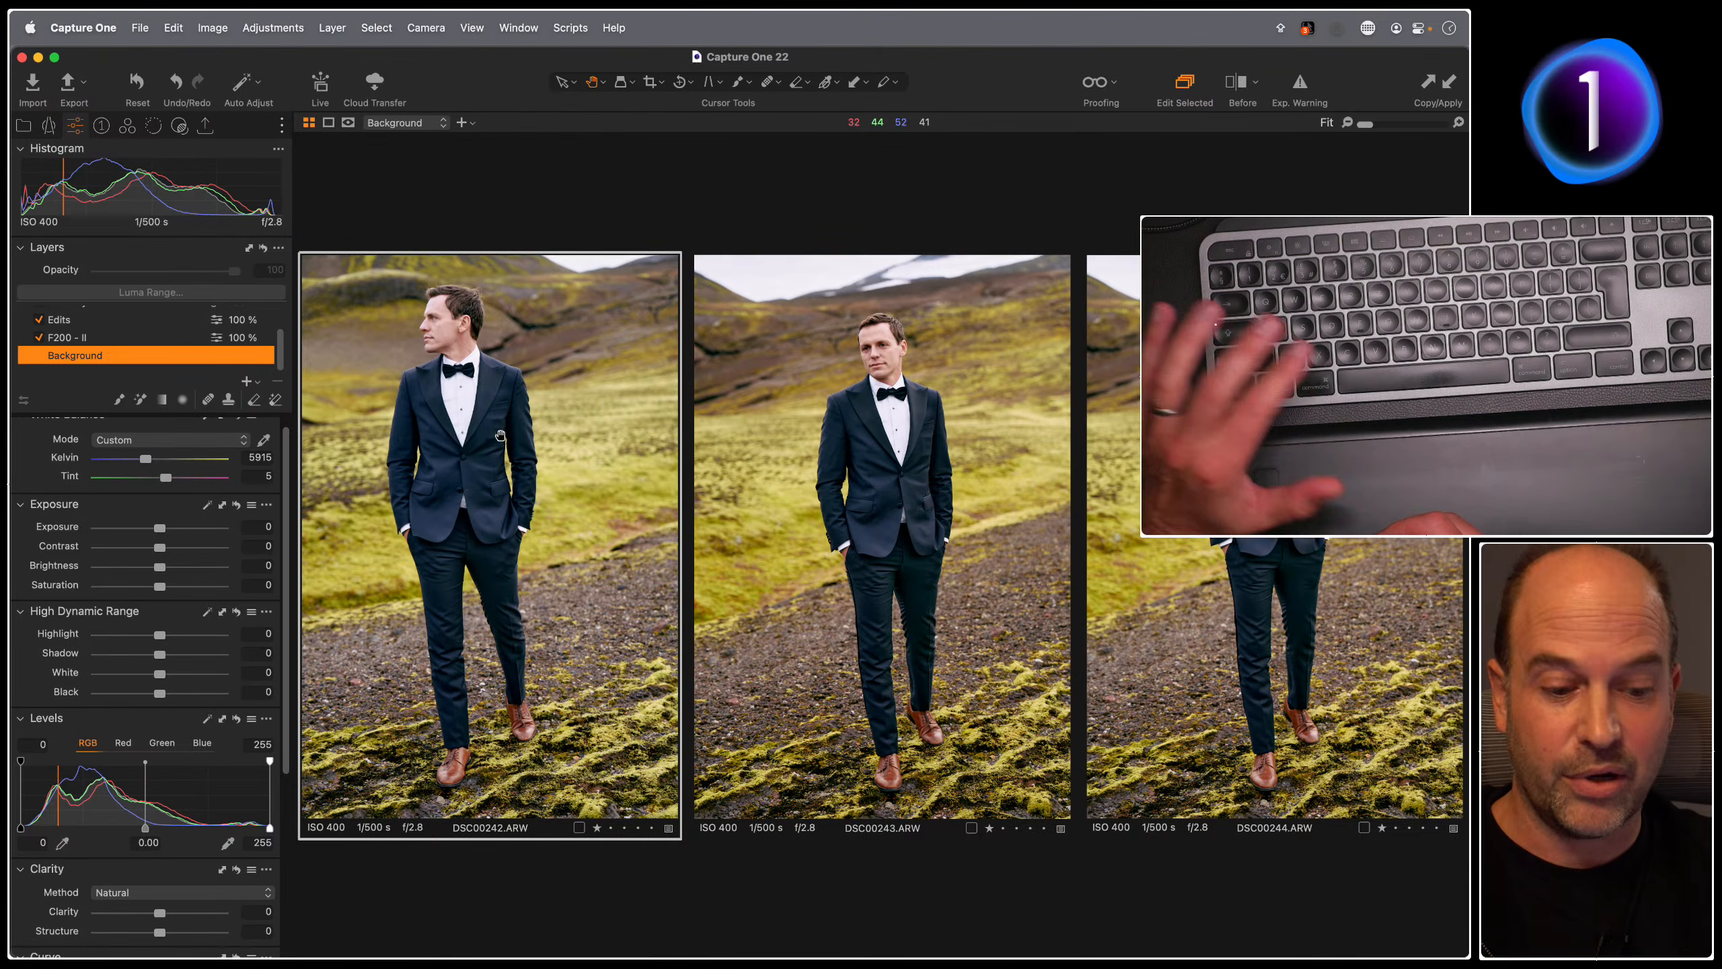
Step: Review the Speed Edit key assignments in the keyboard shortcuts editor and close it
left_click(173, 27)
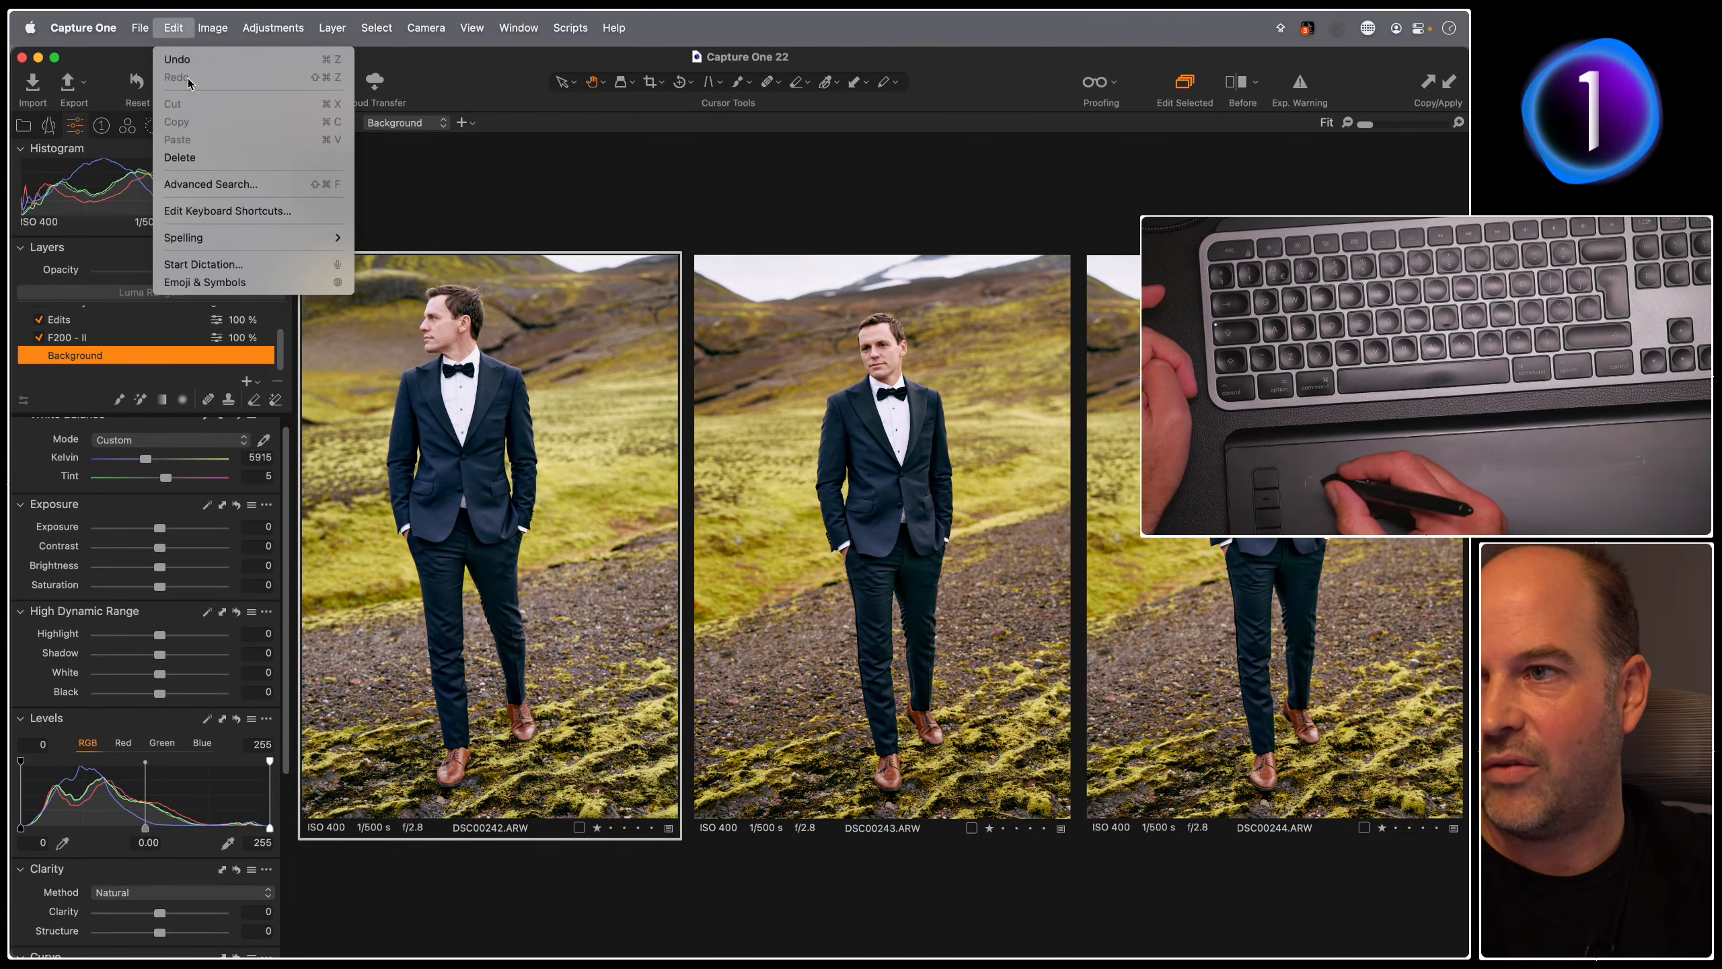
left_click(212, 210)
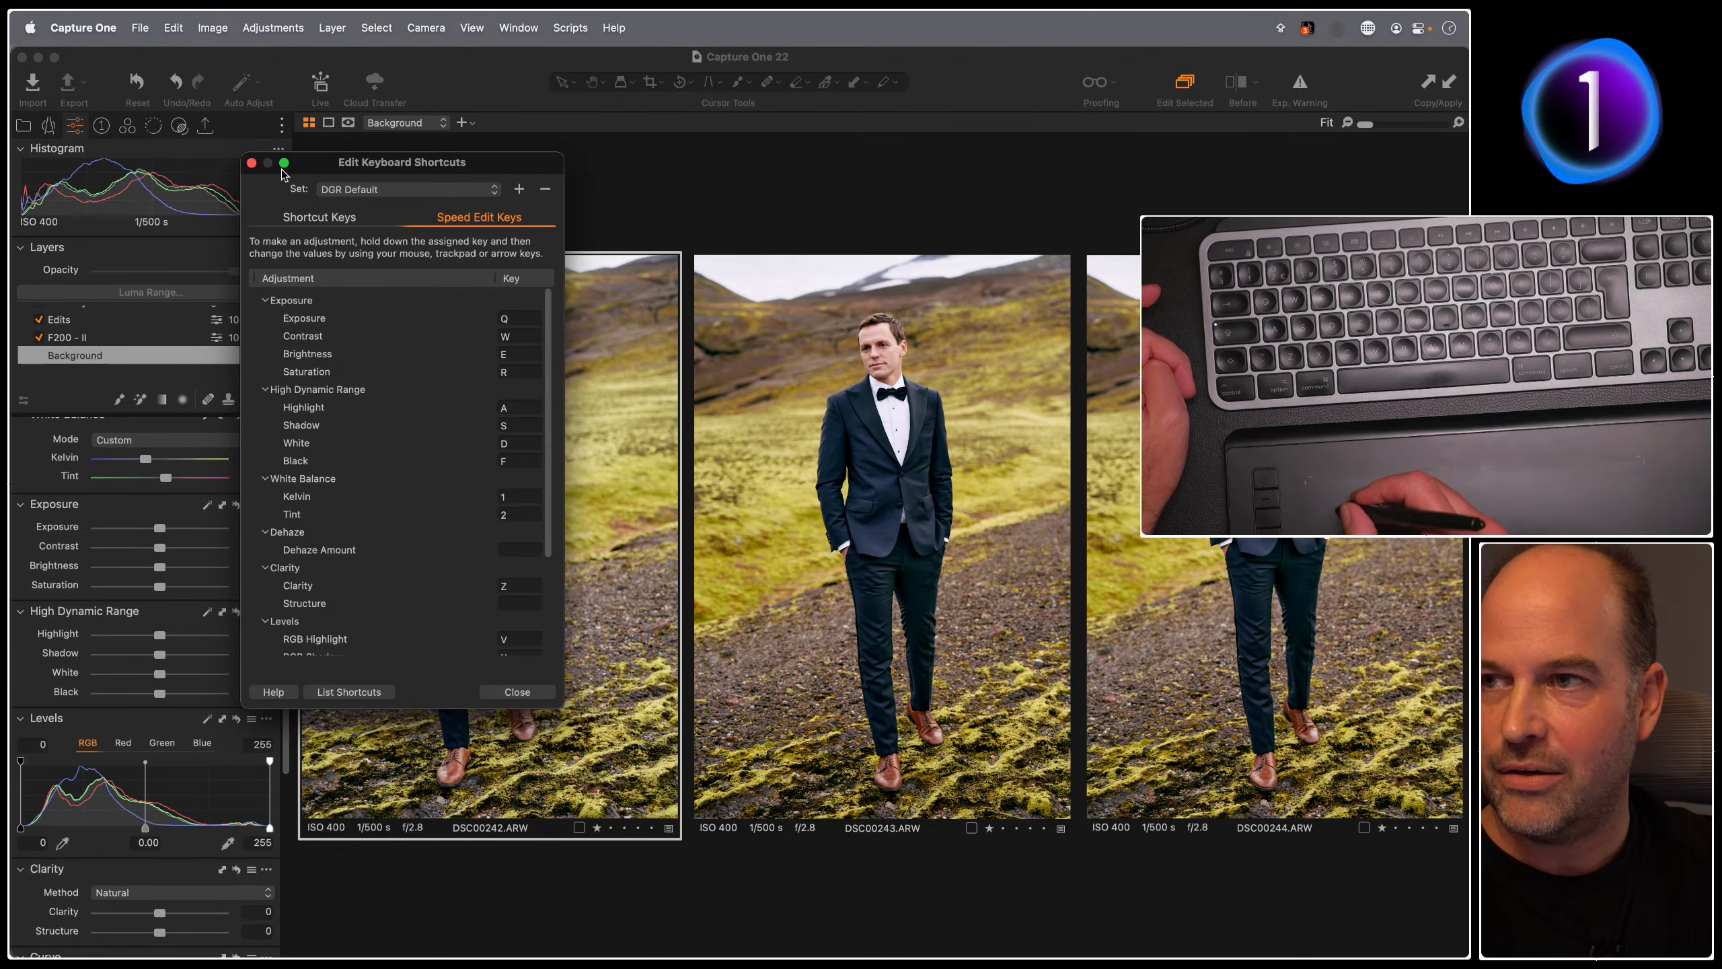
left_click(251, 162)
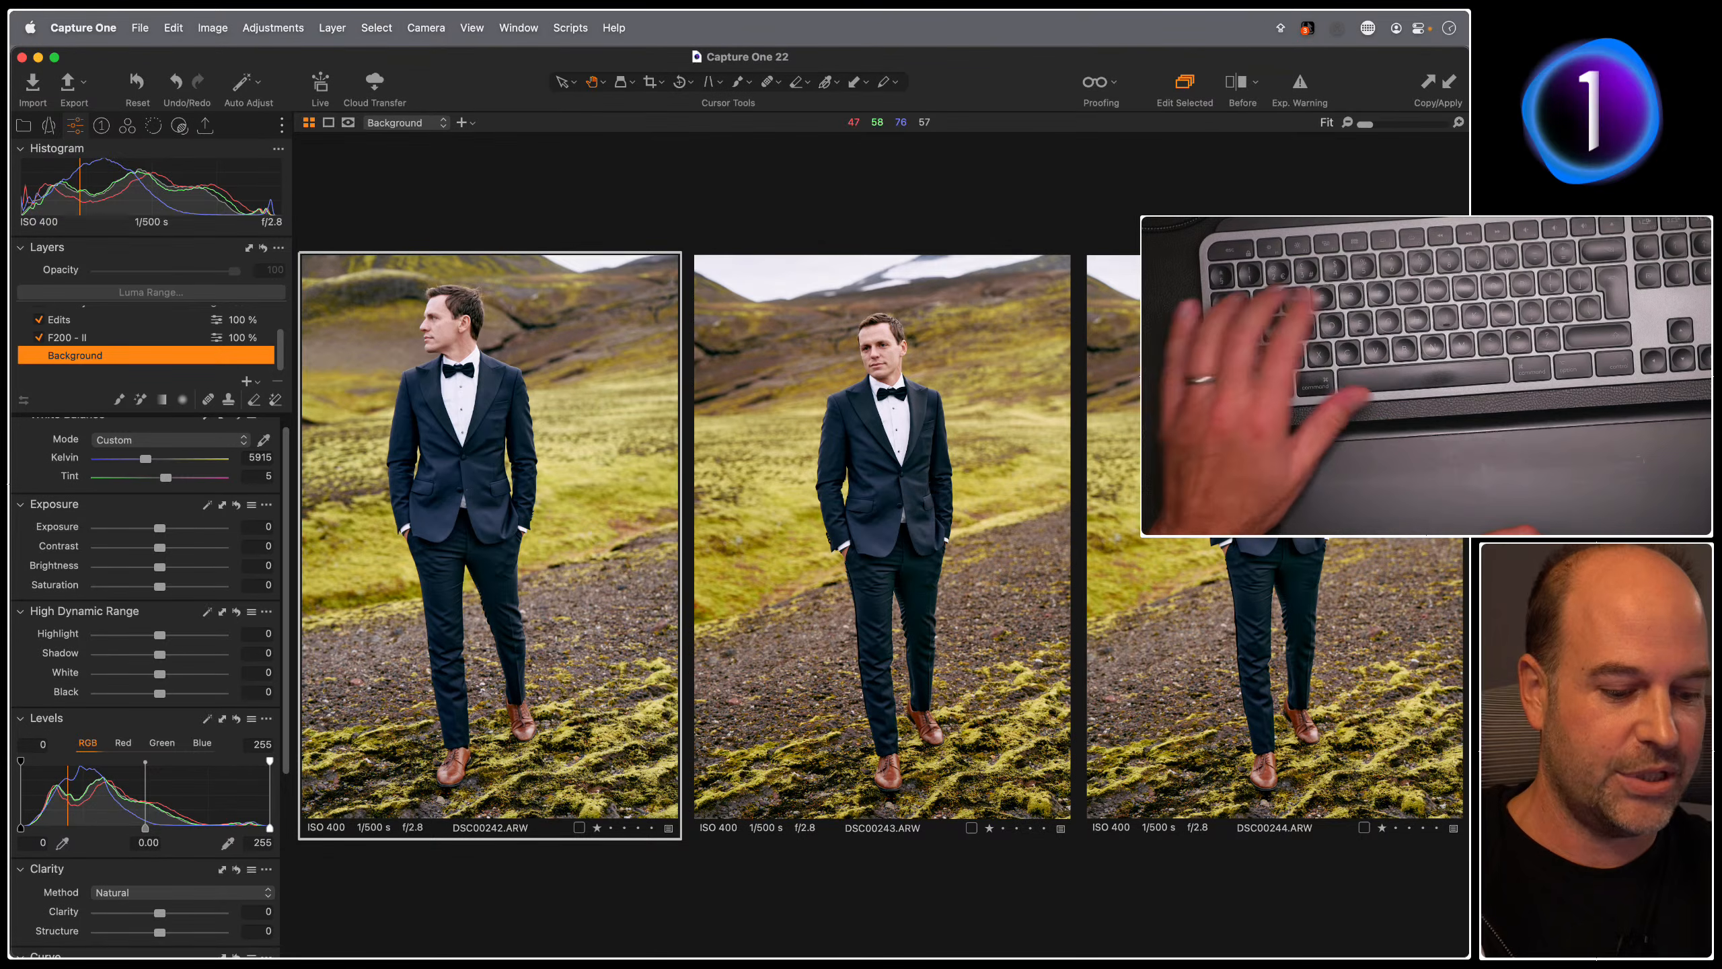
Step: Lower Highlight to -19 on the three selected photos using Speed Edit
key("a")
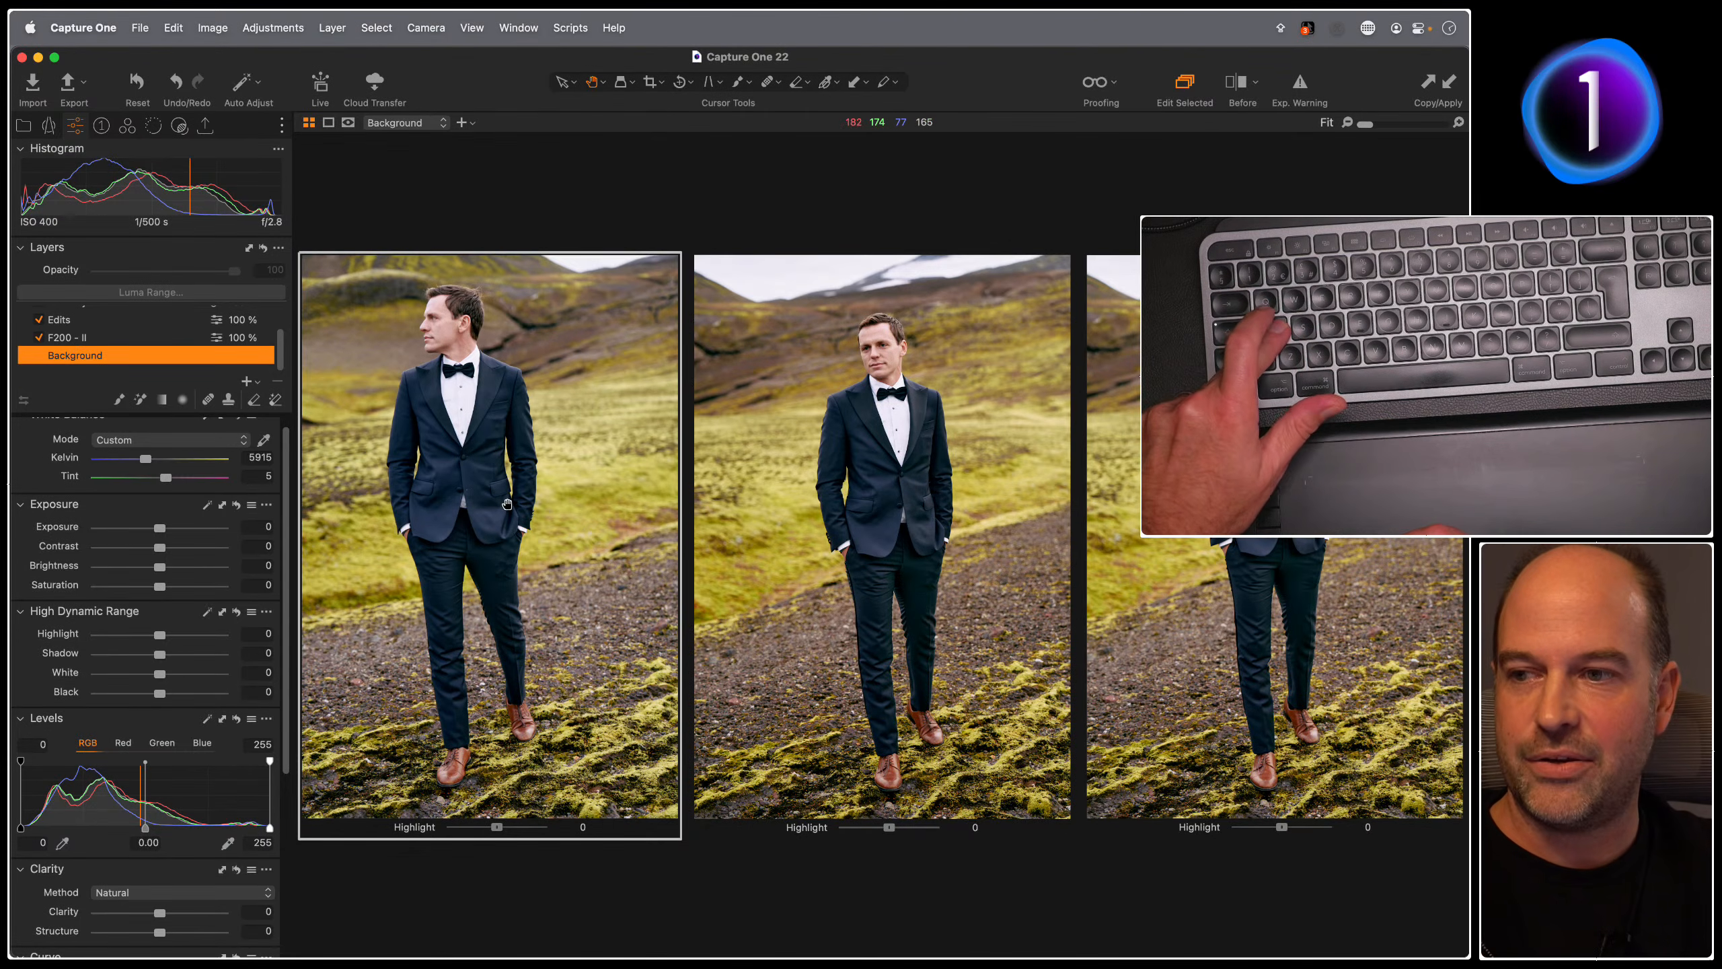
left_click_drag(493, 507, 357, 498)
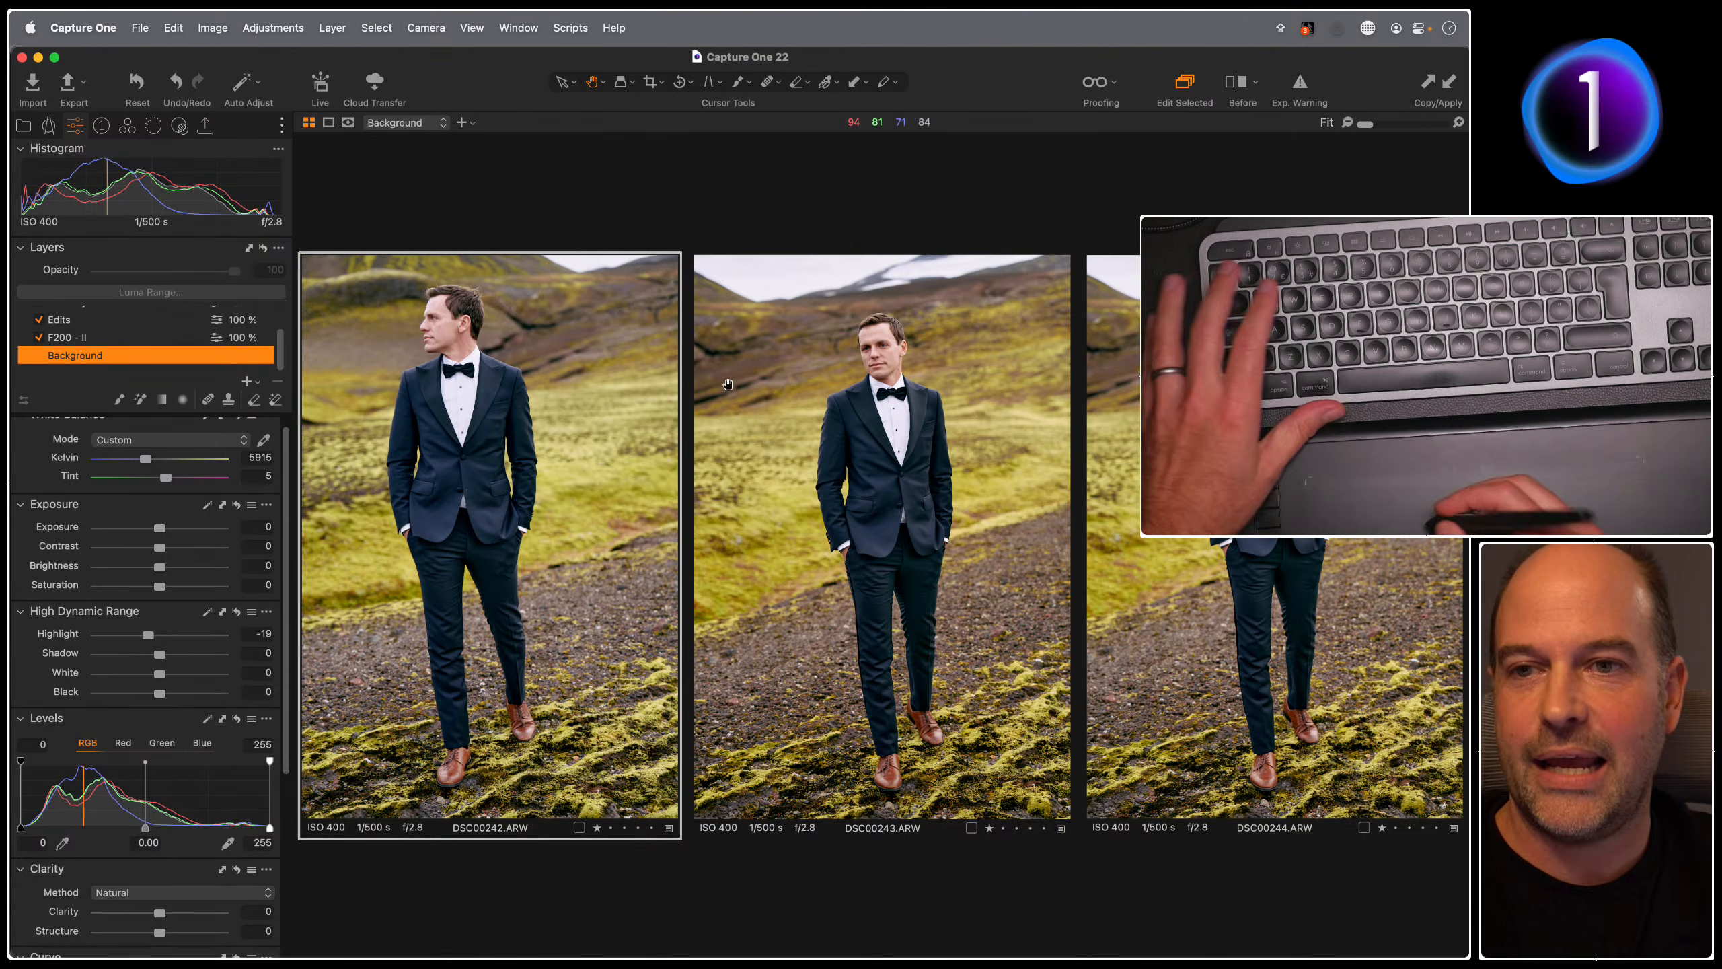
Step: Make the middle photo, DSC00243, the primary one and turn off editing of all selected photos
left_click(929, 547)
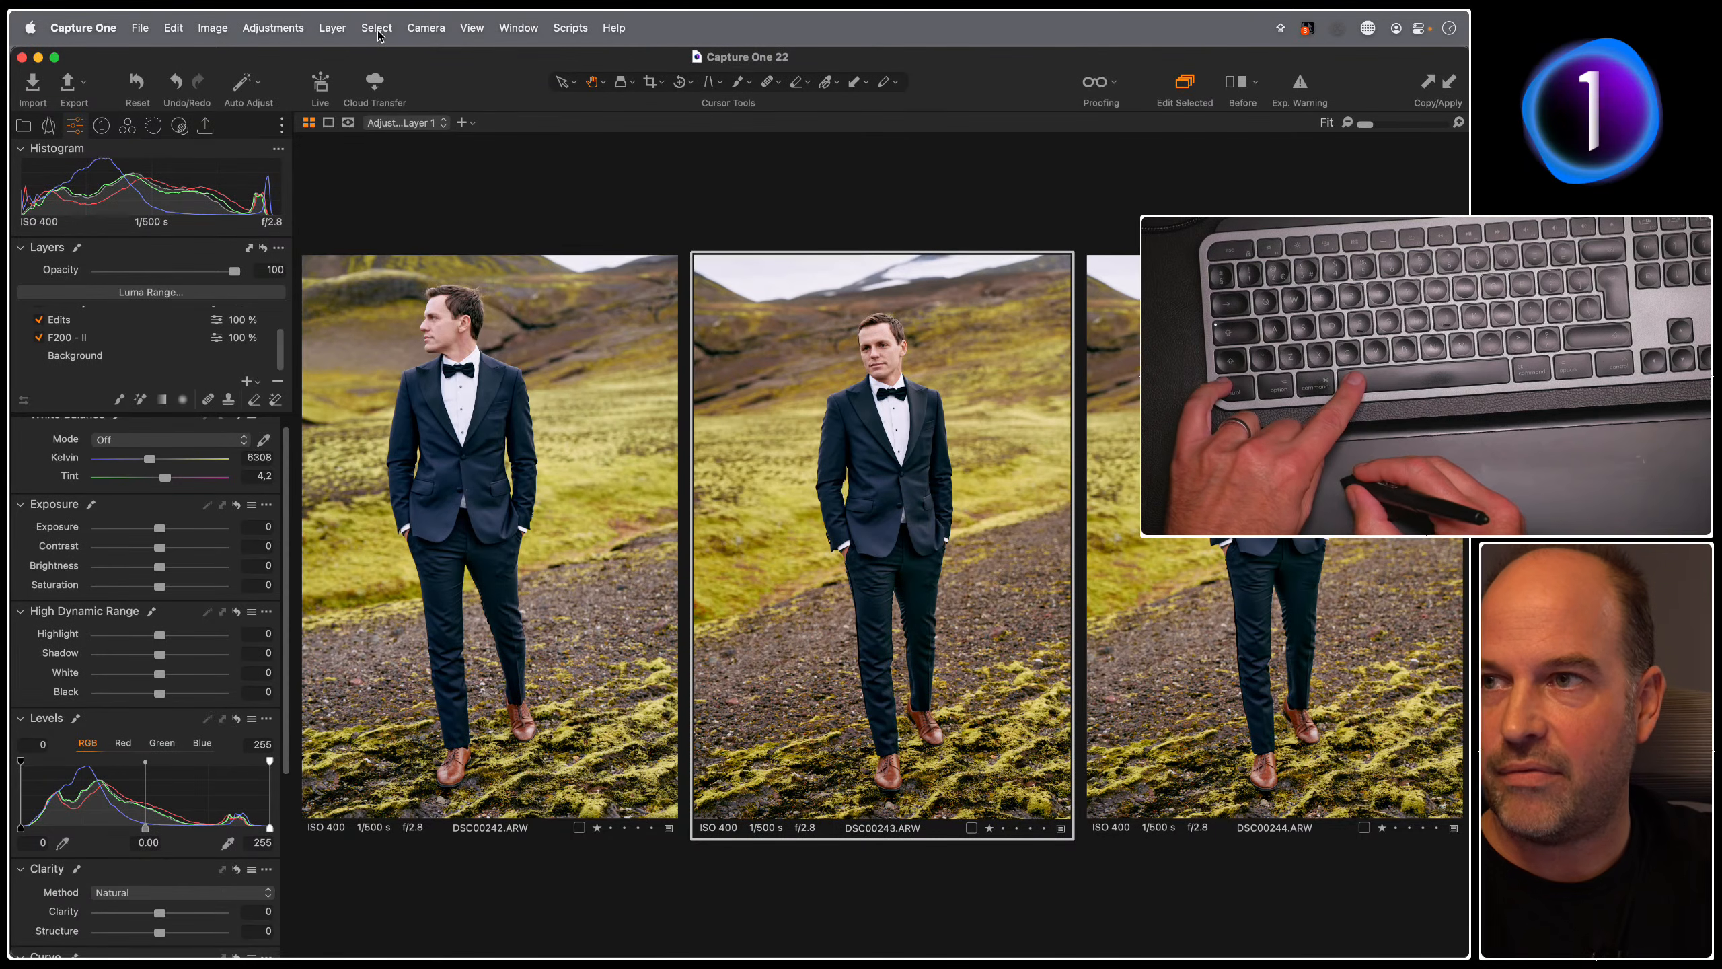
left_click(212, 27)
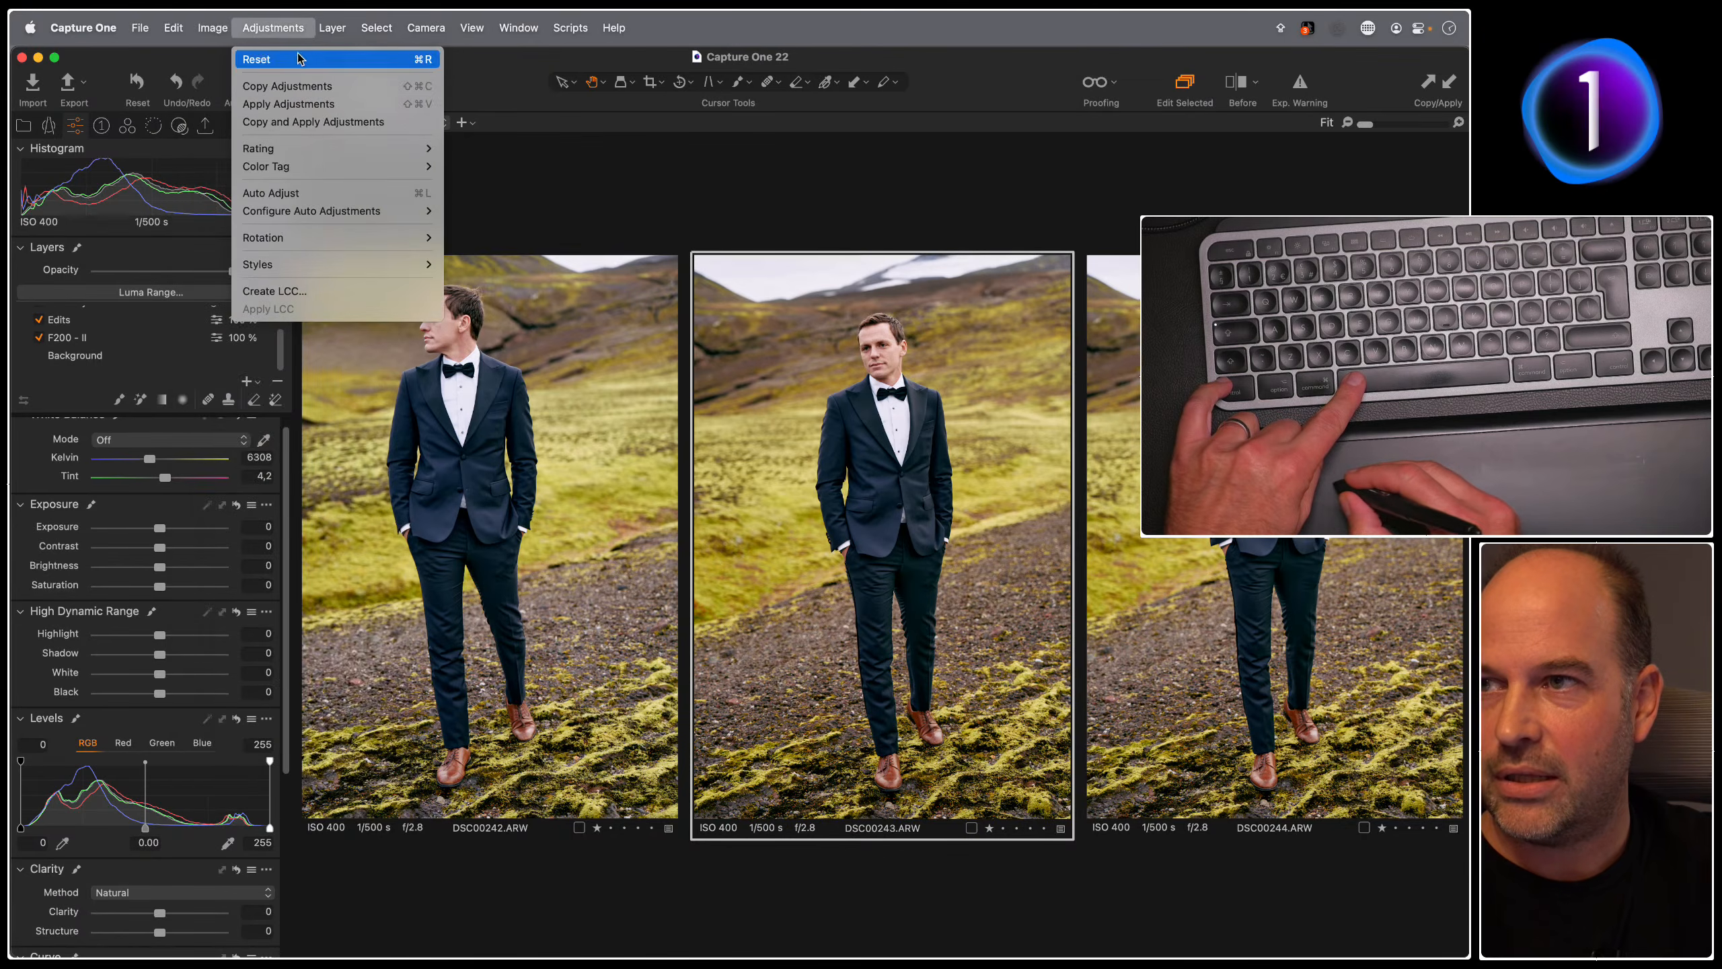
left_click(1126, 208)
left_click(1187, 88)
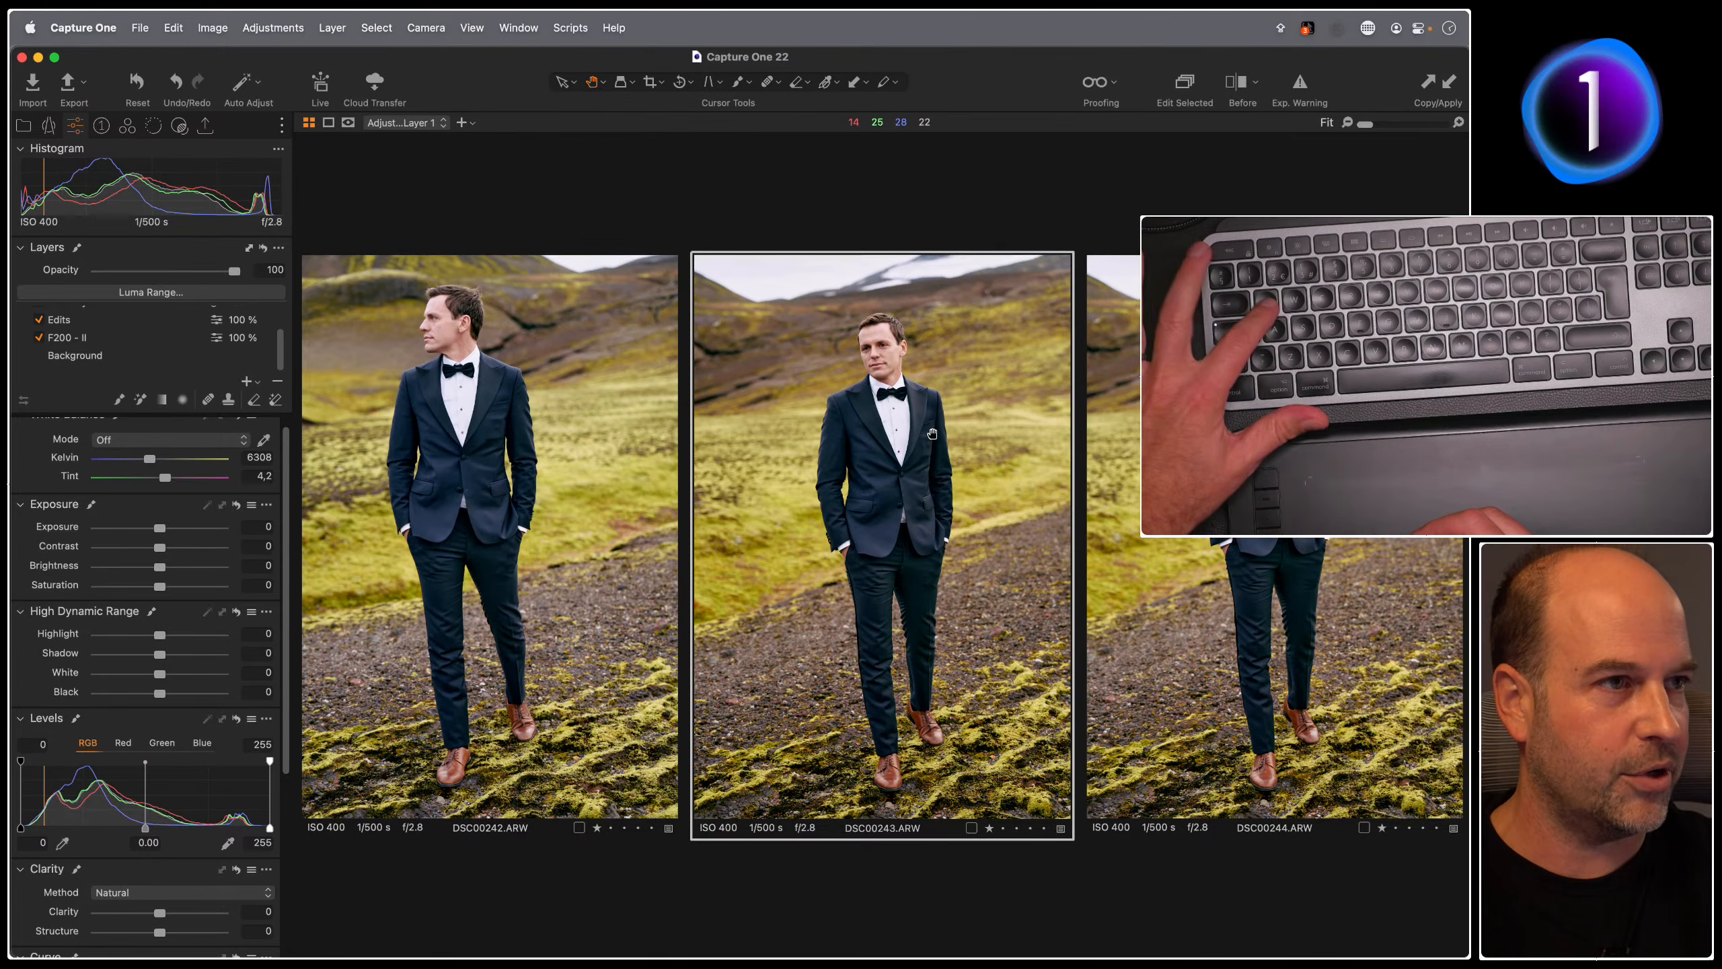
Step: Lower the middle photo's Exposure to -0.13 on its Background layer using Speed Edit
key("q")
left_click_drag(932, 429, 919, 461)
left_click(98, 354)
key("q")
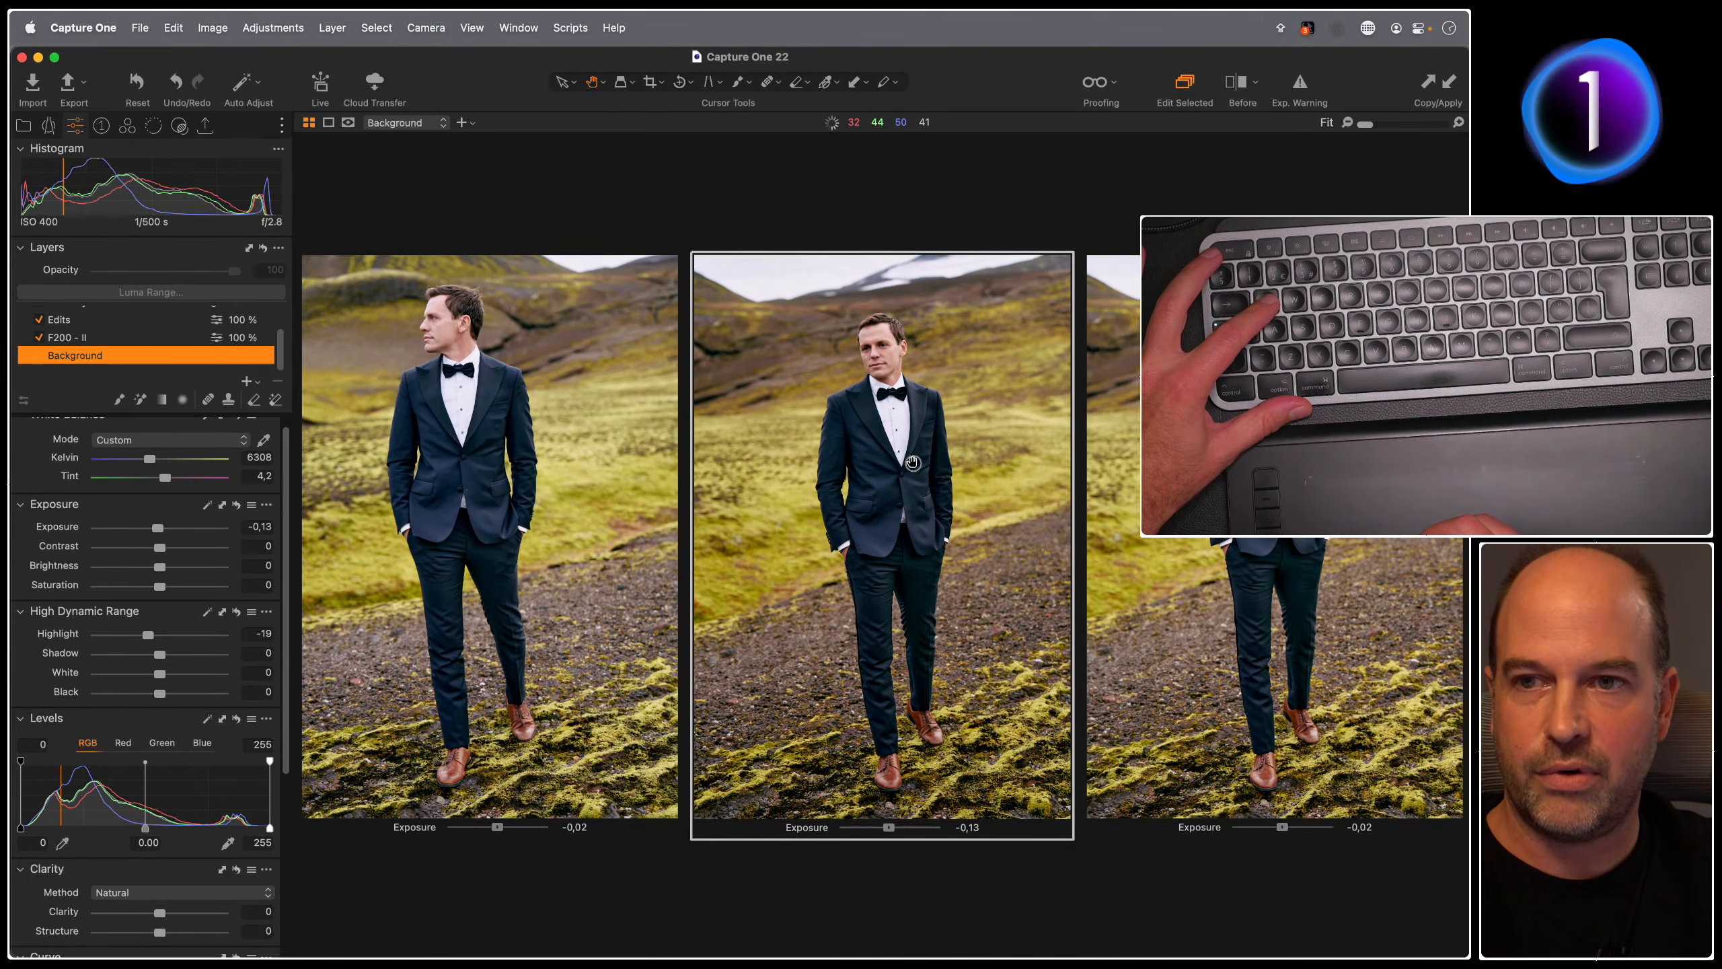
right_click(1151, 85)
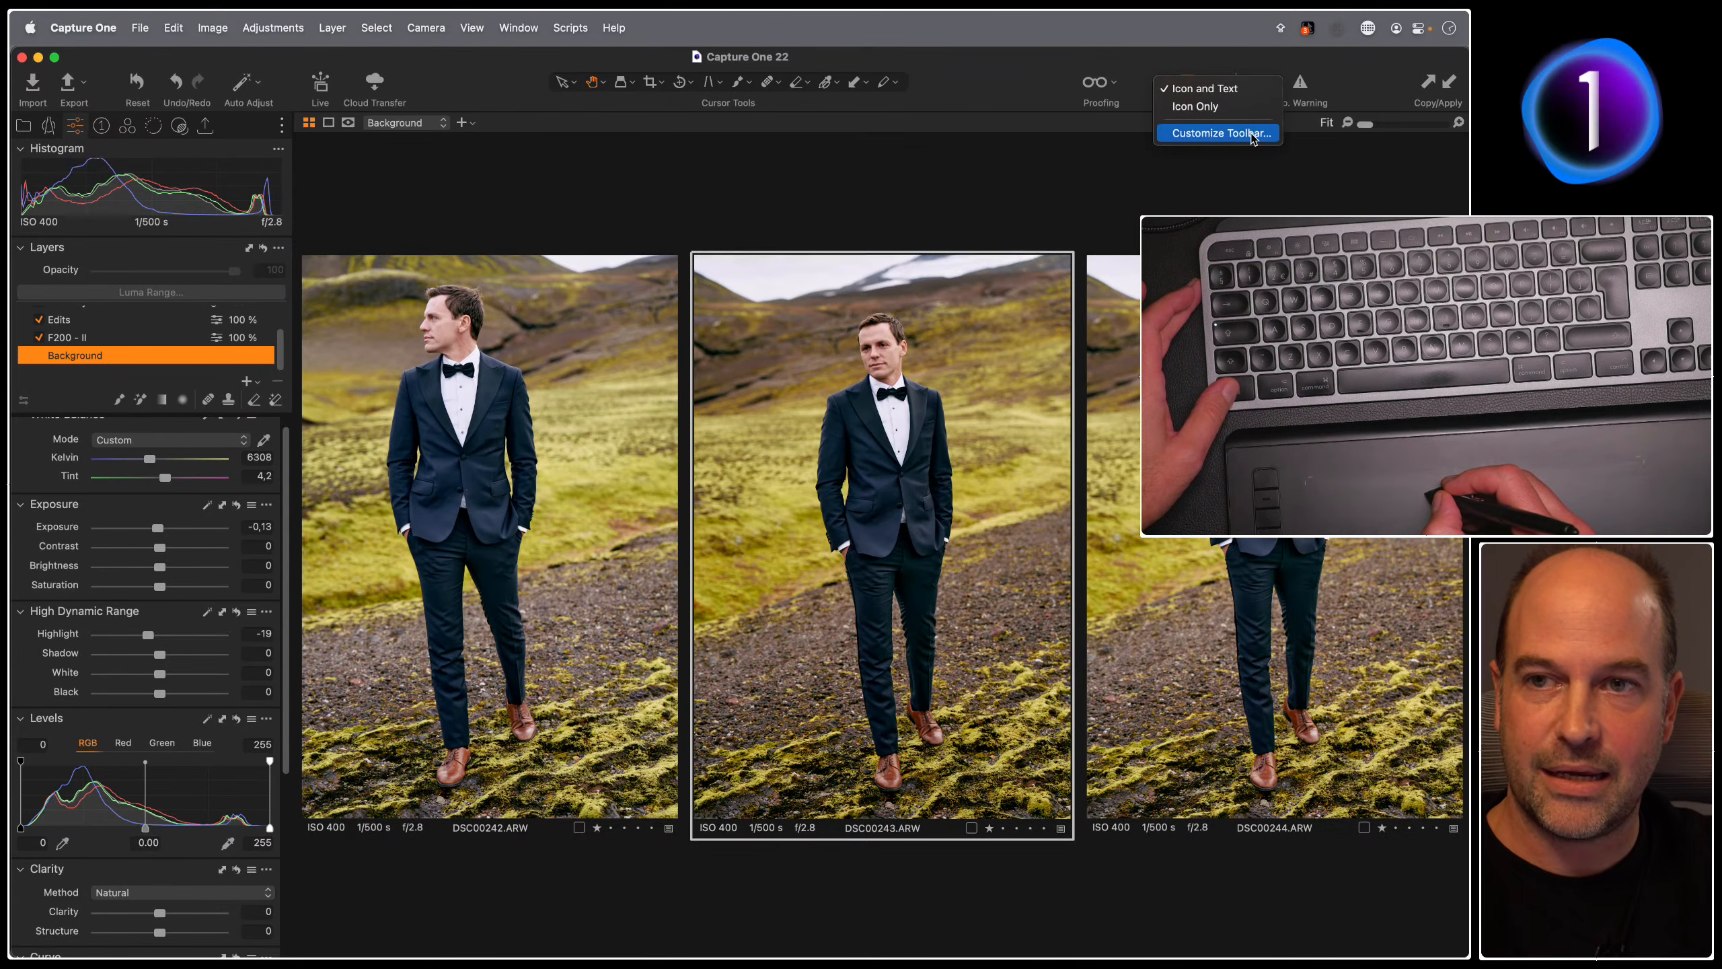
left_click(507, 177)
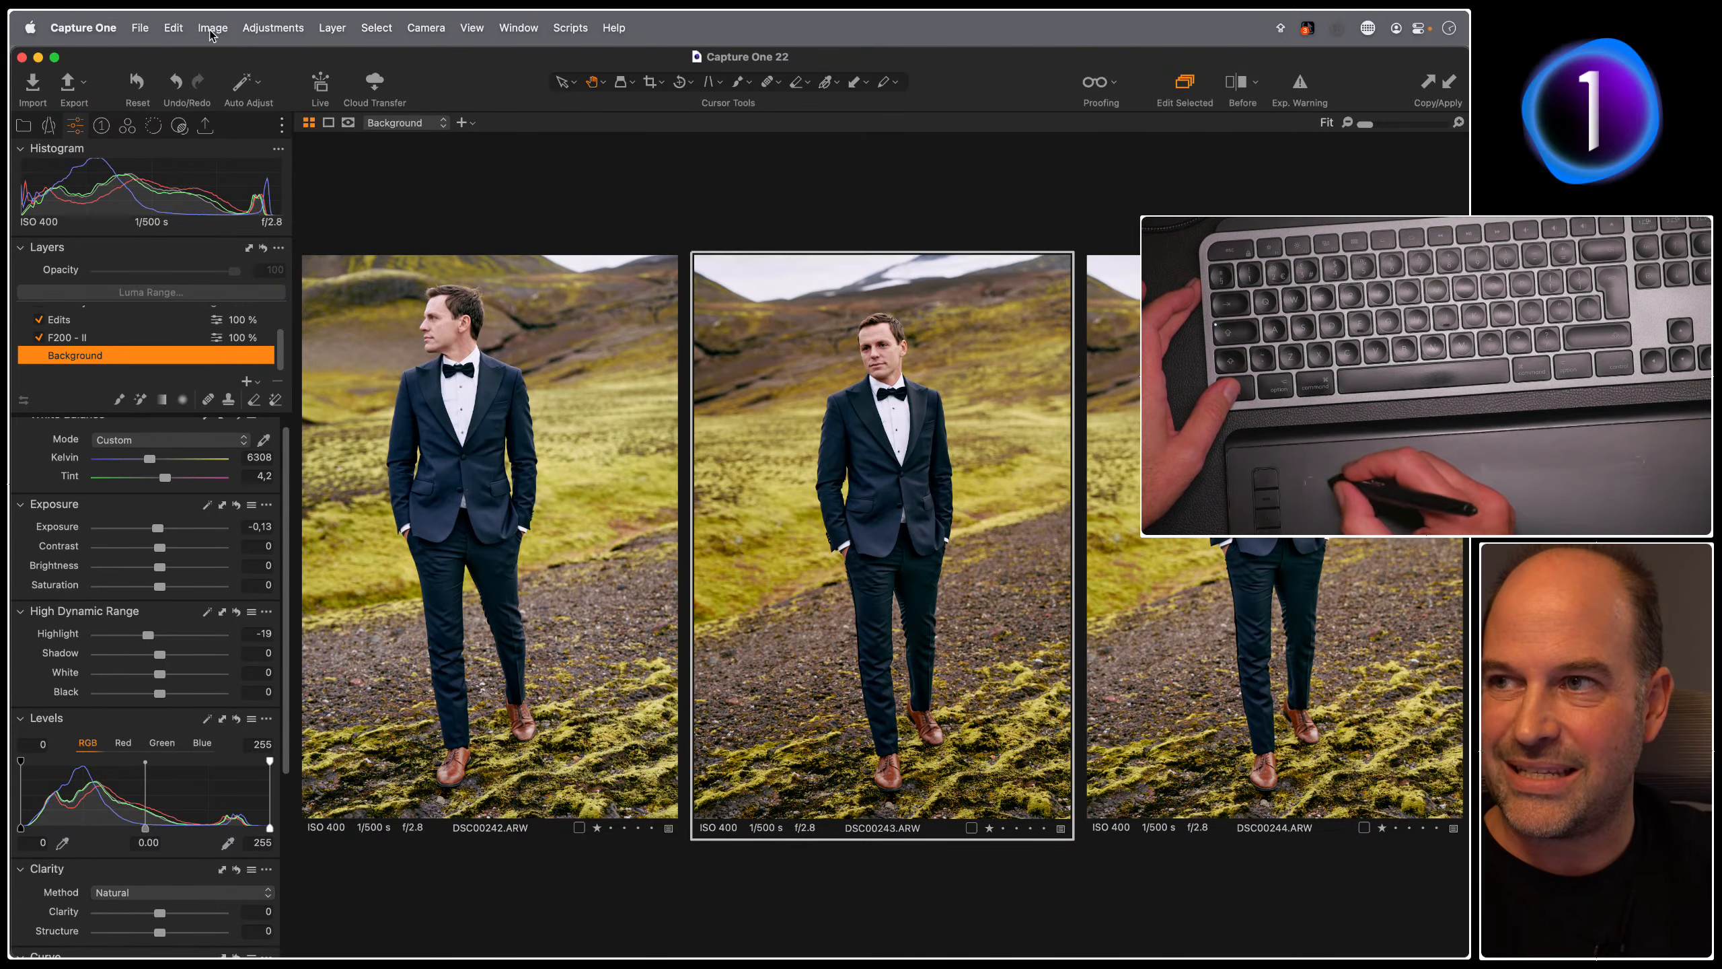
left_click(217, 28)
left_click(346, 61)
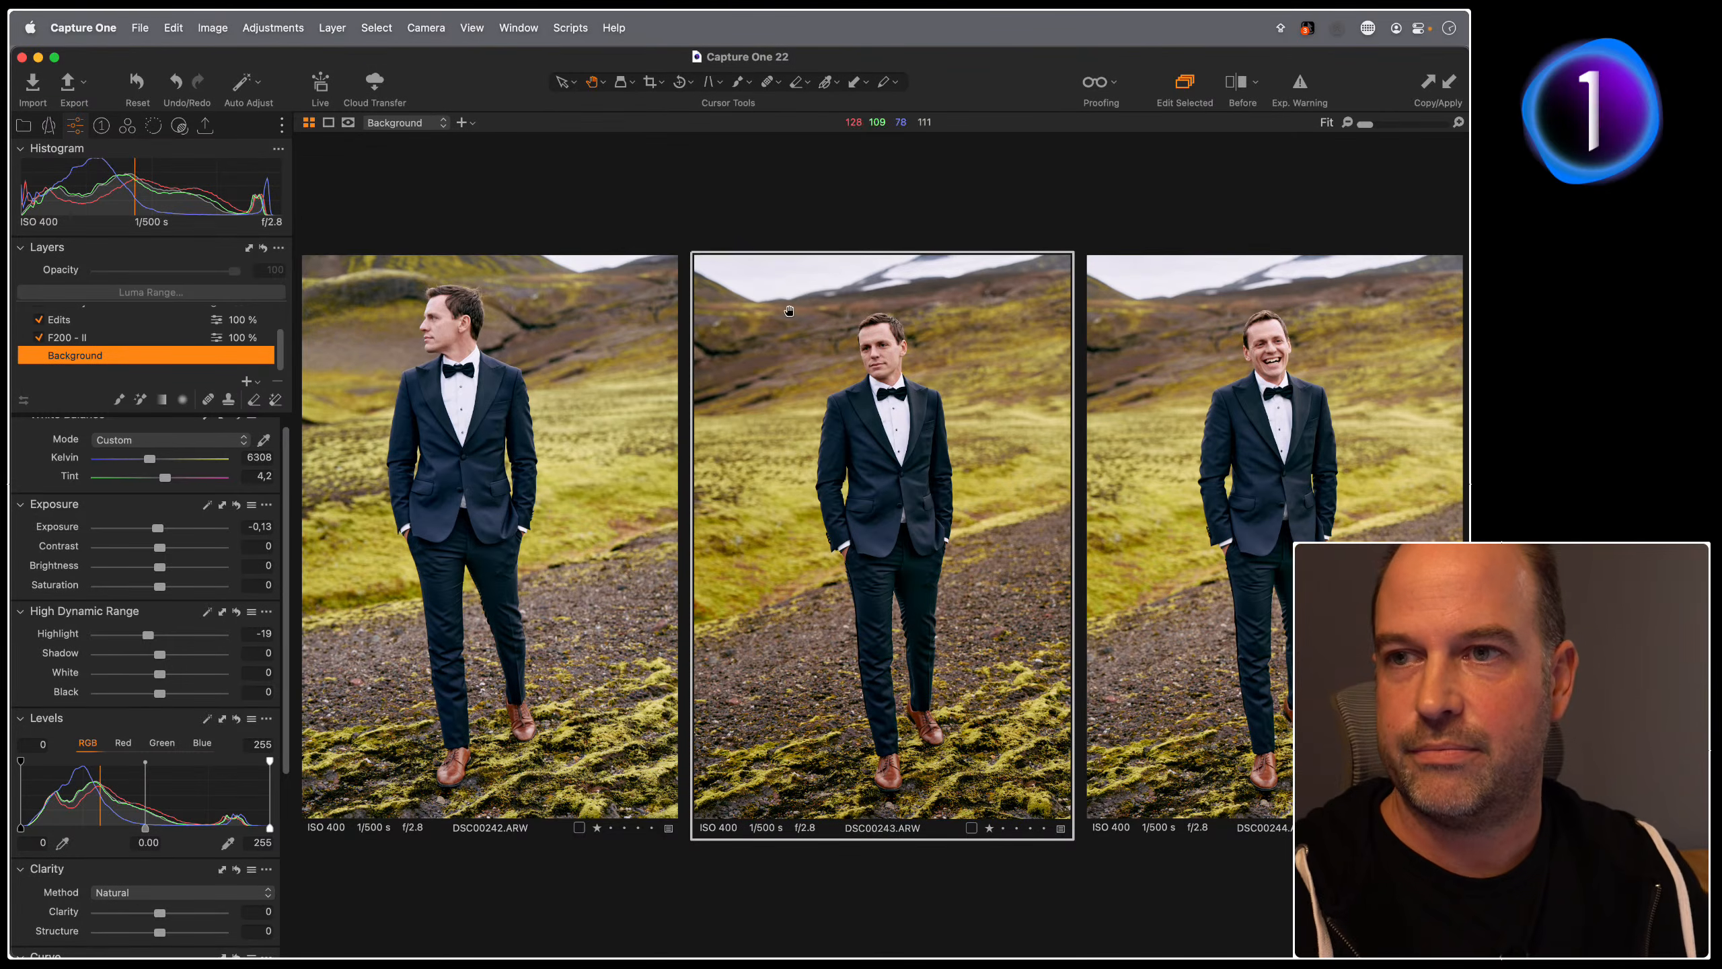
Step: Compare variants 1 and 3 of the bearded man's portrait from the browser, and reopen colour variant 1 in the viewer
key("alt+super+v")
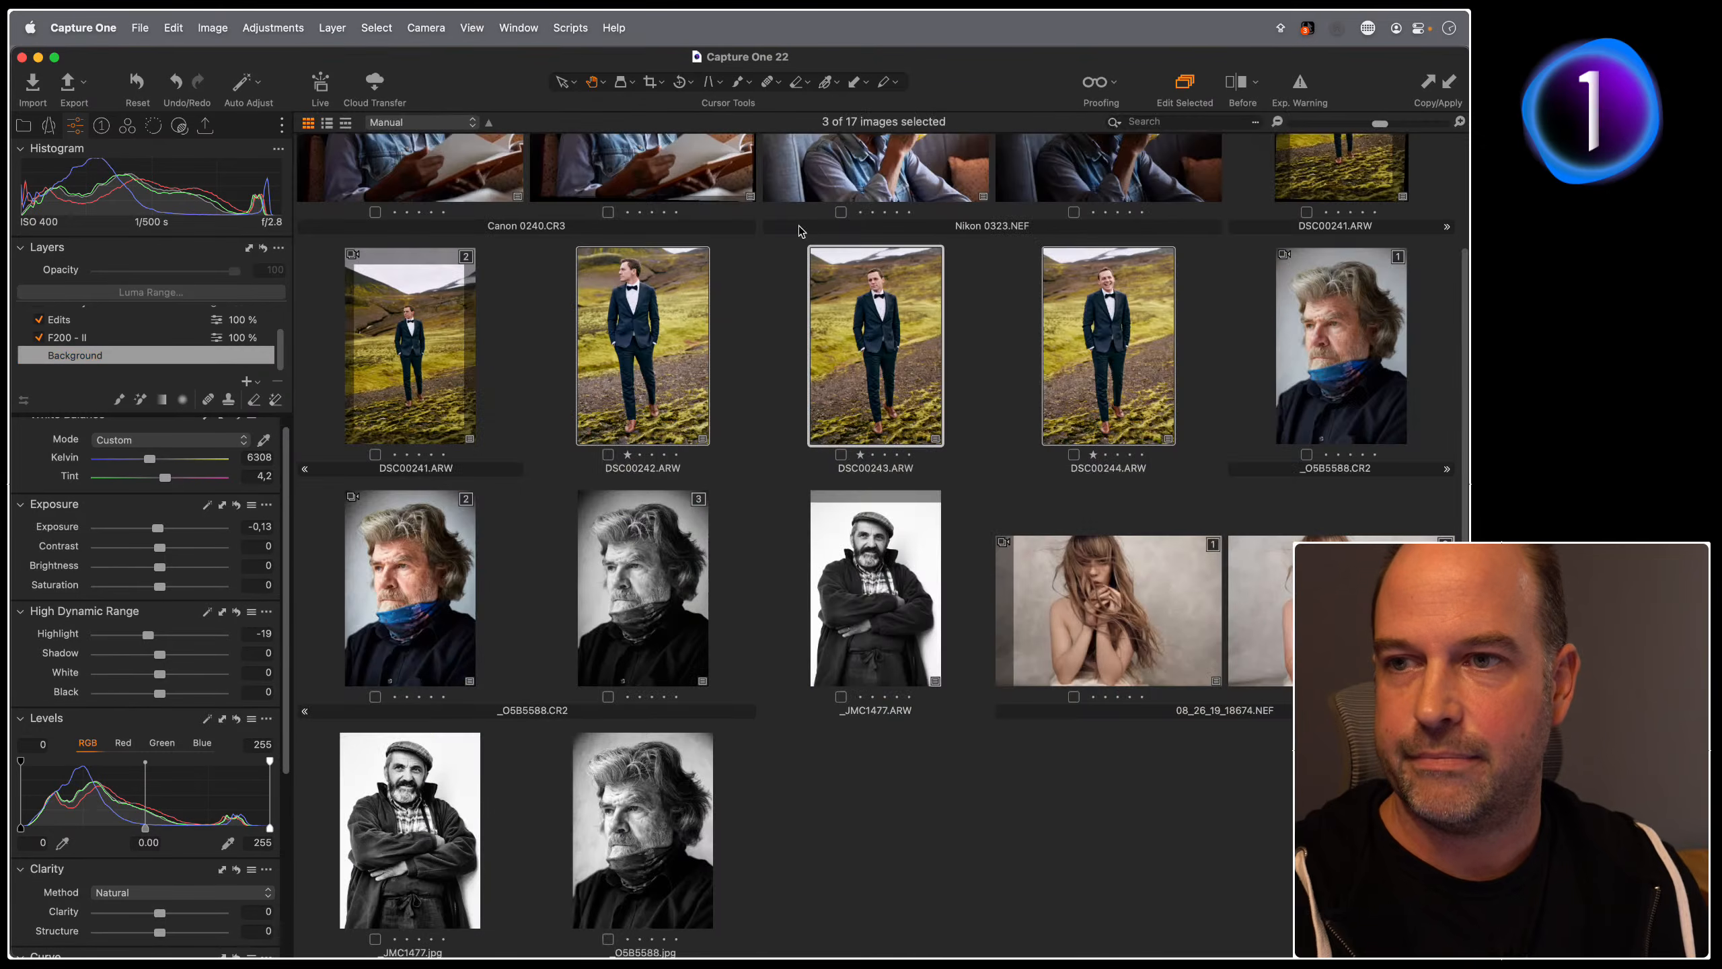
double_click(1325, 343)
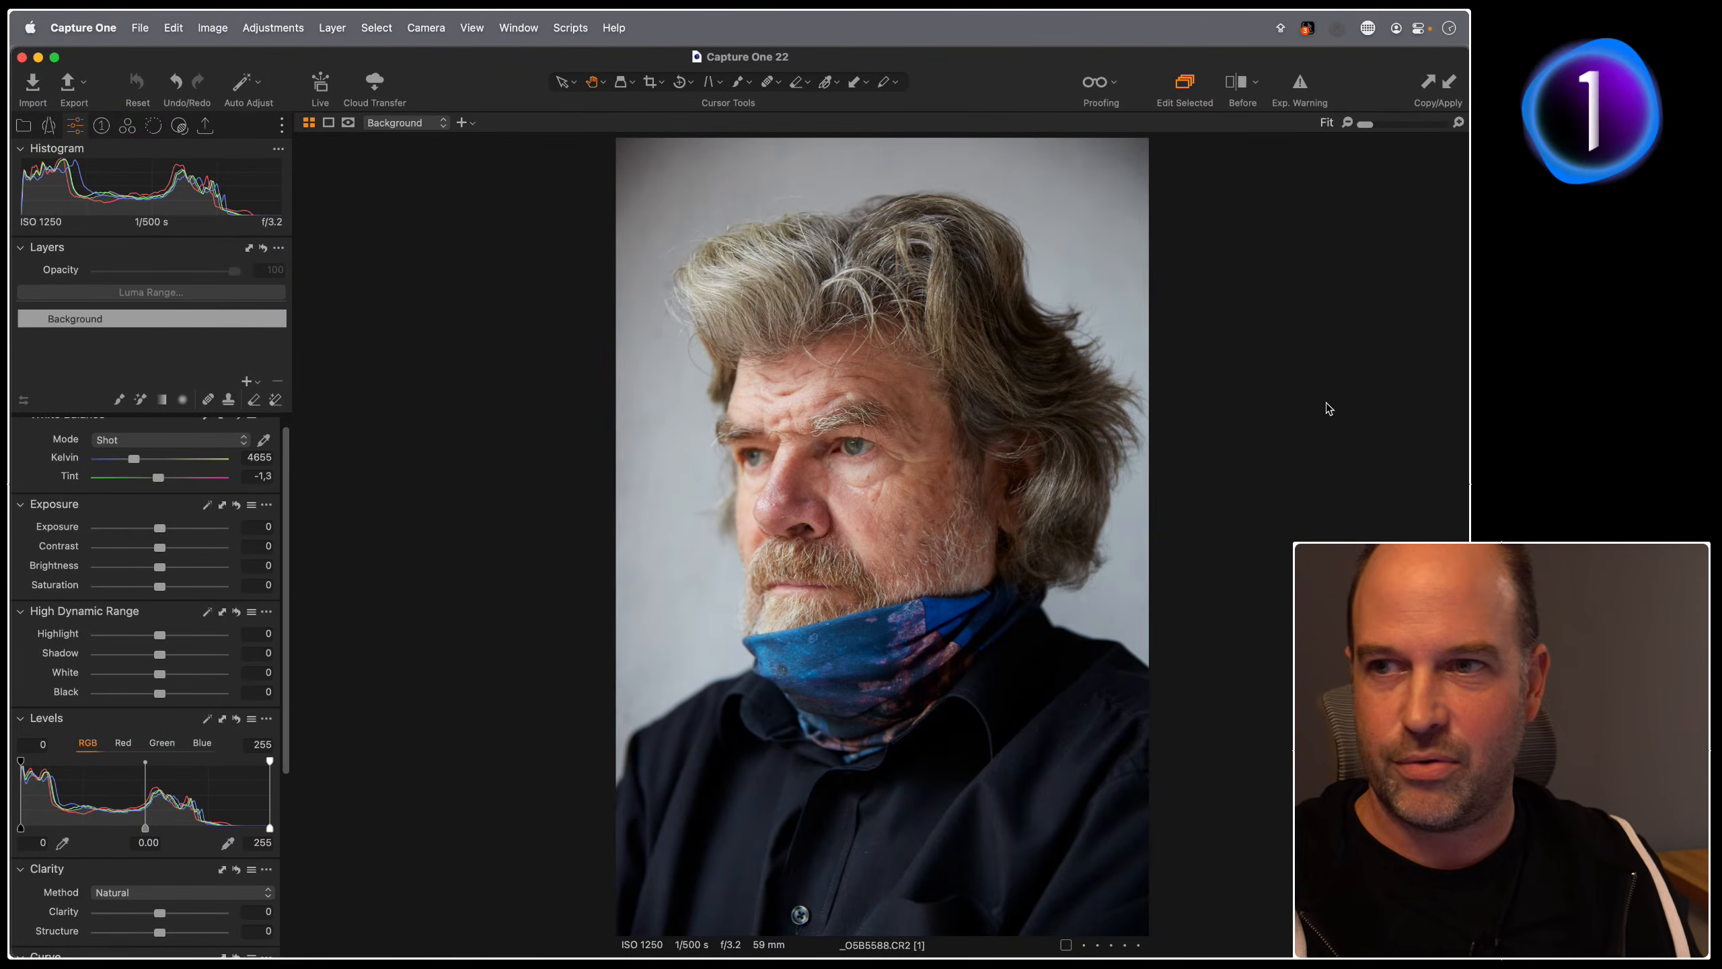
key("g")
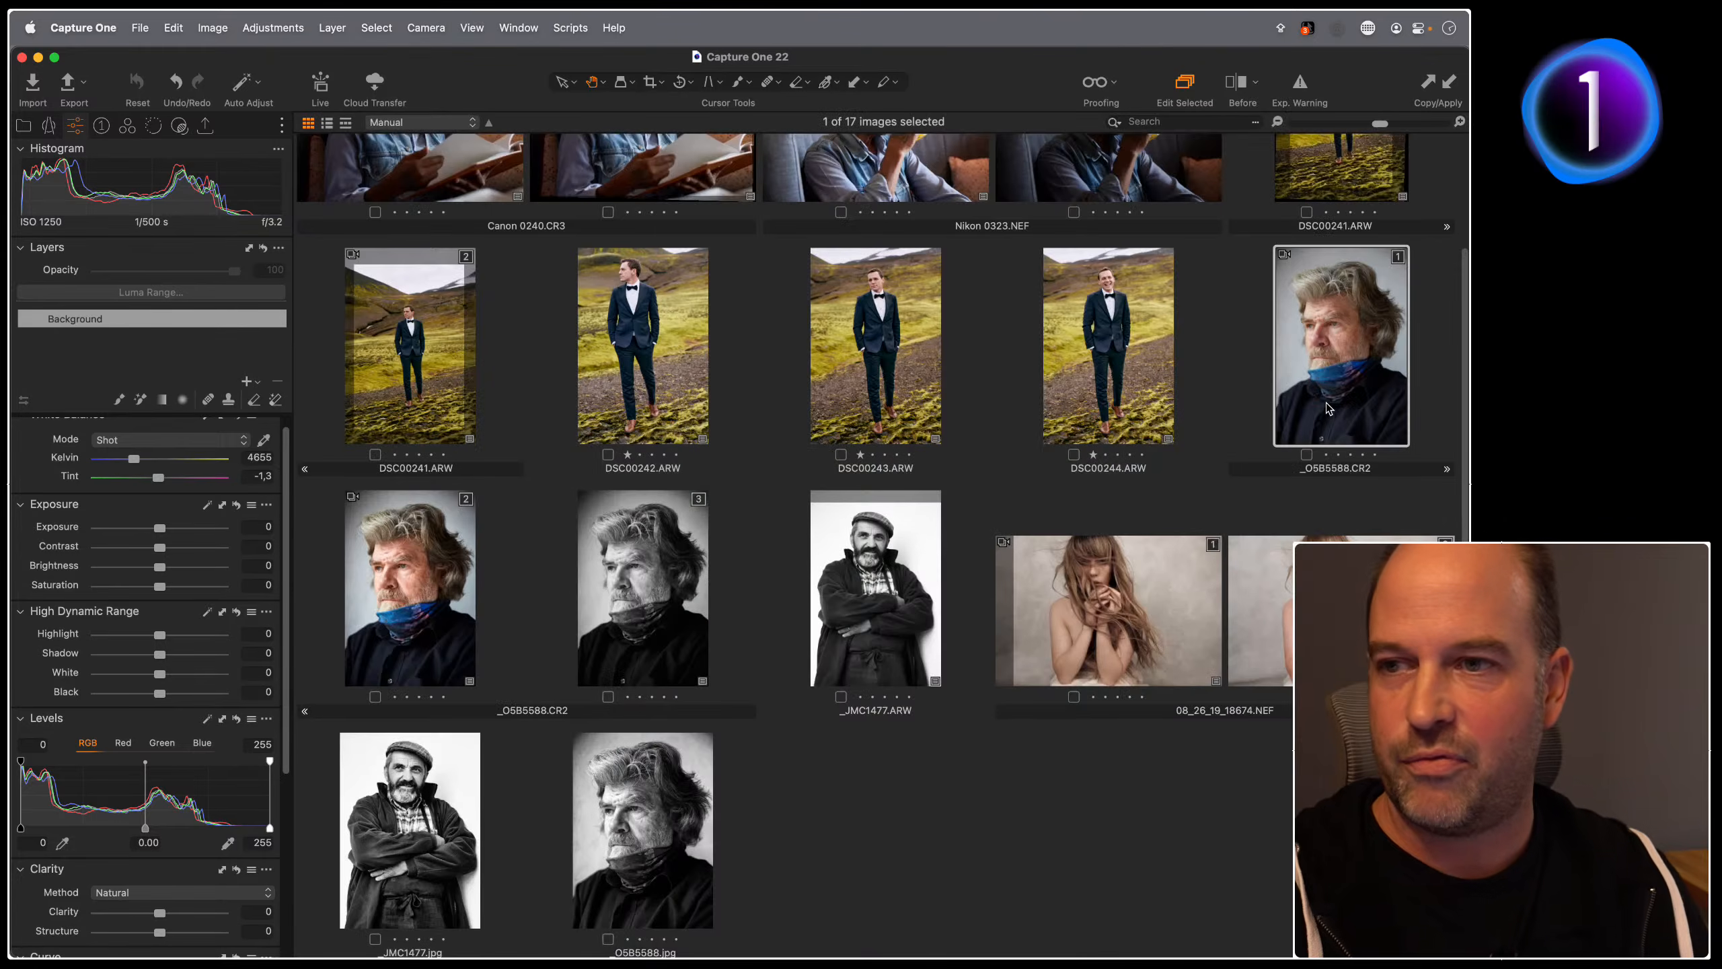
double_click(675, 614)
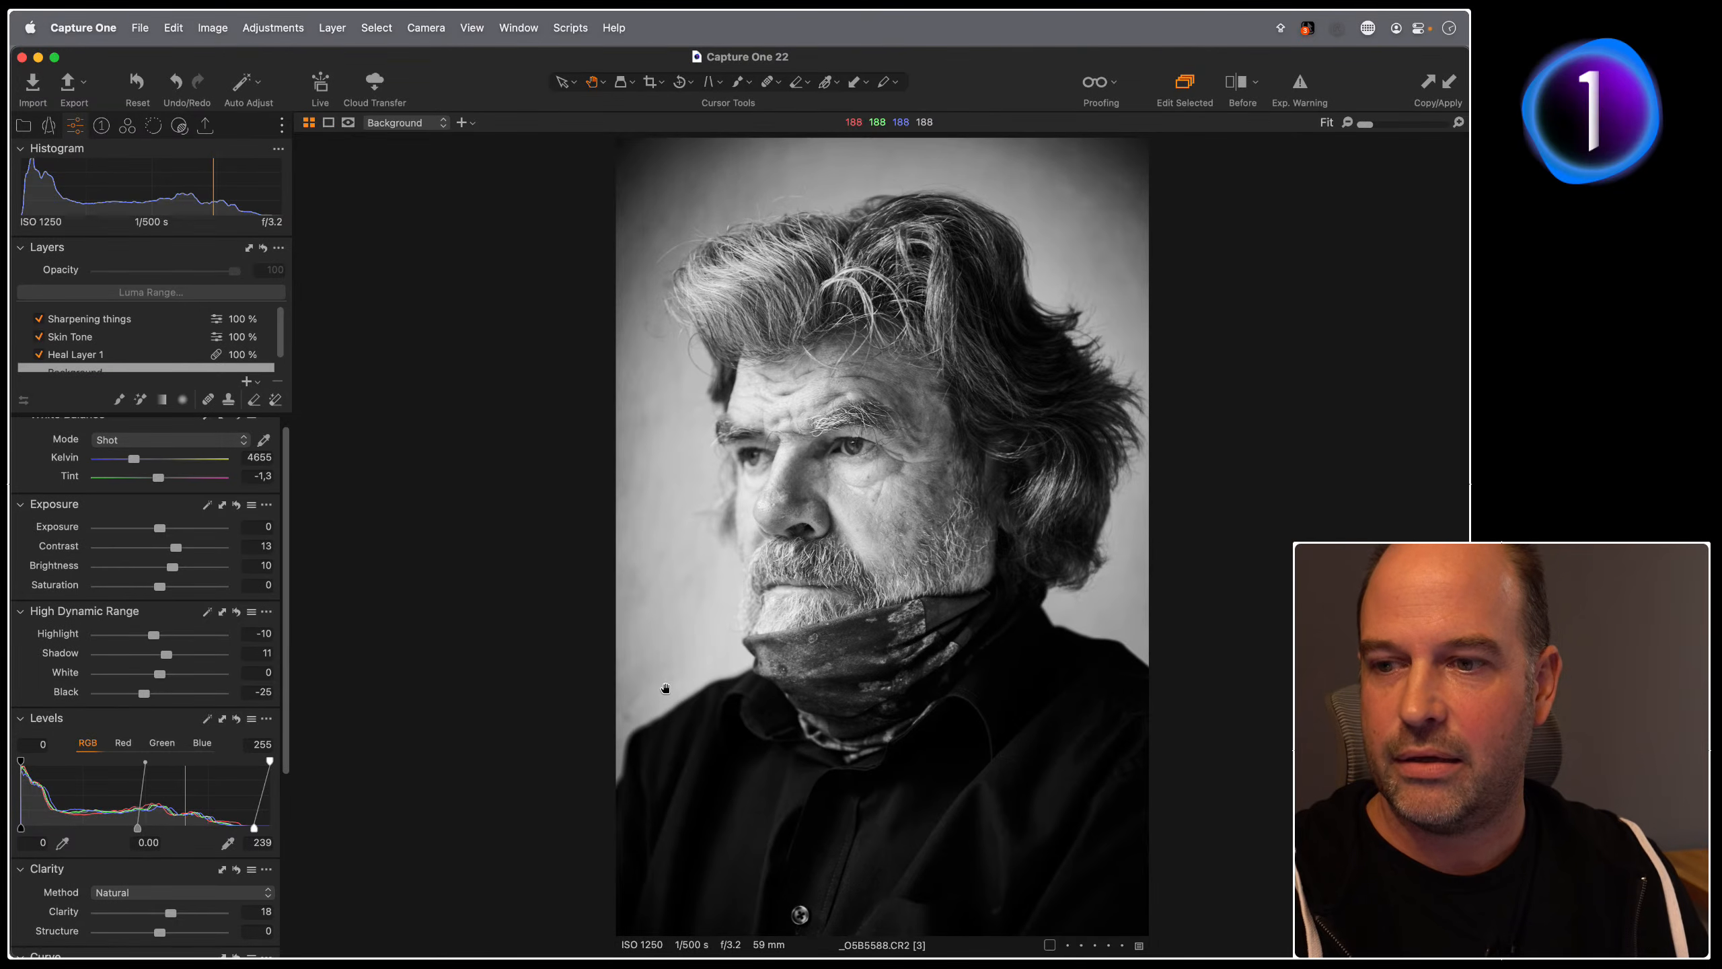
key("g")
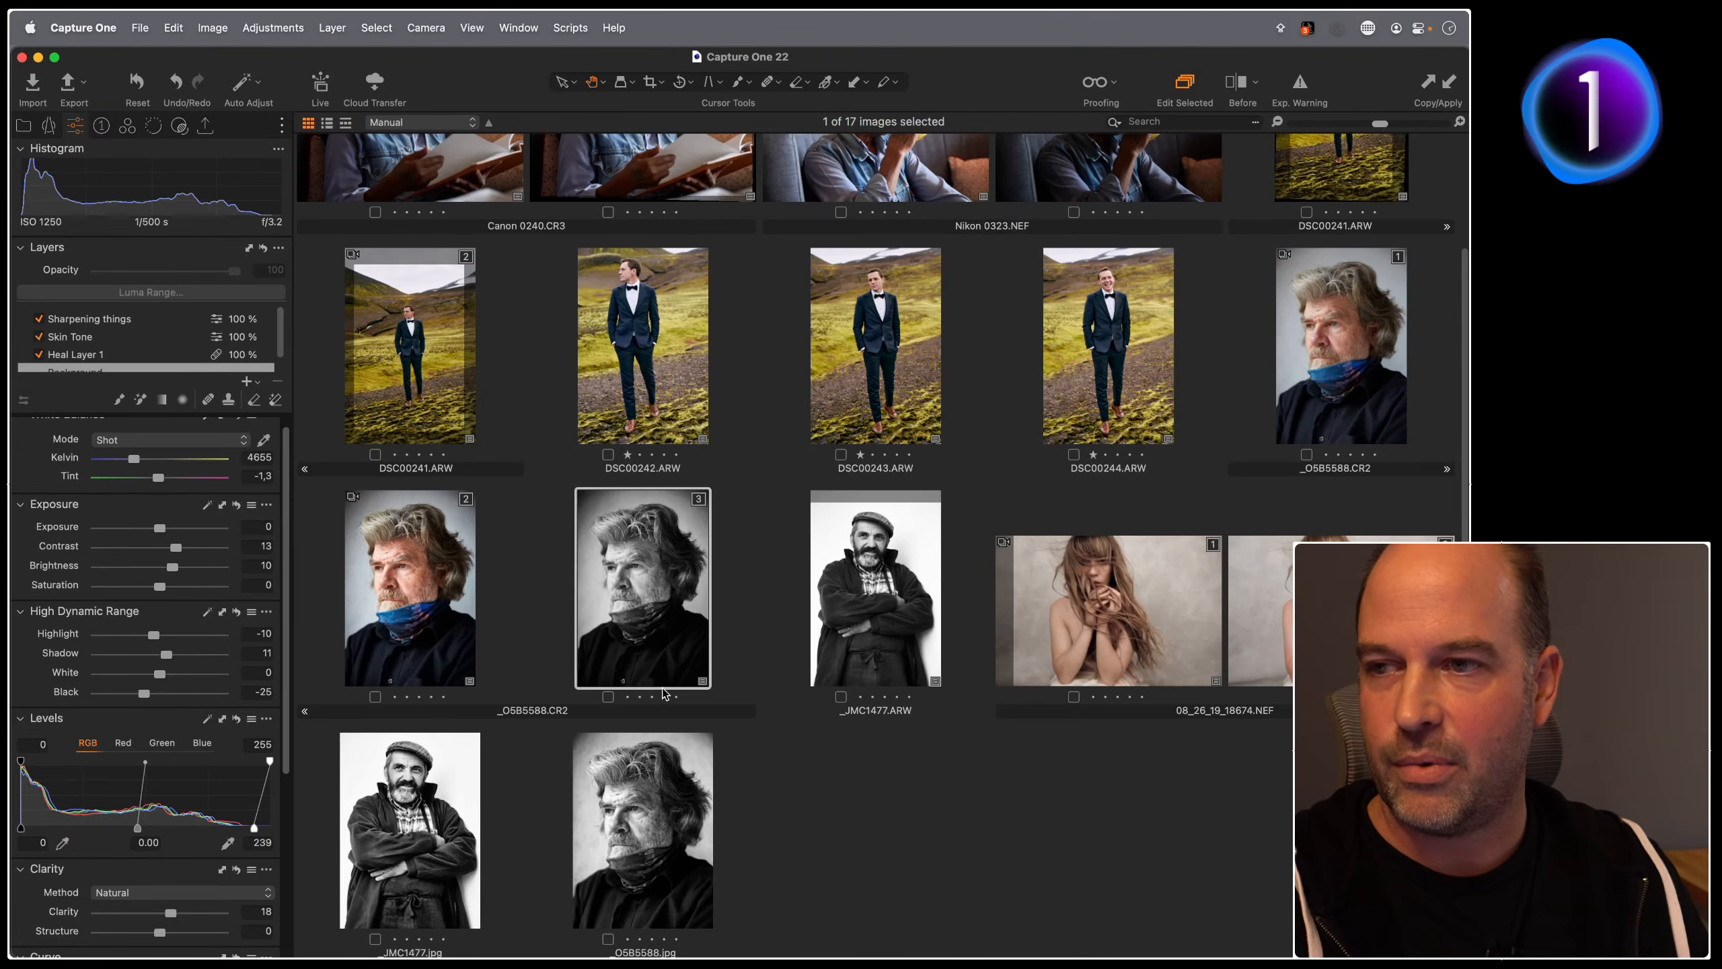
left_click(1362, 325)
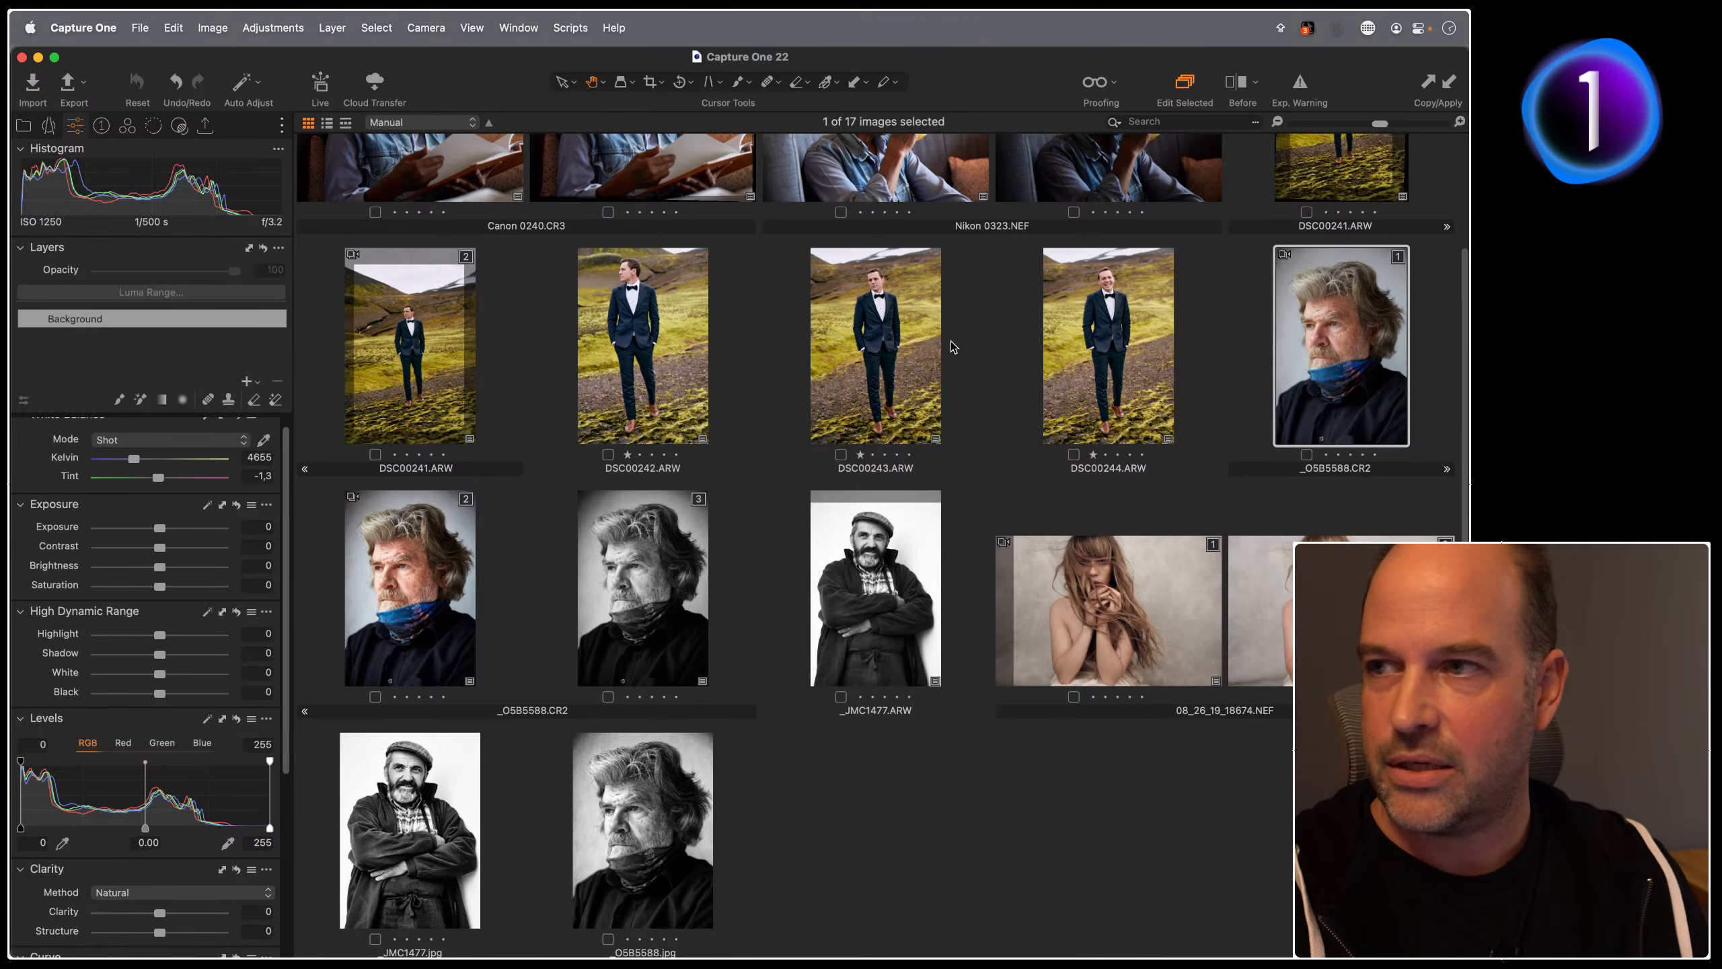
key("v")
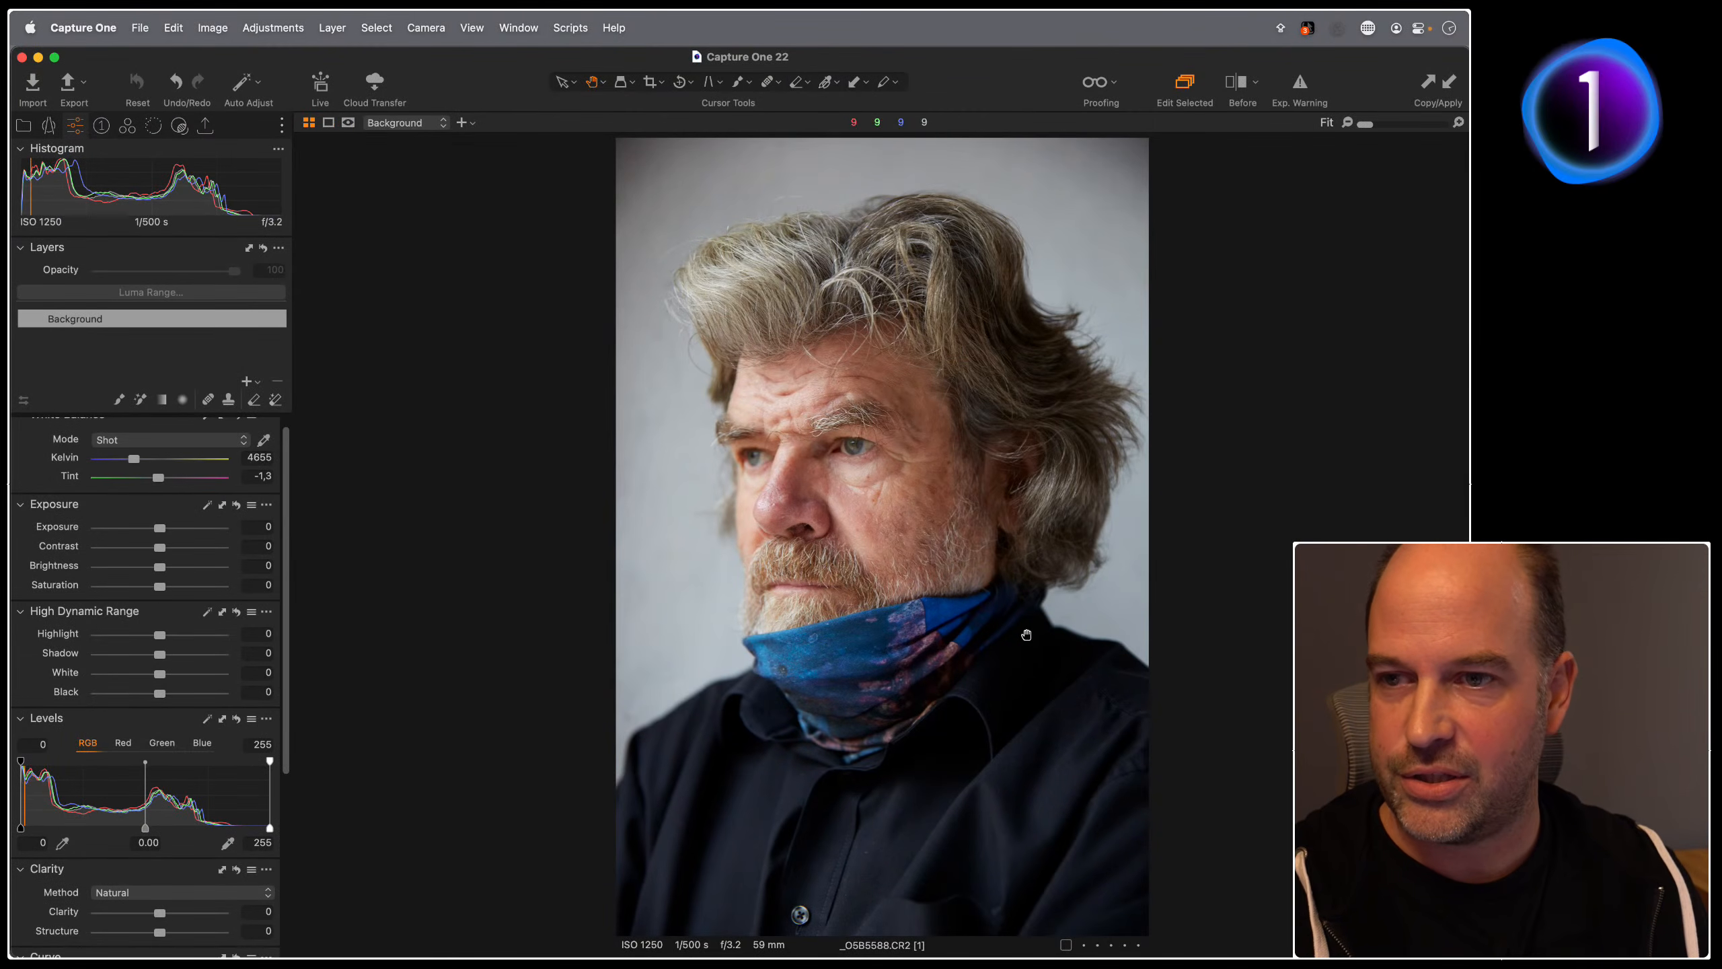
Step: Try raising the portrait's Exposure to 0.92 and reset it
left_click_drag(147, 528, 173, 529)
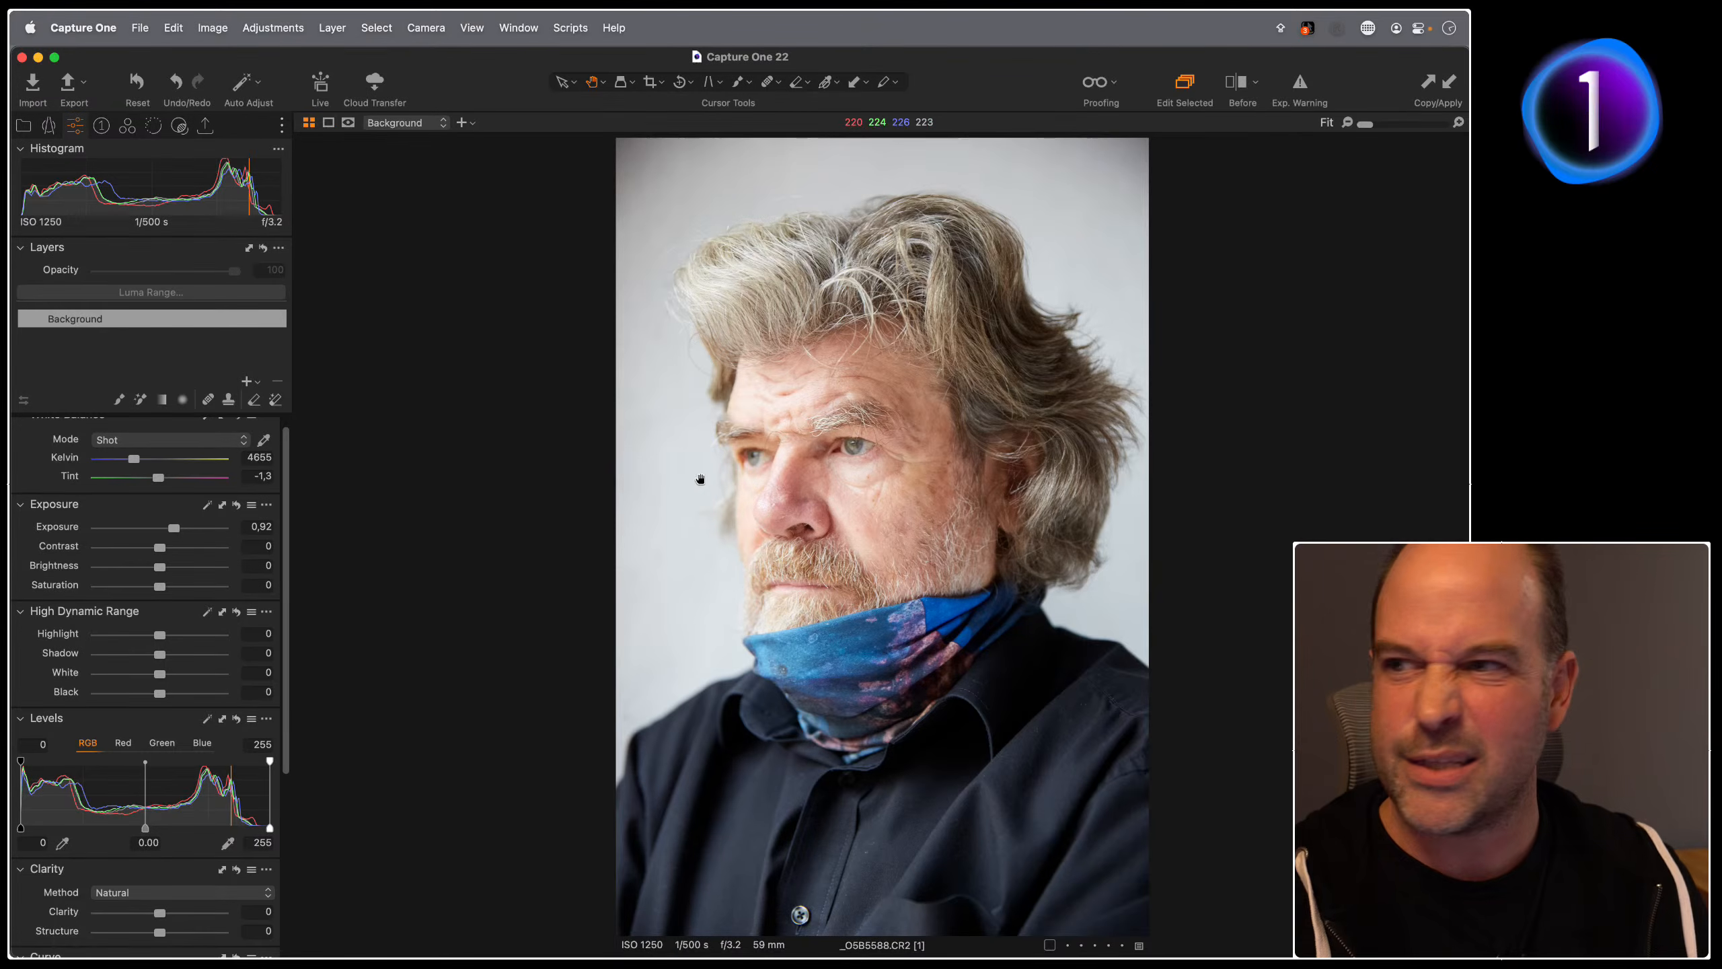
double_click(198, 535)
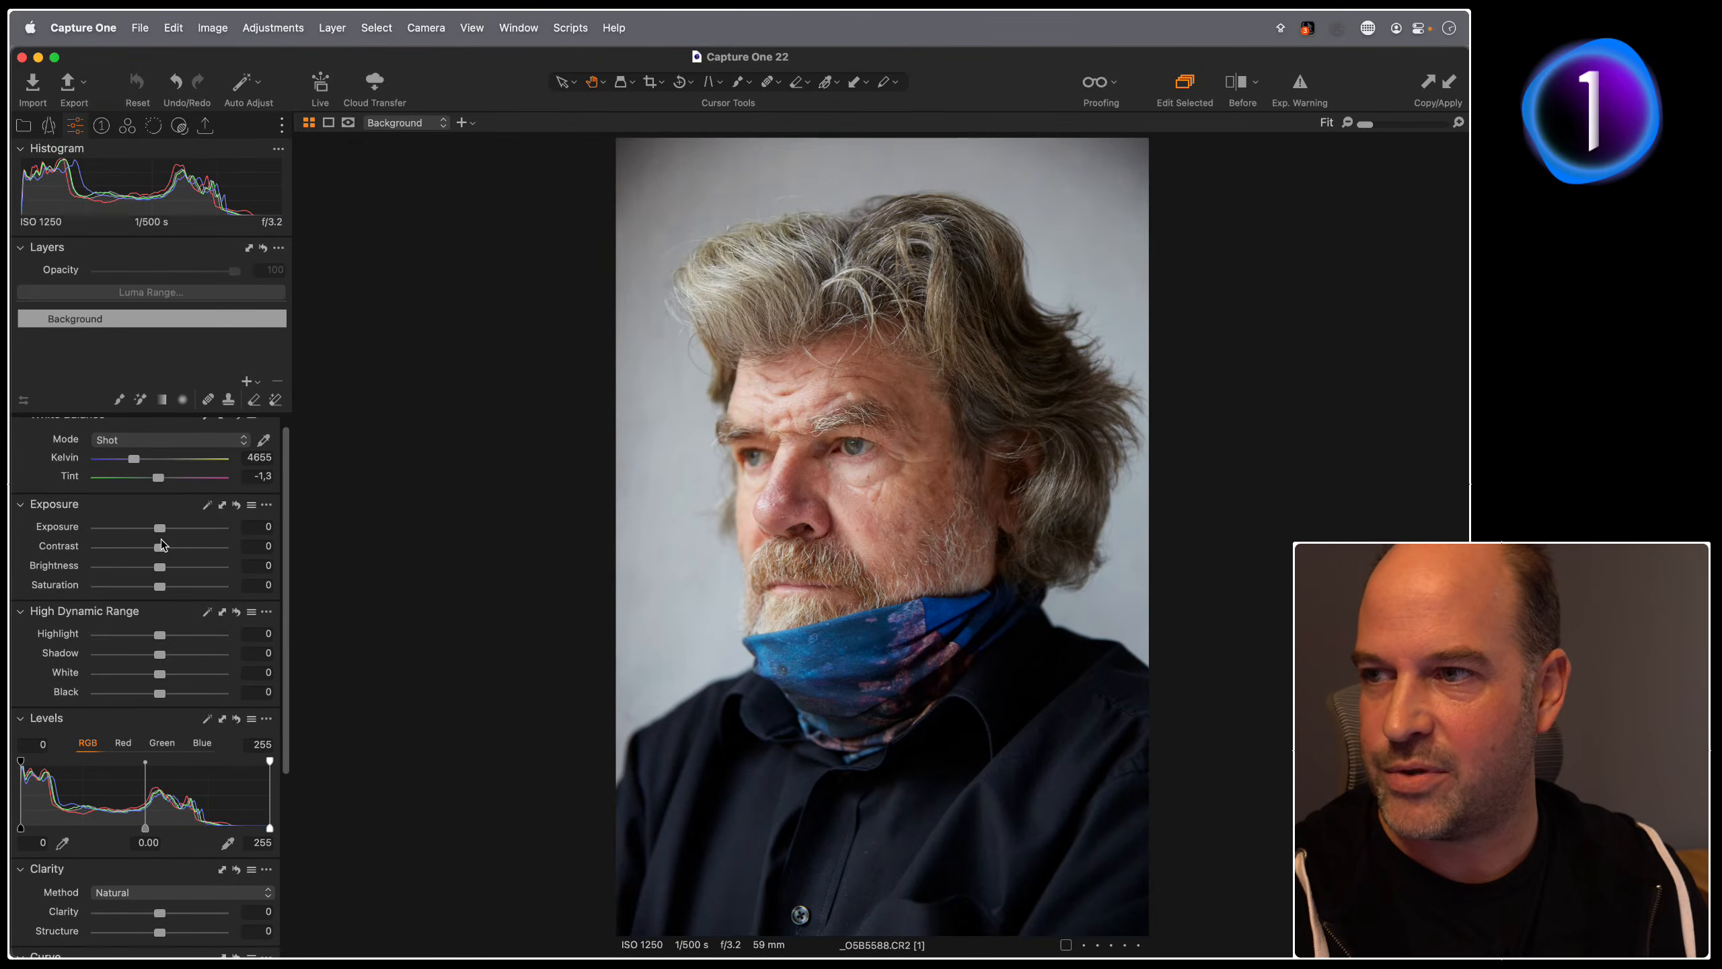
Step: Set the portrait's tones with Brightness 6, auto-adjusted Levels with the white point moved to 228, and Shadow 7
left_click_drag(160, 567, 167, 568)
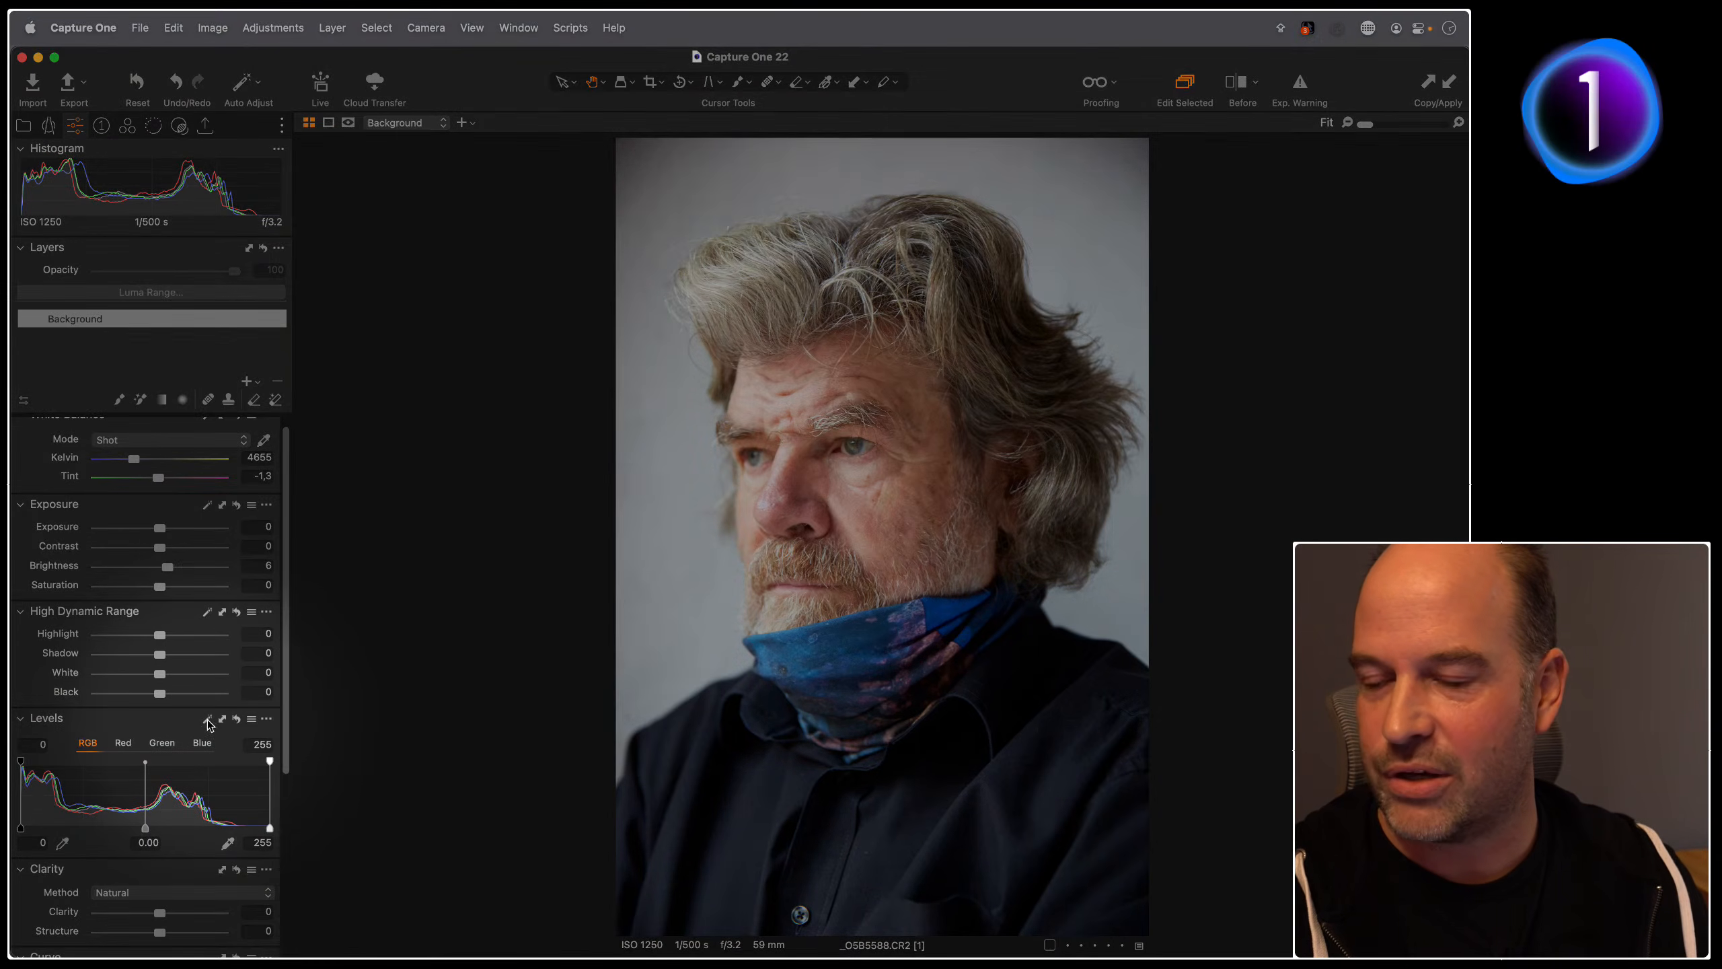
left_click(208, 720)
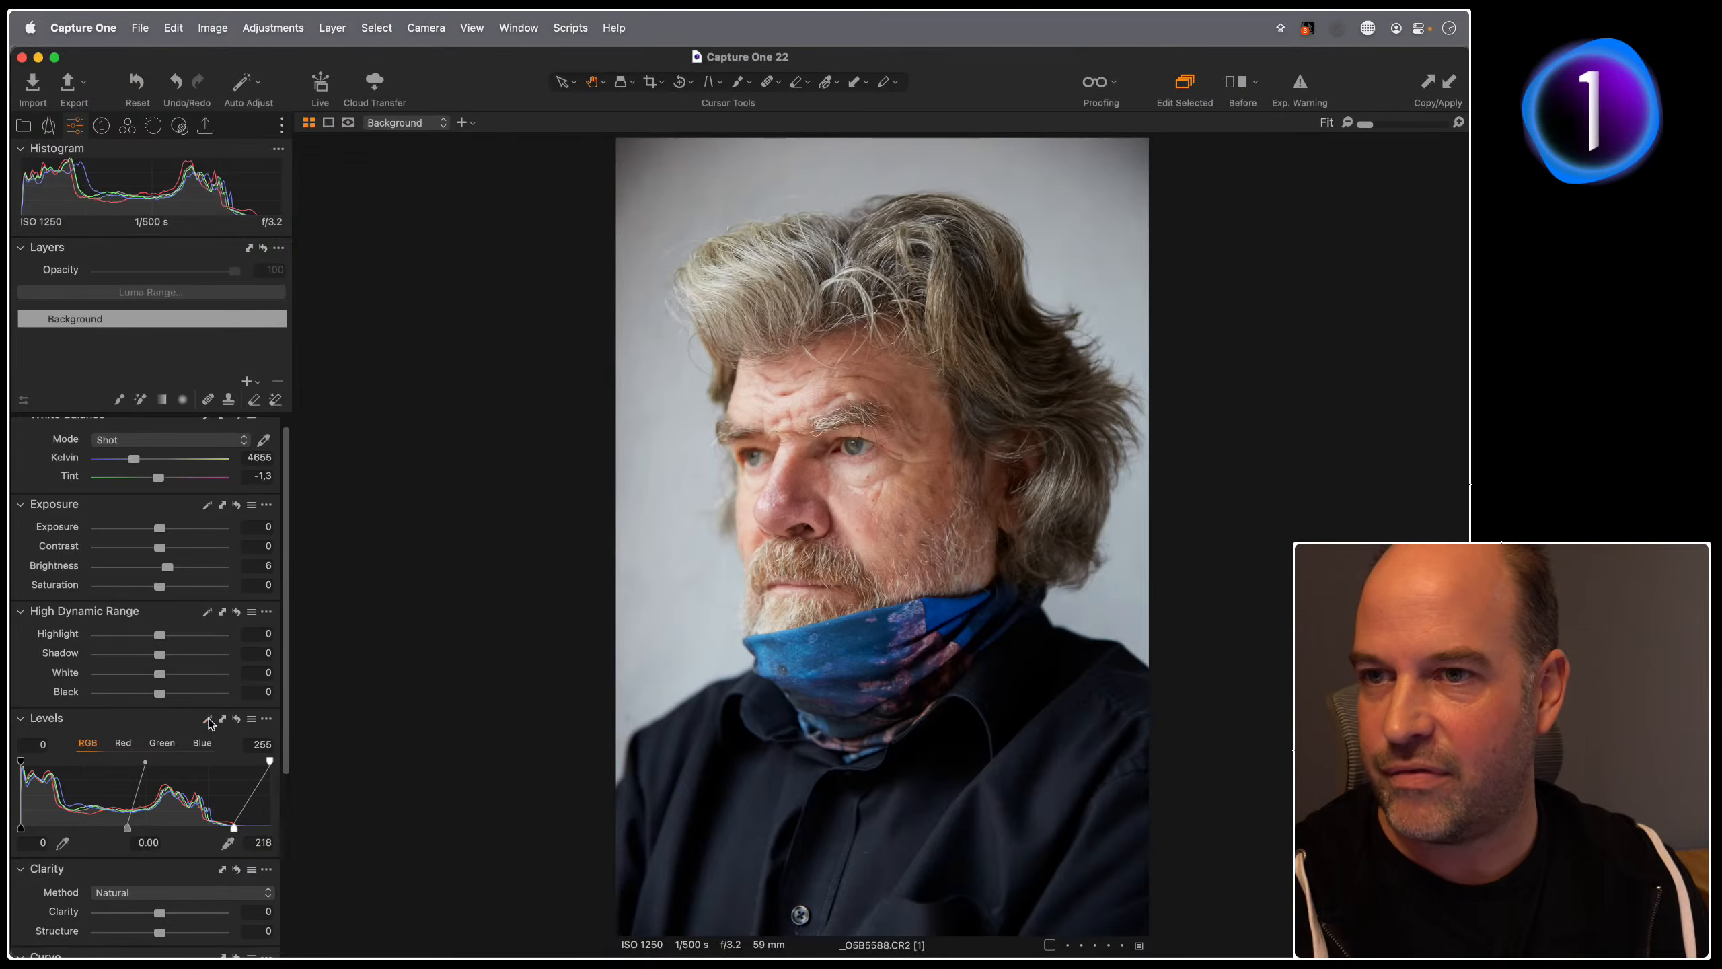
left_click_drag(234, 827, 243, 827)
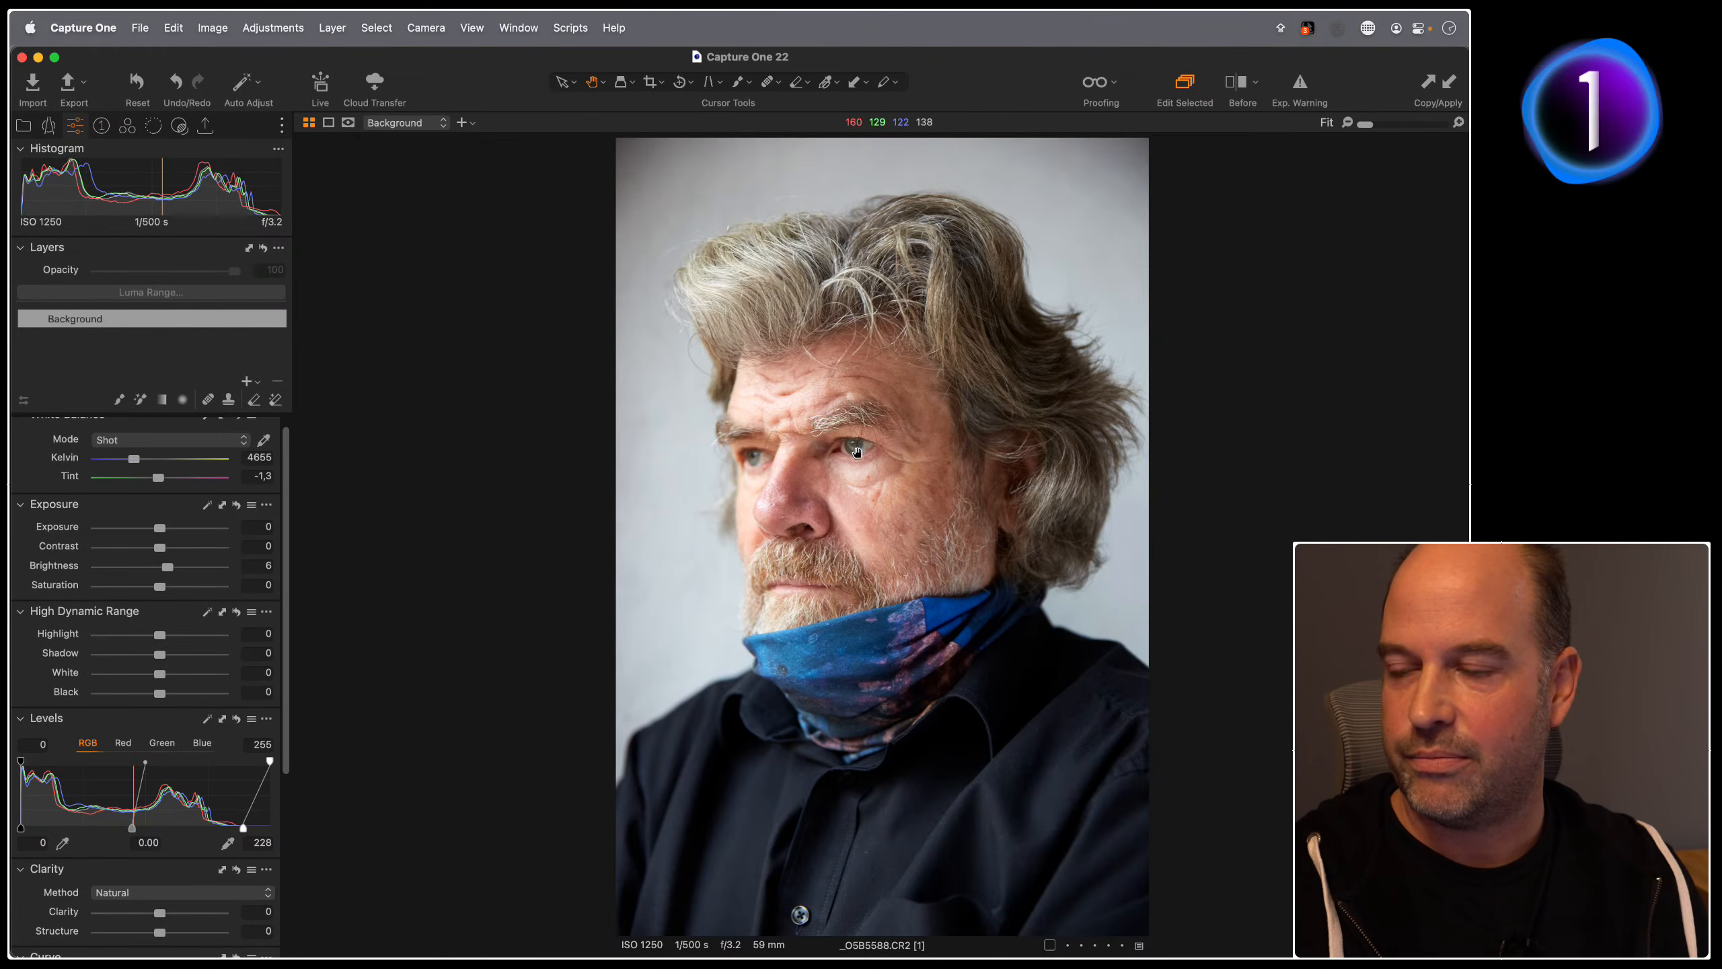
left_click_drag(158, 652, 162, 658)
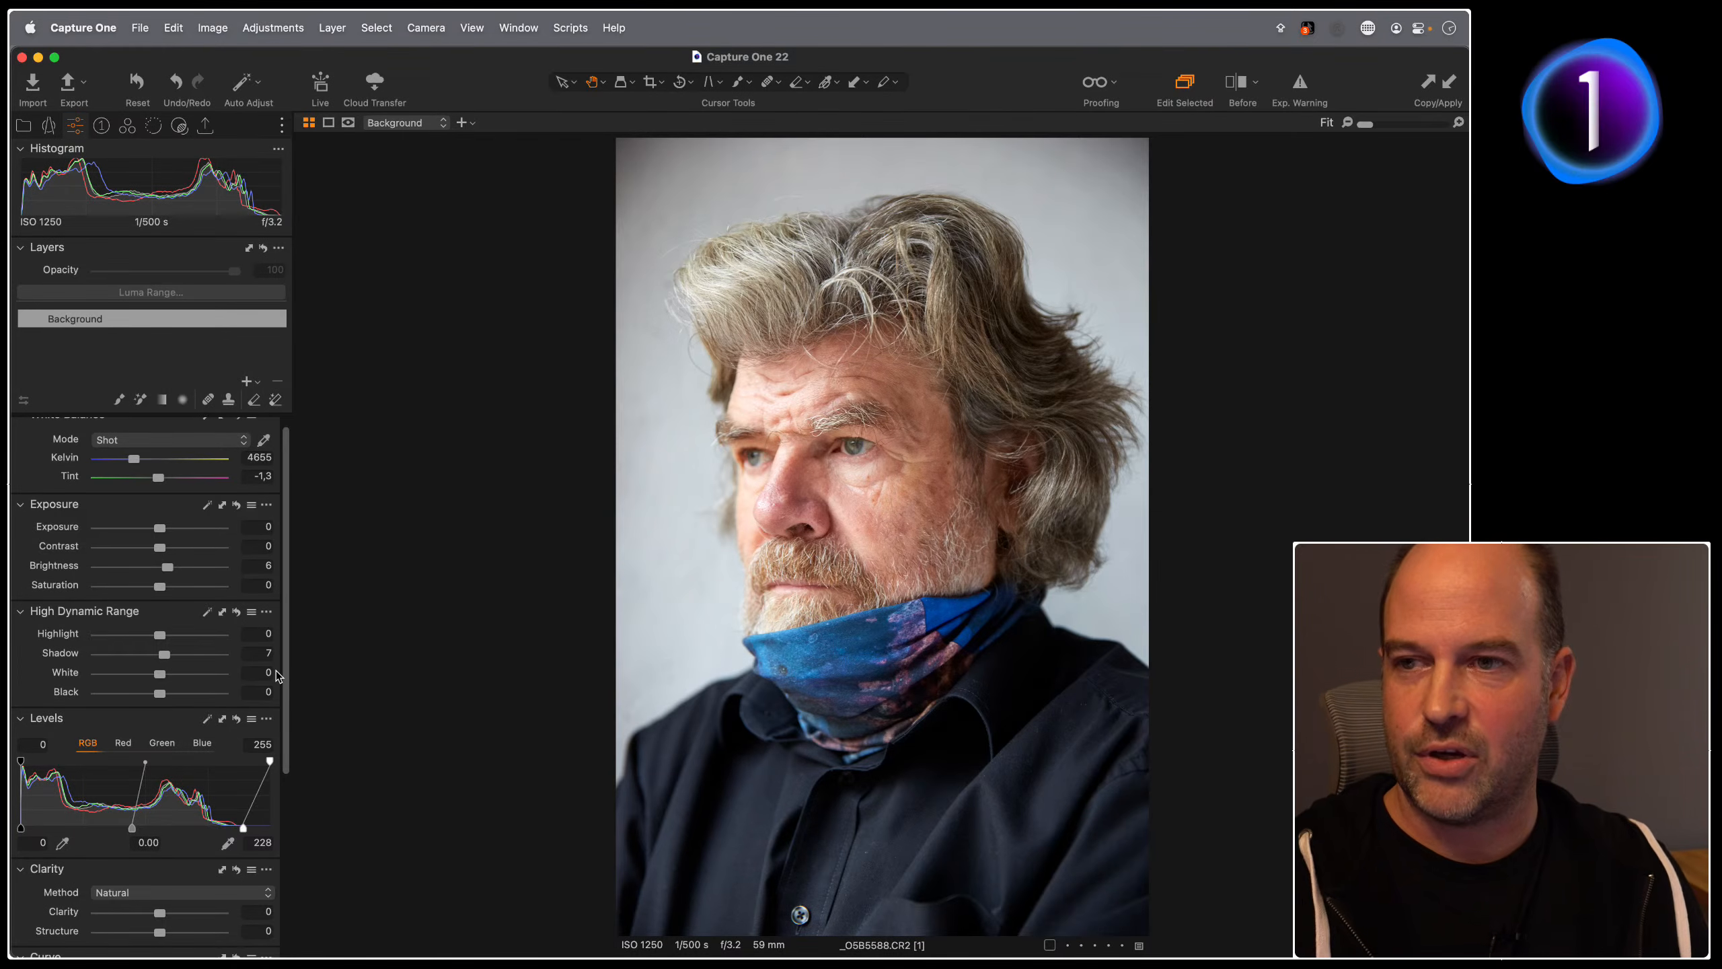
Step: Crop the portrait slightly tighter, trimming mostly the empty background above the head and a little from the sides
key("c")
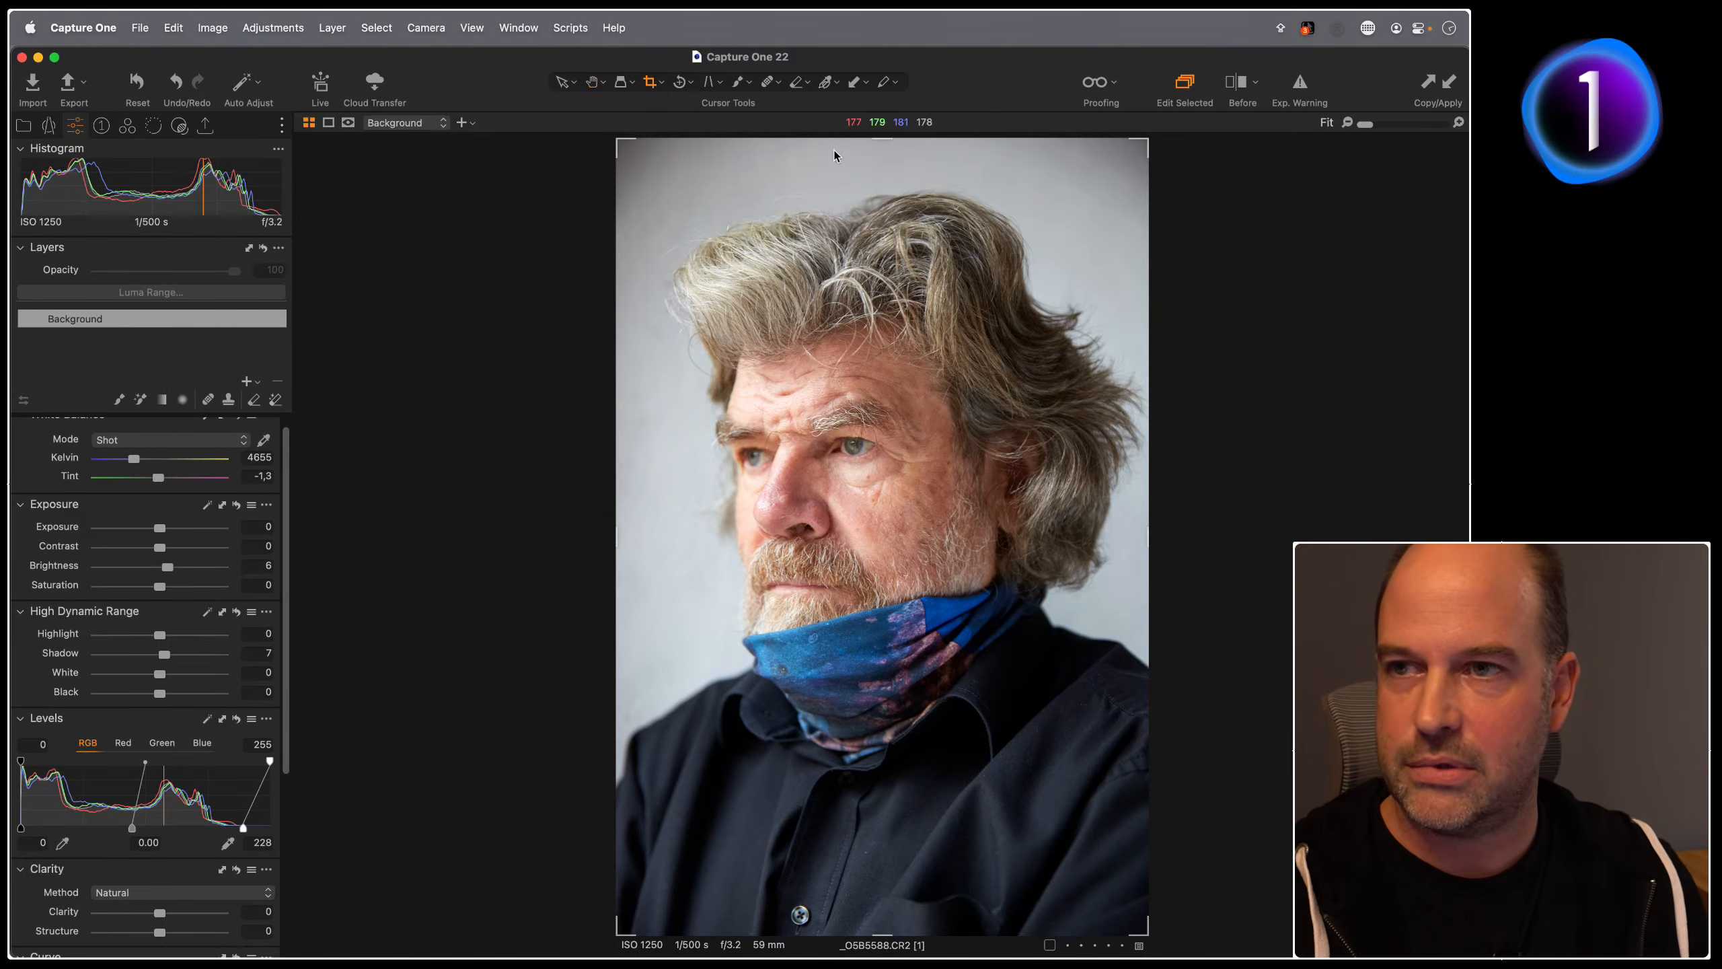
left_click_drag(617, 140, 628, 169)
left_click_drag(1145, 168, 1141, 171)
key("h")
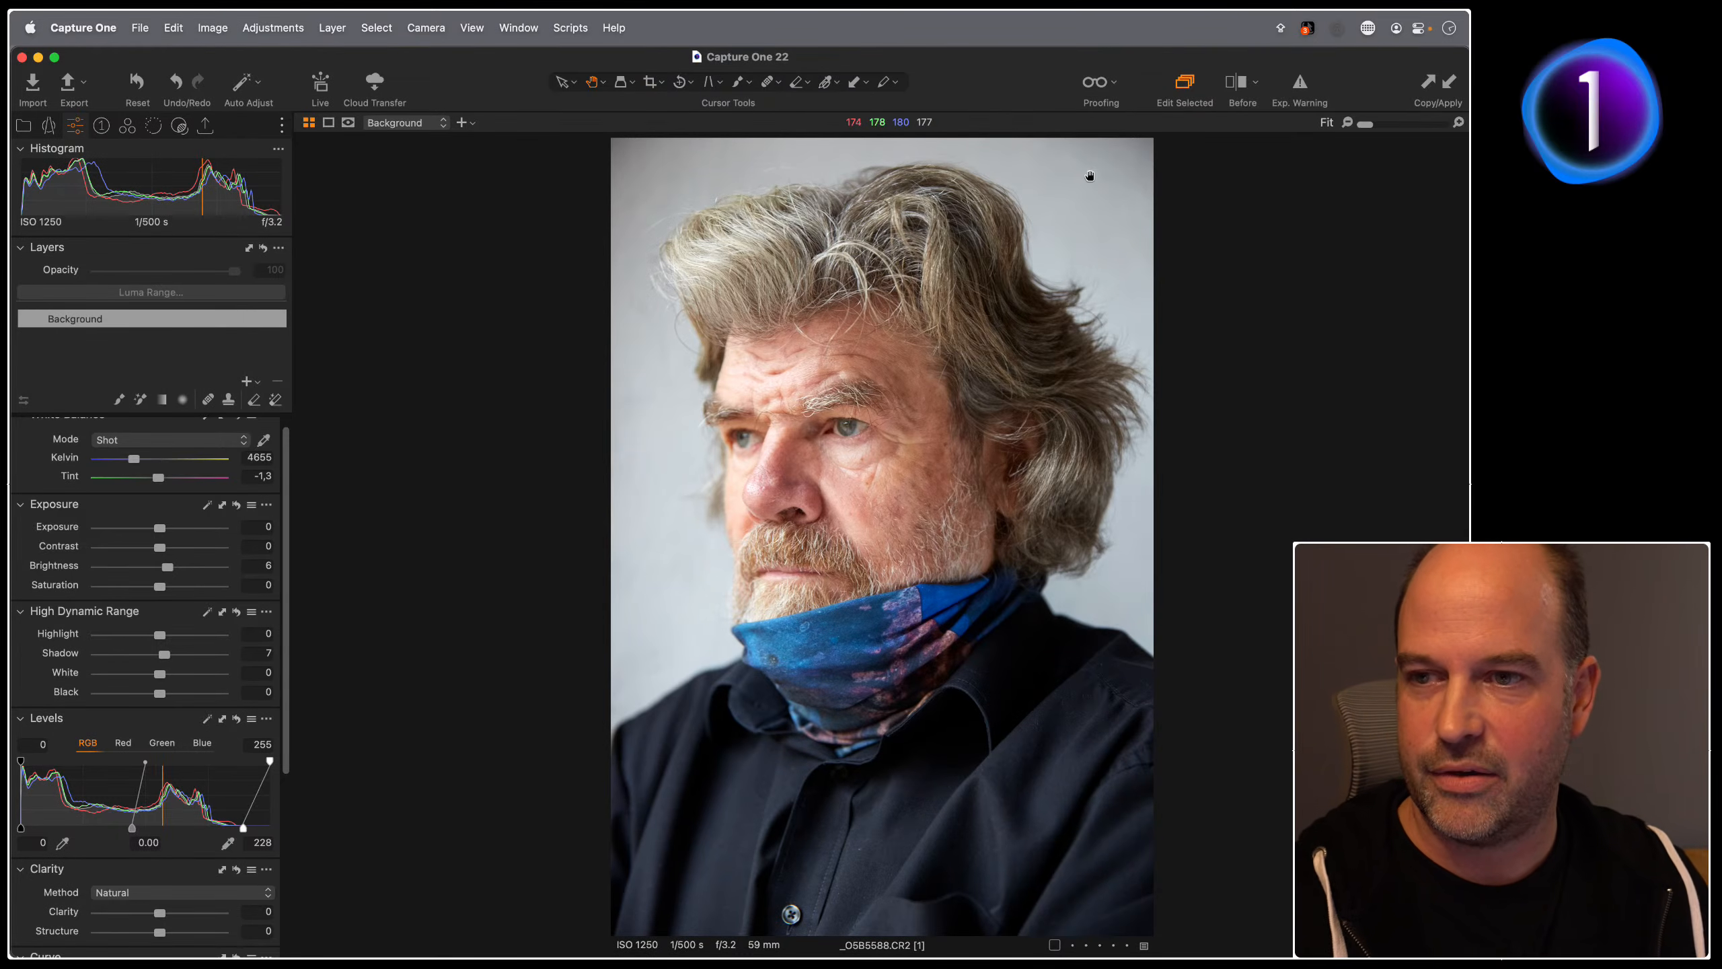
Step: Examine the man's face up close and compare the Color Editor's Advanced and Skin Tone modes
left_click(820, 503)
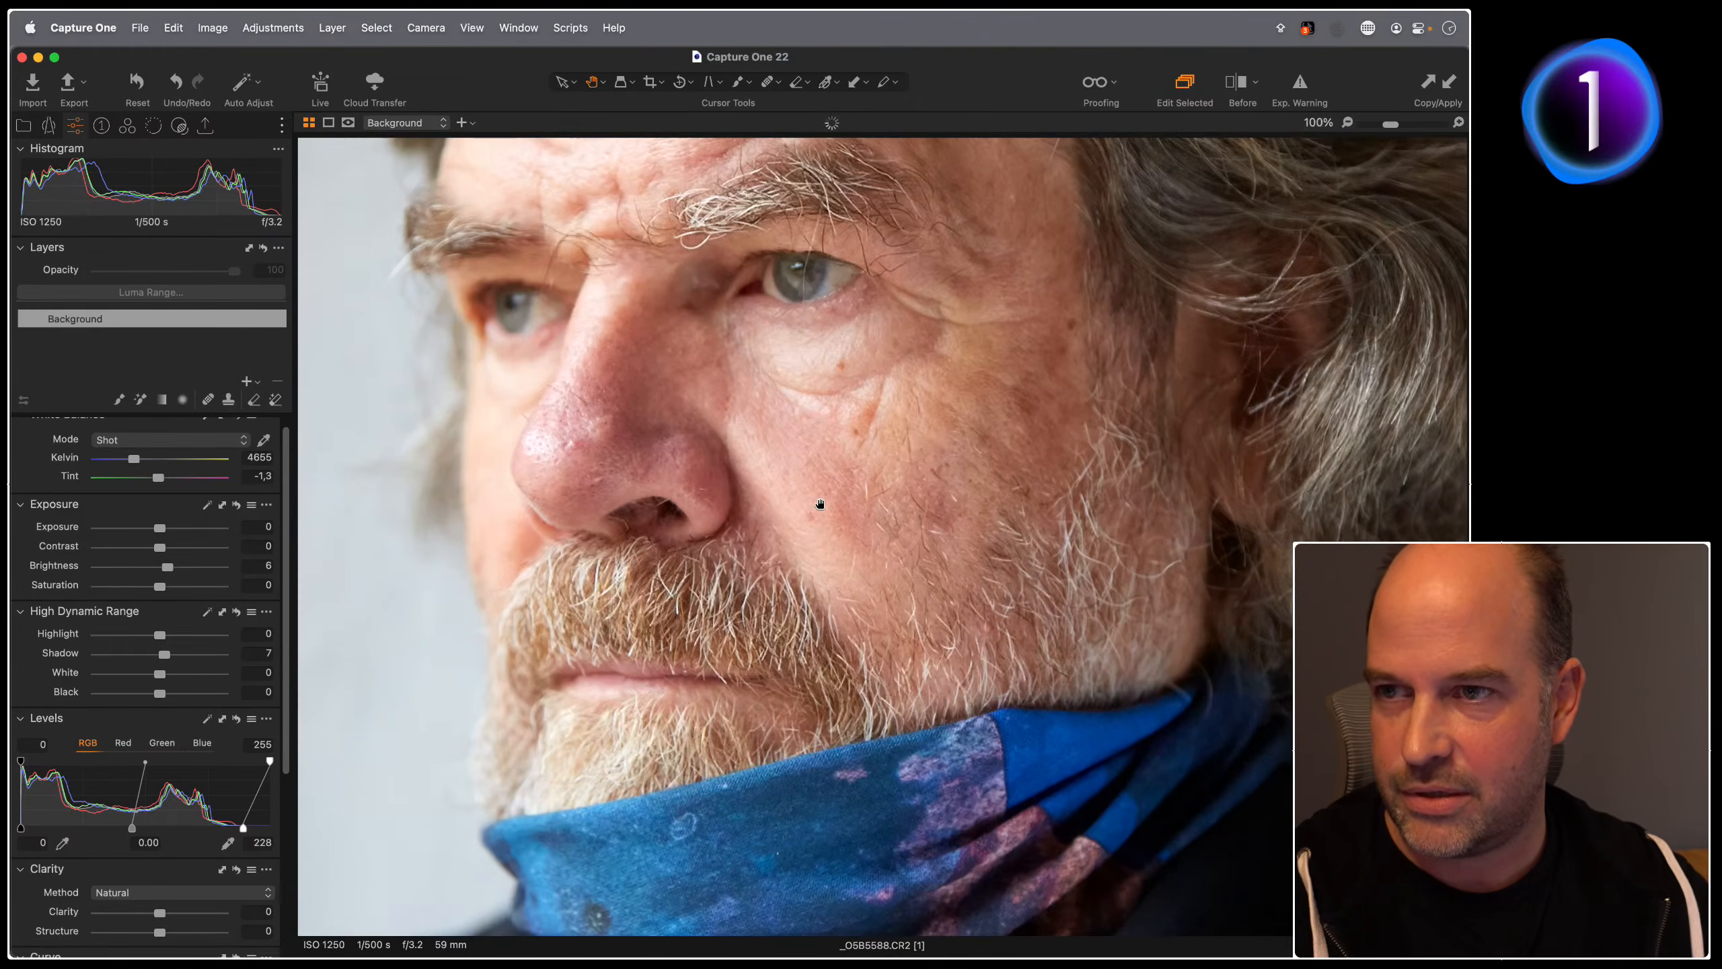
left_click_drag(819, 503, 798, 637)
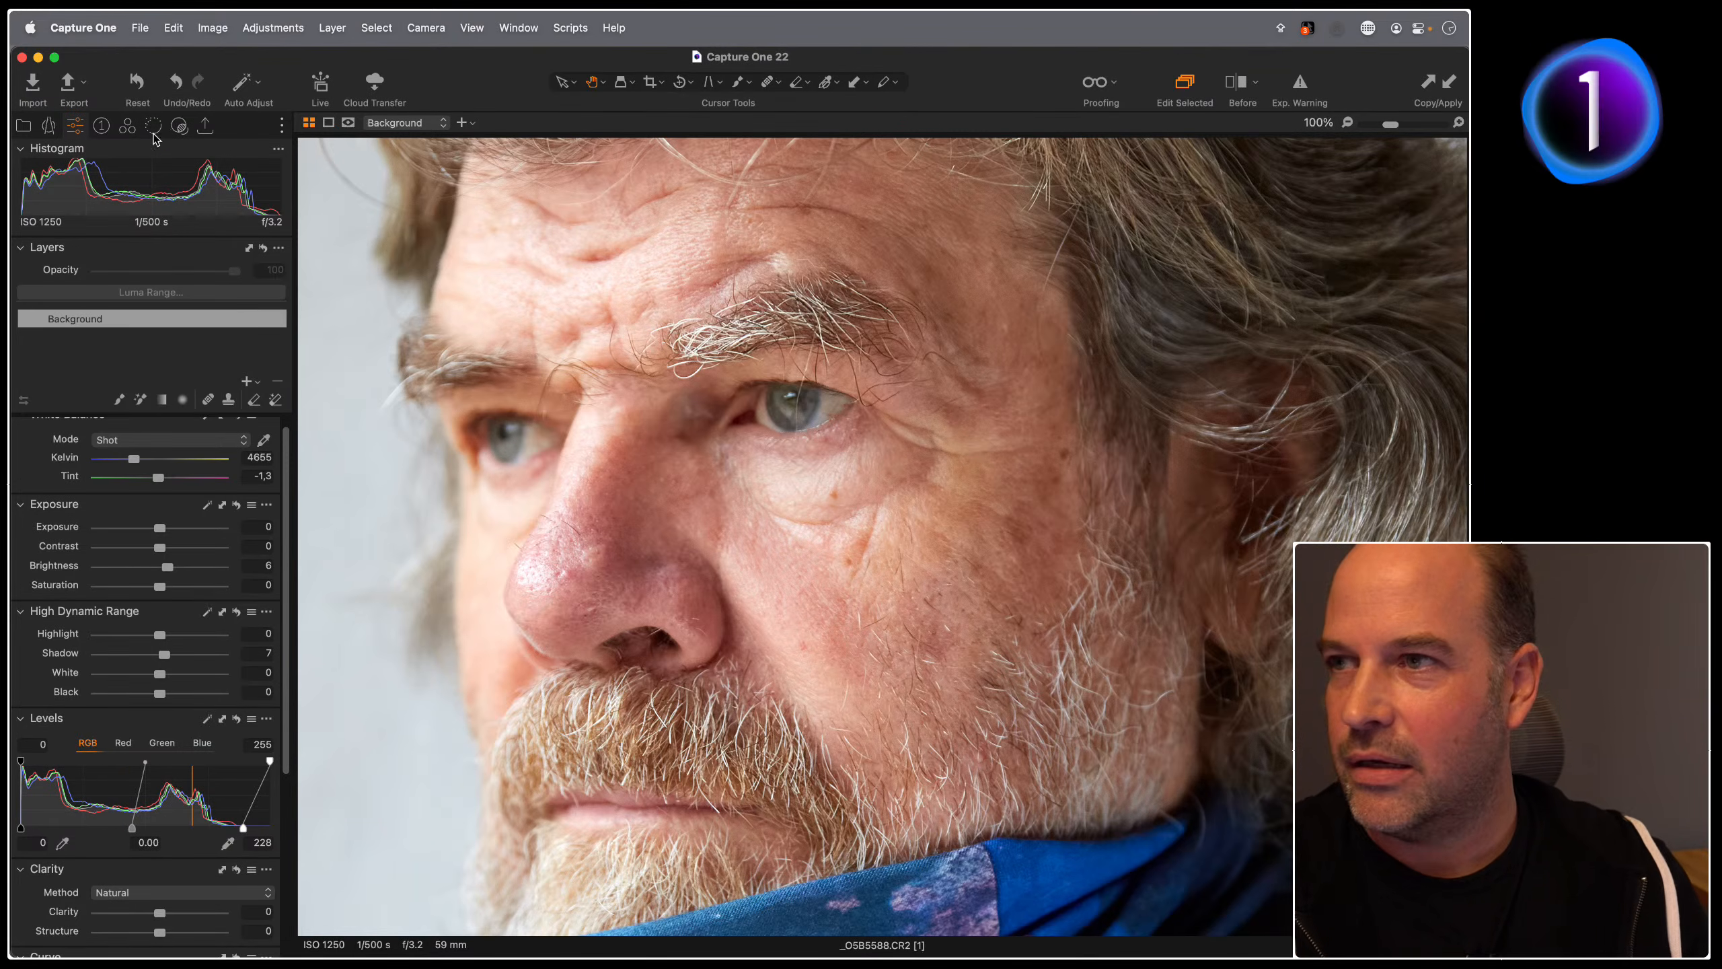
left_click(127, 126)
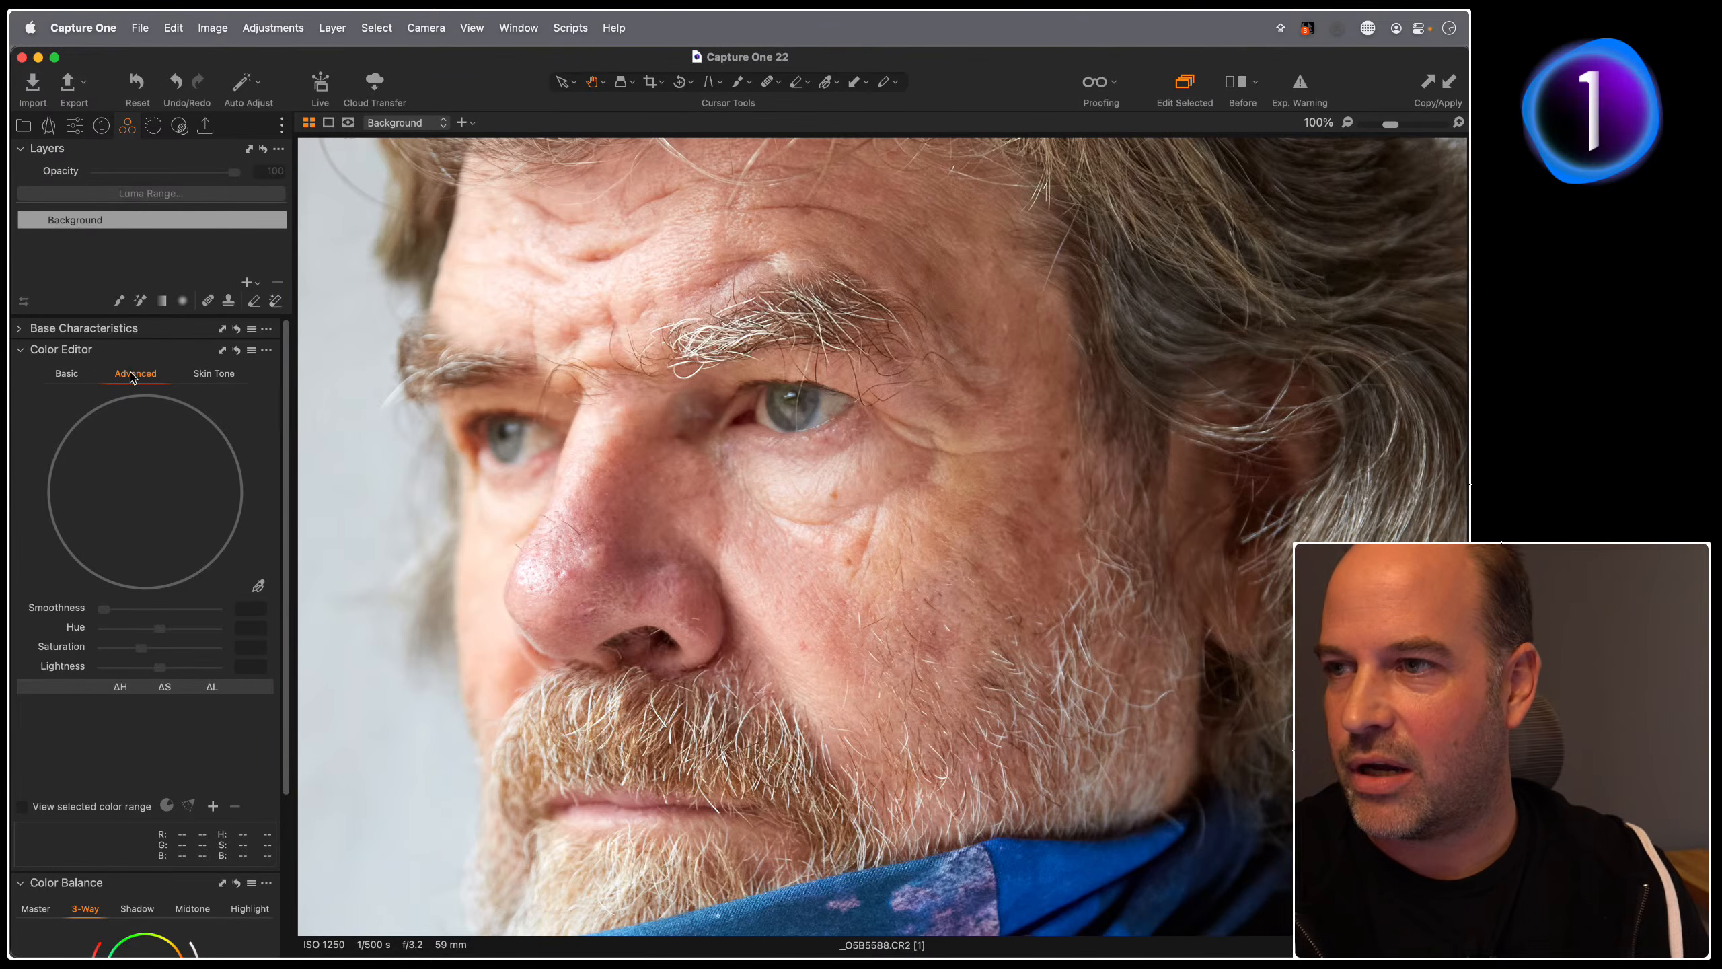
left_click(216, 374)
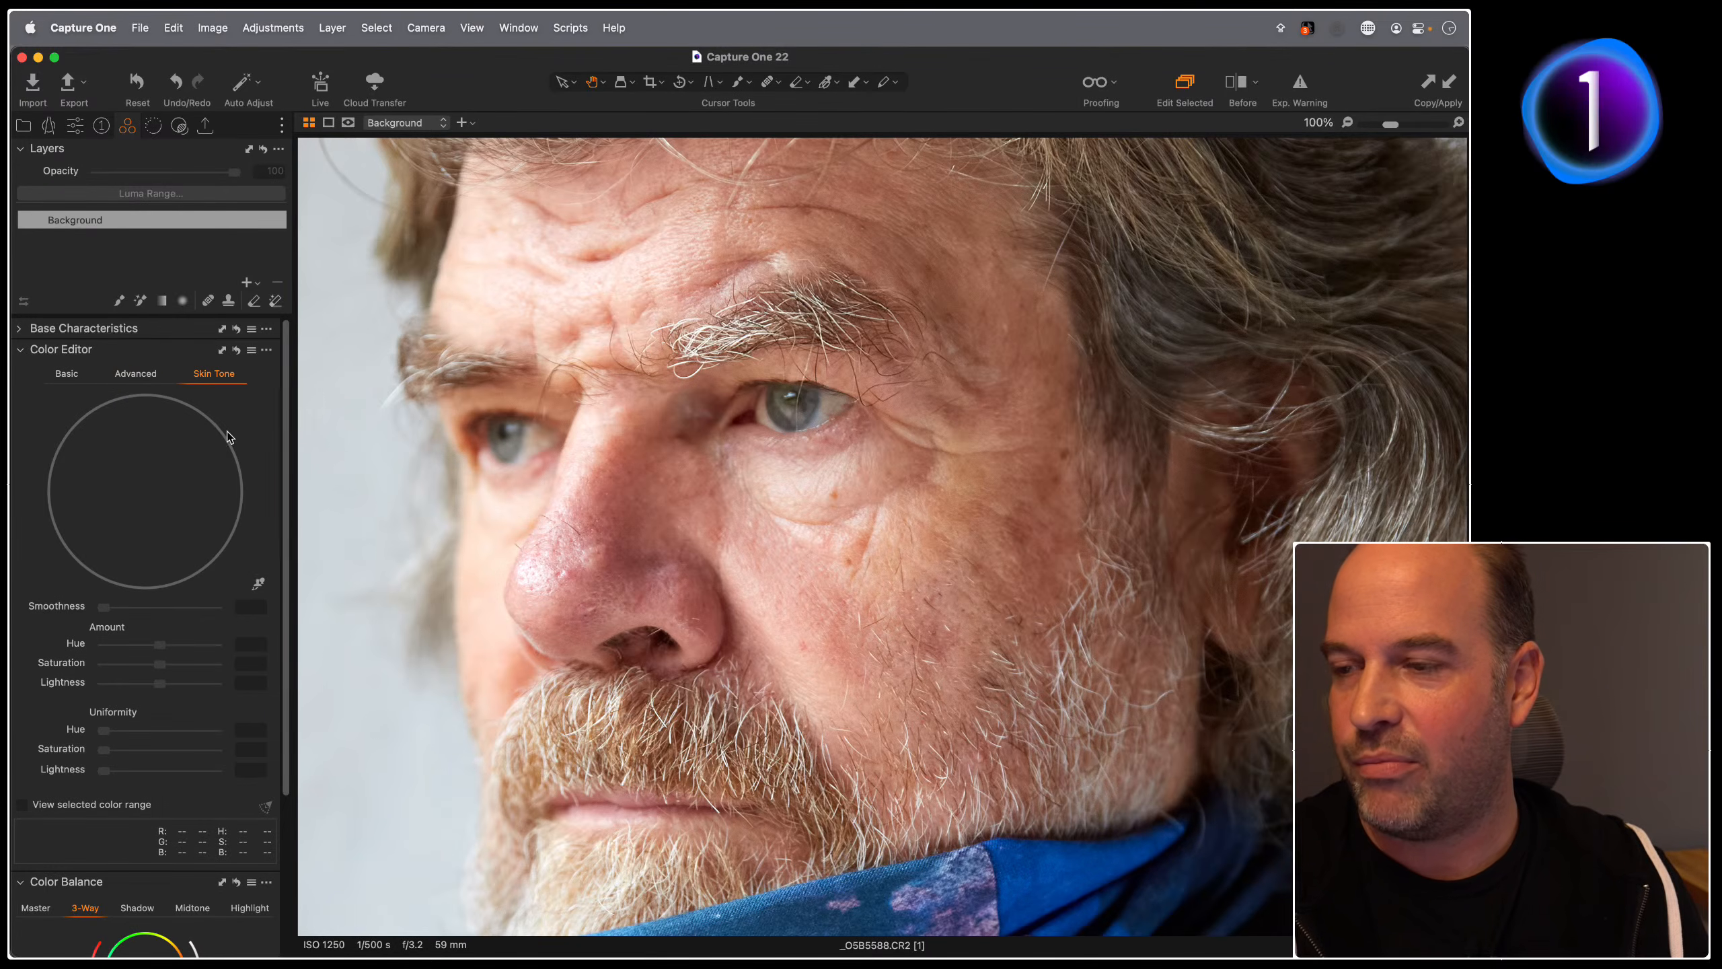
left_click(136, 374)
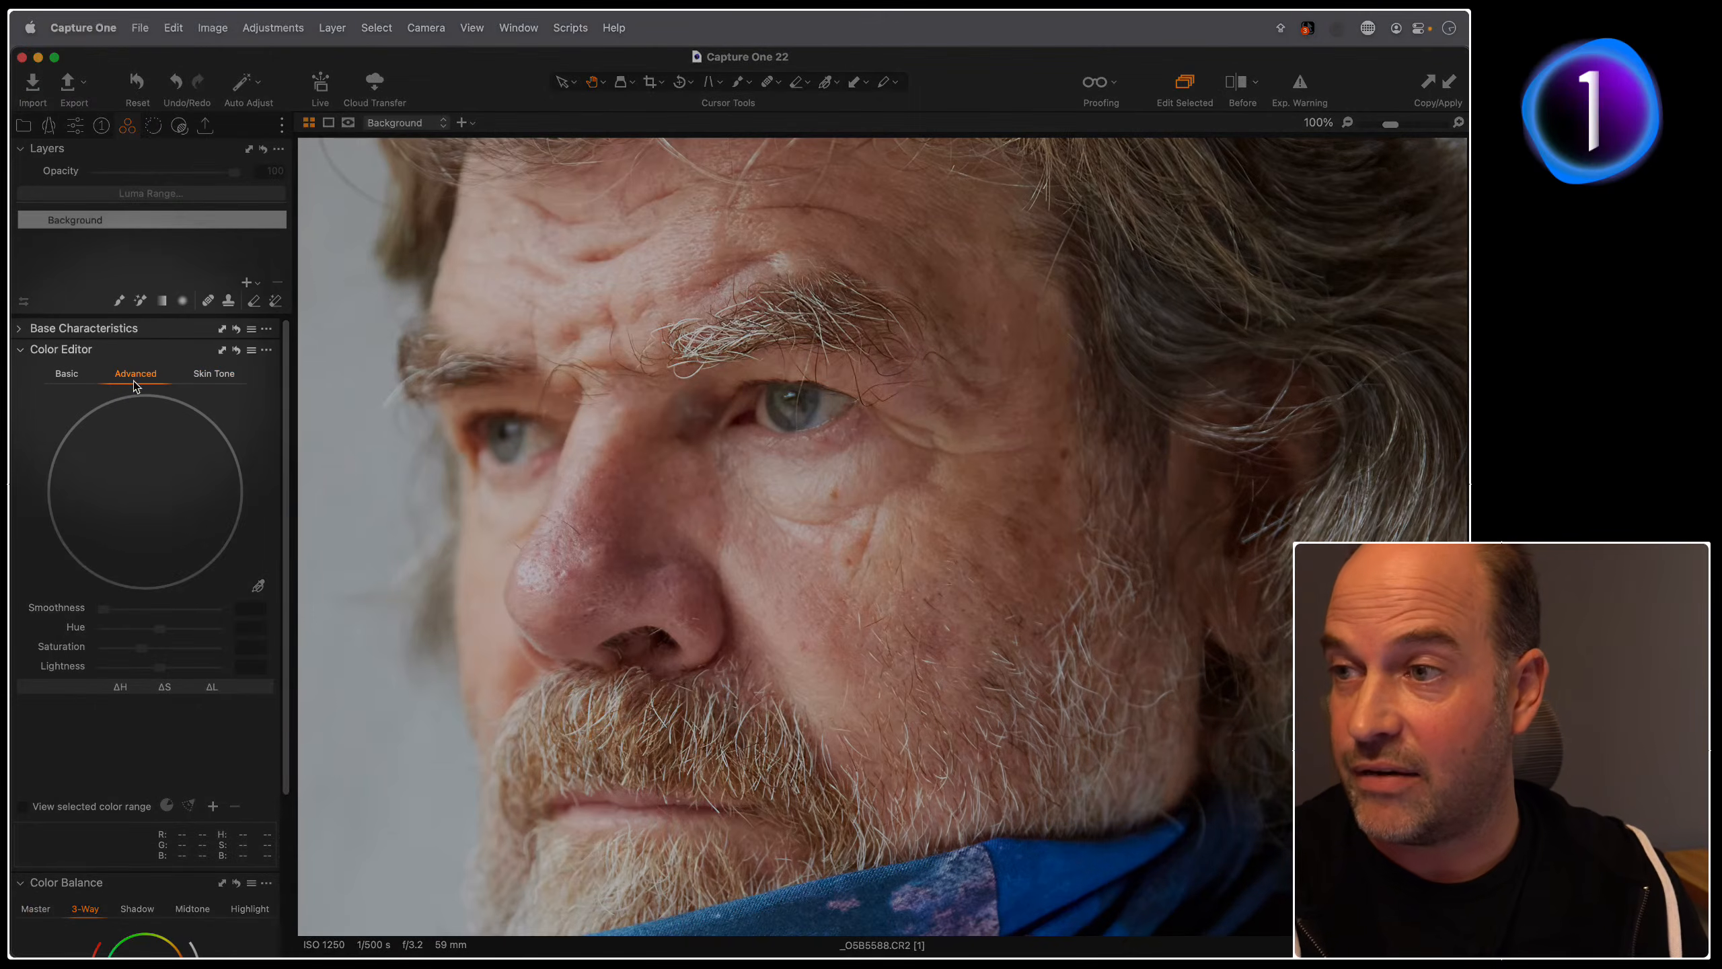
left_click(177, 375)
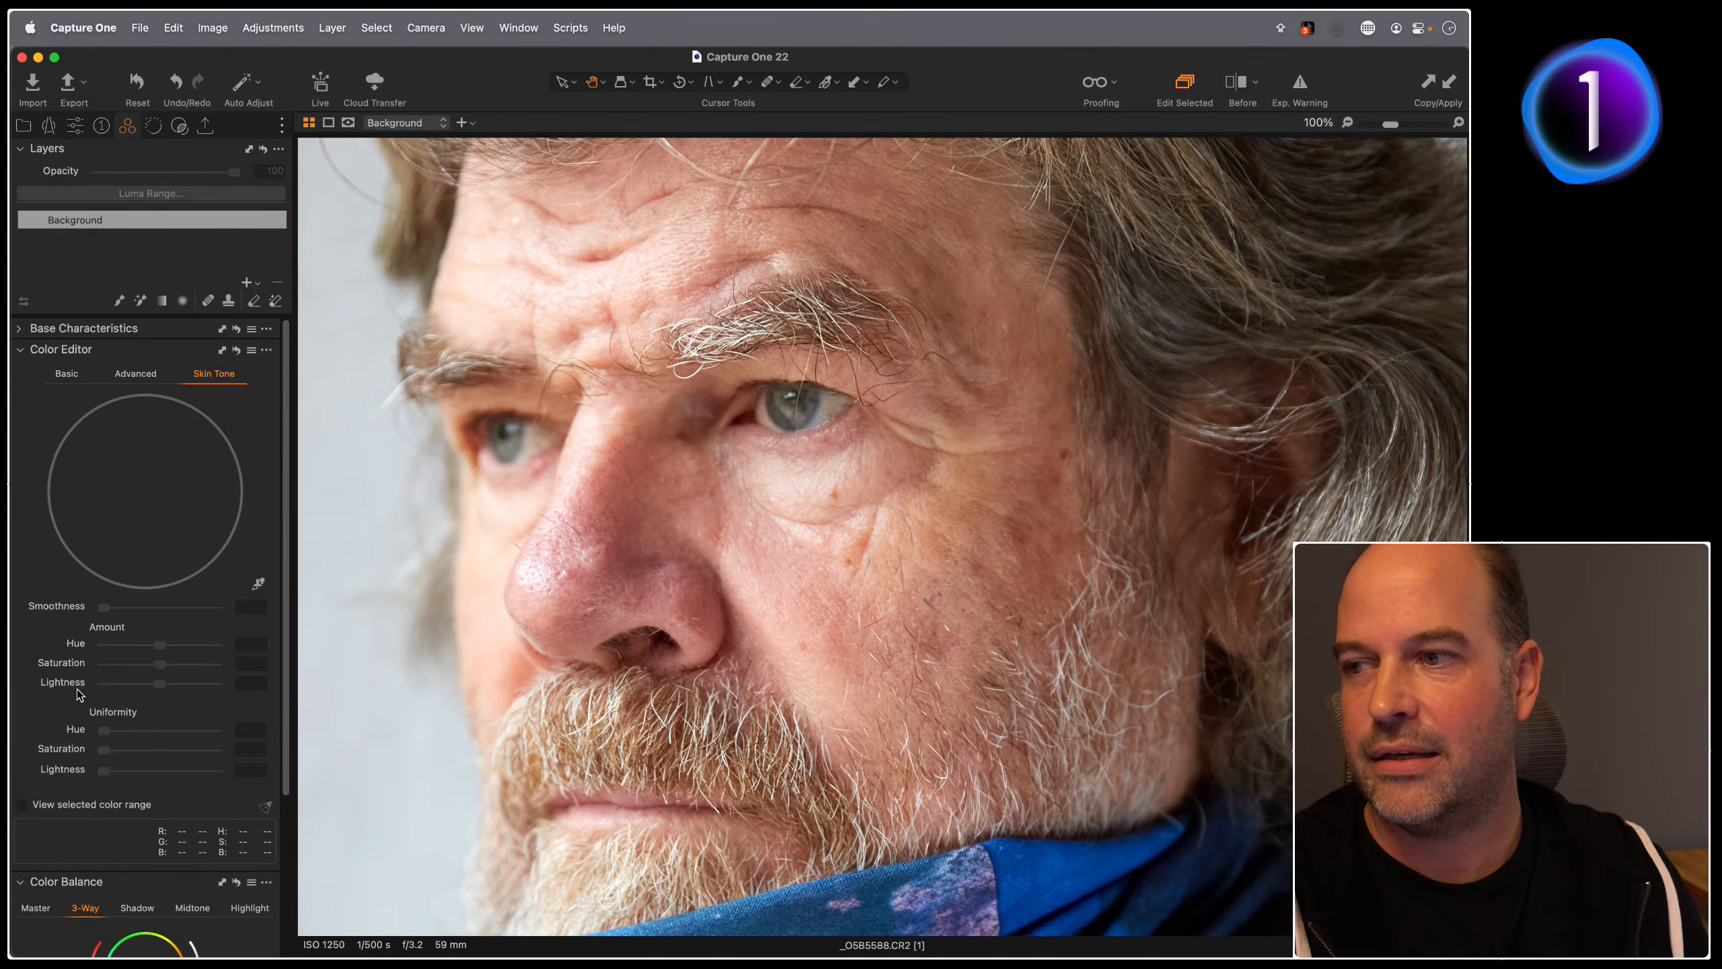
left_click(134, 377)
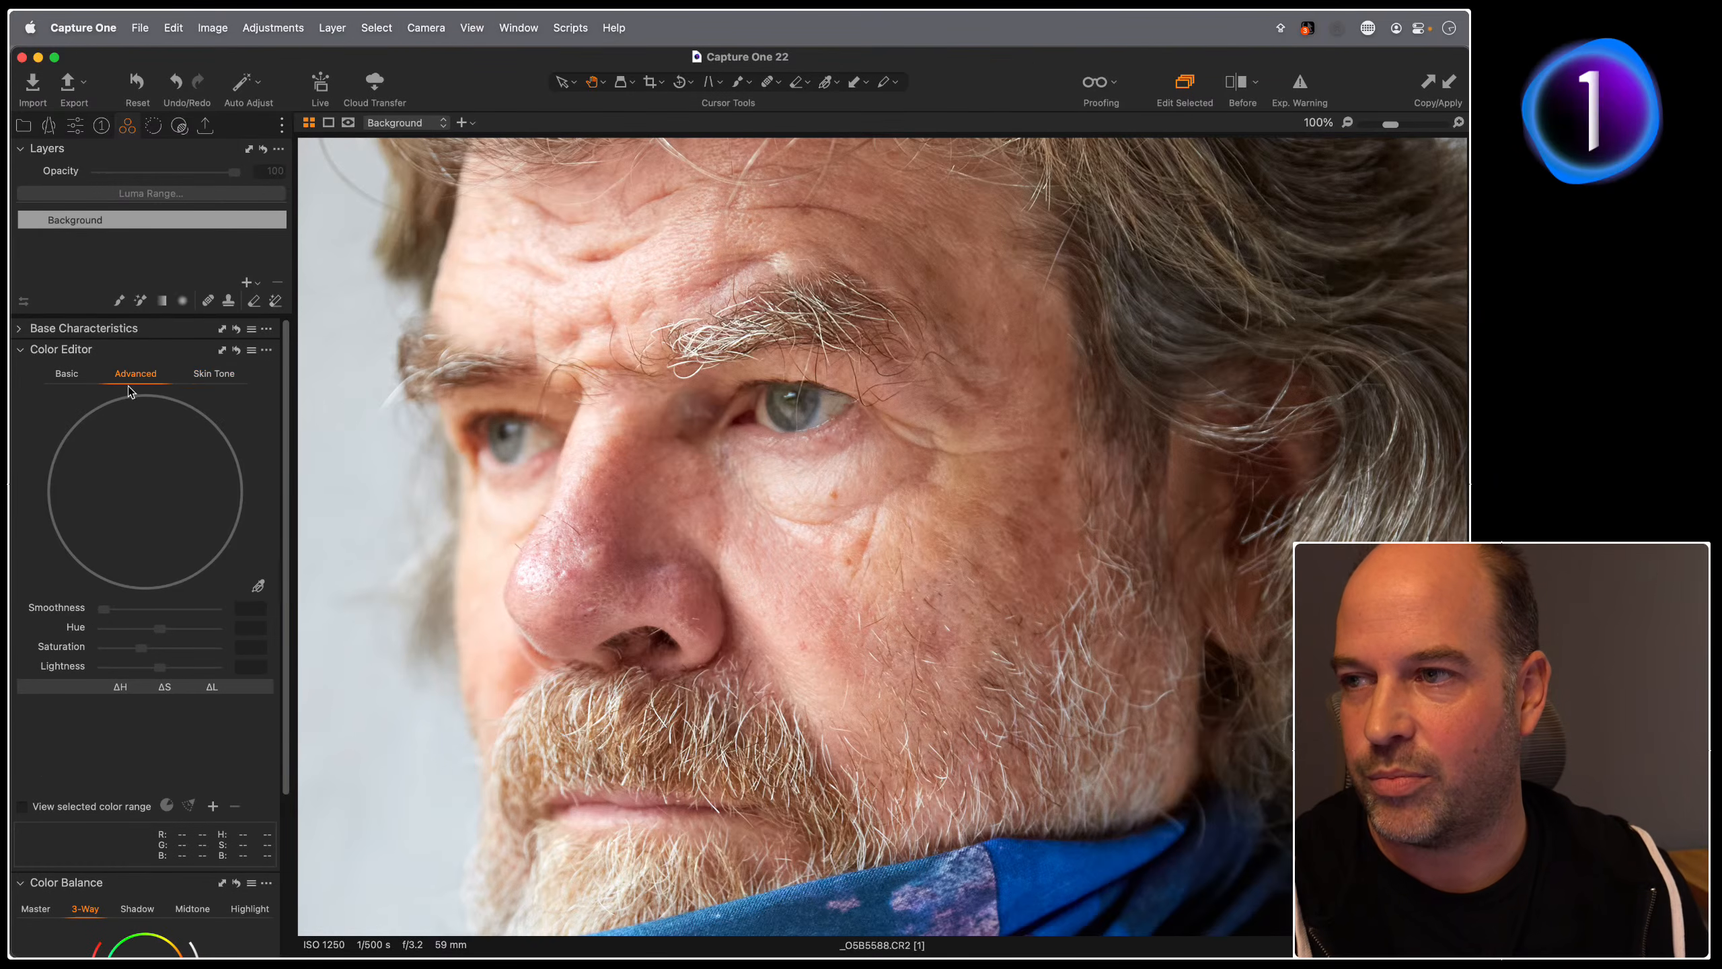
left_click(220, 379)
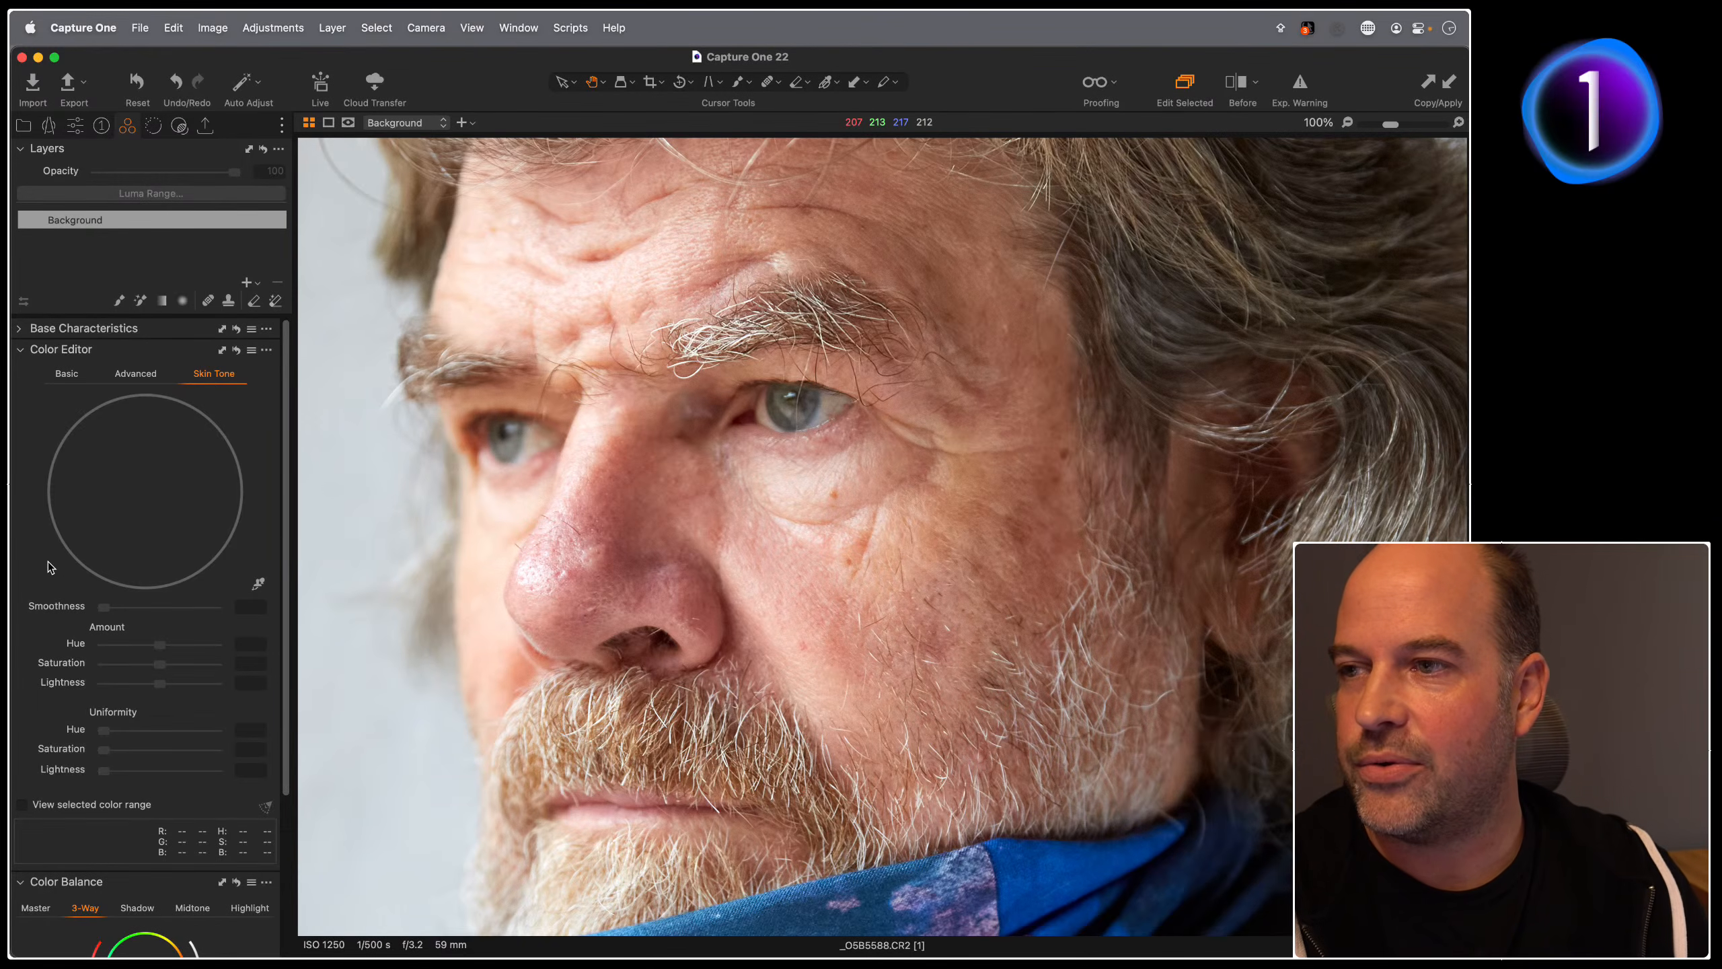
Step: Sample the skin tone on the cheek and nose, settle on the cheek, and widen its hue range toward yellow and magenta
left_click(260, 584)
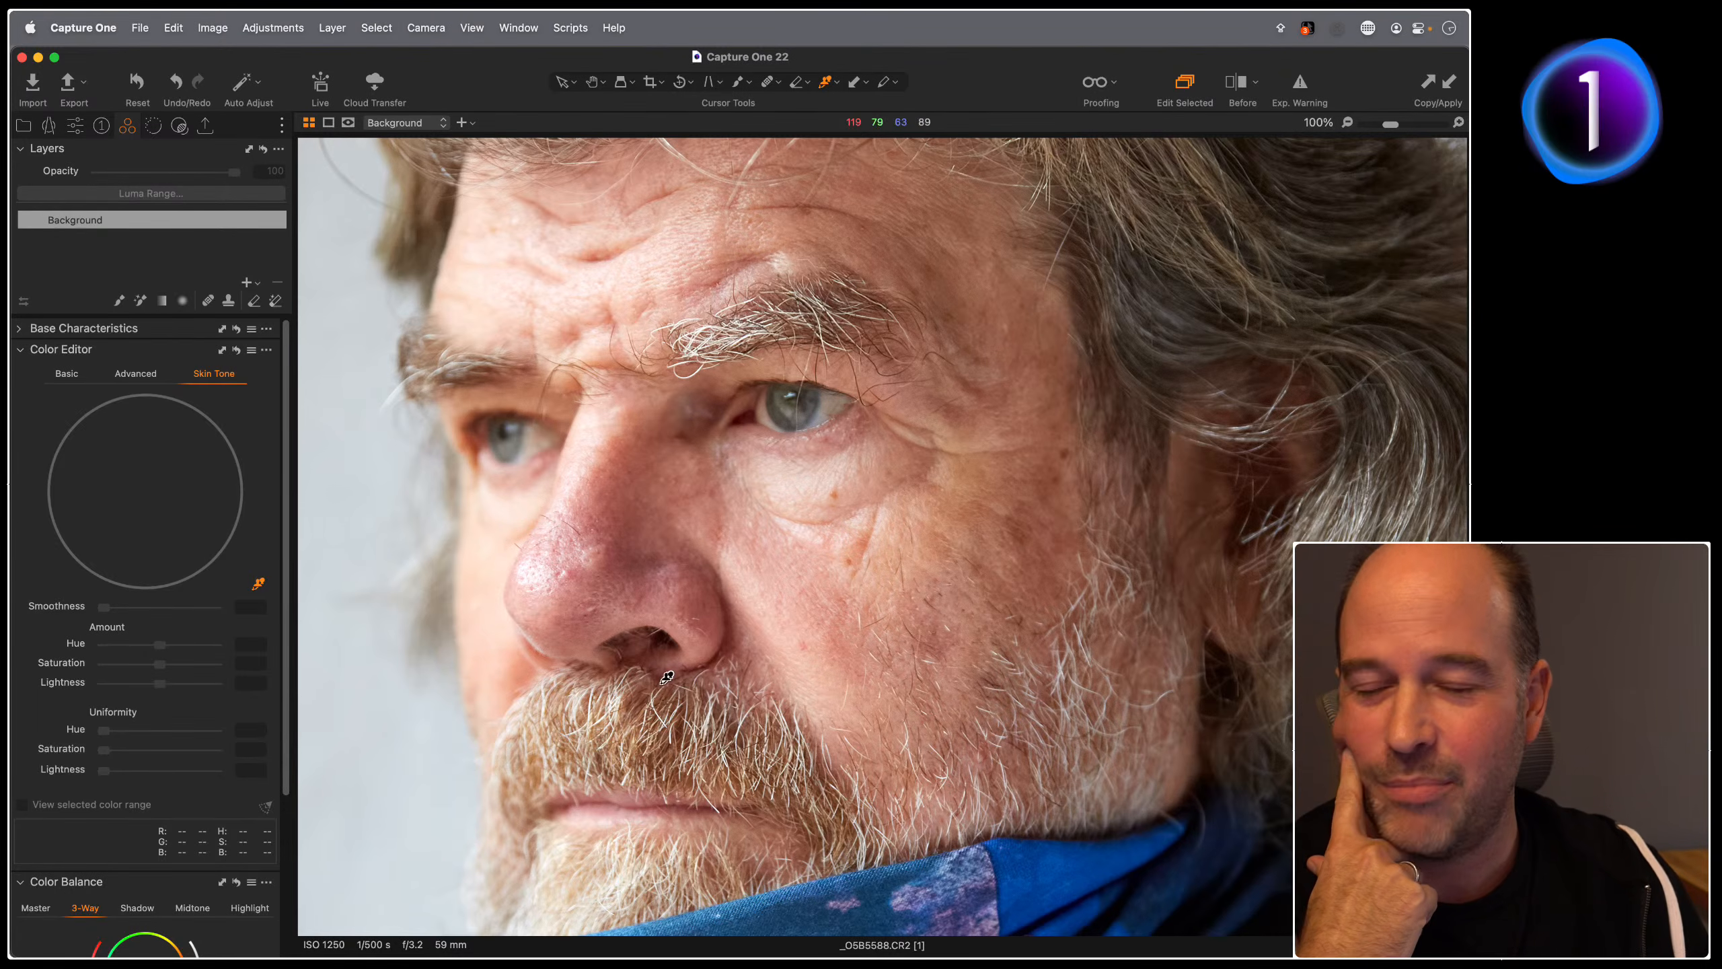
left_click(943, 550)
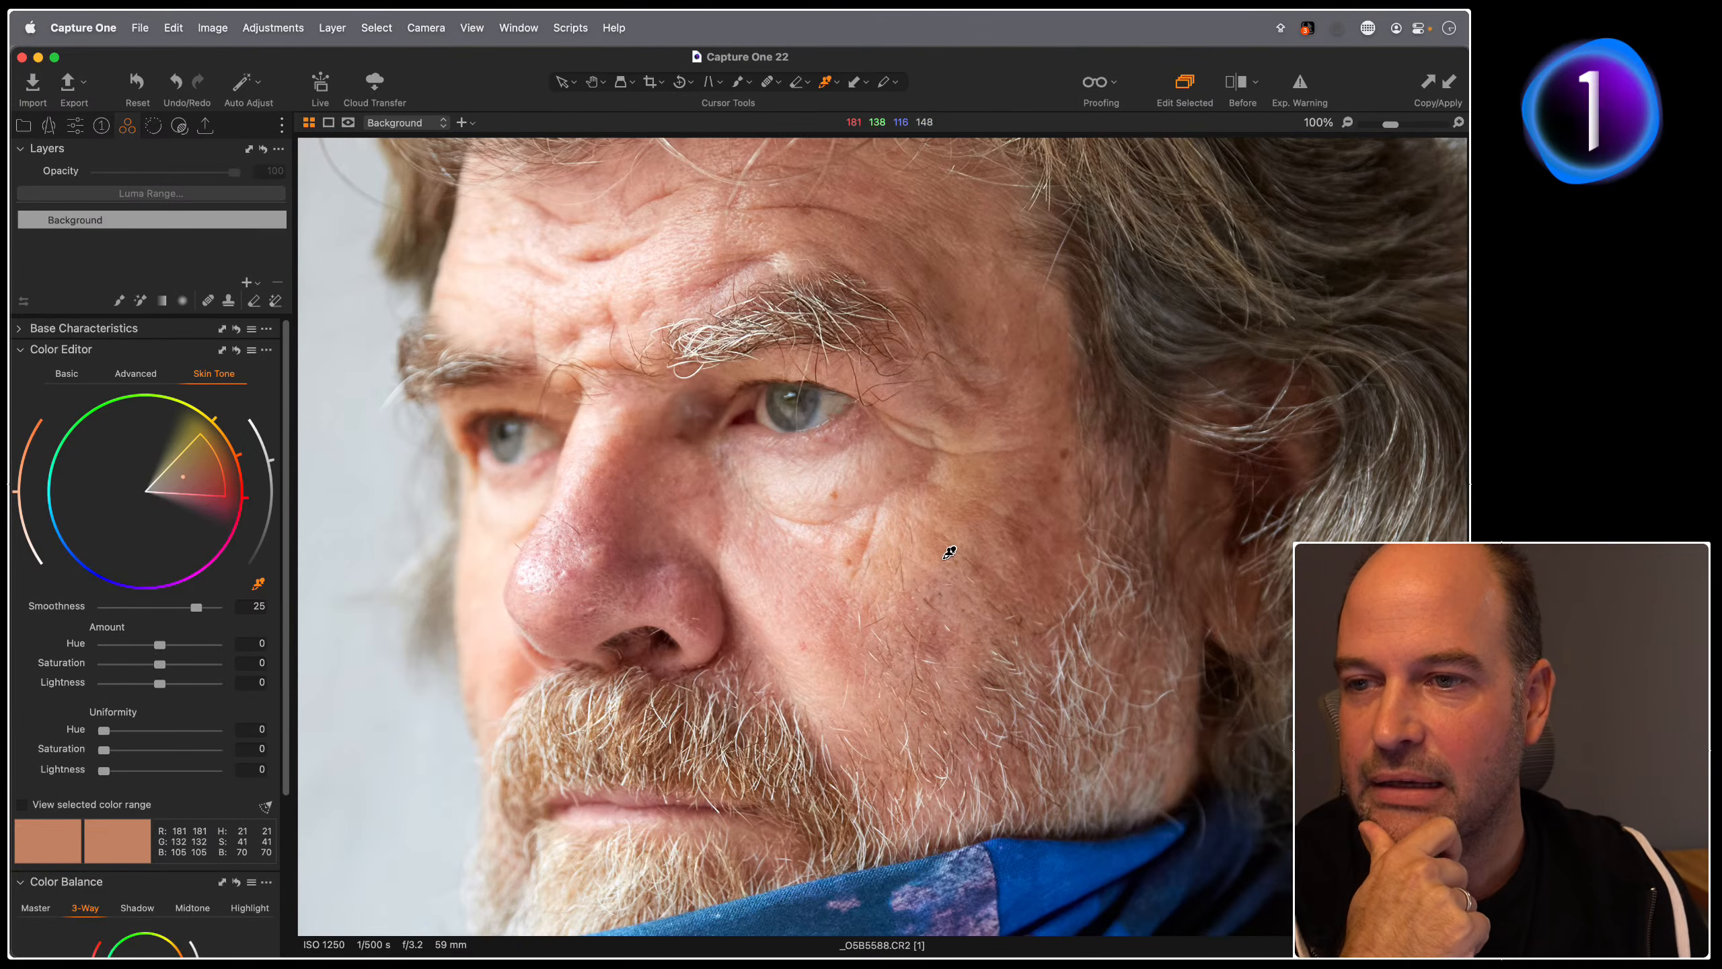
left_click(600, 572)
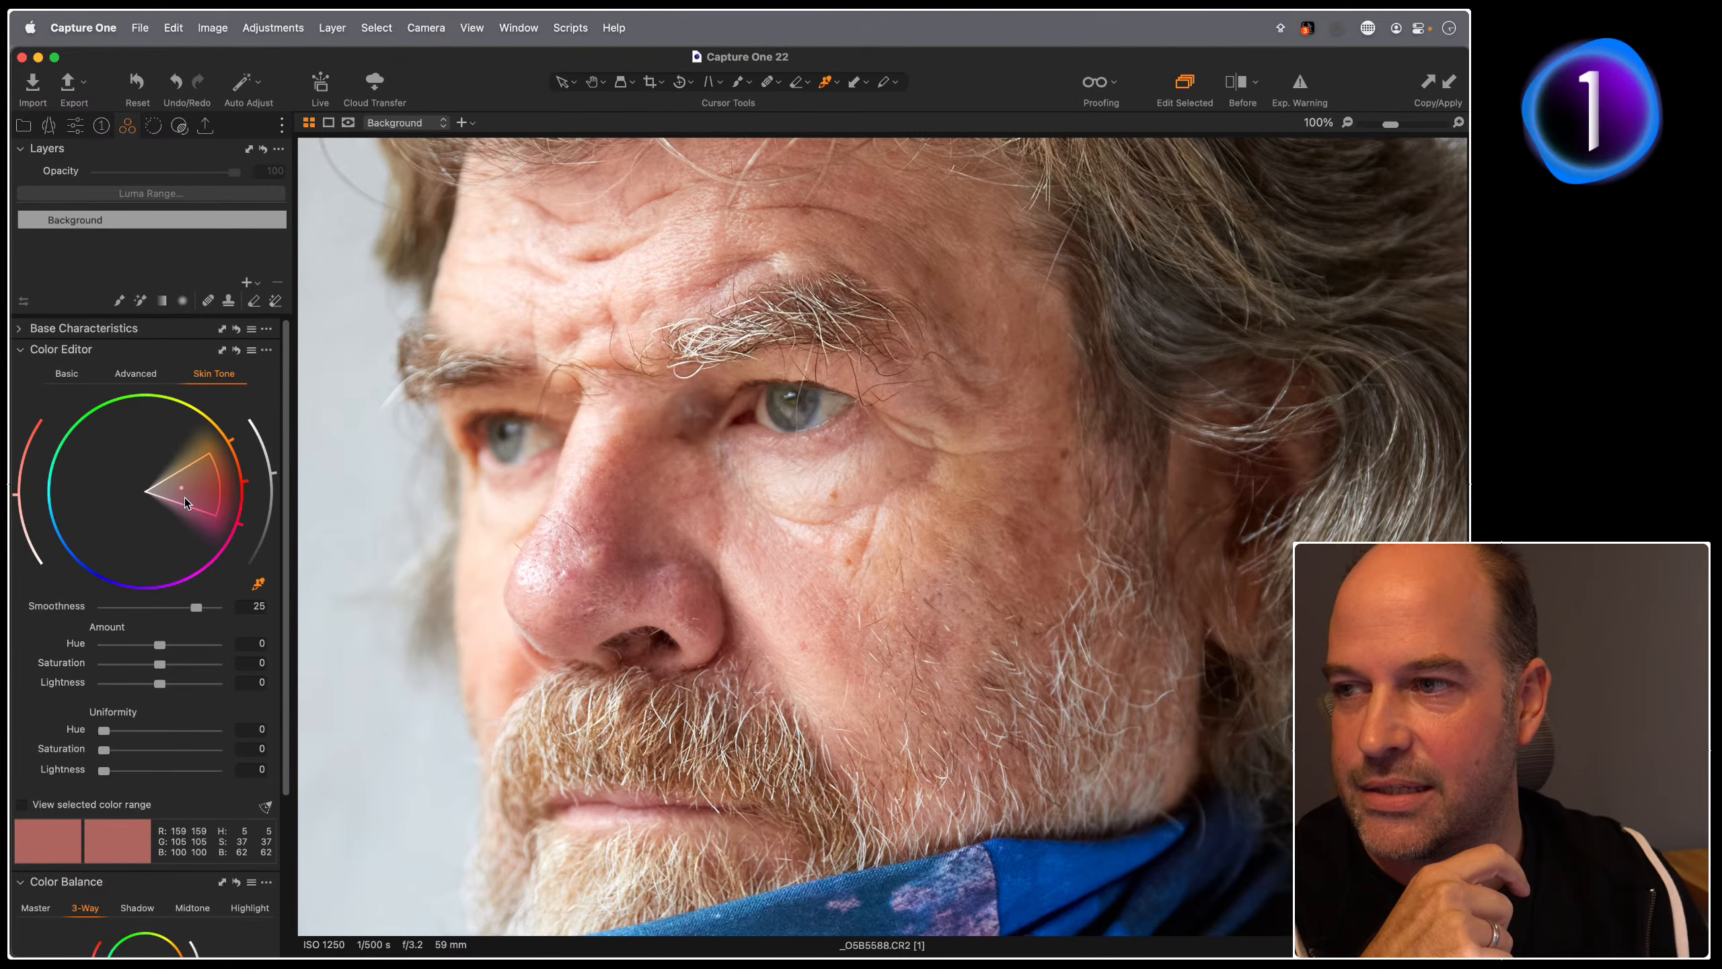
left_click(933, 558)
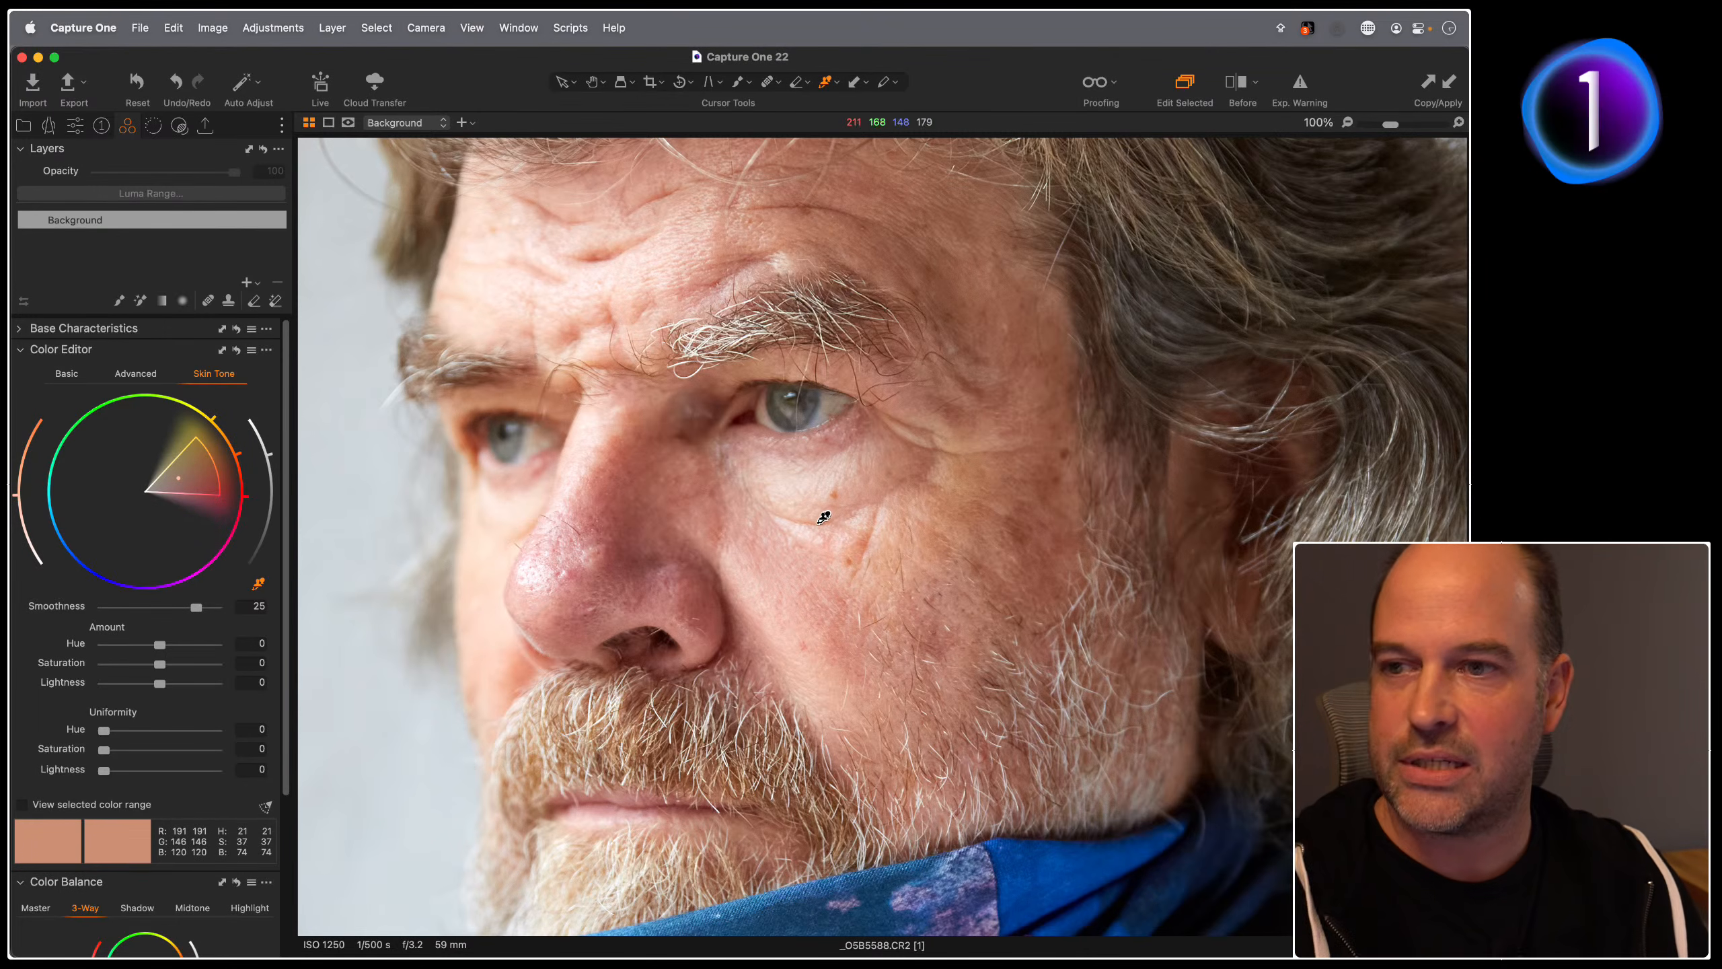
left_click_drag(216, 456, 218, 519)
left_click_drag(193, 442, 199, 429)
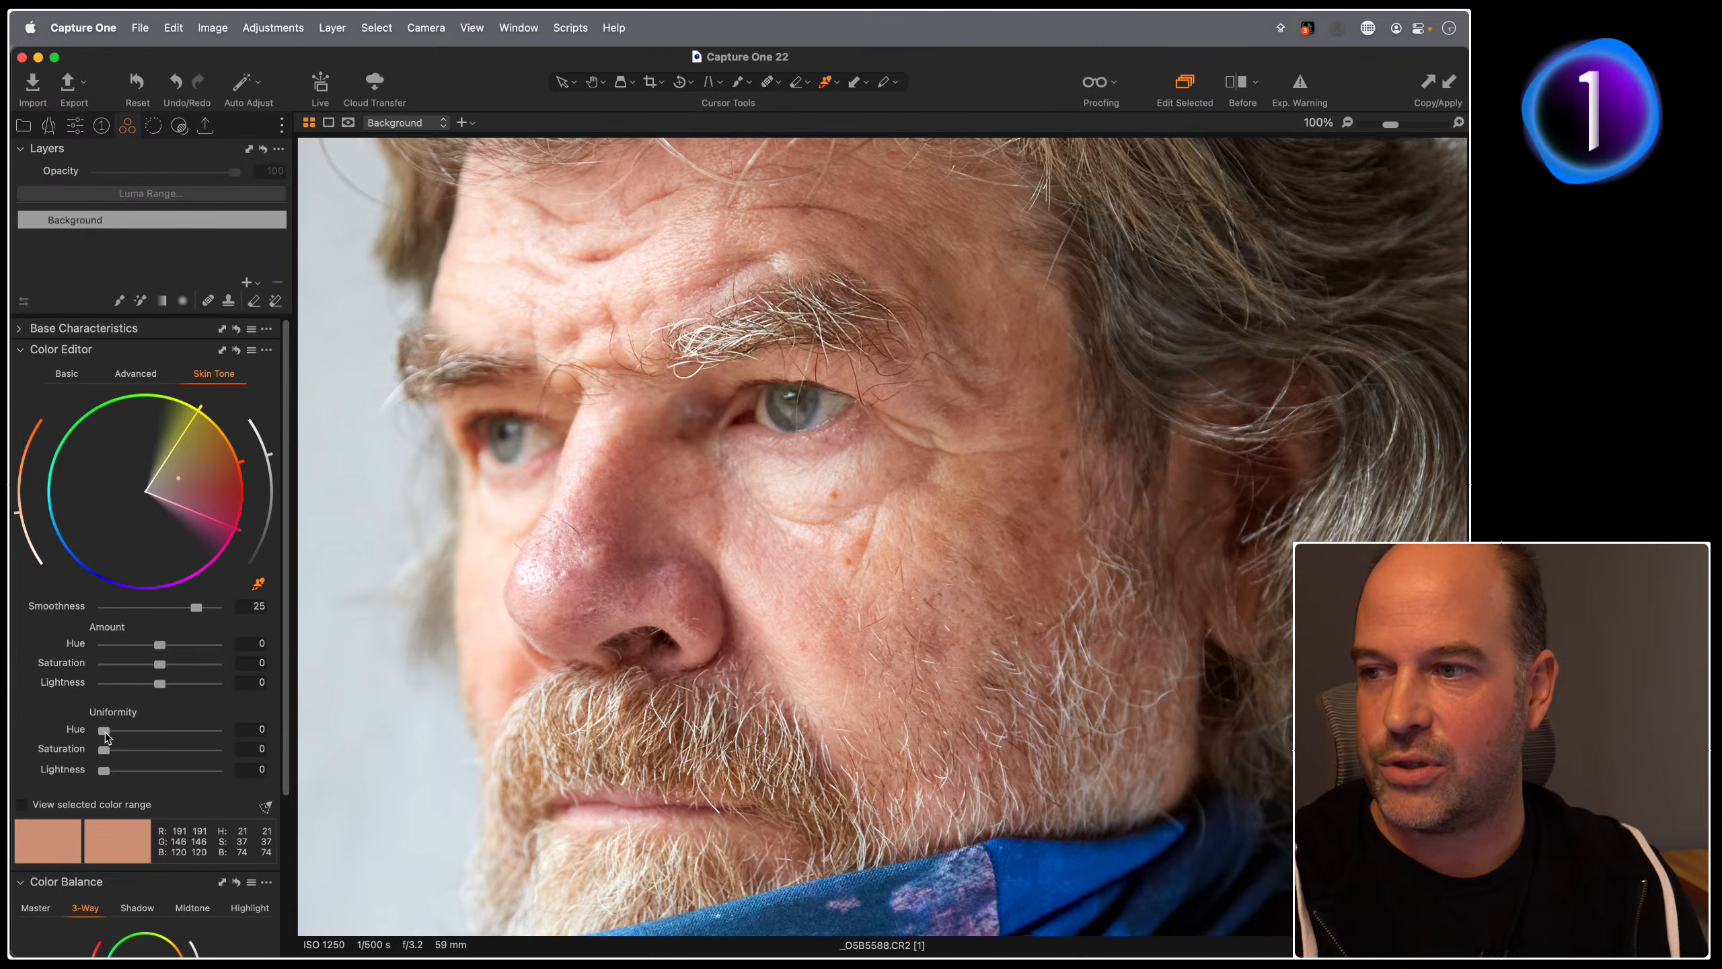
Step: Set skin tone Uniformity to Hue 100, Saturation 100 and Lightness 41,2, and compare by resetting the Color Editor and undoing the reset
left_click_drag(105, 735, 312, 737)
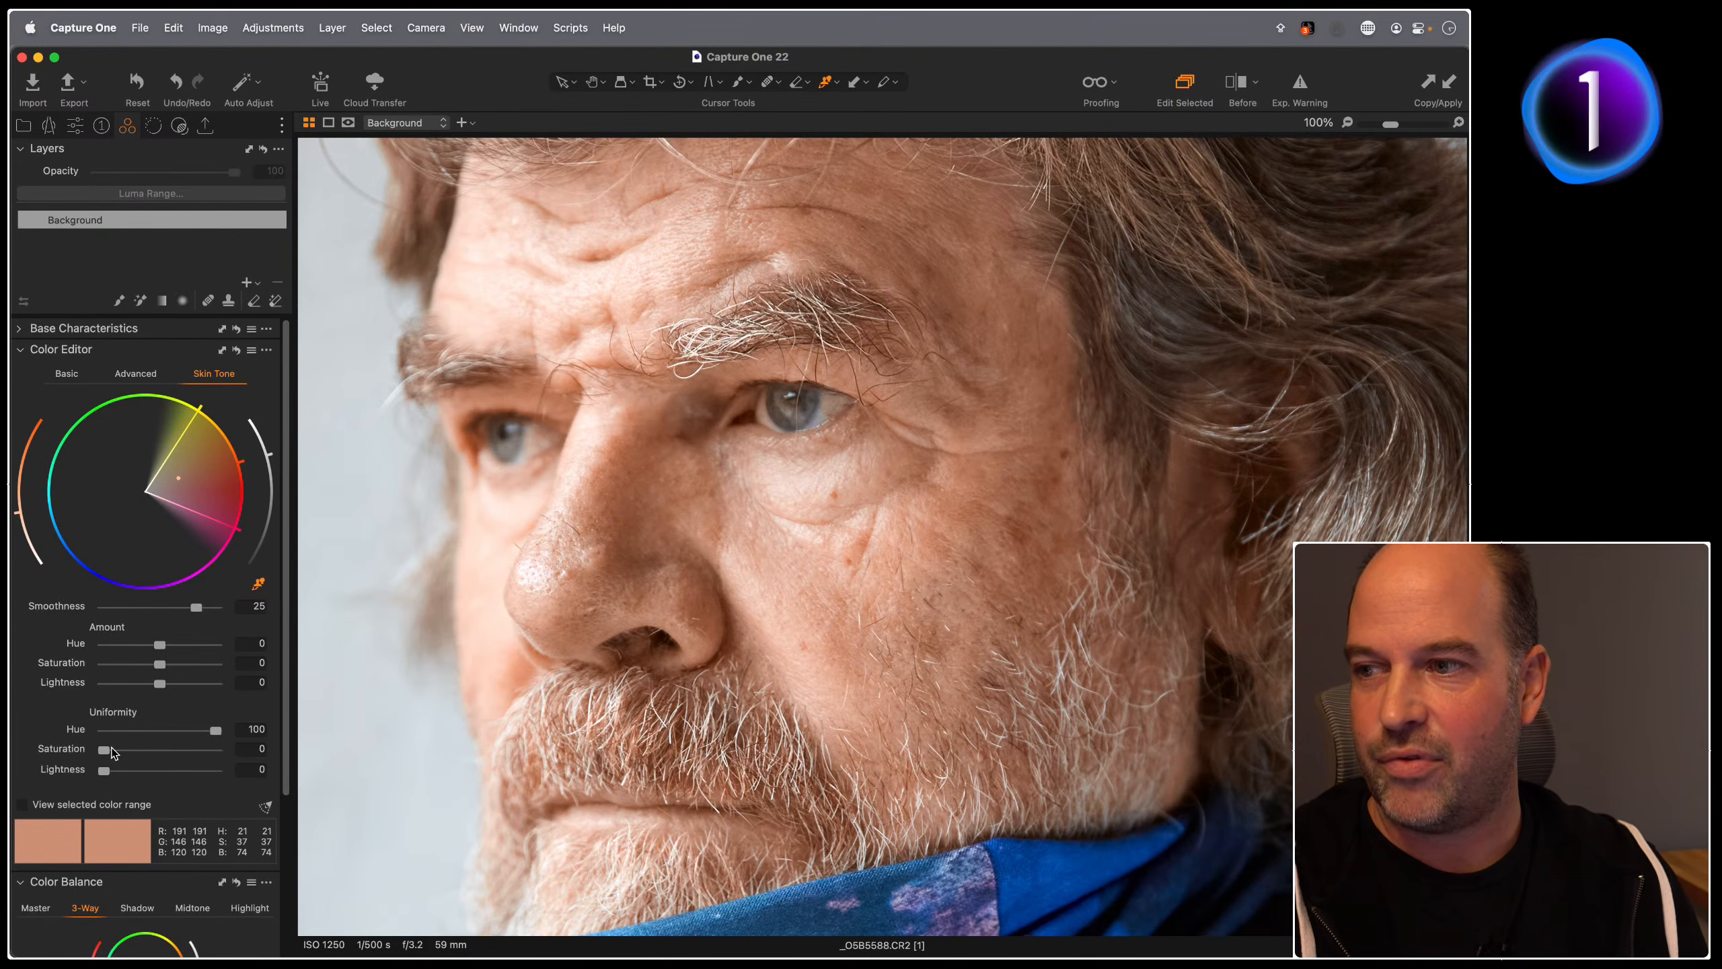
left_click_drag(105, 750, 294, 756)
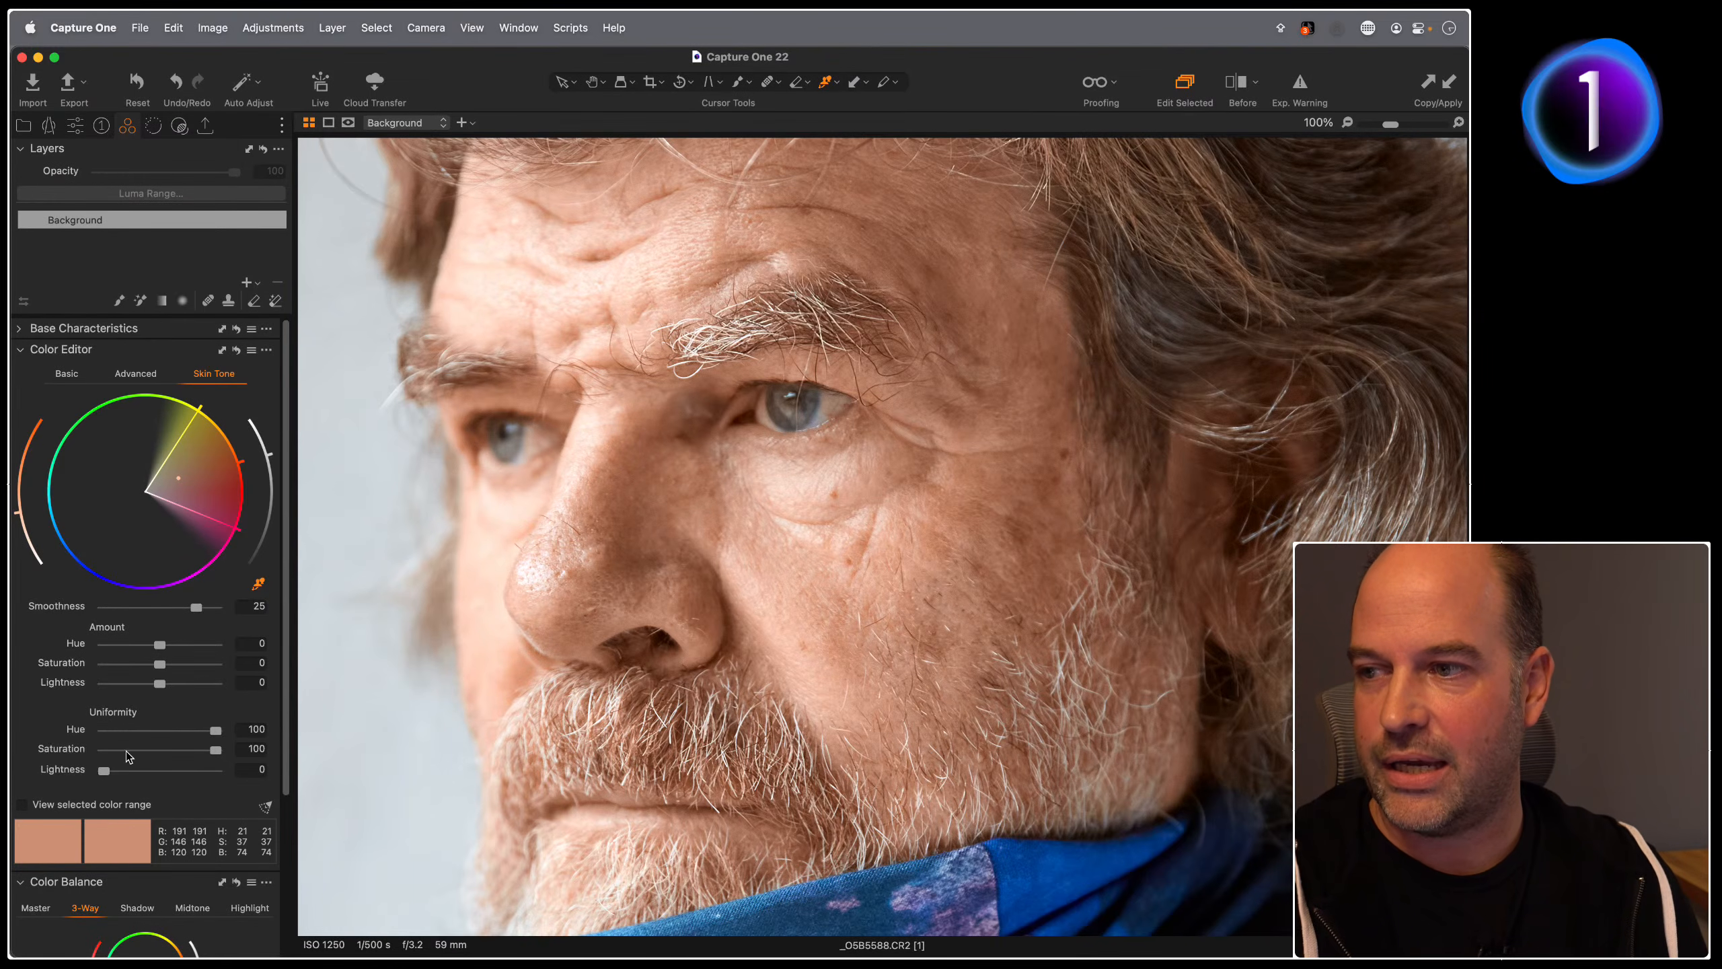
left_click_drag(103, 771, 150, 780)
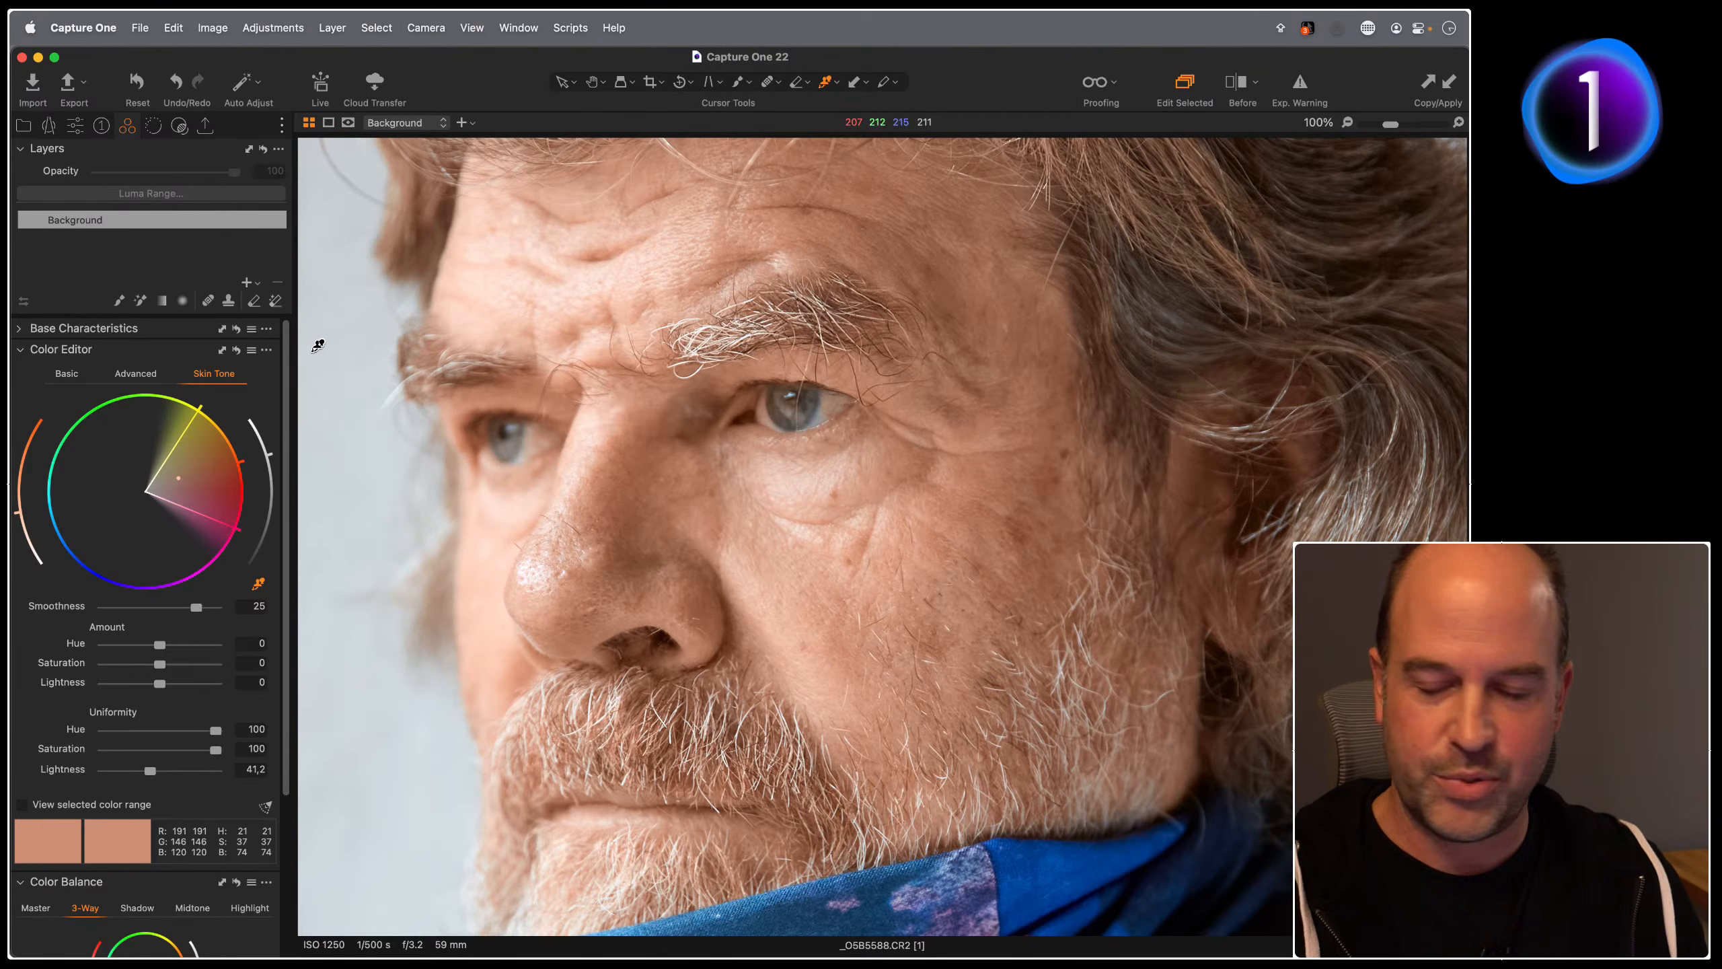
left_click(237, 350)
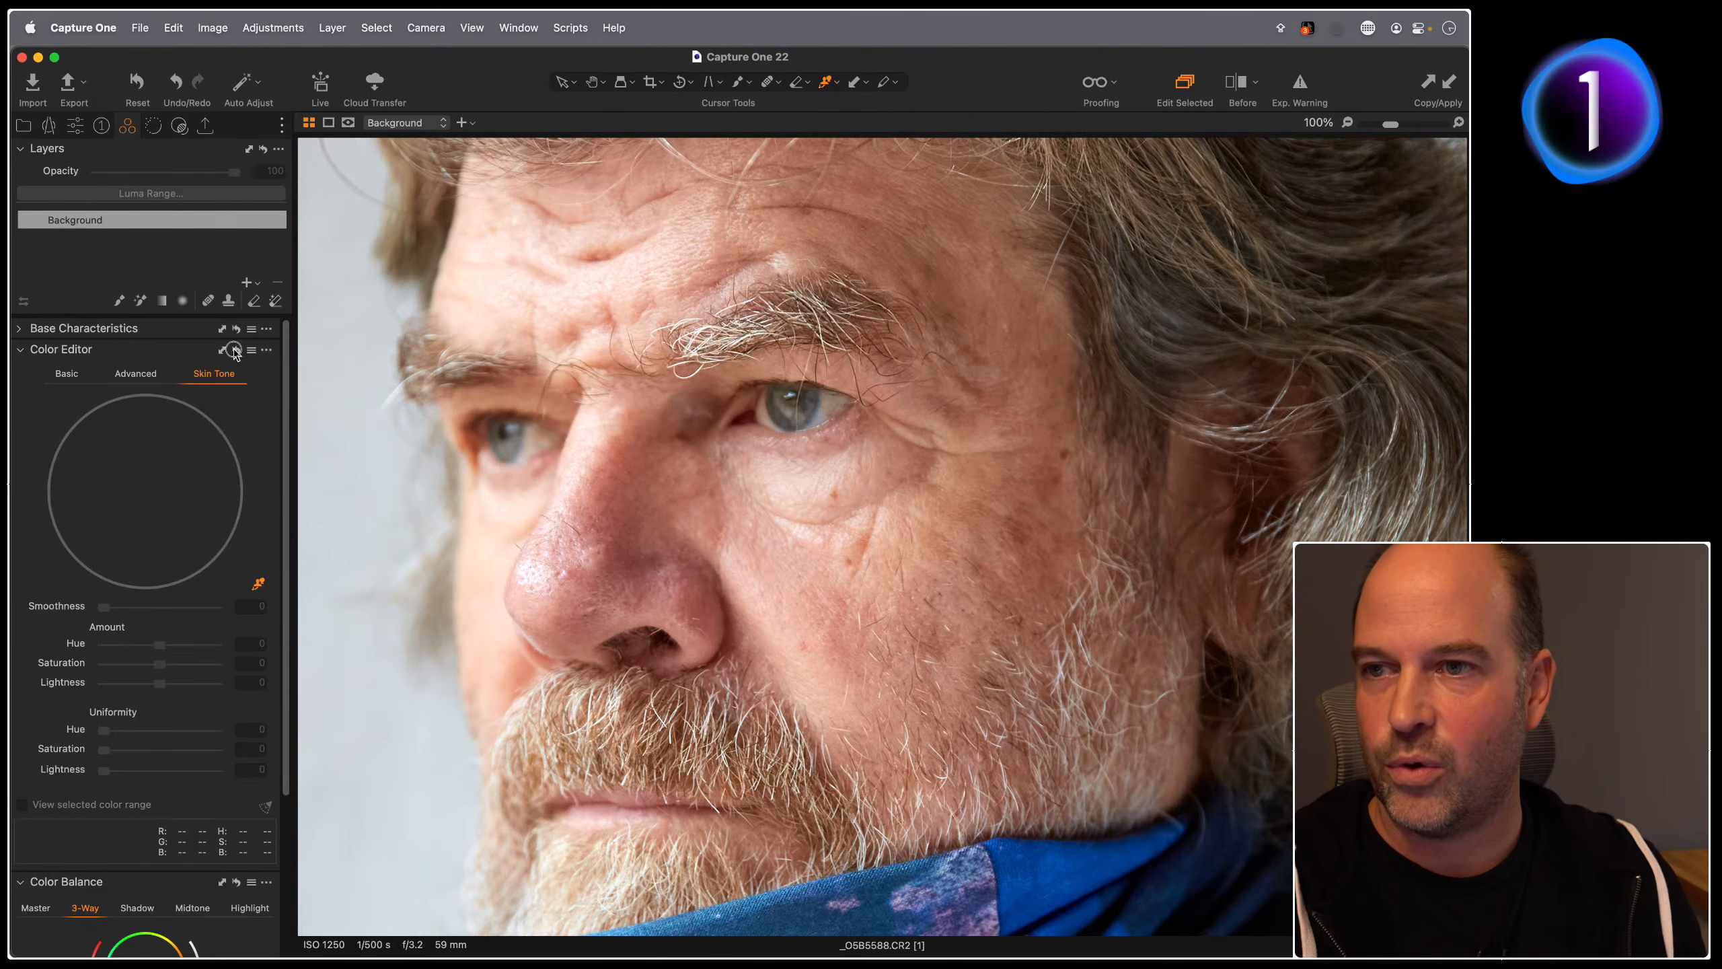
key("super+z")
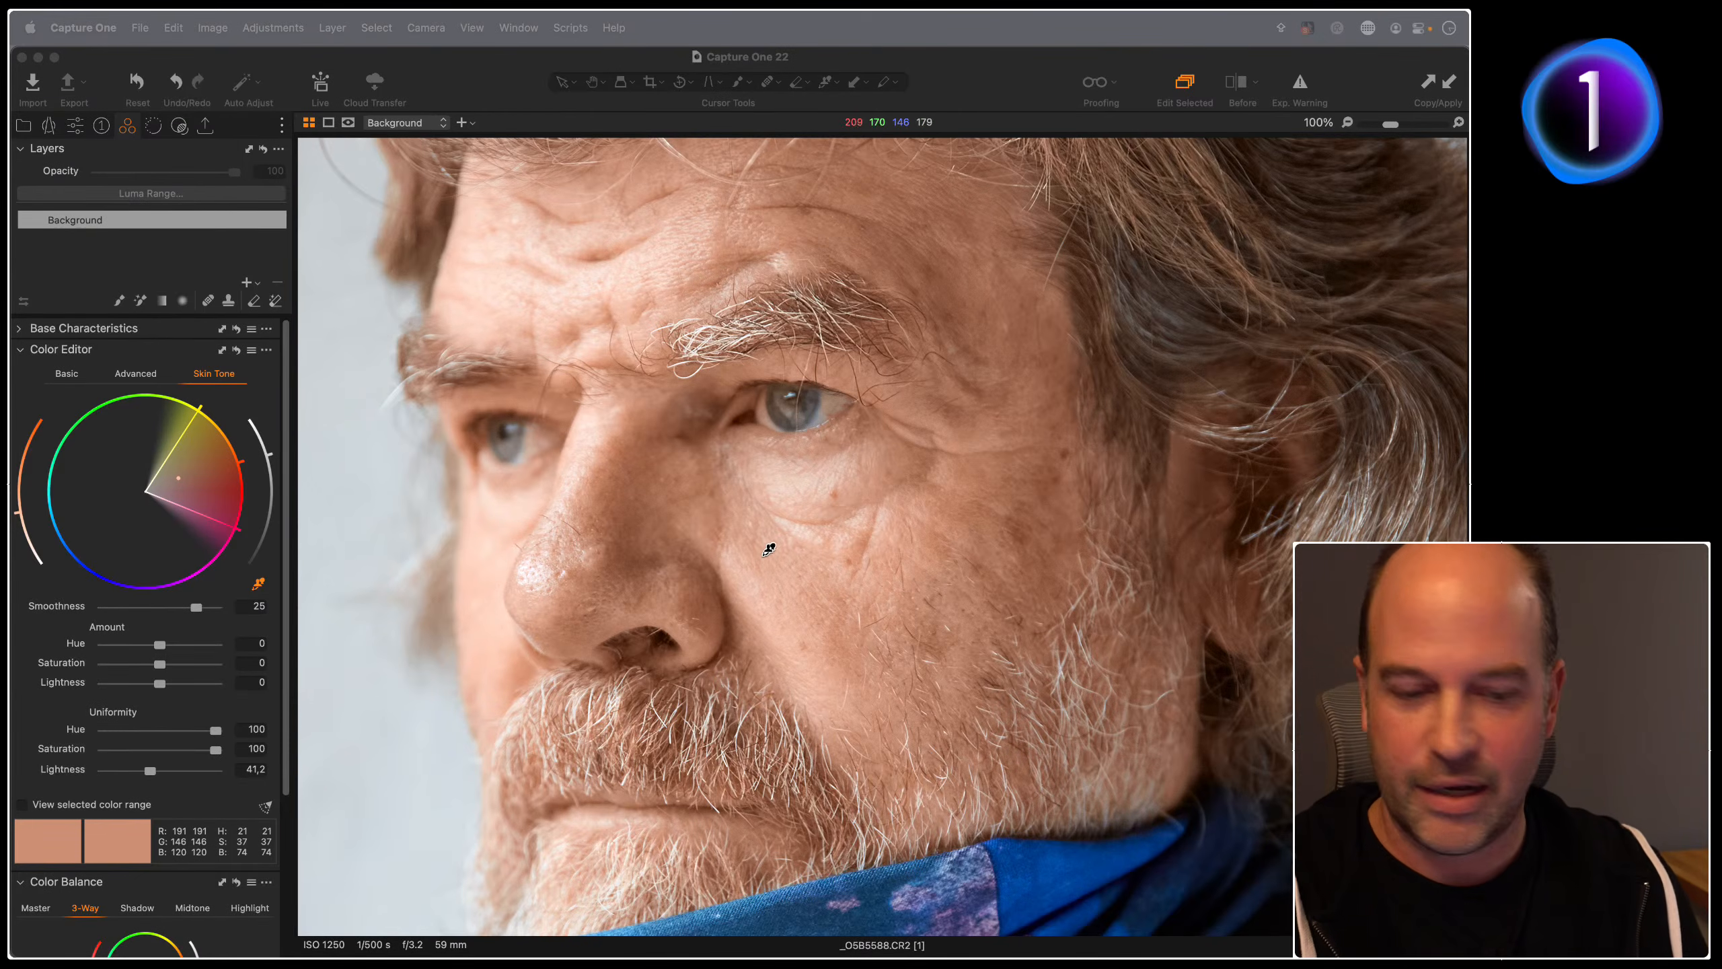
Step: Compare the whole portrait repeatedly with and without the Skin Tone correction, and reset the Color Editor on the Background layer
left_click(436, 601)
key("super+0")
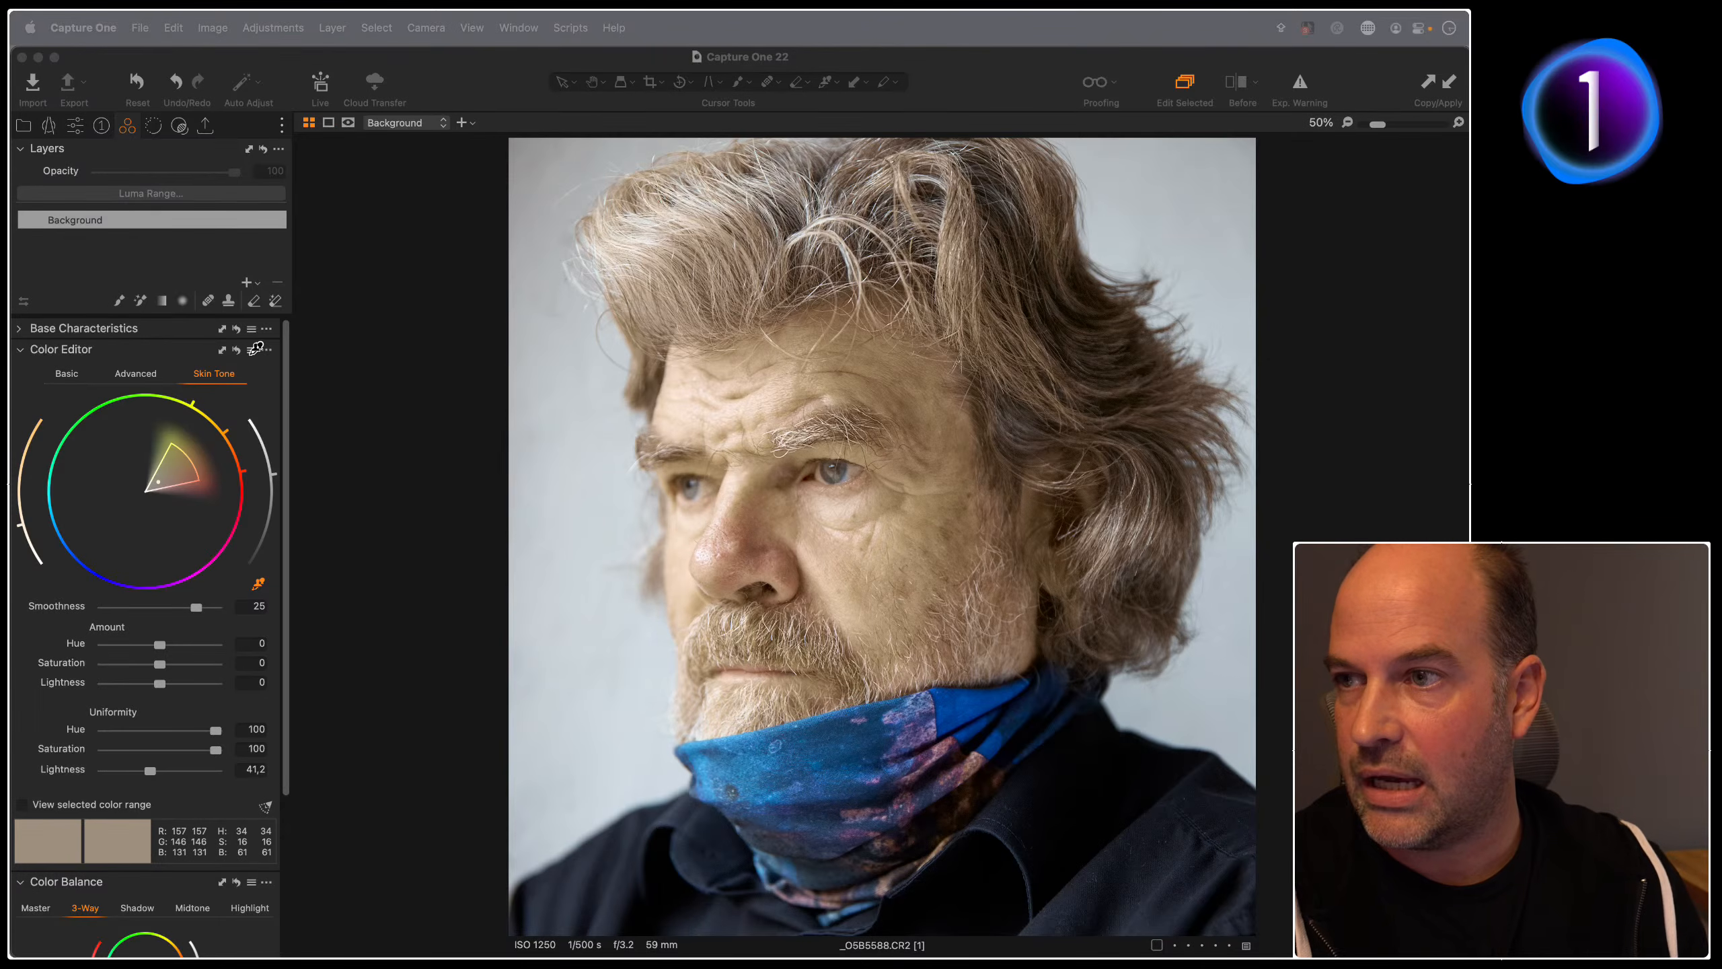
left_click(277, 371)
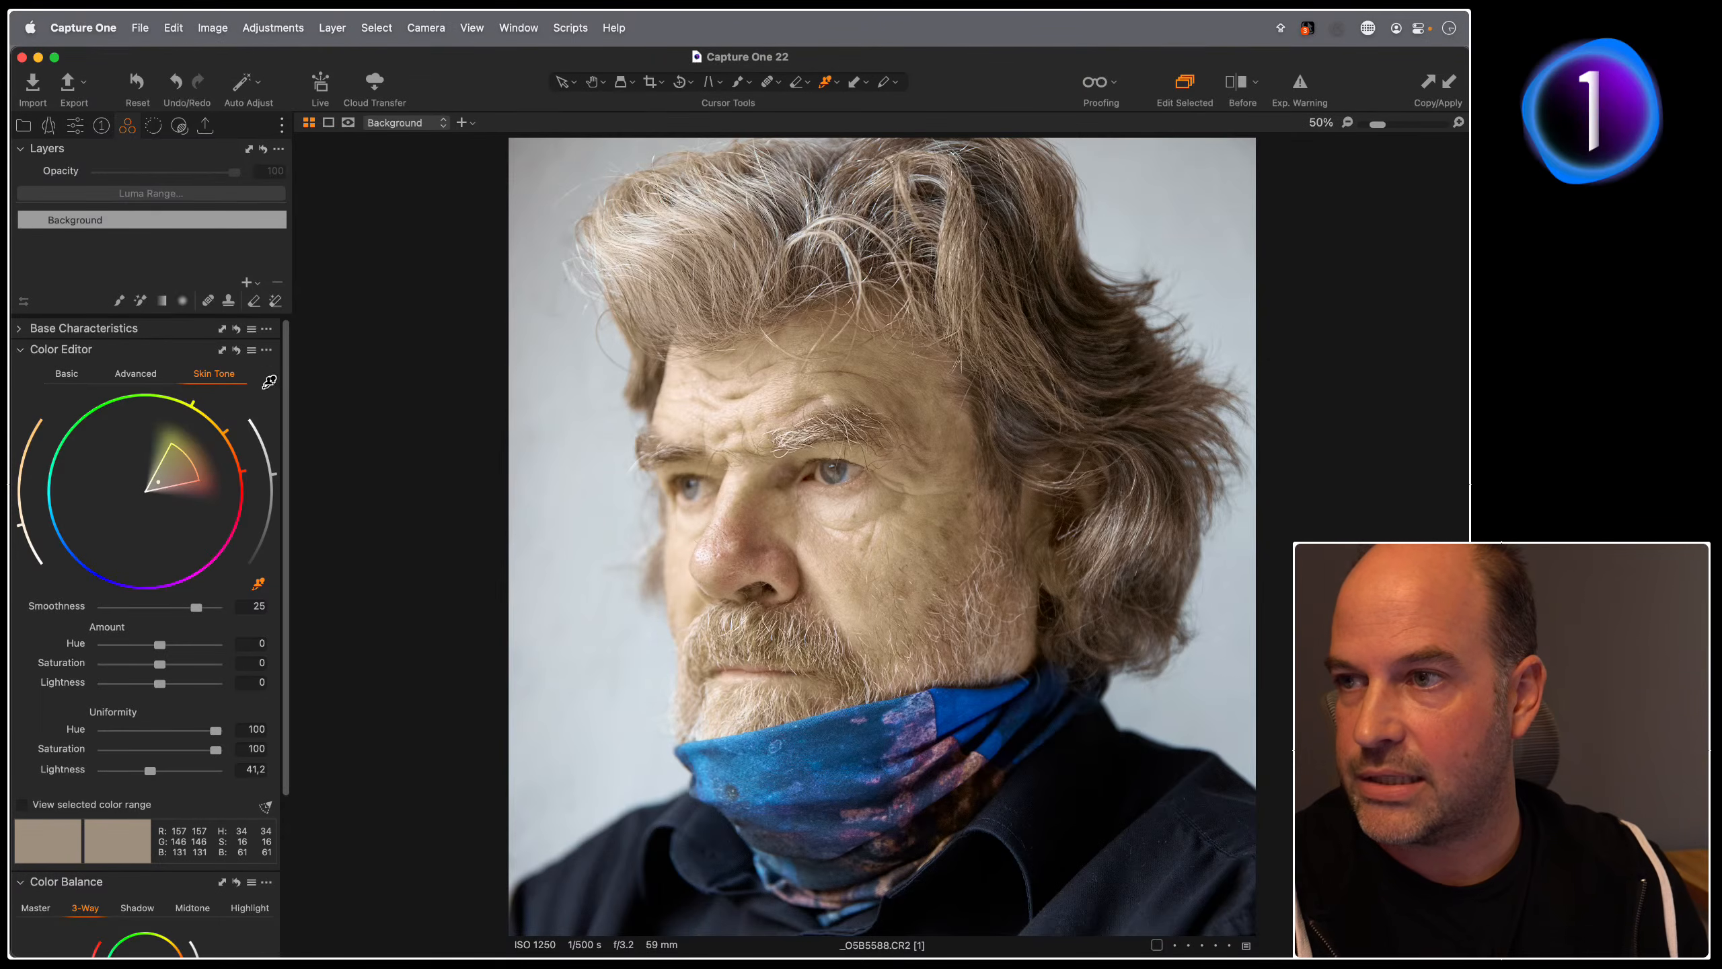
left_click(236, 350)
left_click(235, 351, "alt")
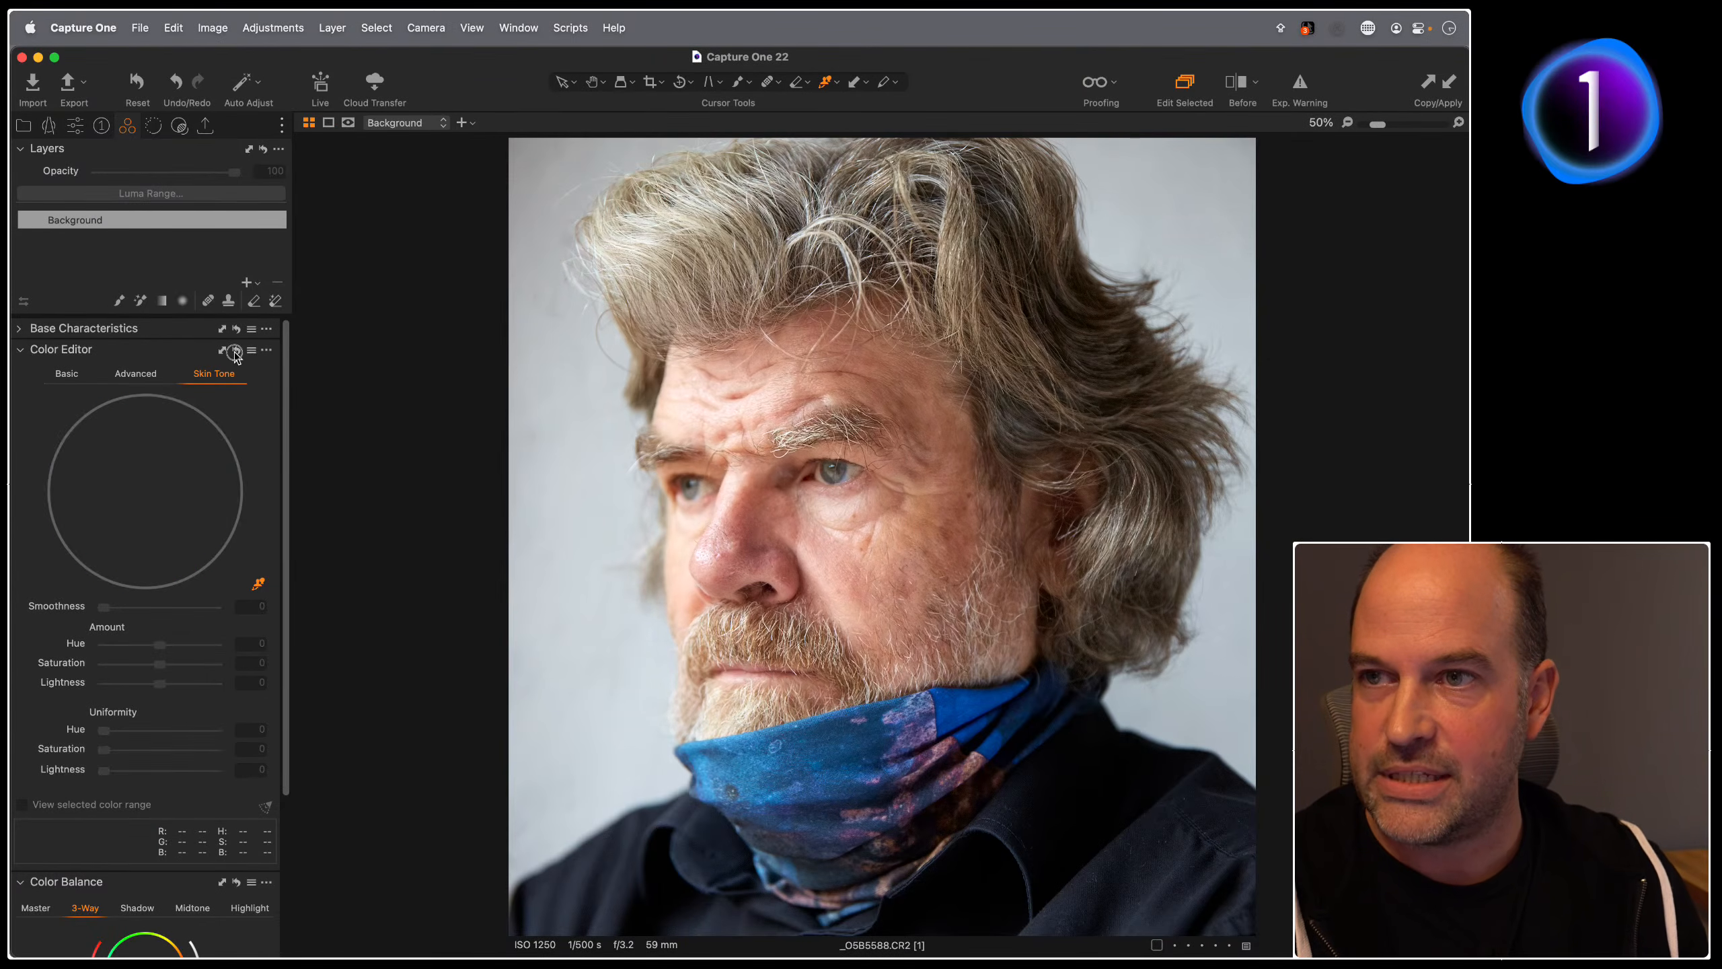
left_click(235, 351, "alt")
left_click(235, 351, "alt")
left_click(236, 351, "alt")
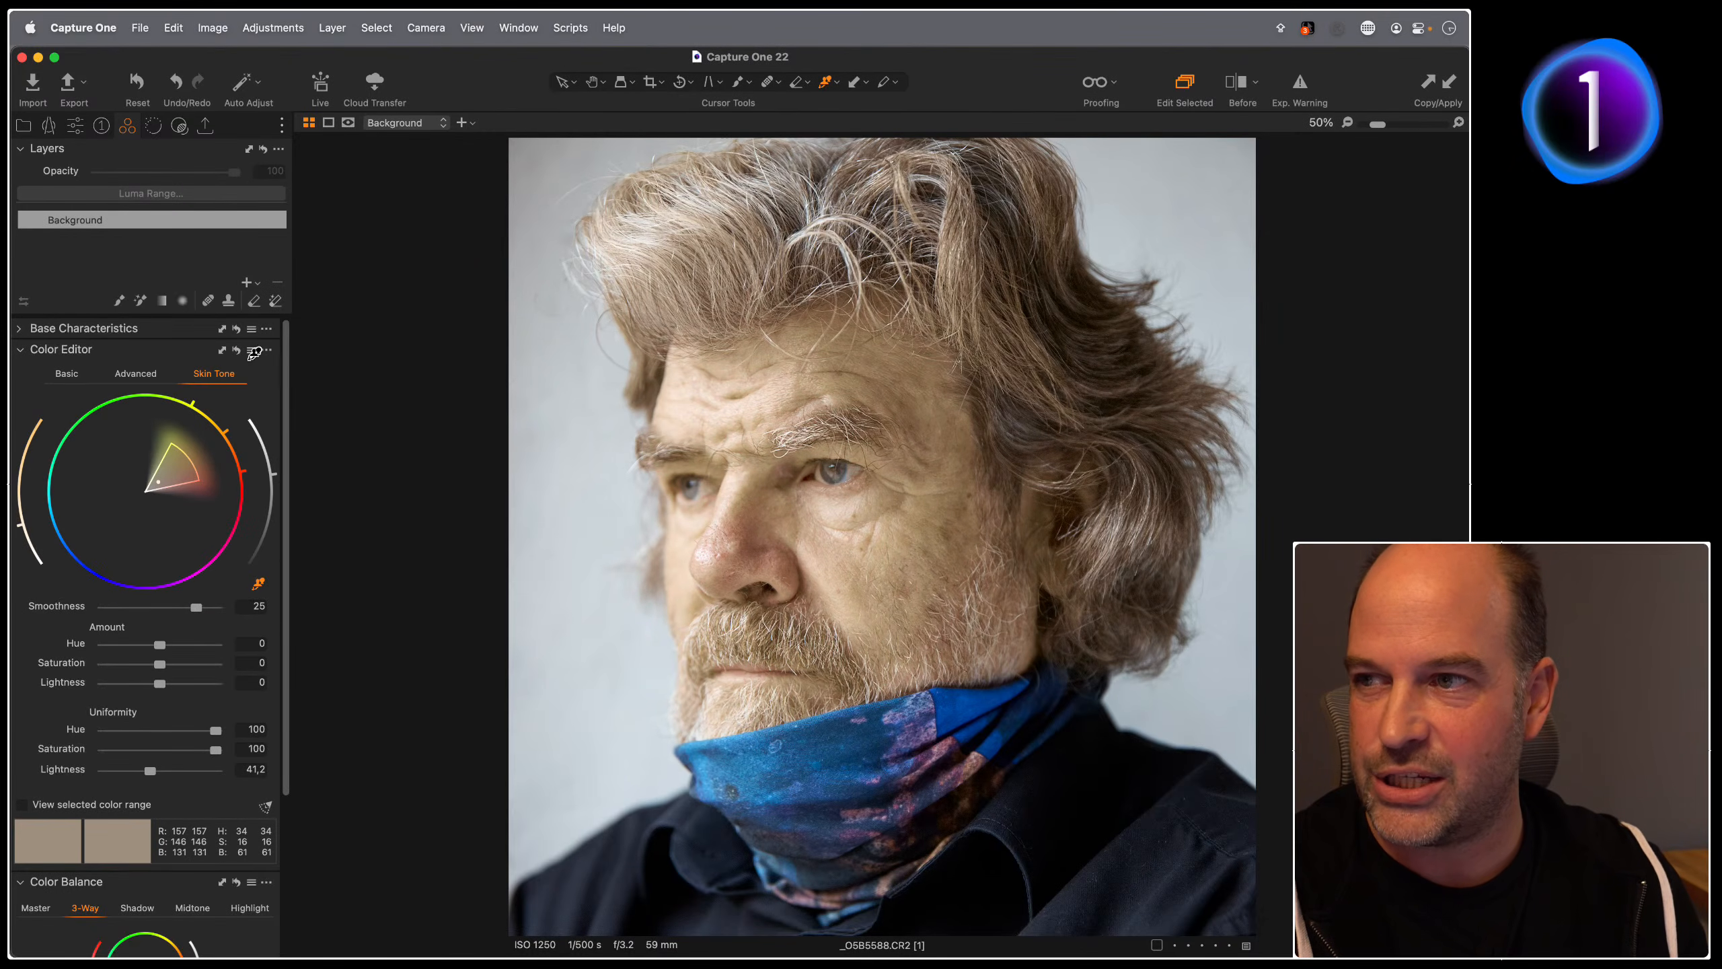
left_click(237, 352, "alt")
left_click(237, 352, "alt")
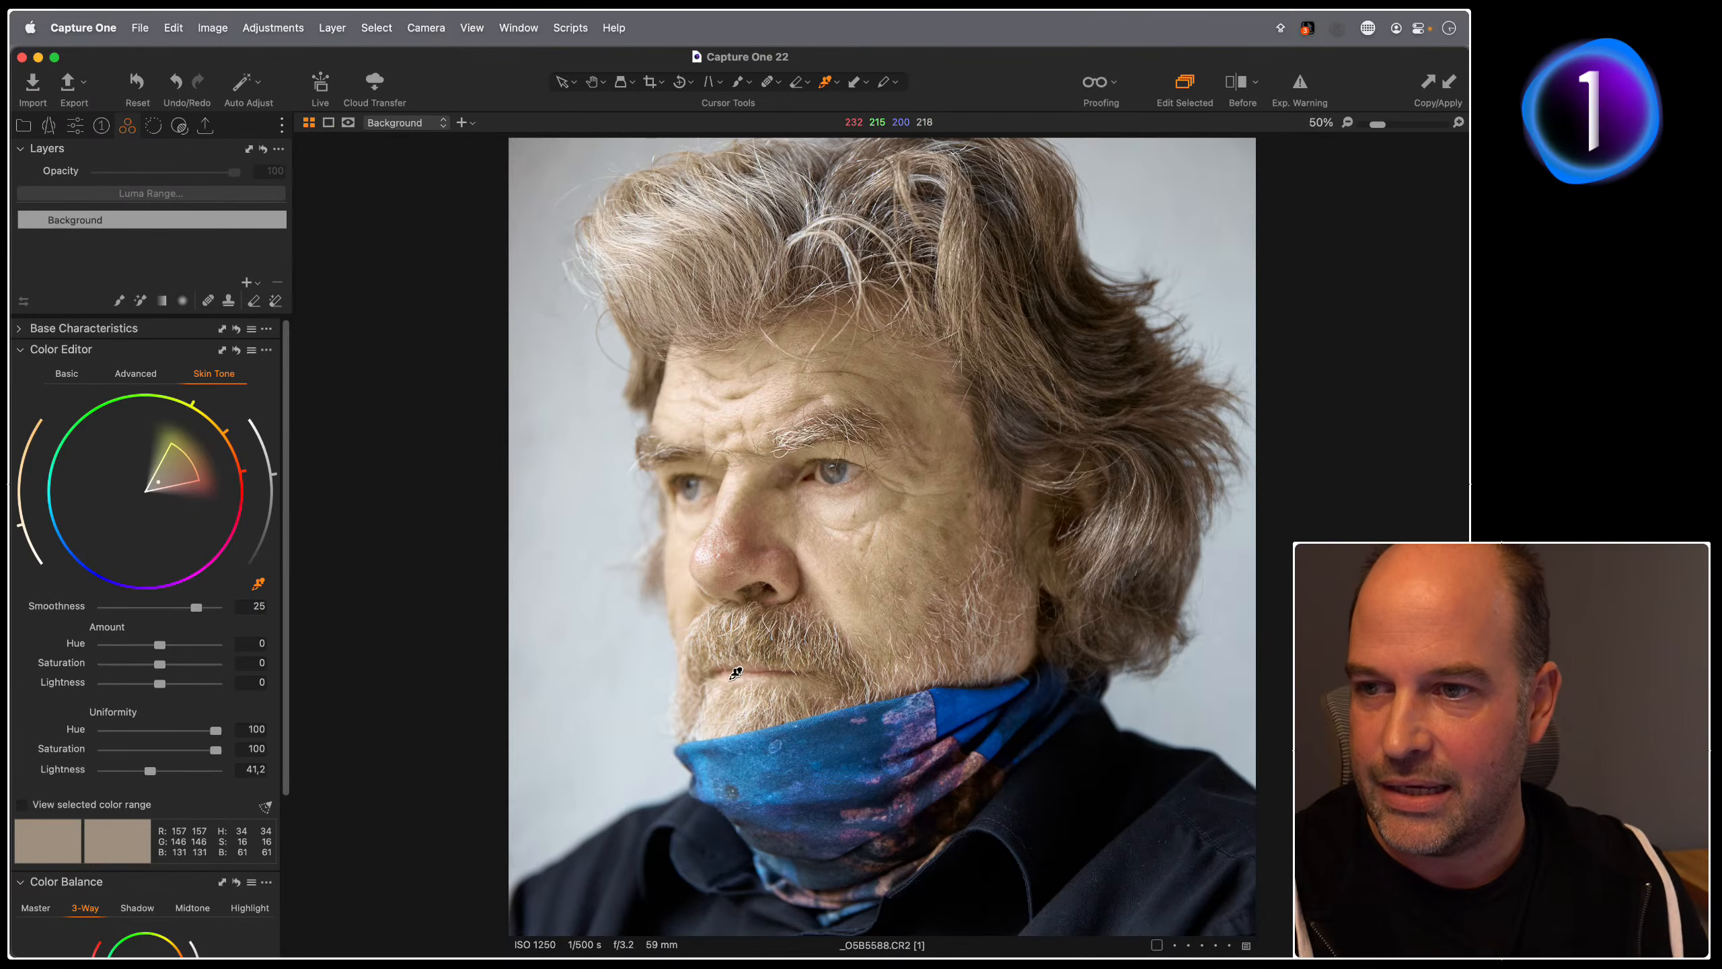
left_click(235, 352, "alt")
left_click(236, 352, "alt")
left_click(235, 353, "alt")
left_click(235, 353, "alt")
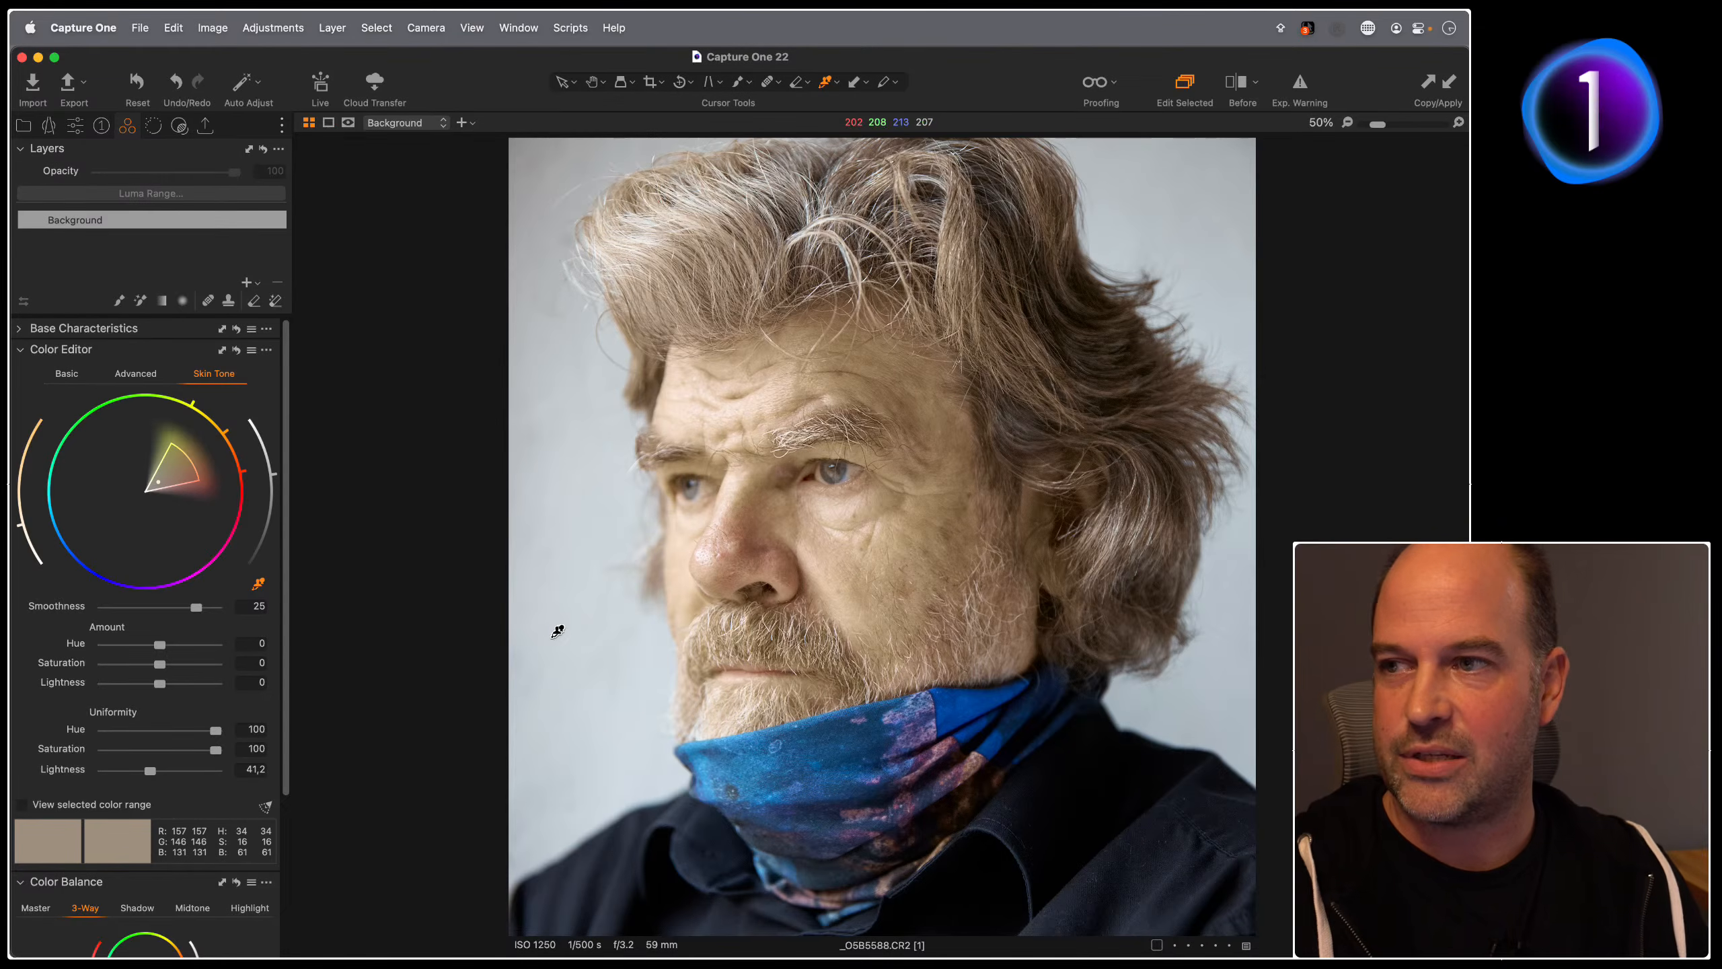
left_click(236, 349)
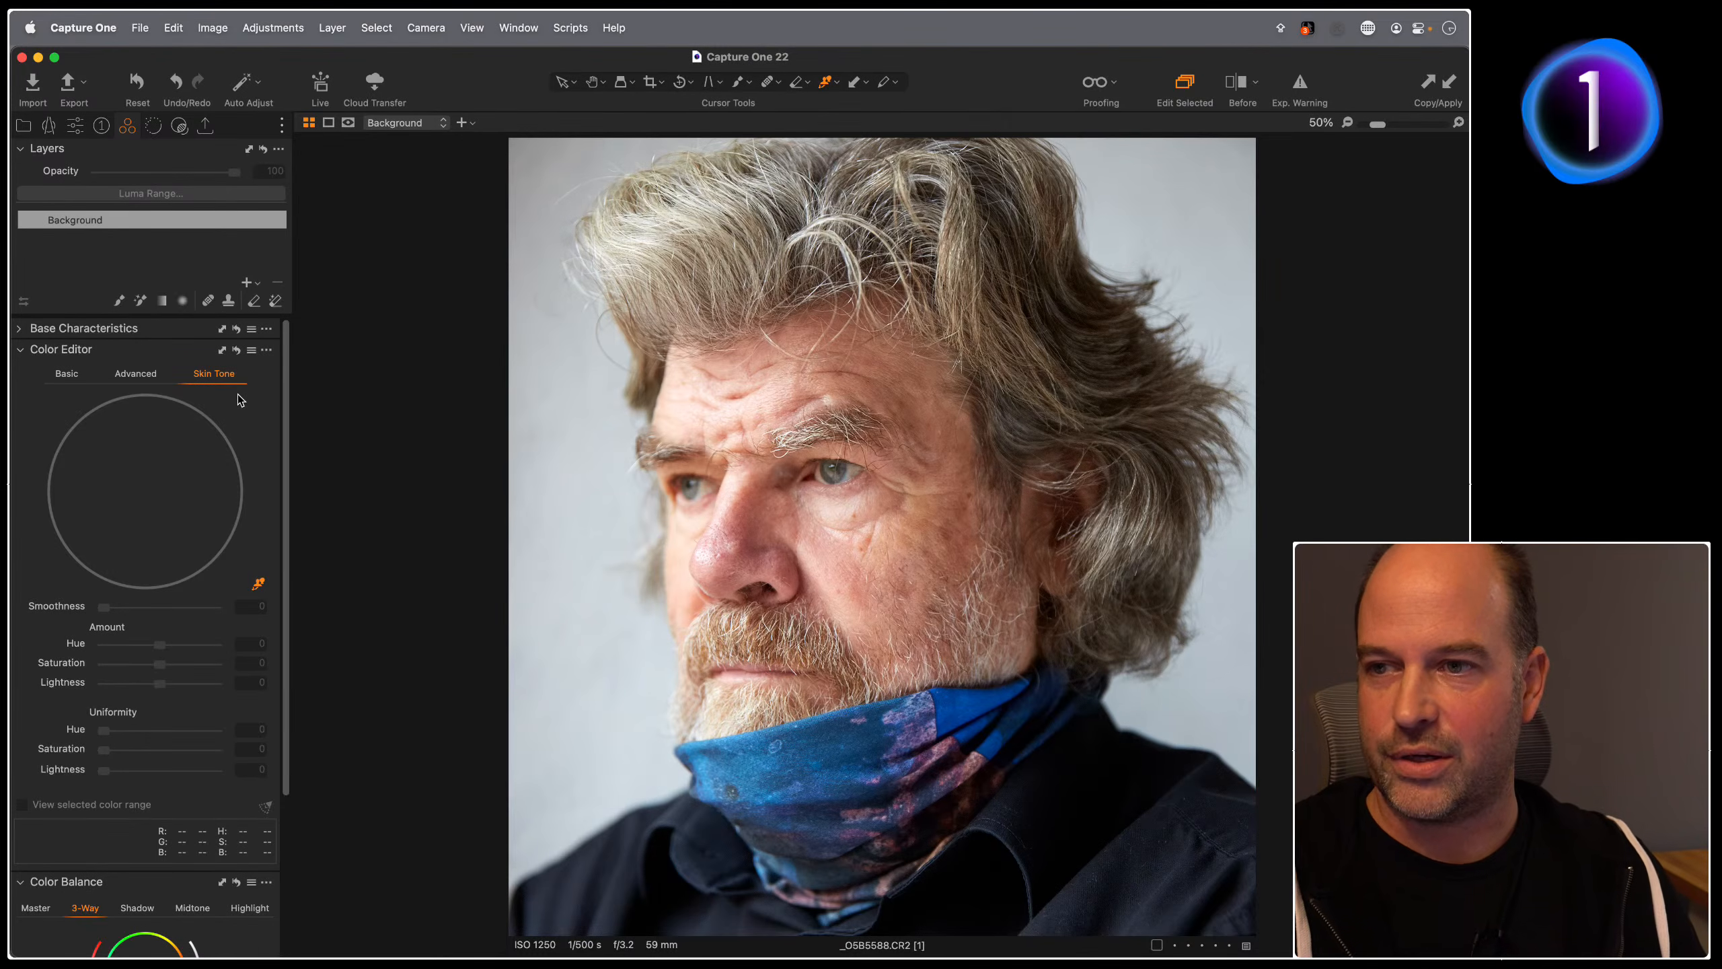
Step: Add a new filled adjustment layer above the Background and check its mask over the portrait
left_click(244, 281)
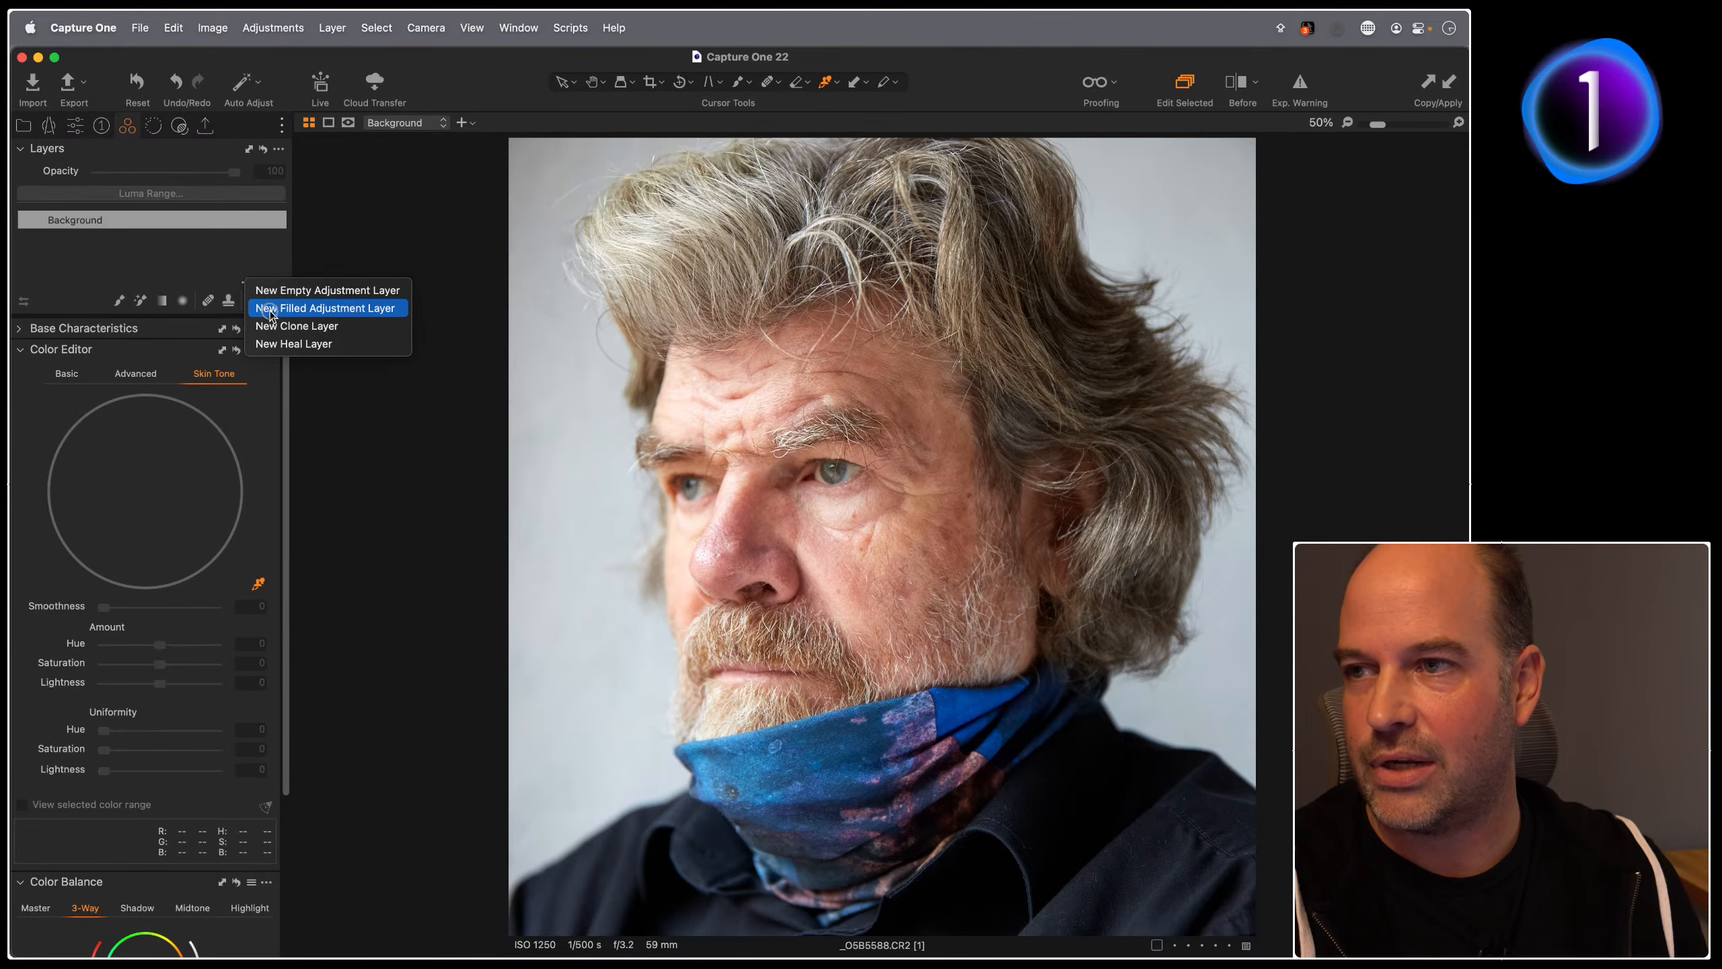
left_click(315, 311)
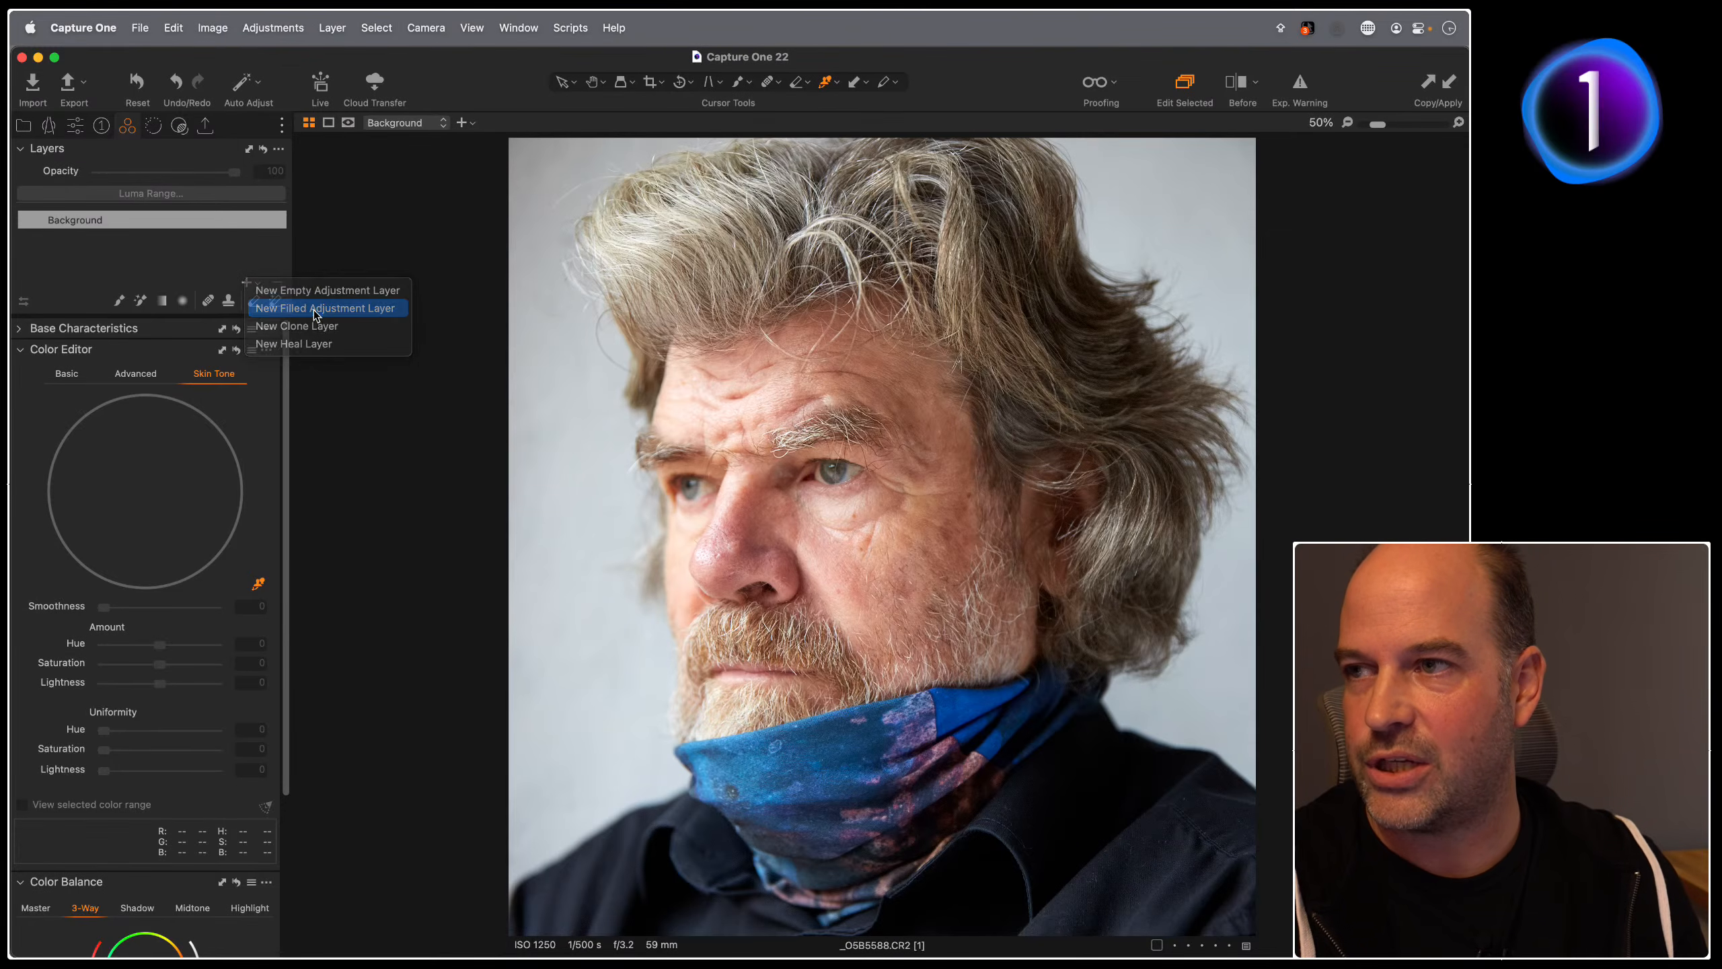
key("m")
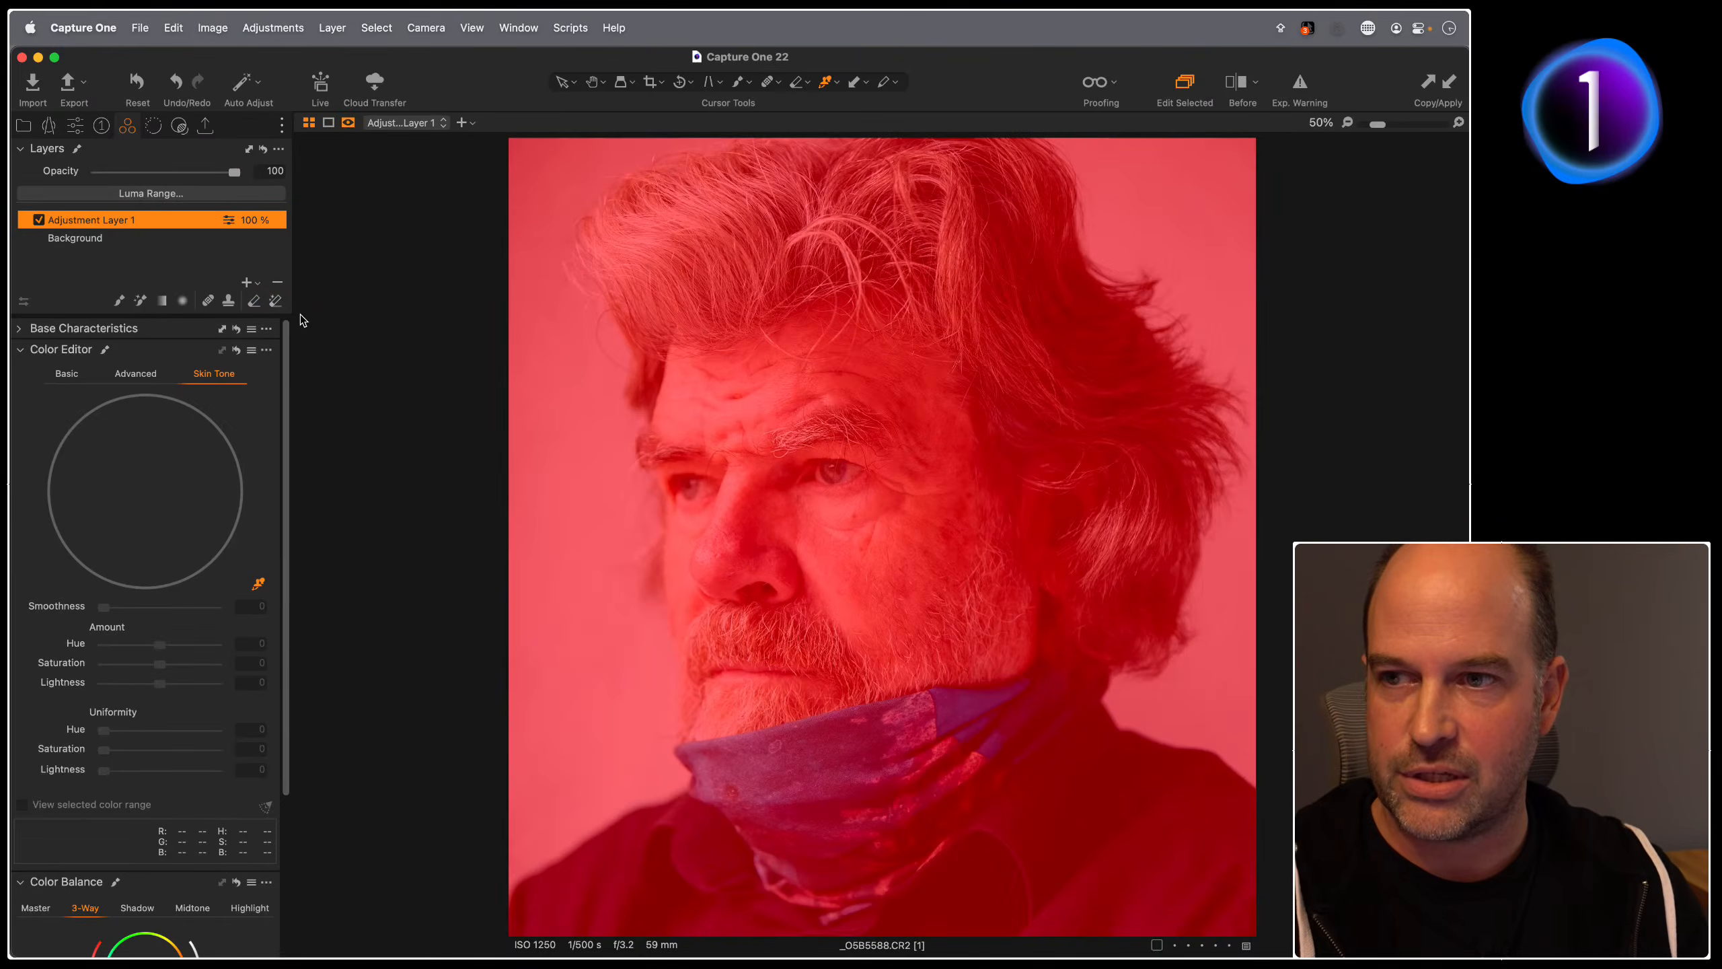
key("m")
Step: On the new adjustment layer, sample the cheek's skin tone and widen its hue range toward yellow and magenta
key("super+equal")
key("super+equal")
key("super+minus")
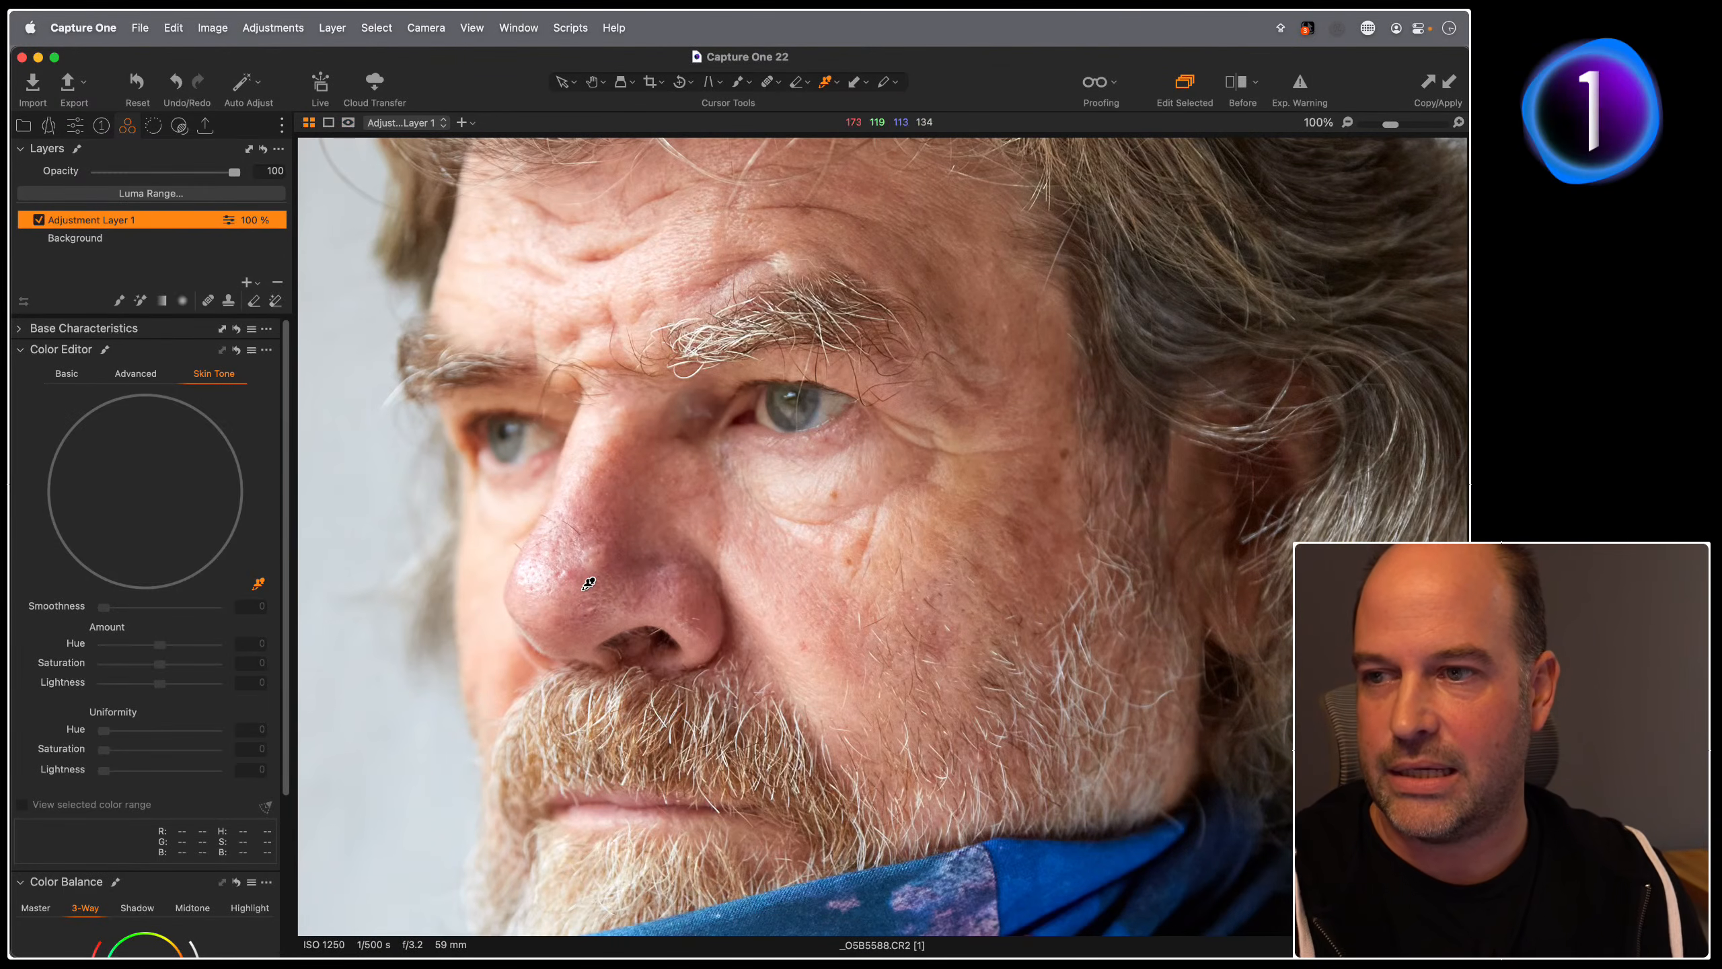
left_click_drag(588, 582, 748, 561)
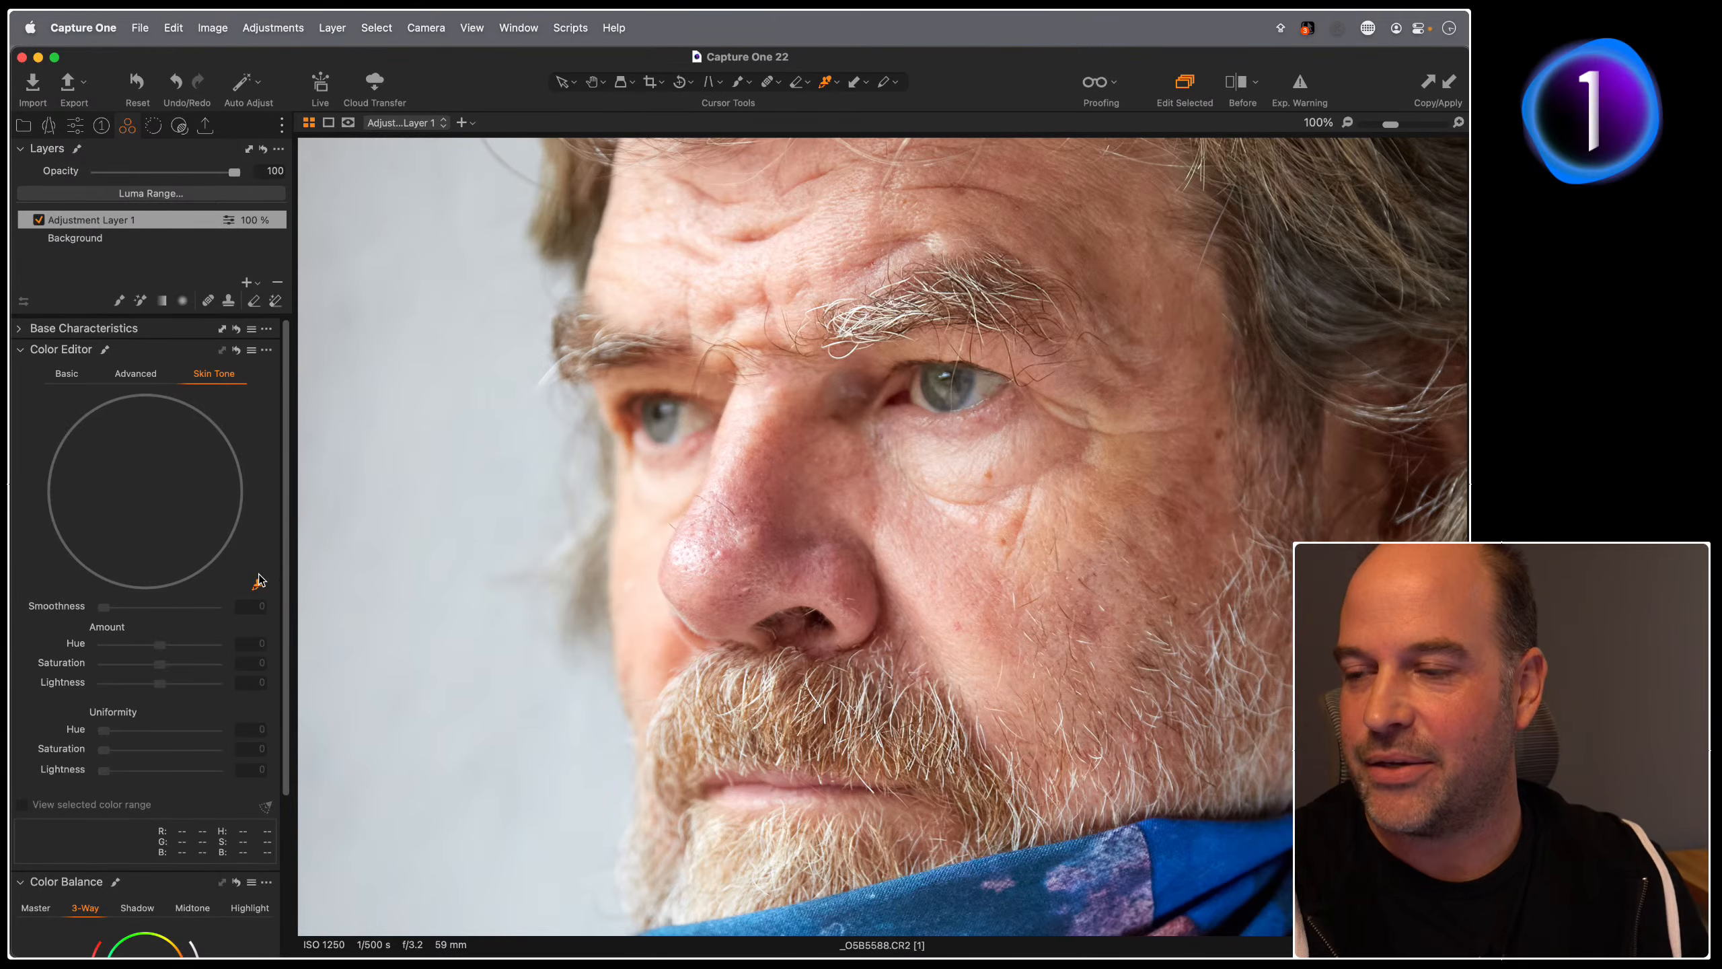
left_click(1093, 530)
left_click_drag(218, 469, 211, 523)
left_click_drag(192, 452, 181, 436)
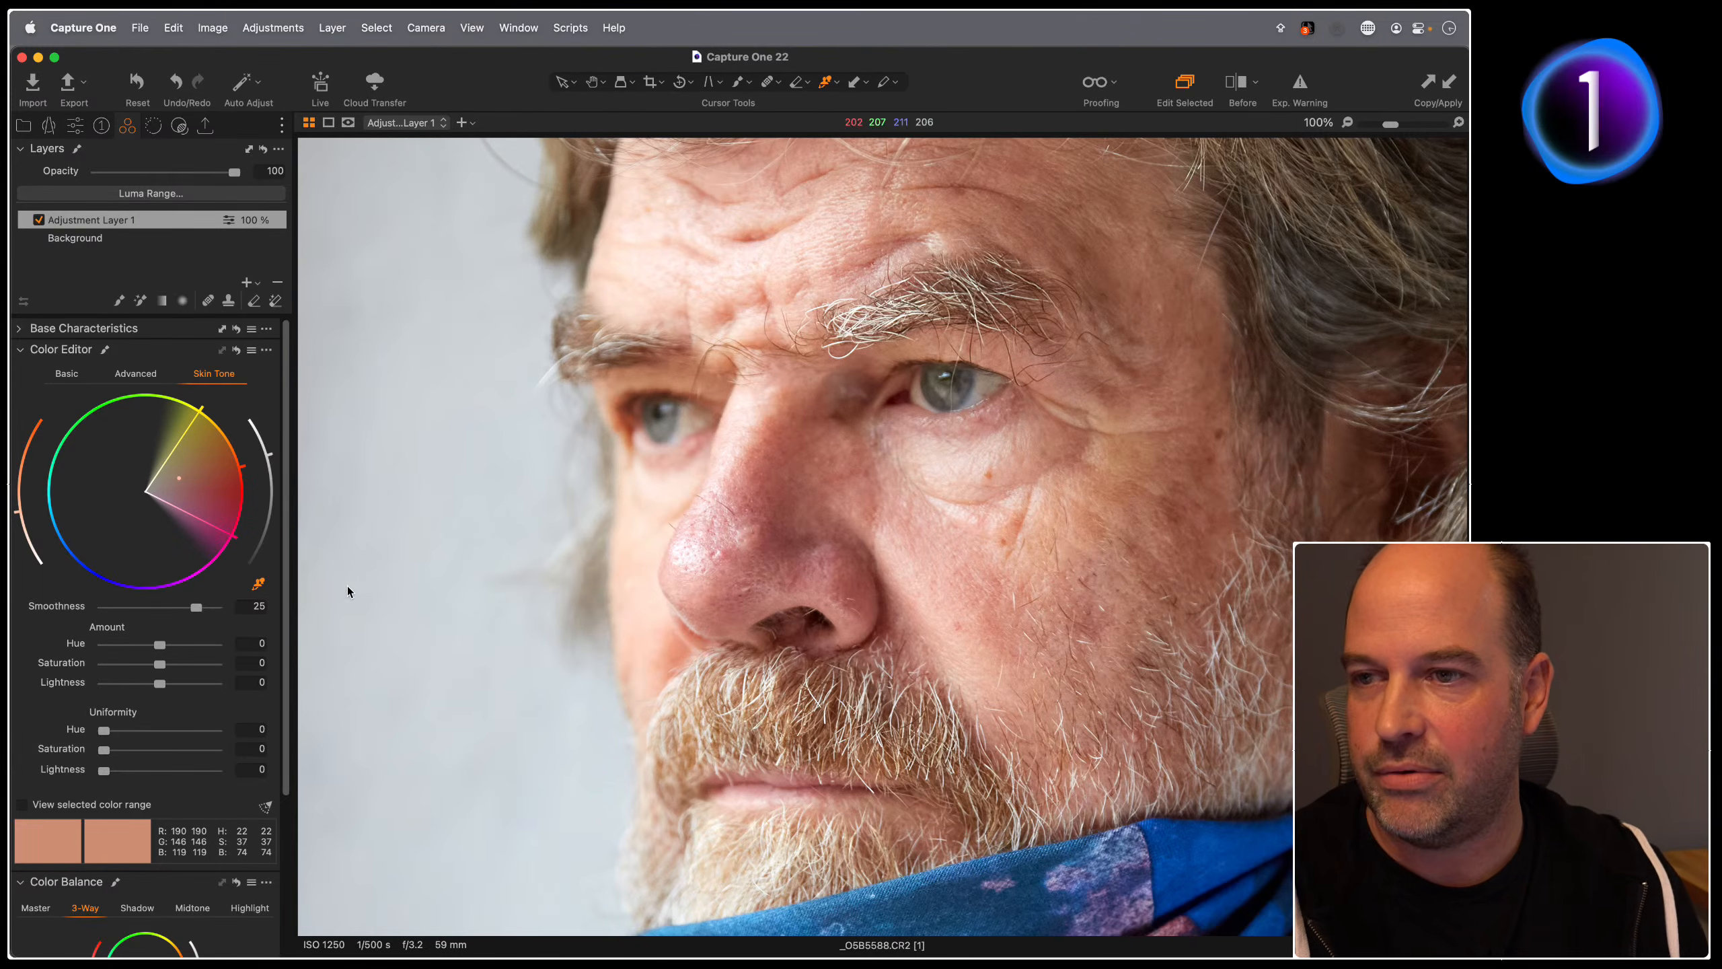
Step: Set the skin tone Uniformity to Hue 85,4, Saturation 63 and Lightness 28,8, and rename the adjustment layer SKIN
left_click_drag(102, 733, 238, 734)
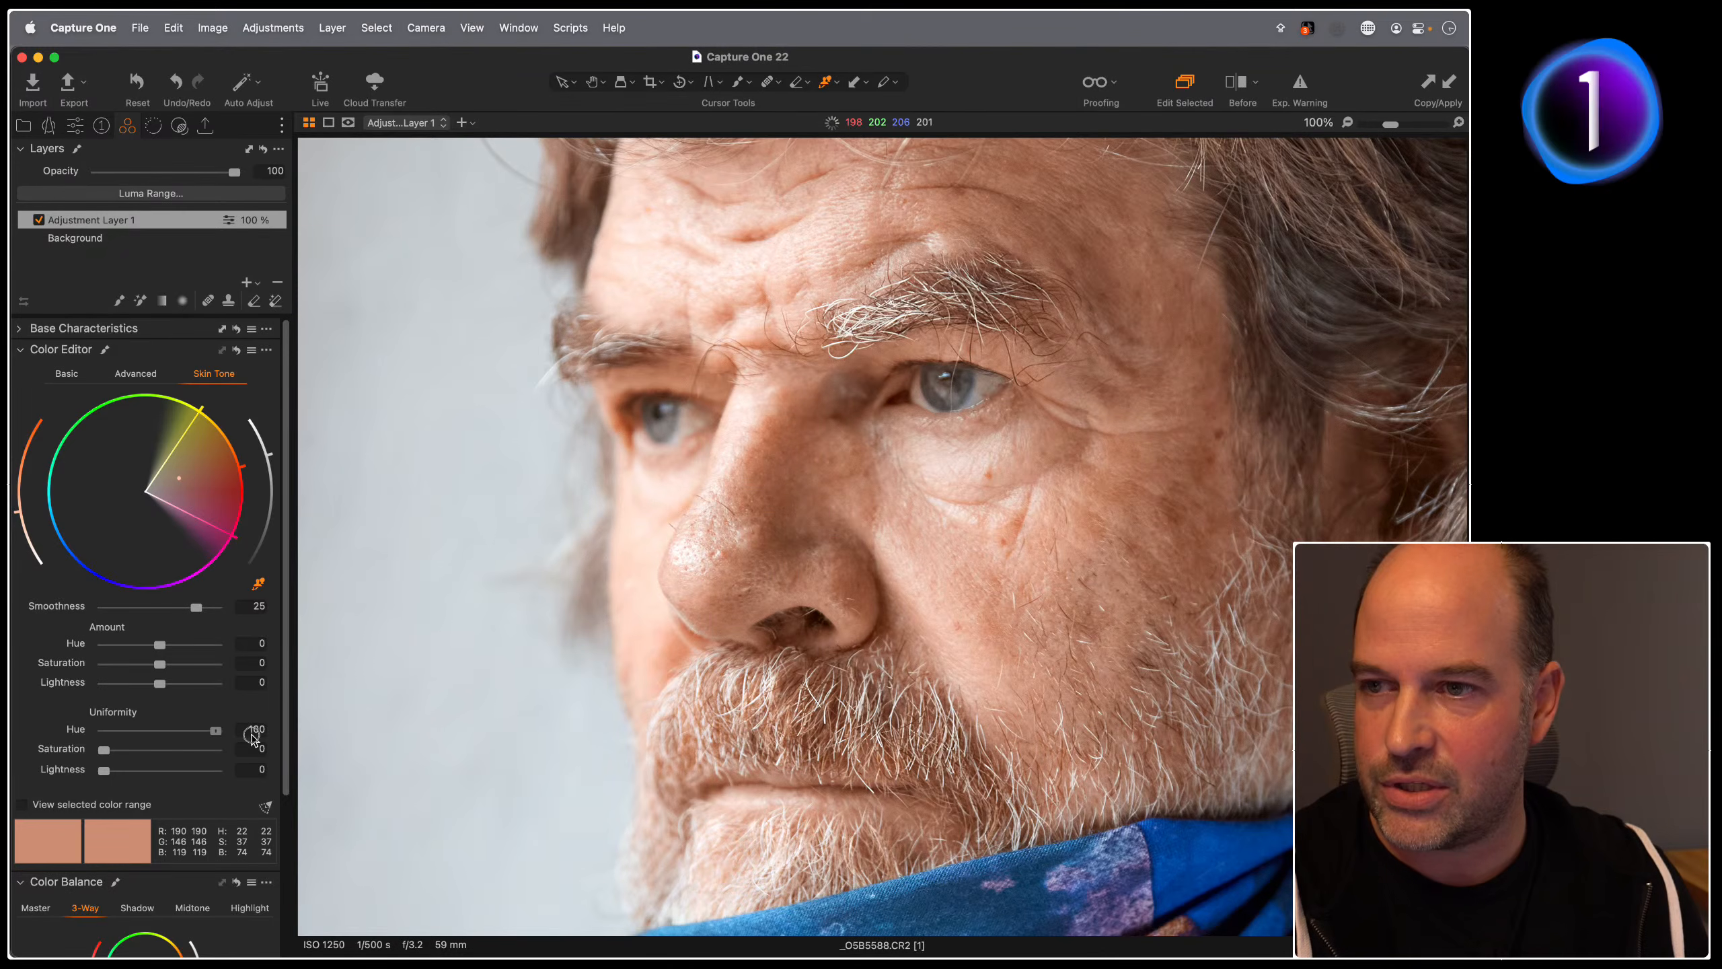
left_click_drag(103, 749, 136, 774)
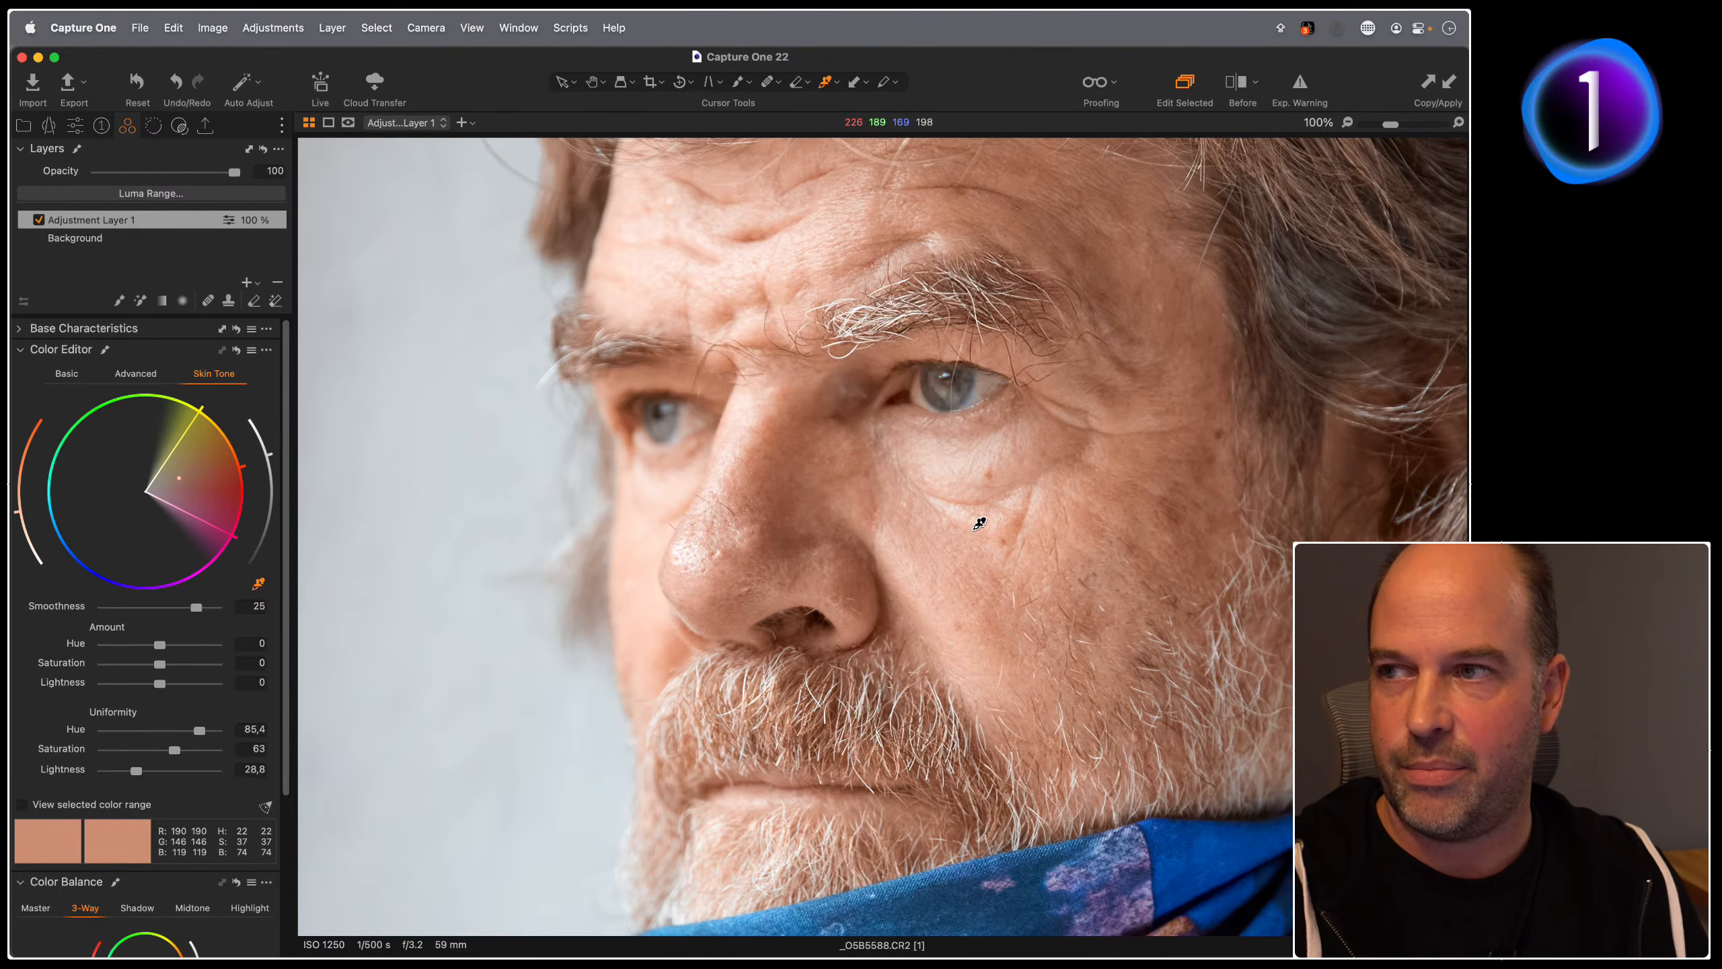
double_click(139, 220)
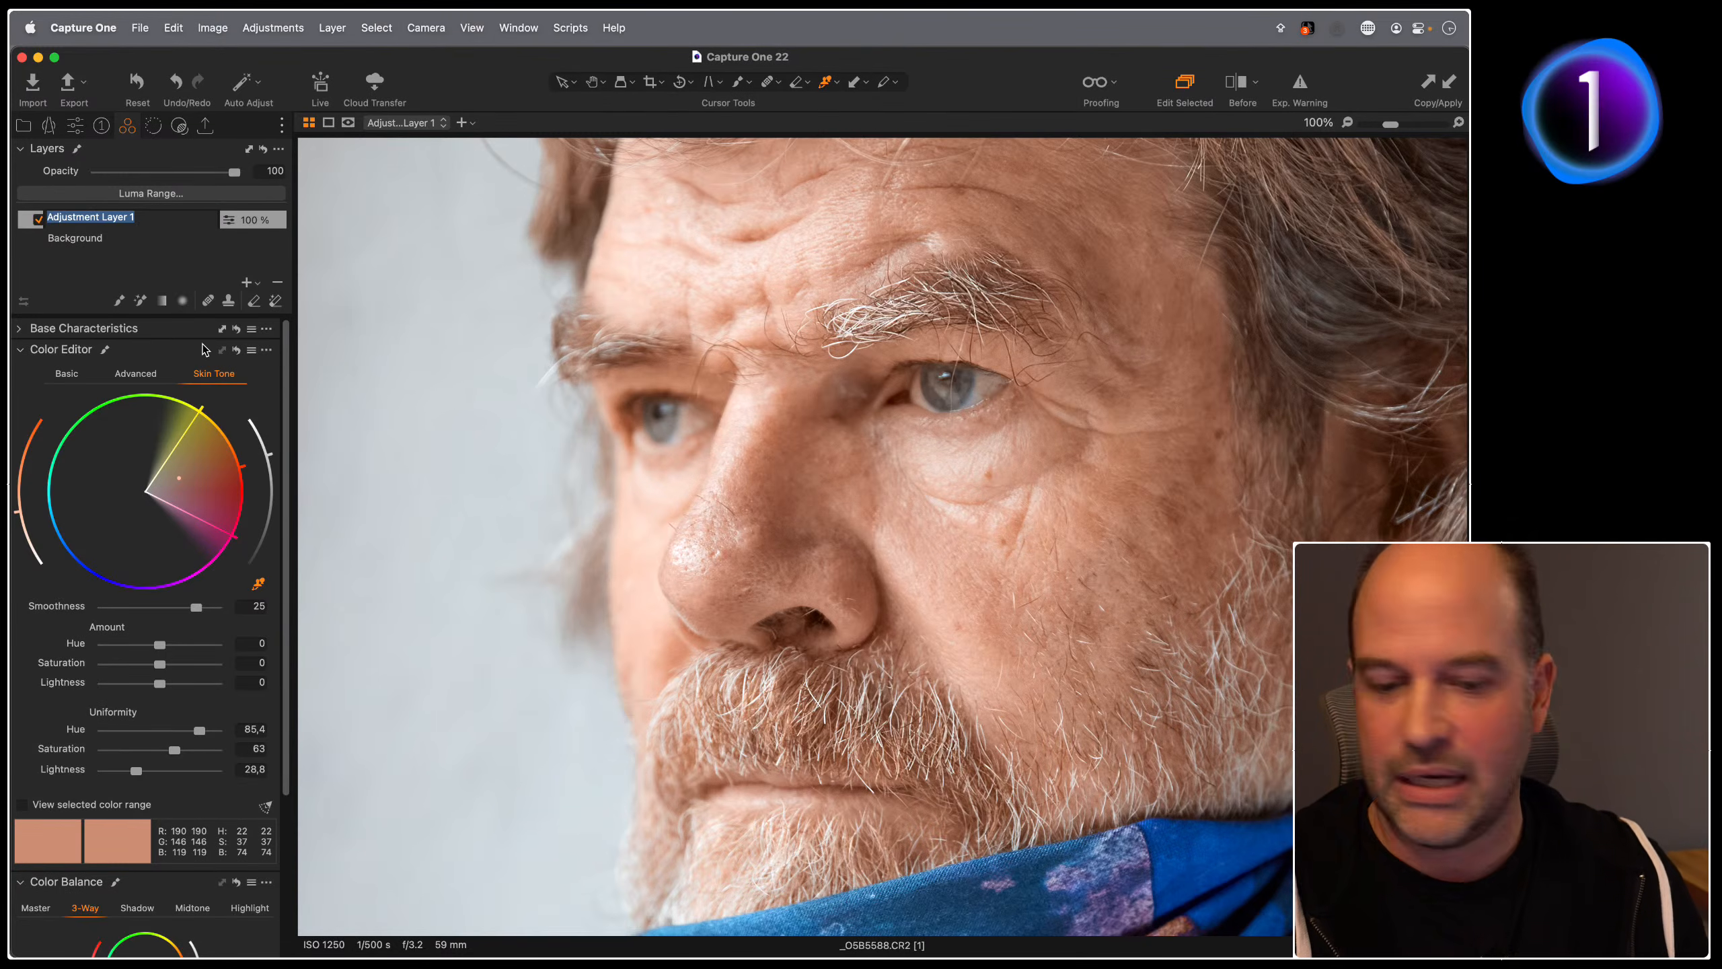
type("SKIN")
key("Return")
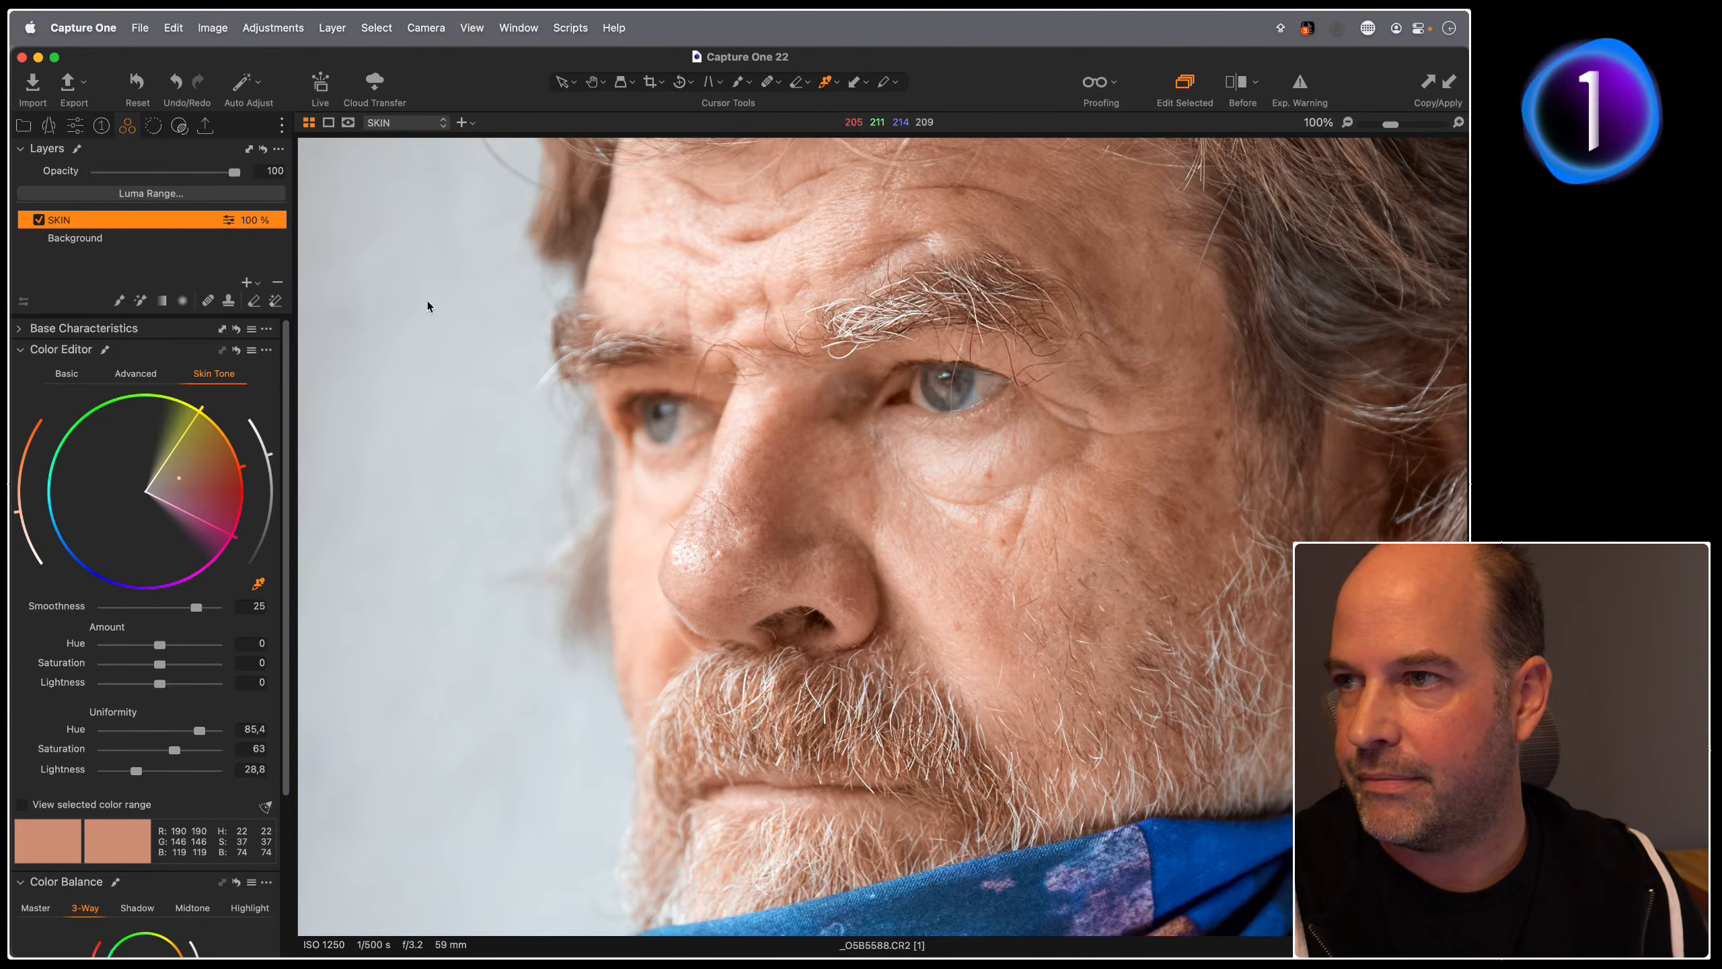
Step: Invert the SKIN layer's mask and brush the skin correction onto the reddish nose, cheek and forehead
right_click(93, 223)
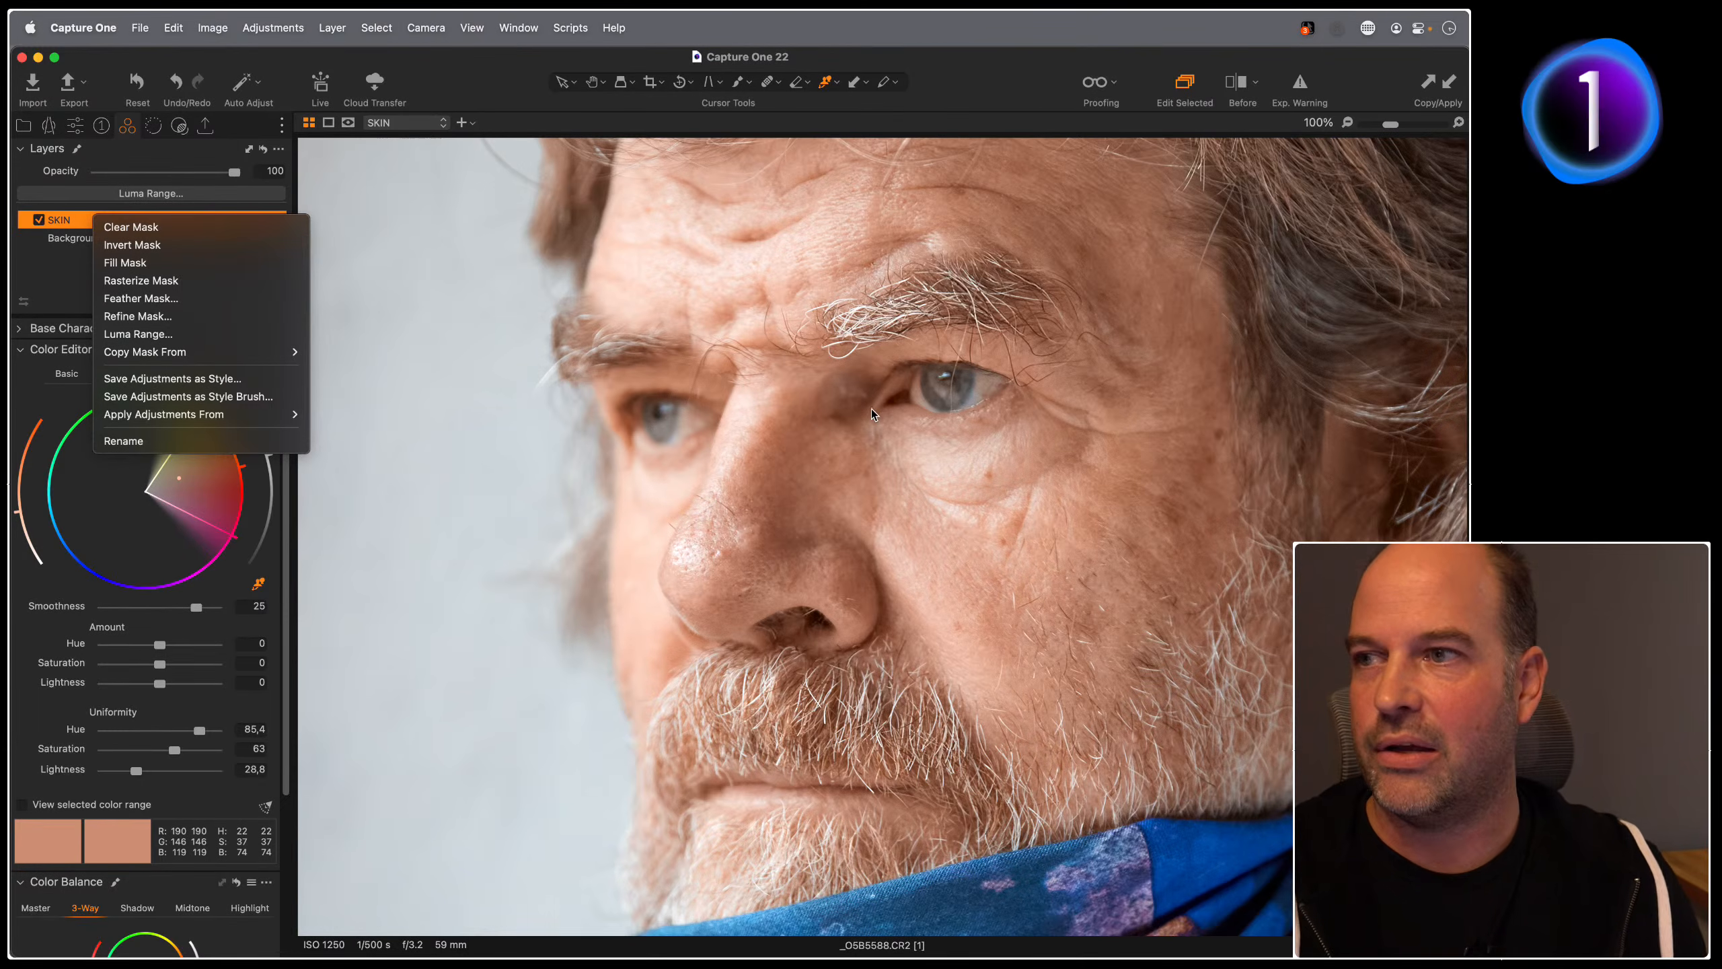
left_click(186, 245)
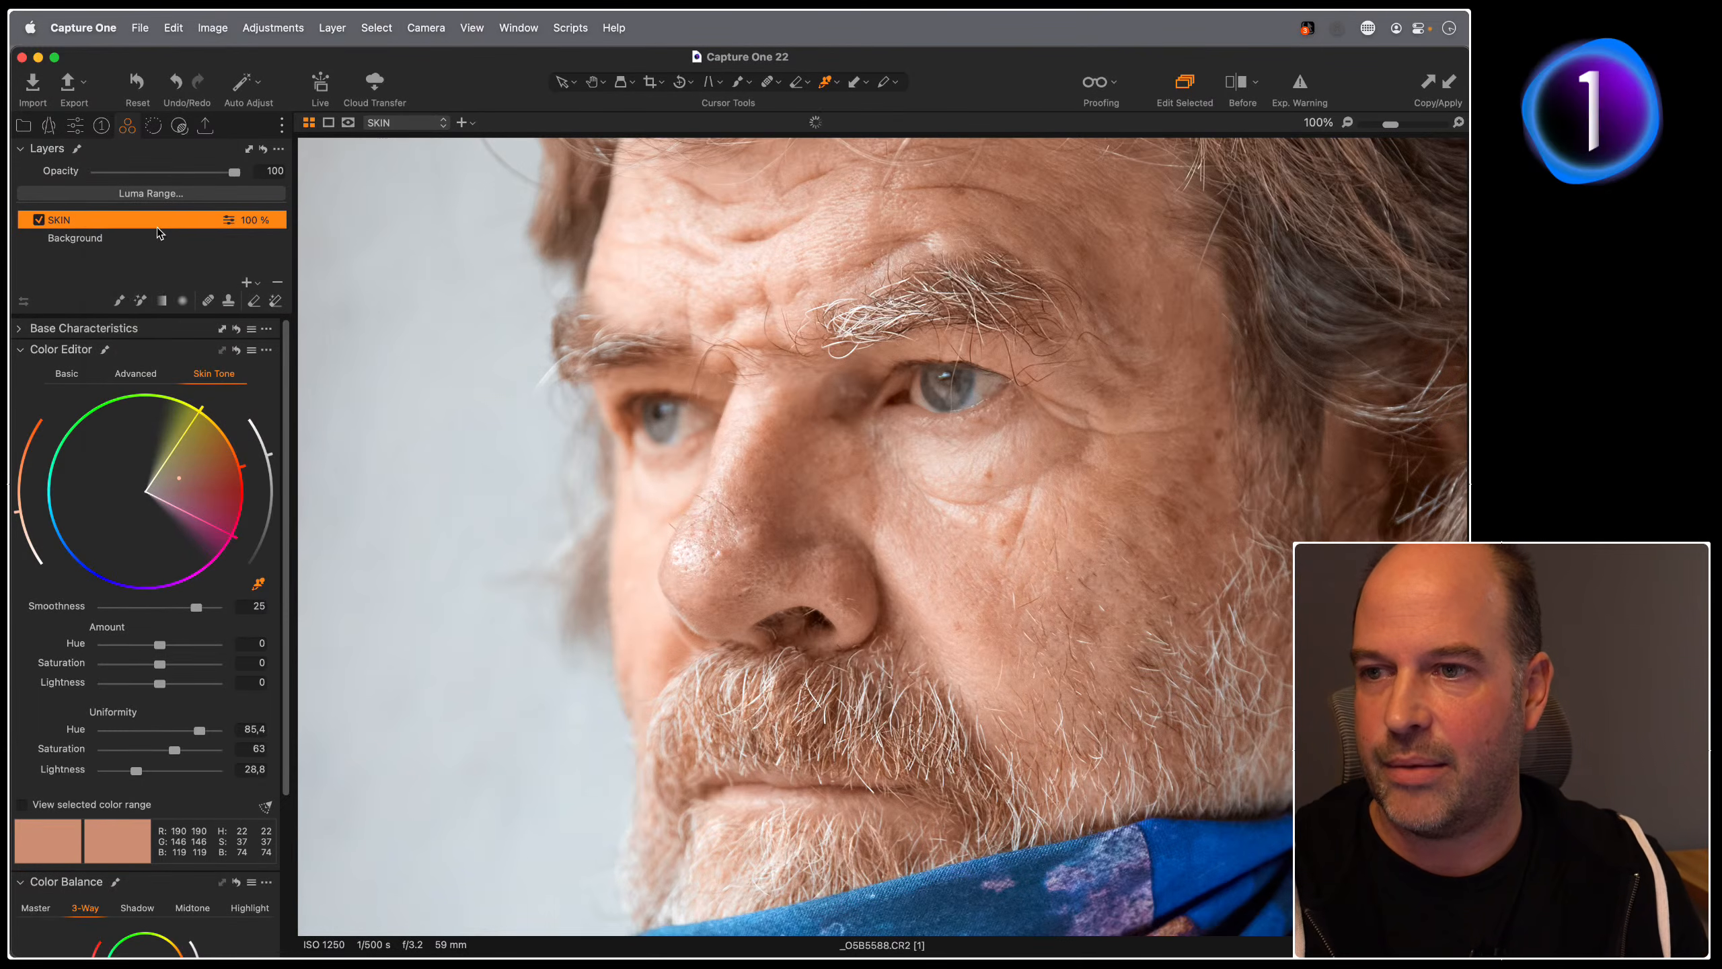
left_click(120, 302)
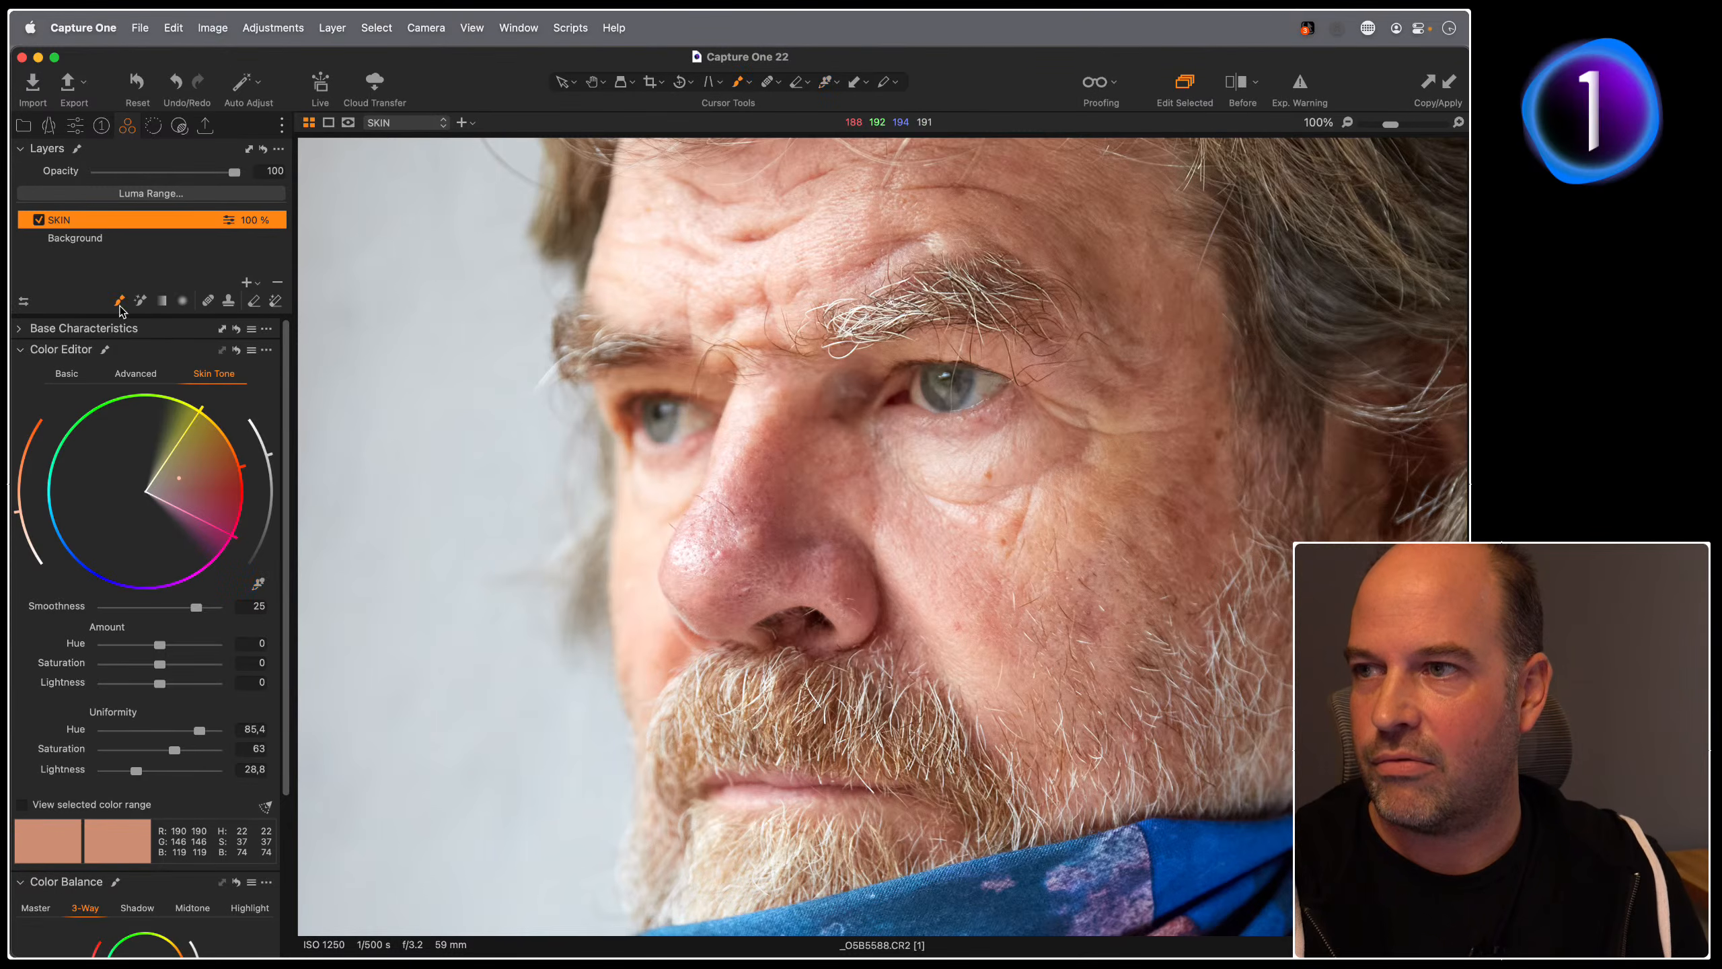
right_click(763, 519)
left_click_drag(763, 519, 753, 518)
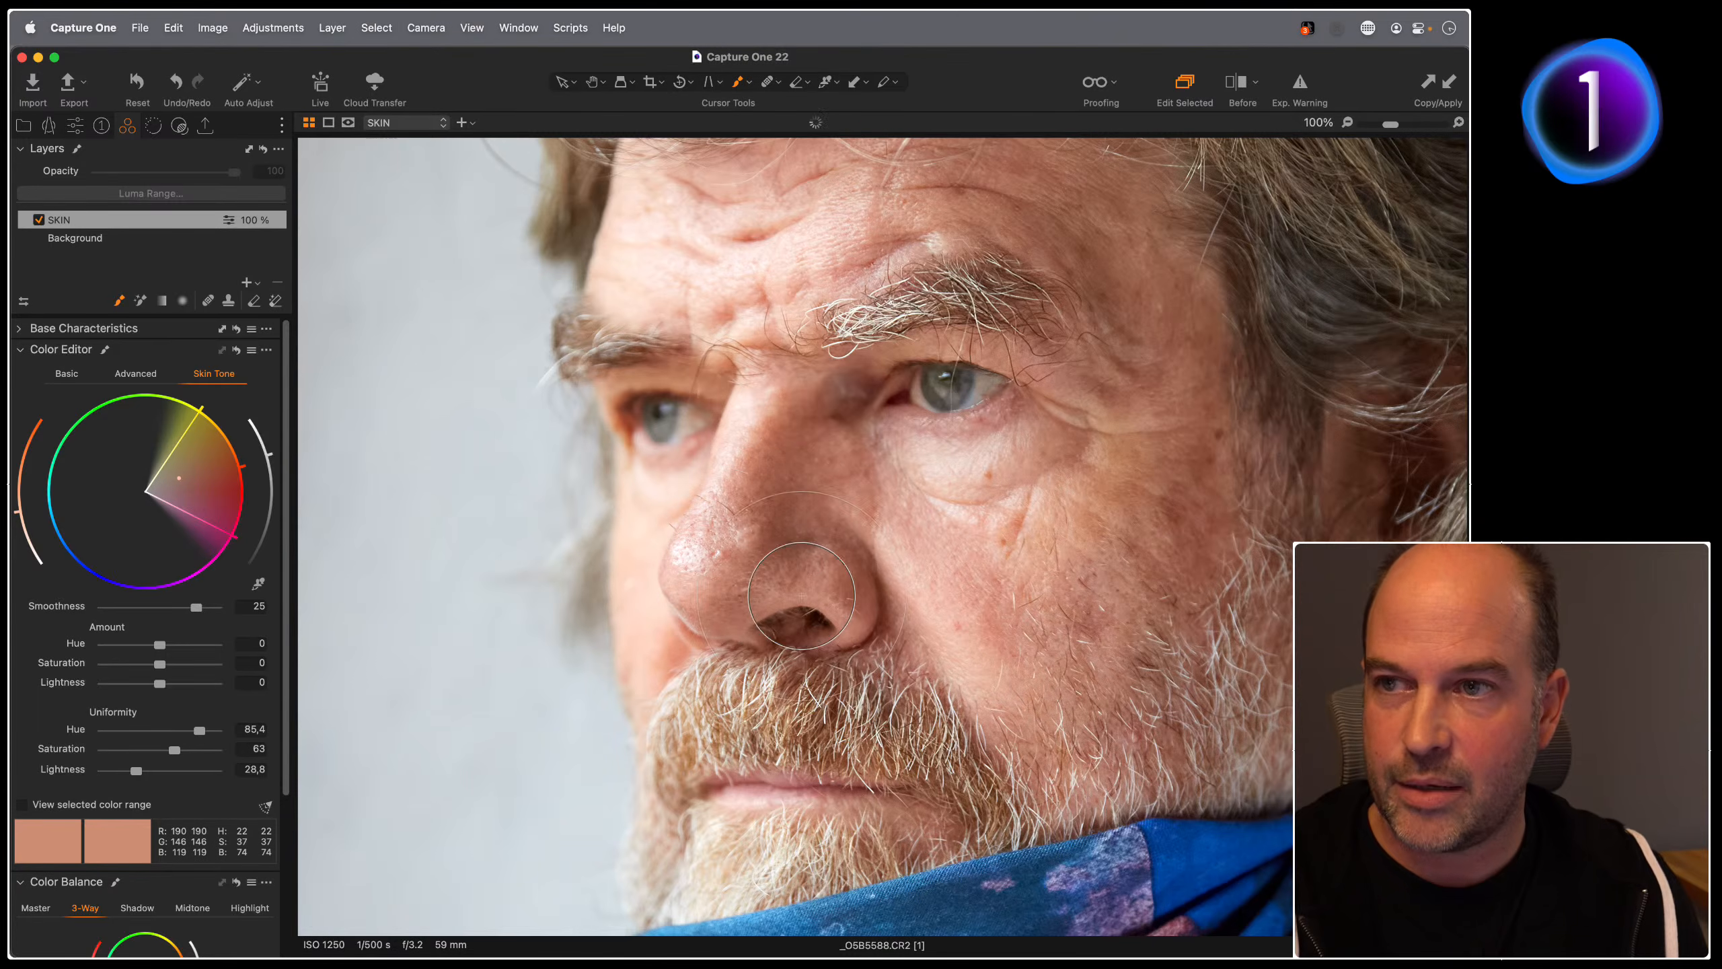
scroll(736, 613, "up", 5)
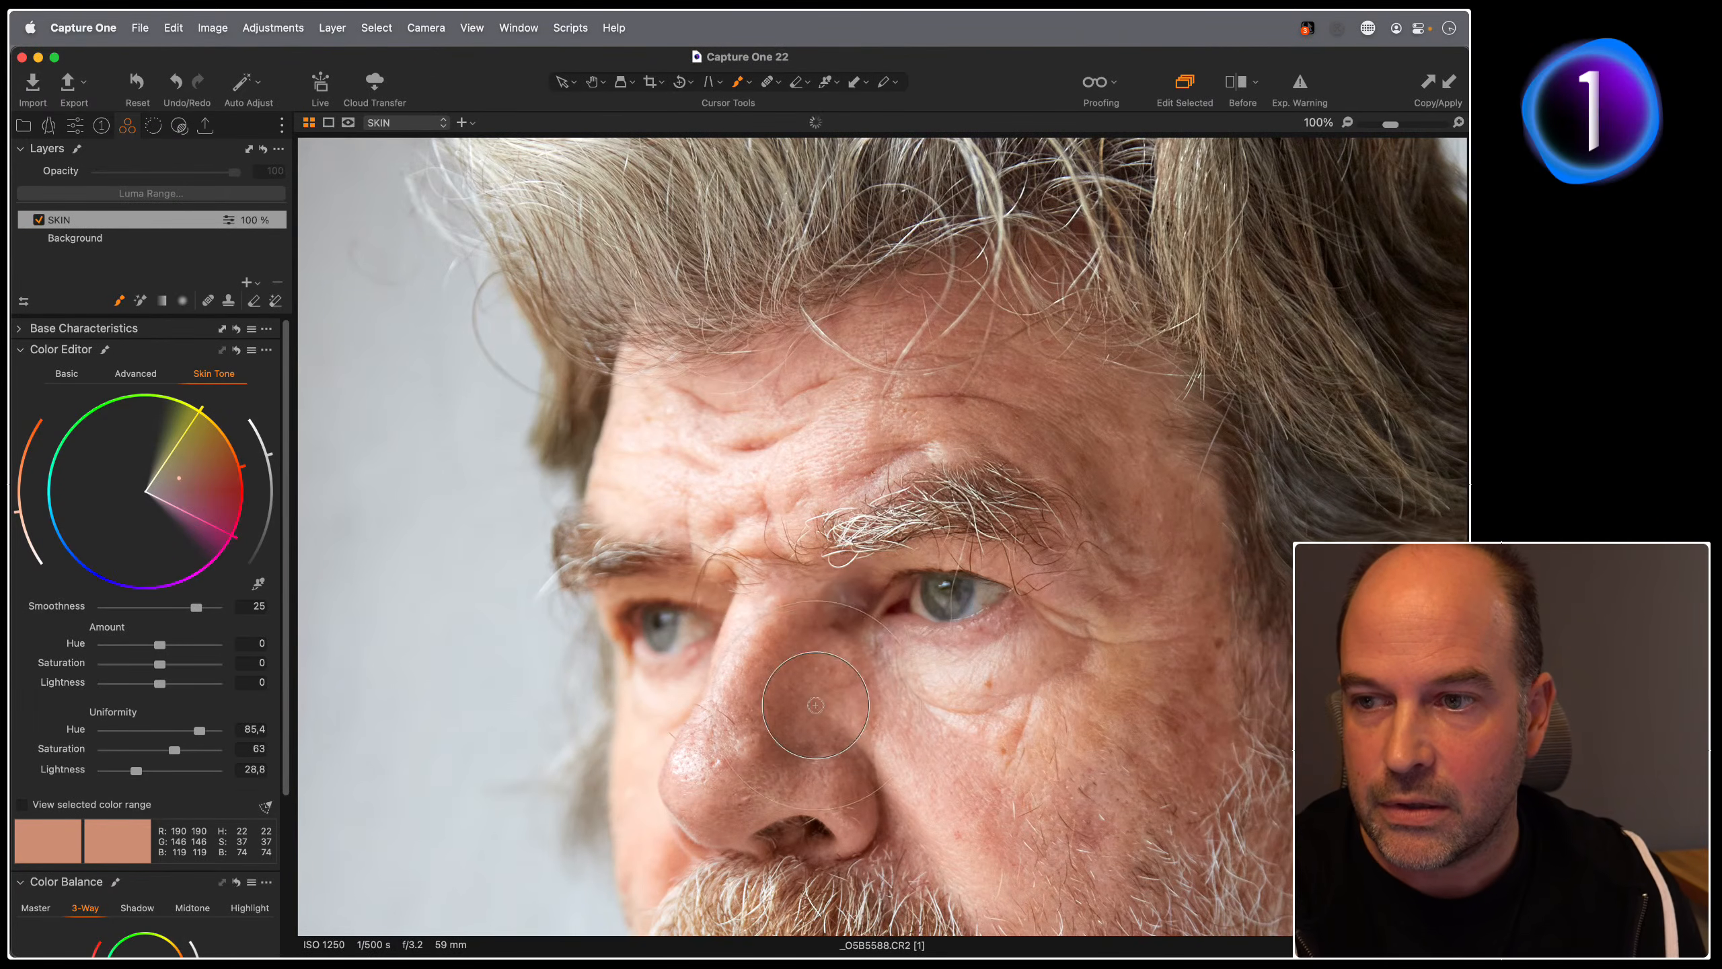
scroll(955, 739, "down", 6)
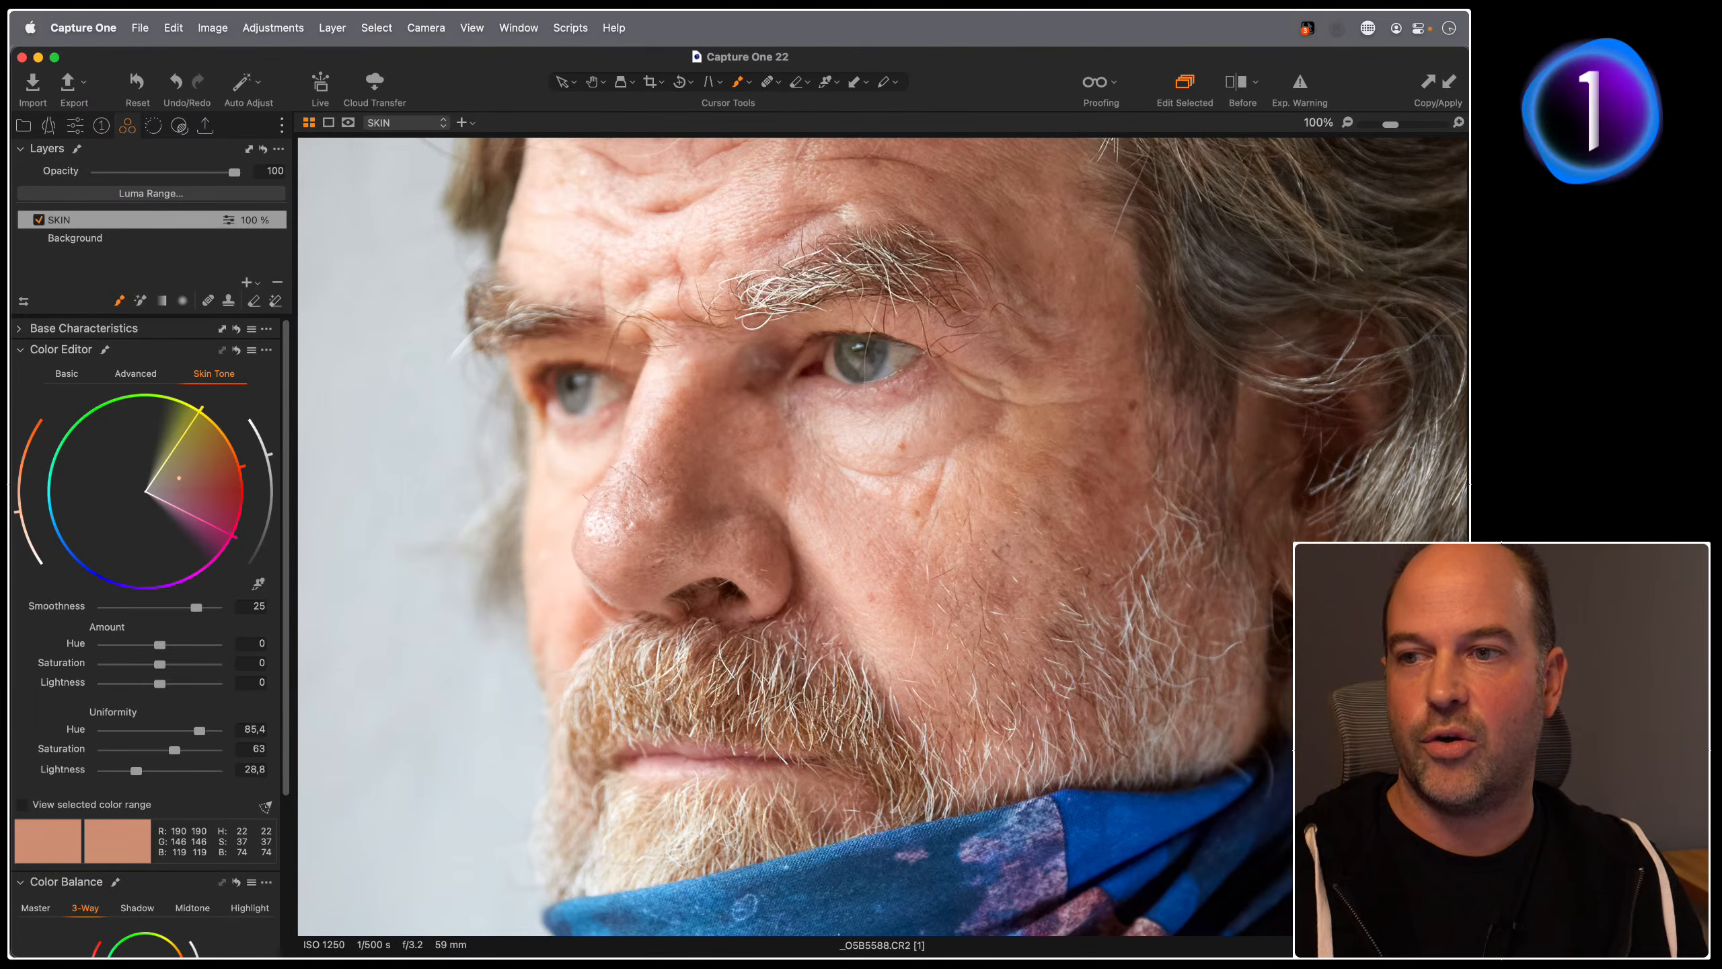
Step: Check the painted SKIN mask overlay on the nose, cheek and forehead
key("m")
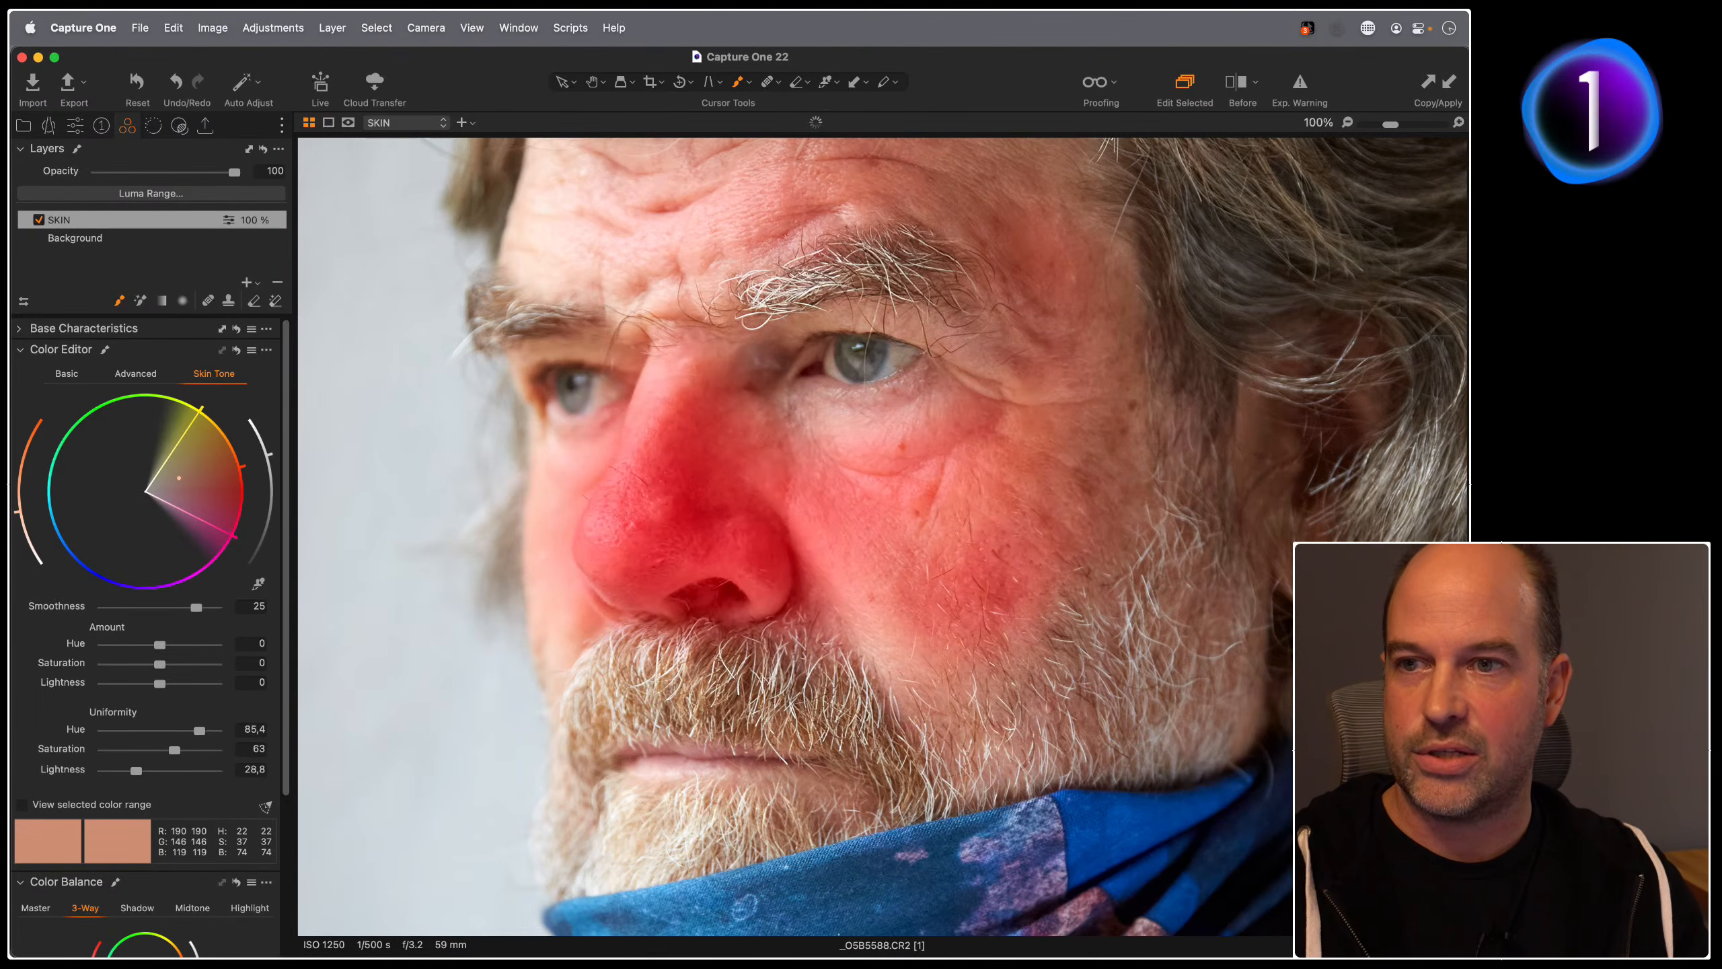
key("m")
key("m")
key("m")
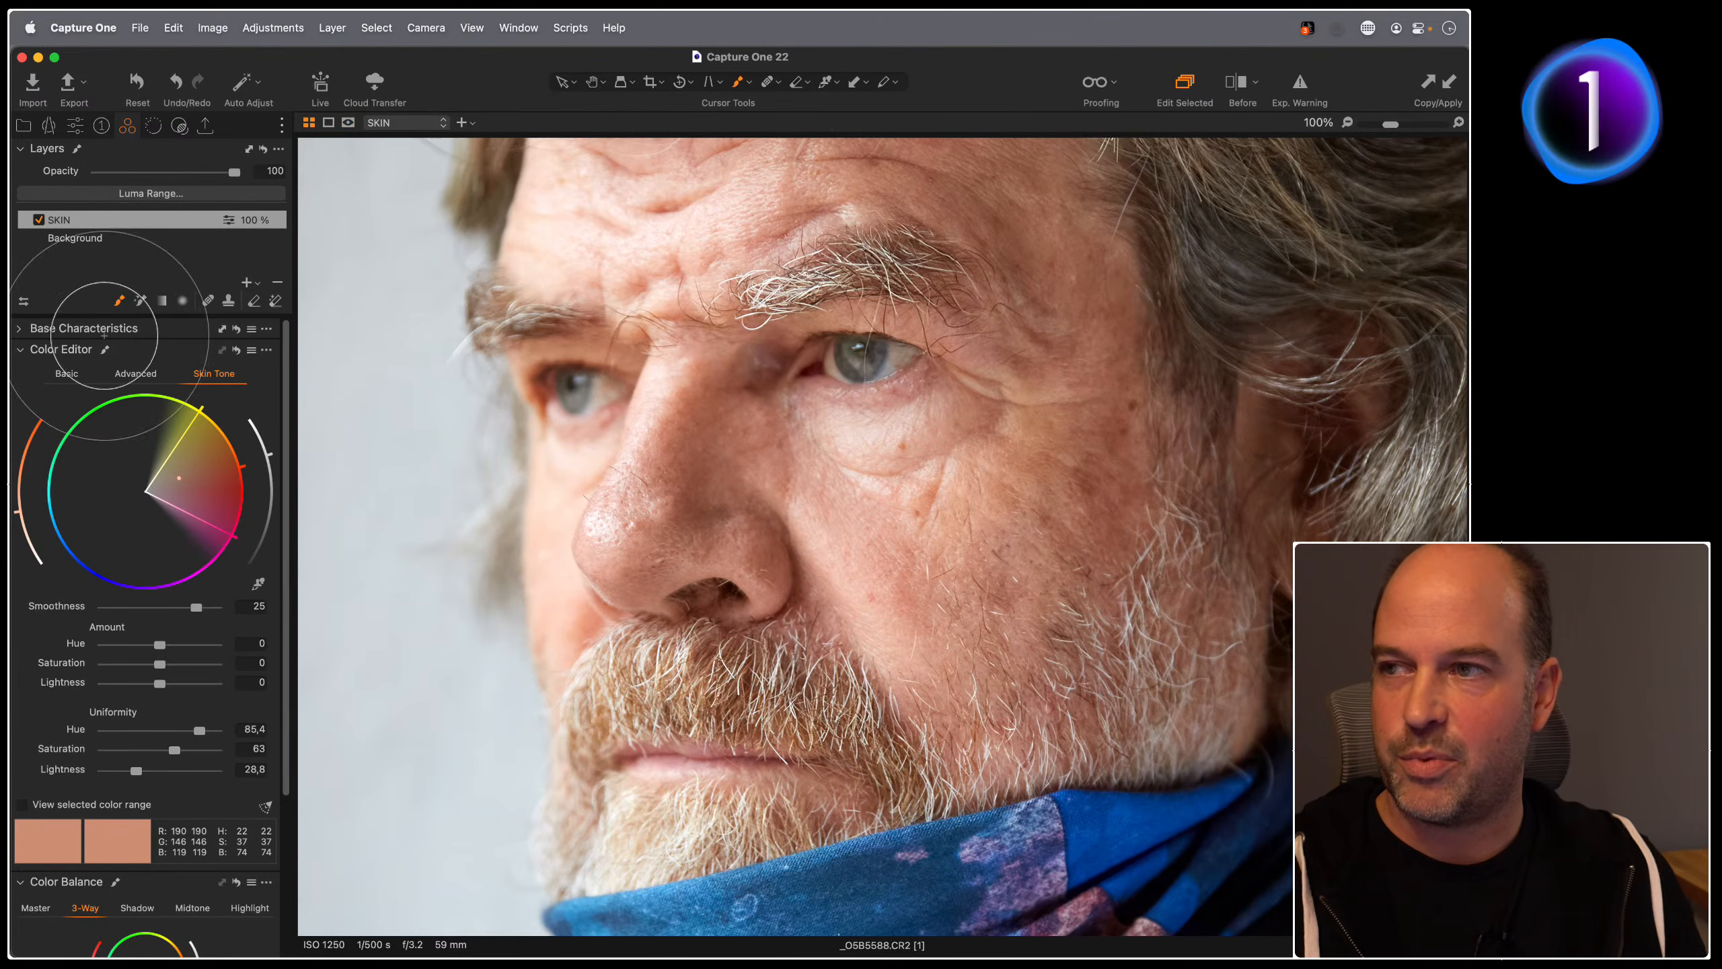
Step: Compare the face with and without the SKIN layer and set the layer's opacity to 92
left_click(38, 220)
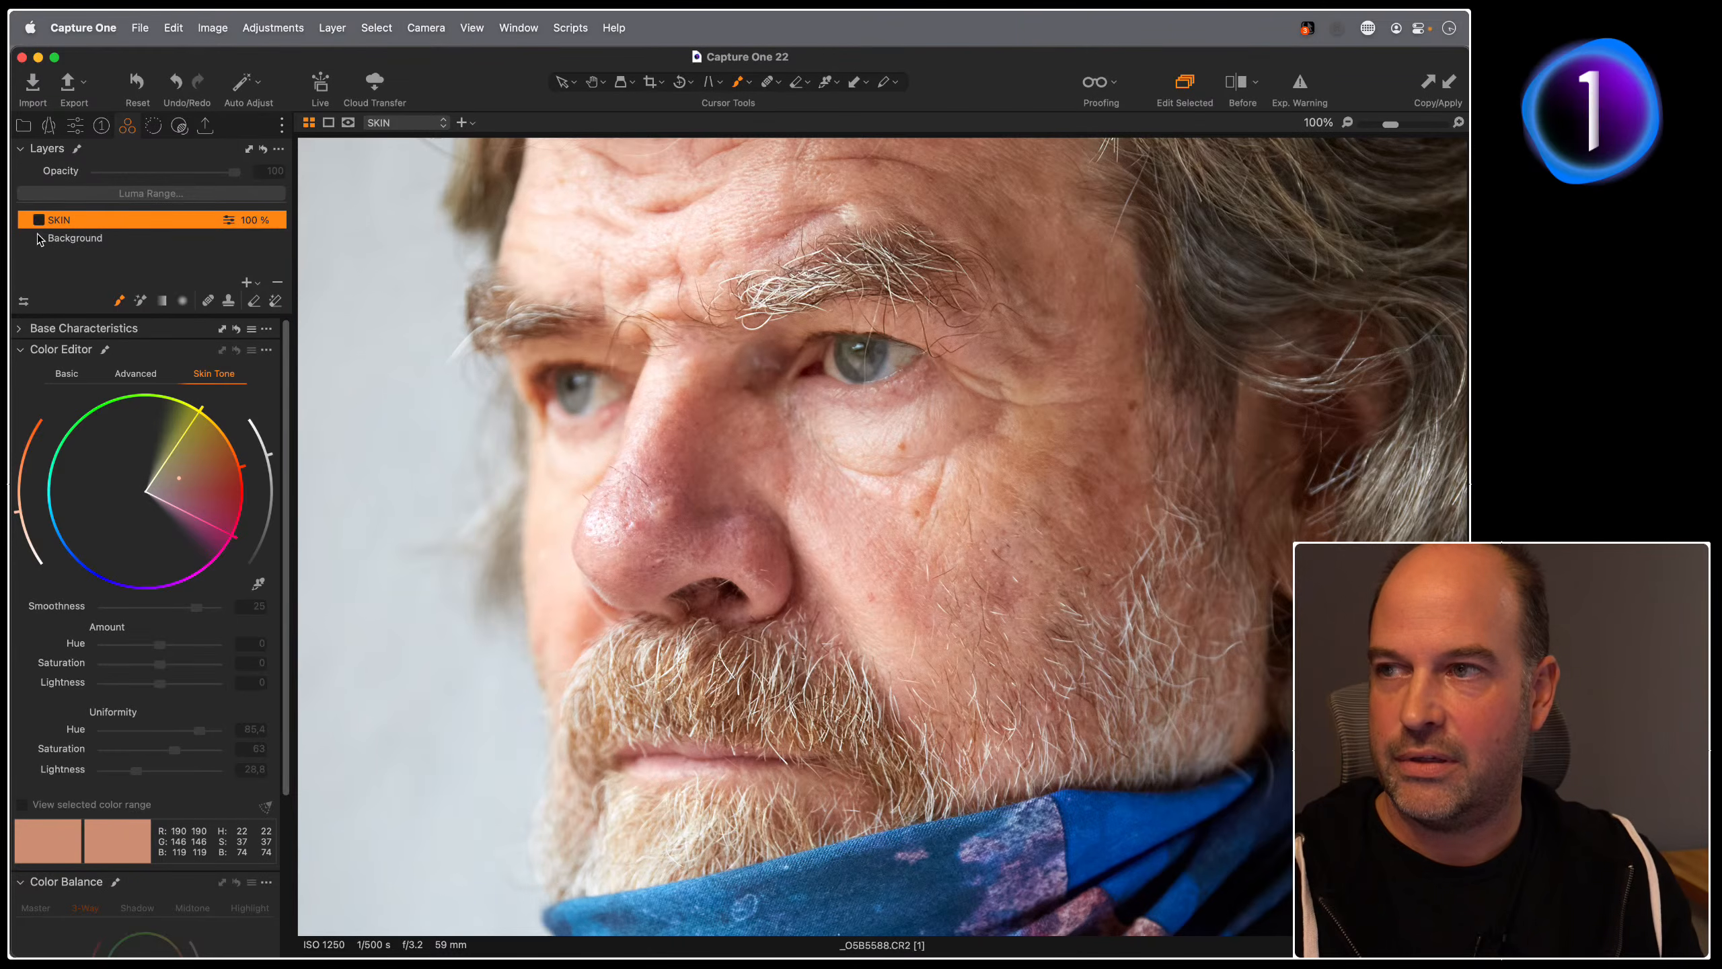
left_click(38, 221)
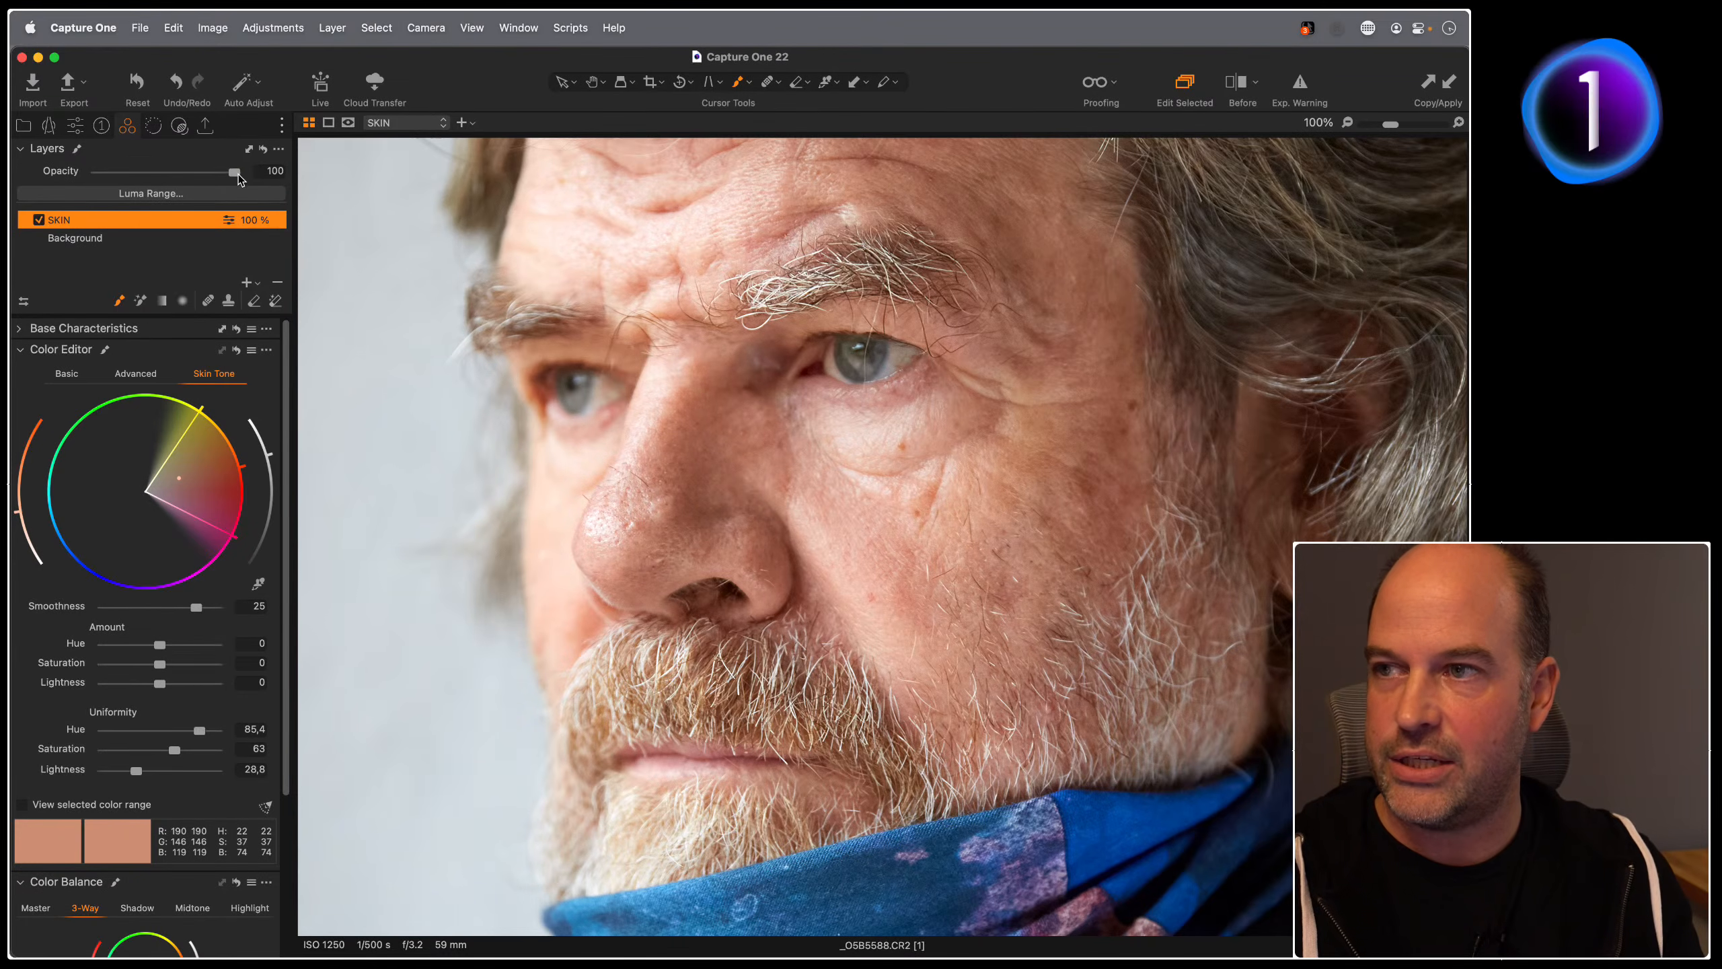
left_click_drag(234, 172, 80, 180)
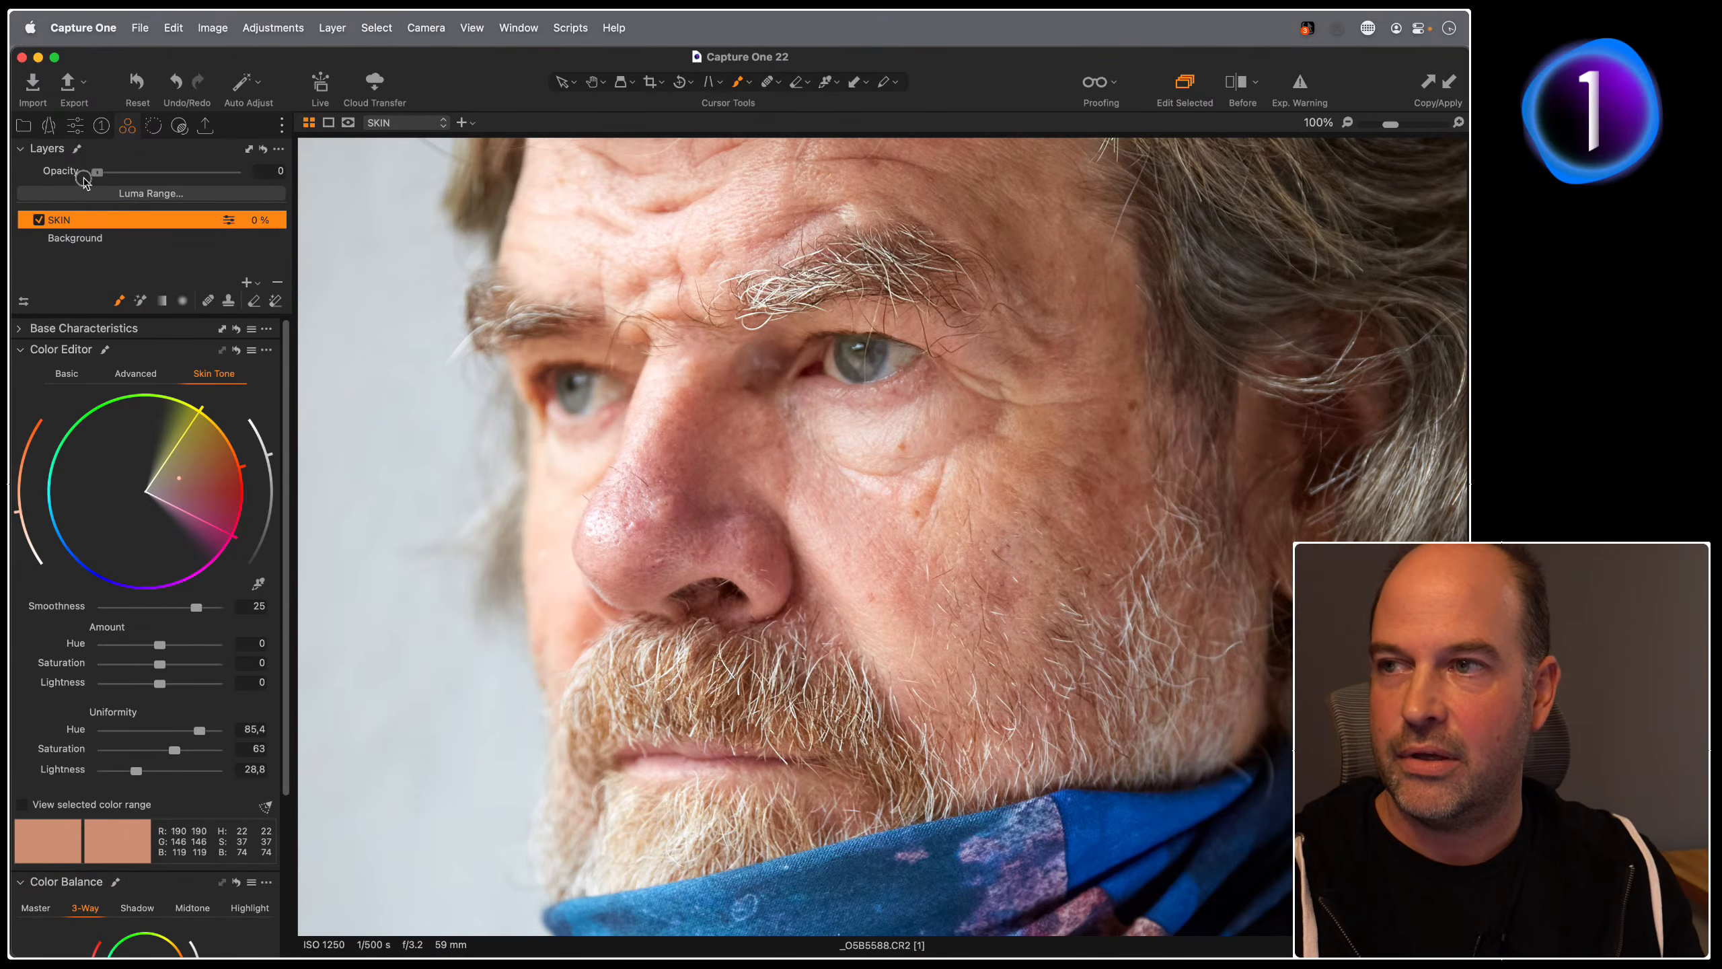
left_click_drag(84, 180, 224, 173)
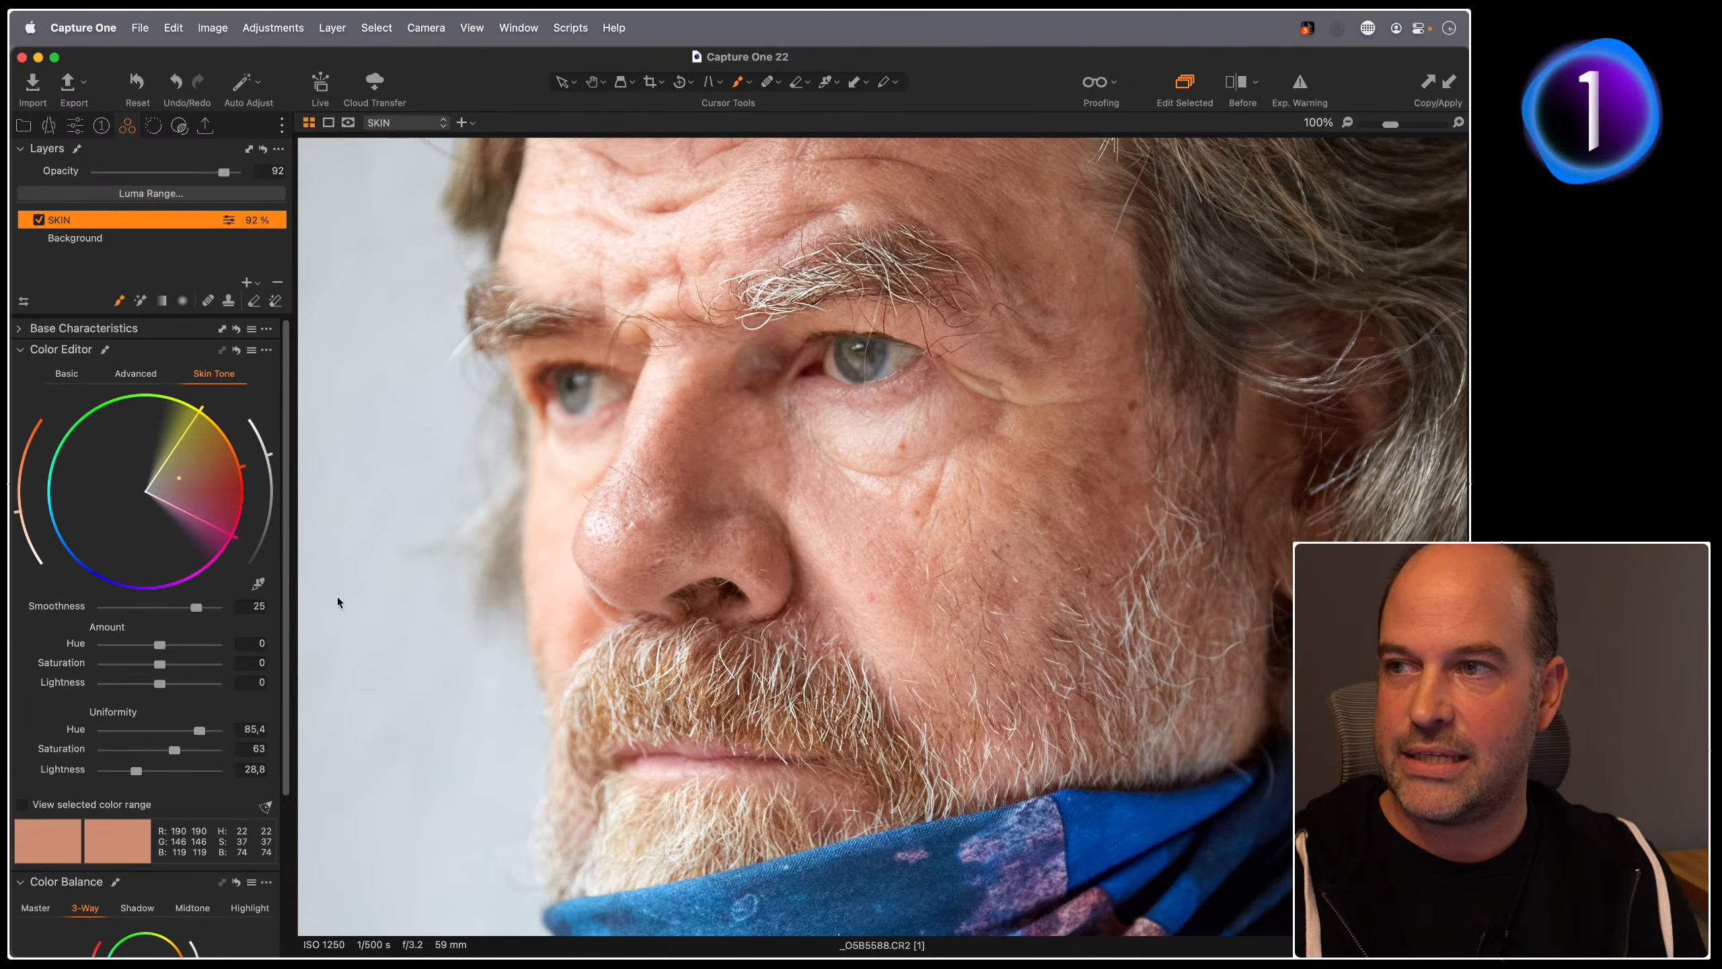
Step: Retouch the shiny highlights along the nose with the Heal brush on a separate heal layer
right_click(793, 556)
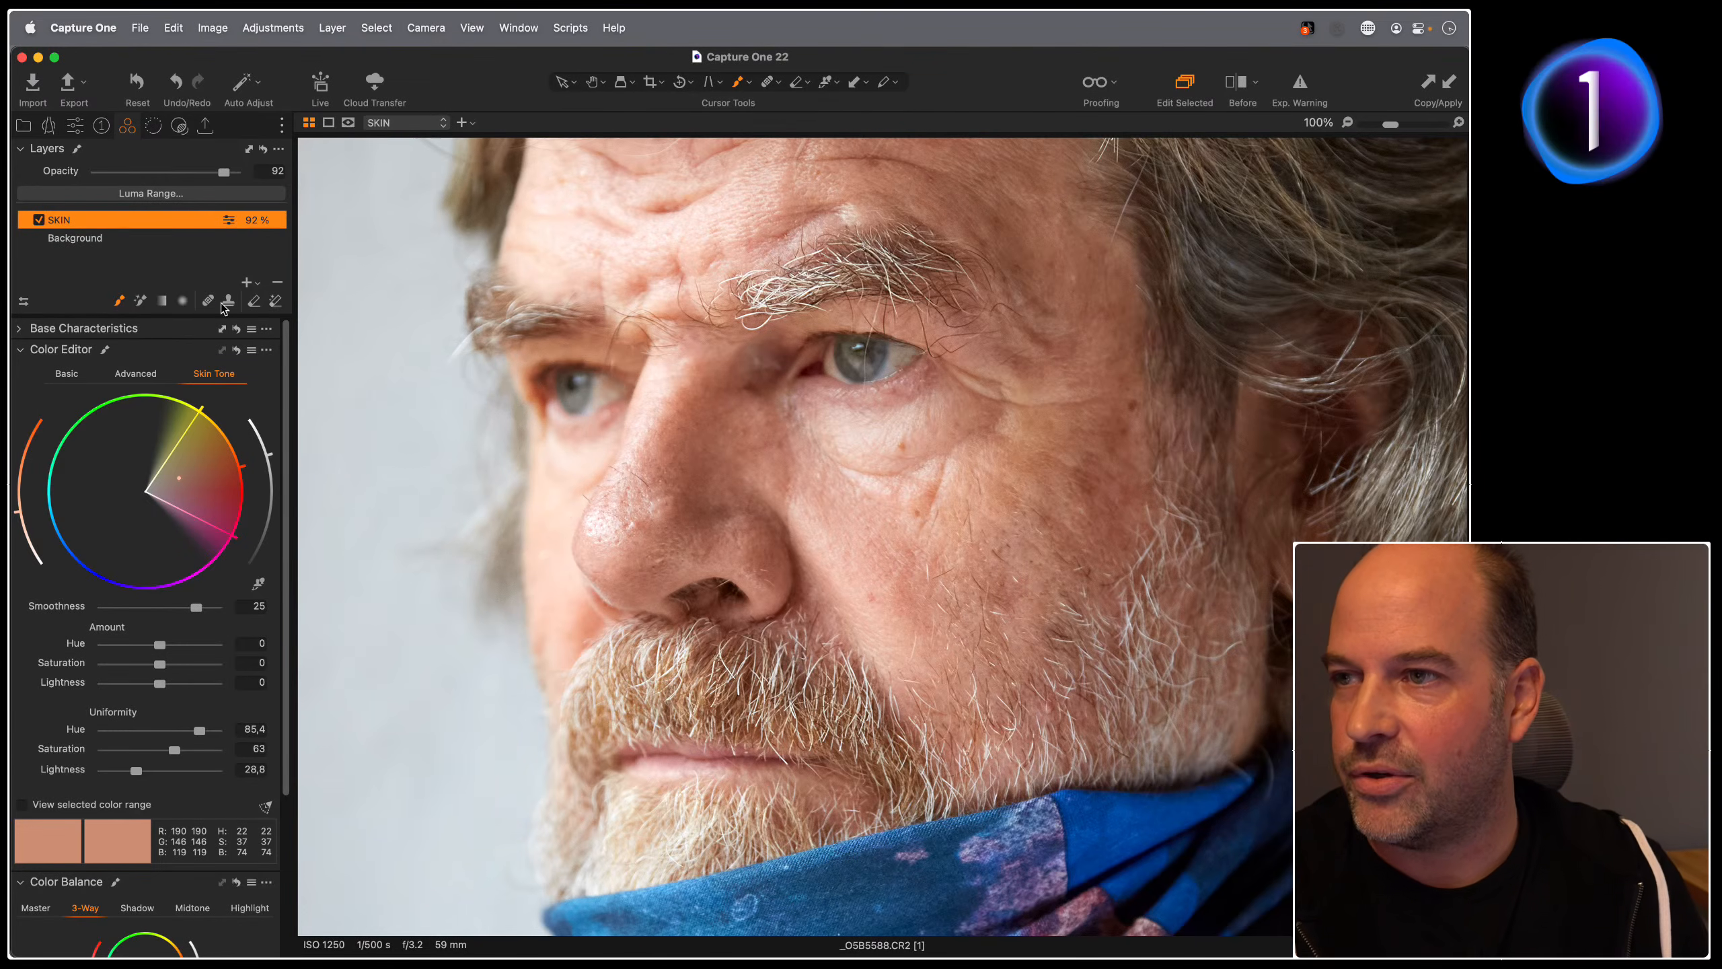
mouse_move(629, 468)
left_mouse_down()
mouse_move(650, 489)
mouse_move(592, 505)
left_mouse_up()
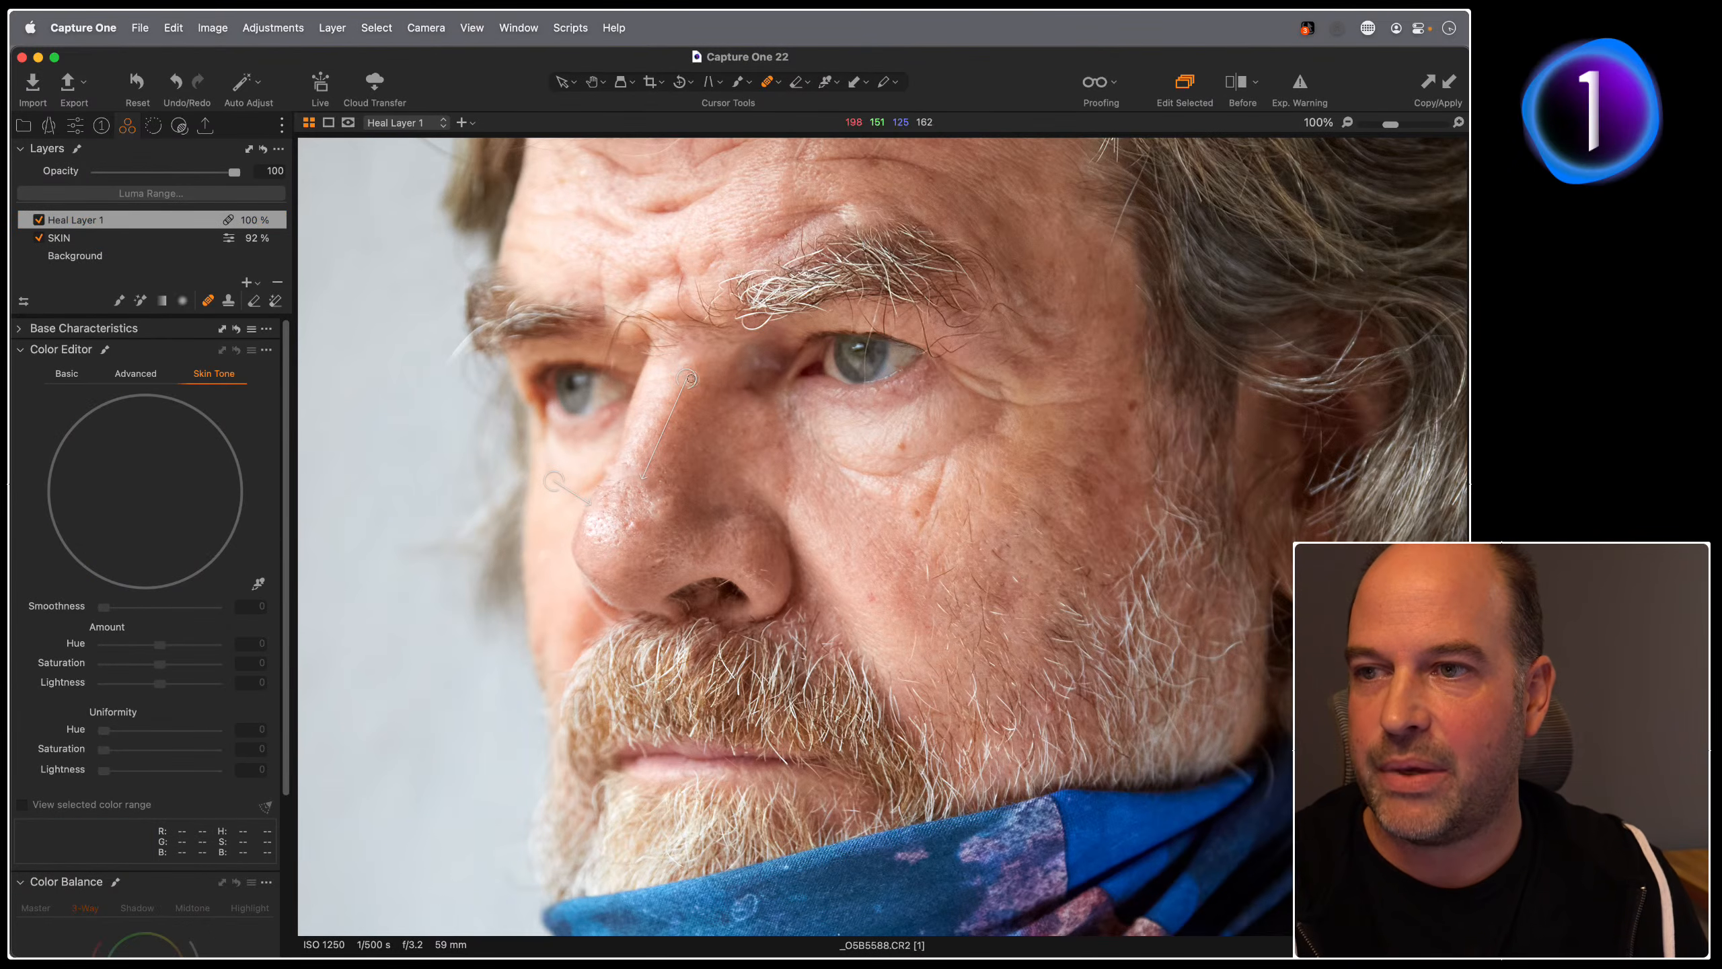
mouse_move(688, 380)
left_mouse_down()
mouse_move(633, 427)
mouse_move(626, 507)
left_mouse_up()
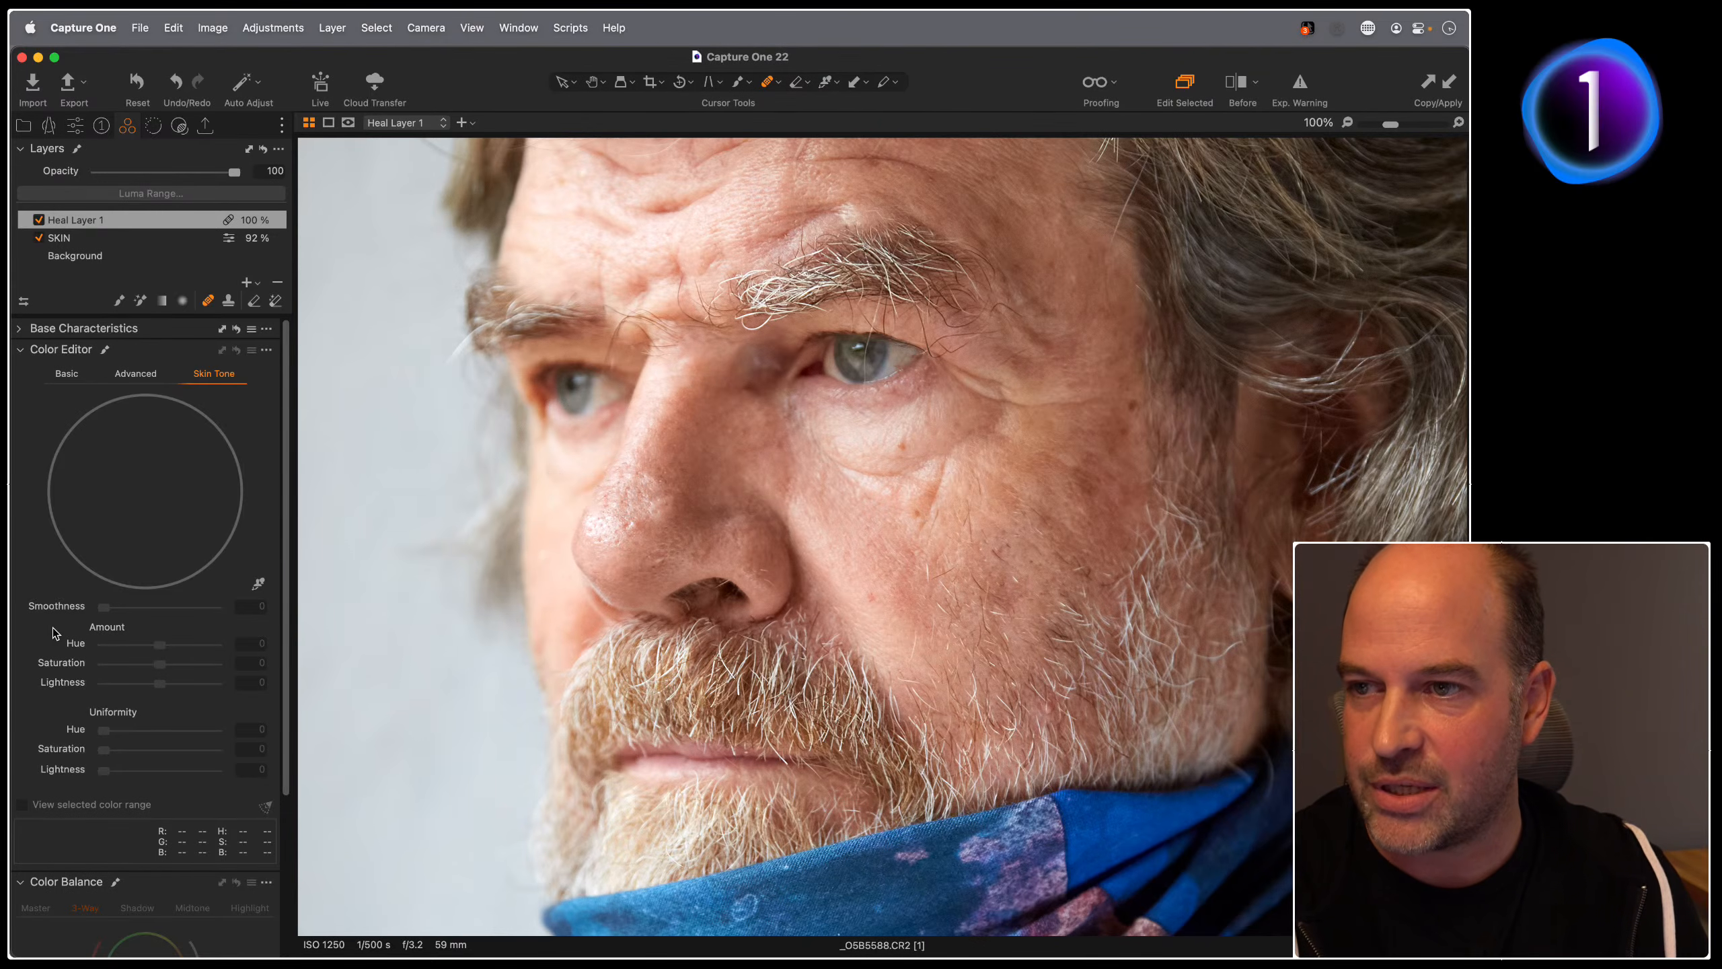
mouse_move(555, 483)
left_mouse_down()
mouse_move(601, 477)
mouse_move(579, 523)
left_mouse_up()
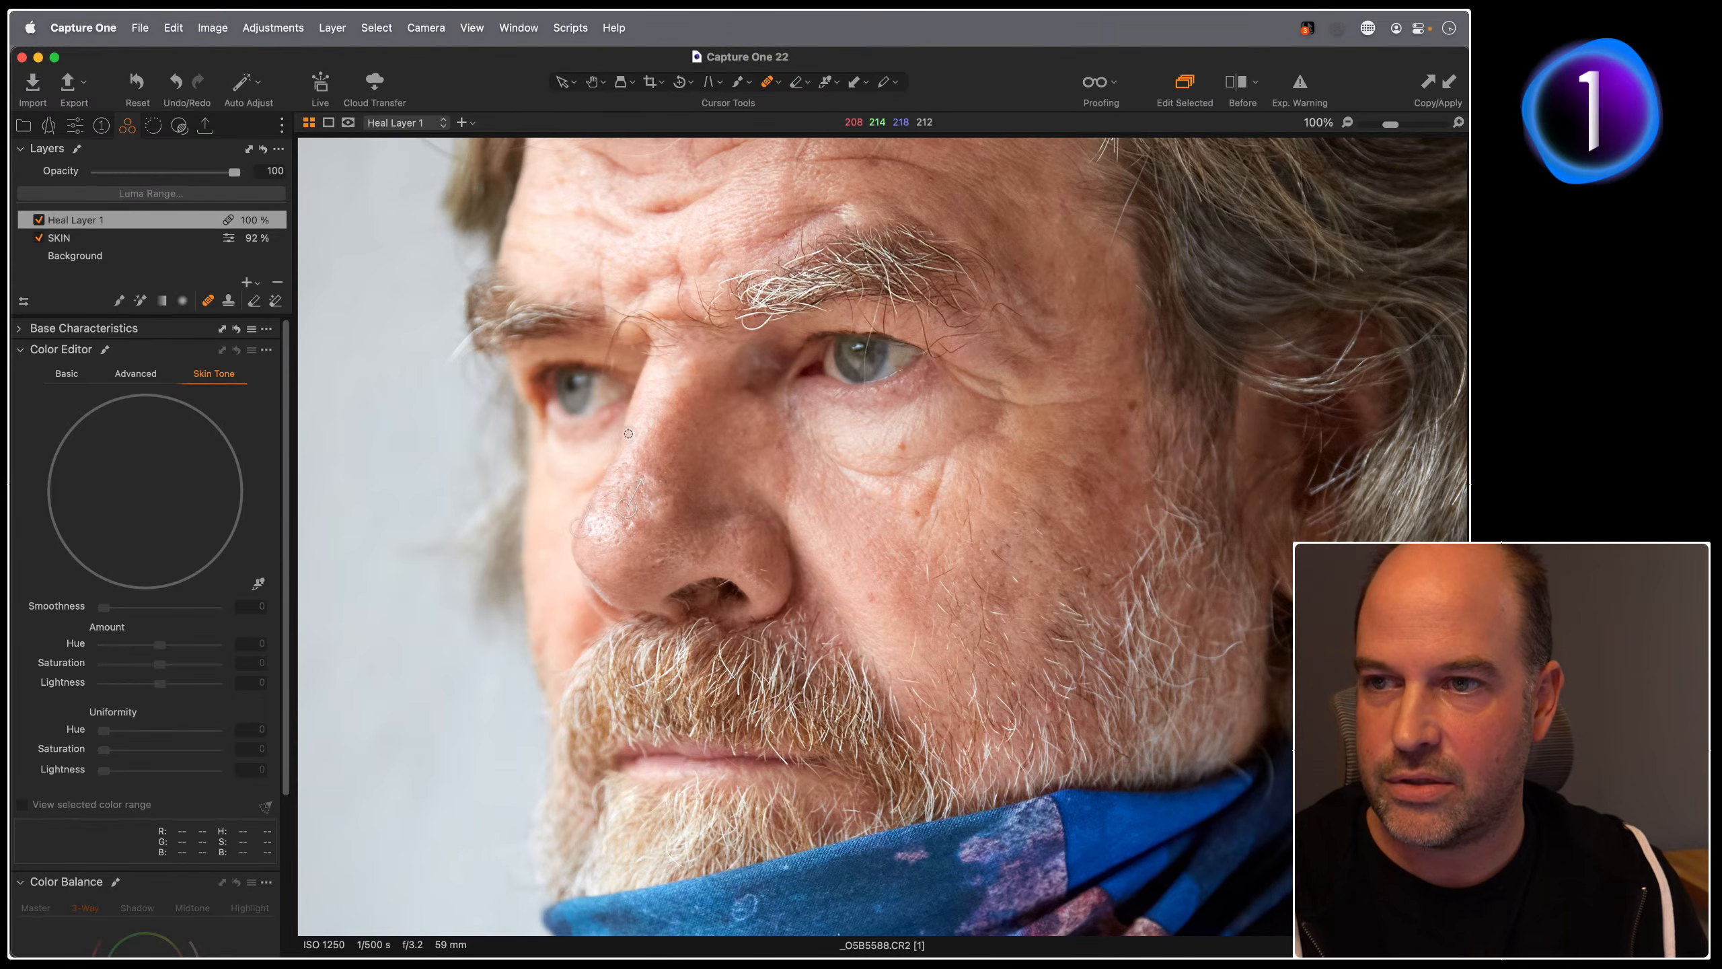
key("h")
double_click(905, 548)
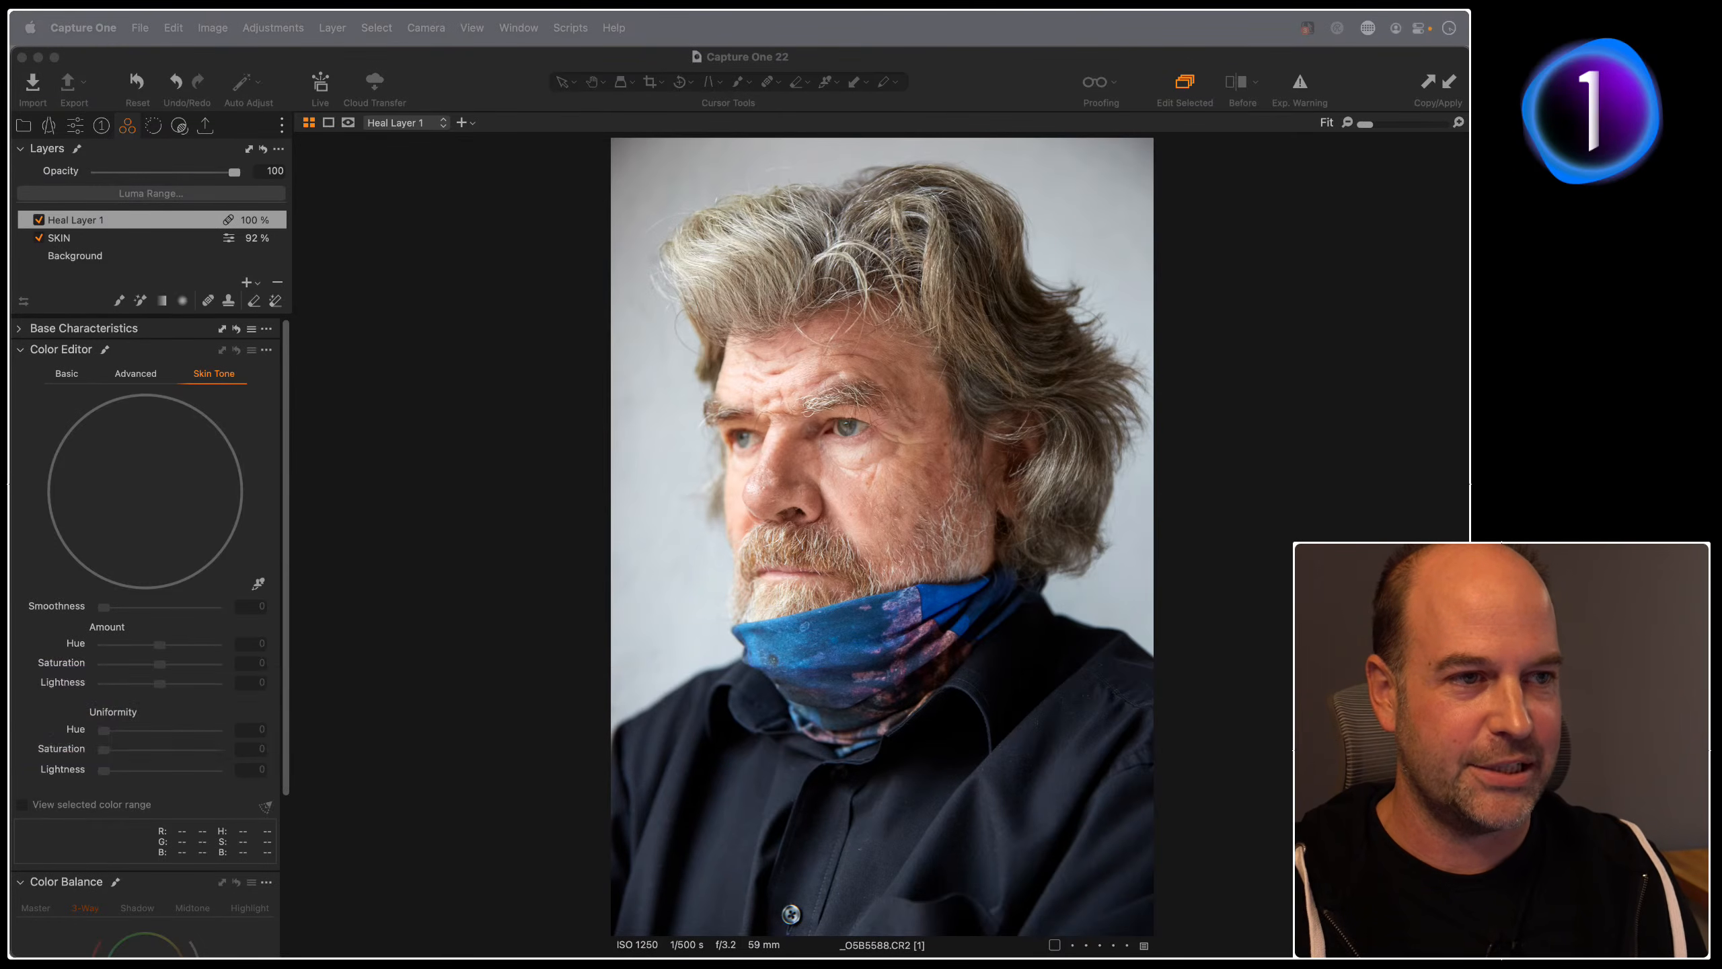
left_click(409, 471)
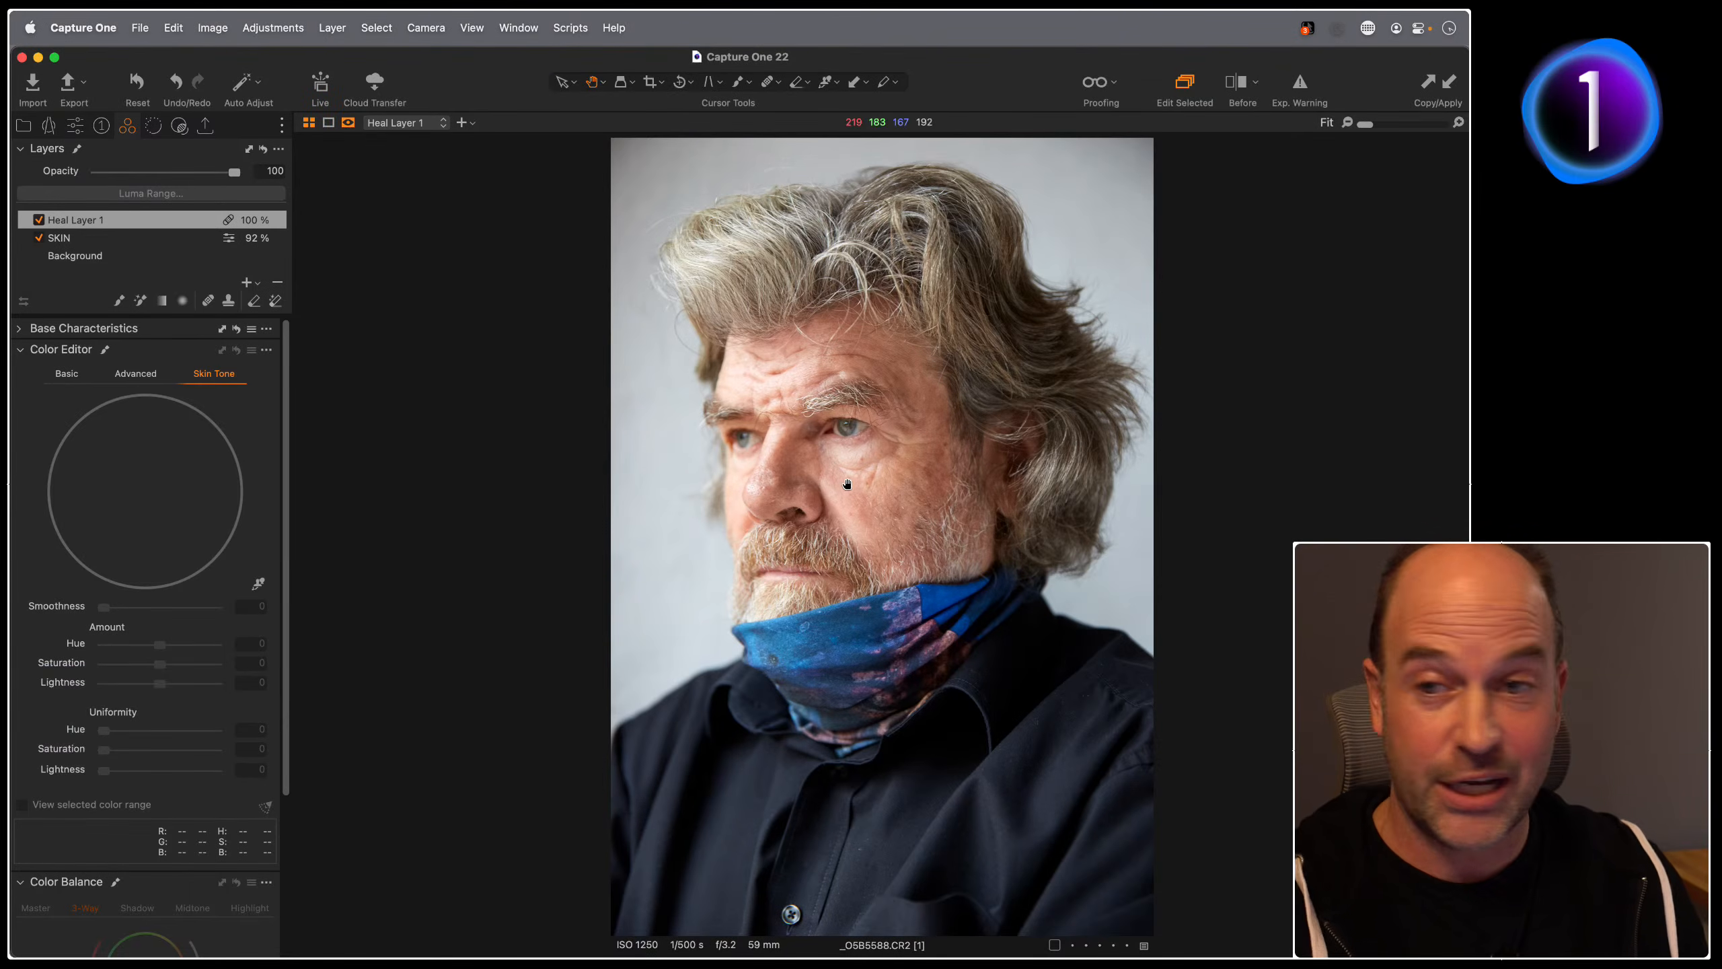
Step: Examine the SKIN layer's mask in grayscale over the whole portrait and review the brush settings
left_click(109, 237)
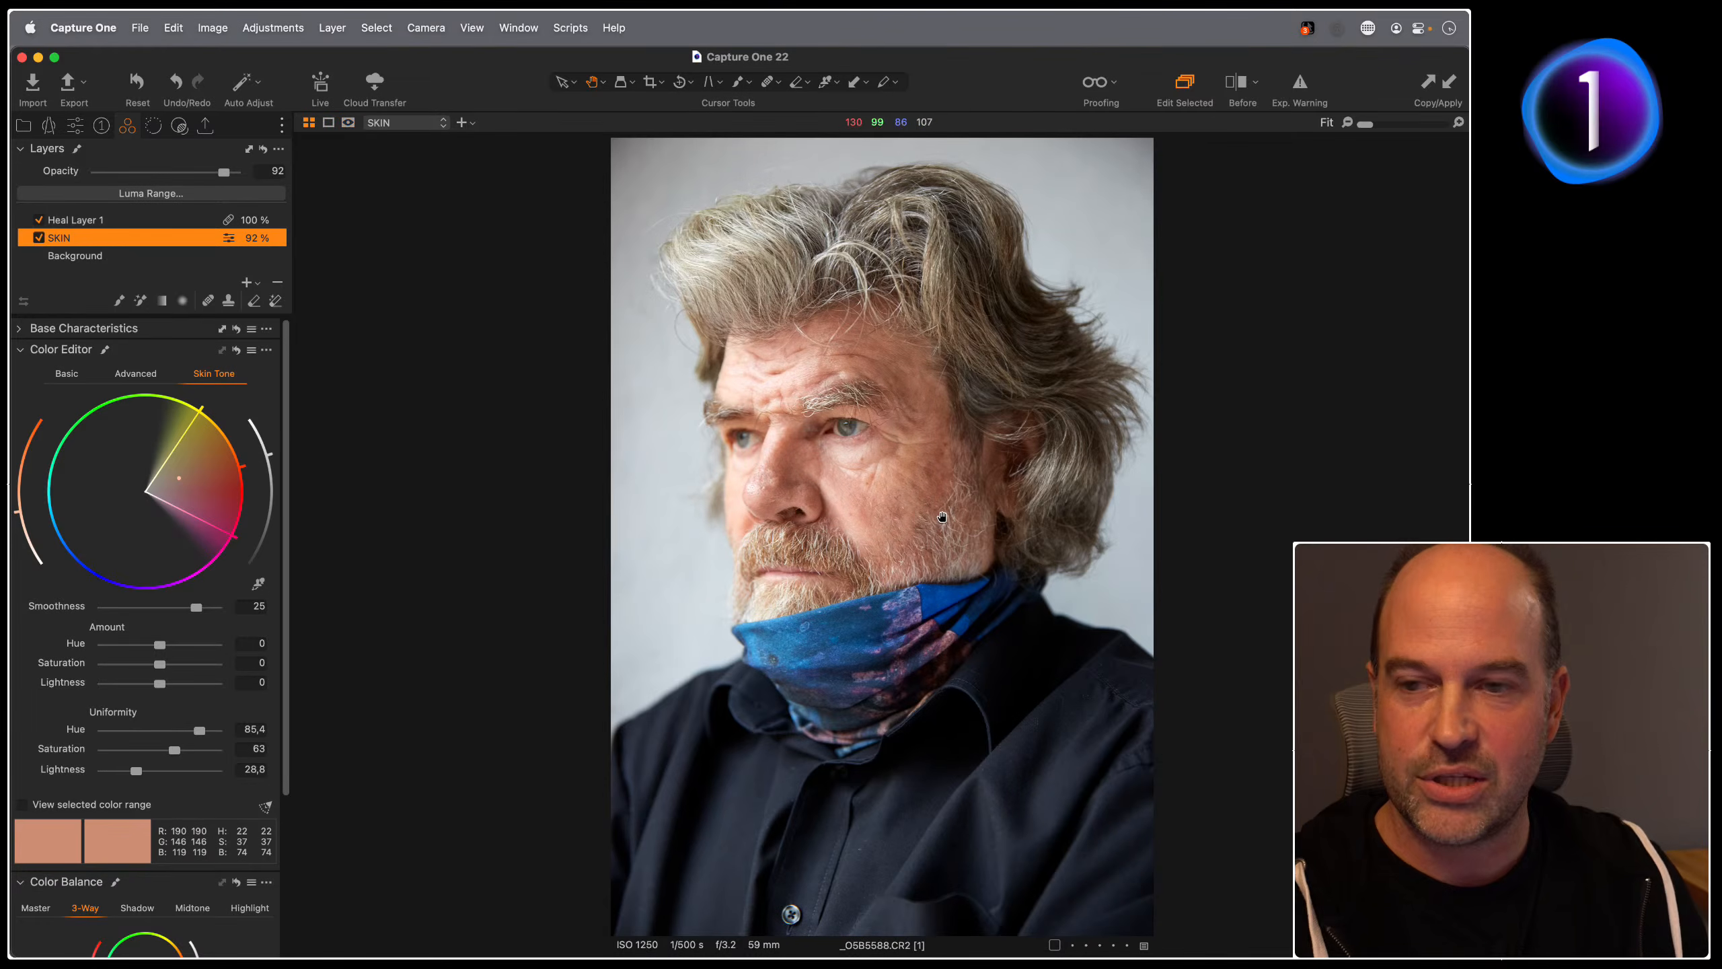
key("m")
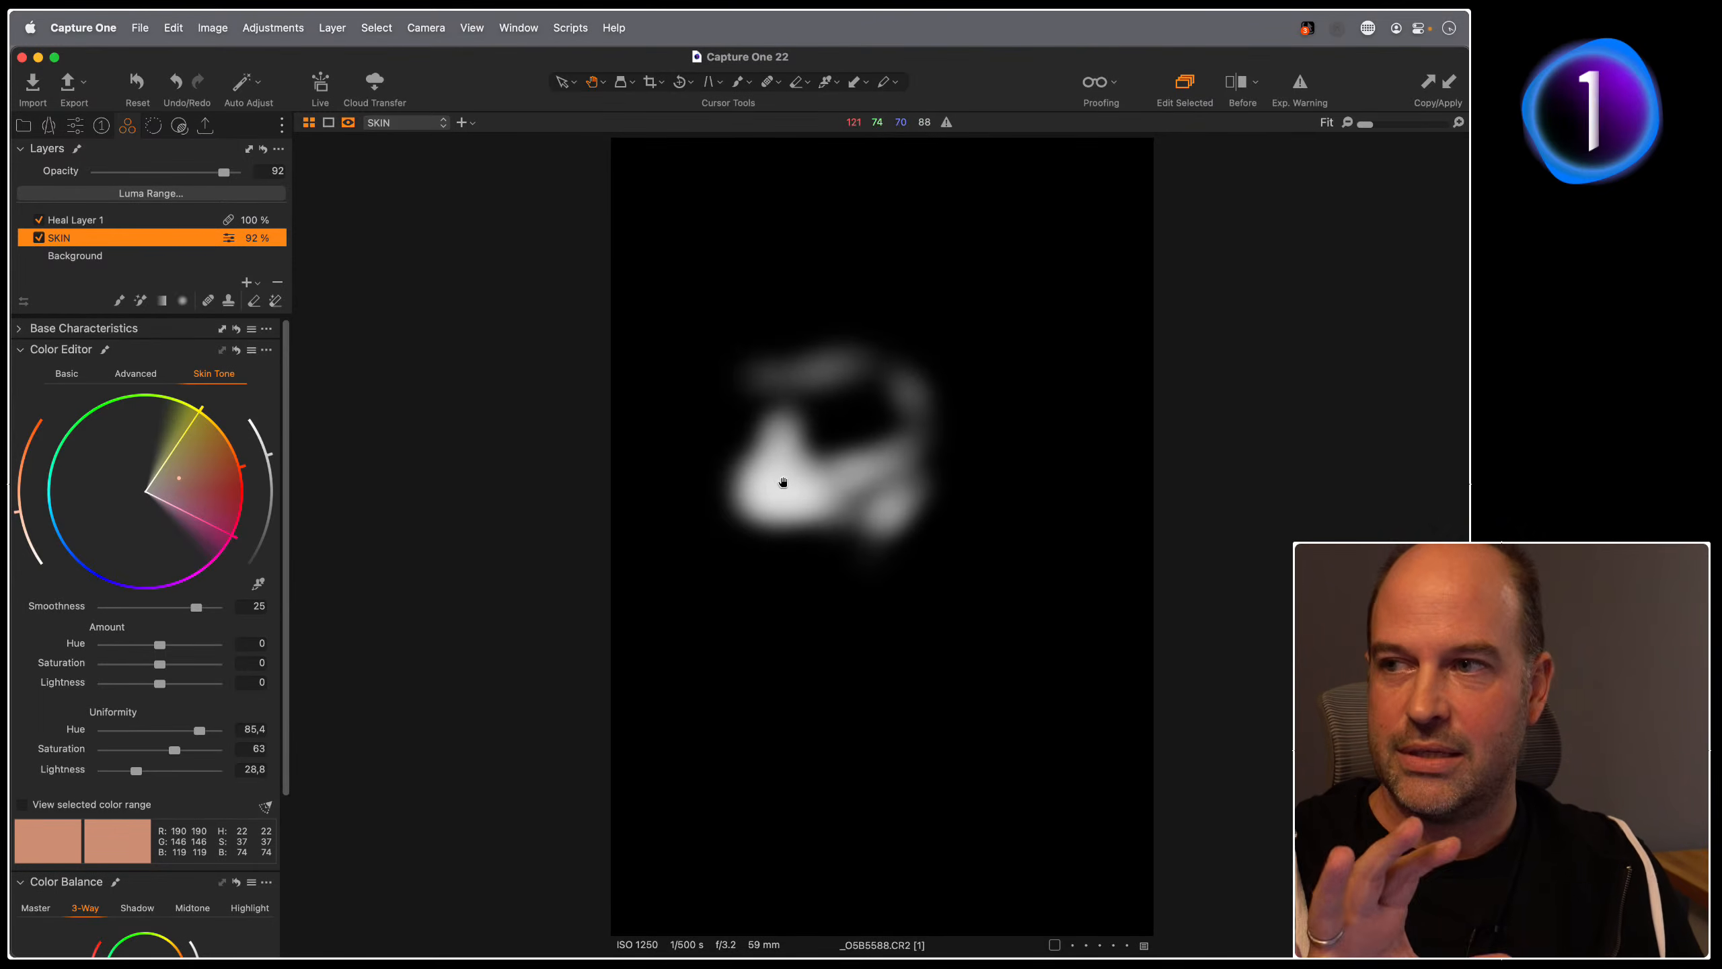
key("b")
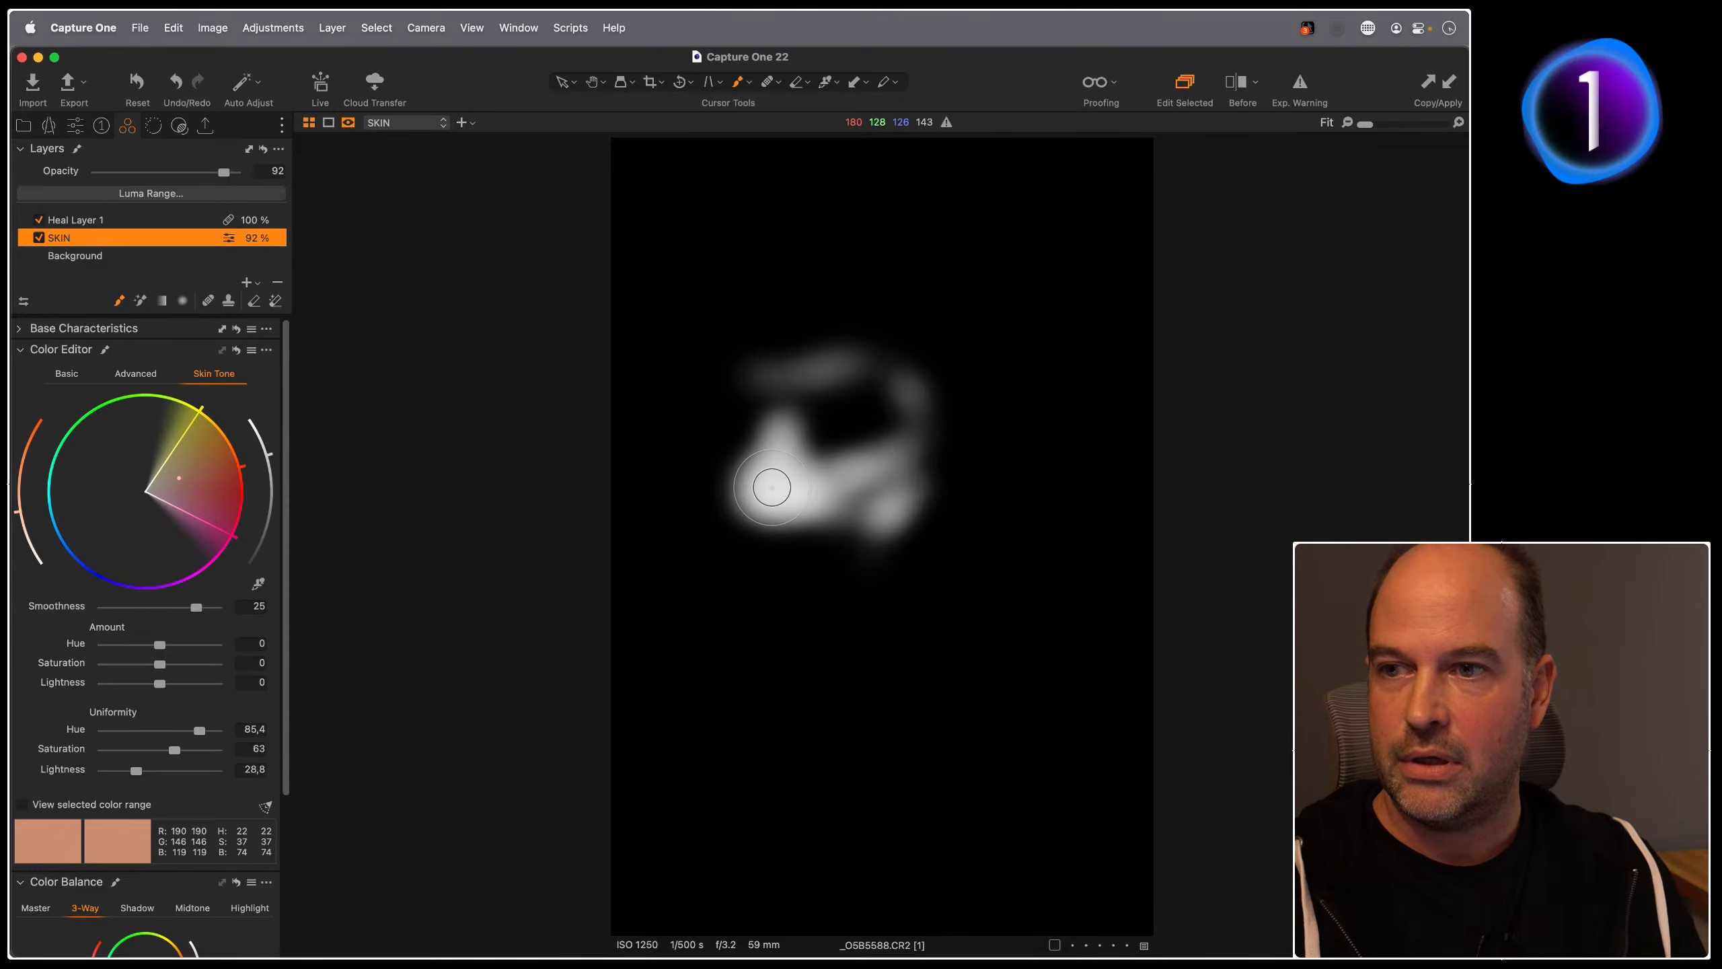
right_click(770, 480)
left_click(818, 407)
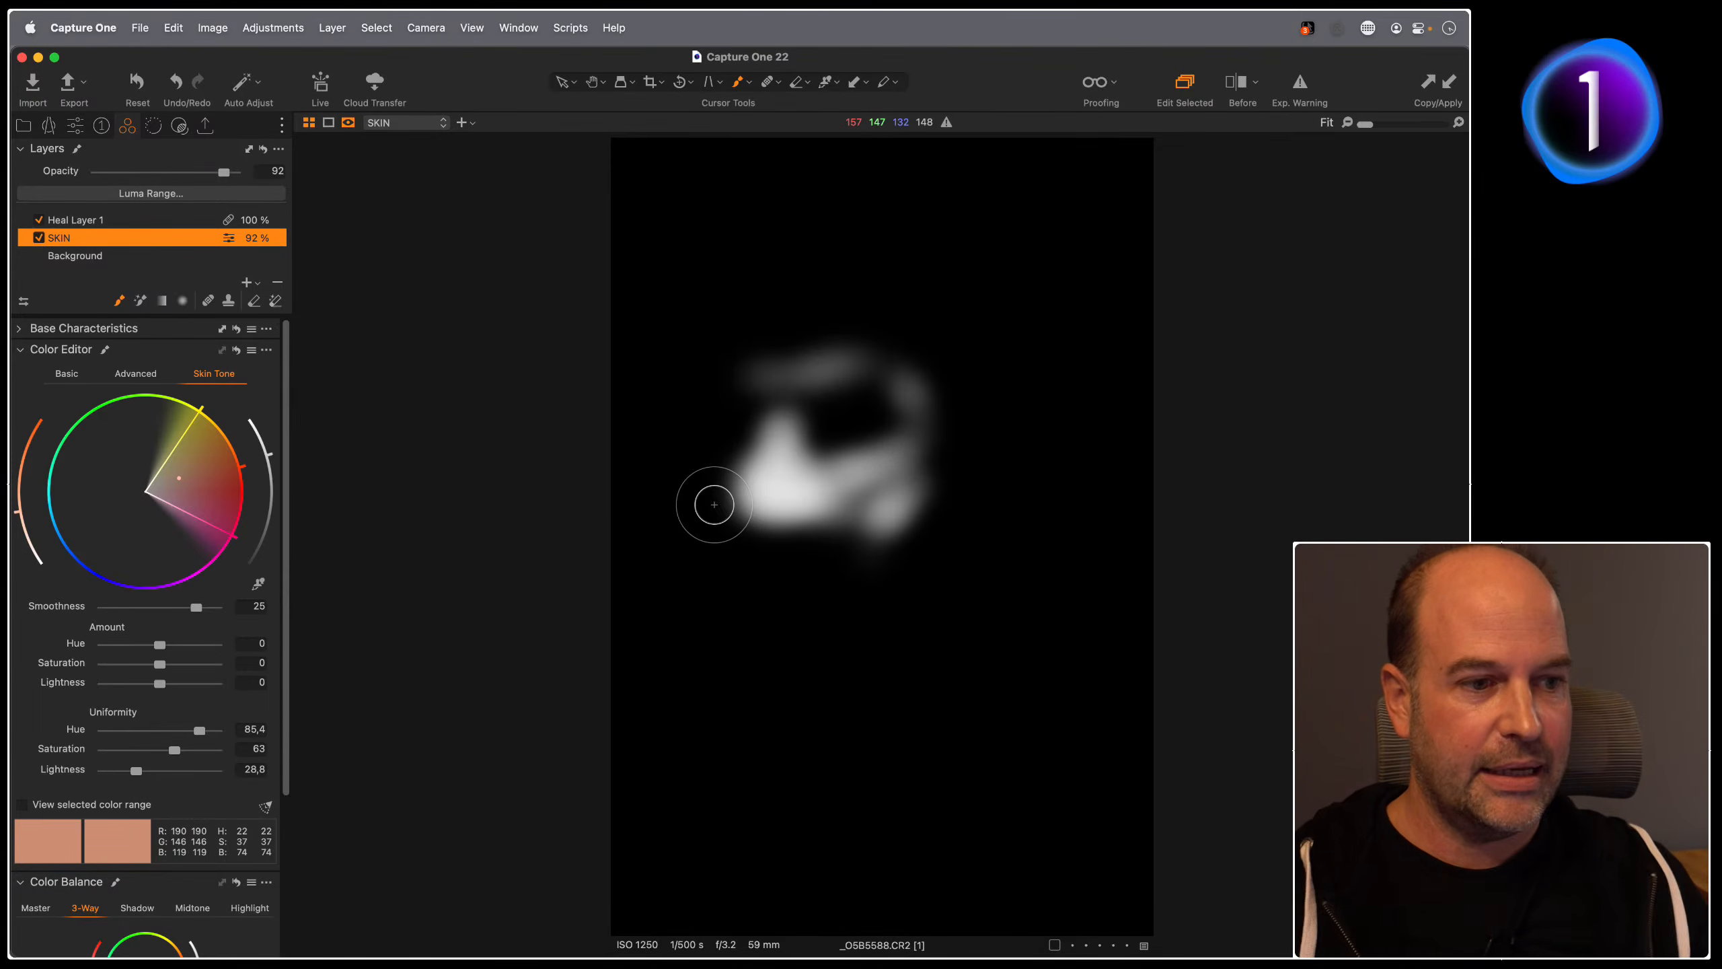
left_click(493, 530)
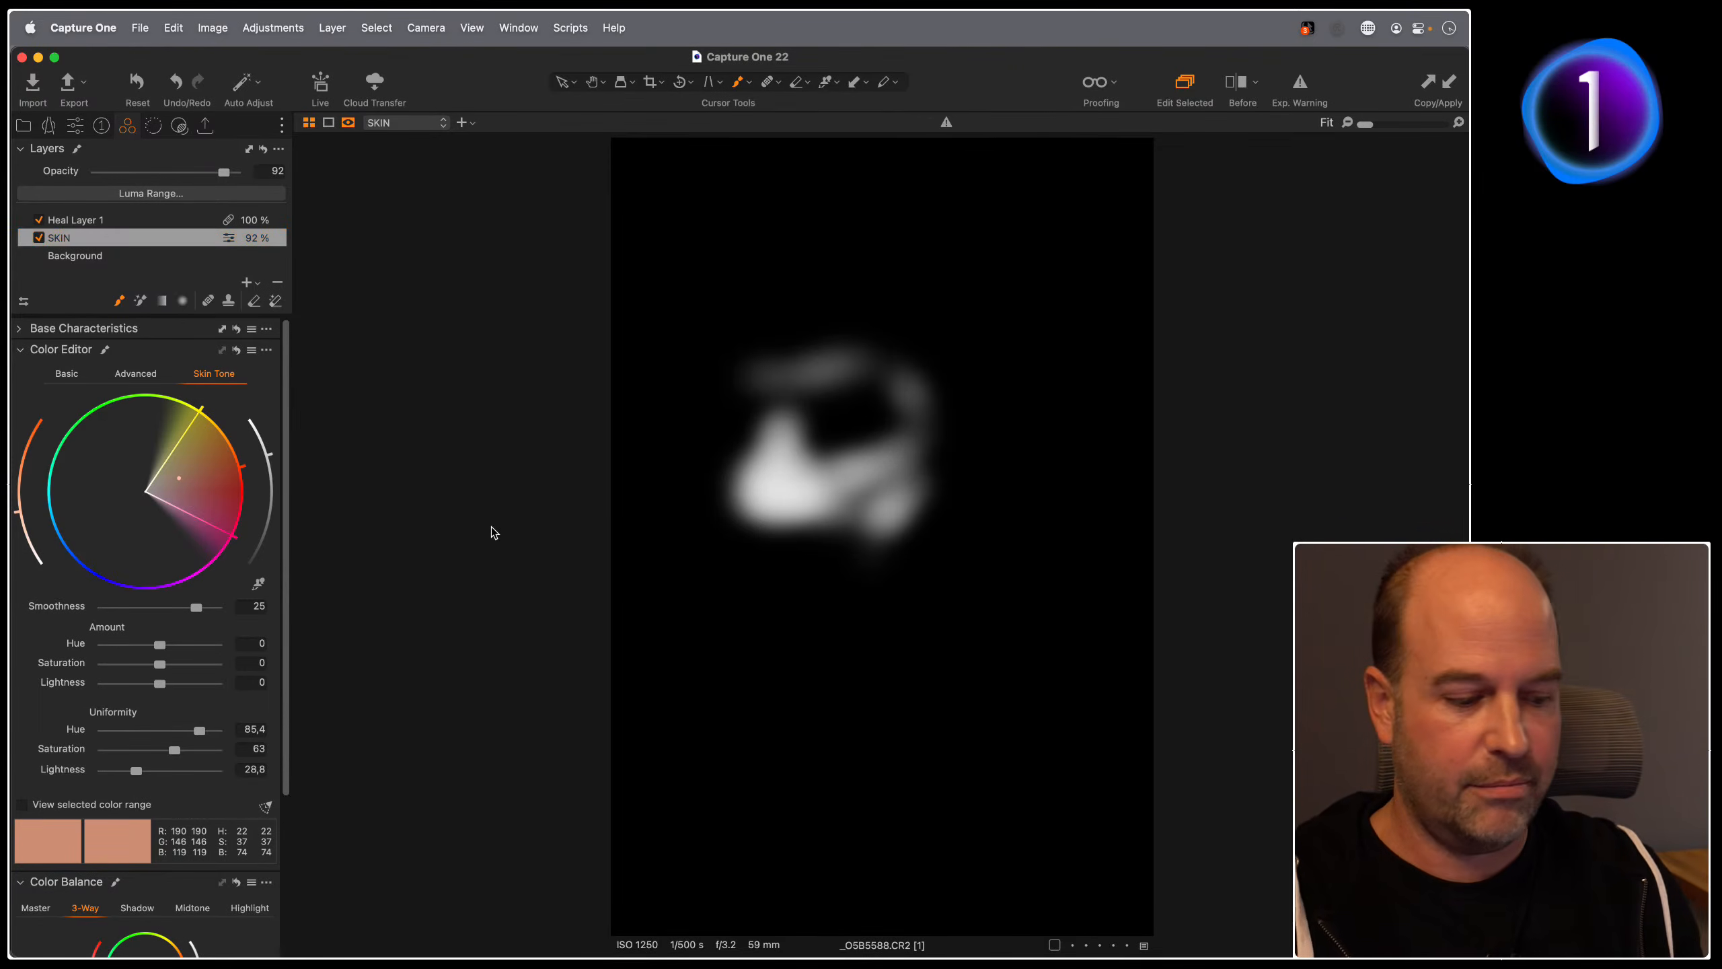
key("m")
key("m")
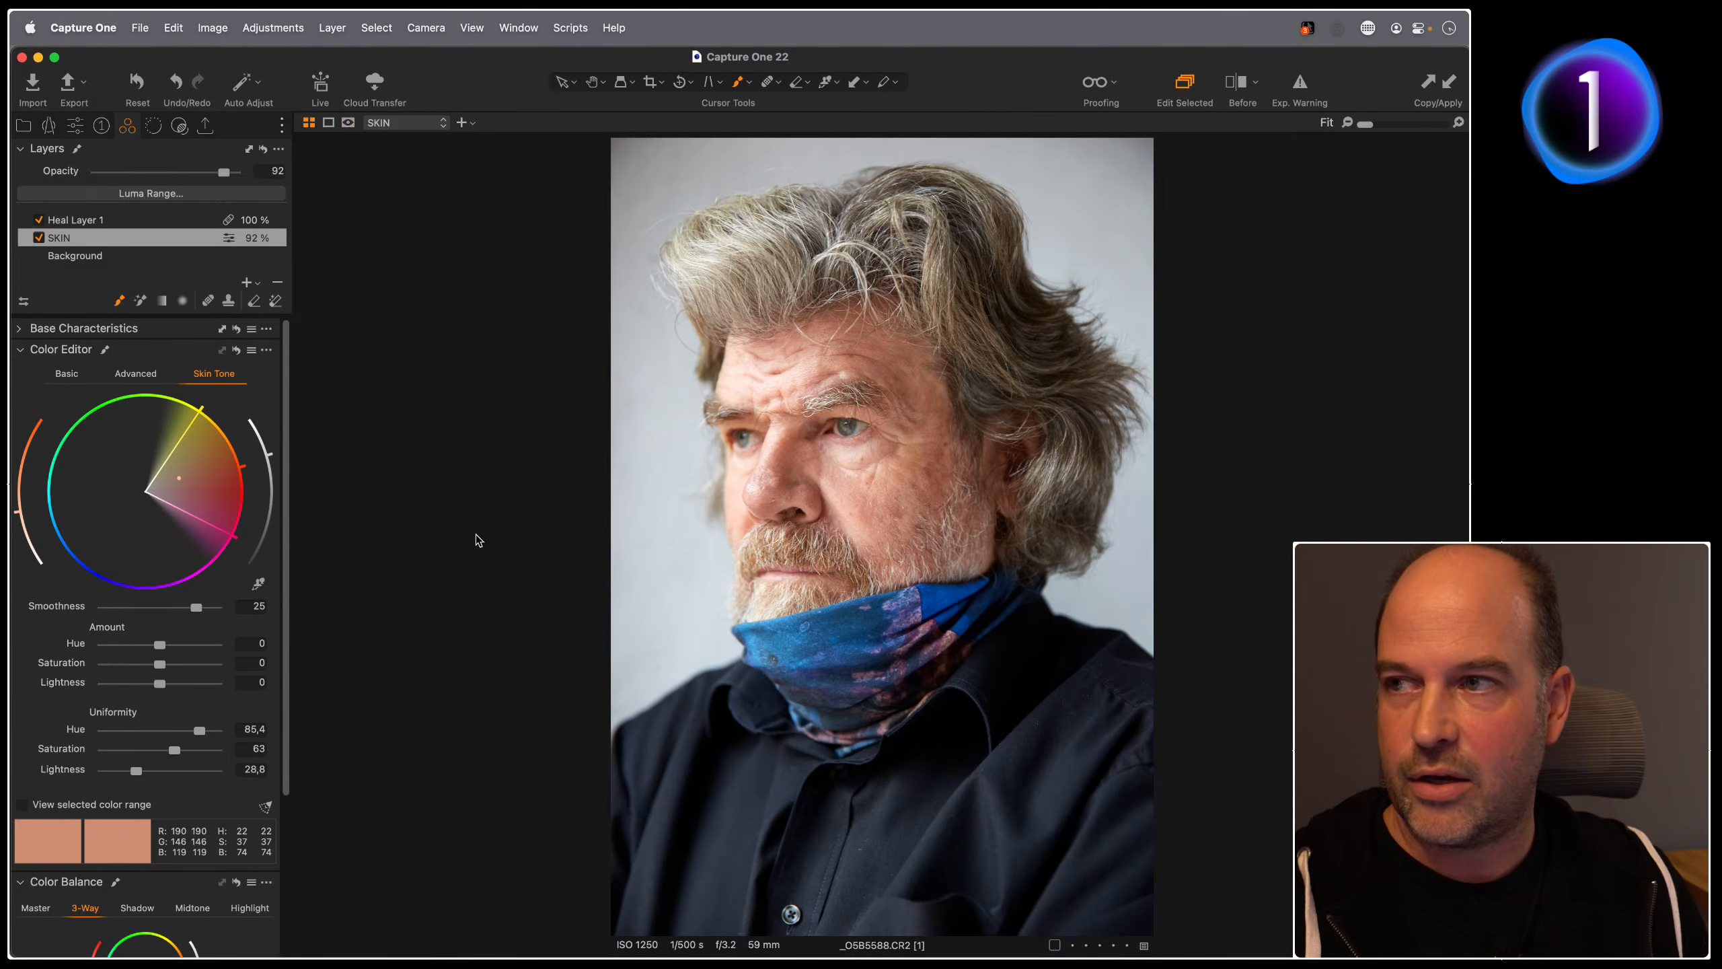
Step: Turn off the SKIN layer to bring back the uncorrected skin in a close-up of the face
left_click(38, 238)
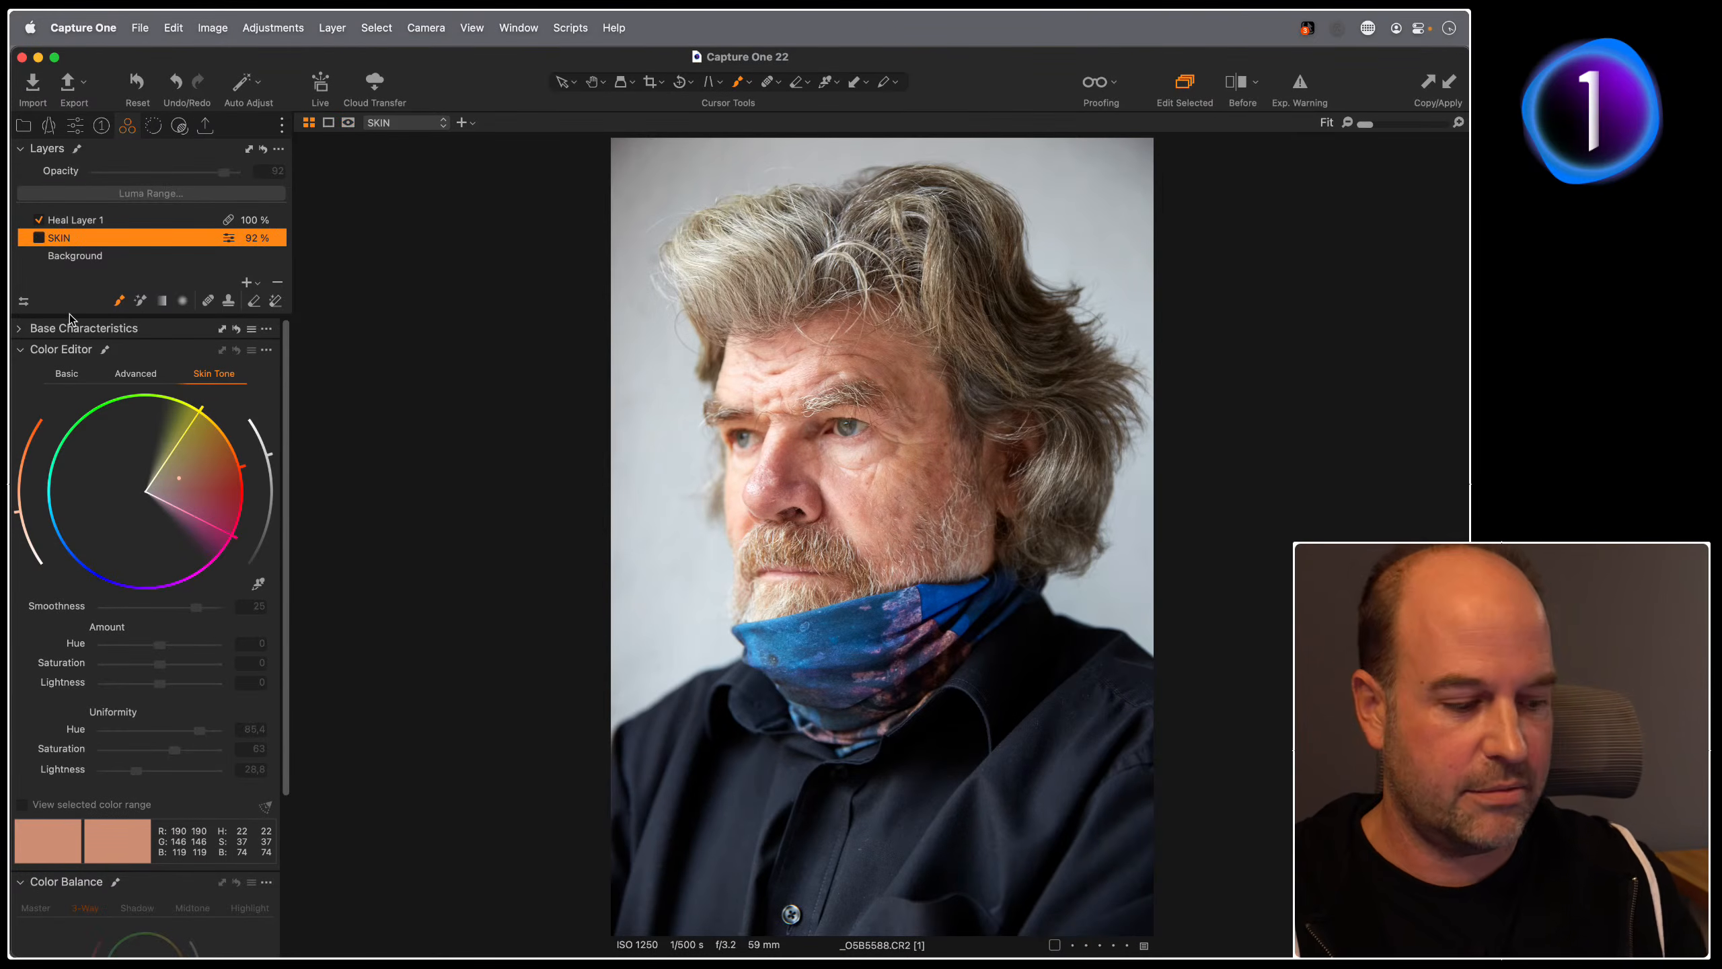
key("super+plus")
key("super+plus")
key("super+plus")
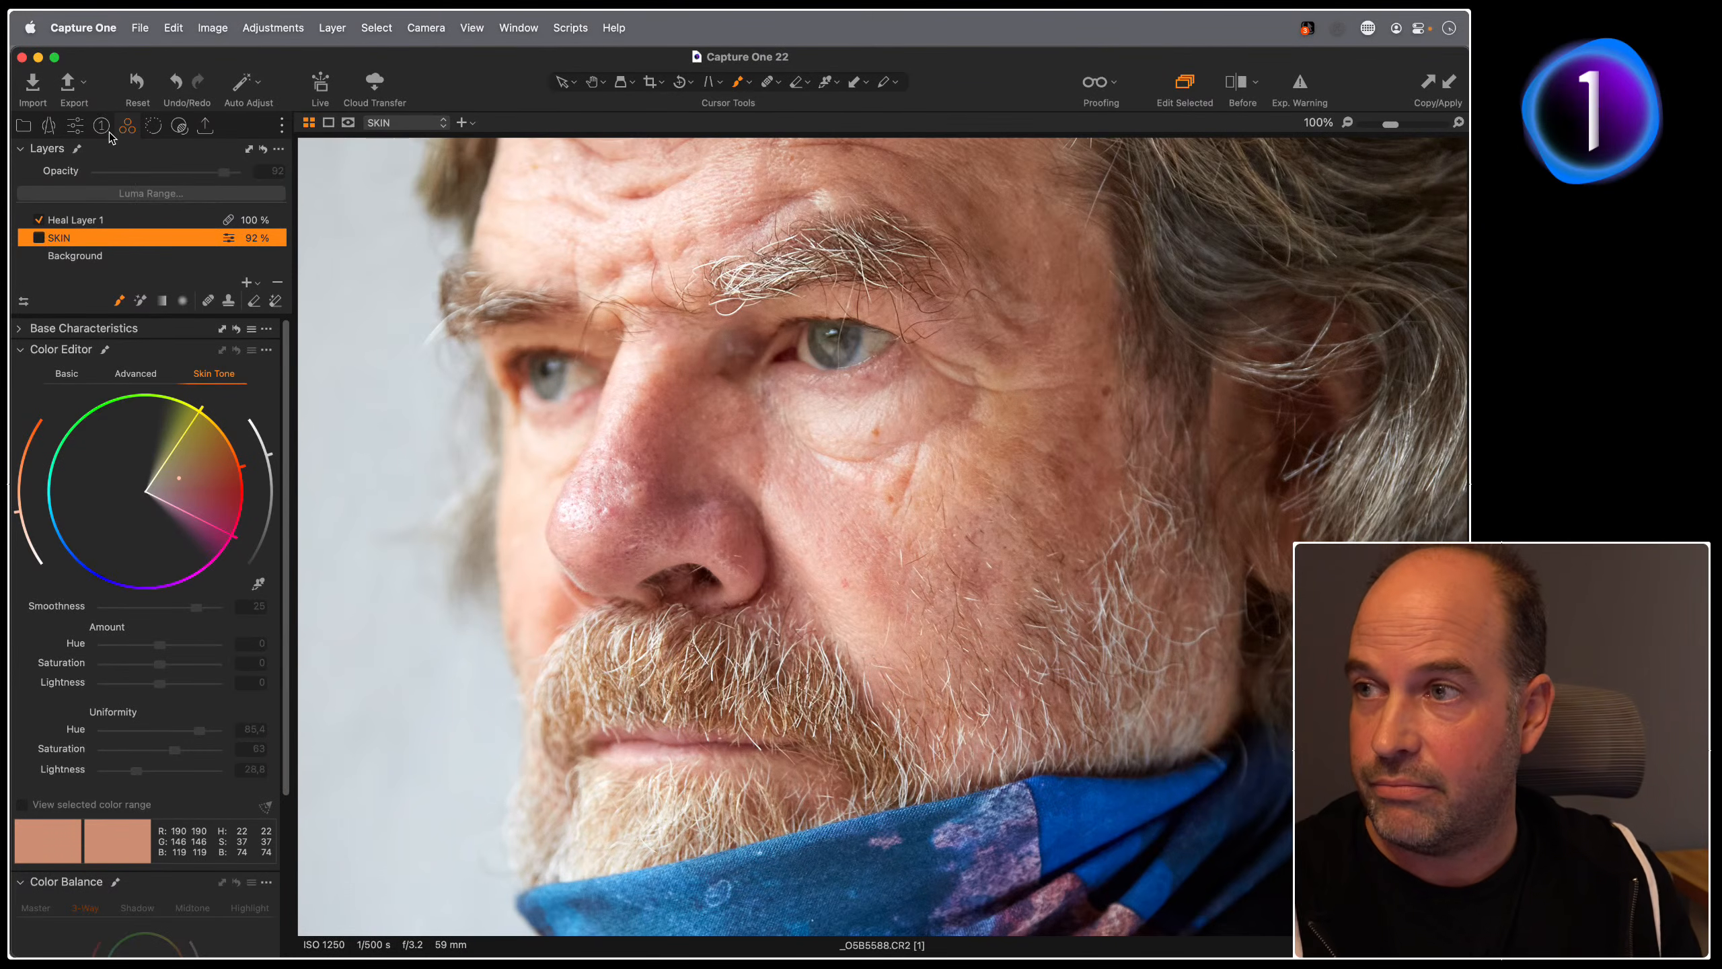
Step: Paint over the nose with the Red Skin Reduction style brush at size 306
left_click(75, 125)
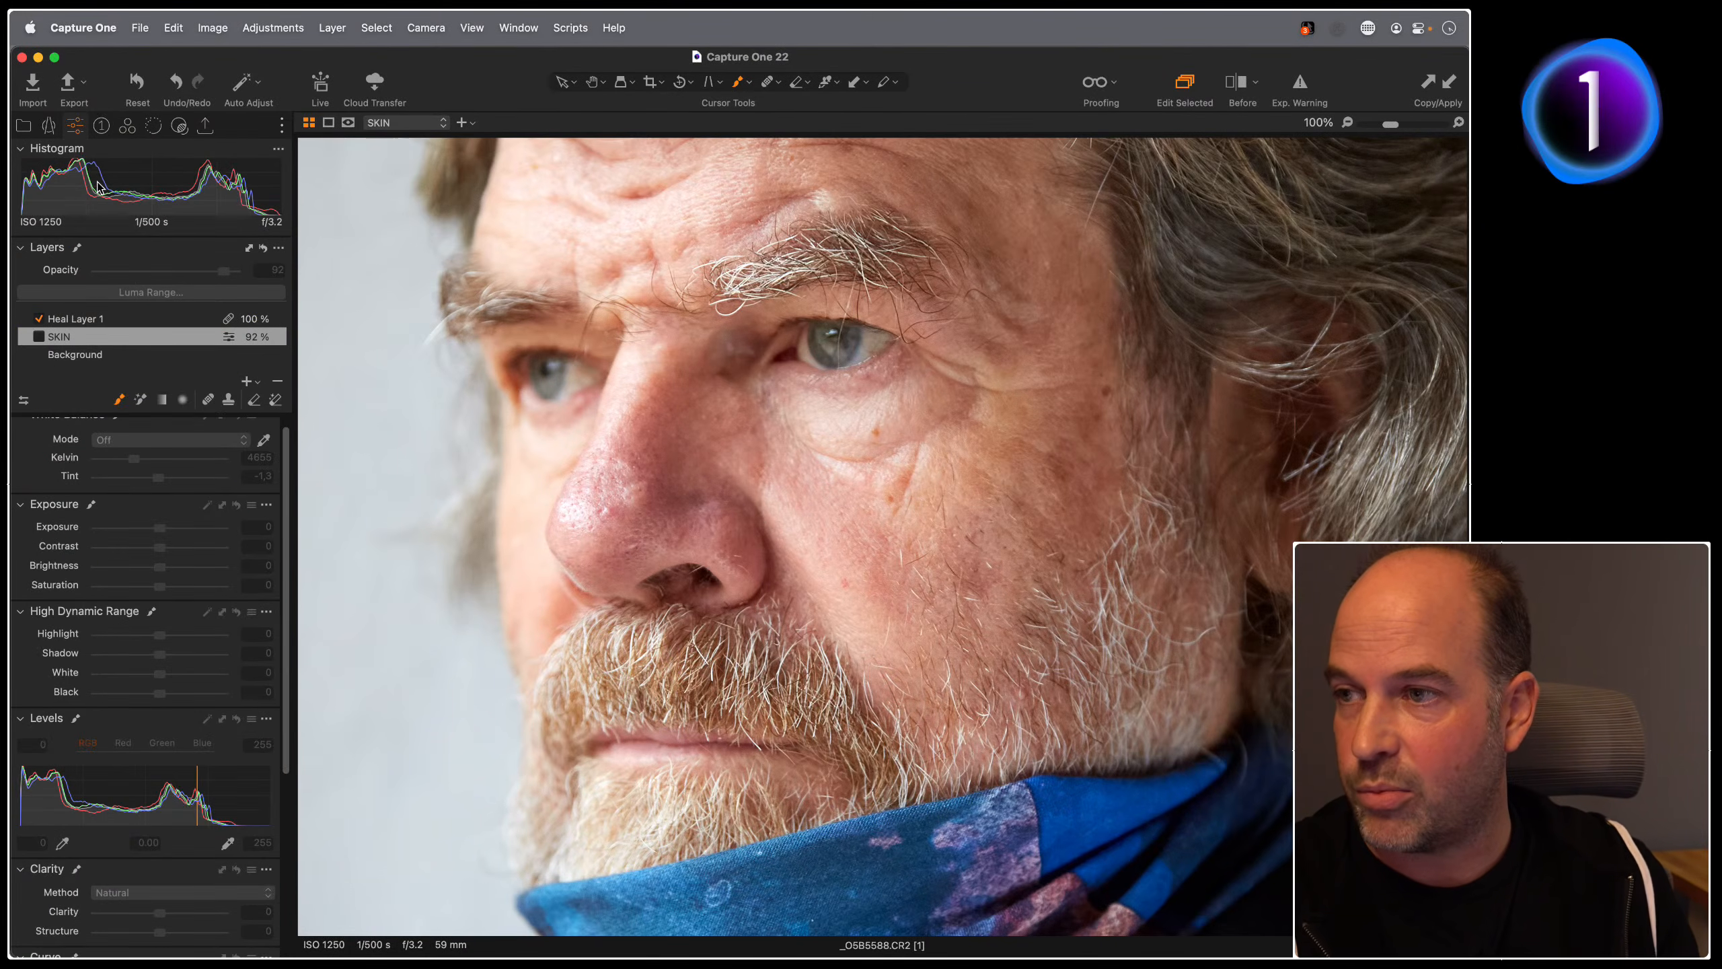
left_click(103, 126)
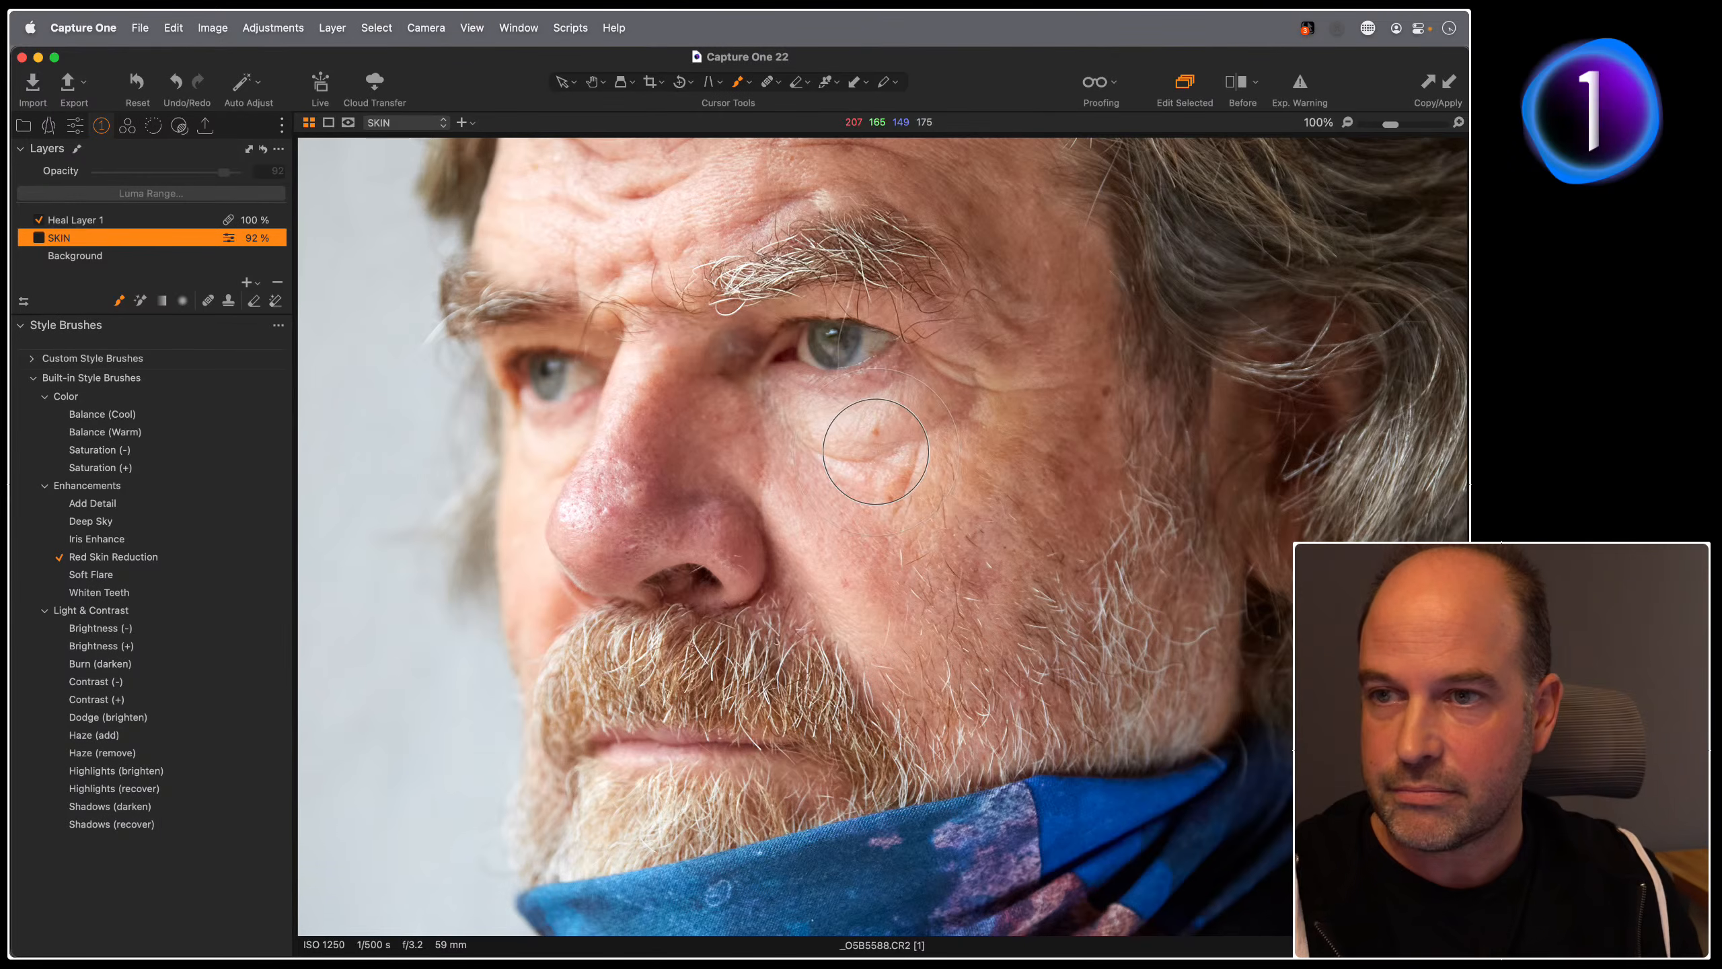
right_click(726, 389)
left_click_drag(727, 390, 733, 391)
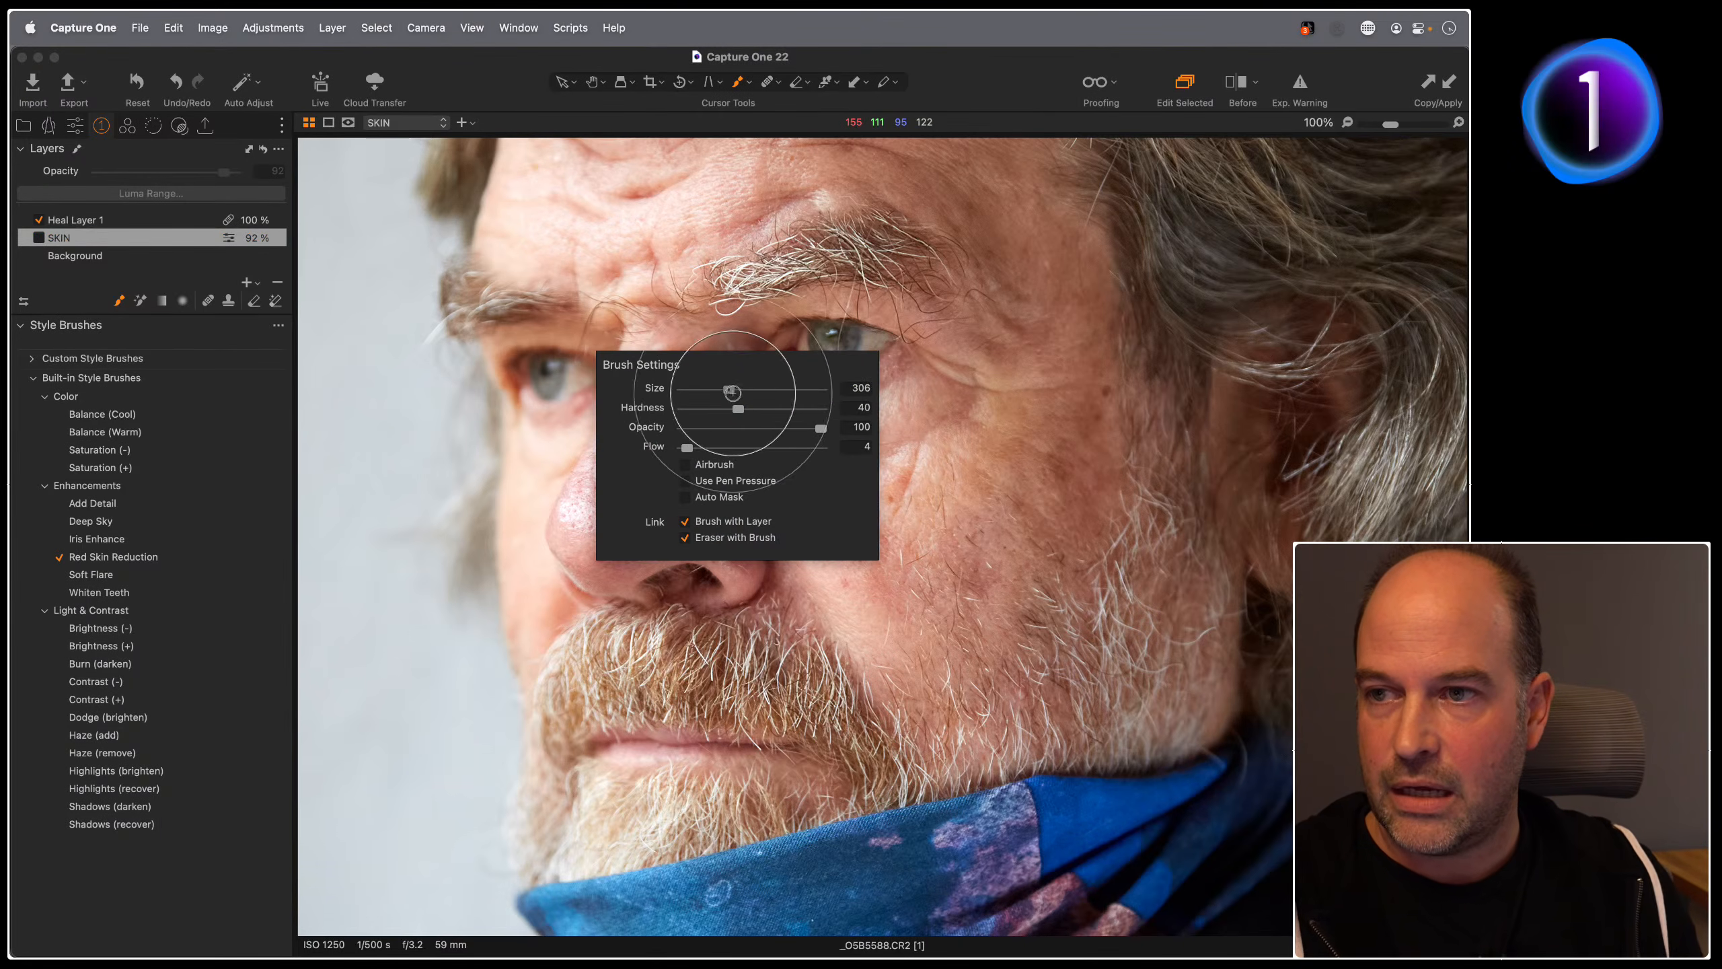
mouse_move(662, 474)
left_mouse_down()
mouse_move(666, 444)
mouse_move(591, 522)
mouse_move(640, 555)
mouse_move(756, 538)
mouse_move(693, 487)
mouse_move(607, 501)
mouse_move(647, 555)
left_mouse_up()
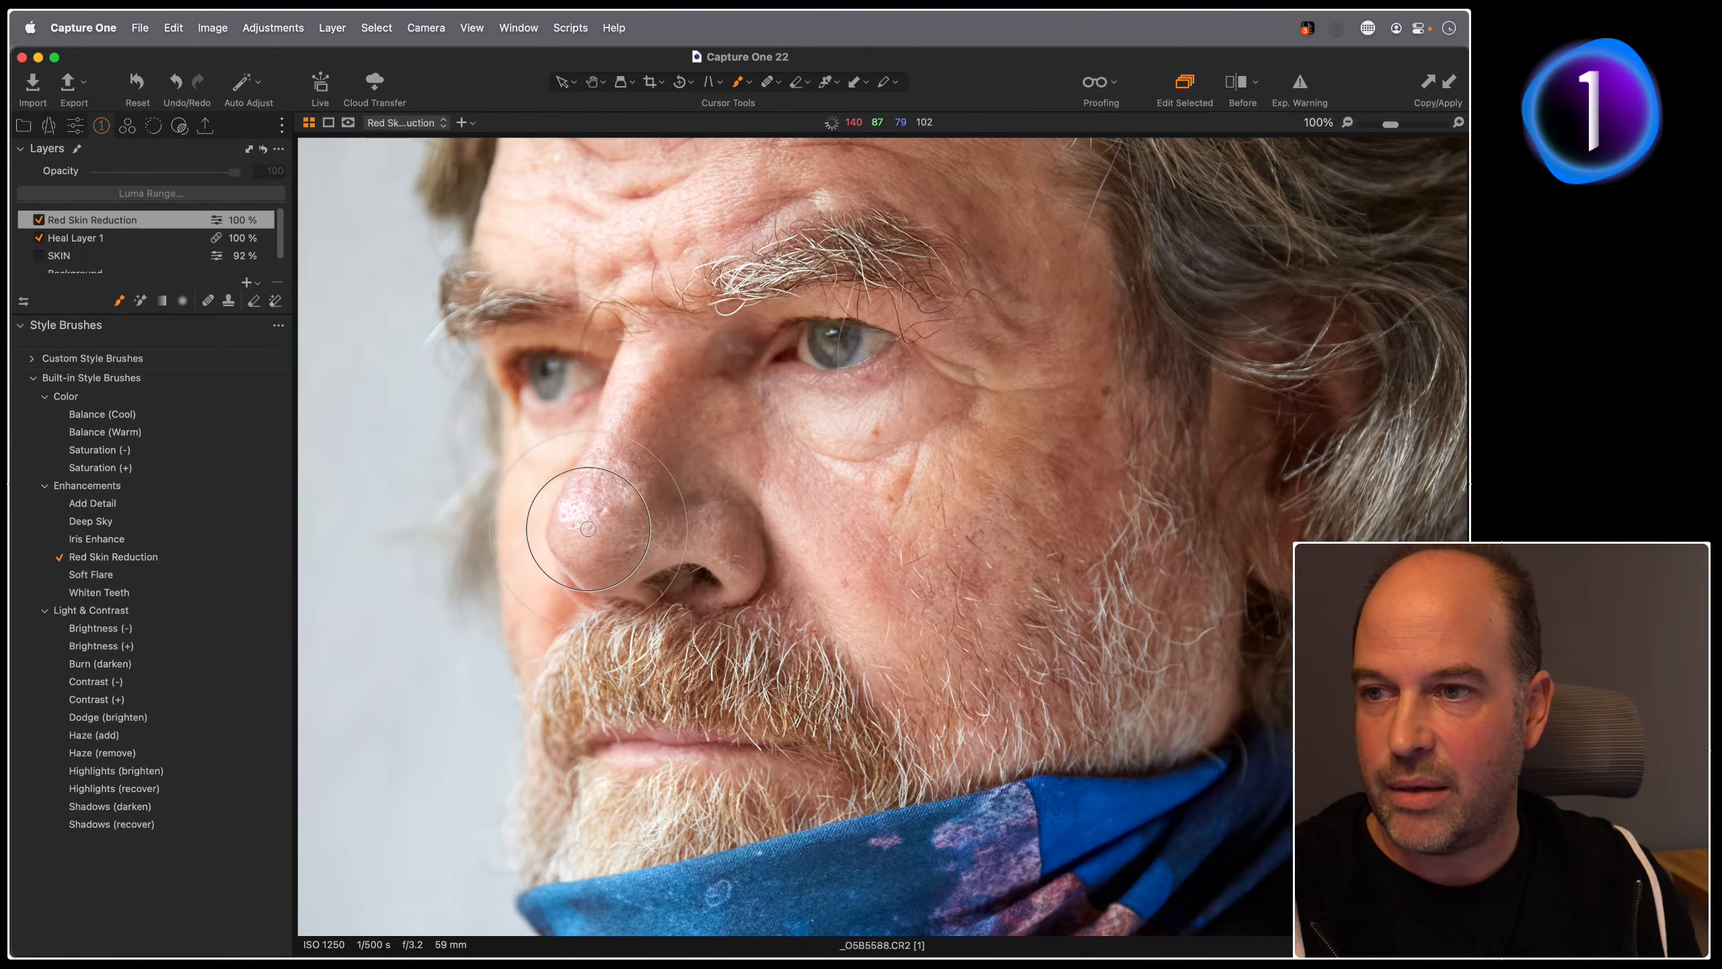
mouse_move(680, 396)
left_mouse_down()
mouse_move(705, 506)
mouse_move(587, 539)
mouse_move(826, 496)
mouse_move(719, 432)
left_mouse_up()
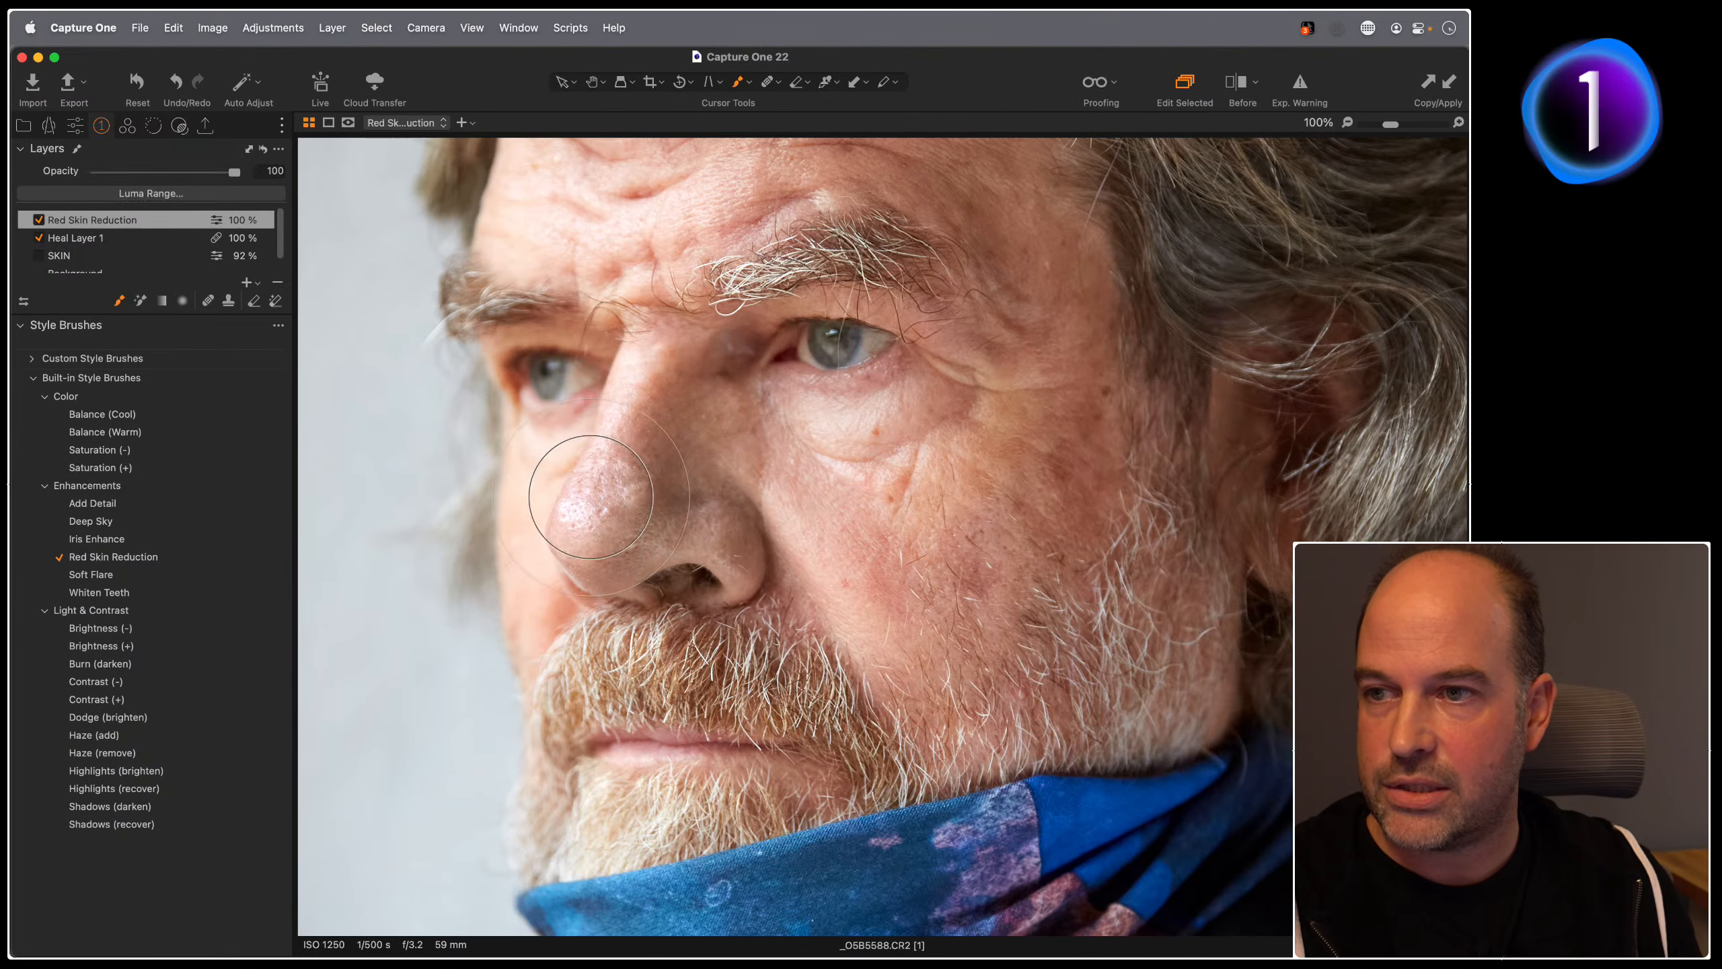
Step: Compare the Red Skin Reduction and SKIN layers by toggling each, leaving only Red Skin Reduction on and SKIN off
left_click(39, 220)
left_click(38, 220)
left_click(38, 220)
left_click(39, 221)
left_click(39, 219)
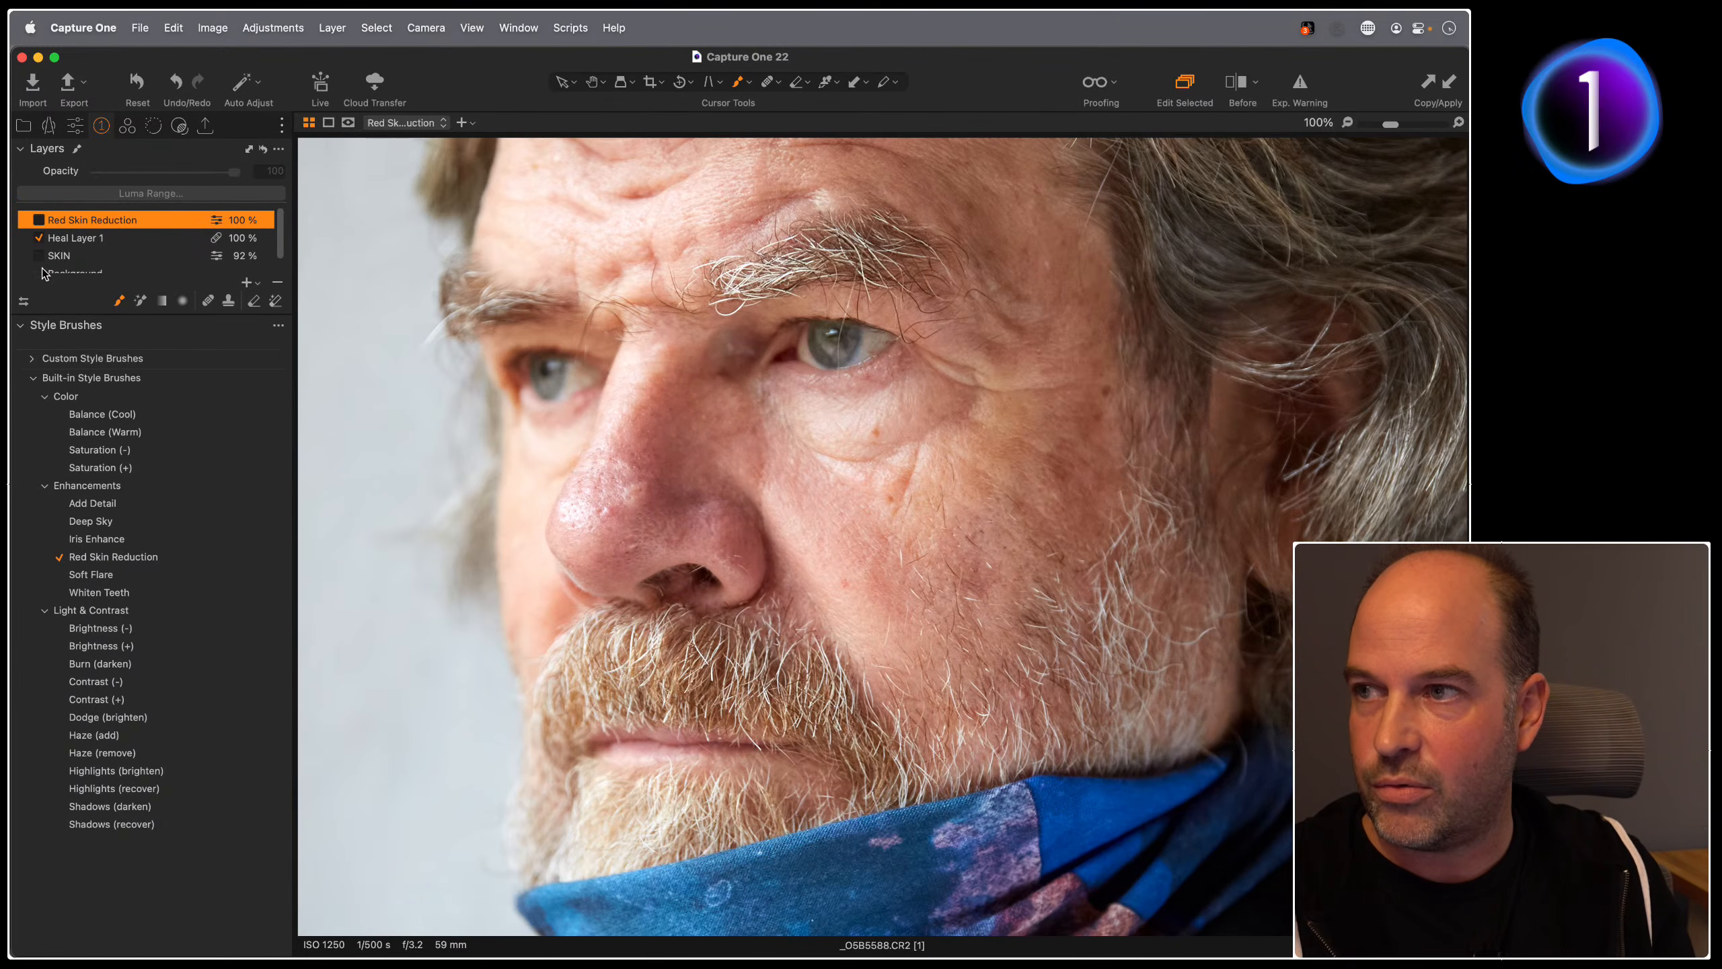
left_click(39, 256)
left_click(39, 256)
left_click(38, 256)
left_click(39, 256)
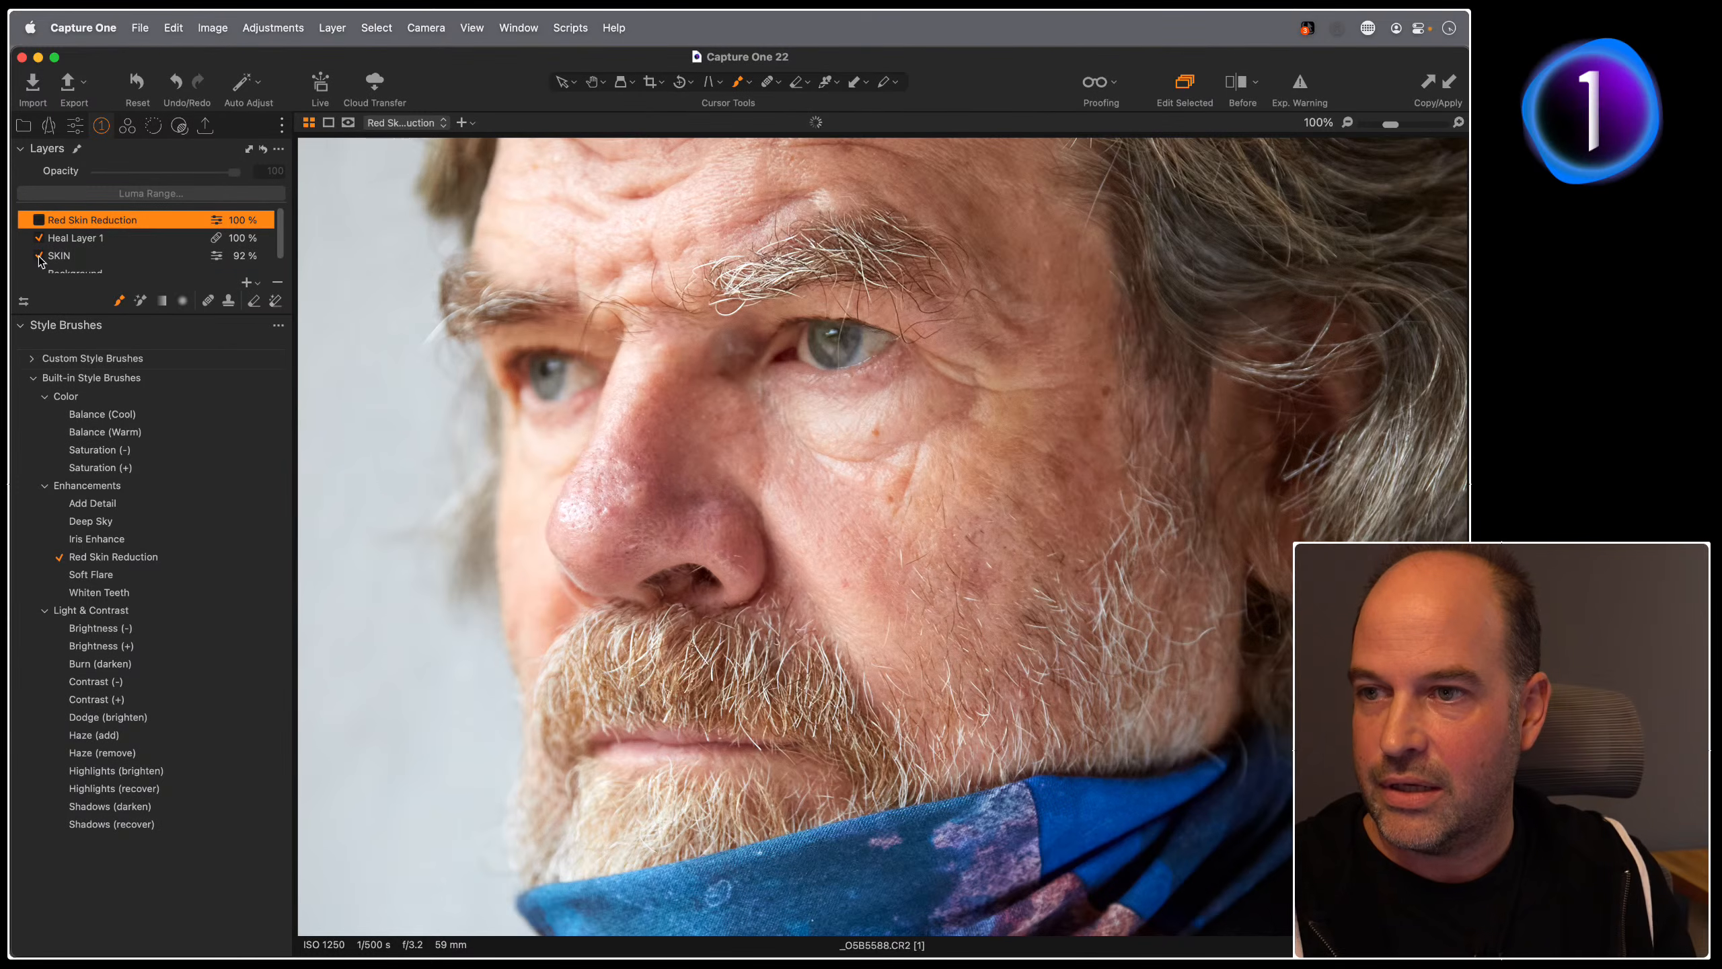
left_click(39, 255)
left_click(38, 220)
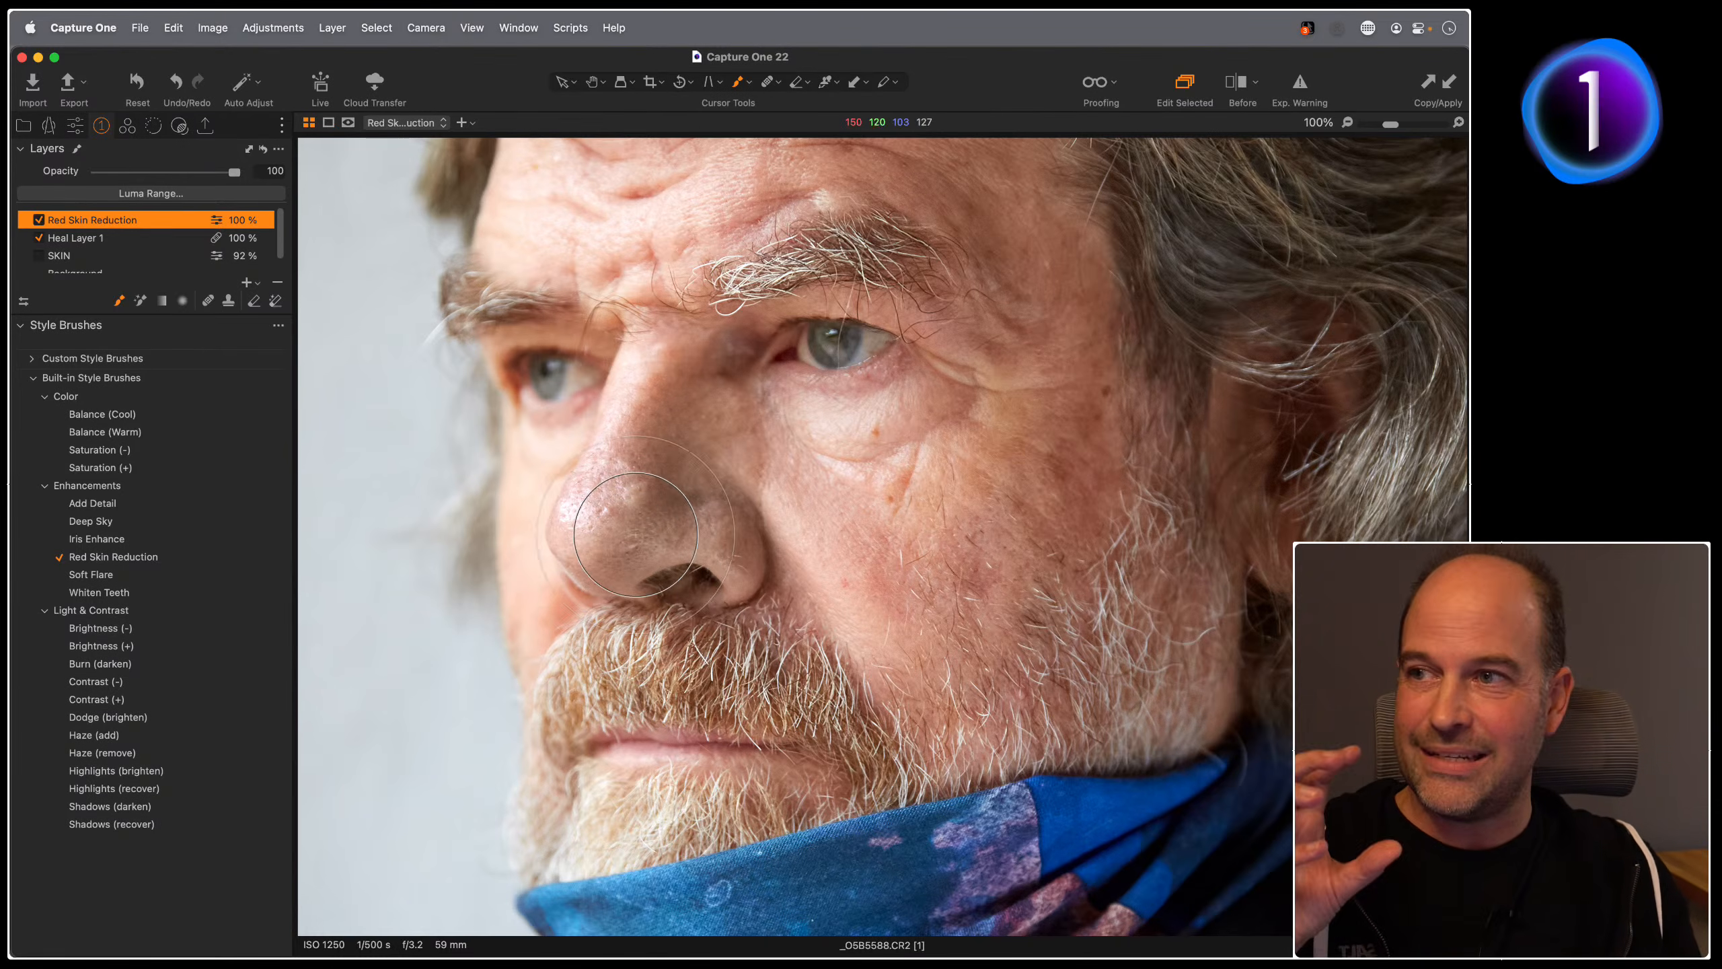
Step: Examine the Advanced Color Editor correction stored in the Red Skin Reduction layer
left_click(128, 126)
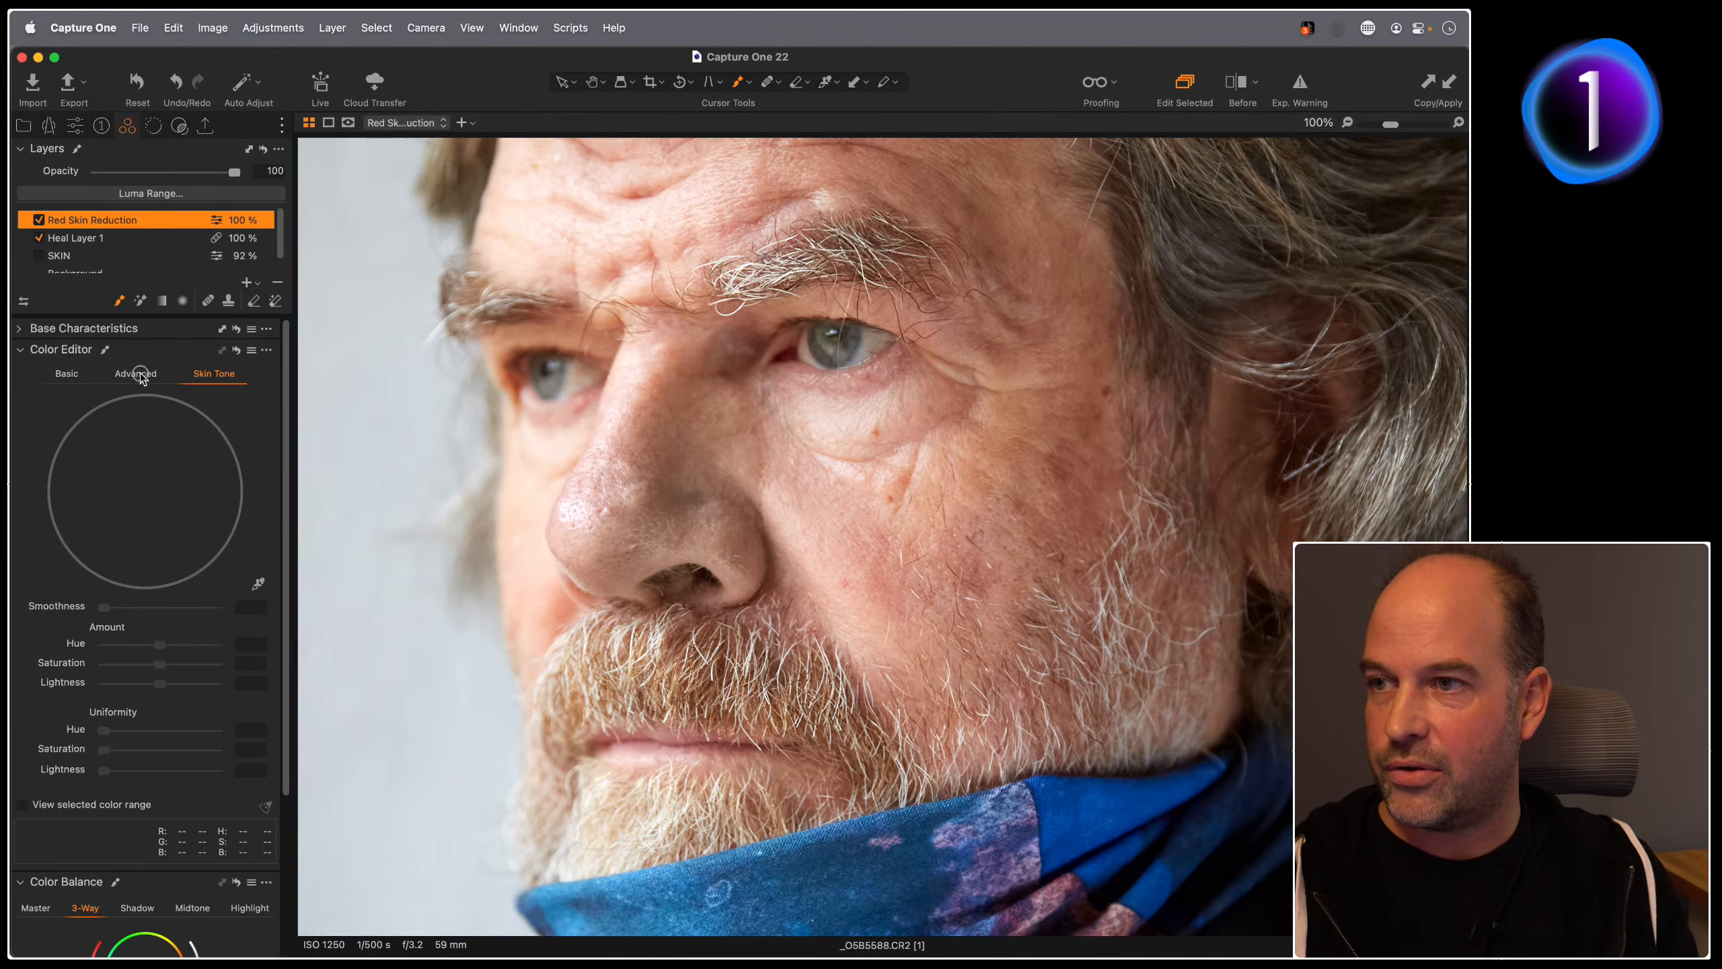
left_click(138, 374)
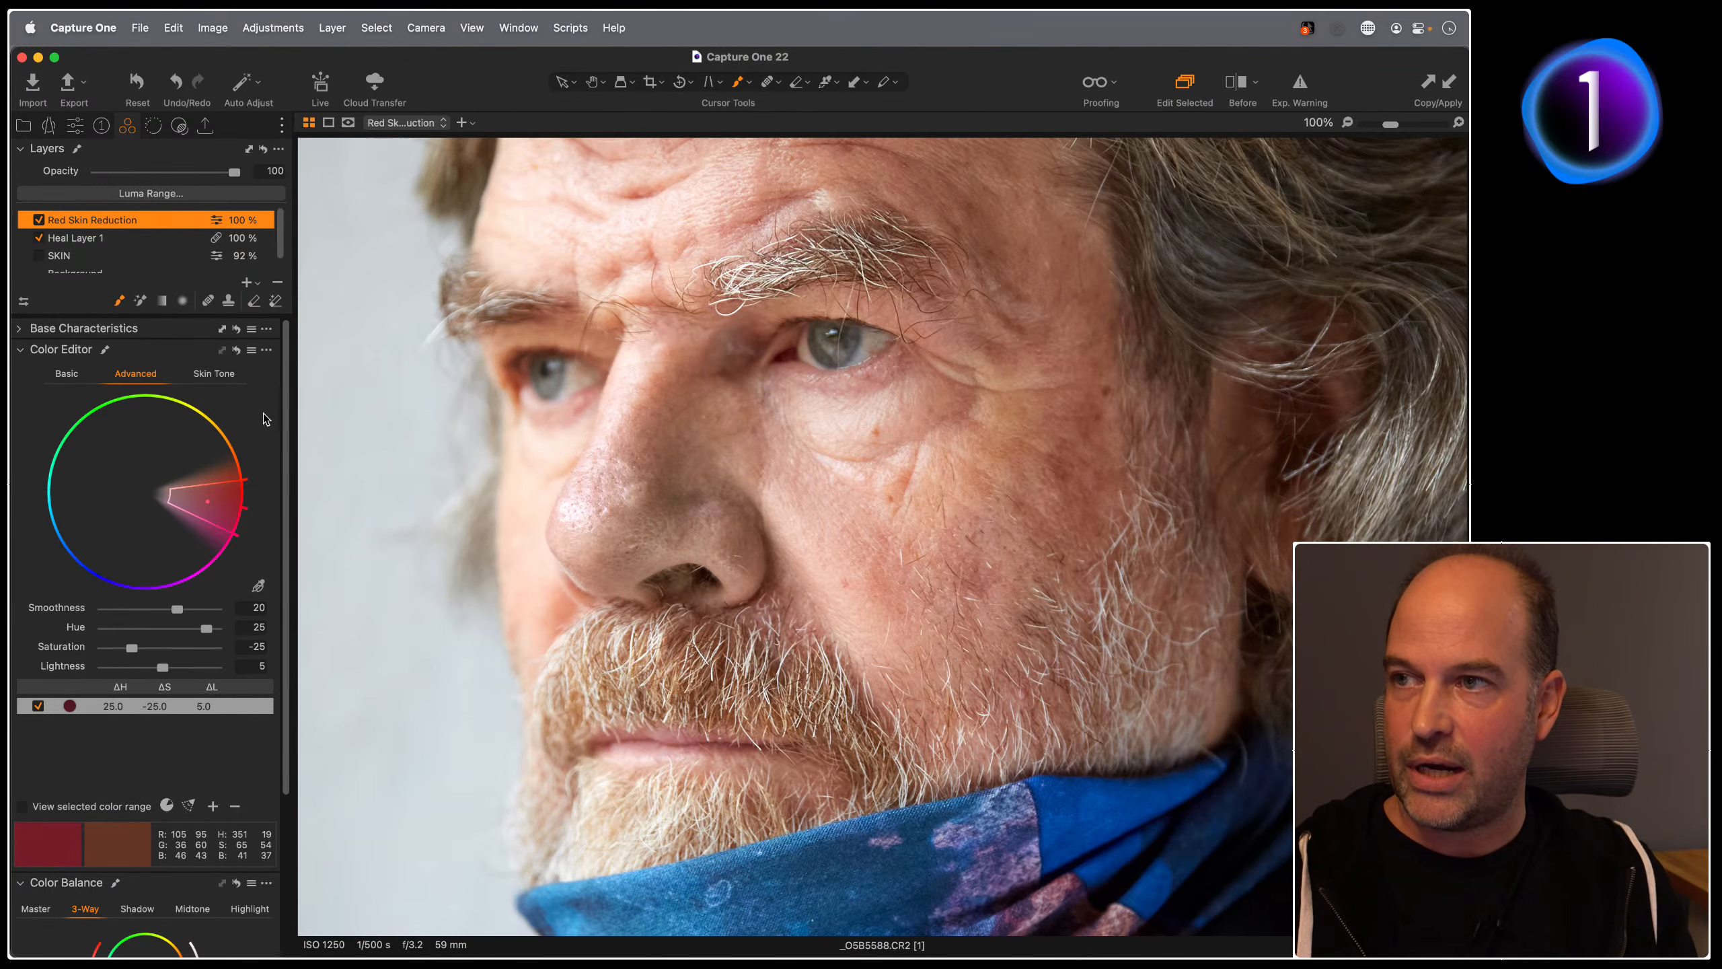
left_click(102, 126)
Step: Turn off the Red Skin Reduction layer, turn the SKIN layer back on and view the whole portrait
left_click(38, 219)
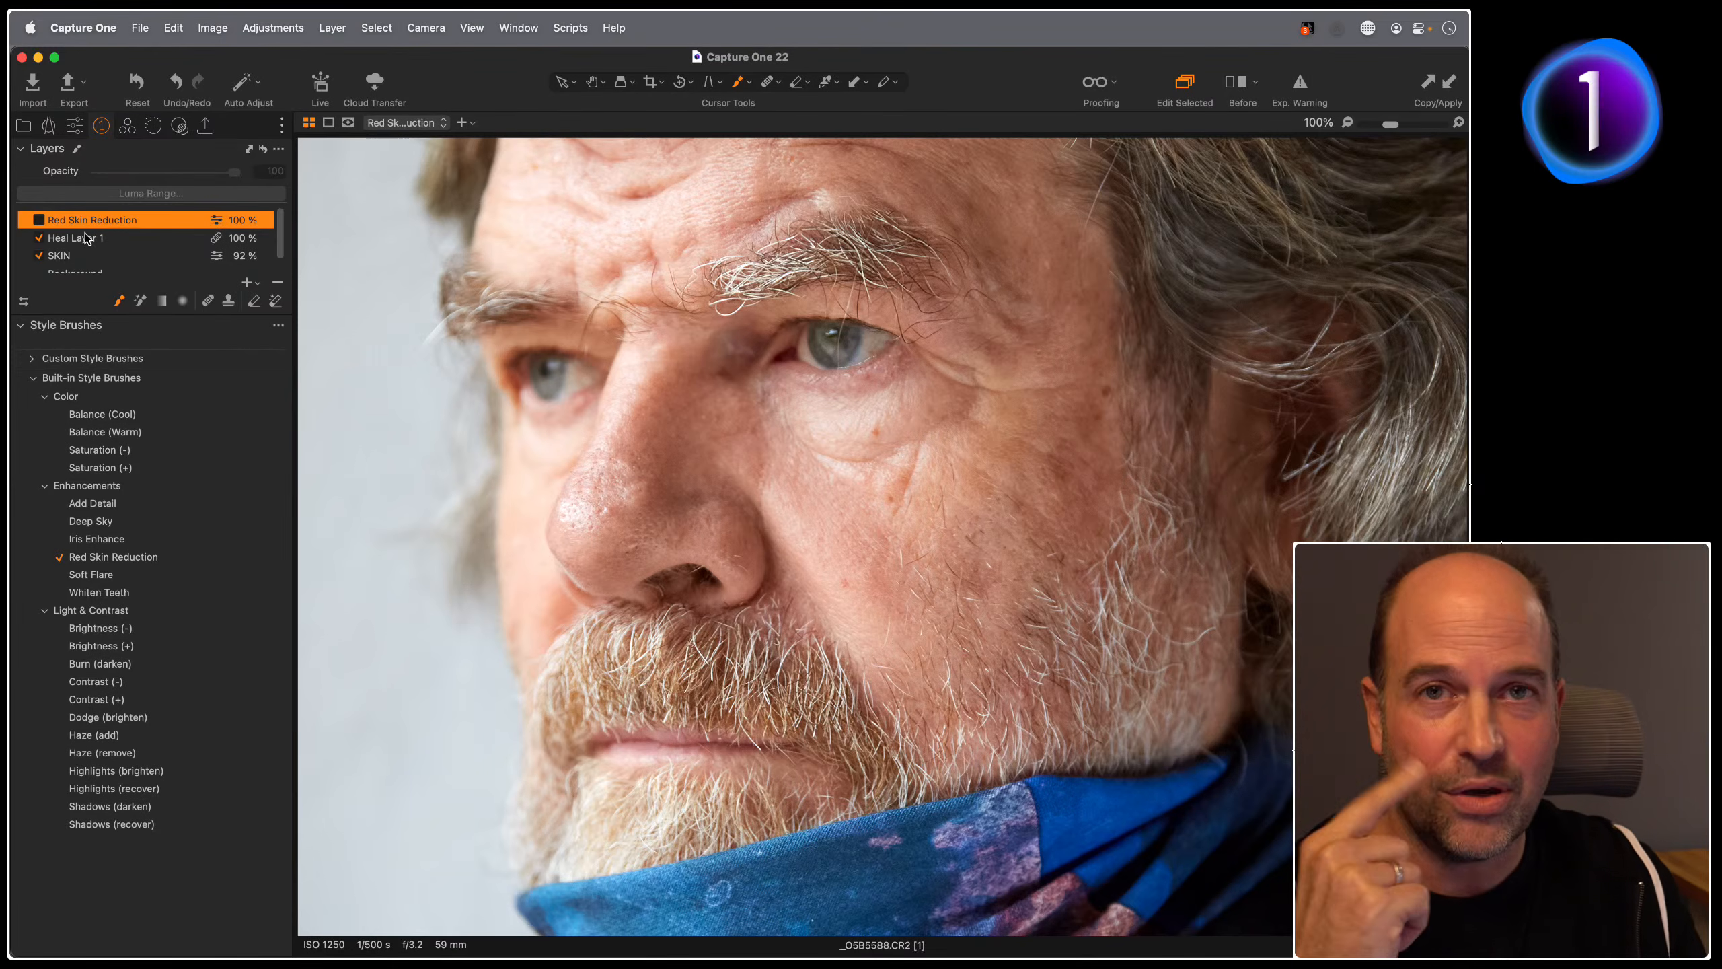
key("h")
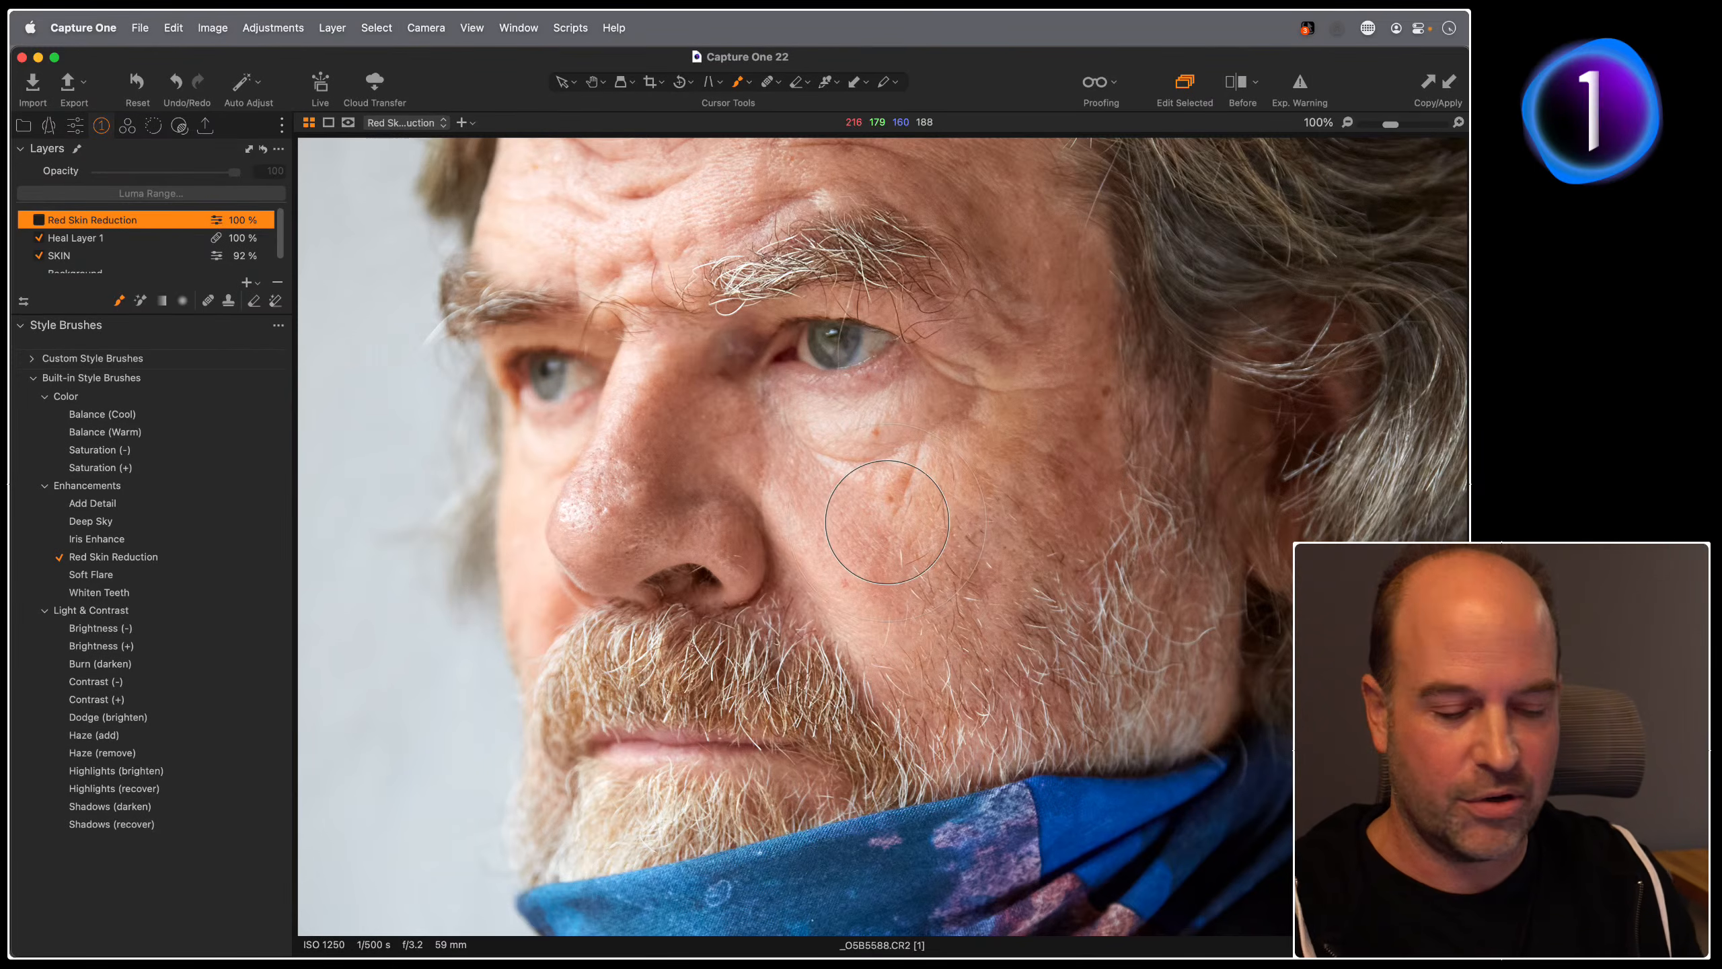
double_click(821, 602)
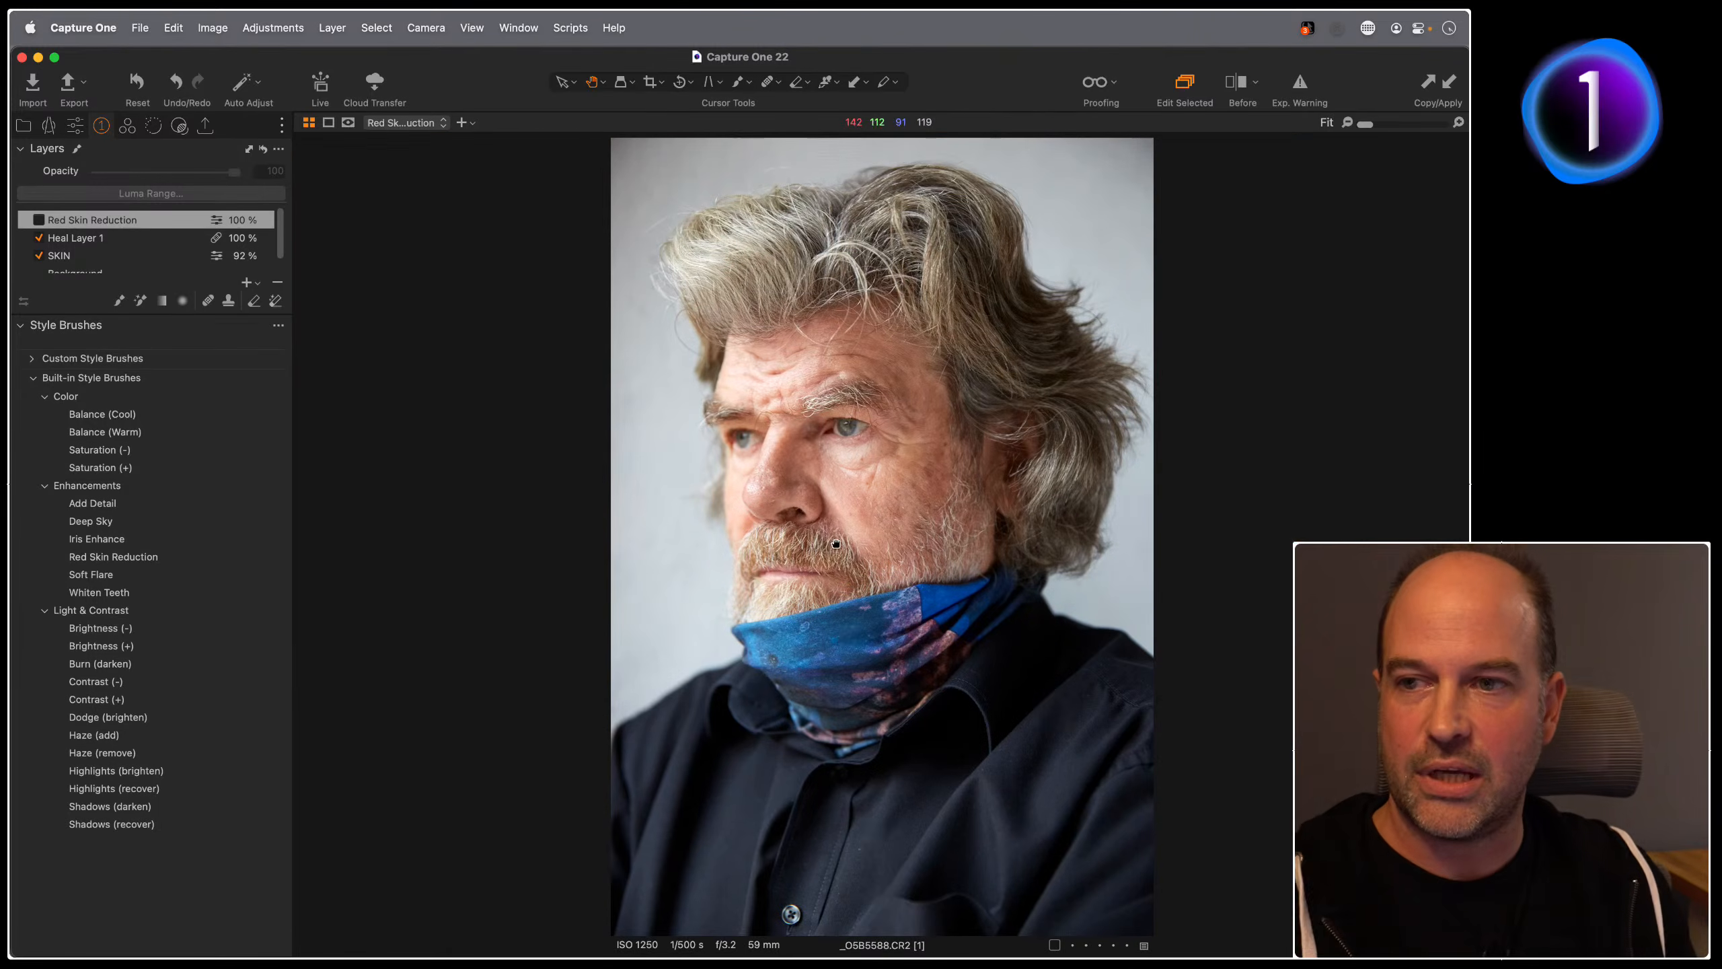
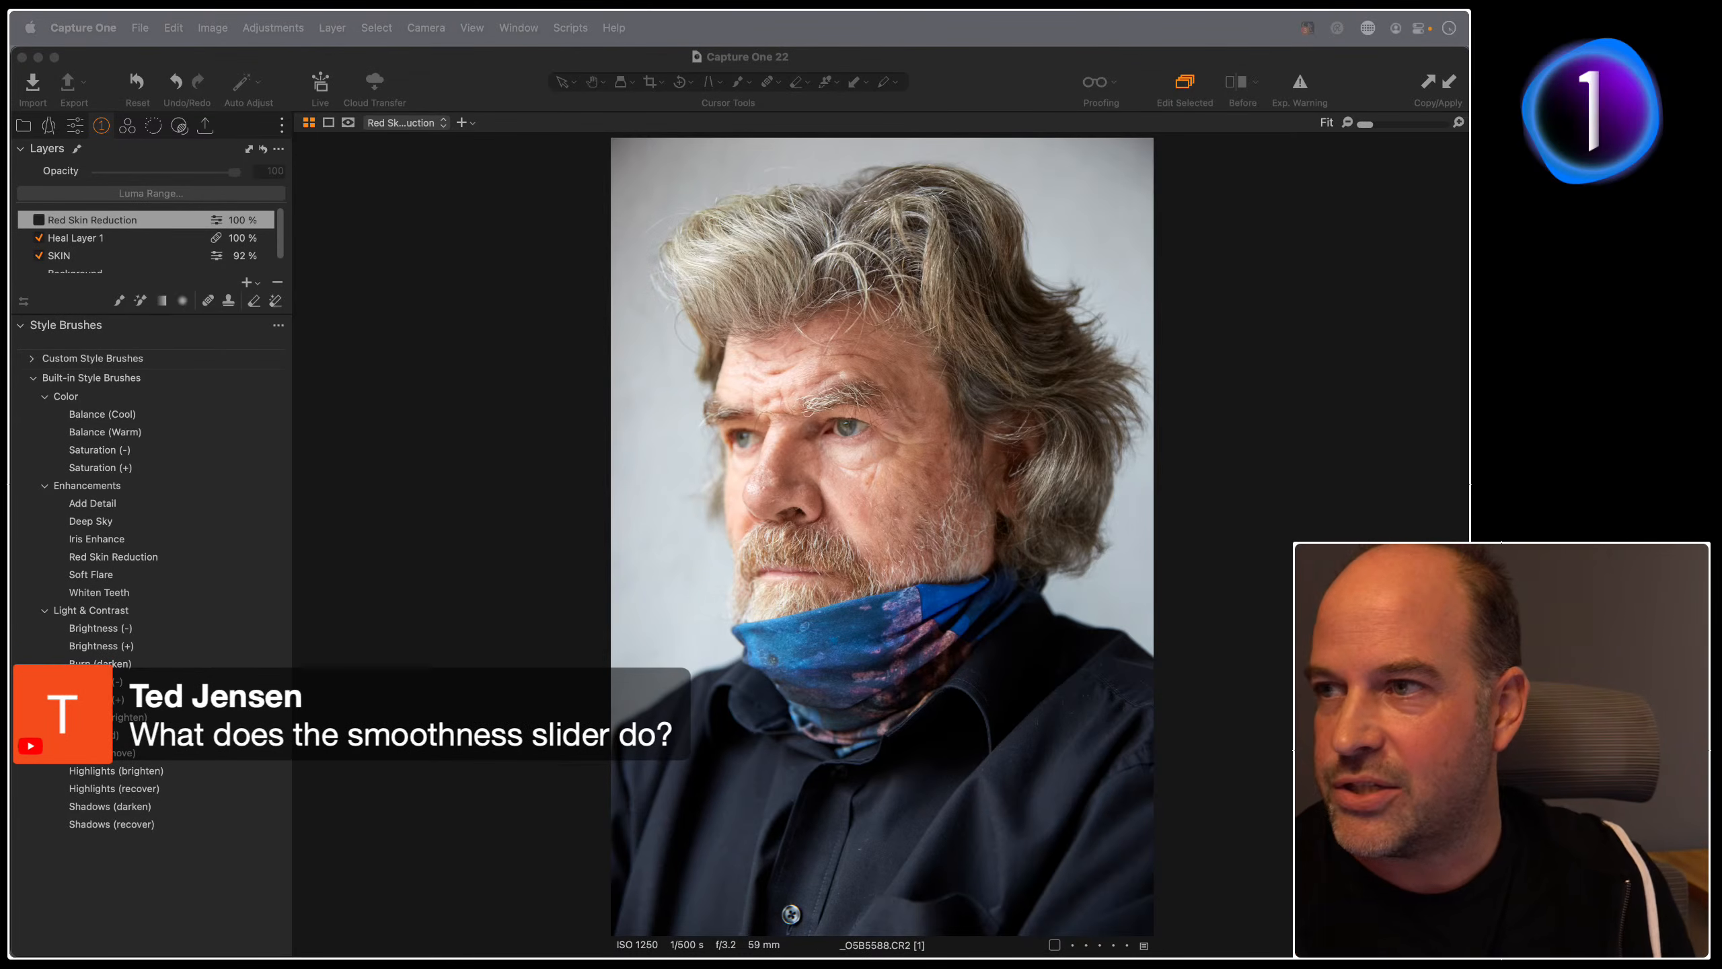
Step: Try a Skin Tone smoothness of 1 on the SKIN layer and settle on 23.1
left_click(128, 255)
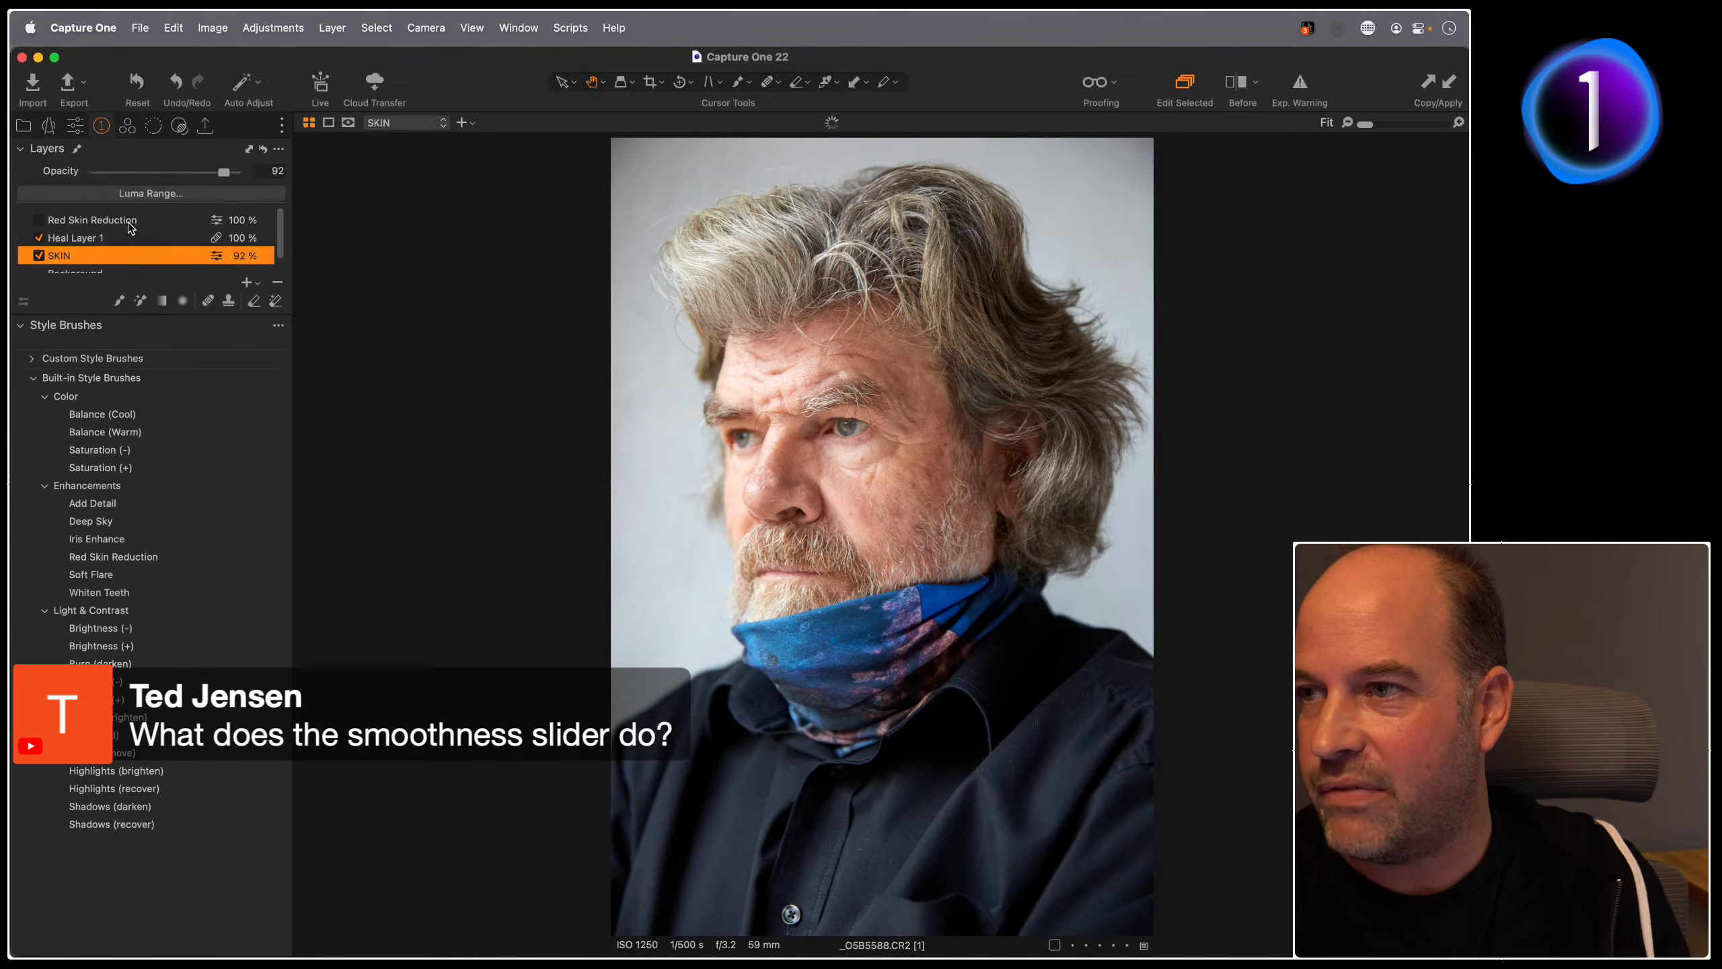
left_click(134, 125)
double_click(892, 460)
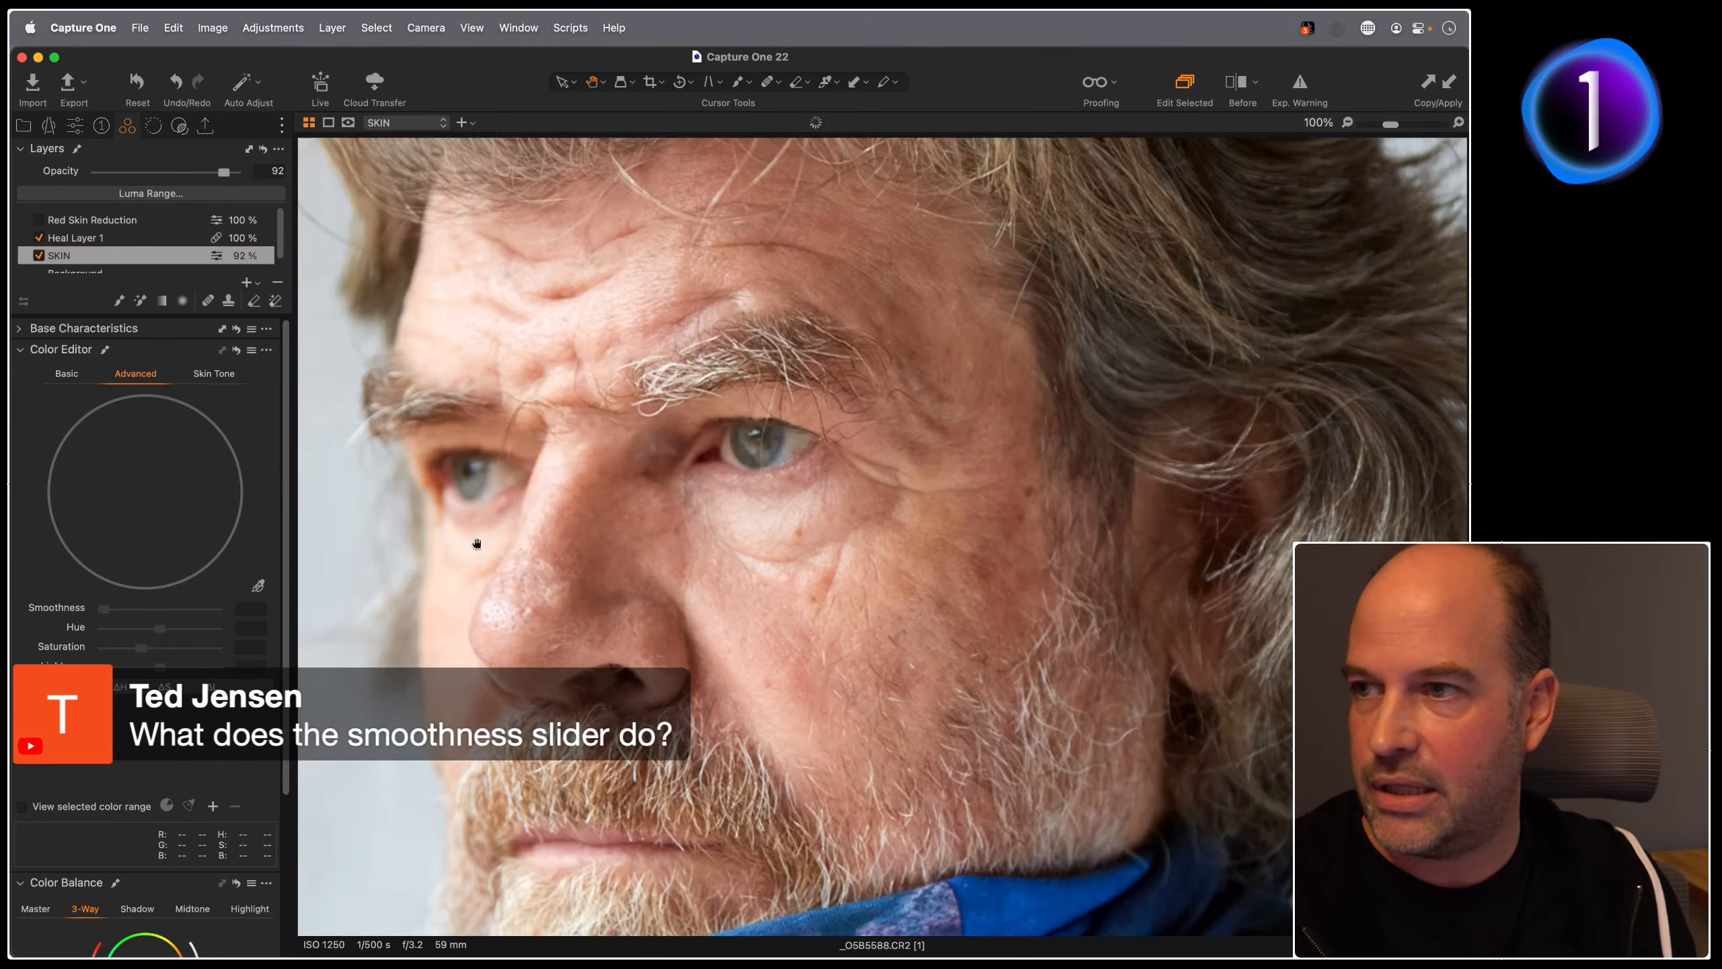
left_click(219, 383)
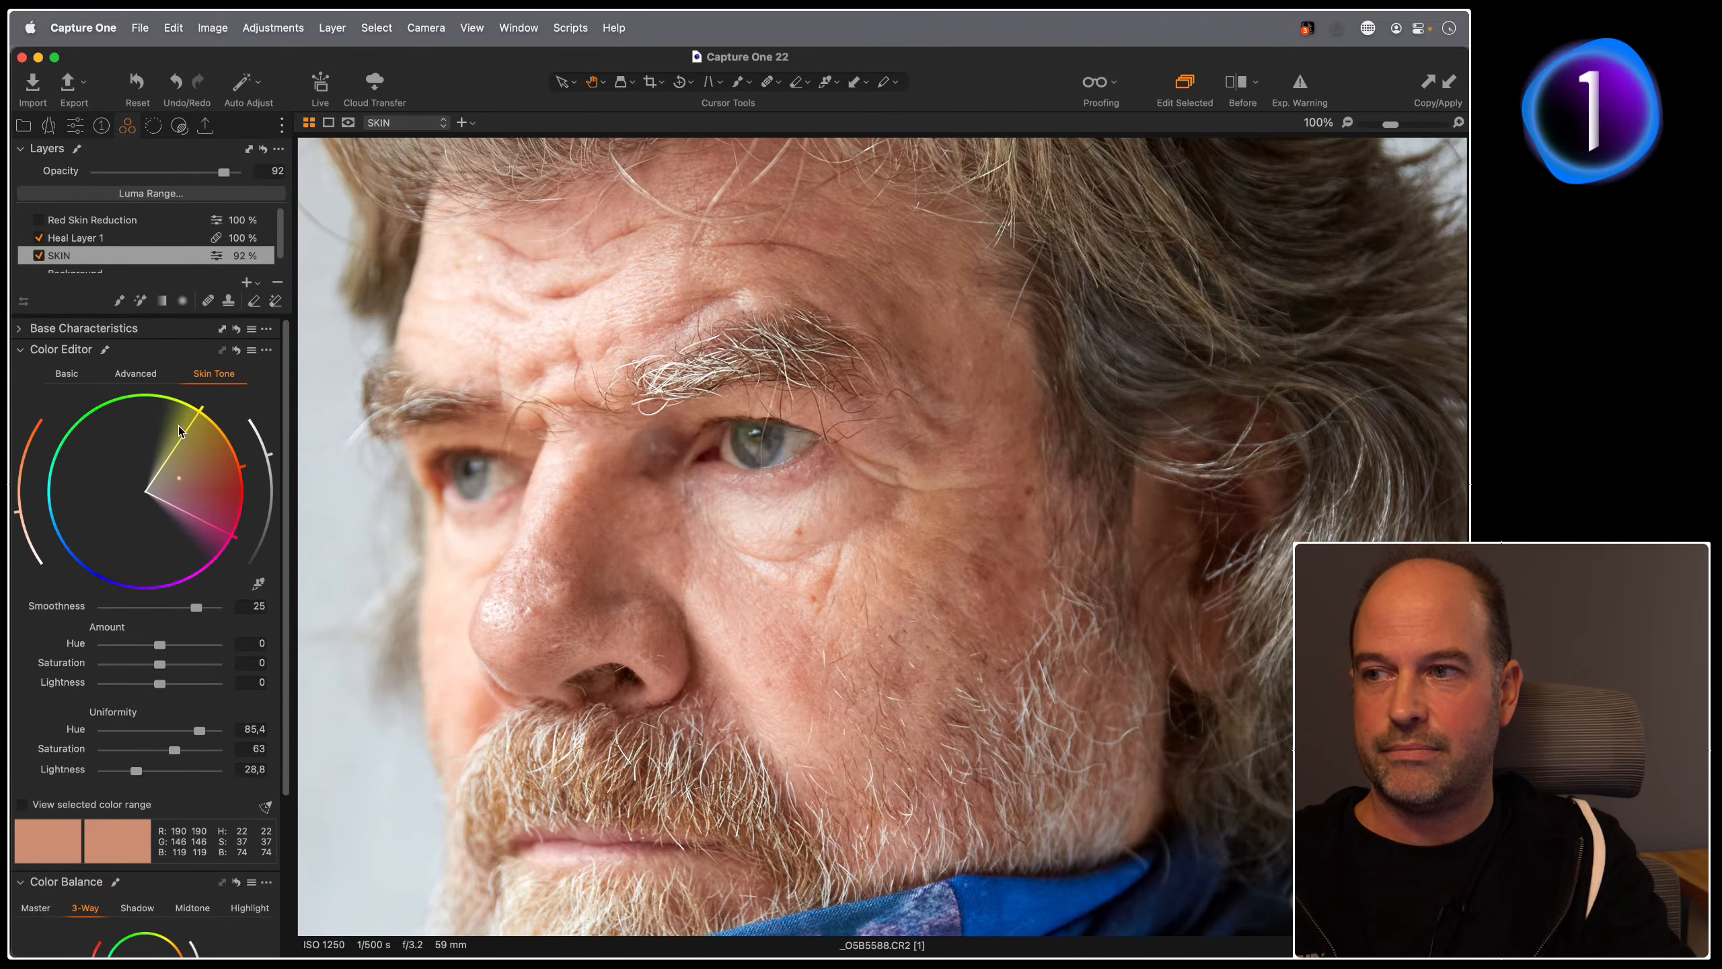
left_click_drag(196, 608, 21, 624)
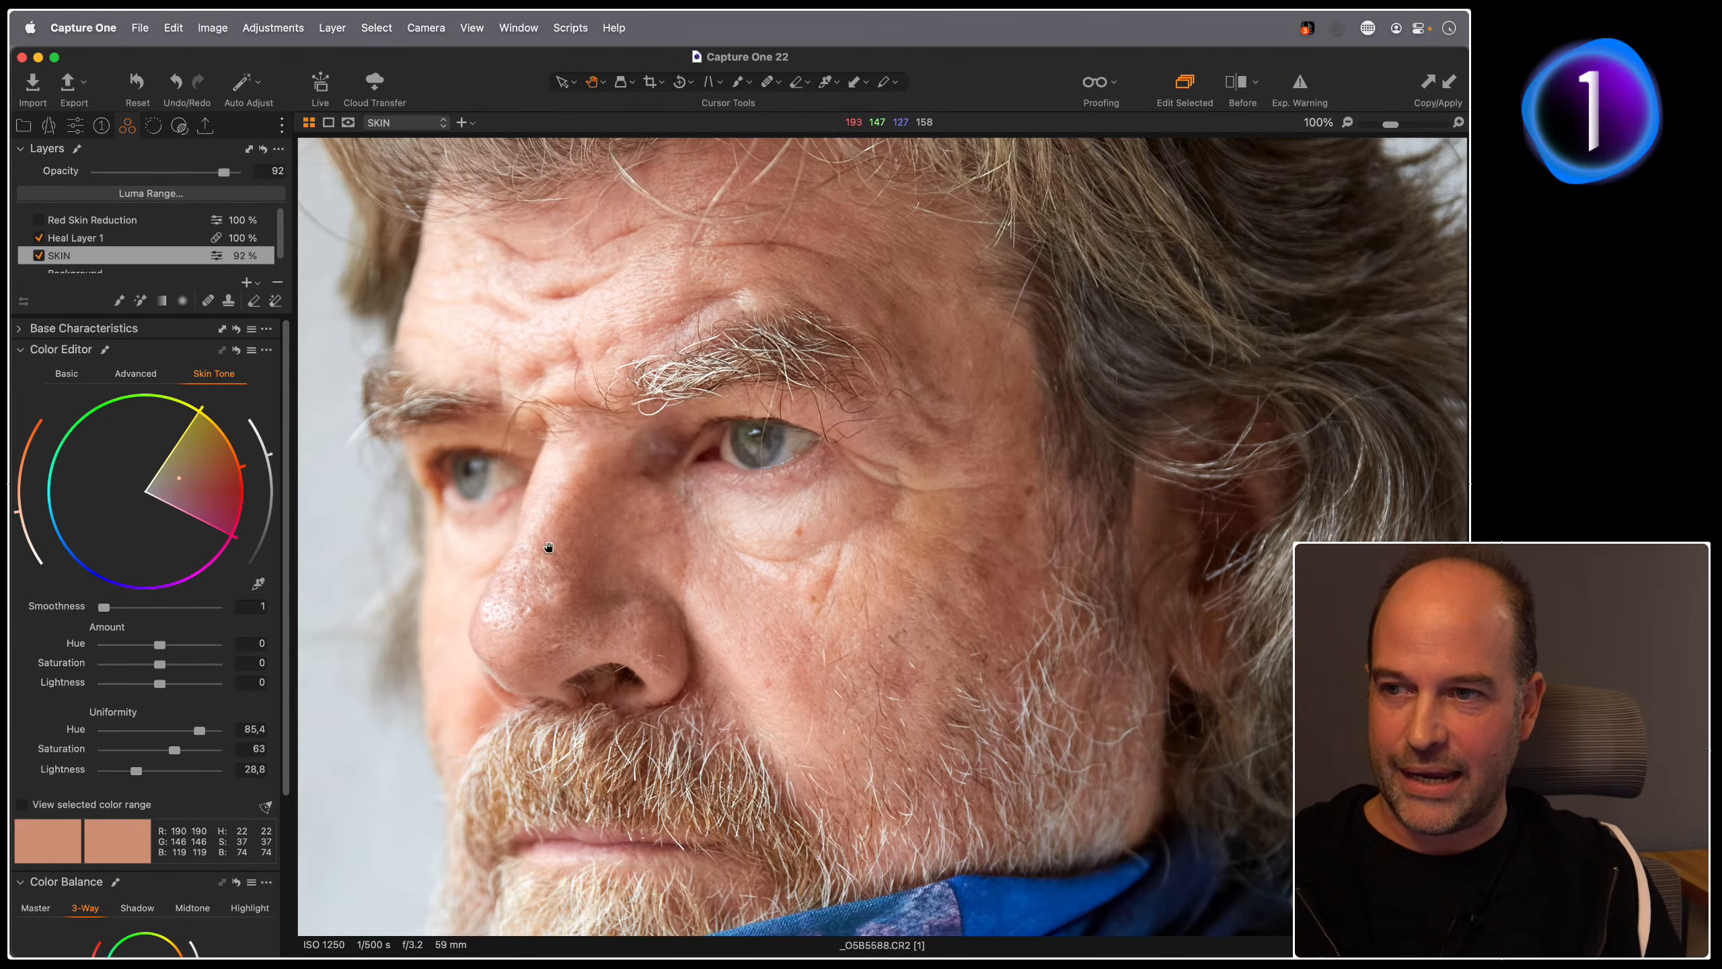
left_click_drag(104, 608, 191, 617)
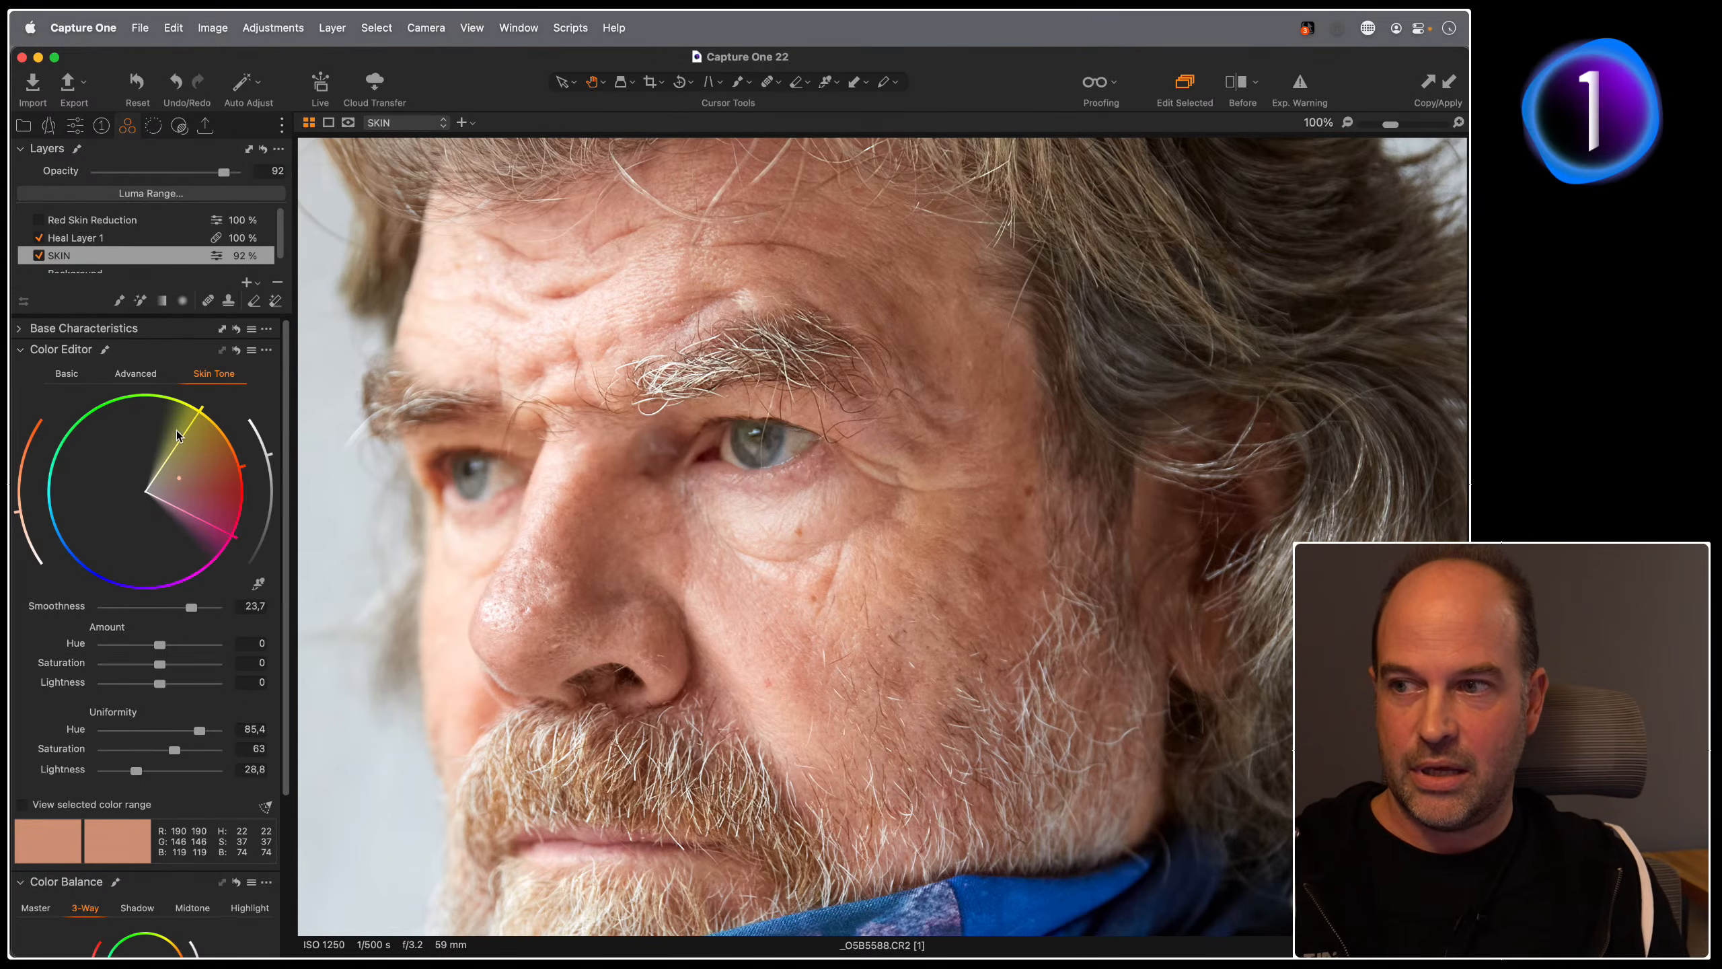
left_click_drag(191, 607, 181, 610)
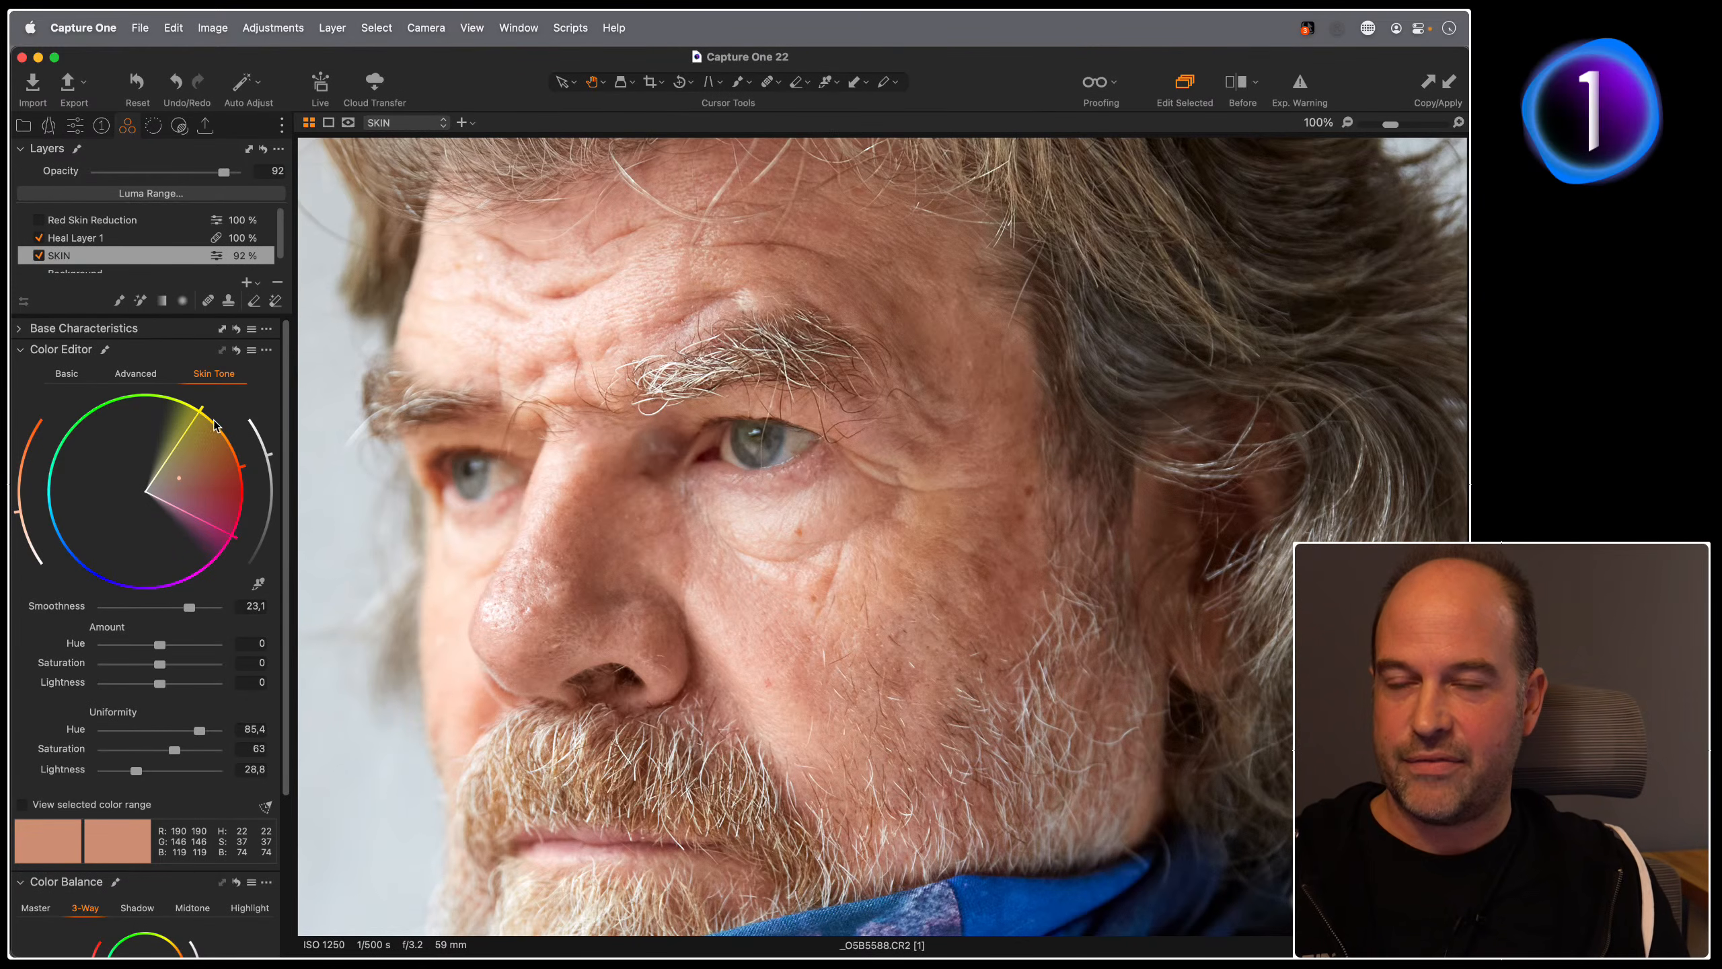
Step: Try smoothness 1 on the scarf's blue in the Advanced Color Editor with the selected range shown, and remove that color entry
left_click(140, 375)
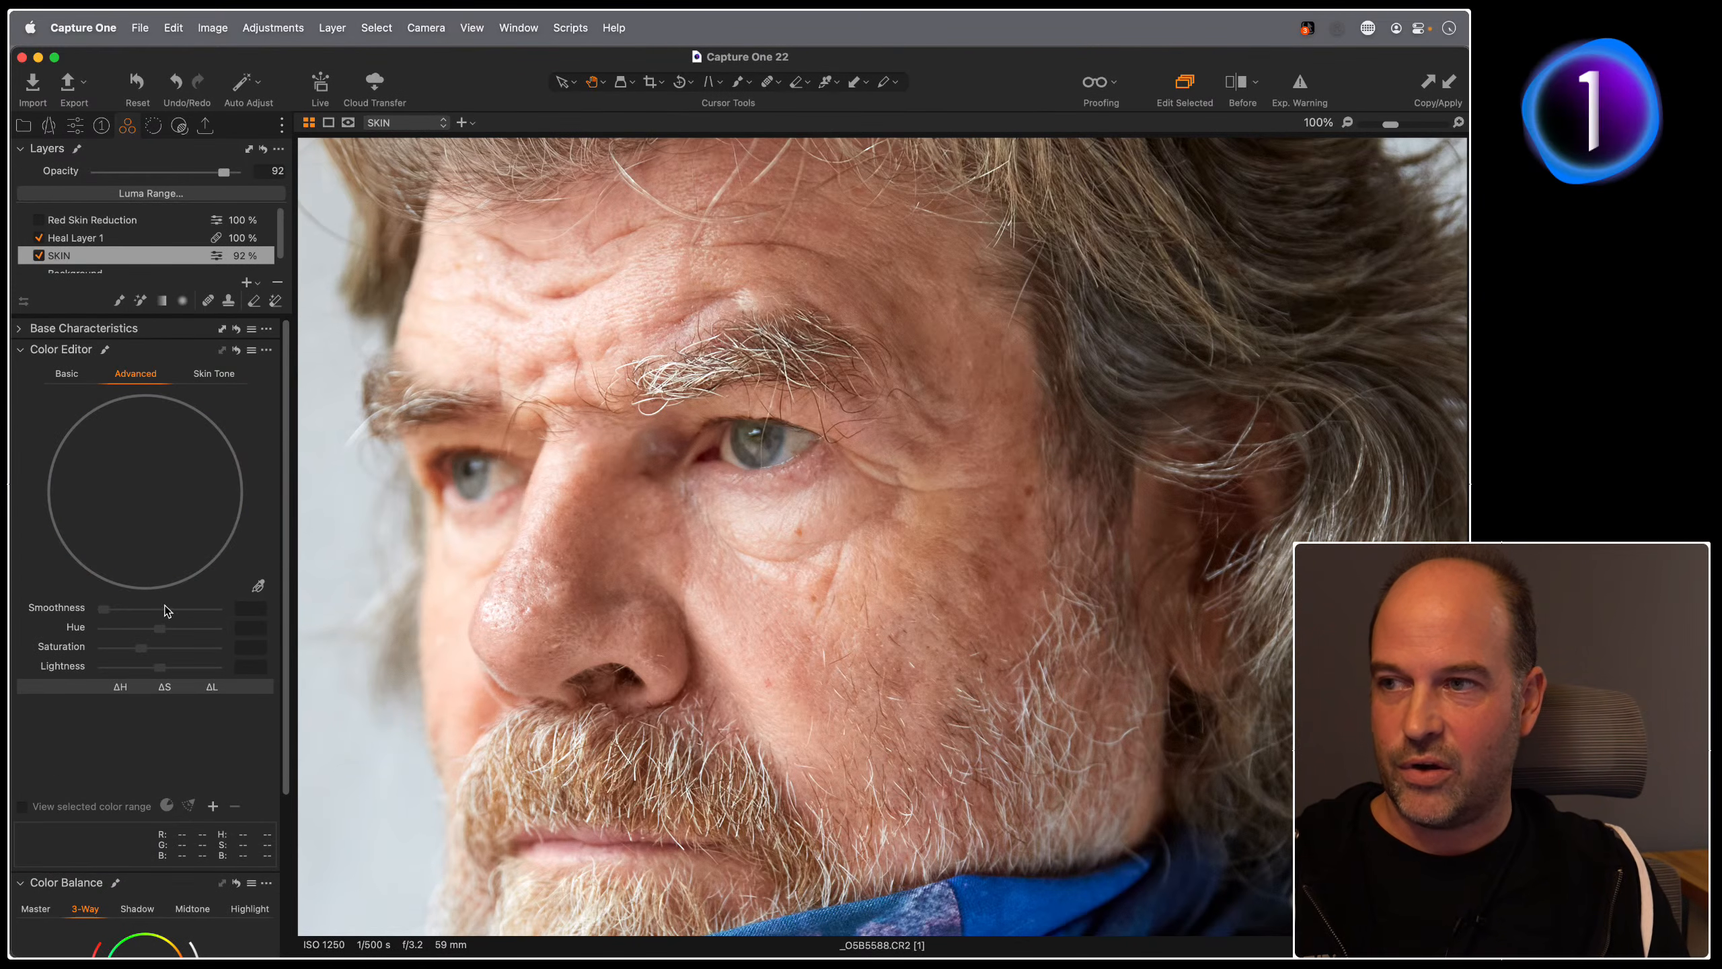
left_click_drag(884, 723, 929, 258)
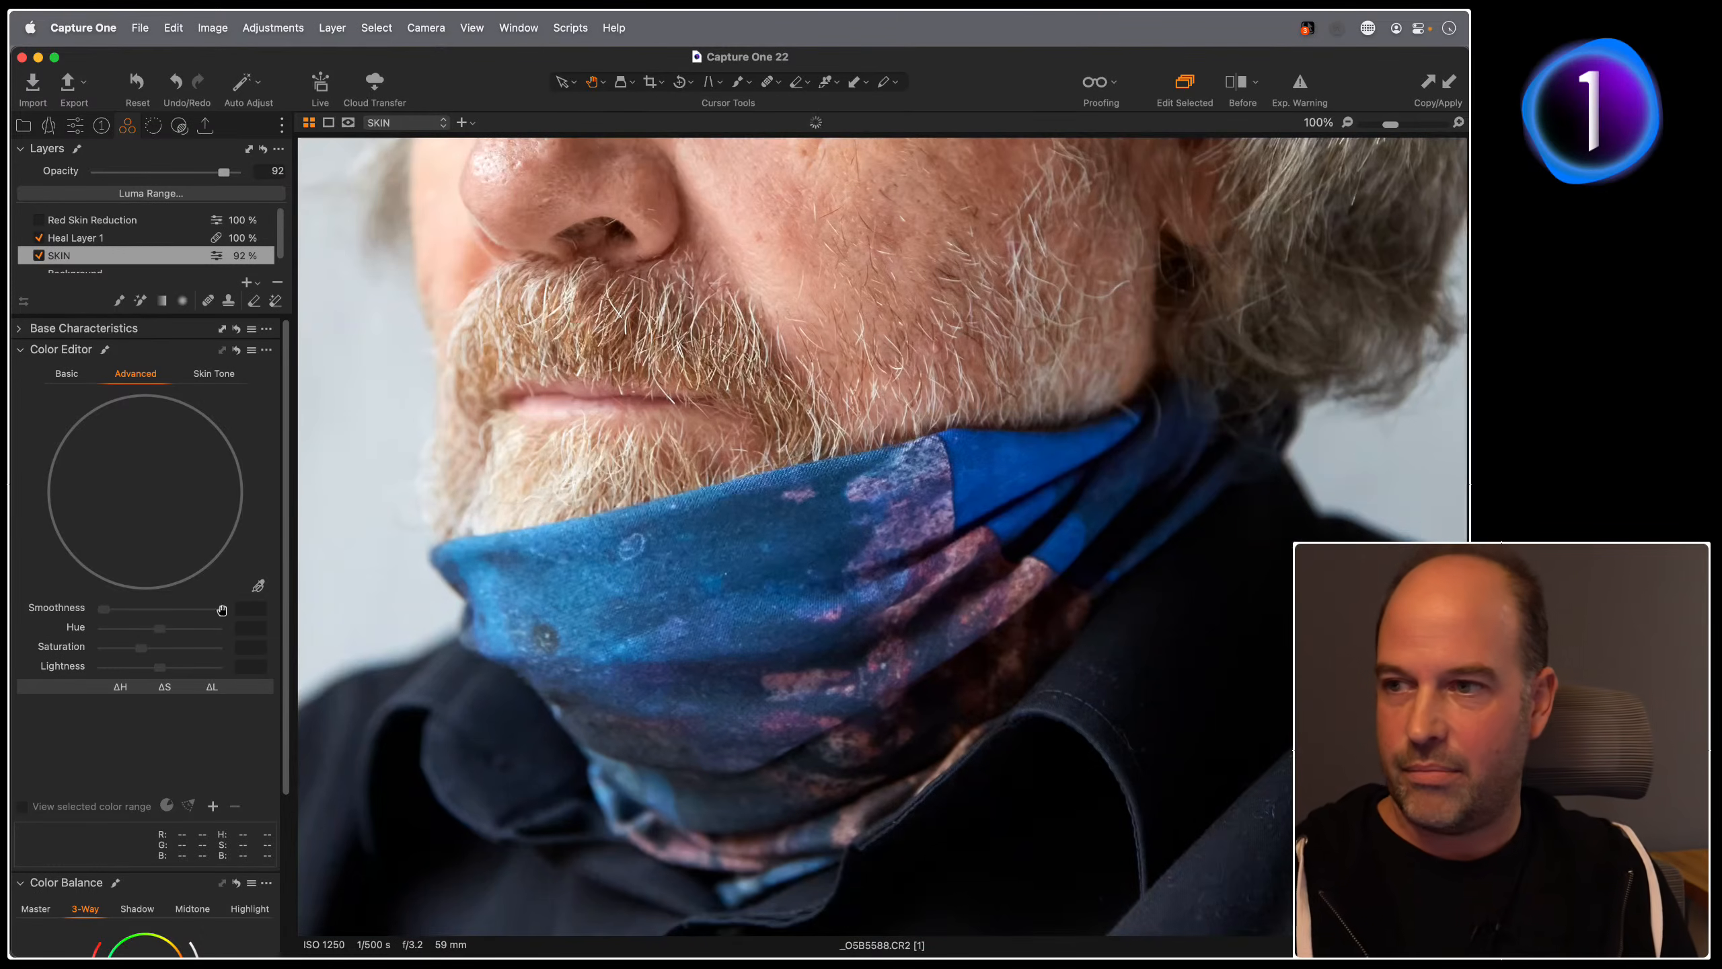
left_click(258, 585)
left_click(783, 597)
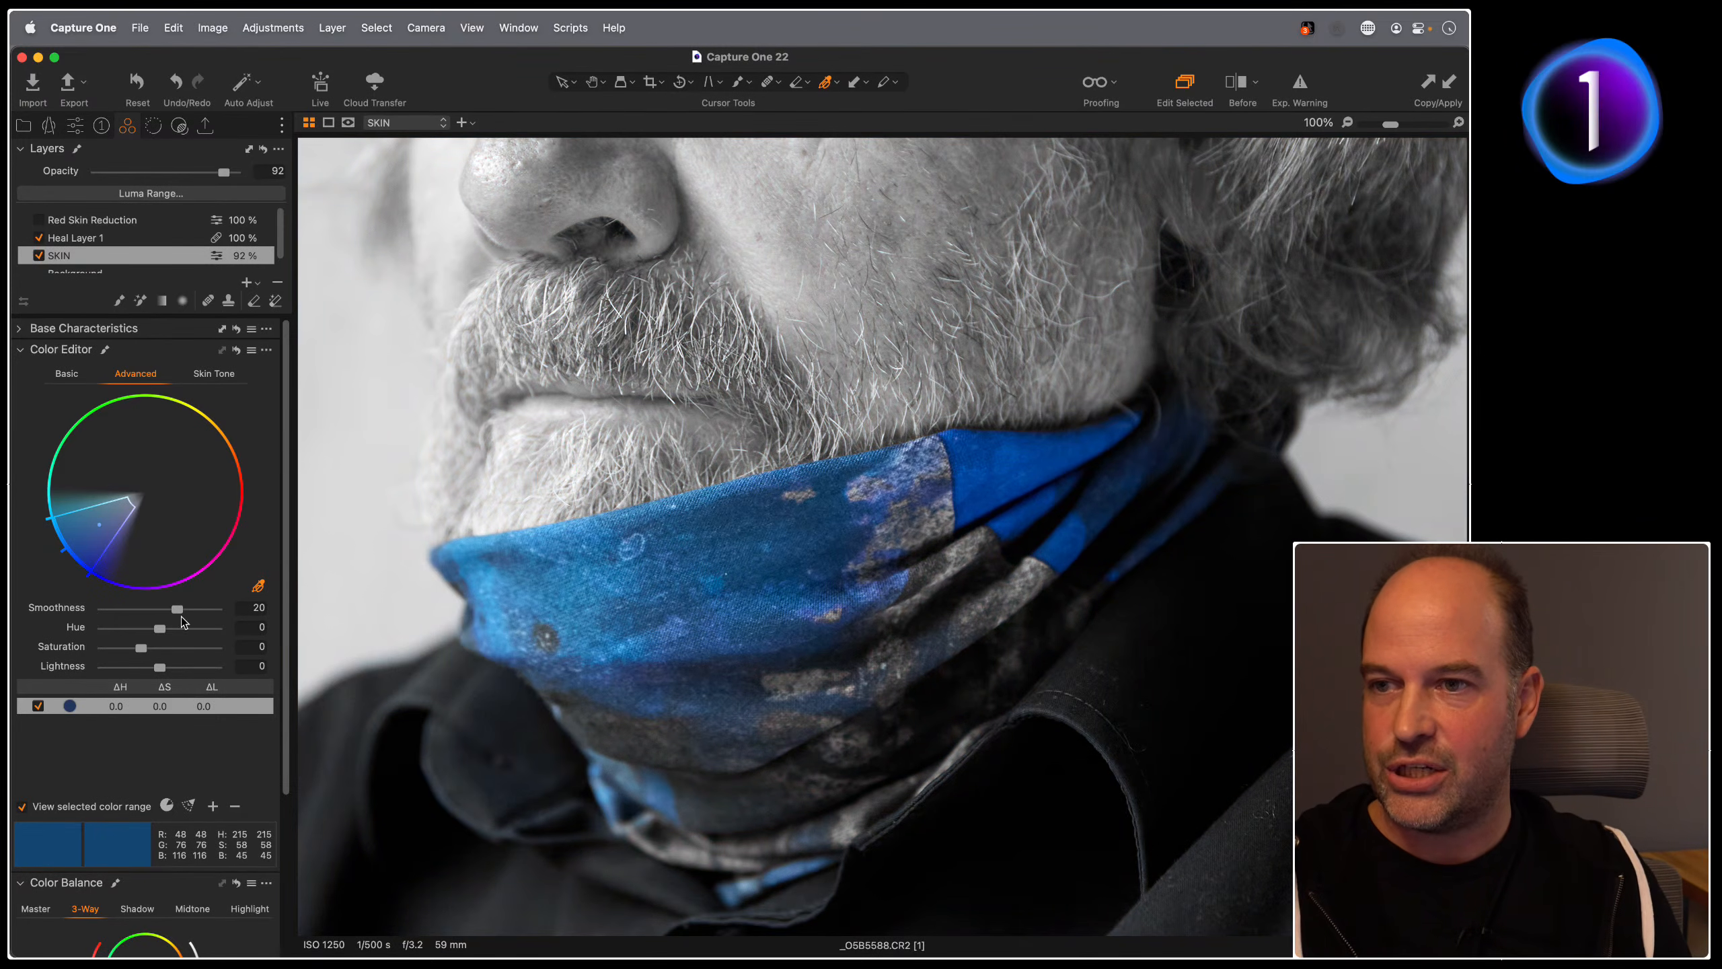
left_click_drag(105, 551, 69, 520)
left_click_drag(177, 609, 69, 606)
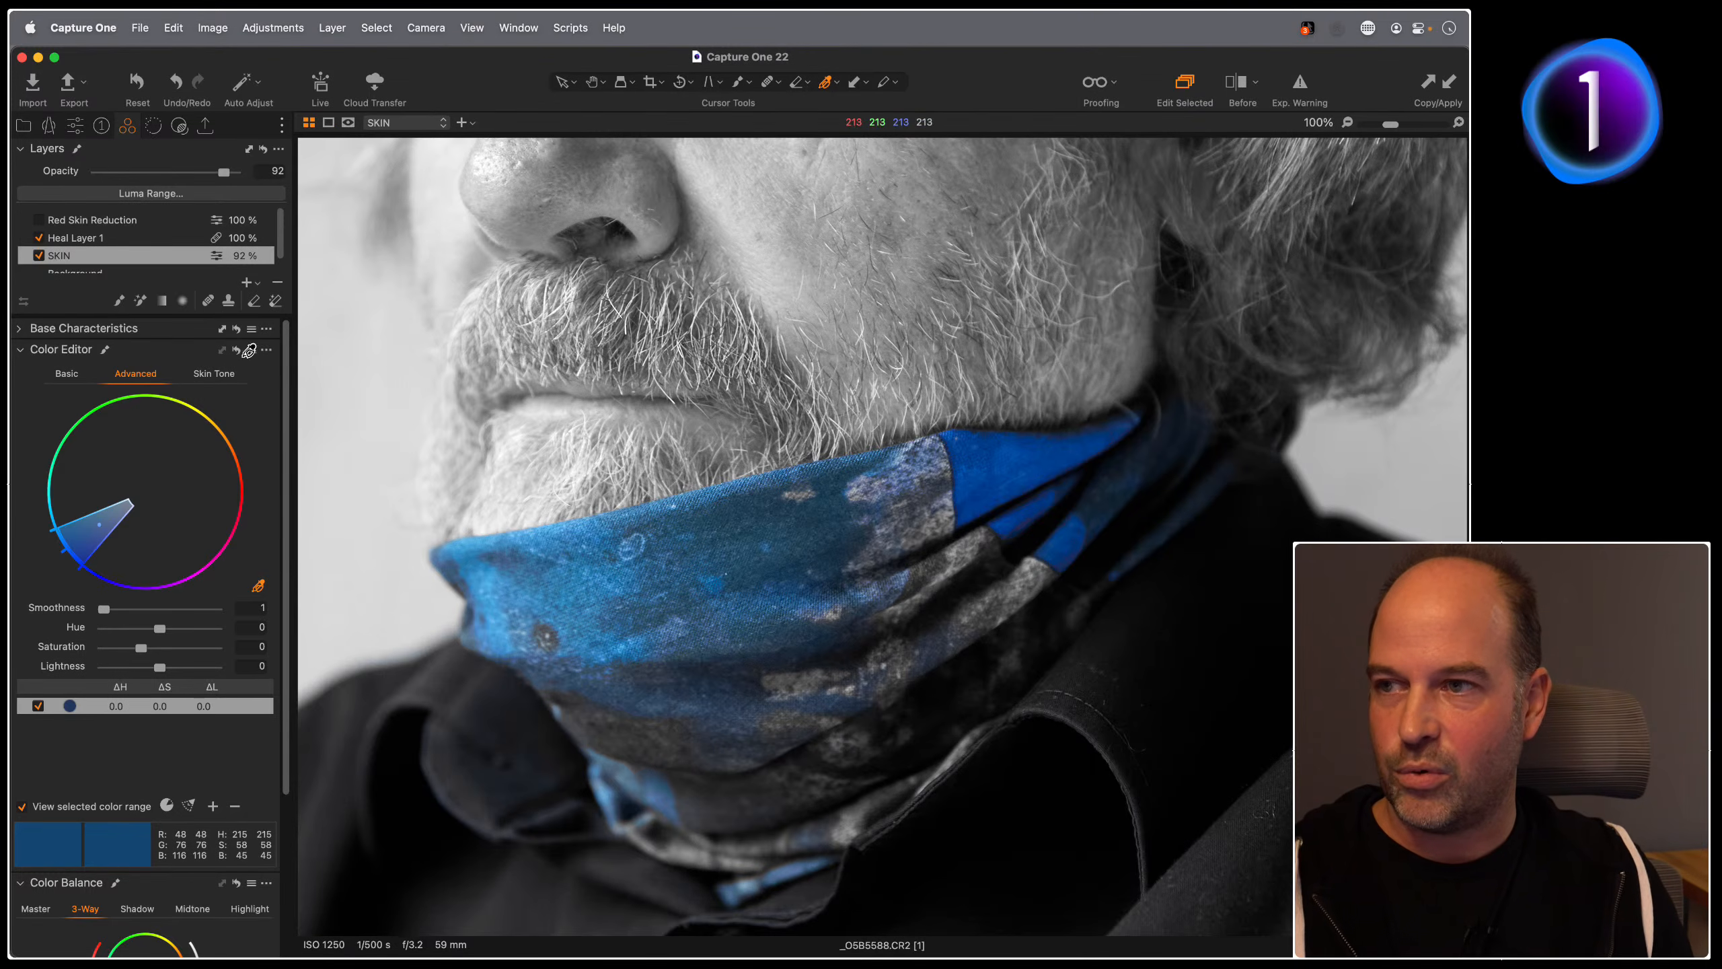
left_click(216, 373)
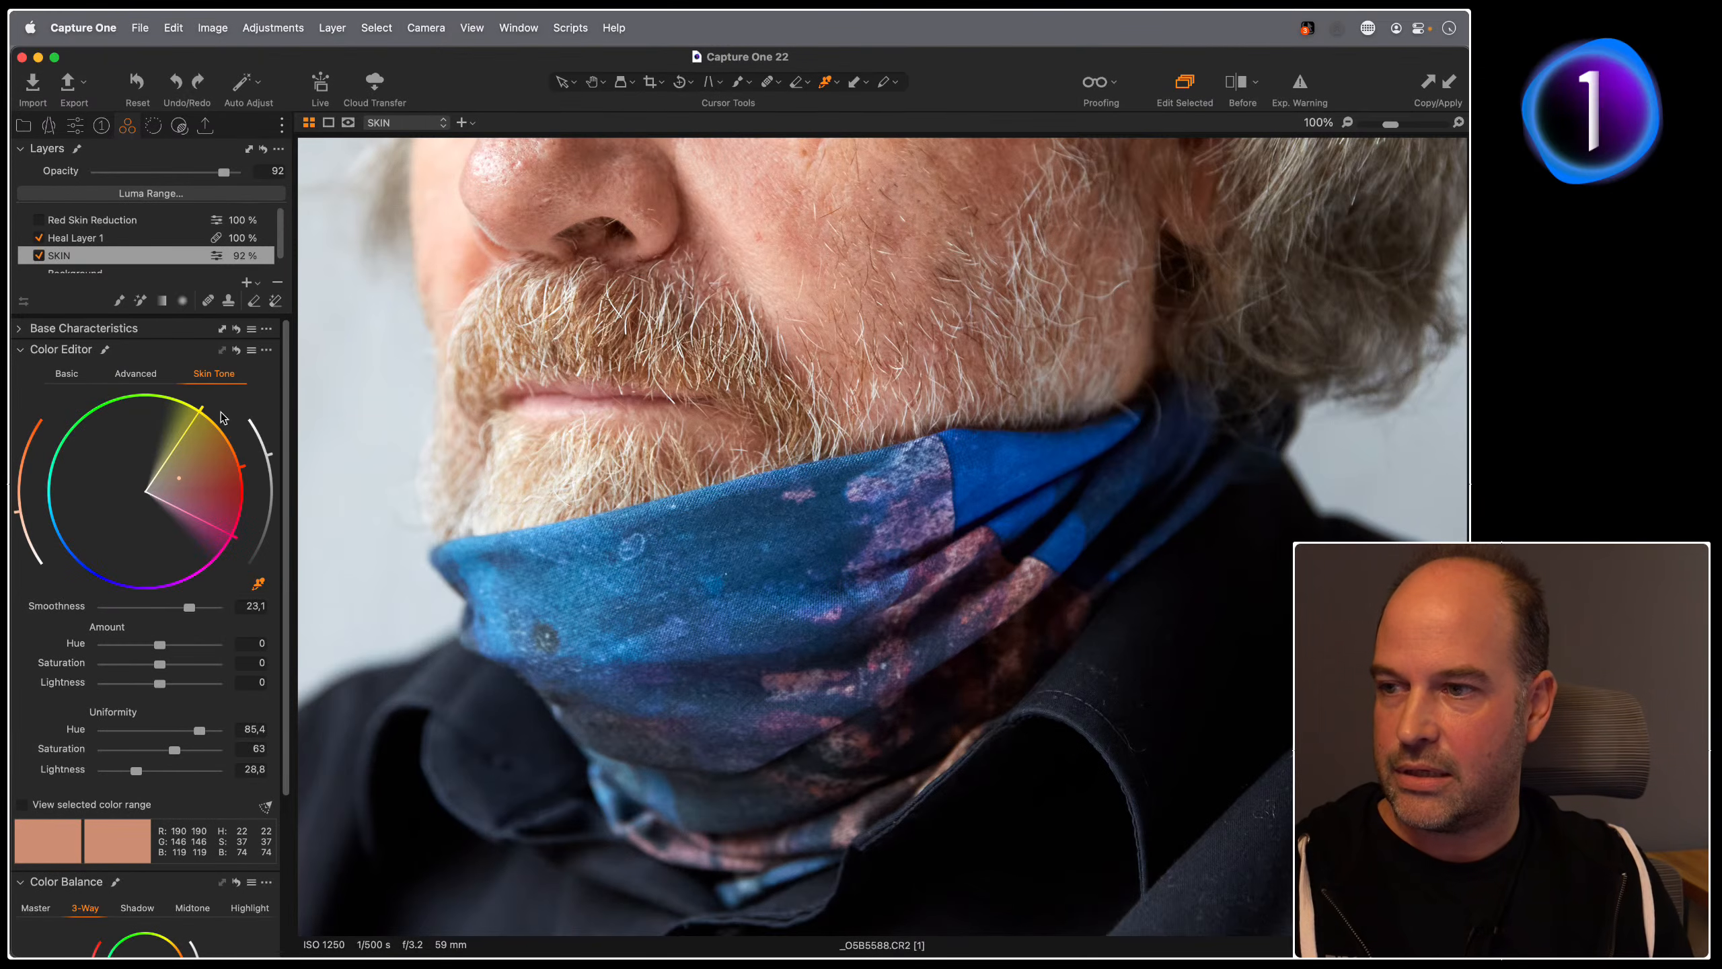
left_click(135, 373)
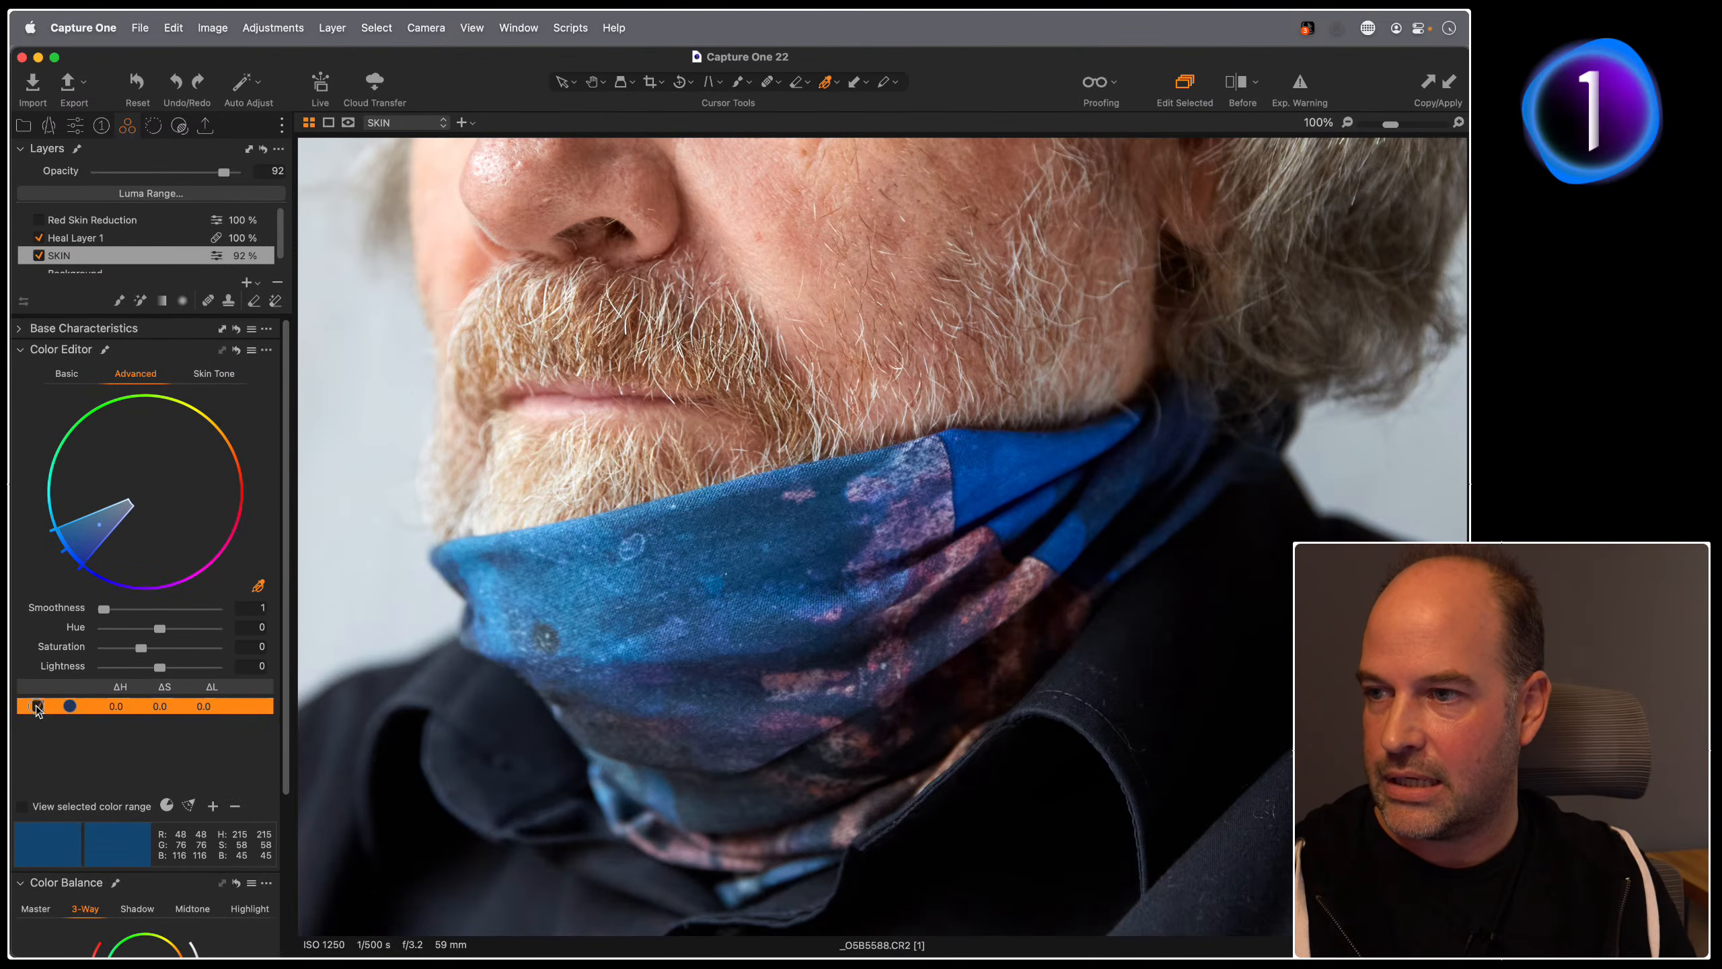
Step: Pick the scarf's blue as the SKIN layer's Skin Tone color and return to the full portrait
left_click(214, 373)
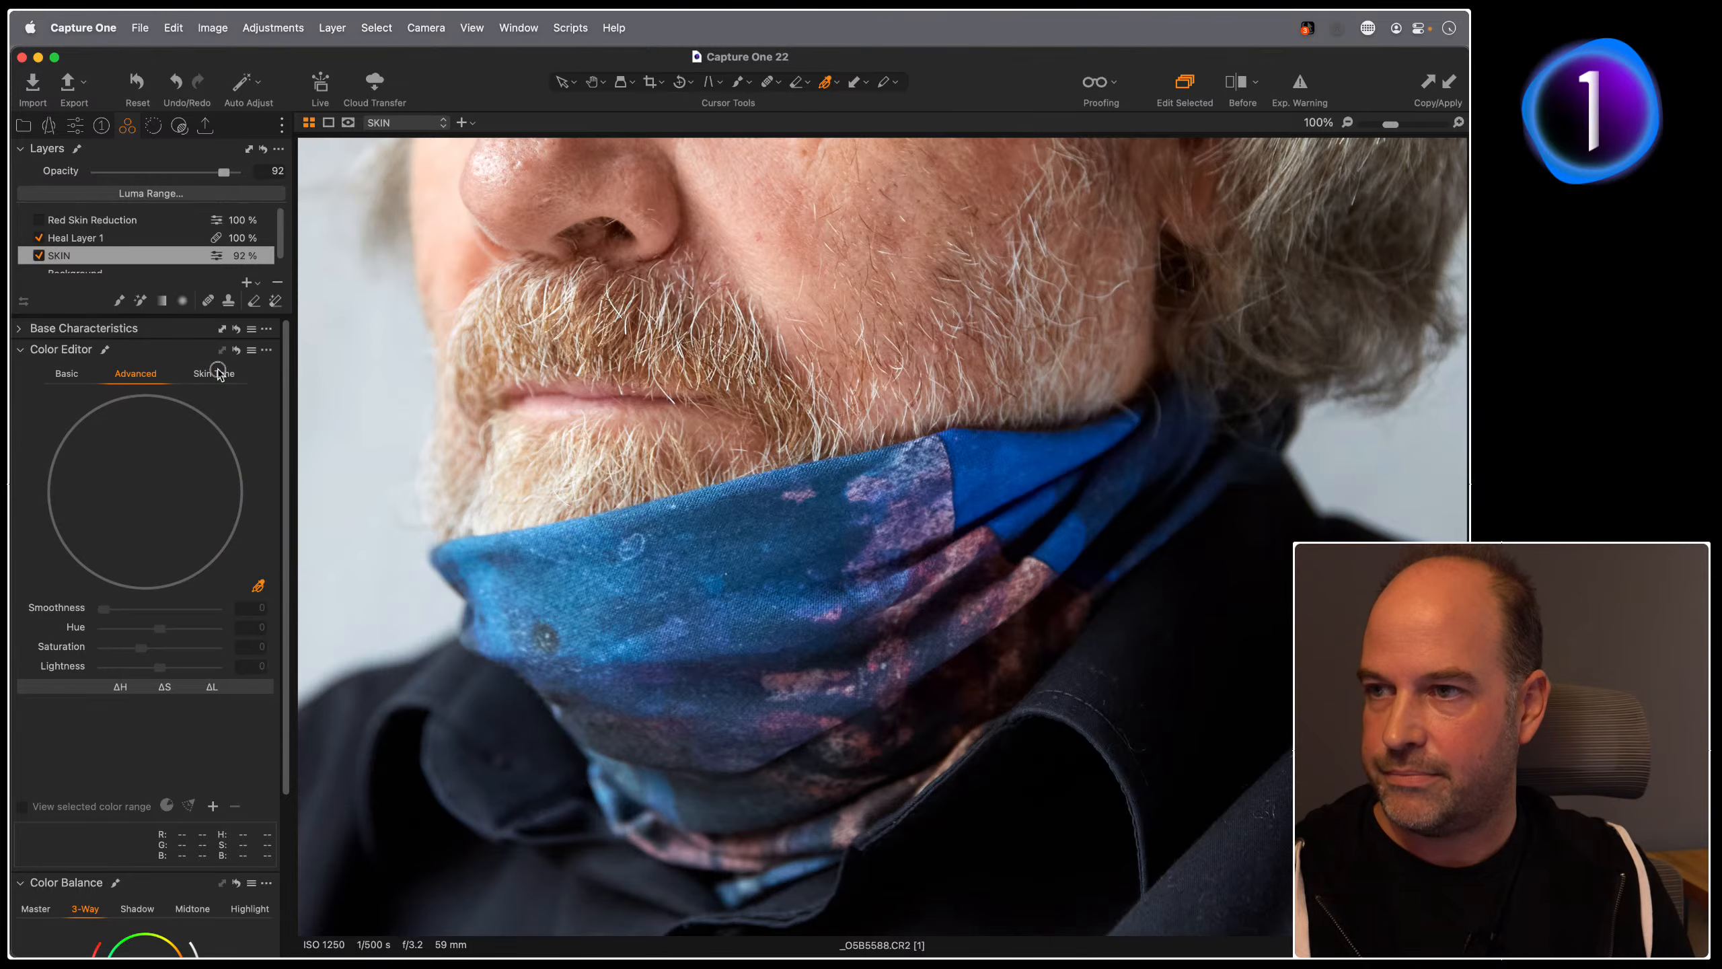
left_click(760, 505)
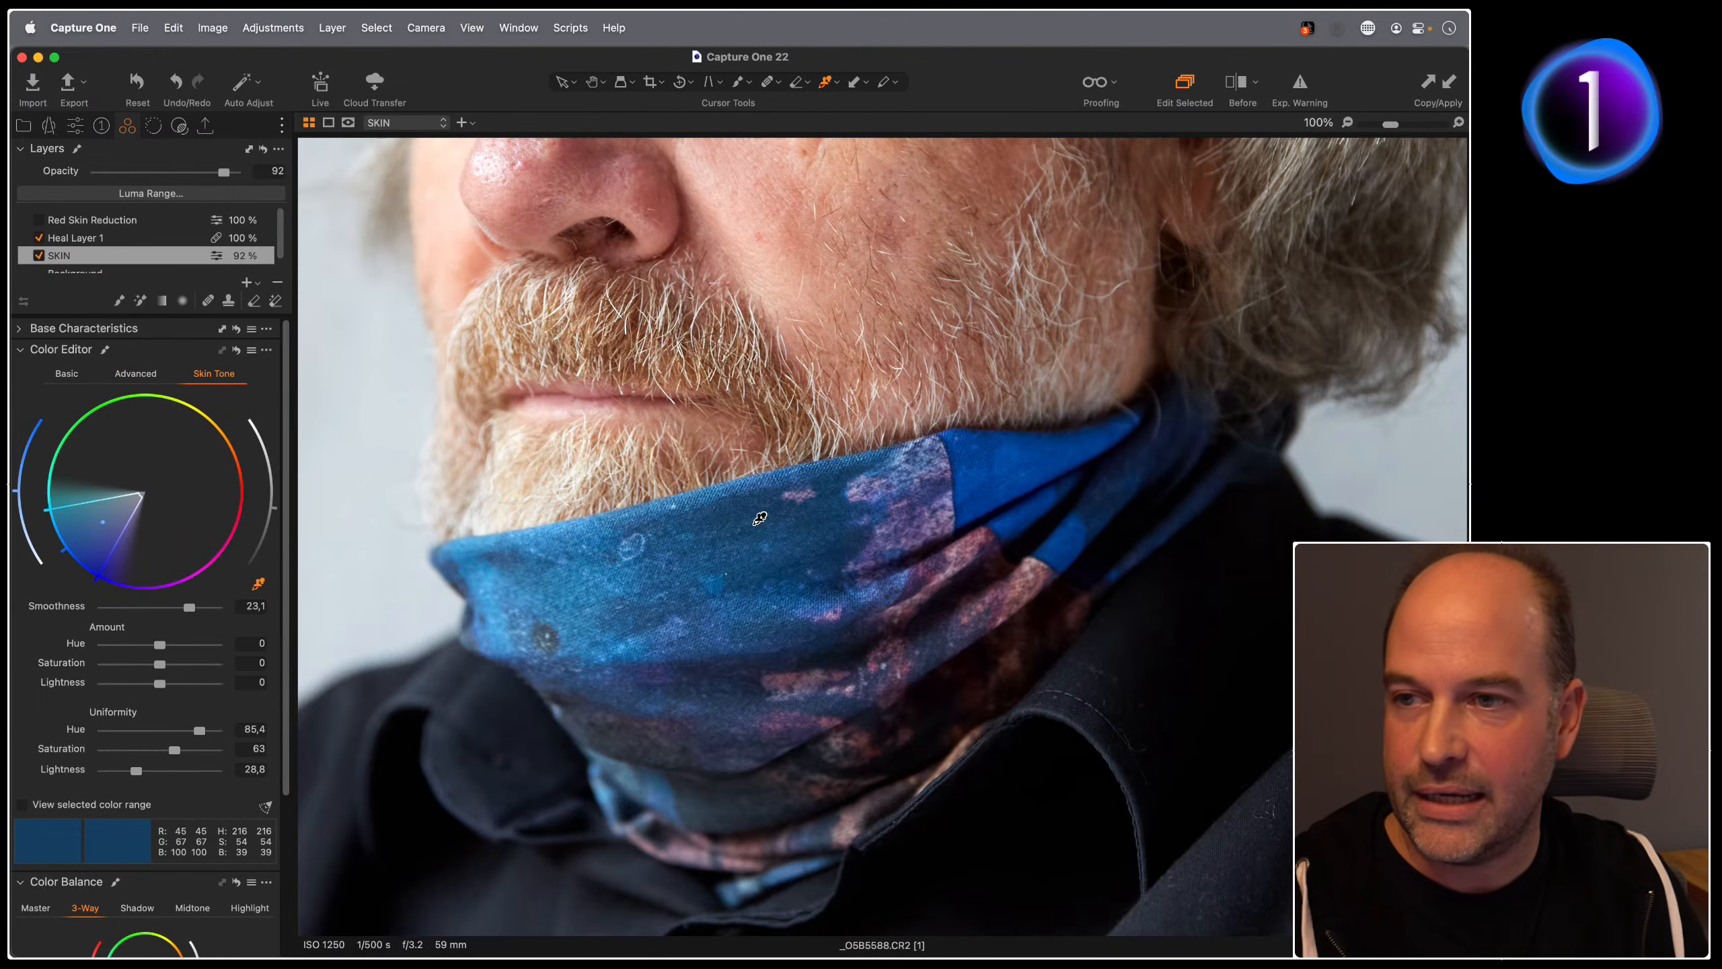
key("h")
double_click(751, 515)
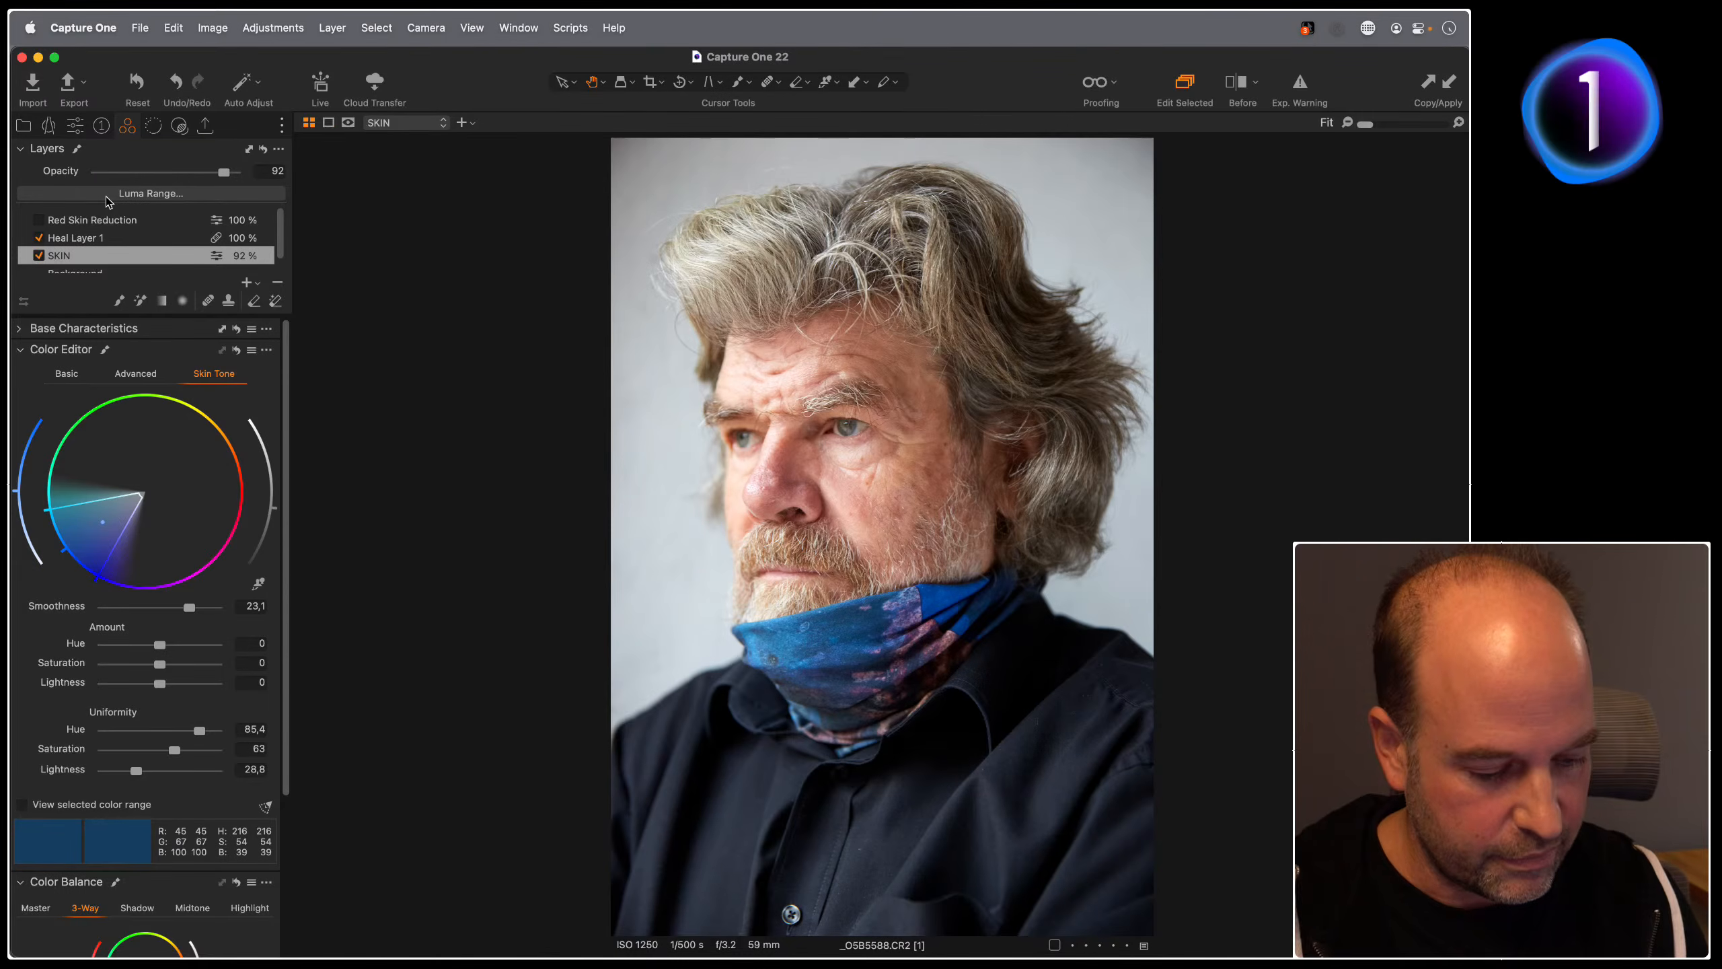
Step: Raise the Background layer's contrast to 10
scroll(81, 256, "down", 1)
left_click(80, 261)
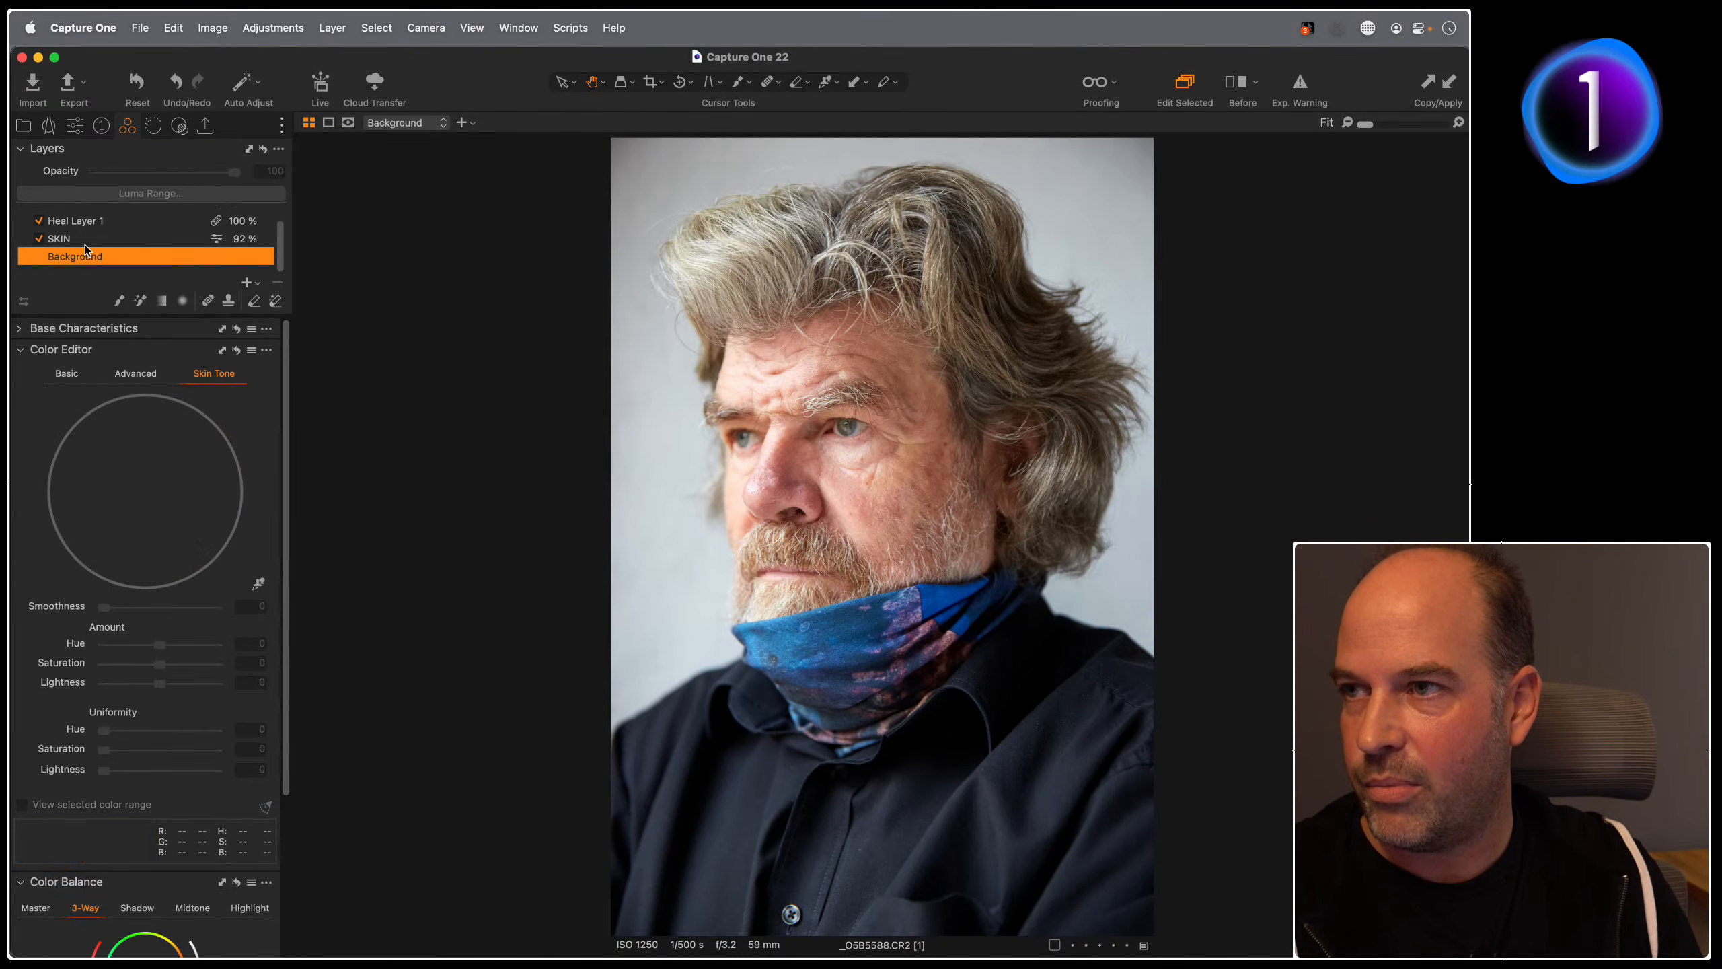
left_click(74, 125)
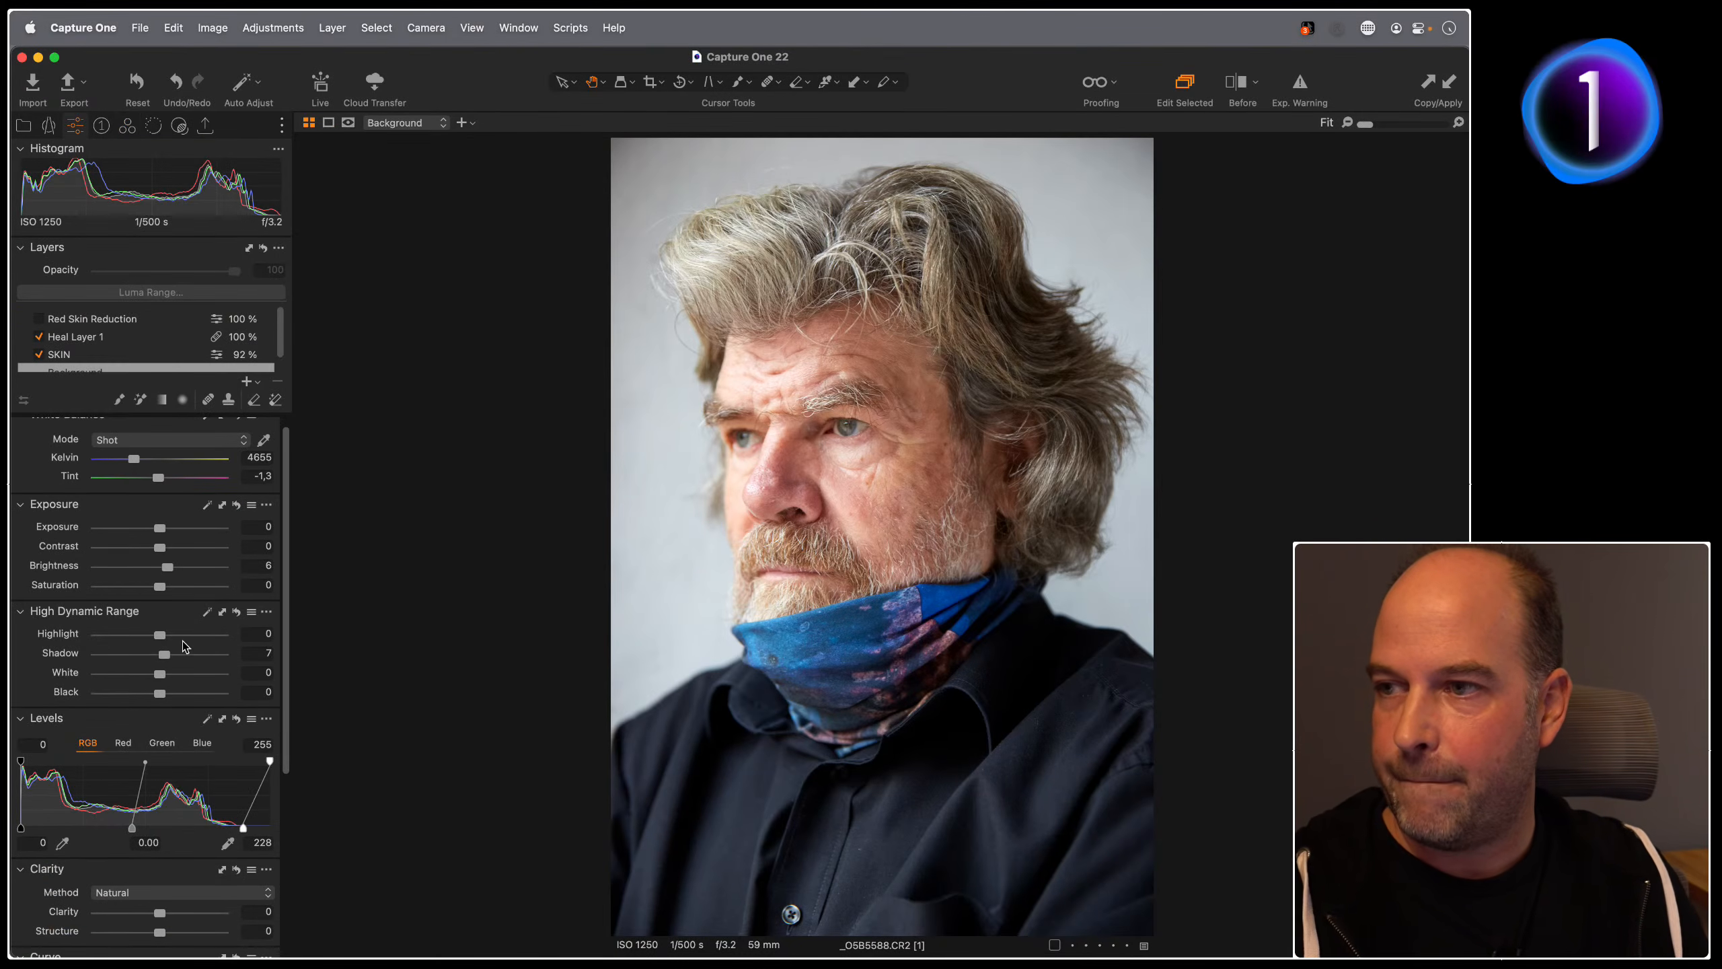
scroll(183, 589, "up", 1)
left_click_drag(160, 558, 175, 563)
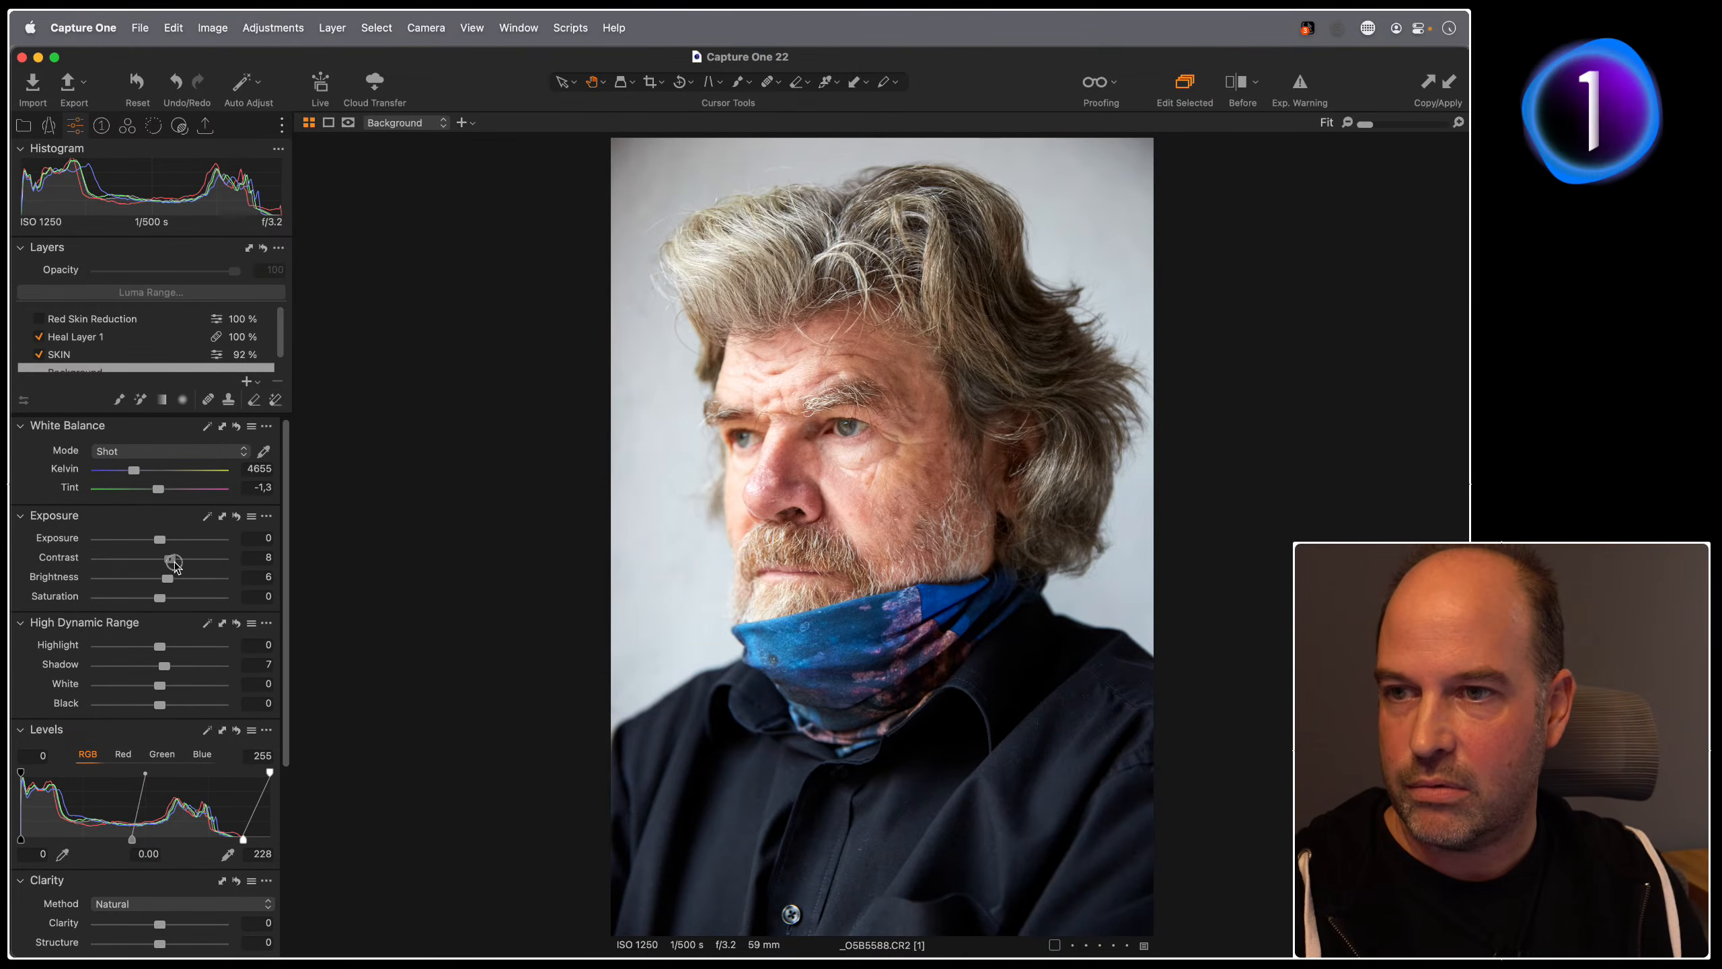
Step: Set the Background layer's clarity to 16 and structure to 8, checking the effect up close on the face
scroll(172, 610, "down", 5)
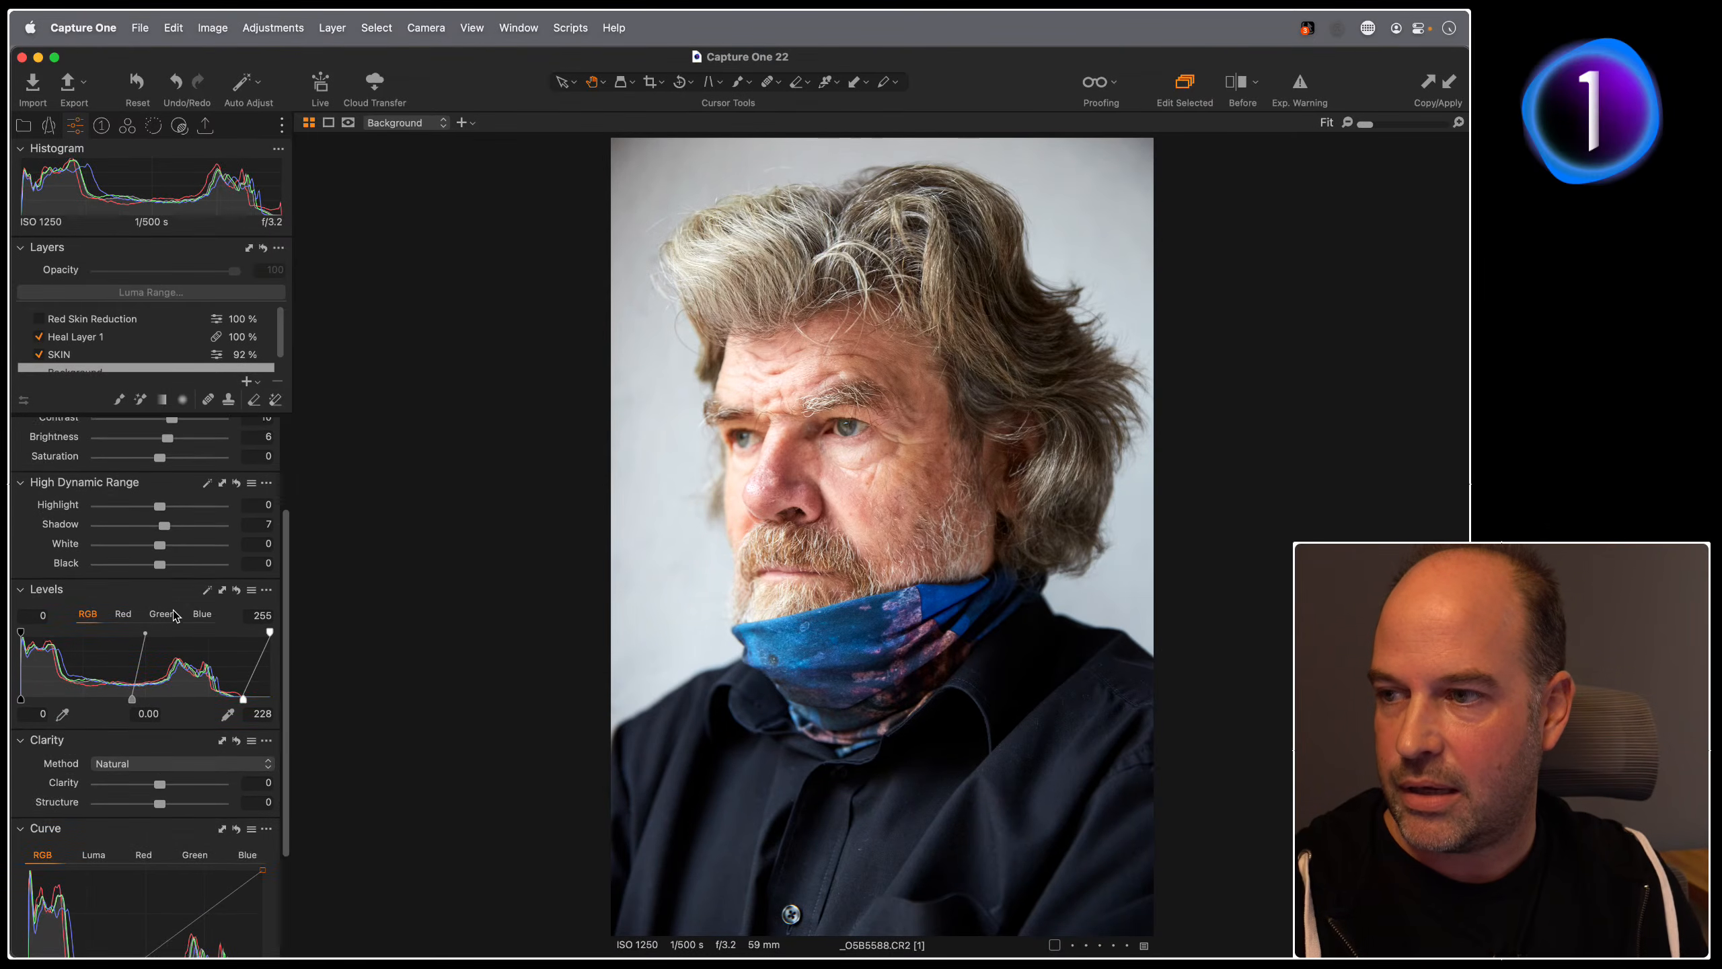
left_click_drag(160, 747, 164, 767)
left_click(844, 563)
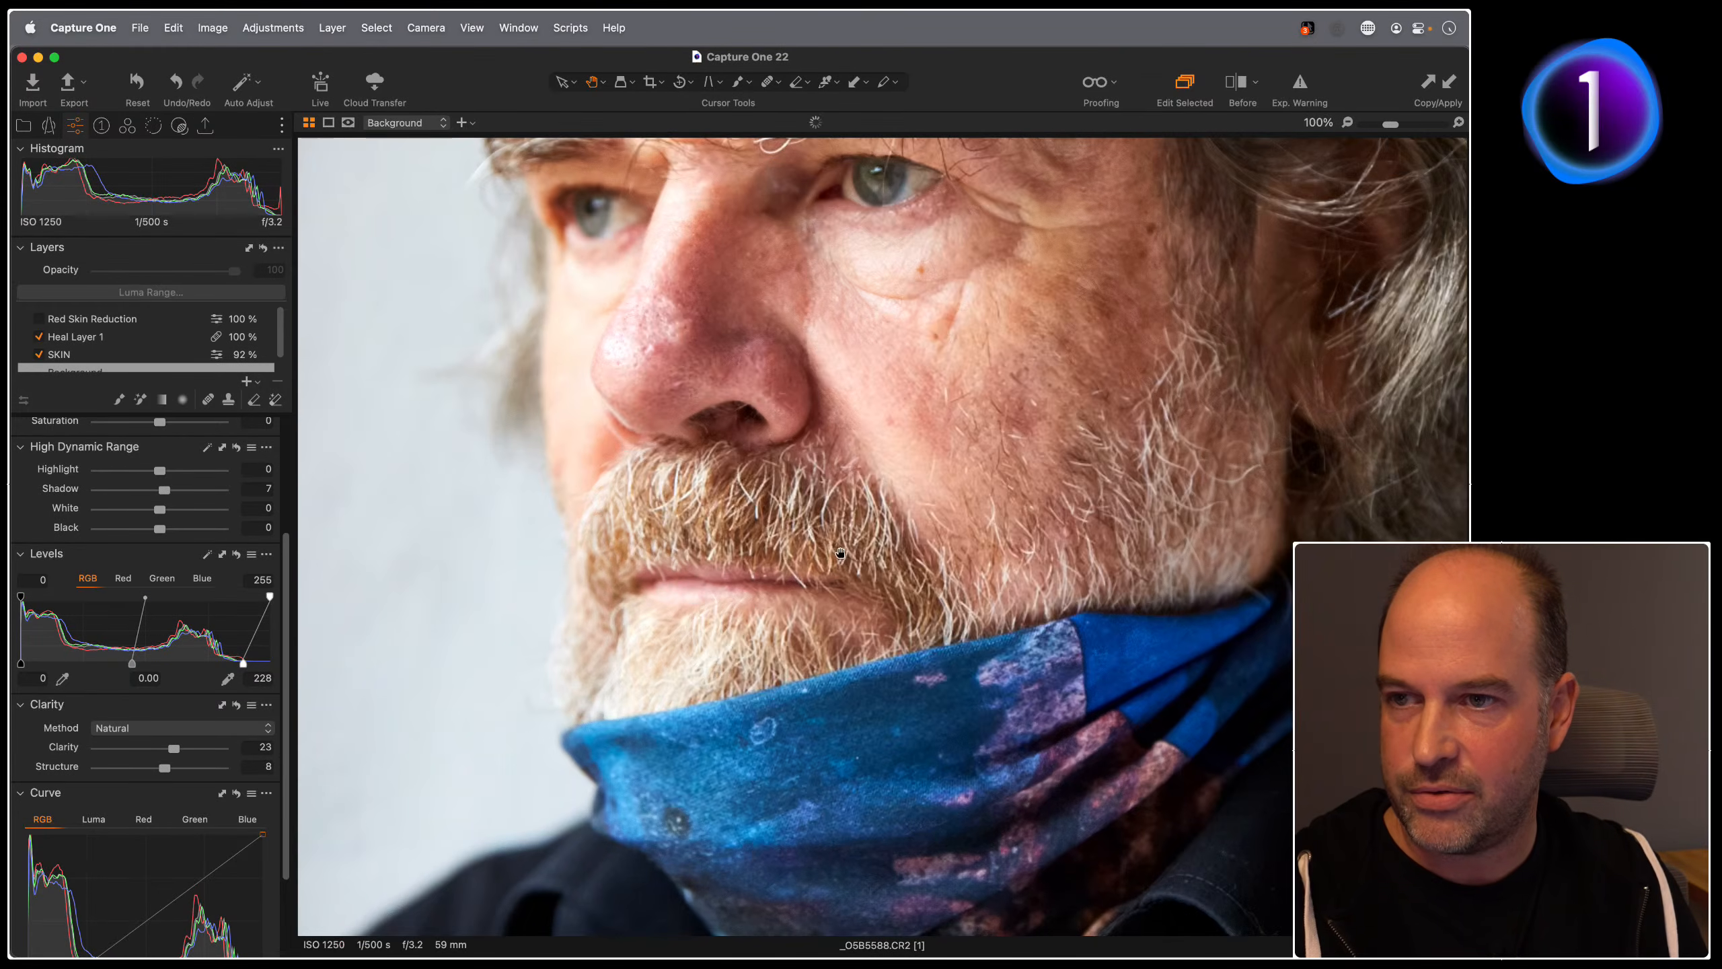
left_click(849, 547)
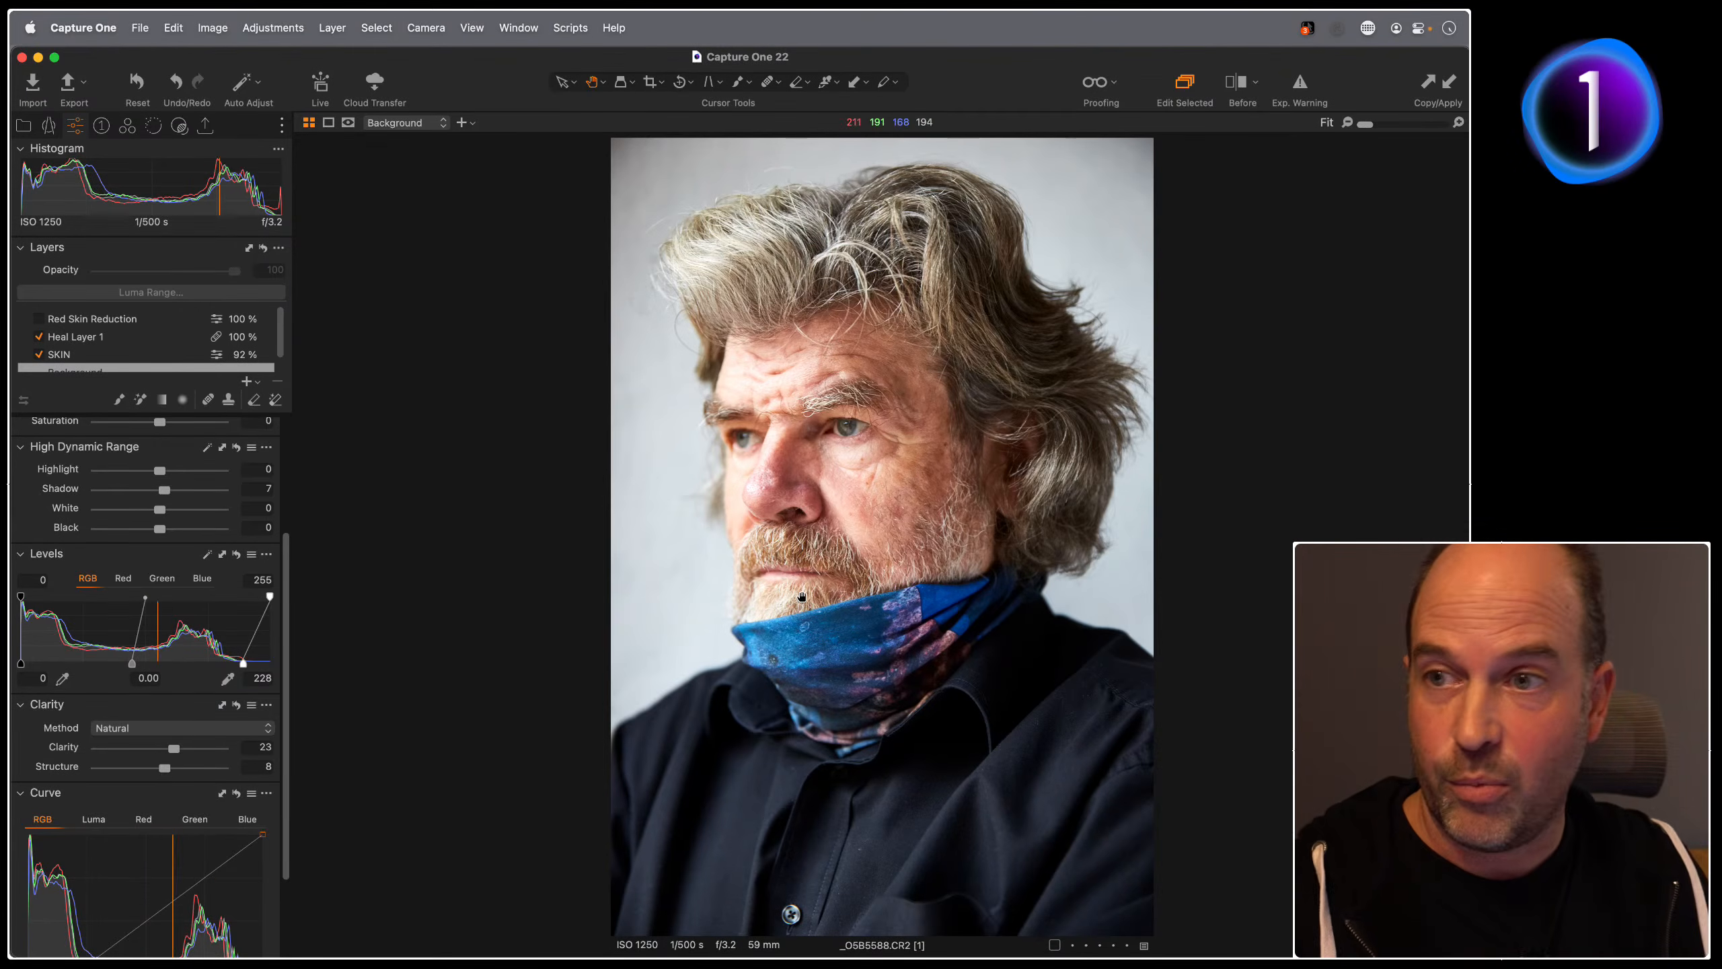
left_click_drag(173, 748, 169, 748)
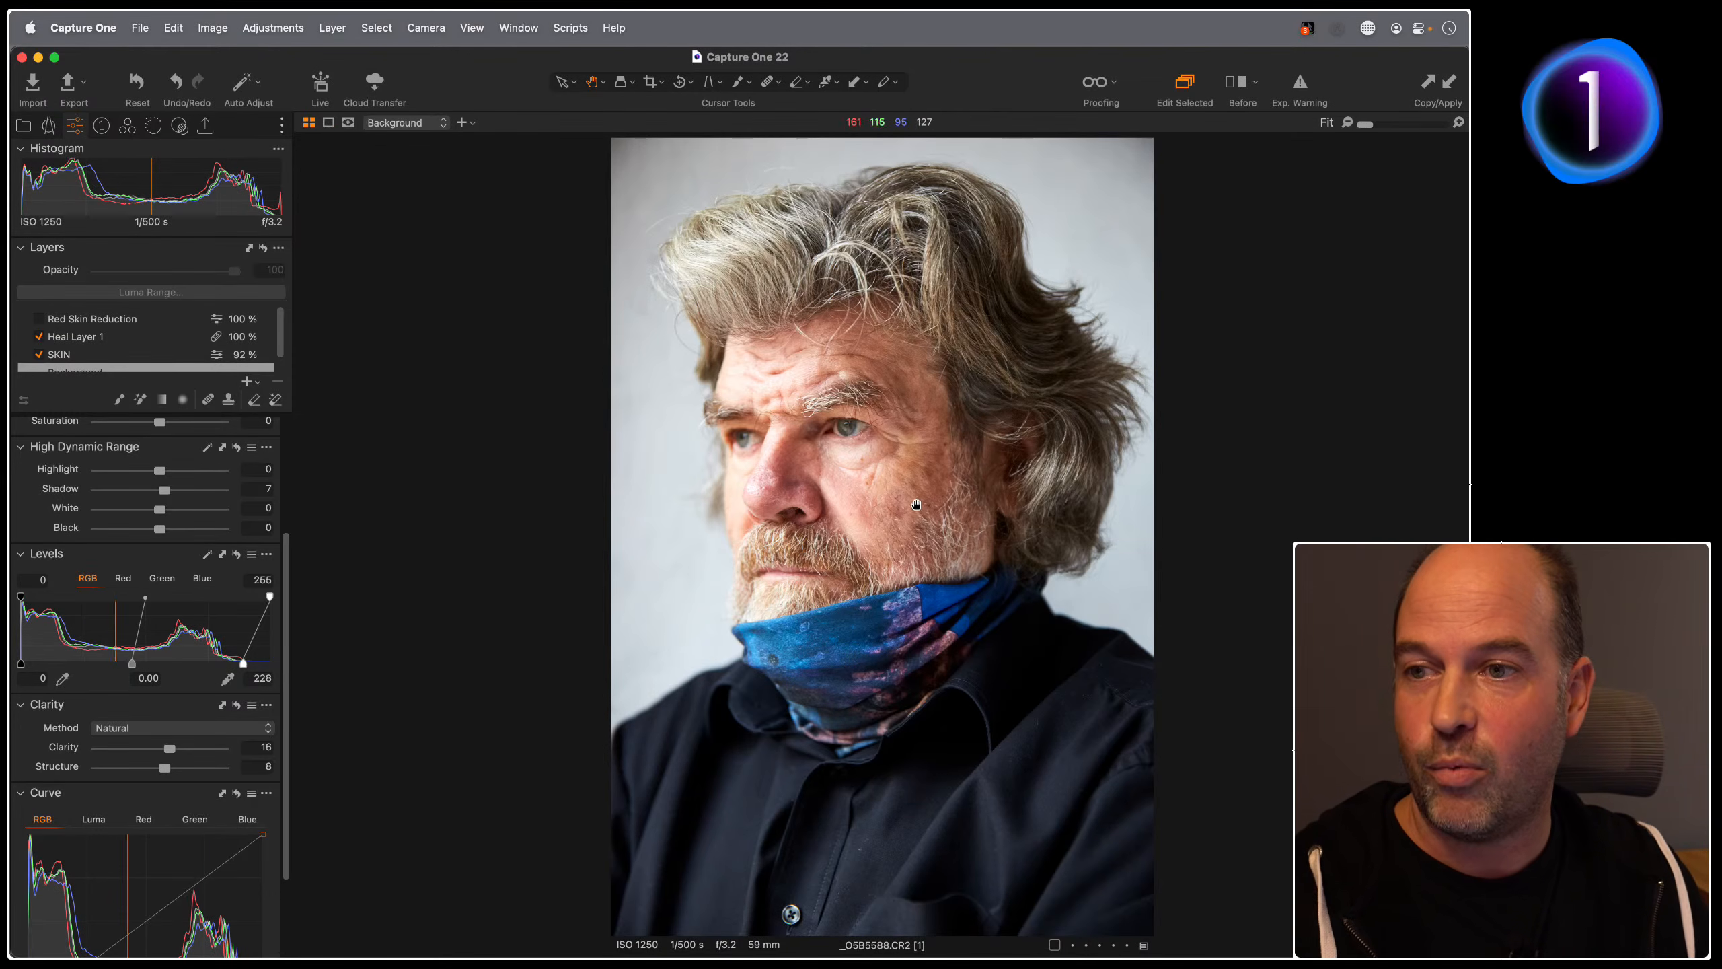
Step: Select the SKIN layer and clone the edited portrait variant twice
left_click(163, 354)
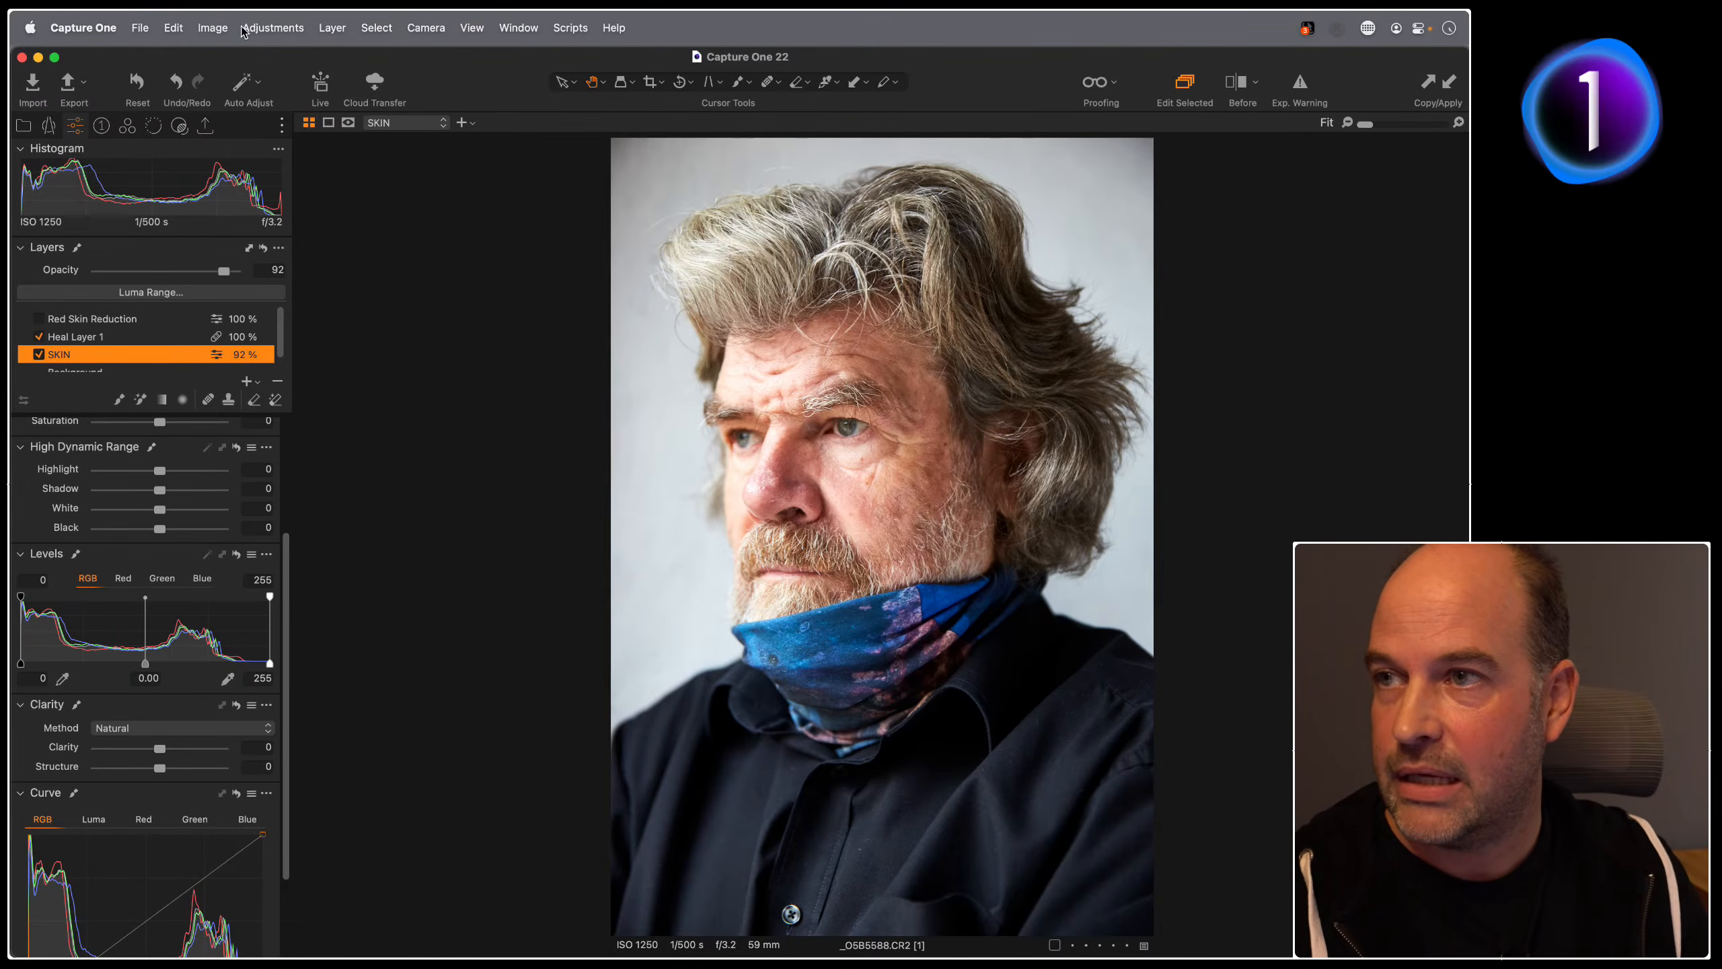
left_click(212, 27)
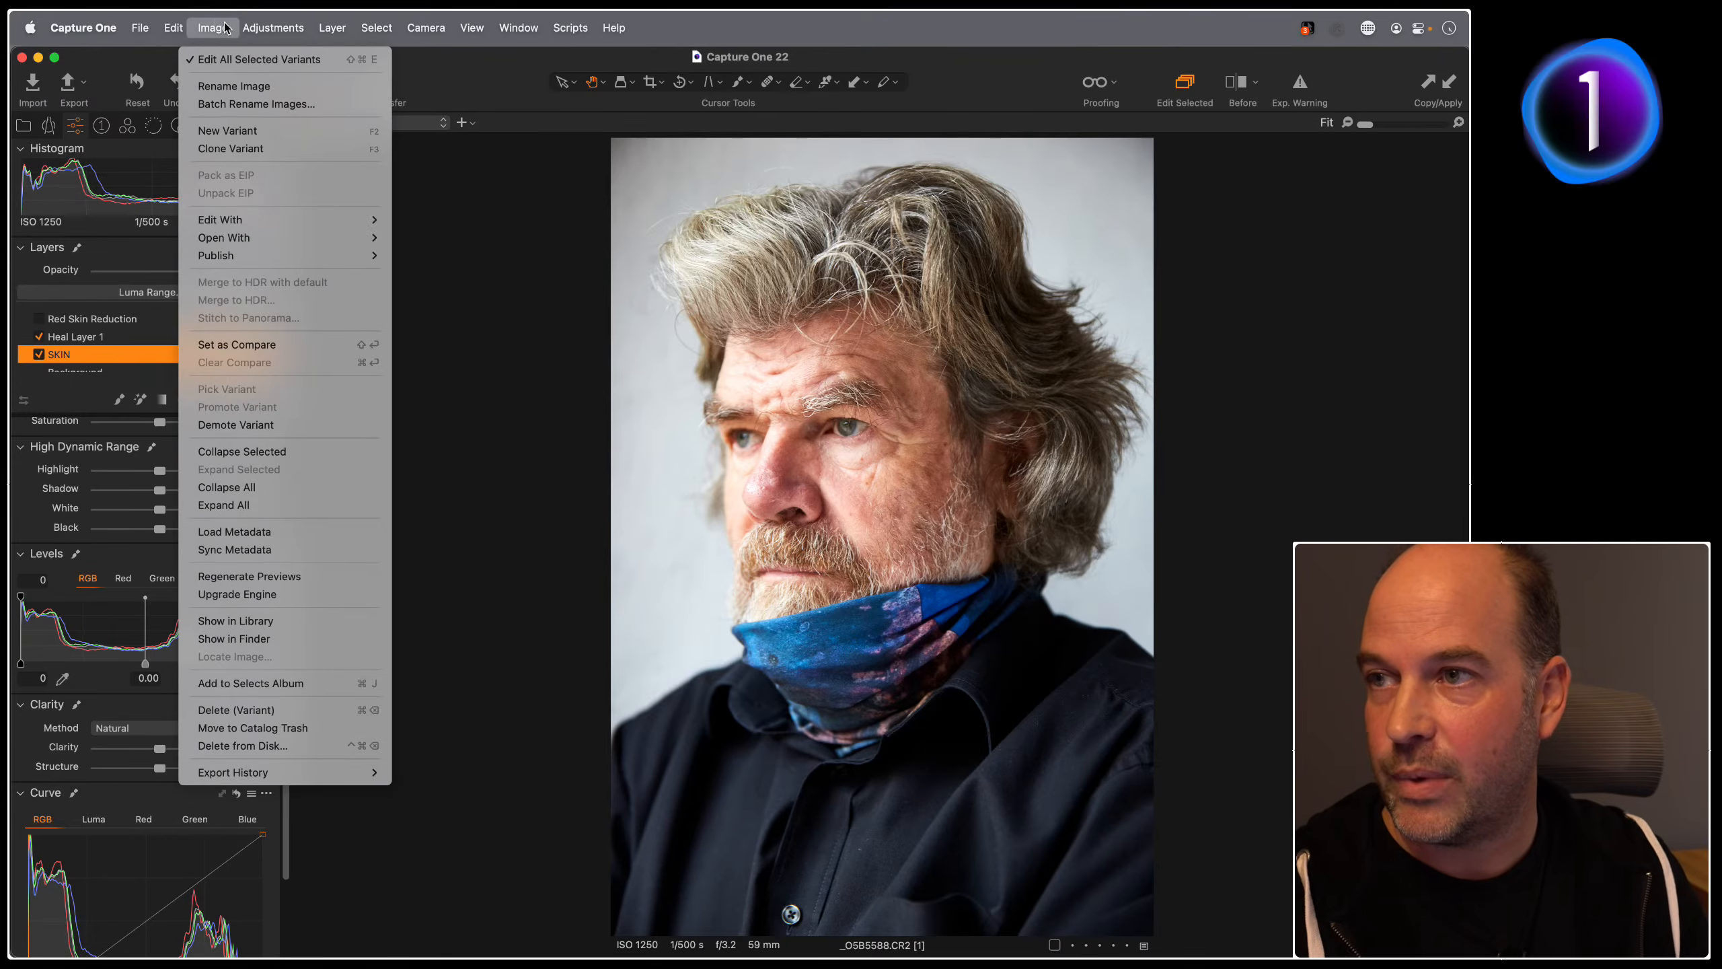
left_click(236, 149)
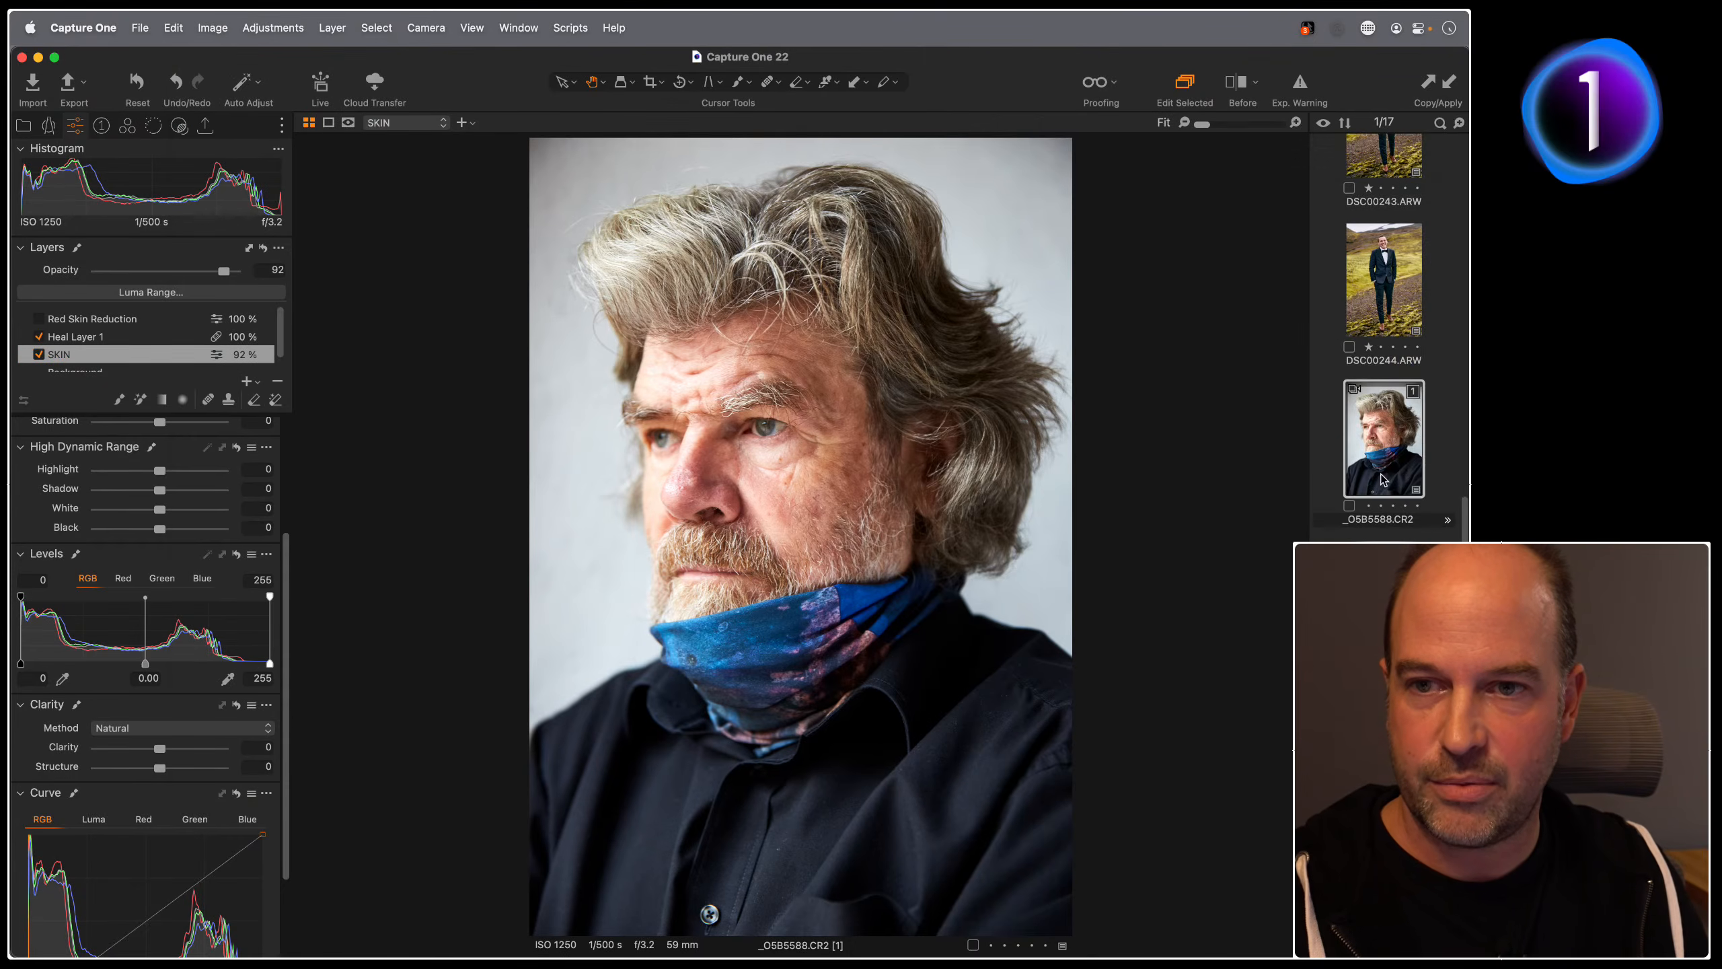
left_click(221, 30)
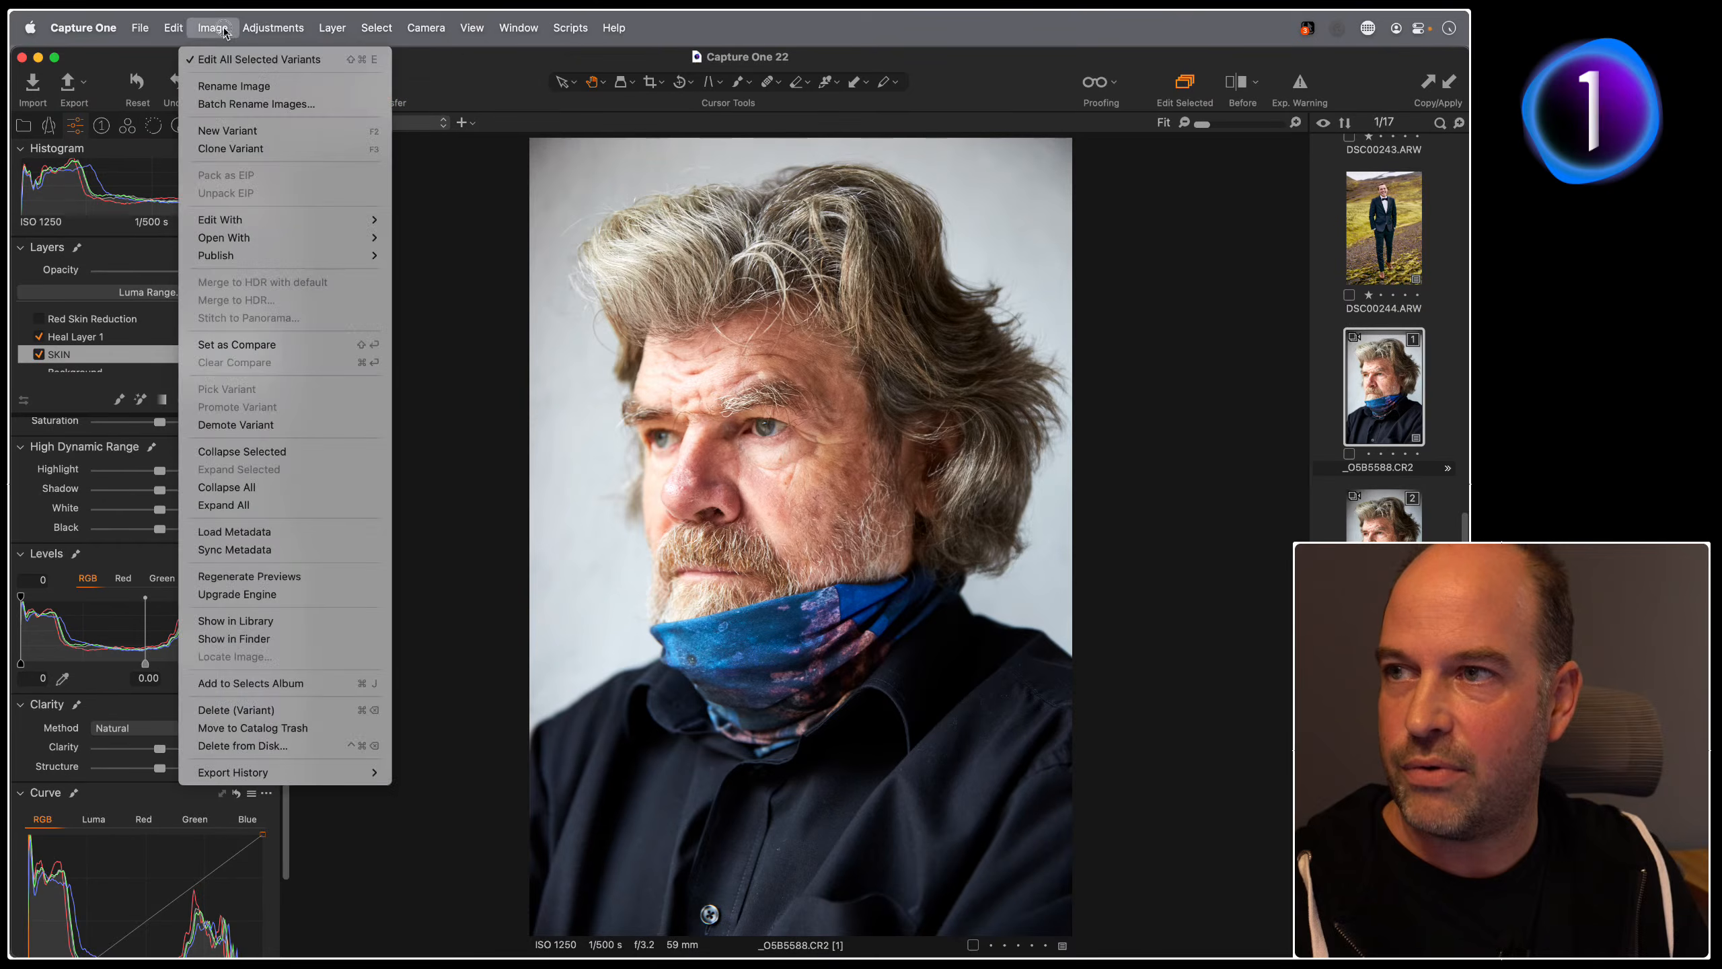
left_click(249, 148)
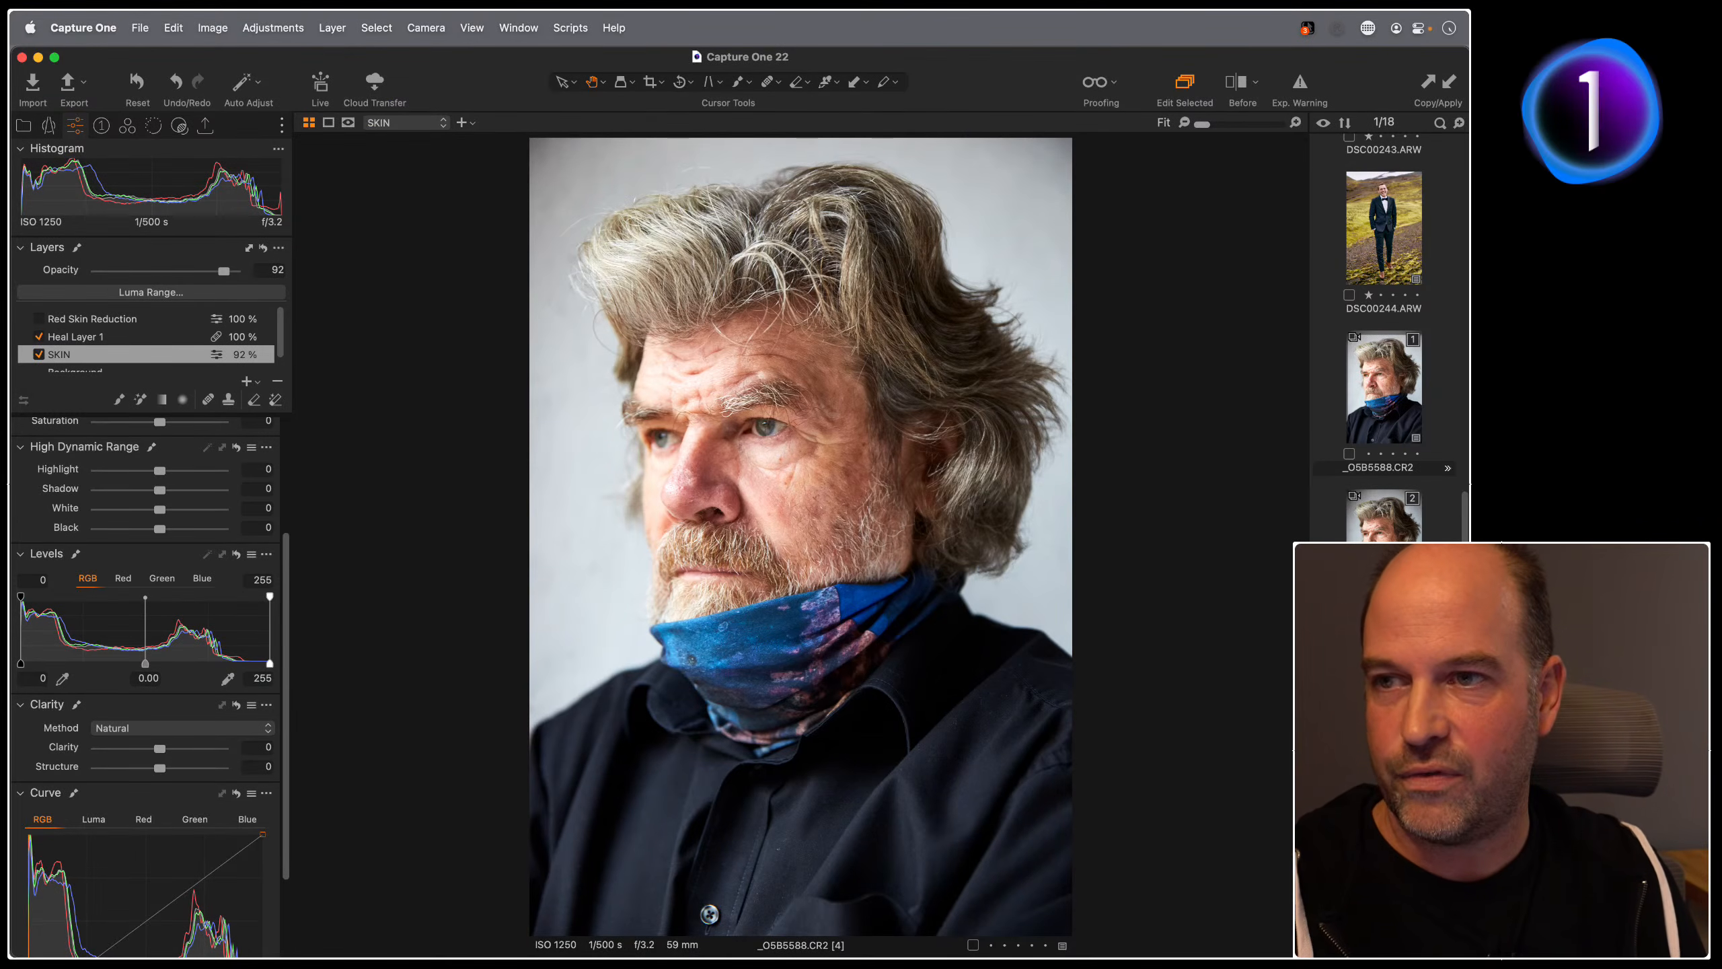
Step: Enable Black & White on the cloned portrait variant
left_click(128, 126)
scroll(242, 680, "down", 5)
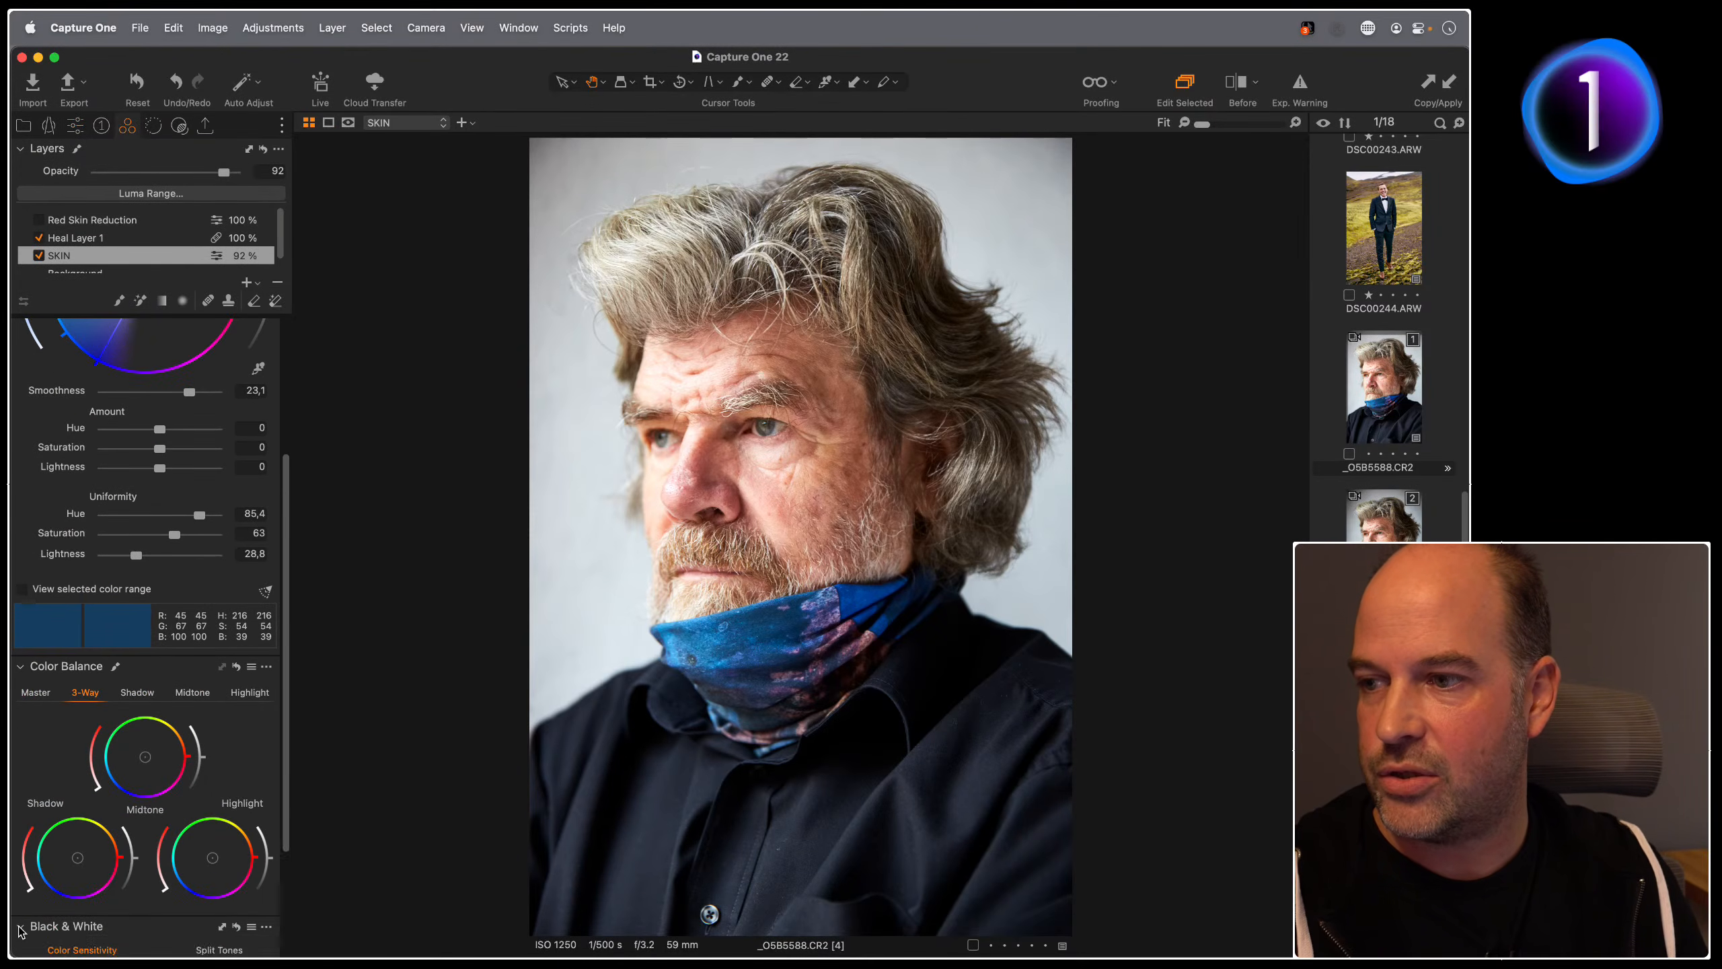
left_click(20, 927)
left_click(98, 807)
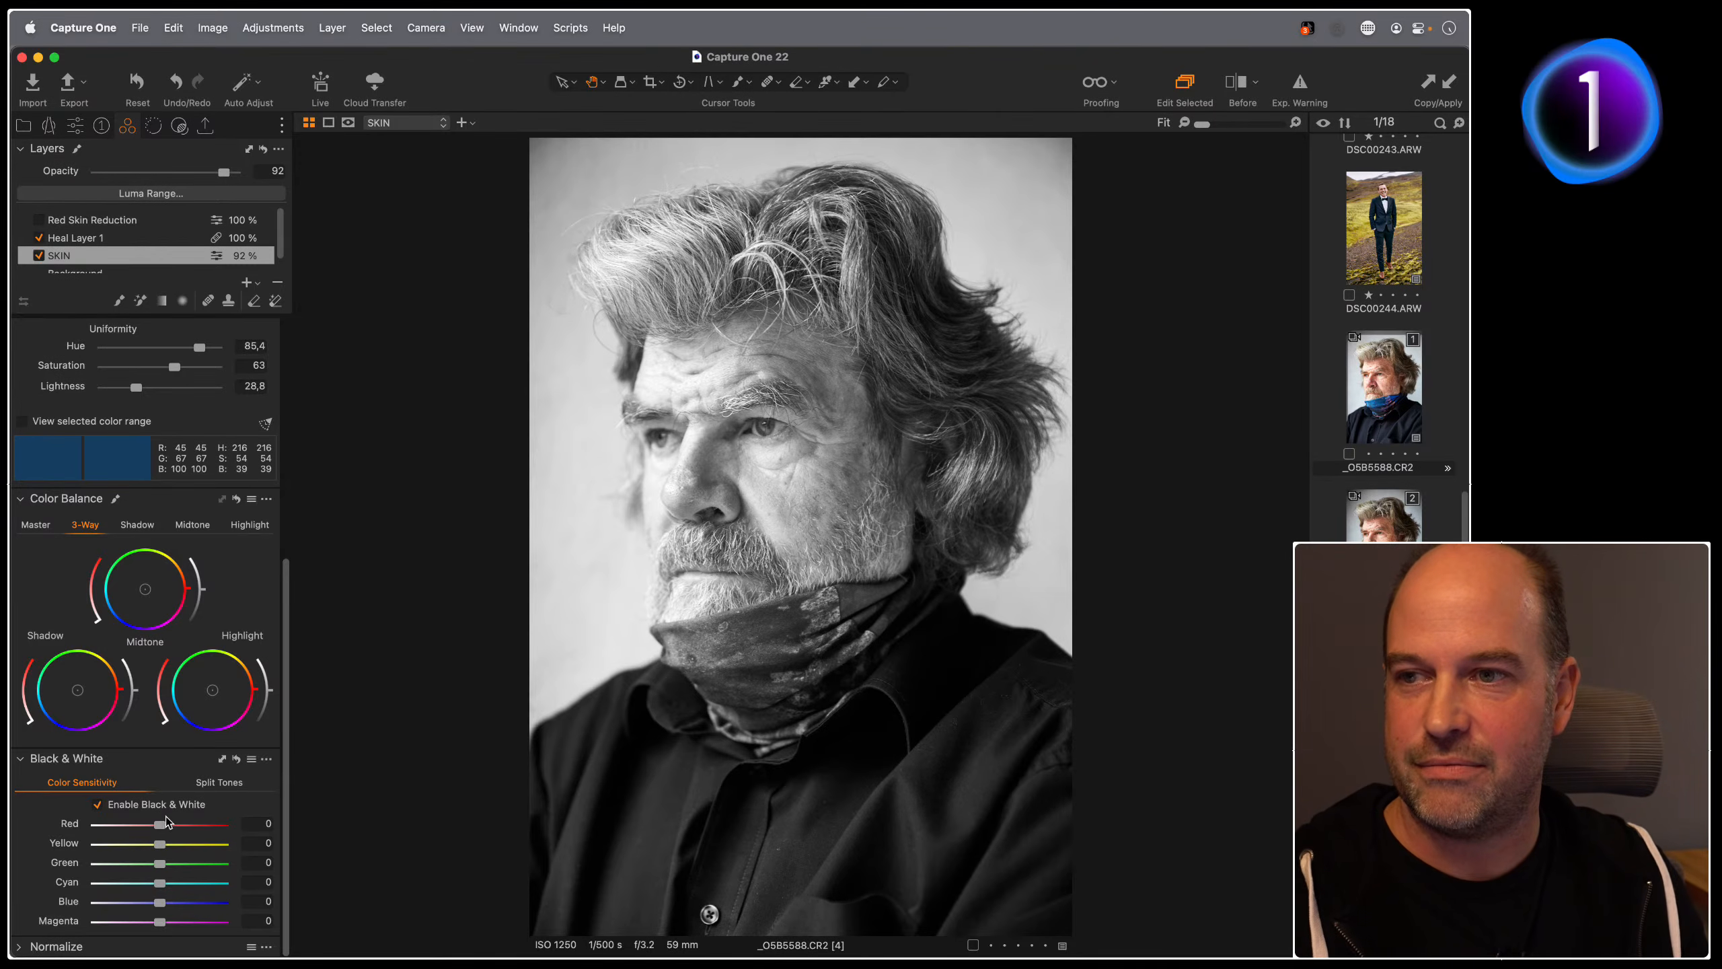
Step: Open the first variant of 08_26_19_18674.NEF from the image browser and inspect the woman's shoulder at 100%
key("g")
scroll(840, 617, "down", 1)
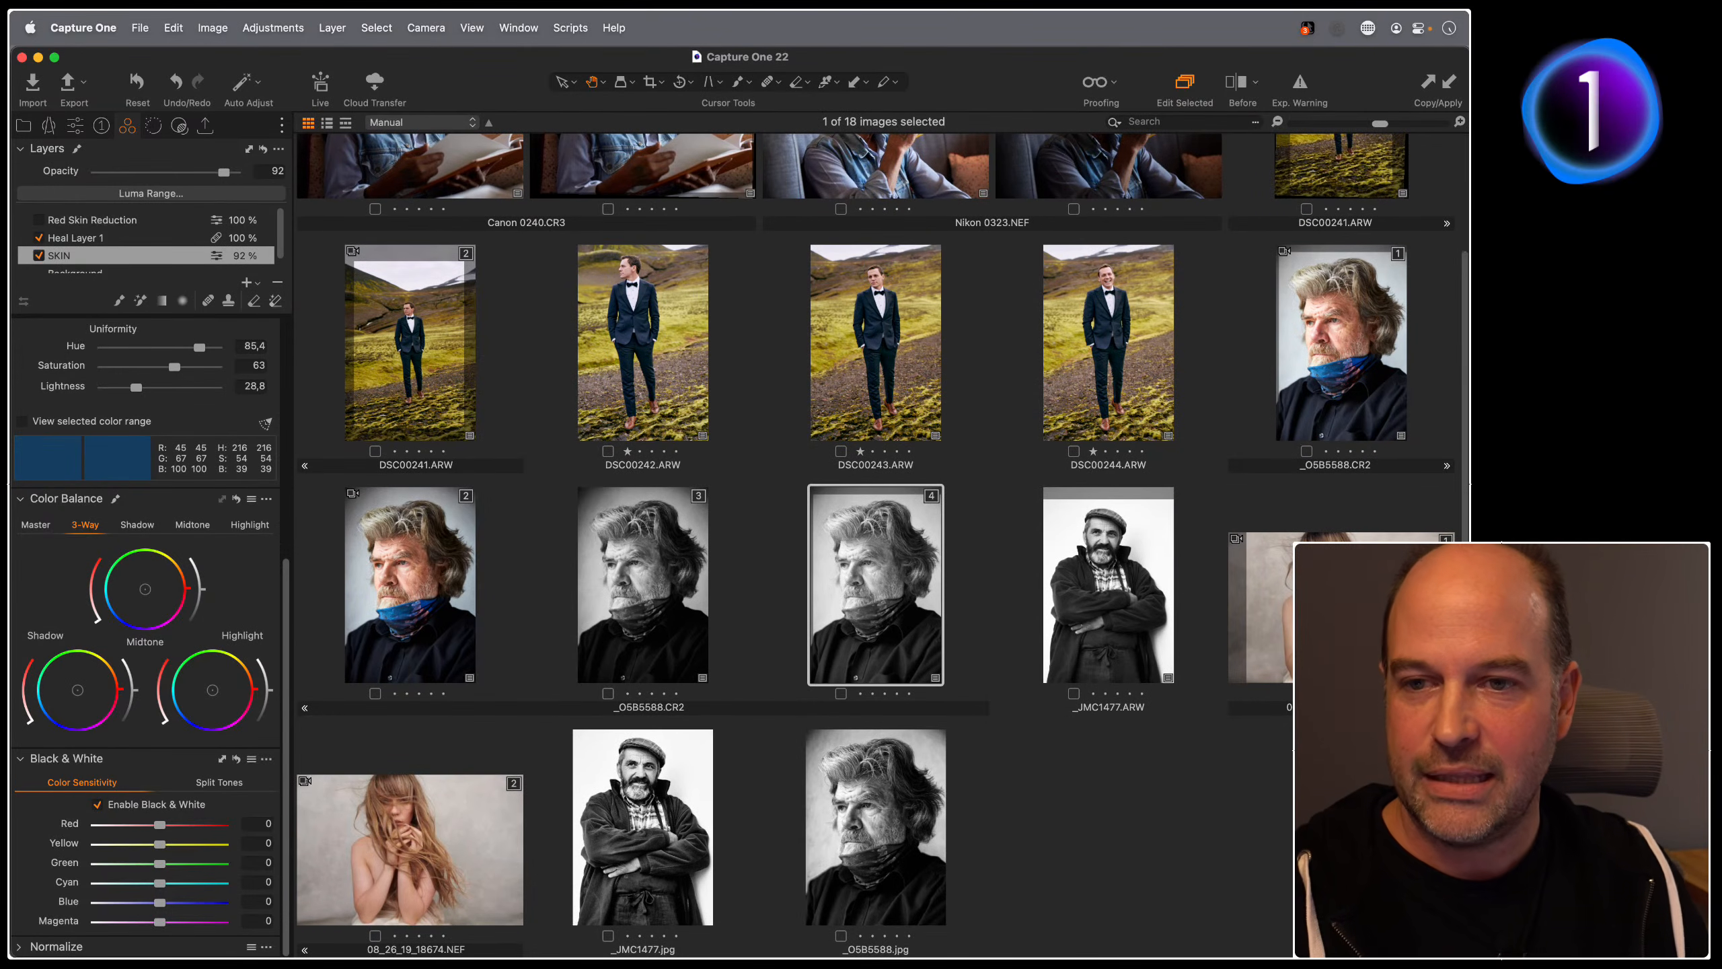
left_click(1341, 609)
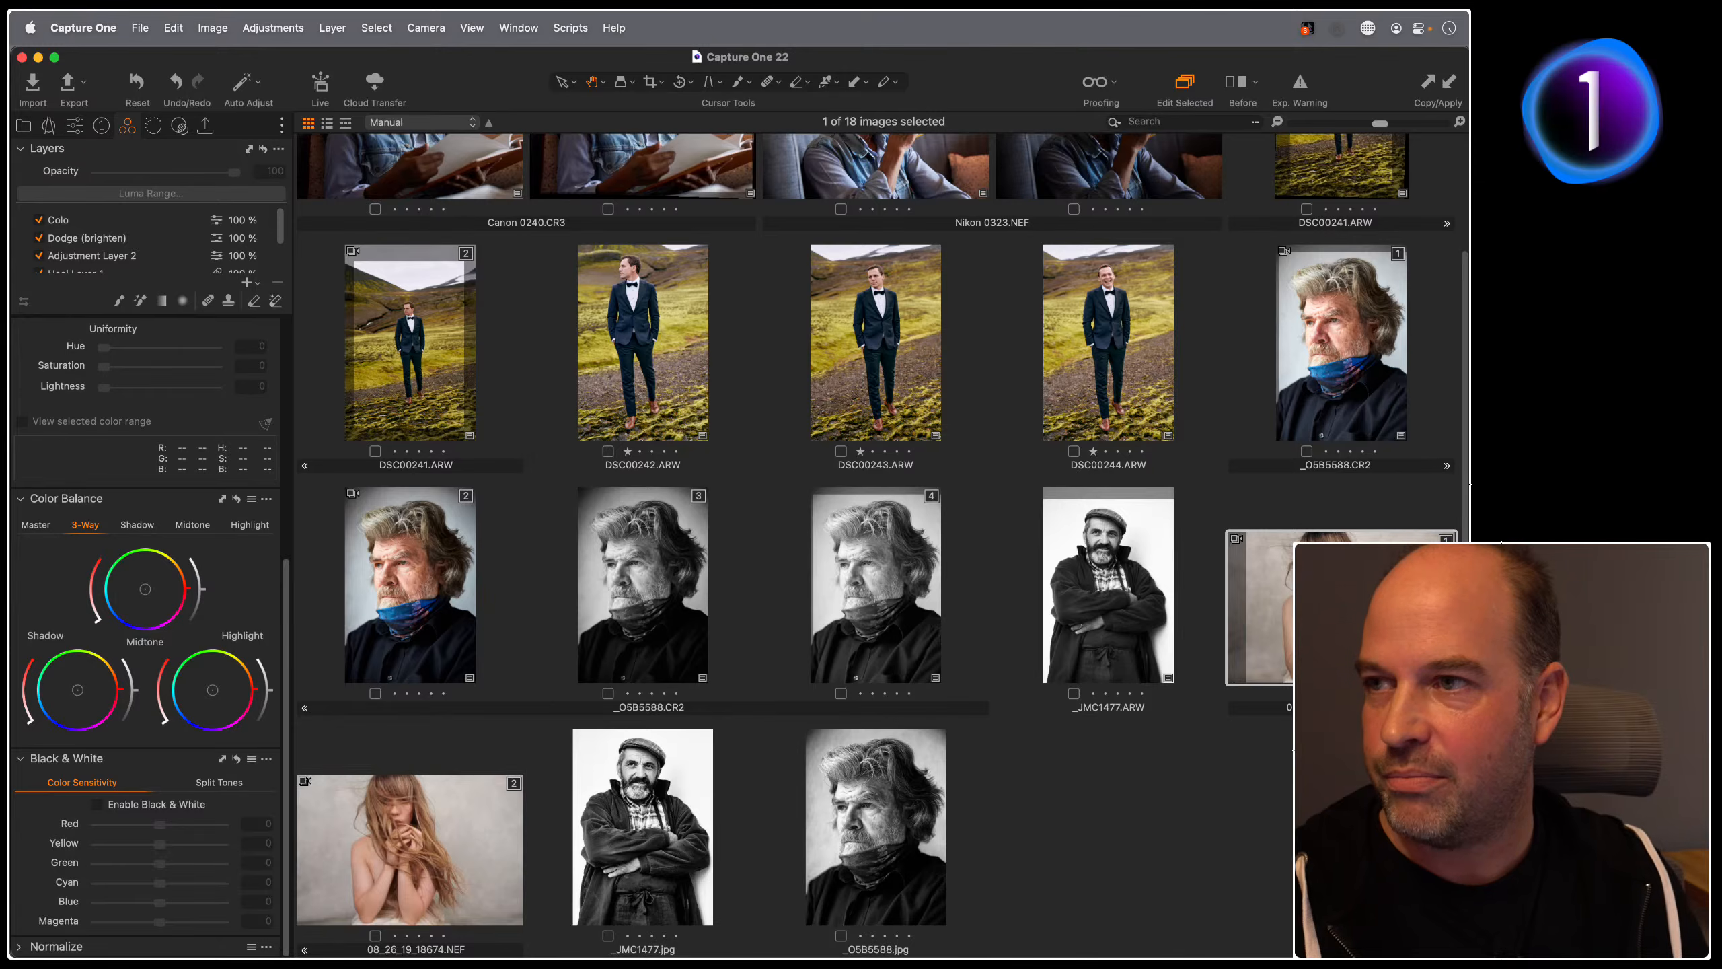
key("g")
double_click(565, 610)
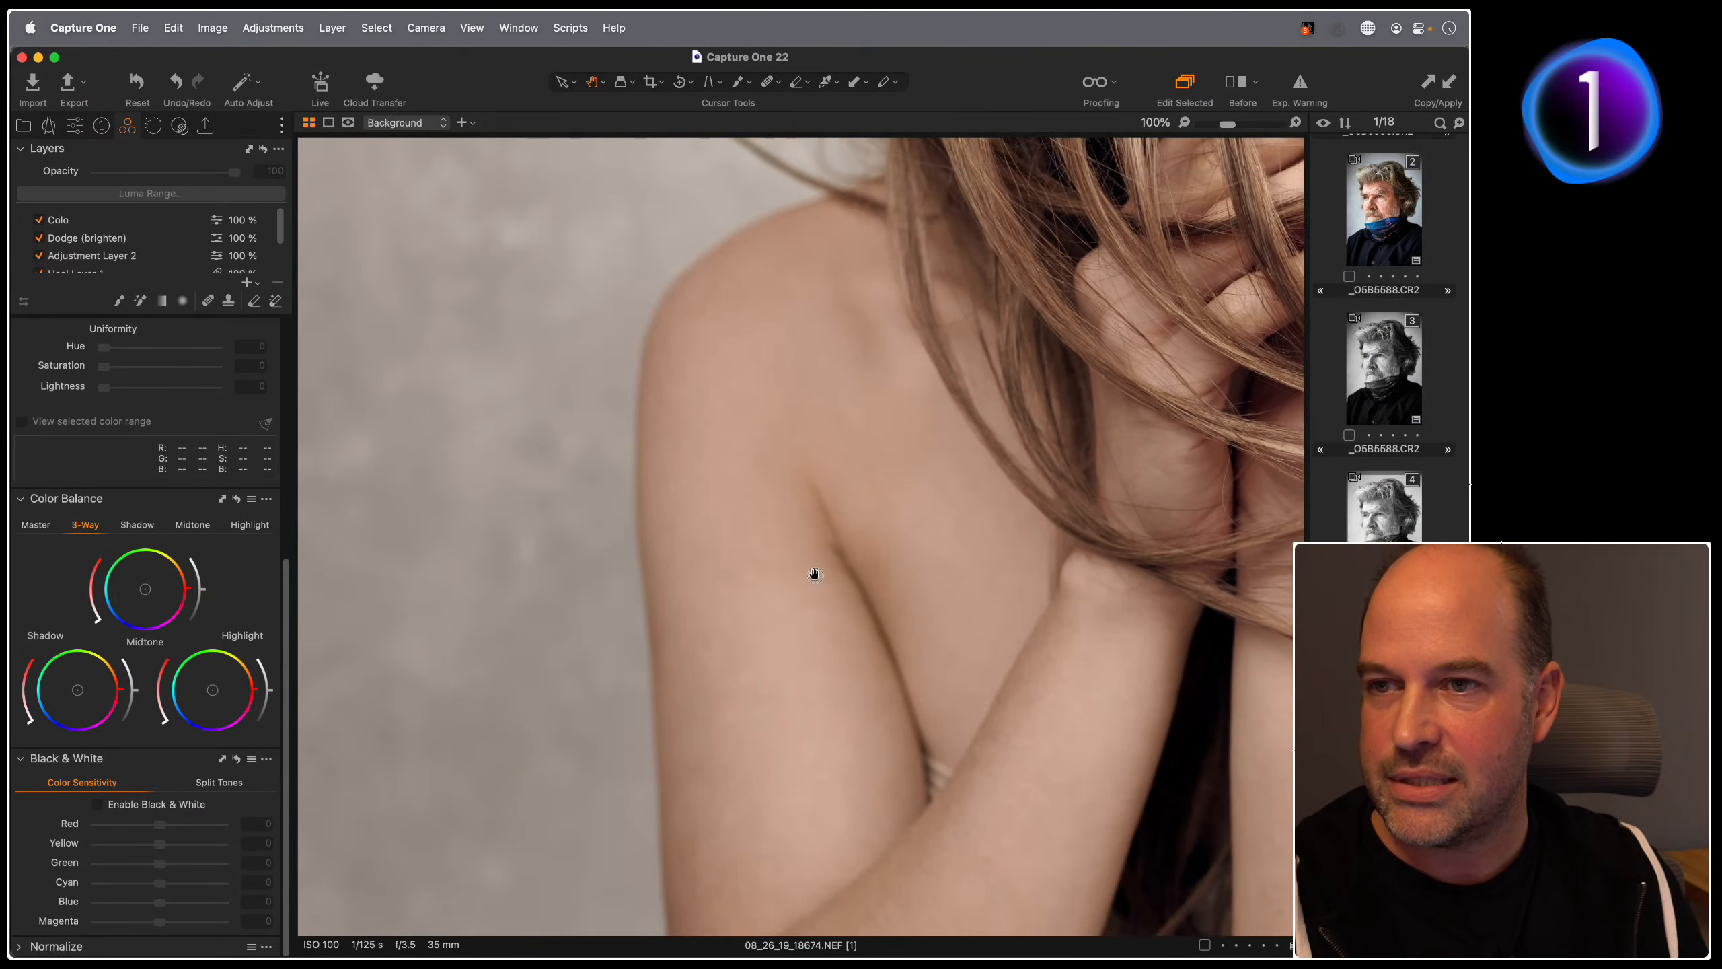
scroll(144, 241, "down", 3)
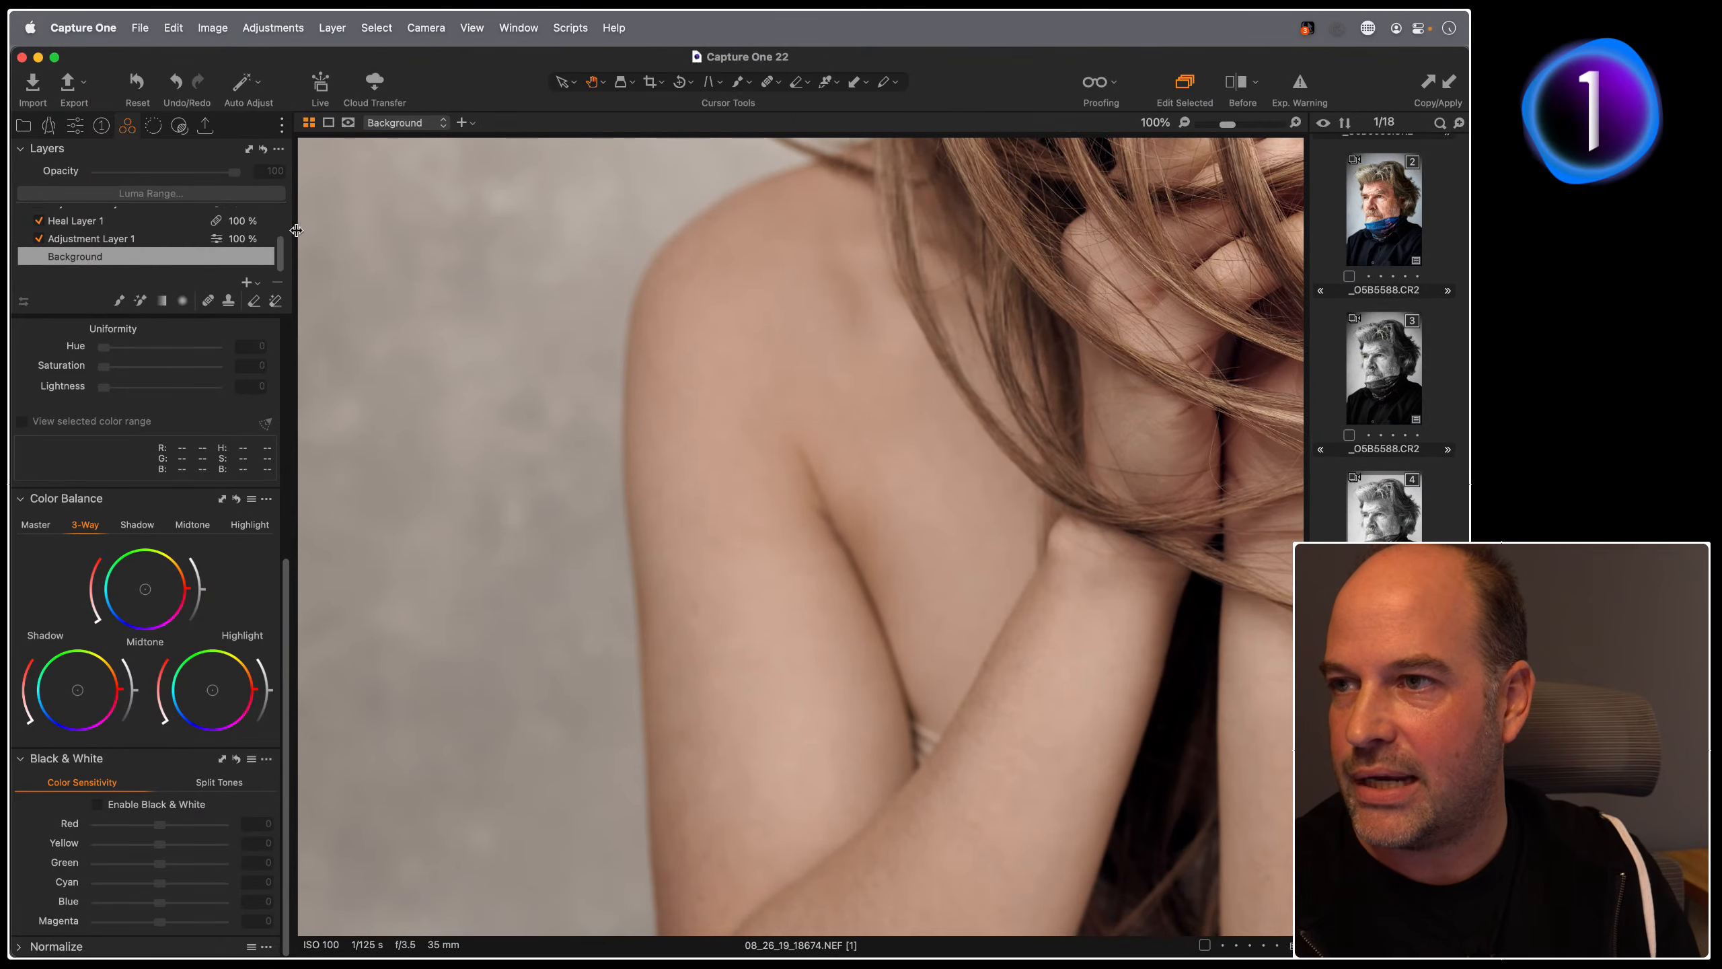
double_click(661, 400)
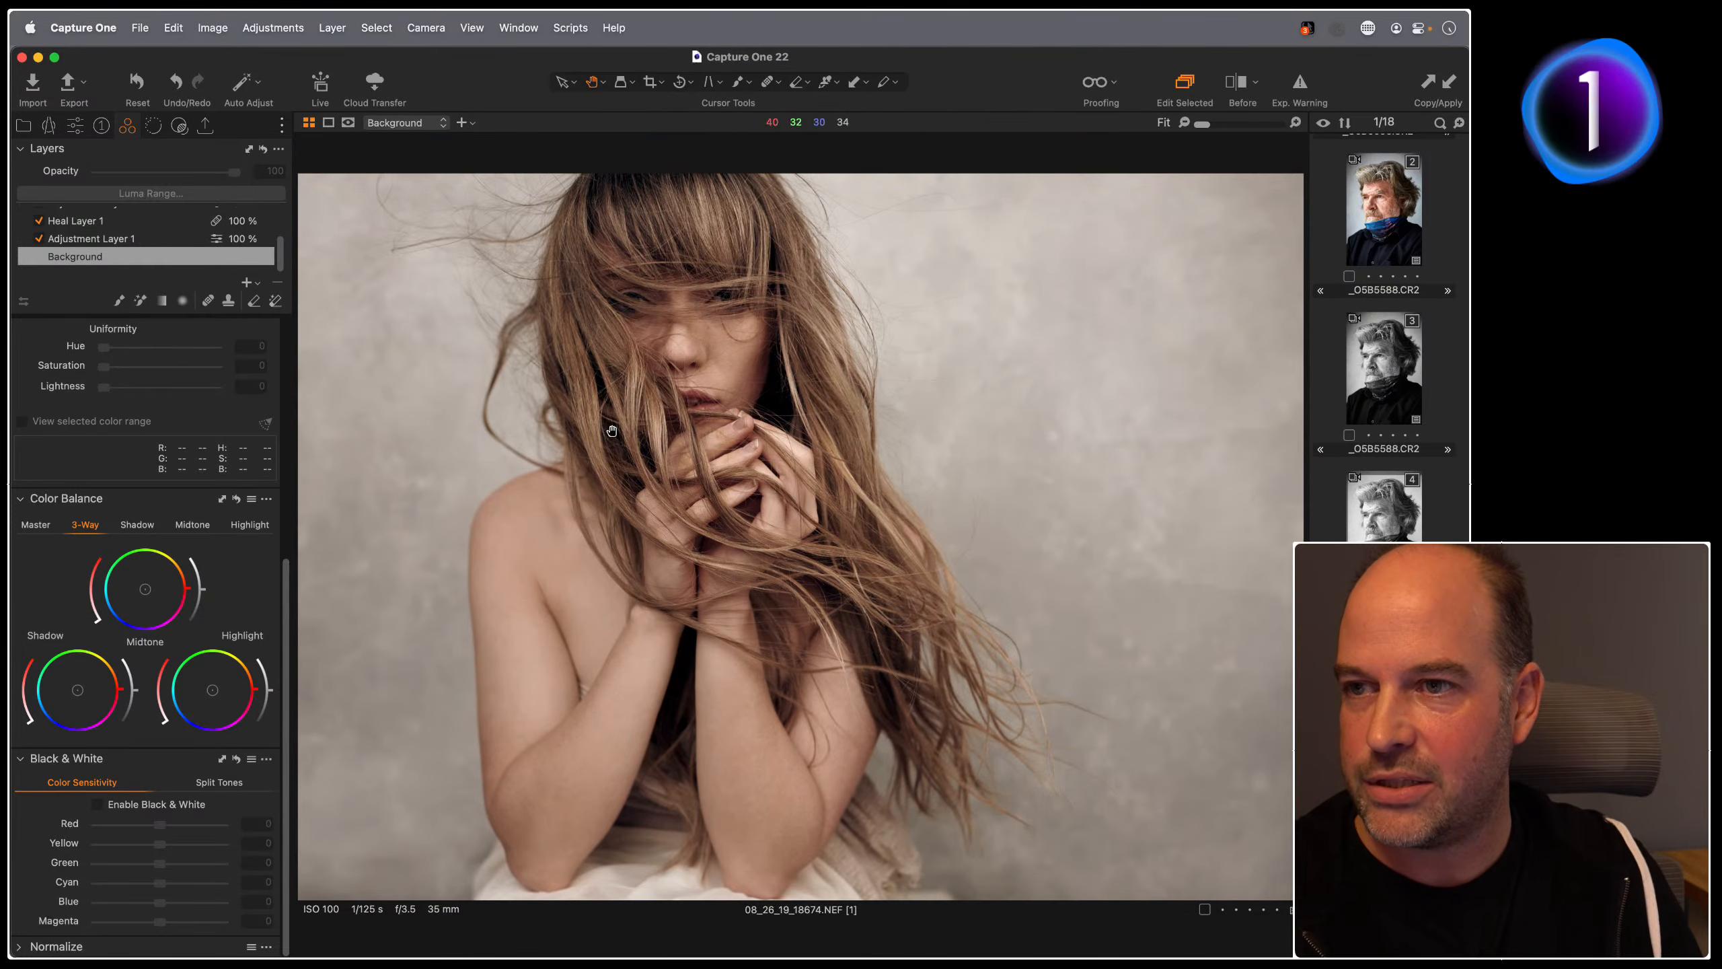
double_click(611, 431)
left_click_drag(607, 377, 561, 354)
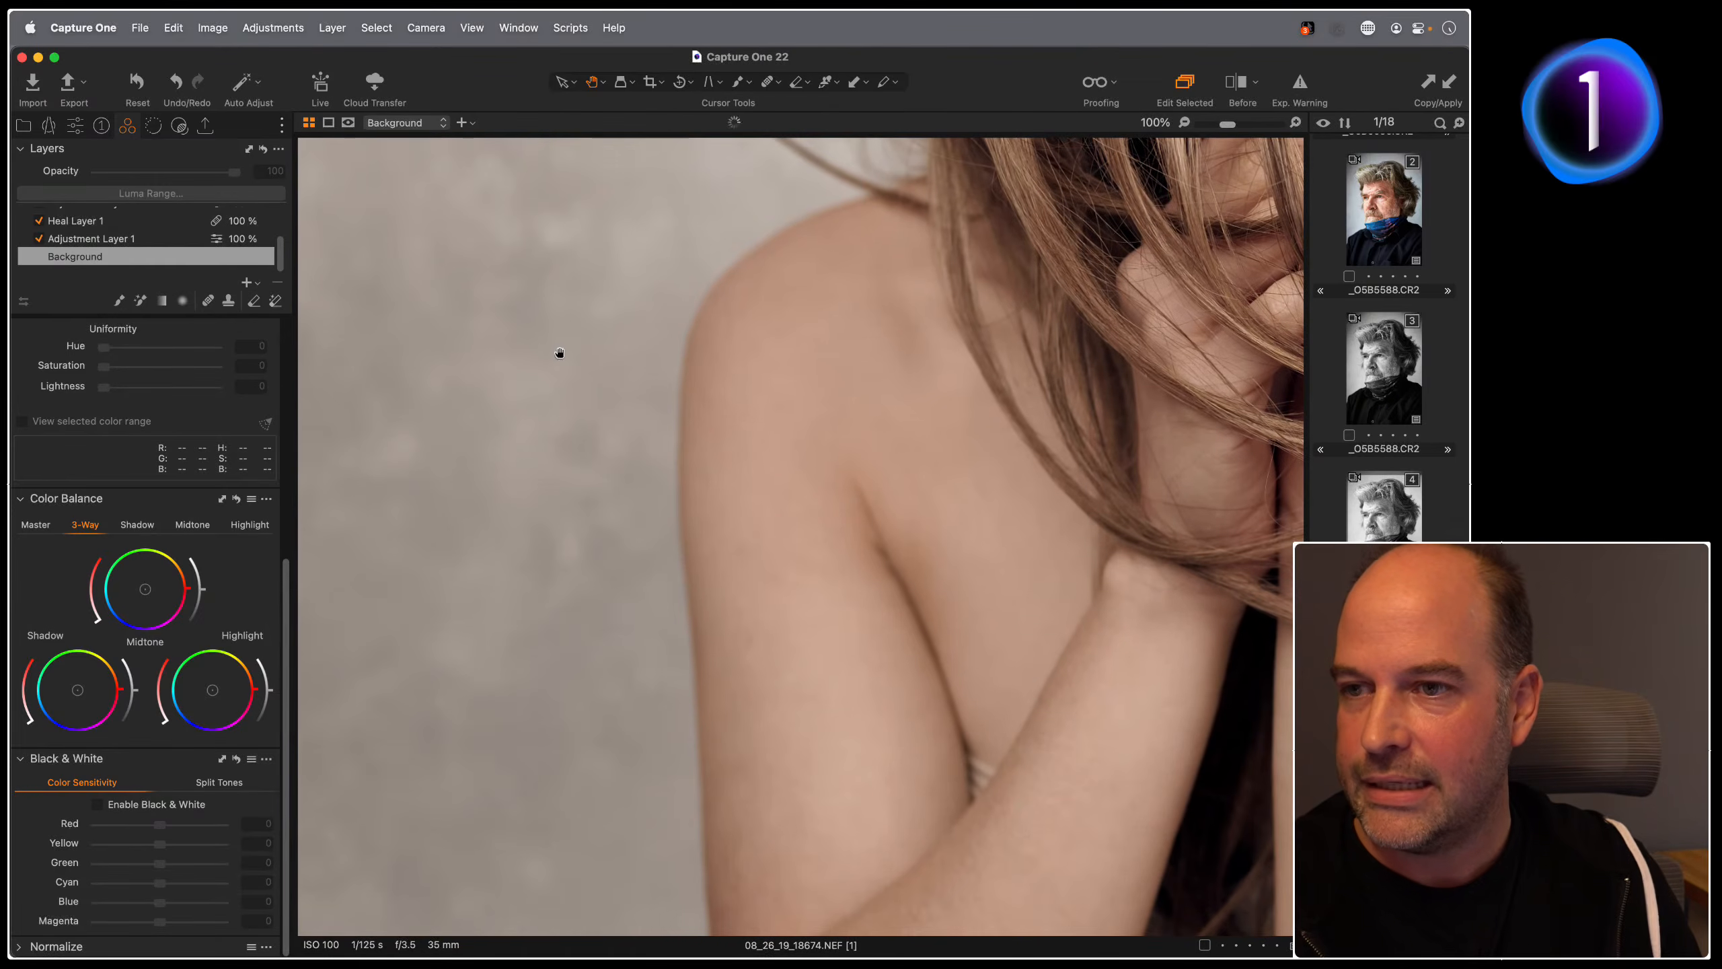
Step: Select Adjustment Layer 1 and examine its Skin Tone settings and its mask in both grayscale and red overlay
left_click(76, 238)
scroll(153, 380, "up", 5)
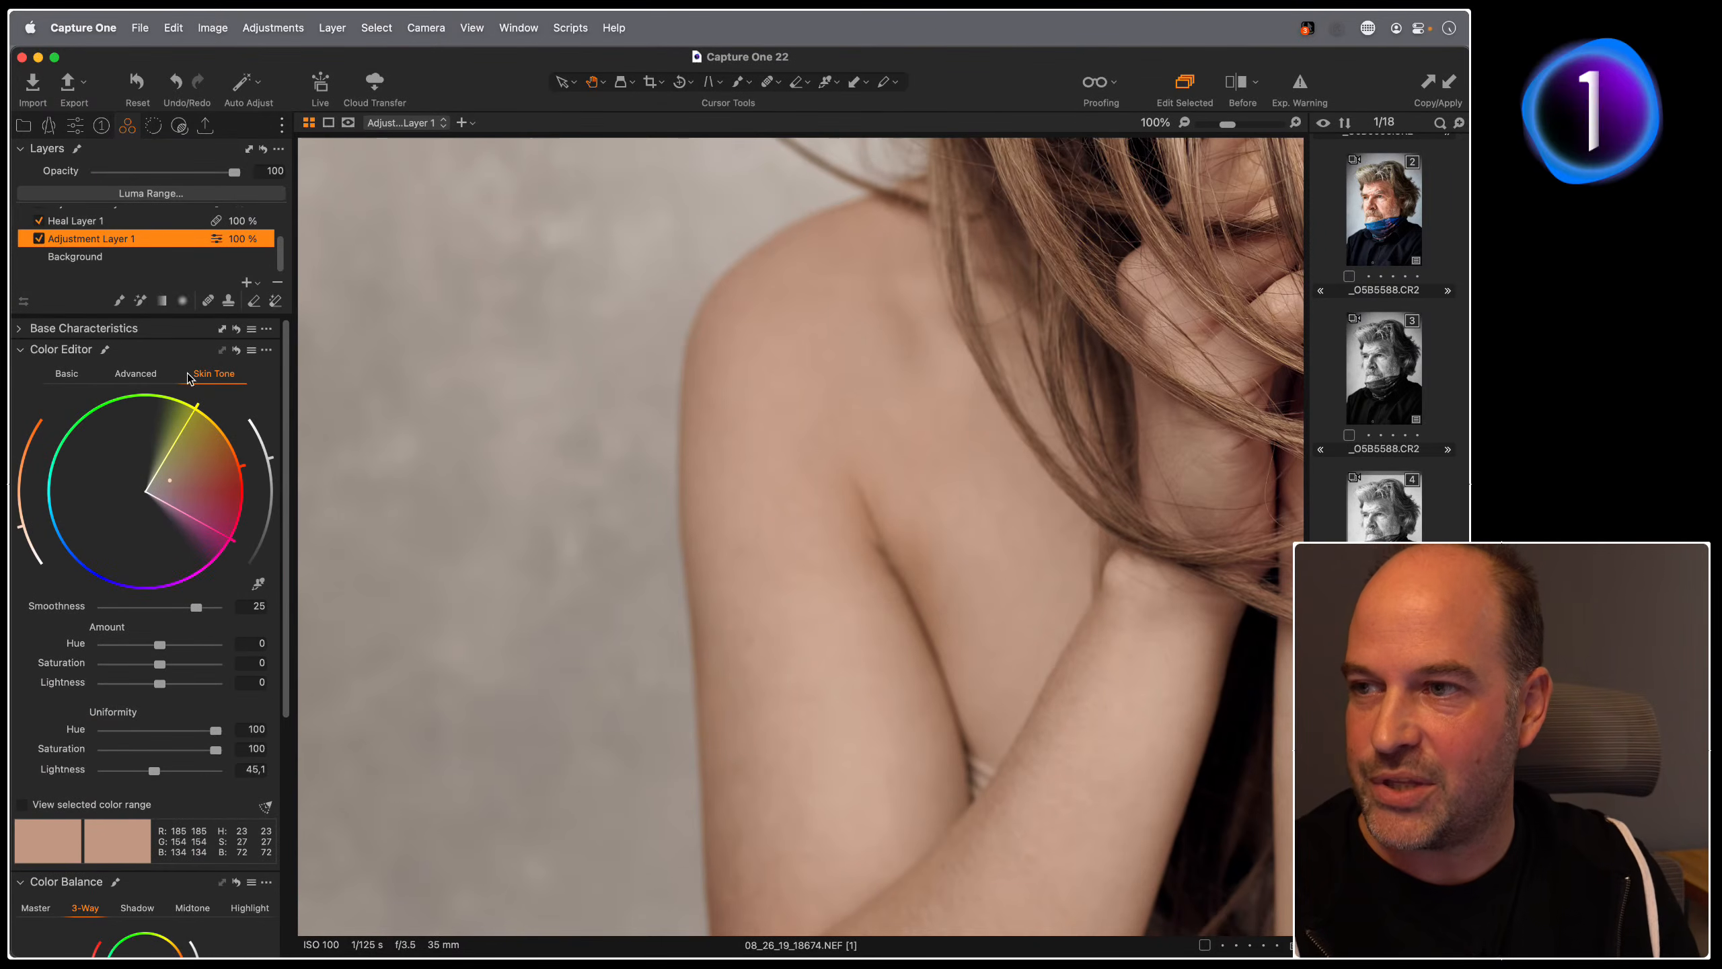
left_click_drag(799, 442, 661, 396)
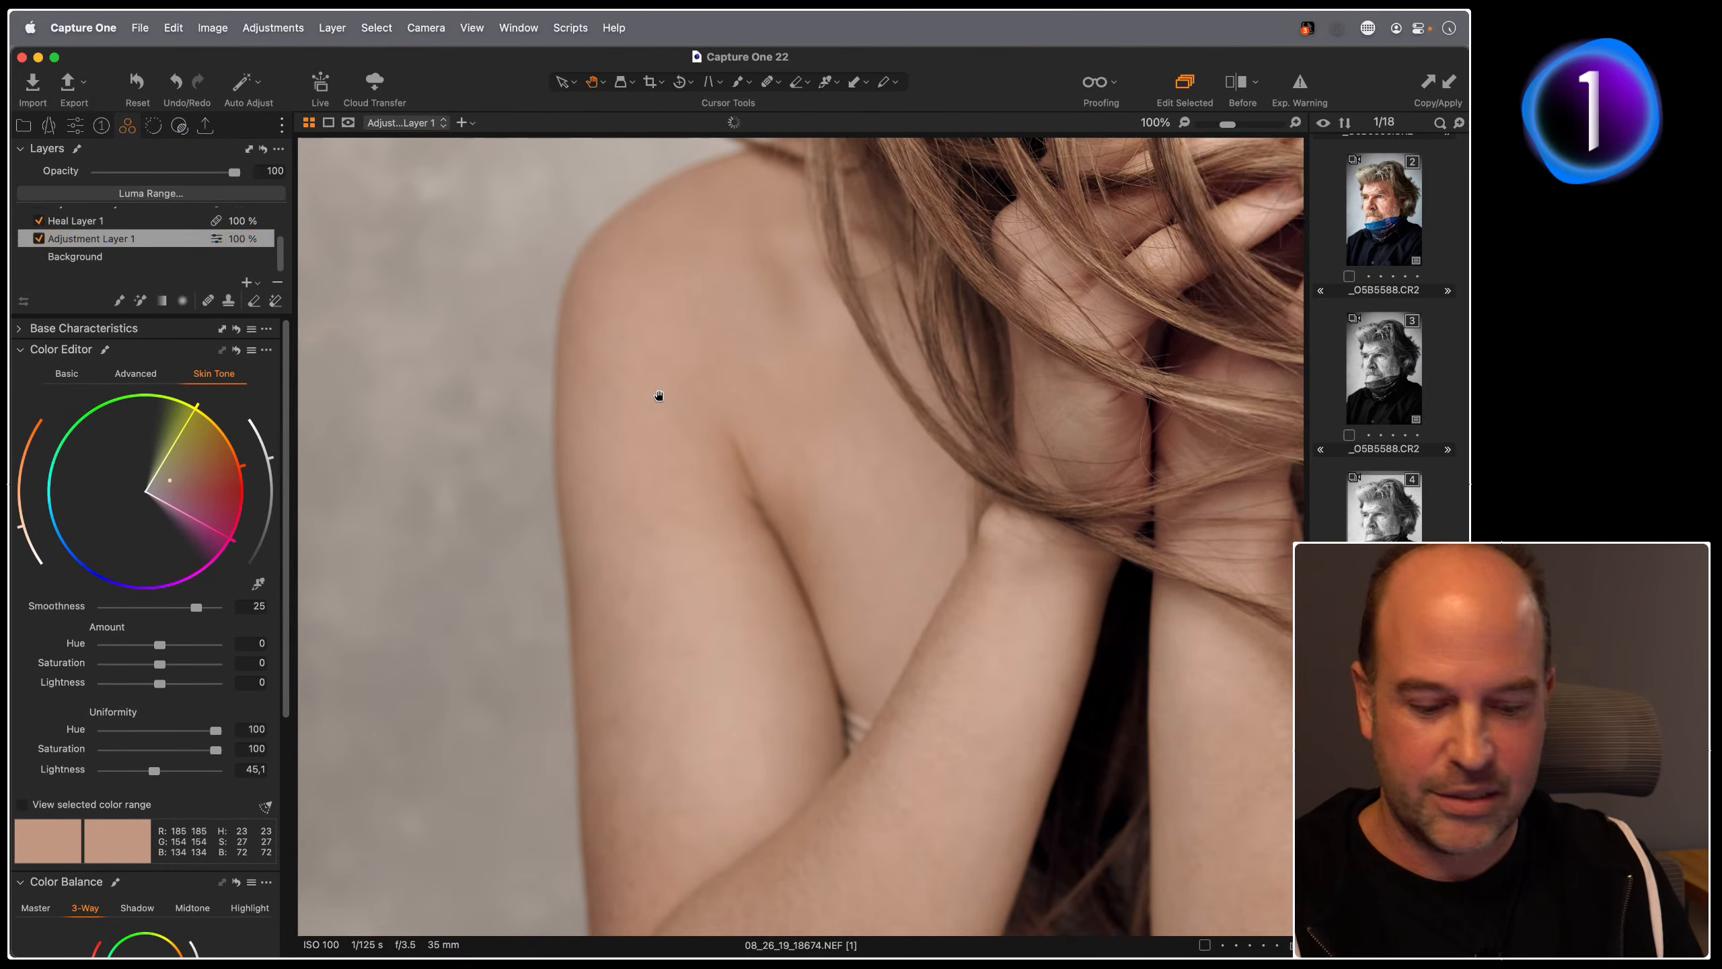
key("alt+m")
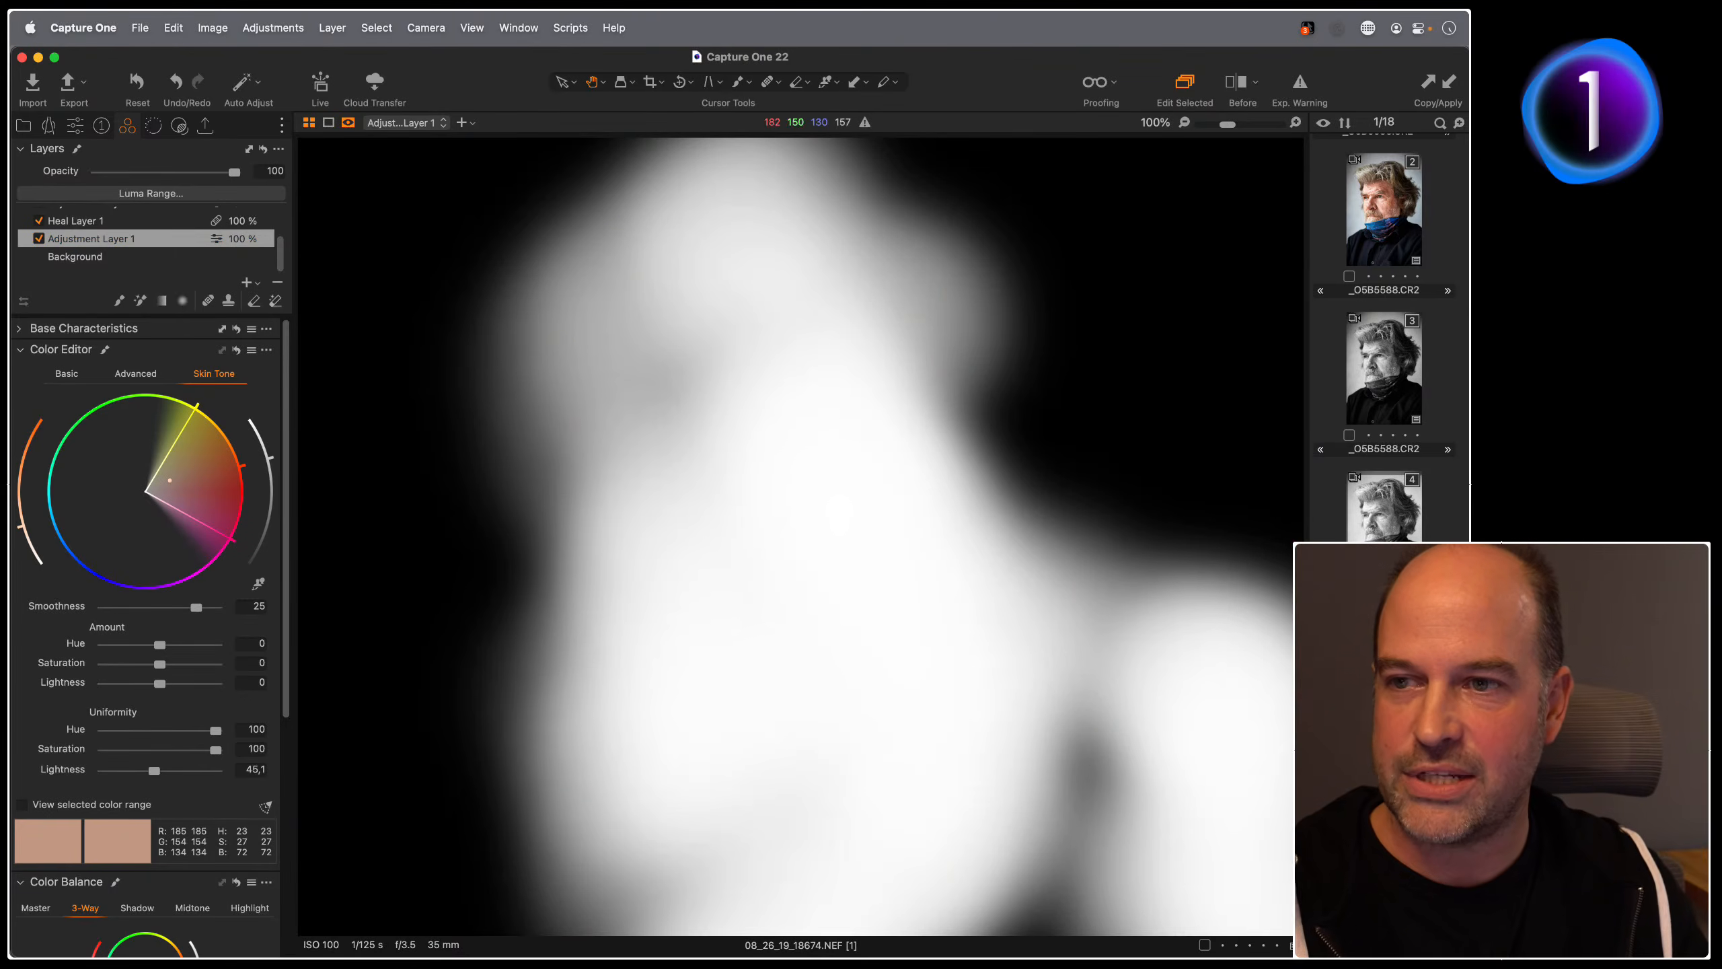
double_click(675, 578)
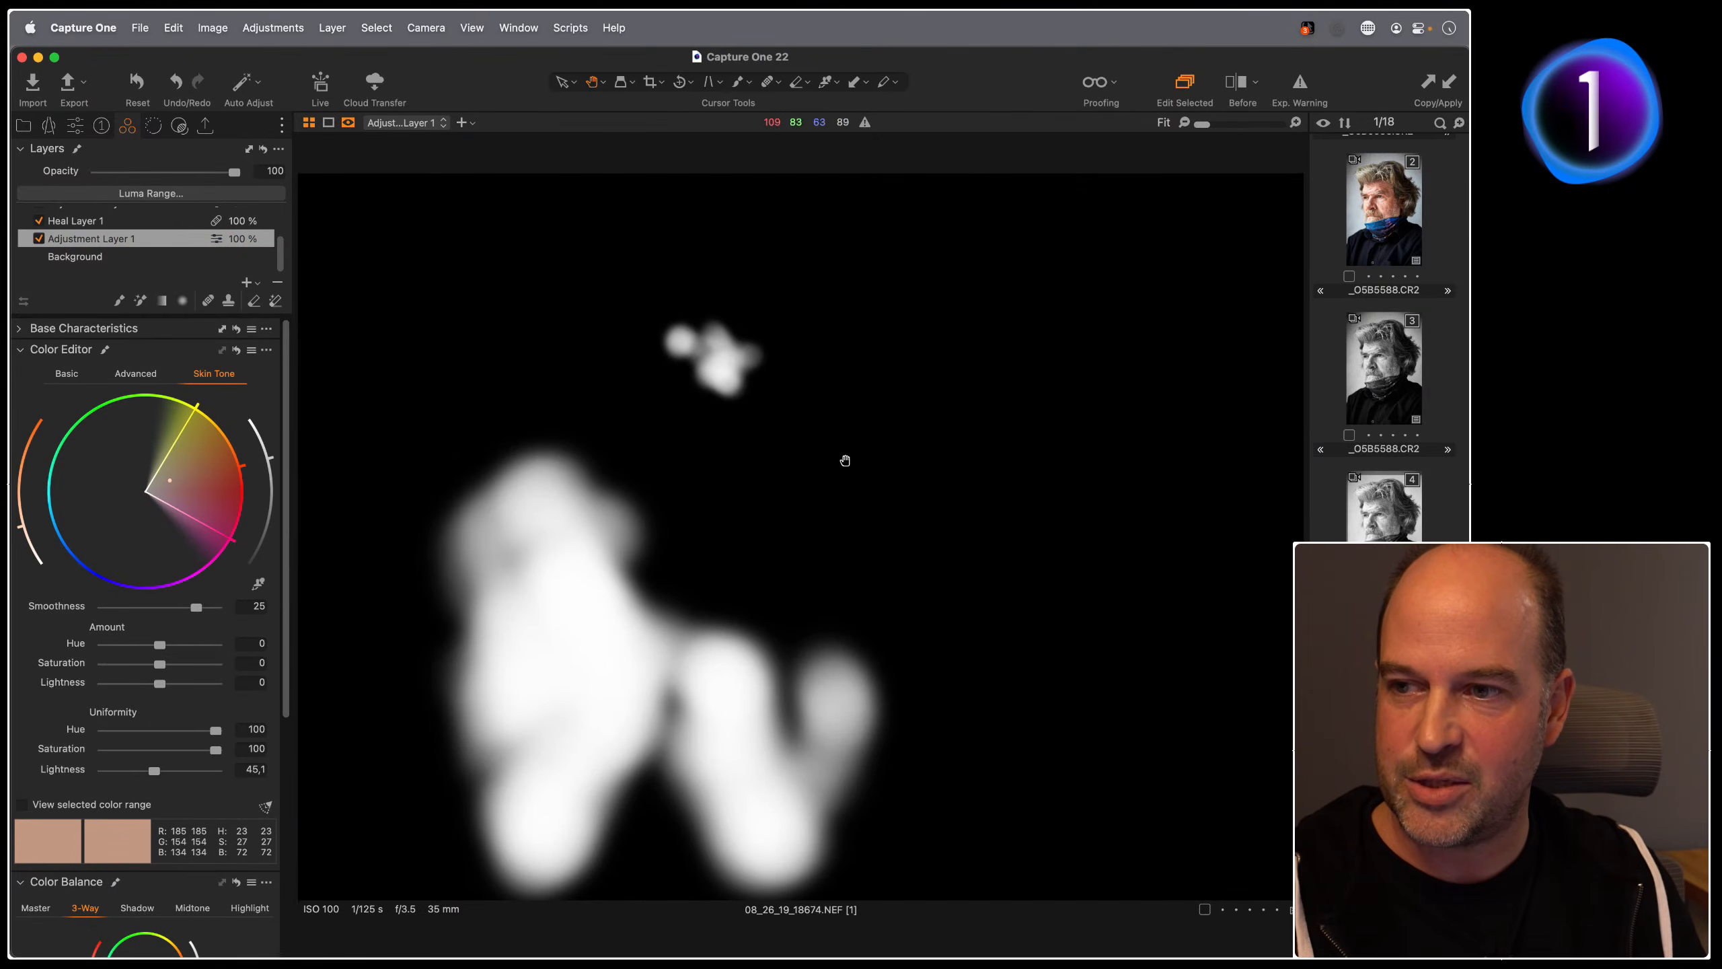
double_click(543, 646)
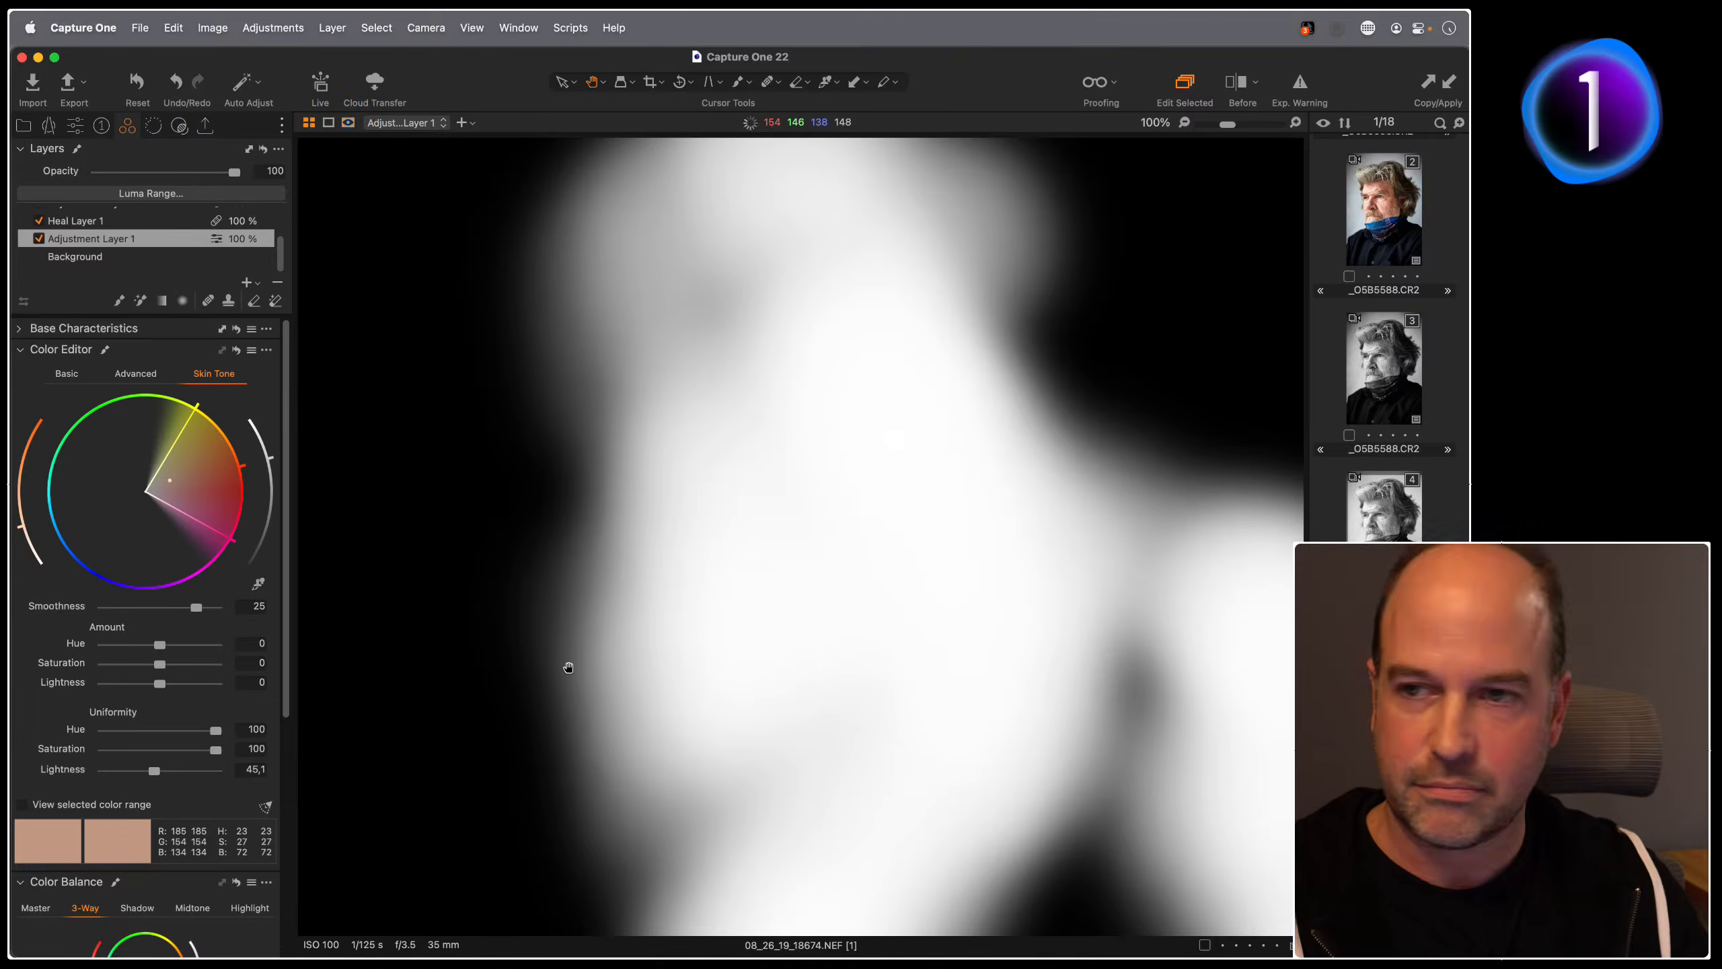
key("alt+m")
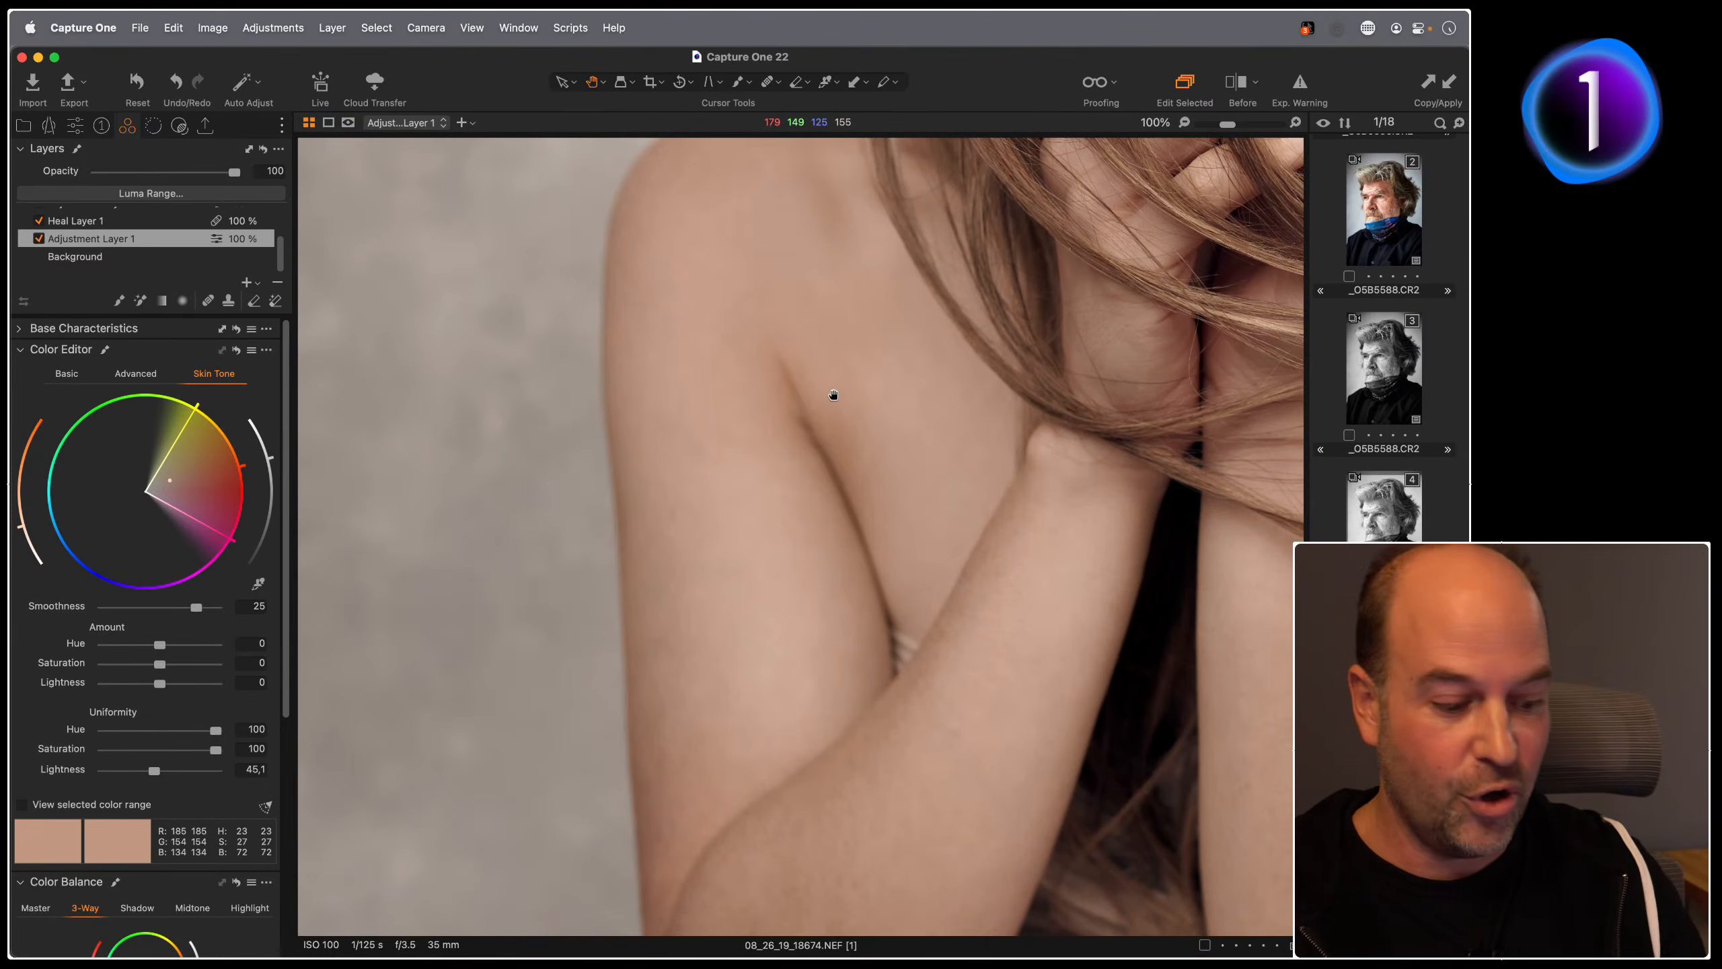
key("m")
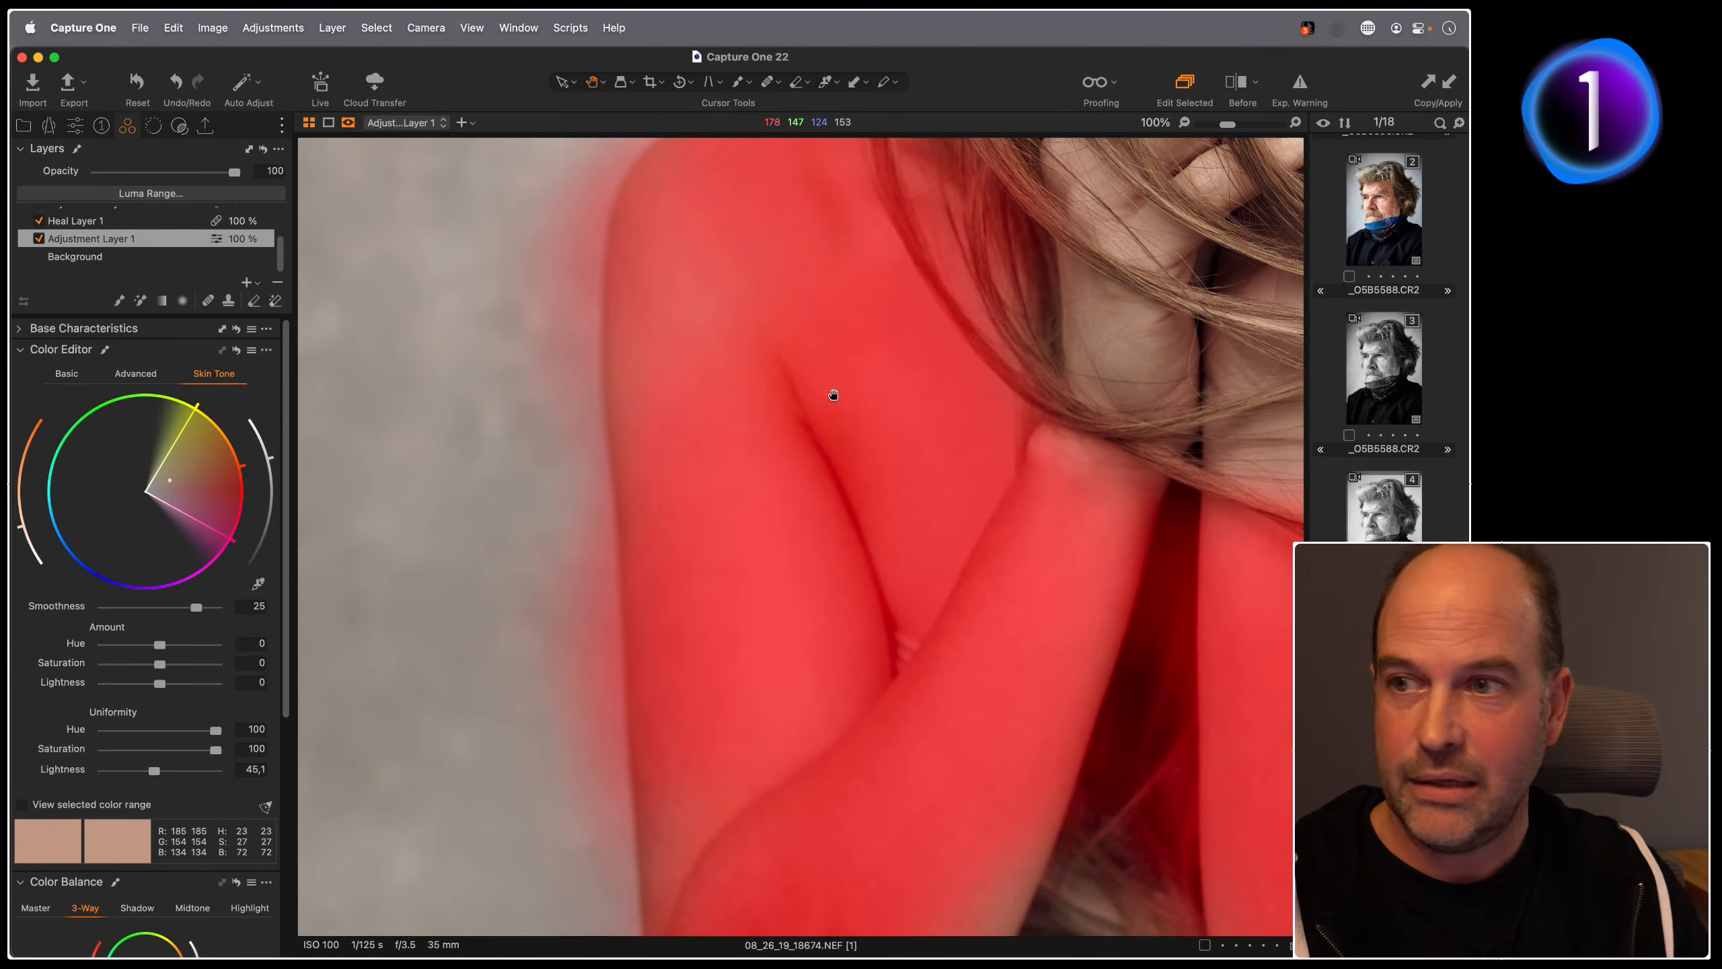
key("m")
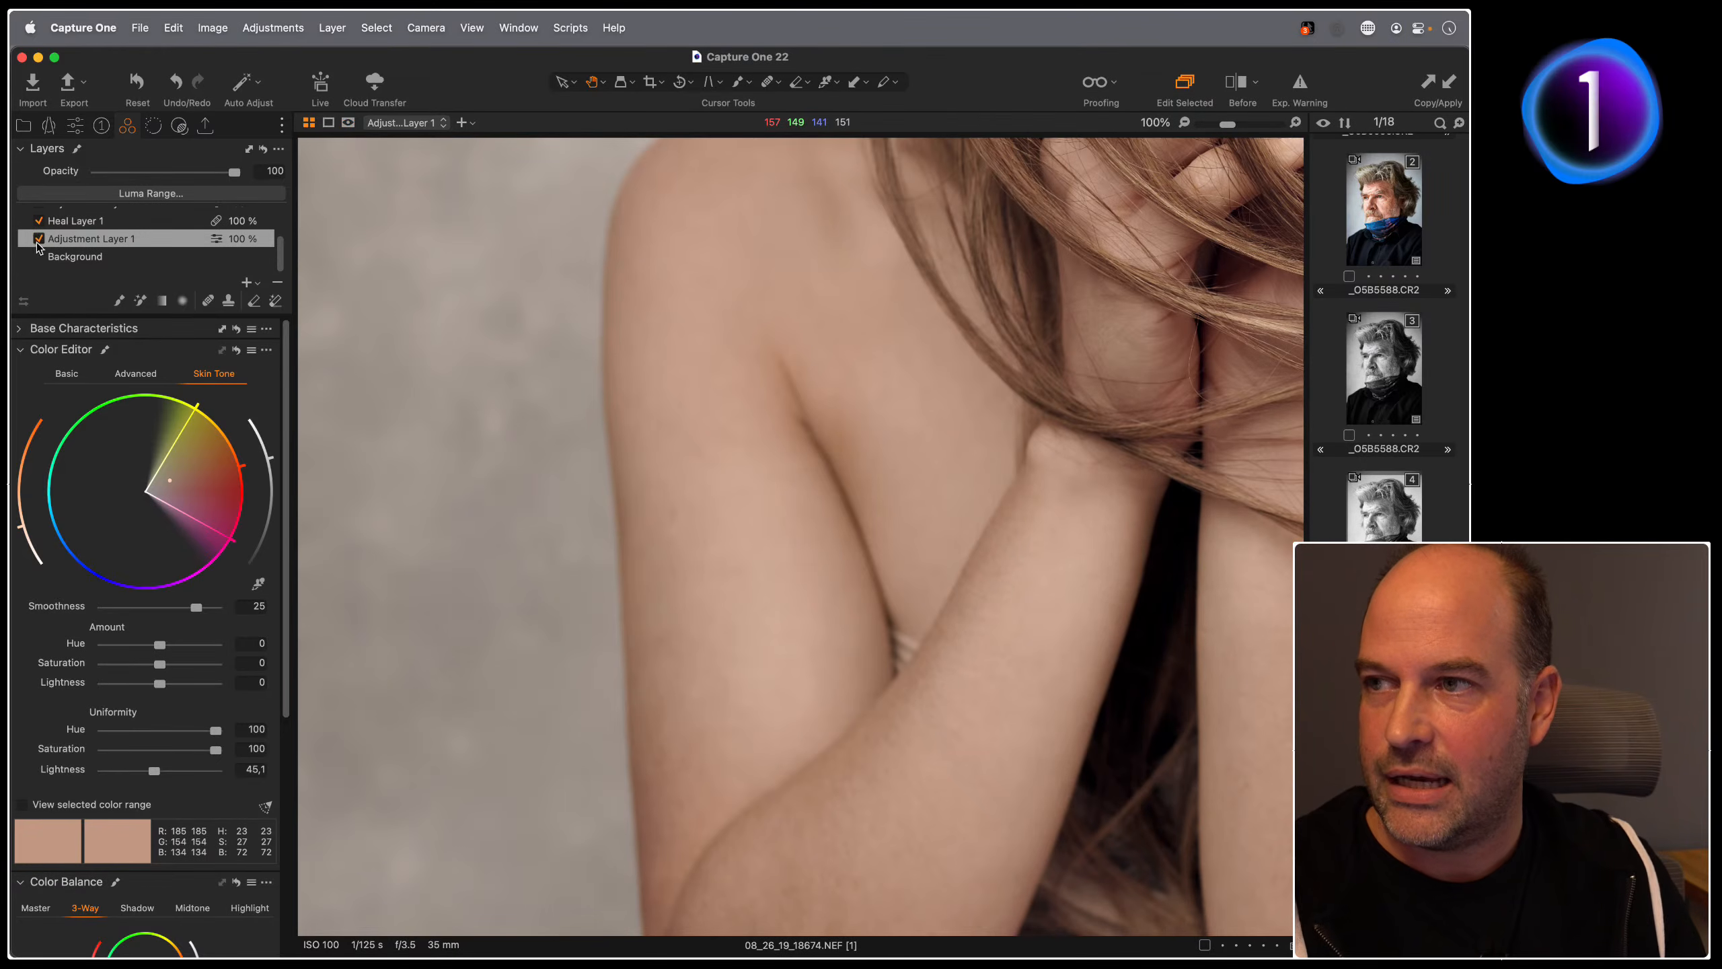
Step: Rename Adjustment Layer 1 to "skin tone"
double_click(67, 242)
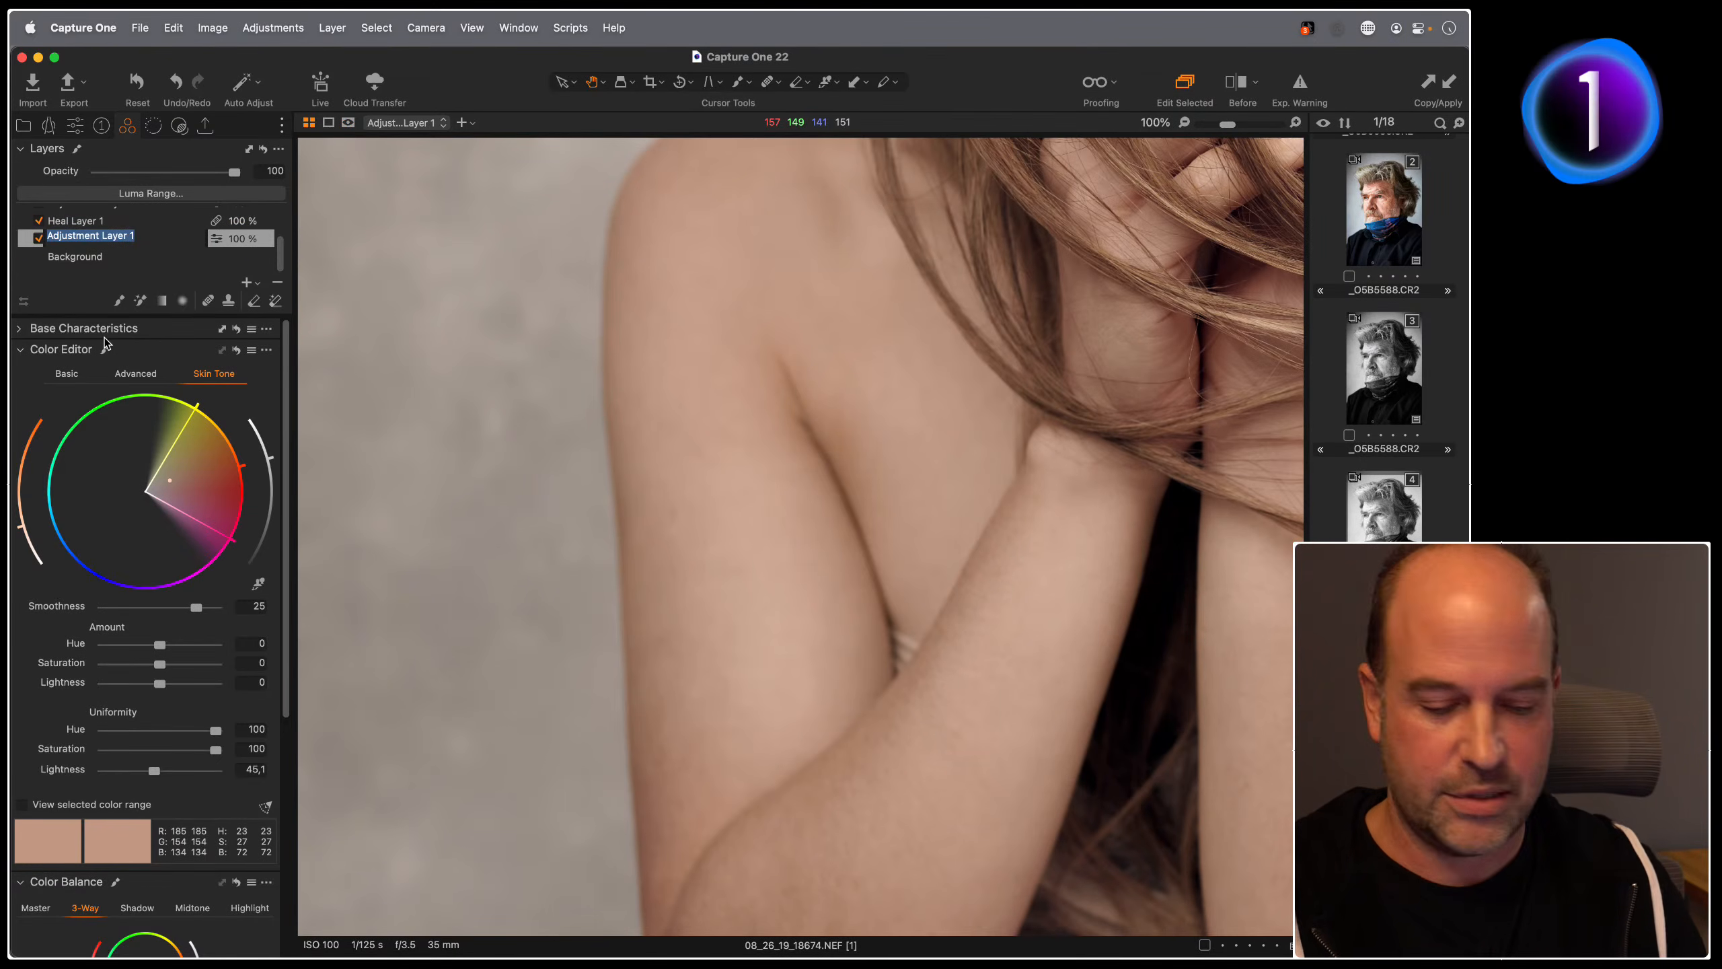
type("skin tone")
key("Return")
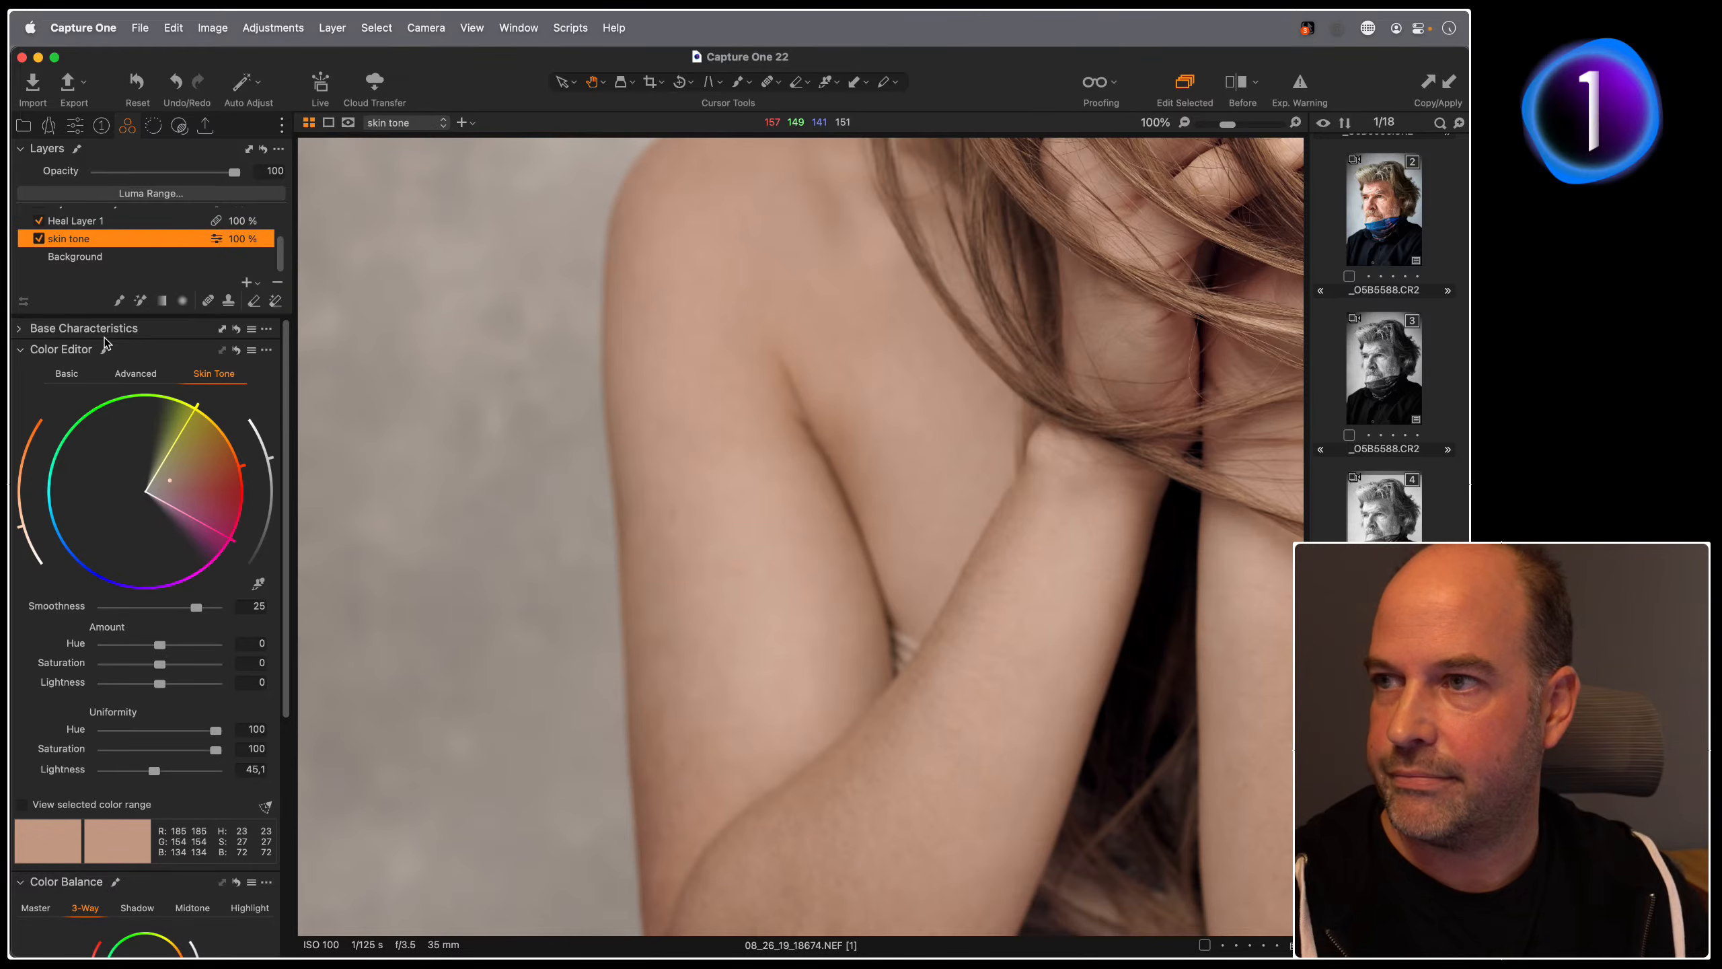
Step: Compare the skin with the skin tone layer off and on, and disable the Colo layer
left_click(38, 240)
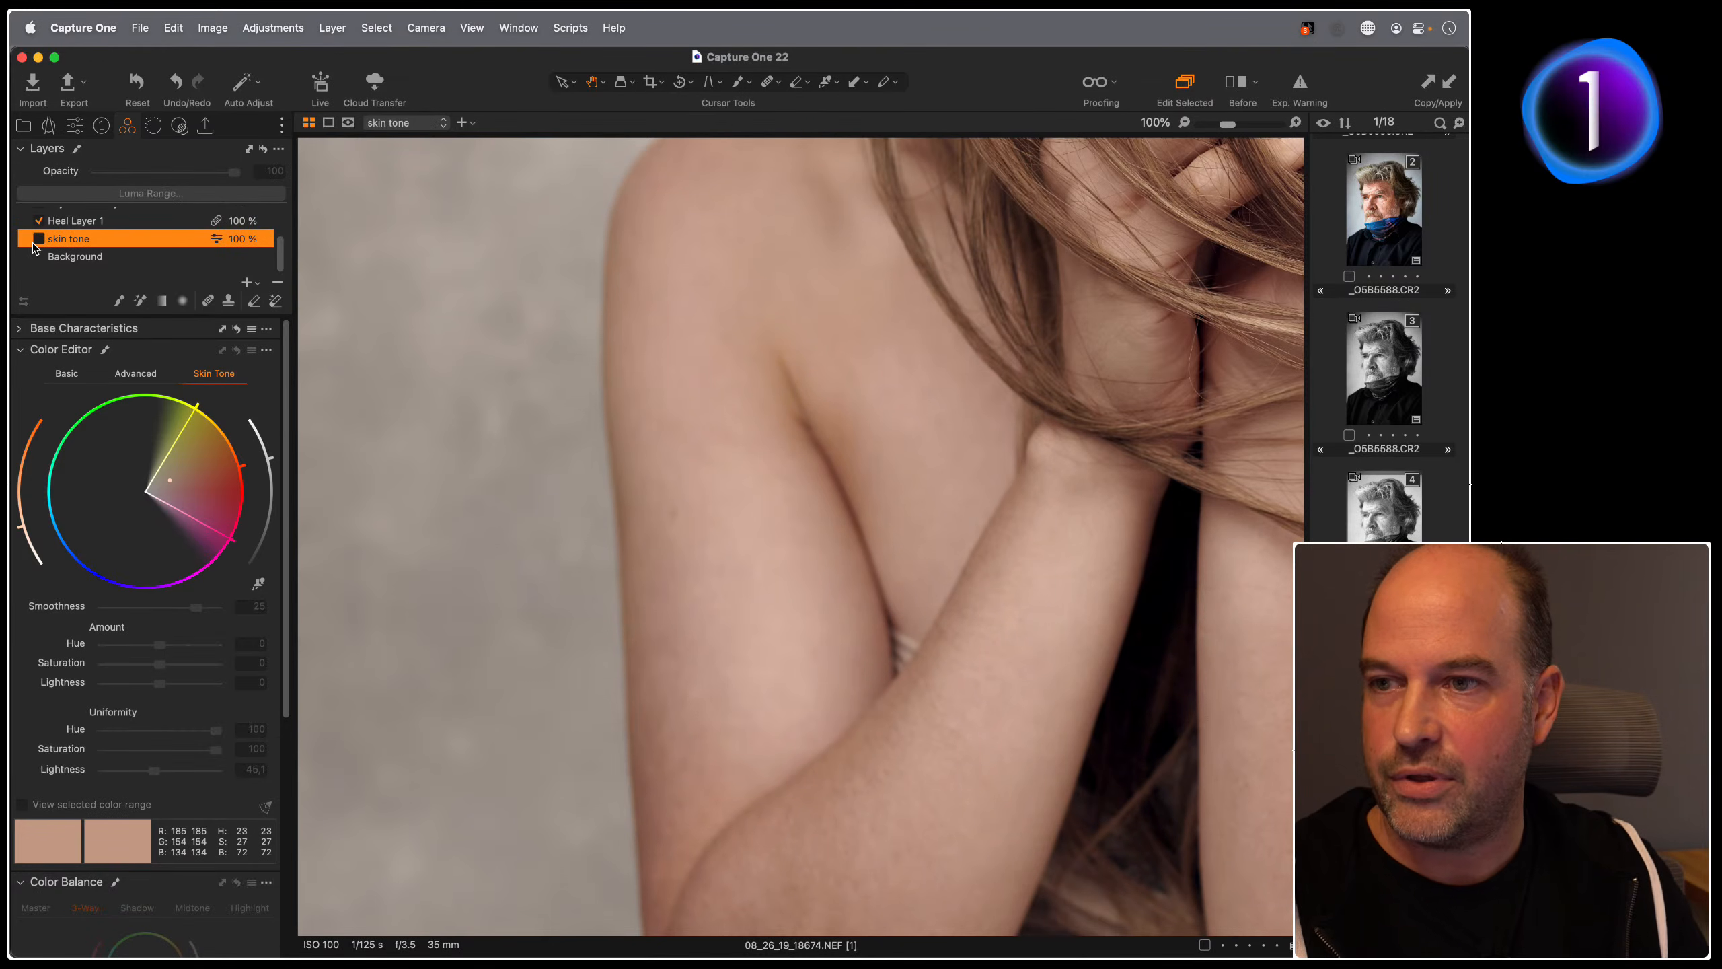
left_click(39, 240)
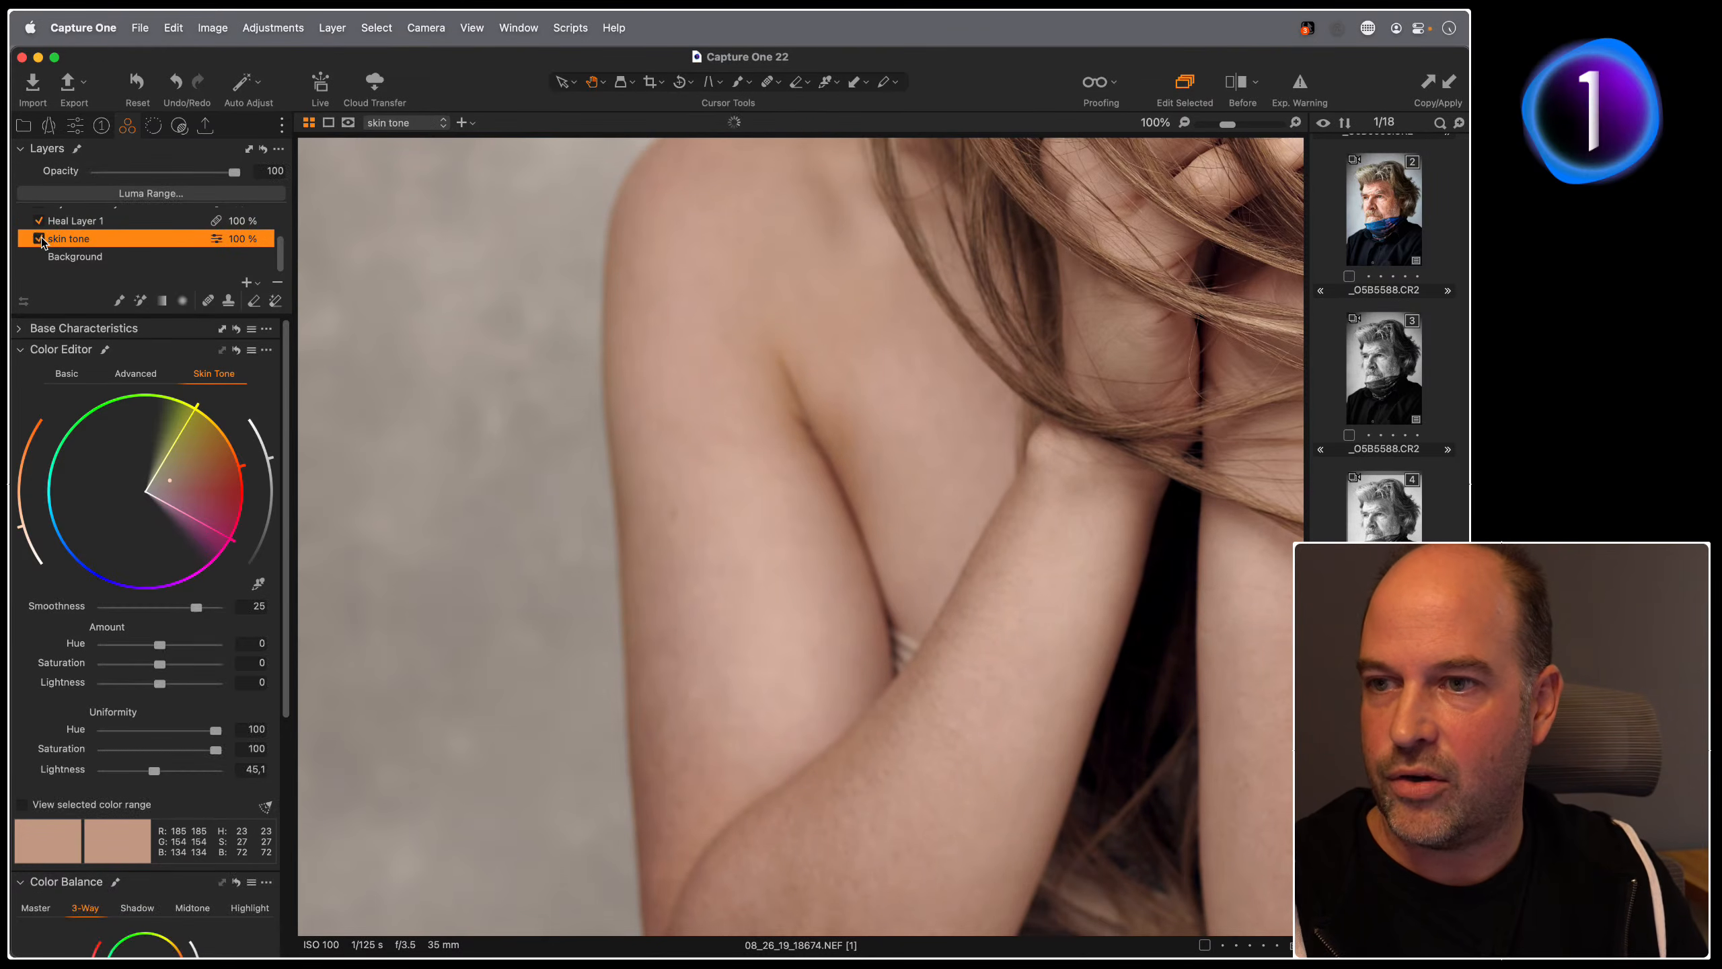
scroll(82, 247, "up", 3)
left_click(39, 220)
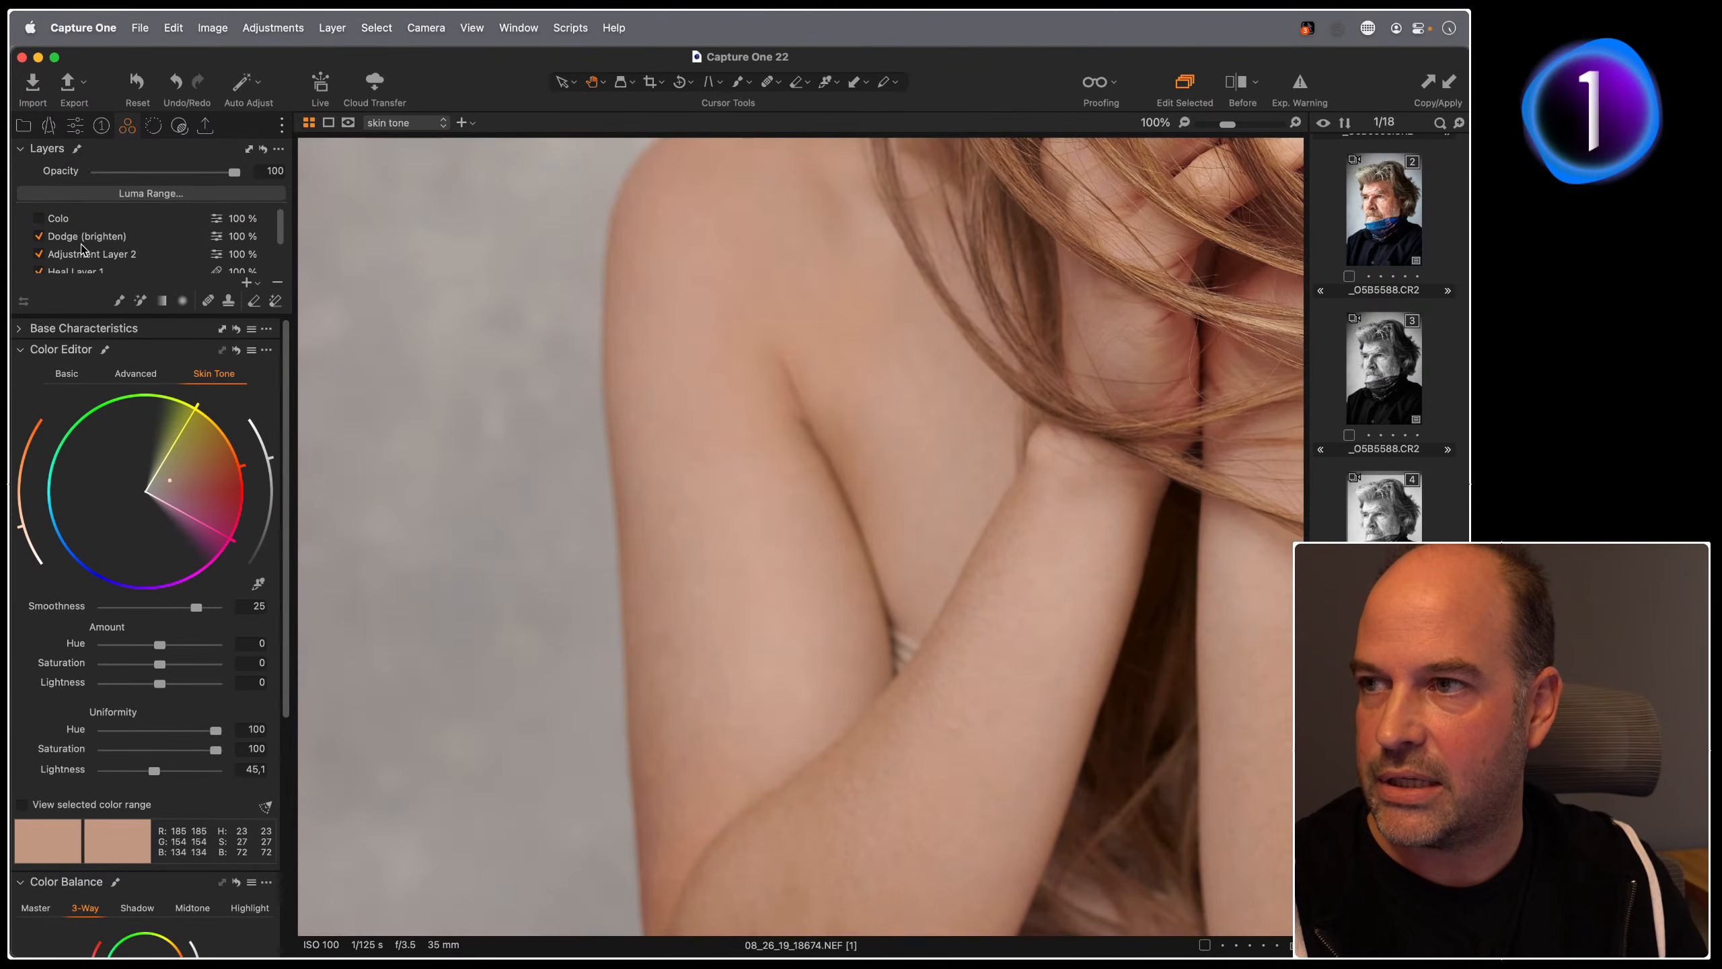
Step: Compare the arm and shoulder colour without and with the skin tone layer, leaving the layer enabled
scroll(82, 247, "down", 3)
left_click(38, 239)
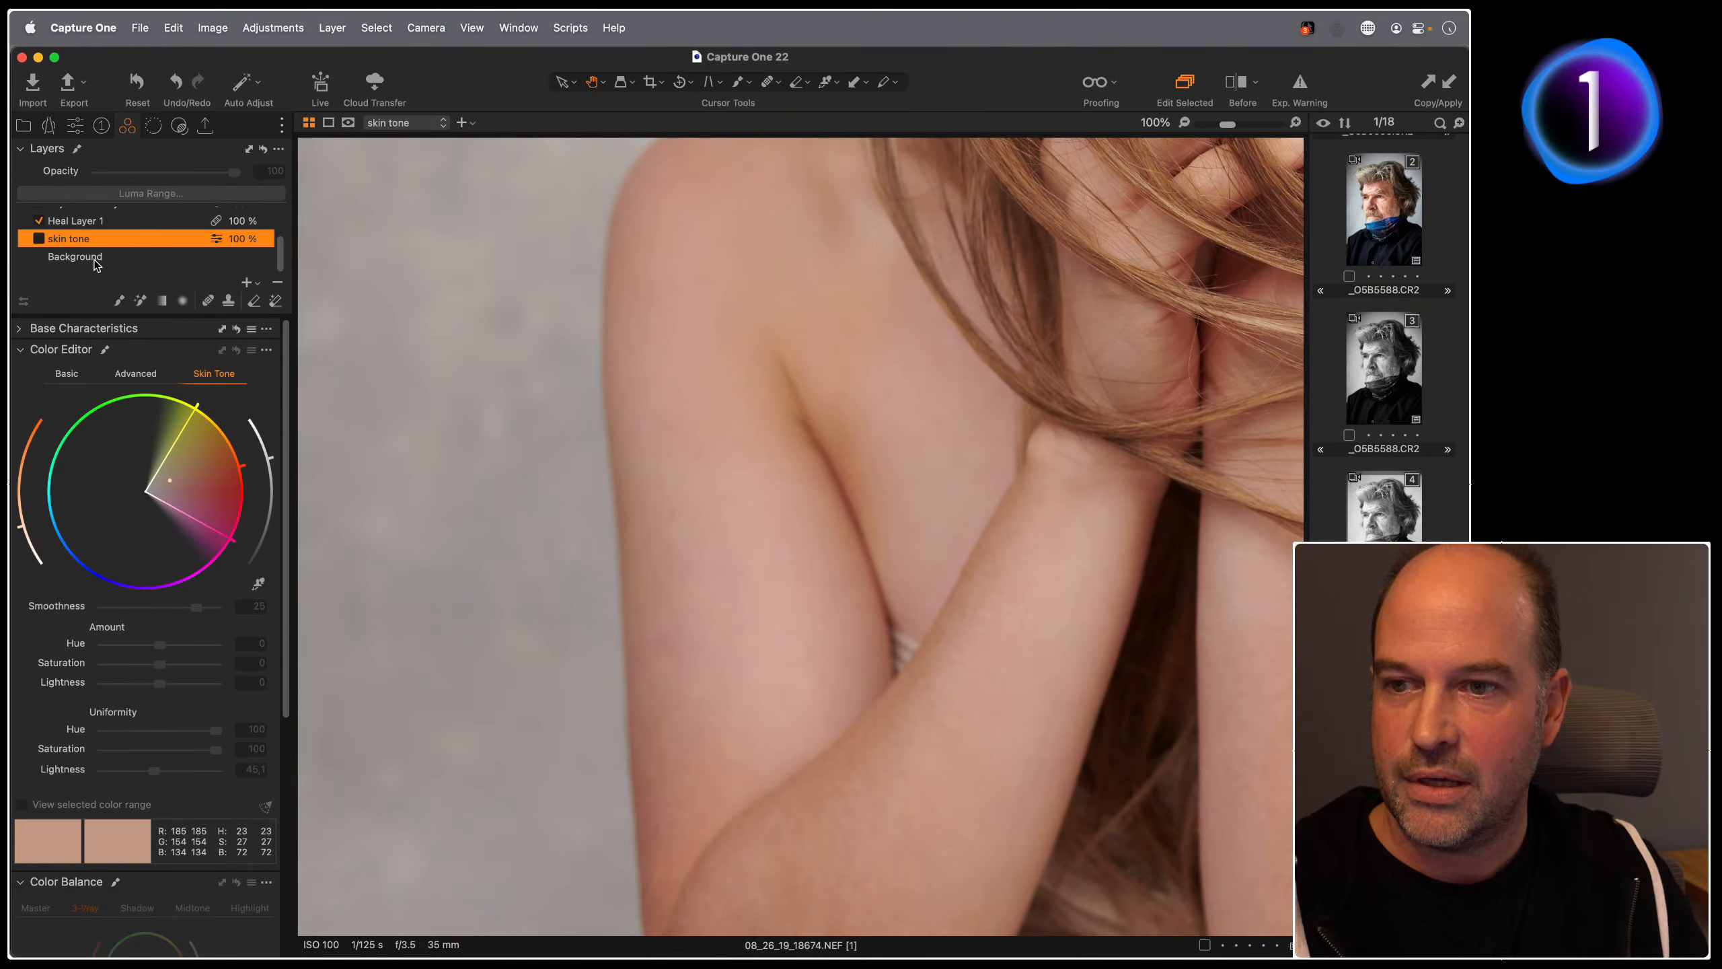
left_click_drag(1014, 703, 820, 742)
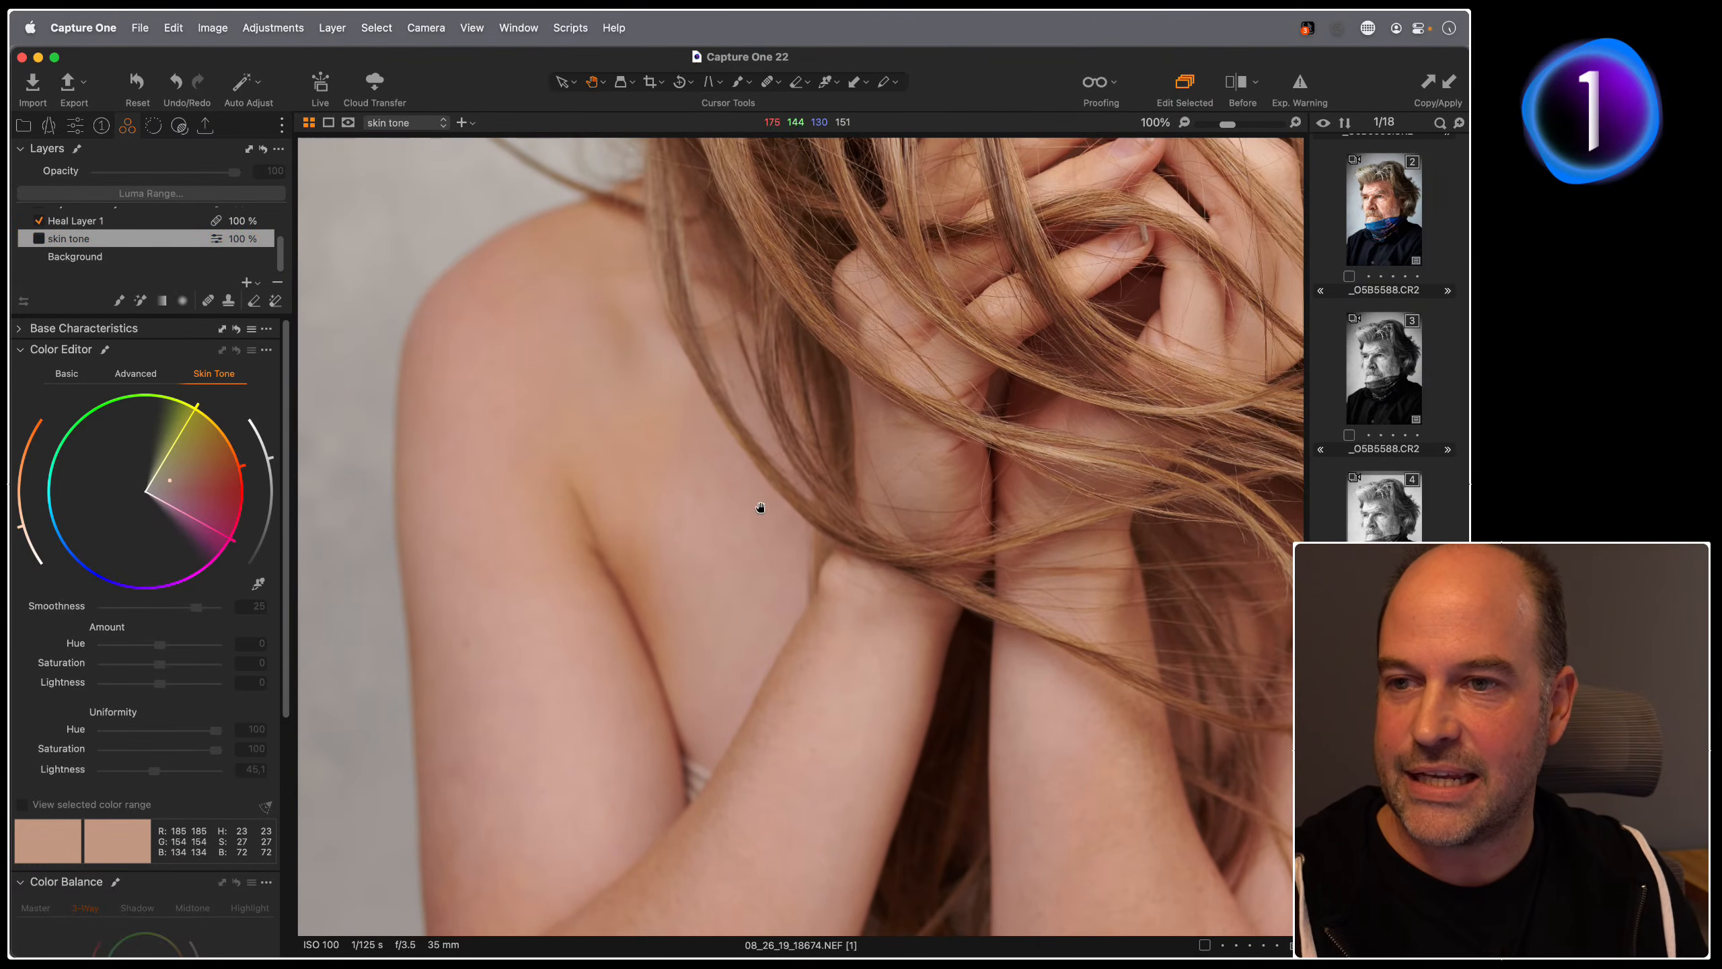
left_click_drag(569, 620, 792, 369)
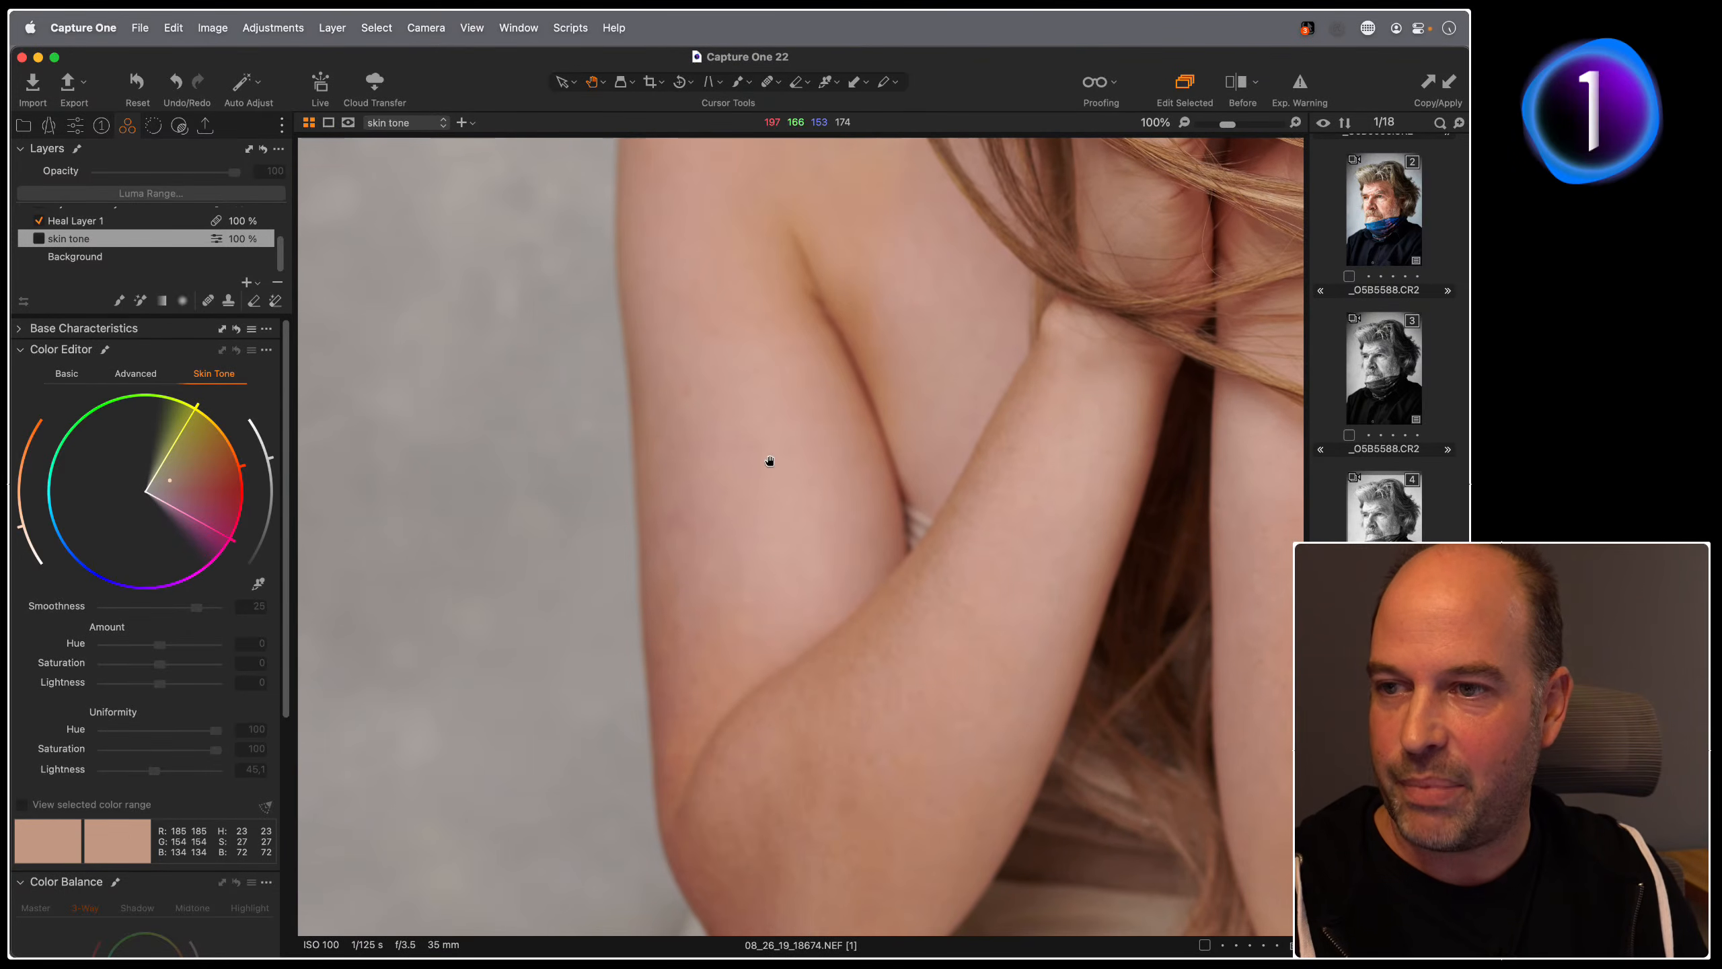
left_click_drag(764, 473, 587, 674)
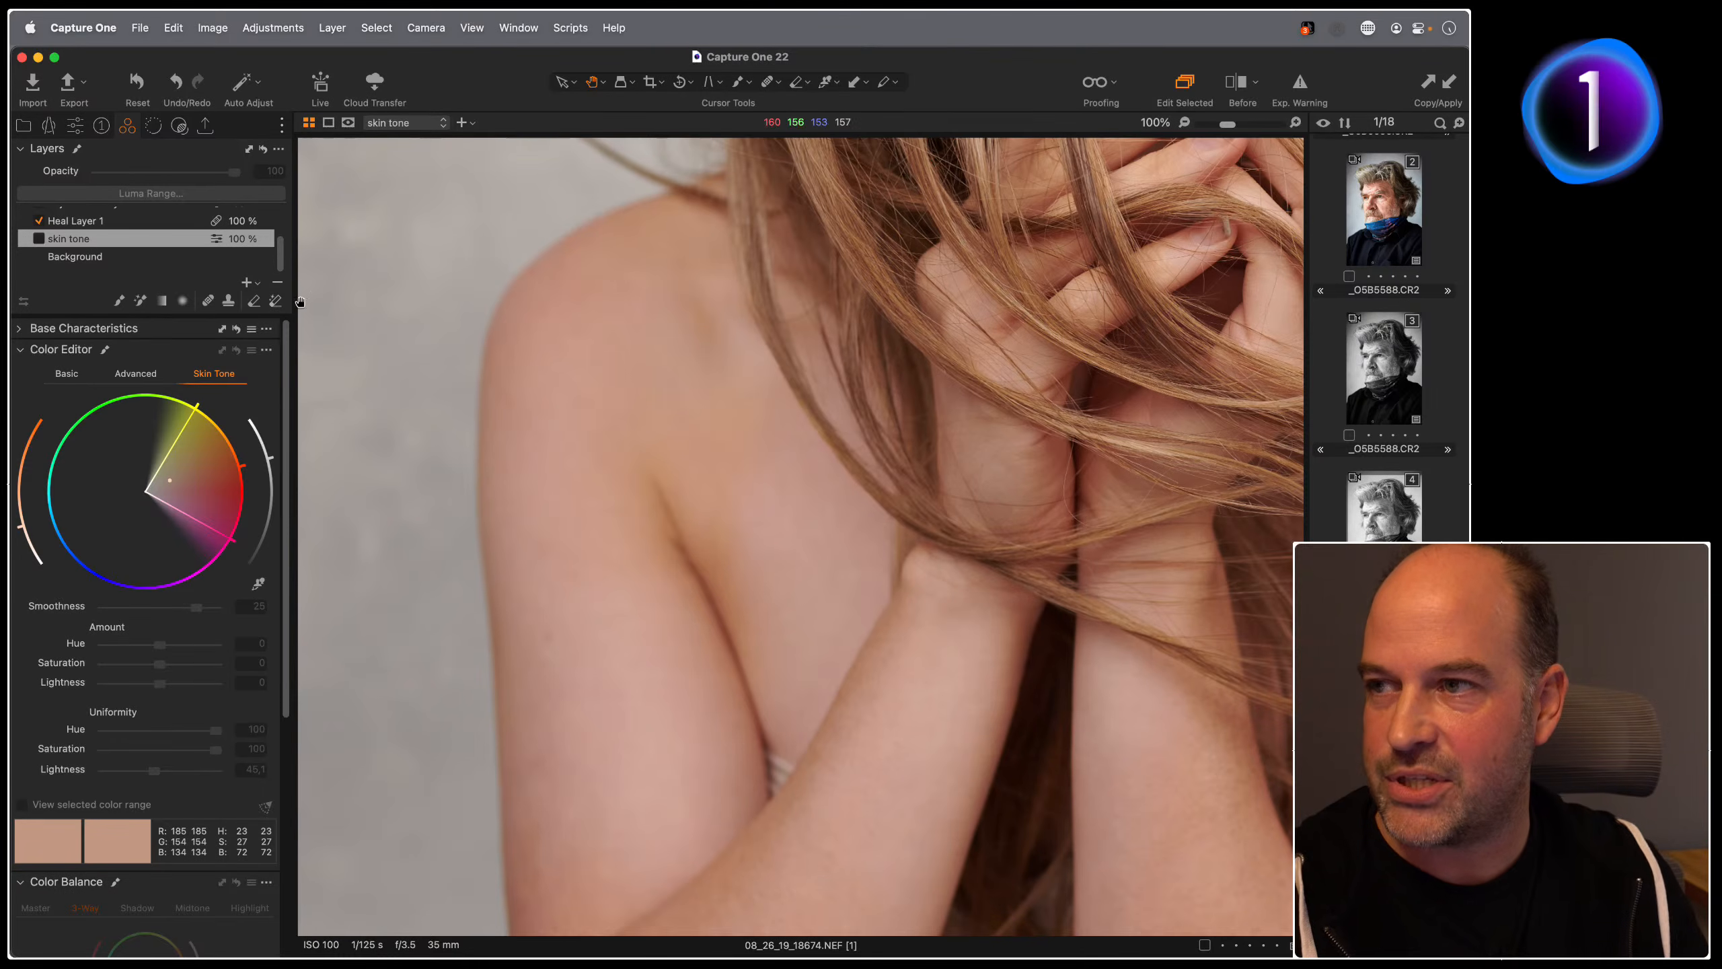
left_click(38, 238)
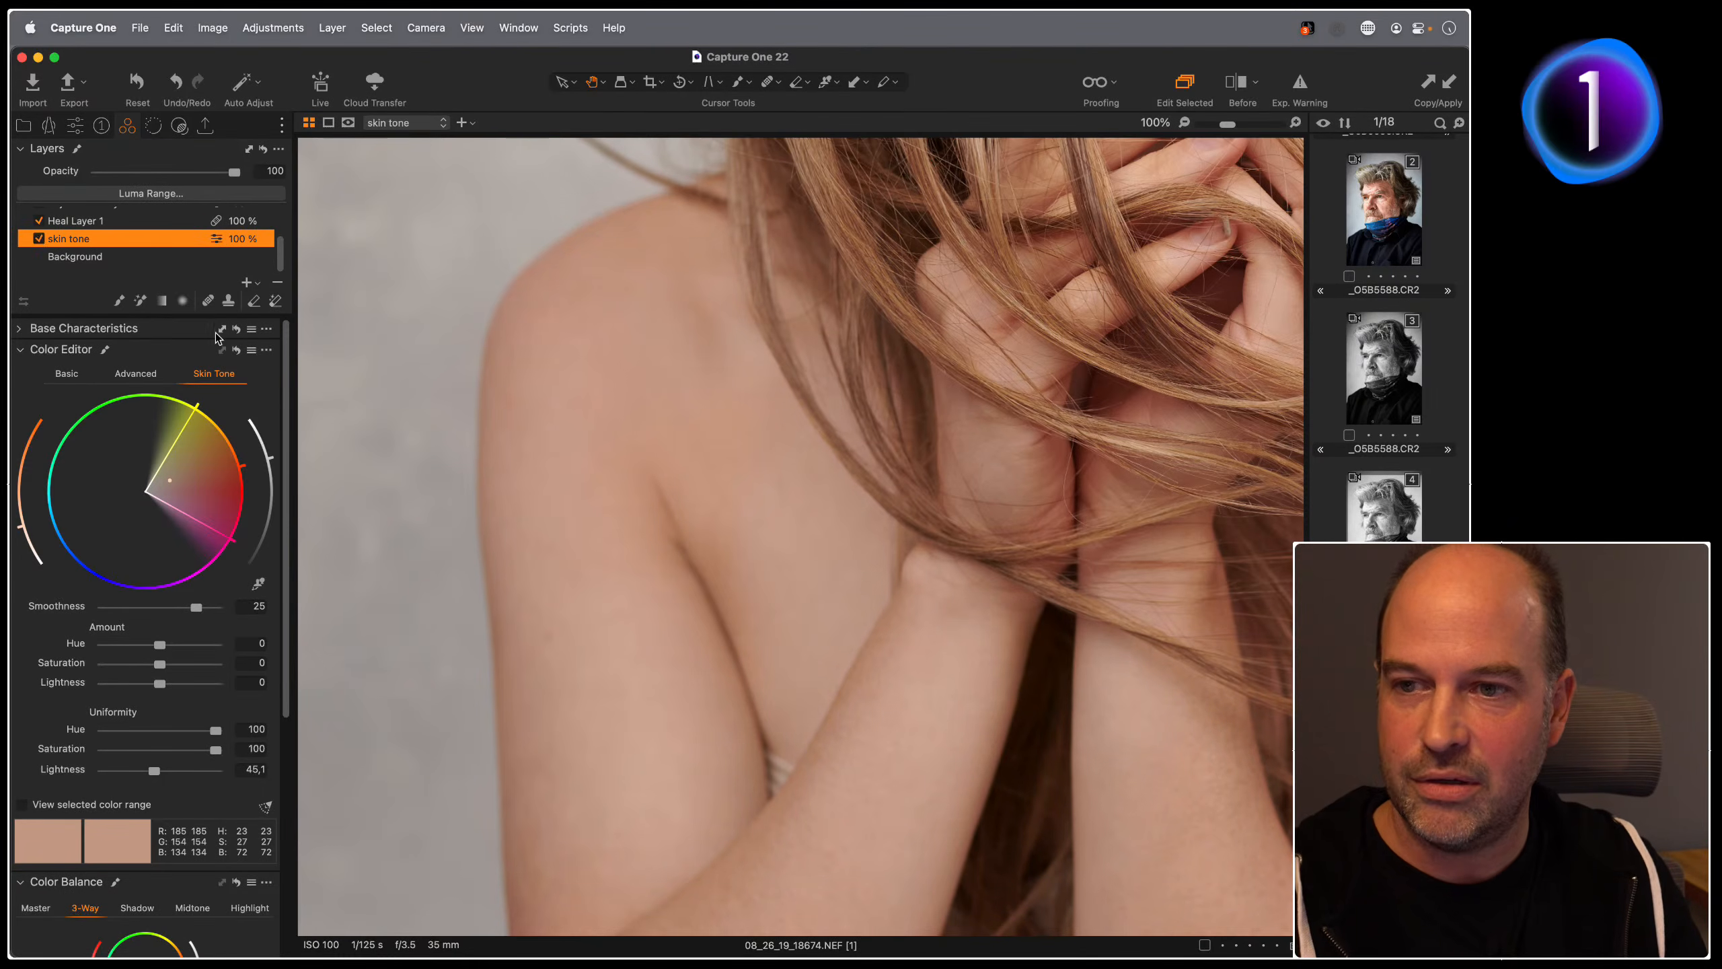
left_click_drag(735, 642, 704, 435)
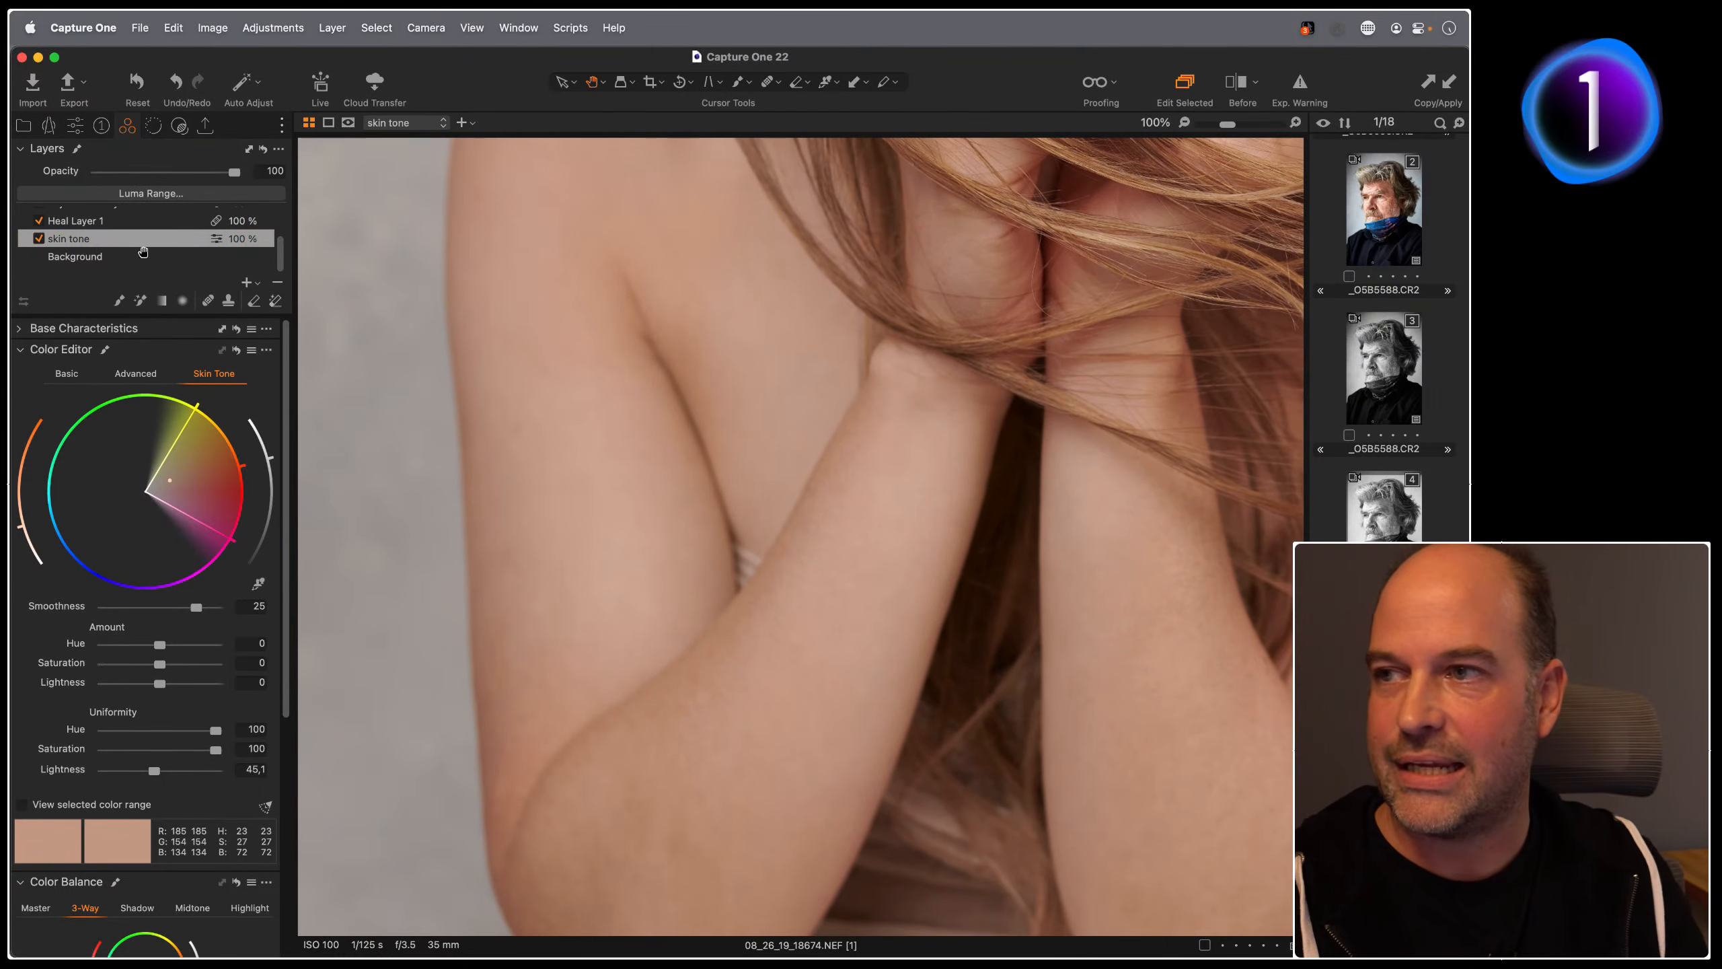
Step: Reduce the skin tone layer's opacity to 70 and view the whole portrait
scroll(152, 271, "up", 2)
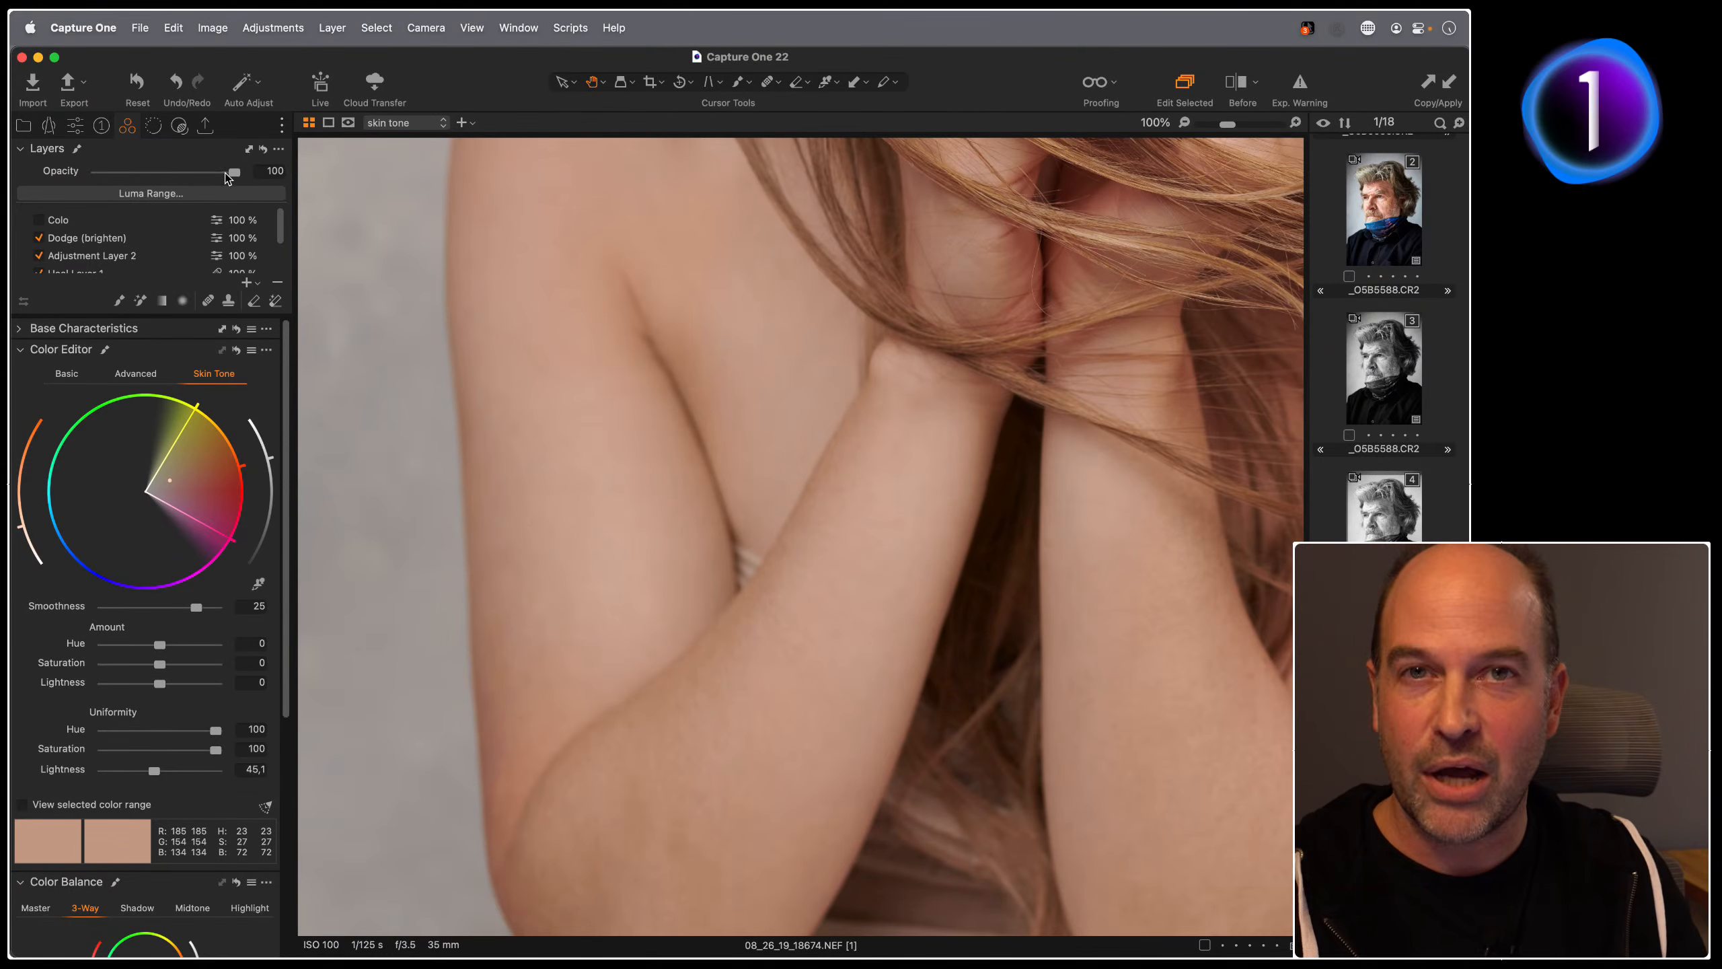
left_click_drag(232, 175, 194, 172)
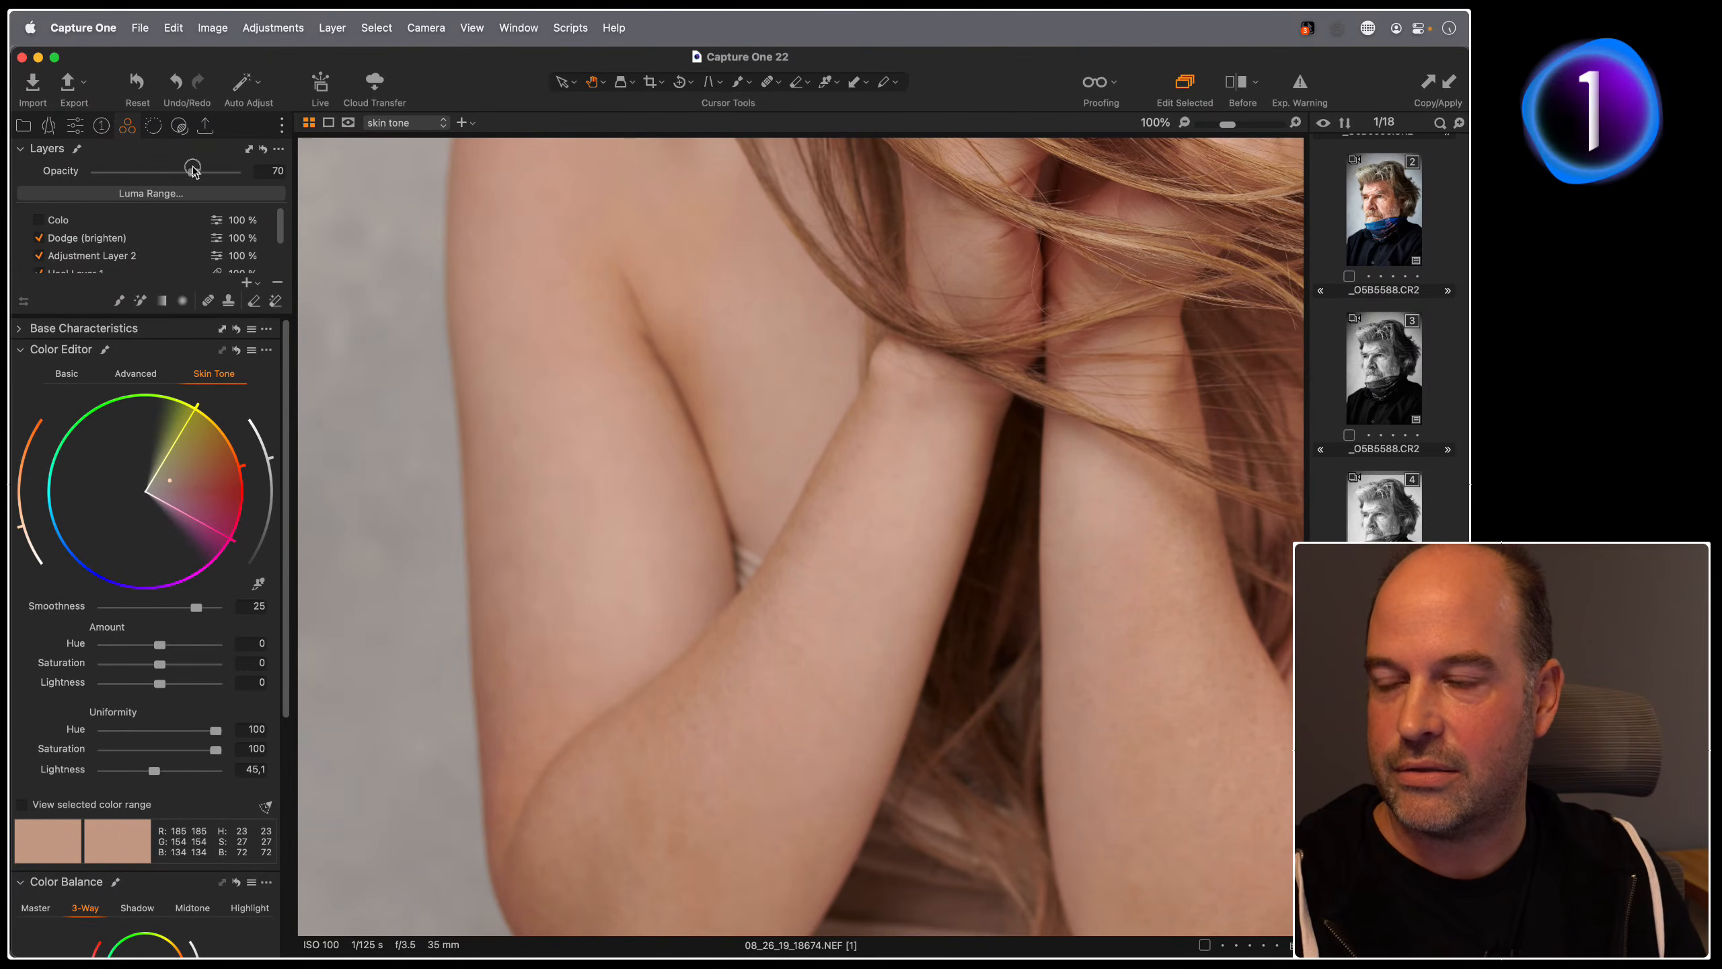
scroll(132, 251, "down", 3)
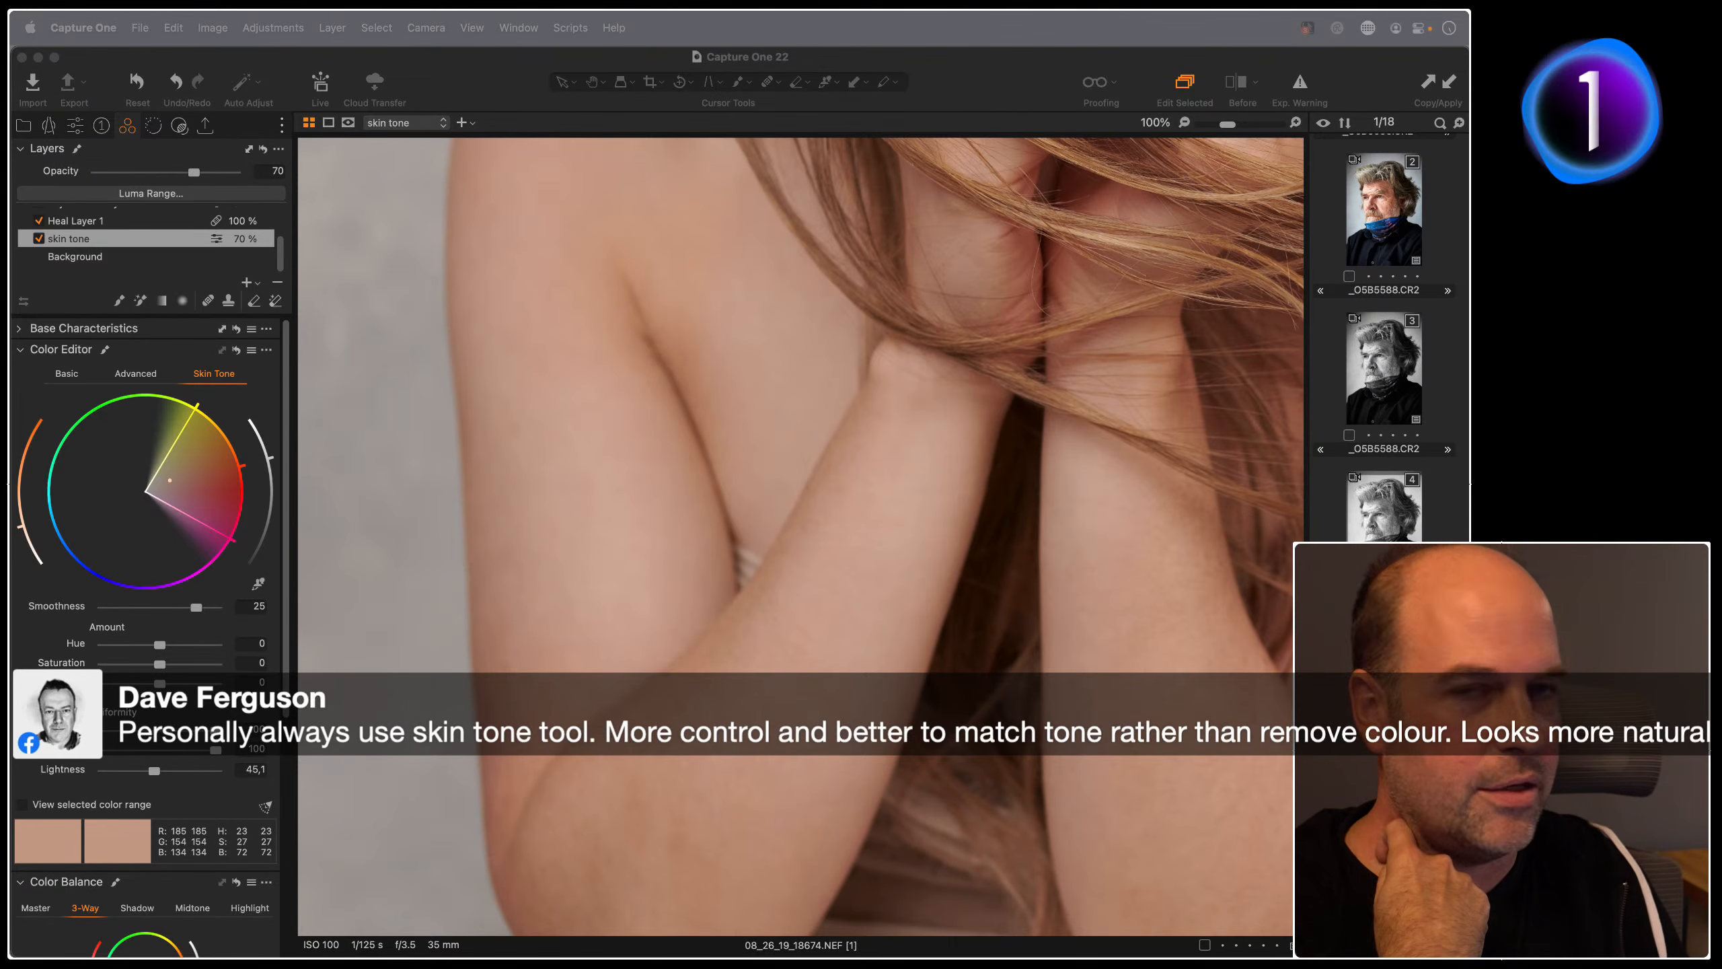
double_click(1060, 569)
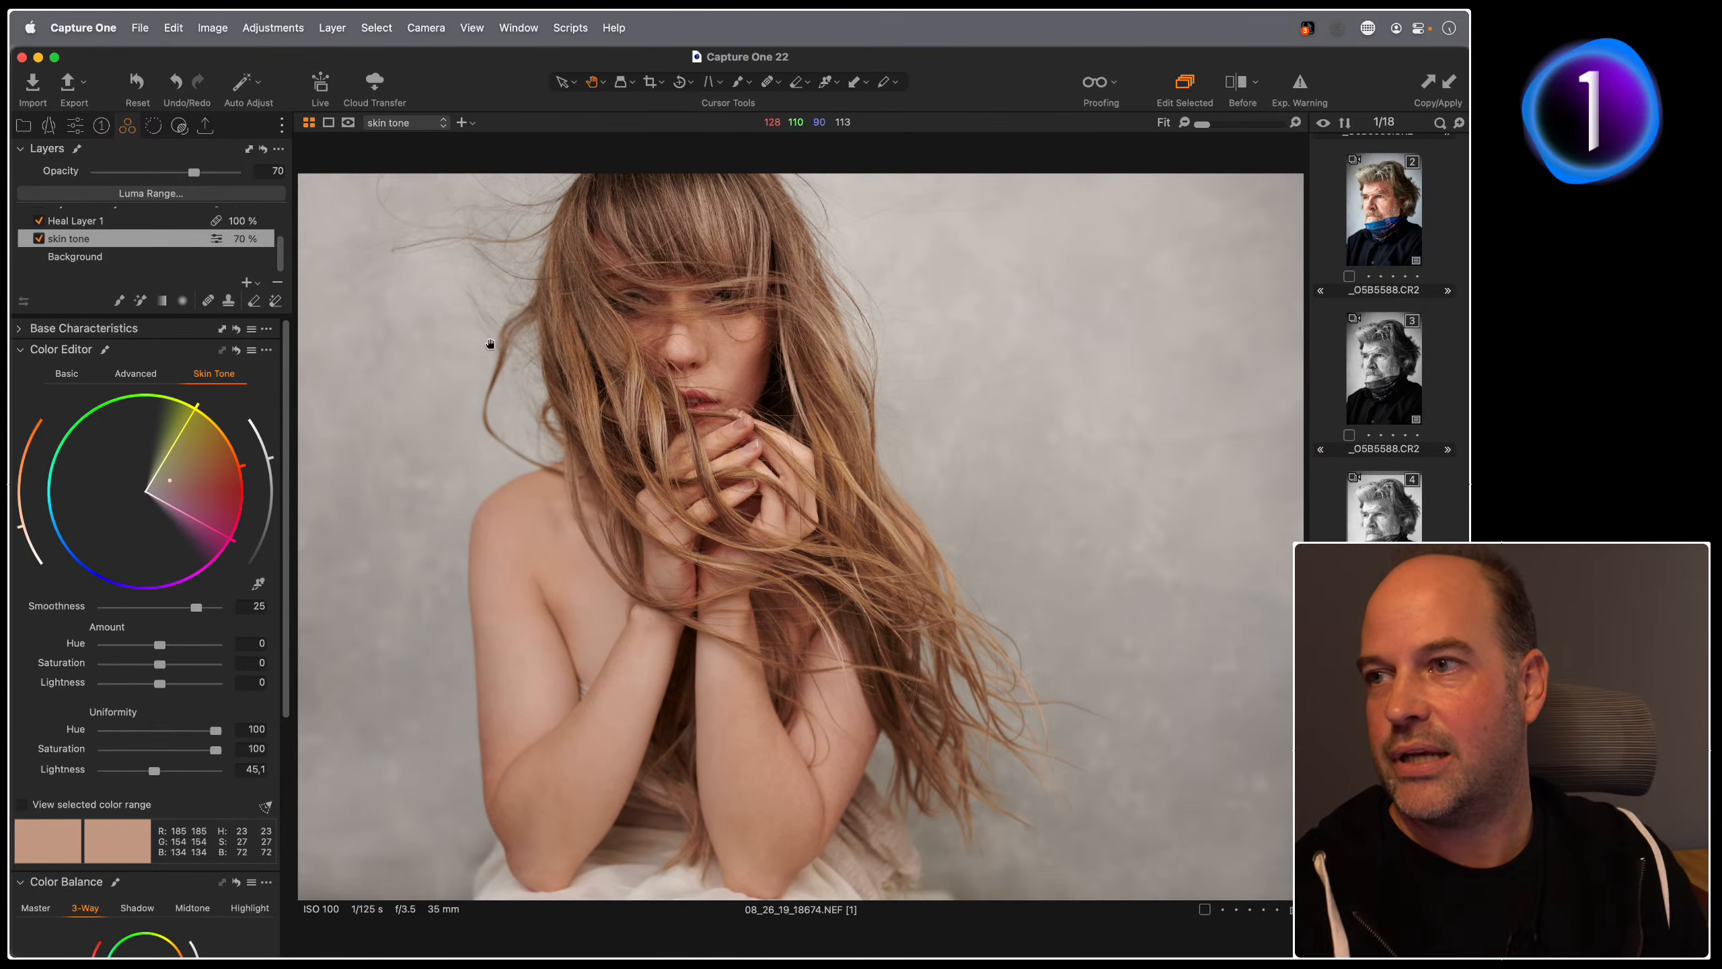
Step: Open the photographer's folder of 179 headshots in the catalog library
left_click(24, 126)
scroll(209, 679, "down", 20)
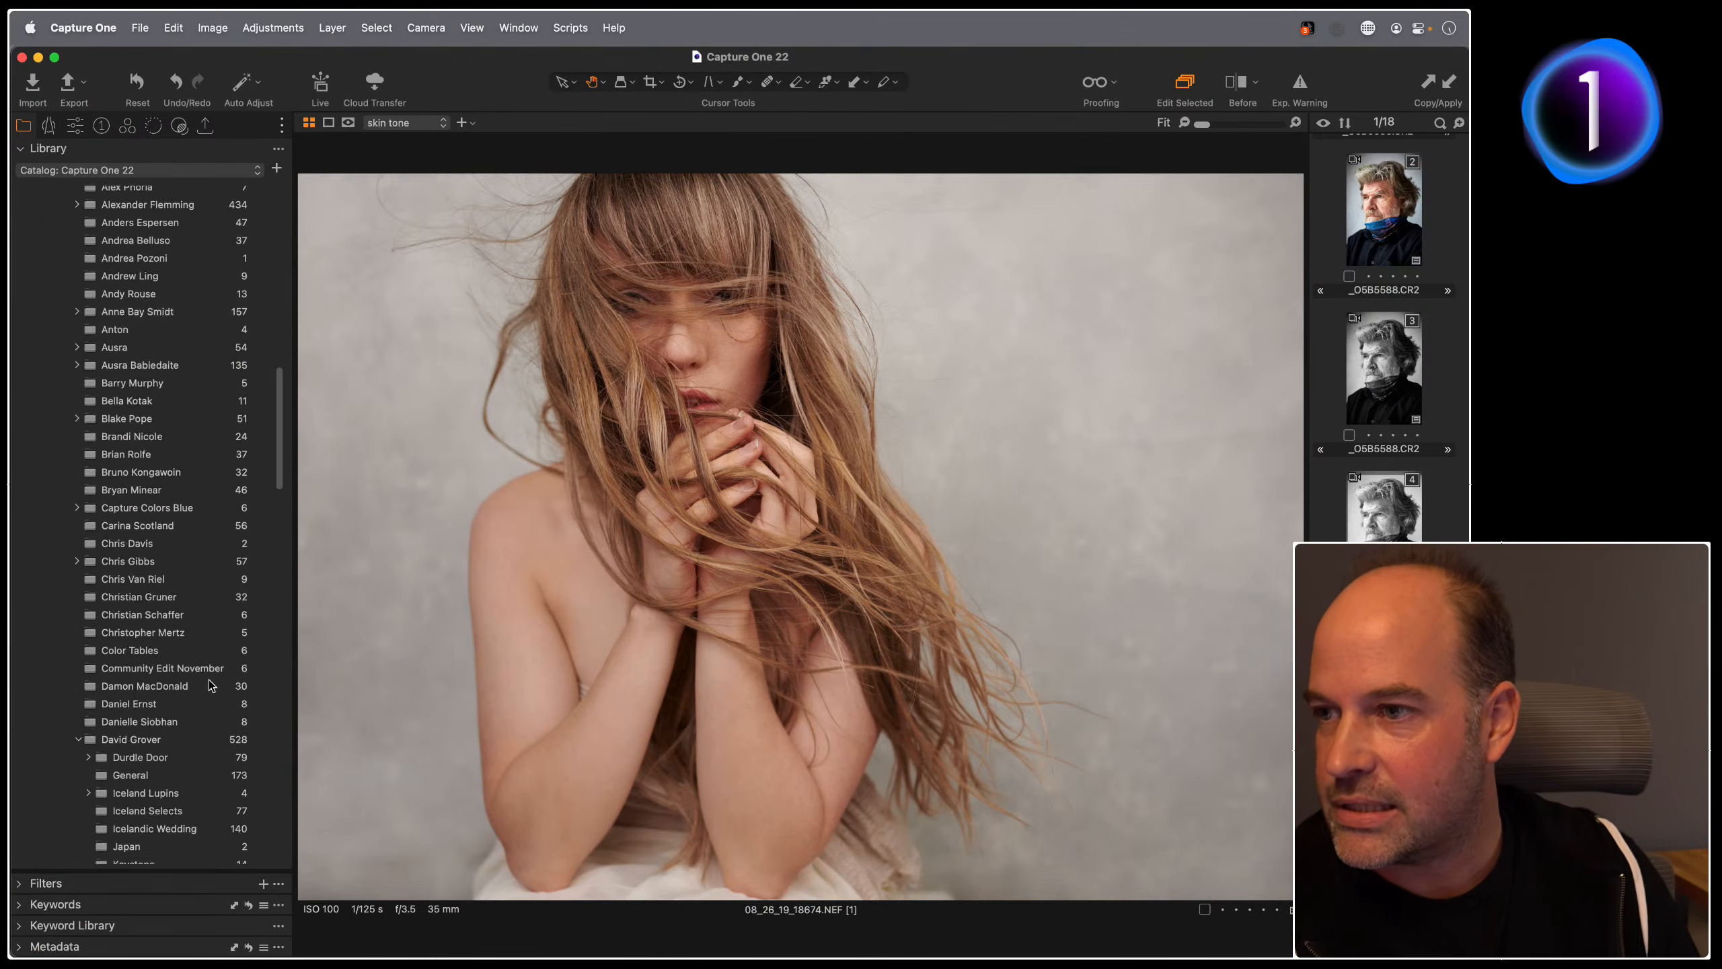
left_click(129, 565)
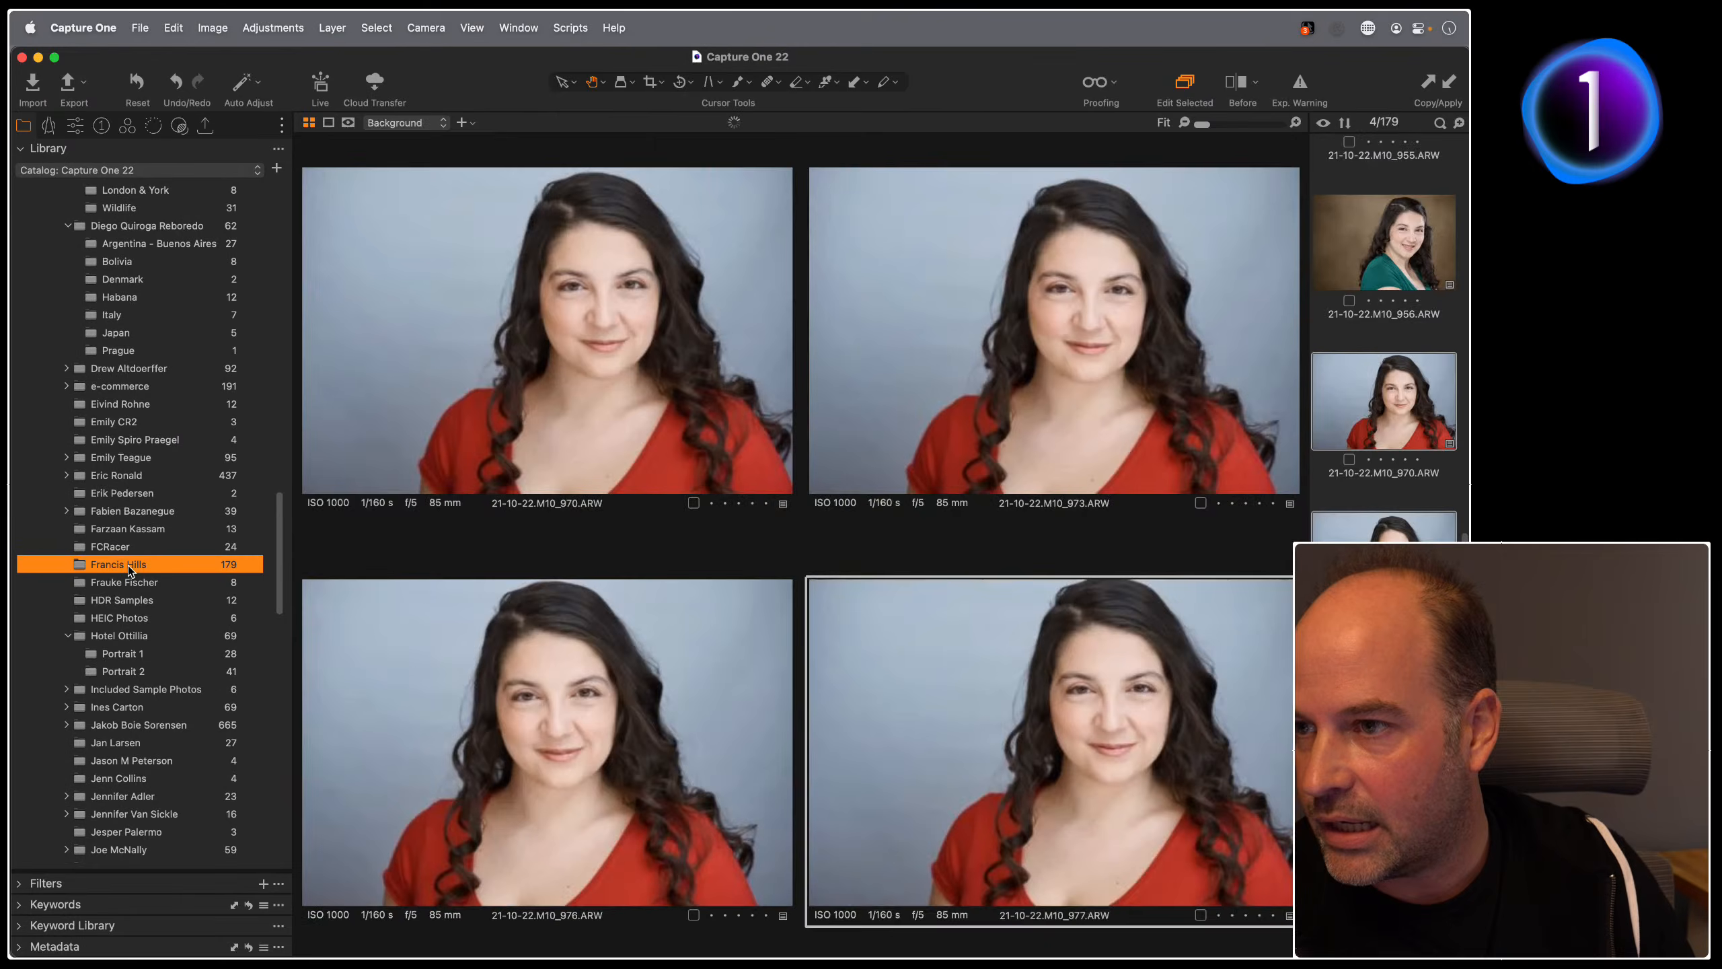
Step: Select ten consecutive portraits, from the curly-haired woman in black to the dark-haired woman in blue, and show them together in the viewer
scroll(826, 590, "down", 20)
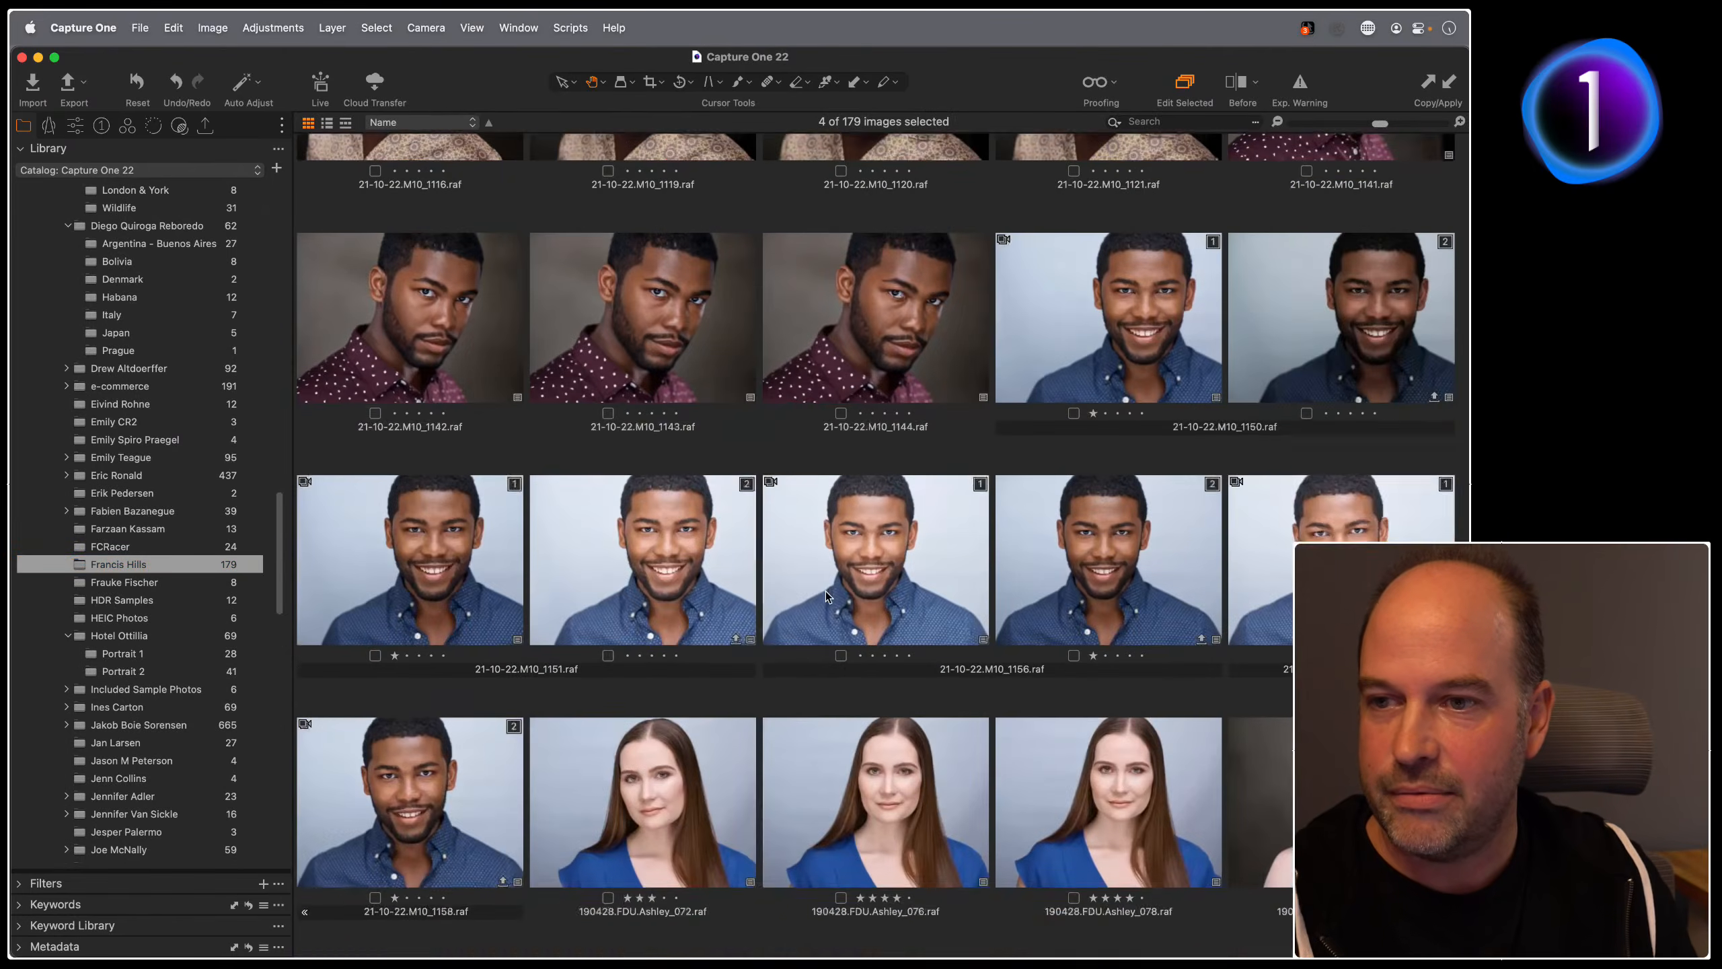
scroll(825, 591, "down", 4)
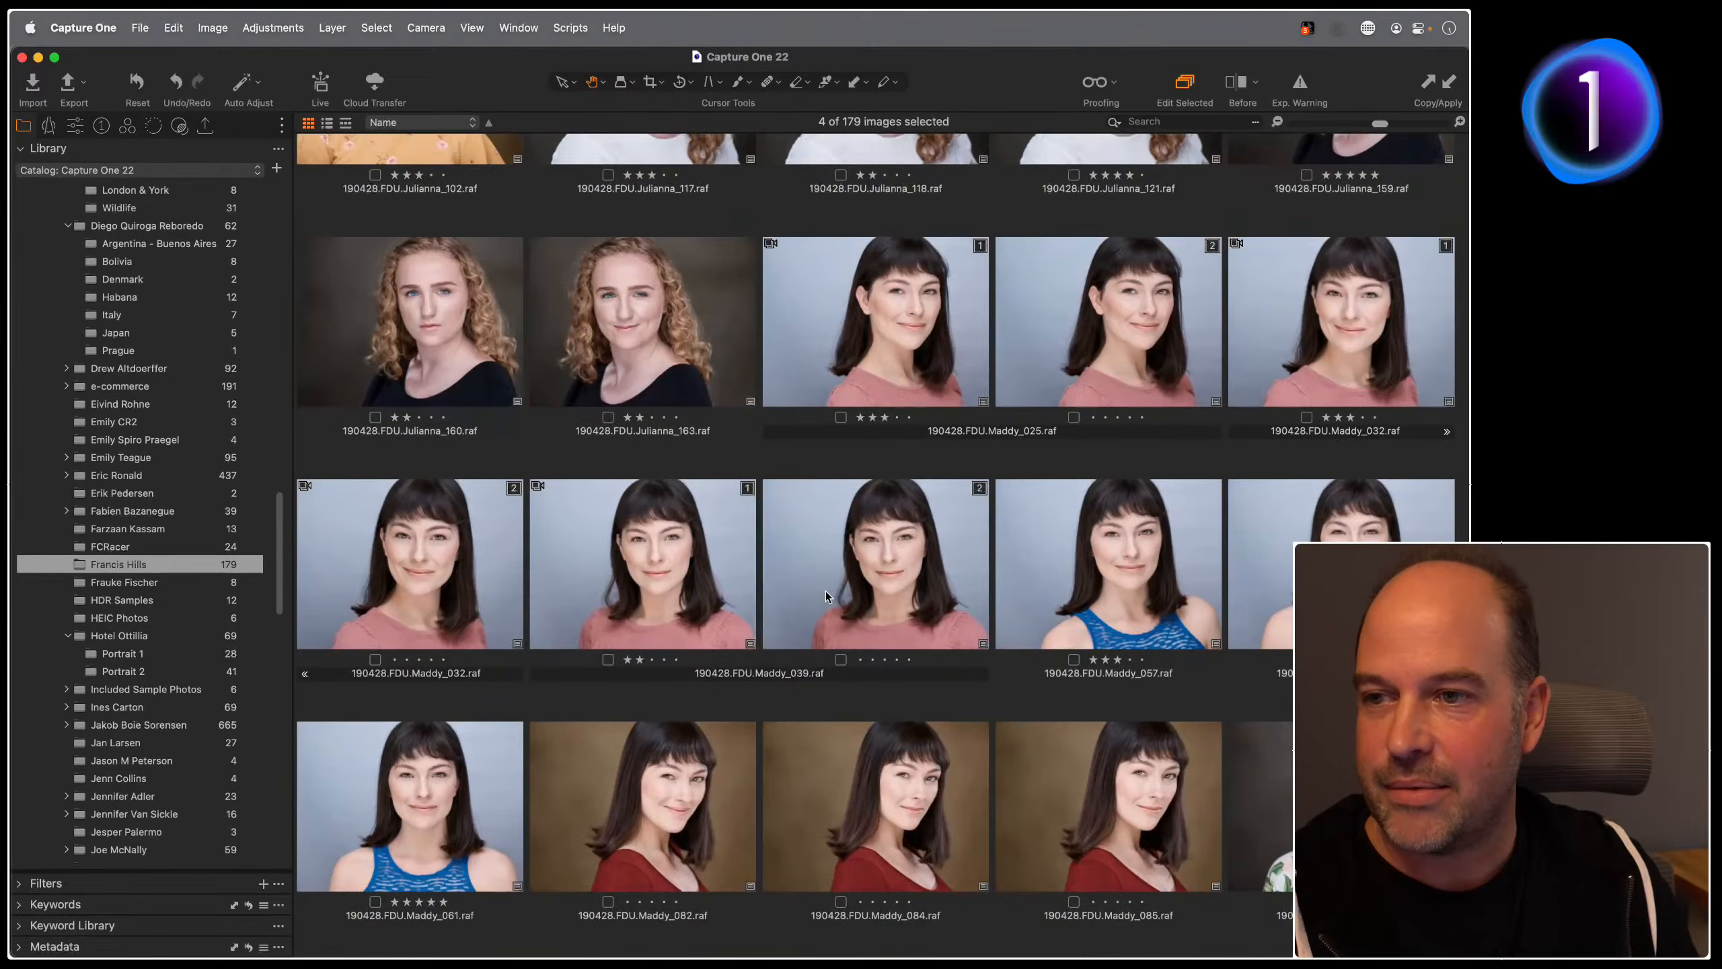
left_click(415, 333)
left_click(1323, 536, "shift")
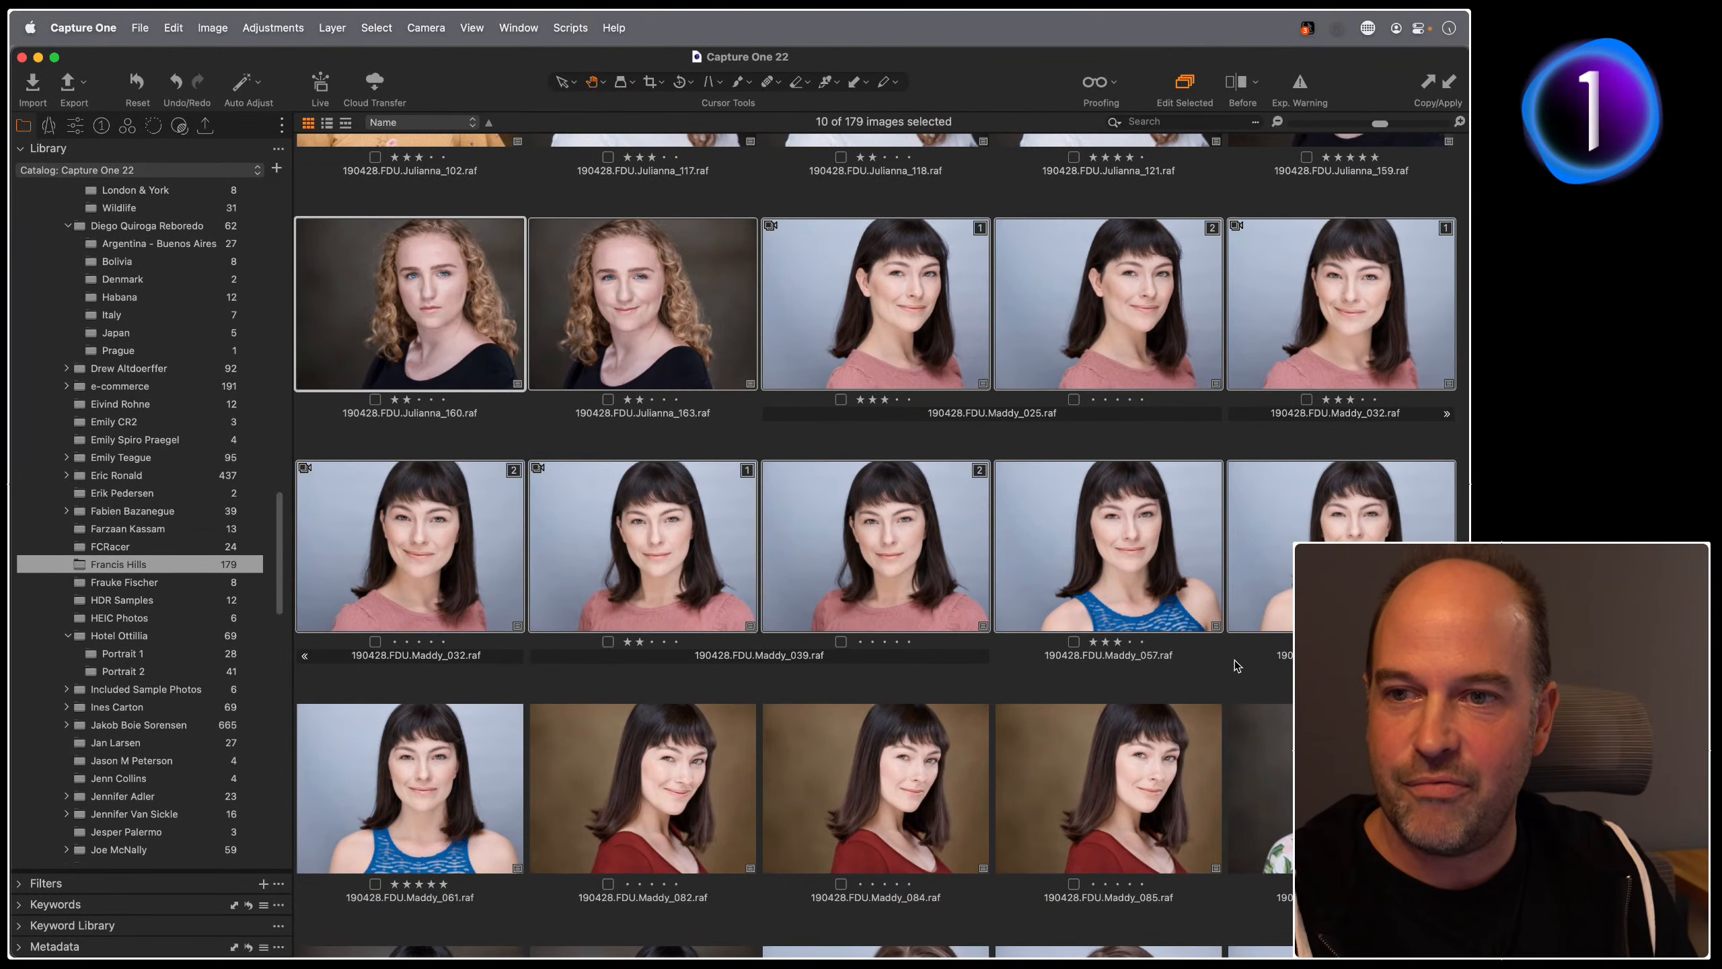
key("g")
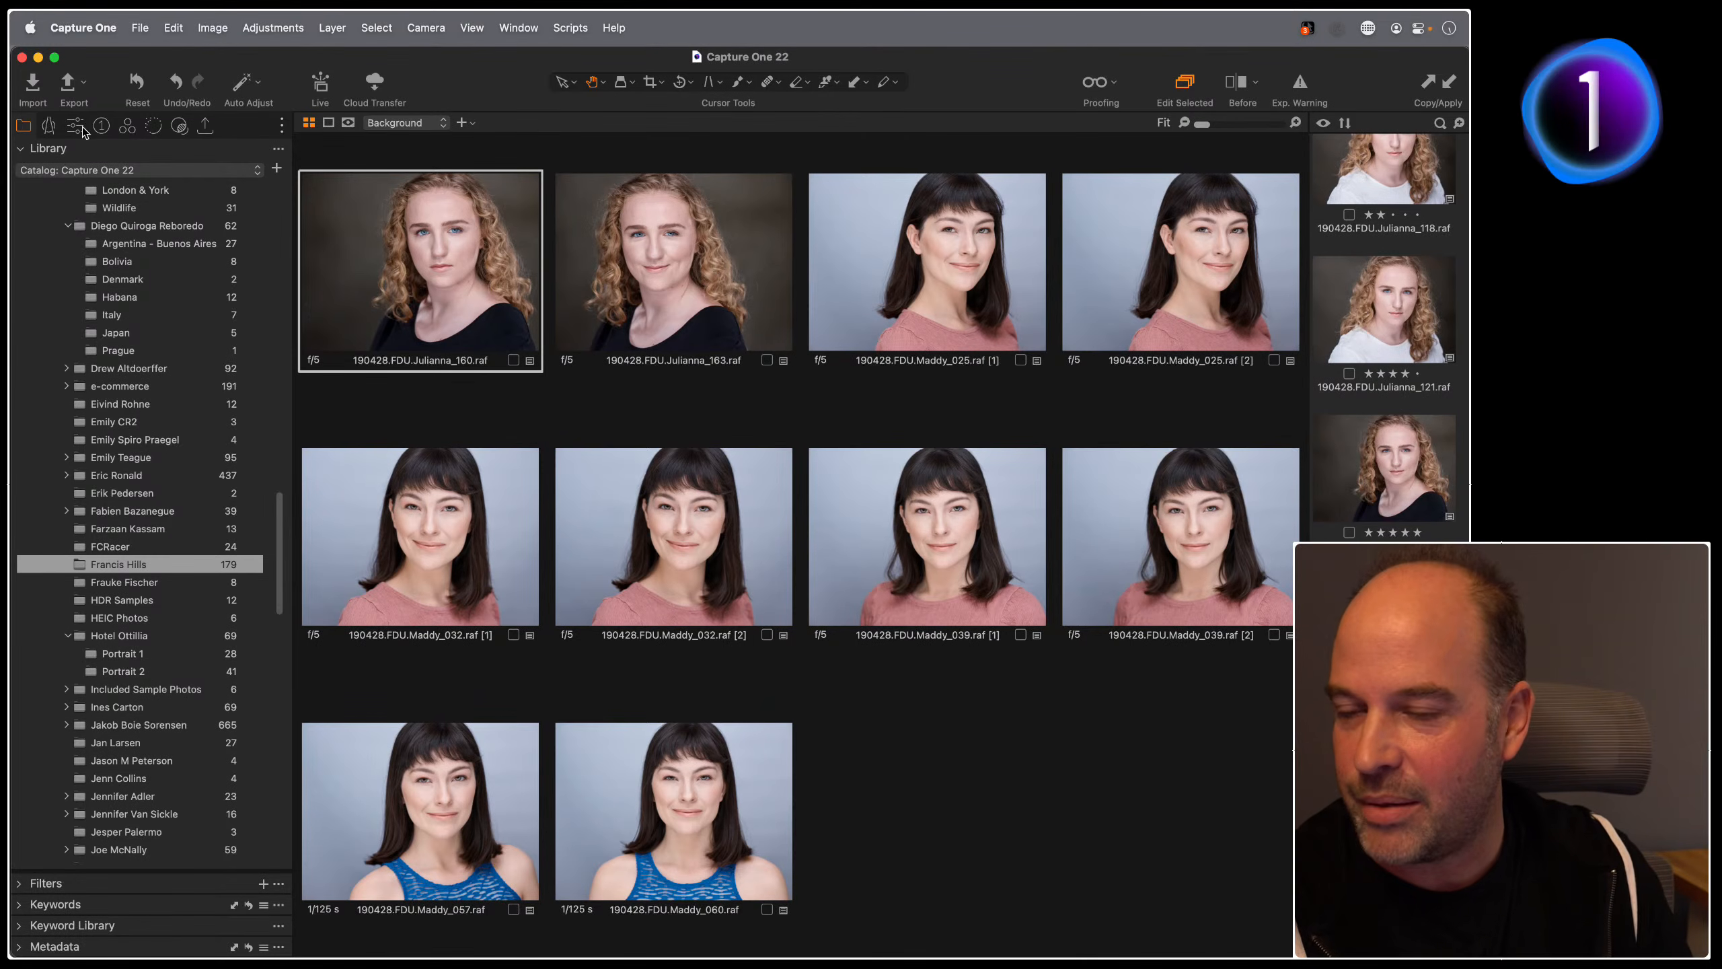
Step: Adjust the exposure of all ten selected portraits together with Speed Edit, and toggle Edit Selected off and back on
key("q")
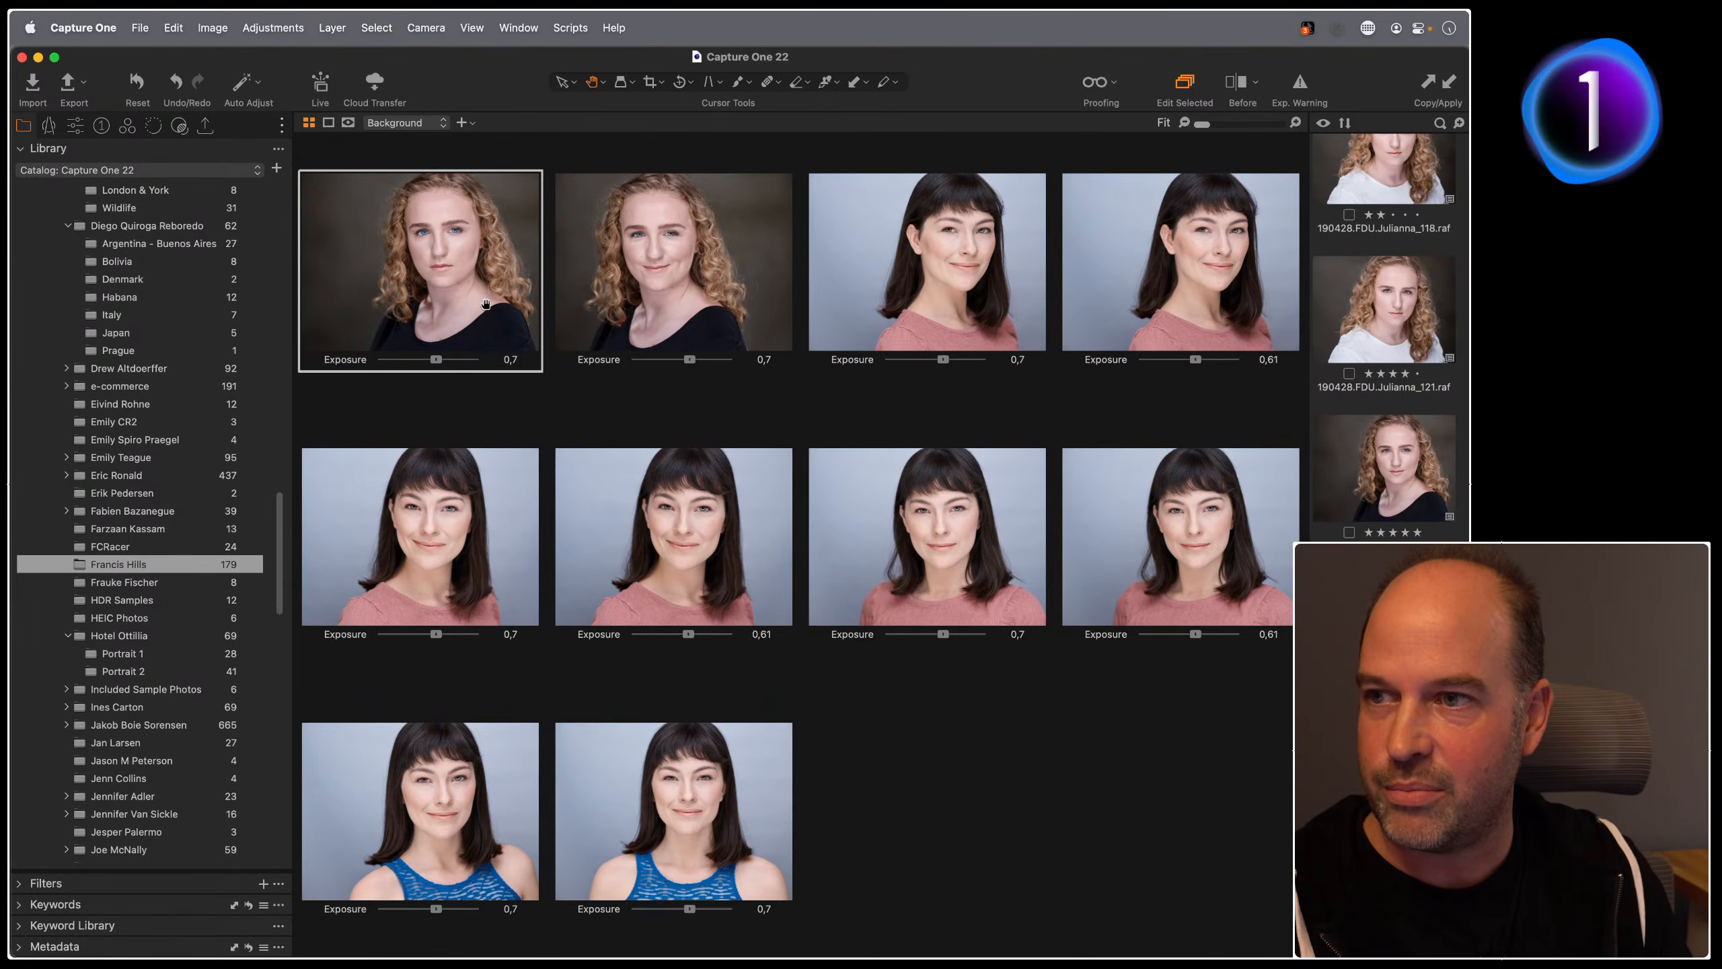
left_click_drag(460, 292, 412, 282)
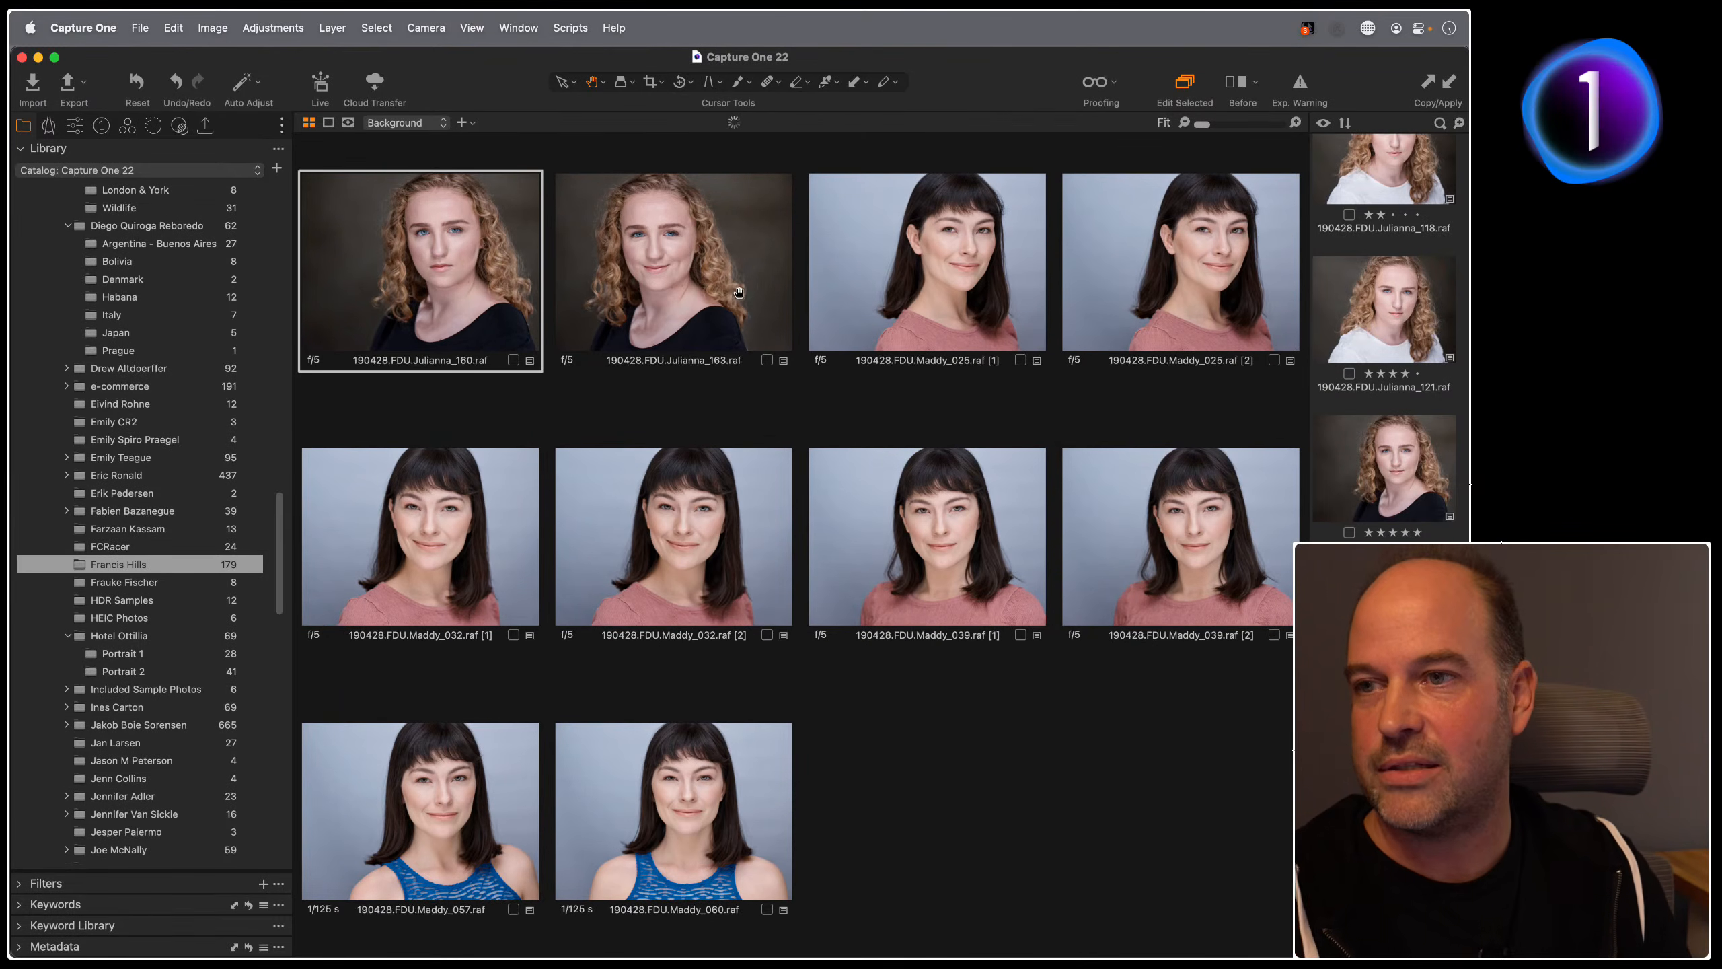
left_click(1186, 82)
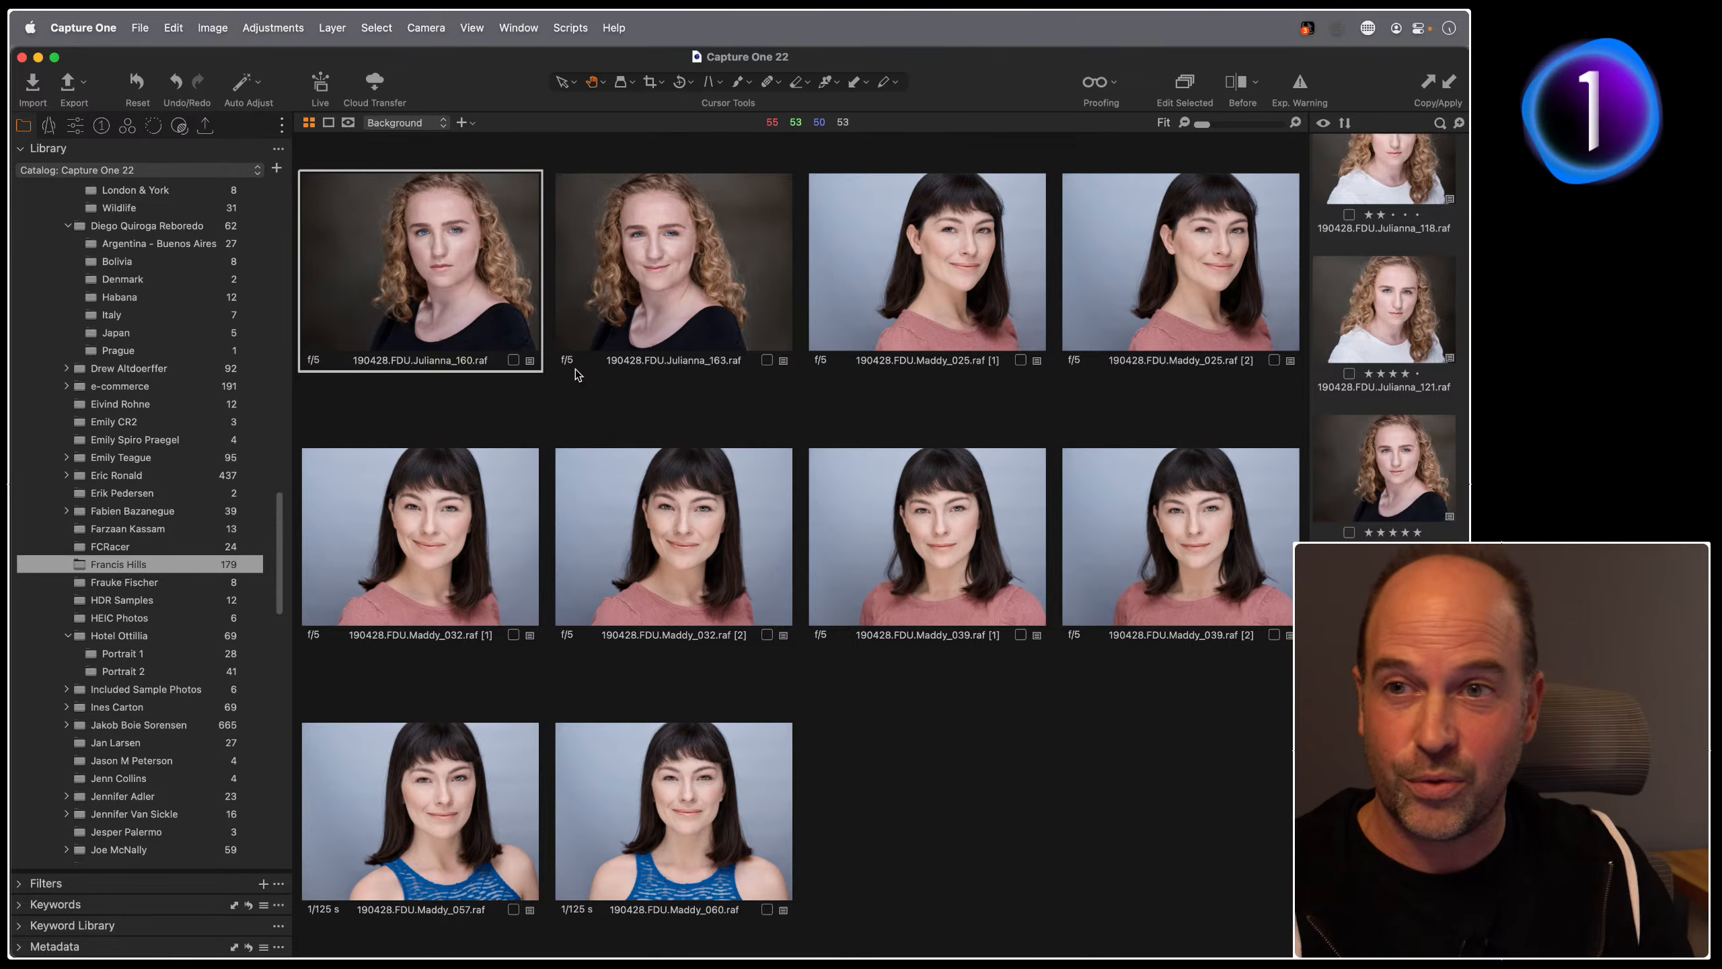
left_click(1185, 82)
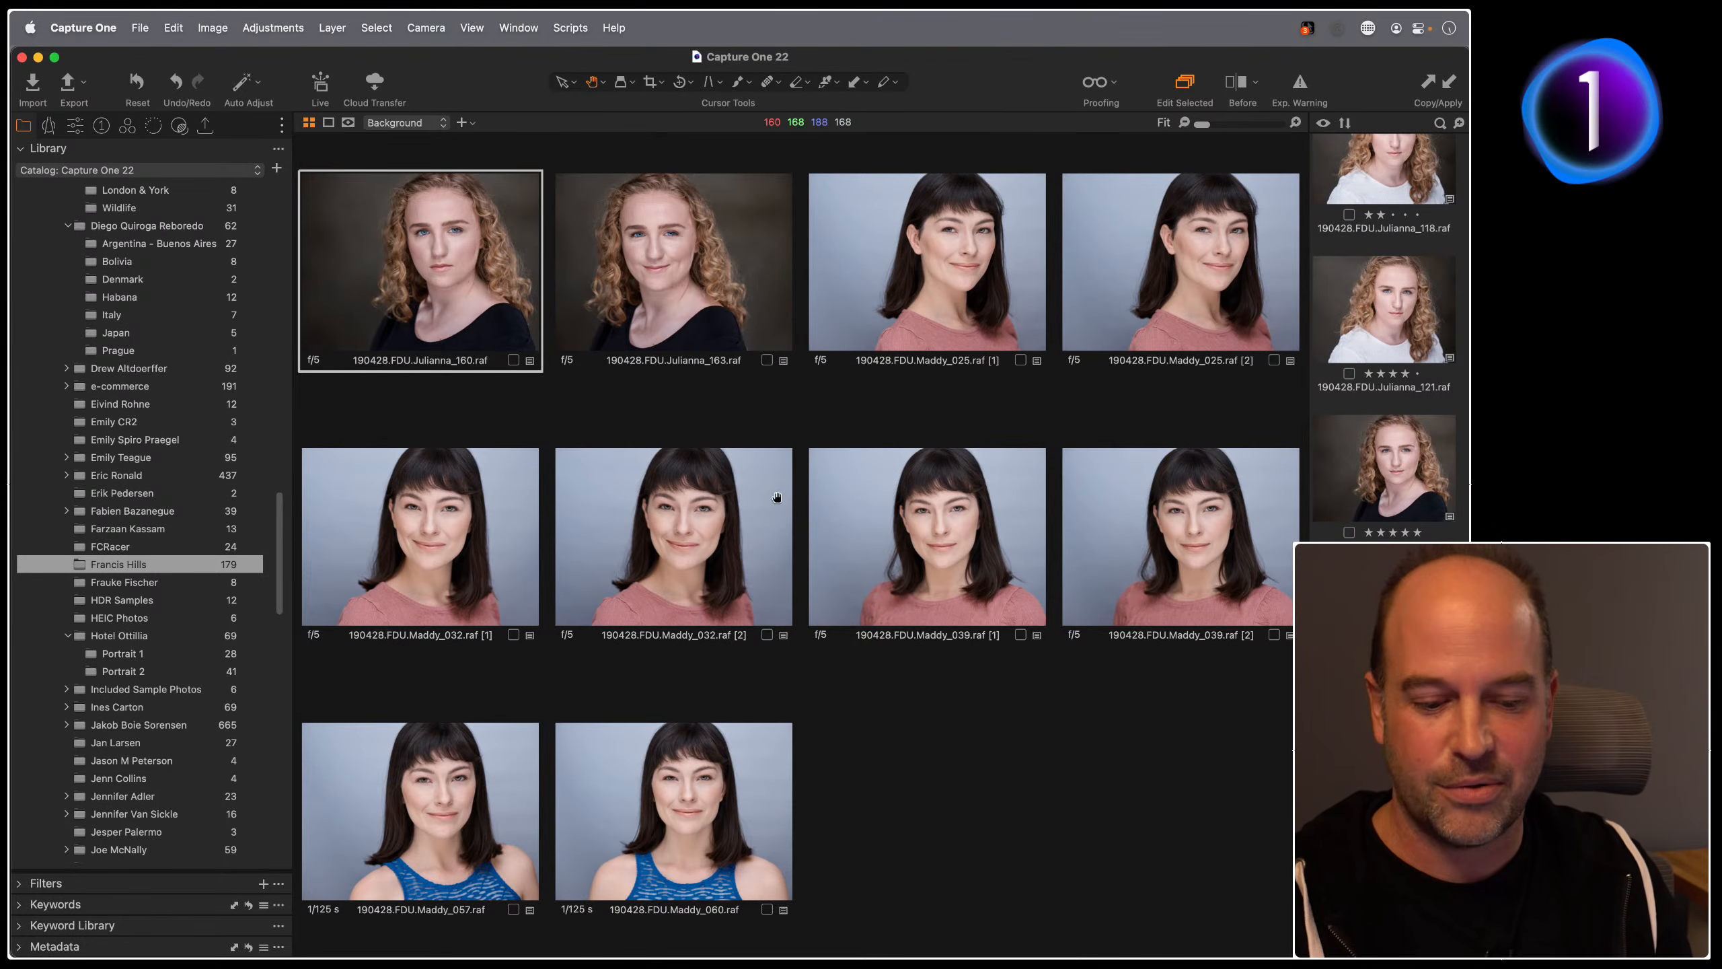
Step: Return to the thumbnail grid and open the Photos album inside the Editing Portraits collection
key("super+alt+v")
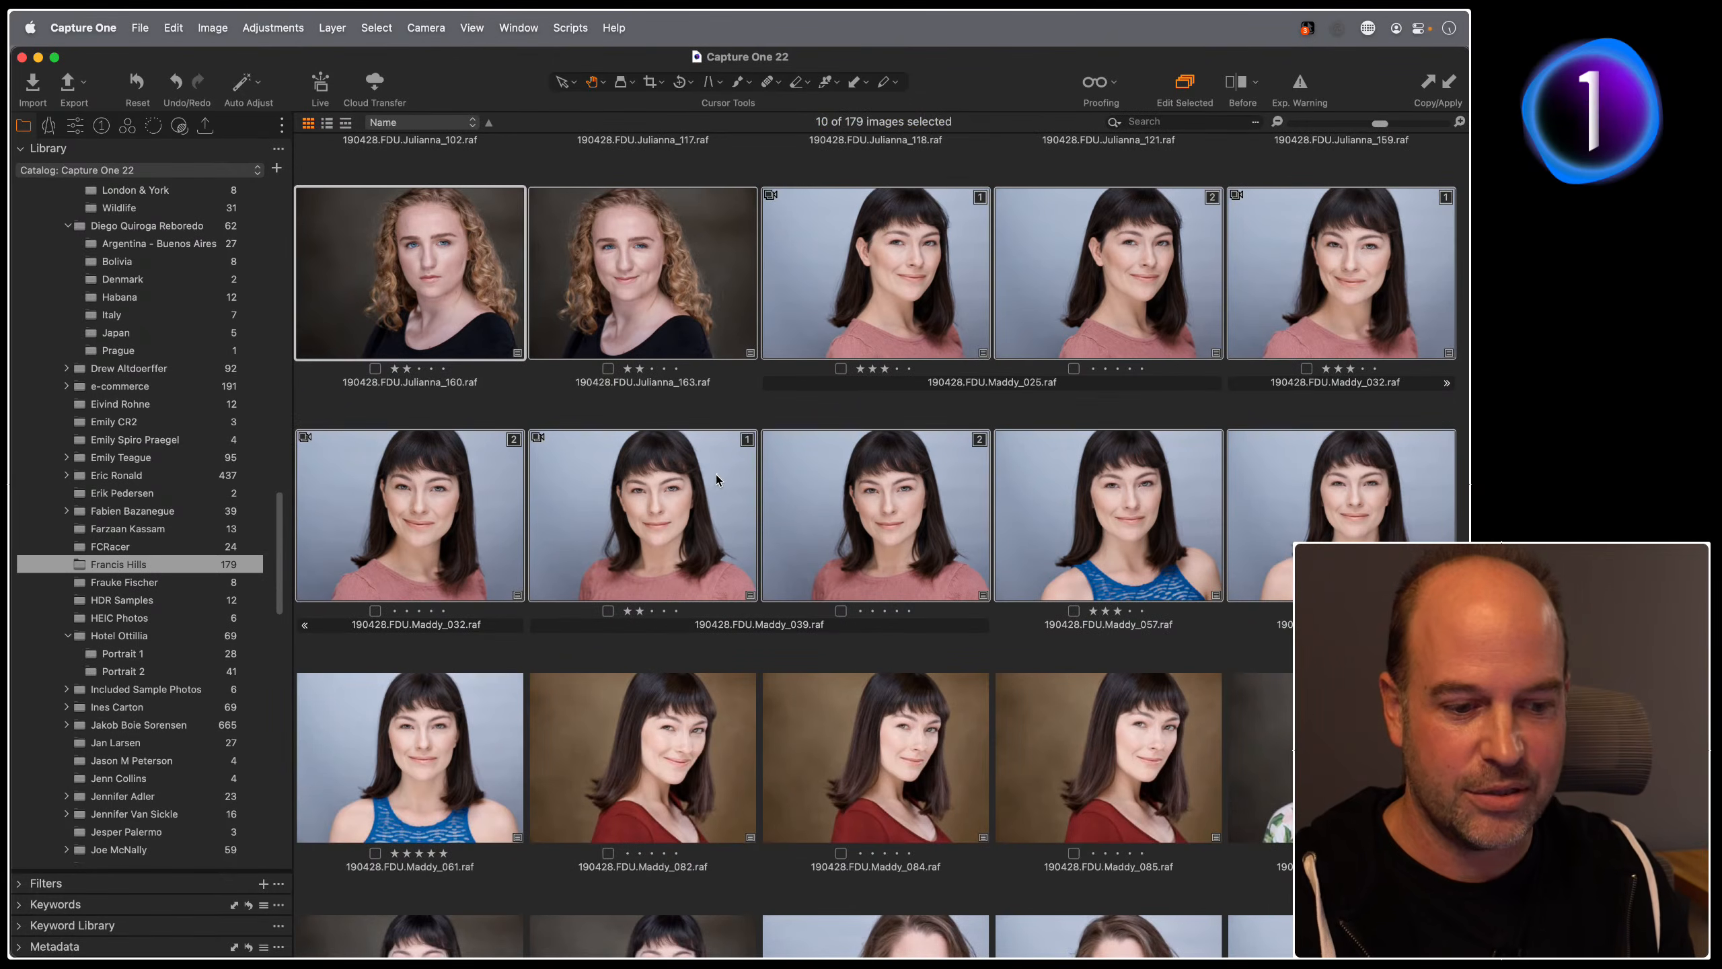
scroll(131, 382, "up", 10)
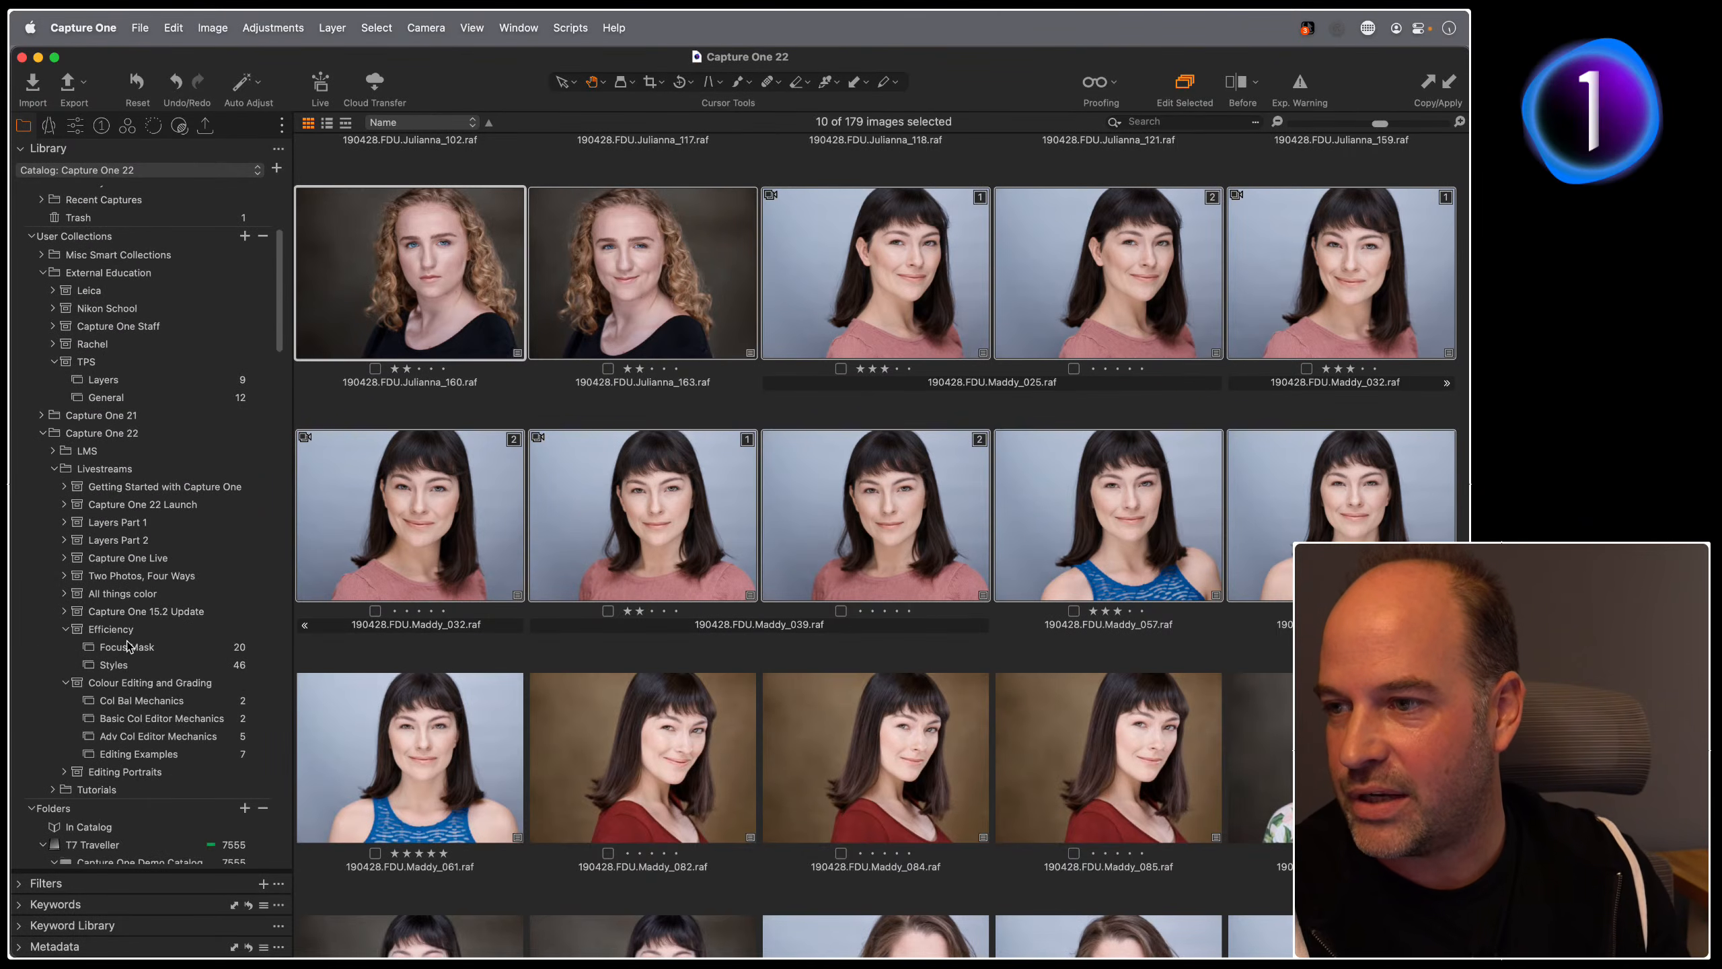
left_click(170, 755)
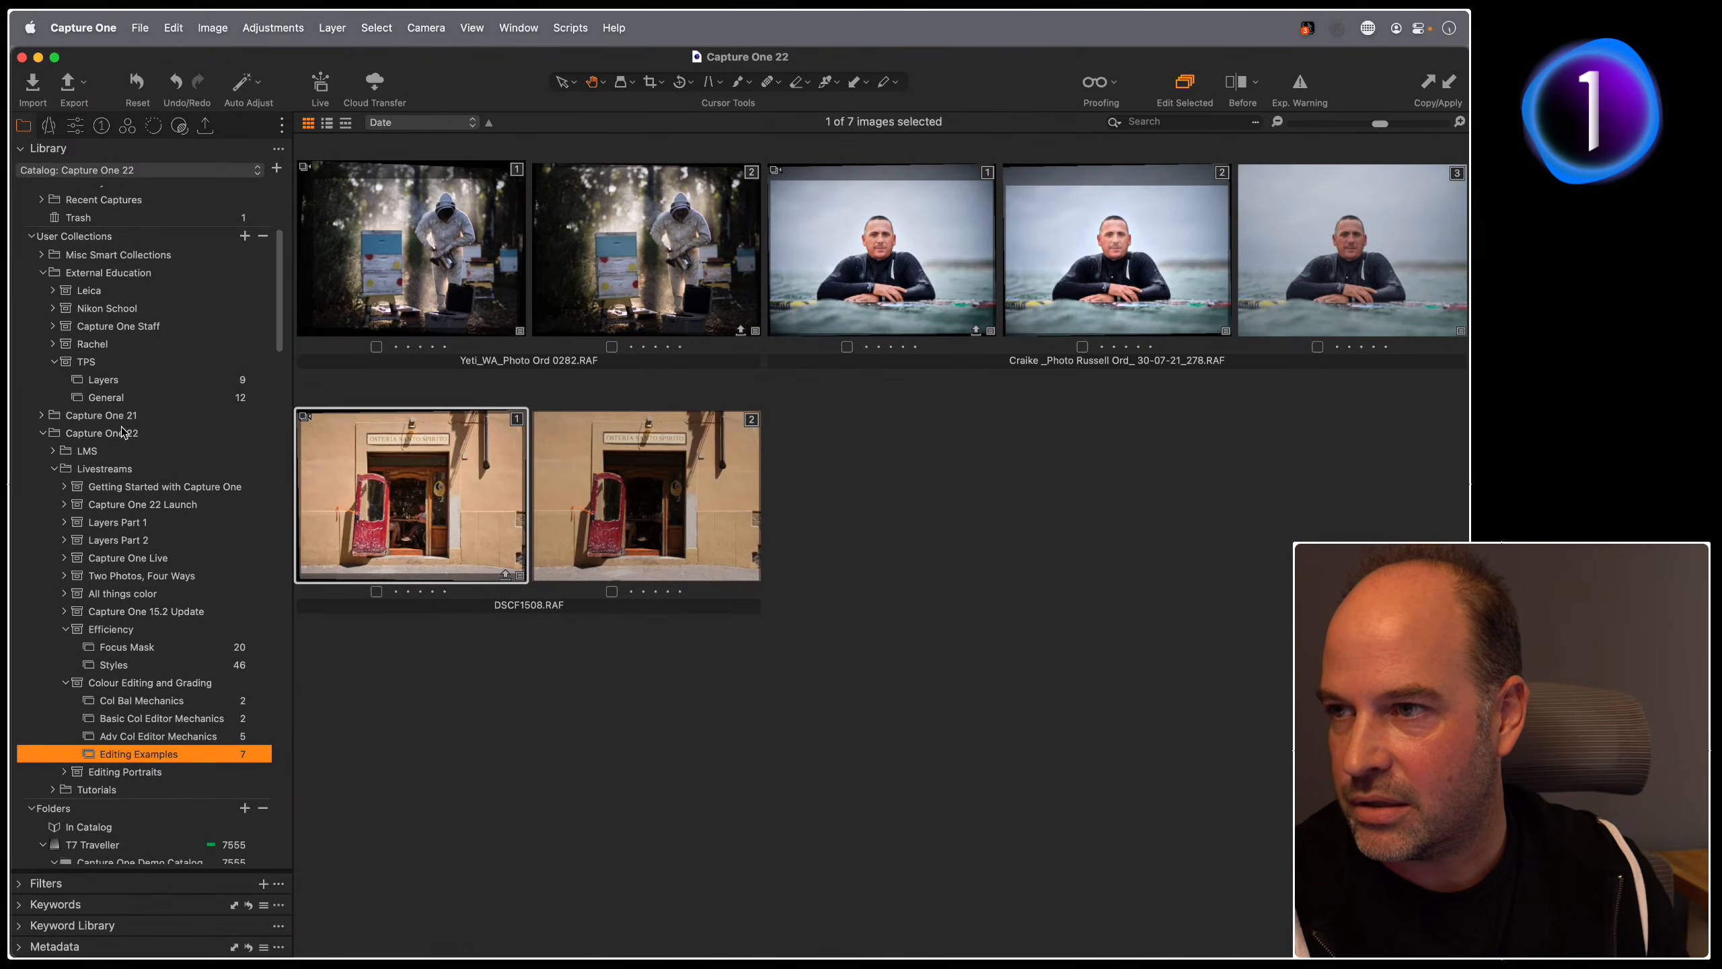
scroll(119, 570, "down", 3)
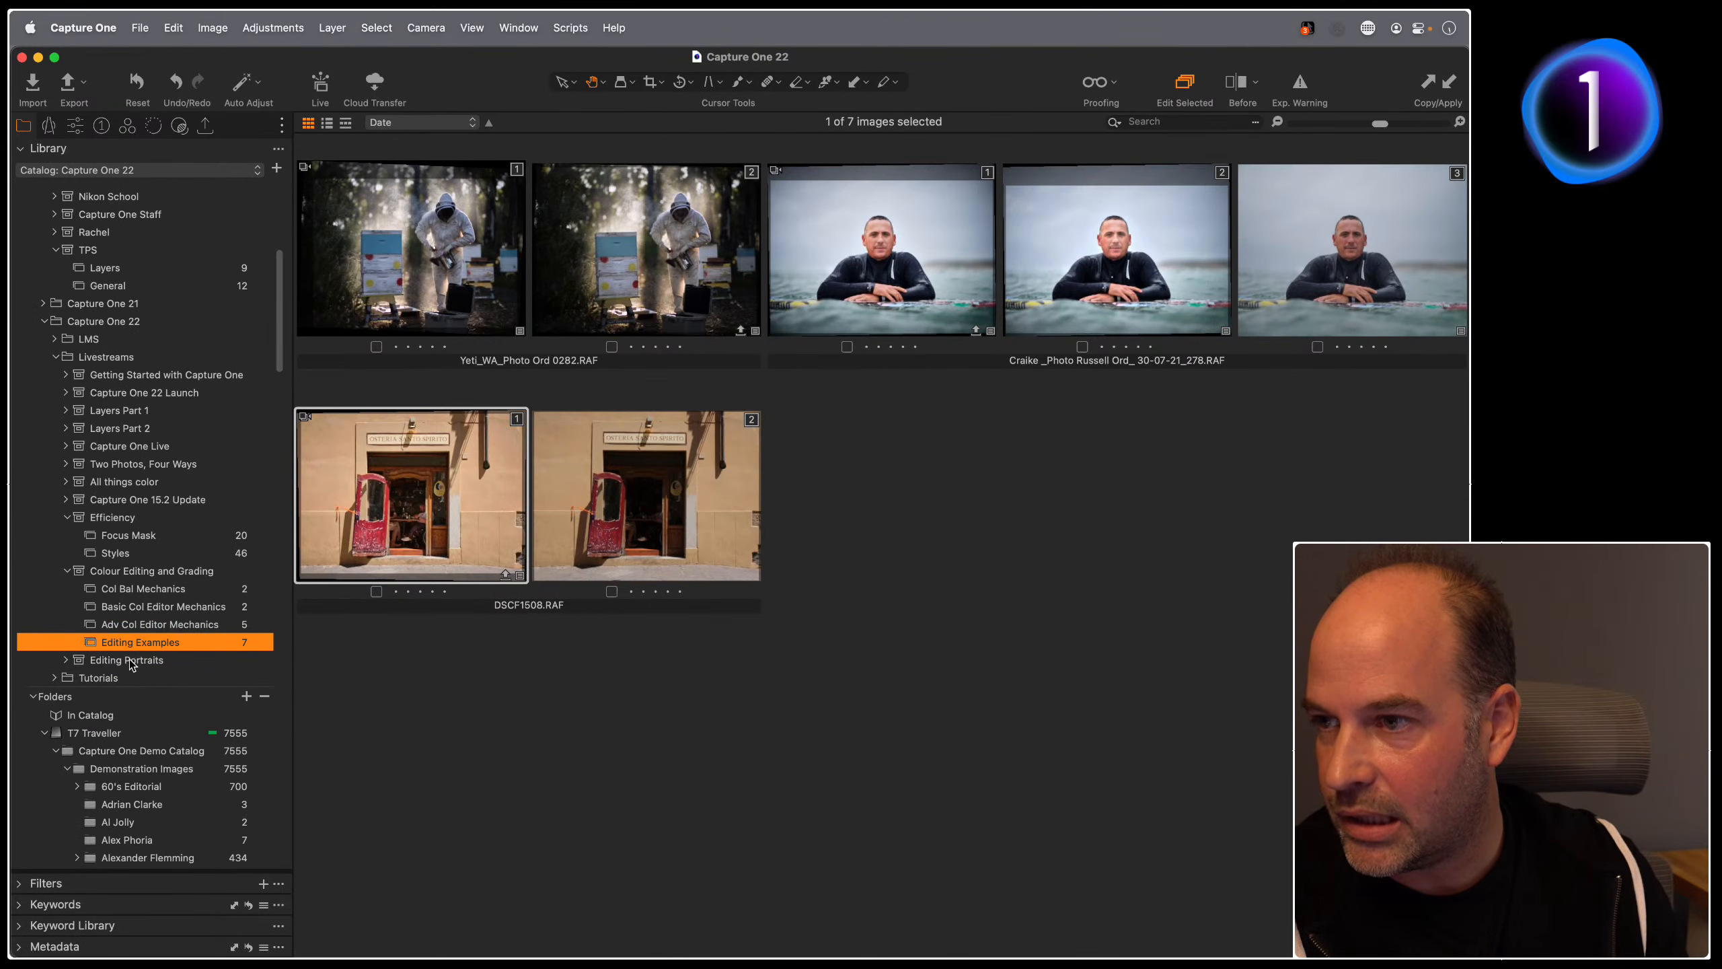
left_click(102, 660)
left_click(65, 660)
scroll(99, 601, "down", 5)
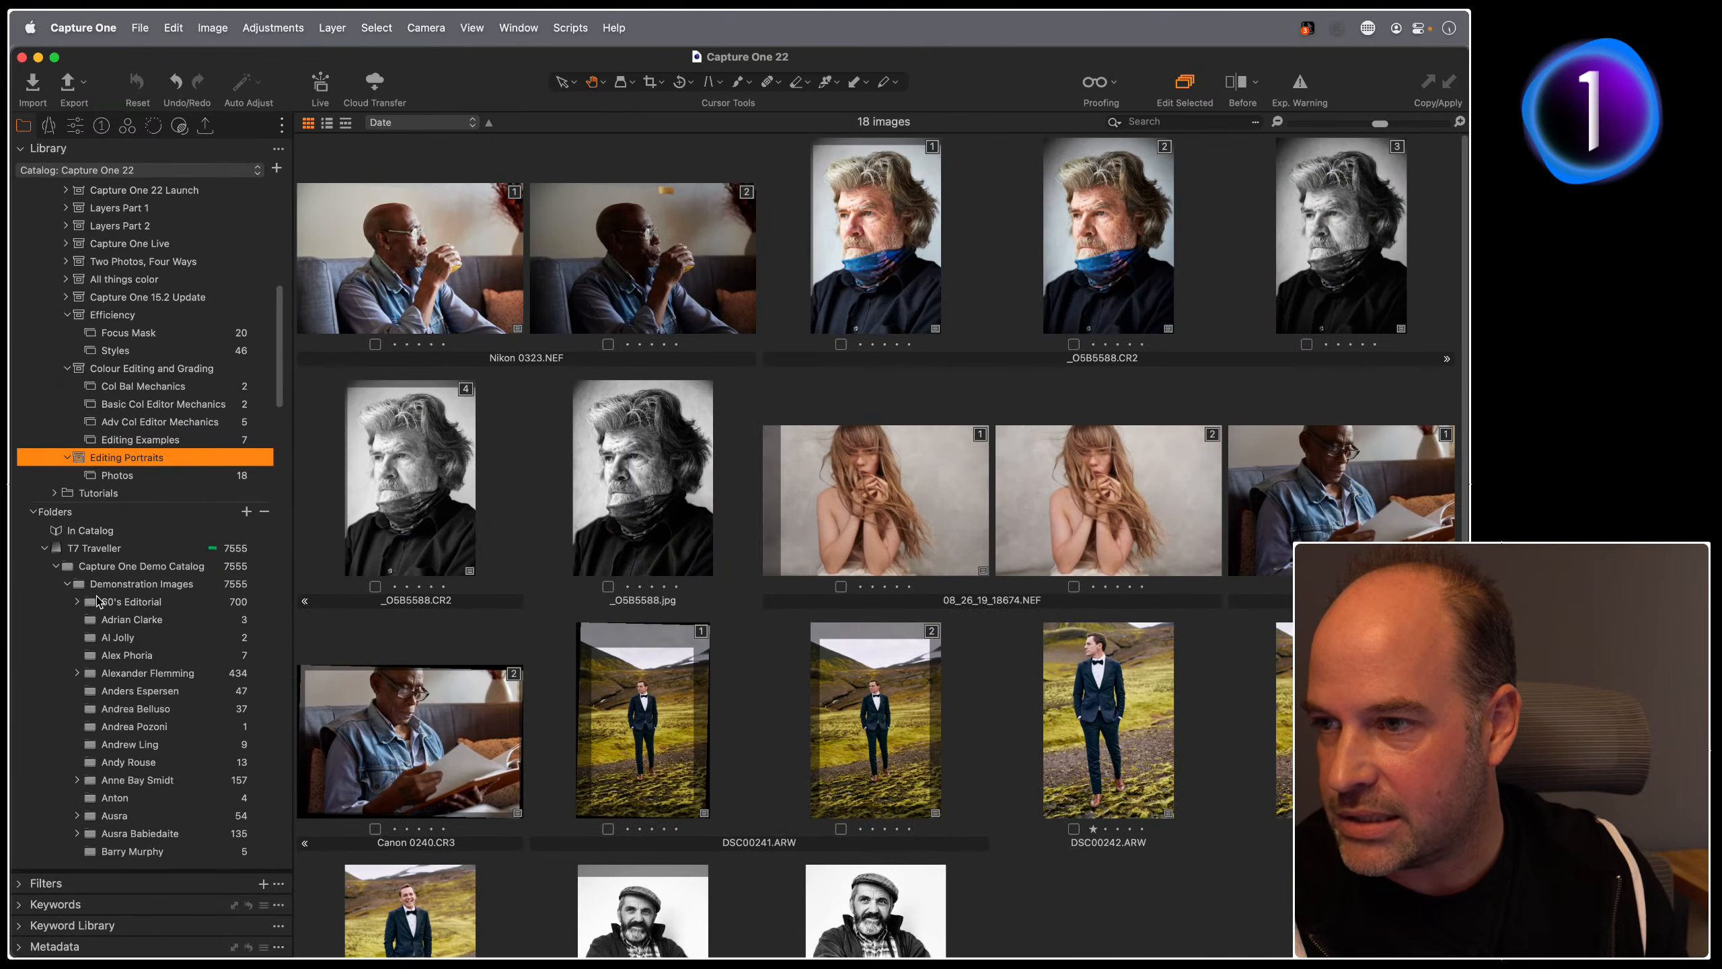
left_click(135, 478)
scroll(834, 369, "down", 2)
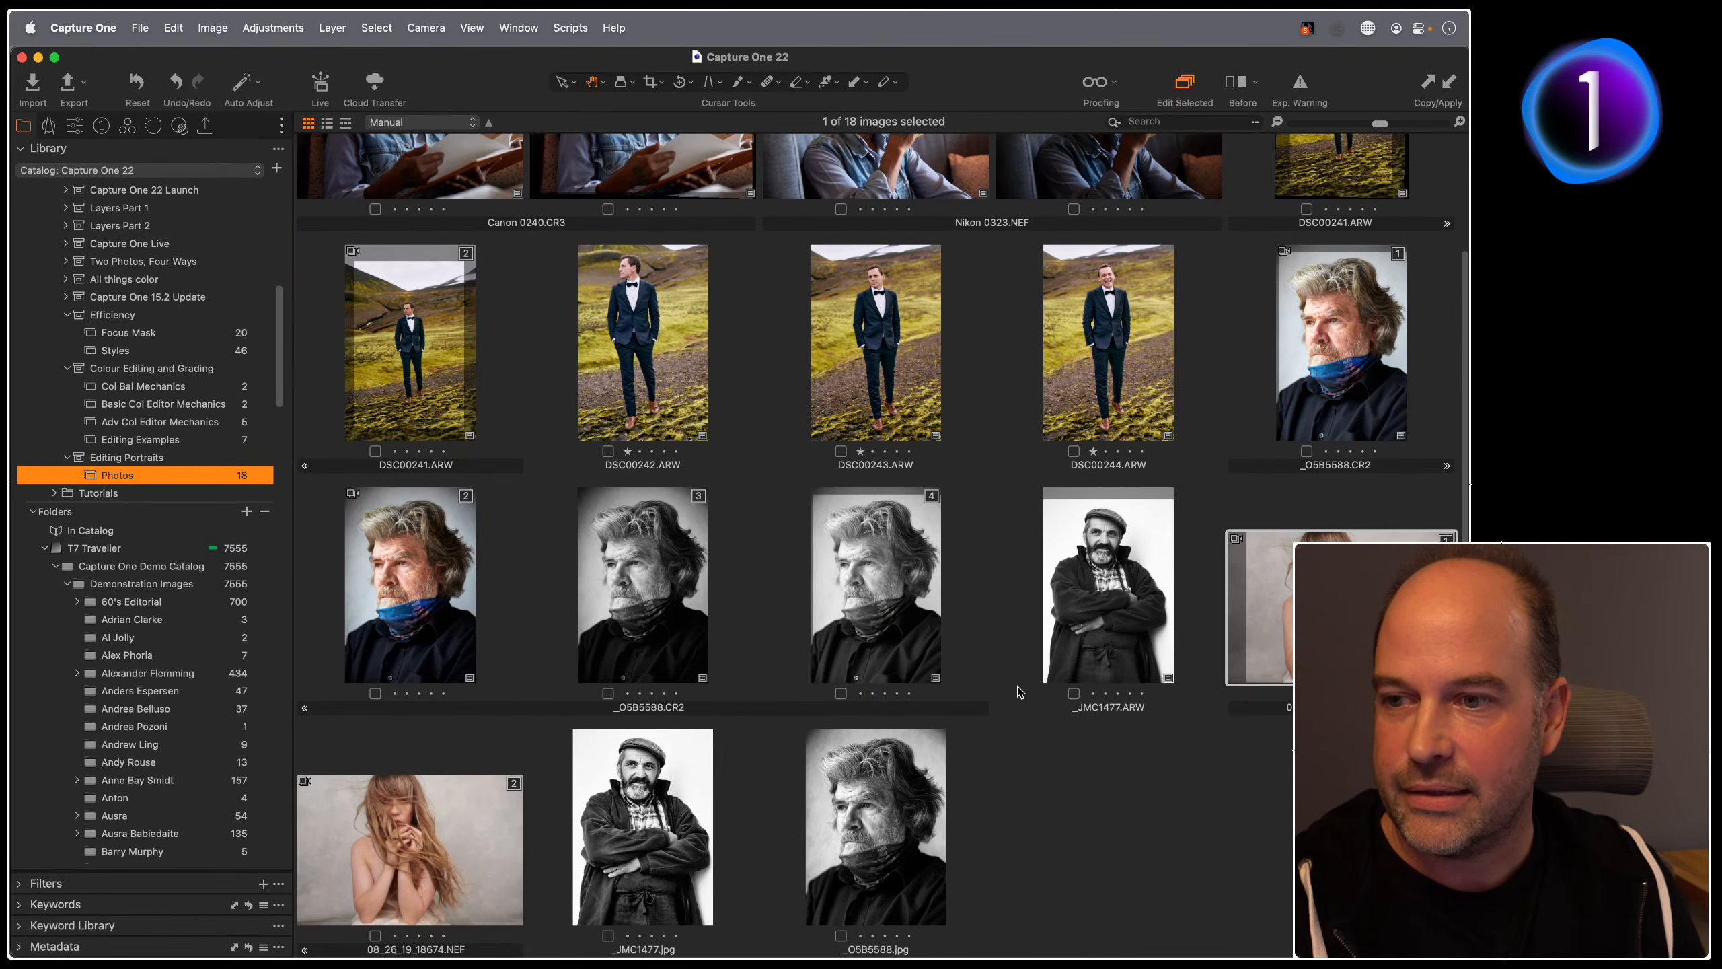
Step: Open the black-and-white portrait of the man in the flat cap full size and reset all its adjustments
left_click(1102, 600)
double_click(1100, 614)
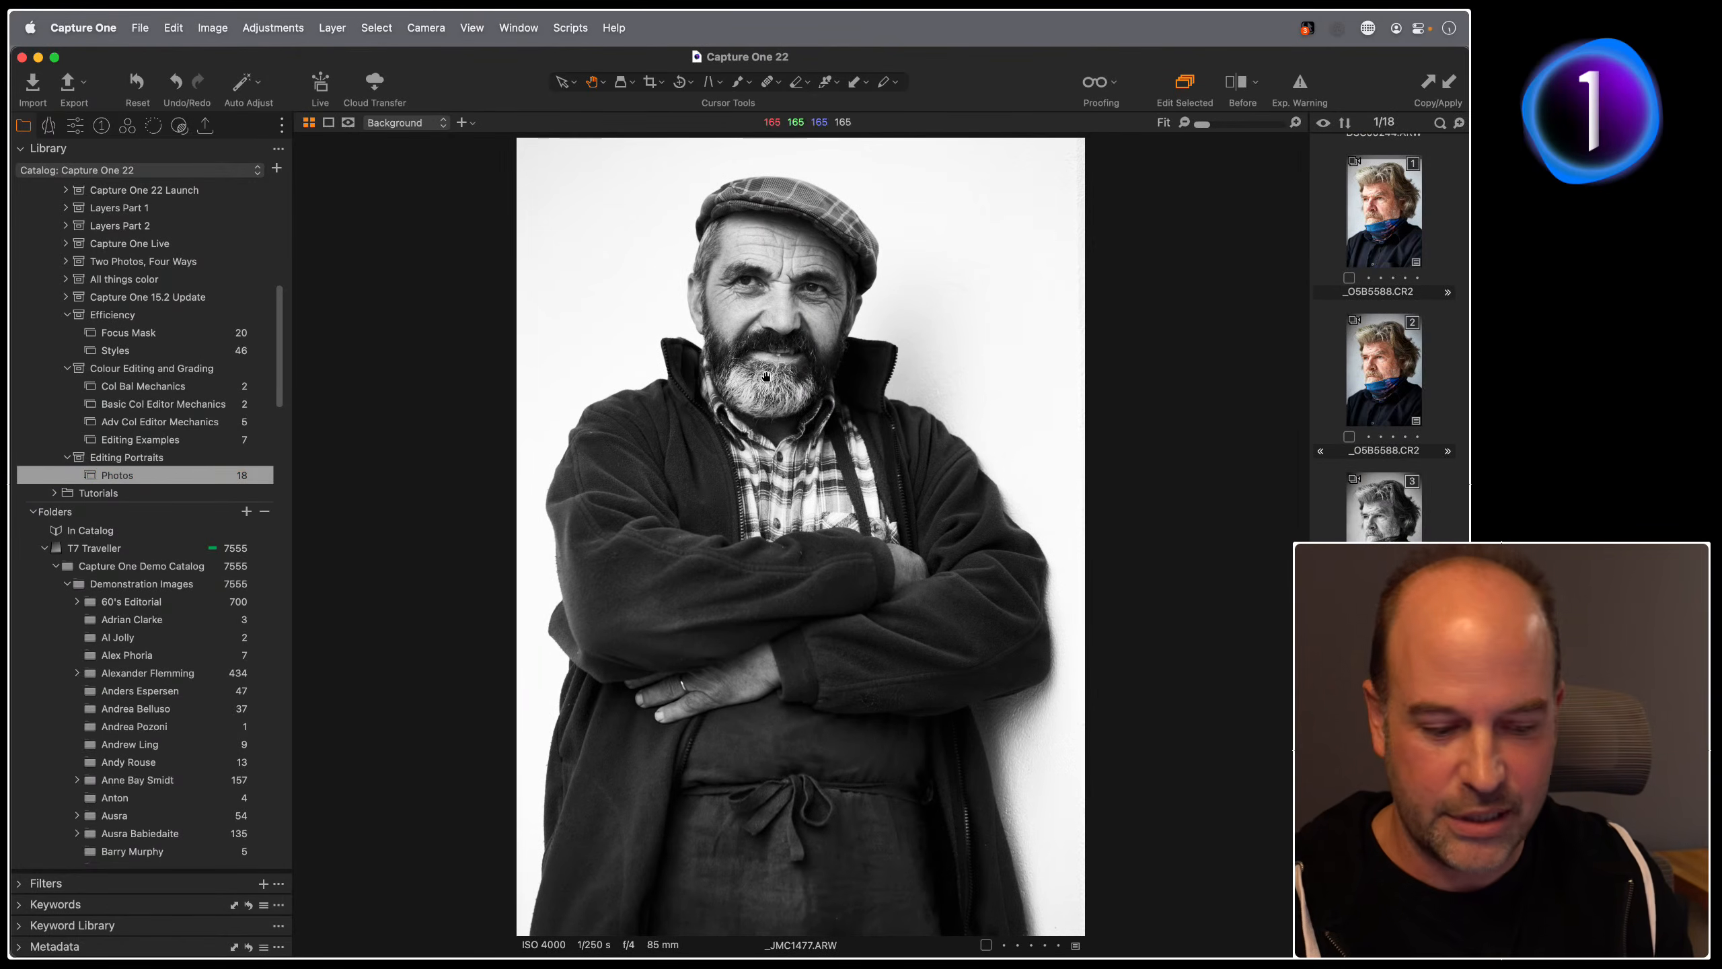
key("super+r")
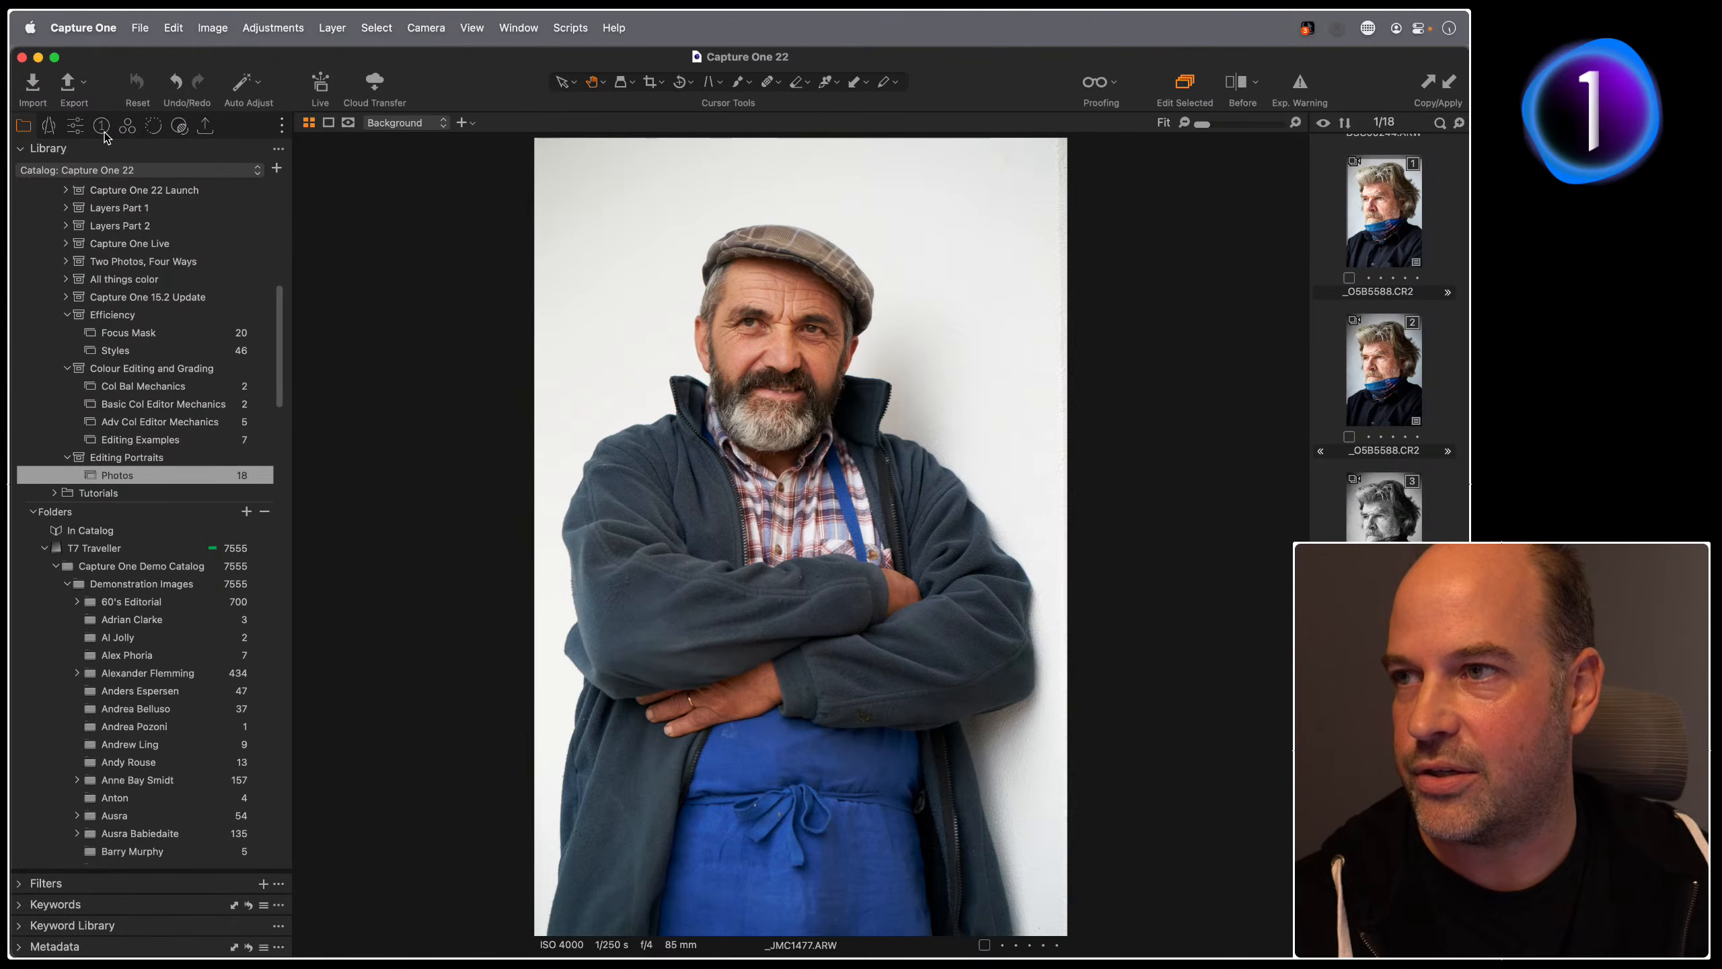
Step: Crop the portrait slightly tighter around the man, trimming the empty wall above his cap
left_click(75, 126)
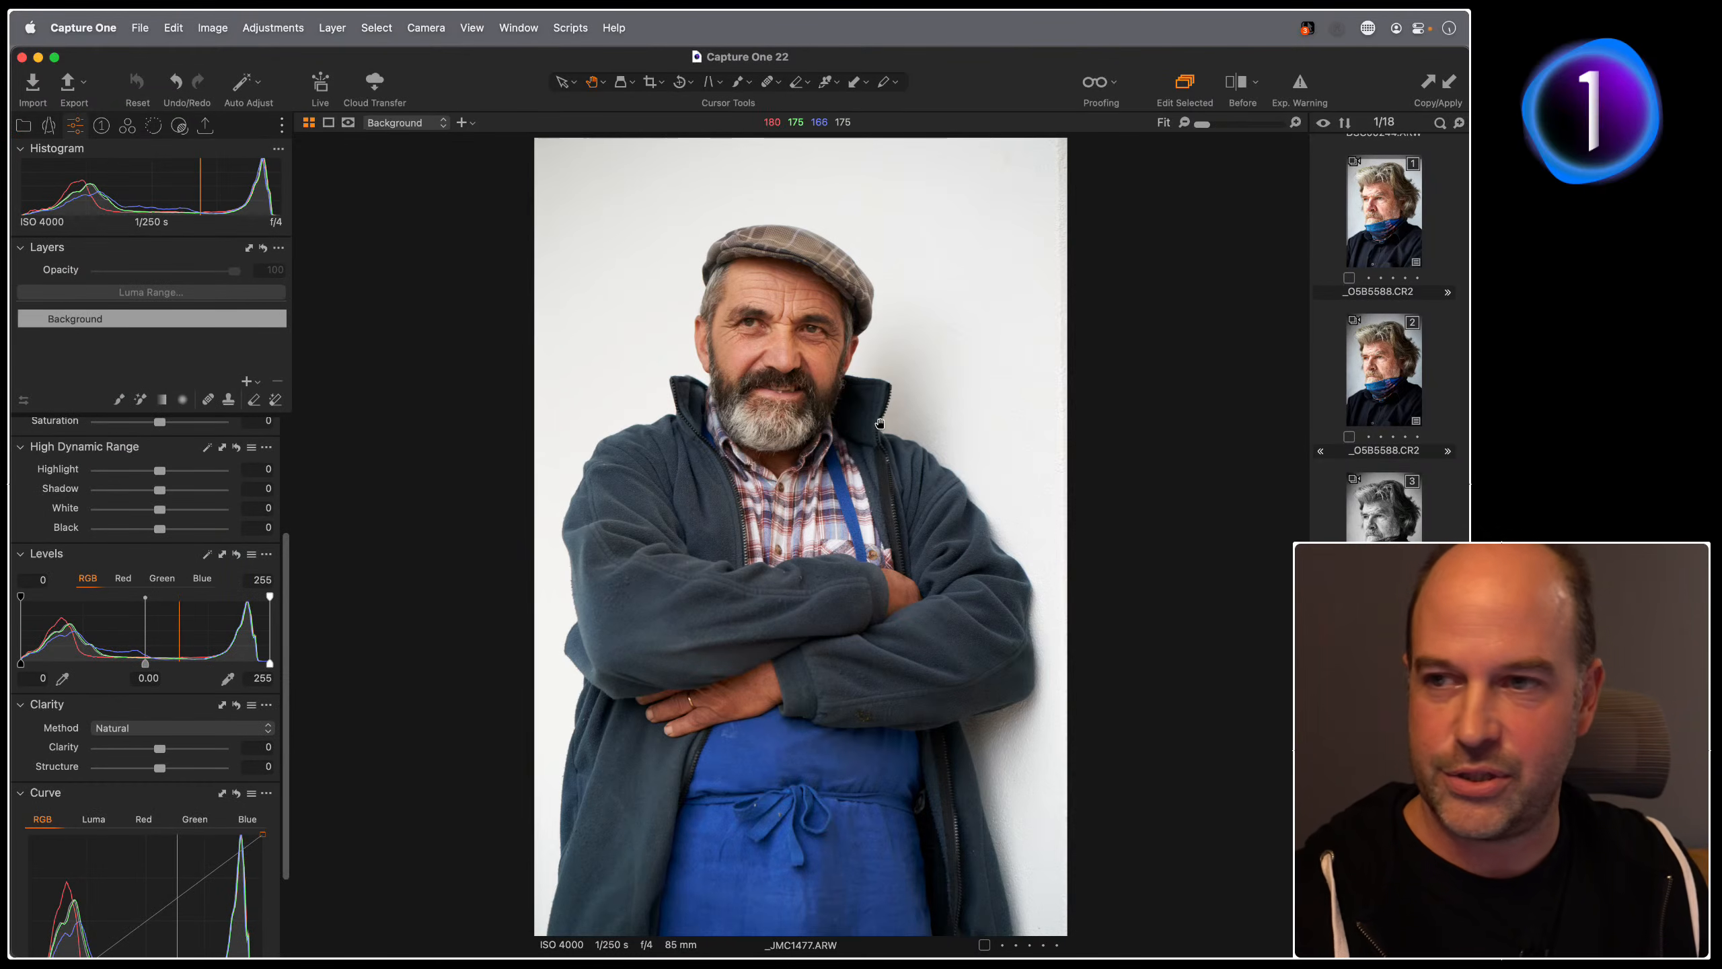
key("c")
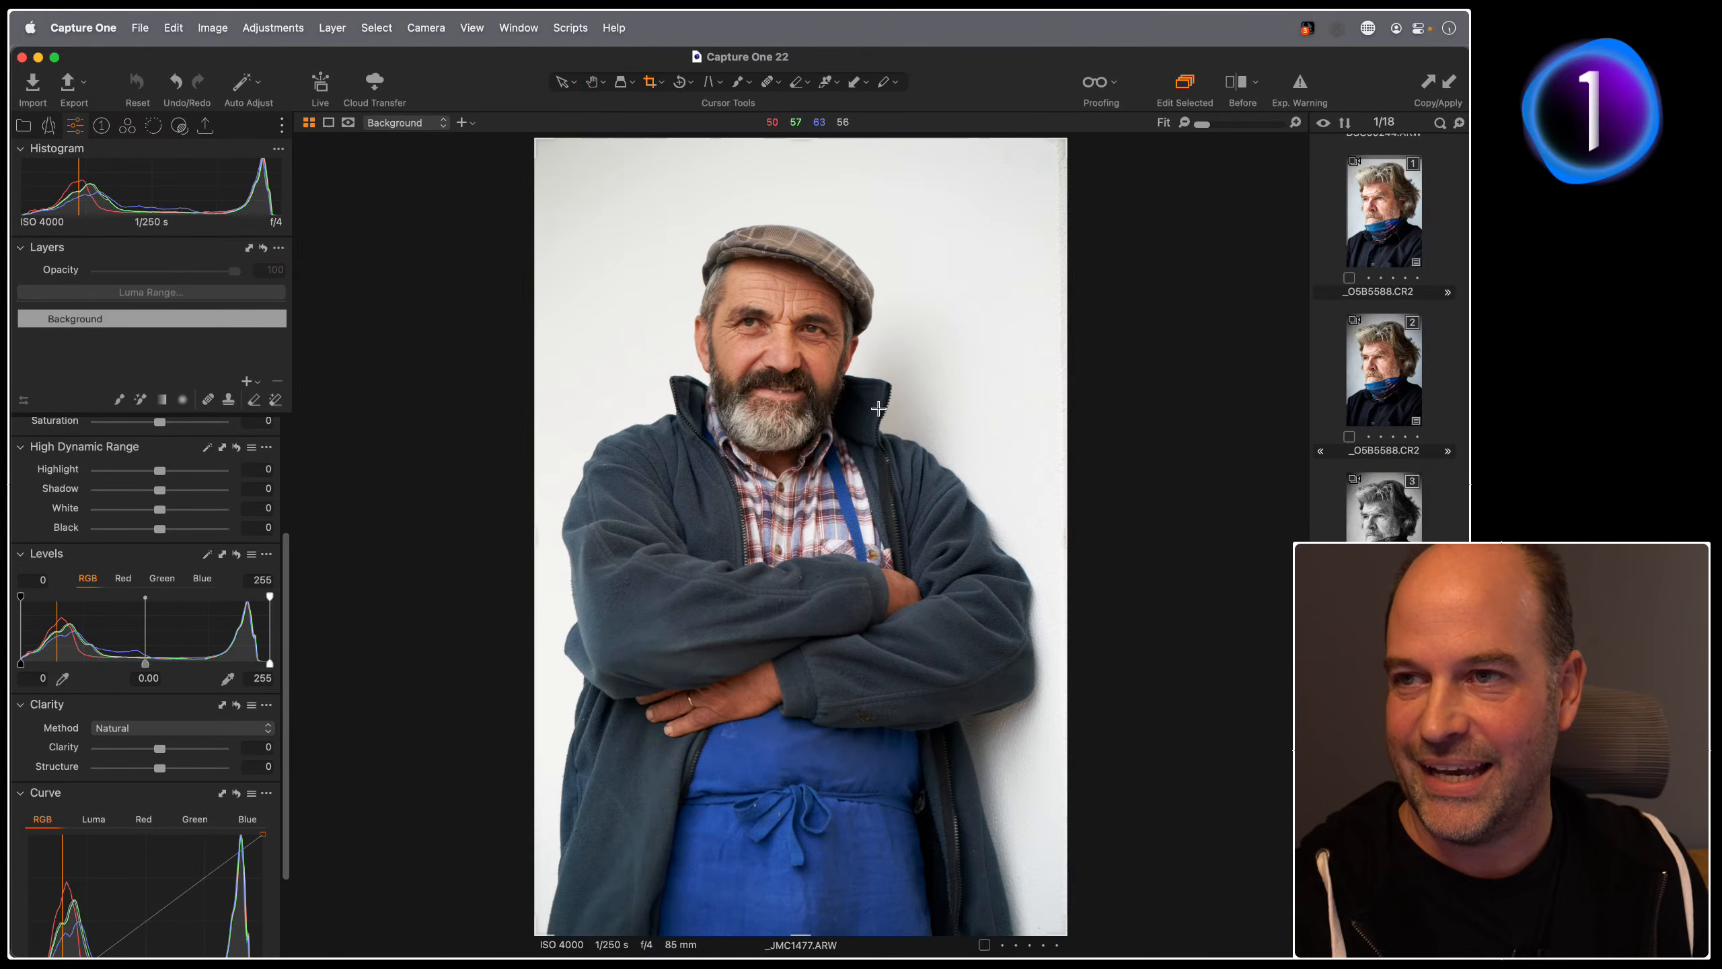
left_click_drag(536, 141, 564, 203)
left_click_drag(815, 358, 794, 352)
key("h")
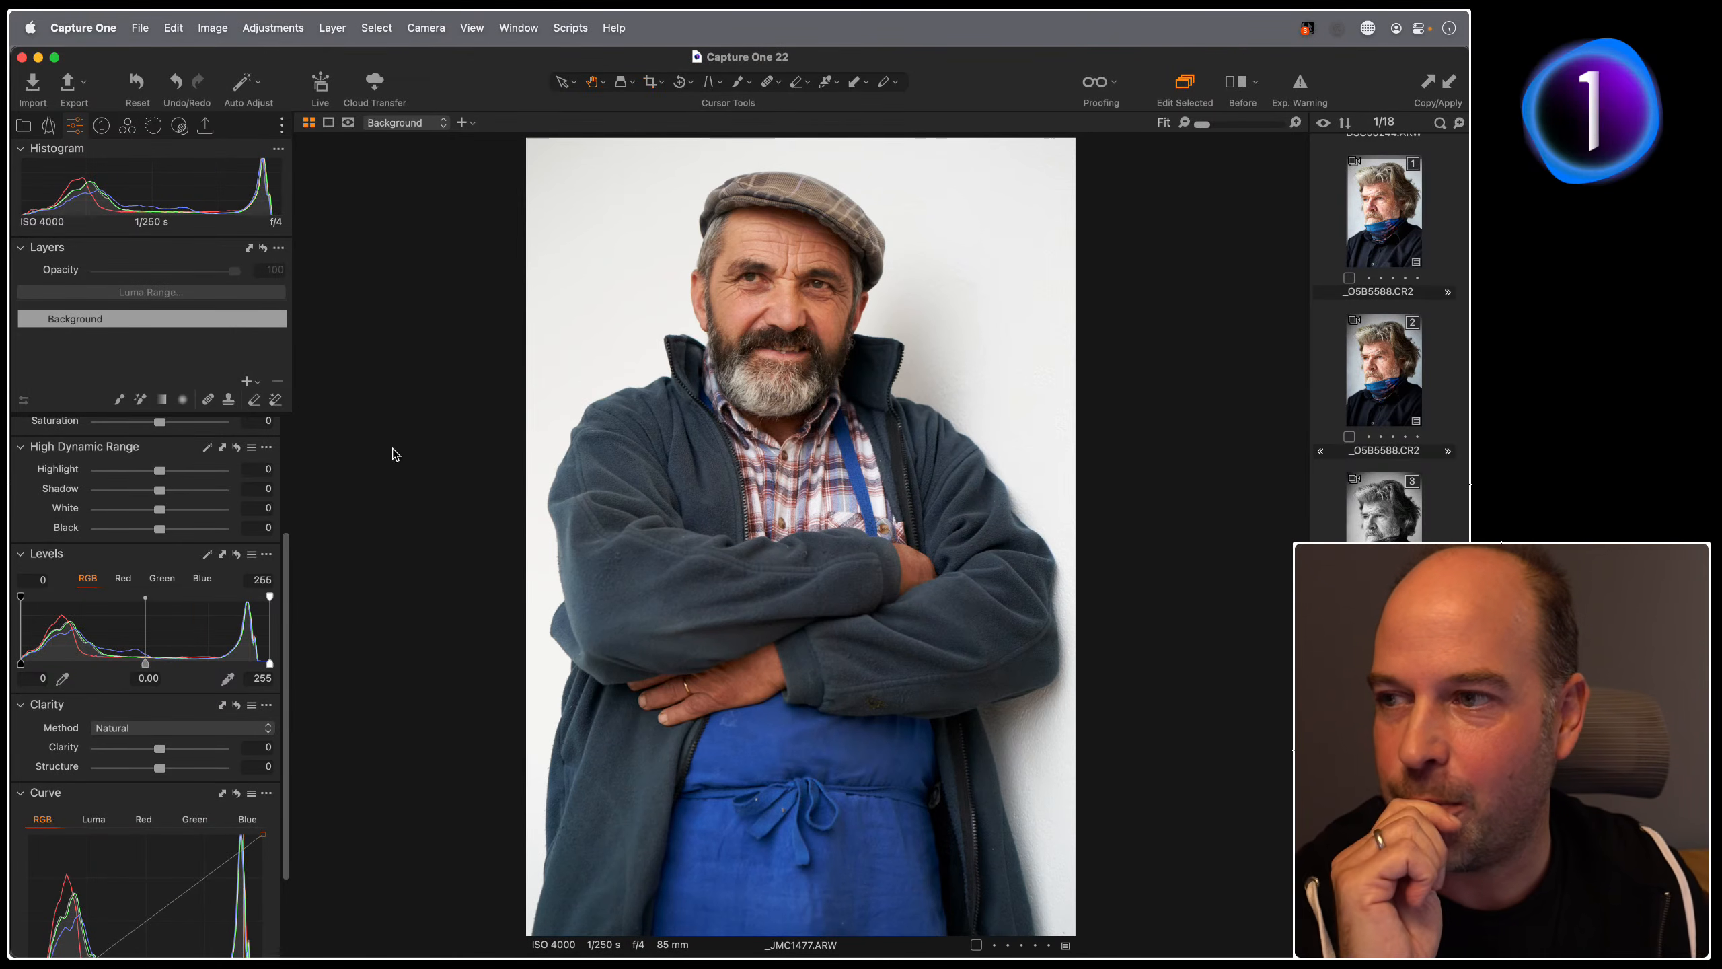
Step: Convert the portrait to black and white with colour sensitivity Red 38, Yellow 28 and Blue -7, leaving Green at 0
scroll(165, 590, "up", 5)
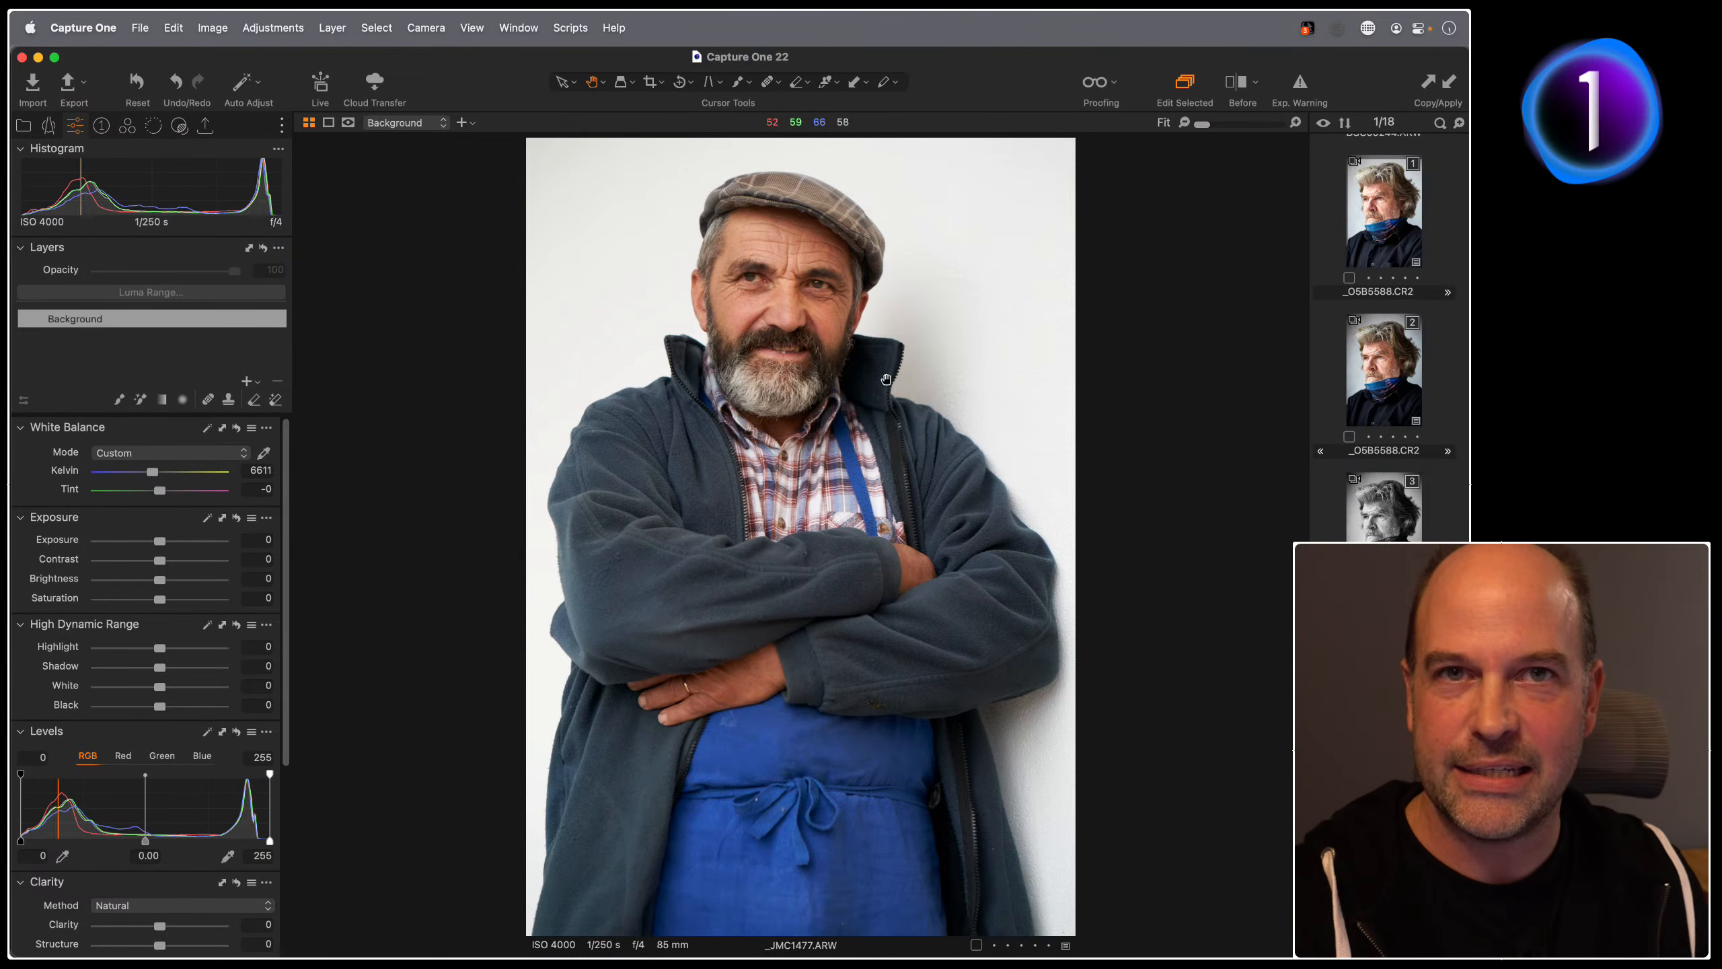
left_click(128, 126)
scroll(171, 566, "down", 10)
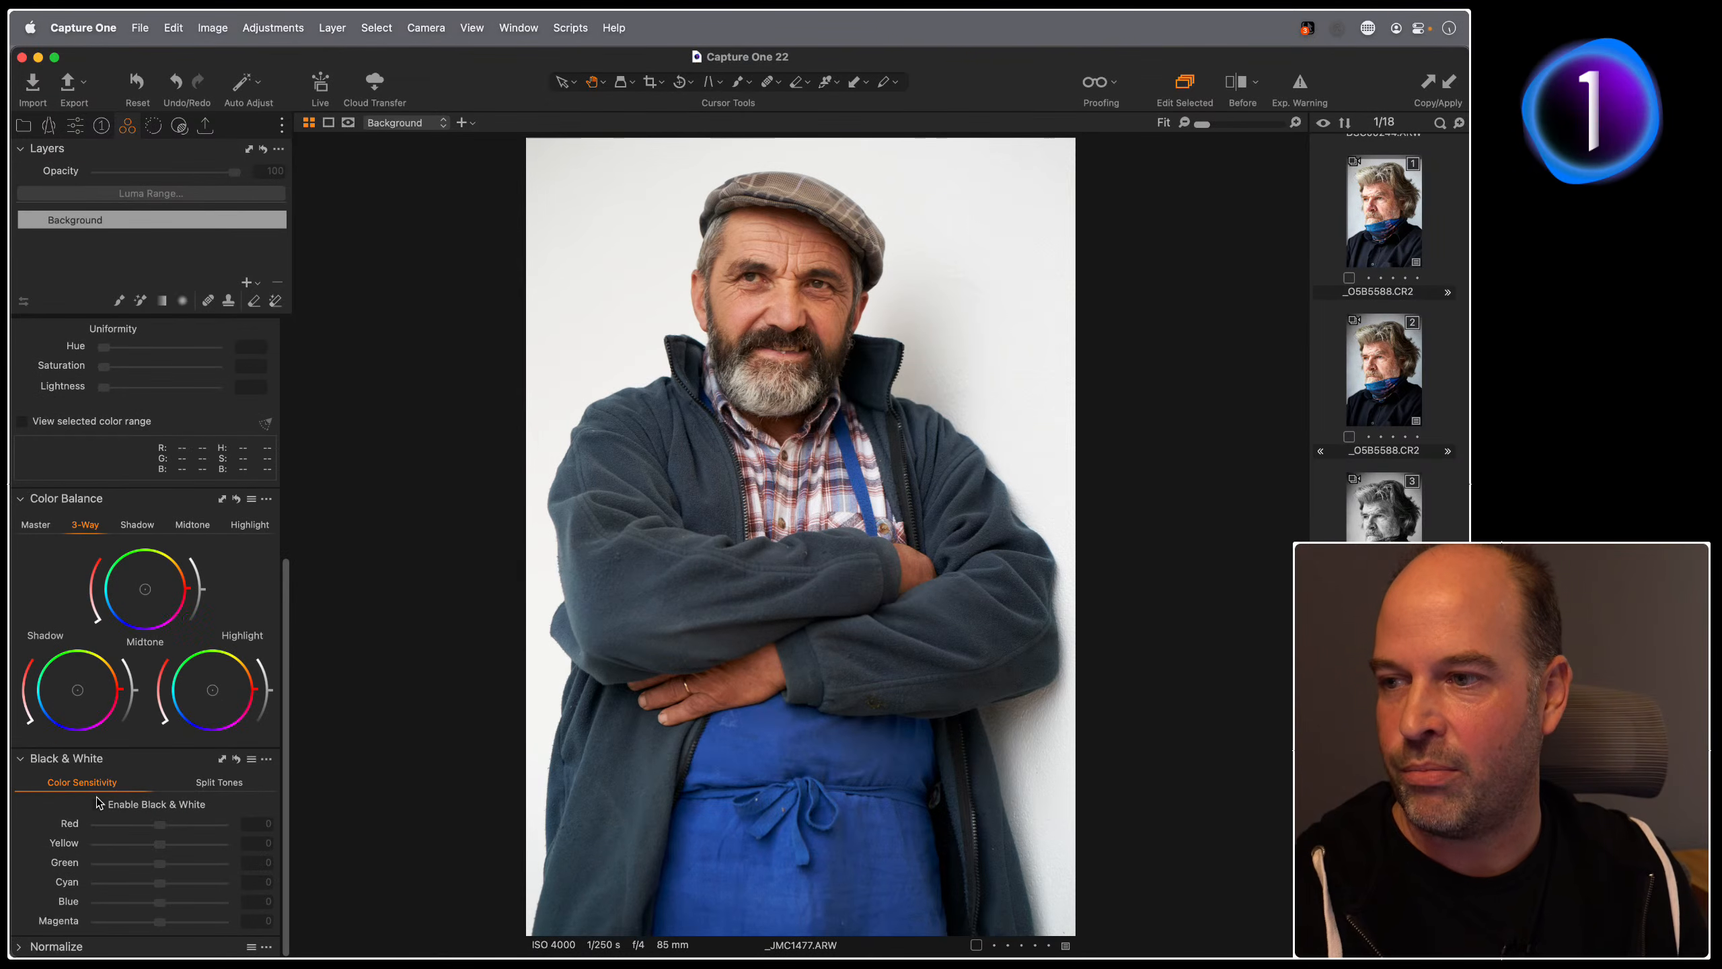
left_click(98, 804)
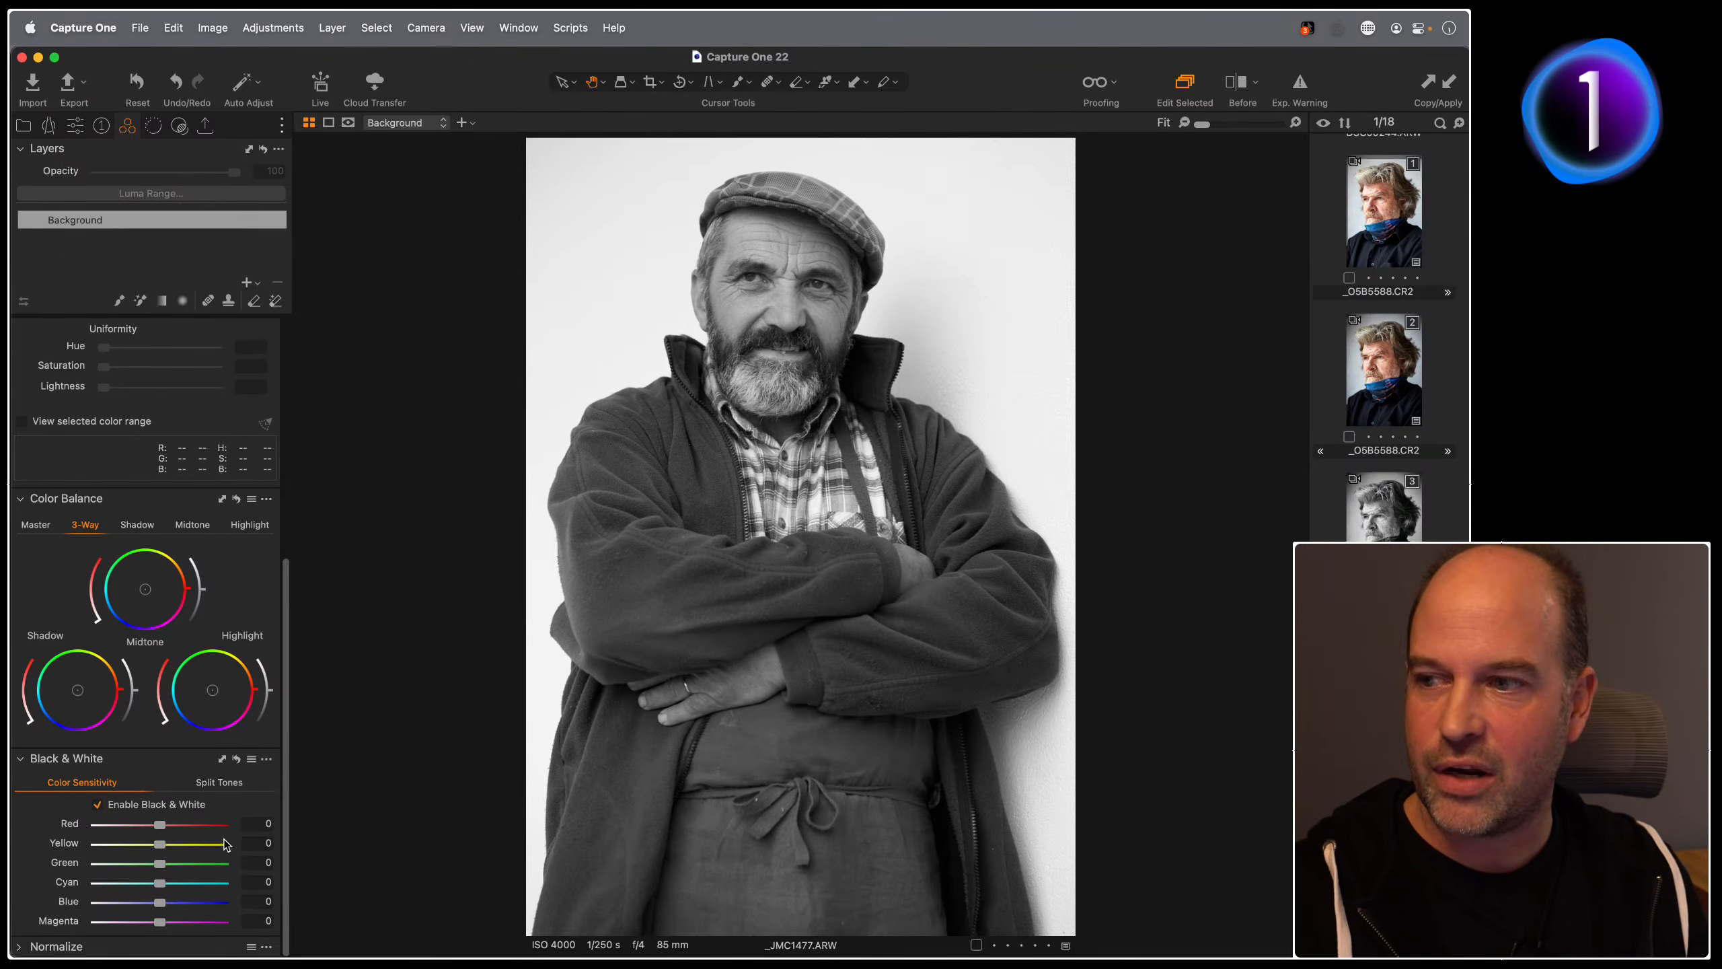
mouse_move(163, 833)
left_mouse_down()
mouse_move(146, 831)
mouse_move(183, 829)
left_mouse_up()
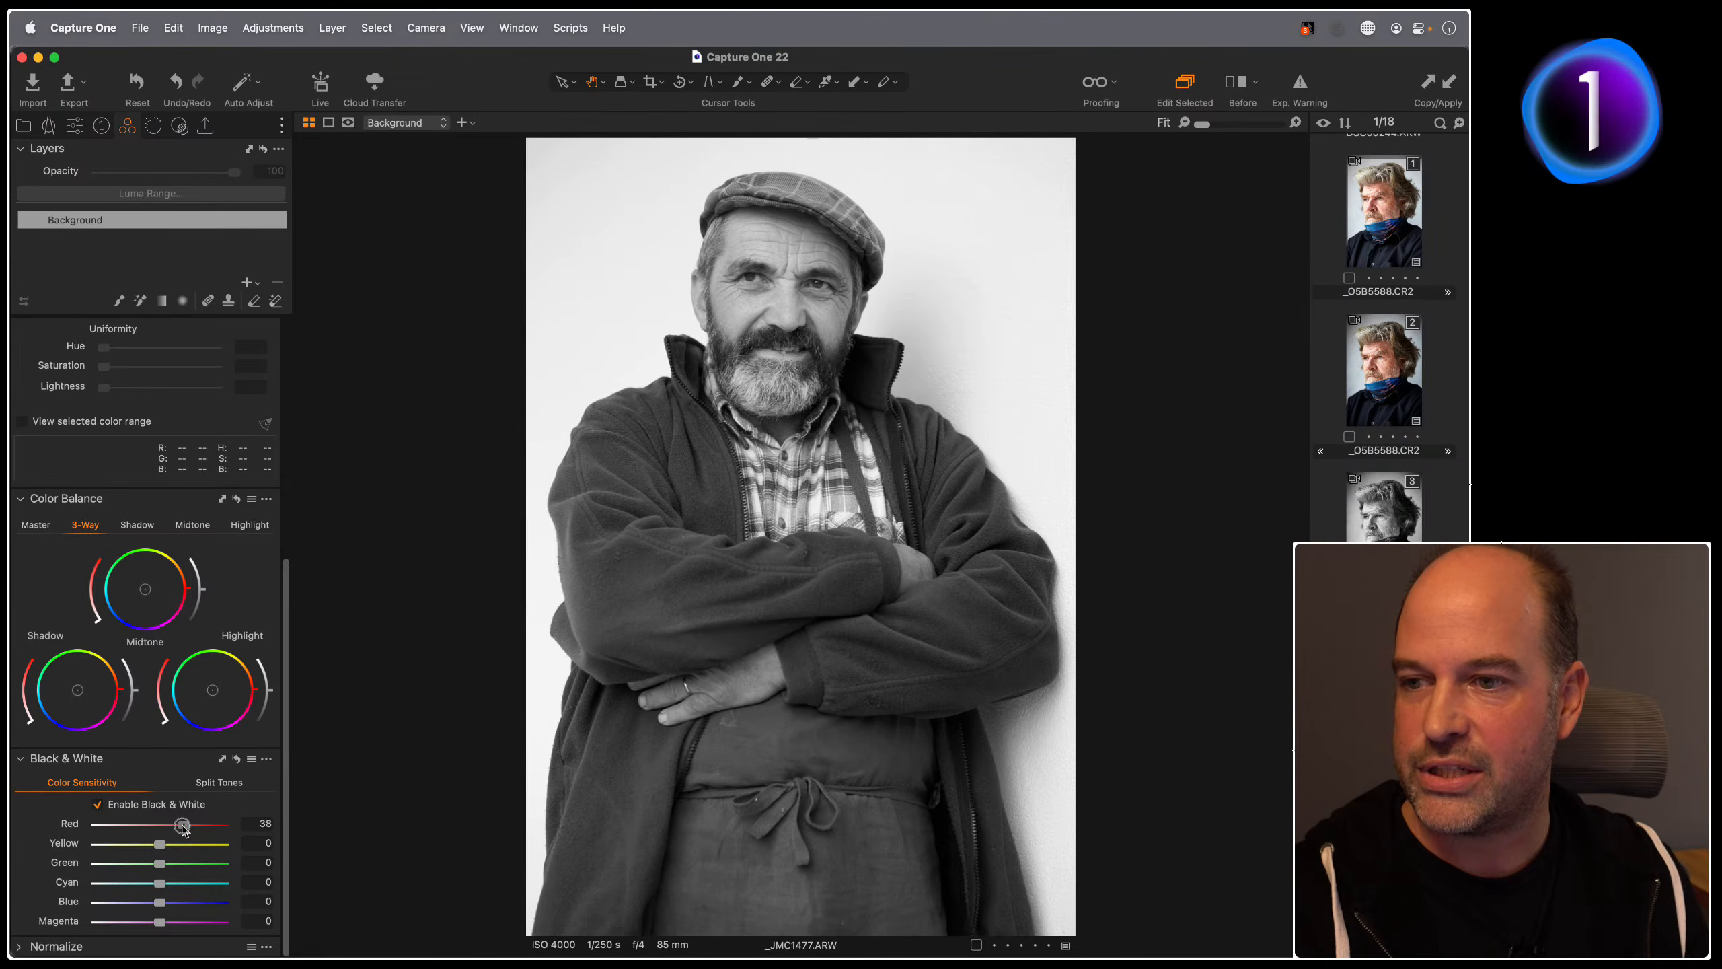
mouse_move(159, 902)
left_mouse_down()
mouse_move(180, 904)
mouse_move(156, 904)
left_mouse_up()
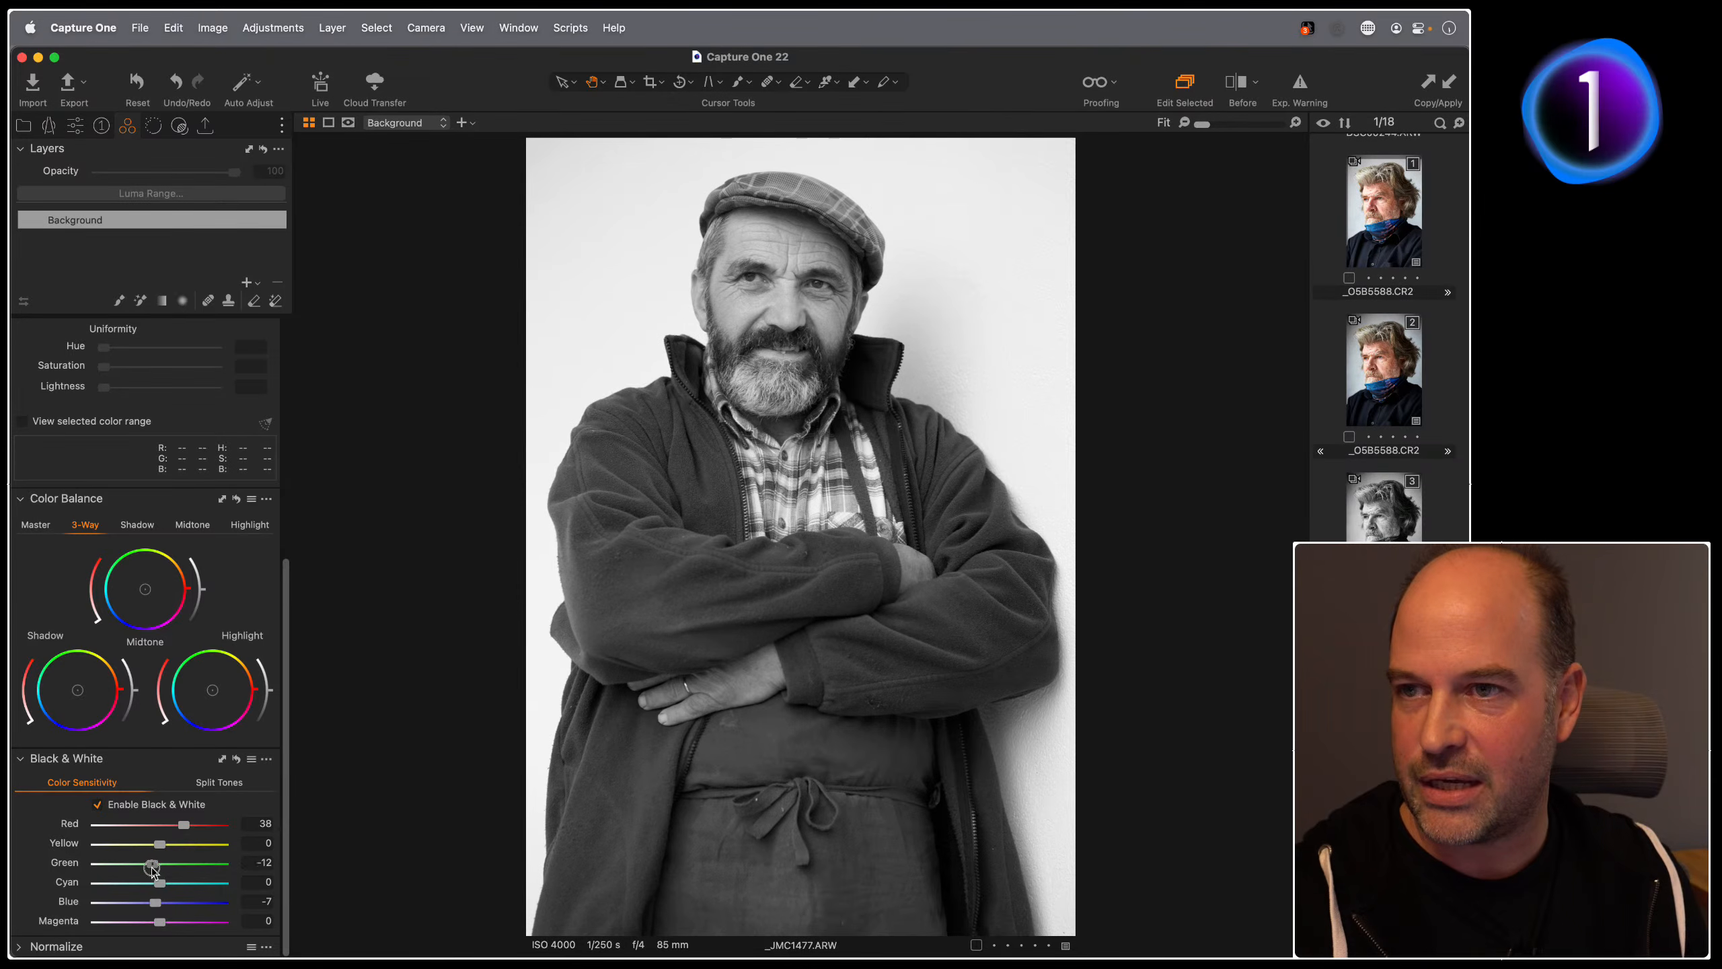
mouse_move(160, 843)
left_mouse_down()
mouse_move(126, 852)
mouse_move(177, 852)
left_mouse_up()
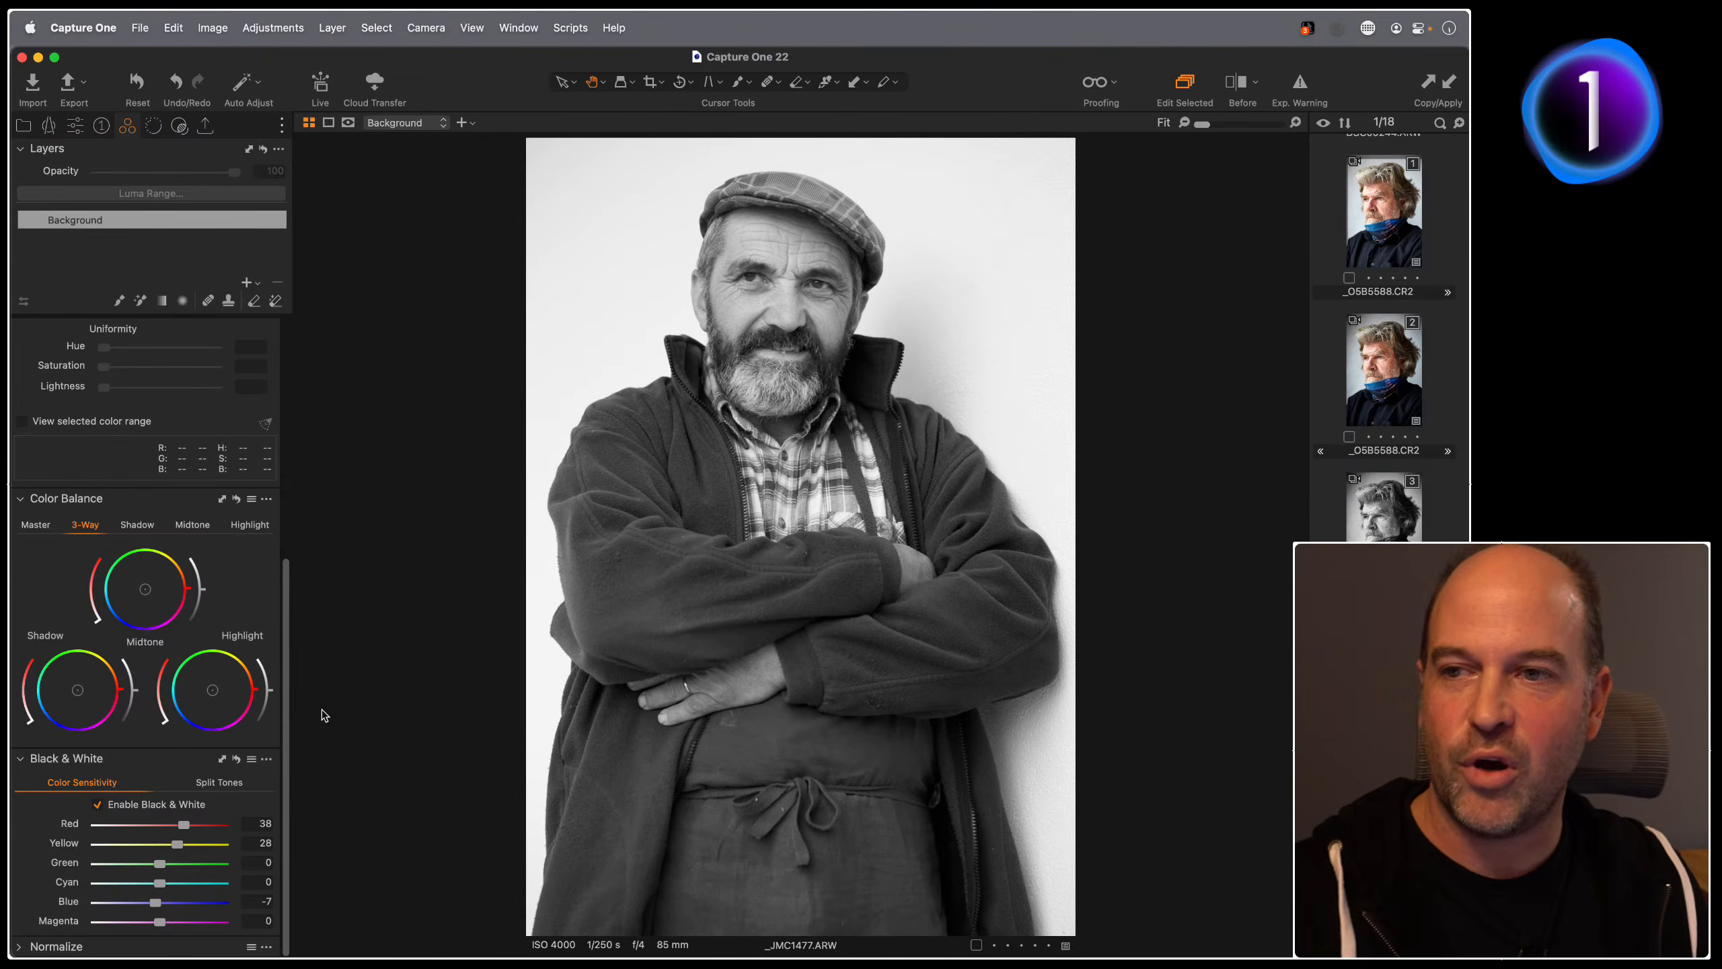
Step: Switch the Curve tool to Luma, float it beside the portrait and enlarge it
left_click(76, 127)
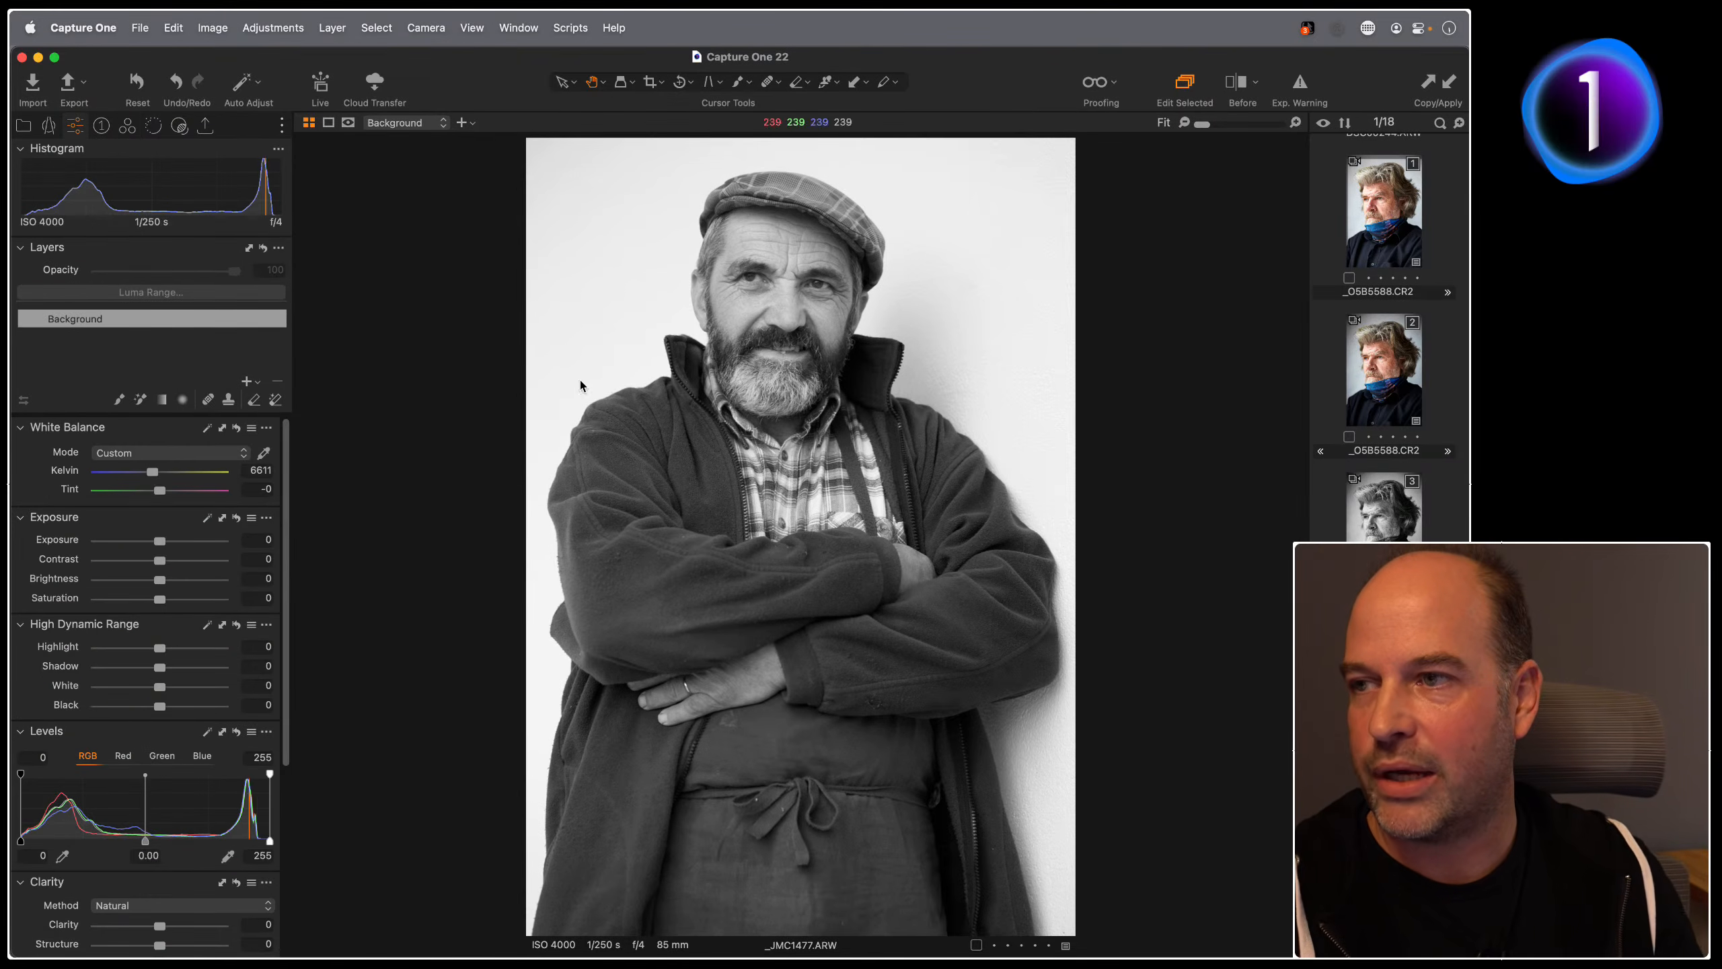
scroll(197, 699, "down", 5)
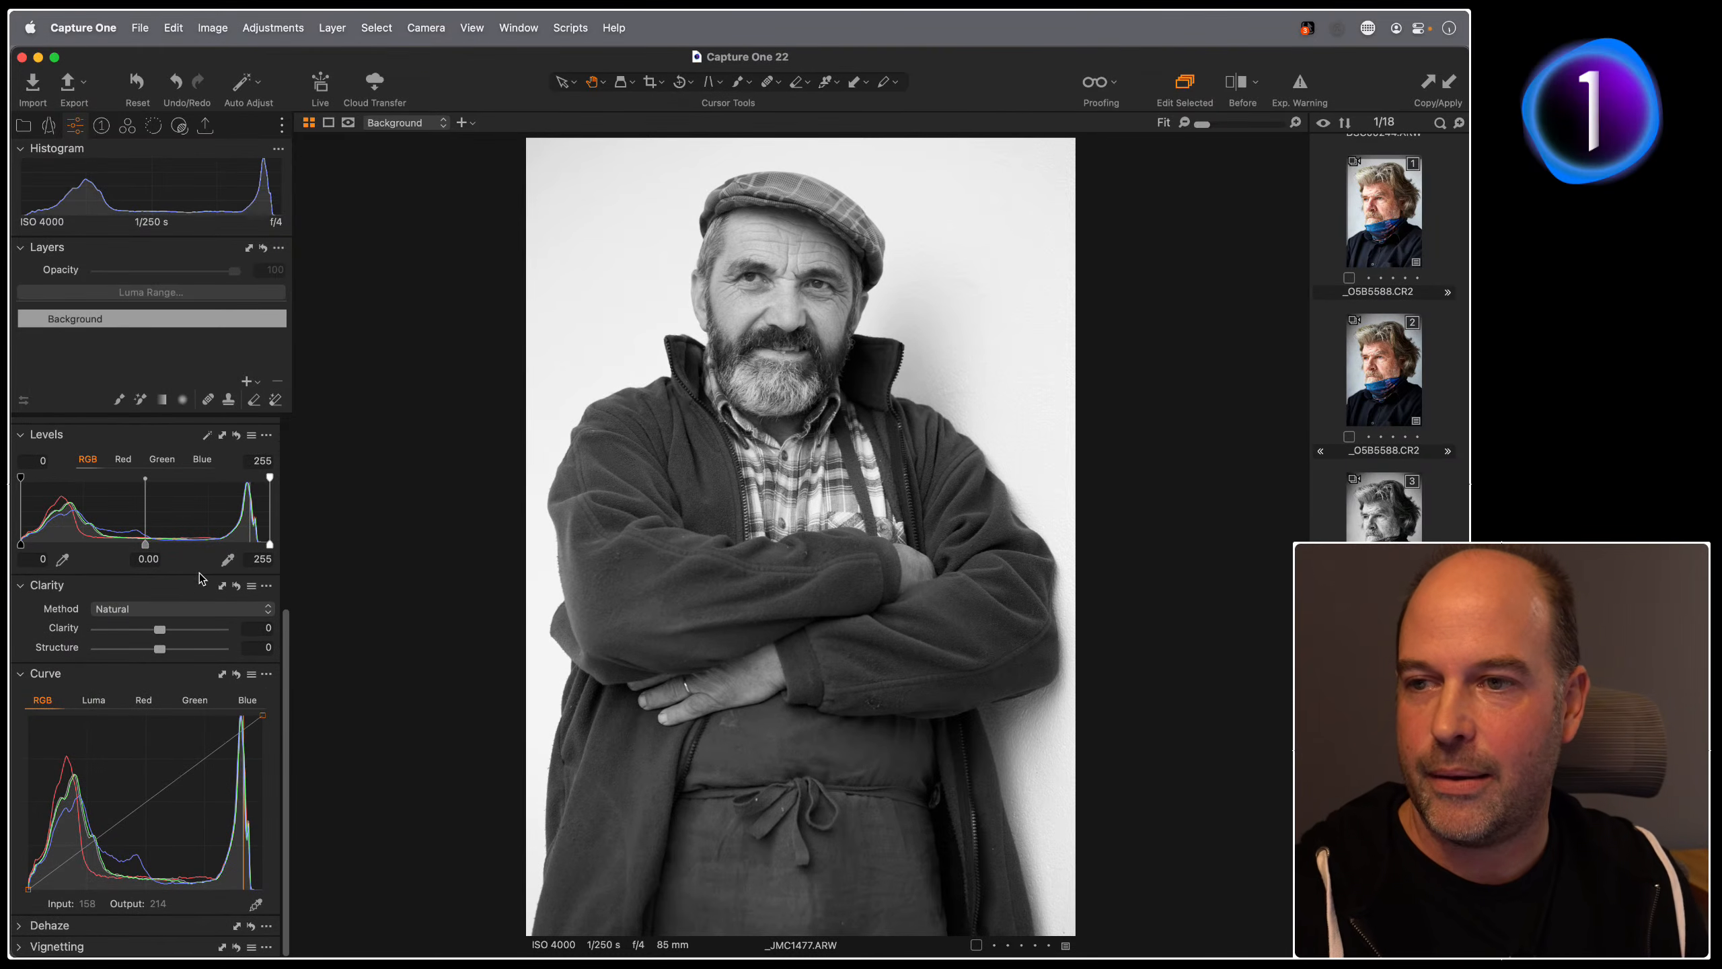
left_click(94, 701)
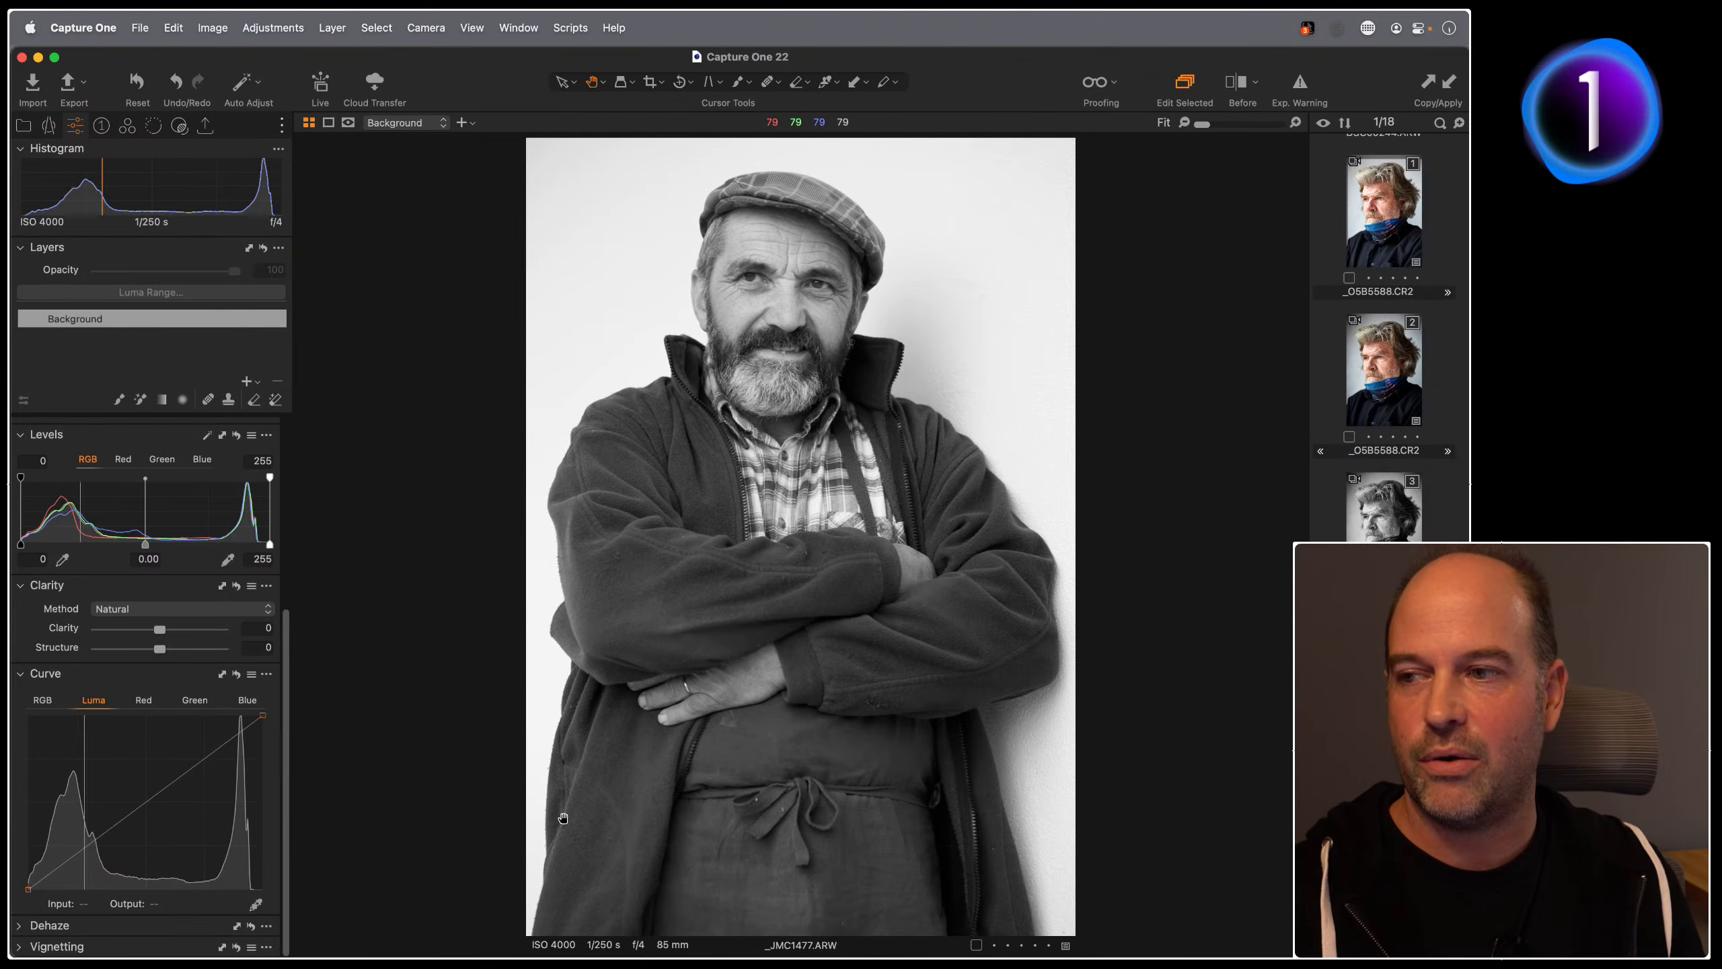
left_click_drag(73, 674, 445, 204)
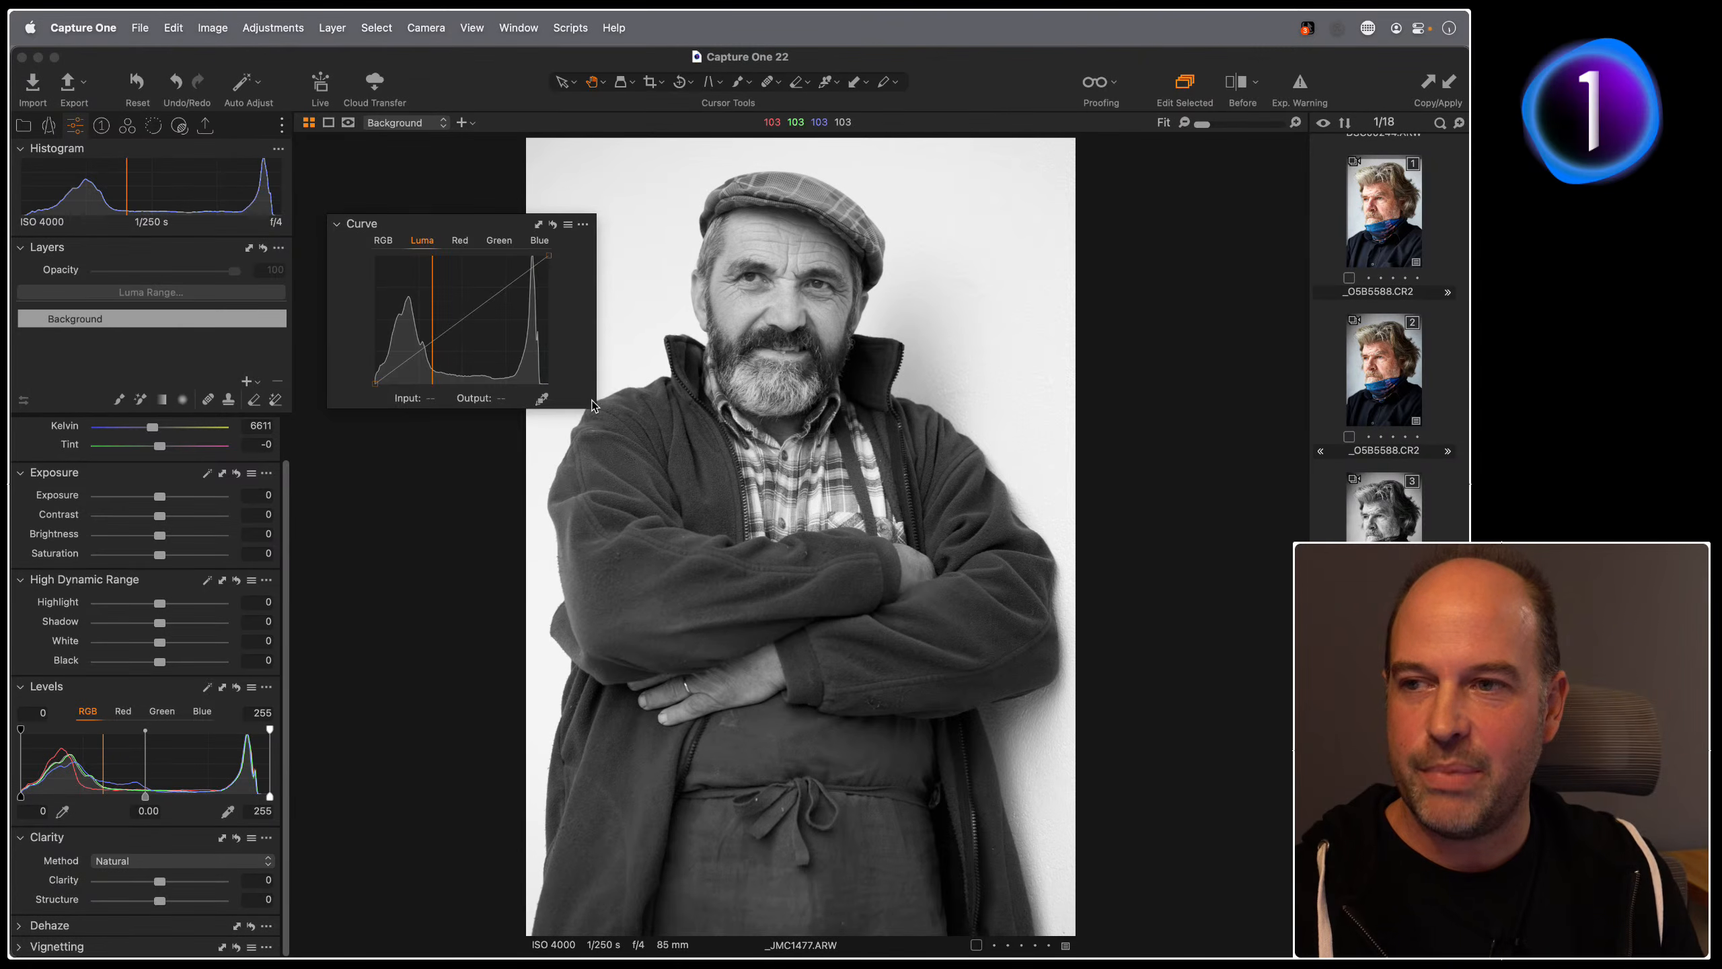
left_click_drag(593, 407, 628, 504)
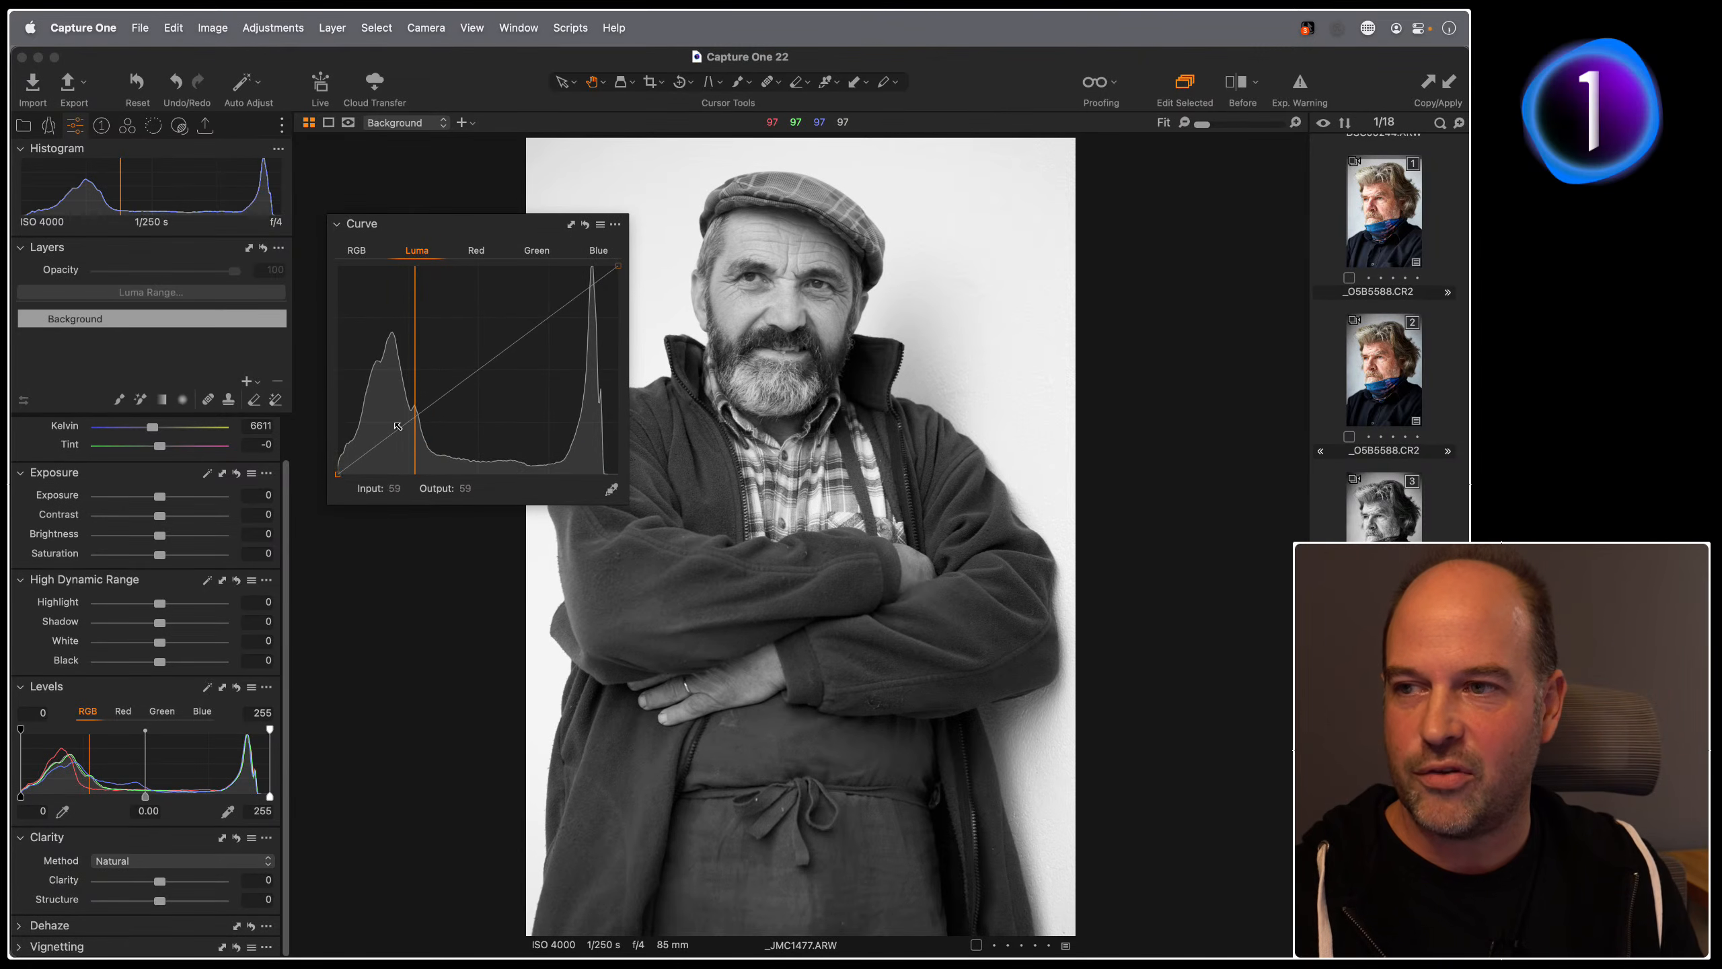
Step: Shape a Luma S-curve, moving shadows from about 46 to 38 and highlights from about 216 to 230, and raising the midtones
left_click_drag(388, 438, 387, 442)
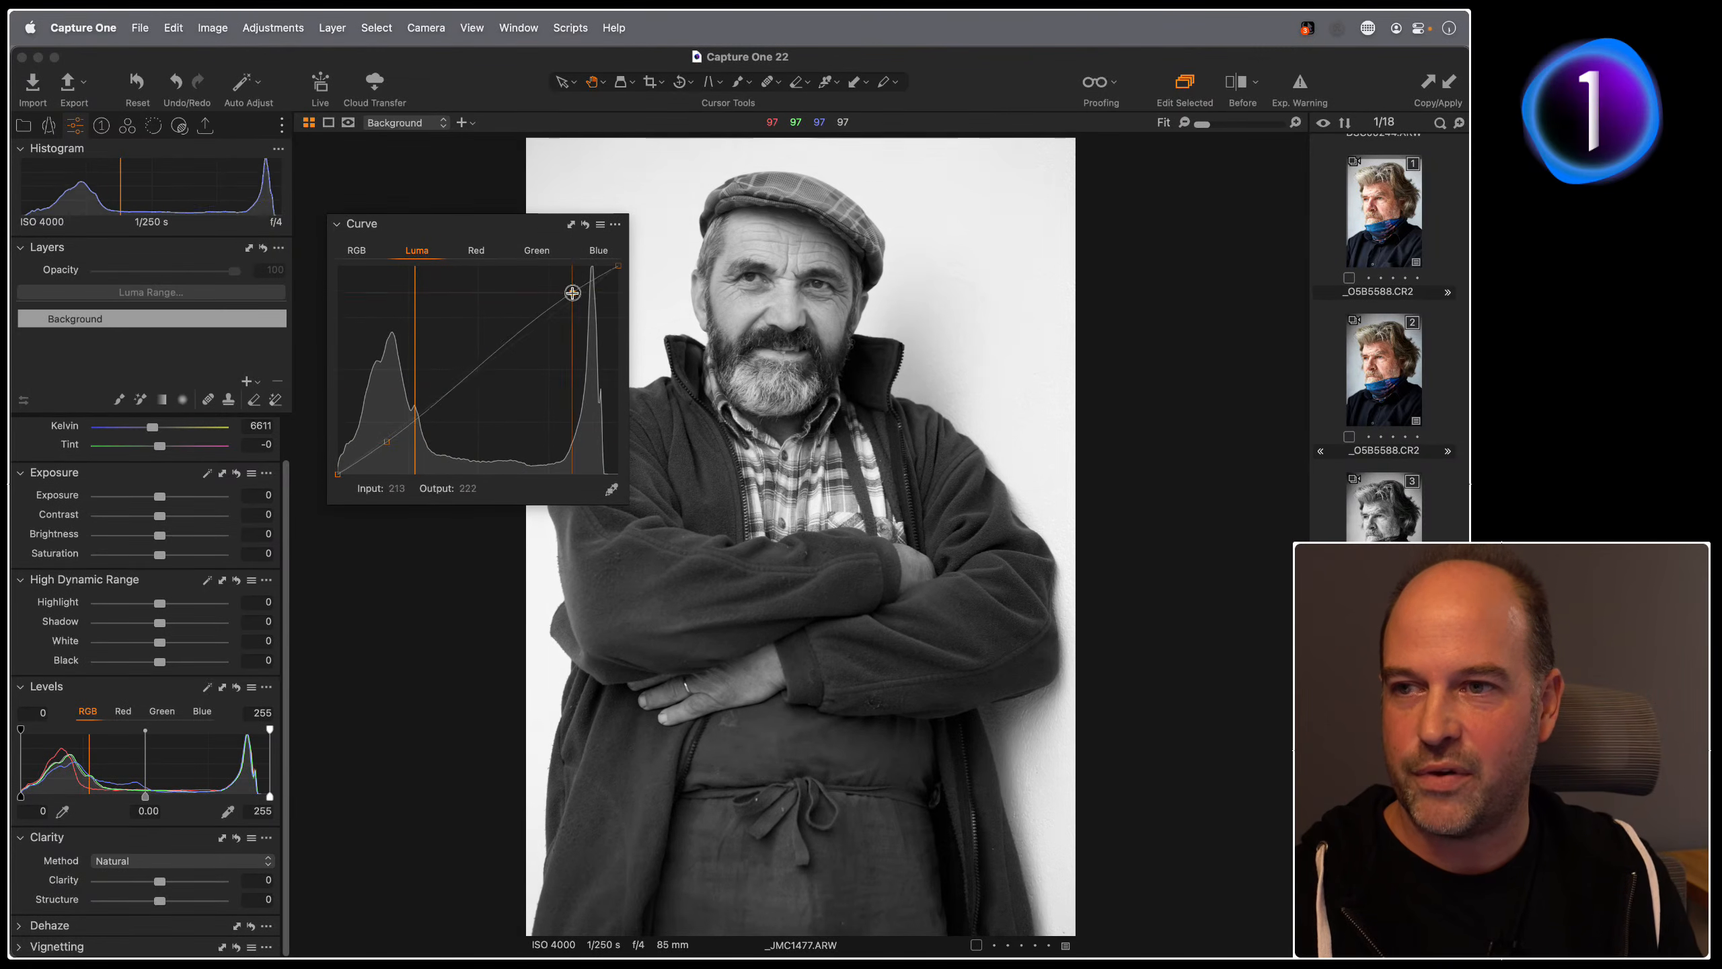
left_click_drag(572, 299, 571, 288)
left_click_drag(386, 441, 391, 446)
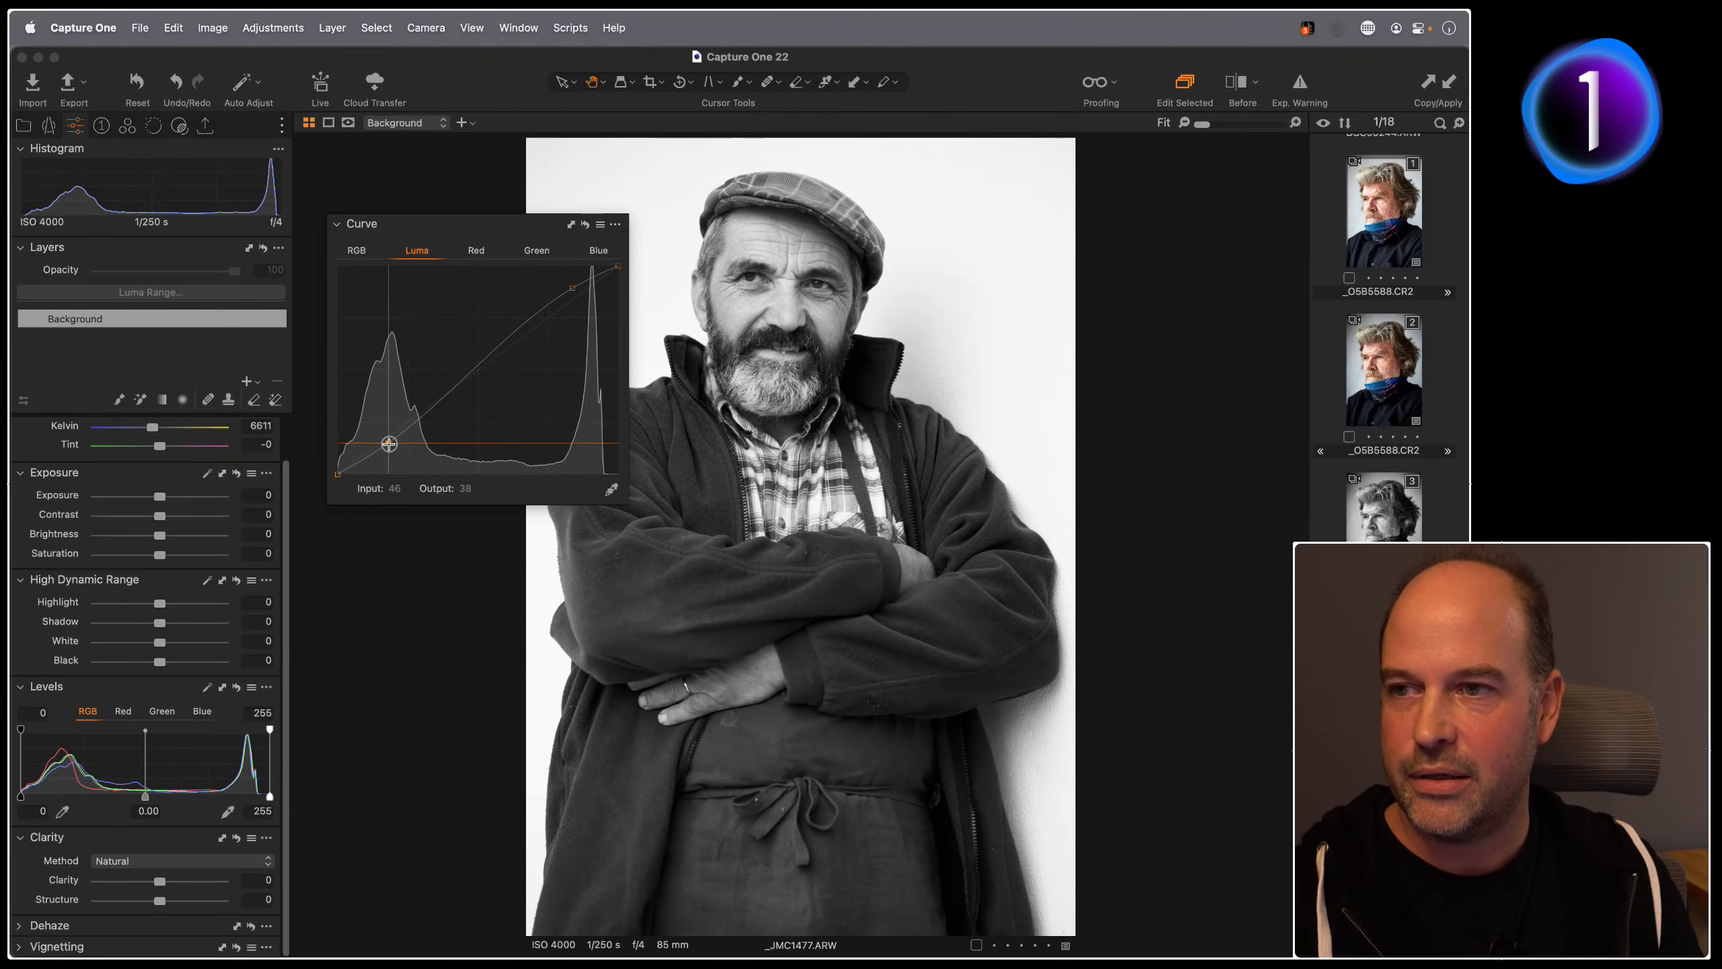
left_click_drag(573, 287, 575, 285)
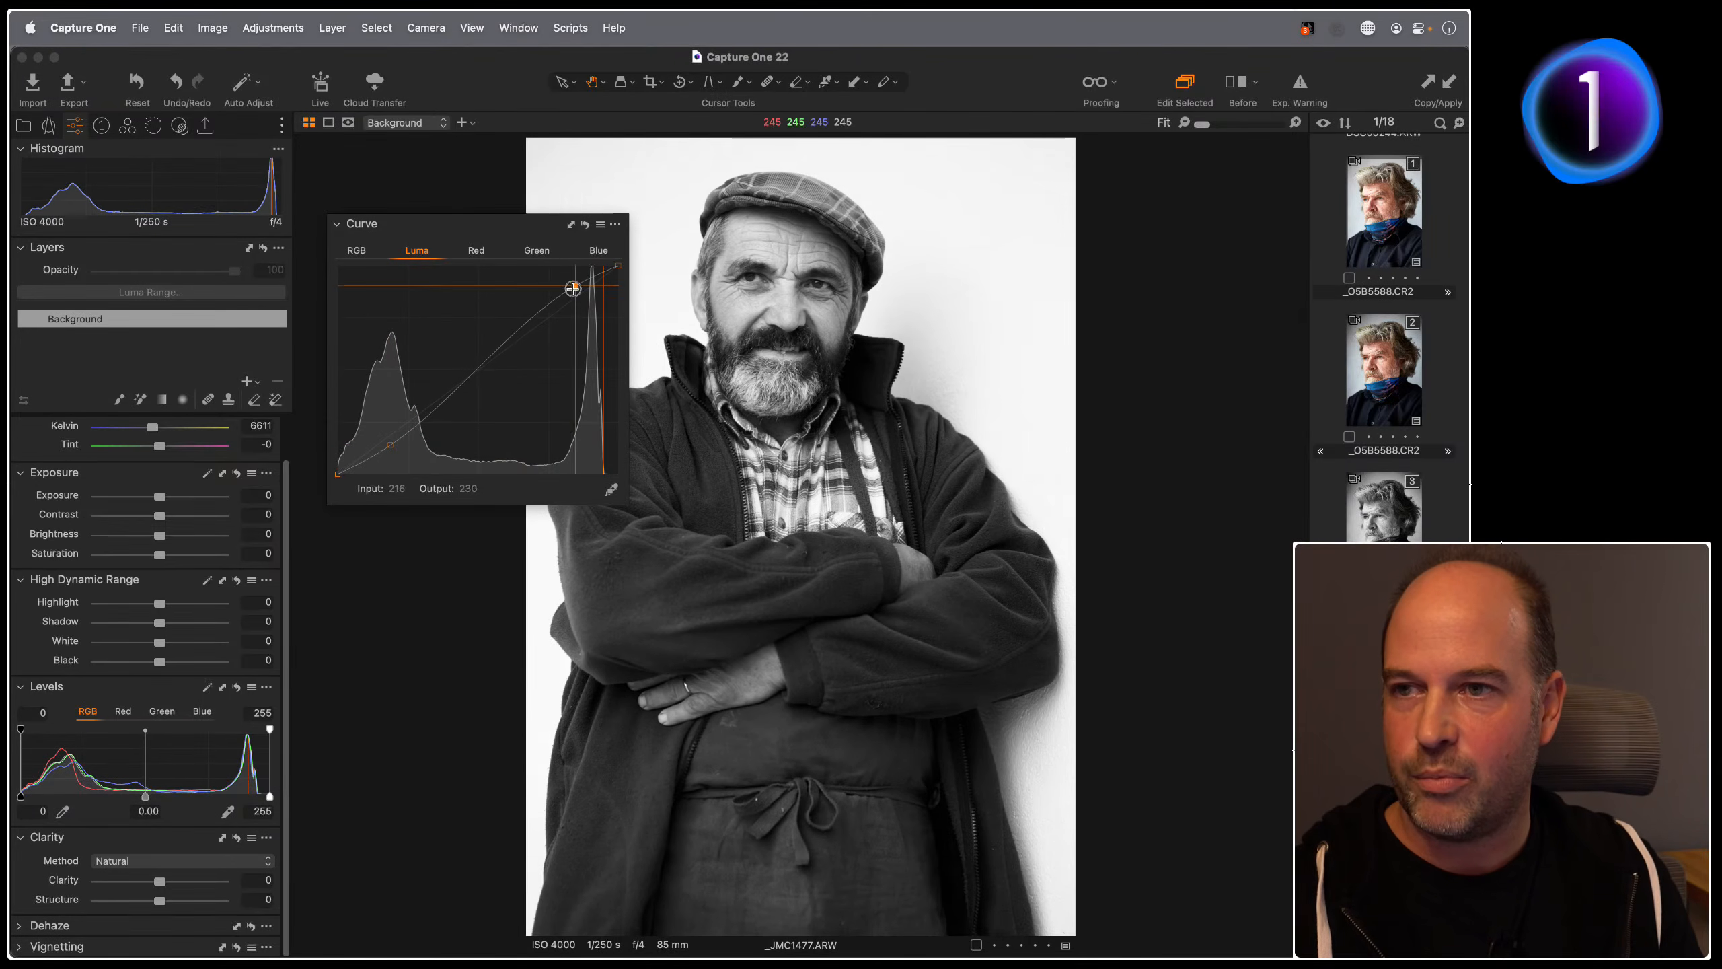
left_click_drag(484, 368, 478, 359)
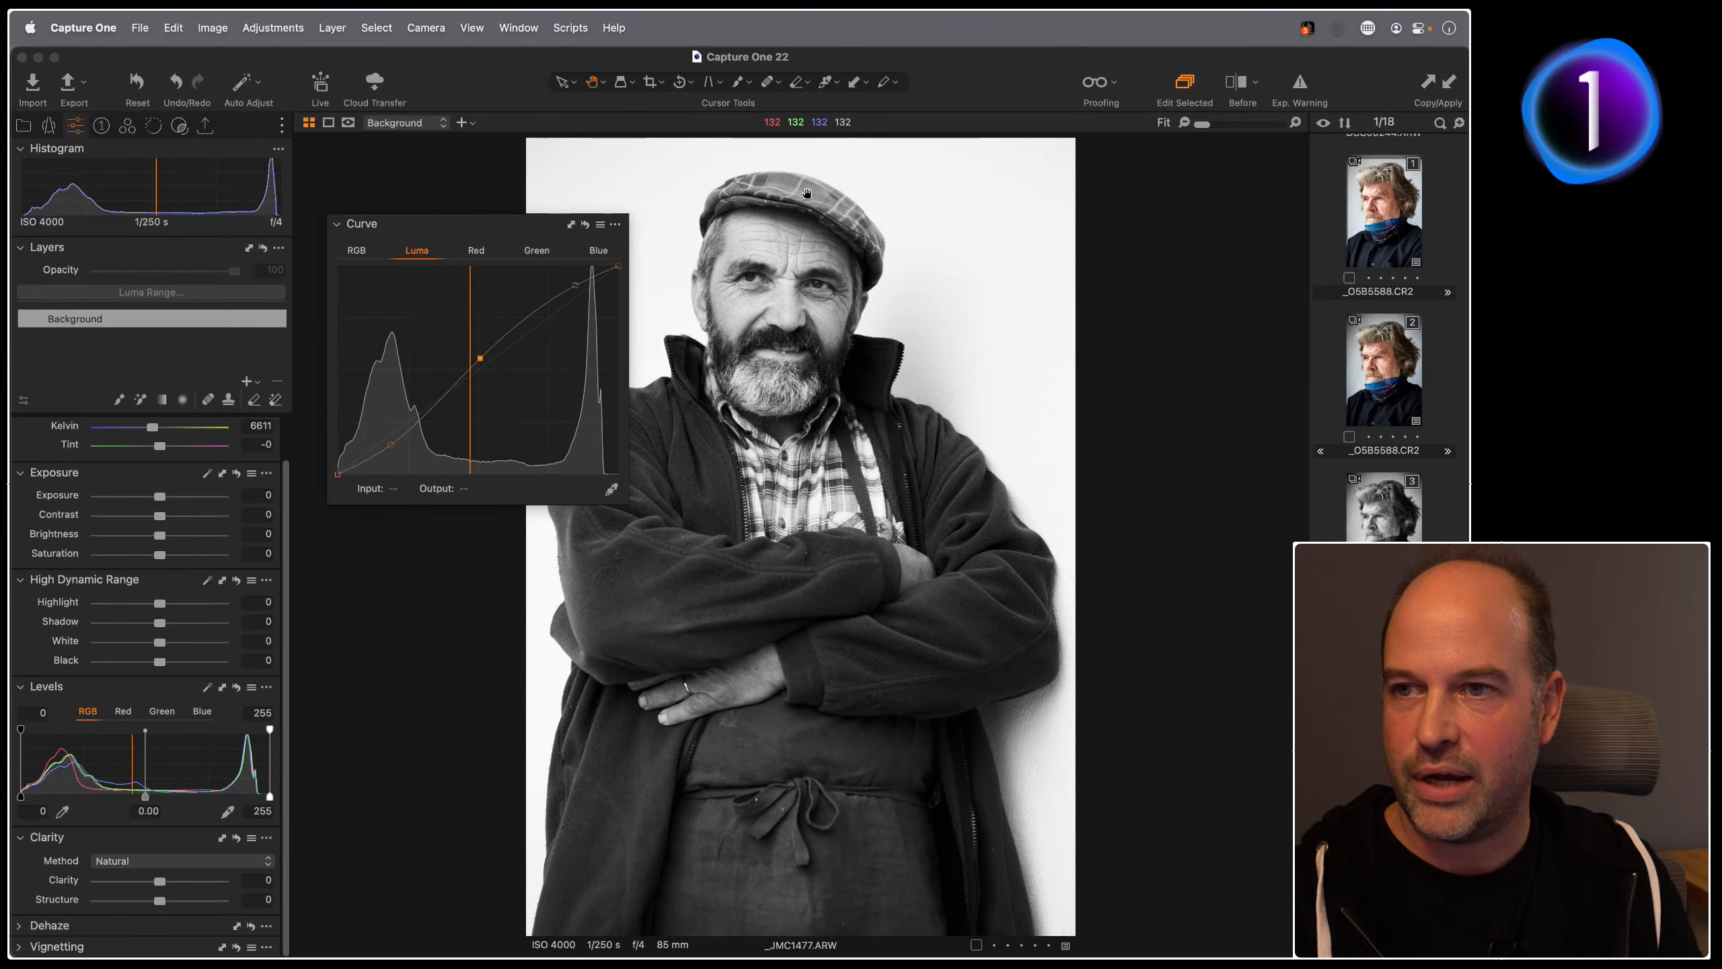
Step: Compare the portrait without and with the Luma curve, and dock the Curve tool below High Dynamic Range
left_click(585, 224)
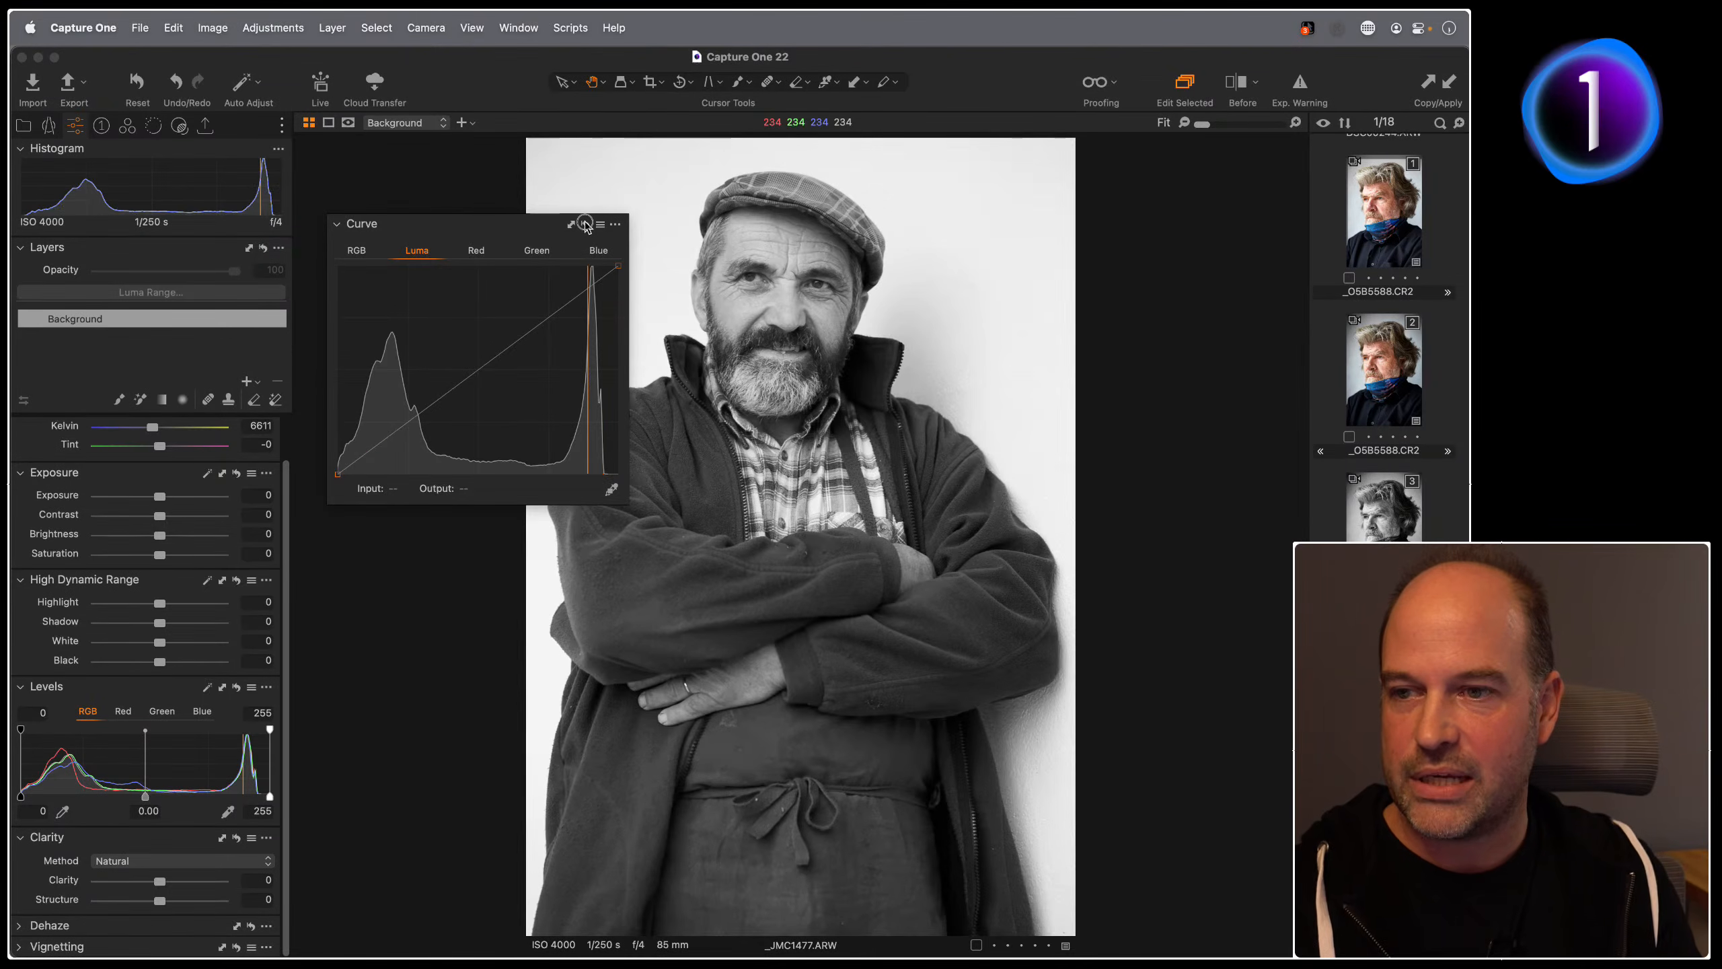
left_click(586, 225, "alt")
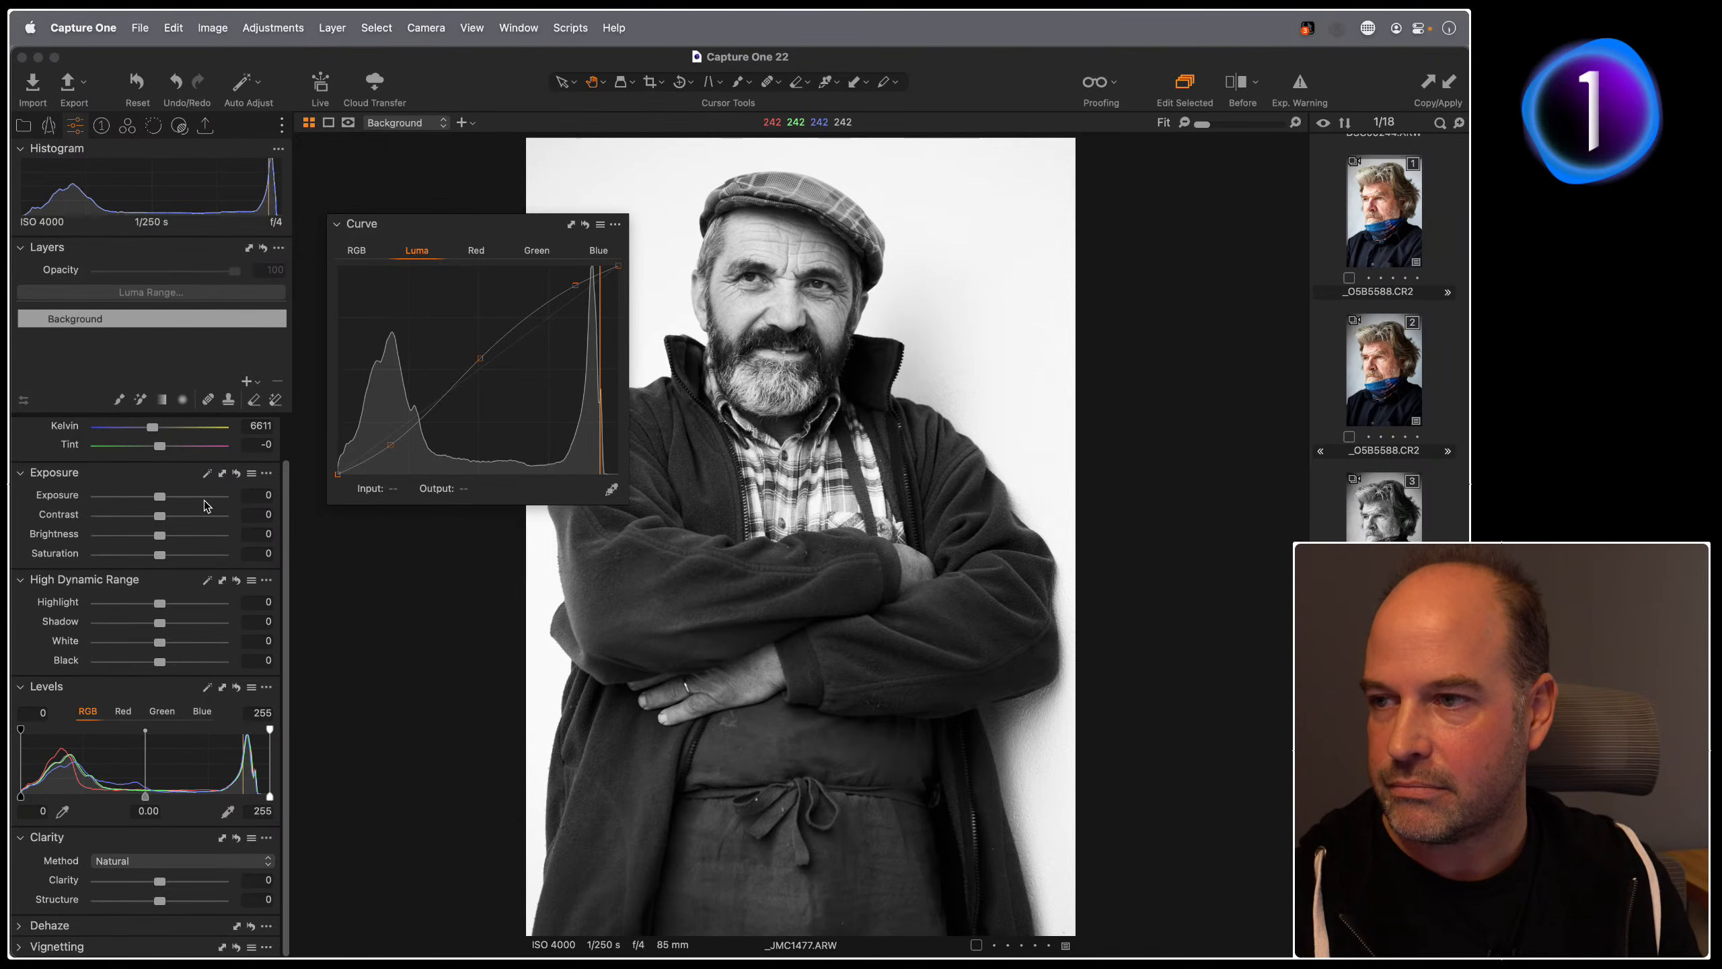
left_click_drag(442, 223, 152, 677)
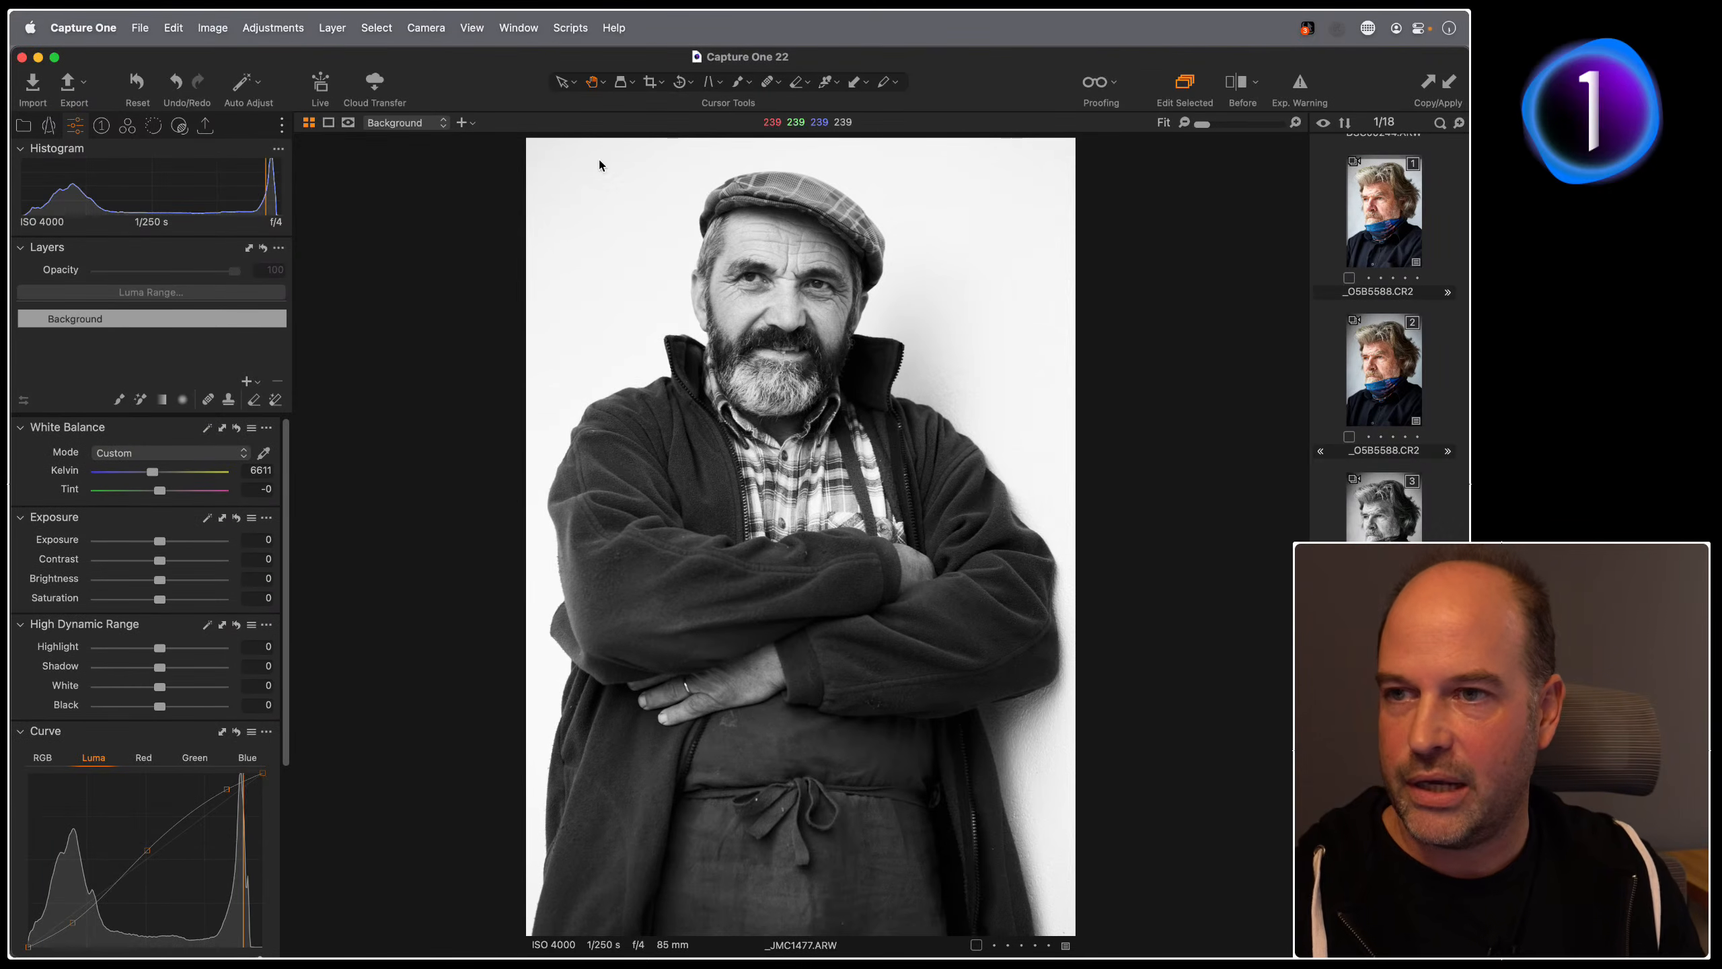
Step: Examine the man's face at 100% and return to the whole portrait
double_click(792, 362)
left_click_drag(807, 324, 863, 426)
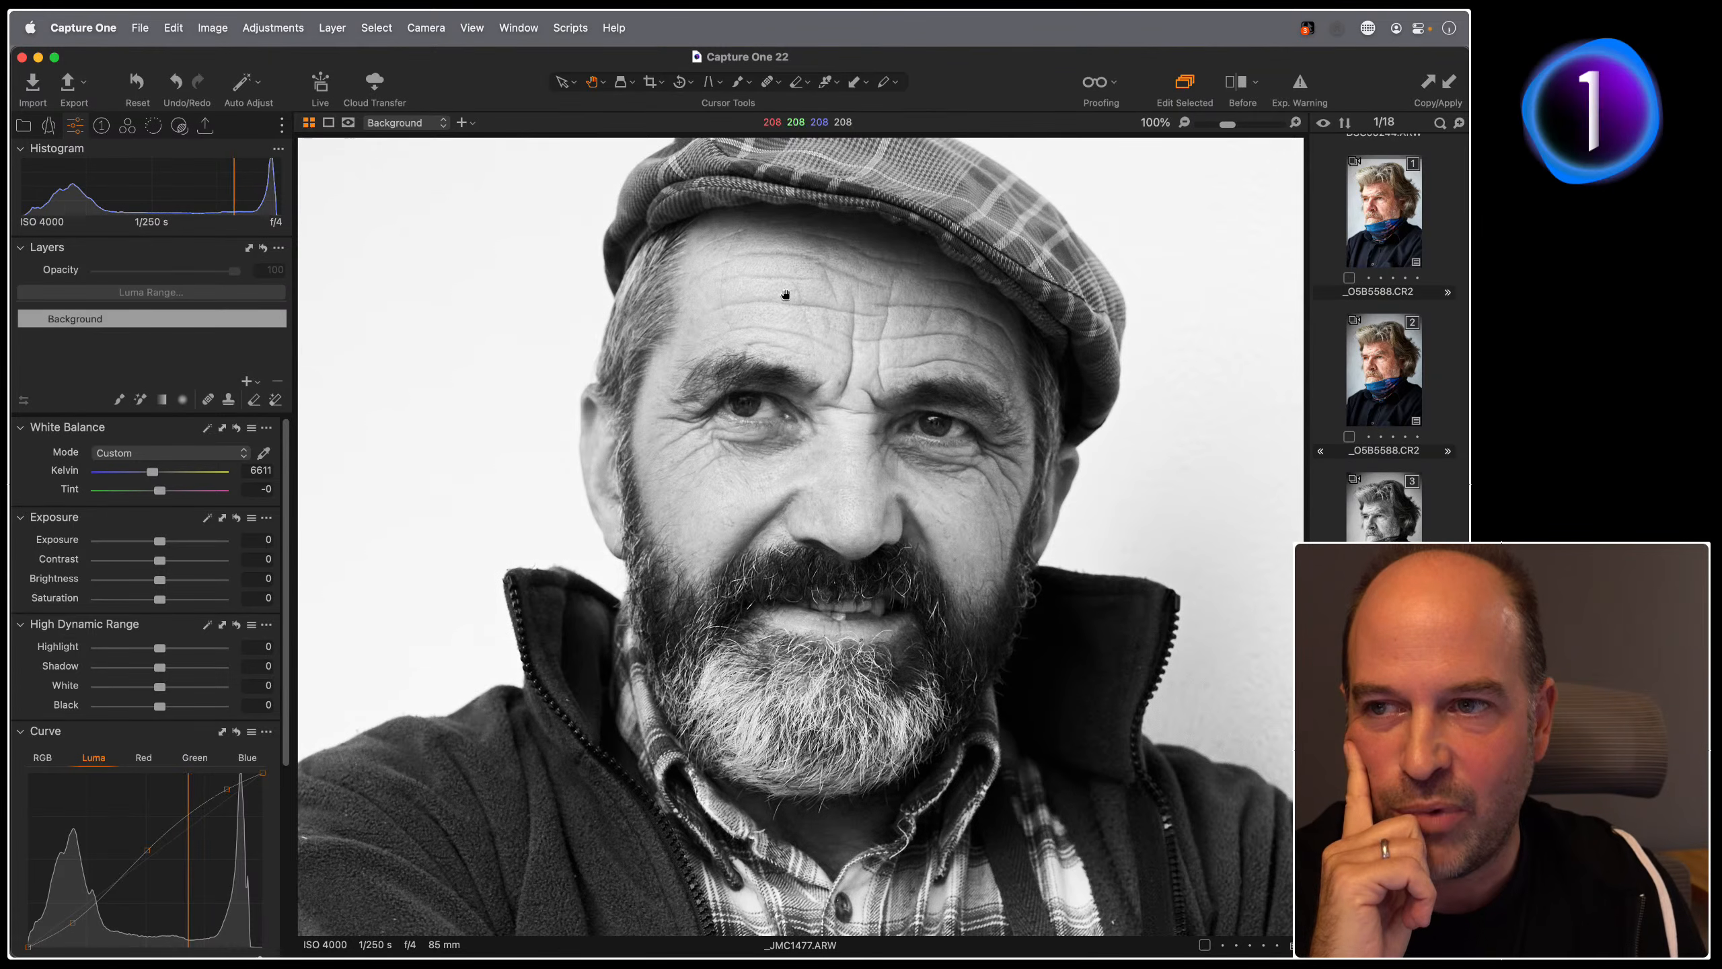
left_click(1355, 407)
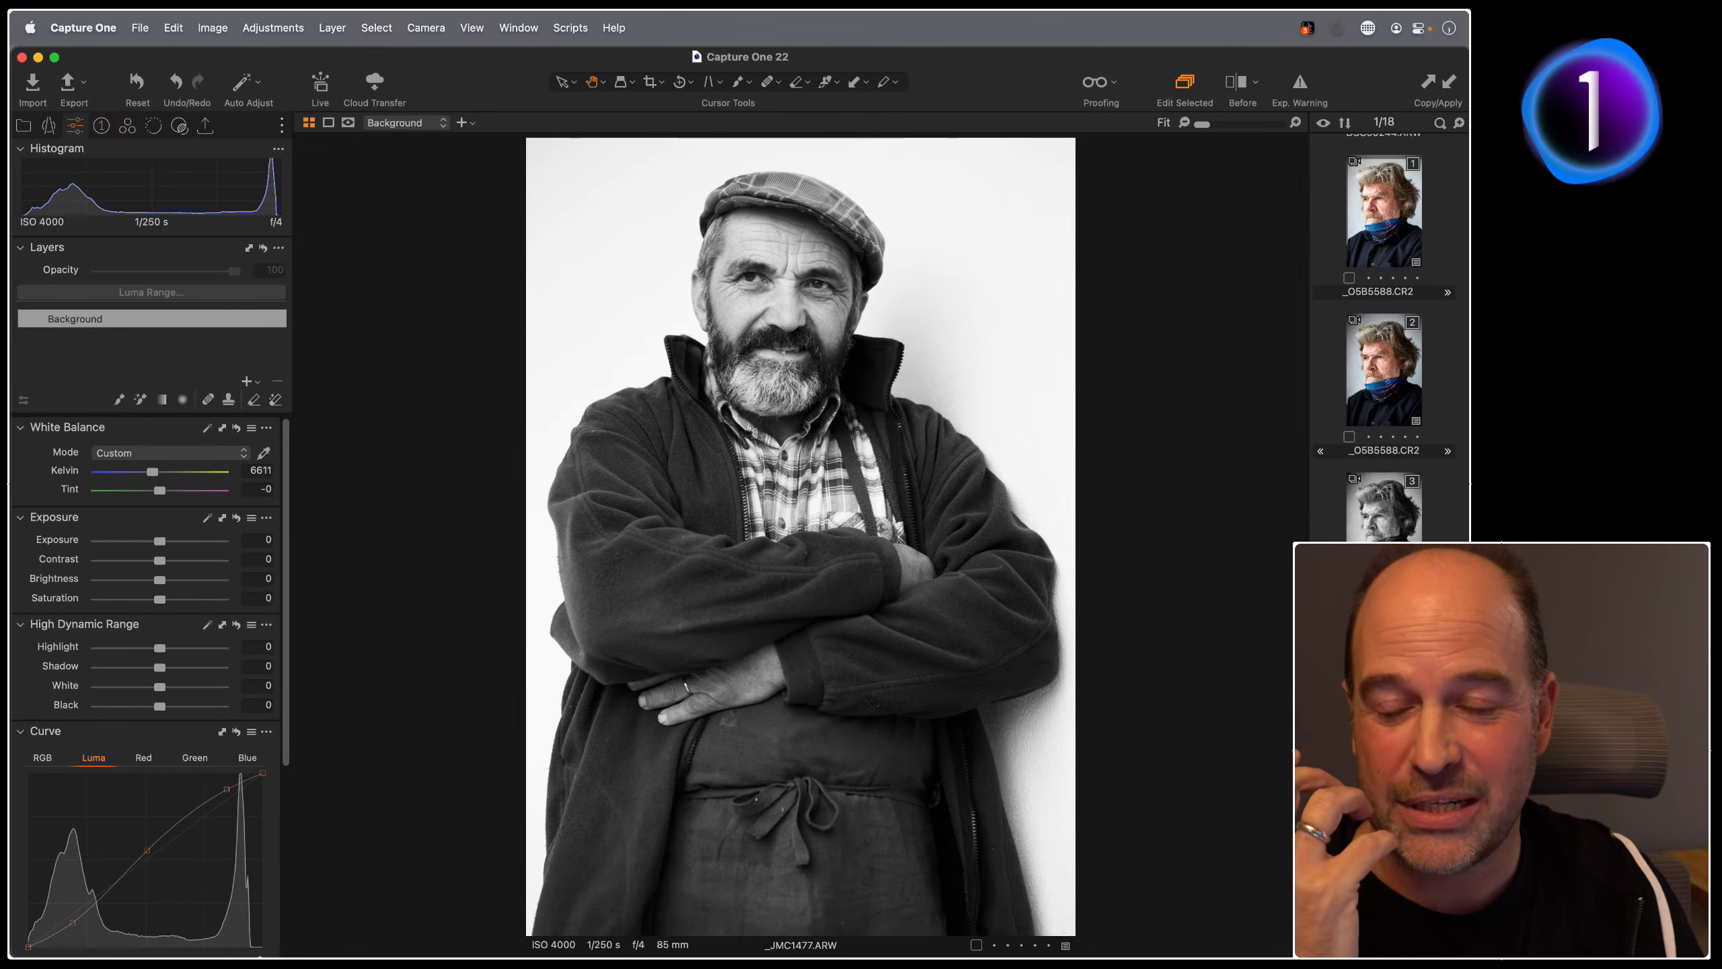
Step: Open the long-haired woman's colour portrait from the thumbnails and examine her face at 100%
key("g")
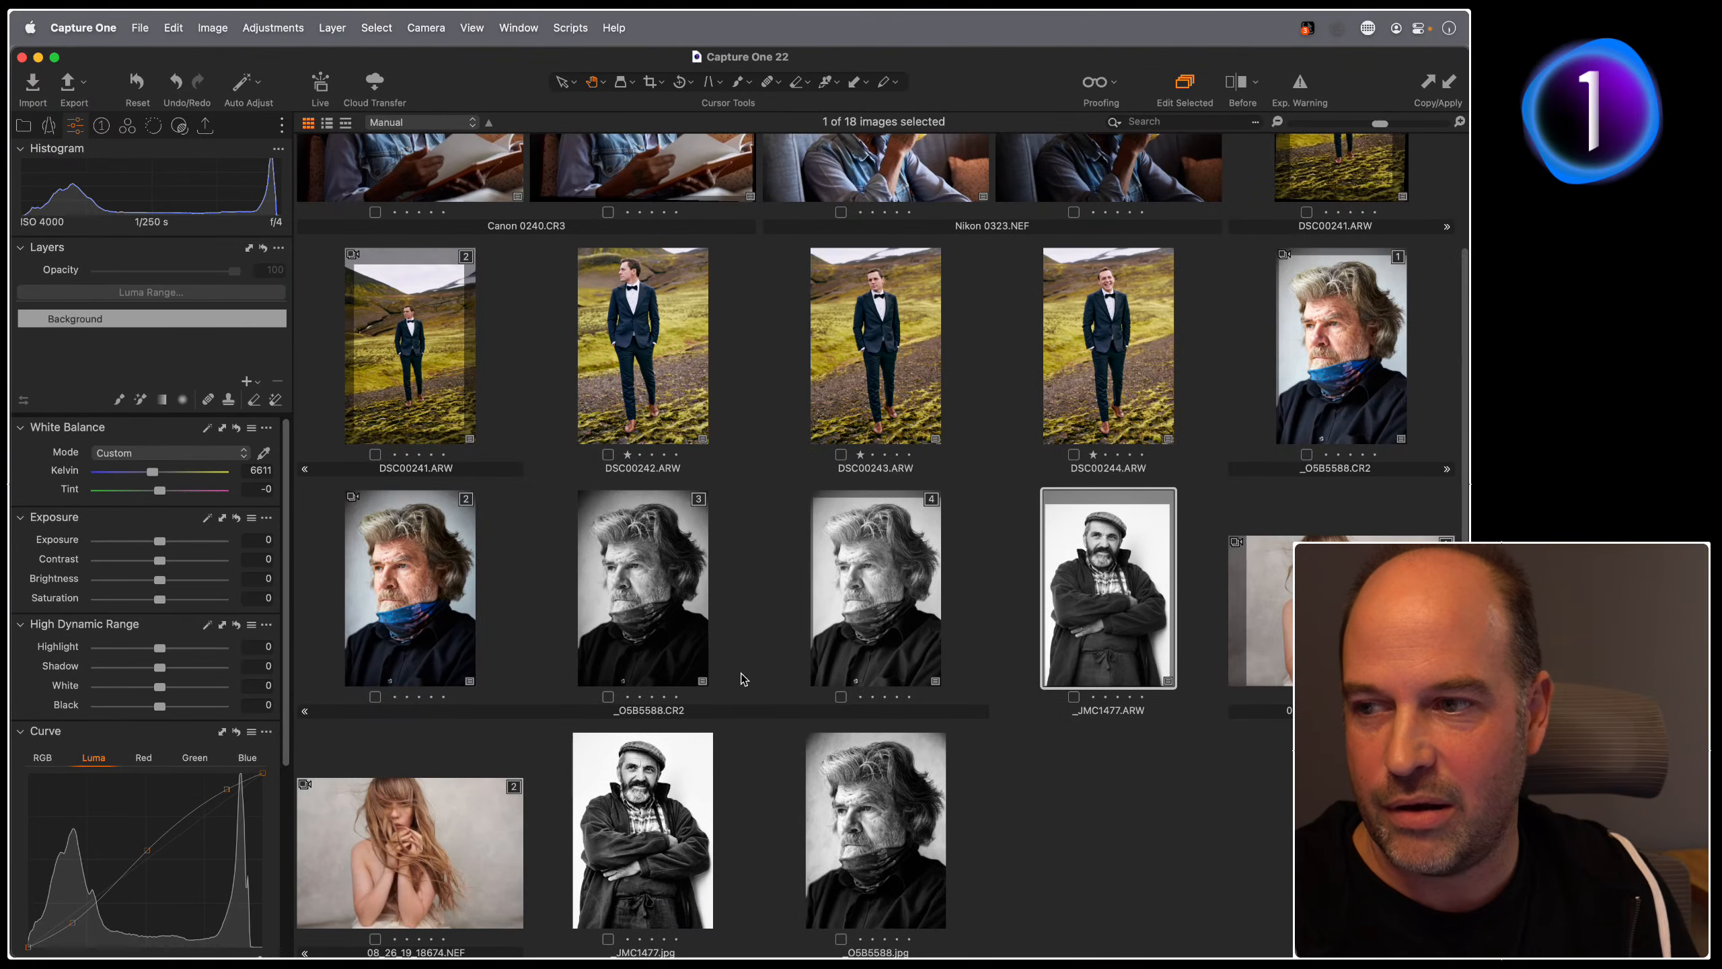
left_click(442, 834)
double_click(1270, 643)
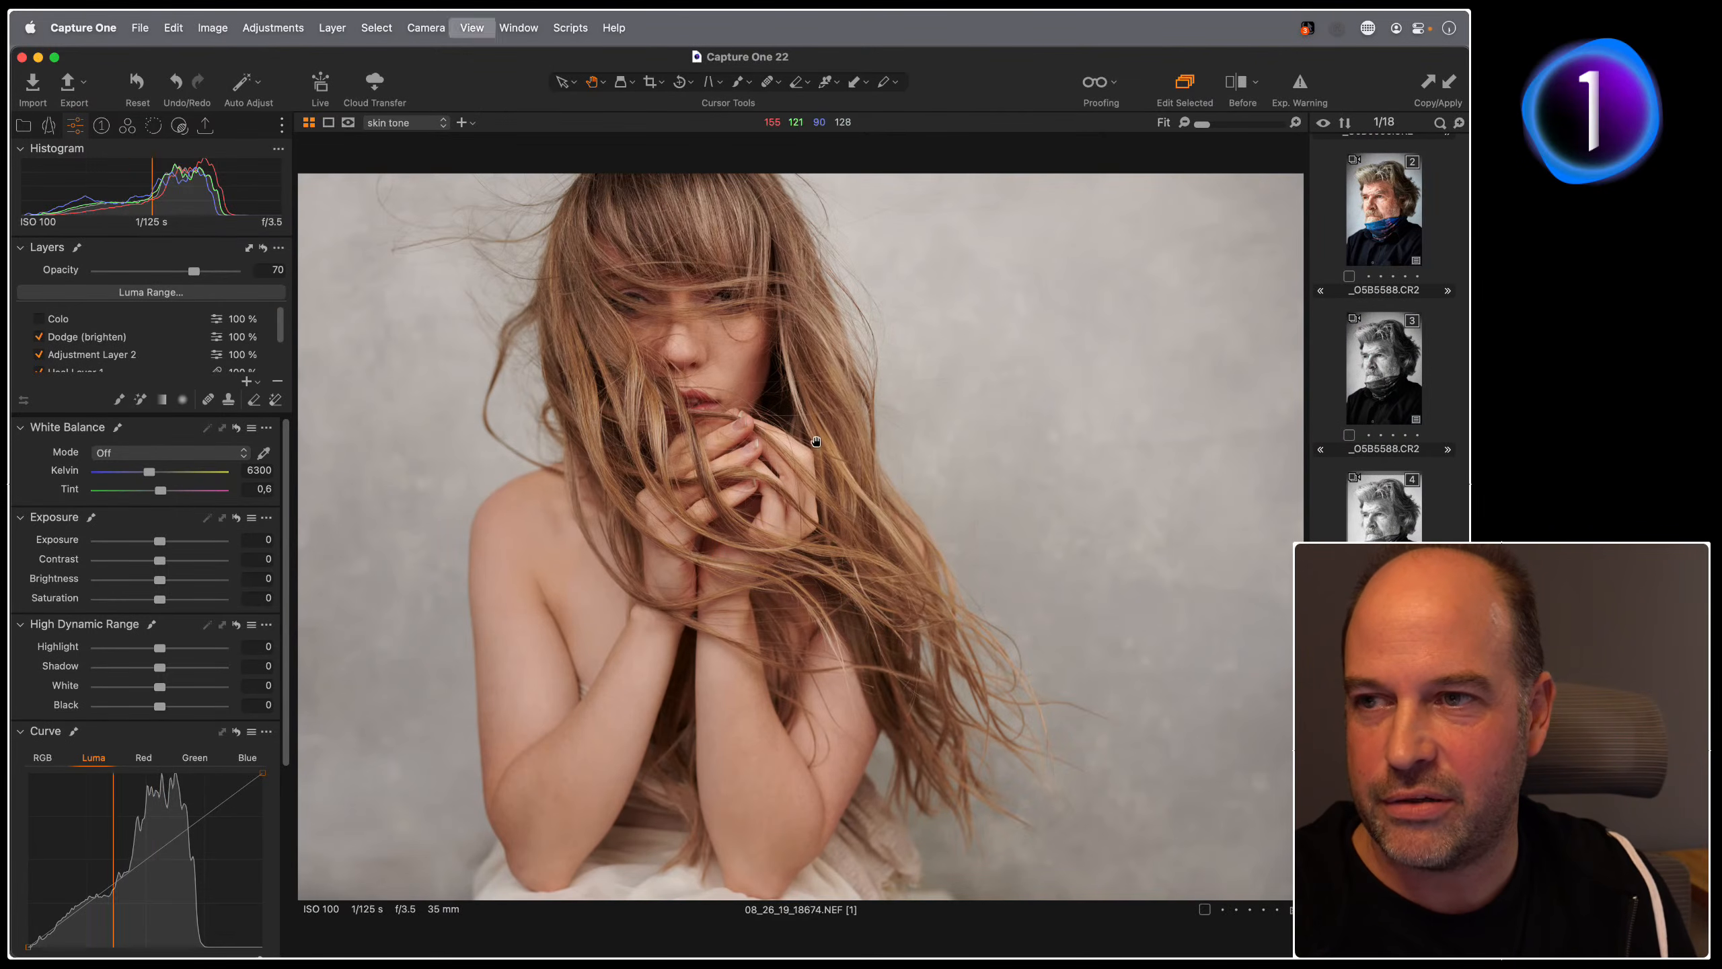
key("alt+super+v")
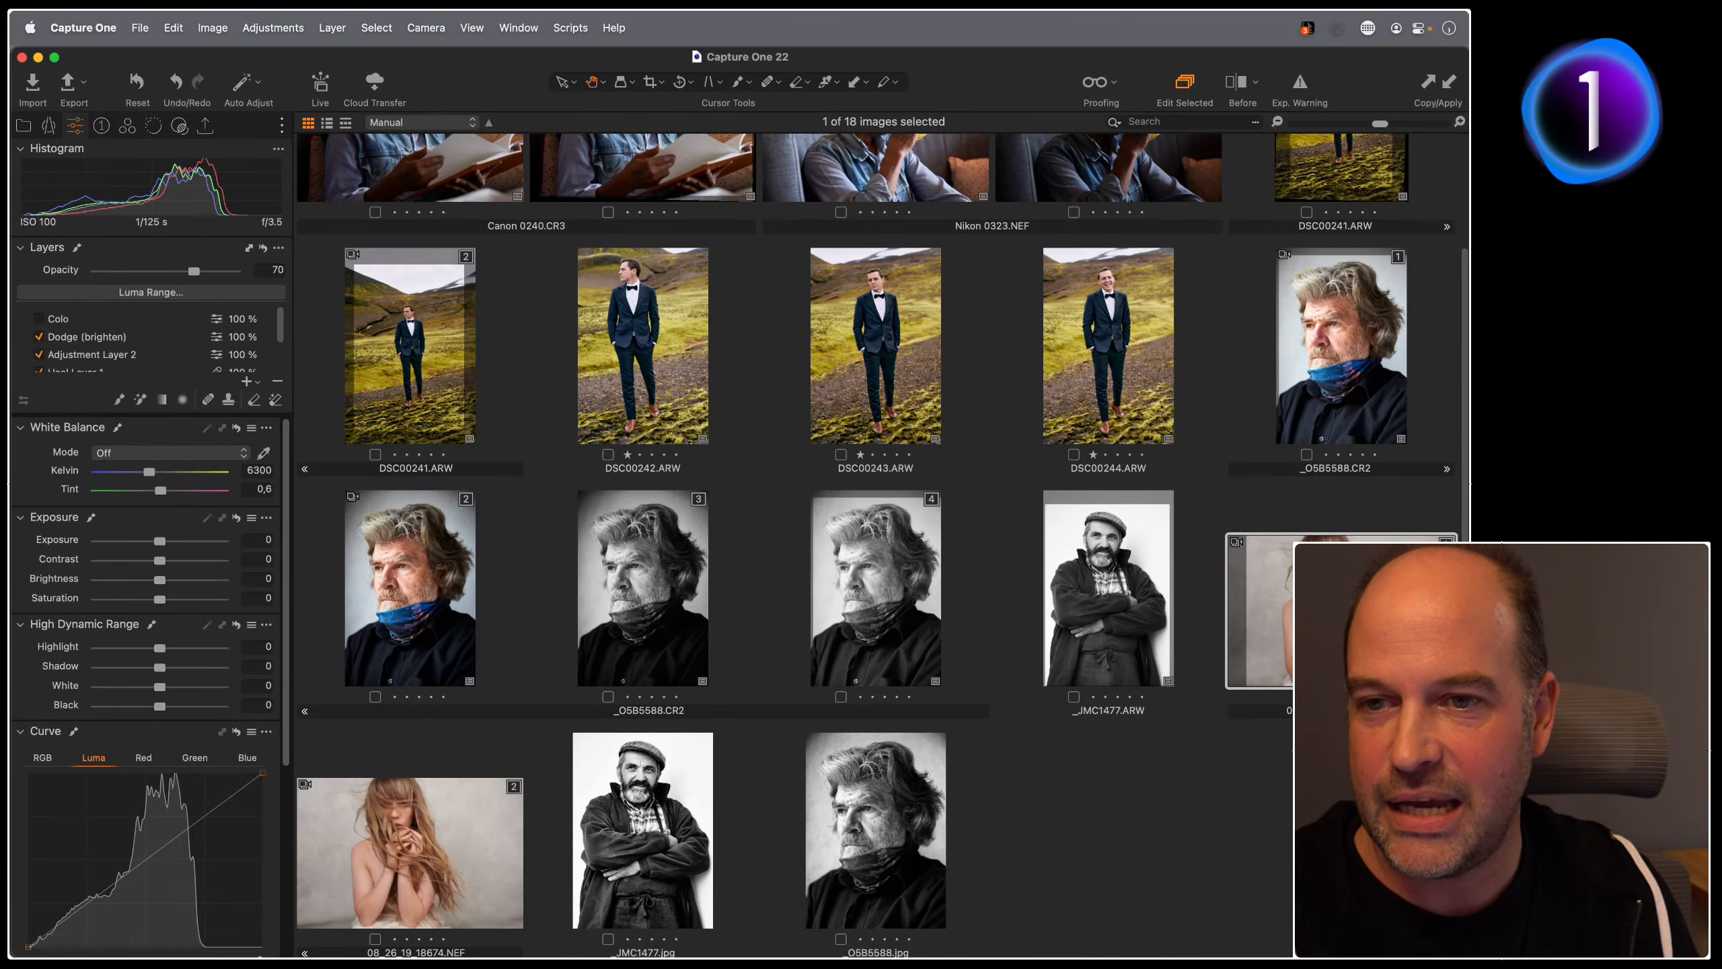
double_click(1315, 610)
double_click(728, 367)
left_click_drag(789, 420, 868, 475)
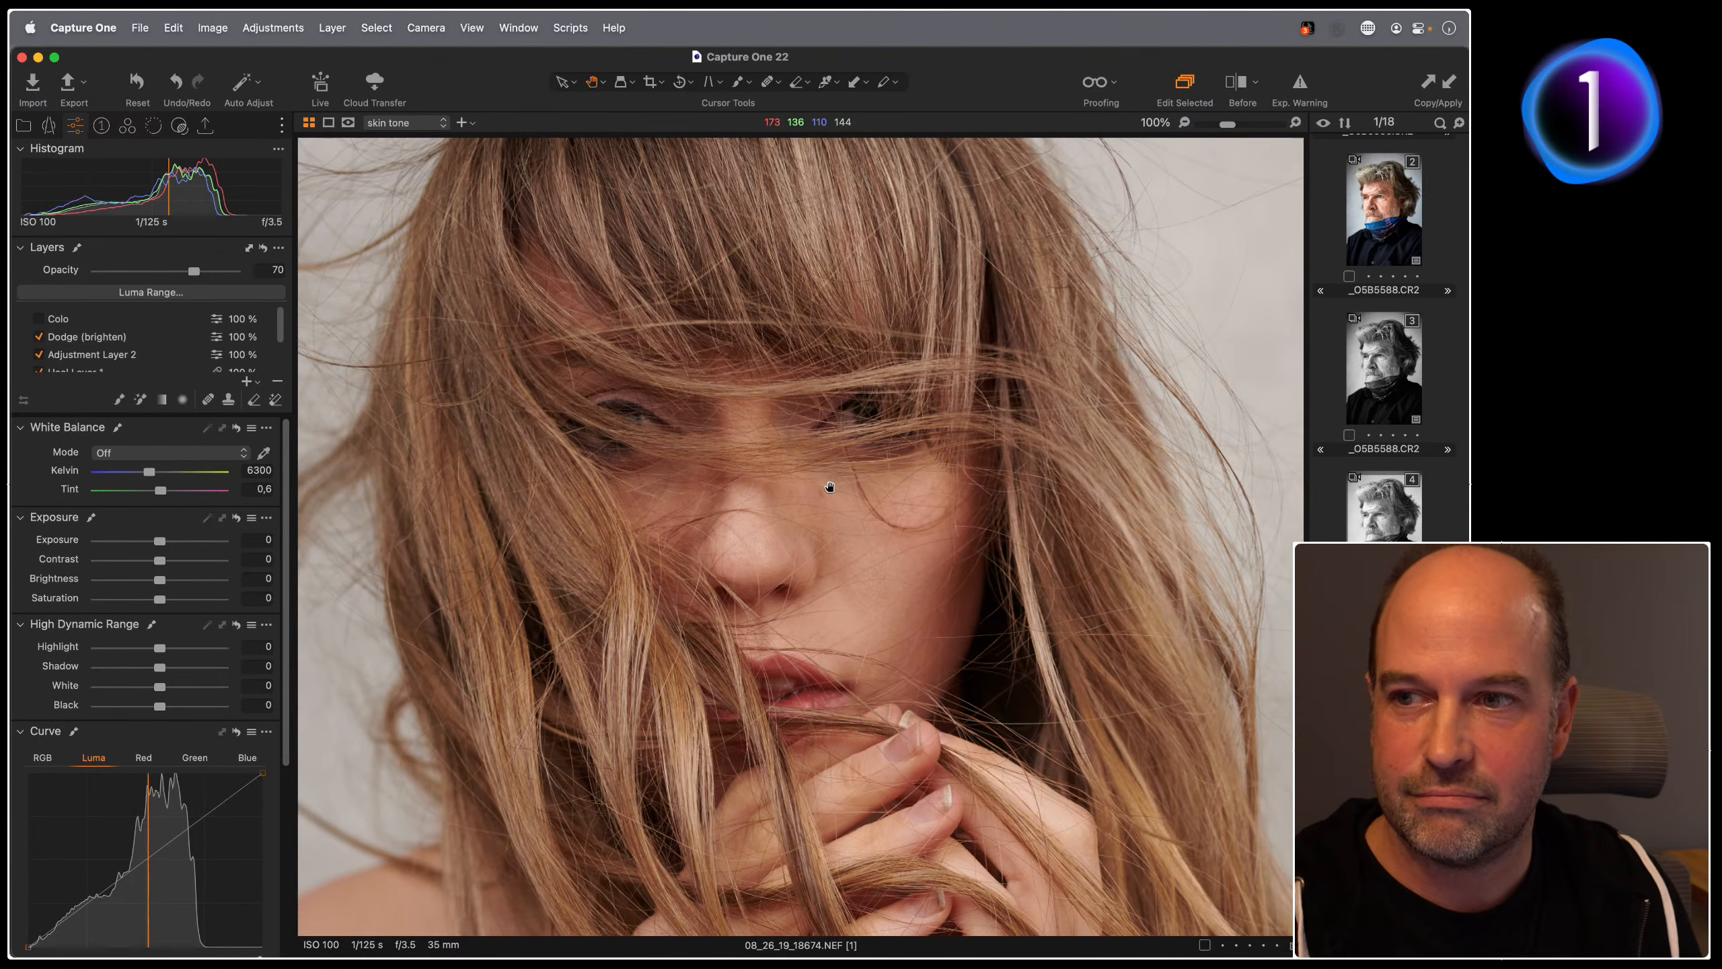
double_click(807, 595)
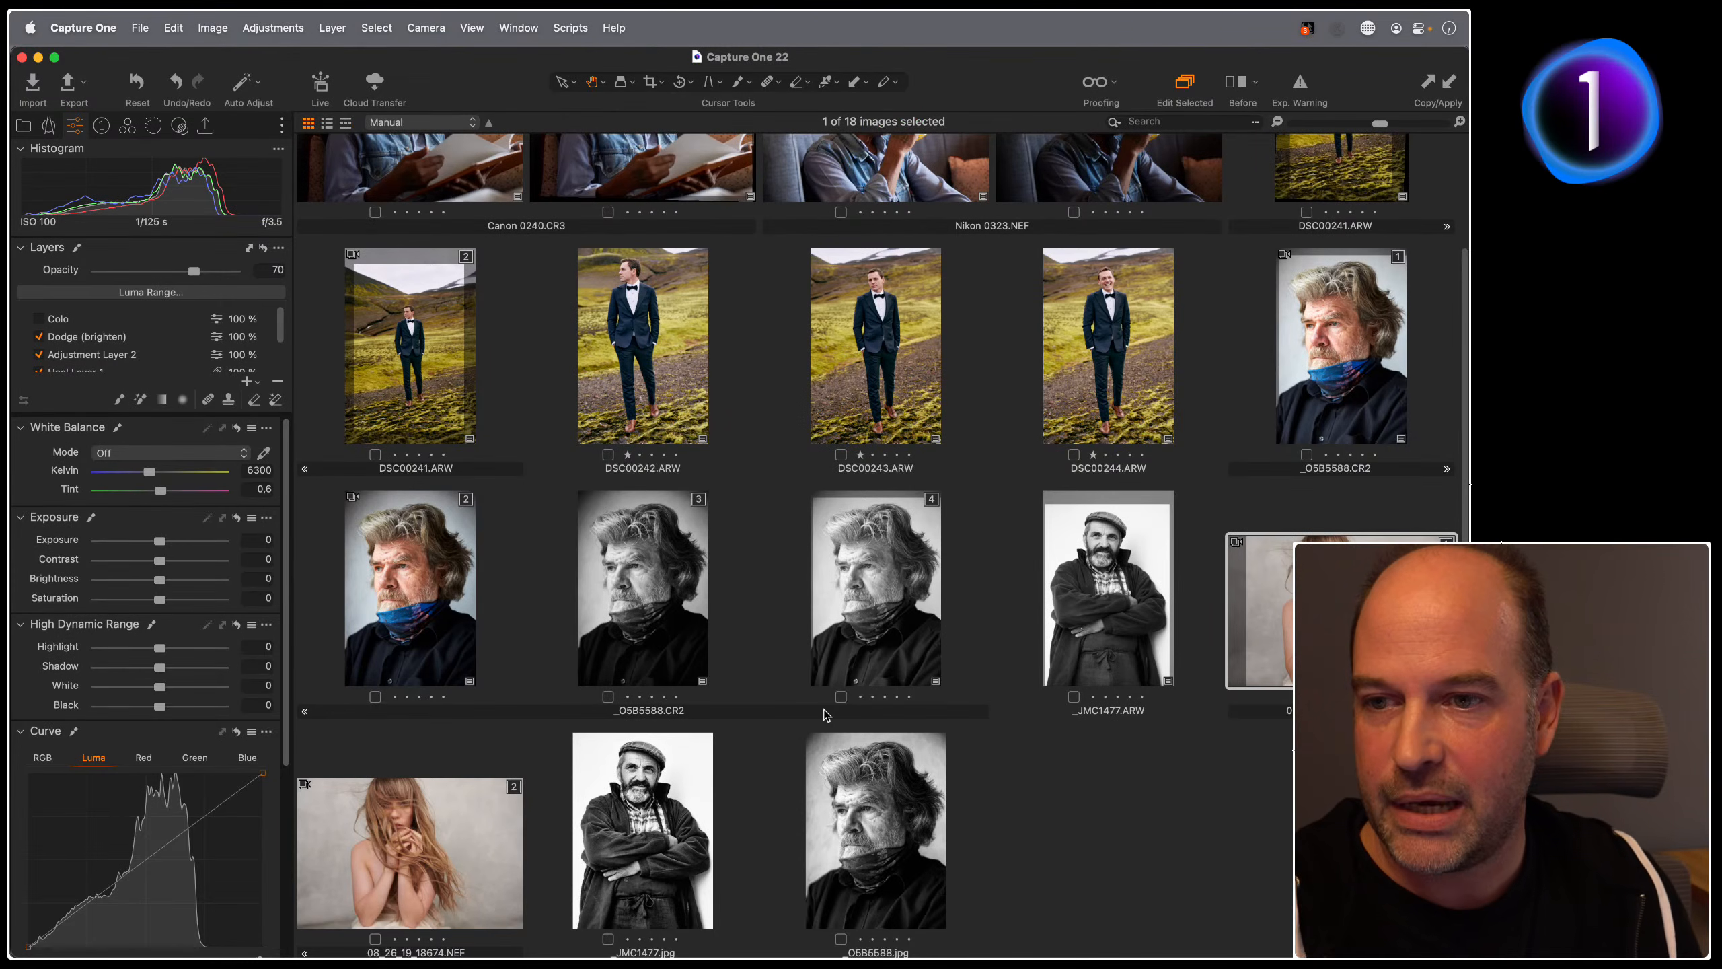
Step: Reopen the black-and-white portrait of the man in the cap and examine his jacket, hands and bearded face at 100%
double_click(1123, 600)
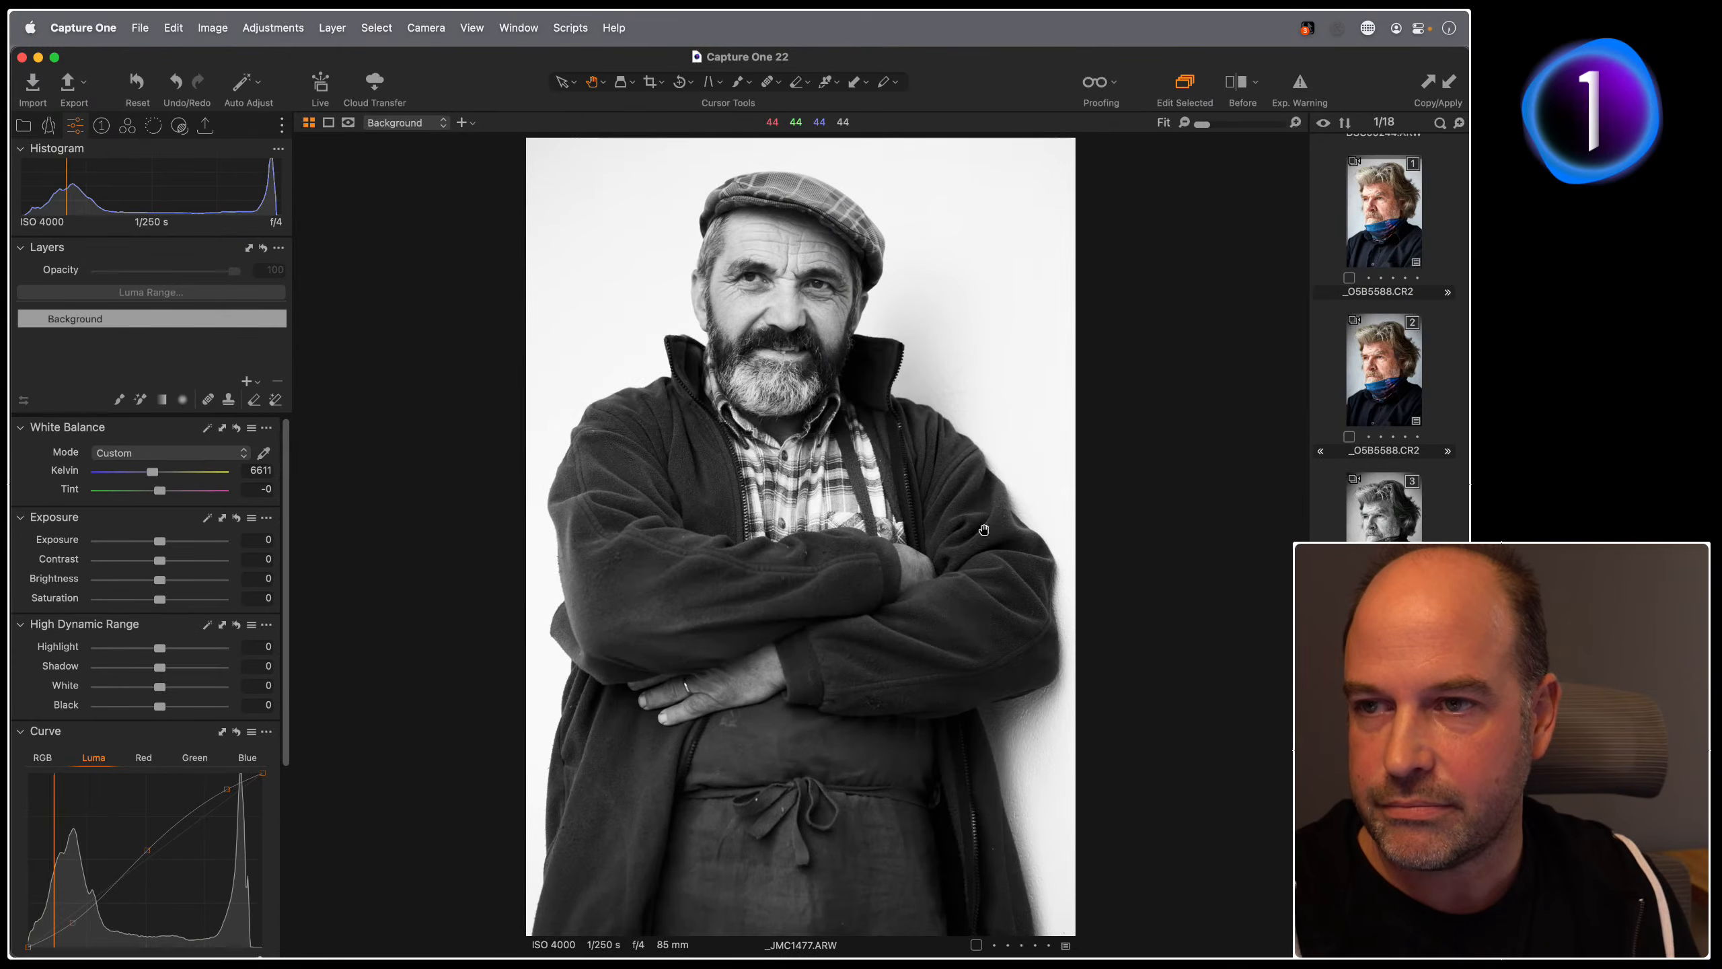
left_click(850, 386)
key("super+plus")
left_click_drag(447, 401, 501, 518)
left_click_drag(661, 701, 651, 482)
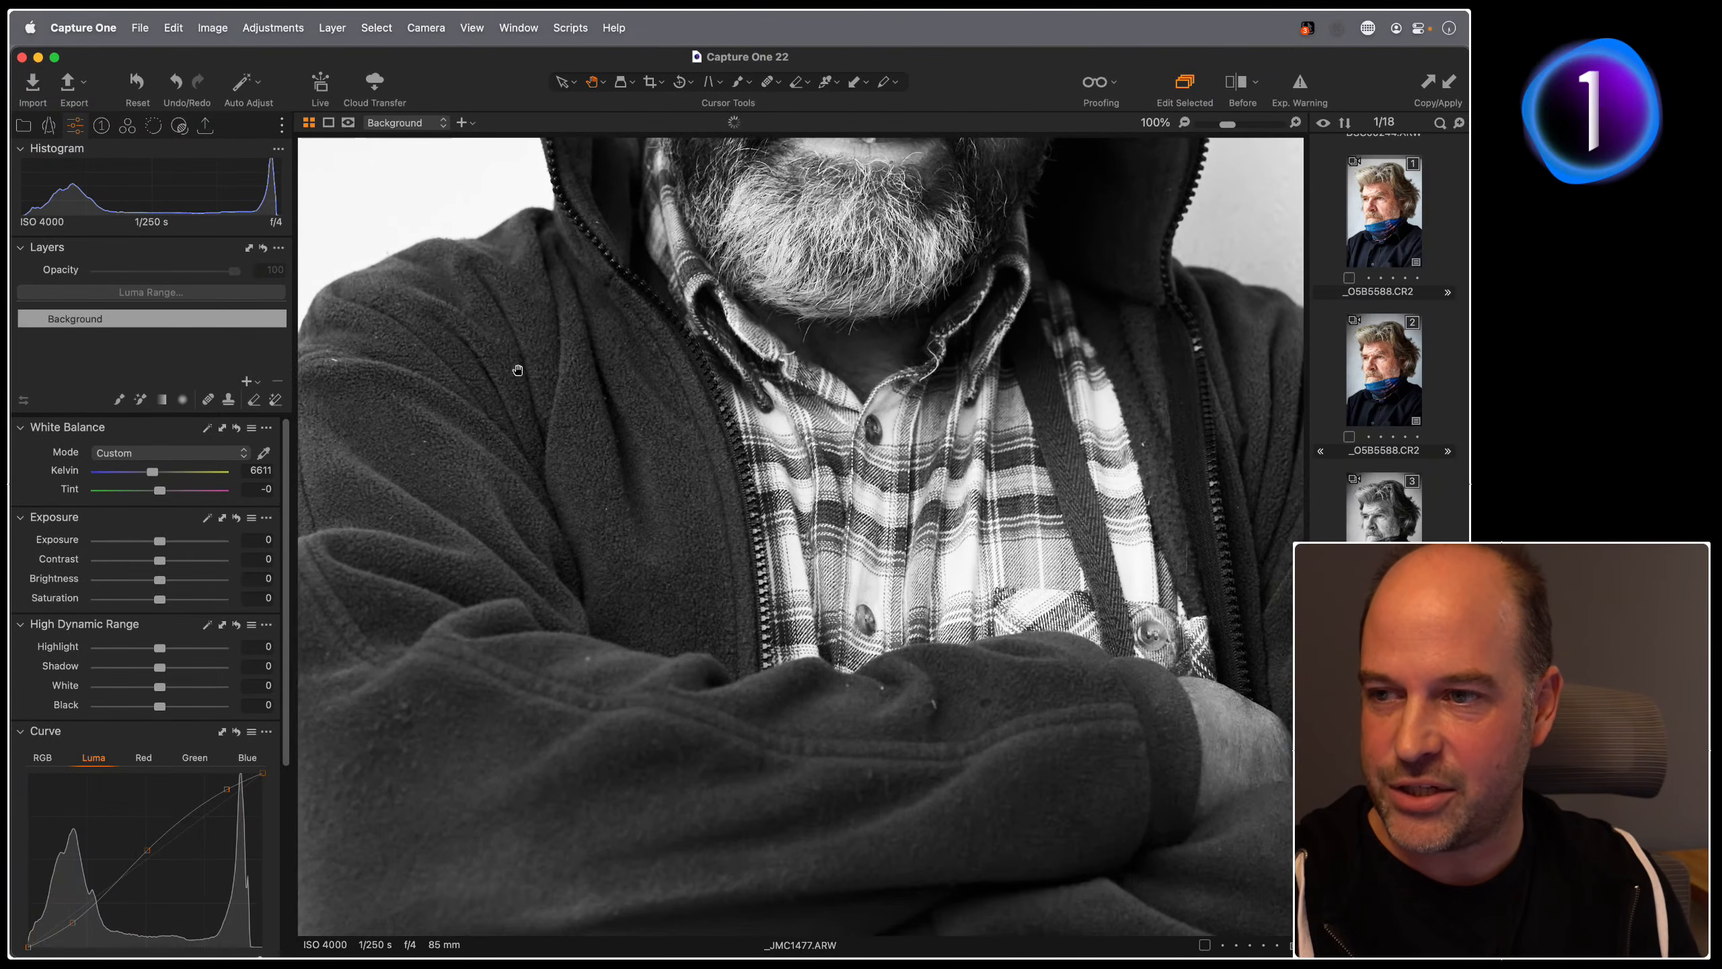
scroll(880, 735, "down", 10)
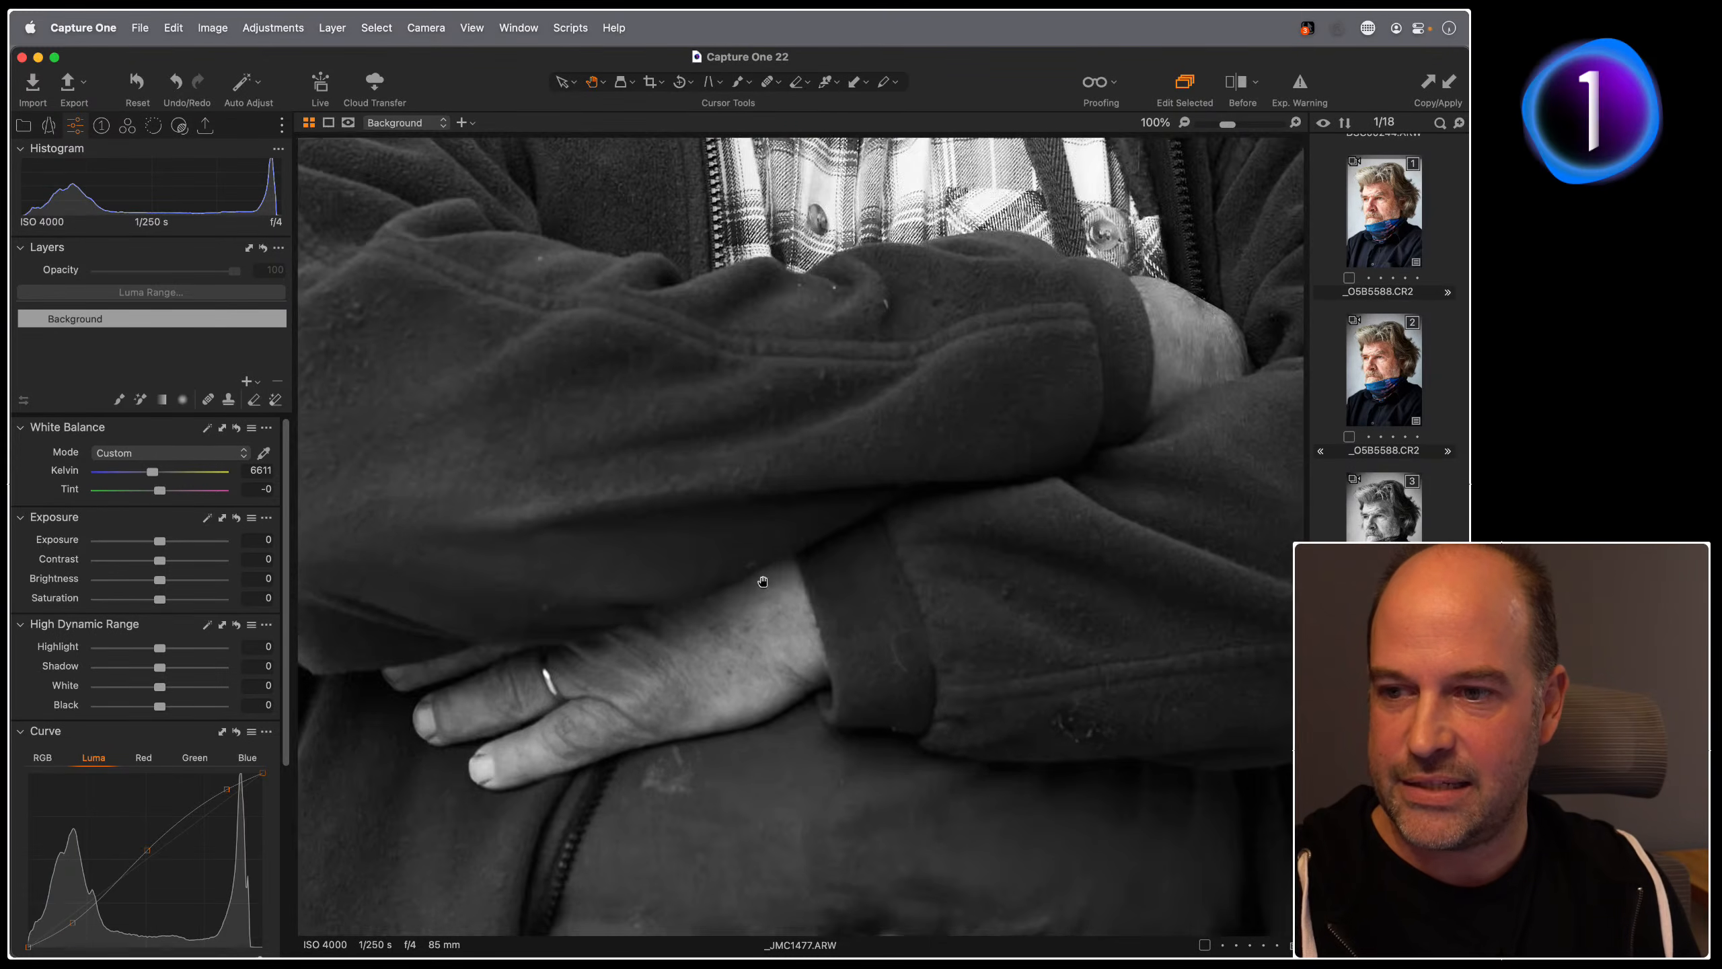
scroll(858, 663, "up", 15)
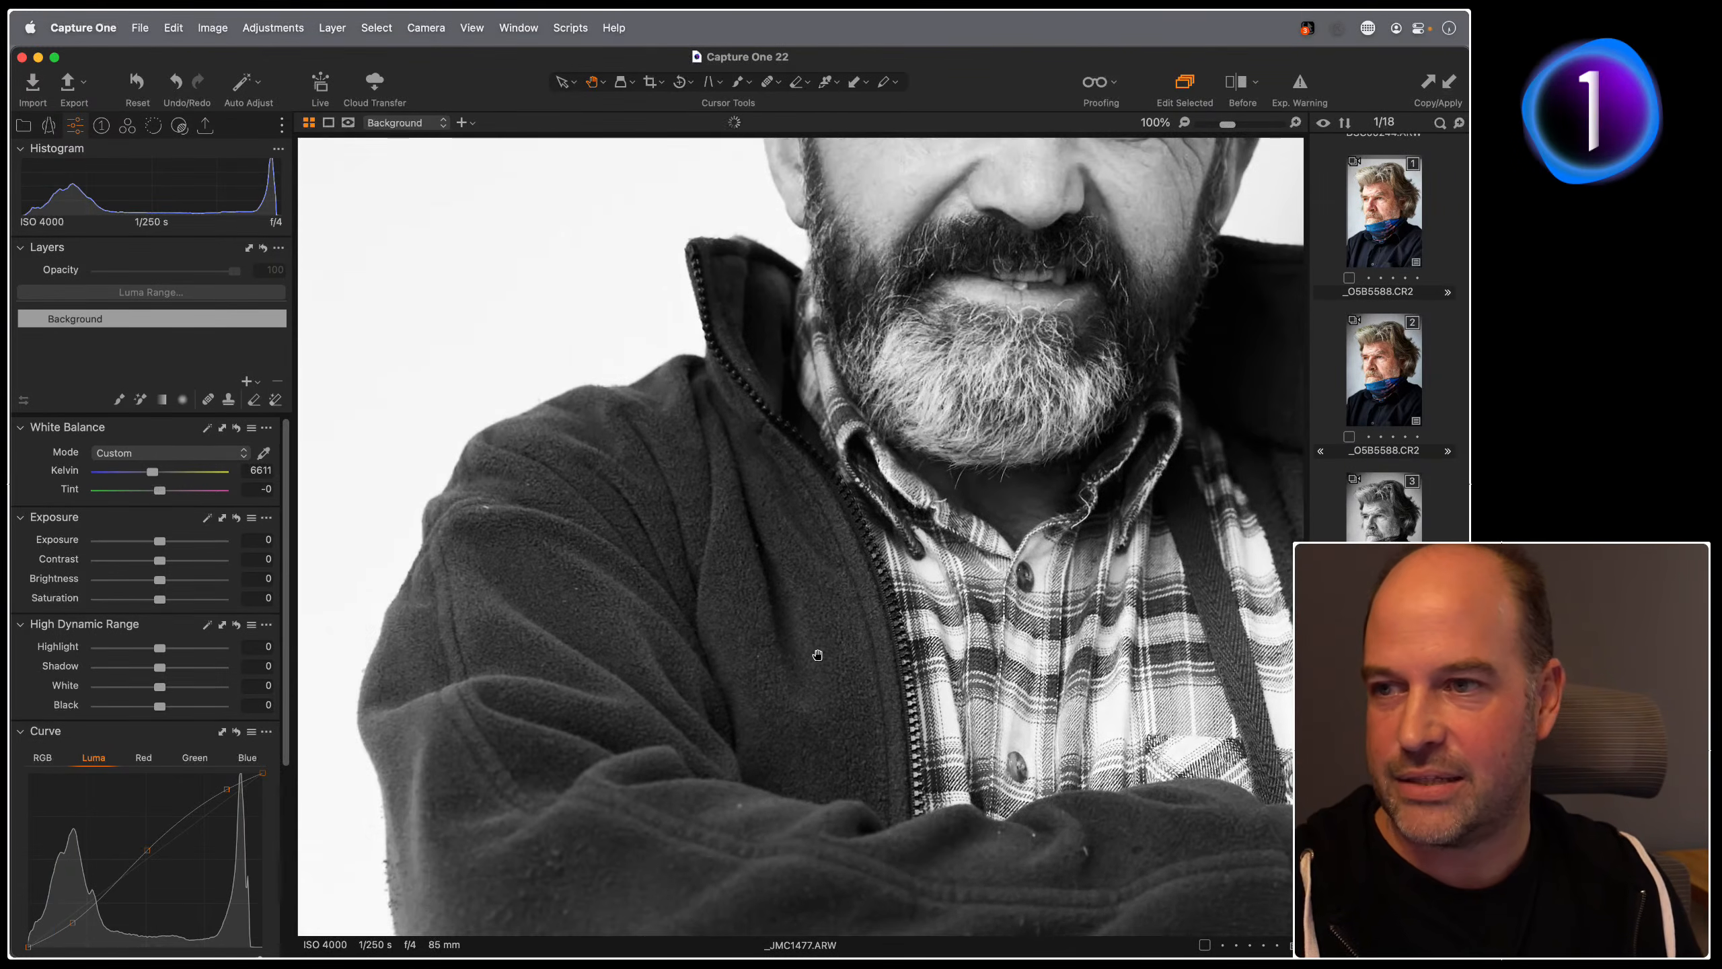
left_click_drag(776, 611, 626, 798)
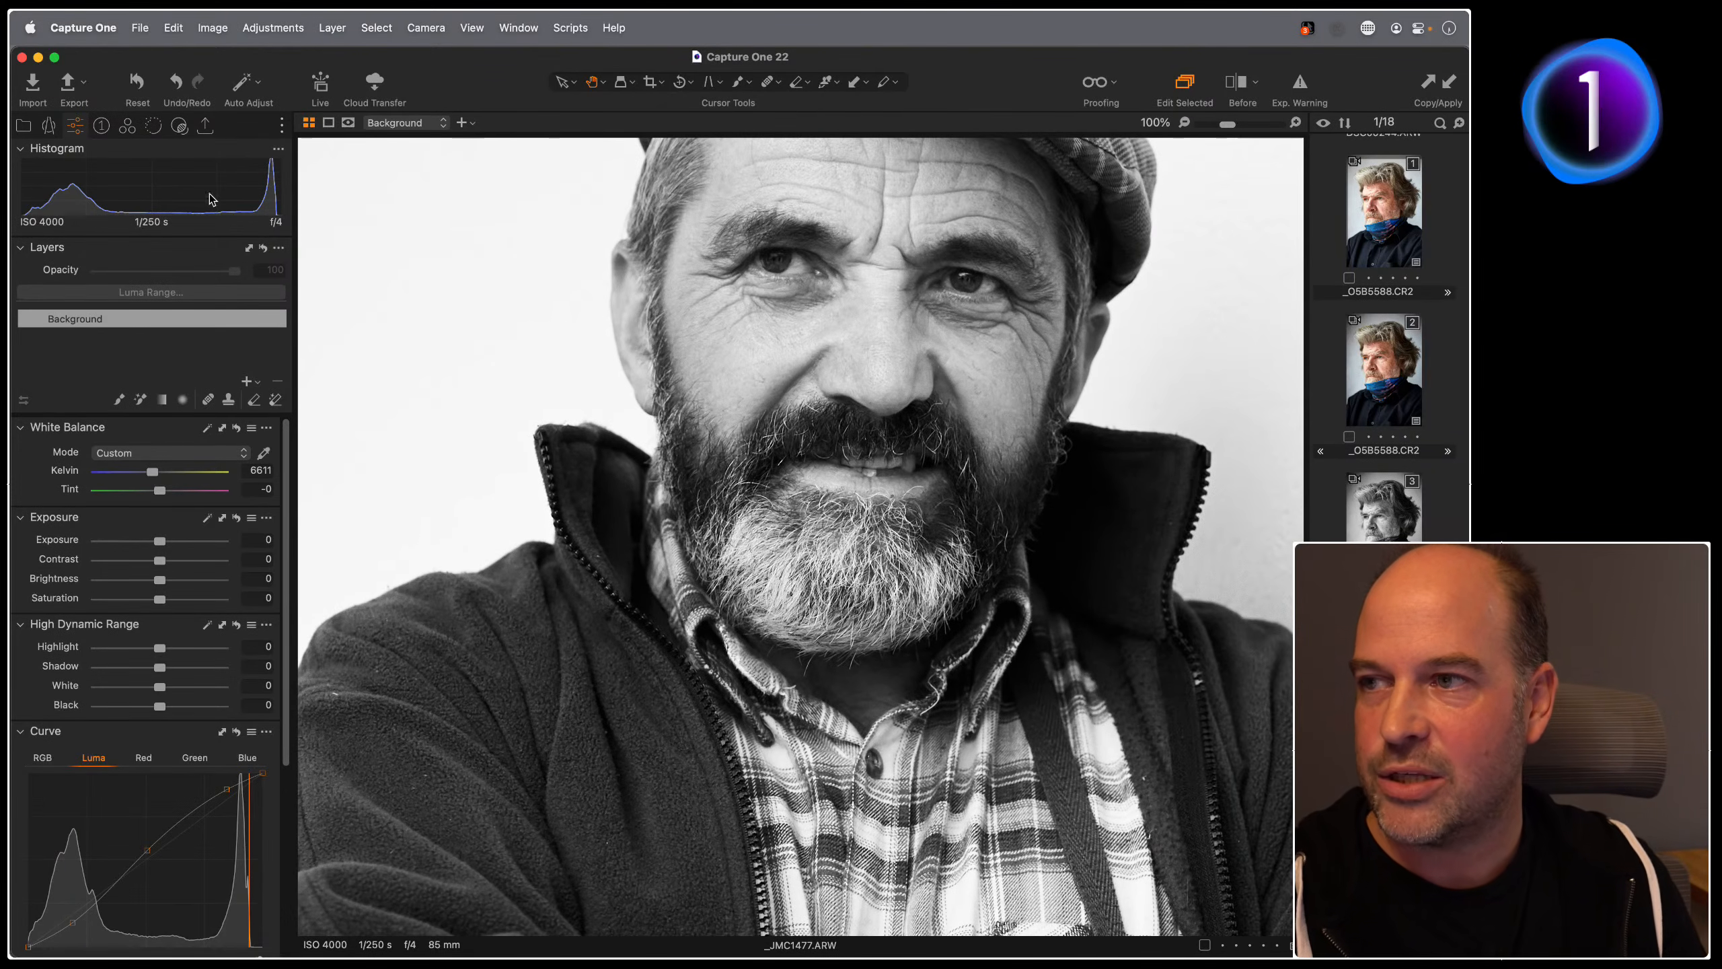
Step: Soften the man's portrait by setting Clarity to -18 on the Background layer
left_click(179, 126)
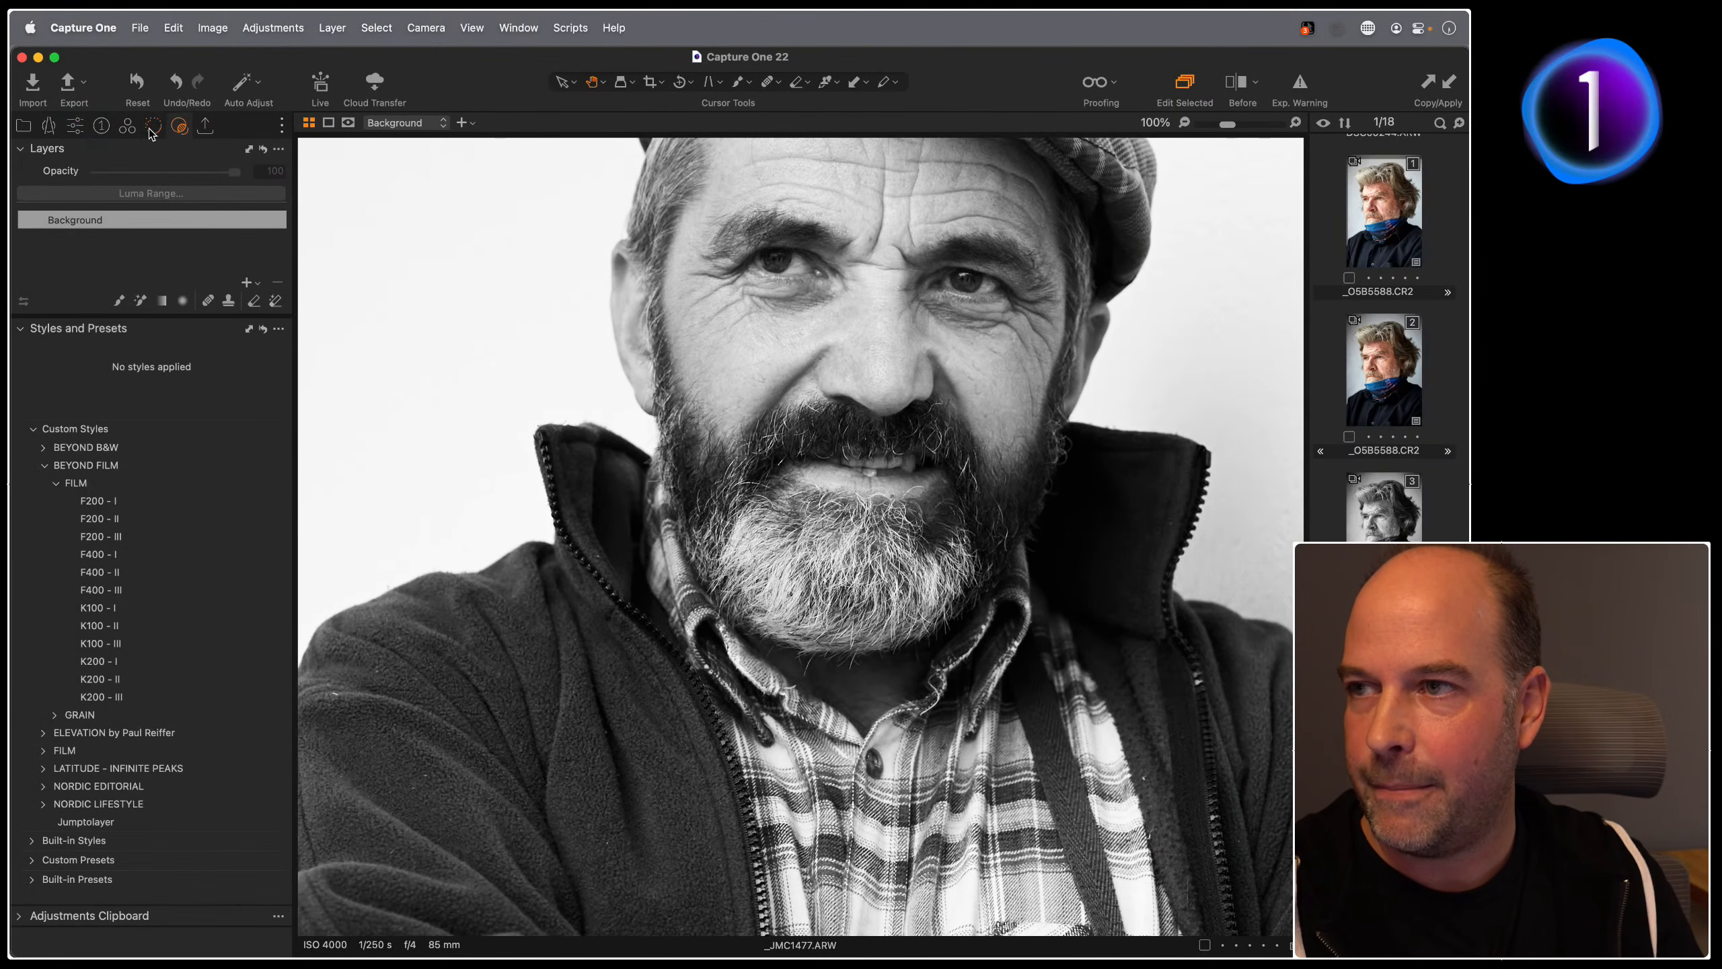
left_click(153, 128)
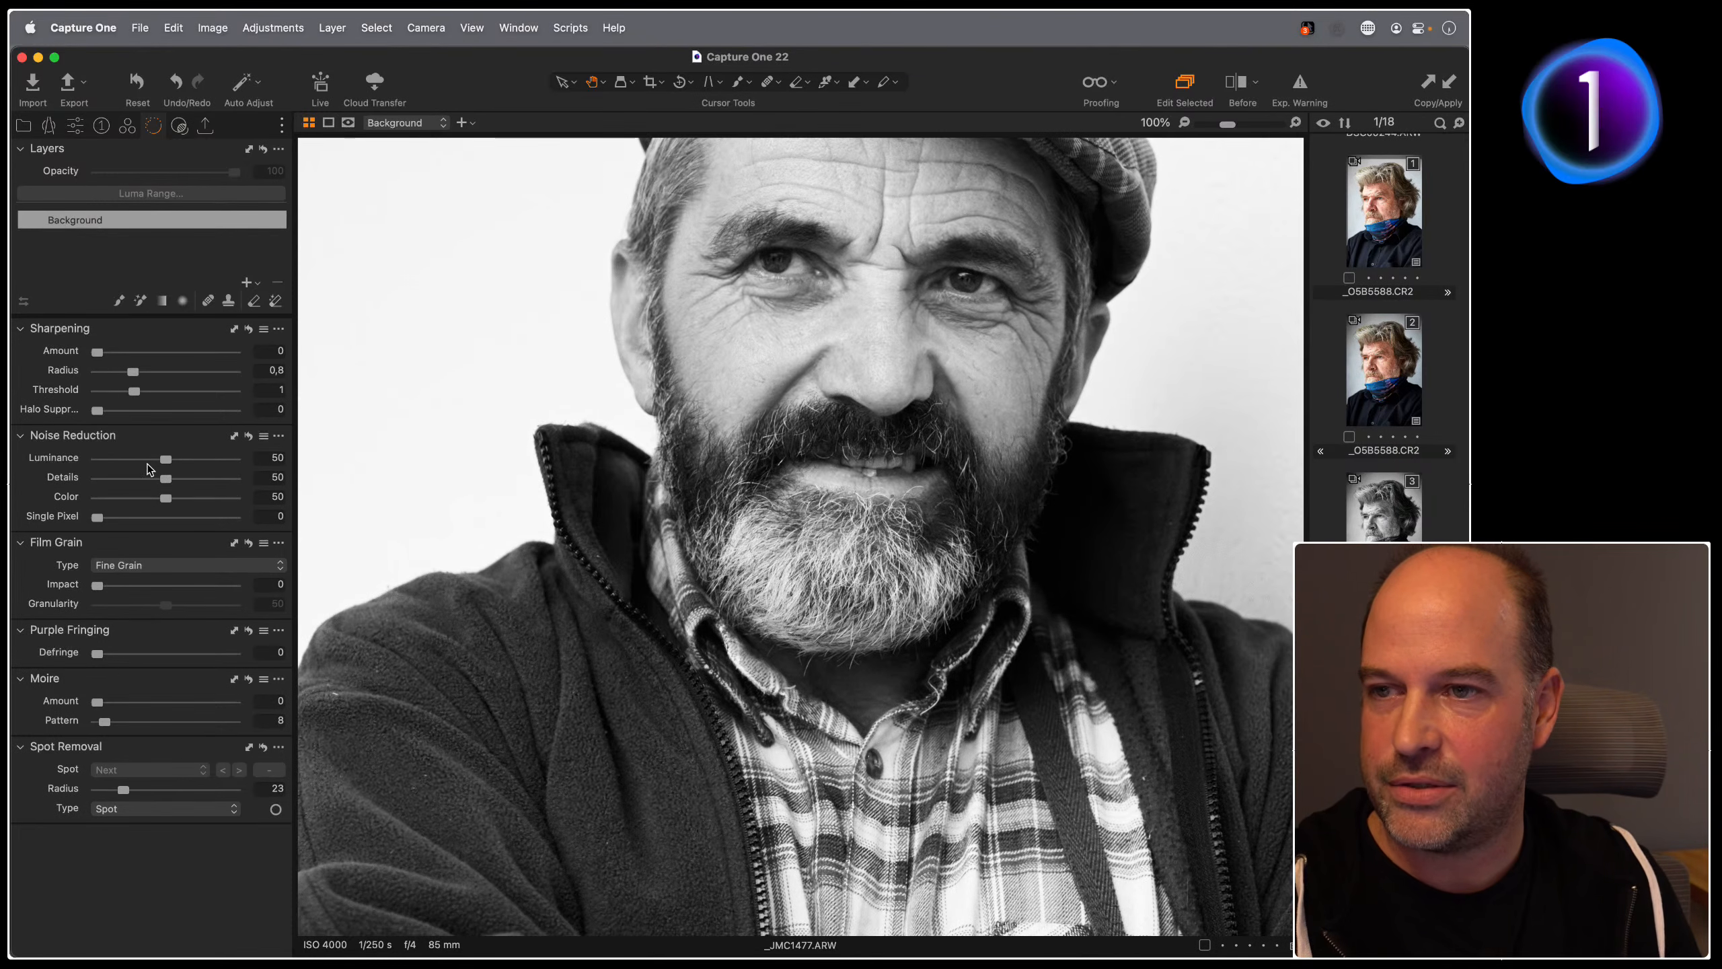
left_click(77, 126)
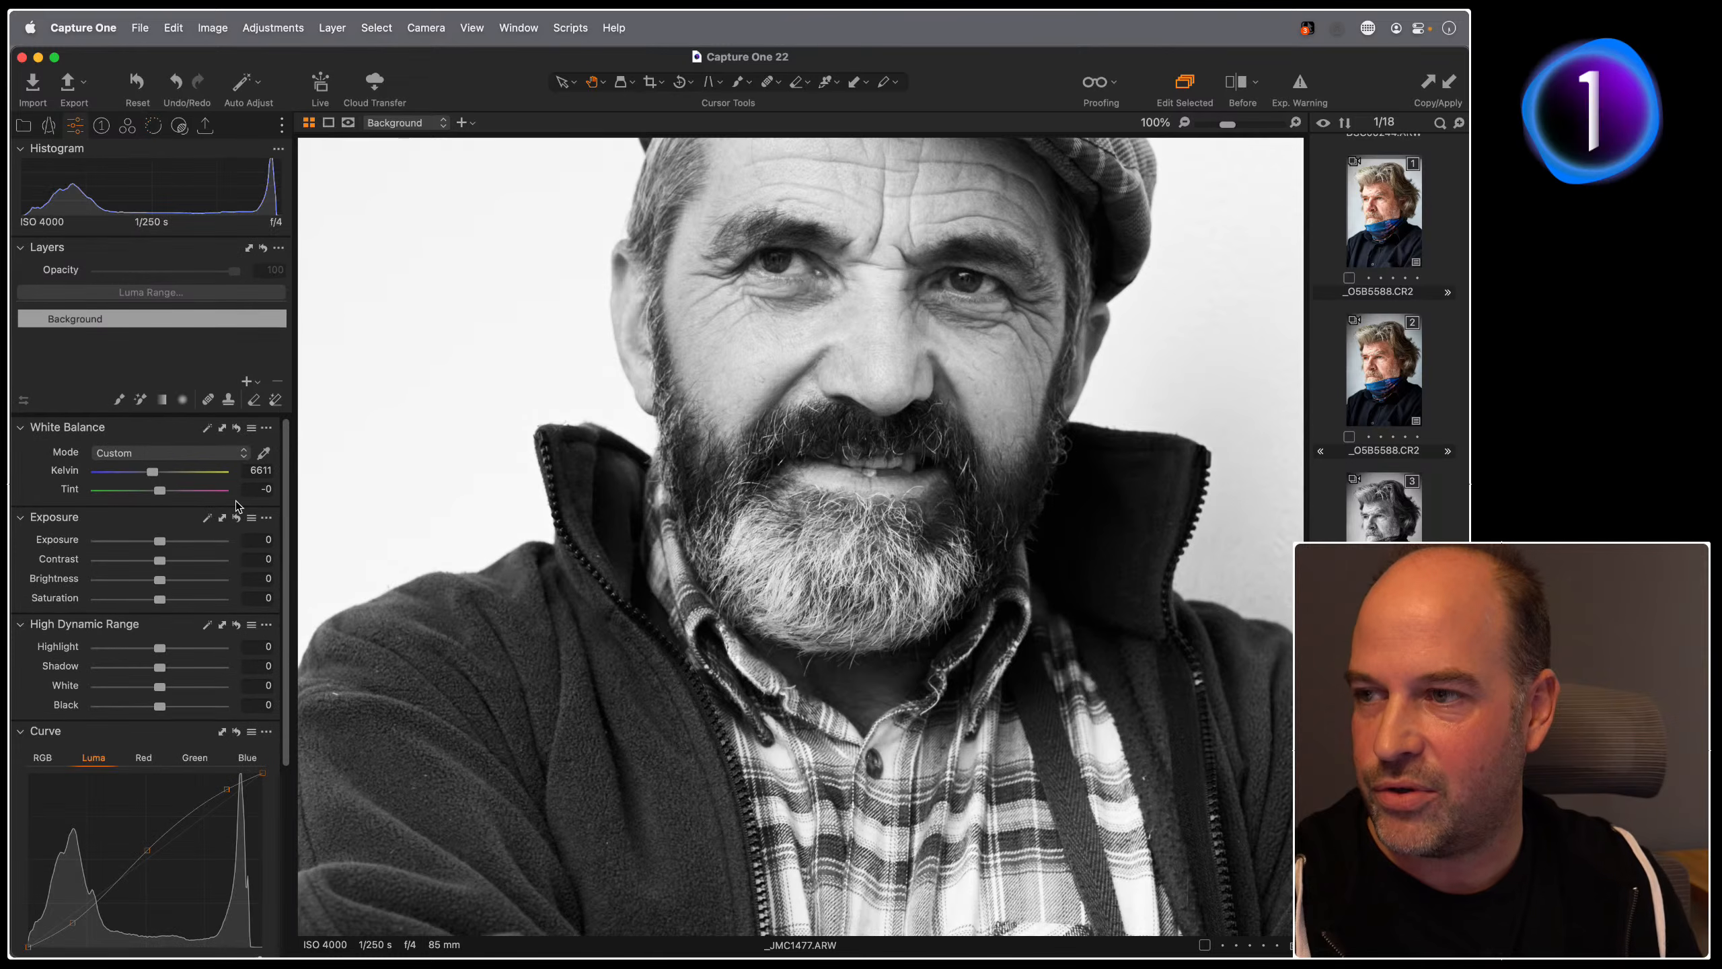
scroll(182, 634, "down", 5)
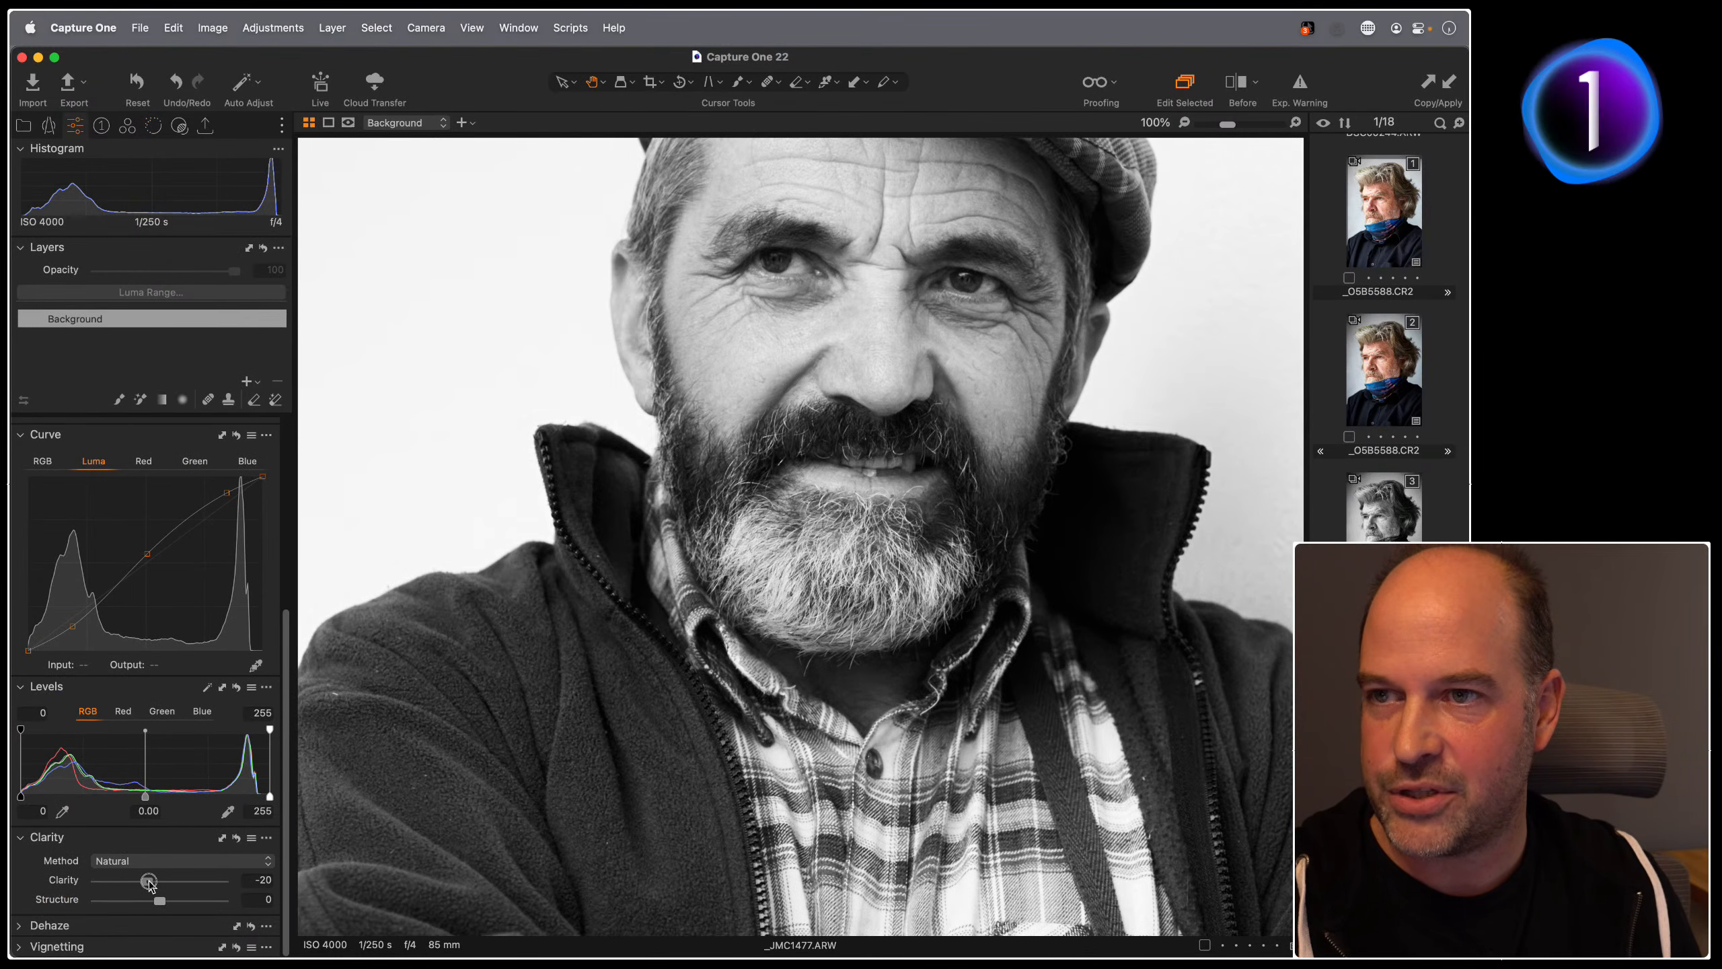
left_click_drag(520, 764, 584, 586)
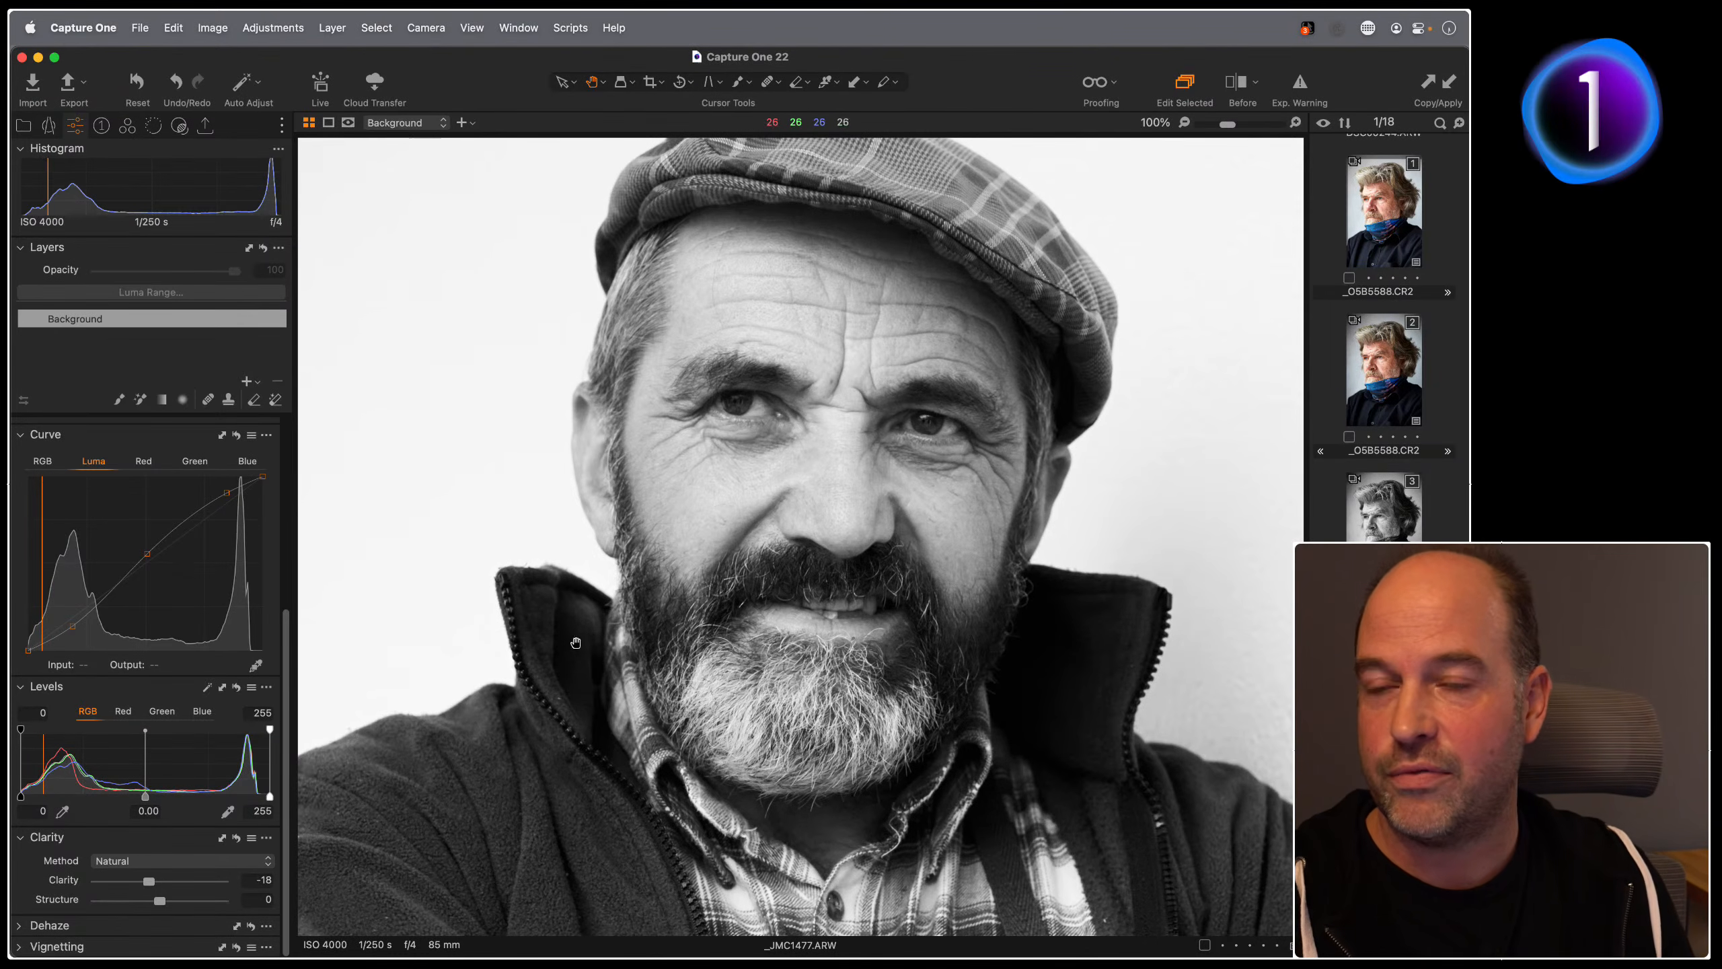
Step: Add a new adjustment layer to the man's portrait and name it Sharpening
left_click(248, 382)
left_click(252, 407)
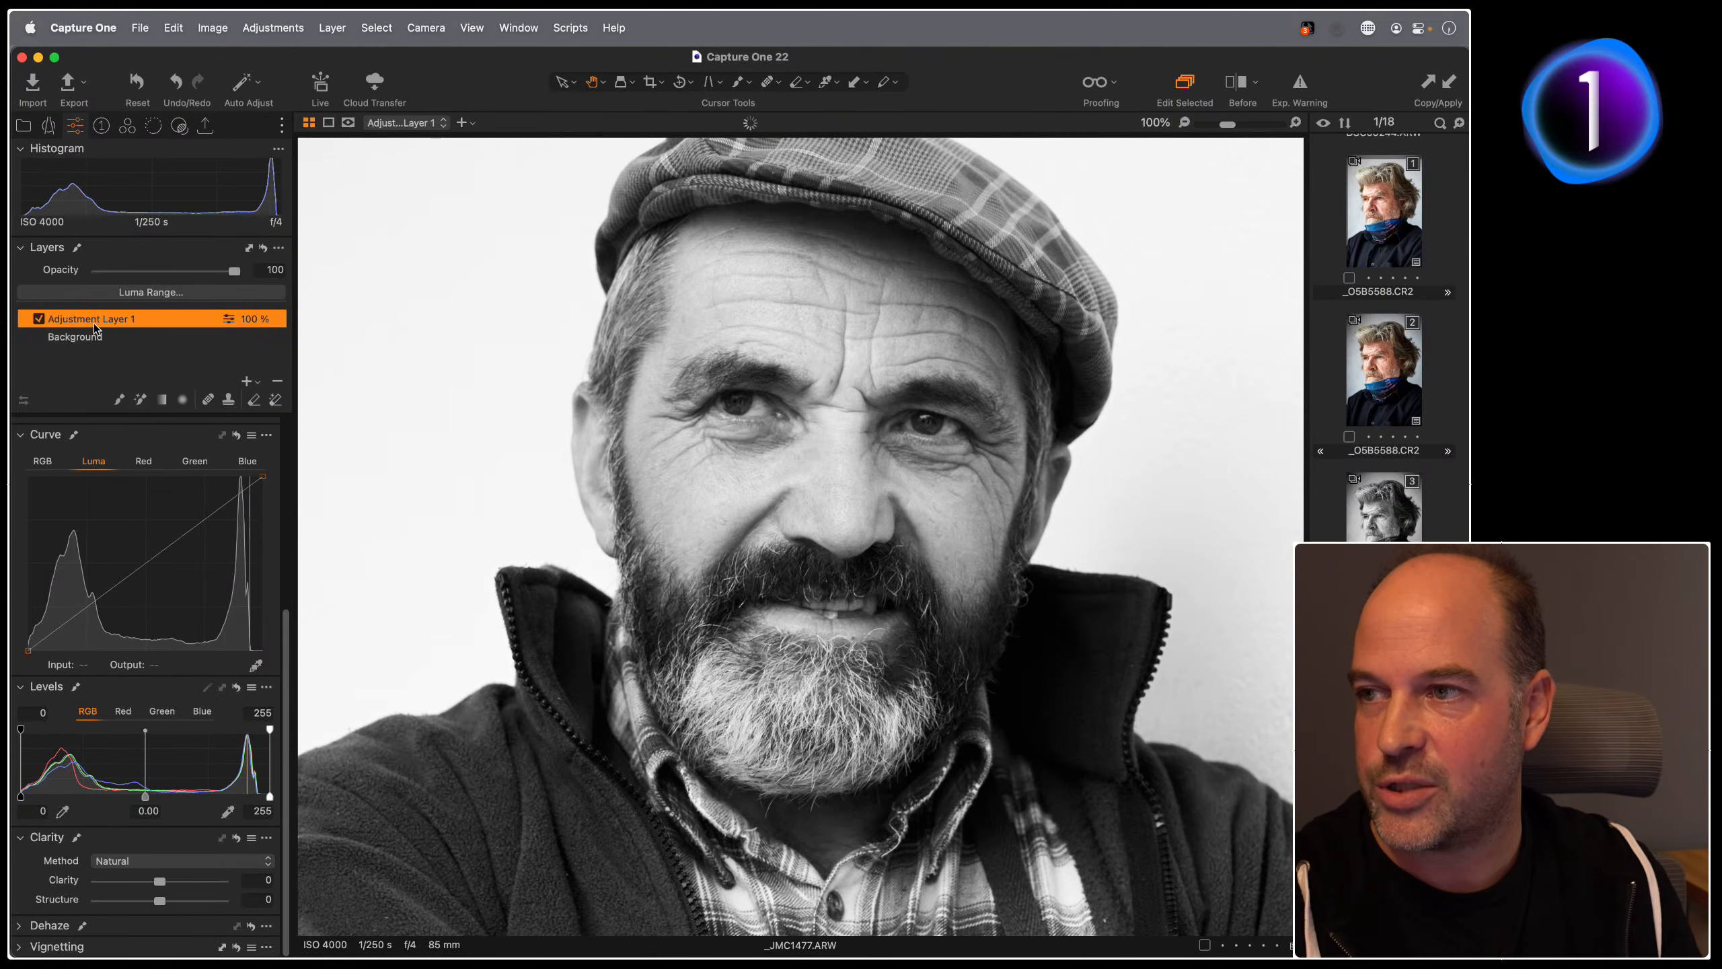
type("Sharp")
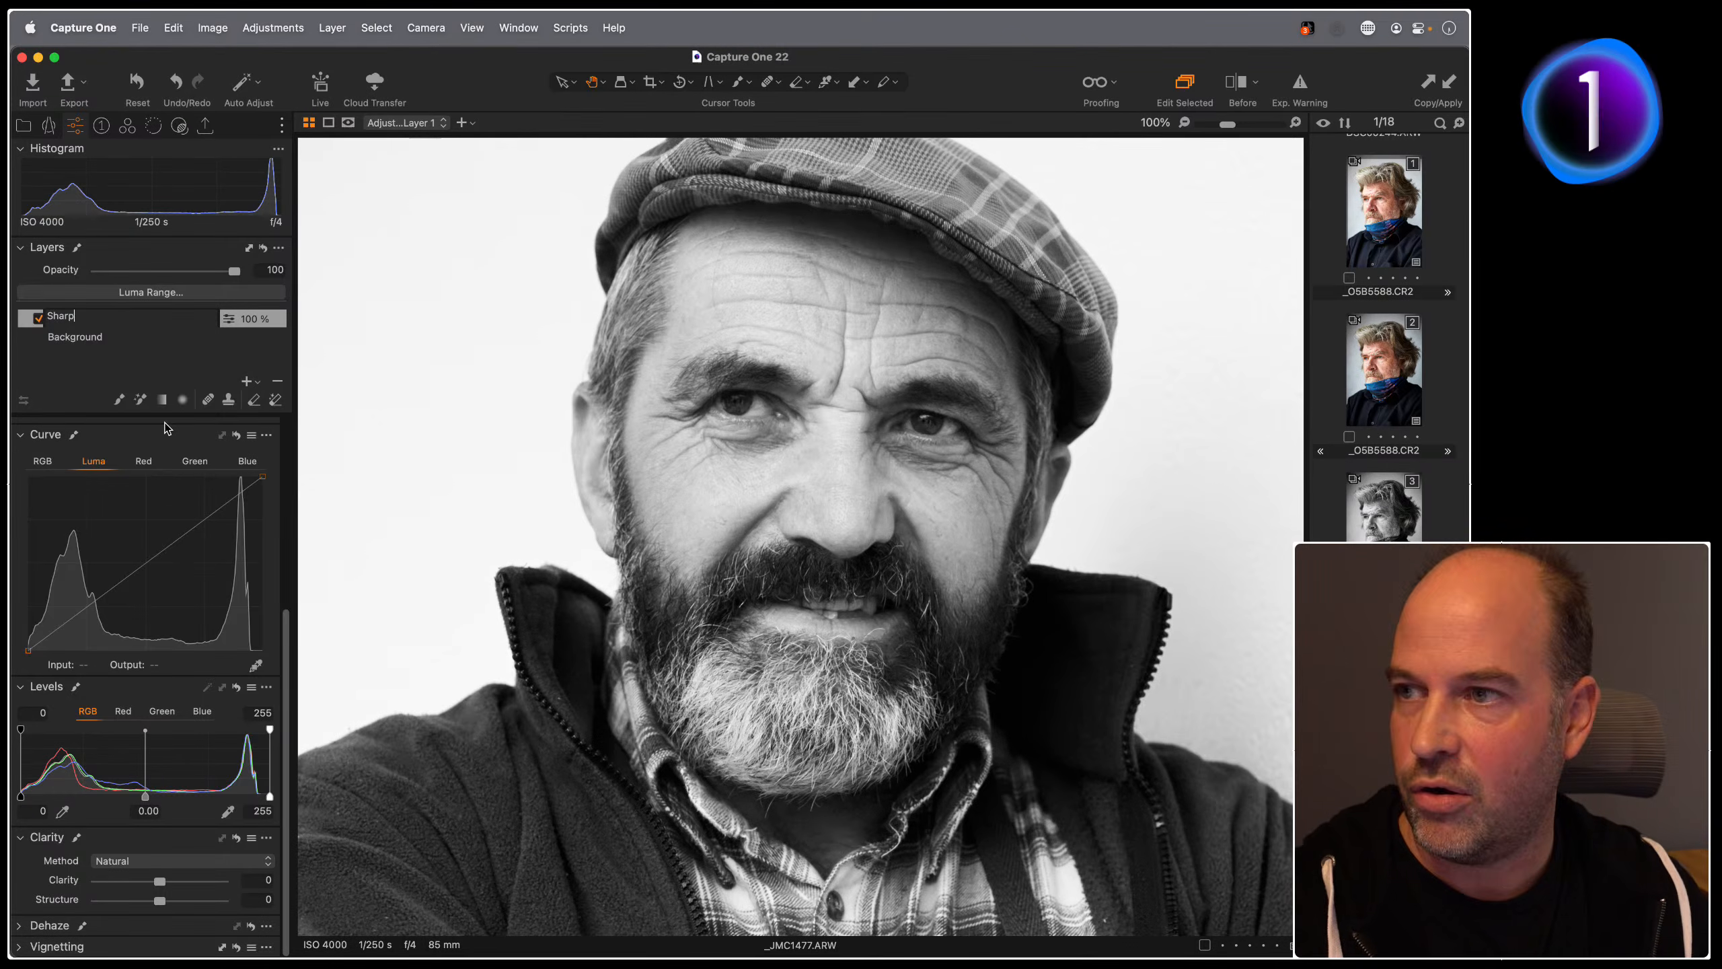
type("ening")
key("Return")
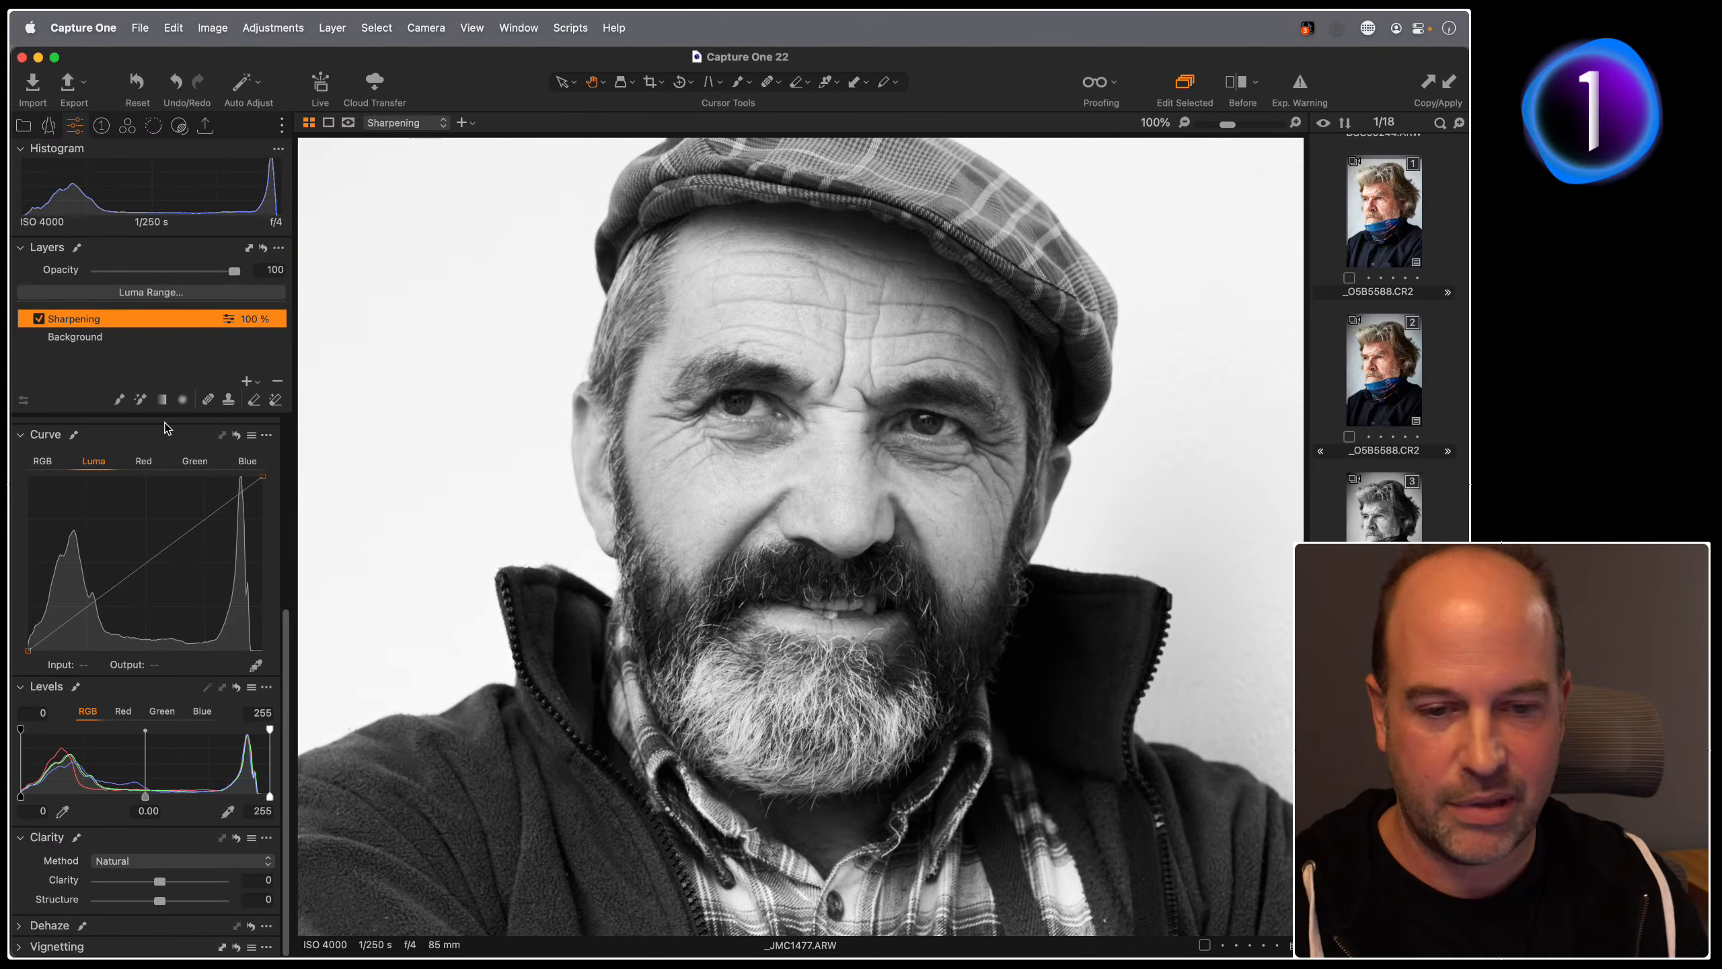
Step: On the Sharpening layer, try a sharpening Amount of 1,000, and settle on Halo Suppression 43 and Amount 368
scroll(1083, 586, "up", 3)
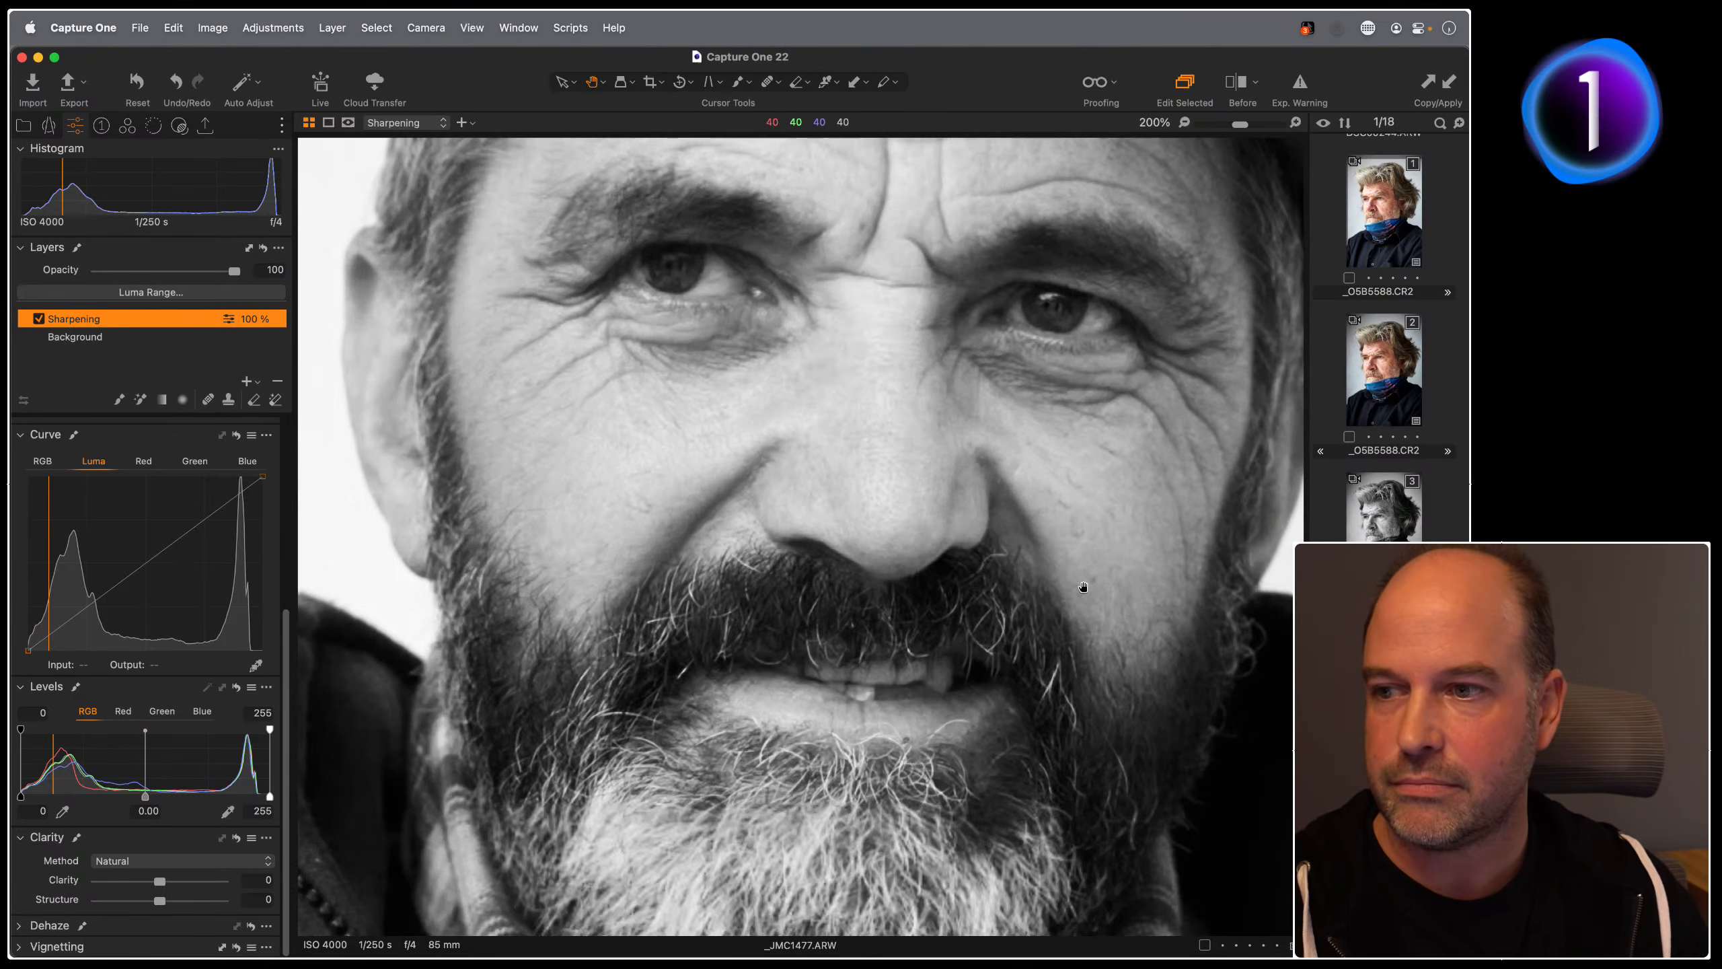
left_click_drag(787, 585, 810, 488)
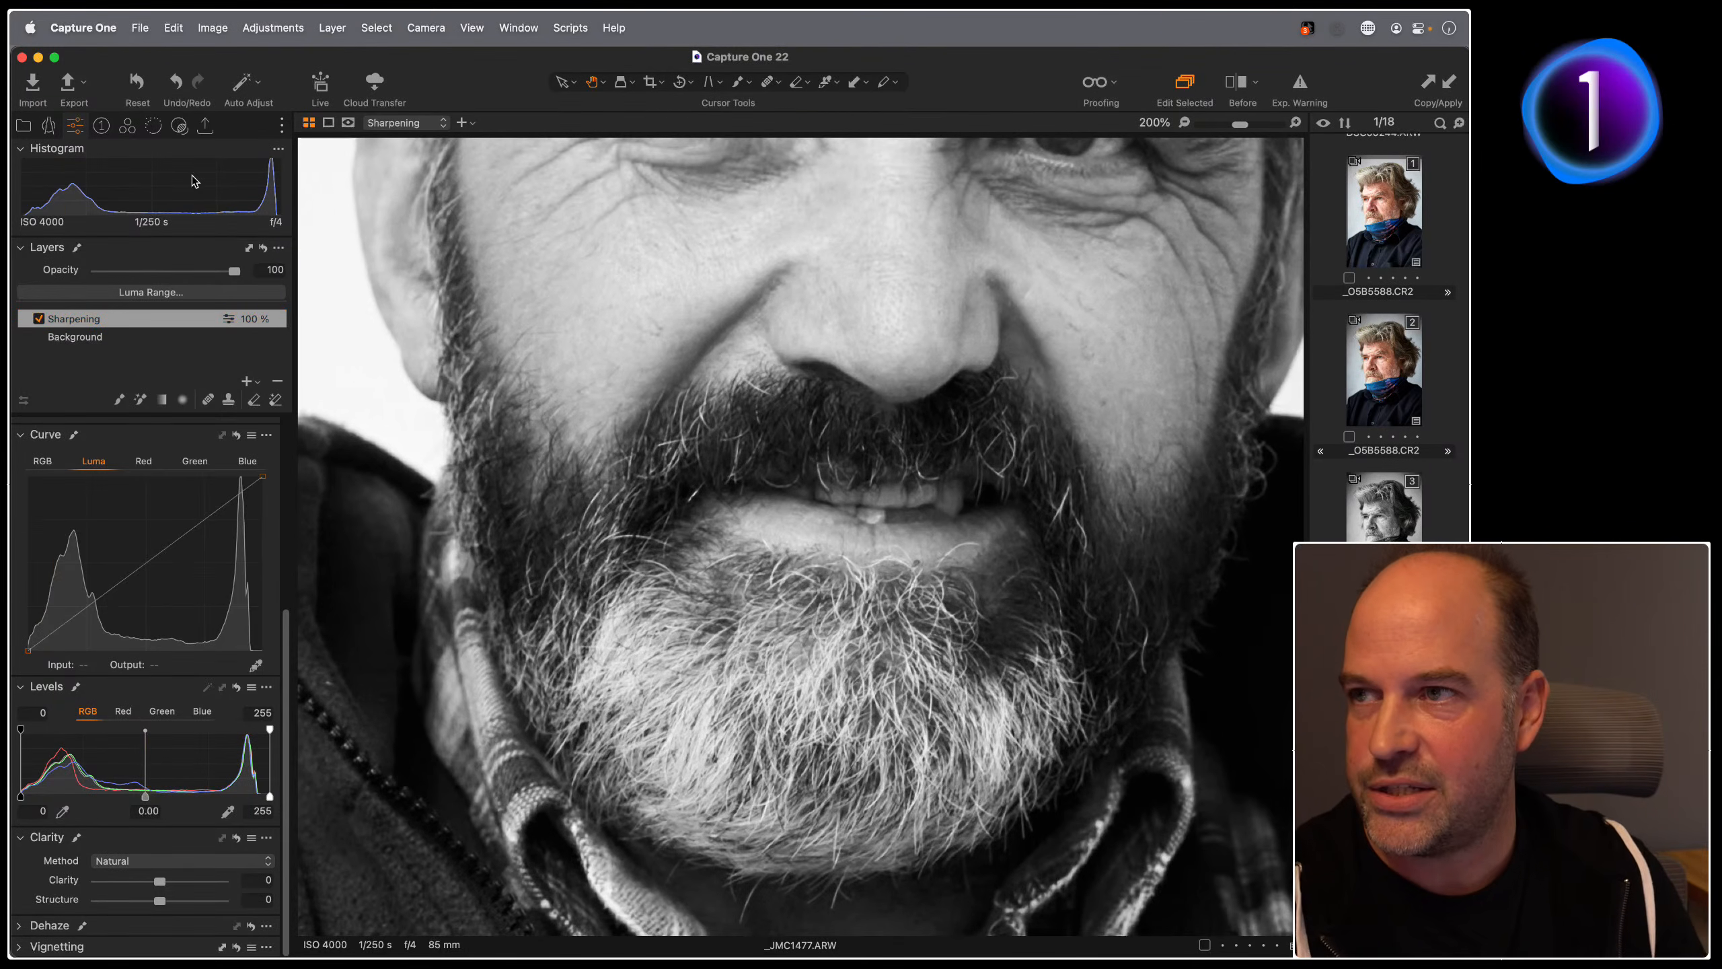
left_click(170, 129)
left_click(153, 125)
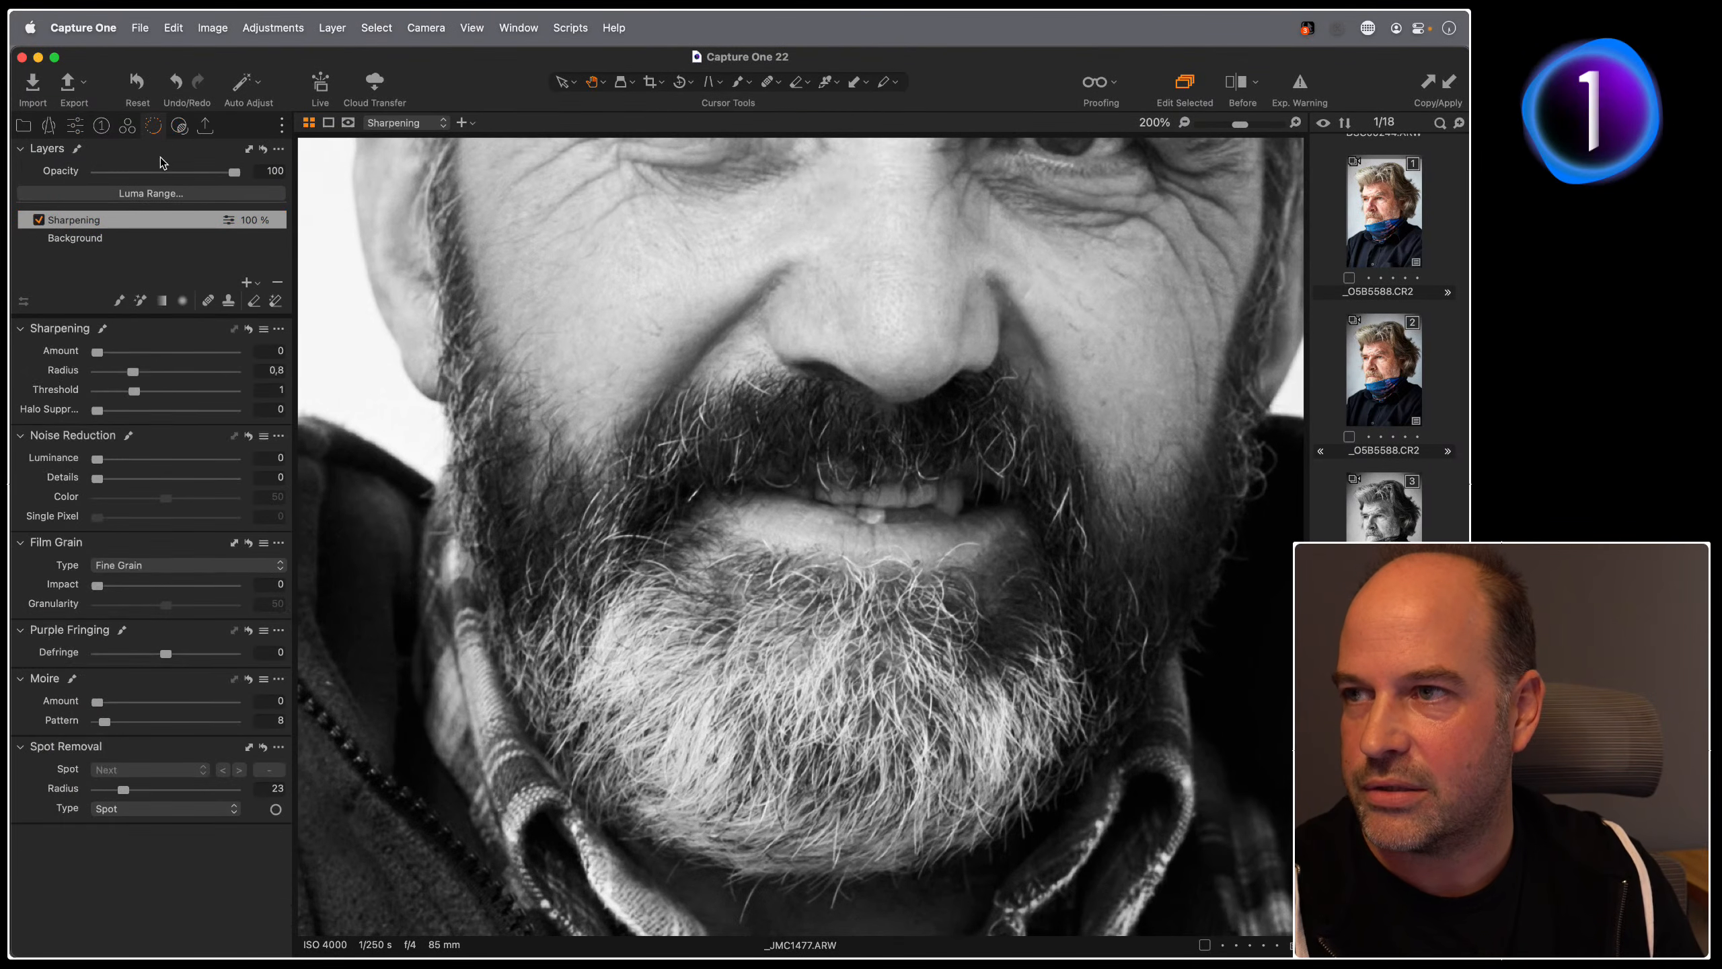
left_click_drag(99, 354, 116, 355)
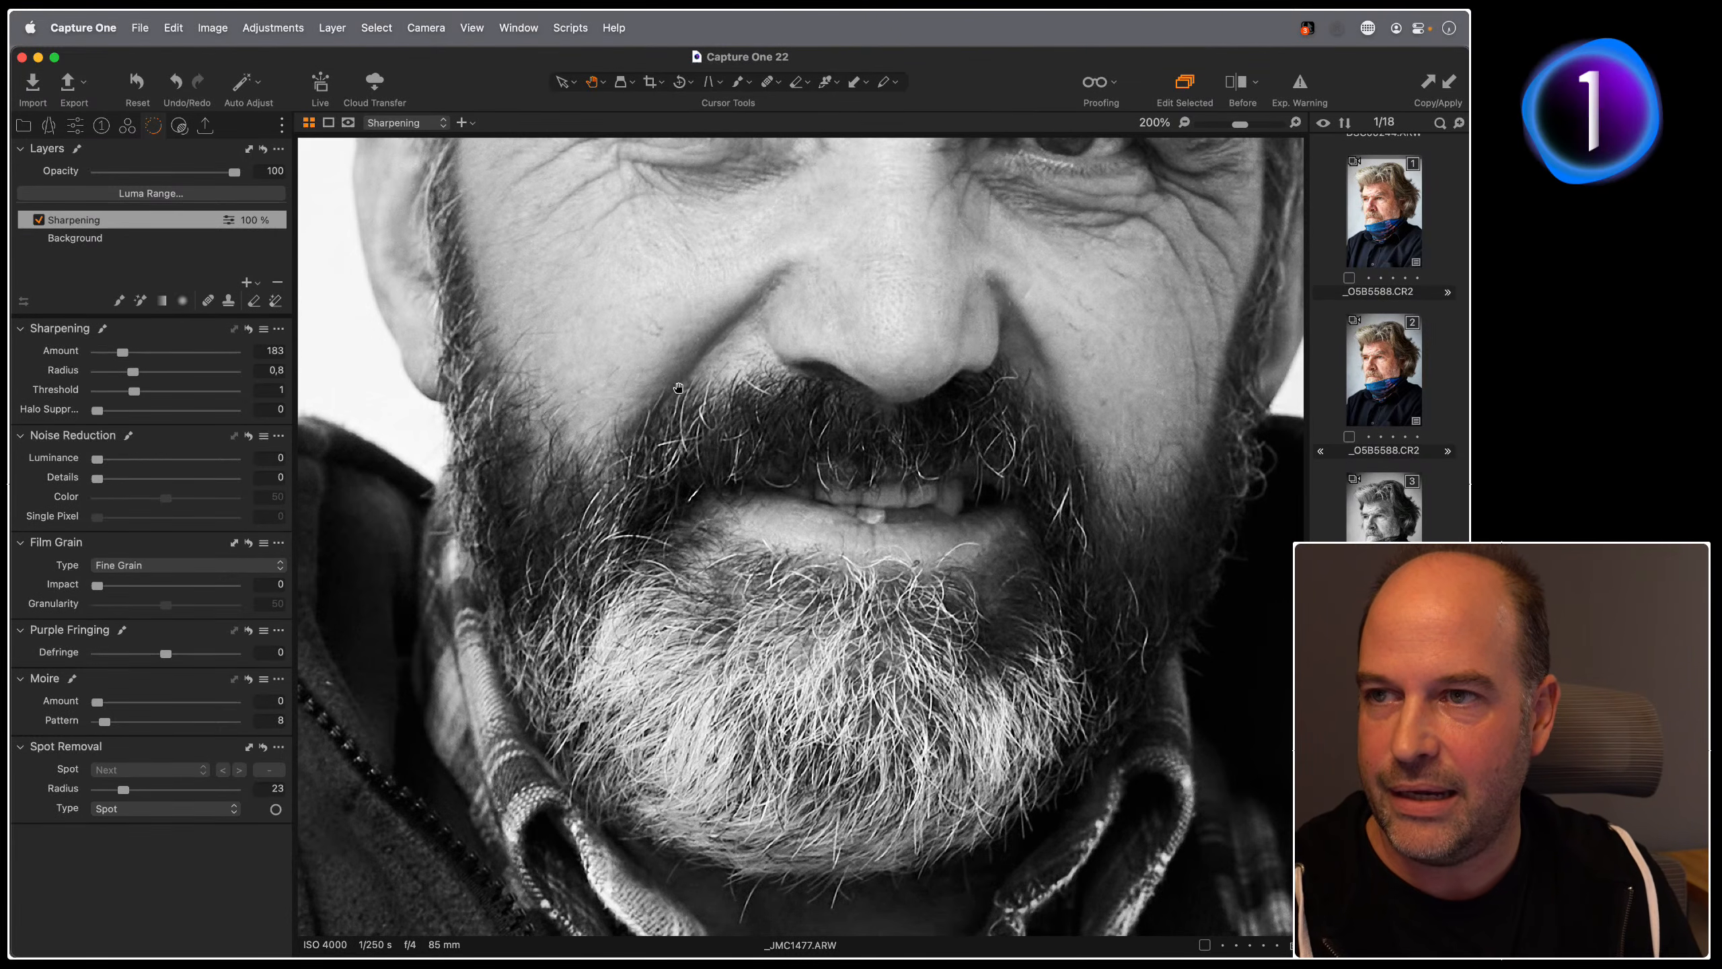
scroll(539, 390, "up", 5)
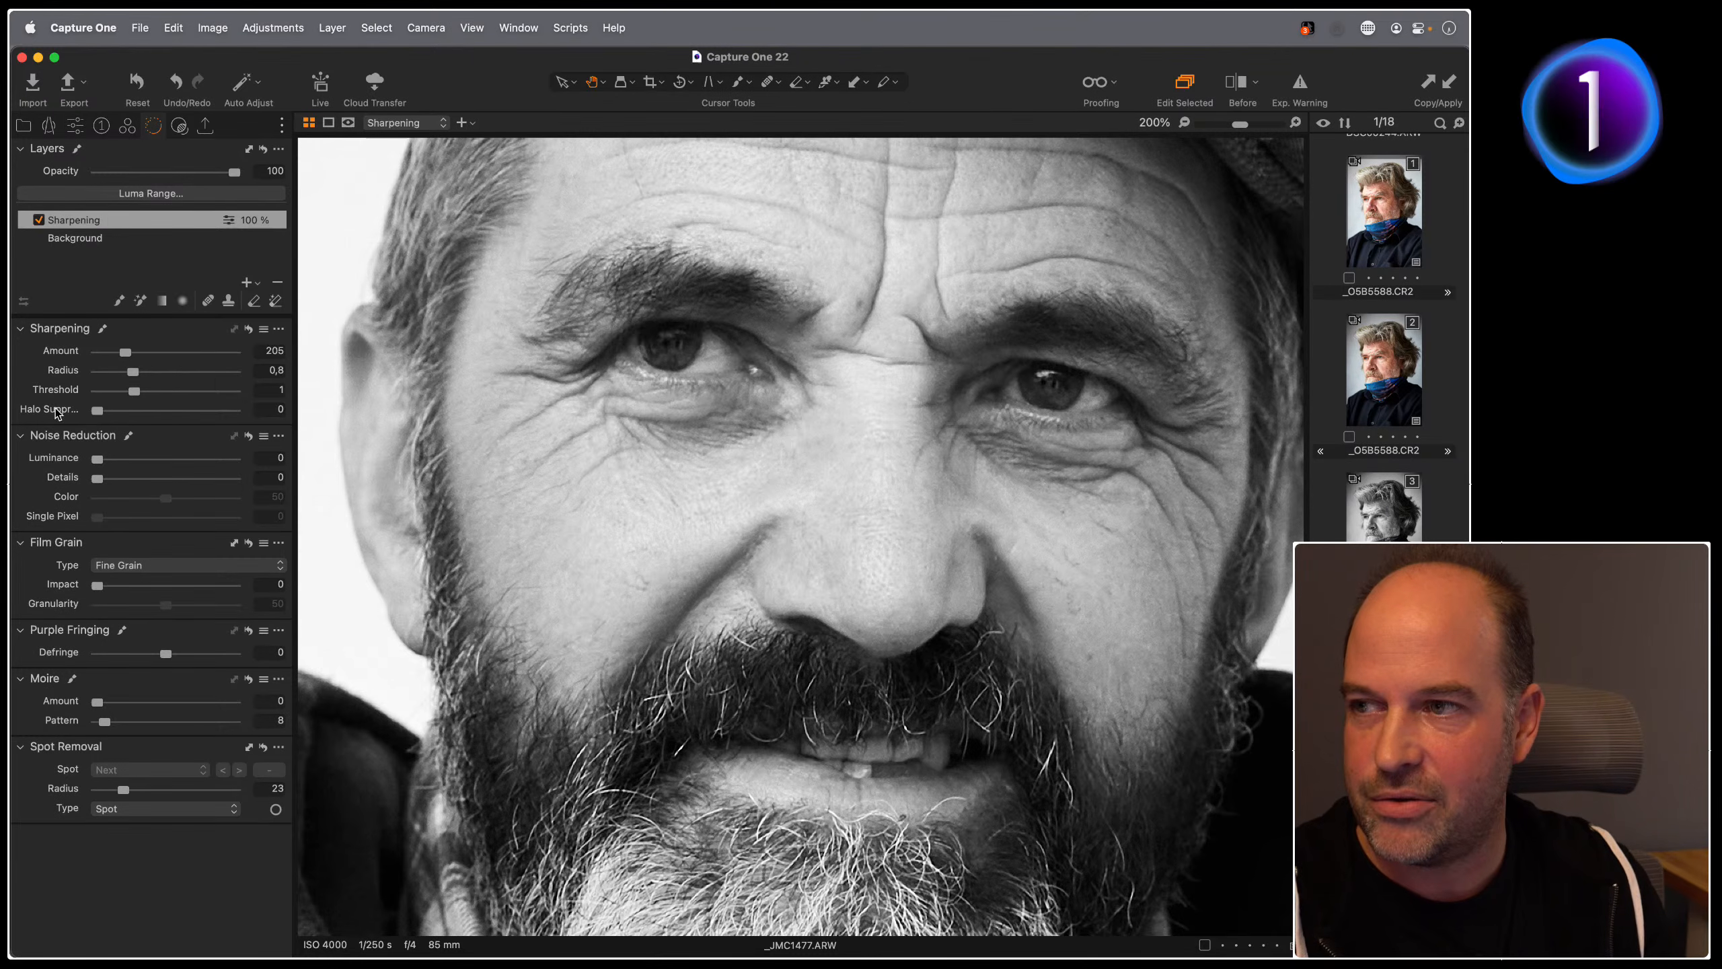
left_click_drag(714, 697, 838, 540)
scroll(740, 443, "up", 5)
left_click_drag(132, 350, 236, 351)
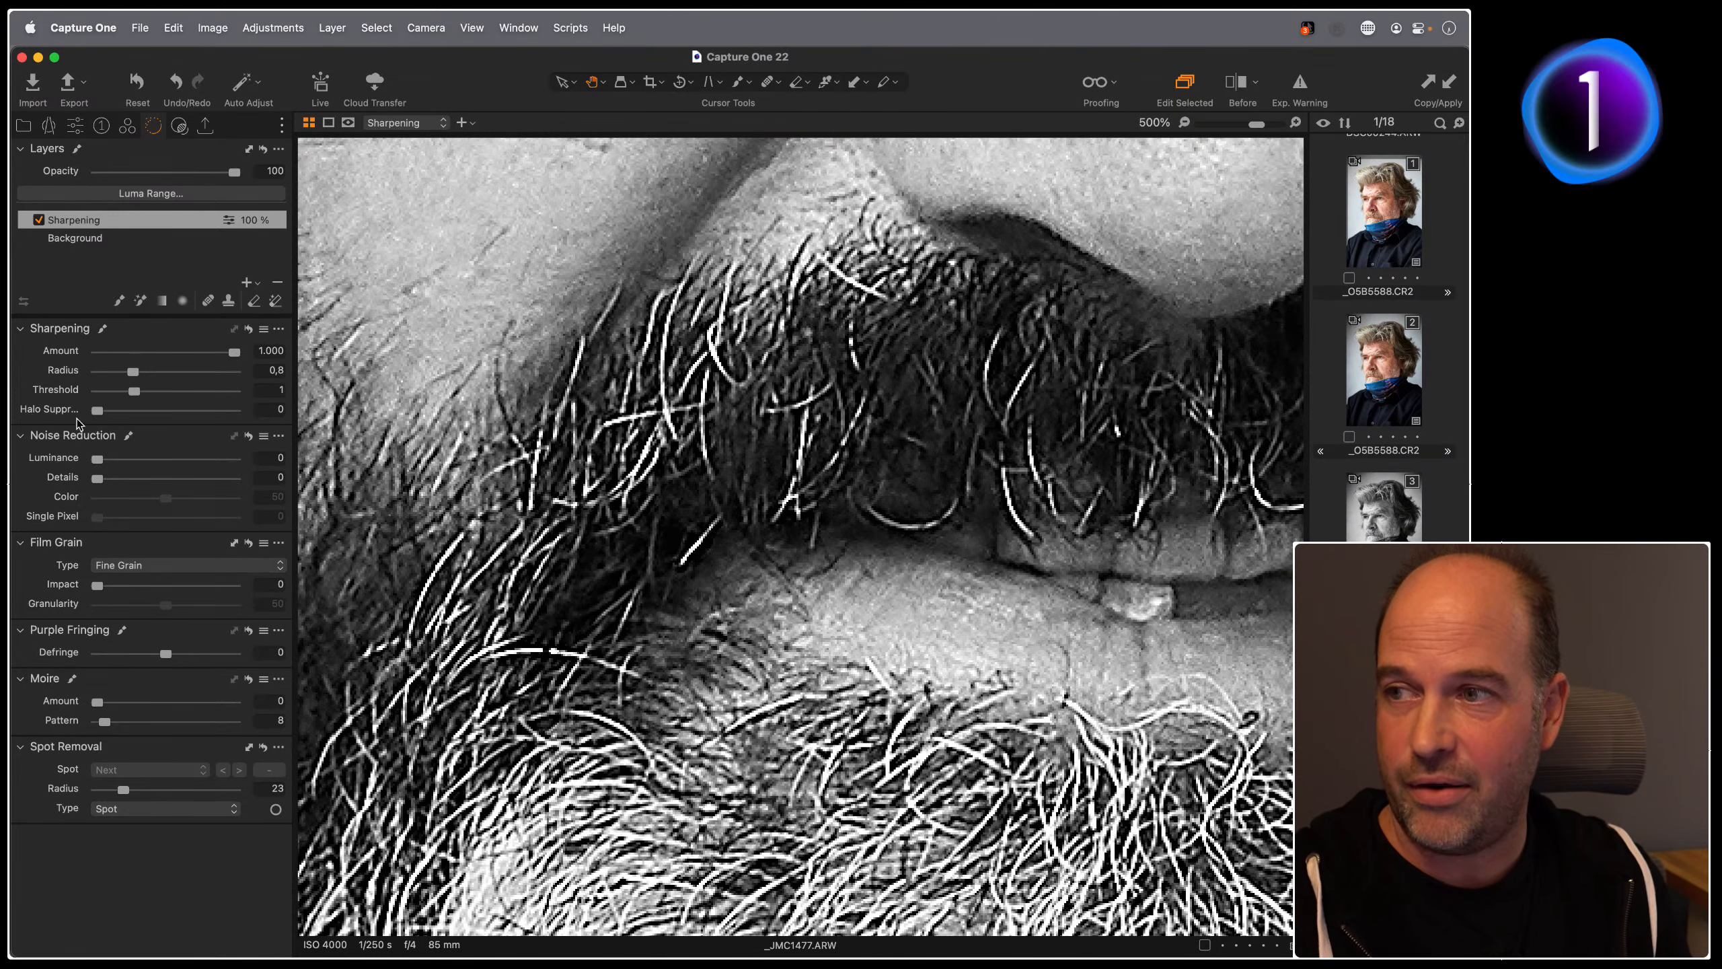
left_click_drag(97, 410, 148, 421)
left_click_drag(234, 351, 145, 363)
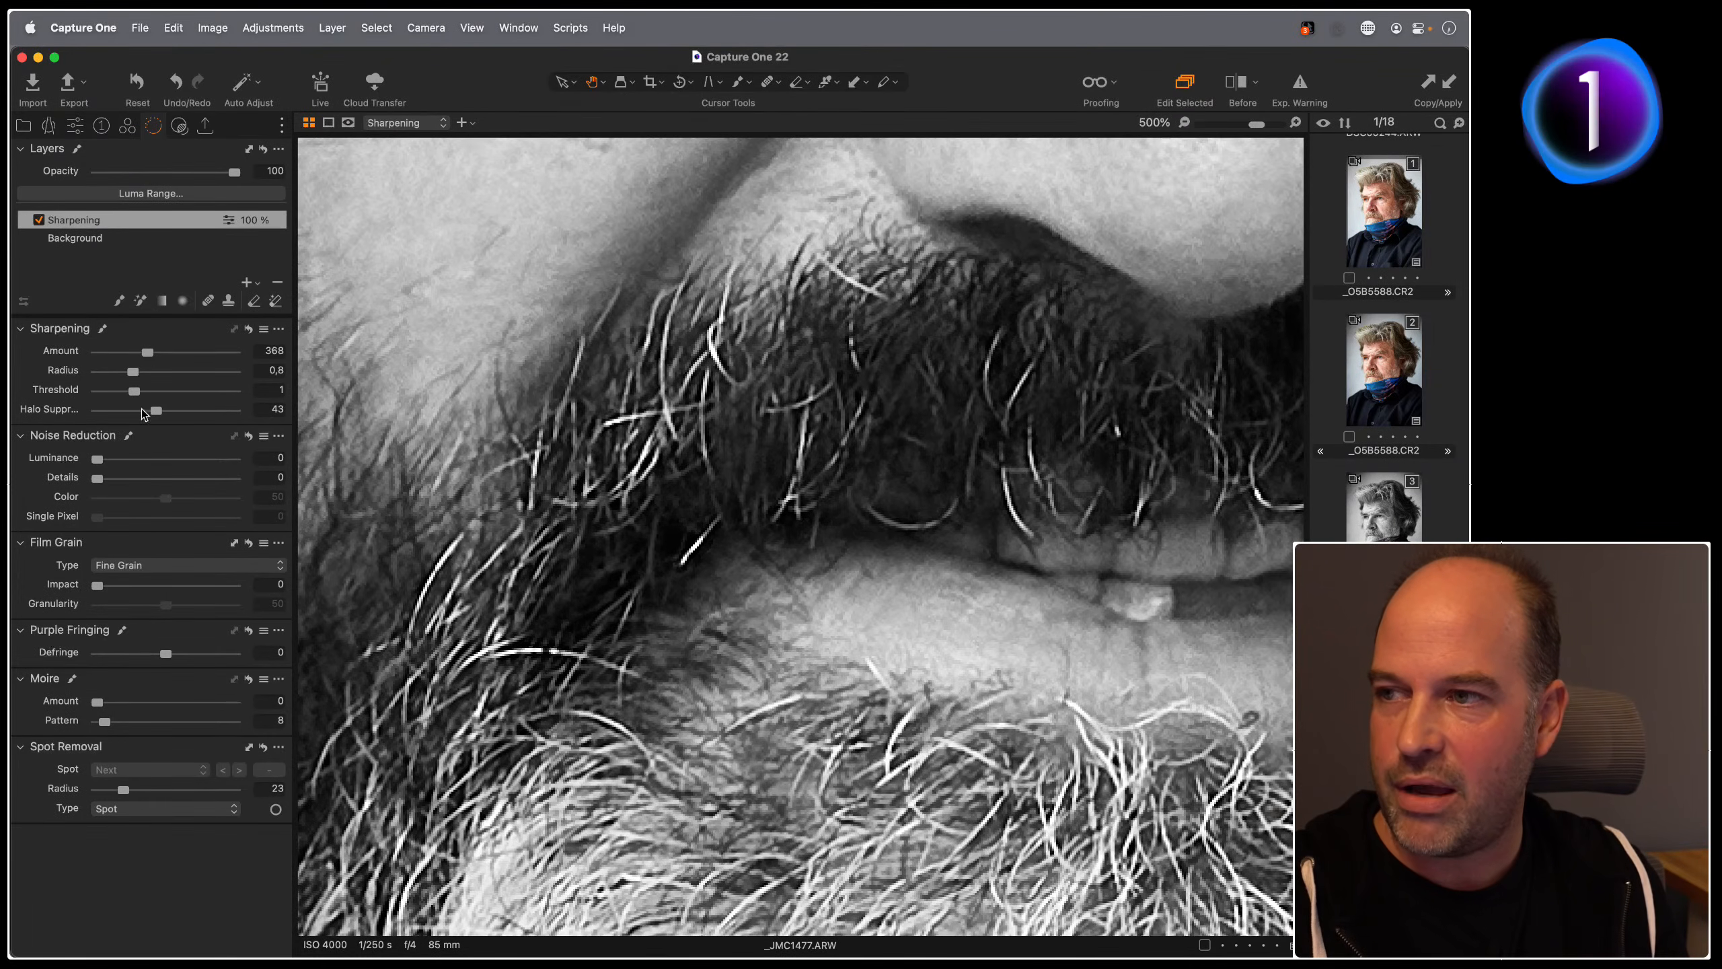
Step: Set Structure to 12 and Clarity to 23 on the Sharpening layer
key("super+0")
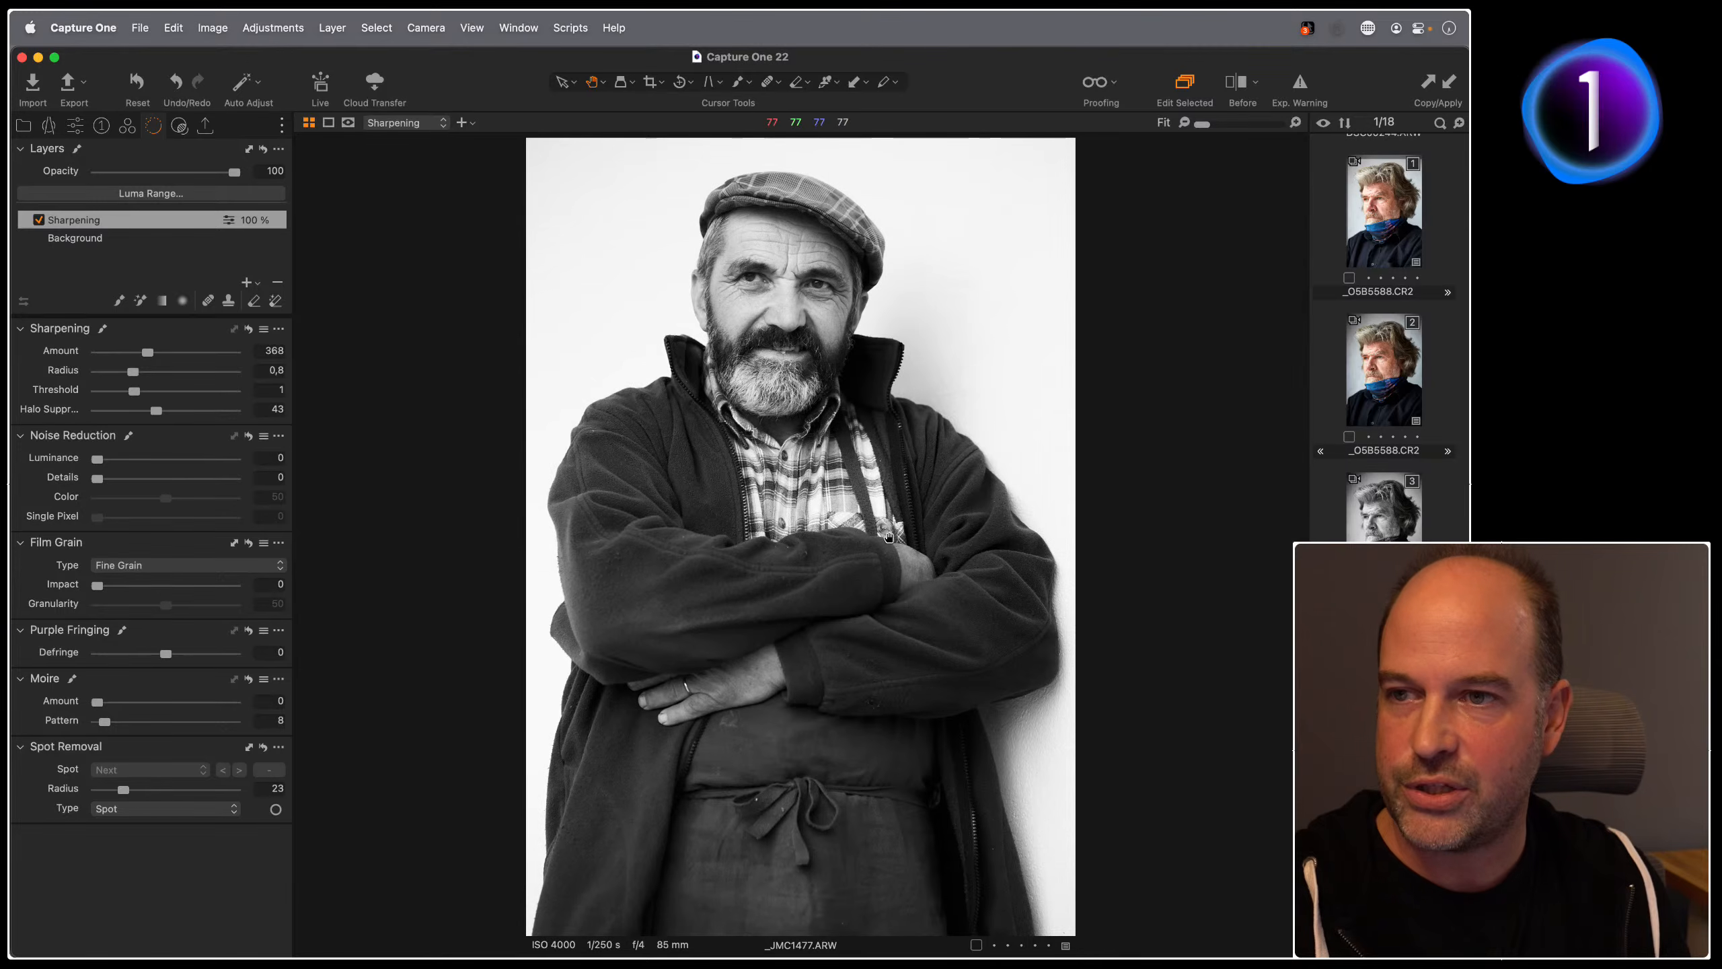
left_click(768, 350)
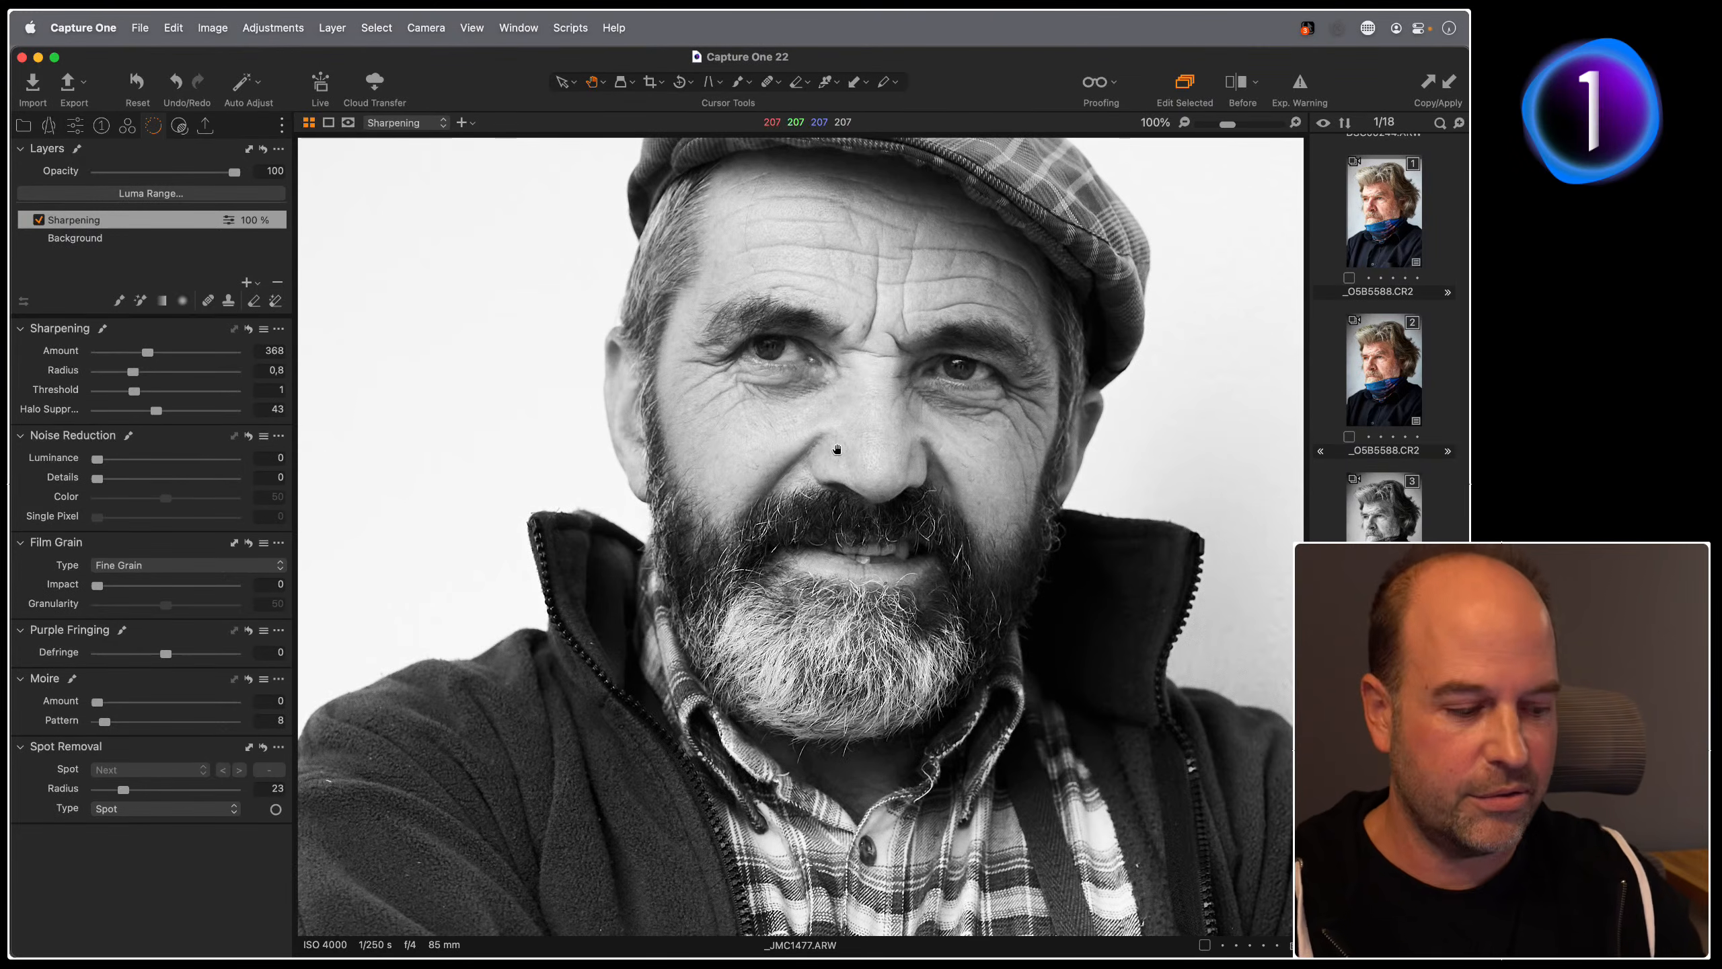
left_click(838, 449)
left_click(76, 127)
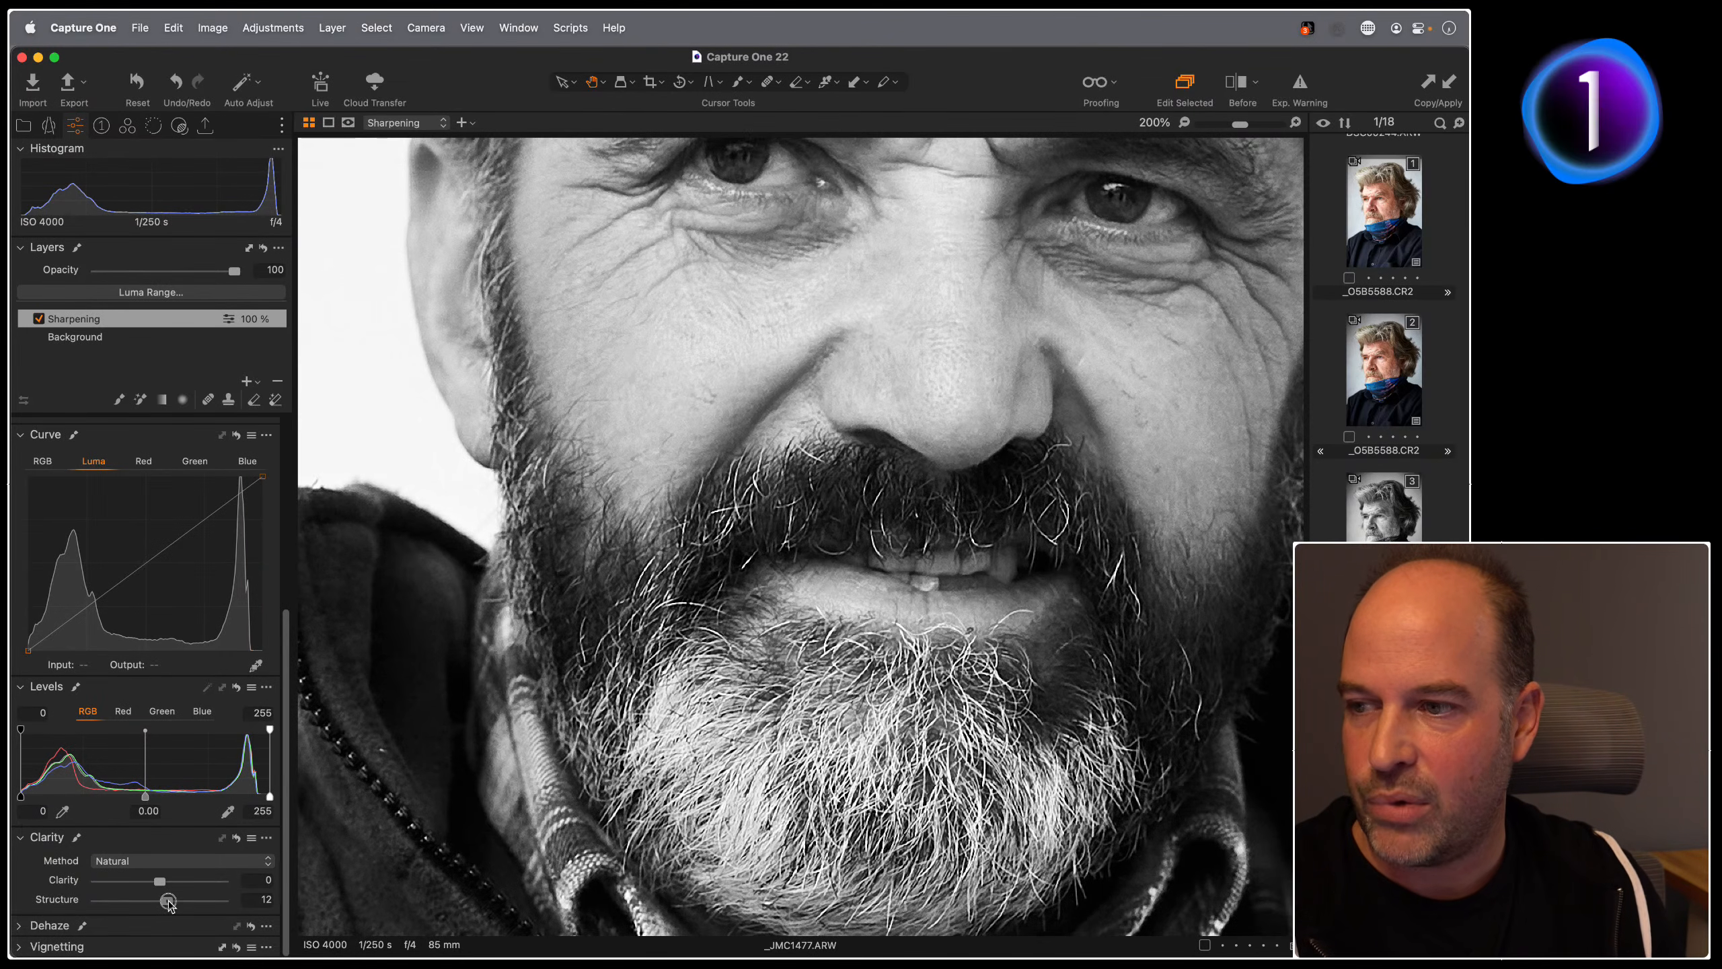
left_click_drag(160, 881, 177, 889)
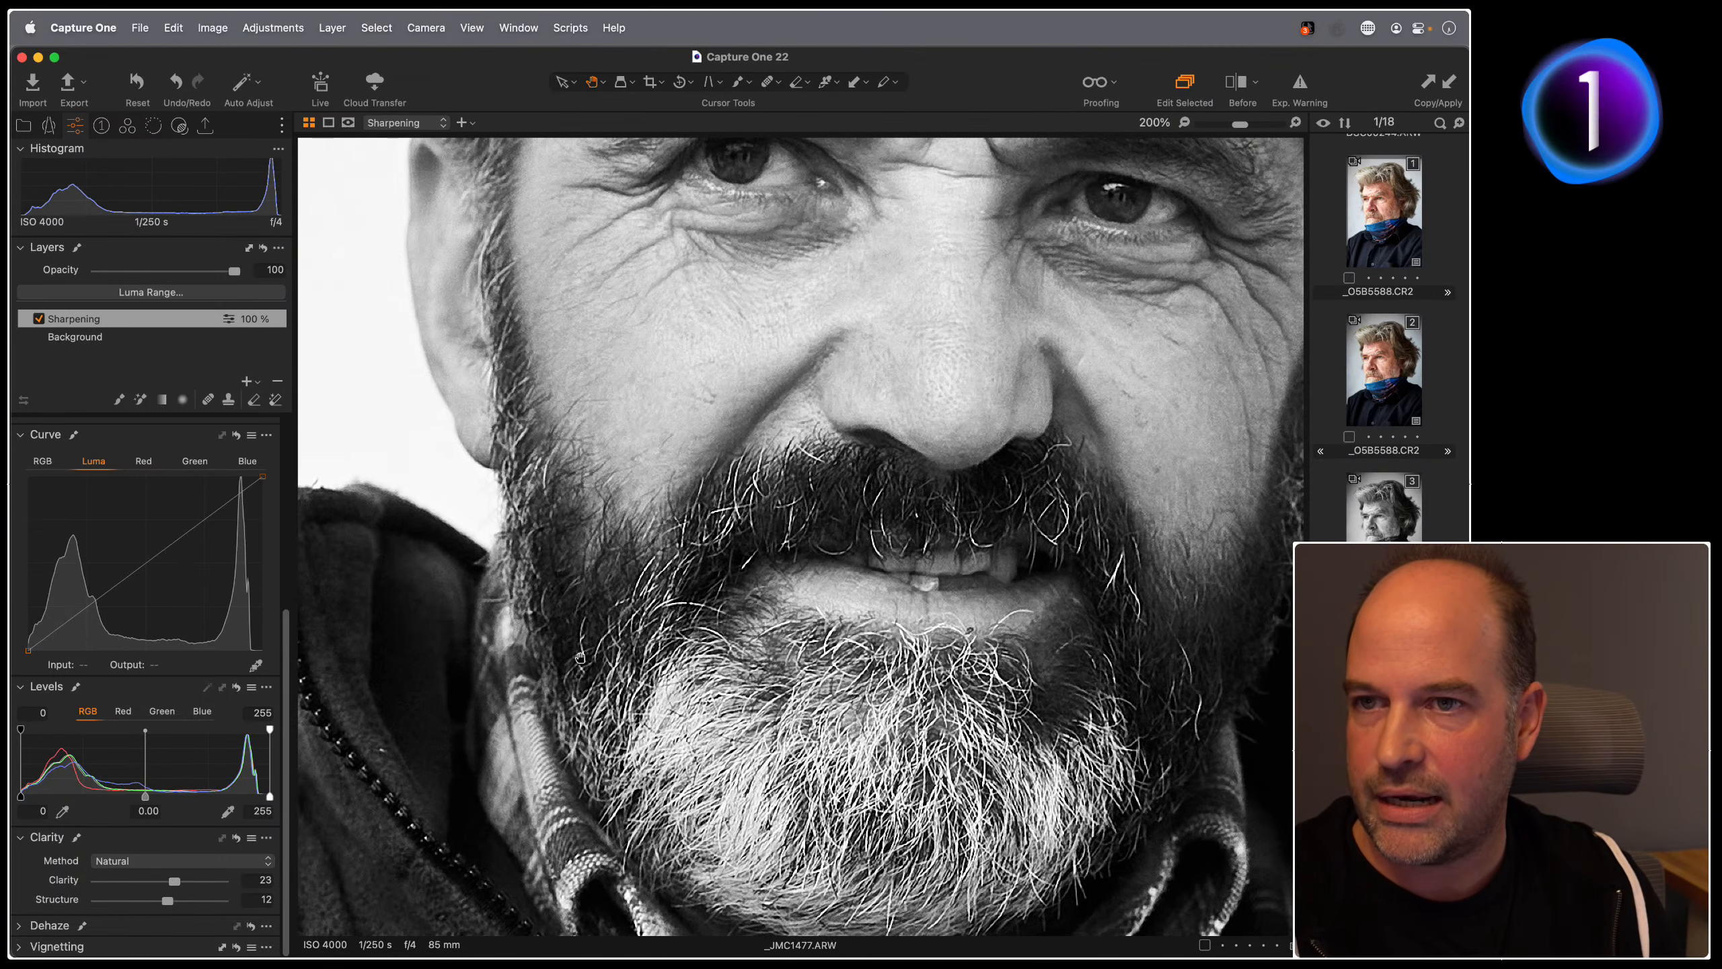
Step: Compare the face, beard, jacket and shirt with the Sharpening layer off and on, leaving it enabled
left_click_drag(711, 468, 684, 585)
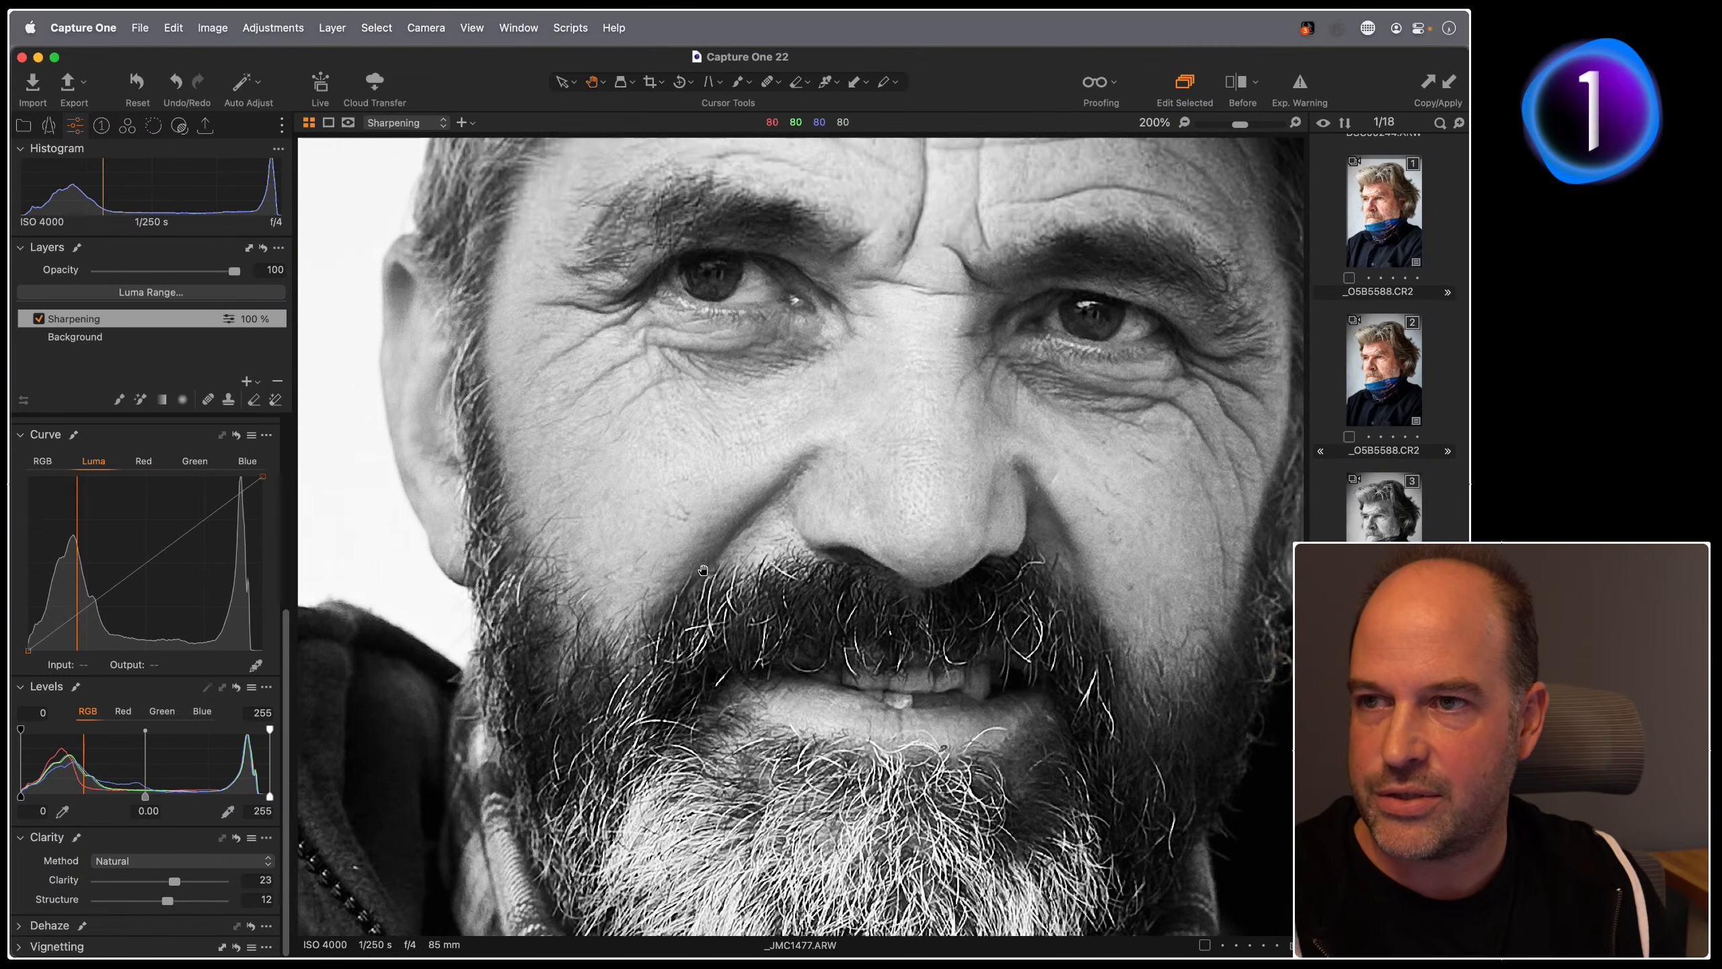
left_click(38, 318)
left_click(39, 319)
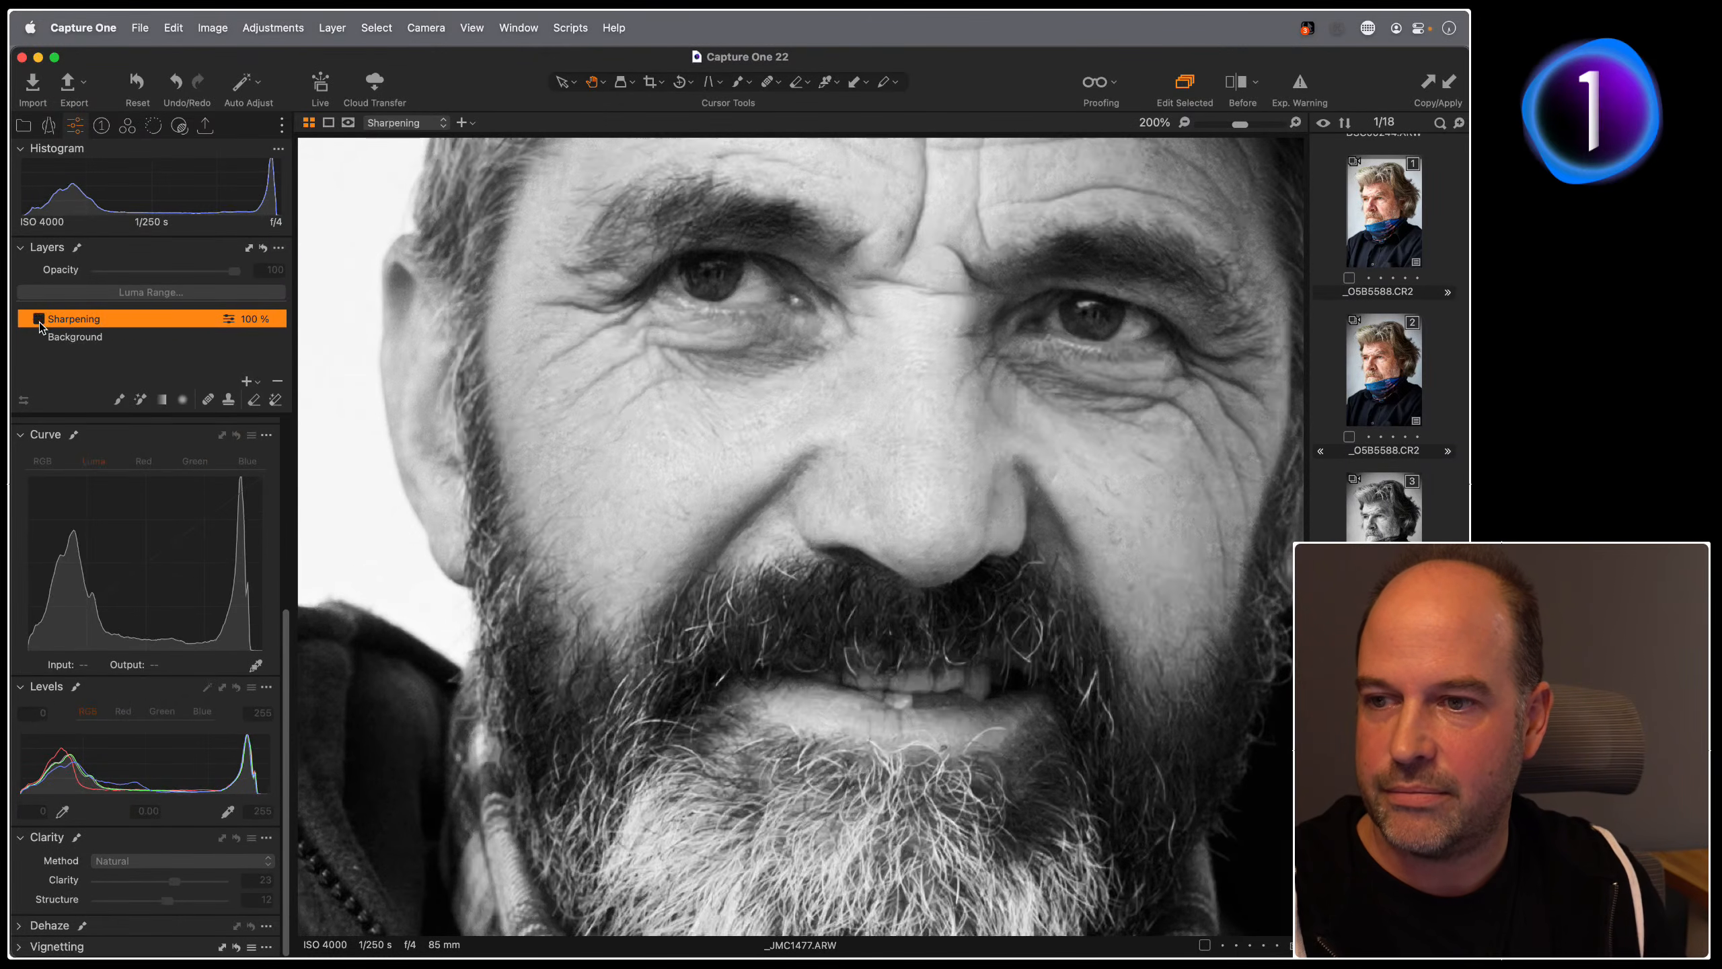
left_click_drag(509, 726, 659, 553)
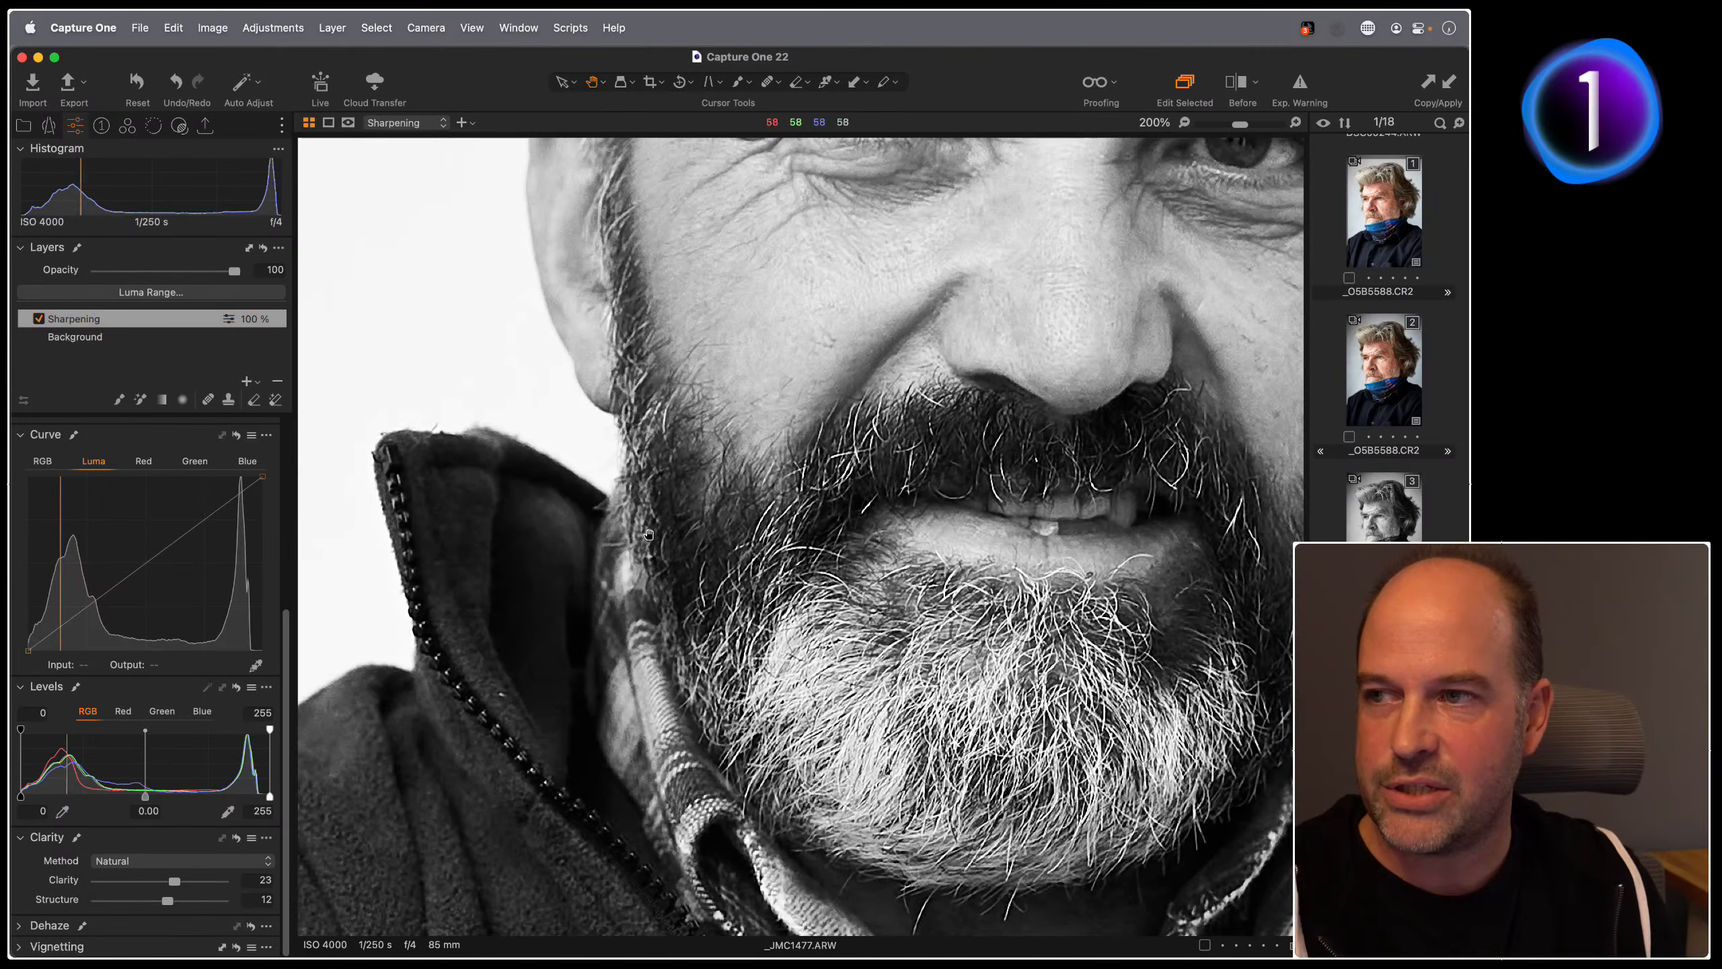
left_click_drag(490, 829, 784, 308)
left_click(38, 319)
left_click(35, 321)
left_click(35, 321)
left_click_drag(847, 564, 460, 325)
left_click(37, 322)
left_click(36, 321)
left_click(37, 322)
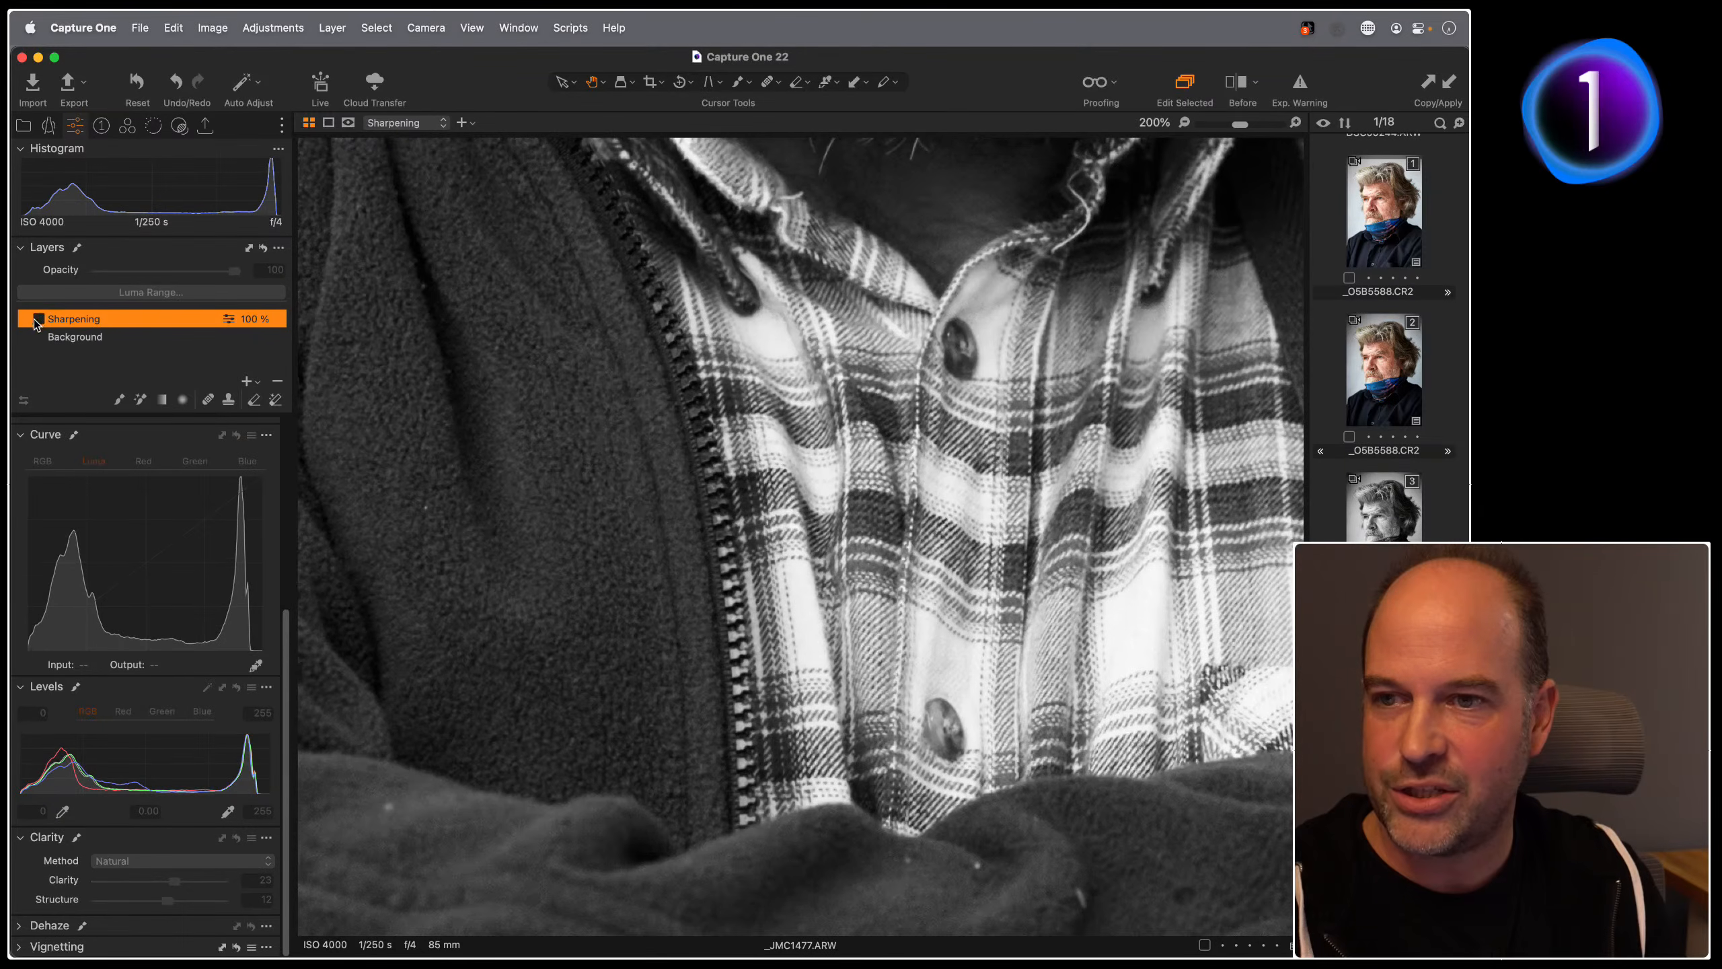
left_click(38, 322)
Step: Show the man's face and upper body at 100% and hide the thumbnail browser
left_click_drag(901, 196, 799, 705)
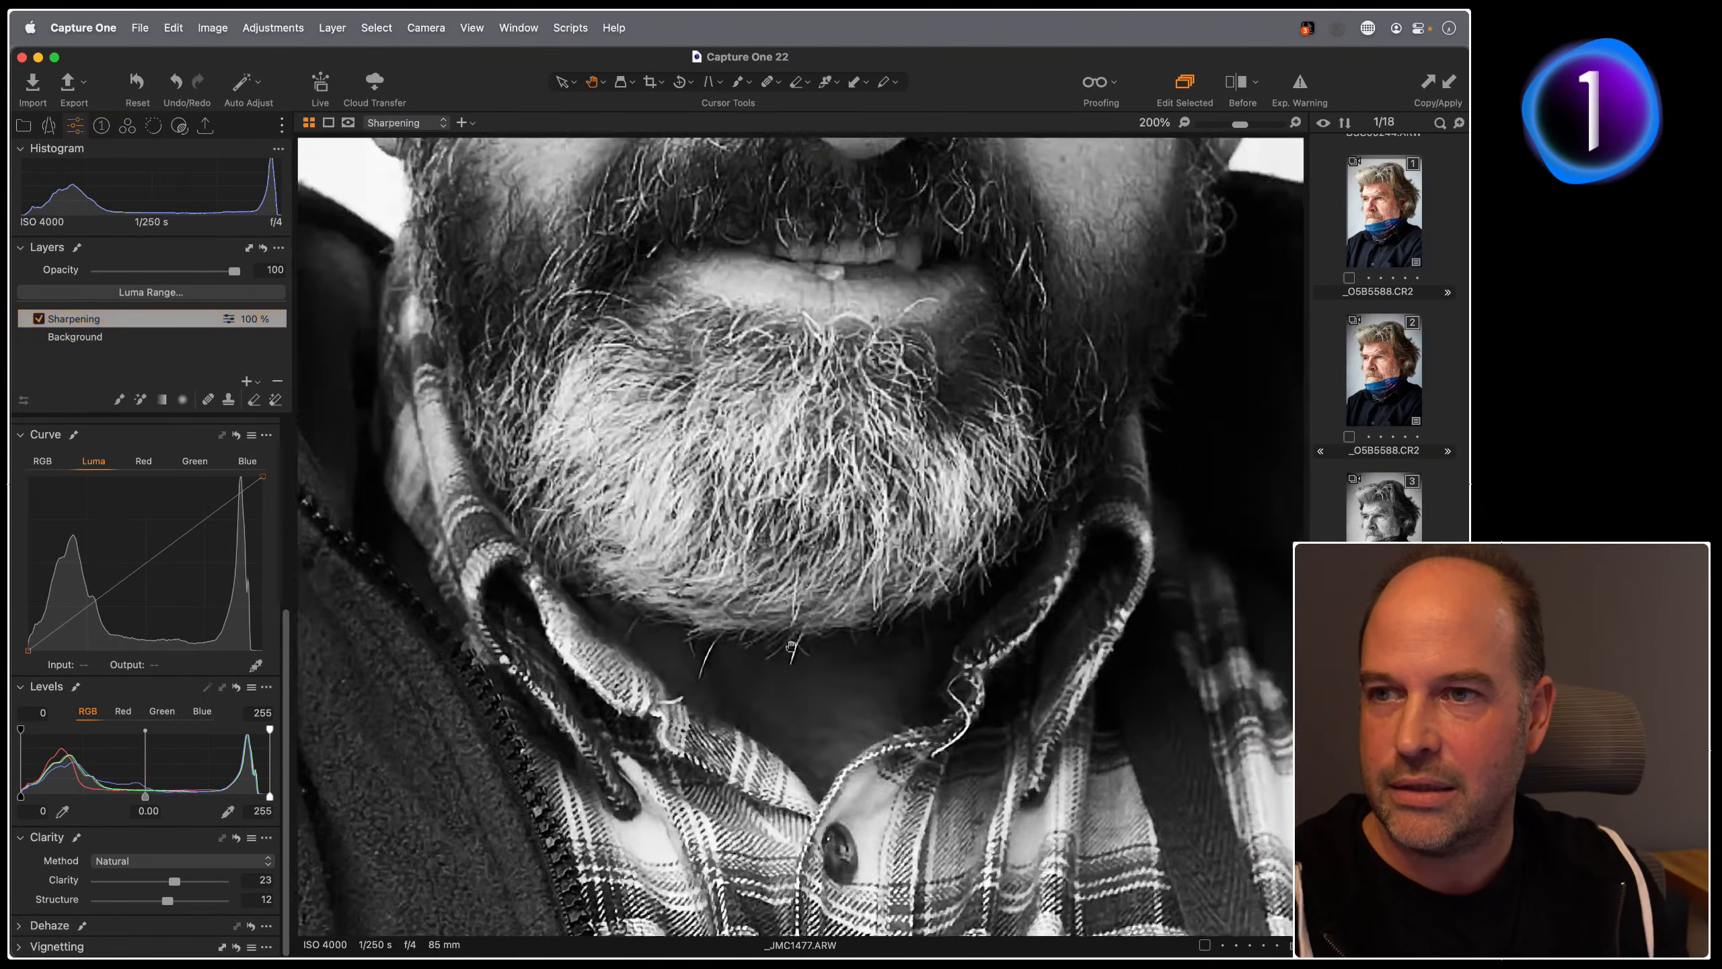
left_click_drag(846, 470, 934, 701)
key("period")
key("super+b")
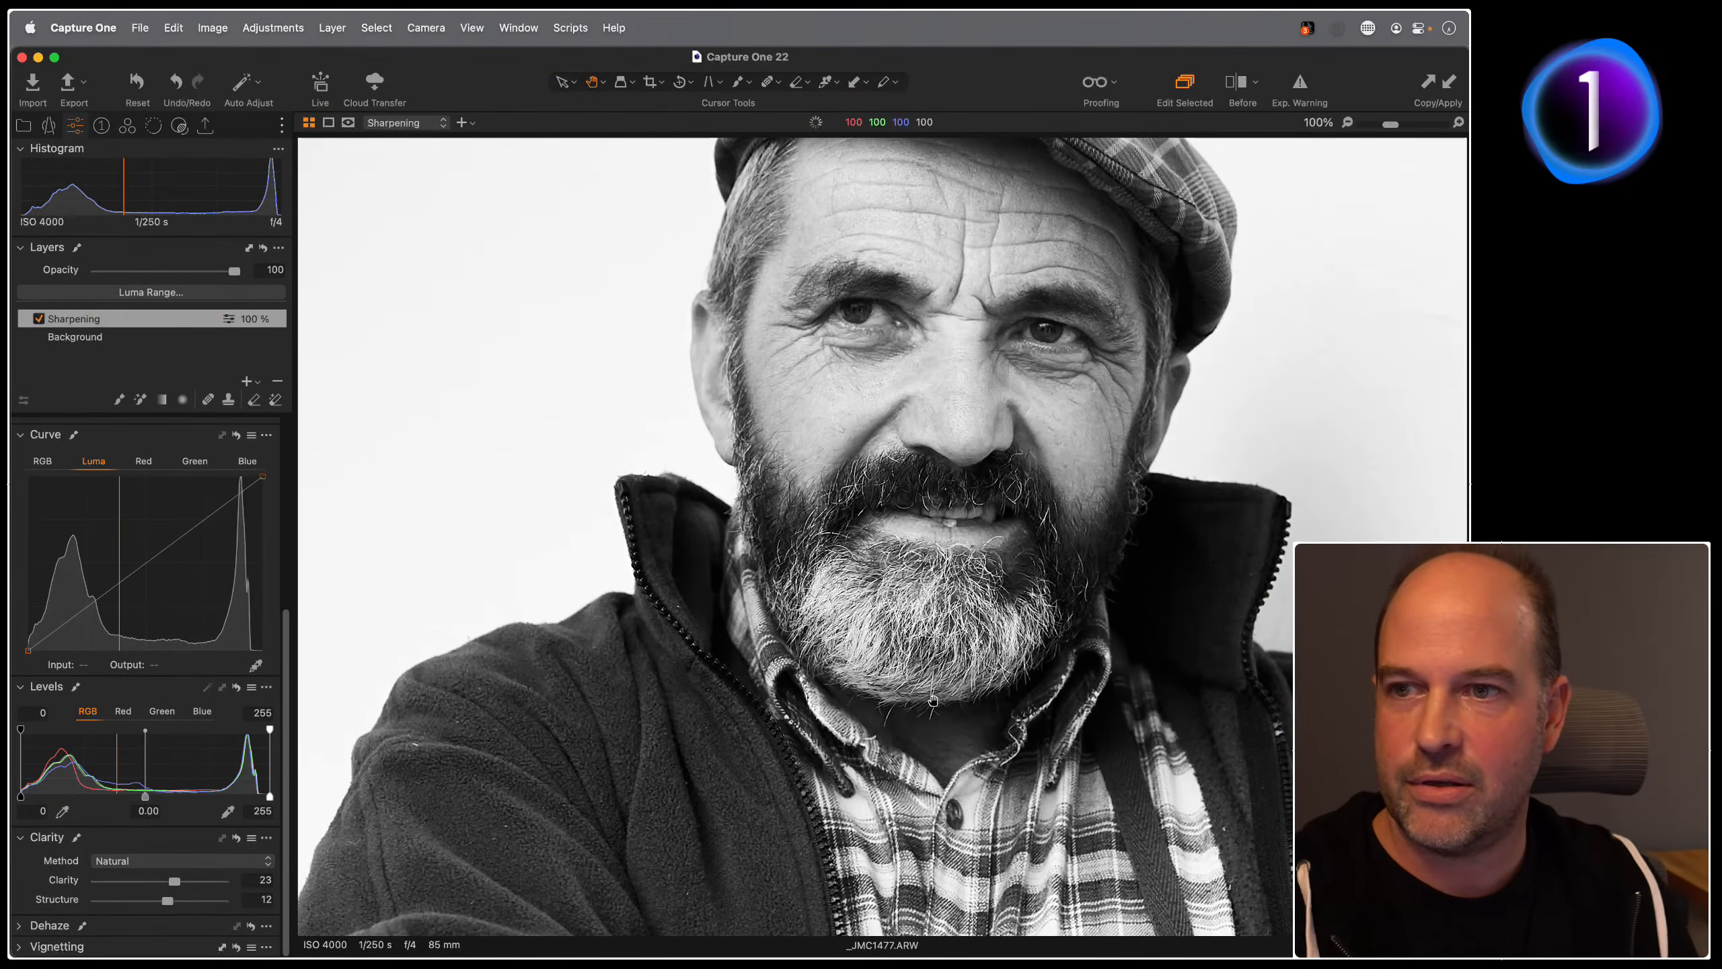
Step: Clear the mask of the Sharpening layer
left_click_drag(913, 475, 739, 508)
key("super+plus")
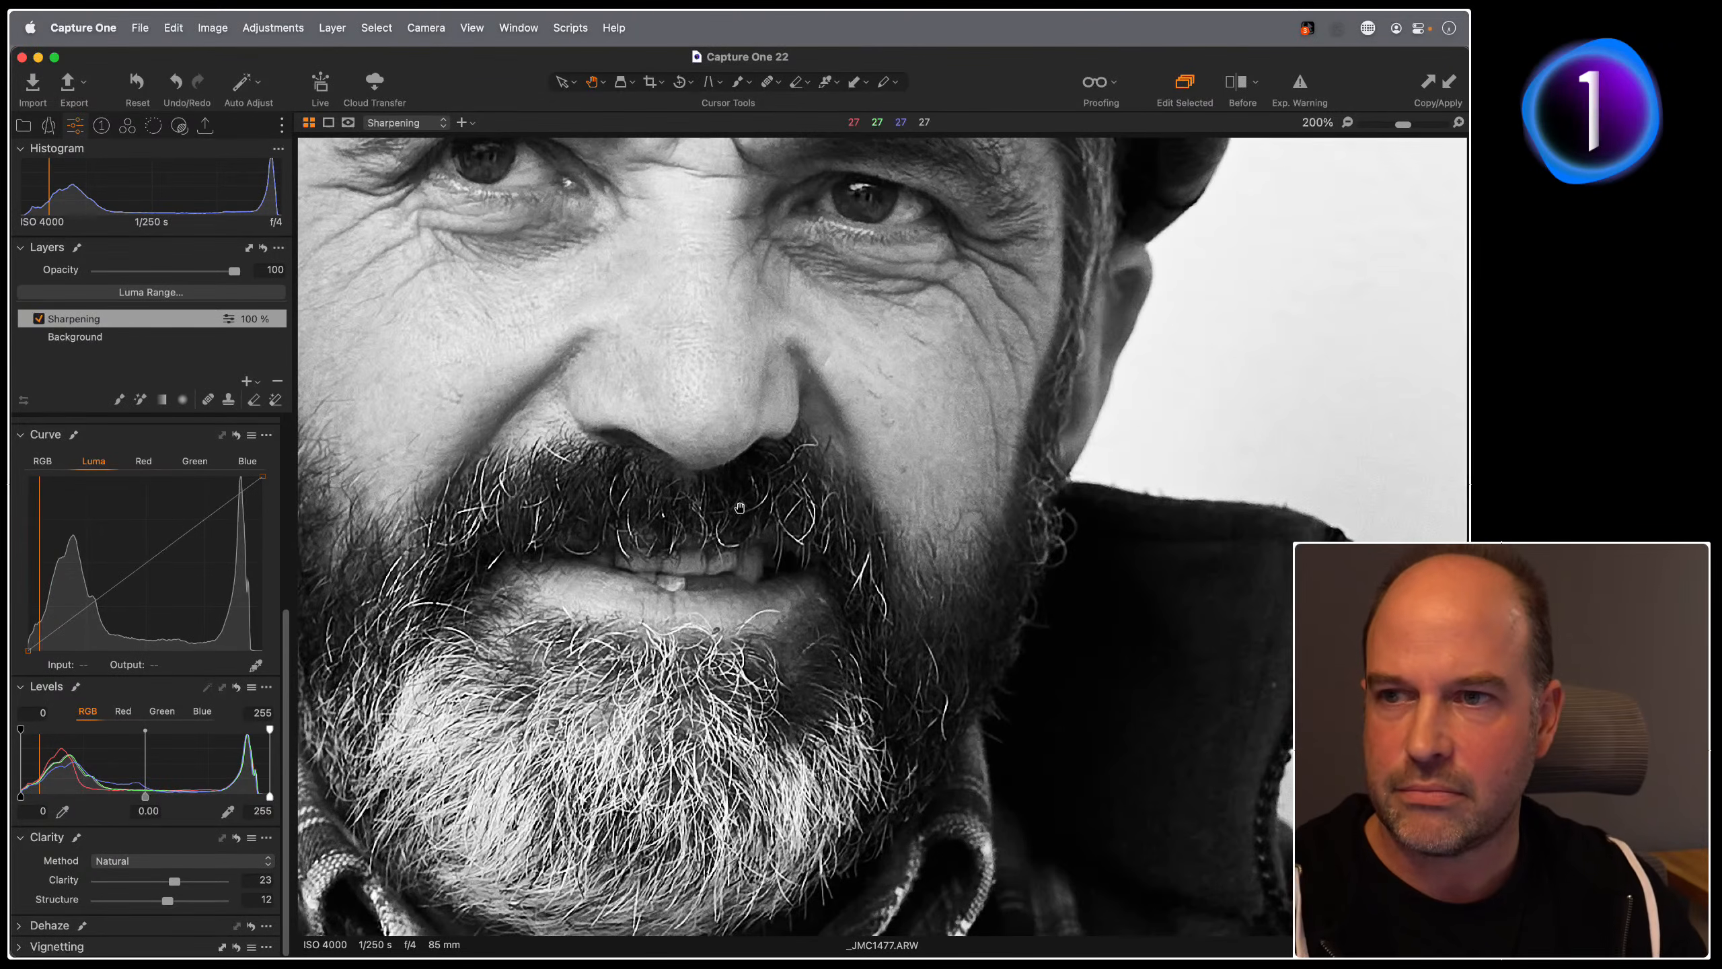
key("super+minus")
right_click(122, 318)
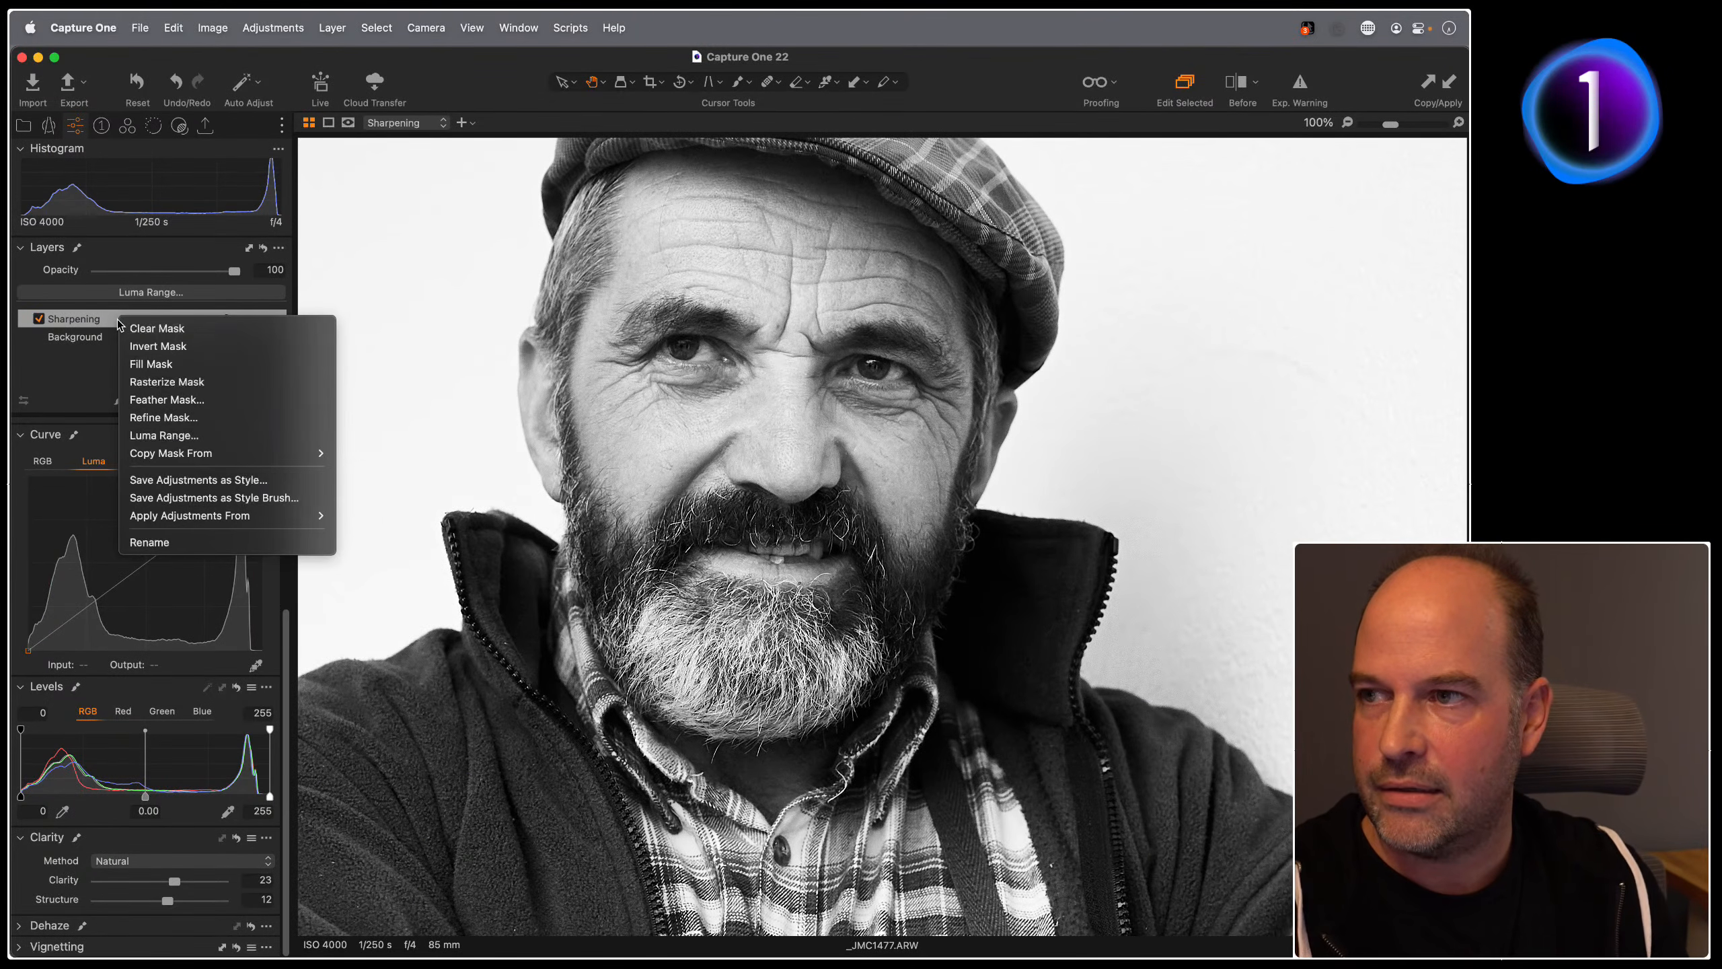
left_click(142, 329)
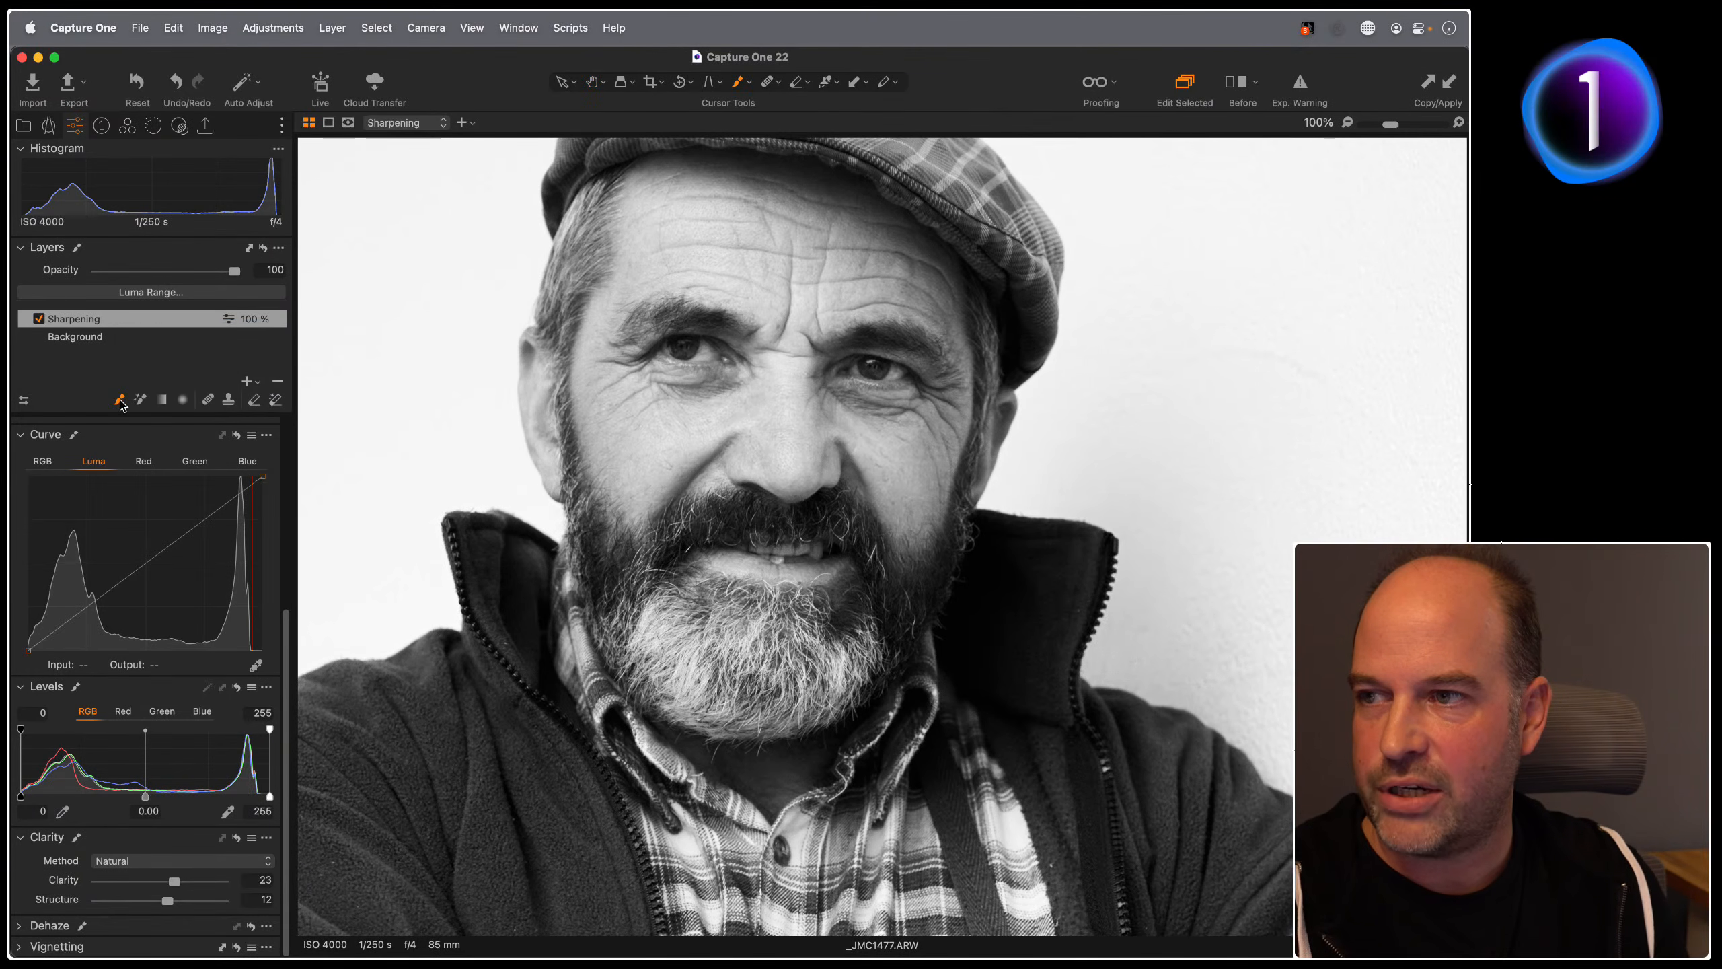
Step: Brush the Sharpening mask over the beard and face with size 306, hardness 40, opacity 100 and flow 4
right_click(822, 551)
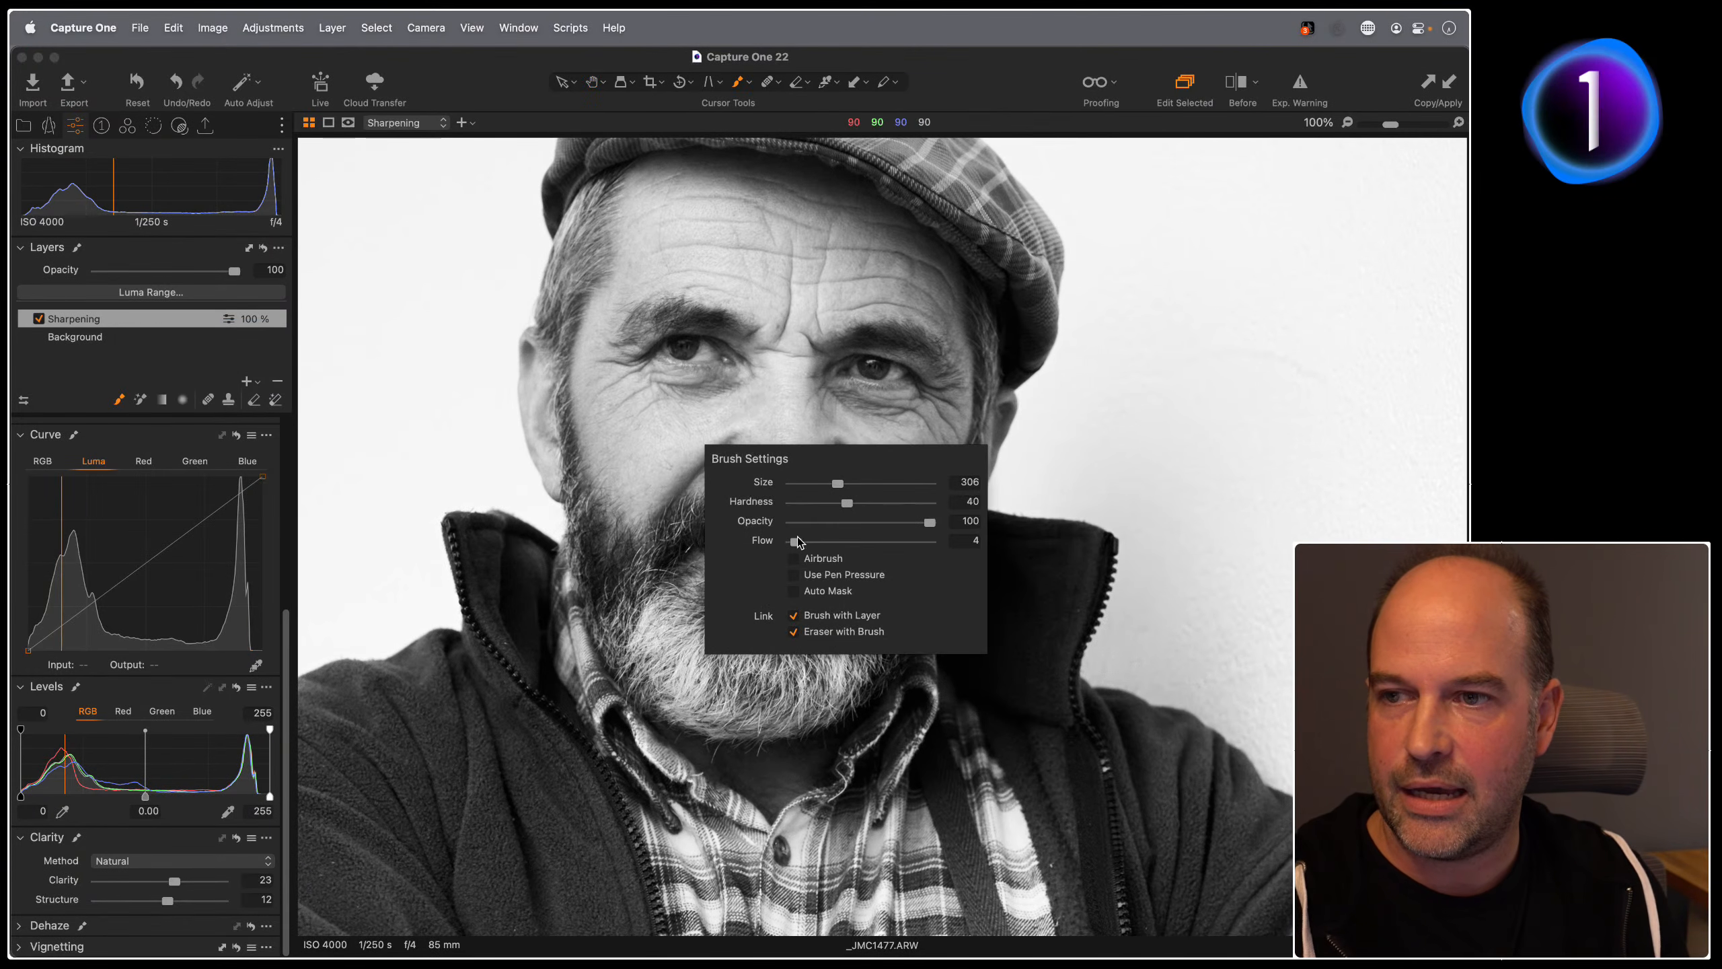
right_click(725, 611)
left_click_drag(723, 579, 729, 581)
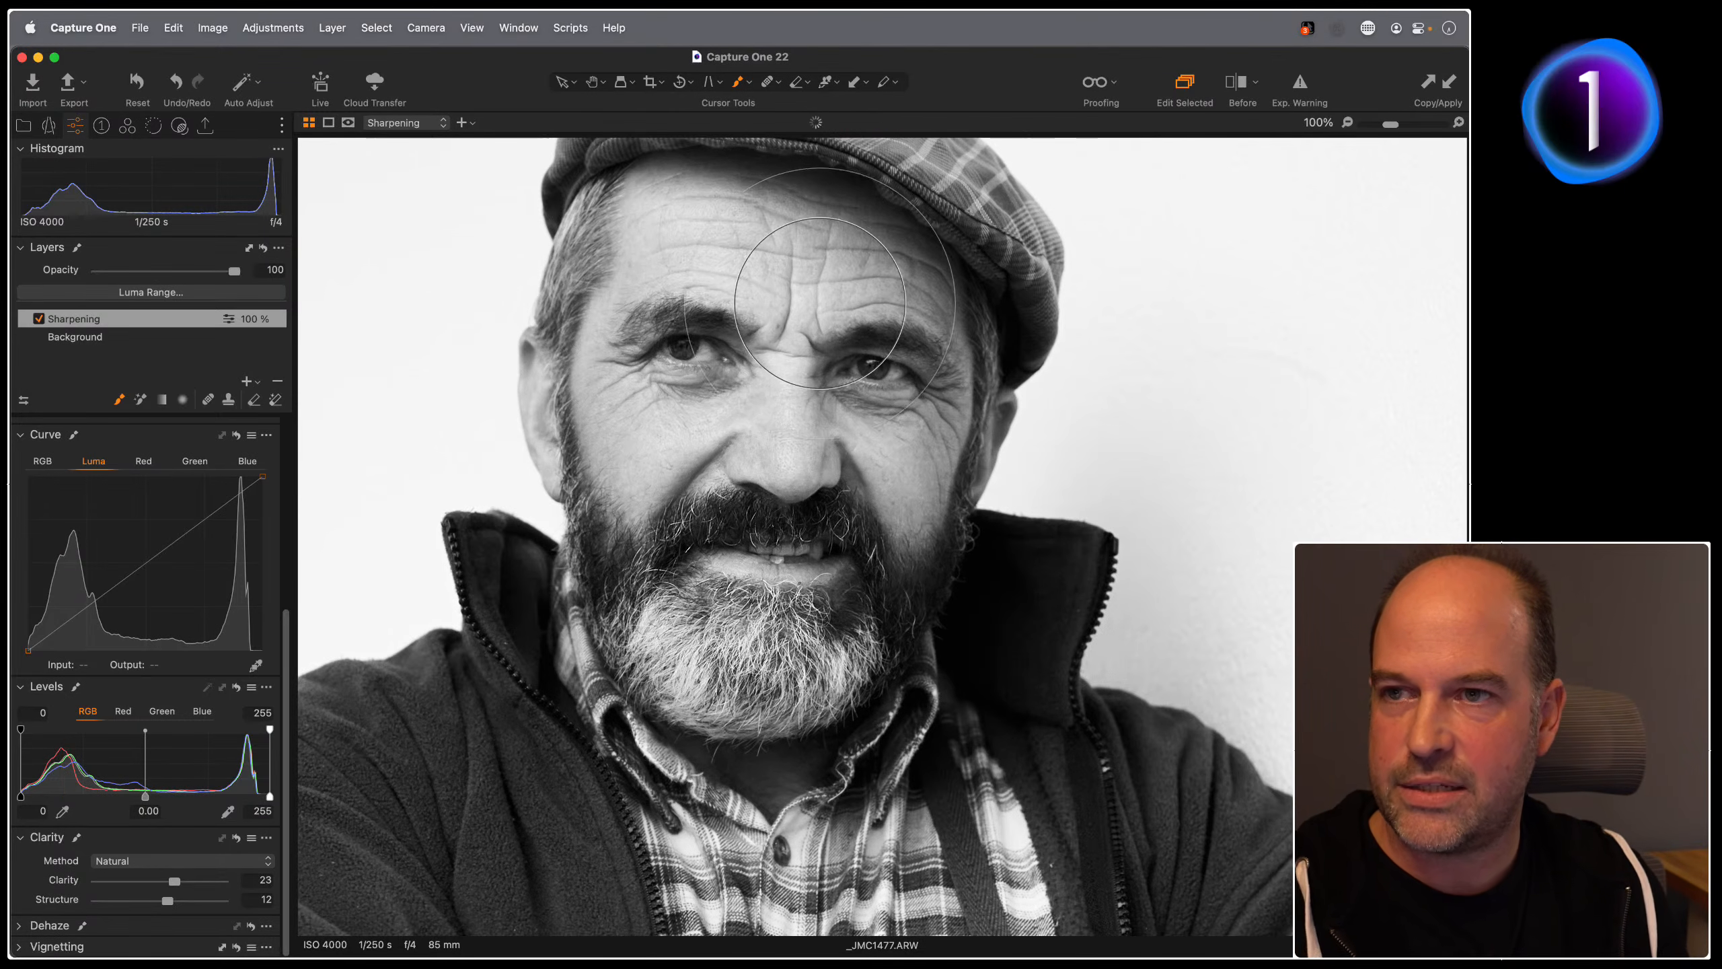
left_click_drag(887, 216, 881, 348)
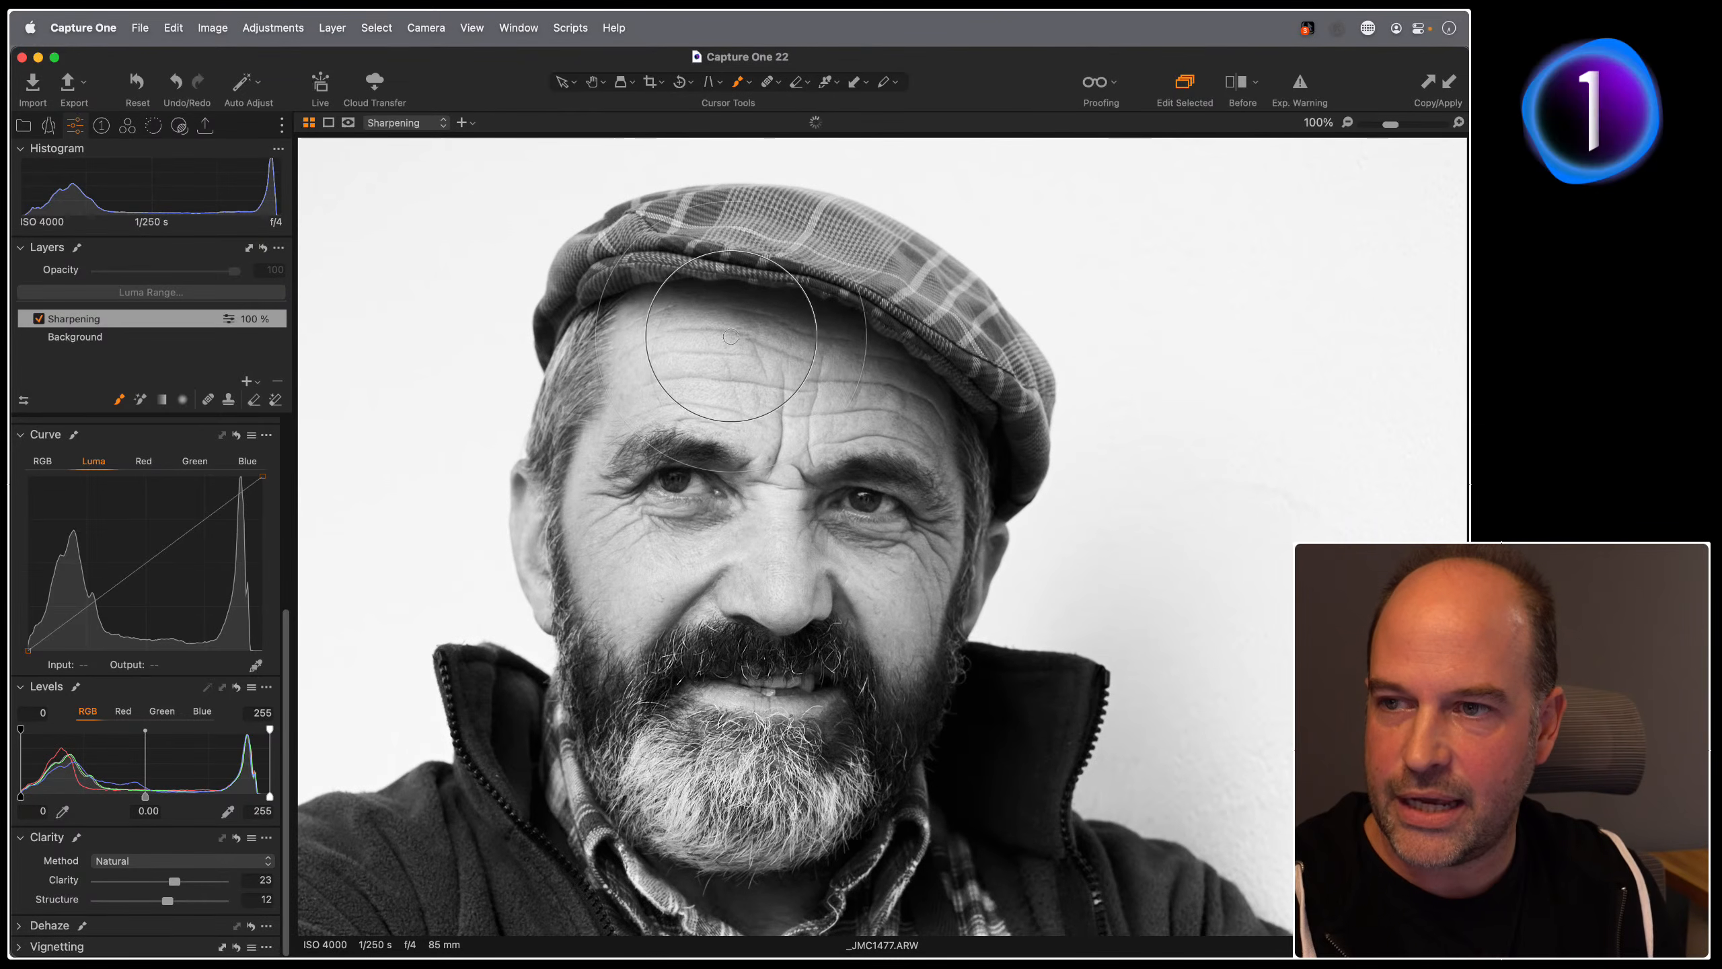
Step: Examine the jacket, shirt and crossed arms up close, and compare the face with the Sharpening layer off and on
scroll(644, 611, "down", 5)
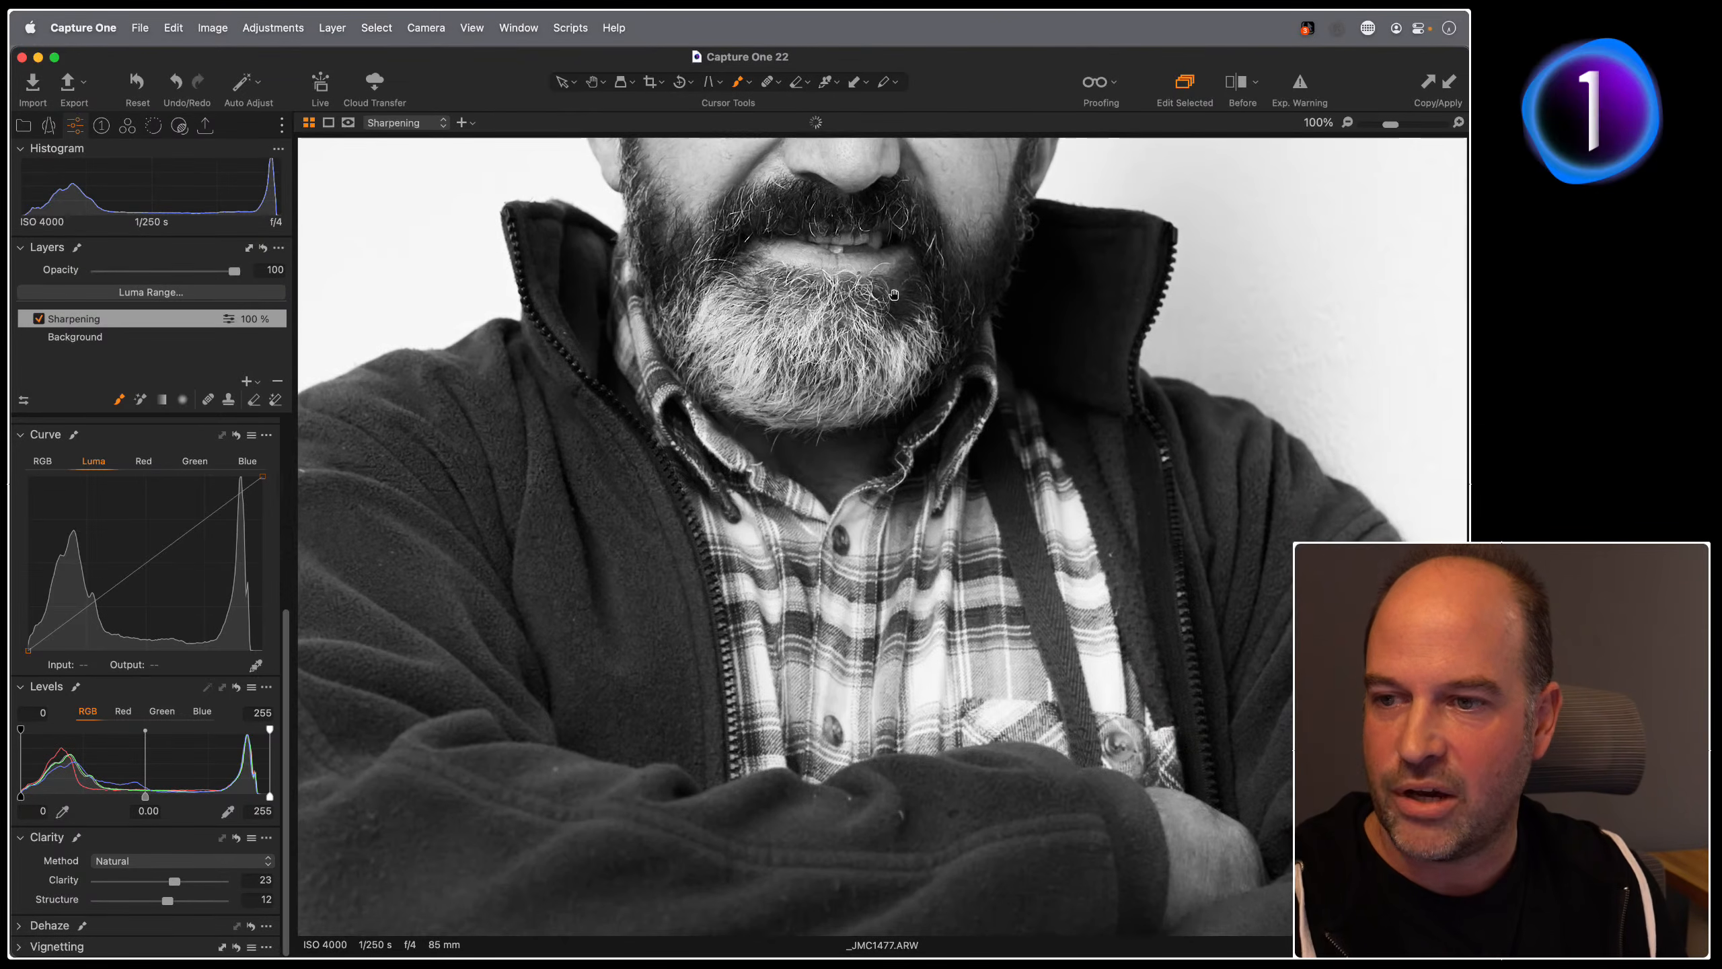
scroll(657, 651, "down", 7)
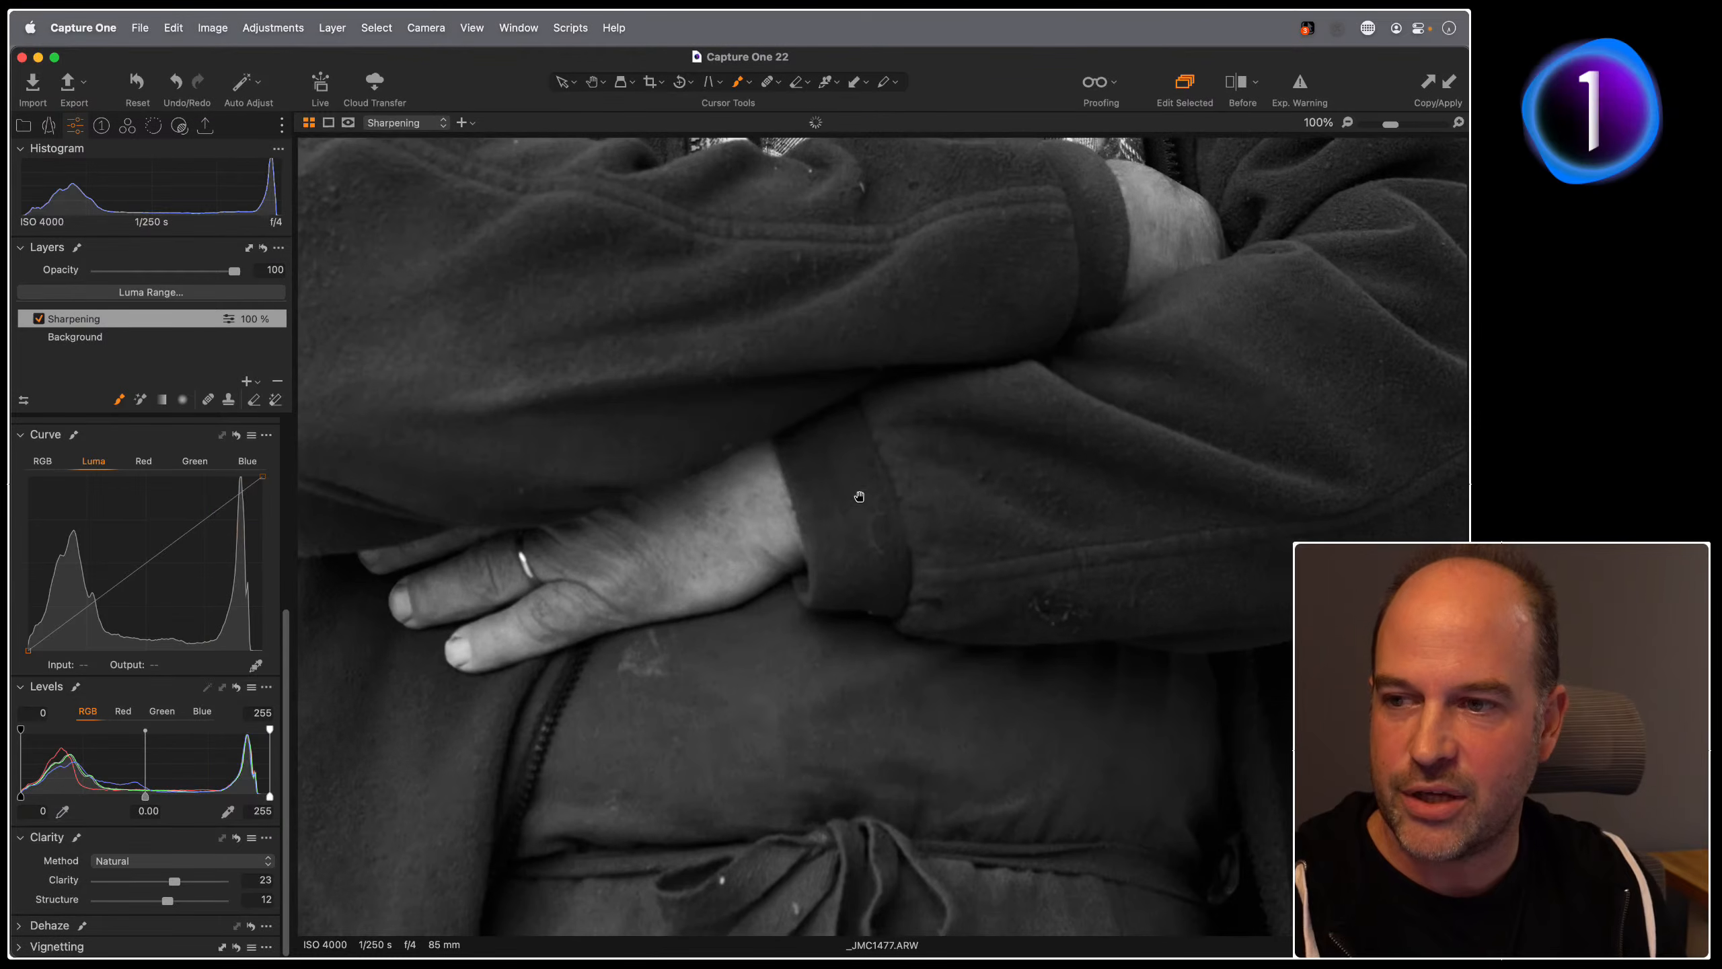
scroll(847, 597, "up", 5)
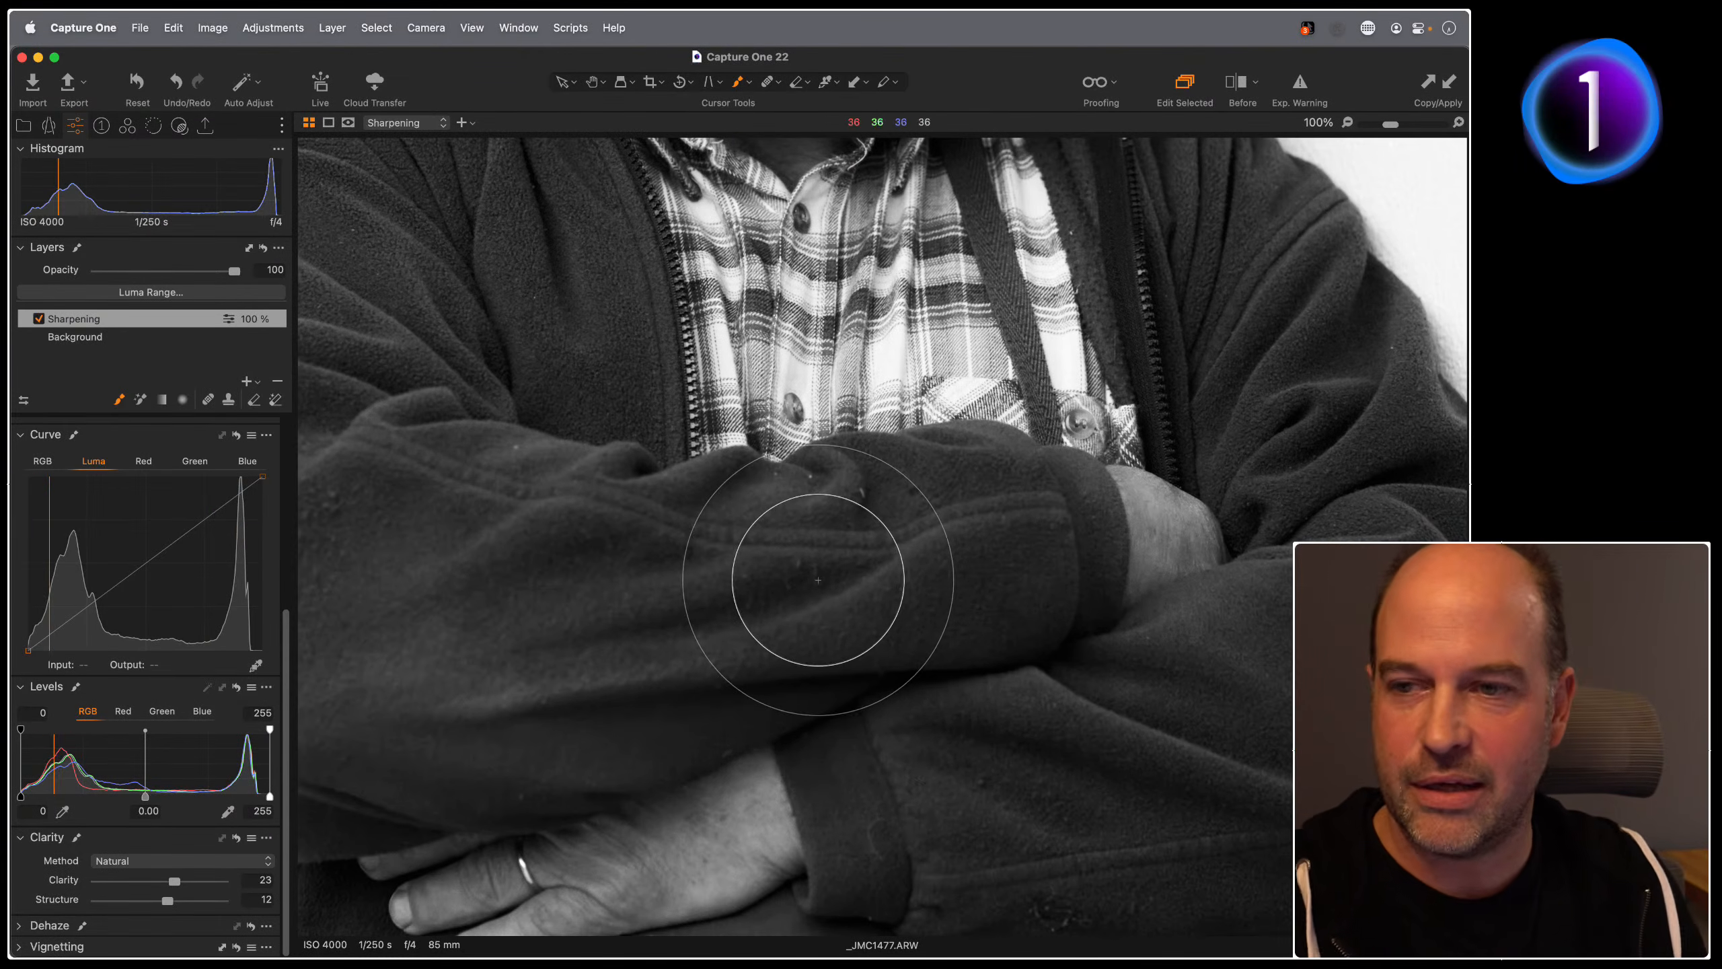
key("super+0")
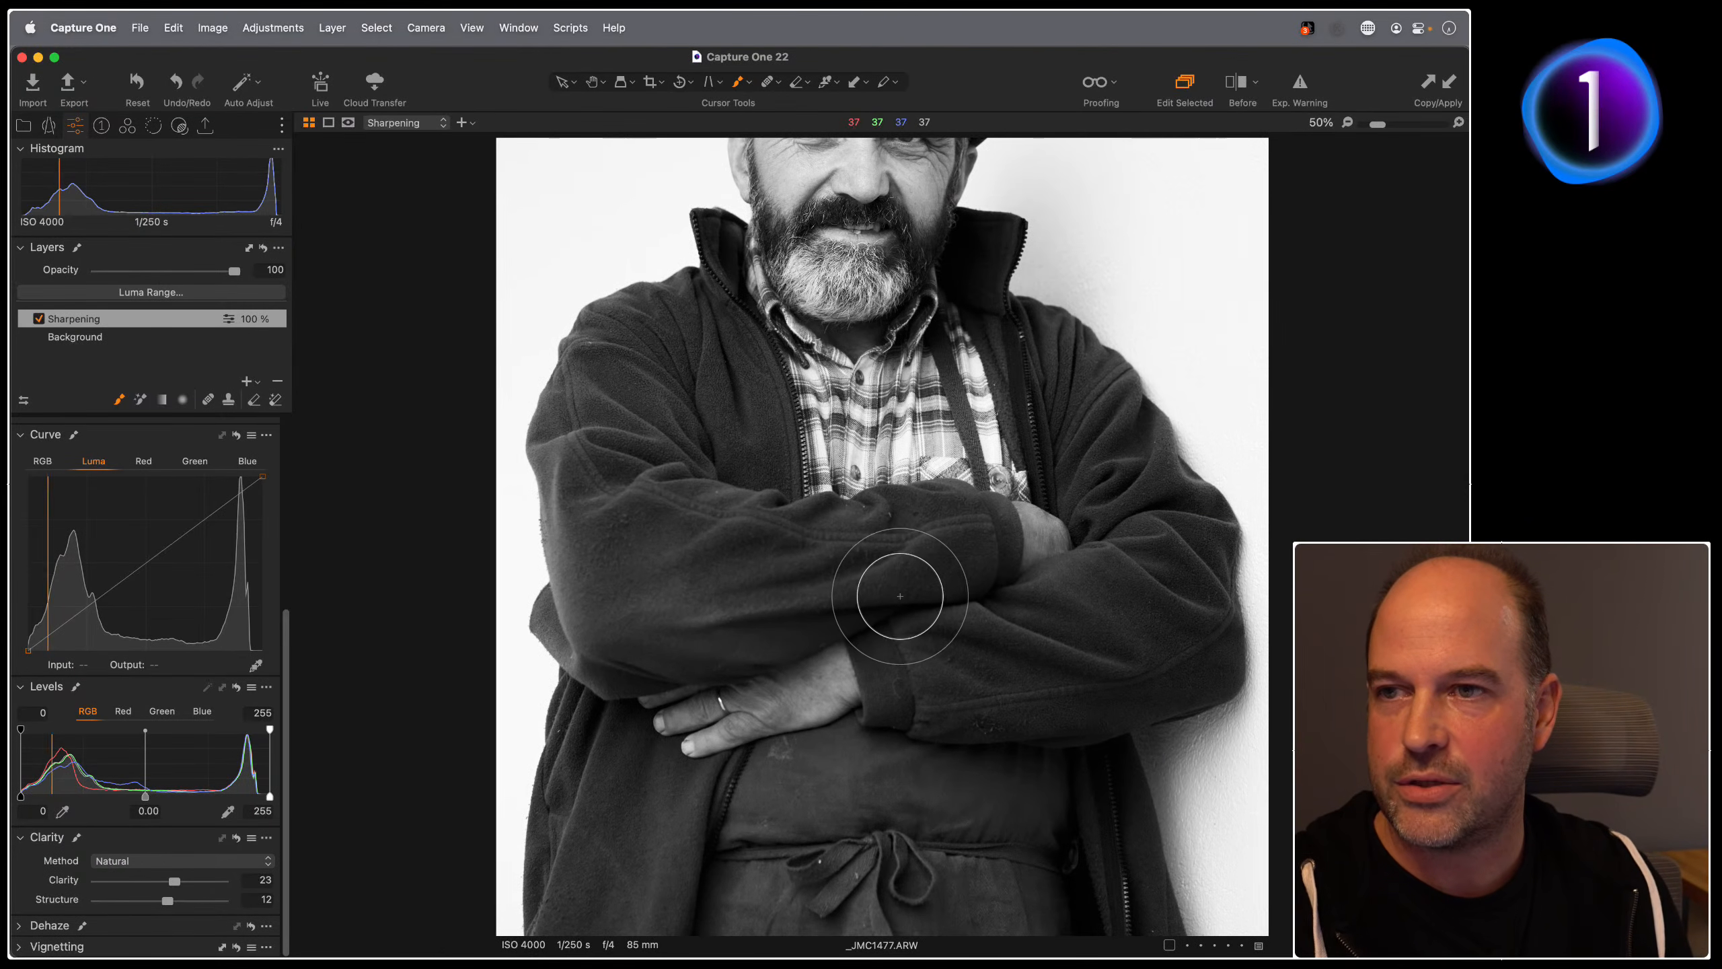
scroll(925, 291, "up", 5)
key("super+plus")
key("super+plus")
key("super+plus")
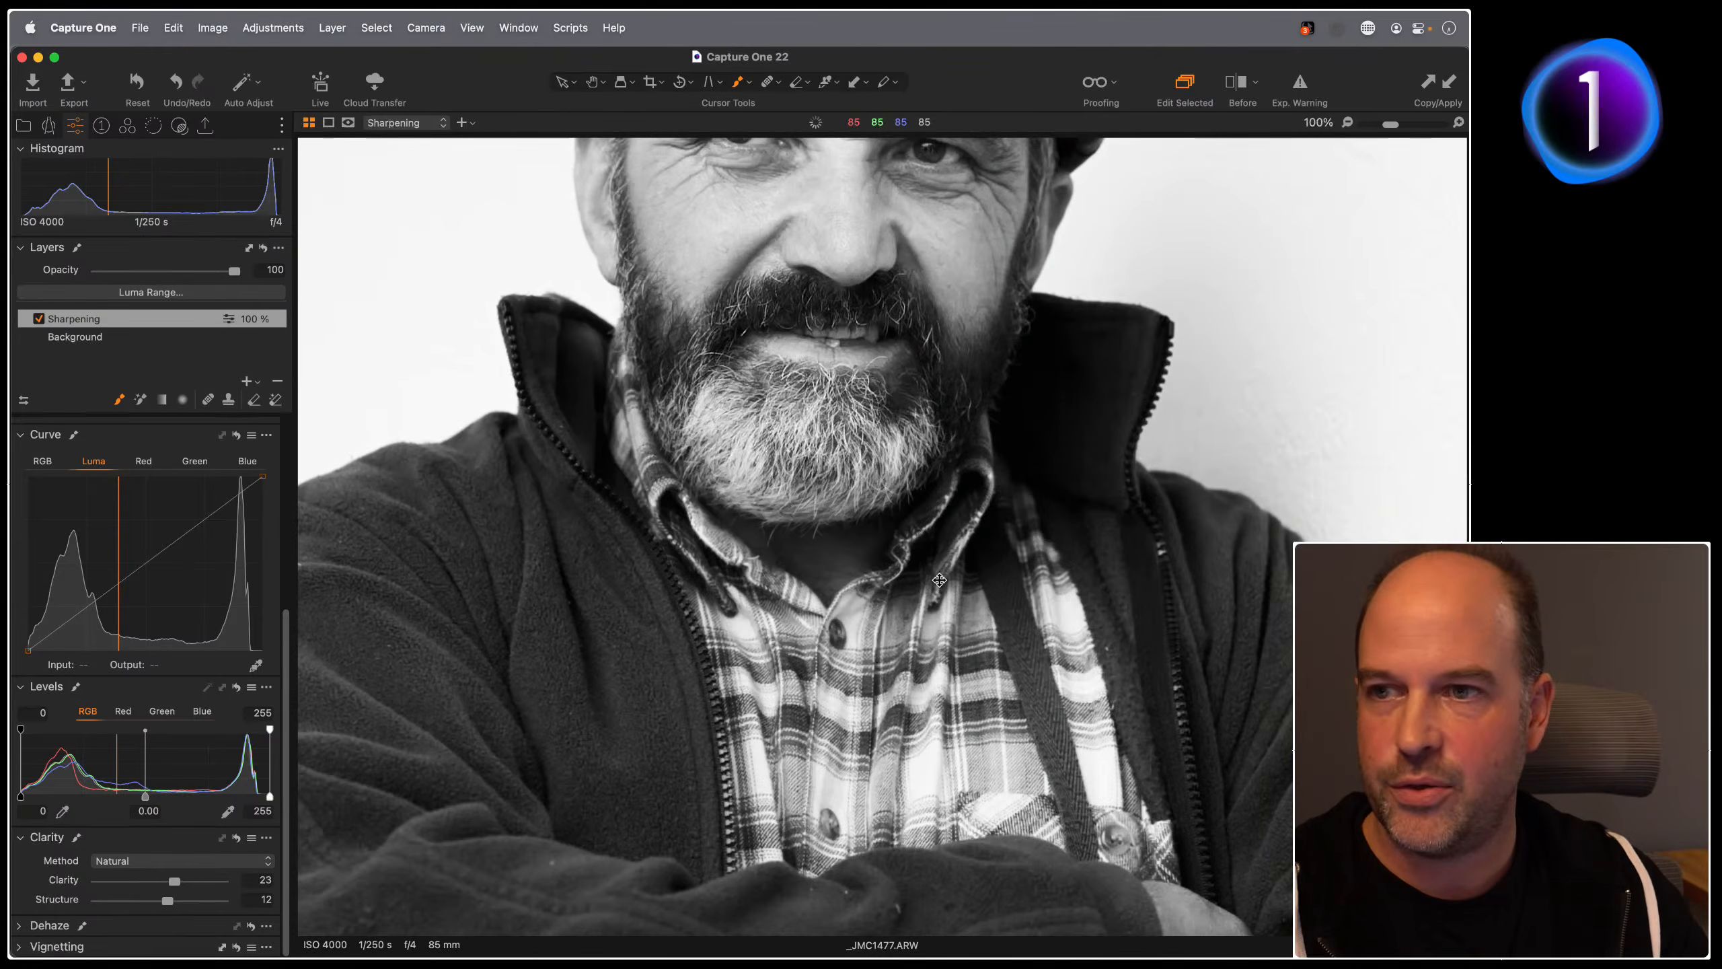
scroll(875, 462, "up", 8)
key("super+minus")
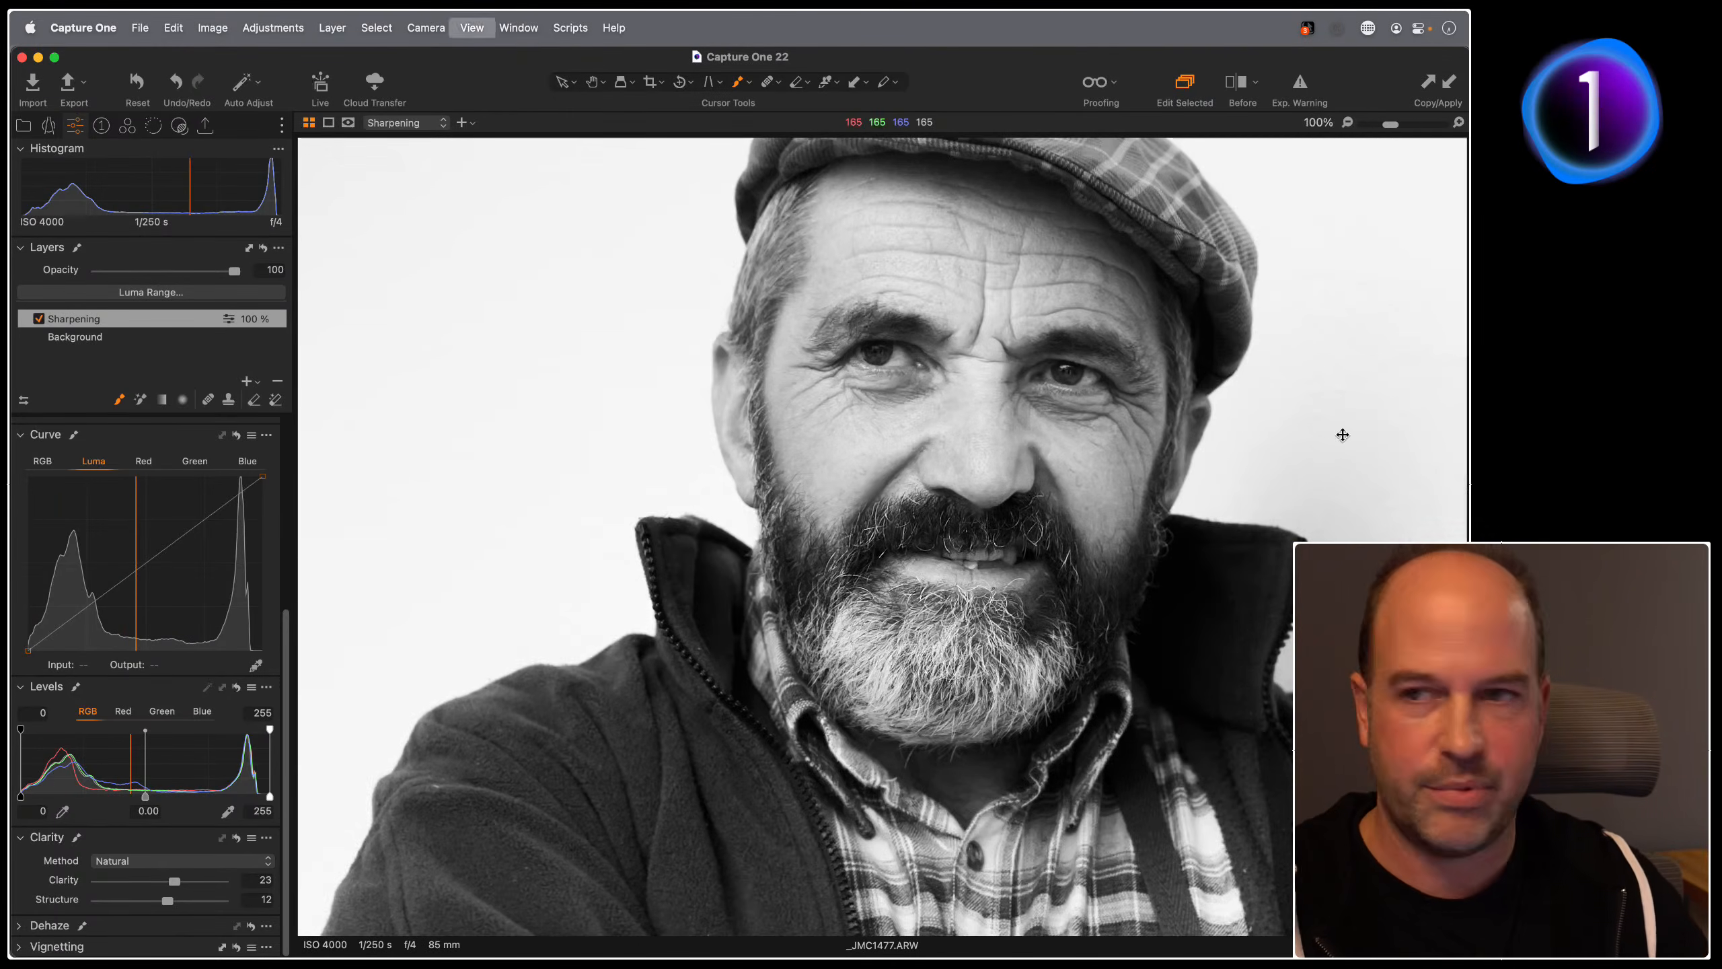
left_click(38, 318)
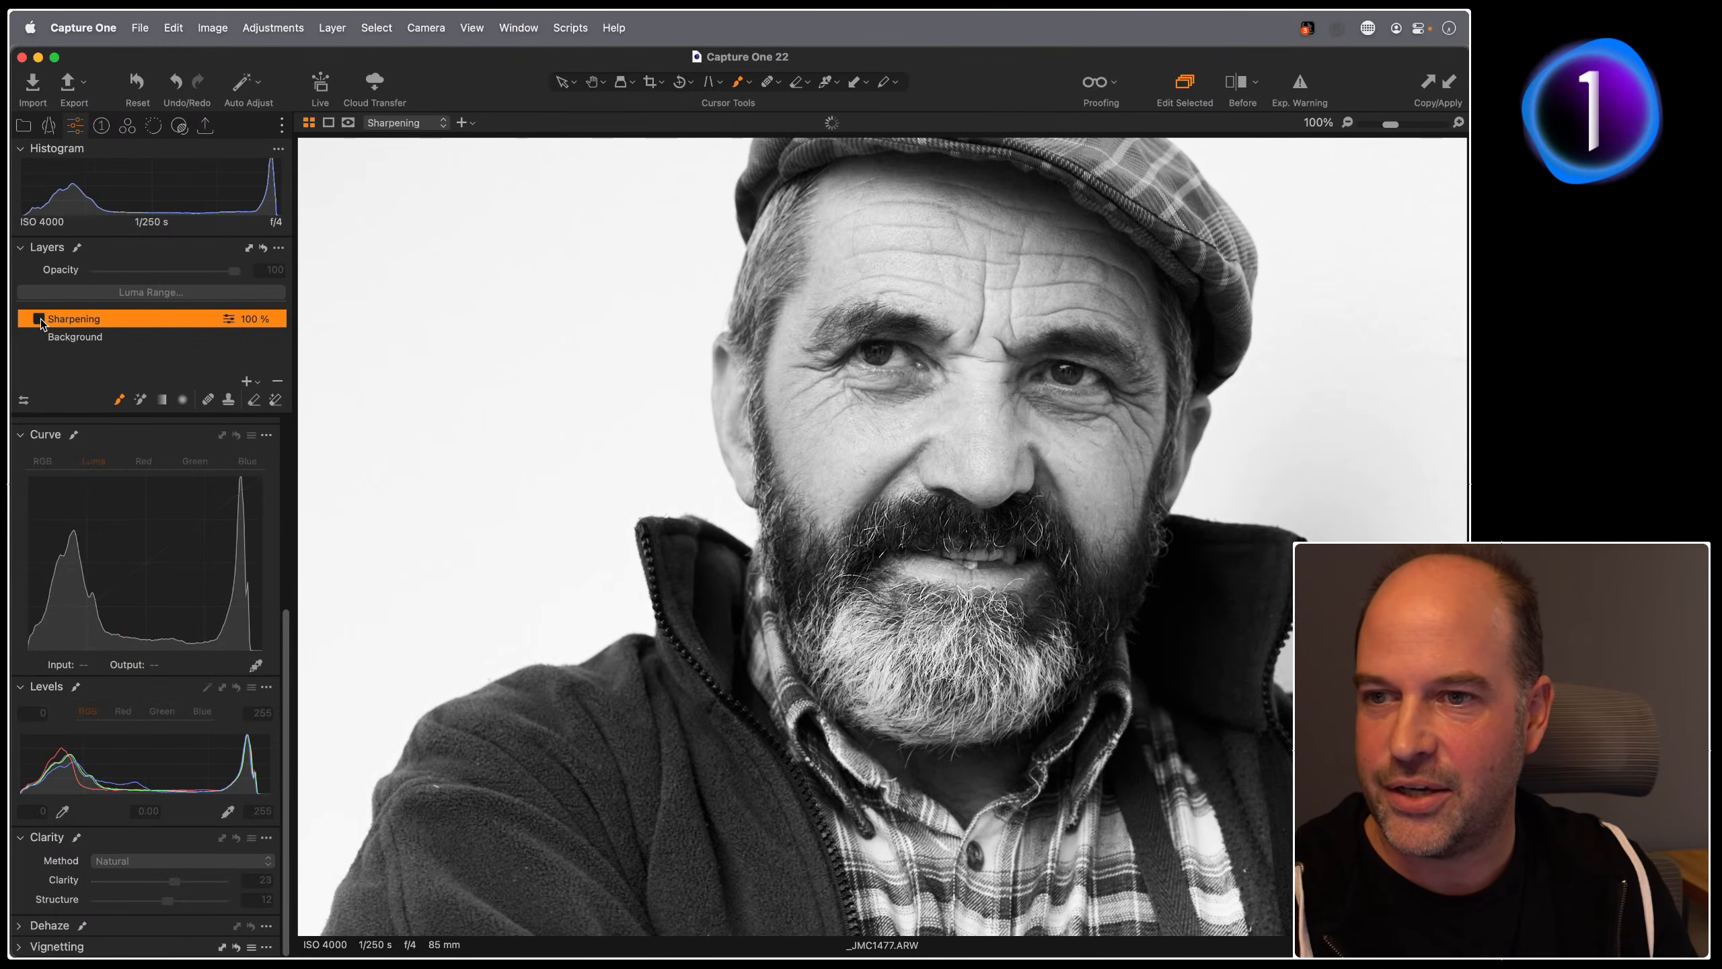
left_click(38, 318)
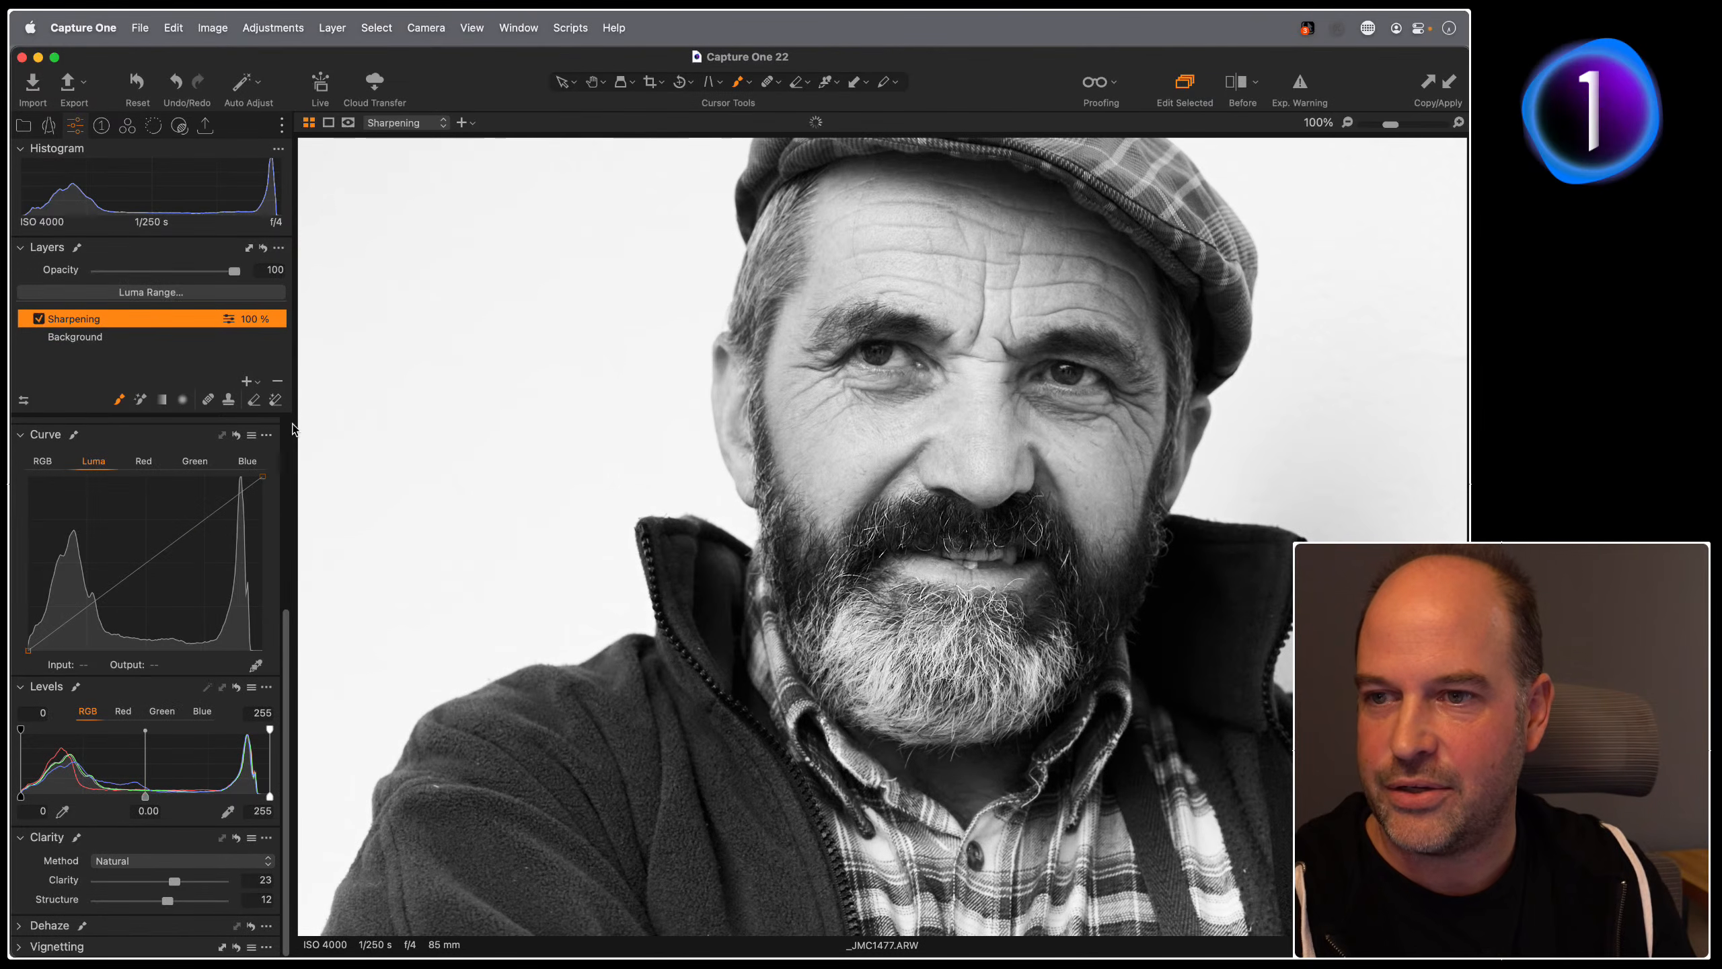
Step: Brush more of the Sharpening mask over the face, checking it as a grayscale mask and as a red overlay
mouse_move(976, 658)
left_mouse_down()
mouse_move(881, 643)
mouse_move(965, 638)
mouse_move(944, 610)
mouse_move(1000, 531)
mouse_move(908, 487)
mouse_move(920, 413)
mouse_move(902, 365)
mouse_move(894, 414)
mouse_move(888, 398)
mouse_move(1064, 362)
mouse_move(1048, 385)
mouse_move(1063, 431)
mouse_move(901, 378)
mouse_move(1027, 452)
left_mouse_up()
key("m")
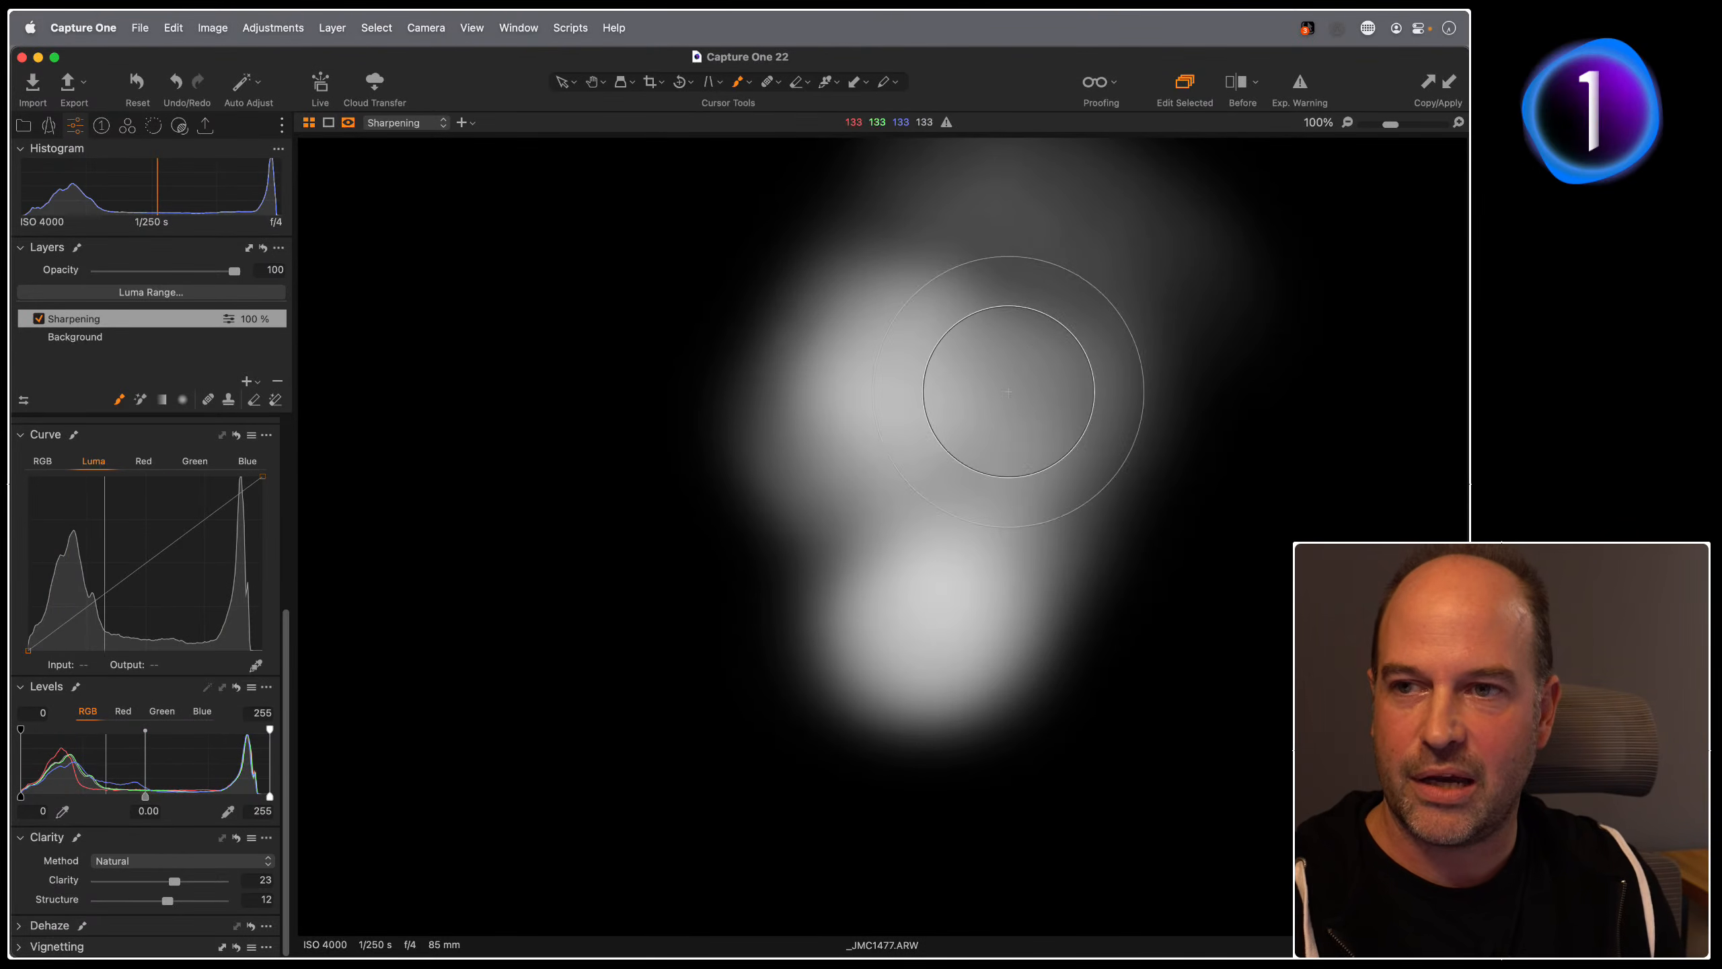
key("m")
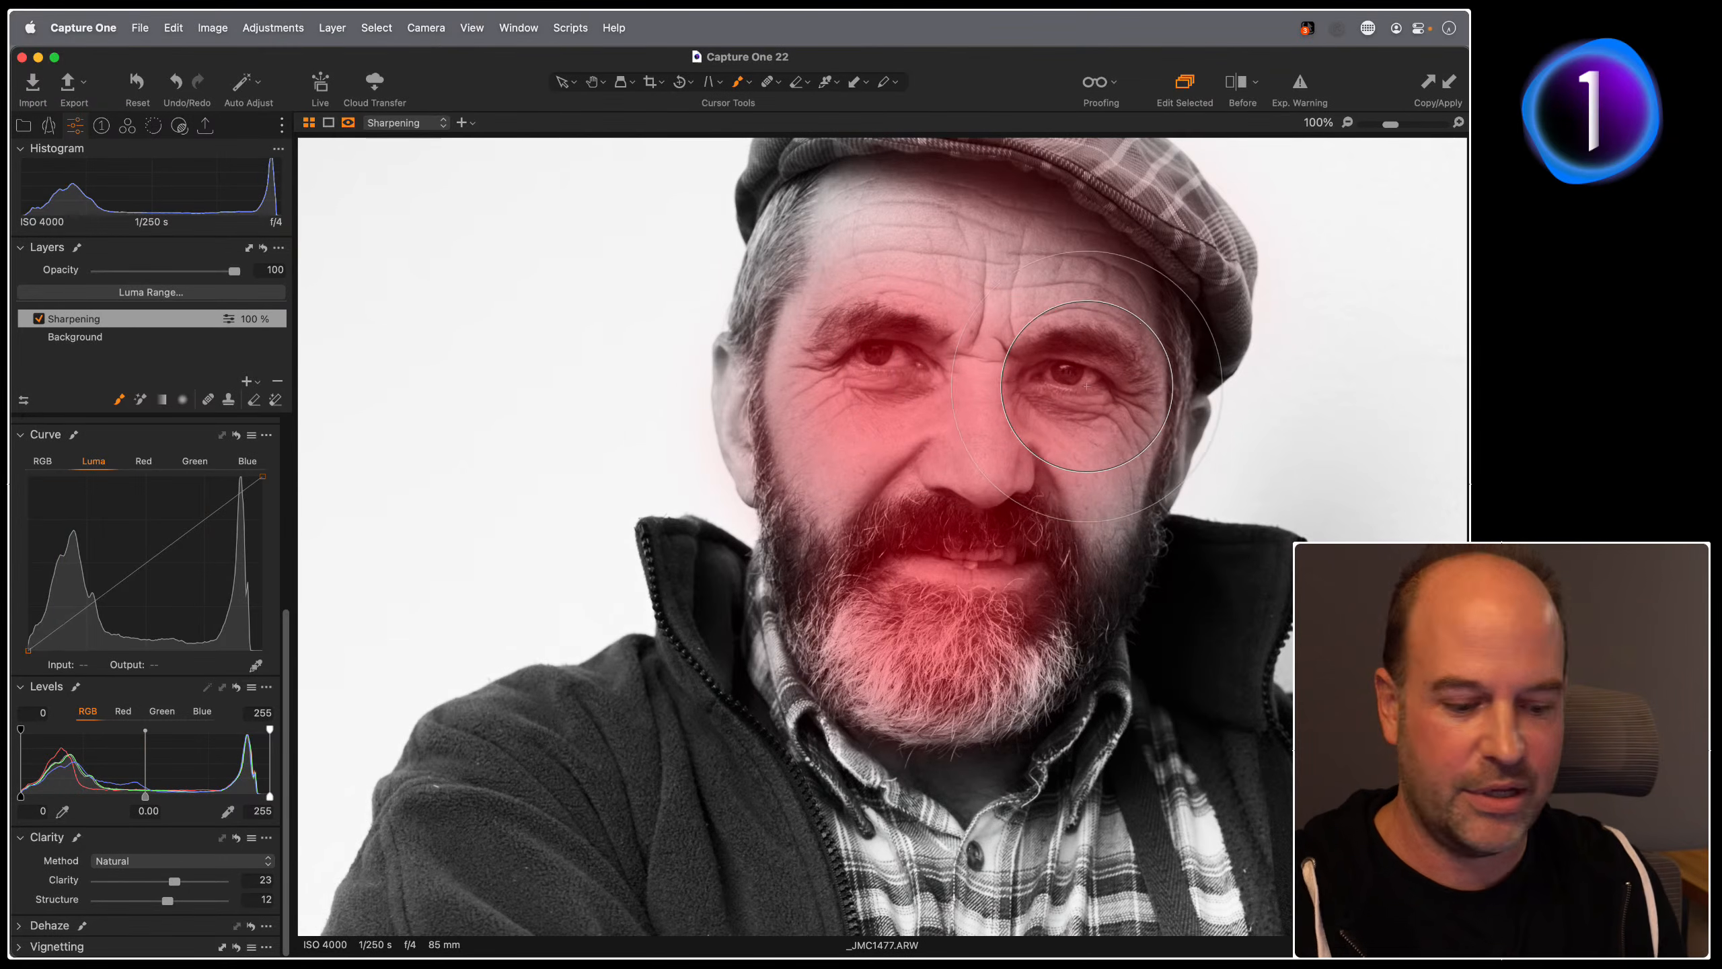
key("alt+m")
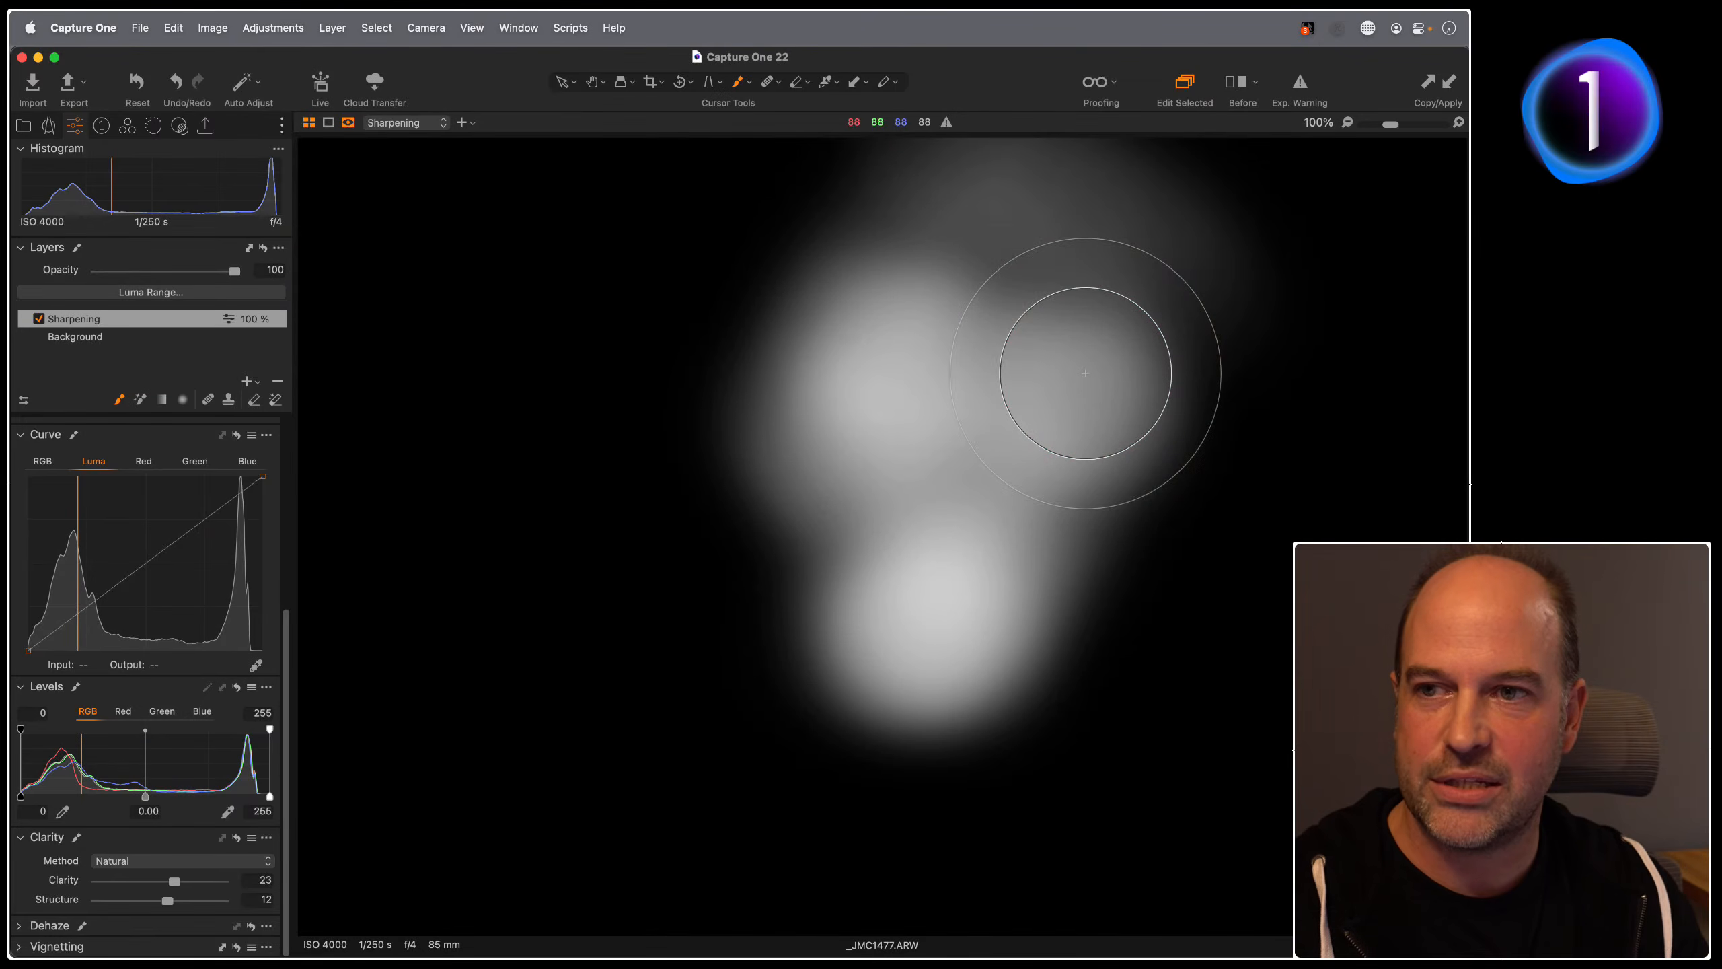
key("alt+m")
key("m")
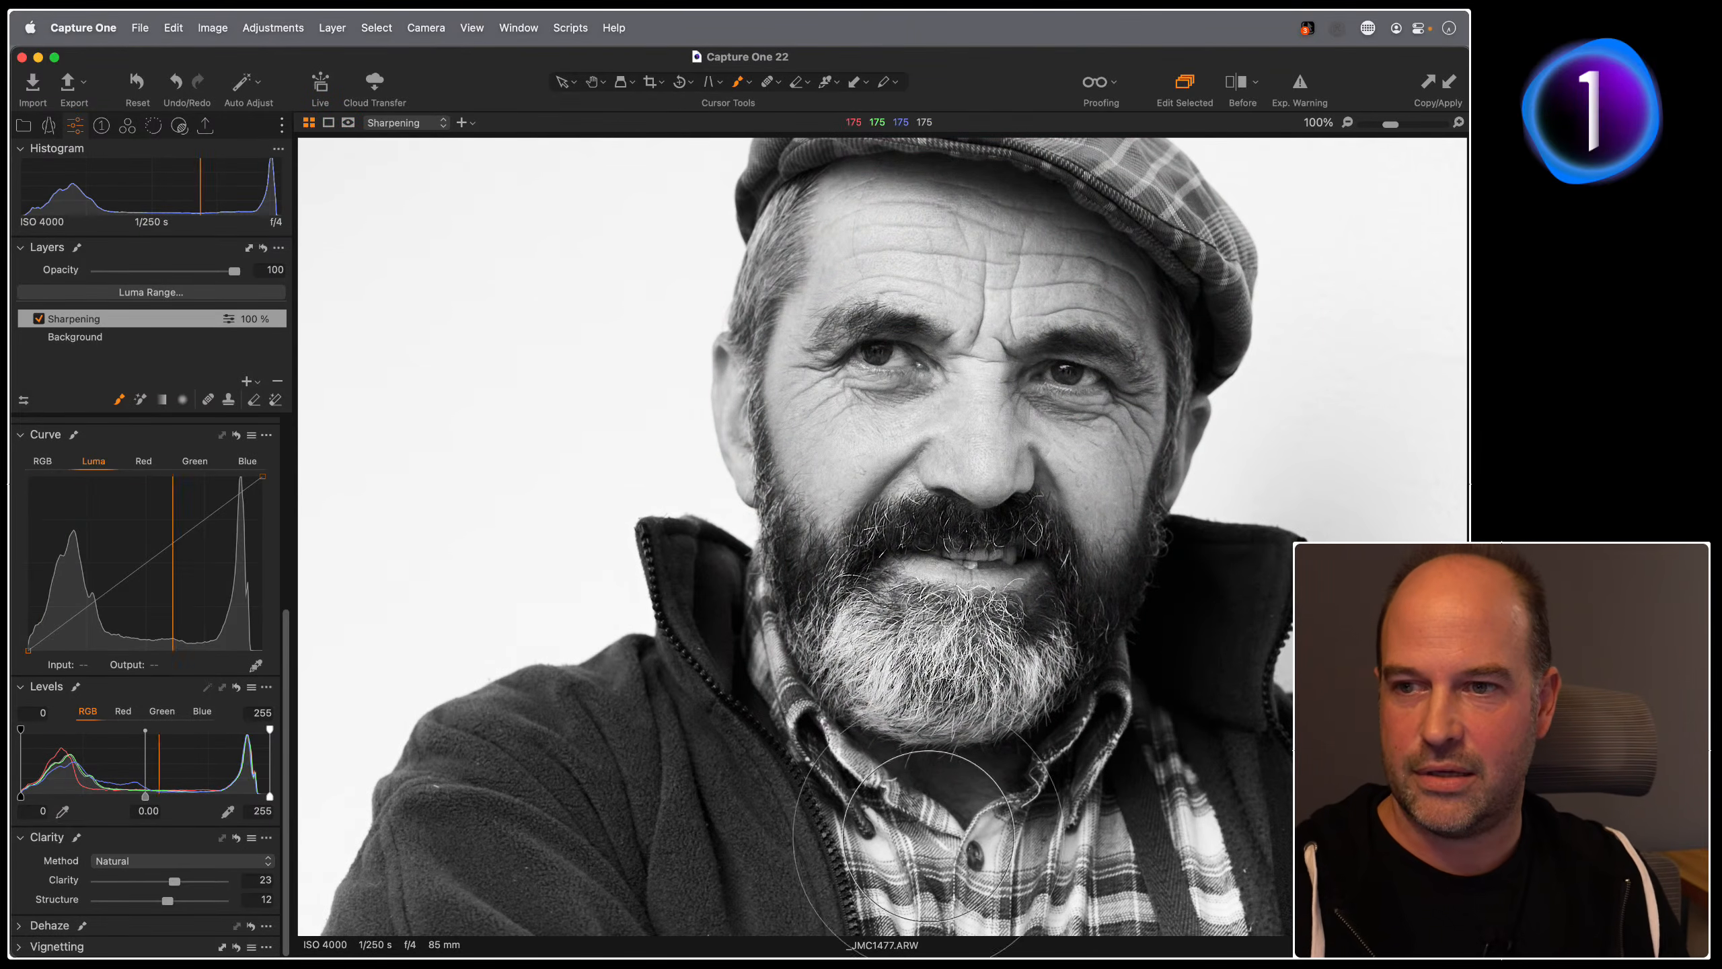
left_click_drag(201, 274, 60, 269)
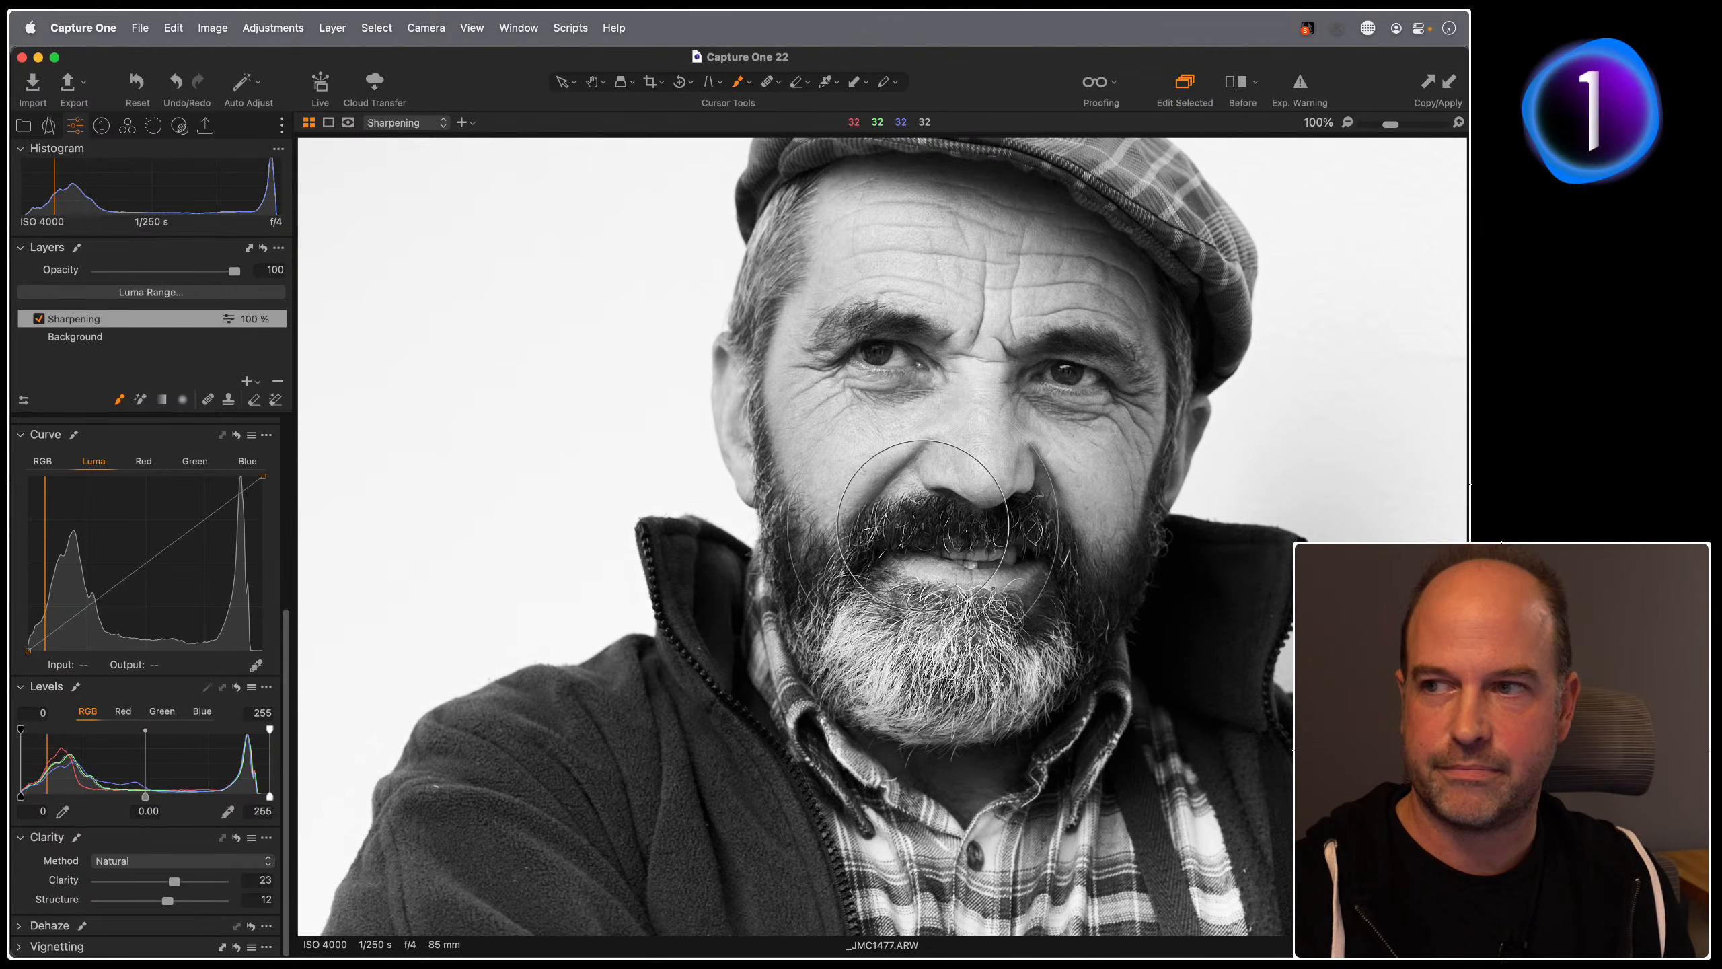
Step: Heal the light stain on the apron beneath the hand and erase the healing mask along the hand's edge
left_click(207, 400)
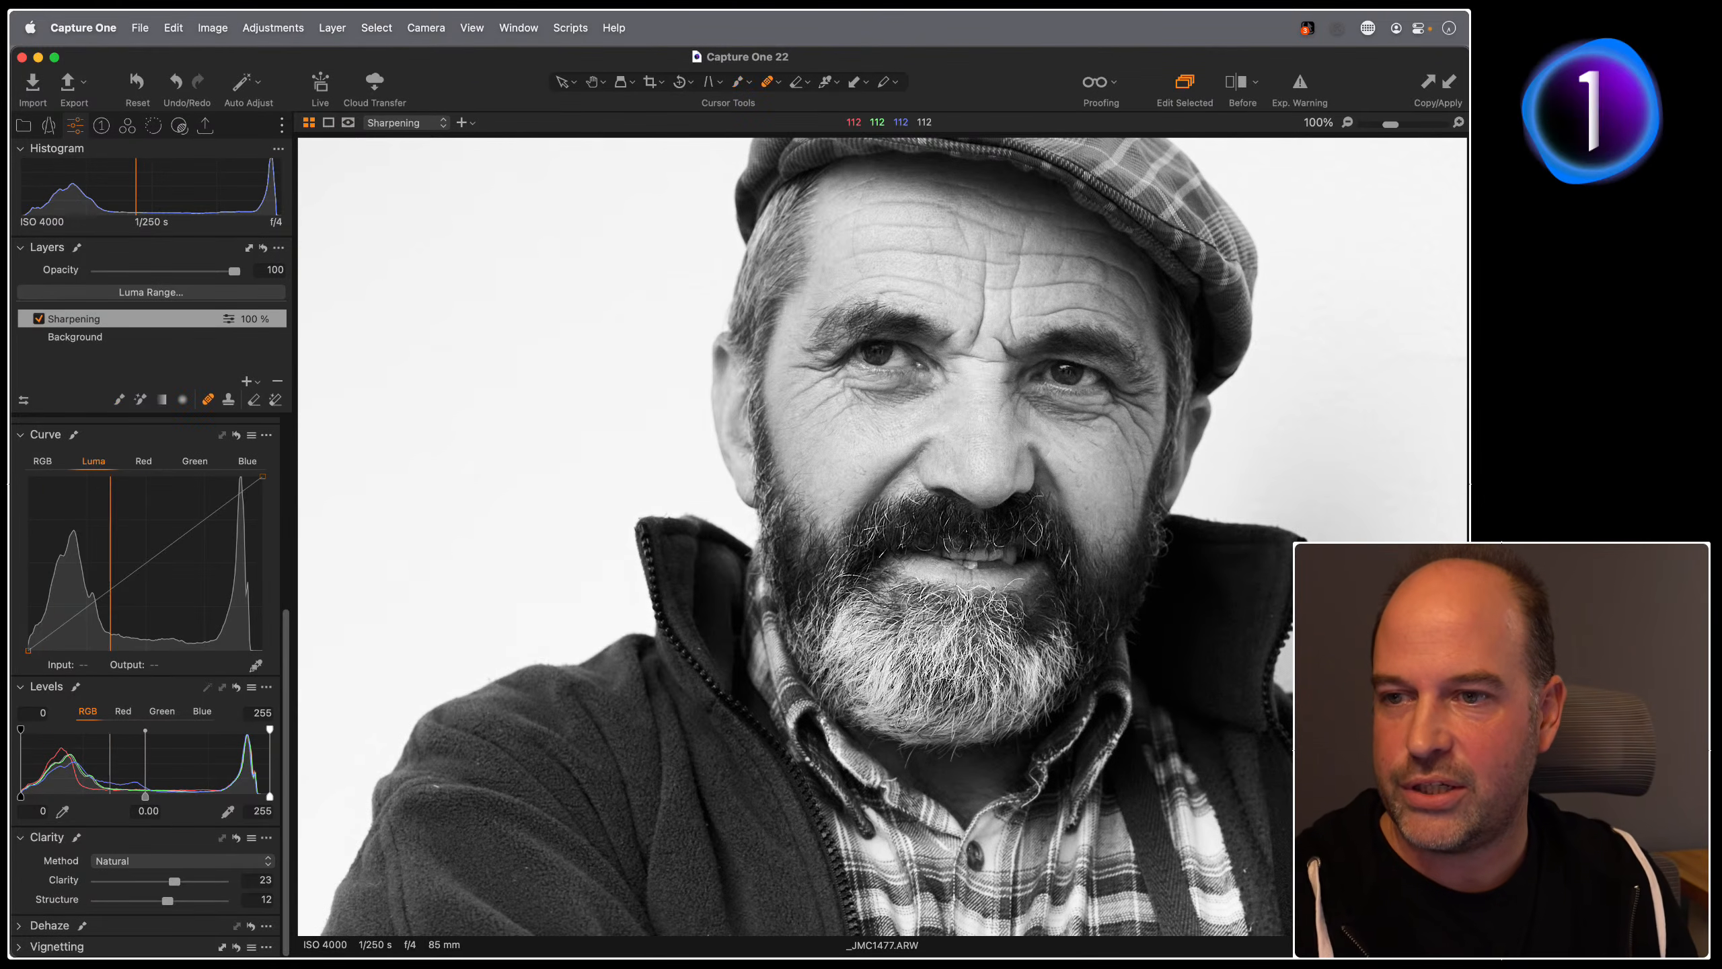
scroll(857, 593, "down", 15)
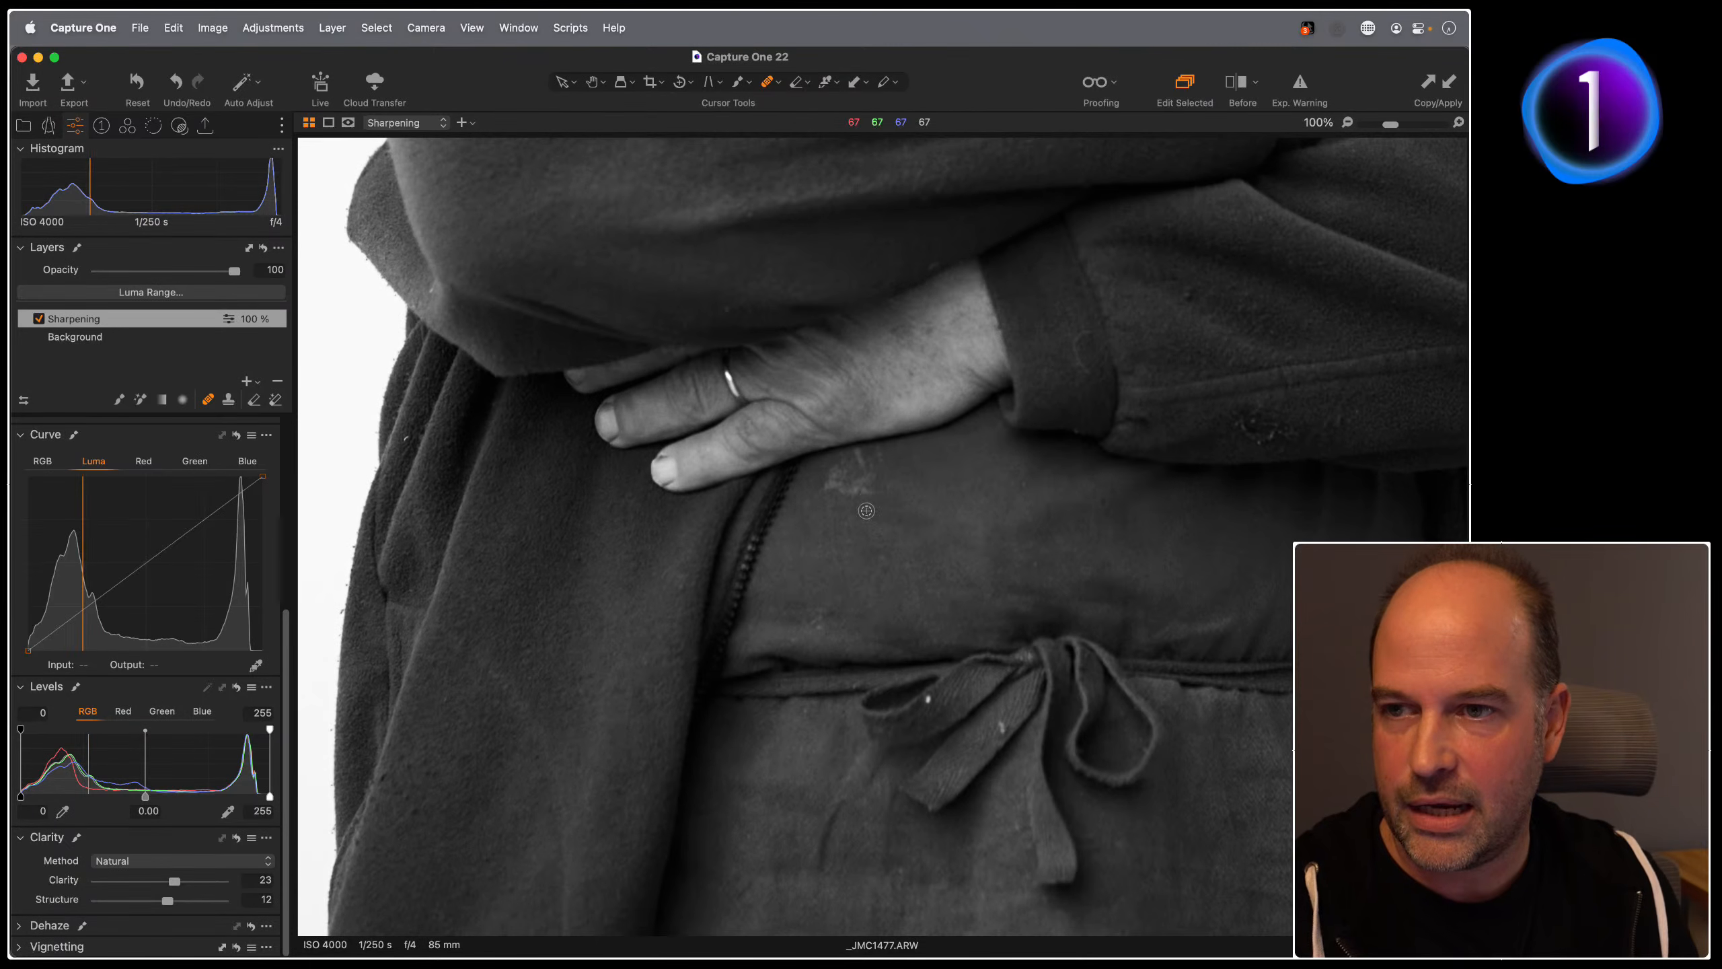
left_click(852, 487)
left_click_drag(848, 486, 857, 464)
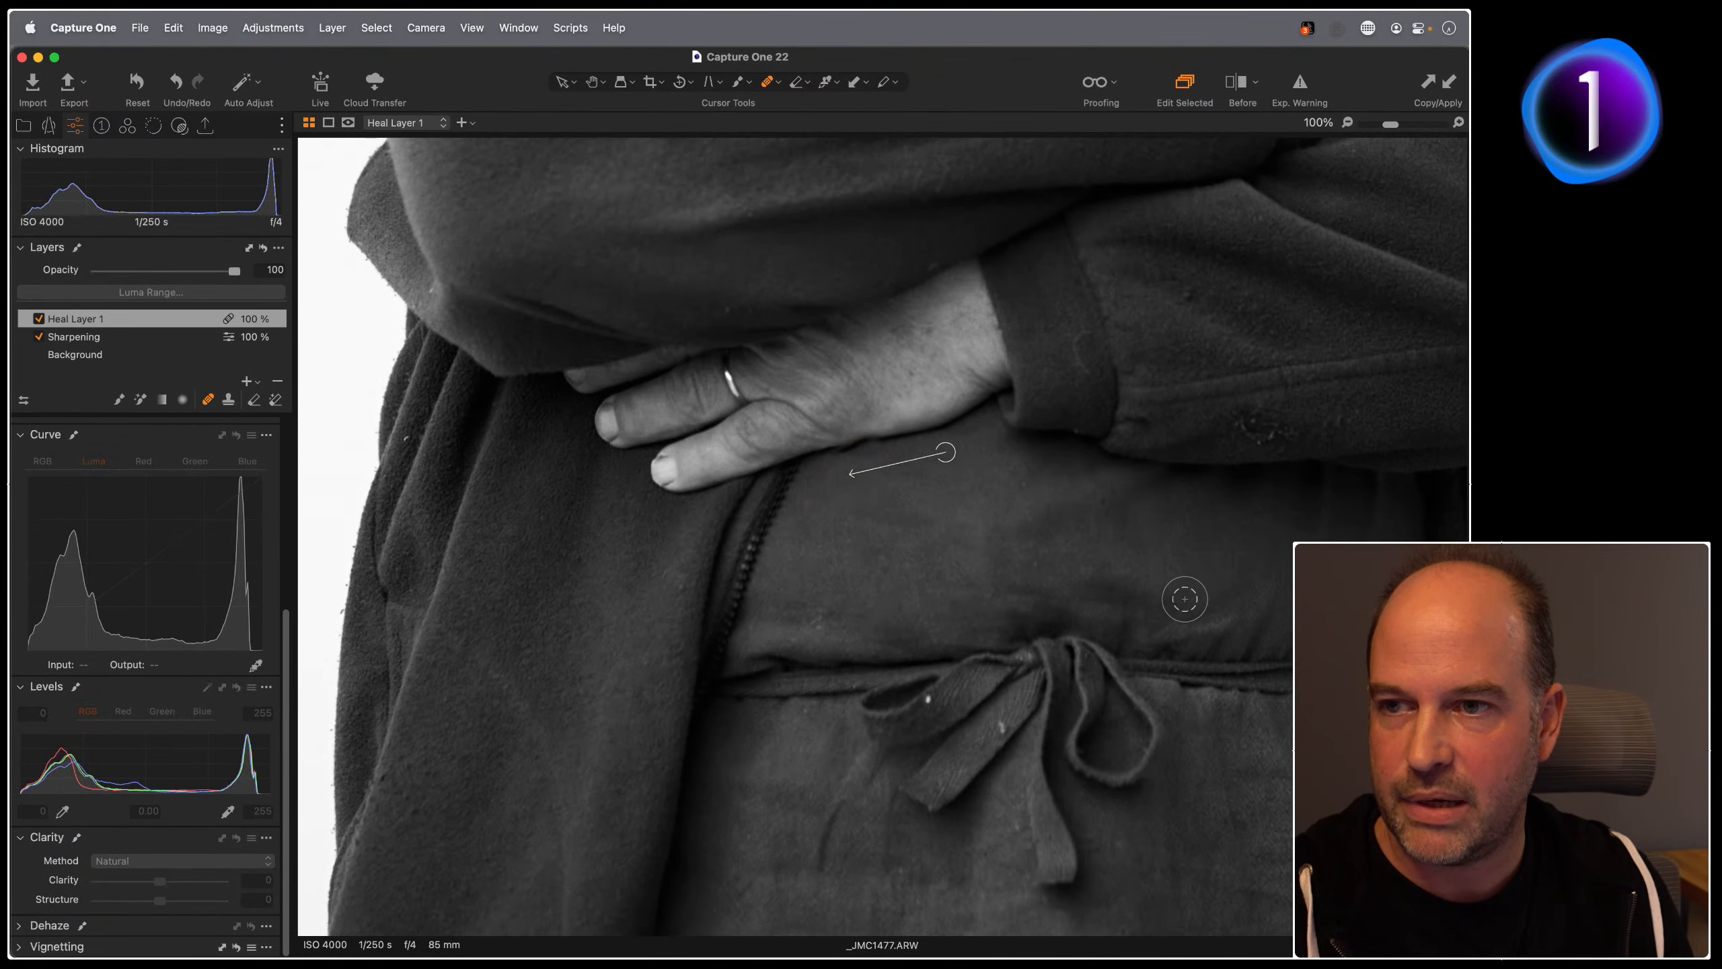
key("e")
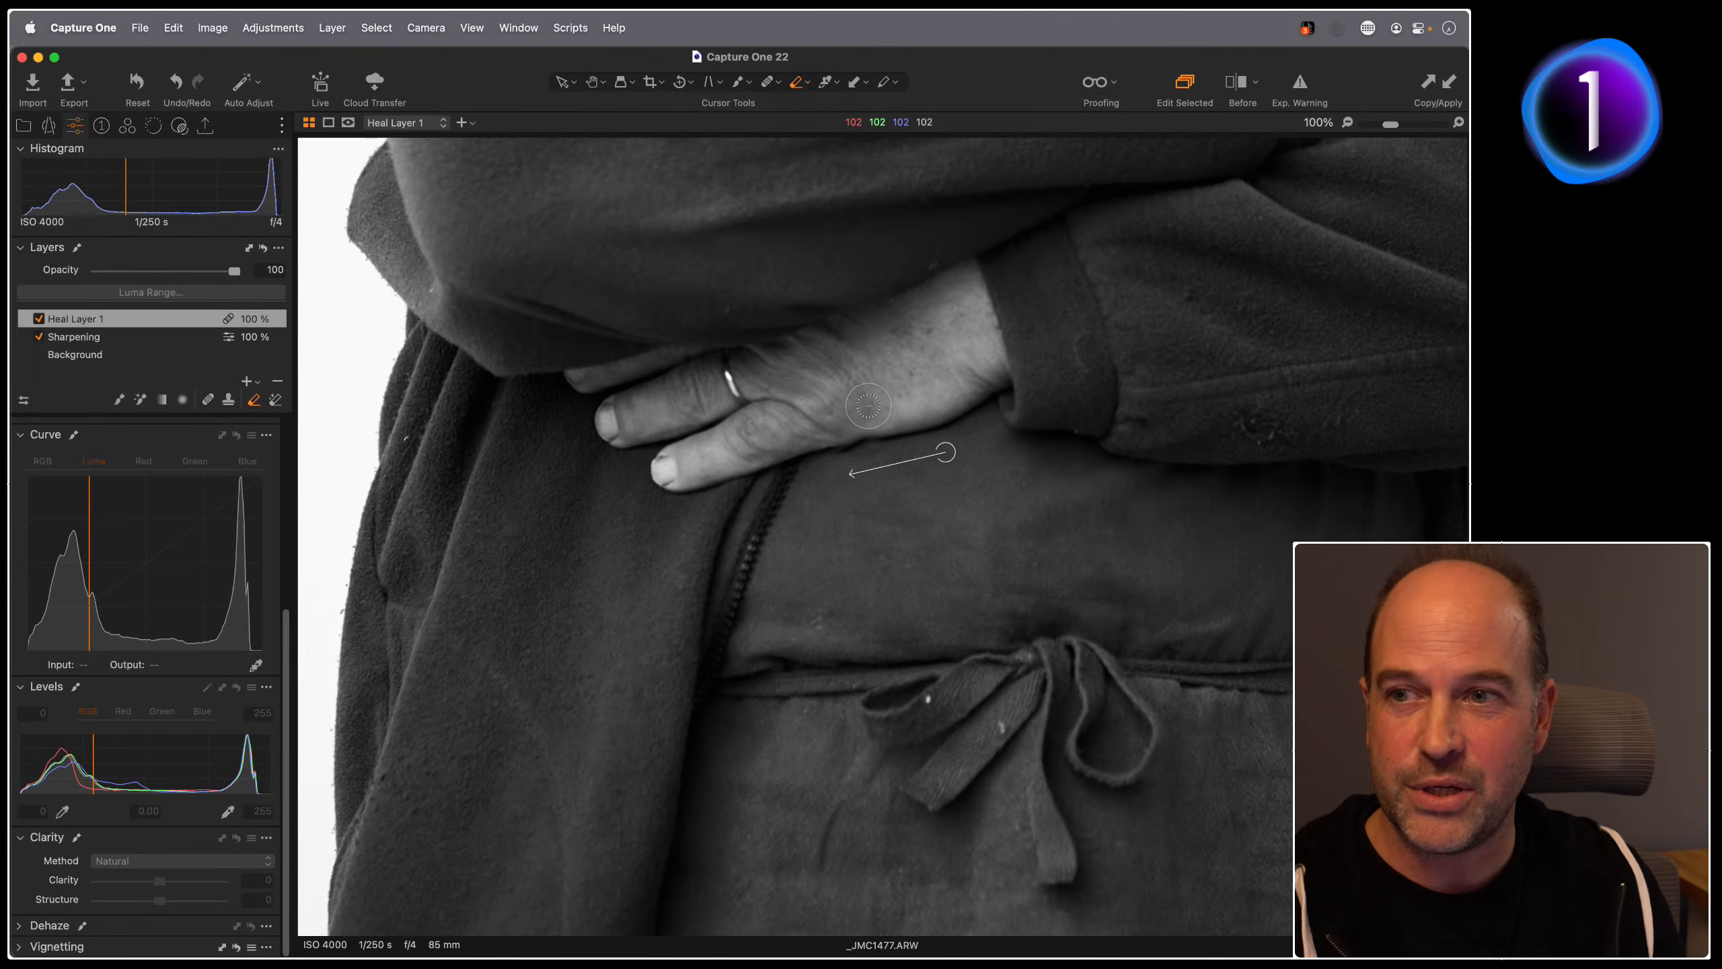
left_click_drag(849, 421, 844, 424)
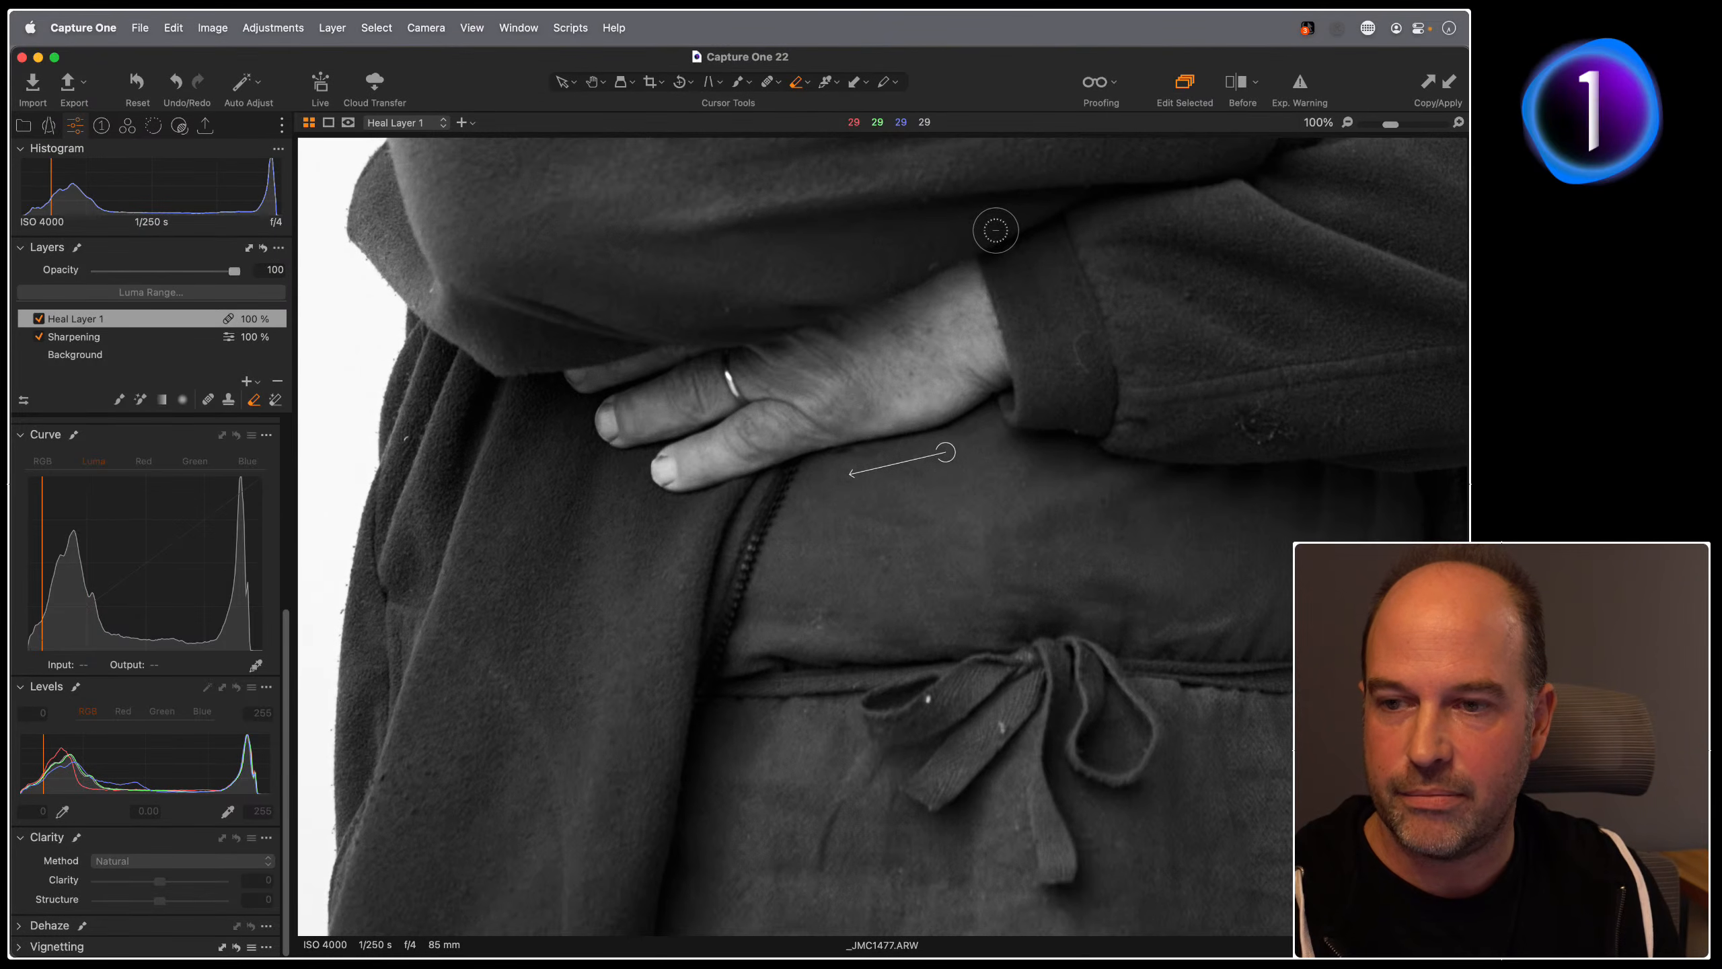
Step: Heal the two white specks on the apron's bow, moving the left speck's source onto the ribbon right beside it
key("q")
left_click(1002, 726)
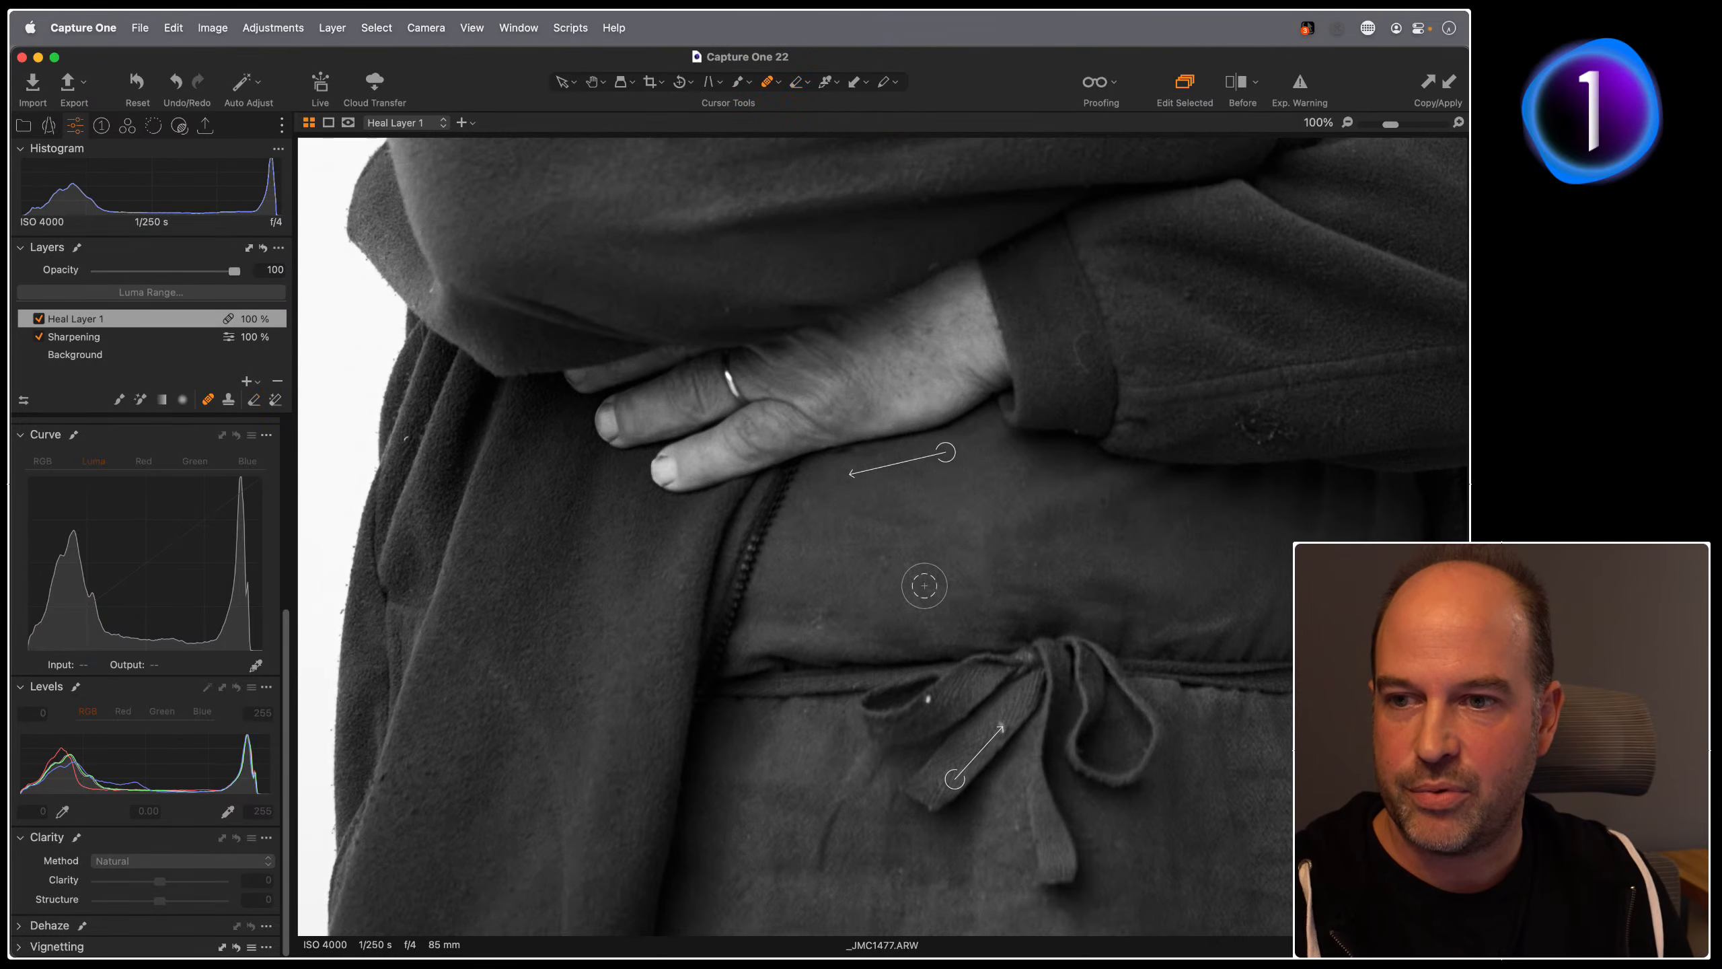
left_click(928, 699)
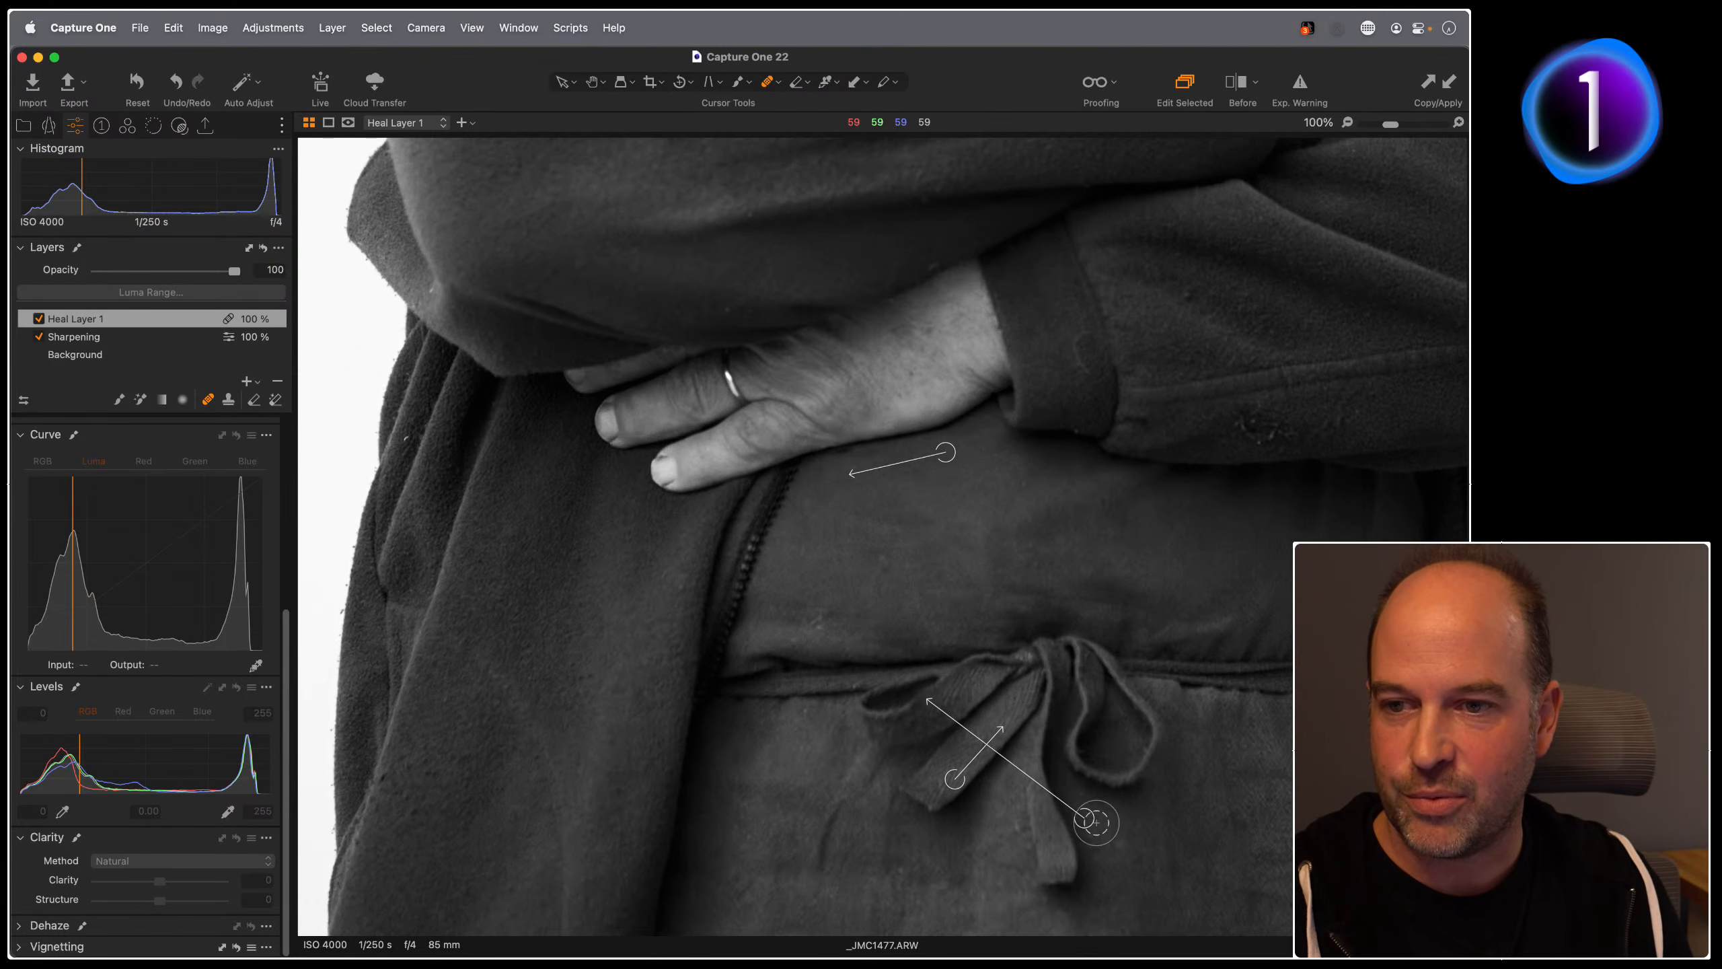
mouse_move(1084, 817)
left_mouse_down()
mouse_move(949, 677)
mouse_move(898, 717)
mouse_move(948, 677)
left_mouse_up()
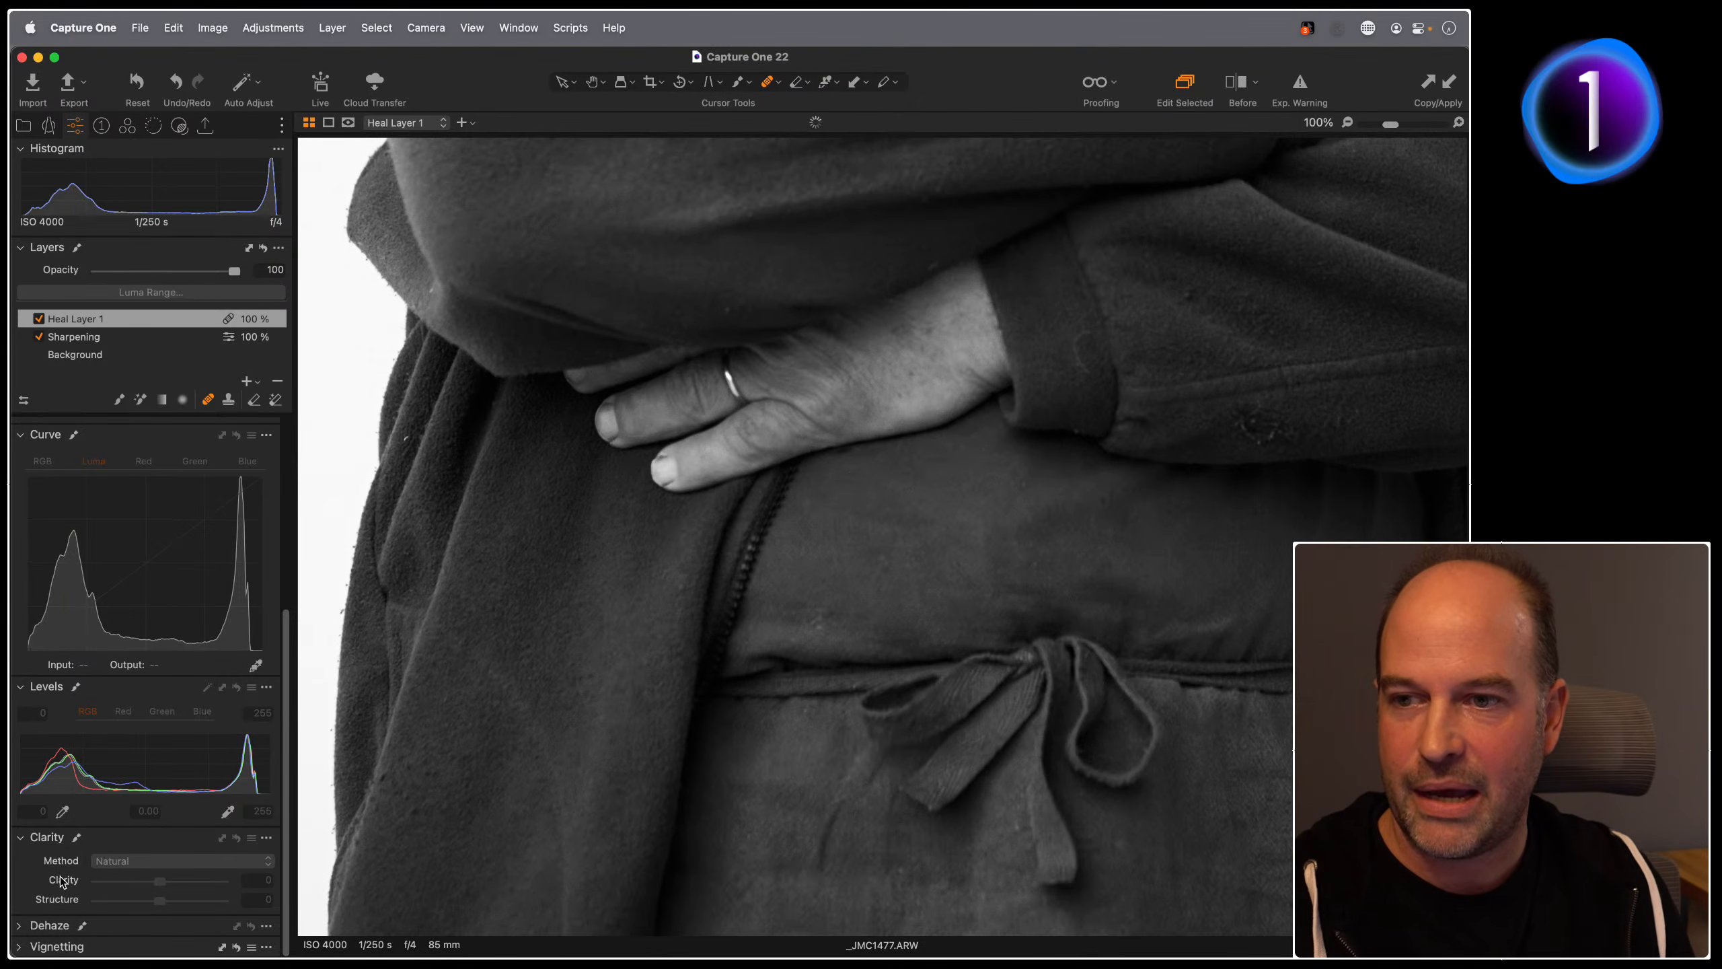
Step: Heal small marks on the lower part of the apron around and below the bow
left_click_drag(1059, 645, 916, 498)
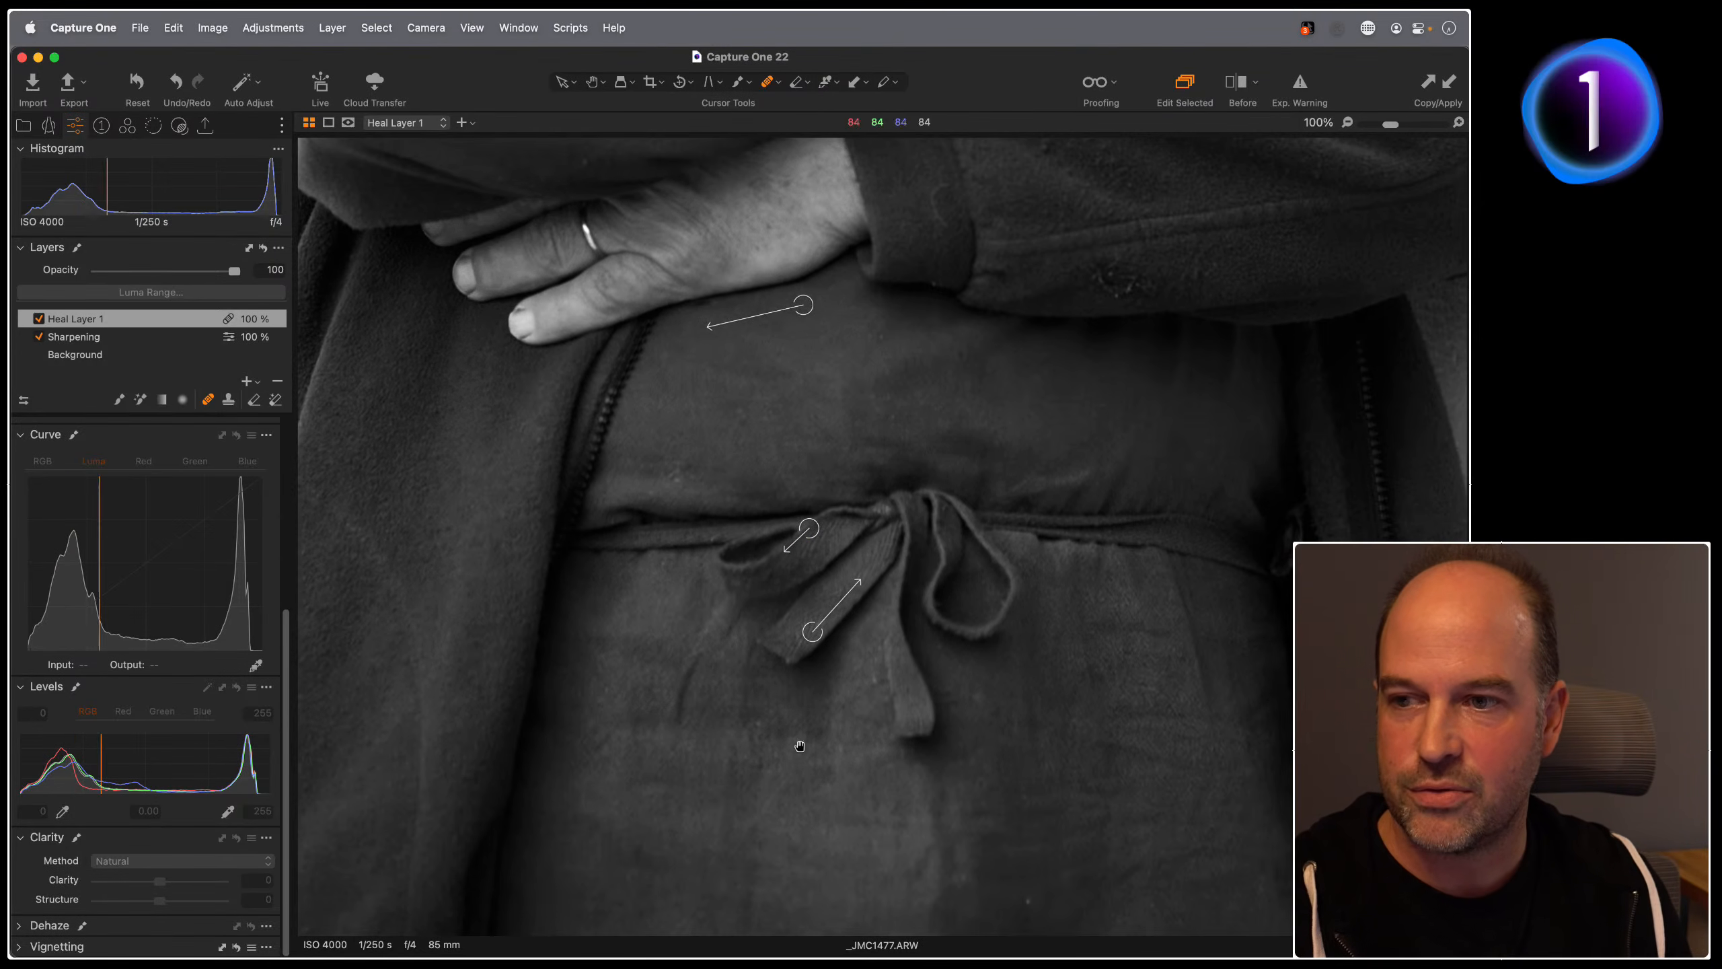
left_click(750, 724)
left_click(982, 699)
left_click(1034, 903)
key("h")
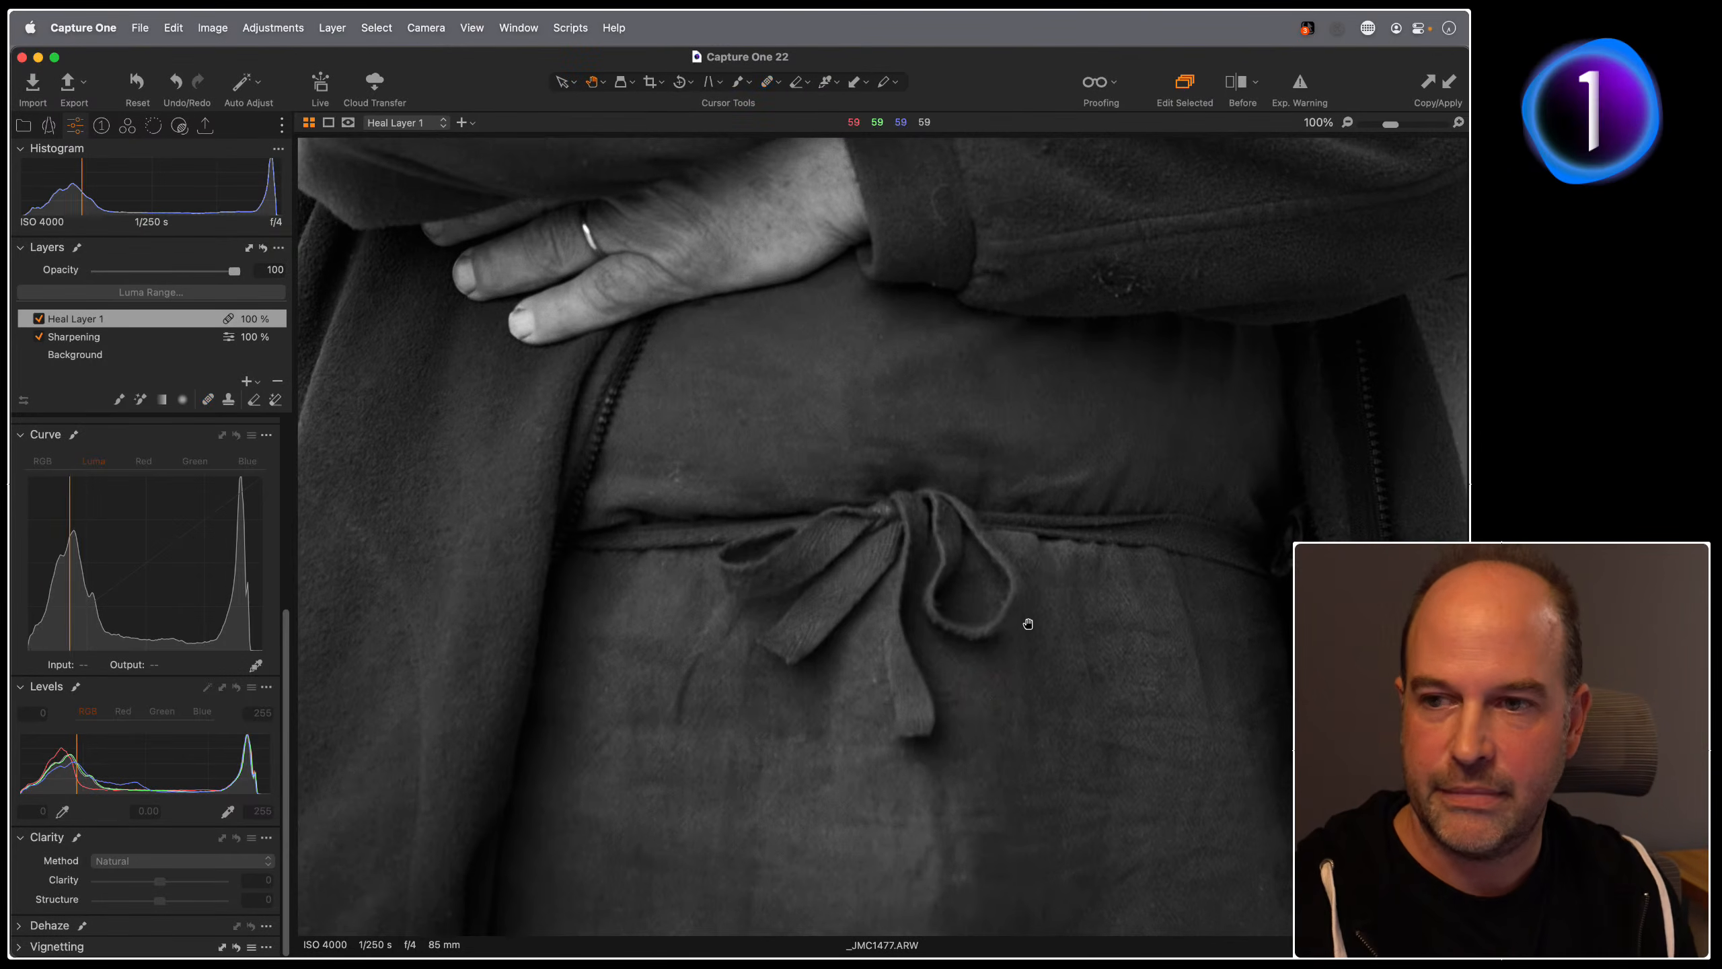
Step: Fit the whole portrait in view, look through the other photos' thumbnails, and return to the single image
key("super+0")
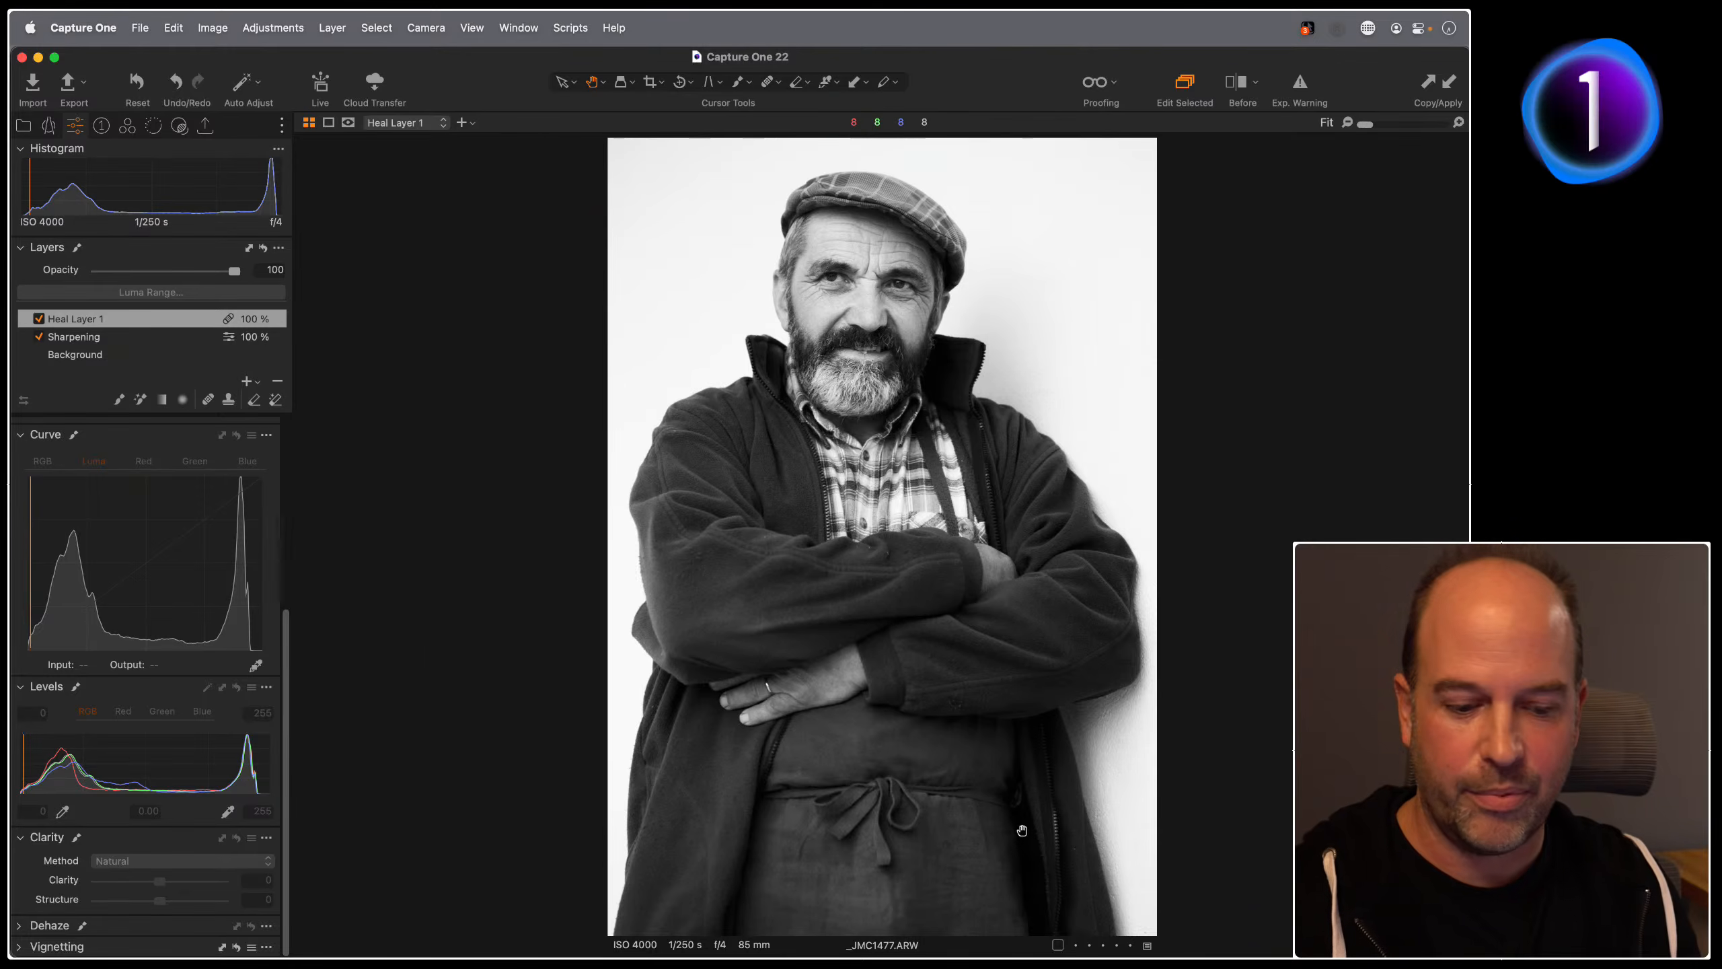
key("alt+super+n")
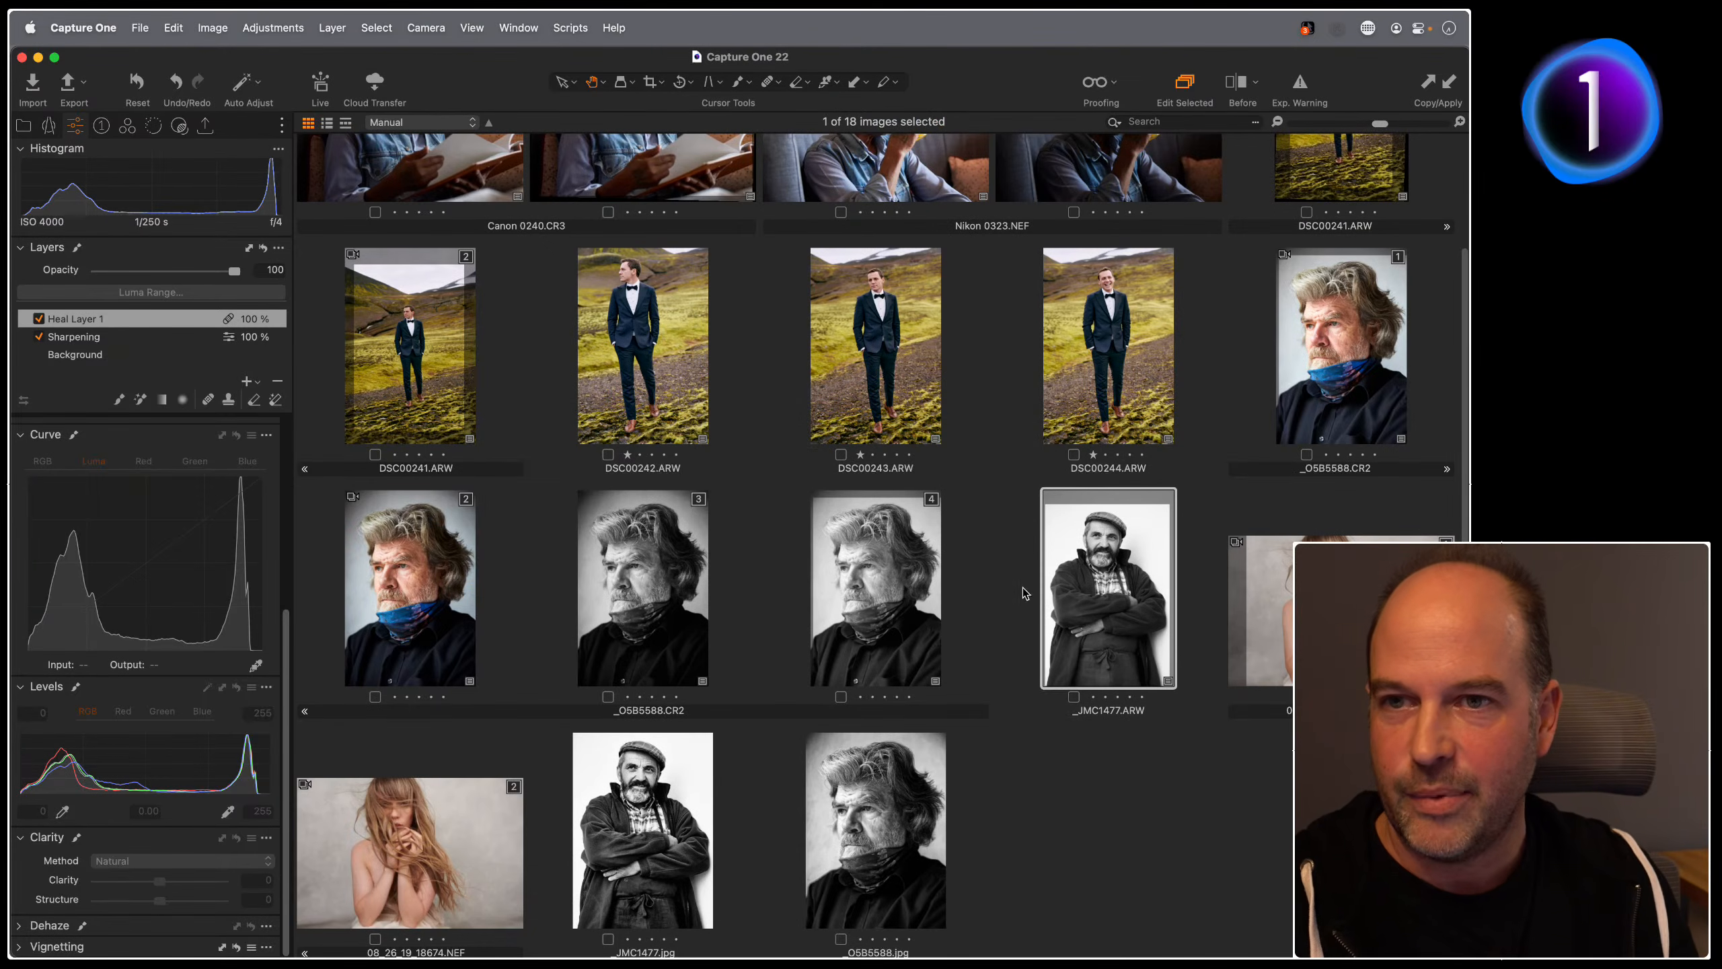
scroll(976, 491, "up", 3)
scroll(1063, 630, "down", 3)
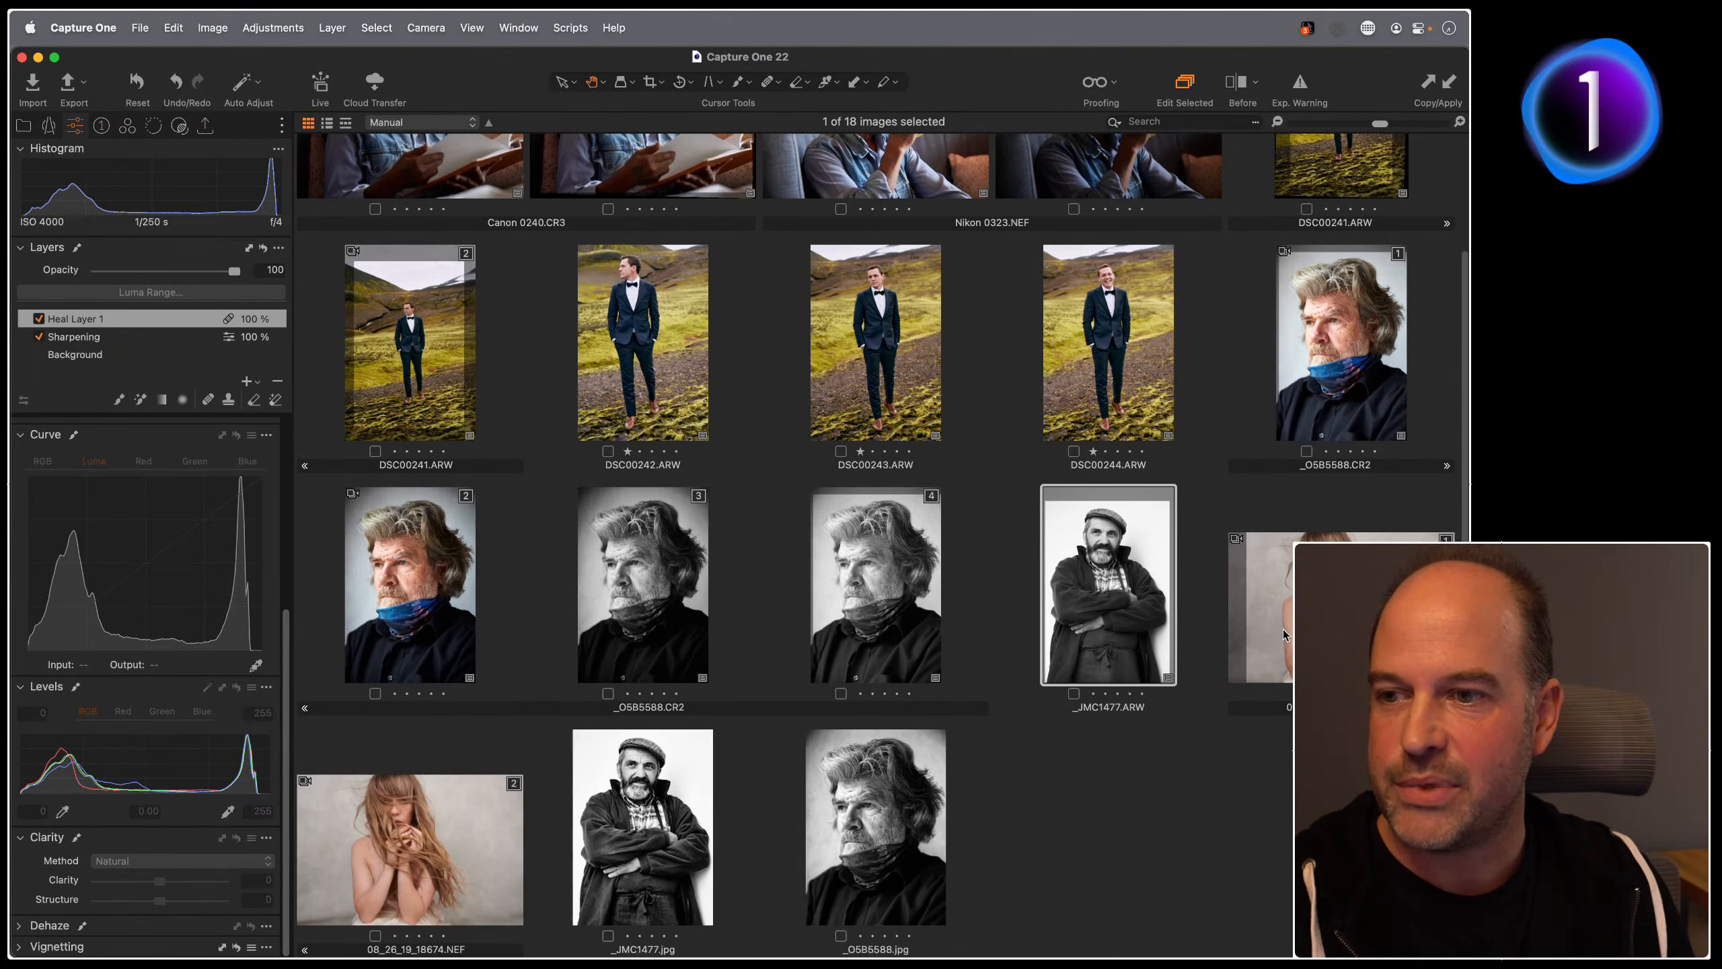
key("alt+super+v")
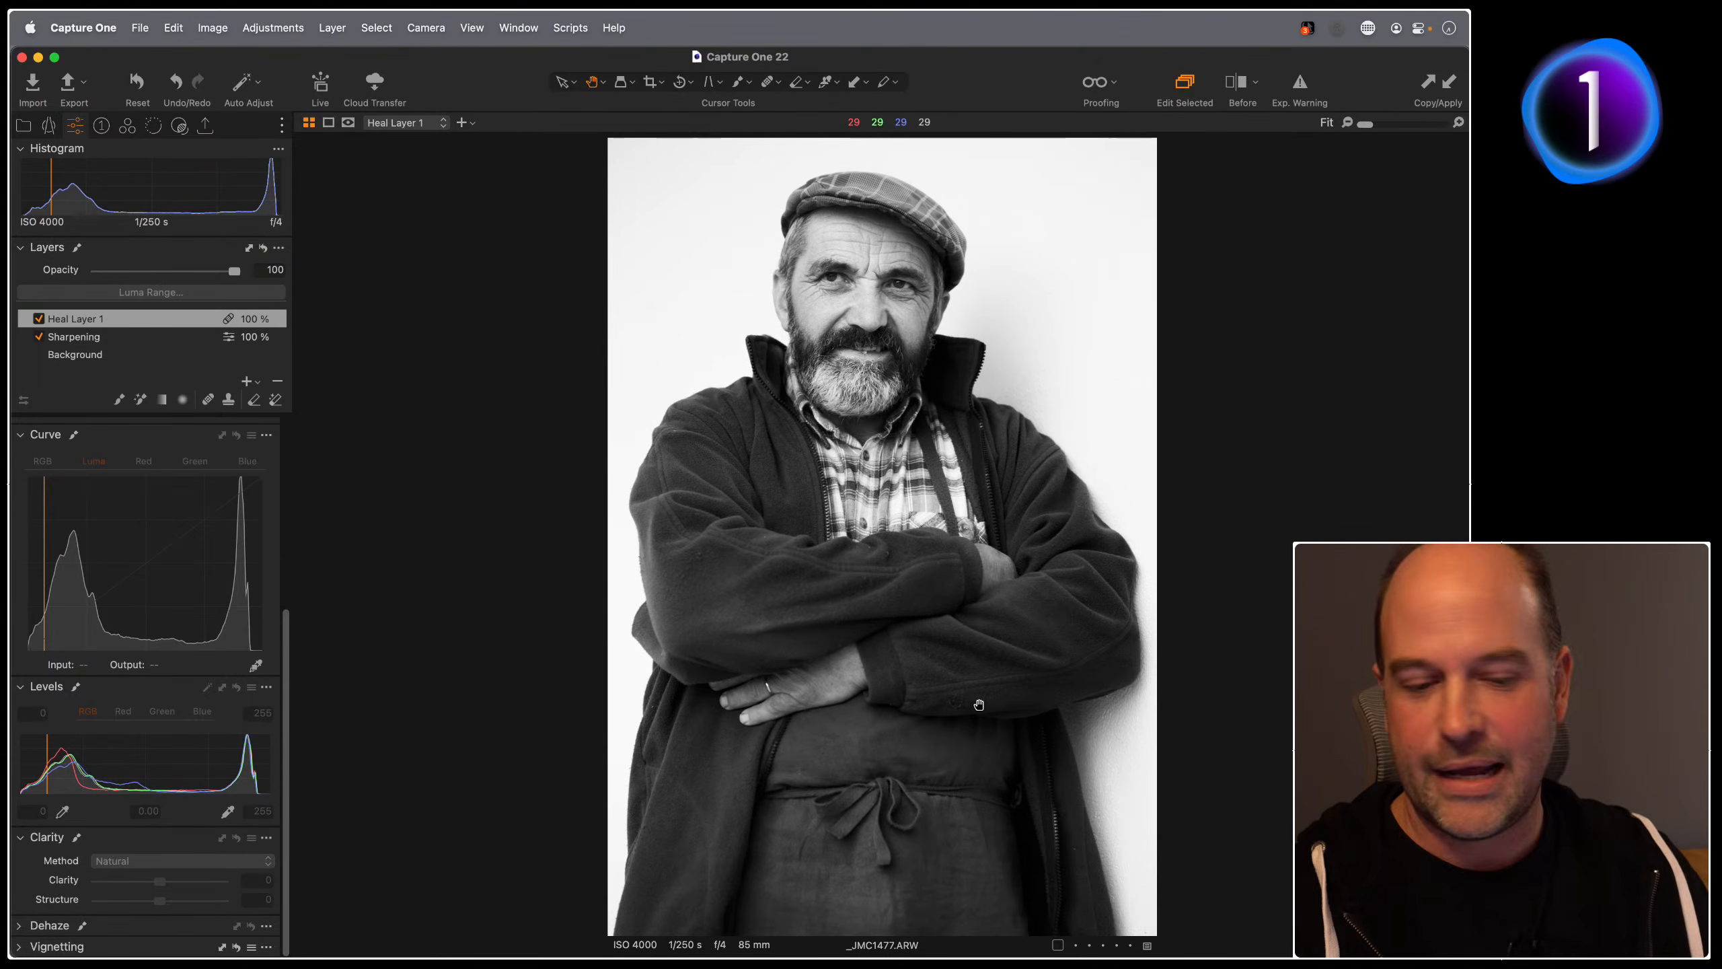
Step: Extend the portrait's crop to the full image frame
key("c")
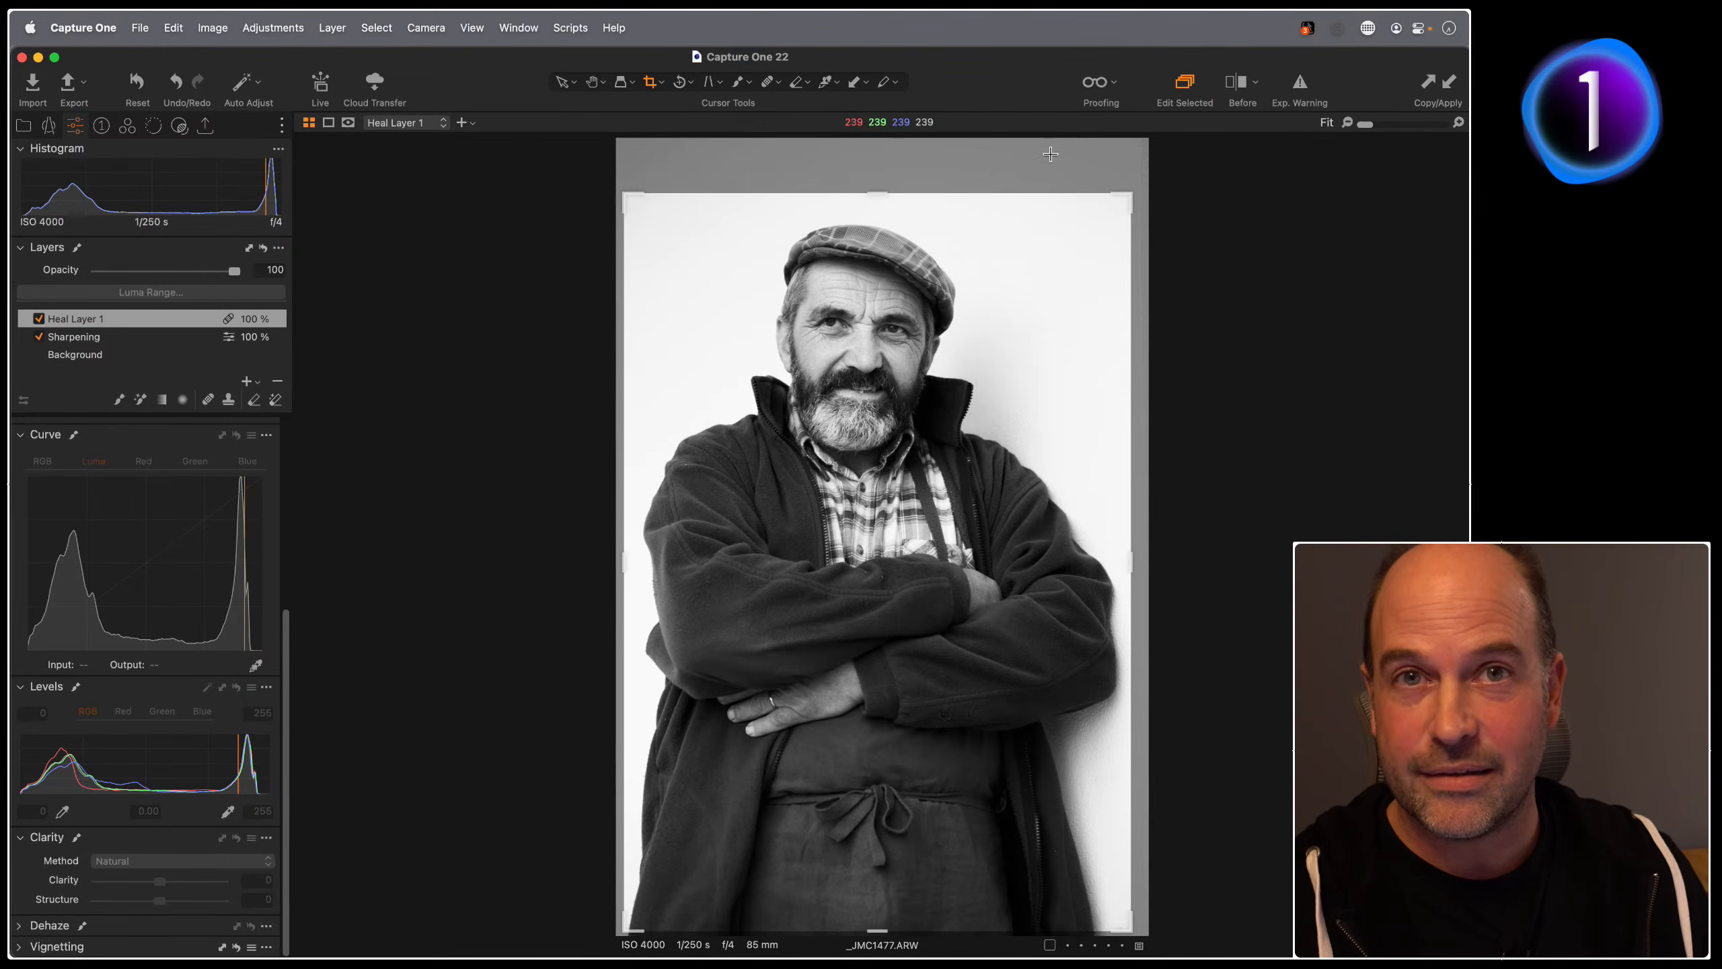
right_click(1044, 228)
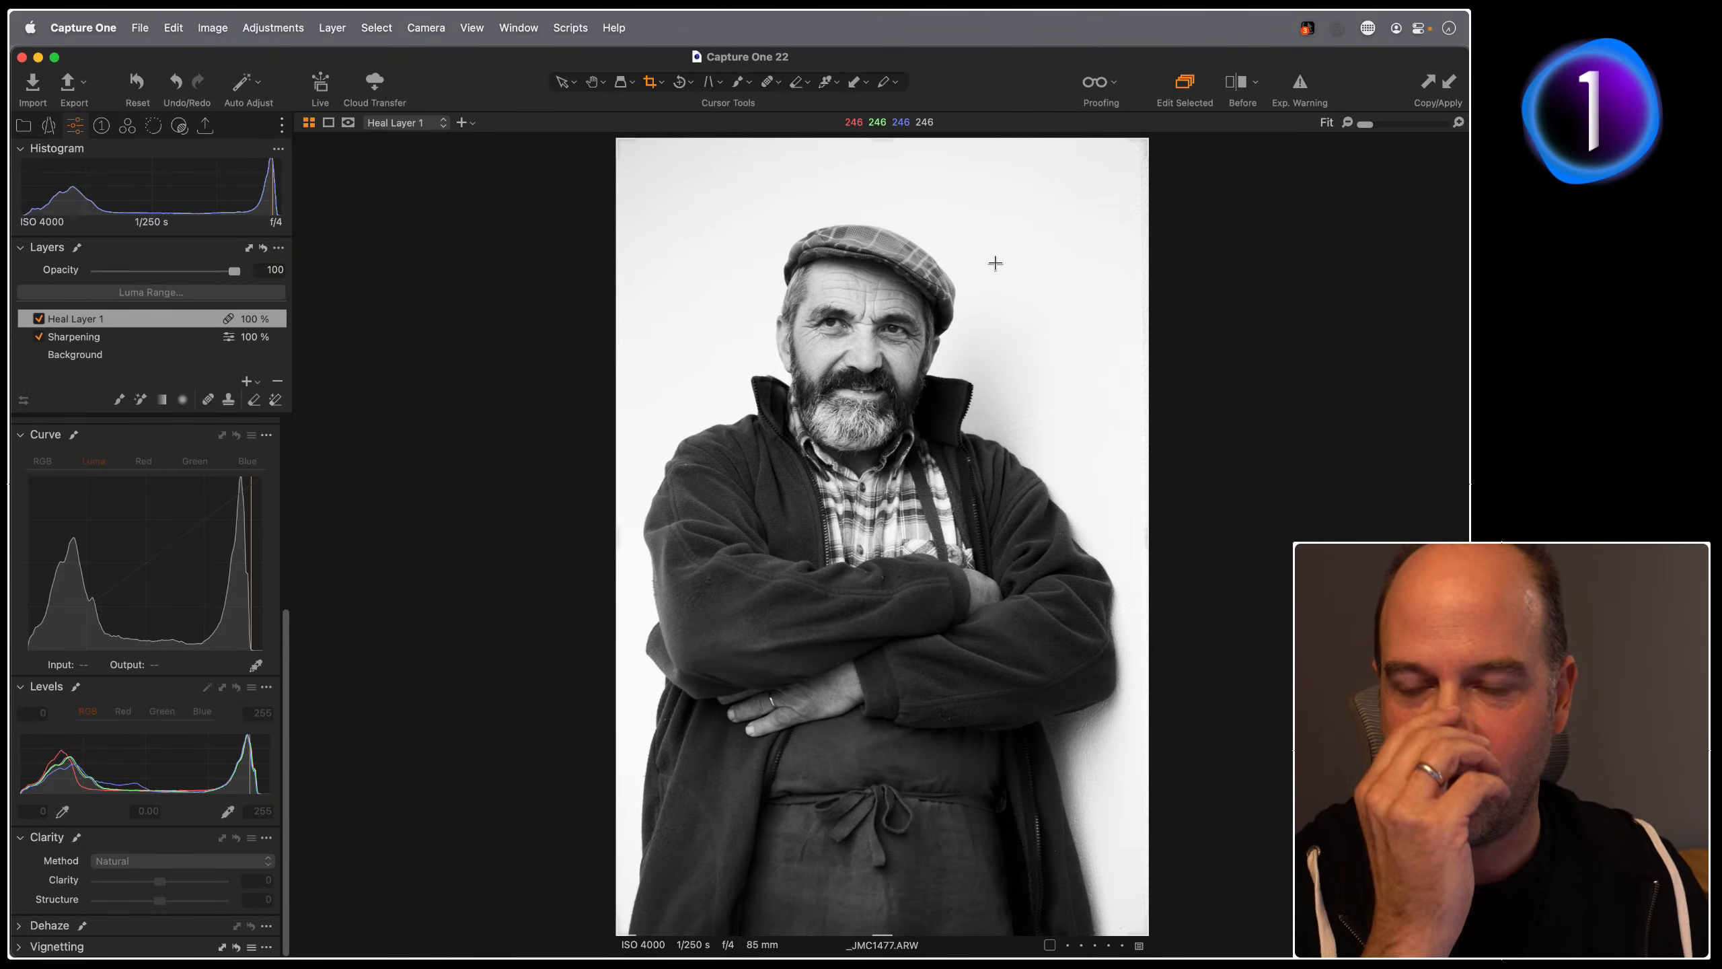
Step: Crop the portrait tighter by trimming the empty background above the cap and slightly along both sides, and apply the crop
left_click_drag(884, 141, 882, 180)
left_click_drag(622, 568, 629, 563)
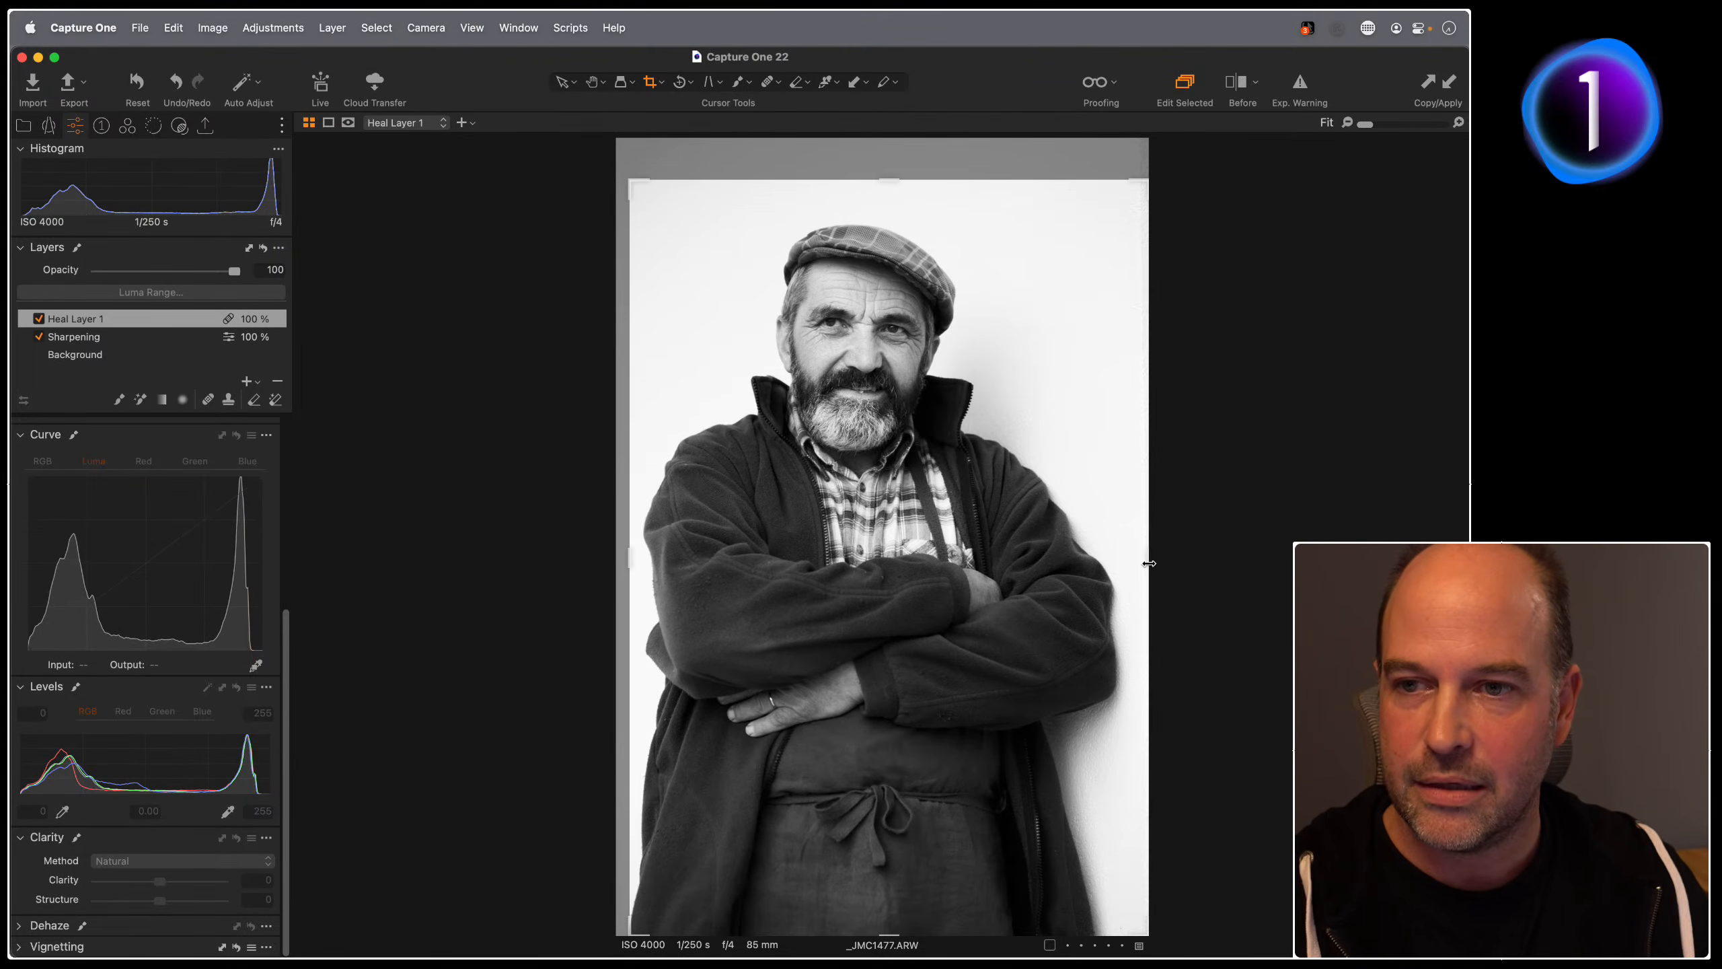
left_click_drag(1145, 564, 1140, 564)
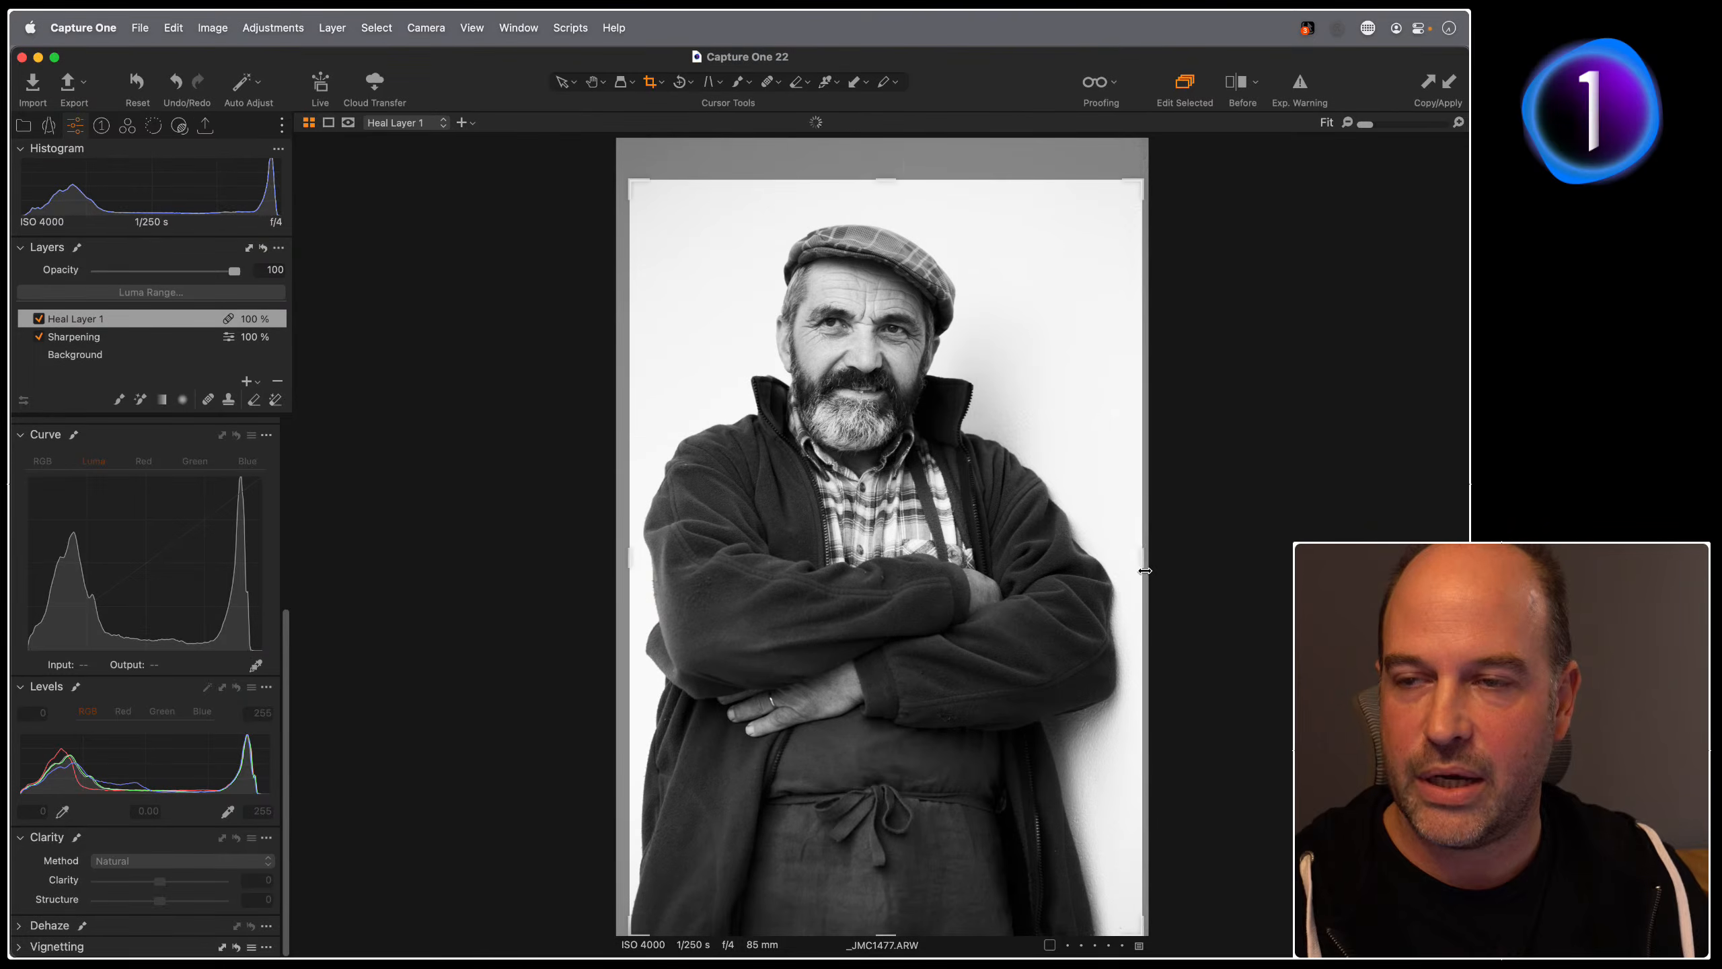
key("h")
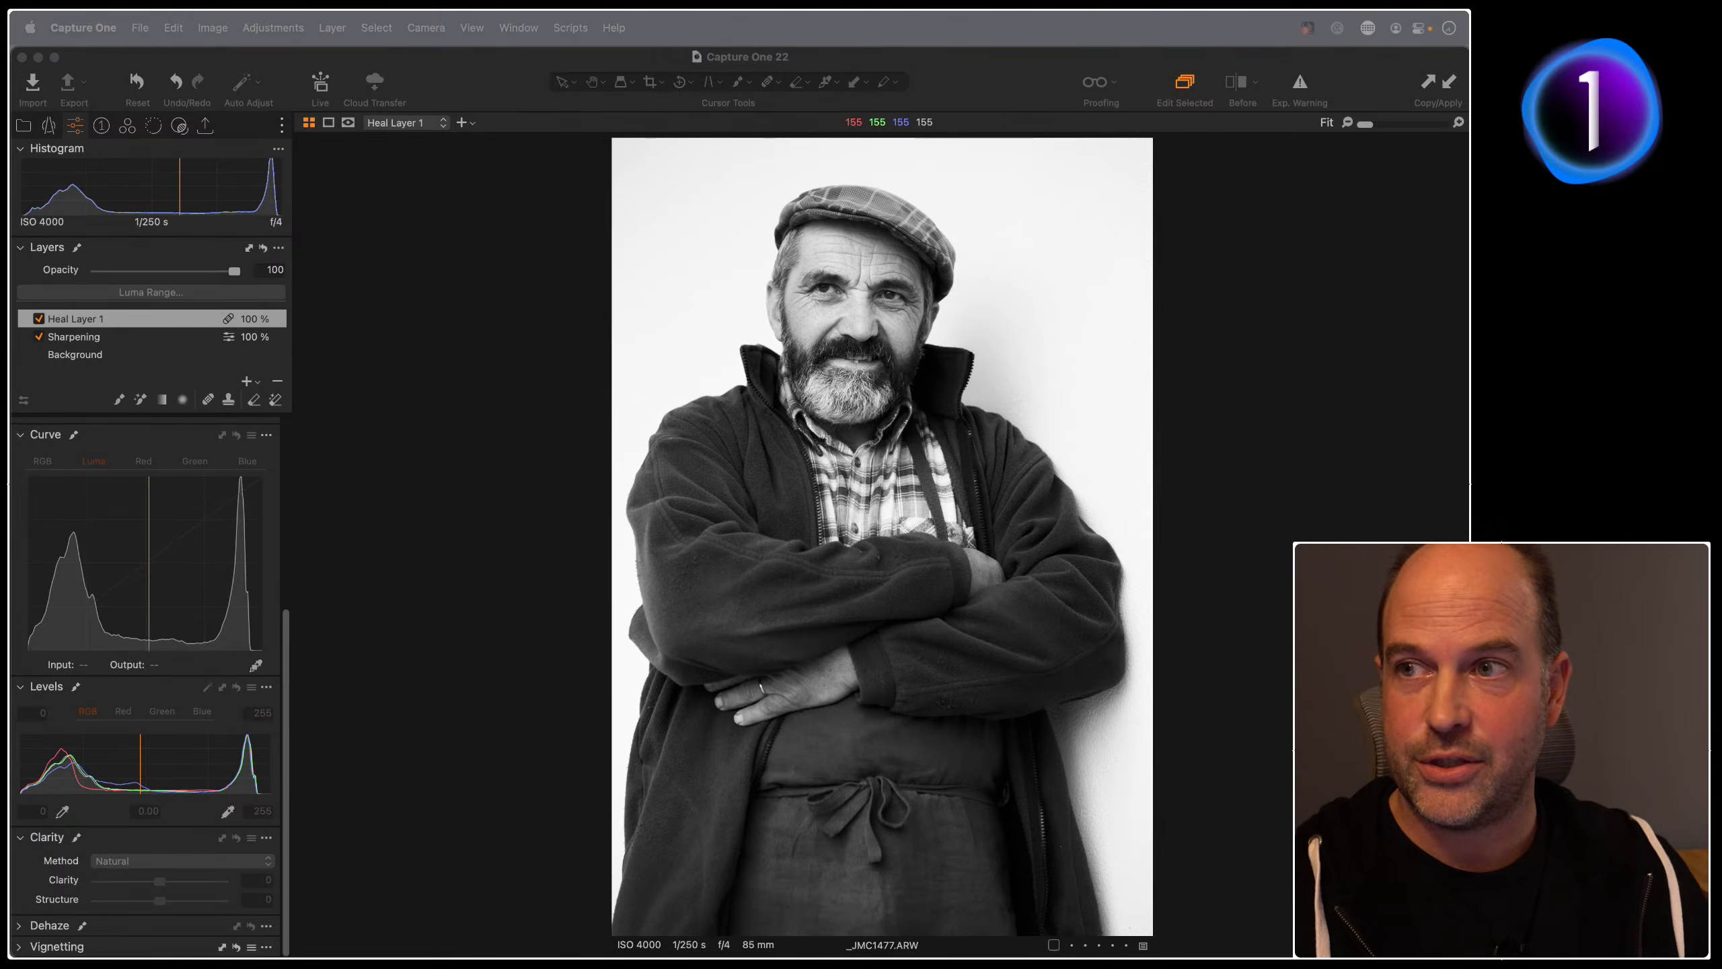
left_click(487, 124)
left_click_drag(478, 76, 478, 76)
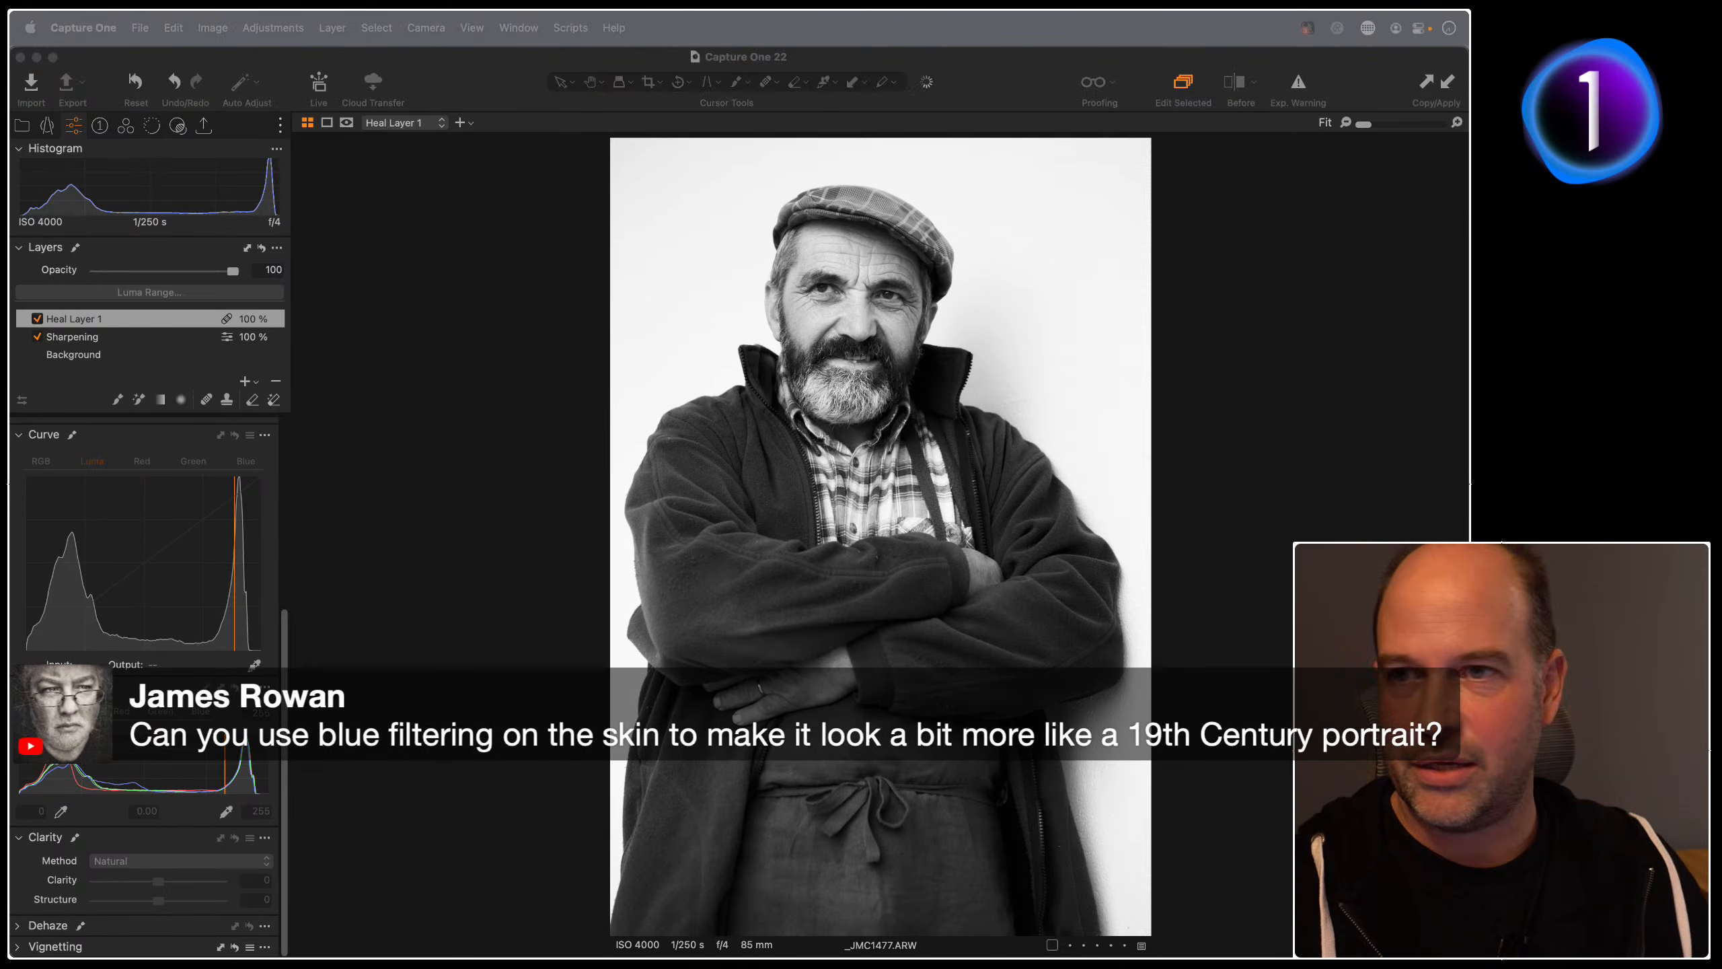
Step: Tone the Background layer with three-way color balance, tinting midtones and shadows cool blue and highlights warm orange
left_click(125, 126)
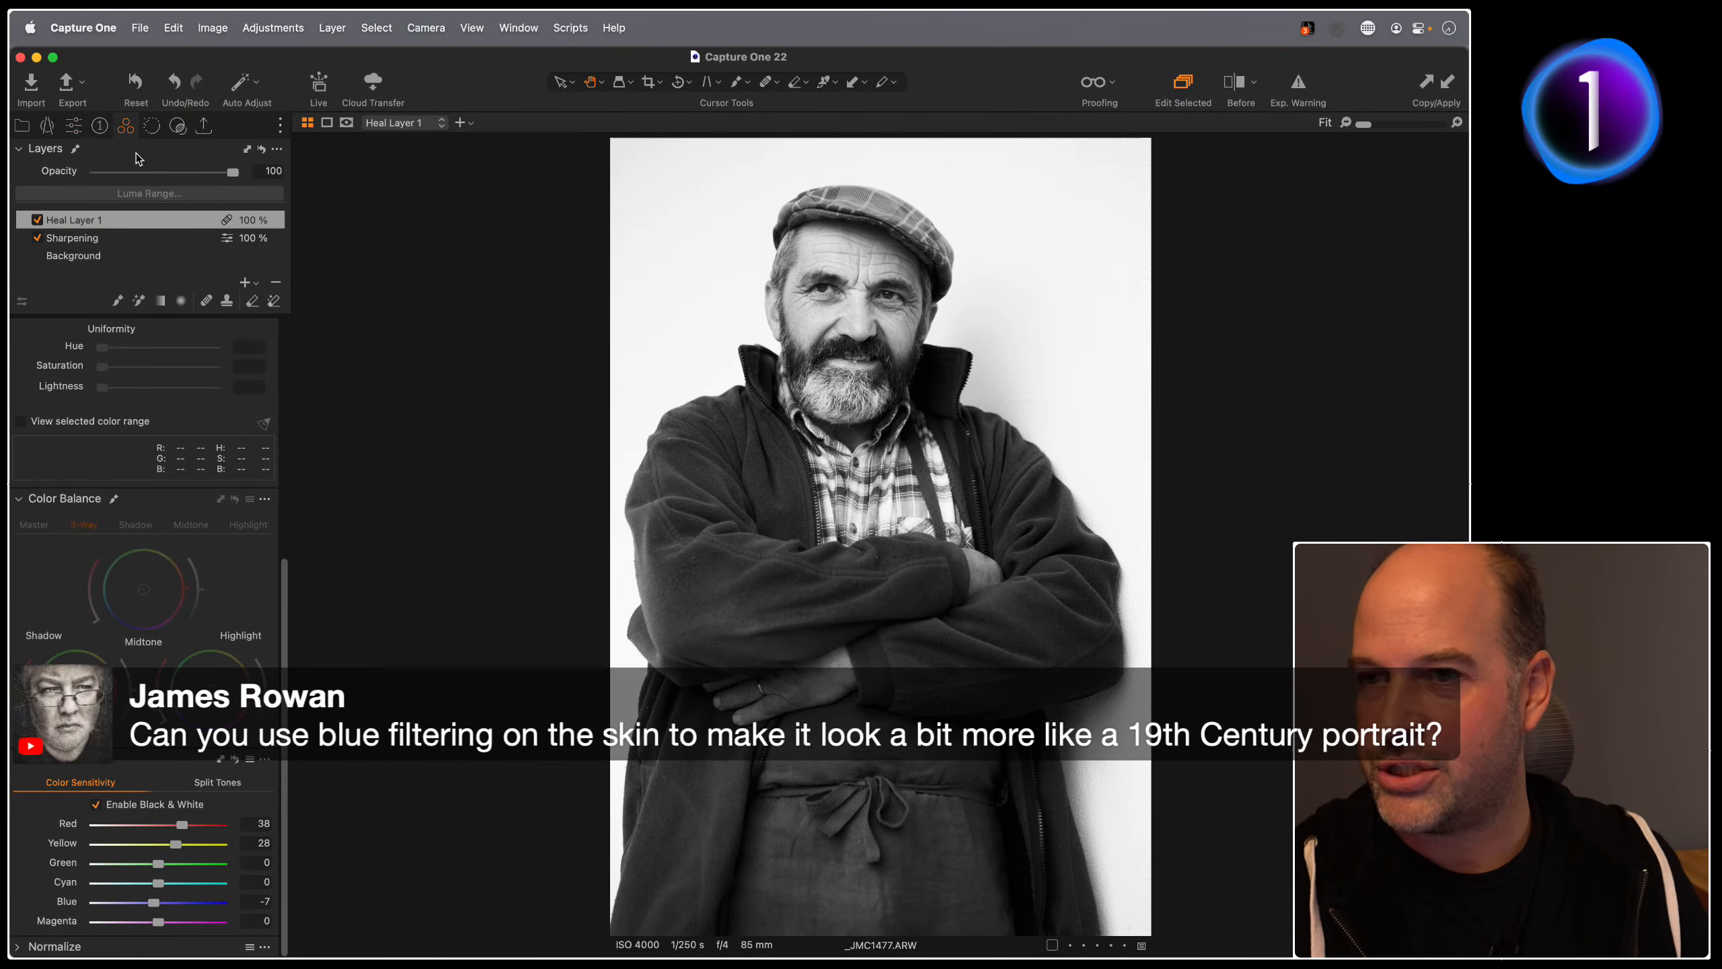
left_click(125, 256)
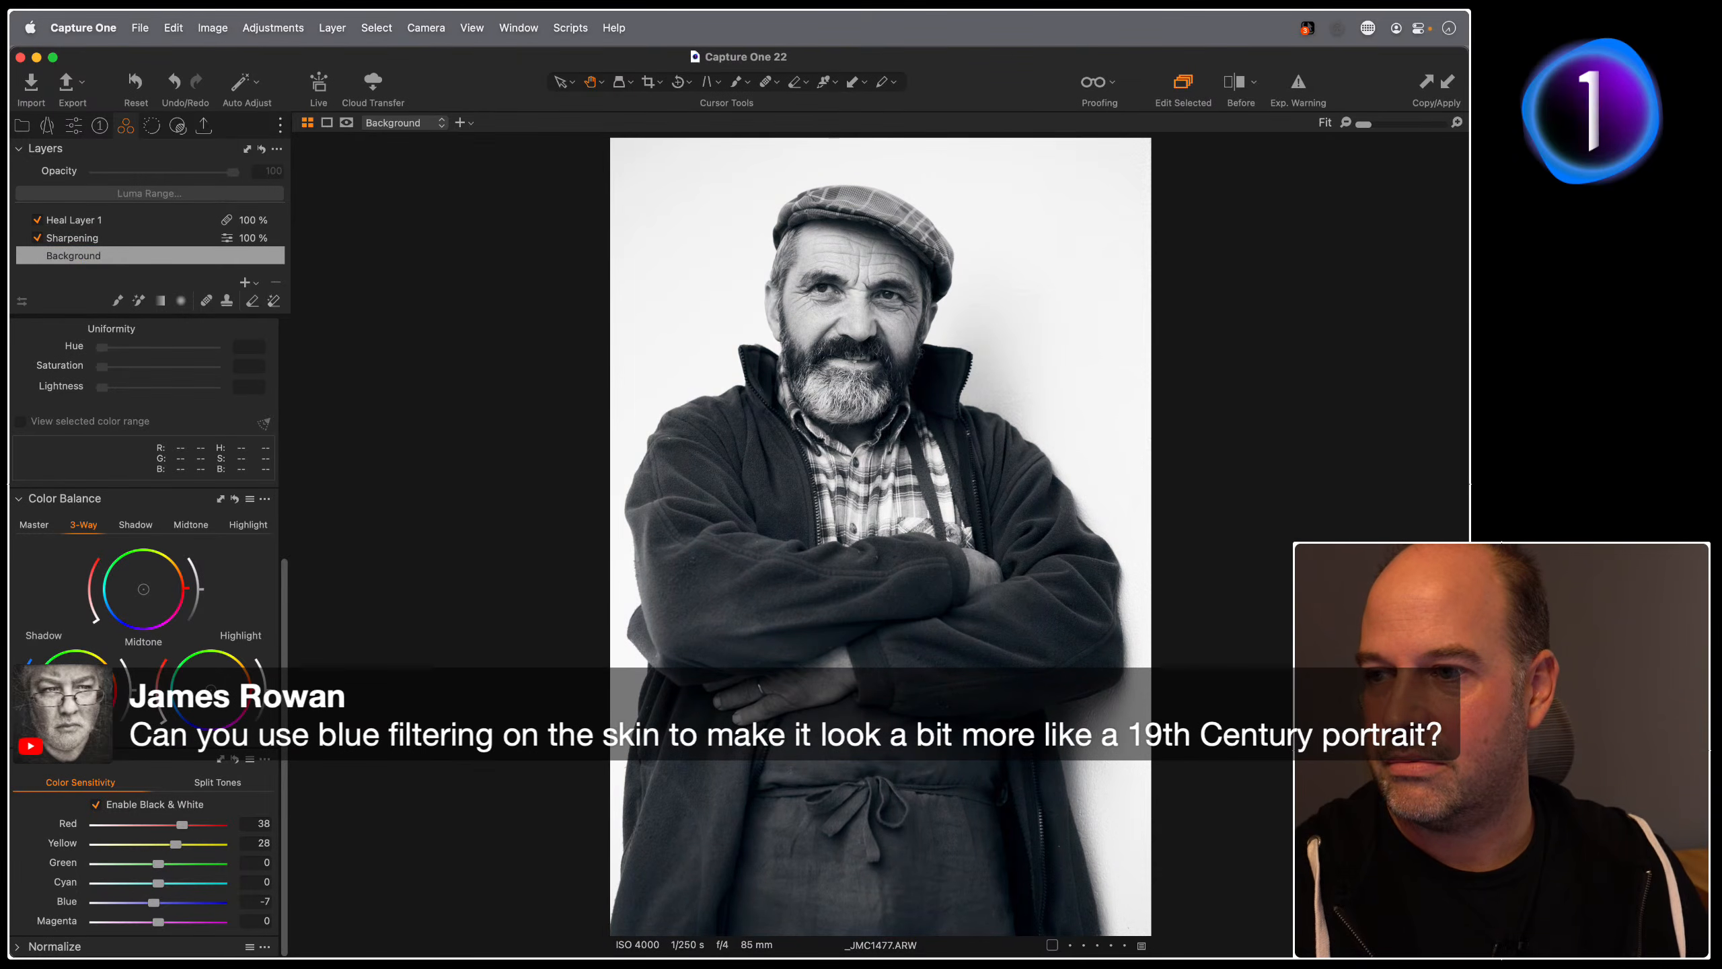
left_click_drag(143, 589, 139, 596)
left_click_drag(210, 690, 226, 680)
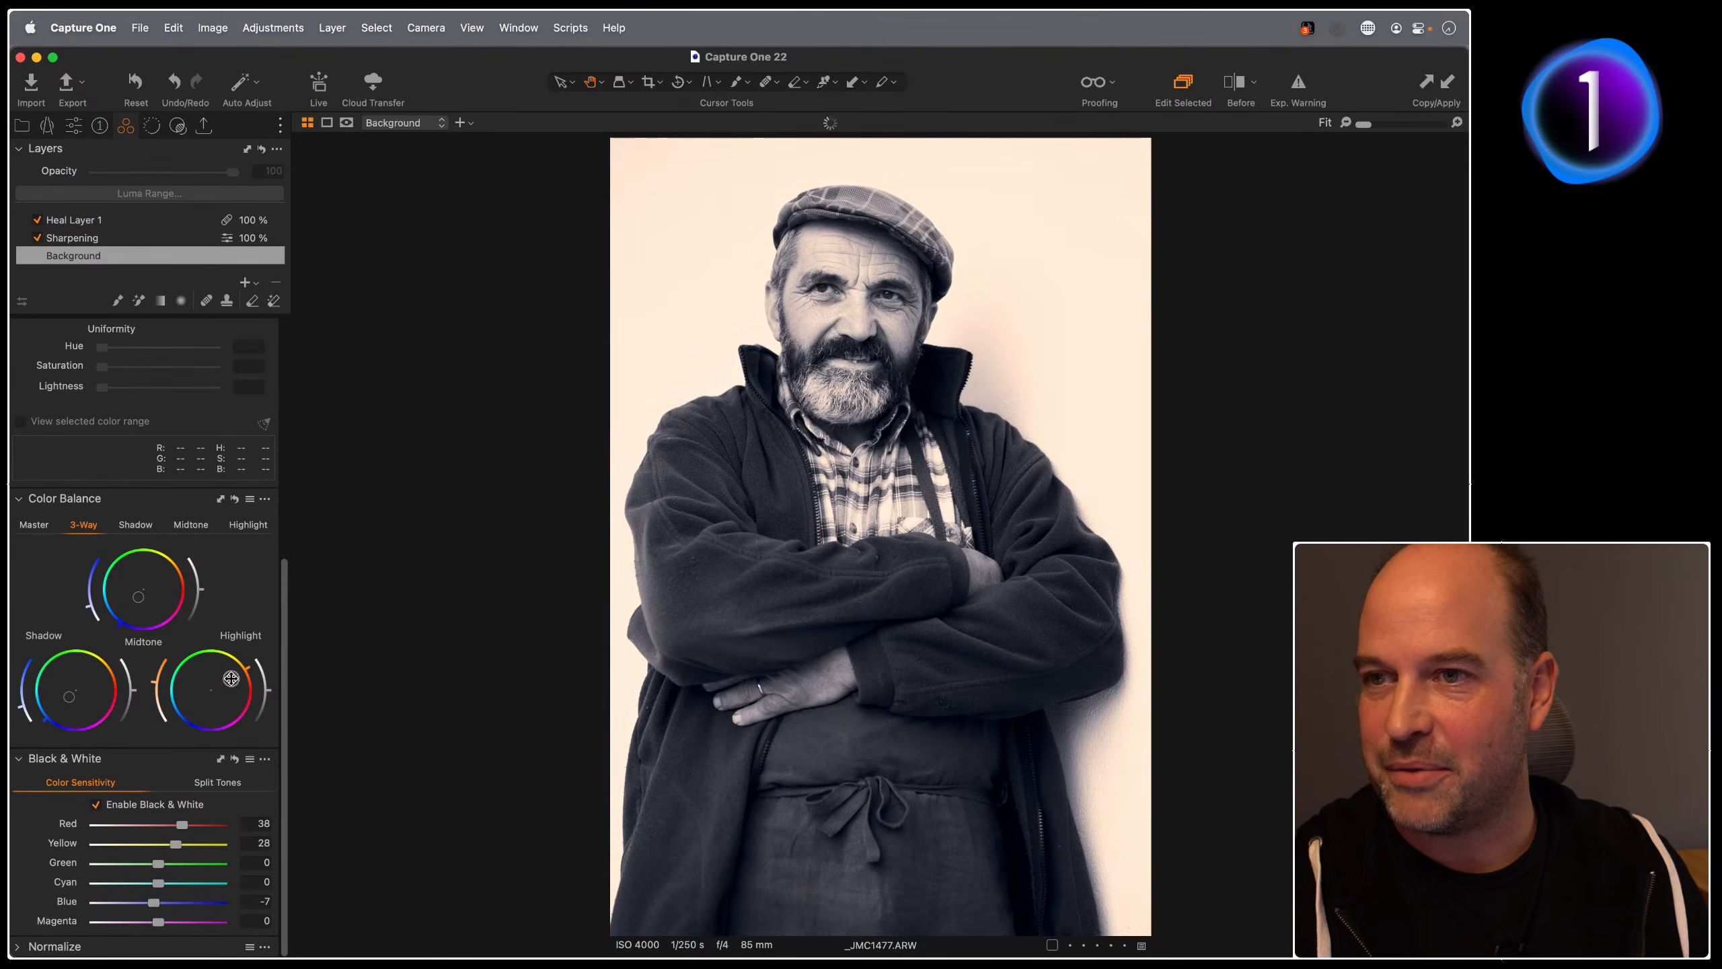
left_click_drag(72, 703, 90, 675)
left_click_drag(97, 672, 78, 691)
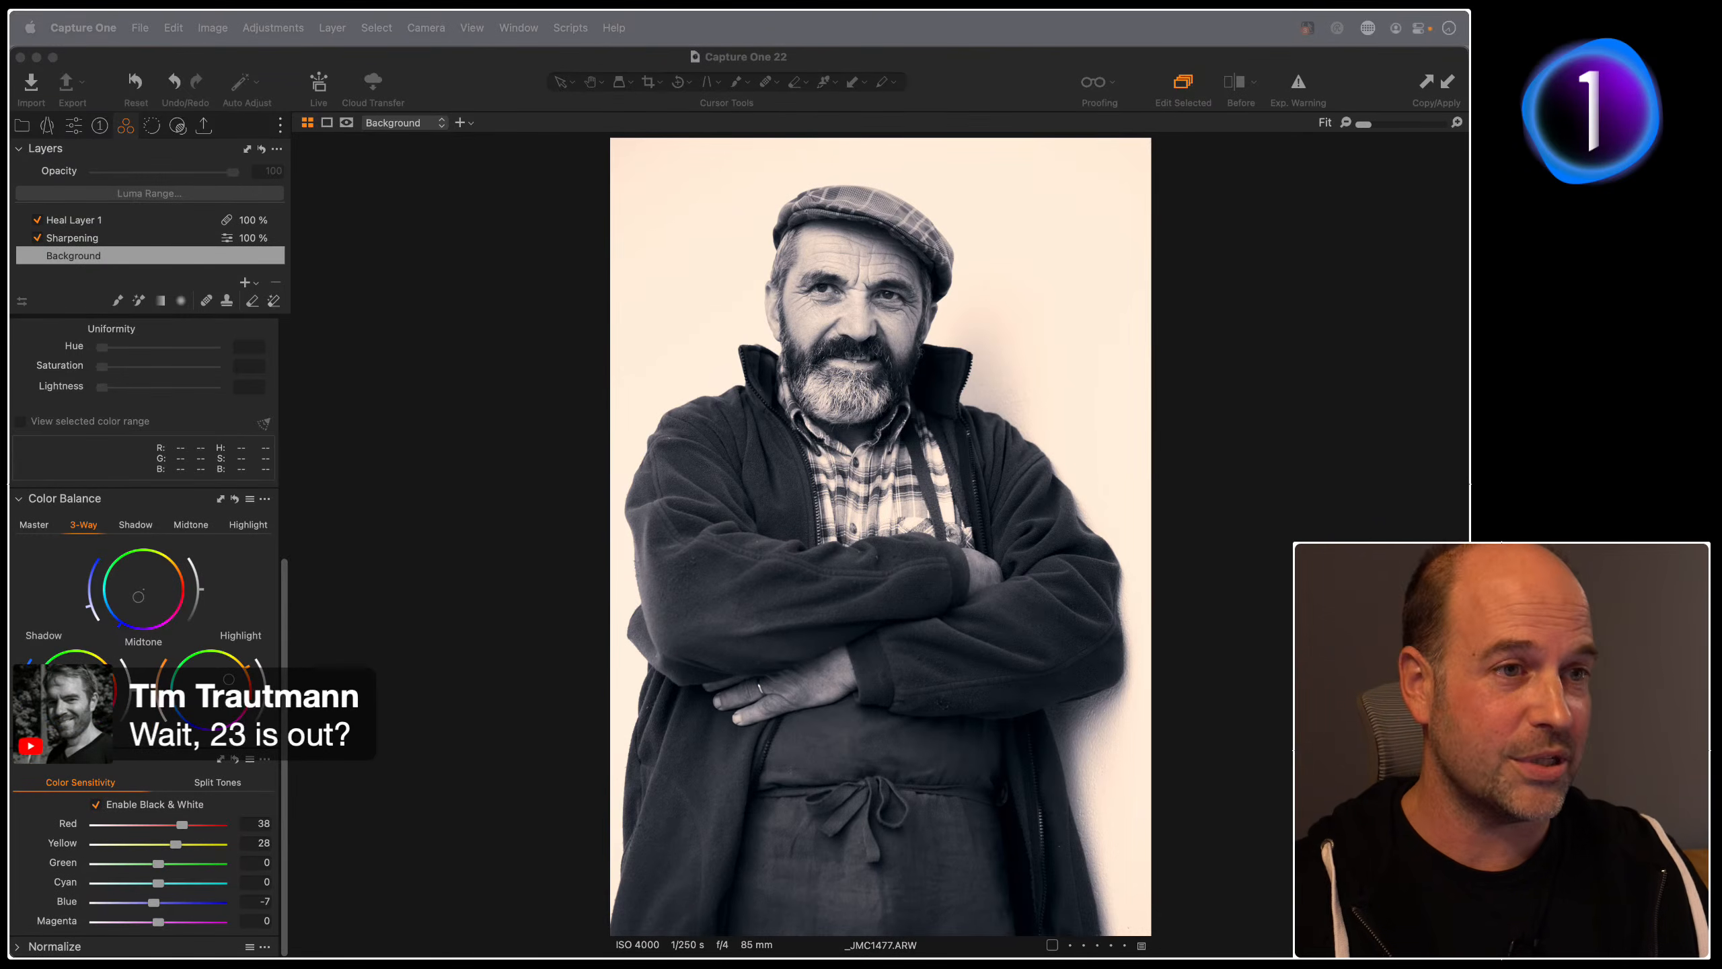
left_click(514, 697)
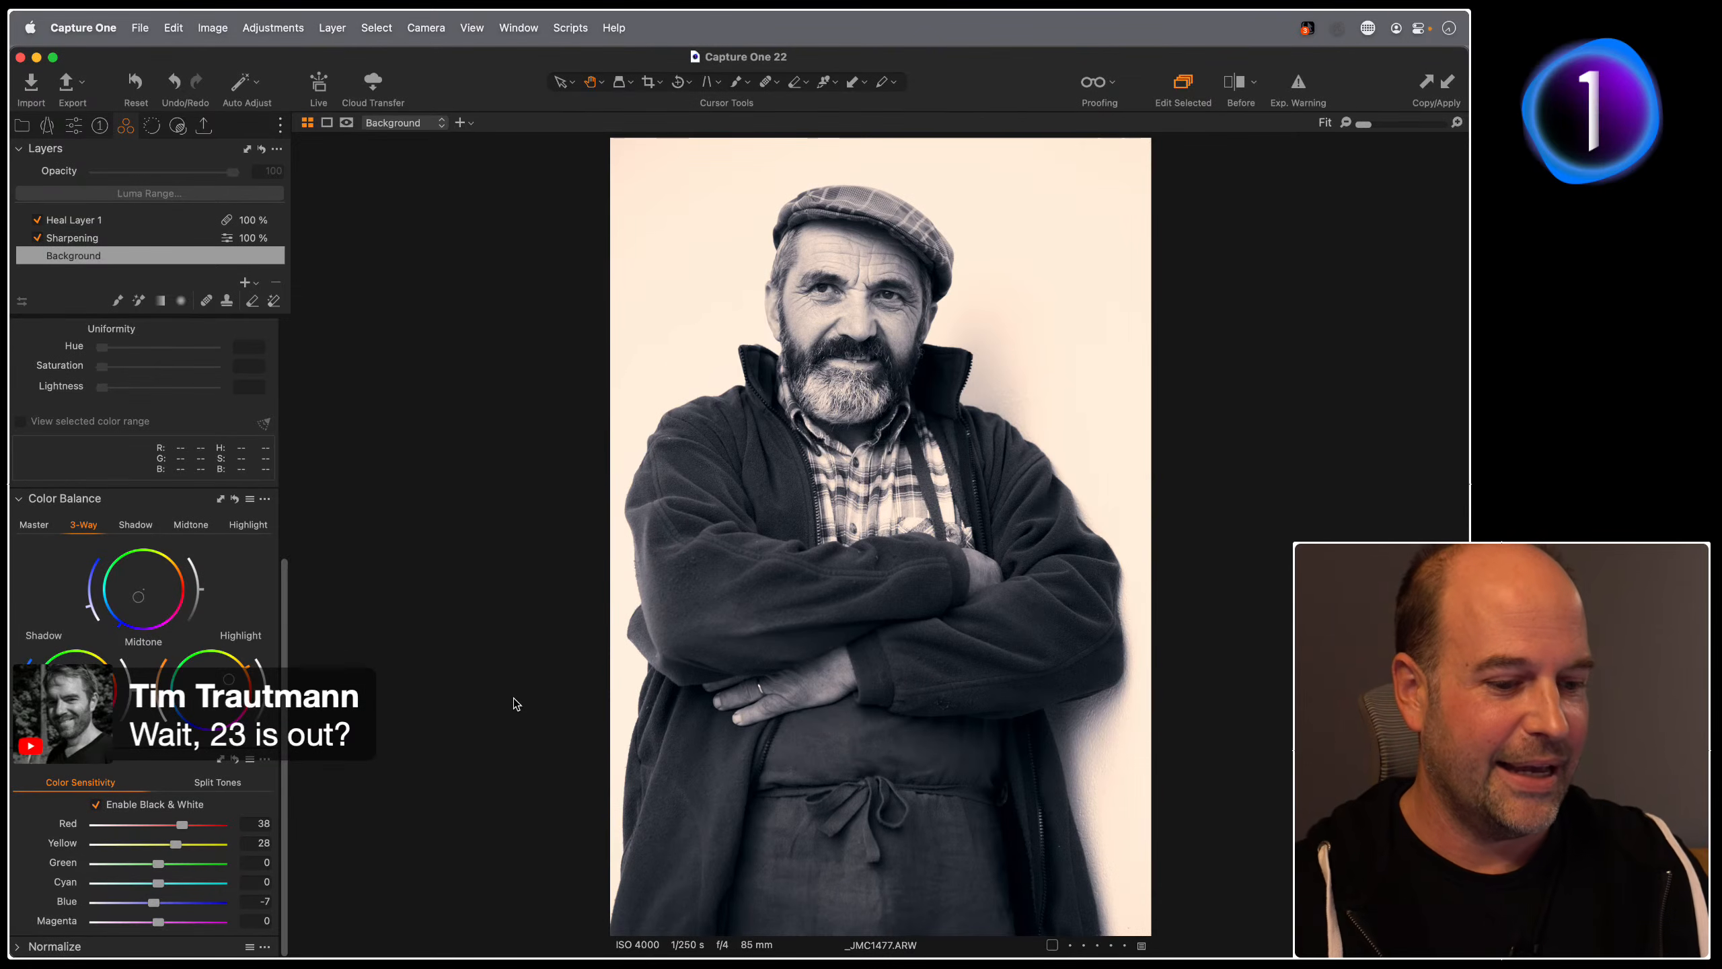